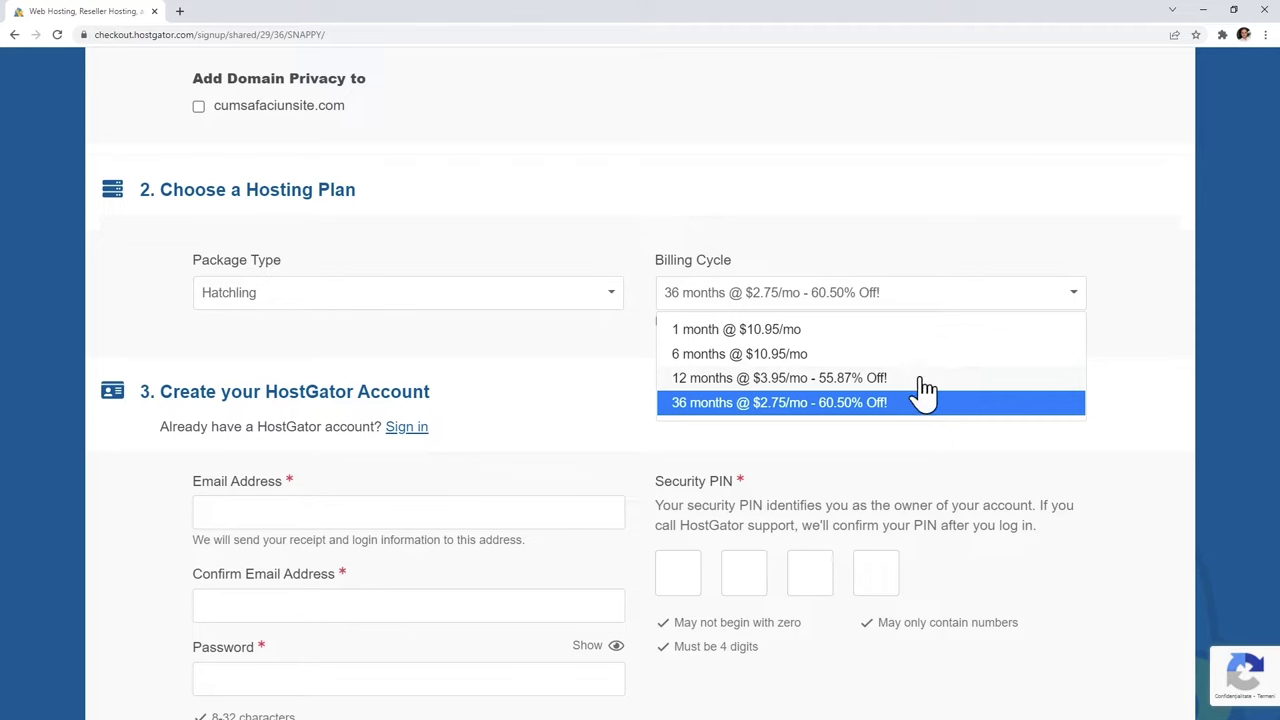
Choose the 12-month billing cycle at $3.95/mo, then enter the account e-mail twice, a password and a four-digit security PIN.
left_click(921, 381)
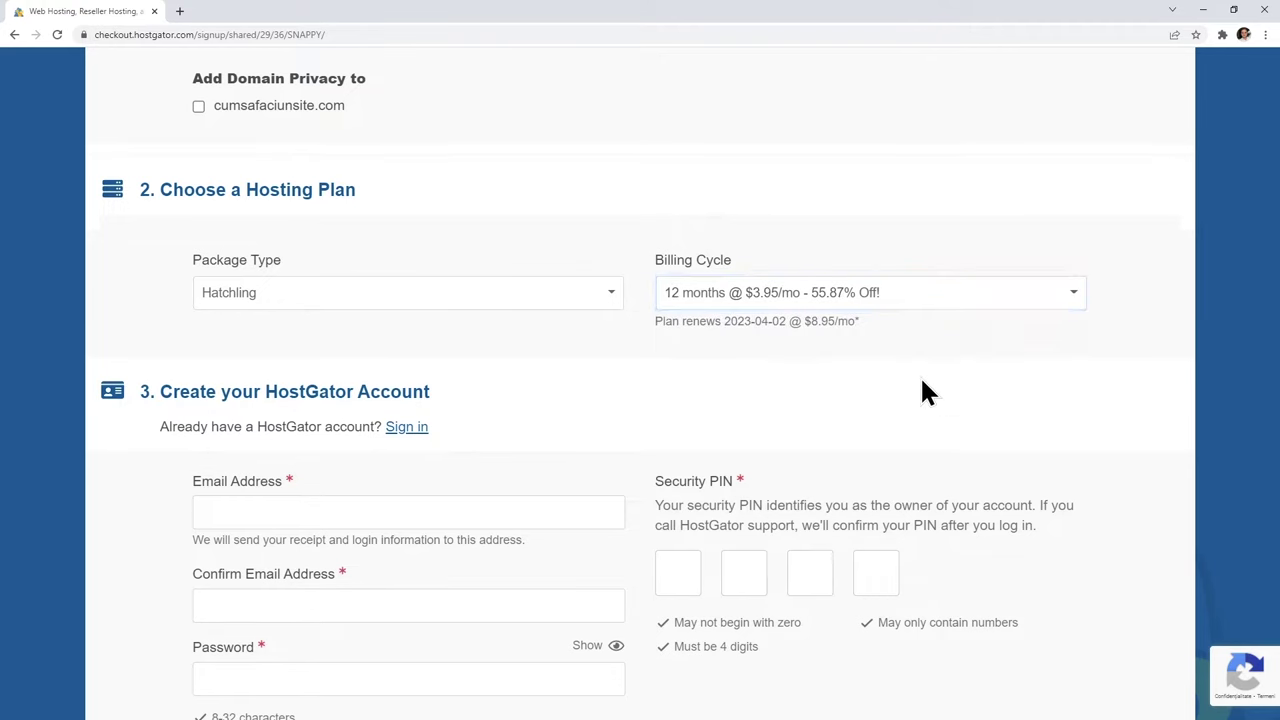
scroll(923, 381, "down", 2)
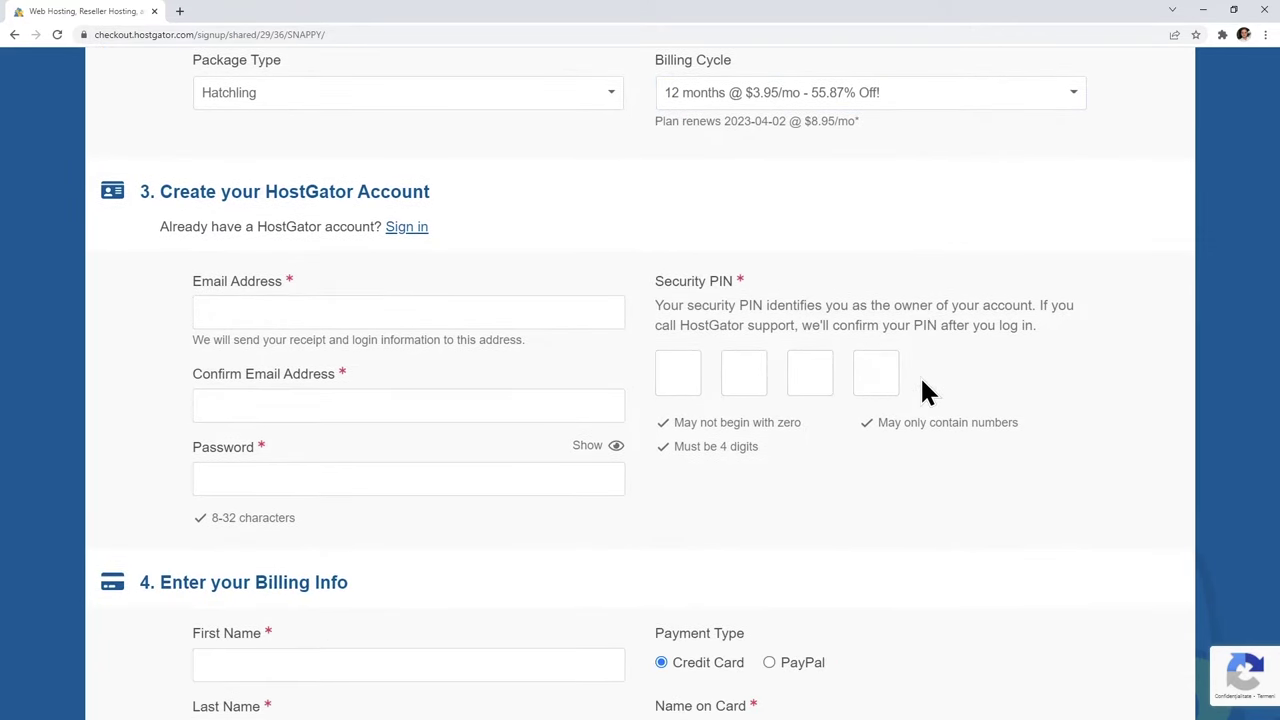
left_click(589, 308)
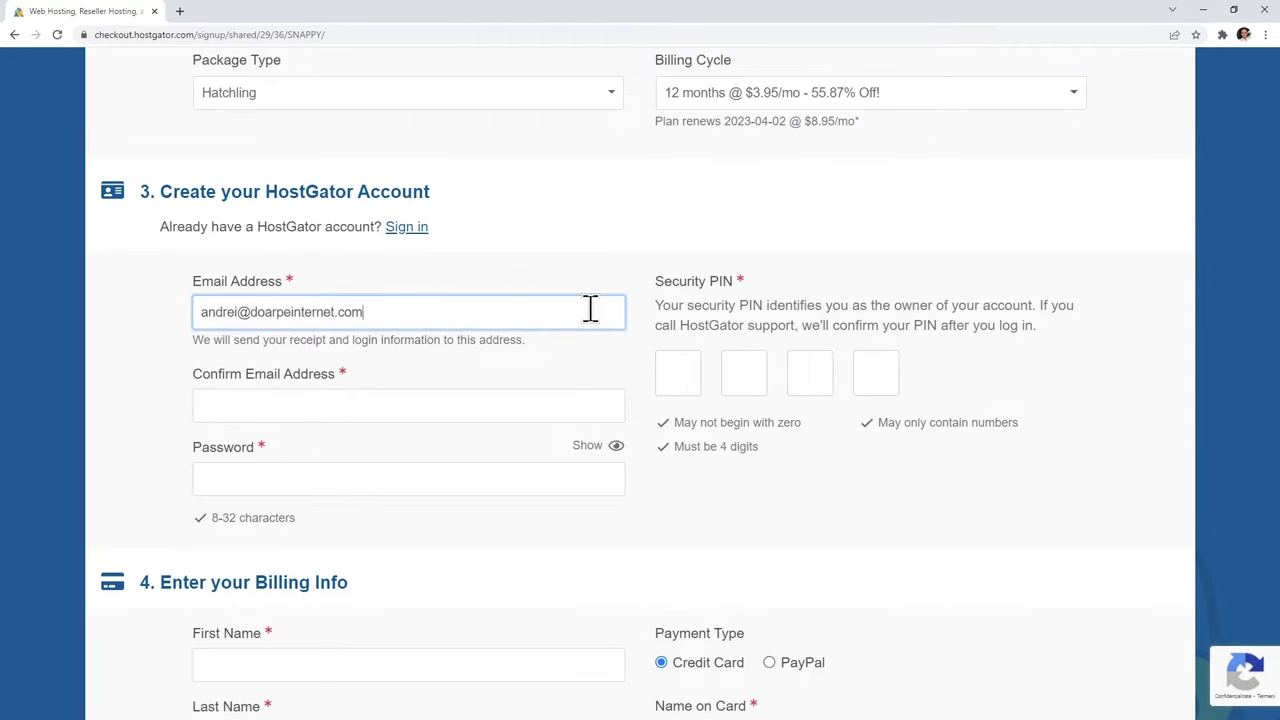
key("Tab")
key("Tab")
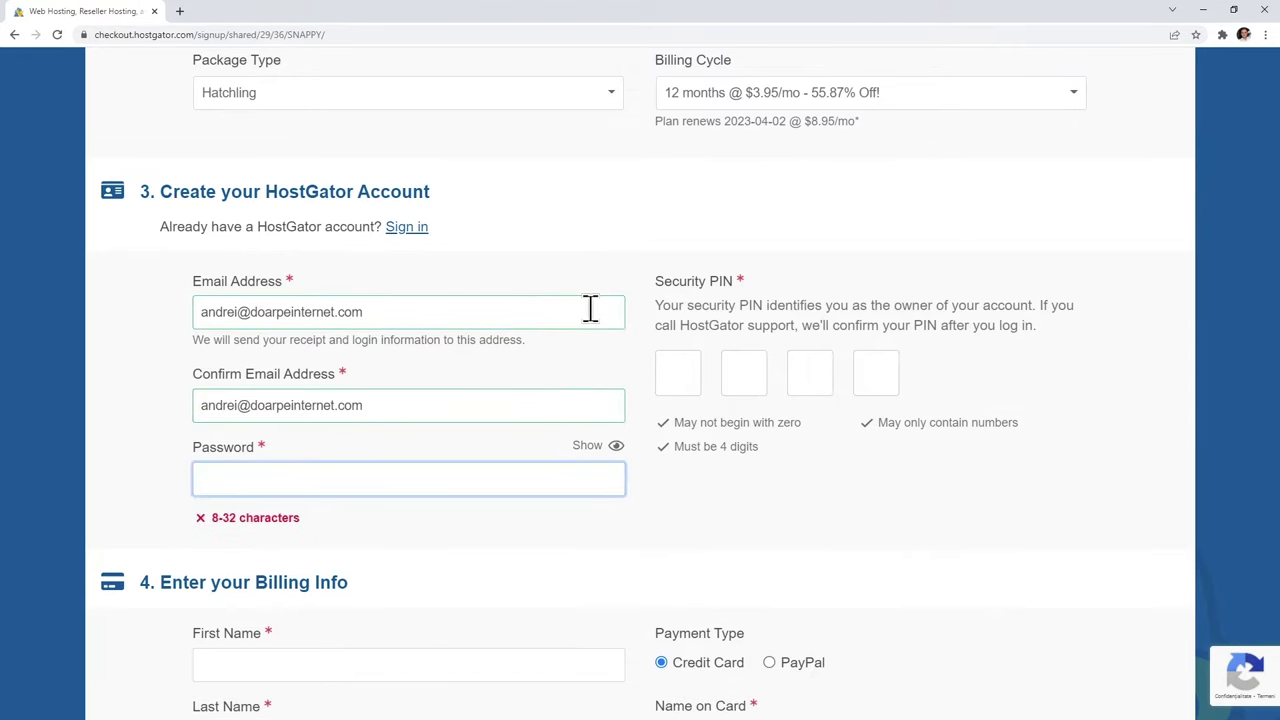
key("Tab")
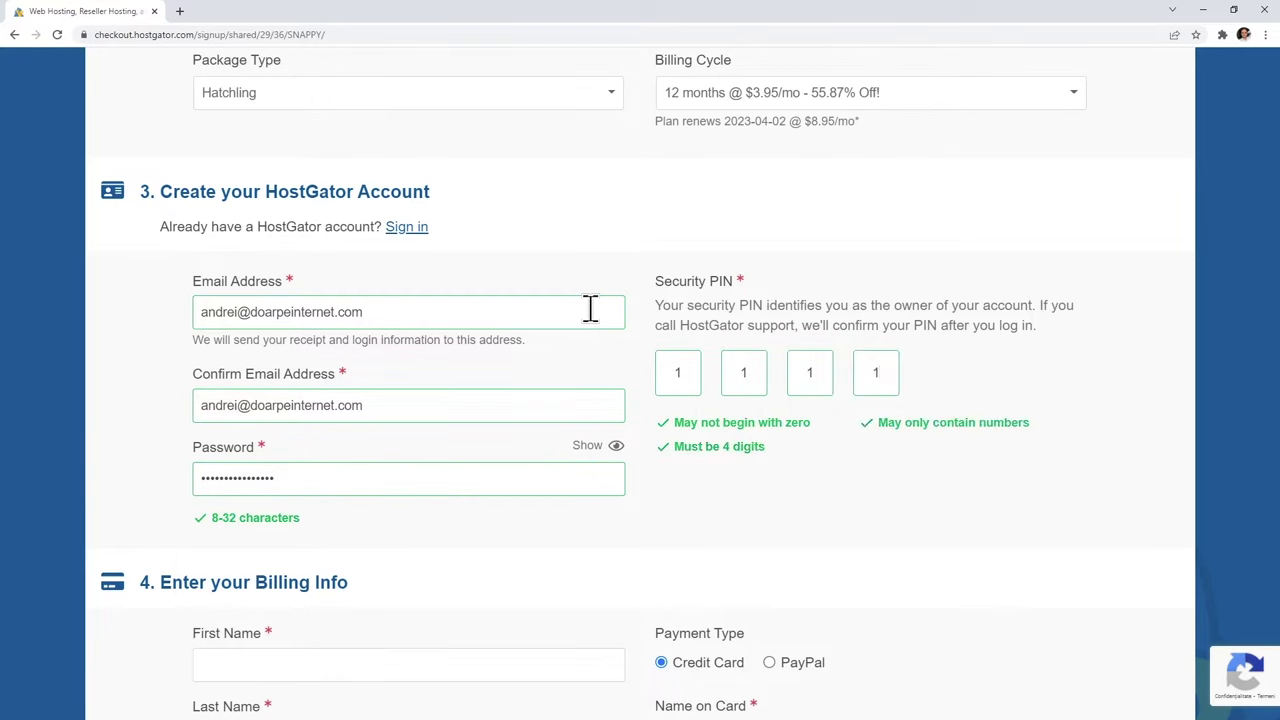
scroll(589, 308, "down", 5)
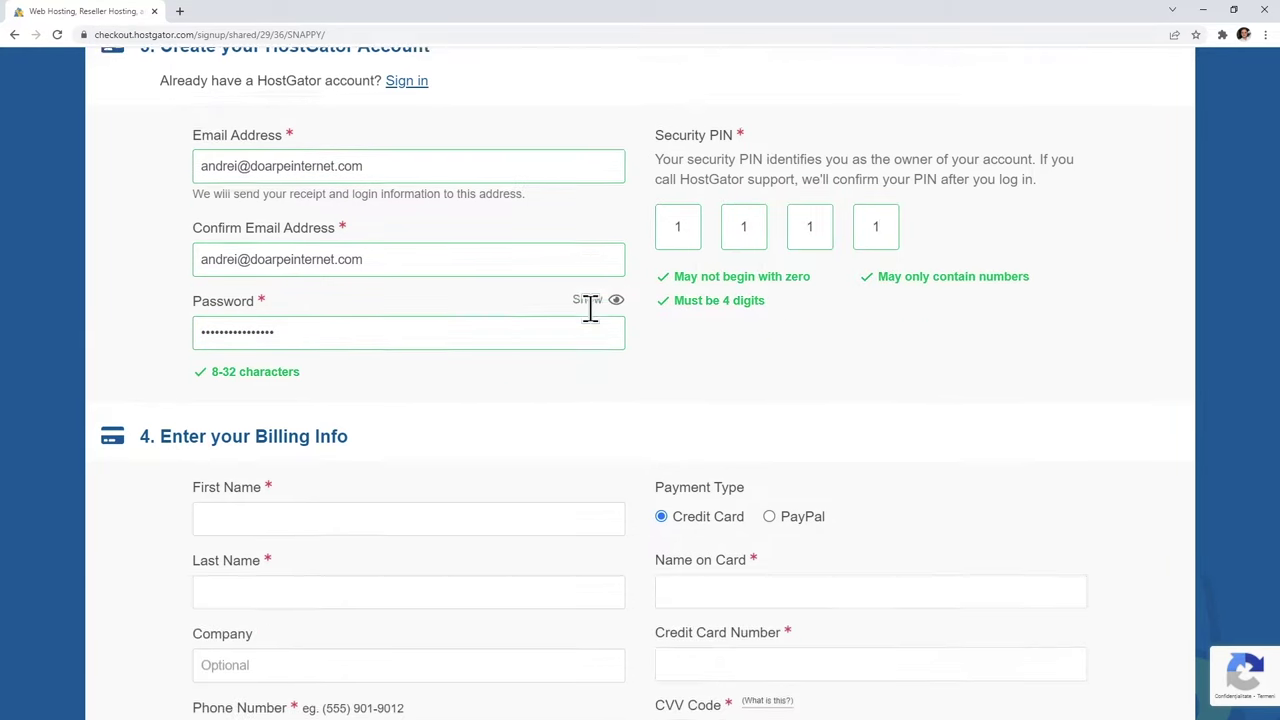
Fill in the billing contact's first and last name, phone number, street address, city and zip code.
left_click(471, 117)
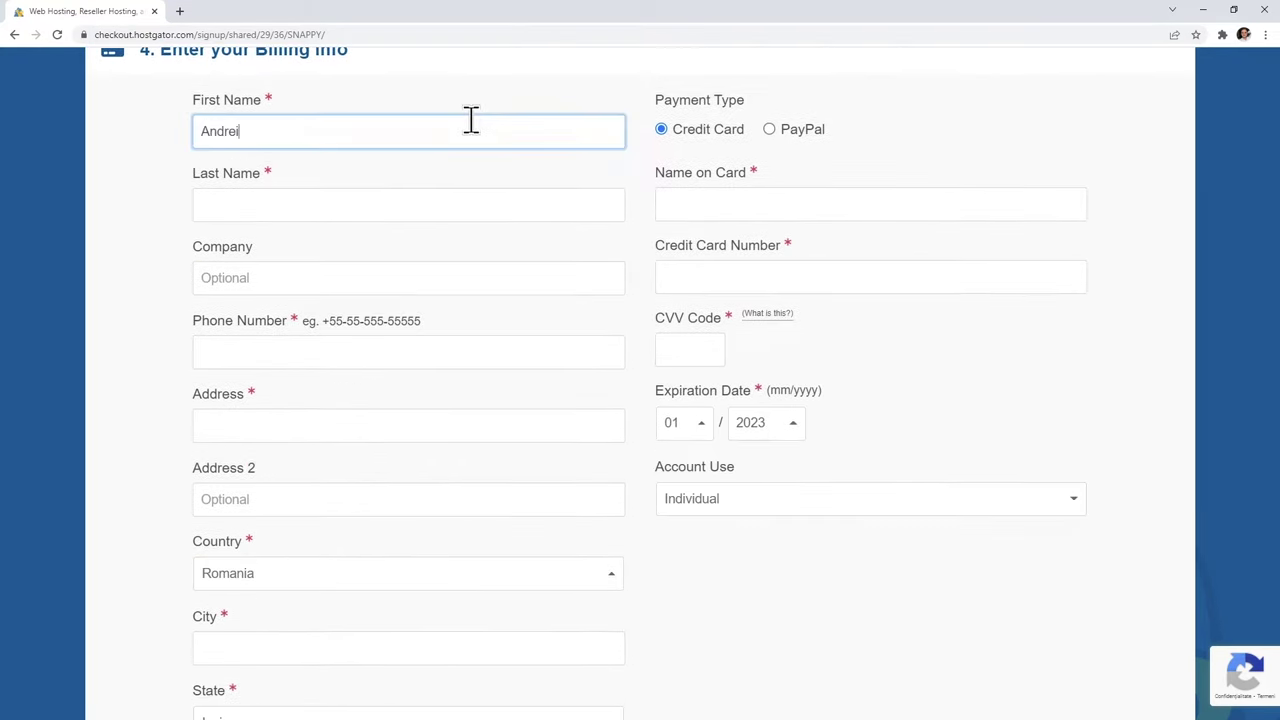
key("Tab")
key("Tab")
key("Tab")
key("Tab")
key("Tab")
key("Tab")
type("Iasi")
key("Tab")
key("Tab")
type("700500")
scroll(470, 118, "up", 3)
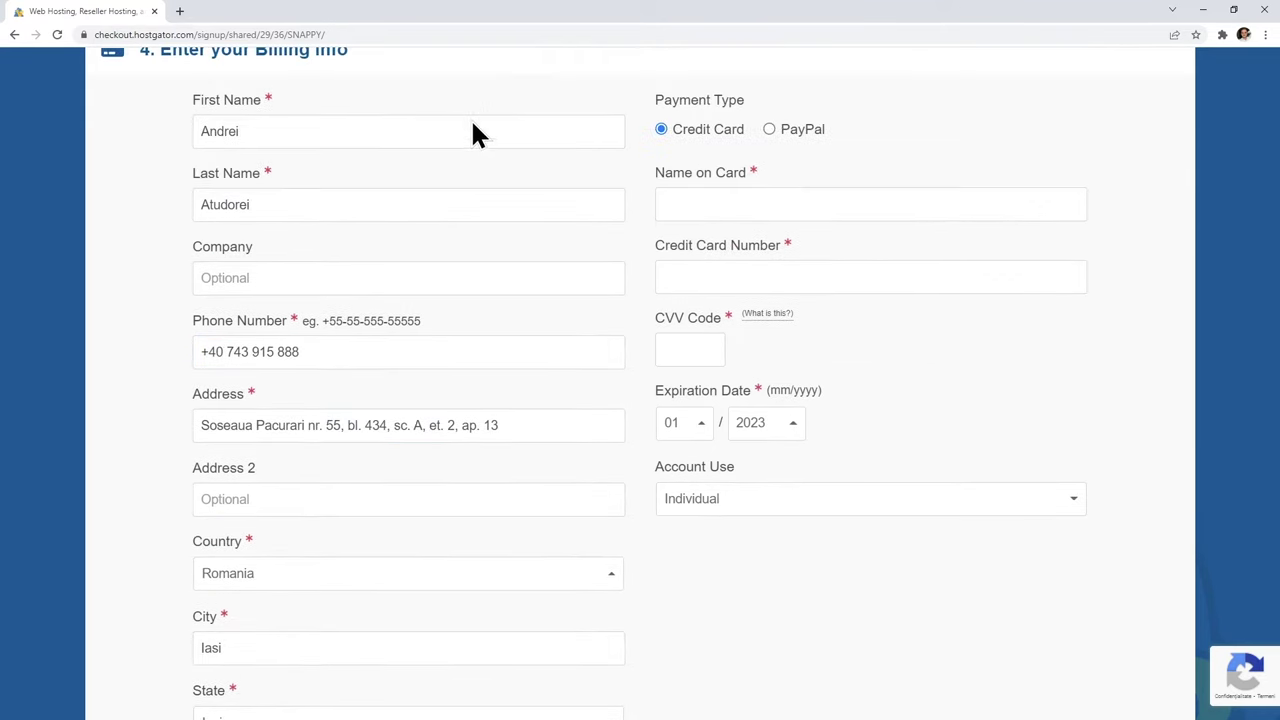
left_click_drag(216, 418, 197, 418)
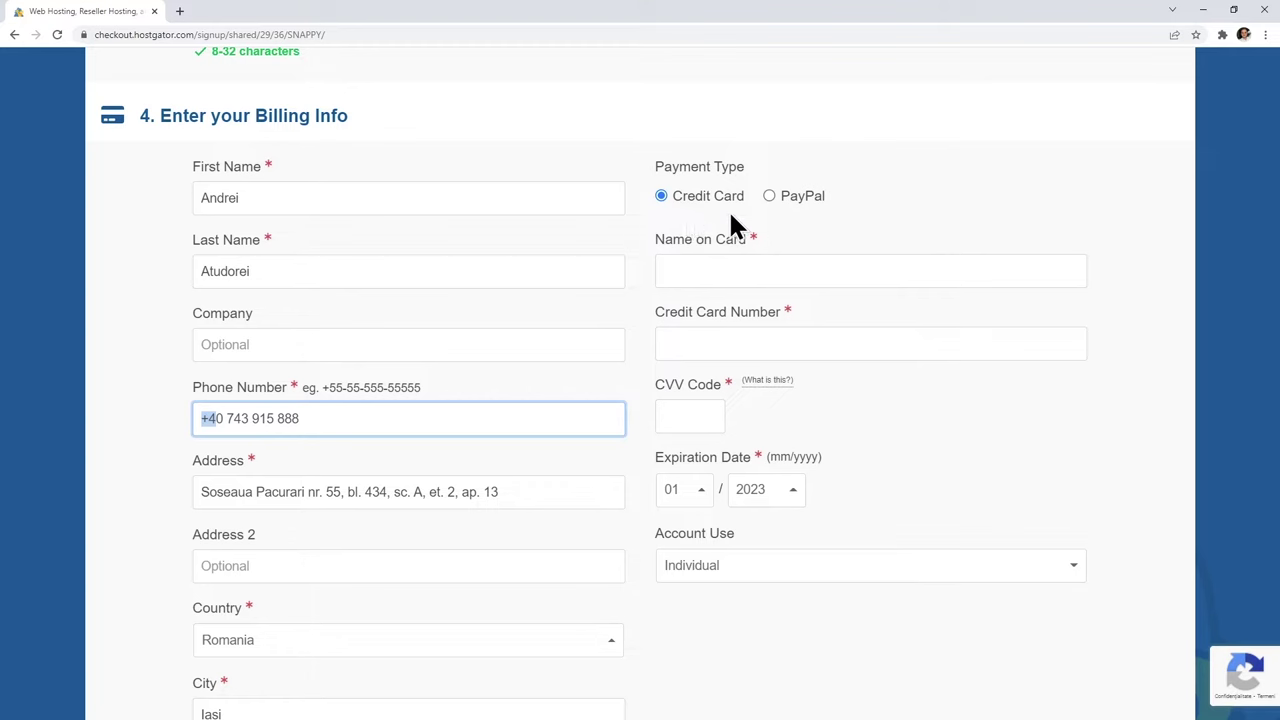
Enter the cardholder name, card number and CVV, and set the card expiry to 02 / 2027.
left_click(686, 206)
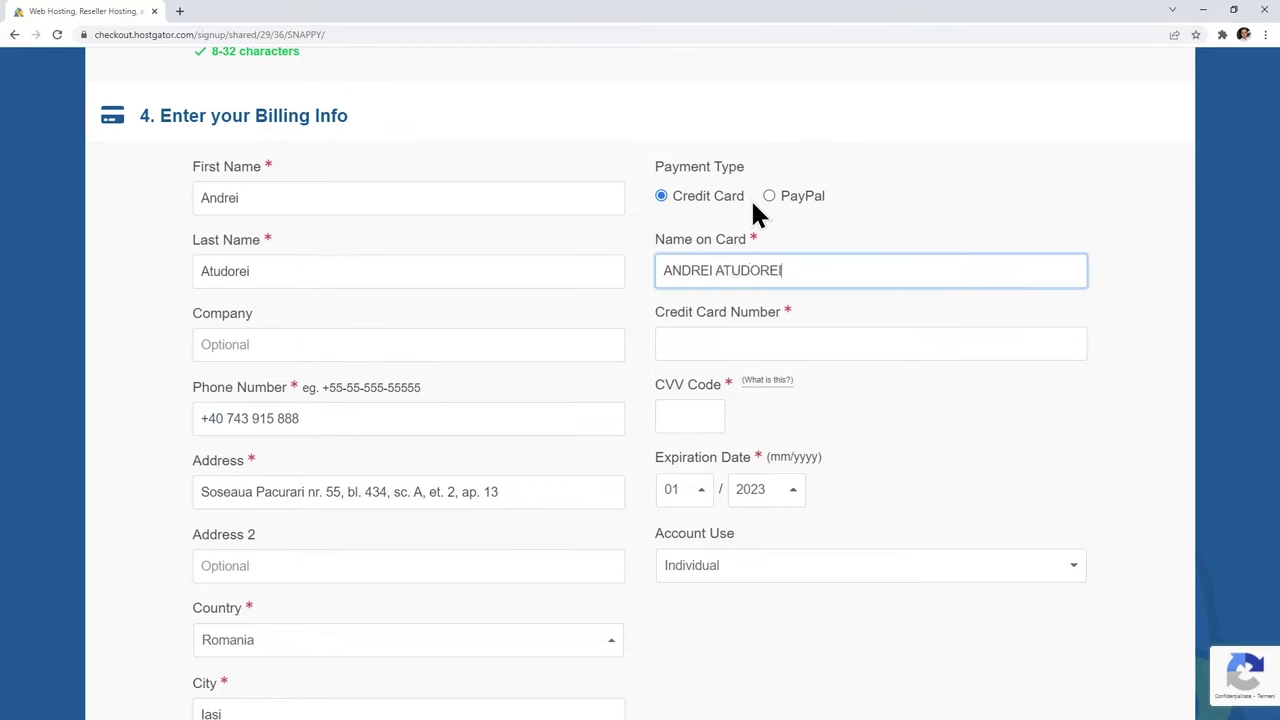
key("Tab")
key("Tab")
key("Tab")
left_click(694, 490)
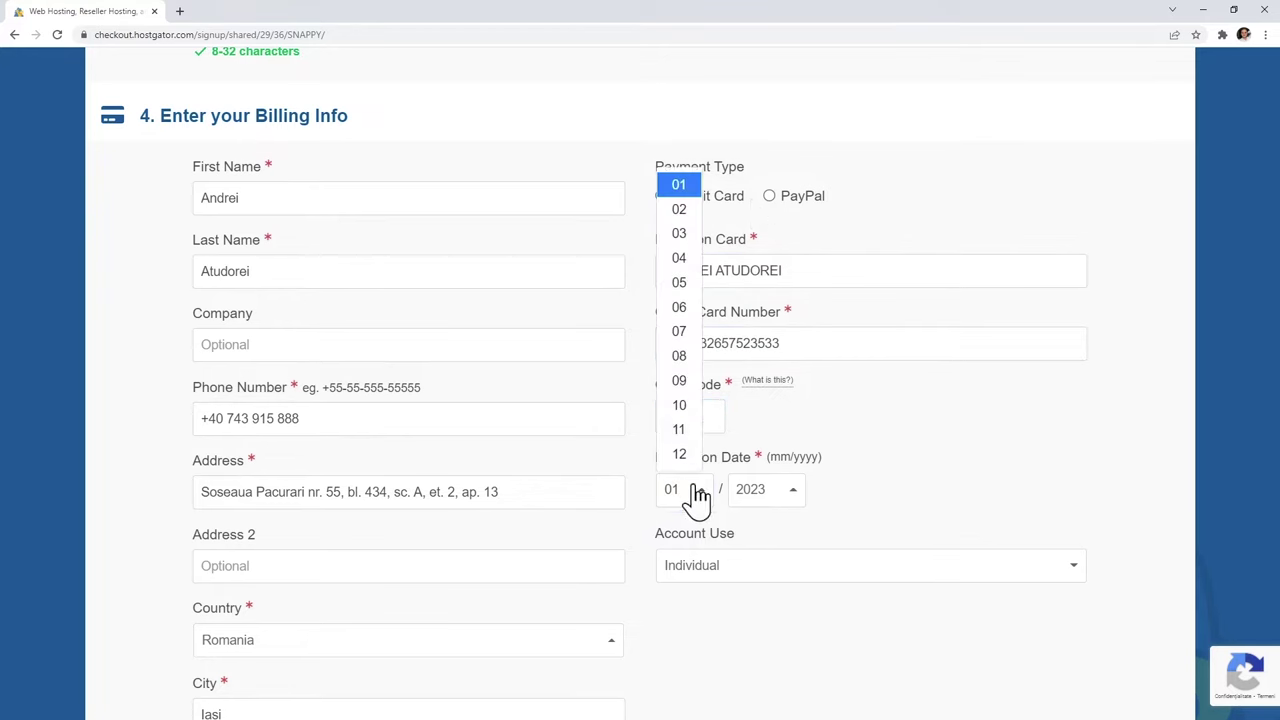
left_click(690, 208)
left_click(765, 495)
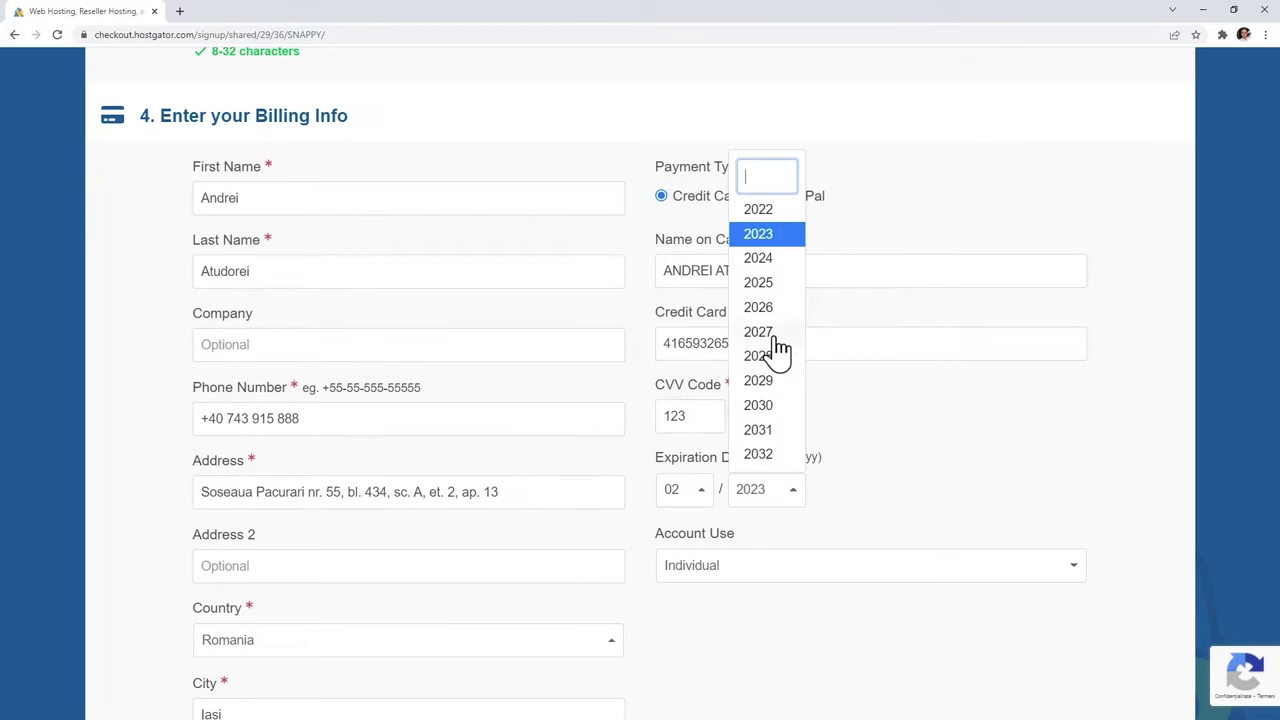
left_click(776, 335)
Scroll through the Add Additional Services section, leaving every optional service unticked.
scroll(858, 399, "down", 1)
scroll(858, 399, "down", 4)
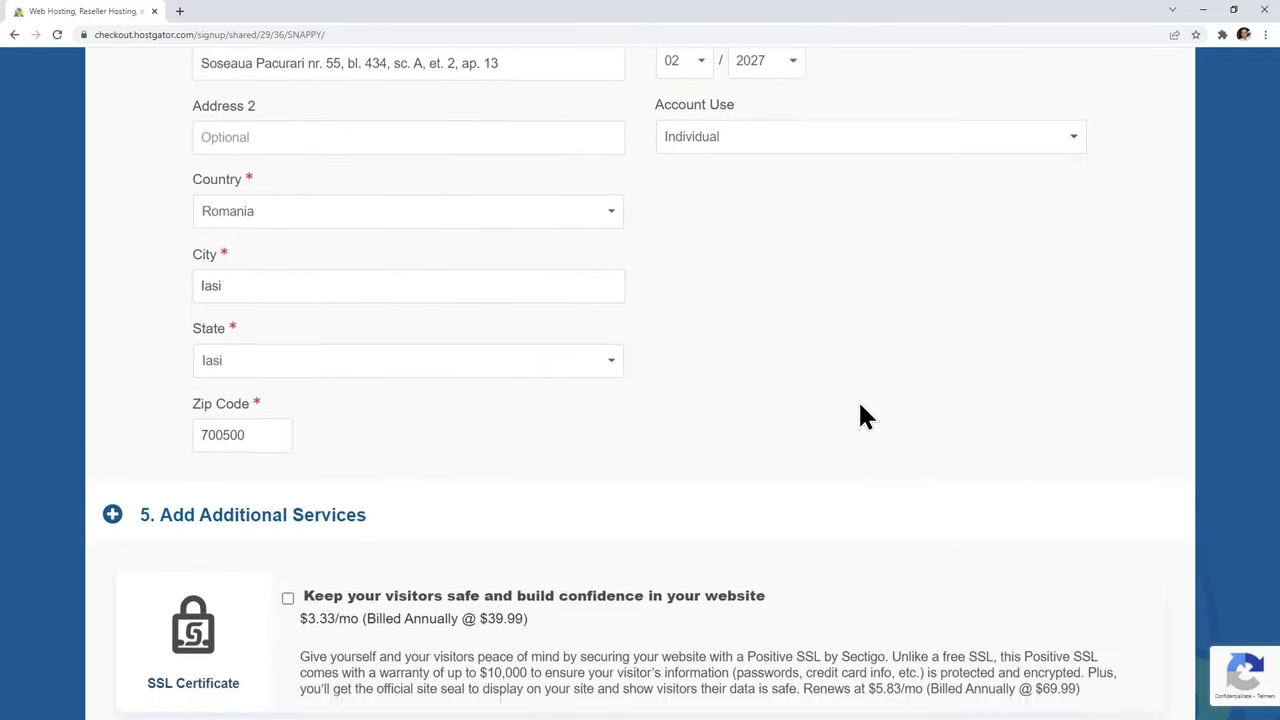
scroll(860, 410, "down", 5)
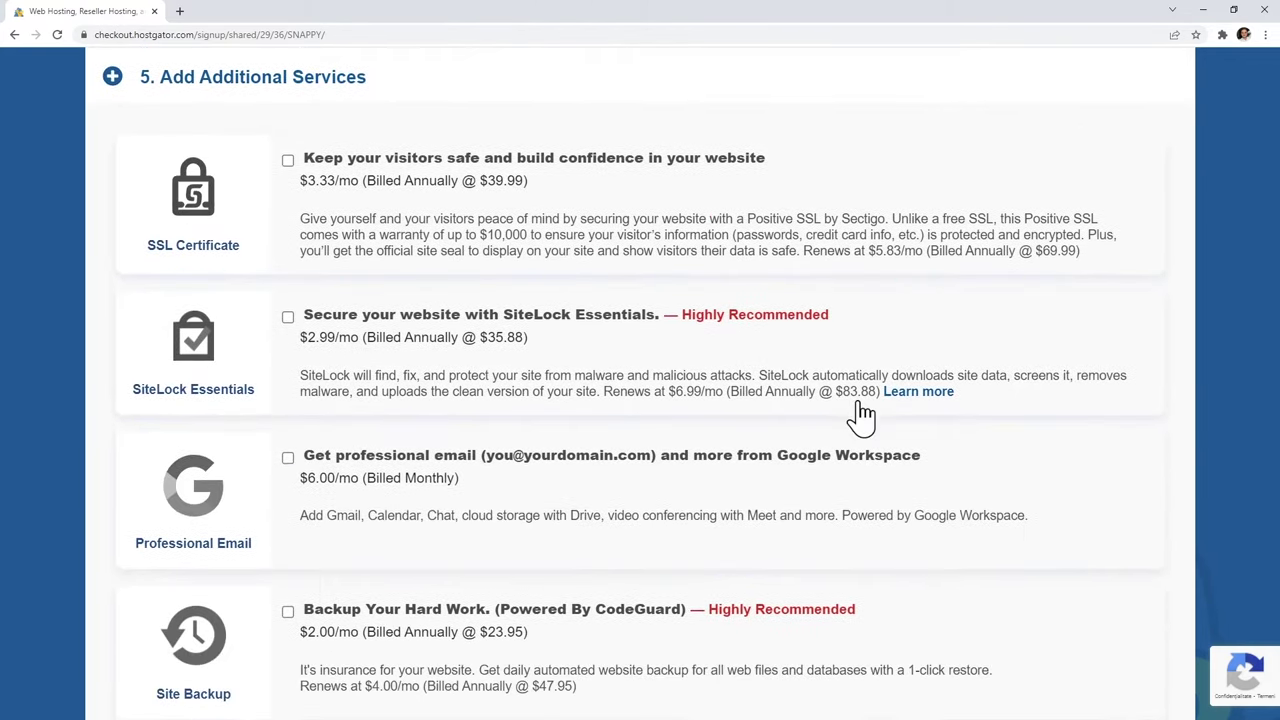
scroll(737, 509, "down", 1)
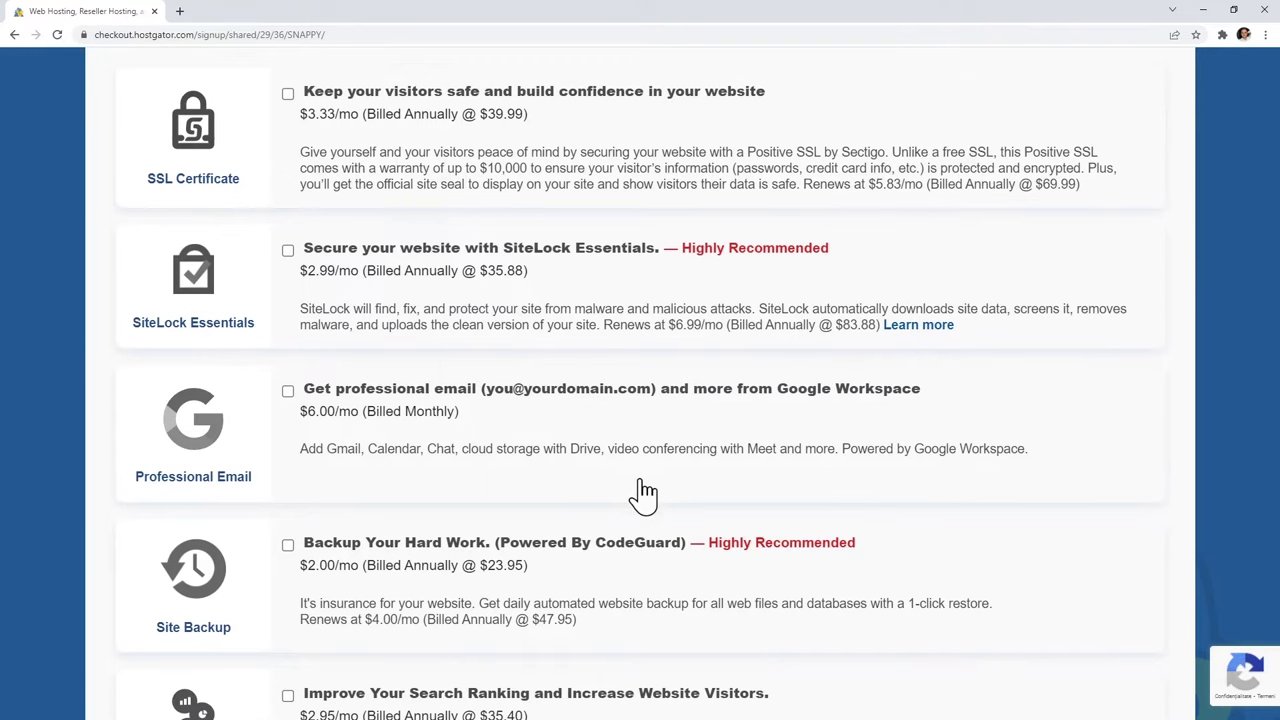
scroll(620, 380, "down", 2)
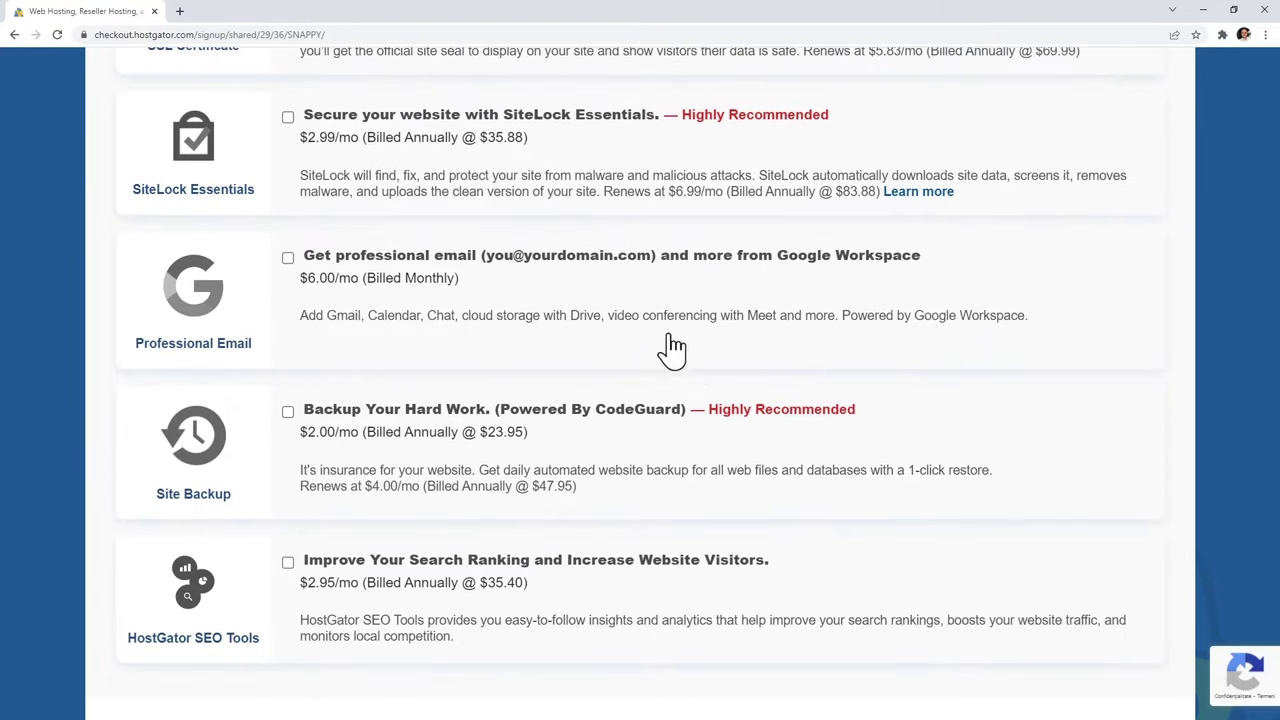
scroll(672, 347, "down", 3)
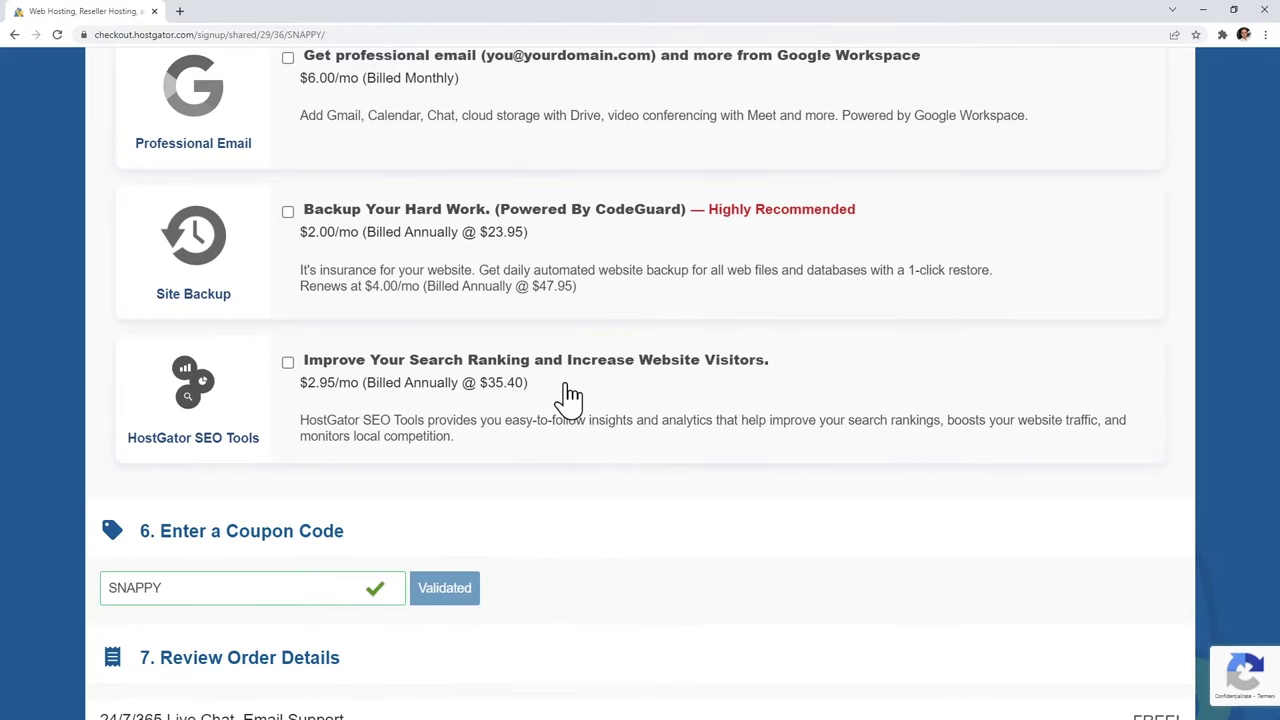
scroll(569, 398, "down", 2)
Replace the SNAPPY coupon code with DOARSITE and validate it, bringing the amount due to $55.69.
left_click_drag(194, 448, 116, 452)
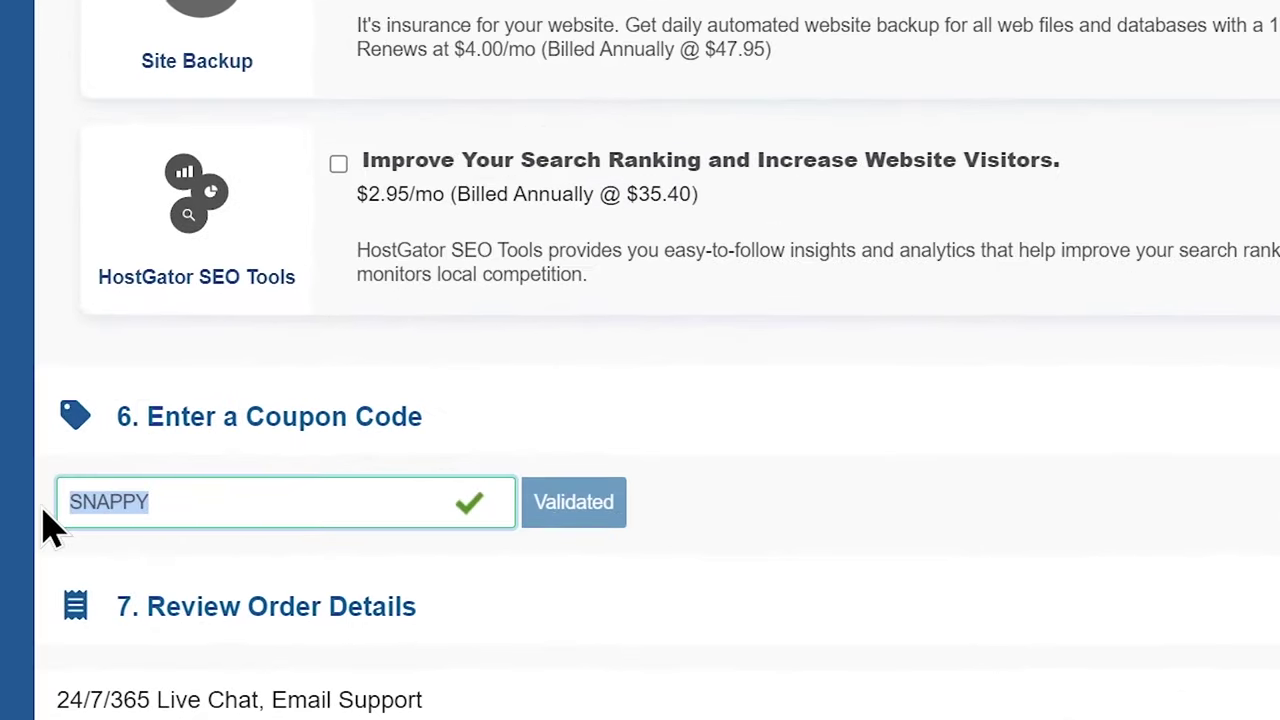
type("DOARSITE")
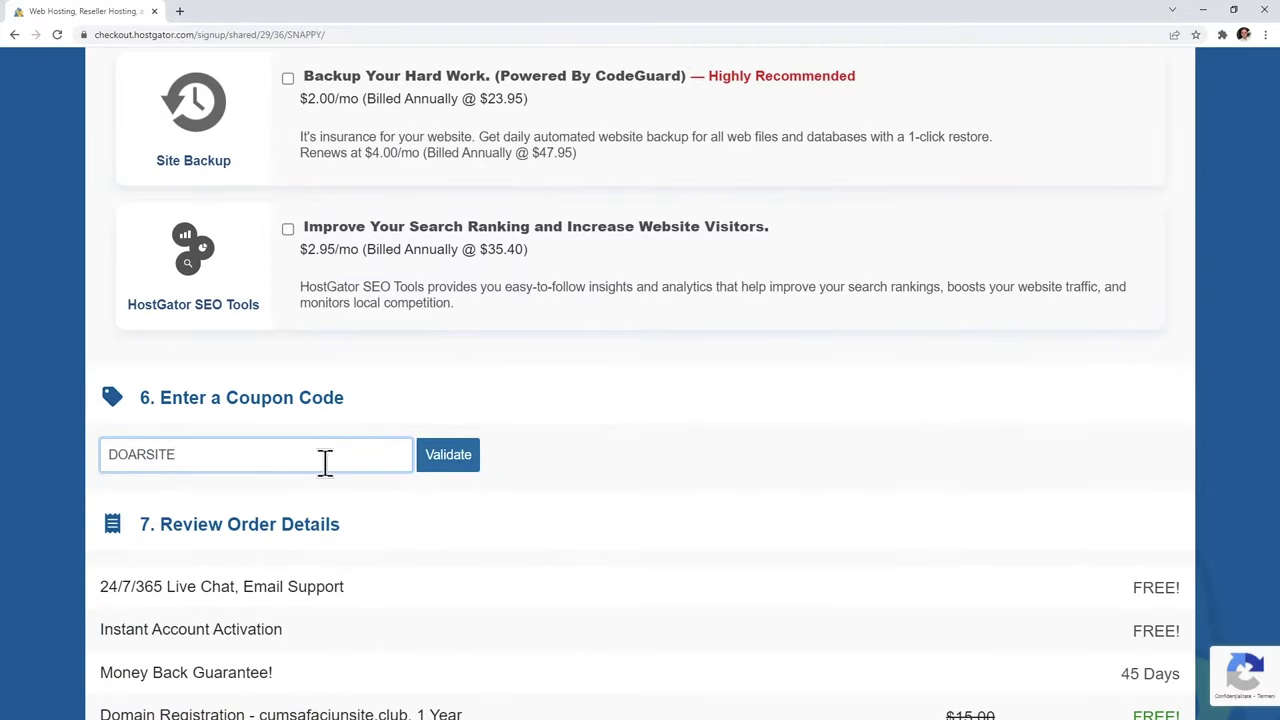
left_click(445, 462)
scroll(440, 517, "down", 3)
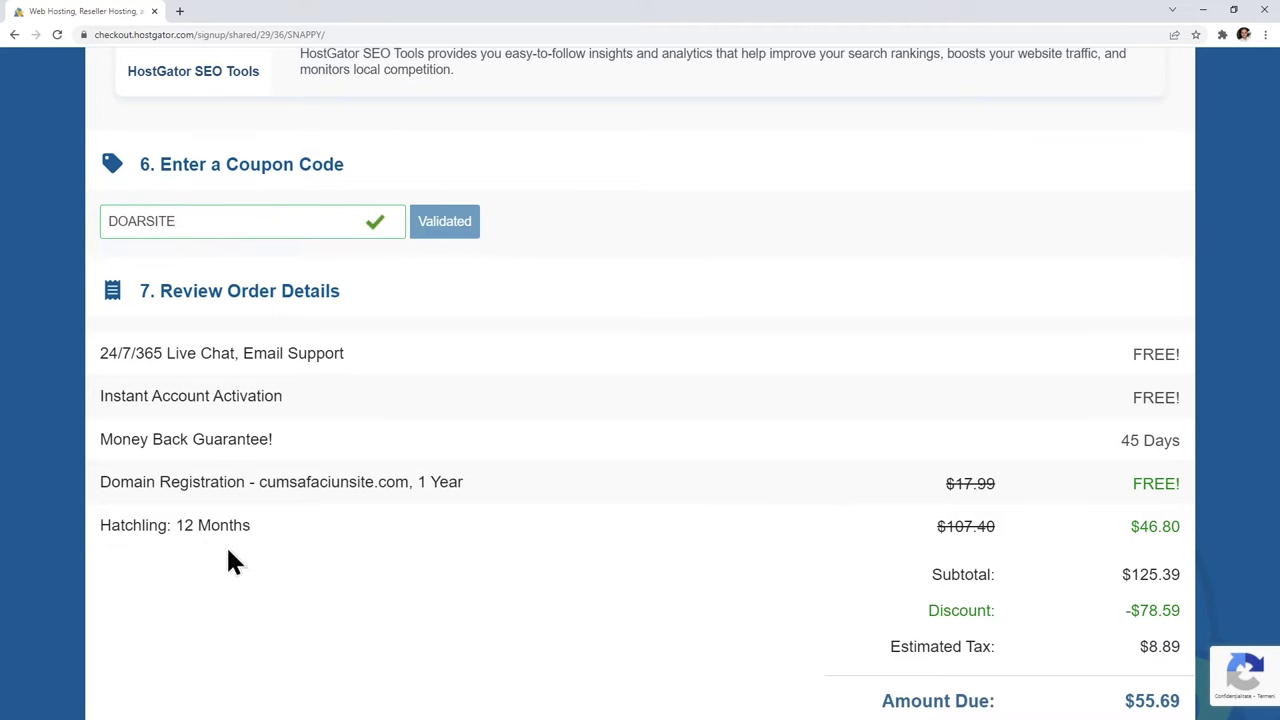
Review the order details, checking the $55.69 amount due.
scroll(223, 545, "down", 3)
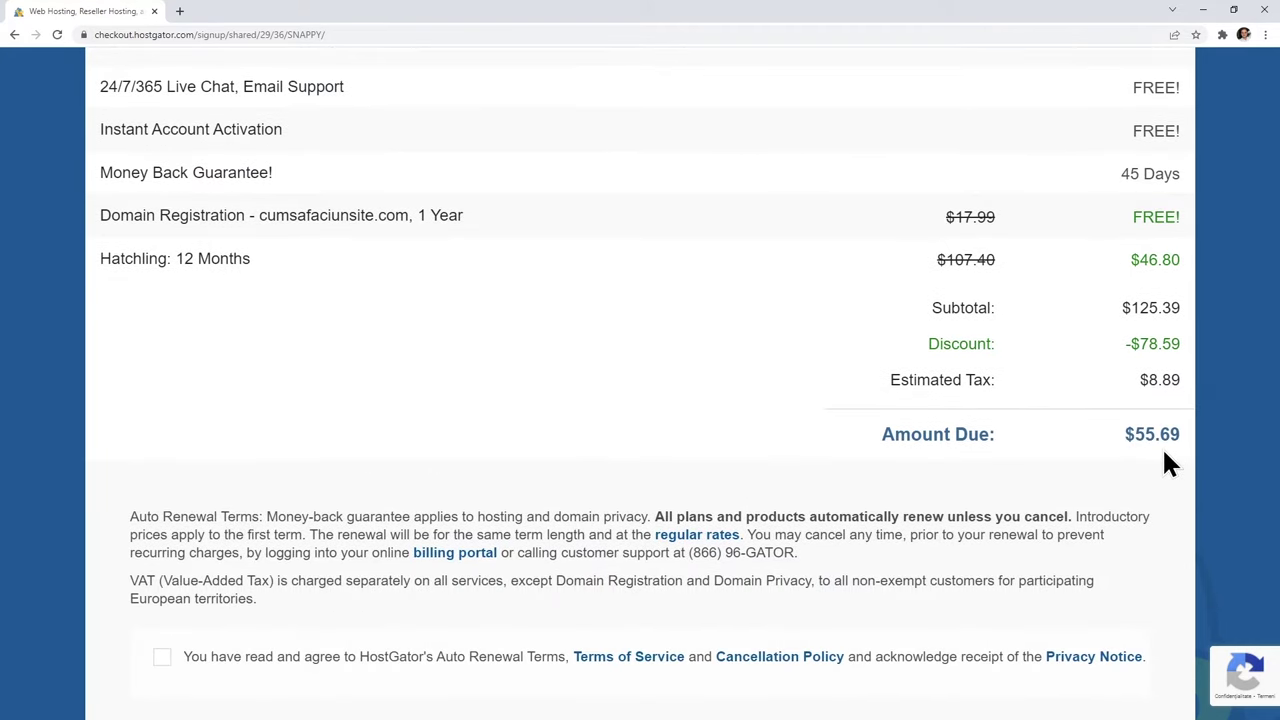
scroll(883, 425, "down", 1)
scroll(883, 425, "down", 1)
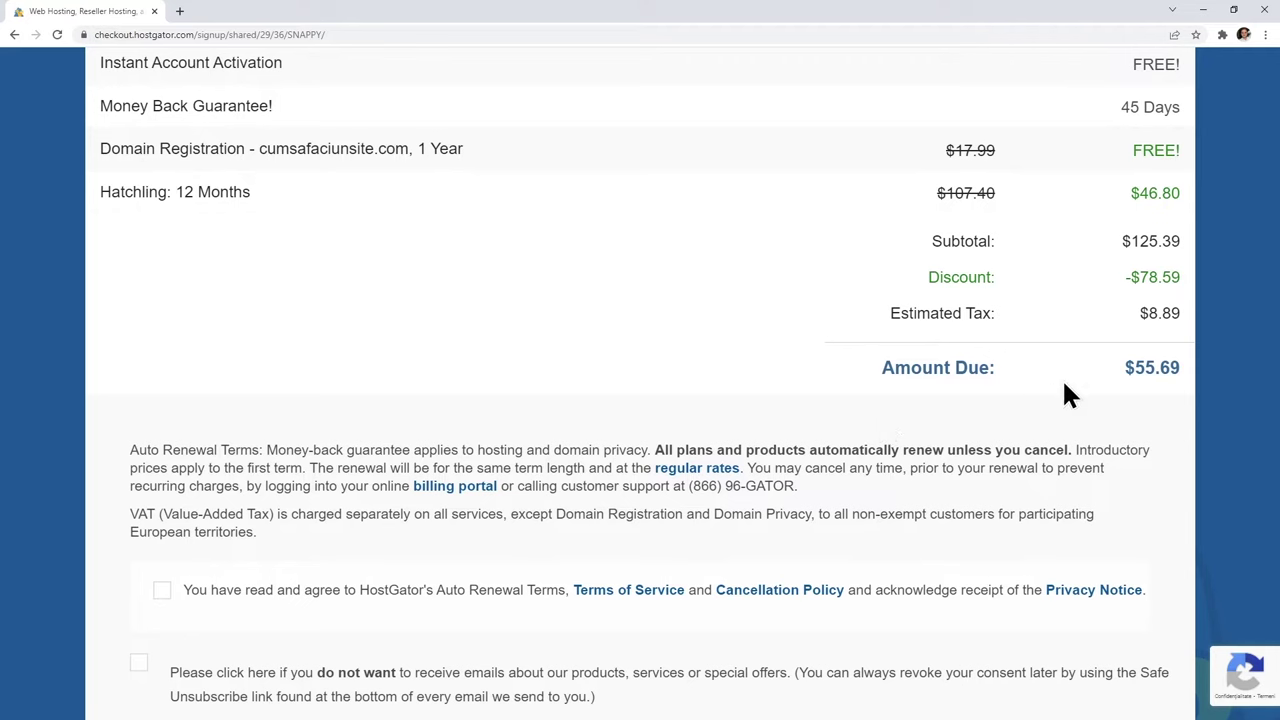
left_click_drag(1118, 372, 1190, 377)
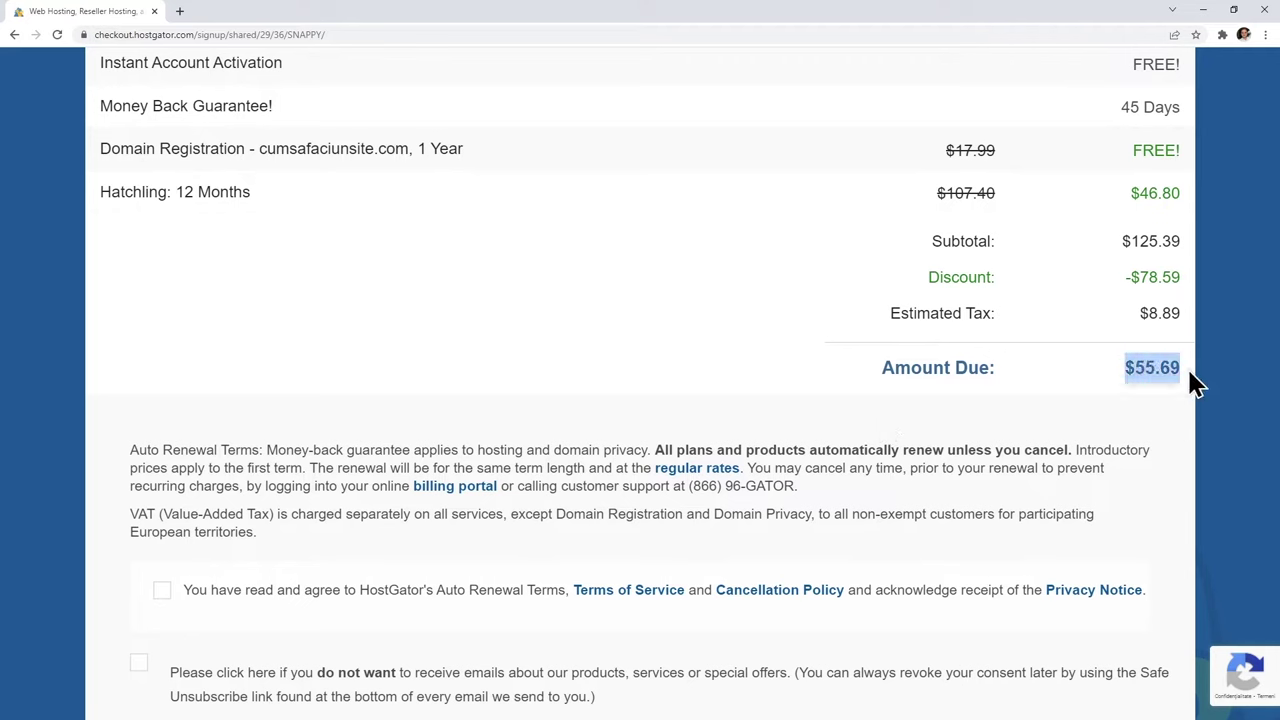
left_click(1064, 420)
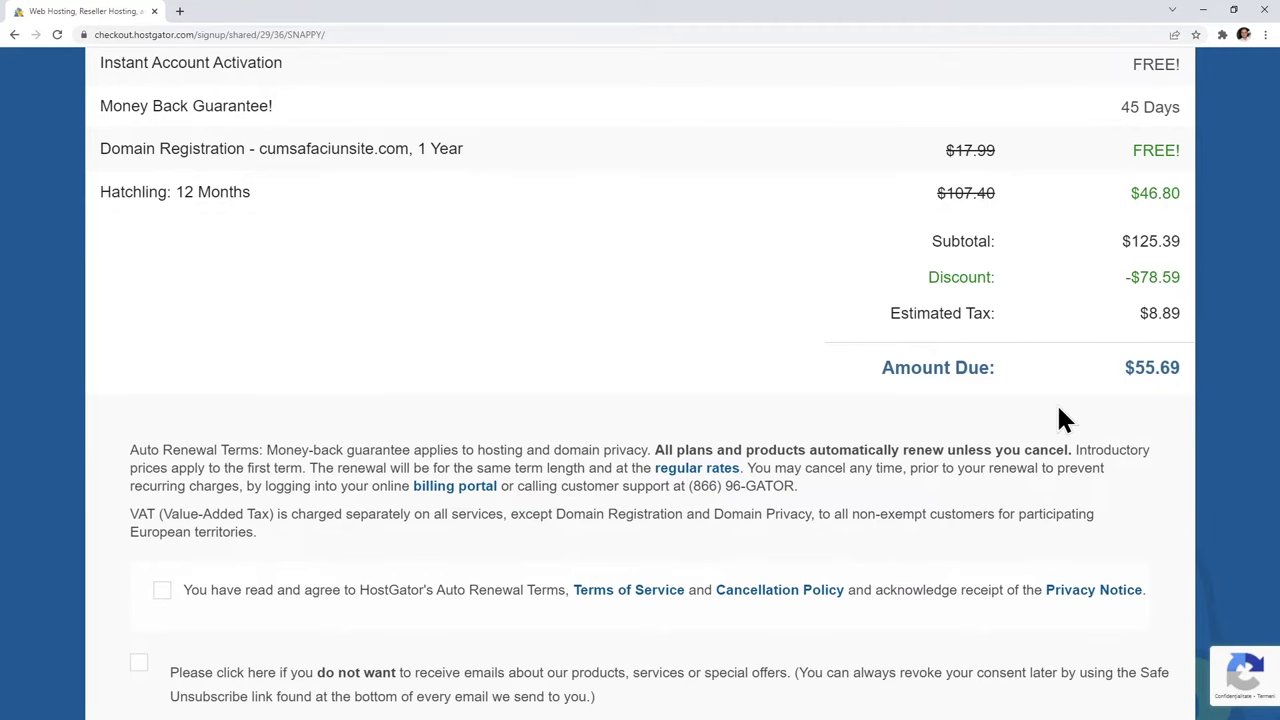
scroll(1058, 408, "down", 2)
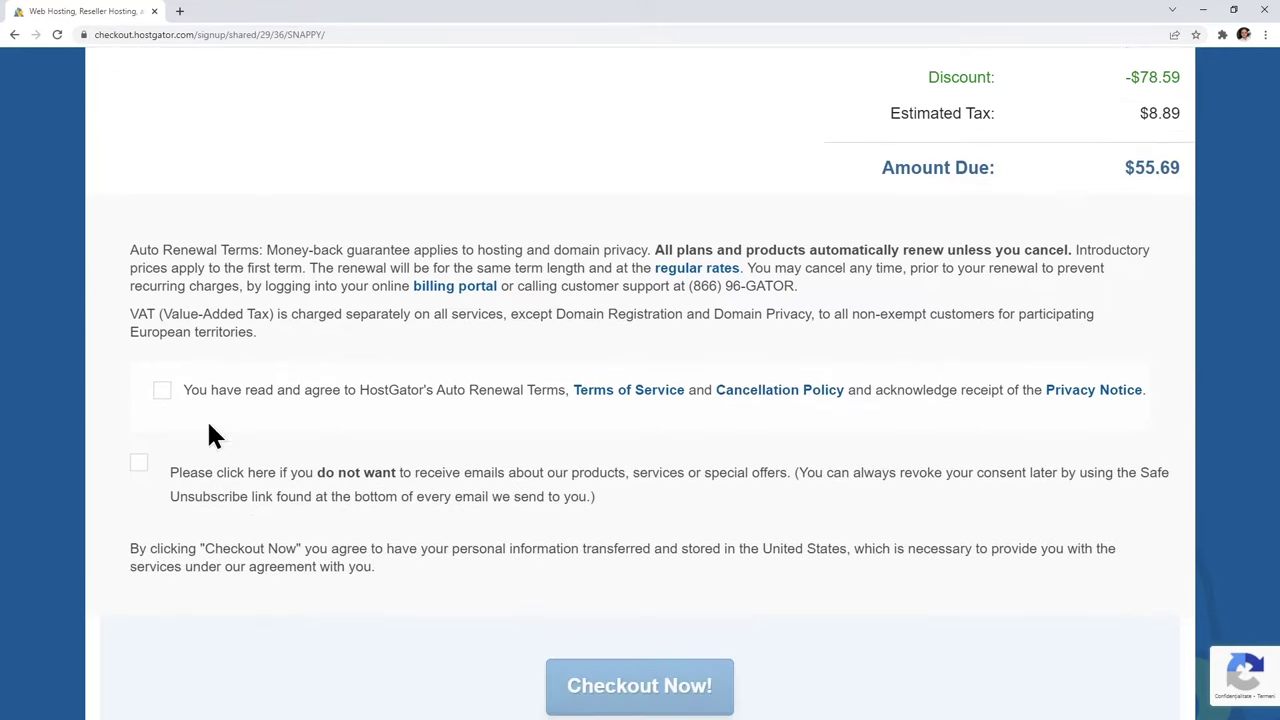
Accept the auto-renewal terms, decline promotional emails, check out and solve the captcha.
left_click(163, 395)
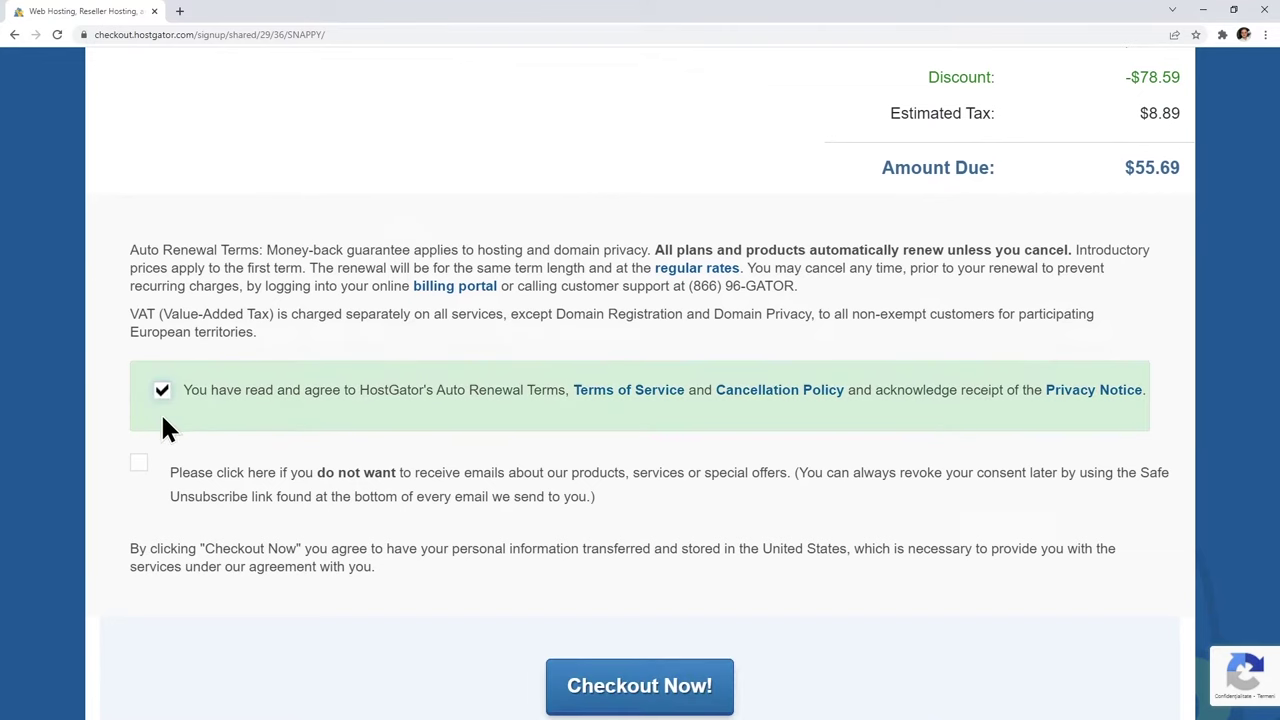
left_click(139, 466)
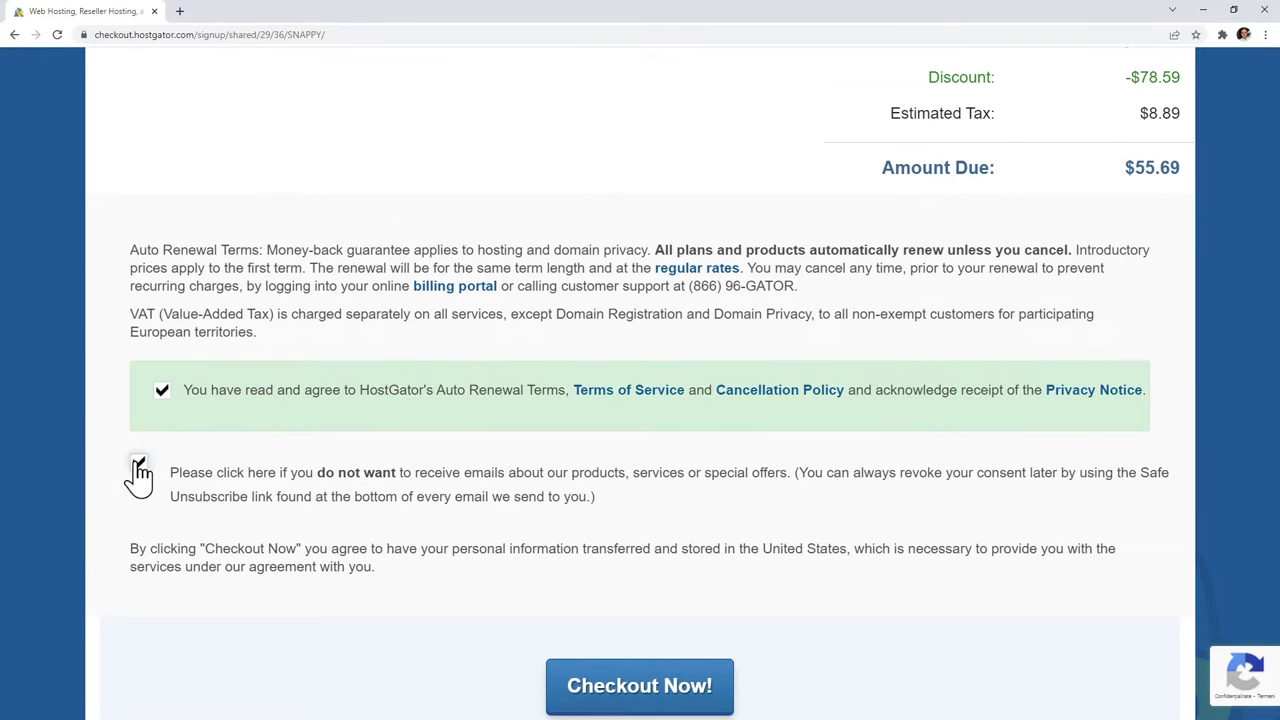
scroll(600, 560, "down", 2)
left_click(642, 560)
left_click(675, 490)
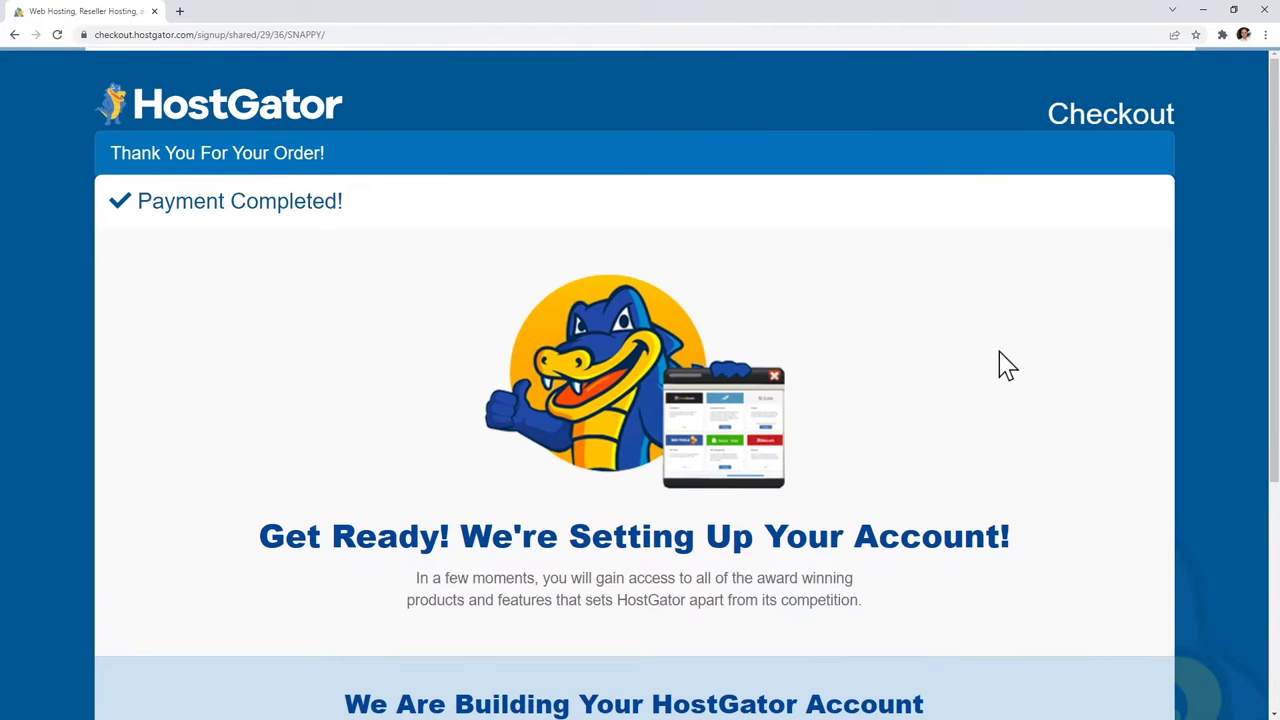
Scroll down the Payment Completed page showing the account setup underway.
scroll(1095, 375, "down", 1)
scroll(1095, 375, "down", 2)
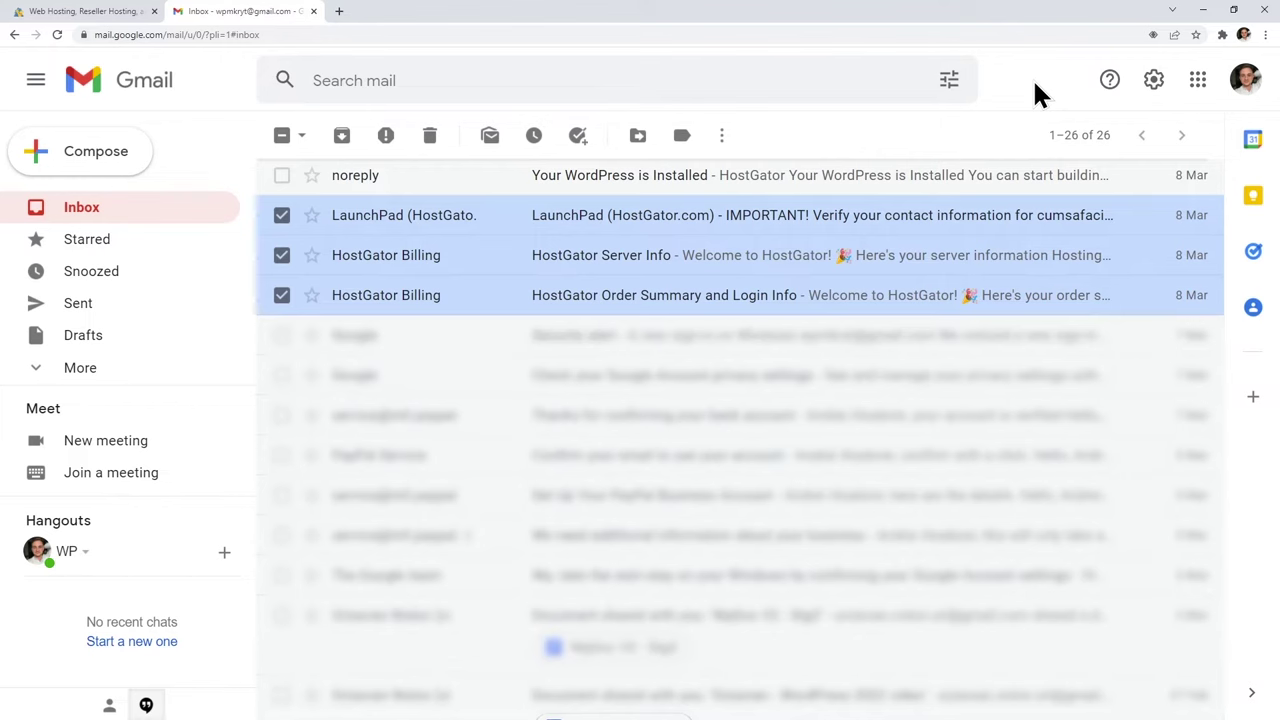
Open the LaunchPad contact-verification email for cumsafaciunsite.com, then start a new browser tab.
left_click(760, 218)
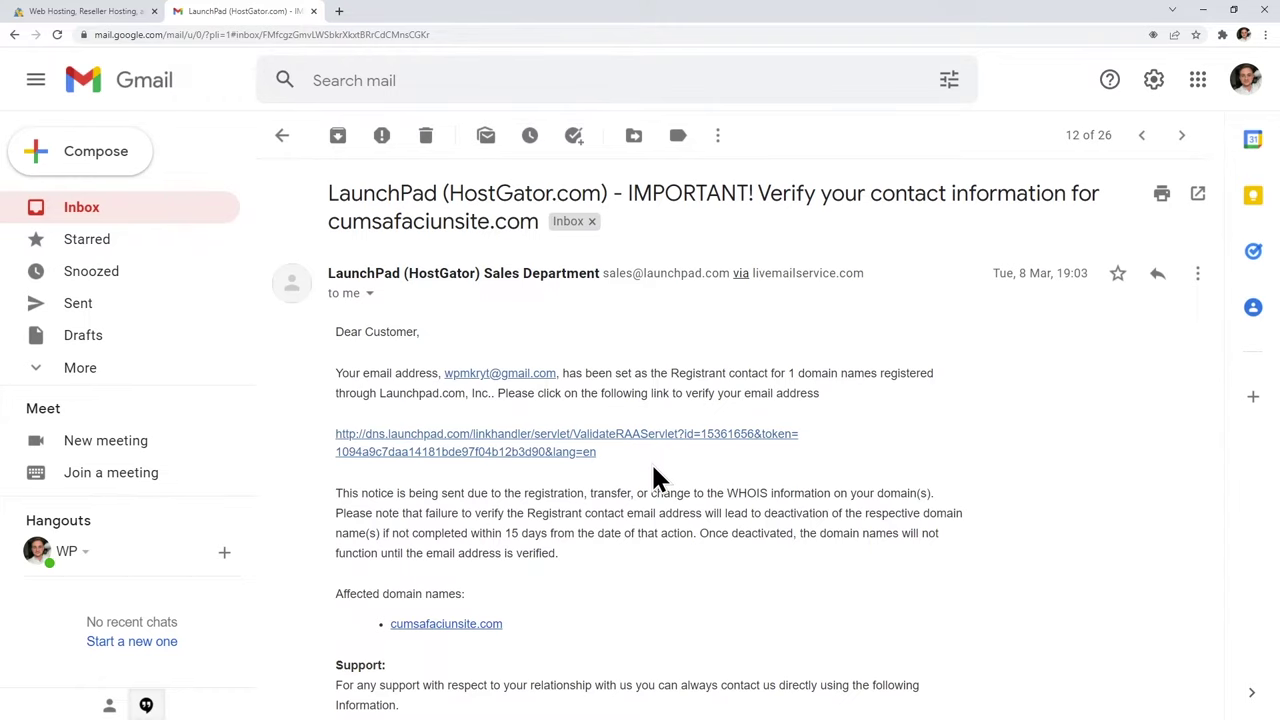
left_click(339, 11)
Load portal.hostgator.com and log in with the account e-mail and password.
type("po")
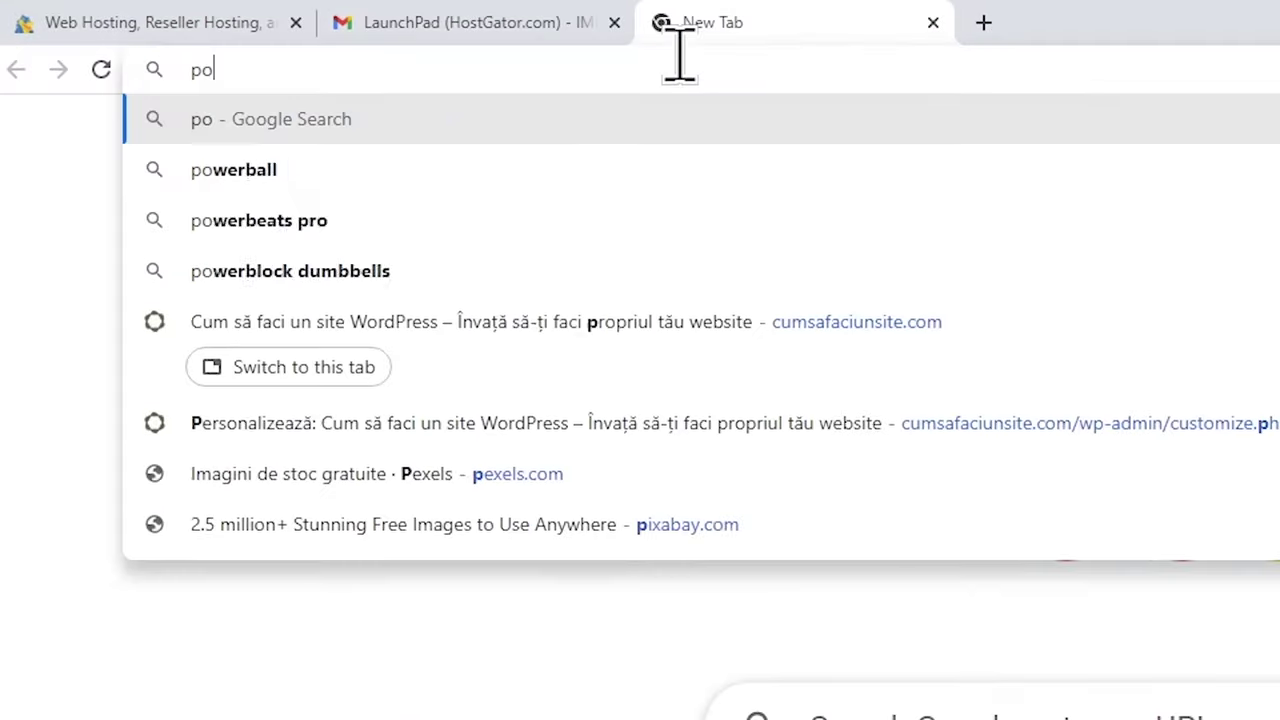
type("rtal.hostgator.")
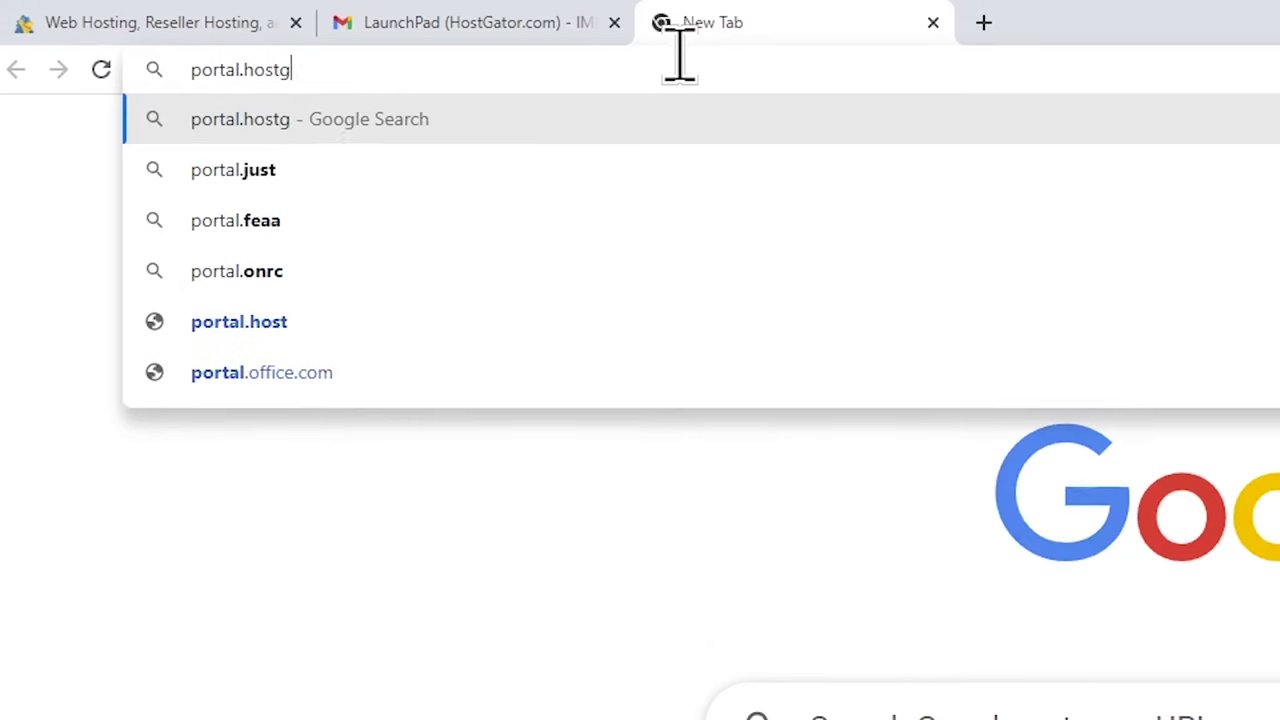
type("com")
key("Return")
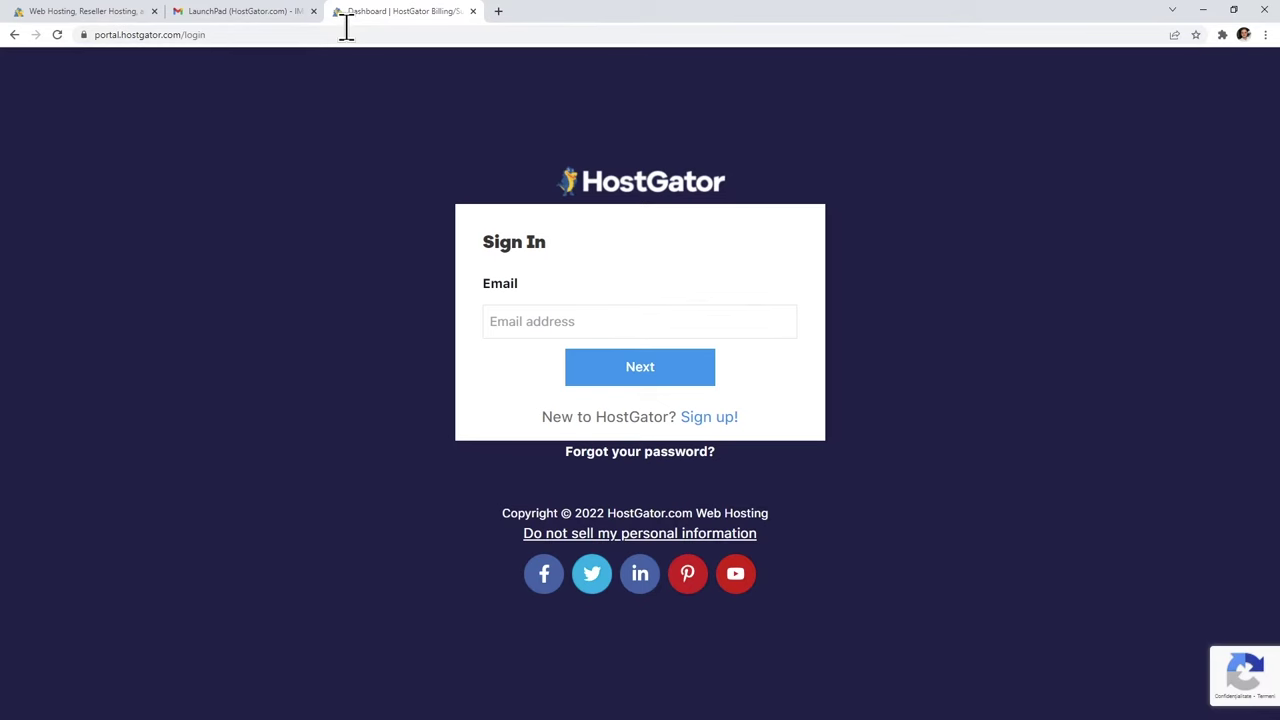
left_click(517, 310)
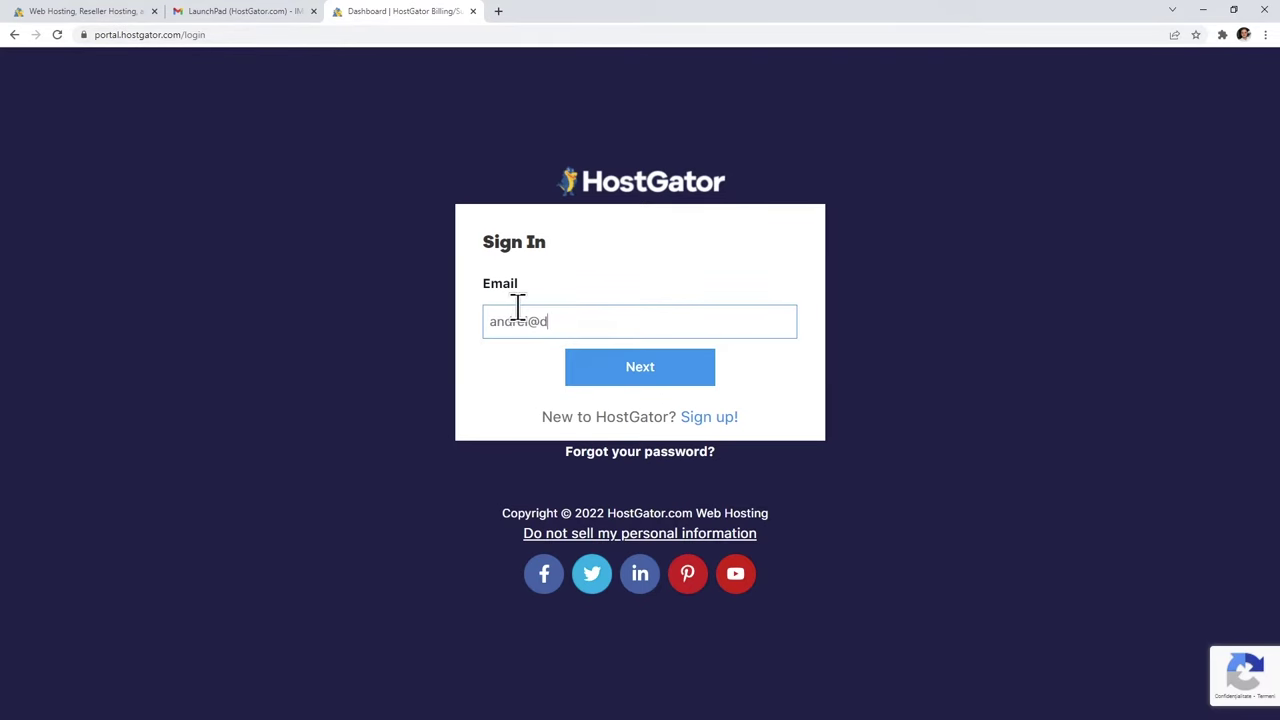
key("Return")
type("•••••••••••")
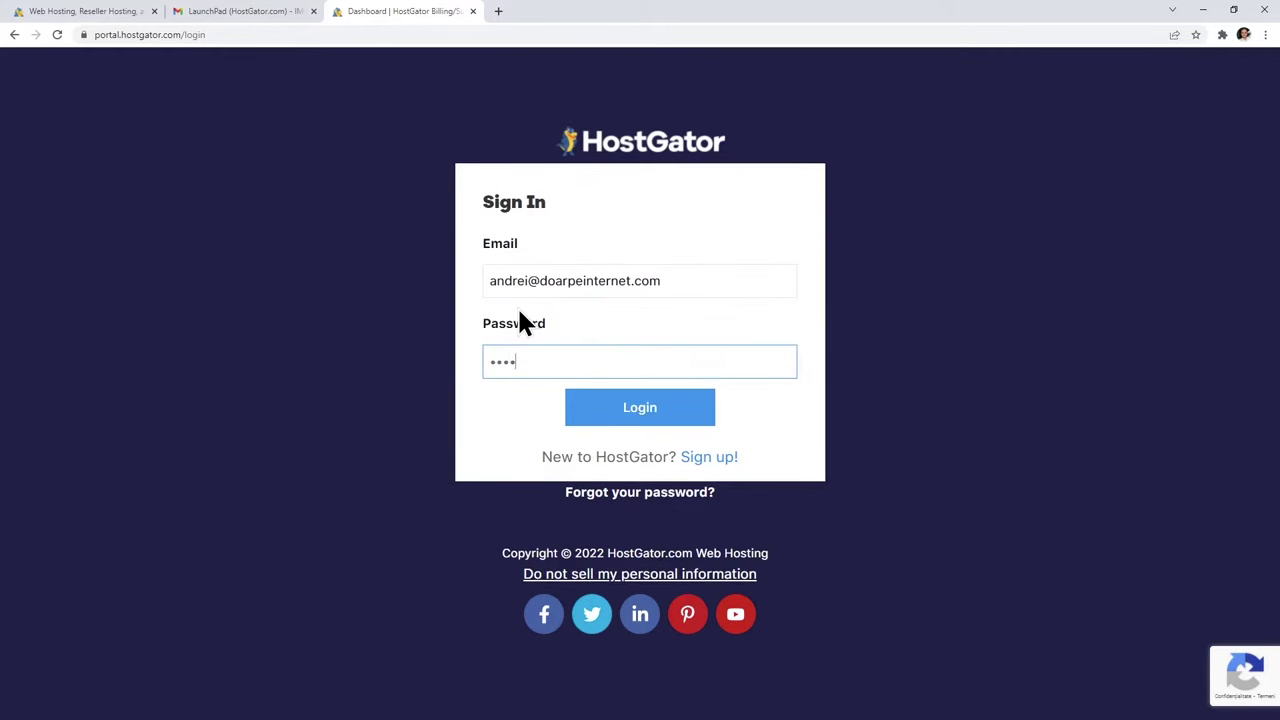
type("•")
left_click(628, 410)
Skip the customer survey and continue to the hosting dashboard.
scroll(1044, 345, "down", 1)
scroll(1046, 345, "down", 10)
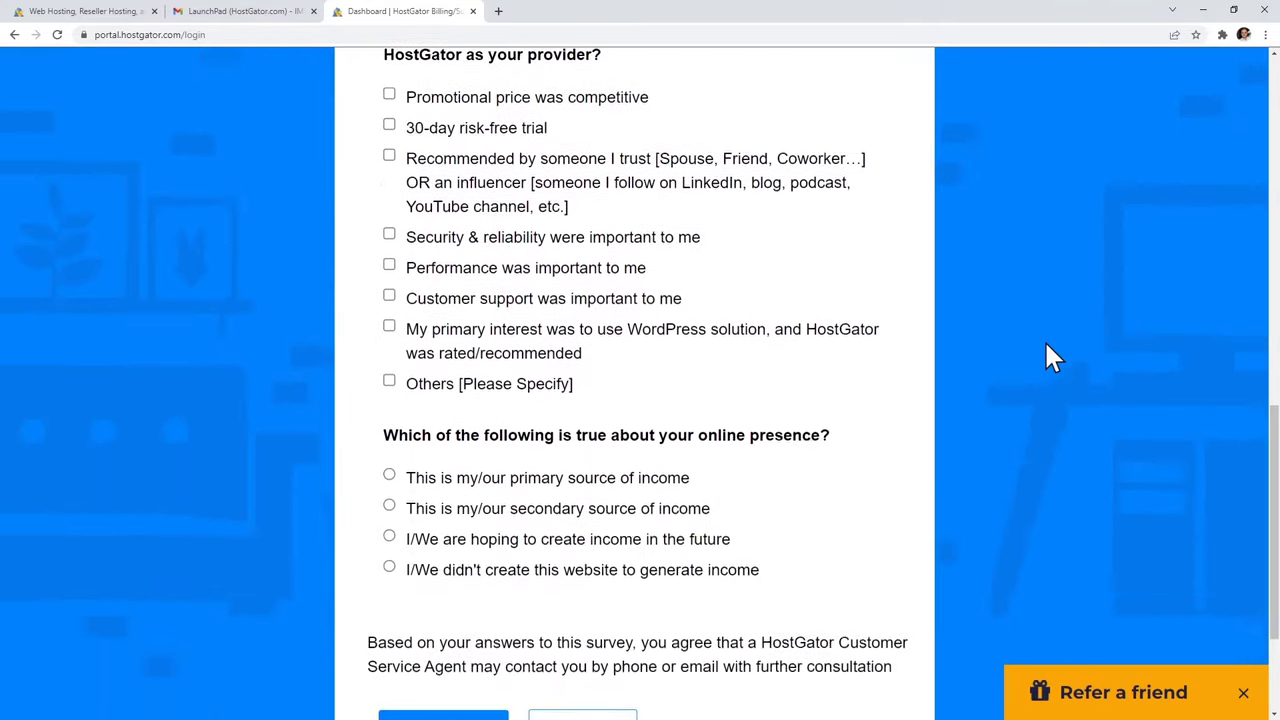
left_click(586, 540)
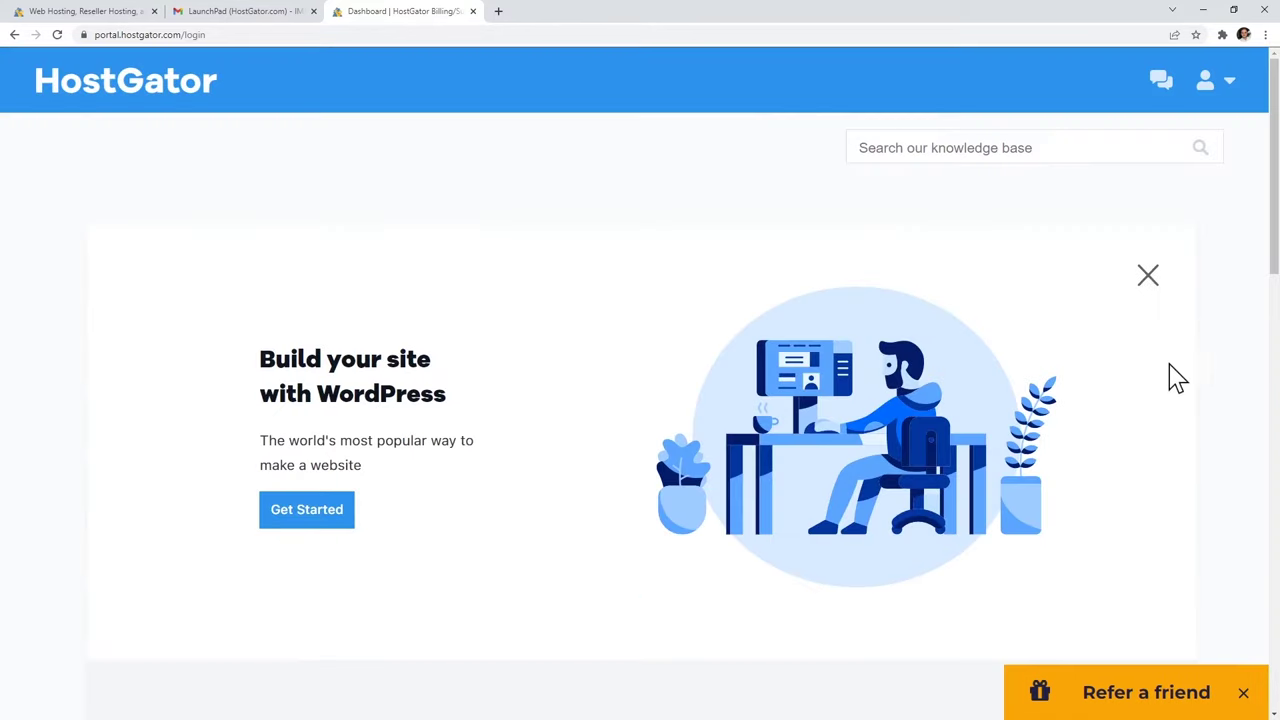
scroll(1165, 390, "down", 1)
scroll(1163, 392, "down", 10)
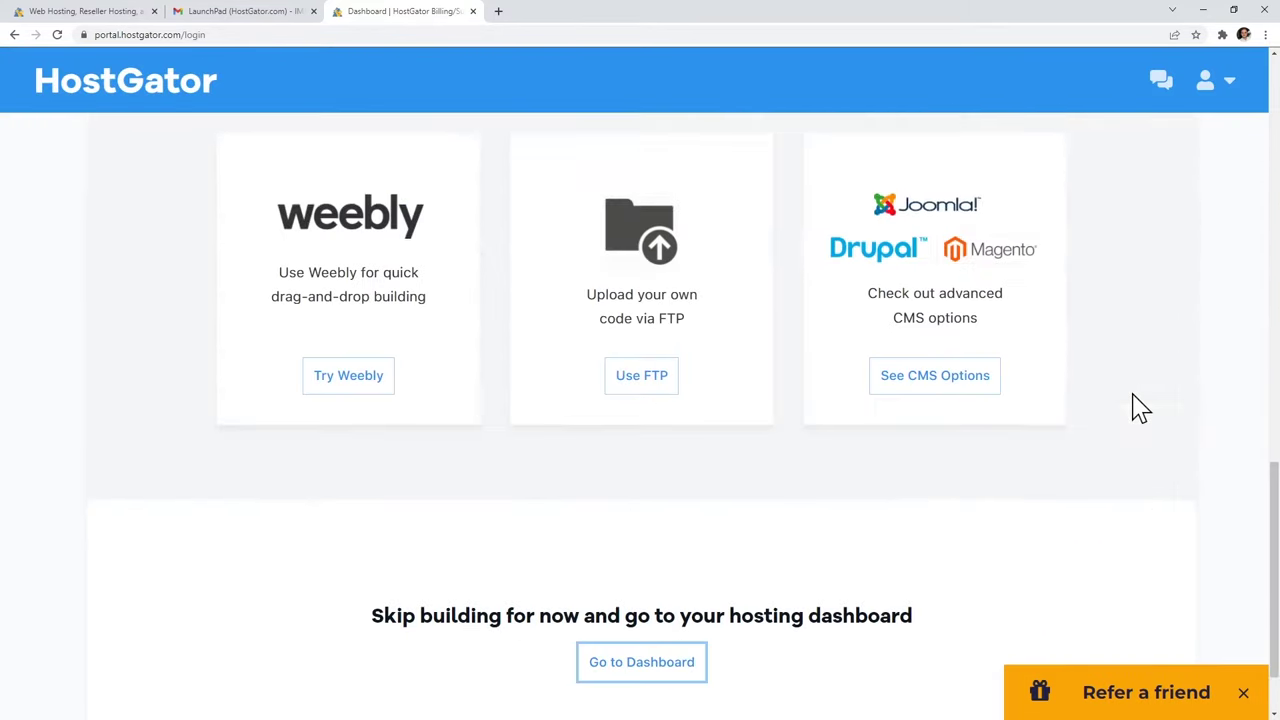
left_click(692, 579)
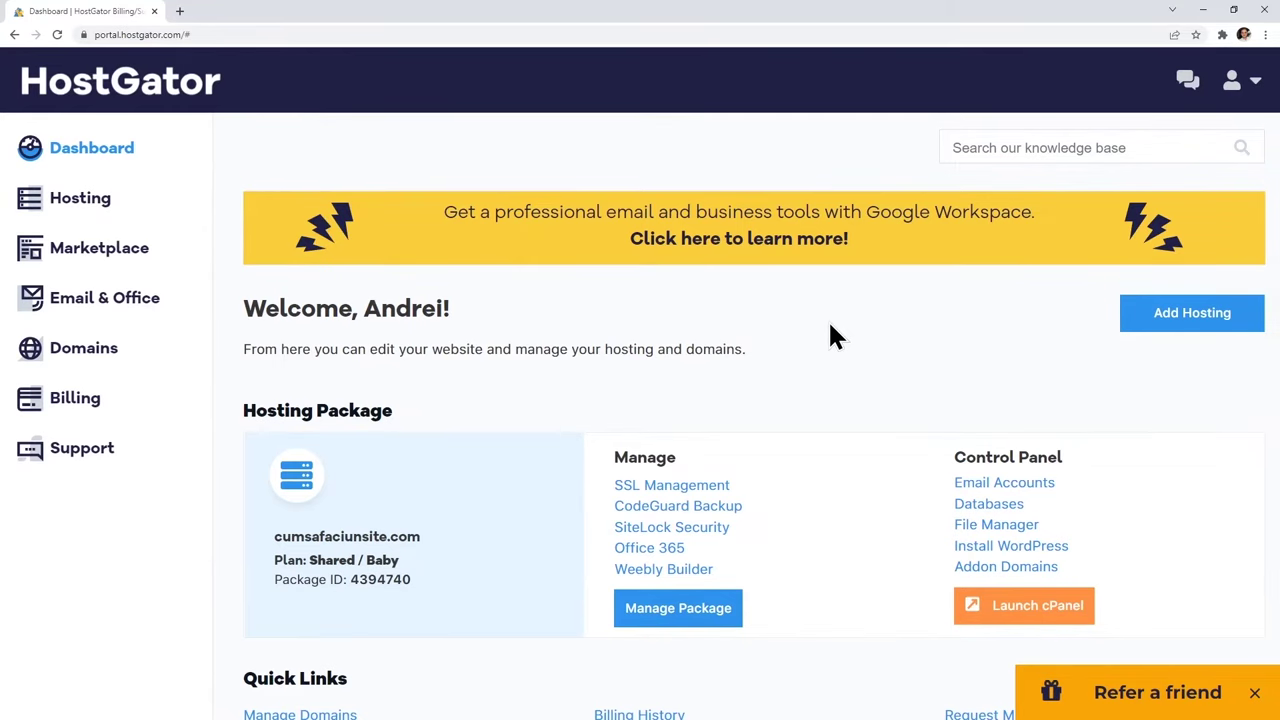
Start a WordPress installation from the dashboard through Softaculous.
left_click(999, 551)
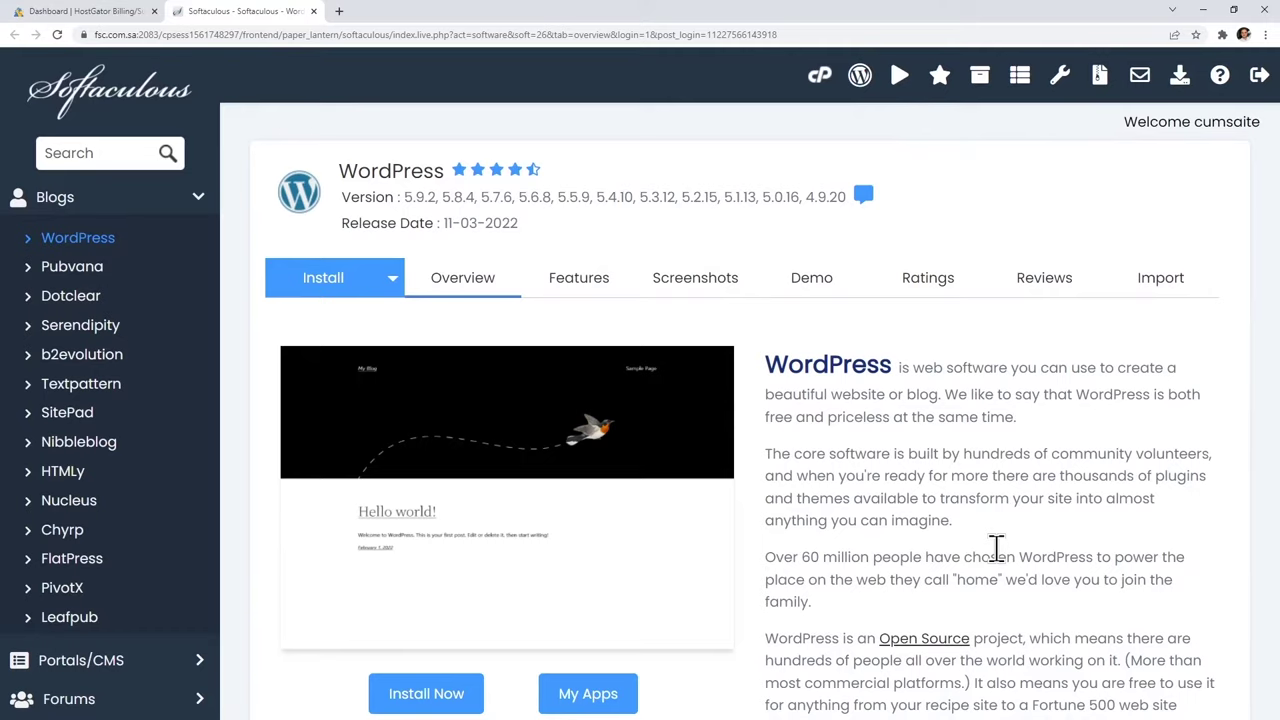
scroll(510, 637, "down", 1)
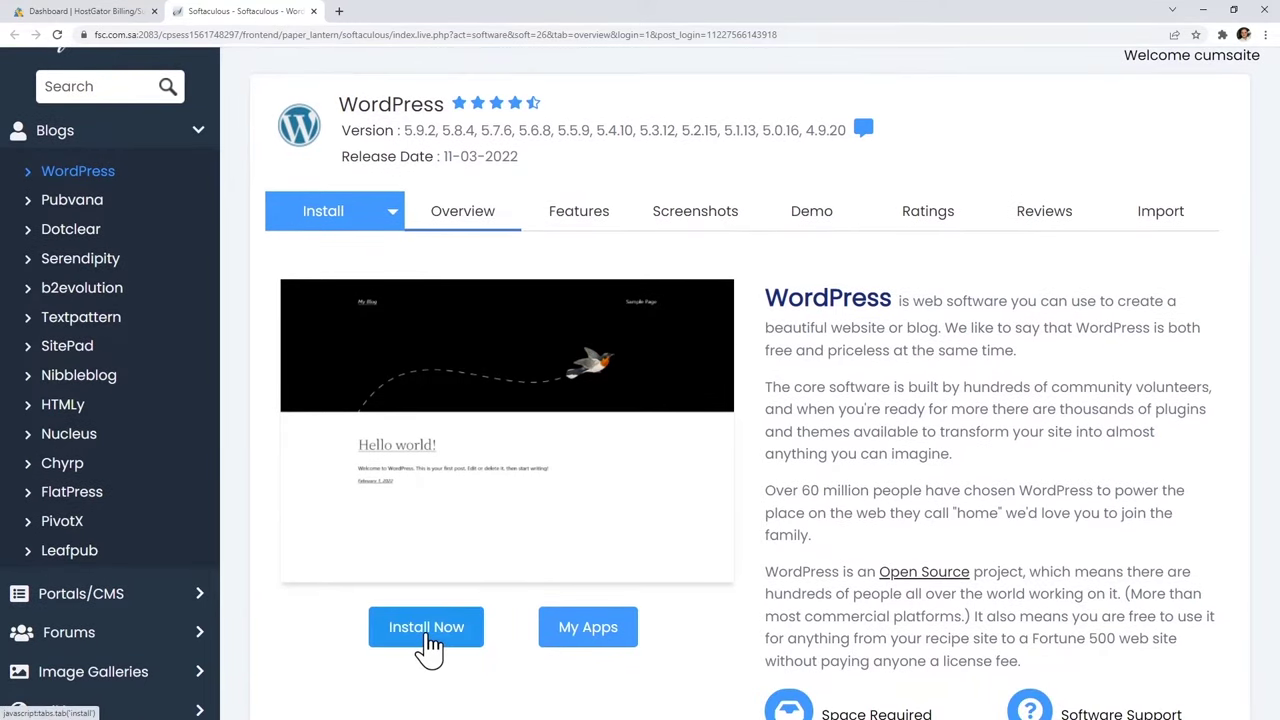
left_click(427, 632)
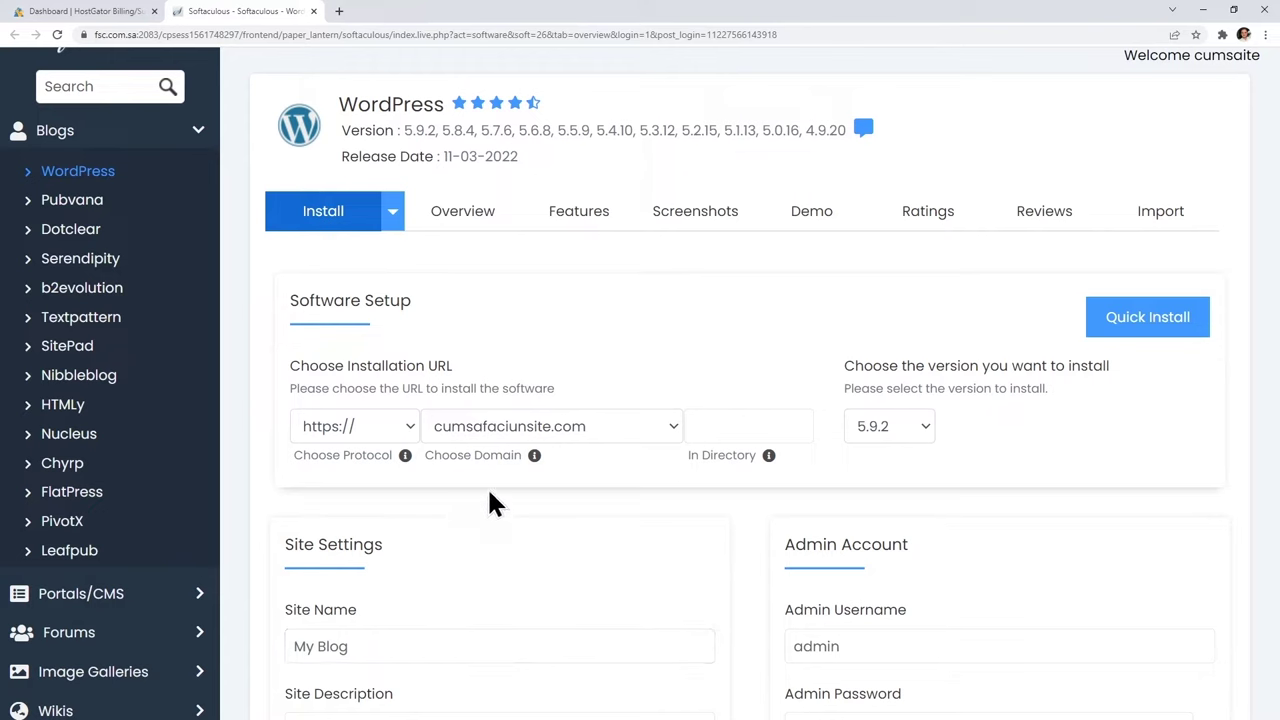
scroll(671, 473, "down", 2)
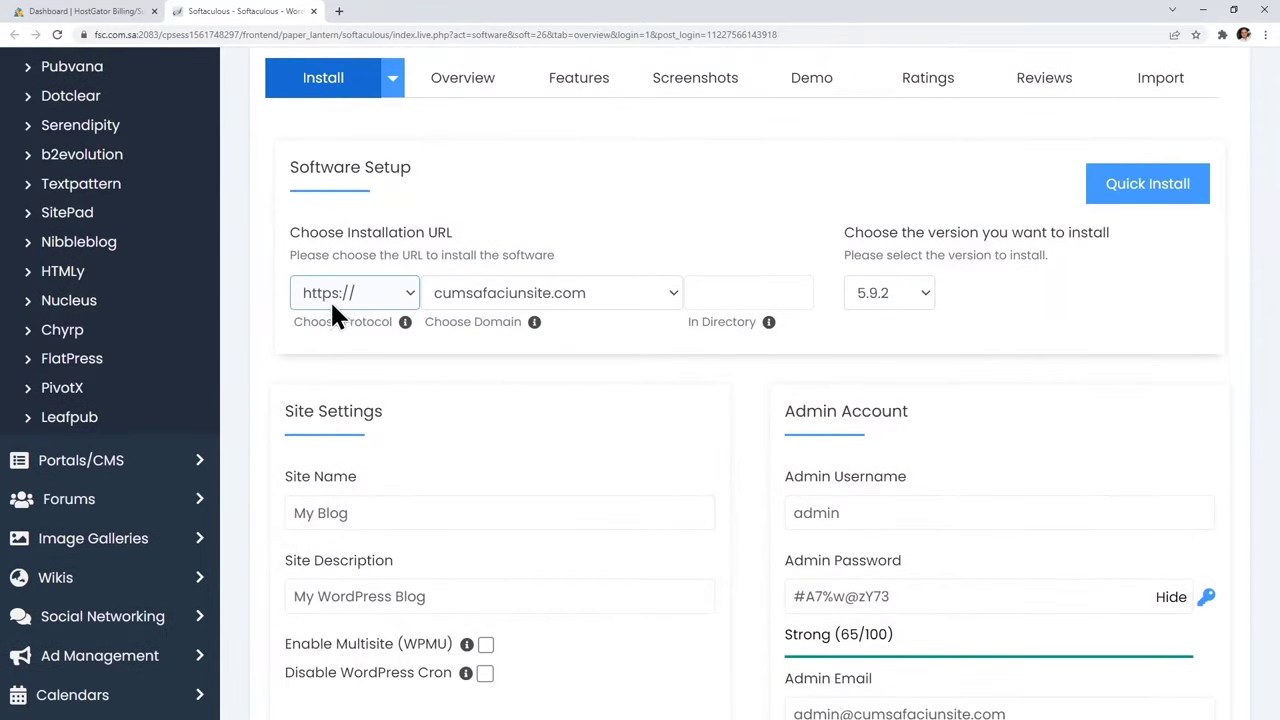
Keep cumsafaciunsite.com as the install domain, choose WordPress version 5.9.2, and review the site settings.
left_click(538, 292)
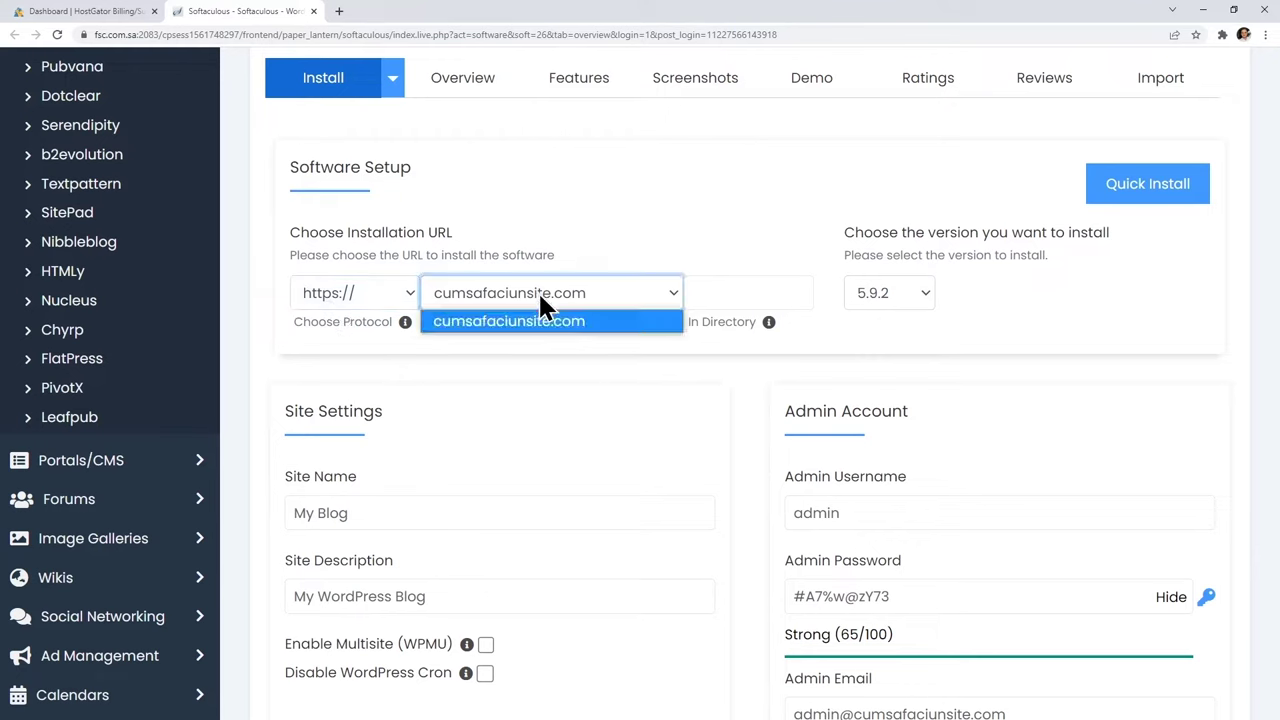
left_click(597, 321)
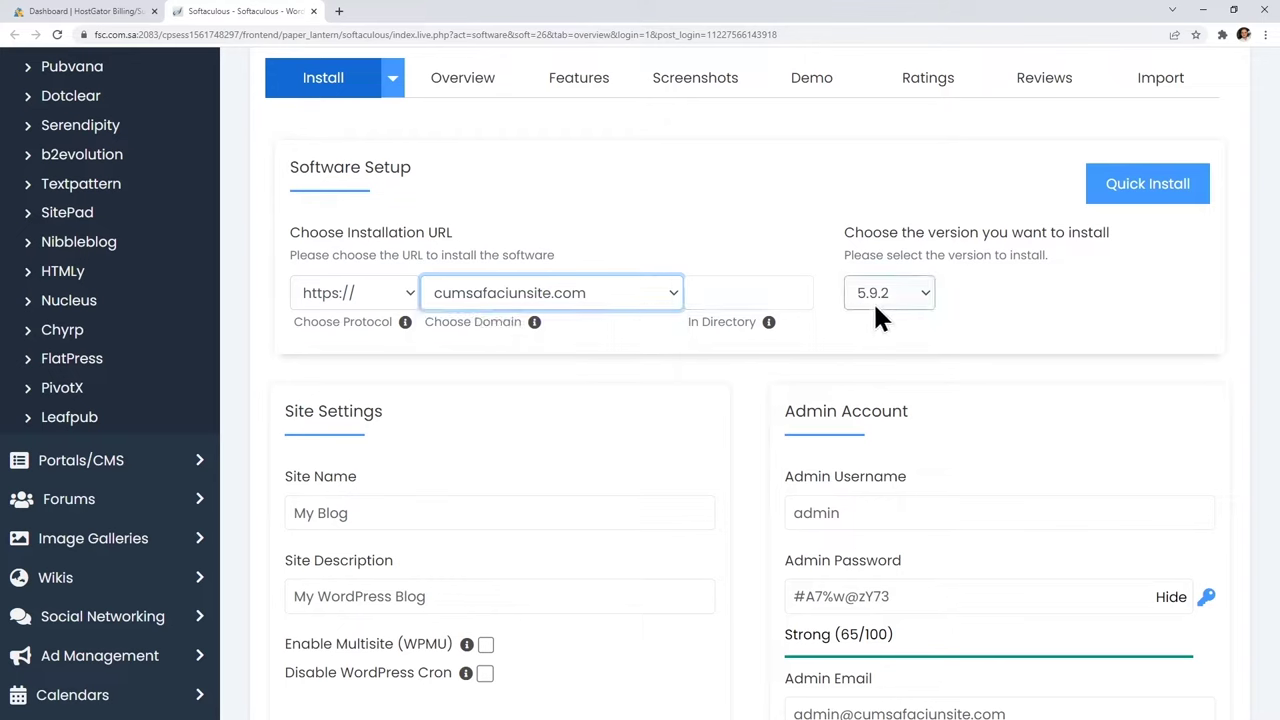
left_click(913, 303)
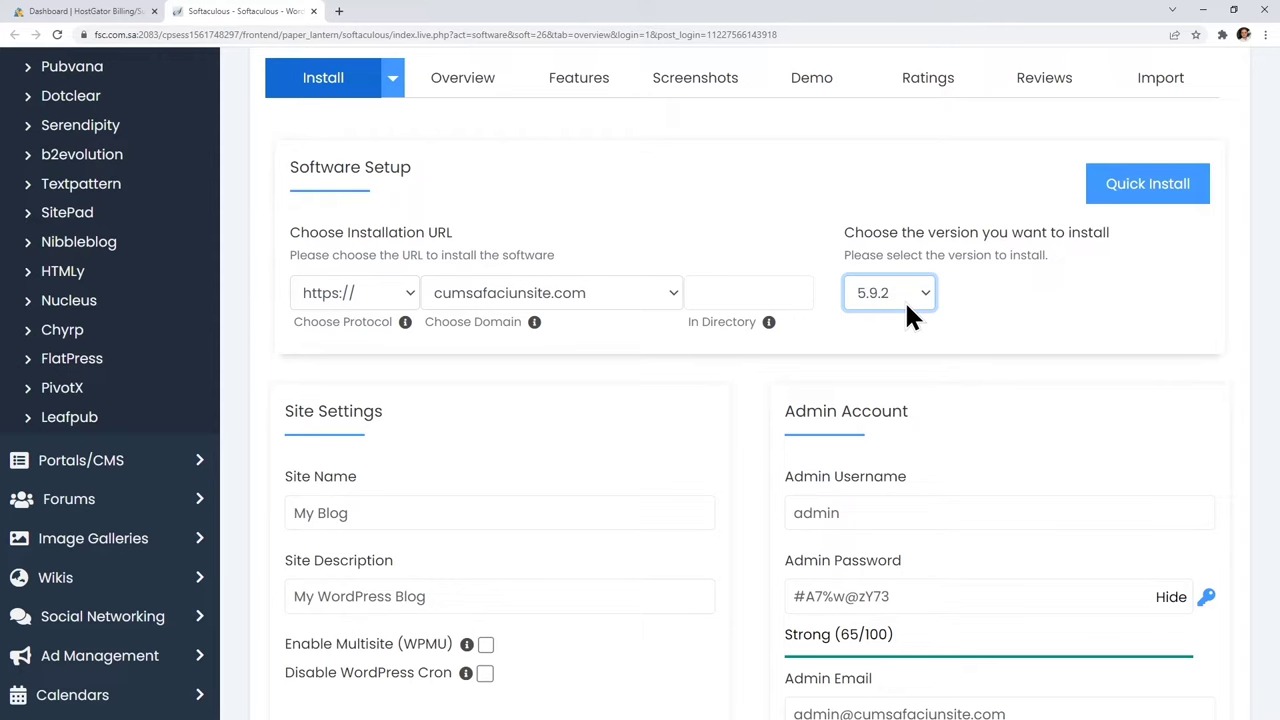
scroll(904, 300, "down", 2)
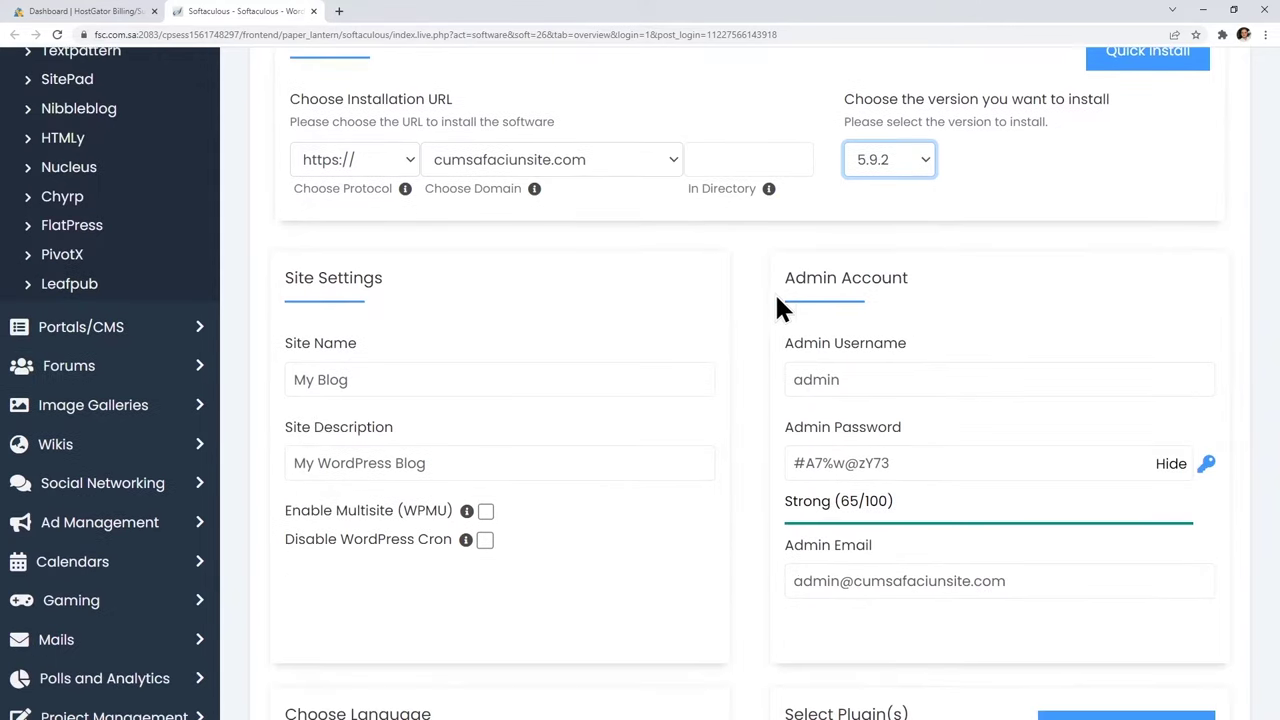
scroll(600, 315, "down", 1)
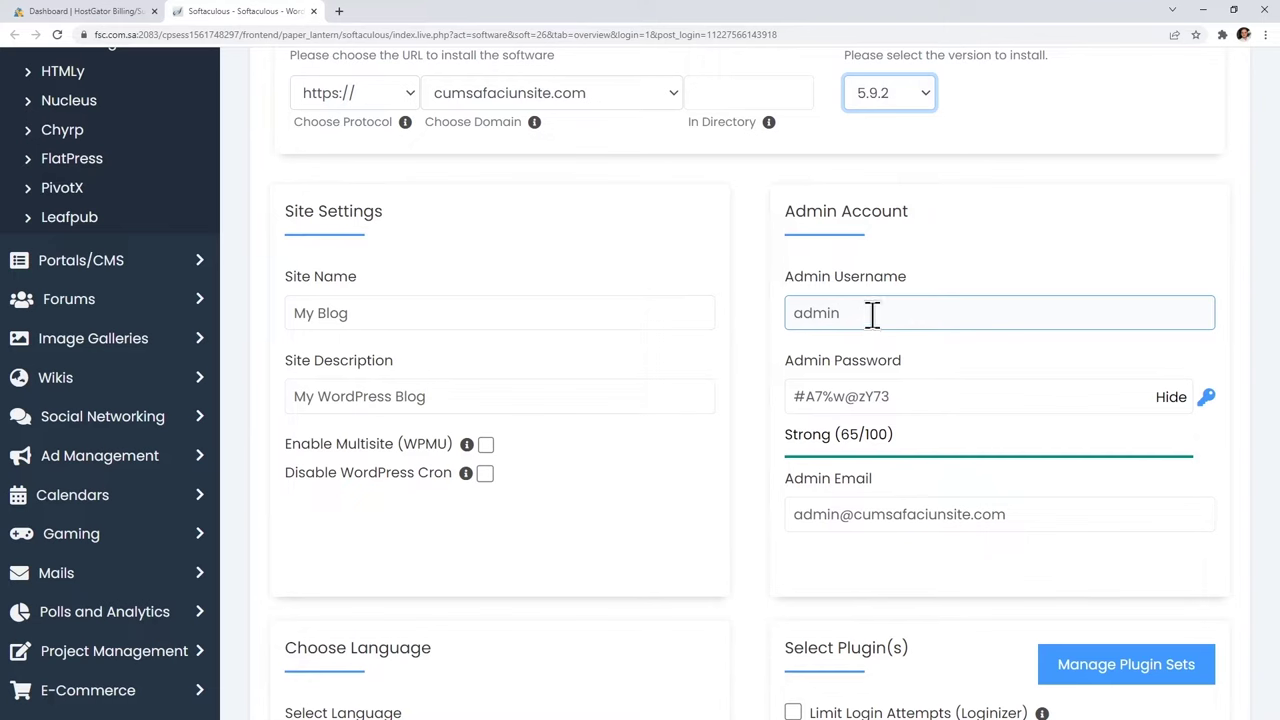
Replace the default admin username, password and admin e-mail with the account's own values.
left_click_drag(876, 316, 761, 313)
type("andrei")
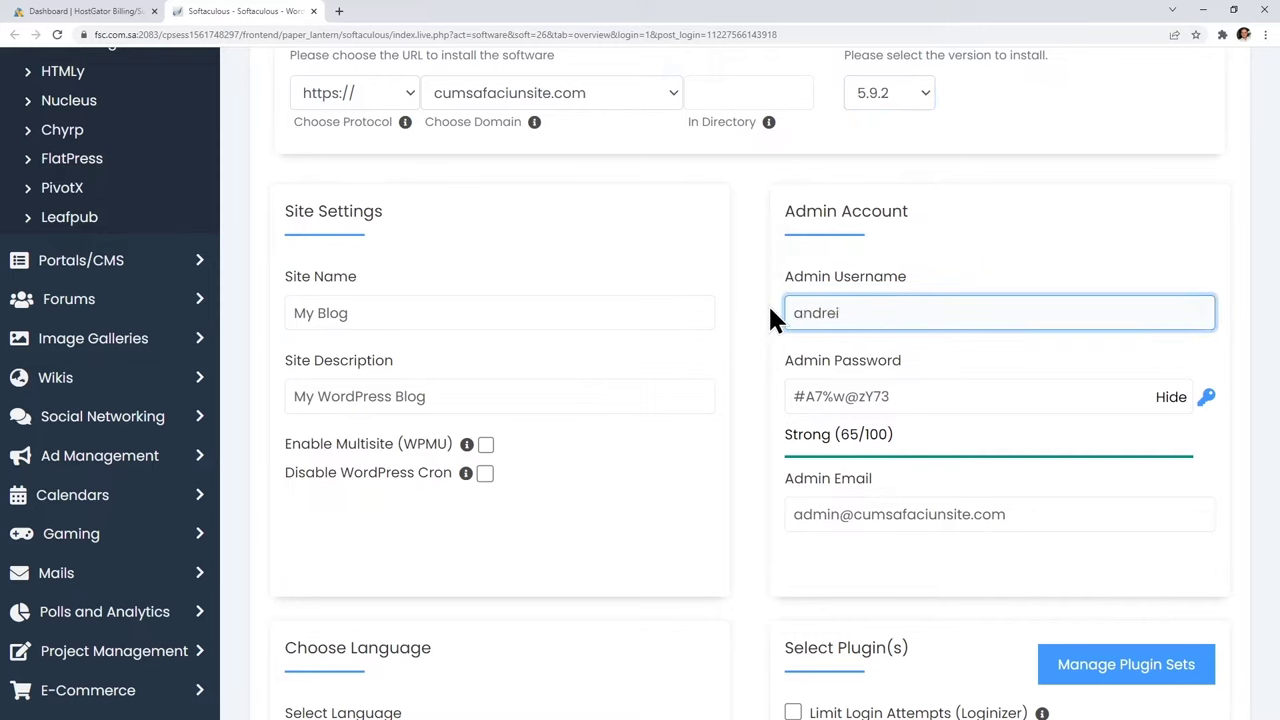
left_click(1168, 397)
left_click_drag(1103, 394, 750, 395)
type("****************")
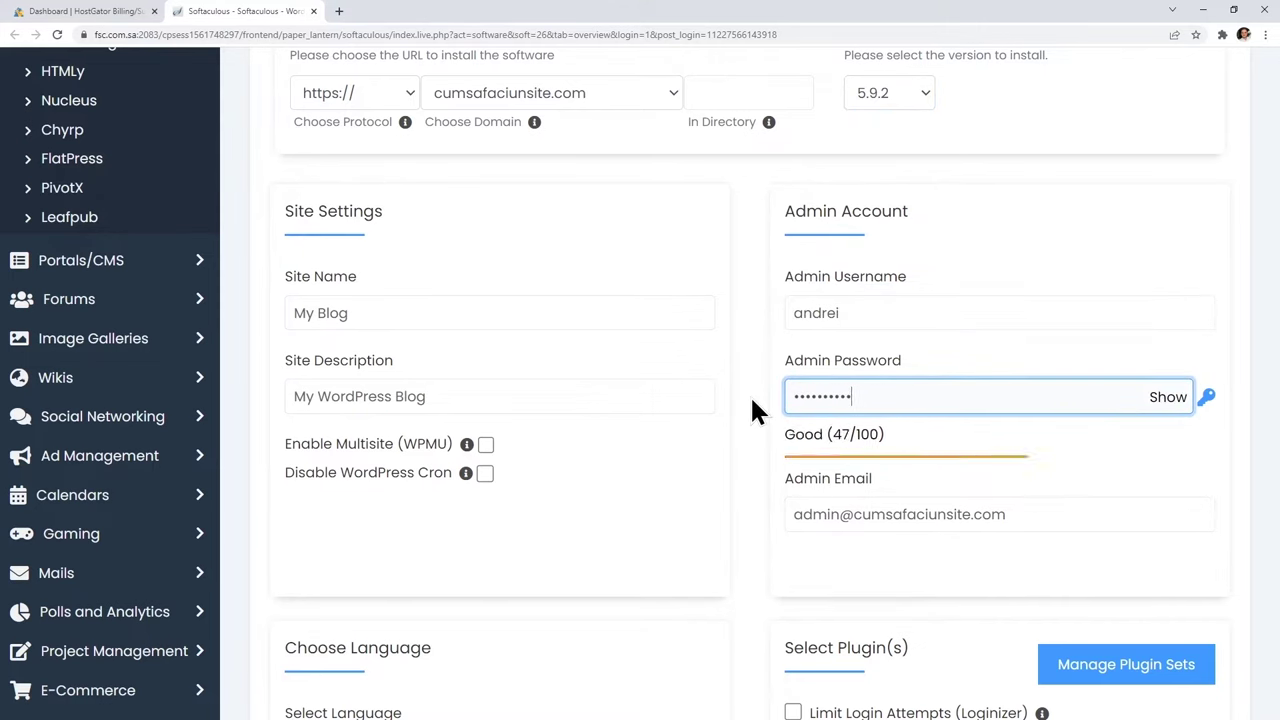
left_click_drag(1029, 514, 783, 533)
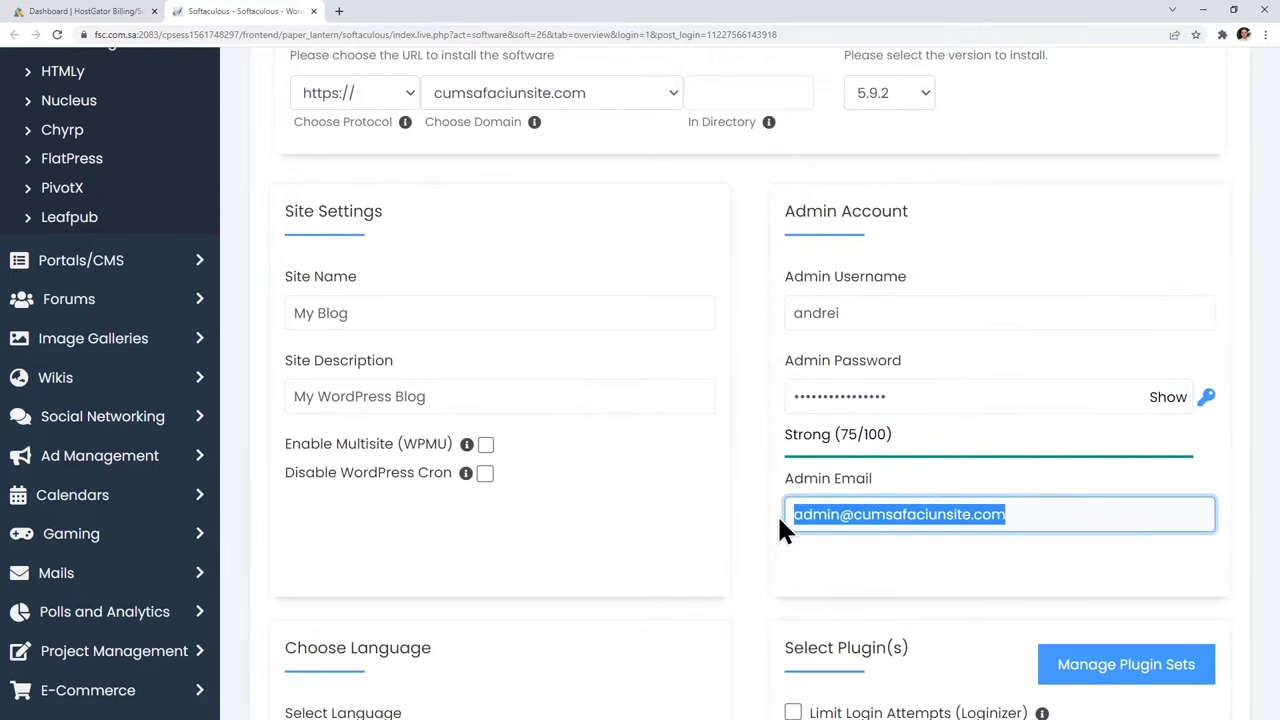
left_click(768, 518)
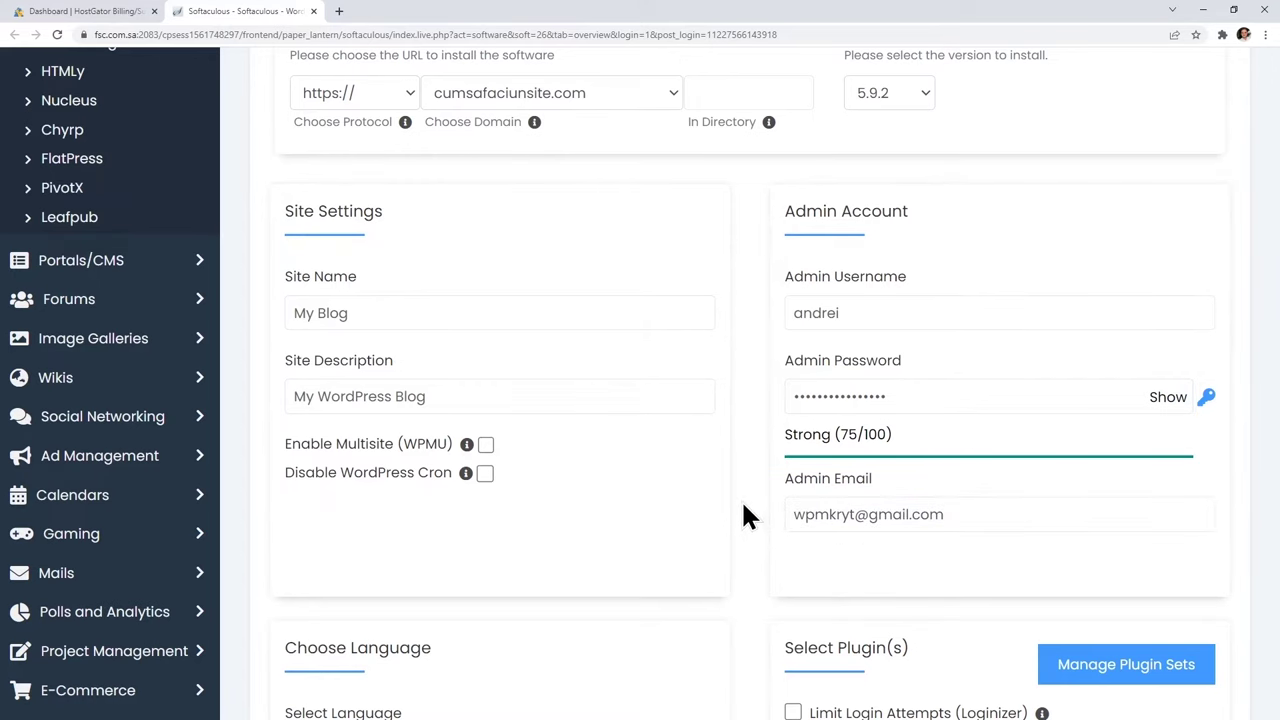
Set the site language to Romanian and install WordPress.
scroll(745, 510, "down", 3)
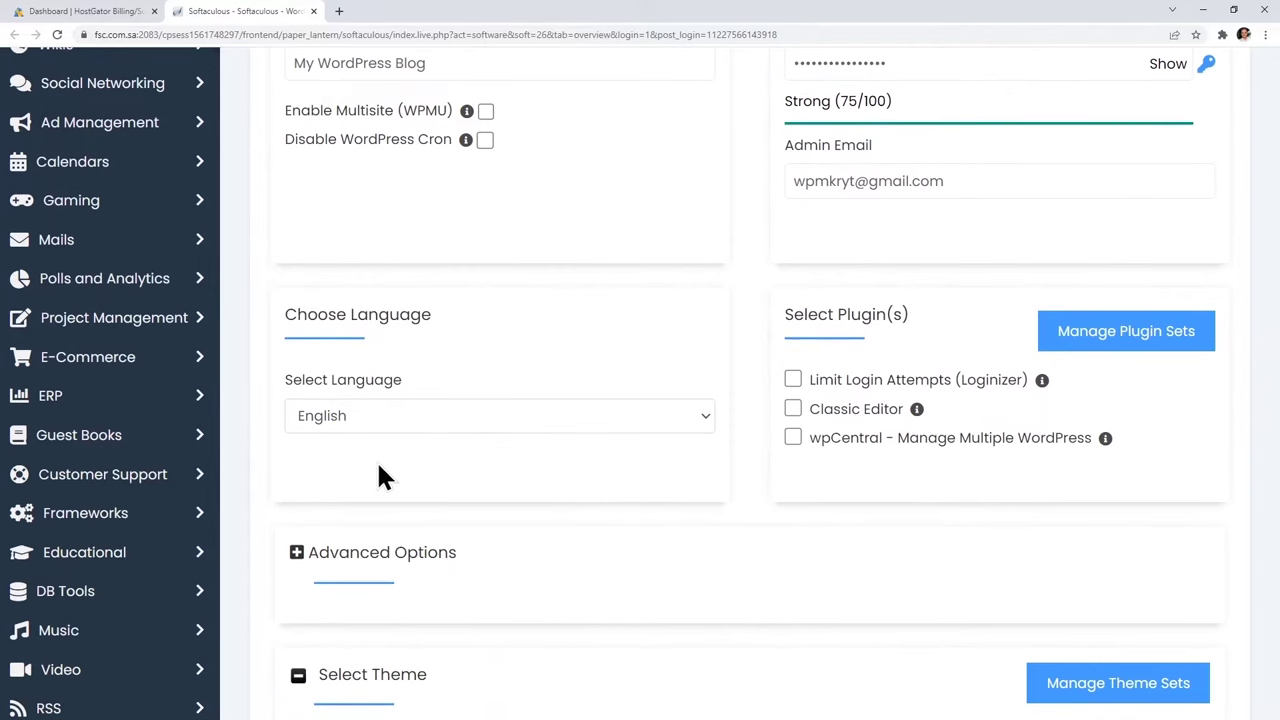
left_click(446, 420)
key("r")
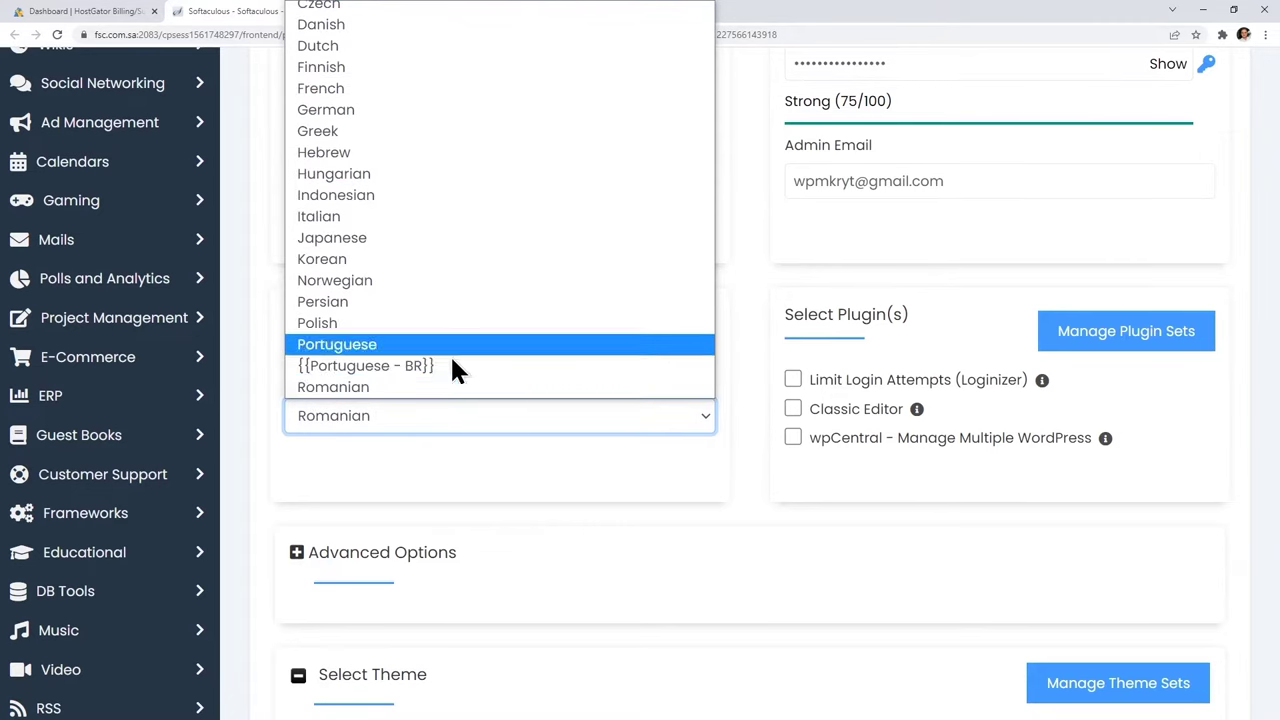
left_click(458, 390)
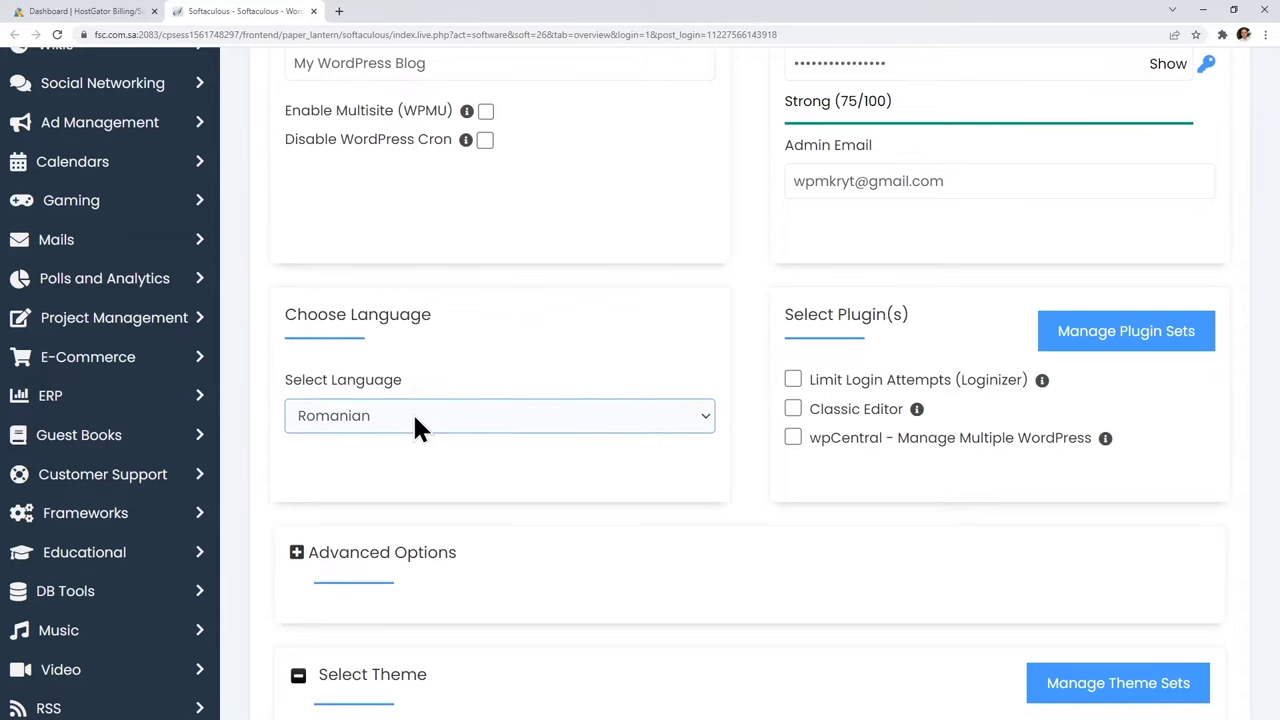
scroll(700, 495, "down", 6)
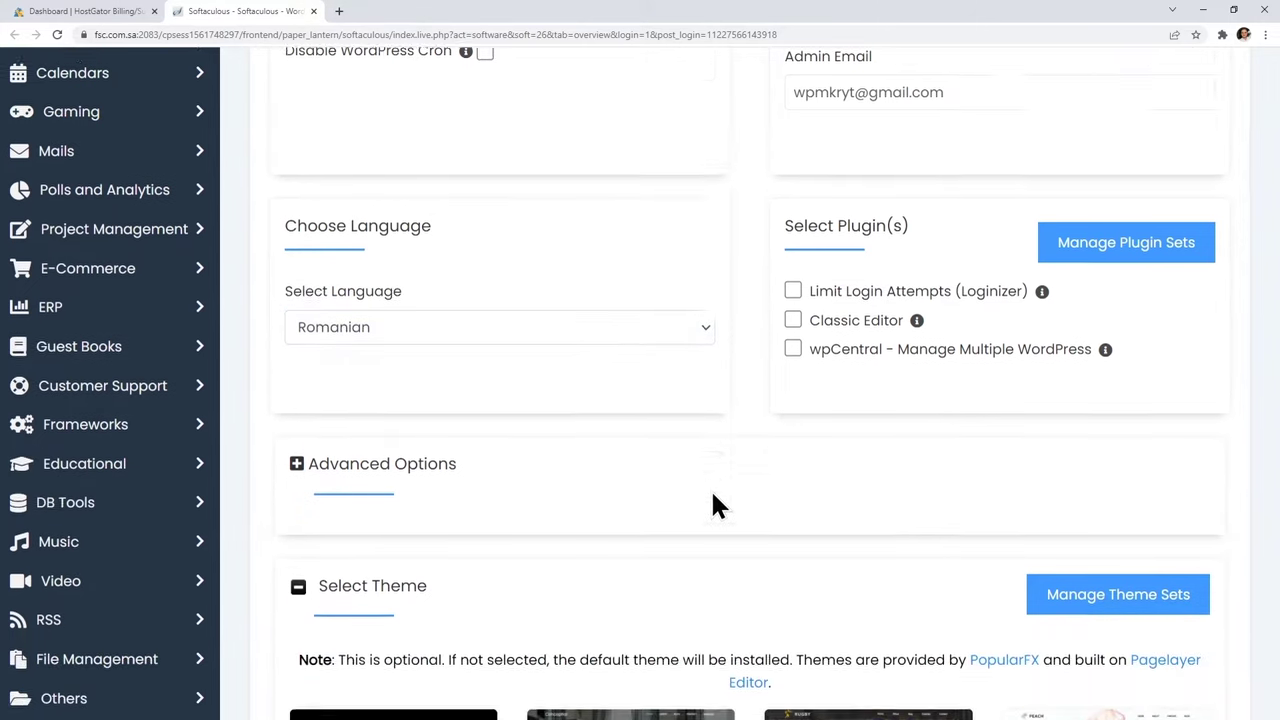
scroll(693, 445, "down", 2)
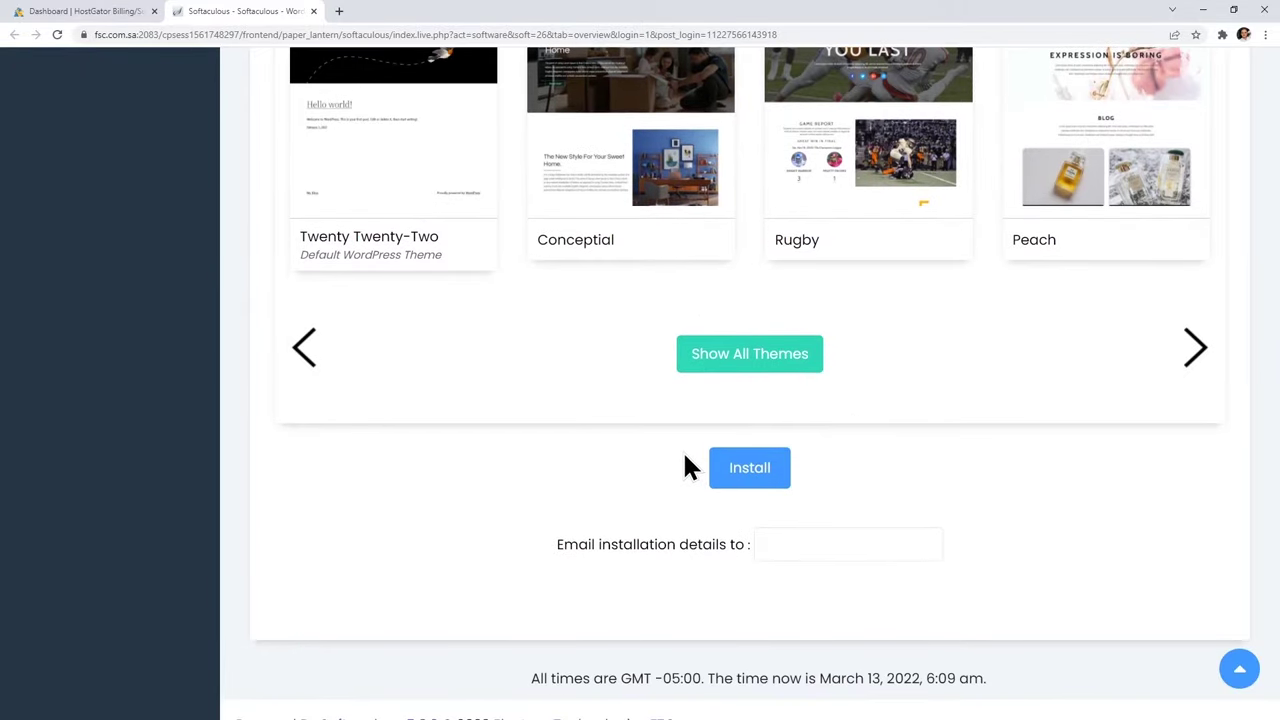
left_click(752, 490)
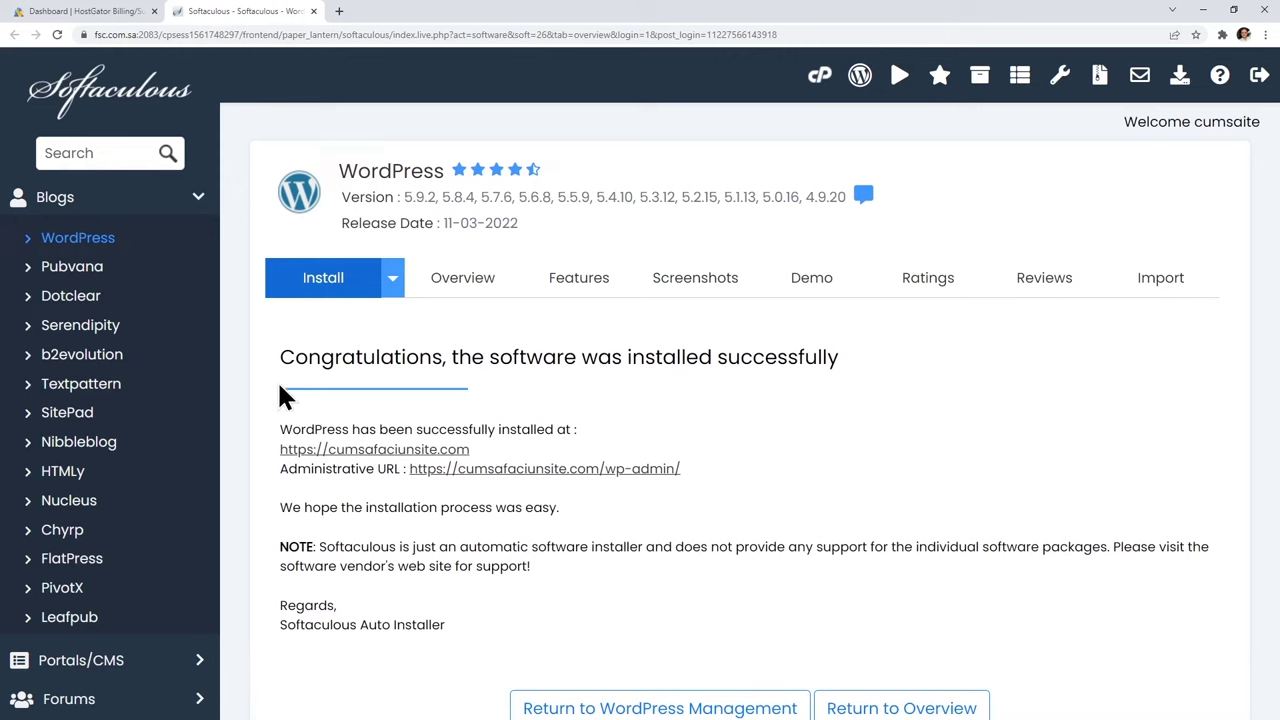
left_click_drag(280, 360, 892, 368)
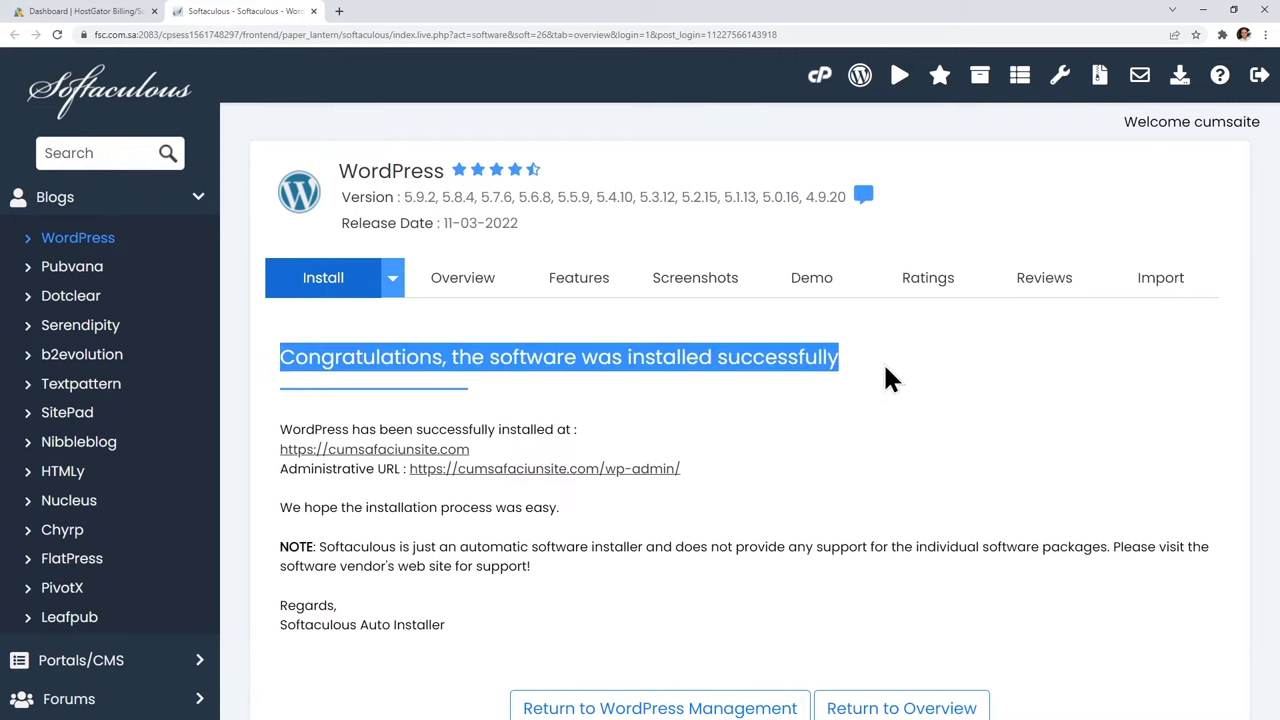
left_click(699, 395)
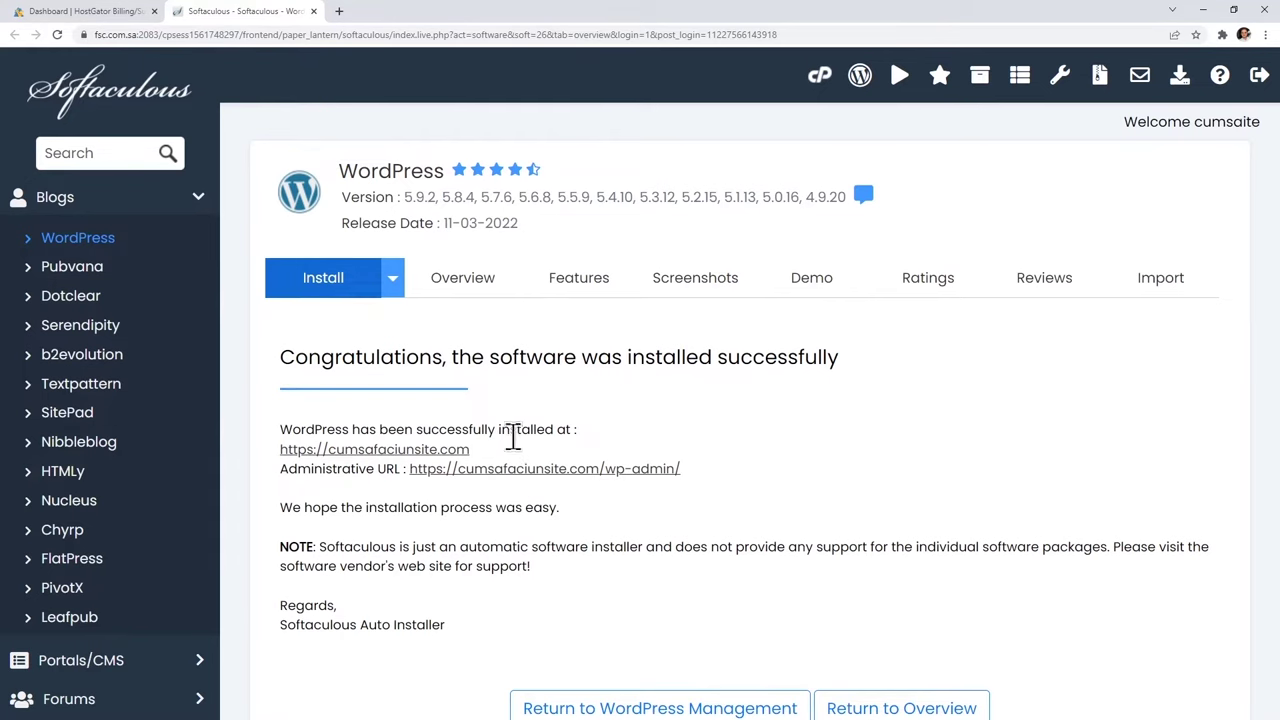
left_click(412, 458)
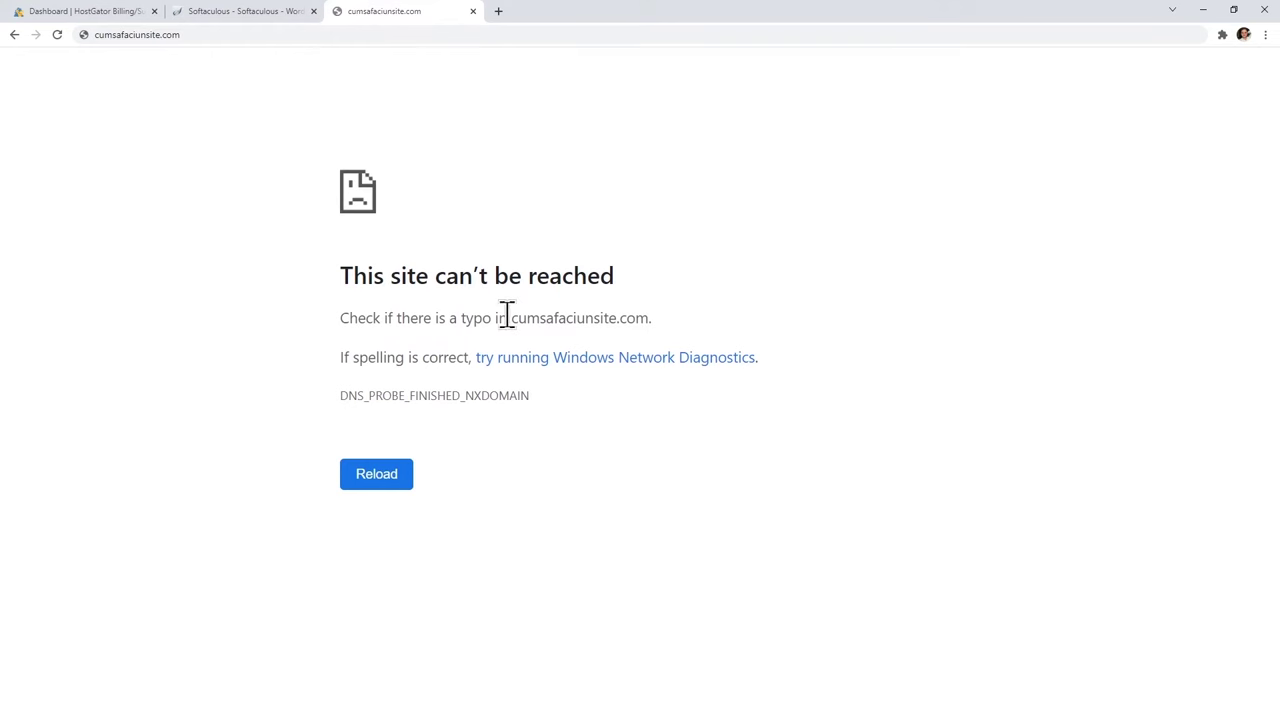
left_click_drag(510, 317, 650, 320)
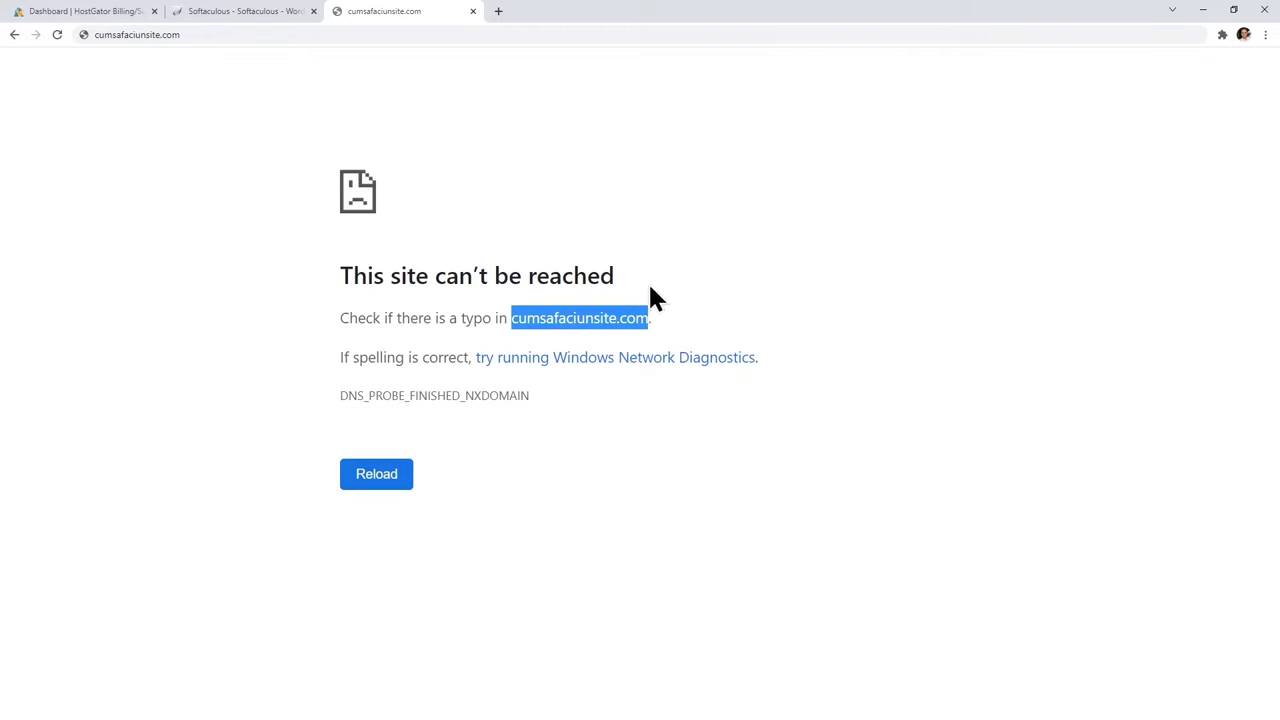
left_click(650, 218)
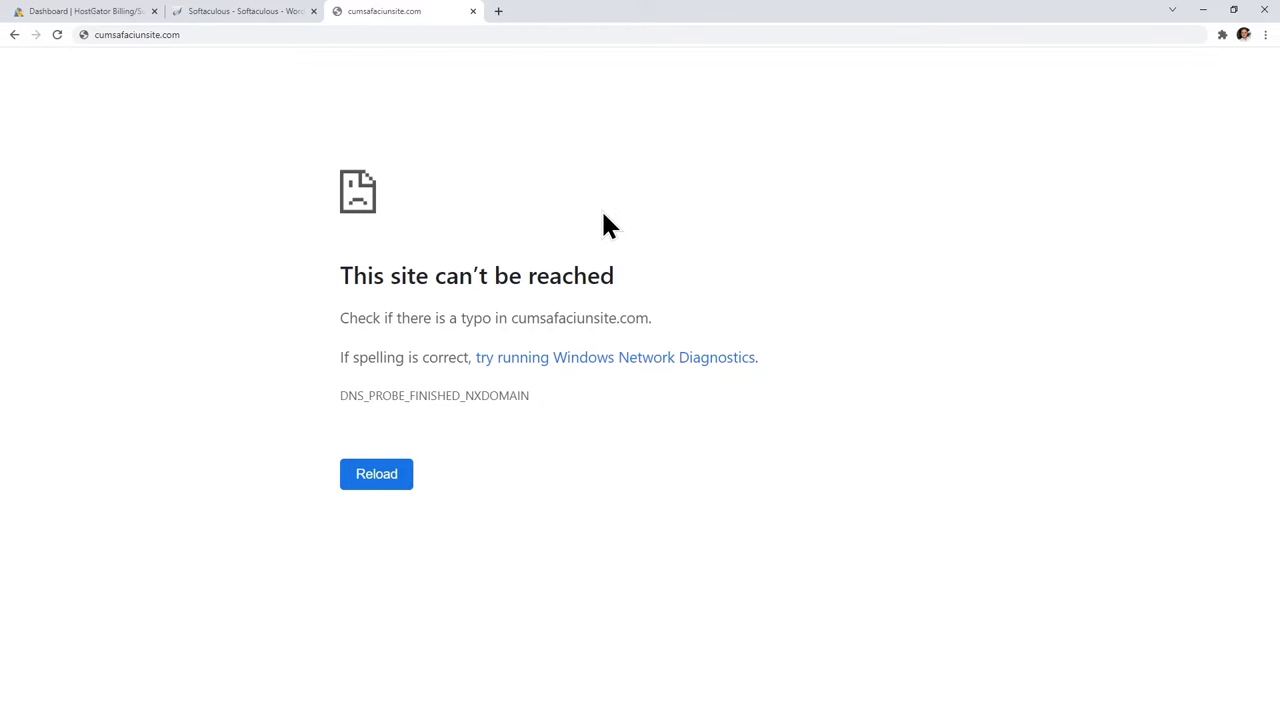
Close the failed tab and reopen cumsafaciunsite.com so the My Blog homepage loads.
left_click(473, 11)
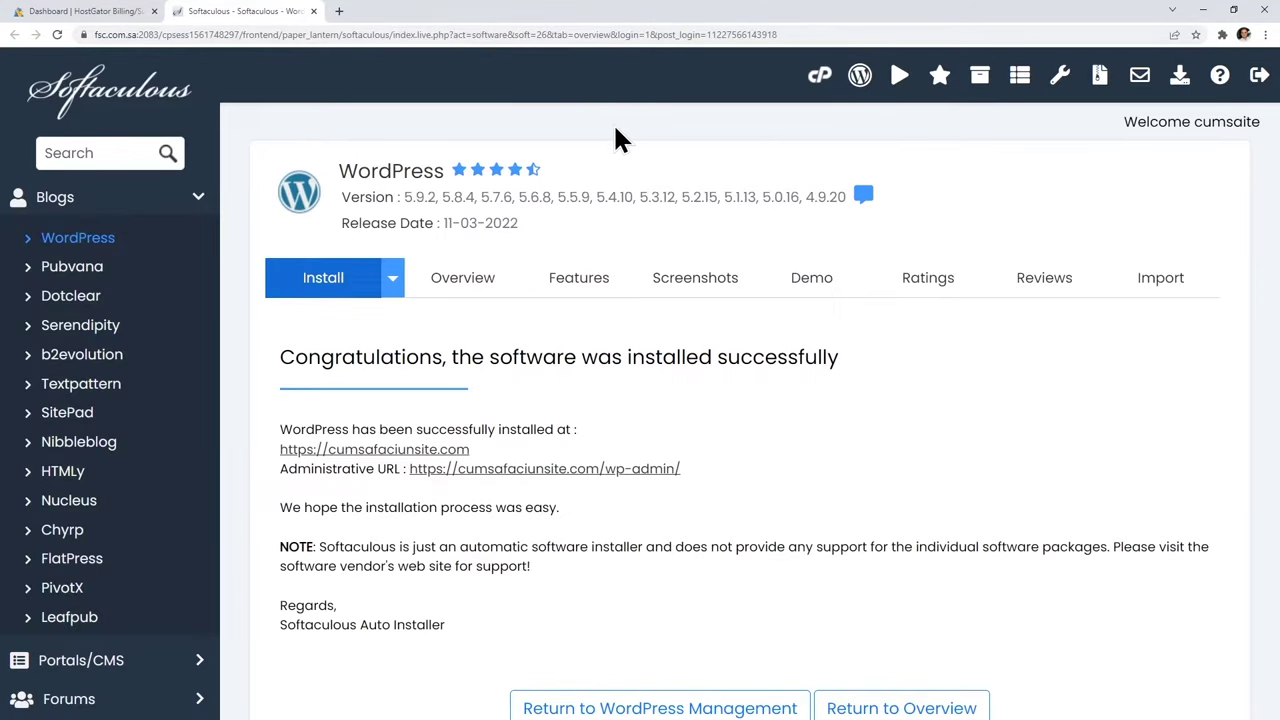
scroll(786, 248, "down", 2)
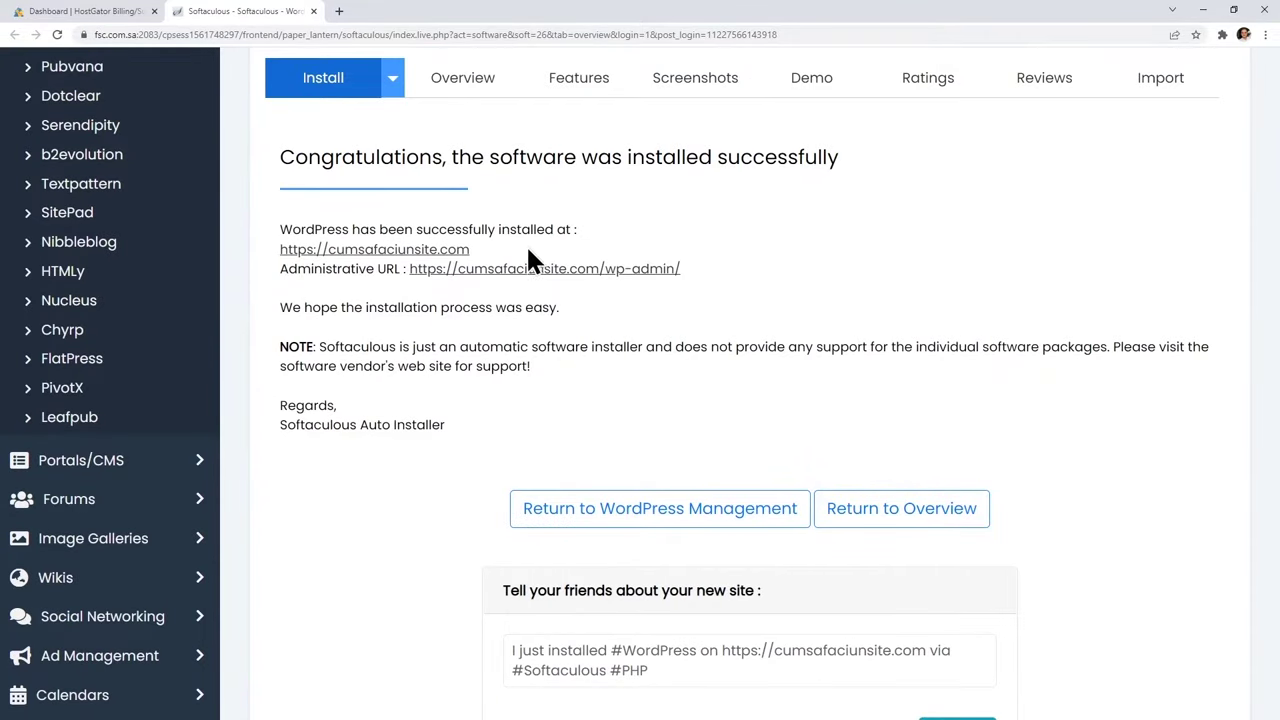
left_click(446, 249)
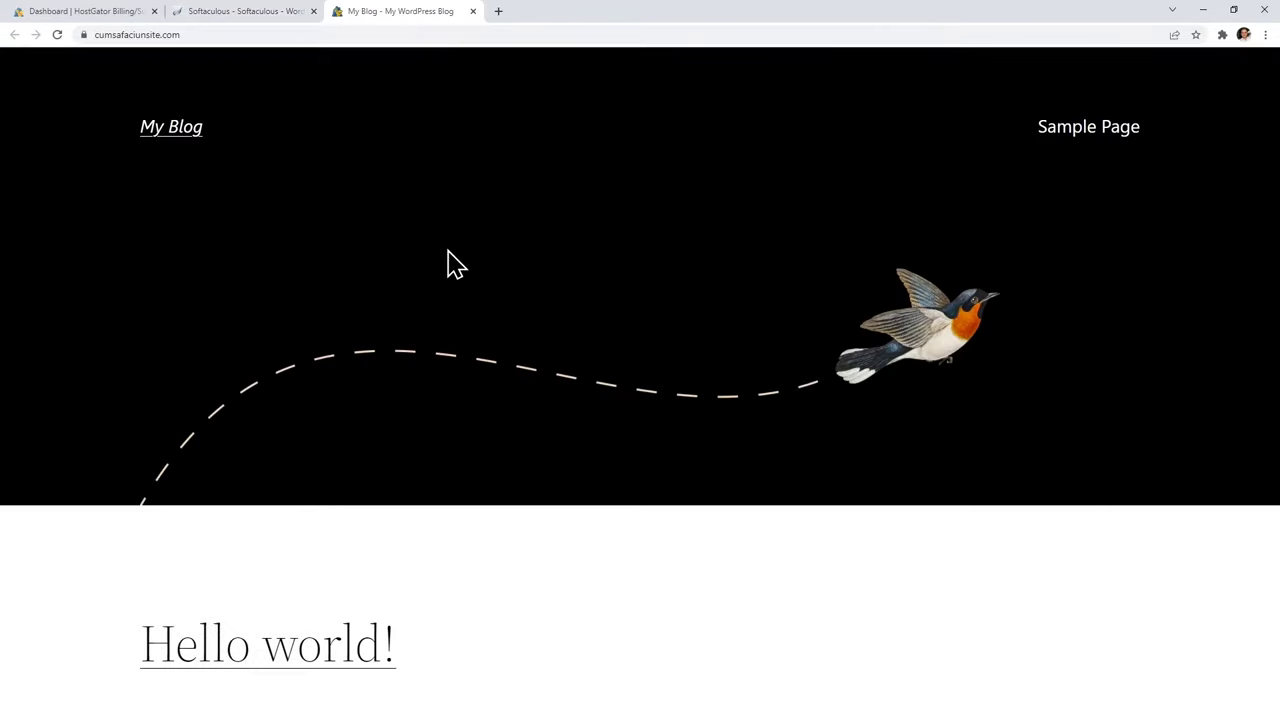
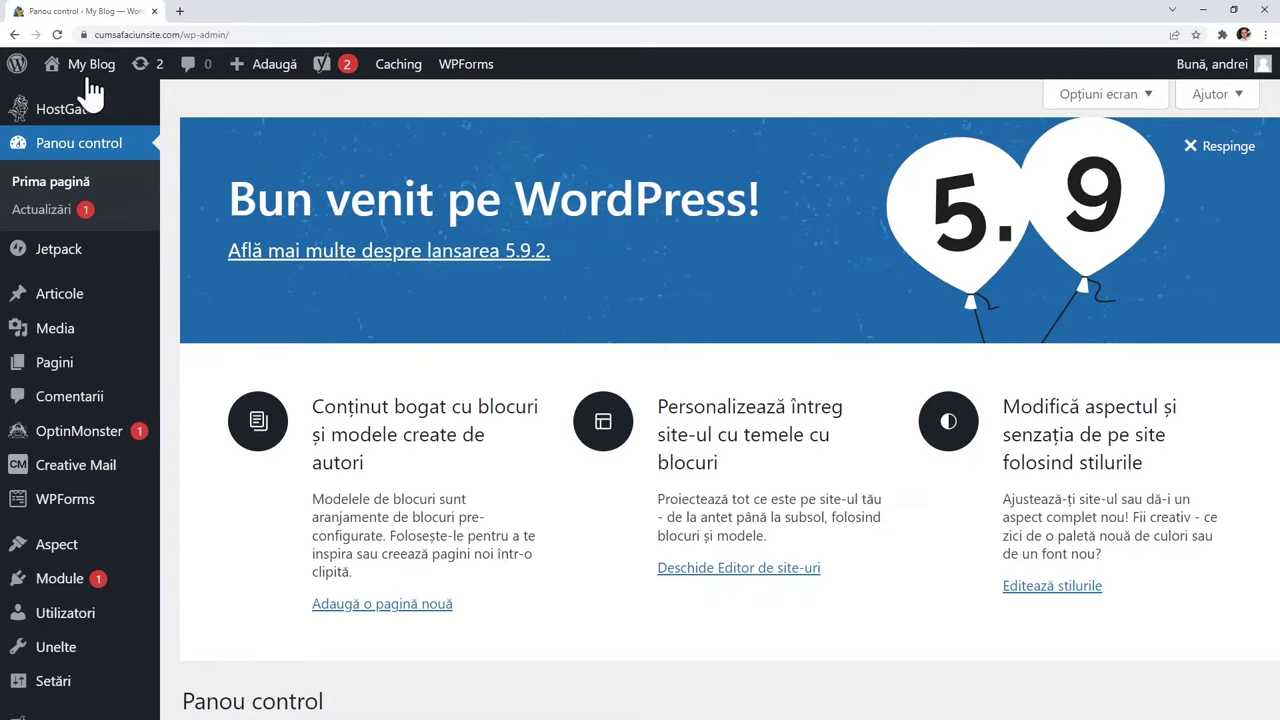
View the blog's public front page.
mouse_move(88, 68)
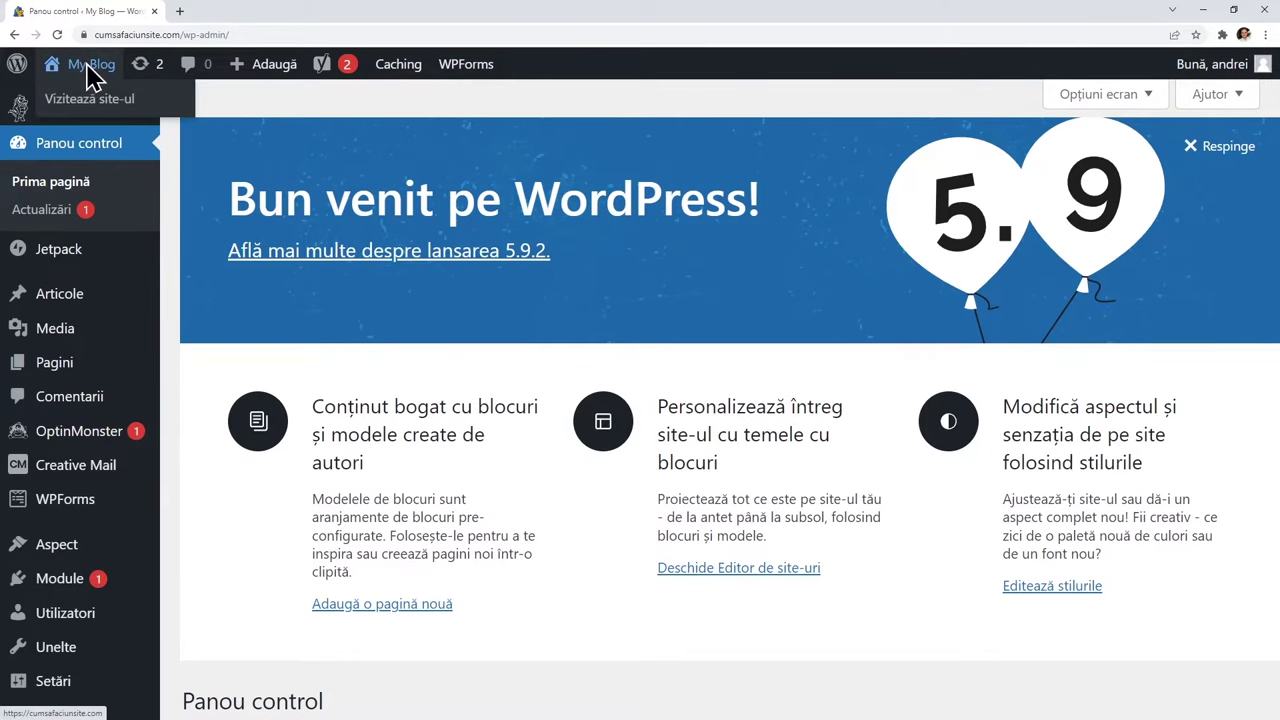
left_click(88, 72)
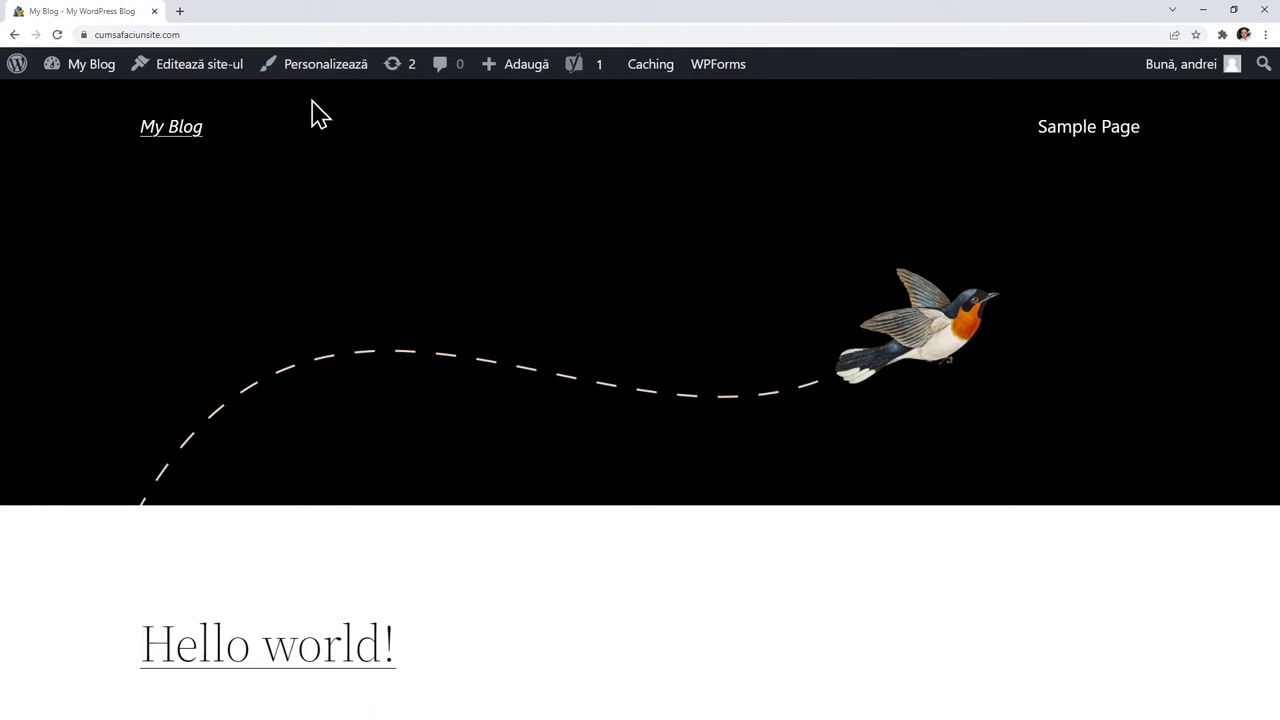
mouse_move(95, 78)
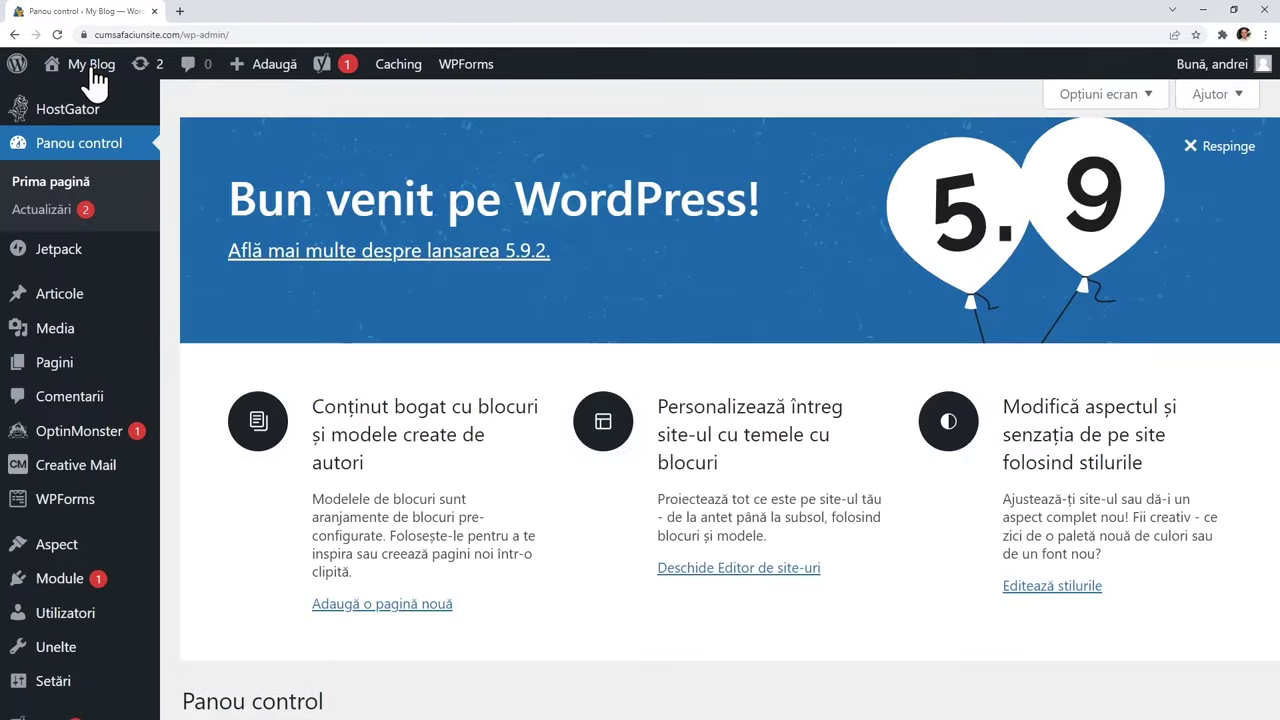
left_click(95, 66)
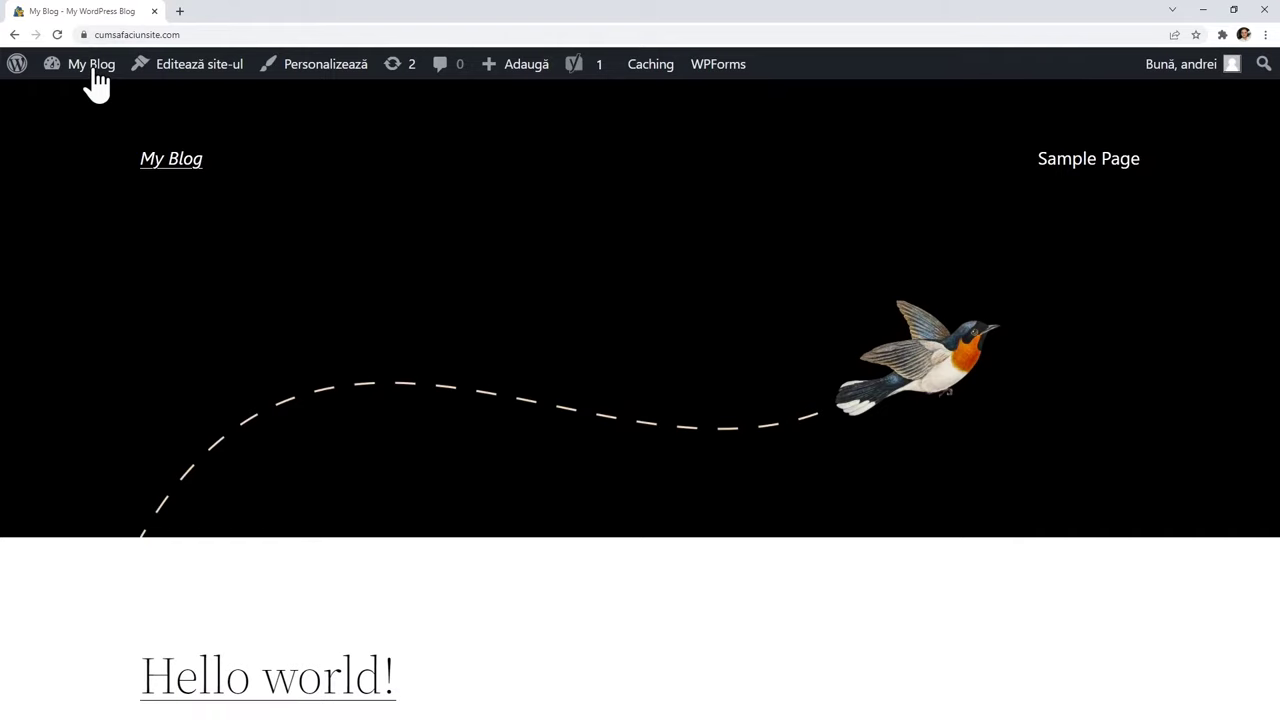
mouse_move(98, 75)
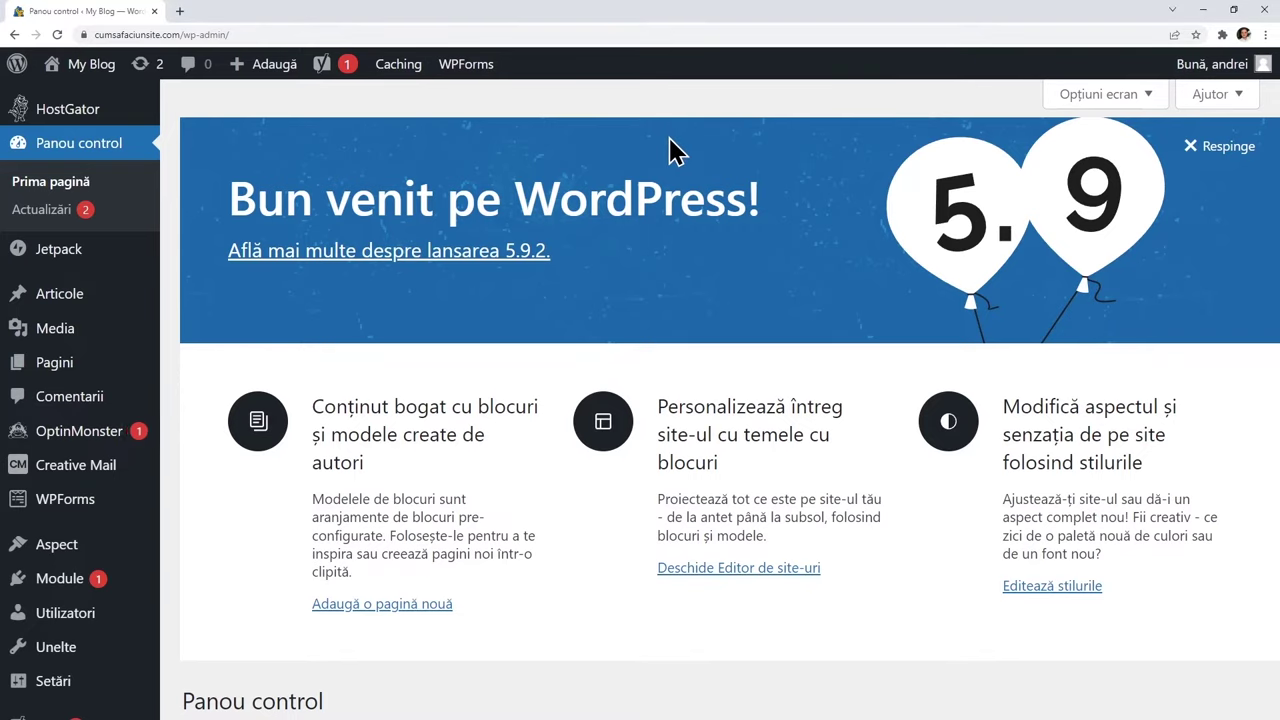
Scroll through the dashboard widgets: Jetpack, Email Marketing, WPForms, OptinMonster, Quick Draft and news.
scroll(670, 152, "down", 2)
scroll(678, 190, "down", 4)
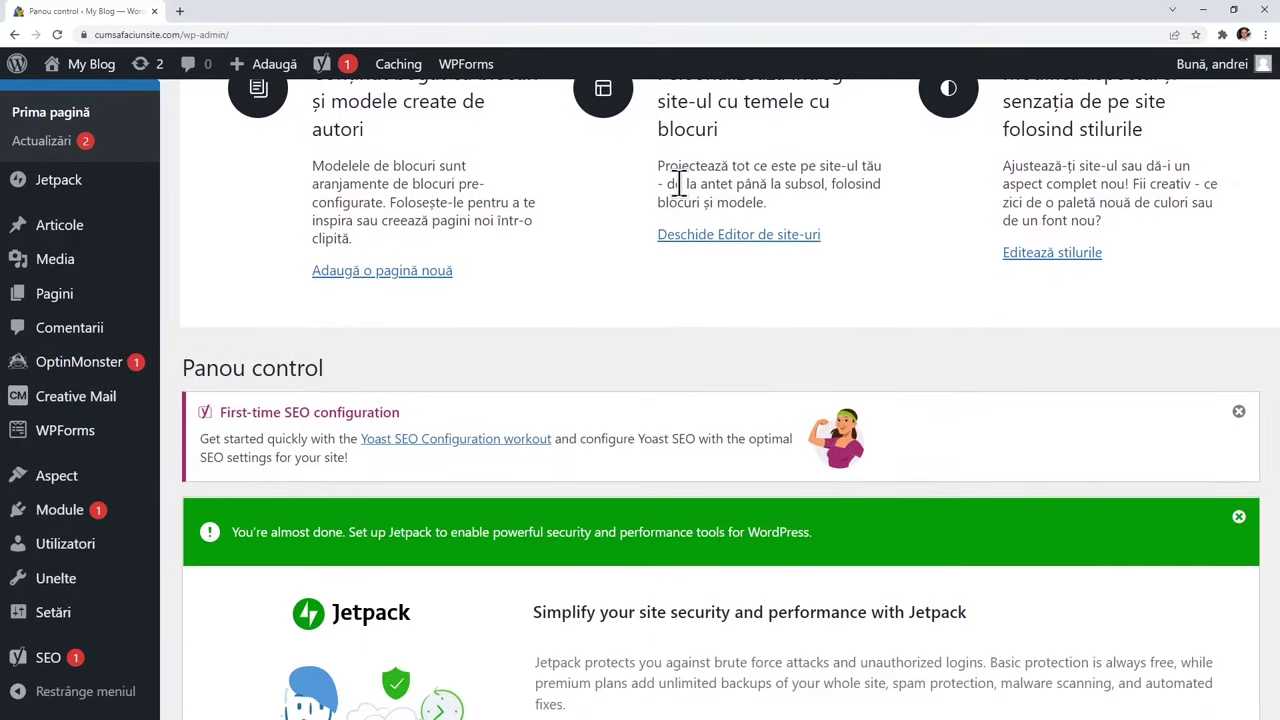
scroll(680, 197, "down", 3)
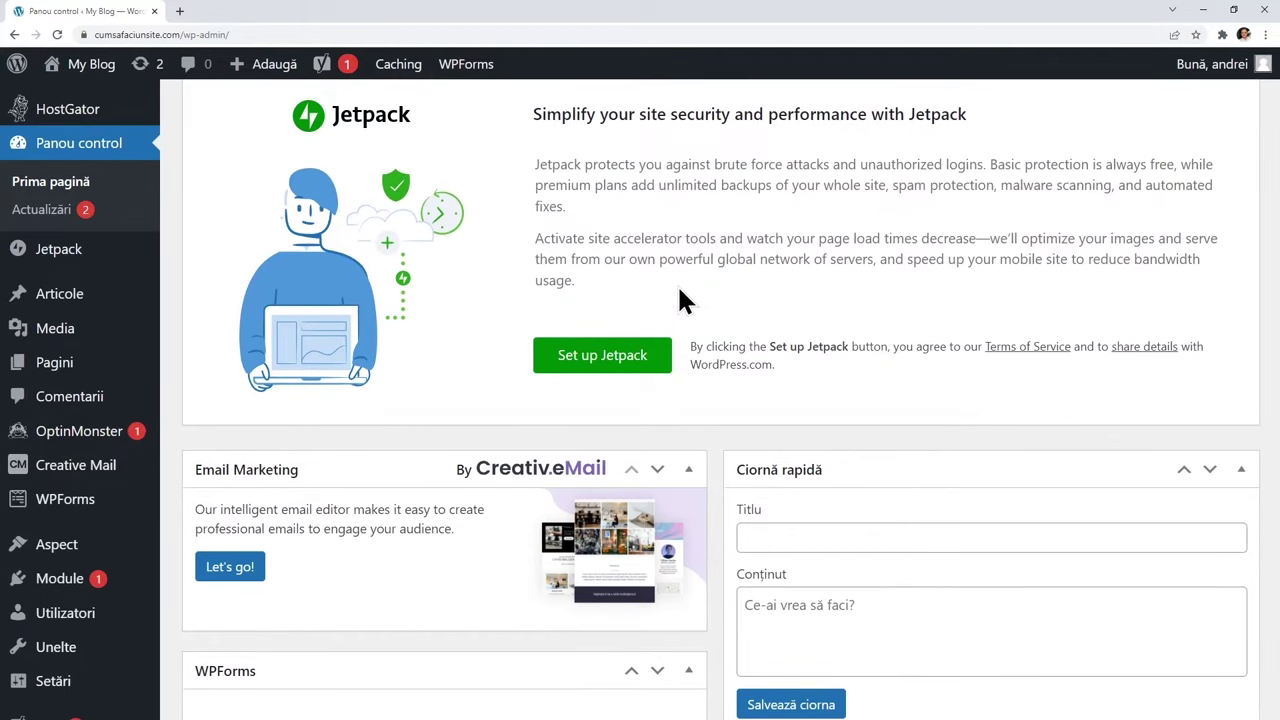
scroll(679, 290, "down", 3)
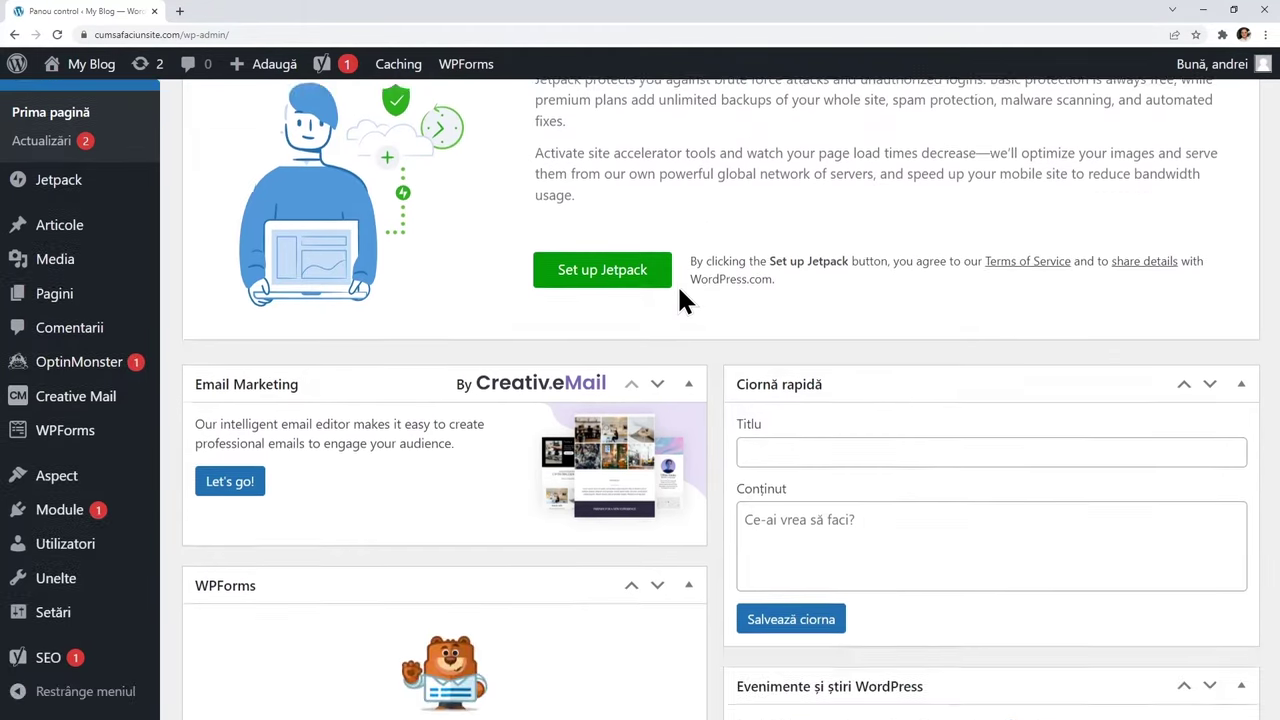
scroll(677, 284, "down", 2)
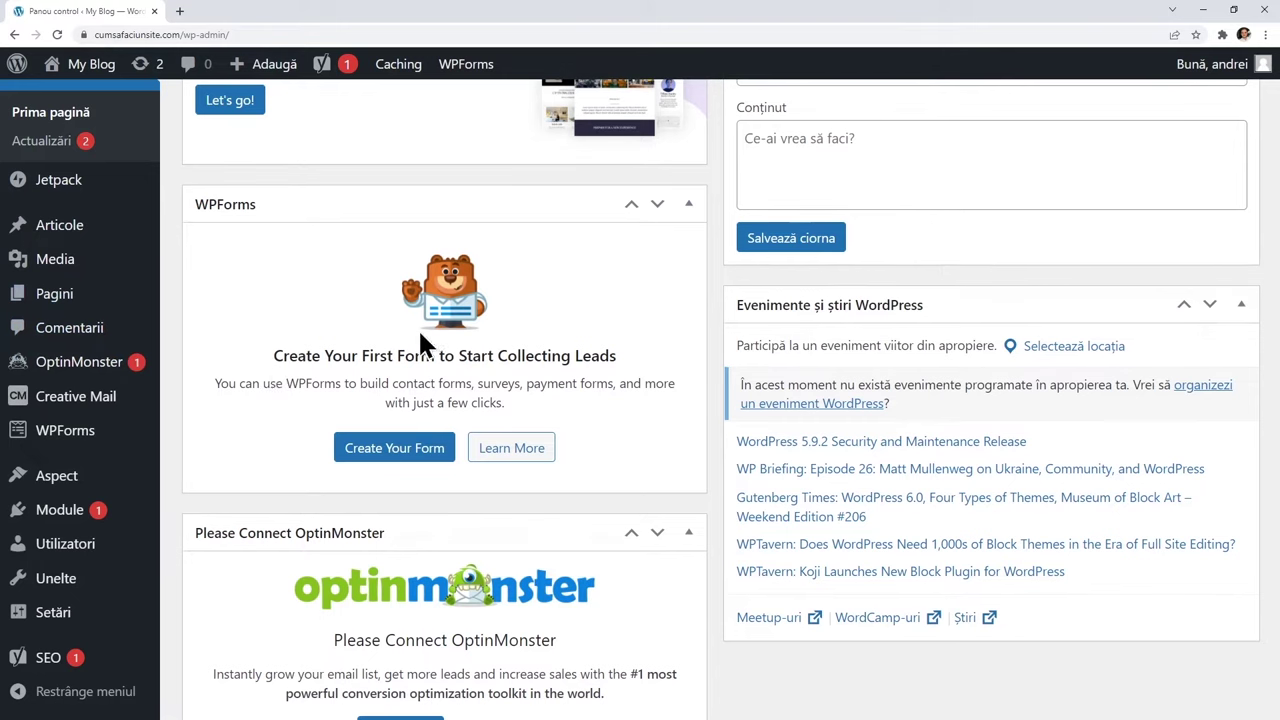
scroll(588, 330, "down", 3)
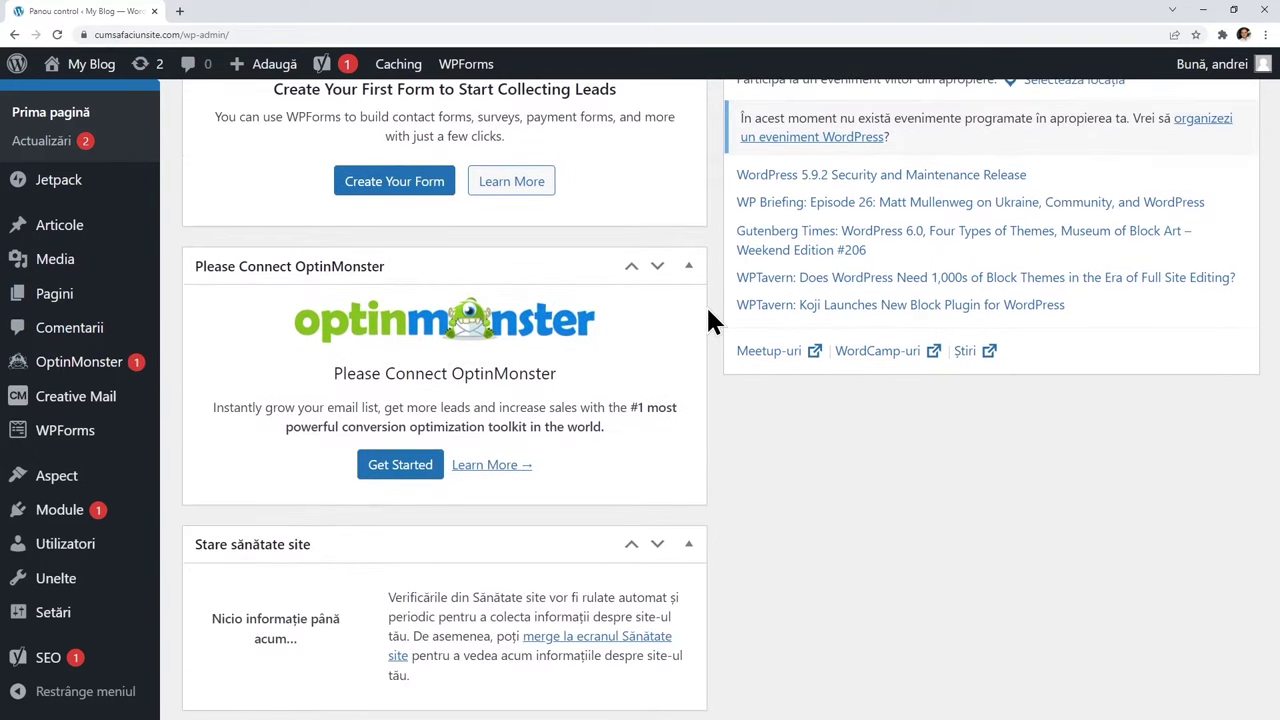
scroll(708, 312, "up", 3)
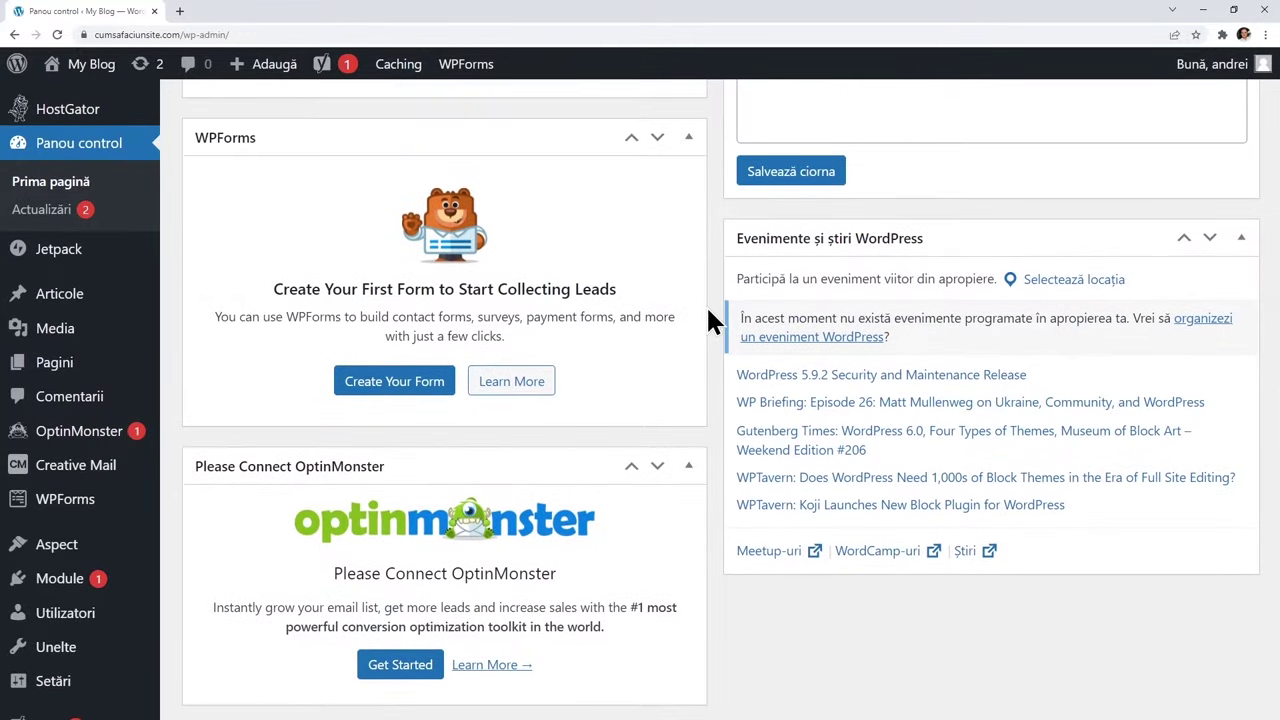
scroll(708, 312, "up", 3)
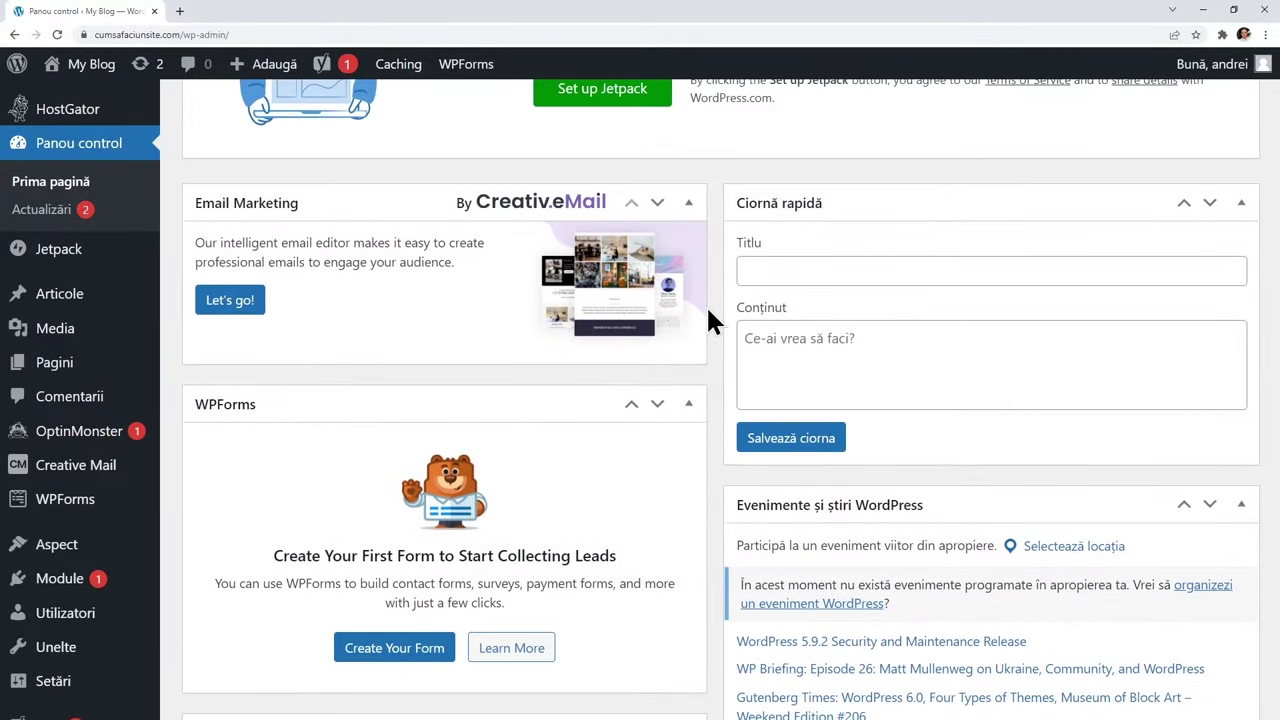
scroll(708, 312, "up", 3)
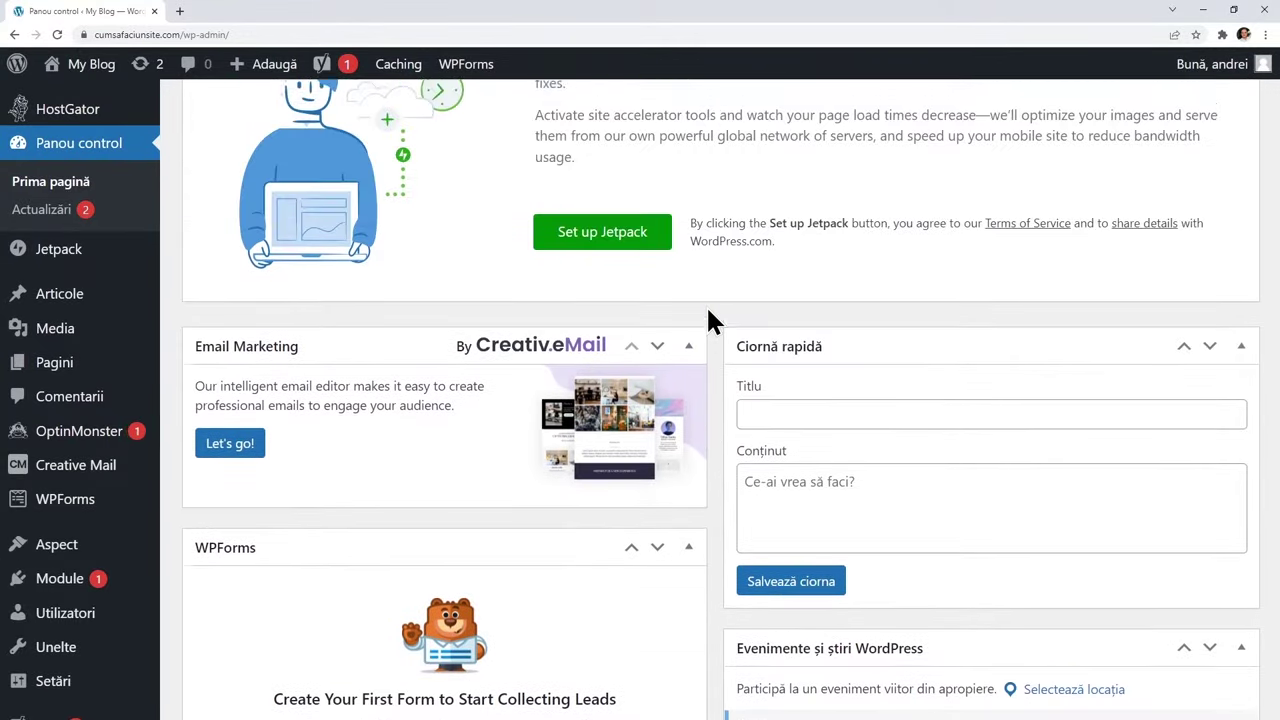
scroll(706, 305, "up", 1)
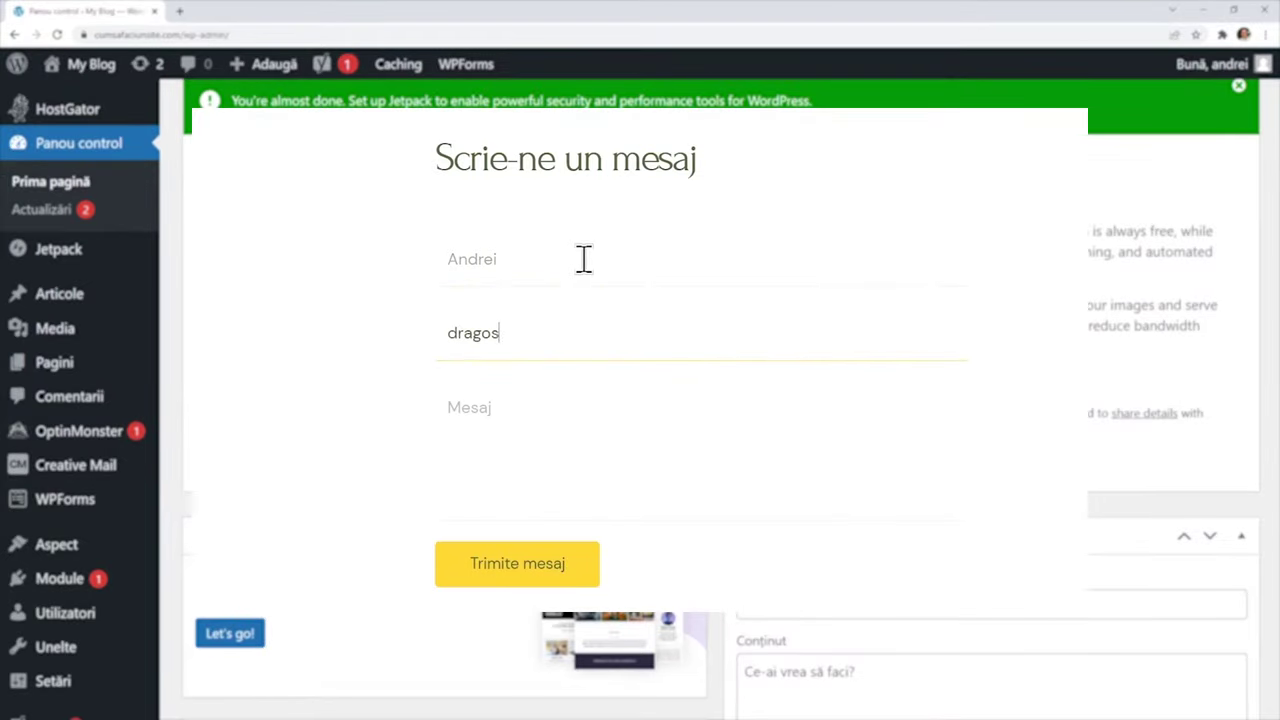
scroll(708, 400, "up", 1)
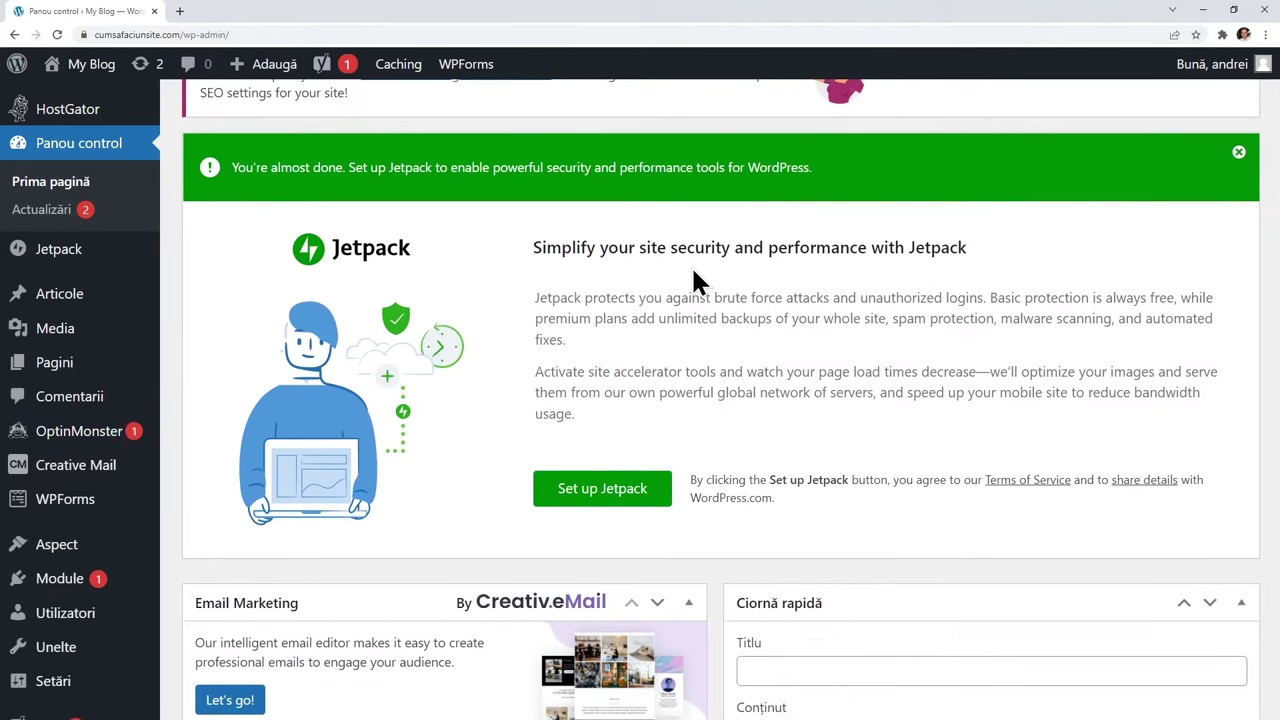
scroll(697, 282, "down", 1)
scroll(697, 282, "down", 4)
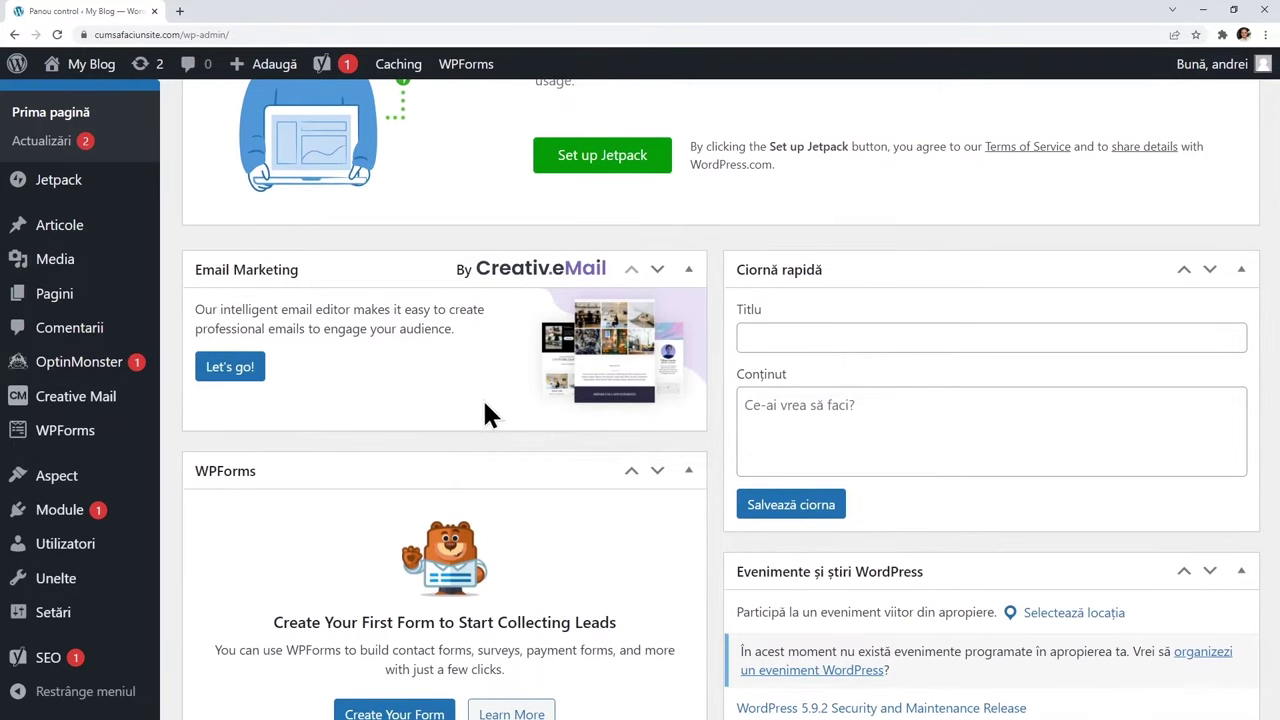
scroll(484, 402, "down", 1)
scroll(555, 400, "down", 5)
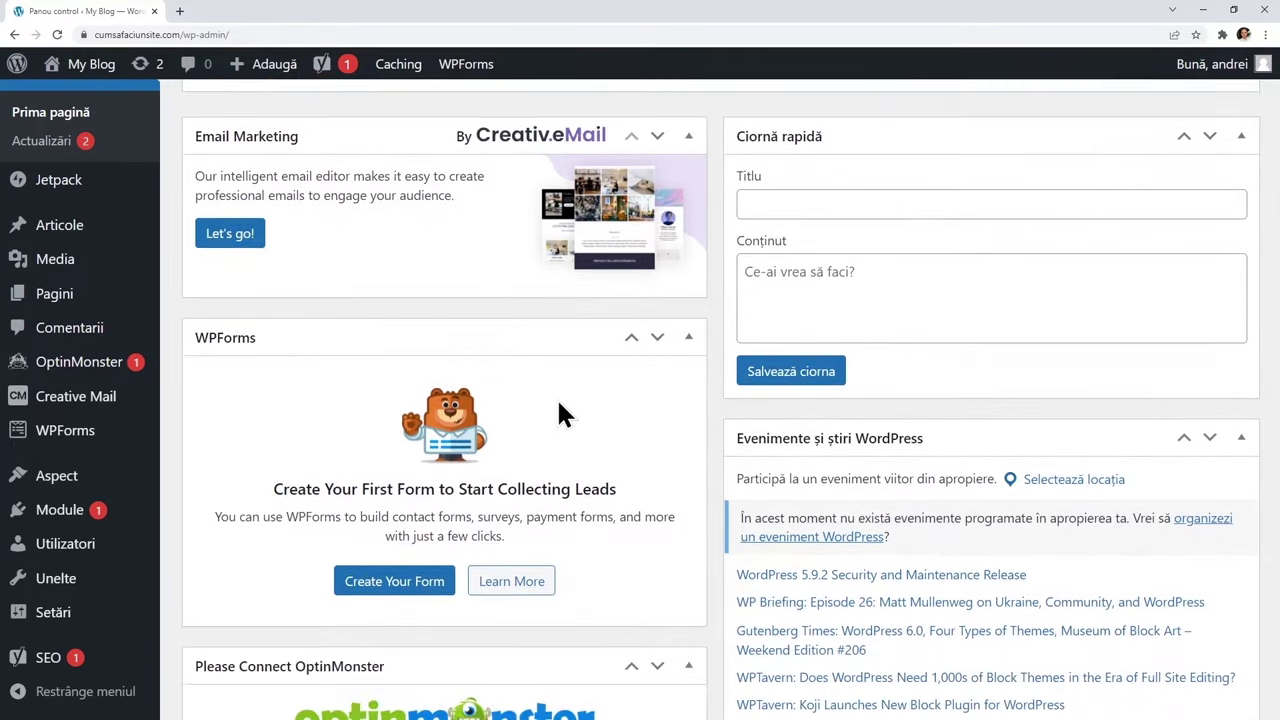
scroll(560, 397, "down", 7)
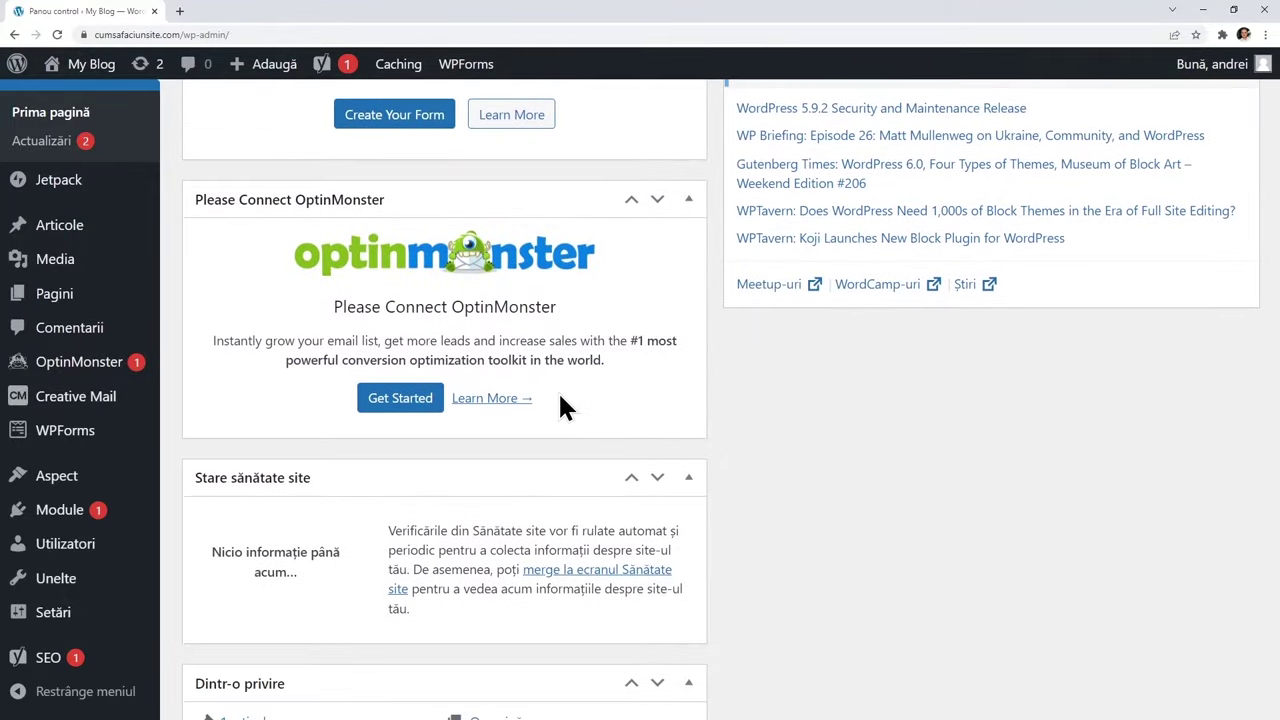
scroll(558, 391, "up", 10)
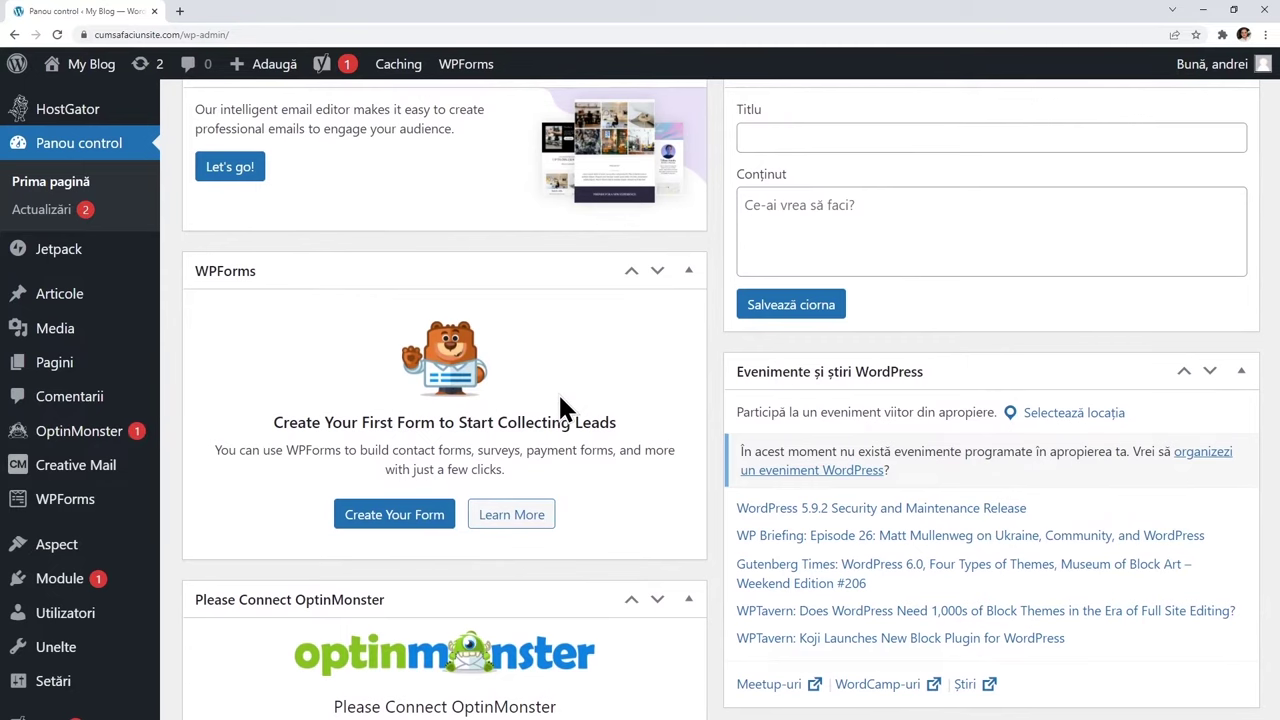
Open the Module page and scroll through the eight installed plugins.
mouse_move(92, 586)
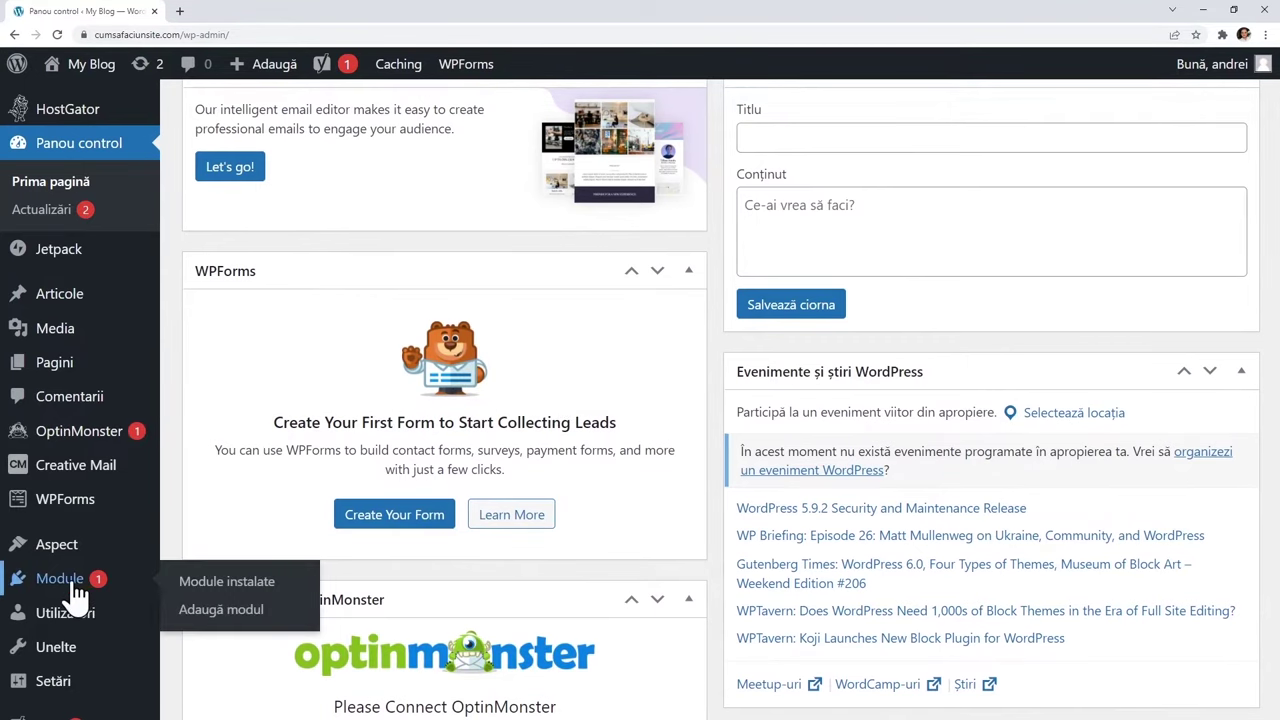
left_click(80, 593)
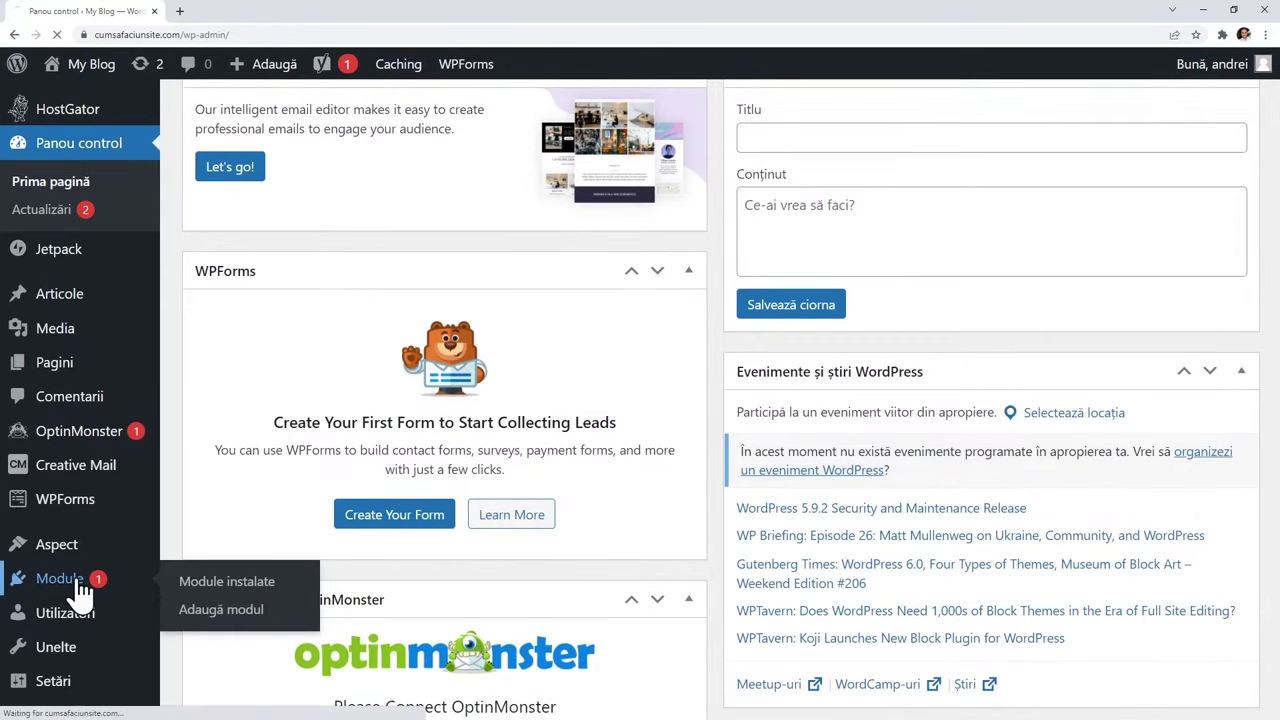
scroll(520, 425, "down", 5)
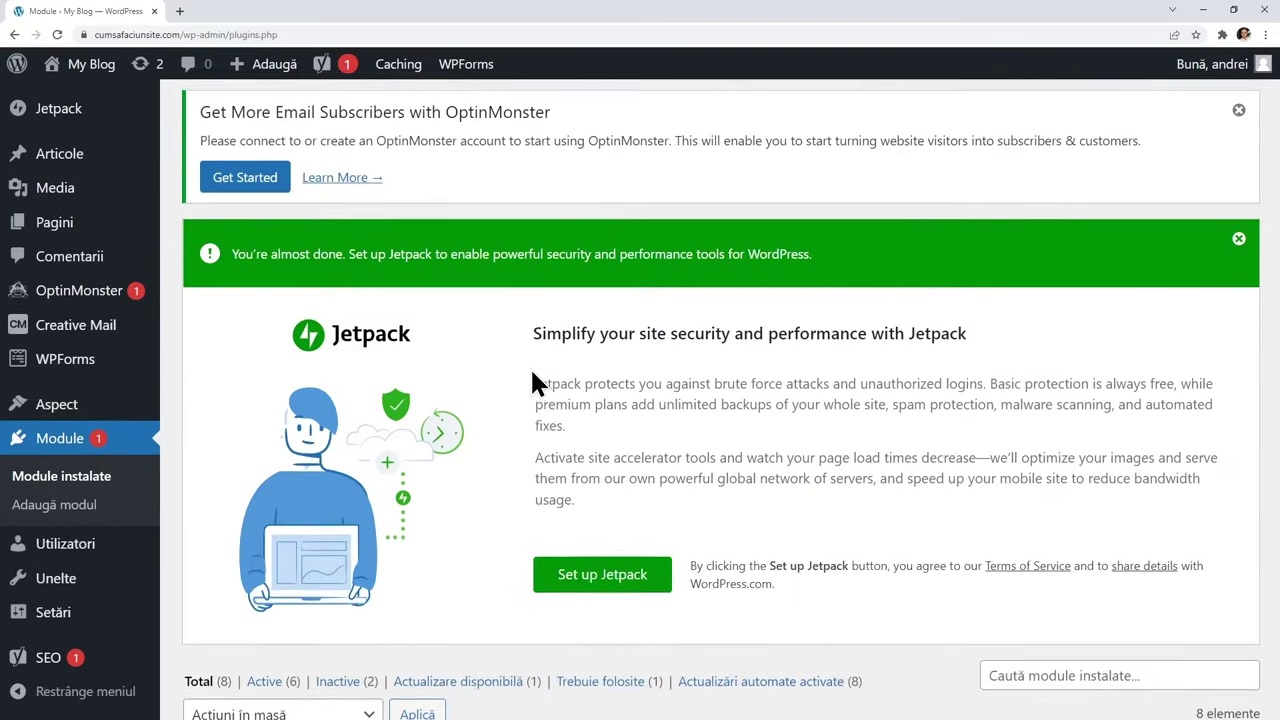
scroll(497, 272, "down", 2)
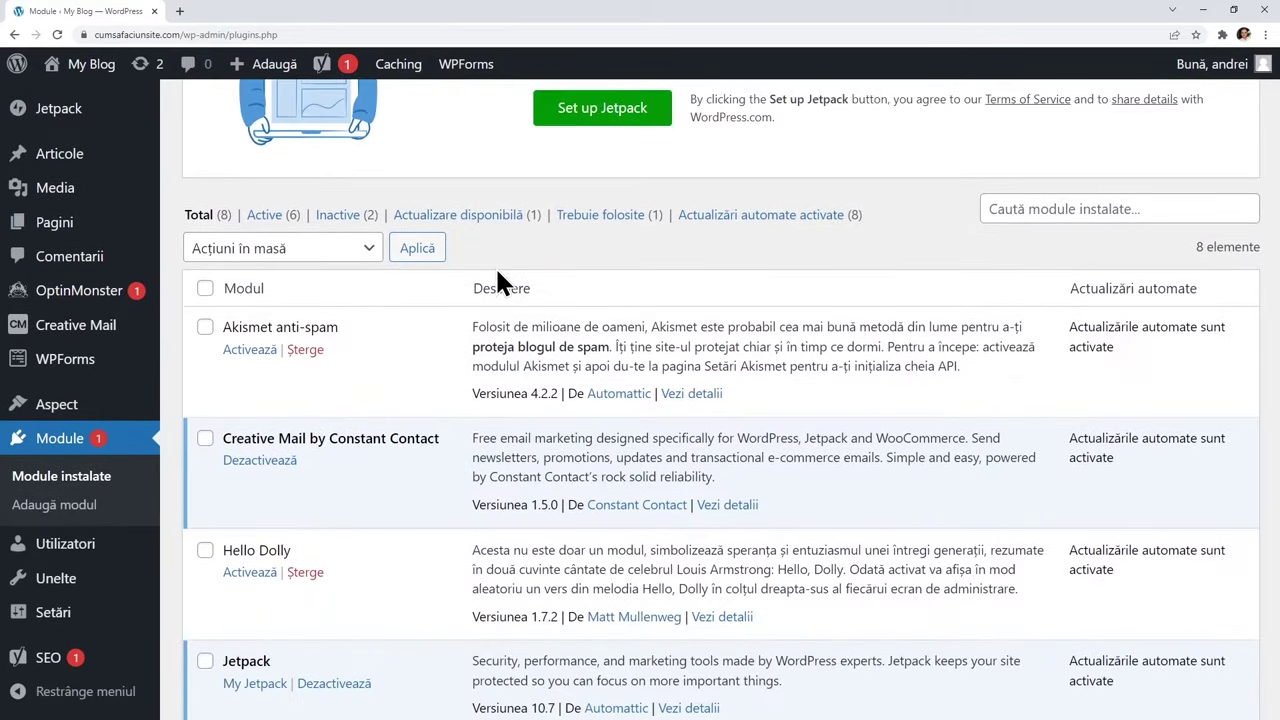
scroll(480, 262, "down", 1)
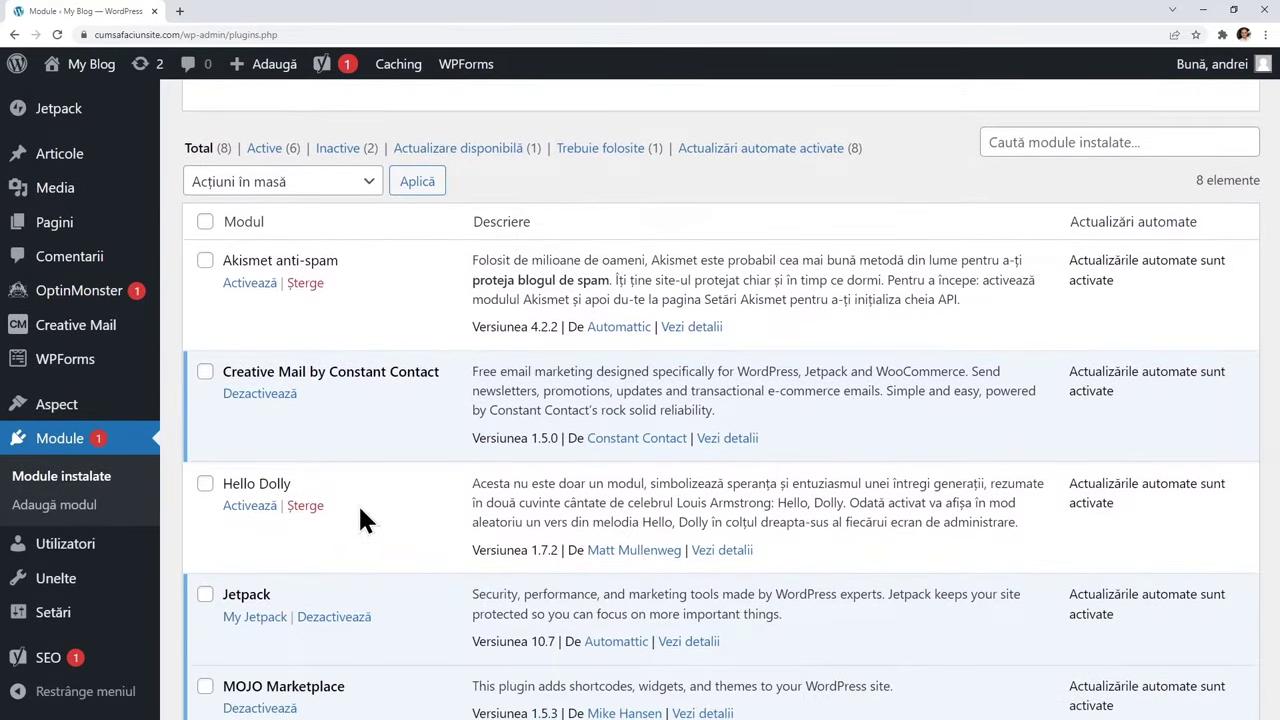
scroll(400, 510, "down", 2)
scroll(430, 450, "down", 3)
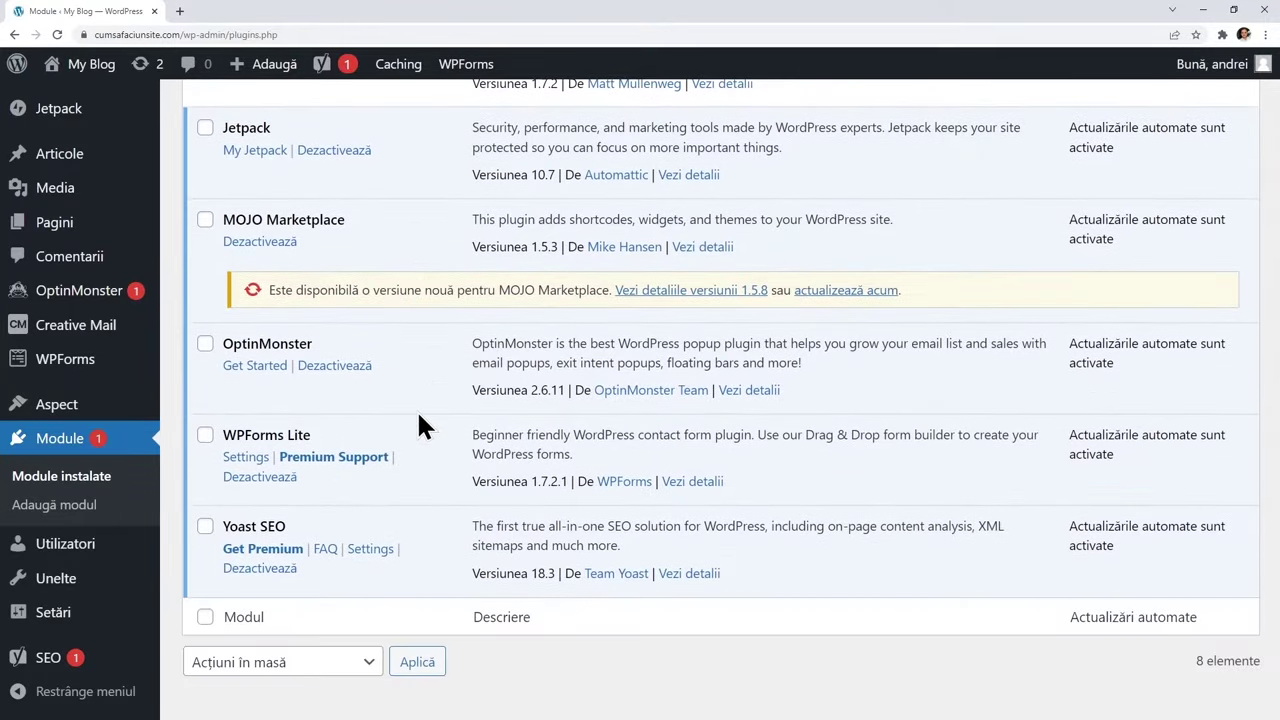
scroll(420, 400, "up", 4)
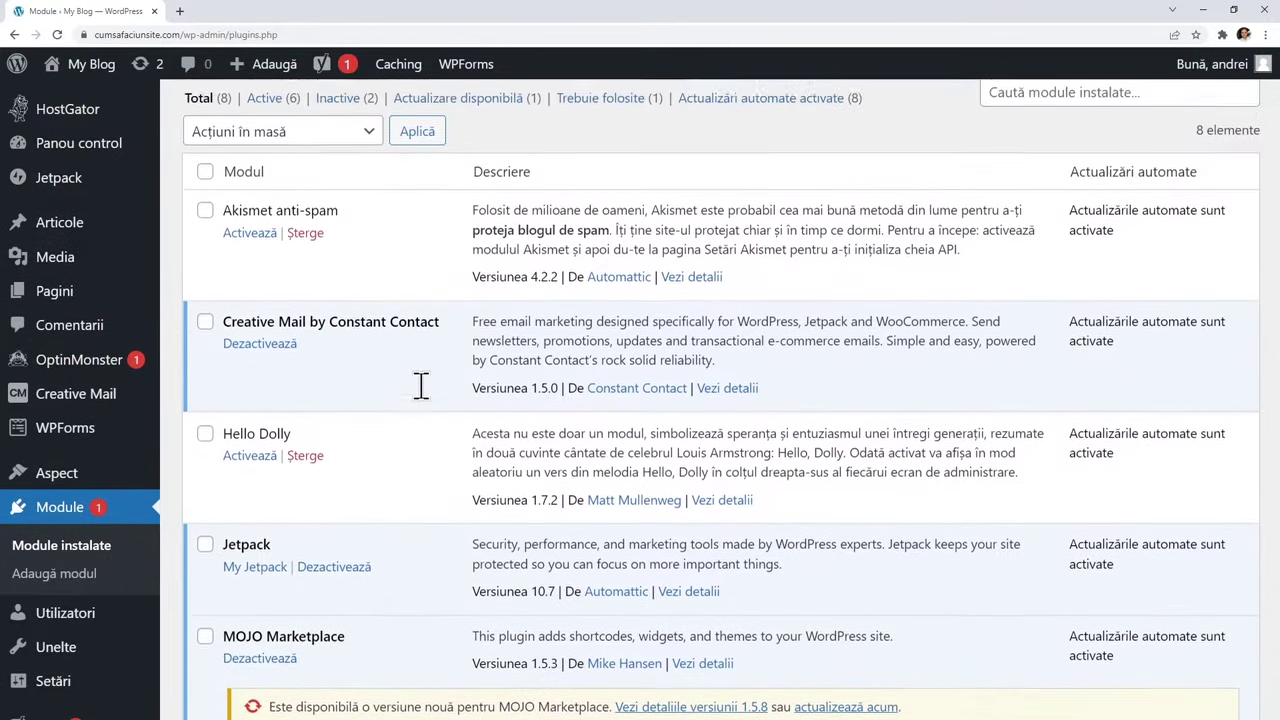
scroll(421, 386, "up", 1)
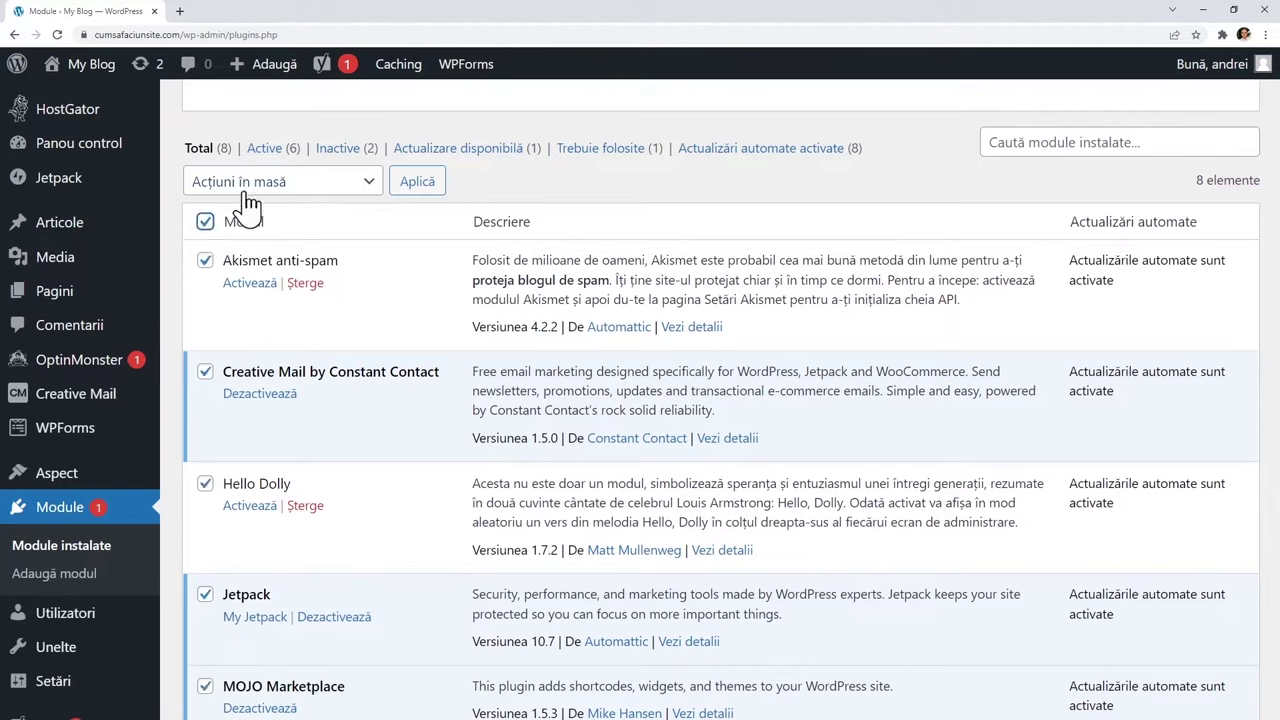
Bulk-deactivate all the checked plugins.
left_click(310, 186)
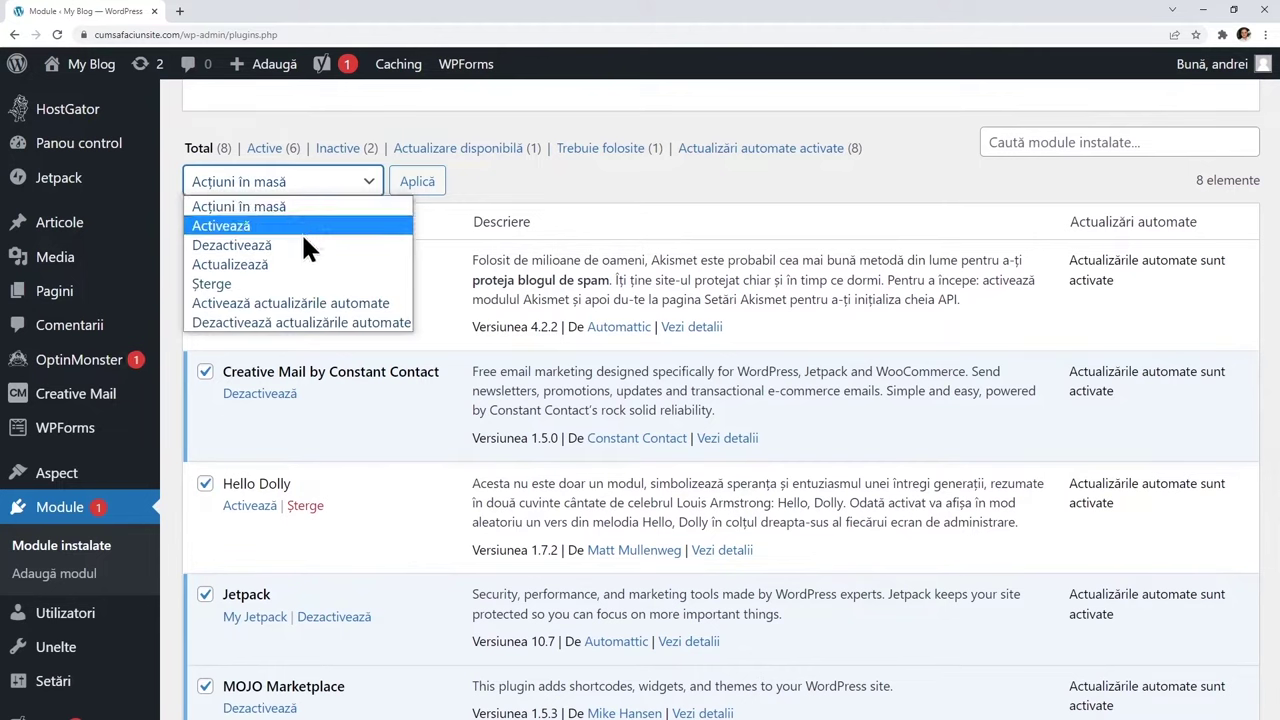
left_click(304, 244)
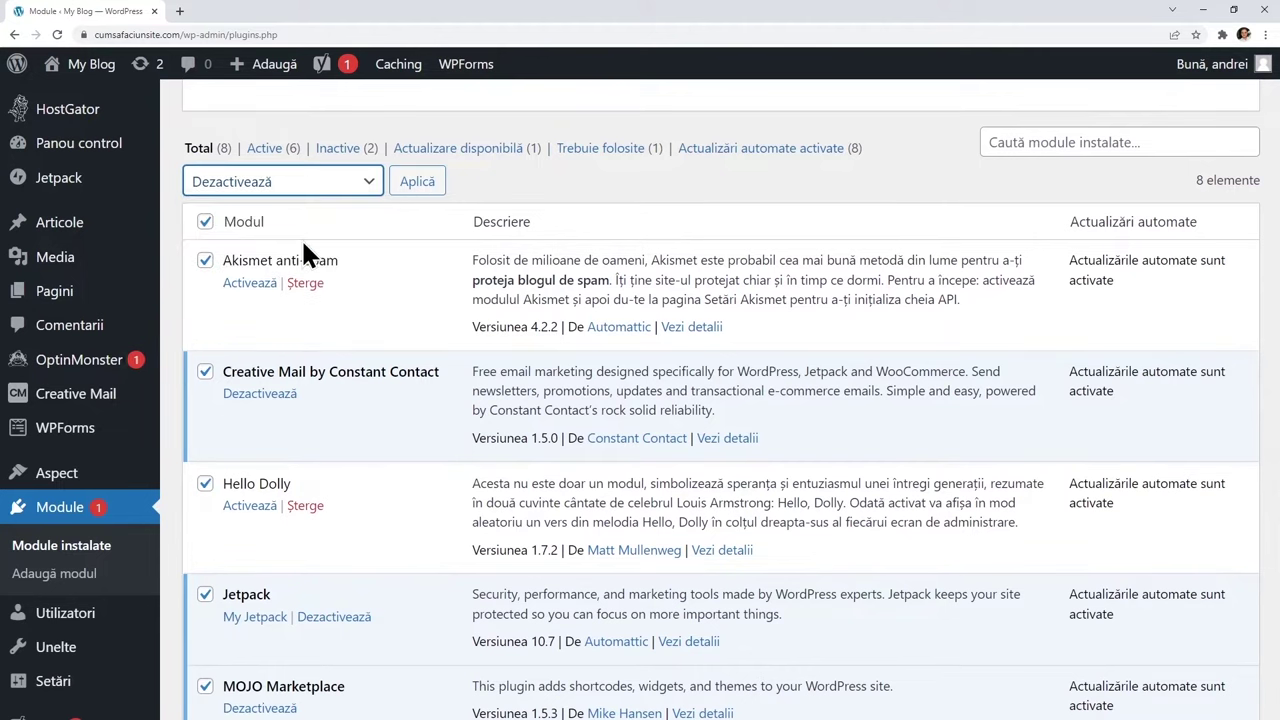
left_click(417, 184)
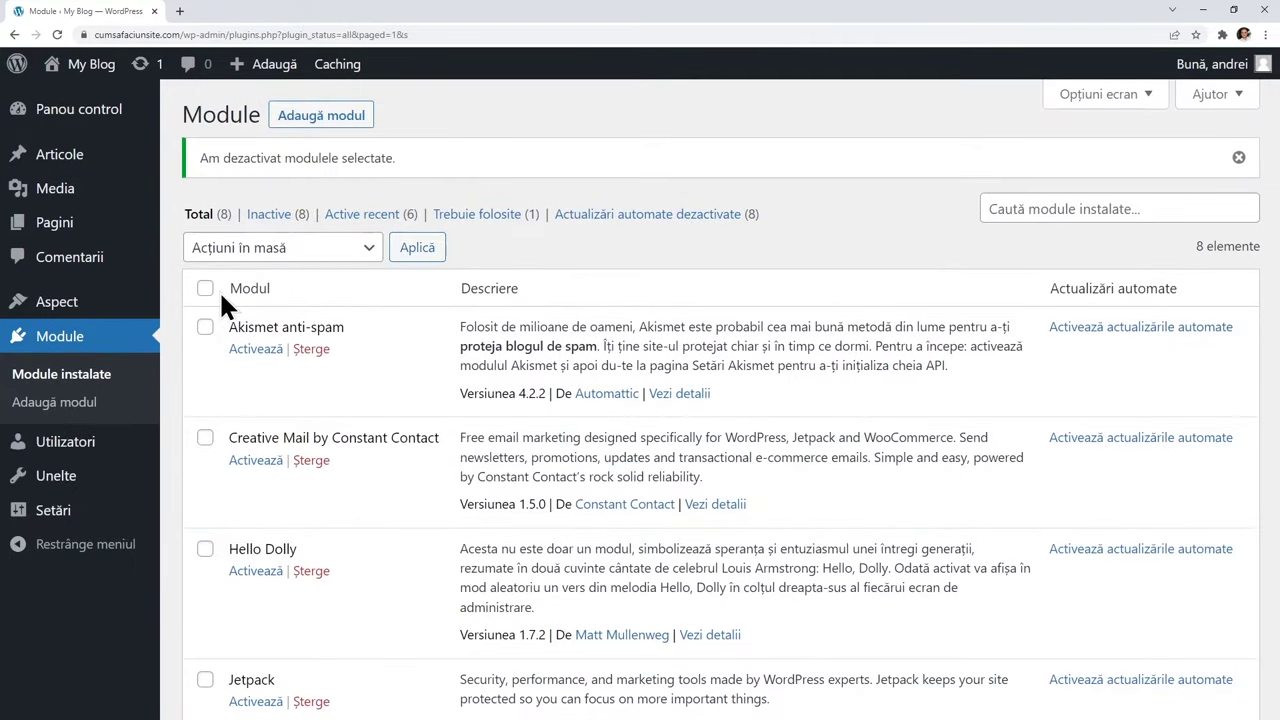
Bulk-delete the deactivated plugins with Șterge and confirm with OK.
left_click(312, 252)
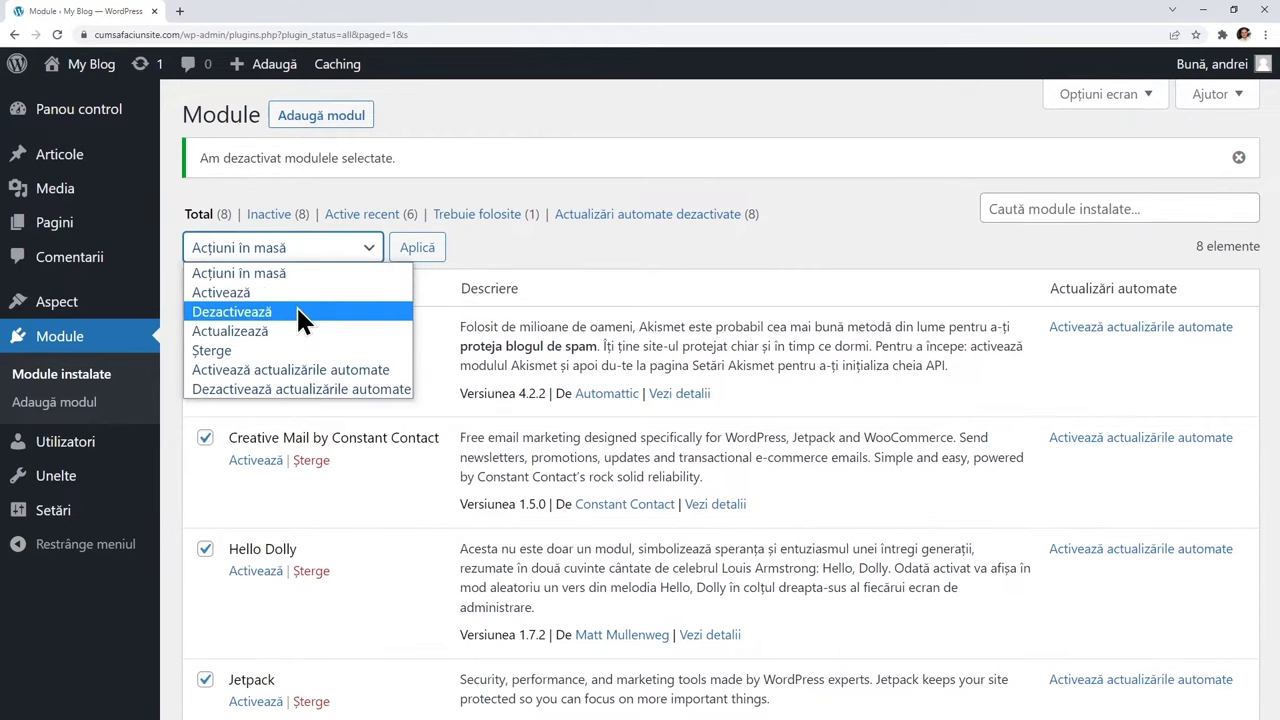
left_click(288, 350)
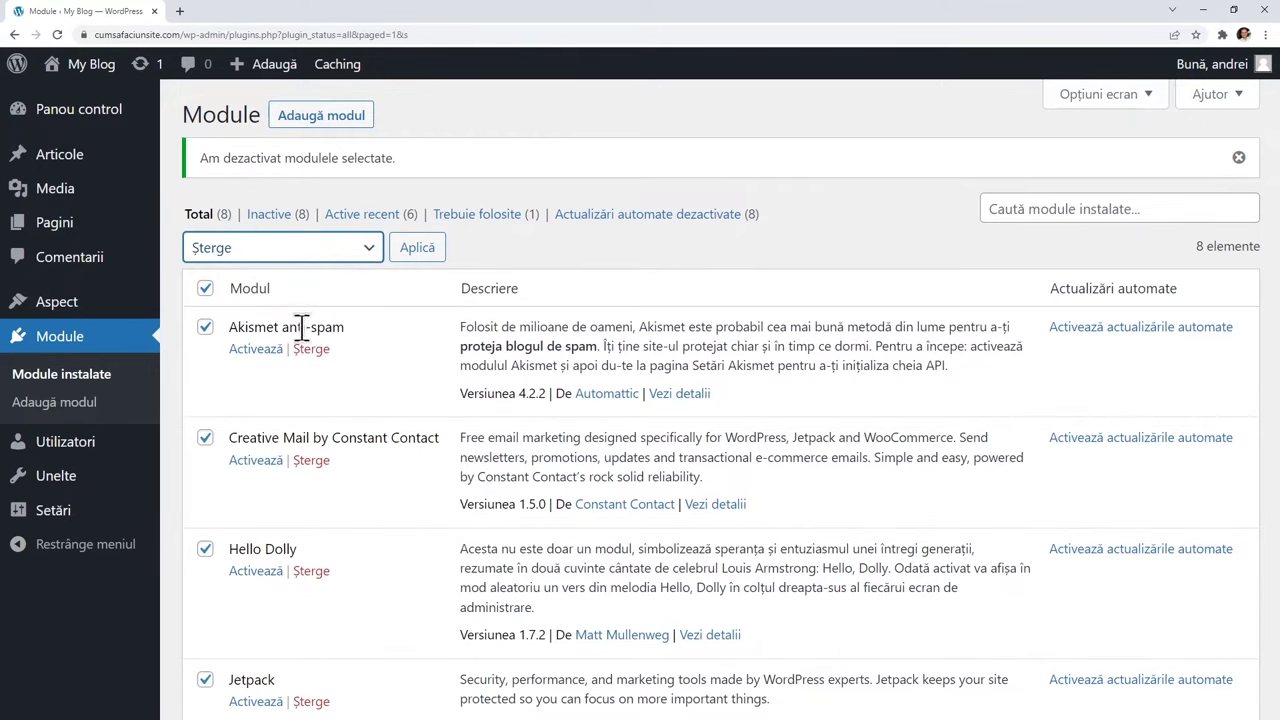
left_click(420, 258)
left_click(704, 108)
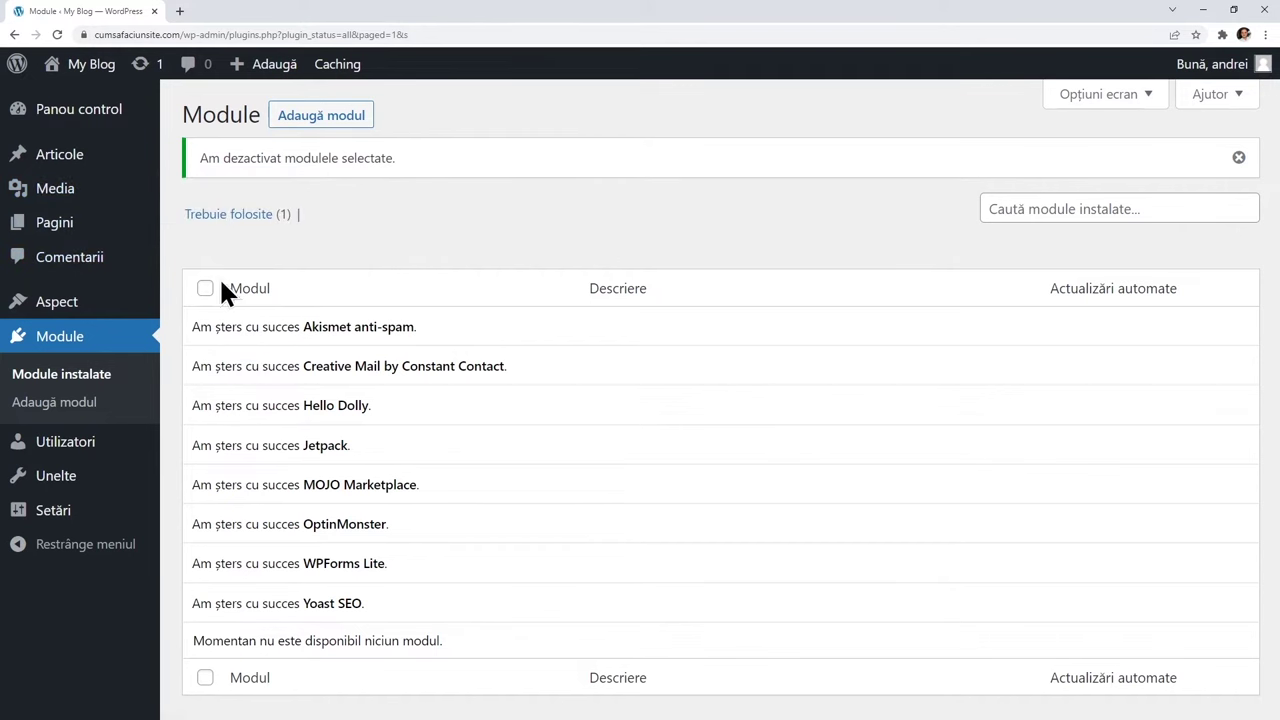
On Panou control, dismiss the blue 'Bun venit pe WordPress!' banner with Respinge.
left_click(82, 110)
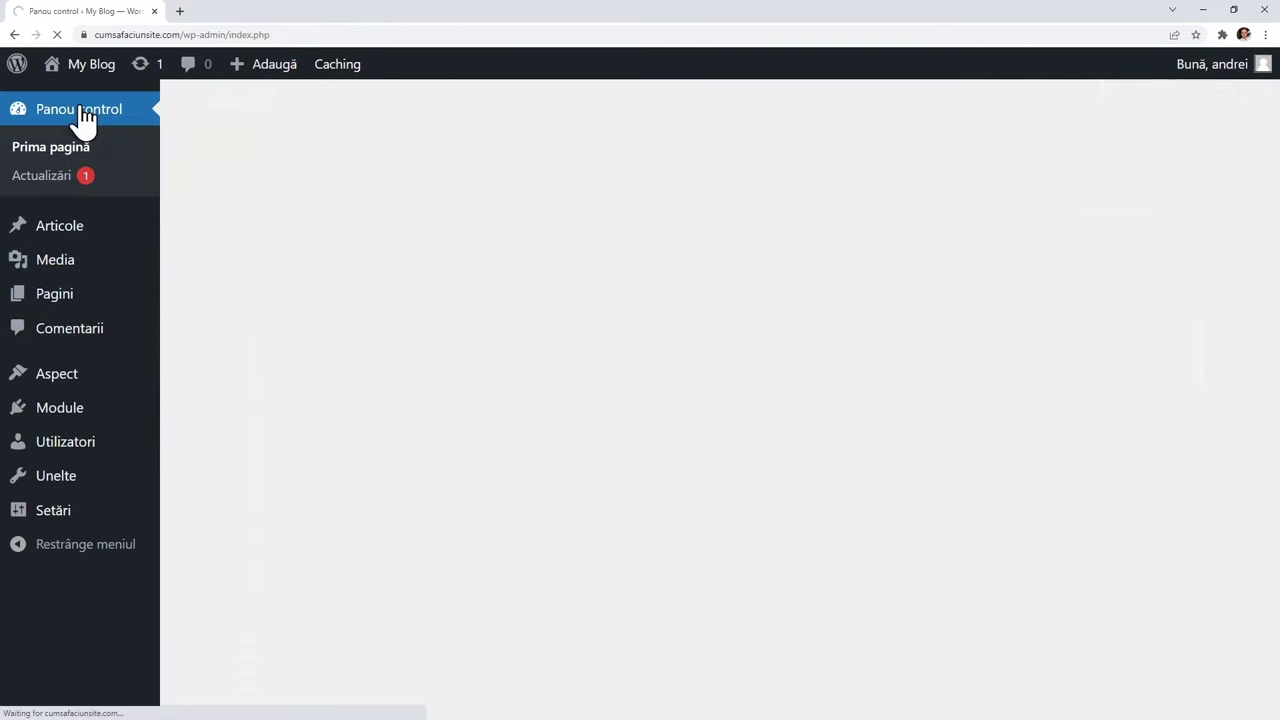
scroll(620, 316, "down", 3)
scroll(628, 312, "down", 5)
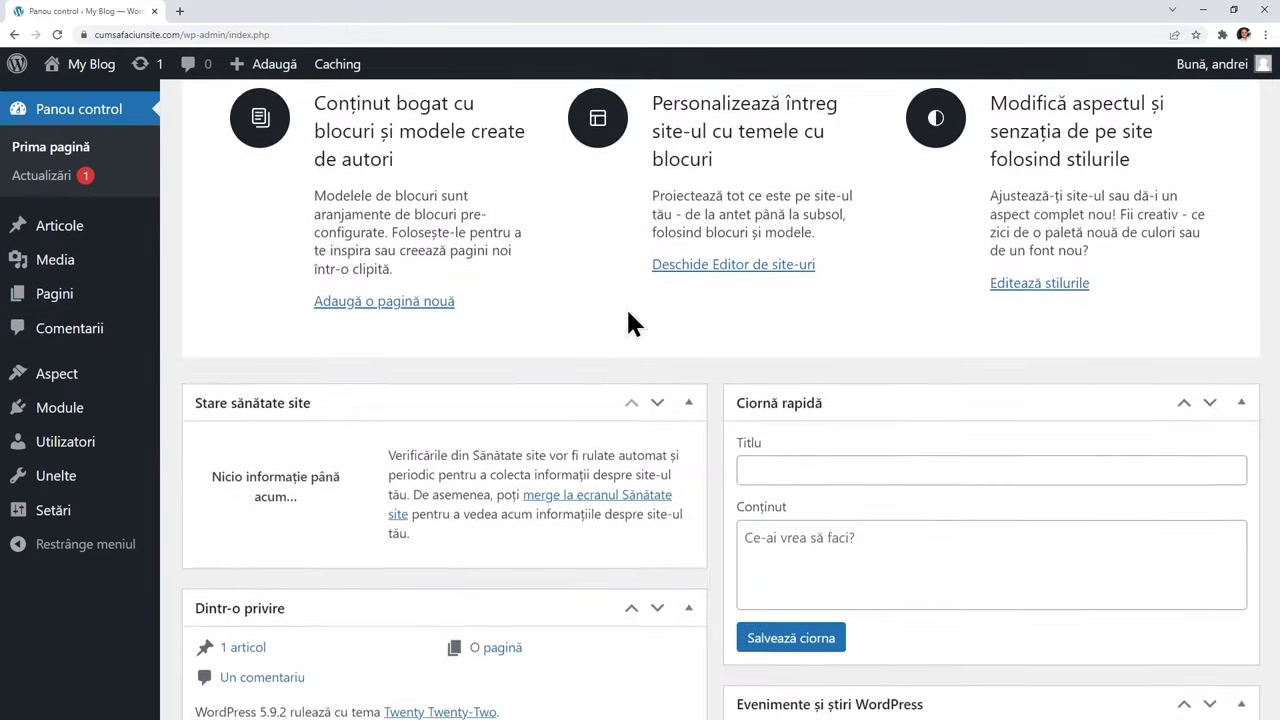
scroll(628, 312, "up", 3)
scroll(629, 315, "up", 5)
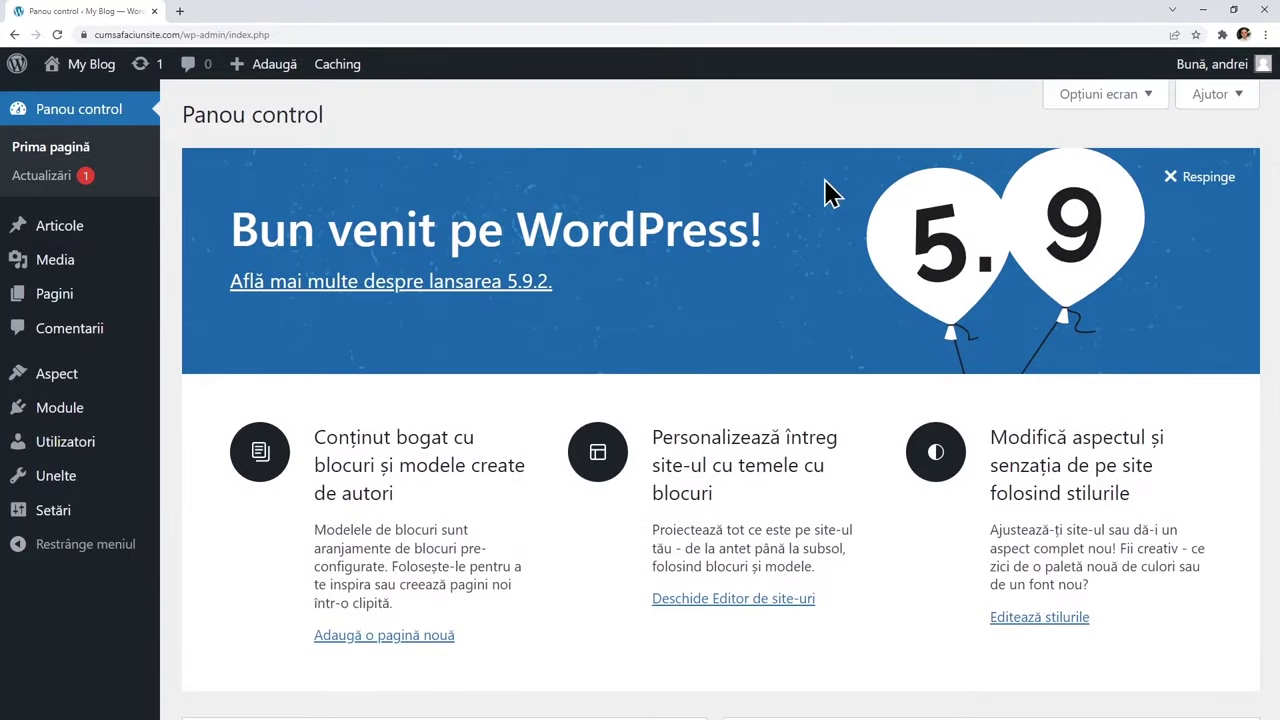
left_click(1185, 178)
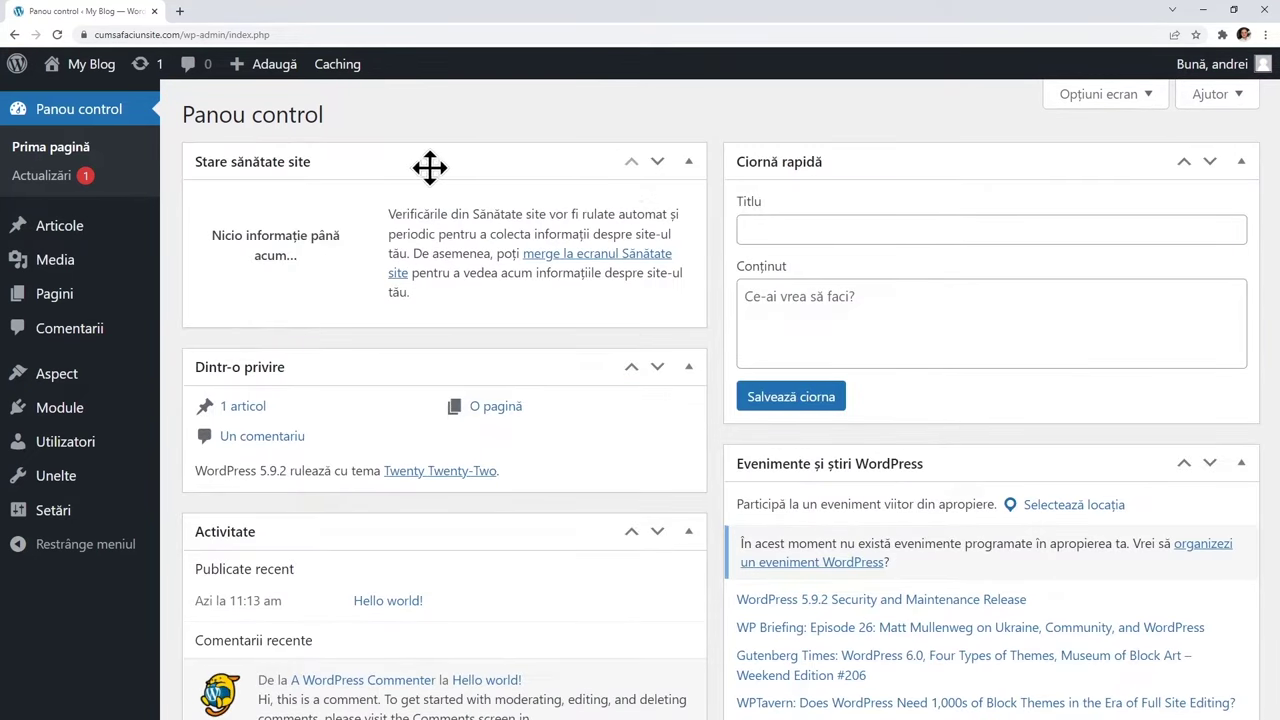
Move both pages, Privacy Policy and Sample Page, to the trash.
mouse_move(132, 302)
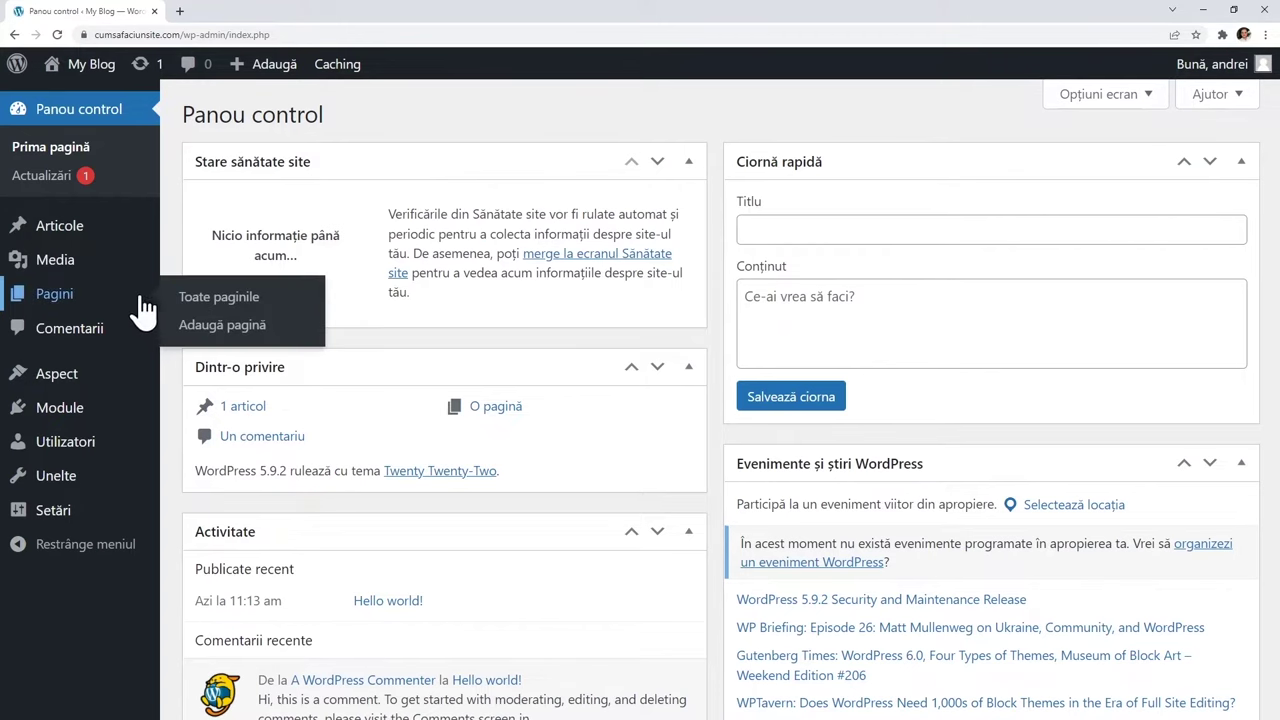
left_click(128, 300)
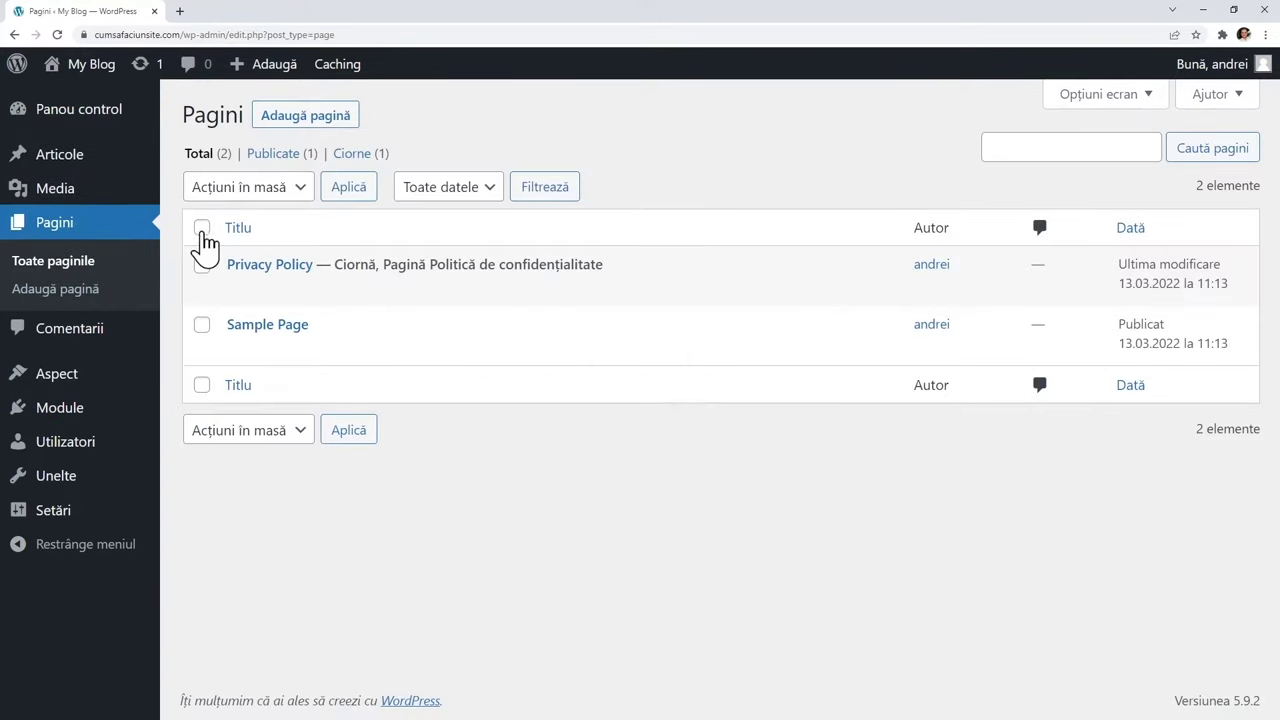
left_click(203, 229)
left_click(285, 192)
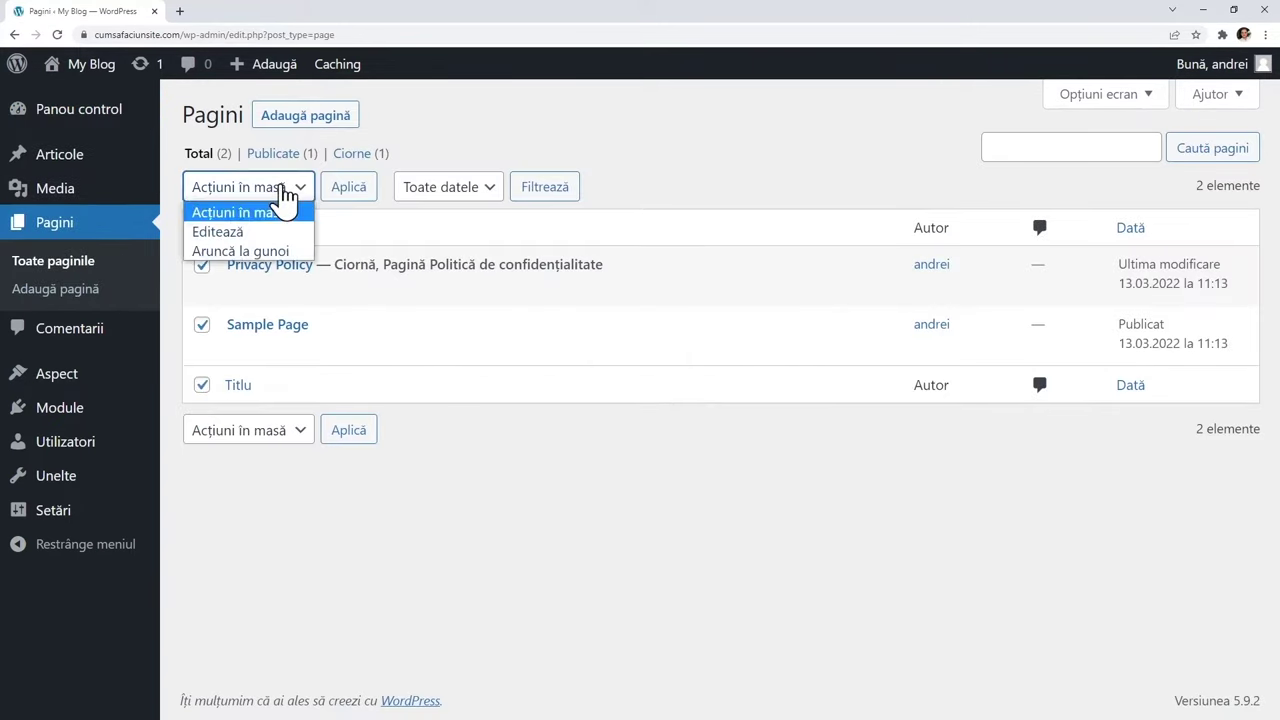
left_click(276, 251)
left_click(333, 193)
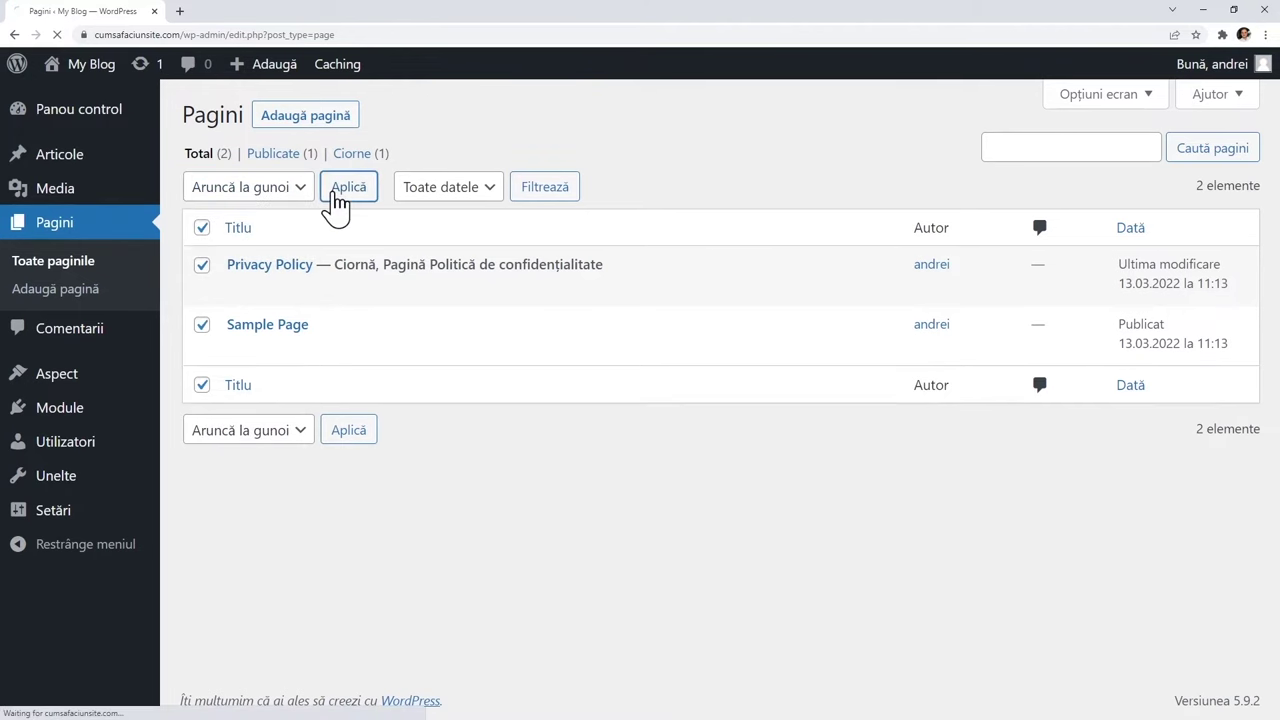
Permanently delete both trashed pages from La gunoi.
left_click(285, 216)
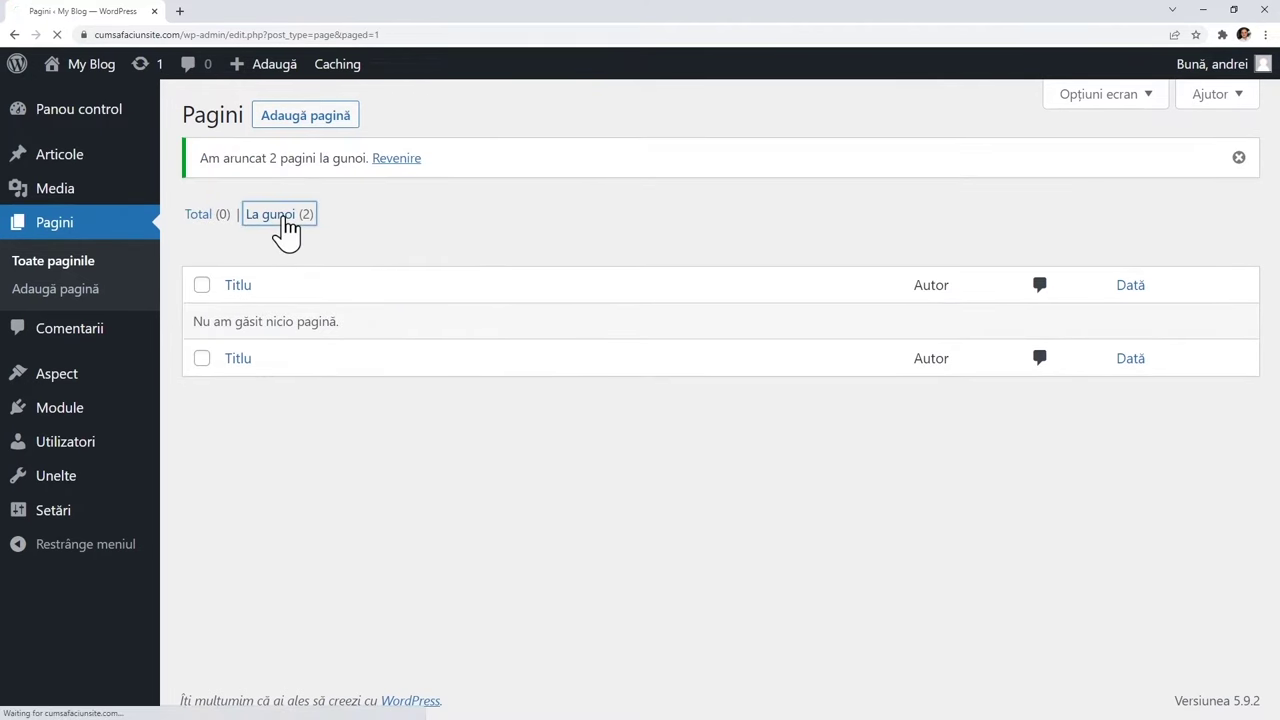
left_click(202, 228)
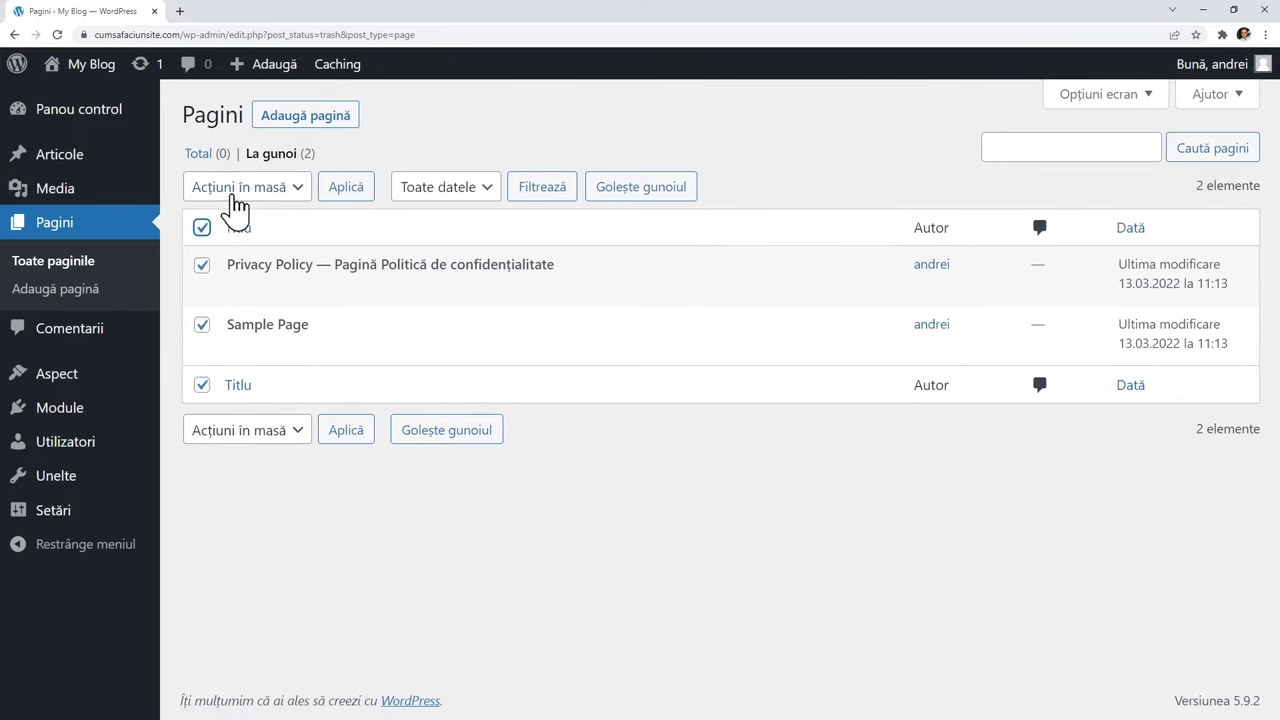
left_click(240, 195)
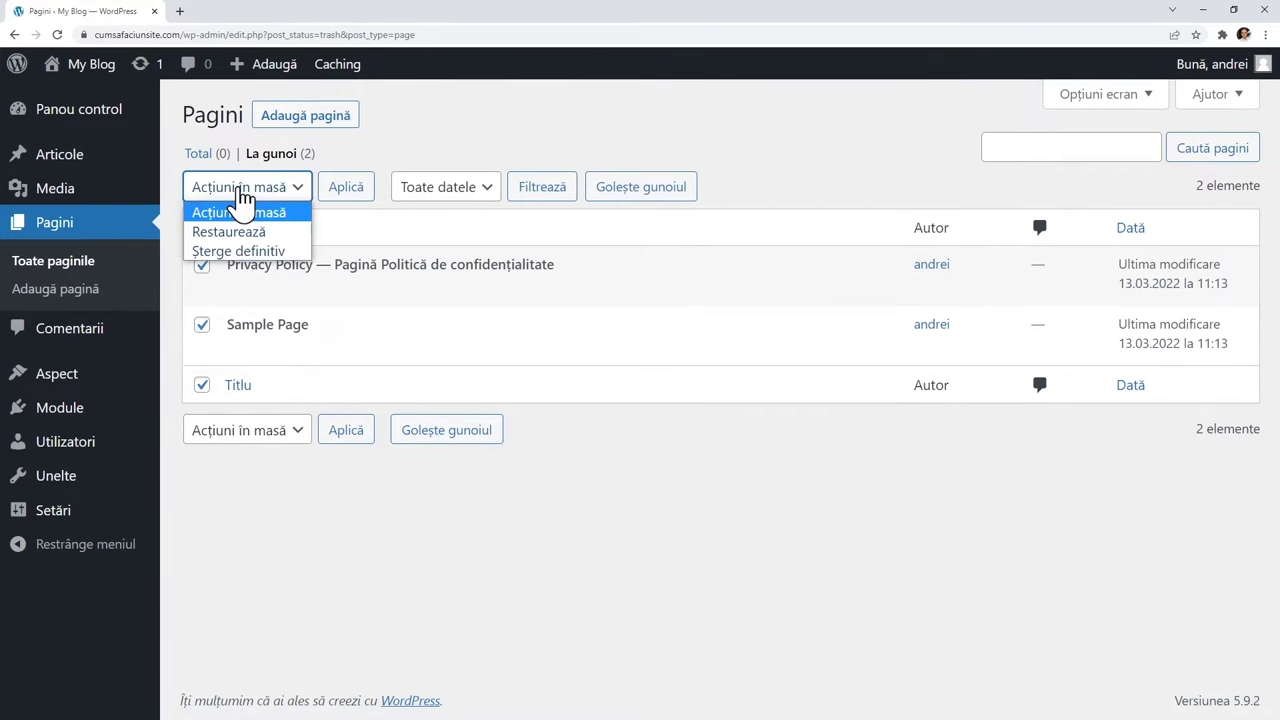
left_click(250, 250)
left_click(338, 193)
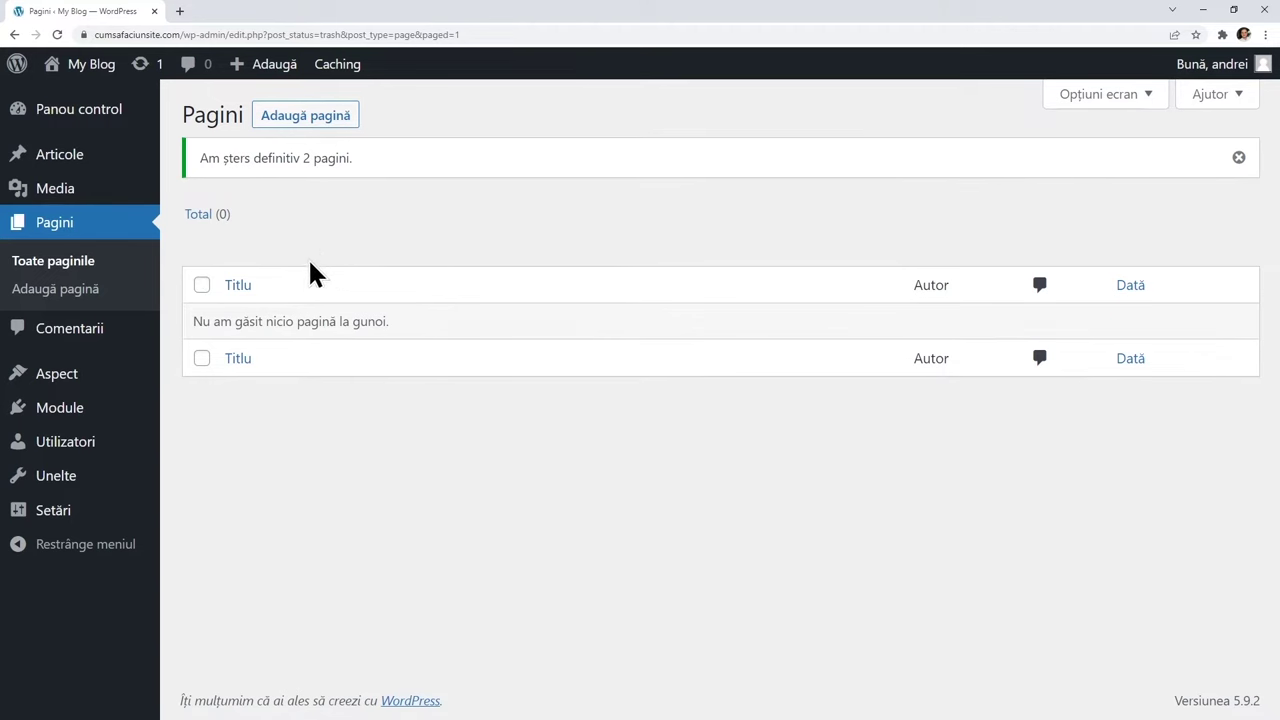
Trash the 'Hello world!' post, then delete it permanently from La gunoi.
left_click(110, 160)
mouse_move(357, 298)
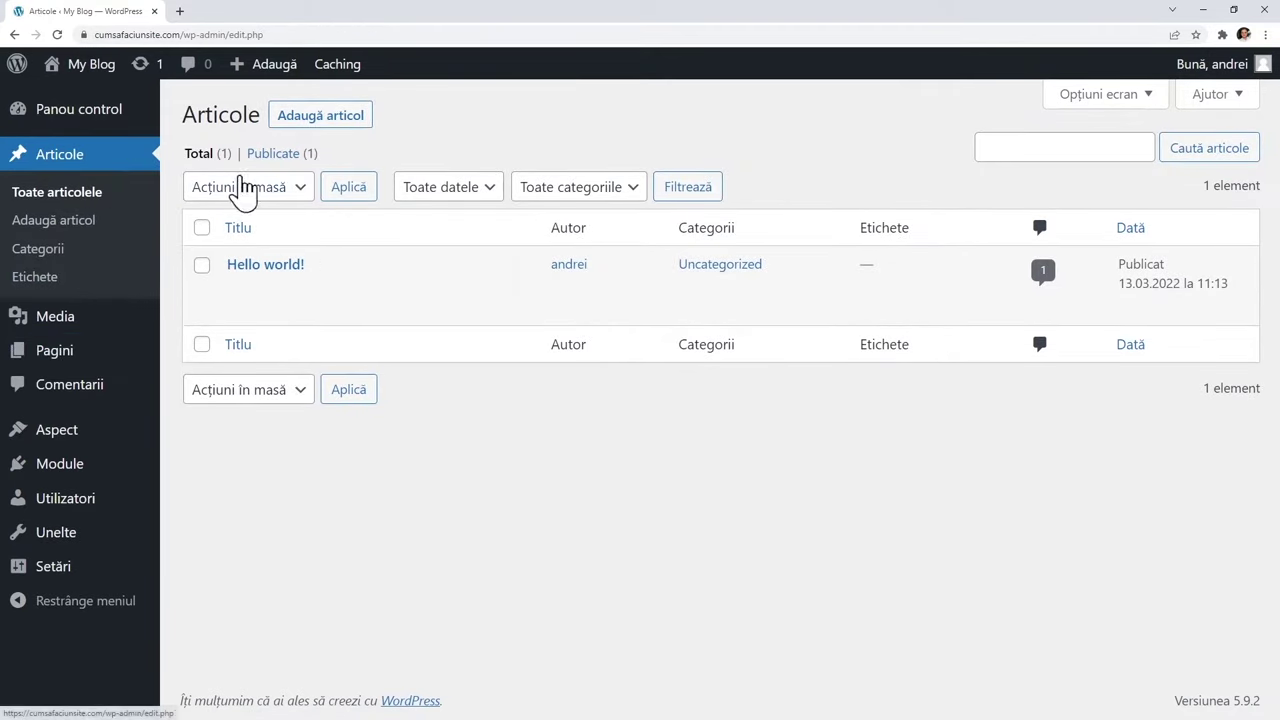
left_click(392, 290)
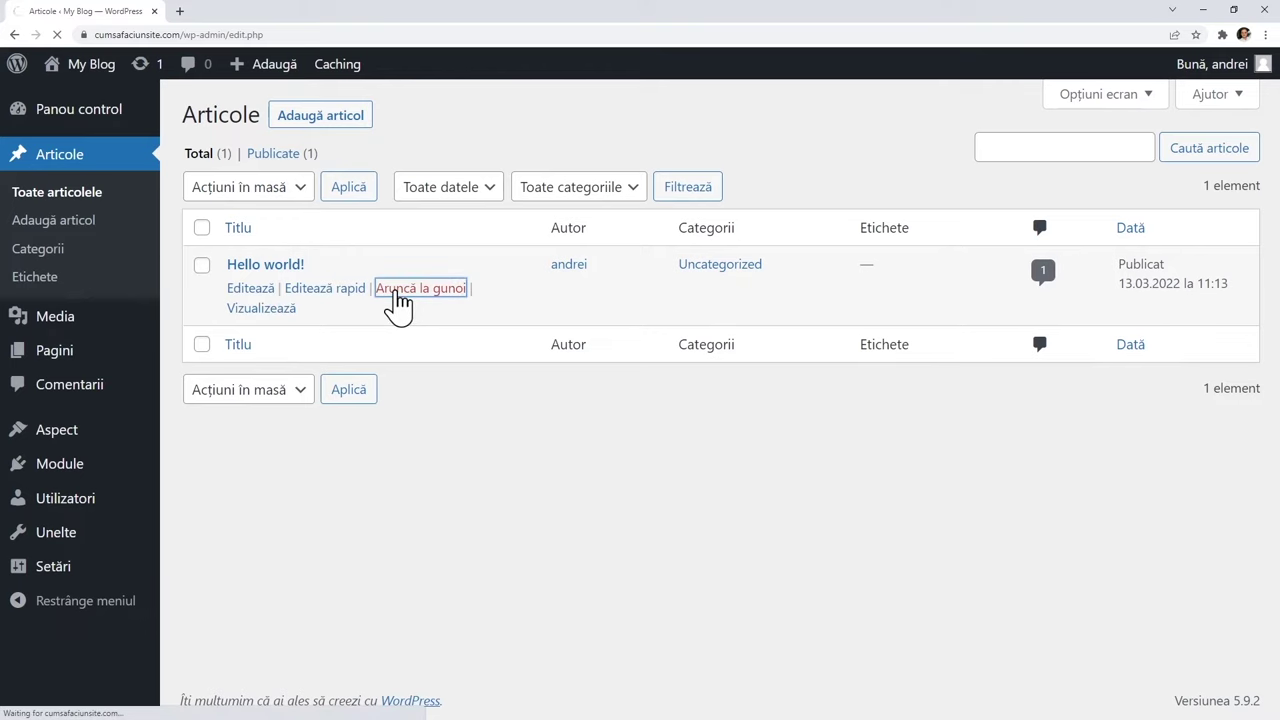
left_click(291, 216)
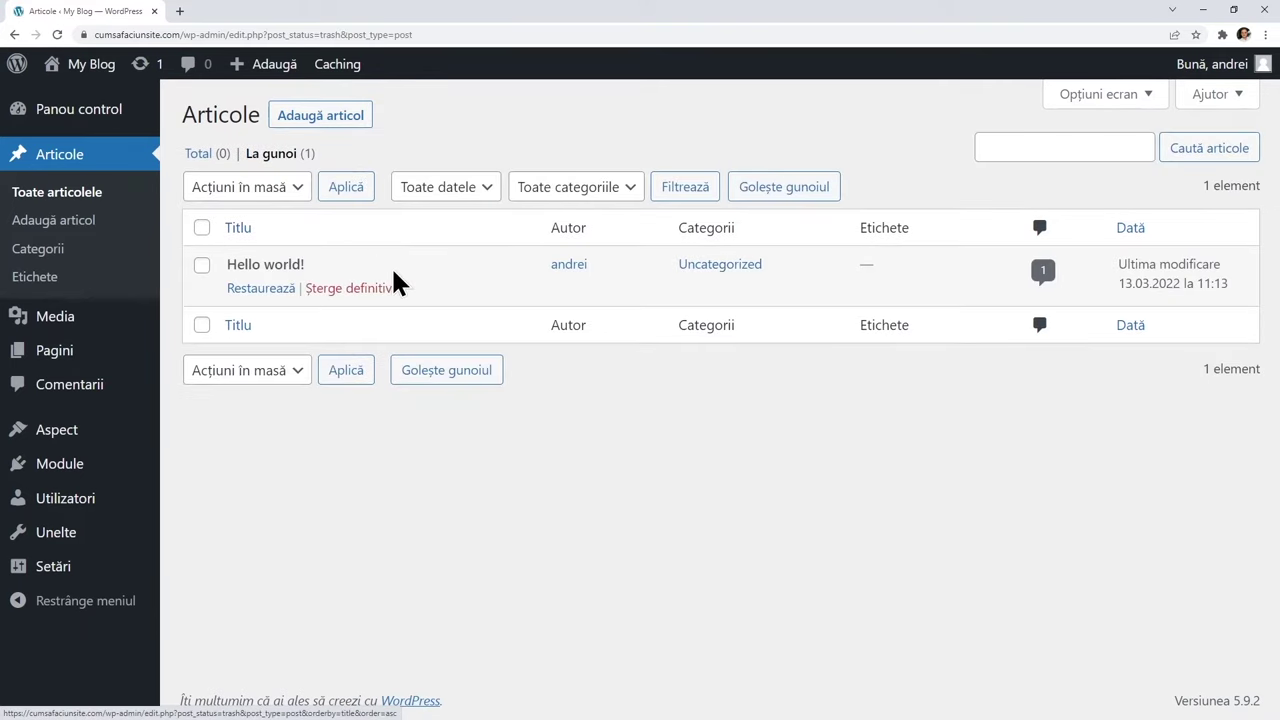
left_click(368, 290)
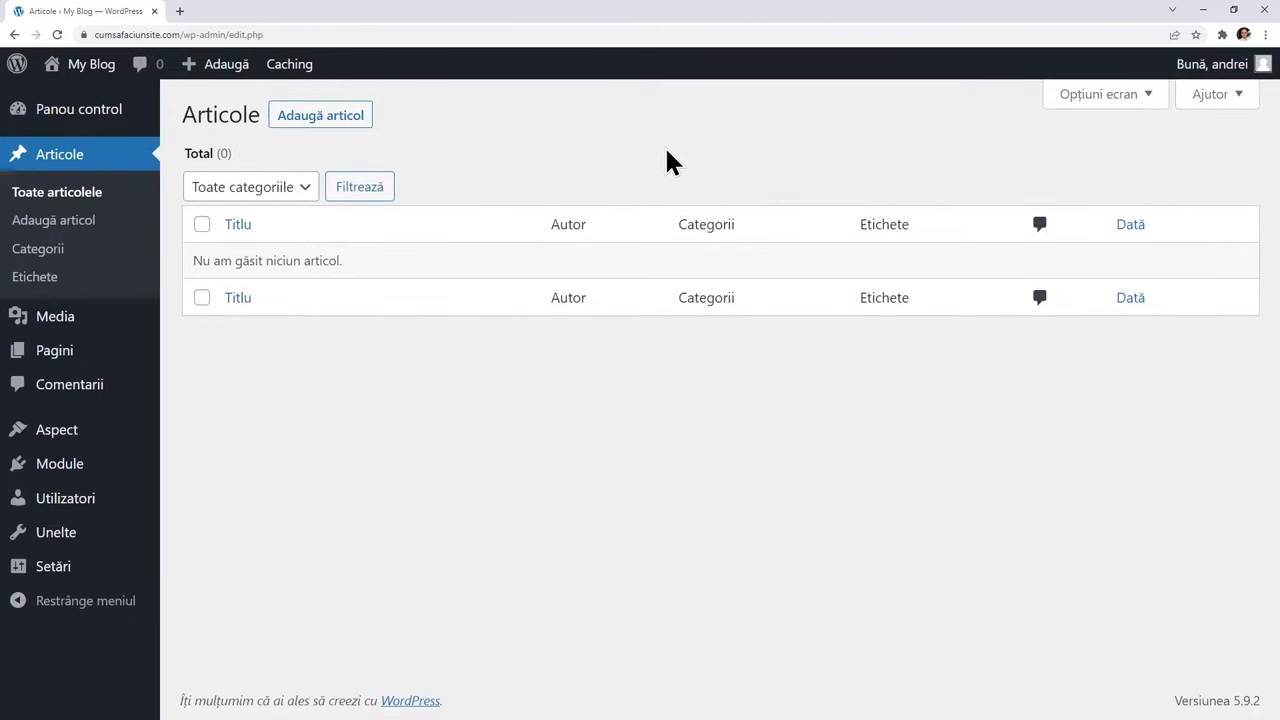
Set the site title to 'Cum să faci un site WordPress' and tagline 'Învață să-ți faci propriul tău website'.
left_click(80, 570)
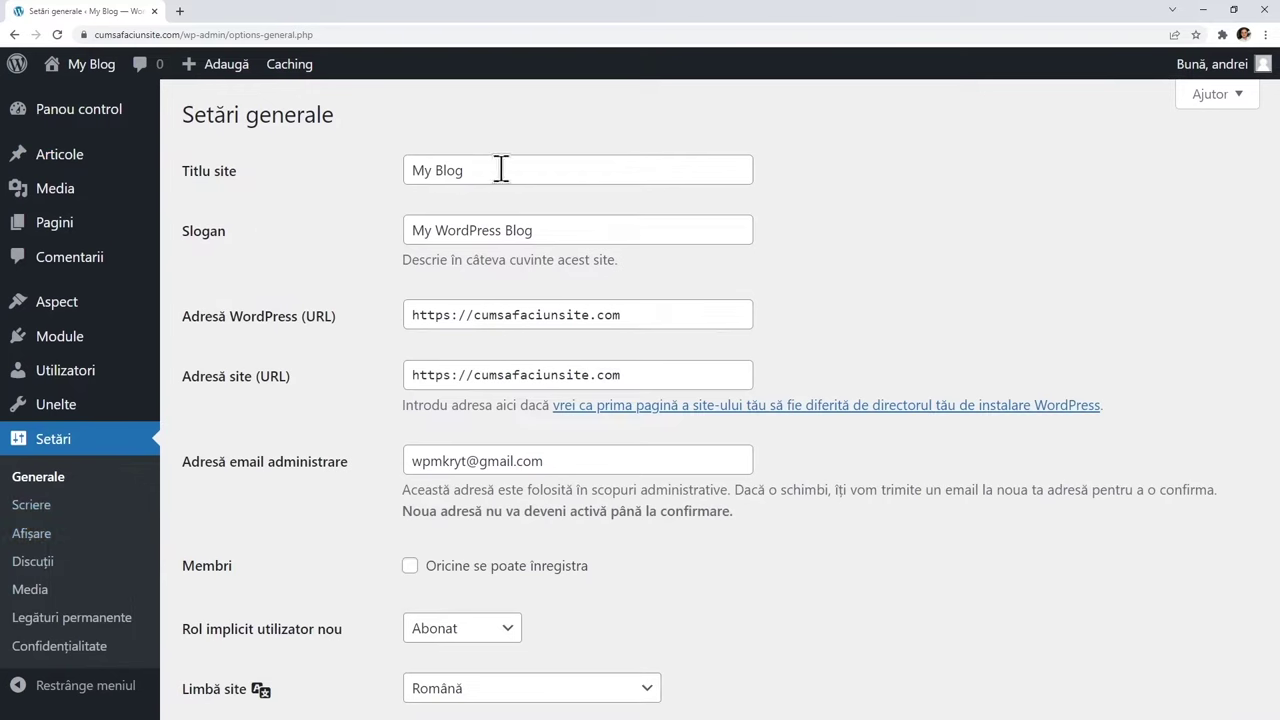
left_click_drag(500, 169, 380, 171)
type("Cum să faci un site WordPress")
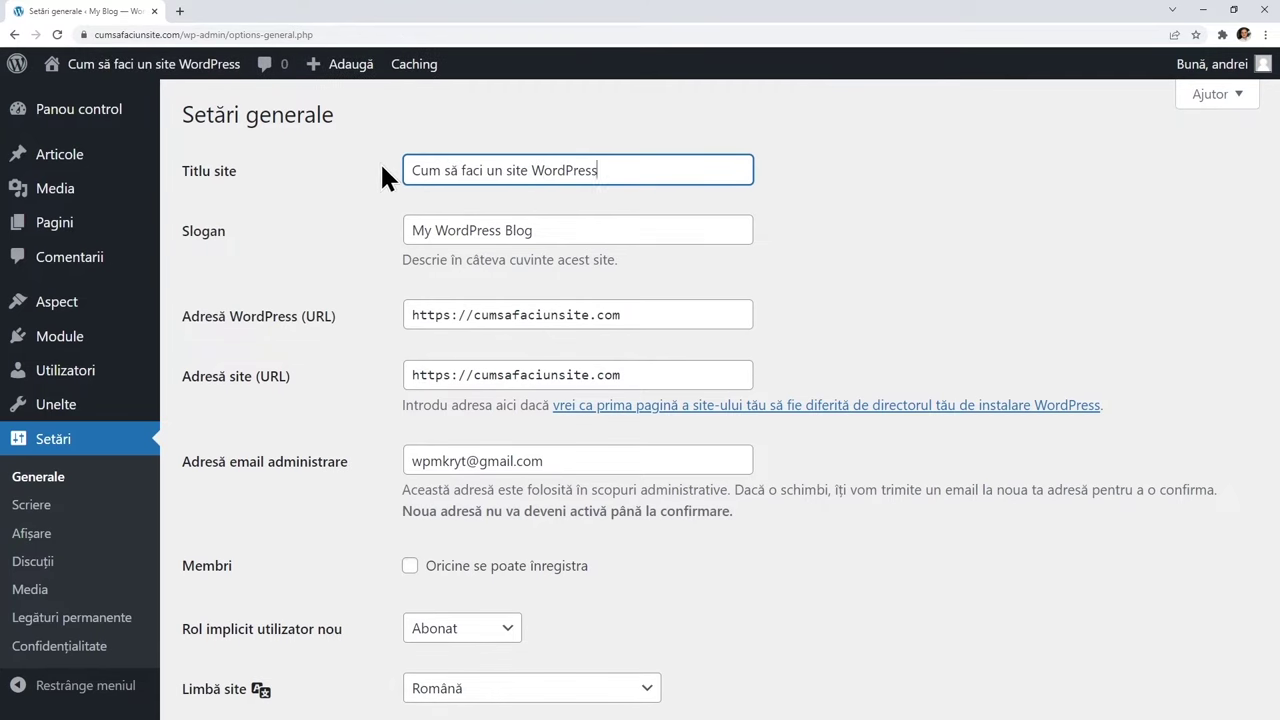
left_click_drag(538, 230, 468, 230)
type("ață")
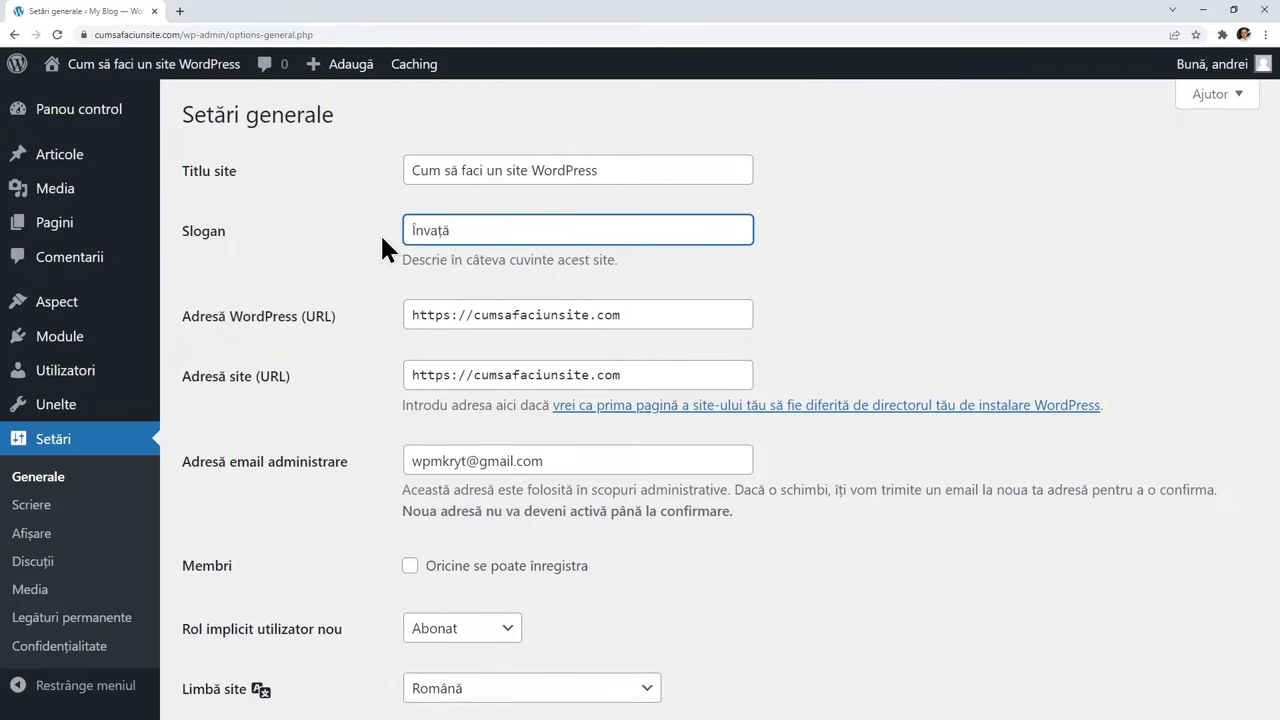
type(" să-ți faci propriul tău website")
left_click(380, 233)
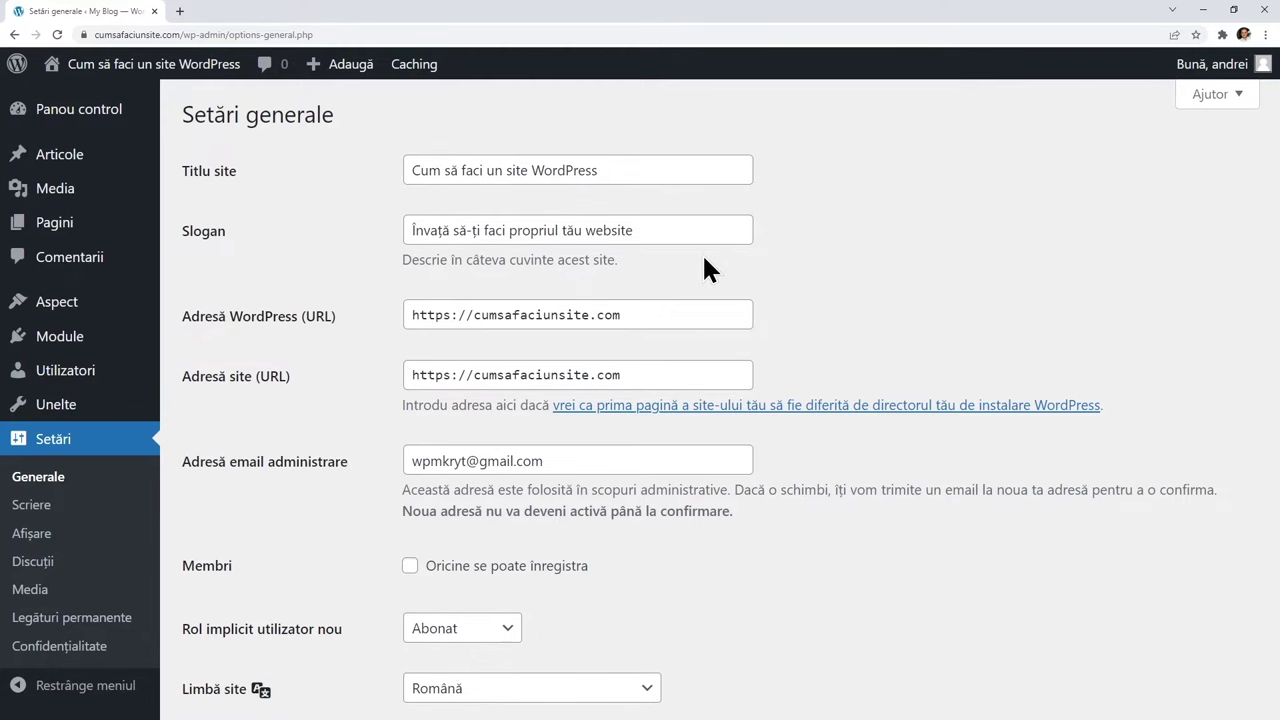
Point out the WordPress address, site address and admin email fields.
scroll(707, 262, "down", 1)
left_click(632, 249)
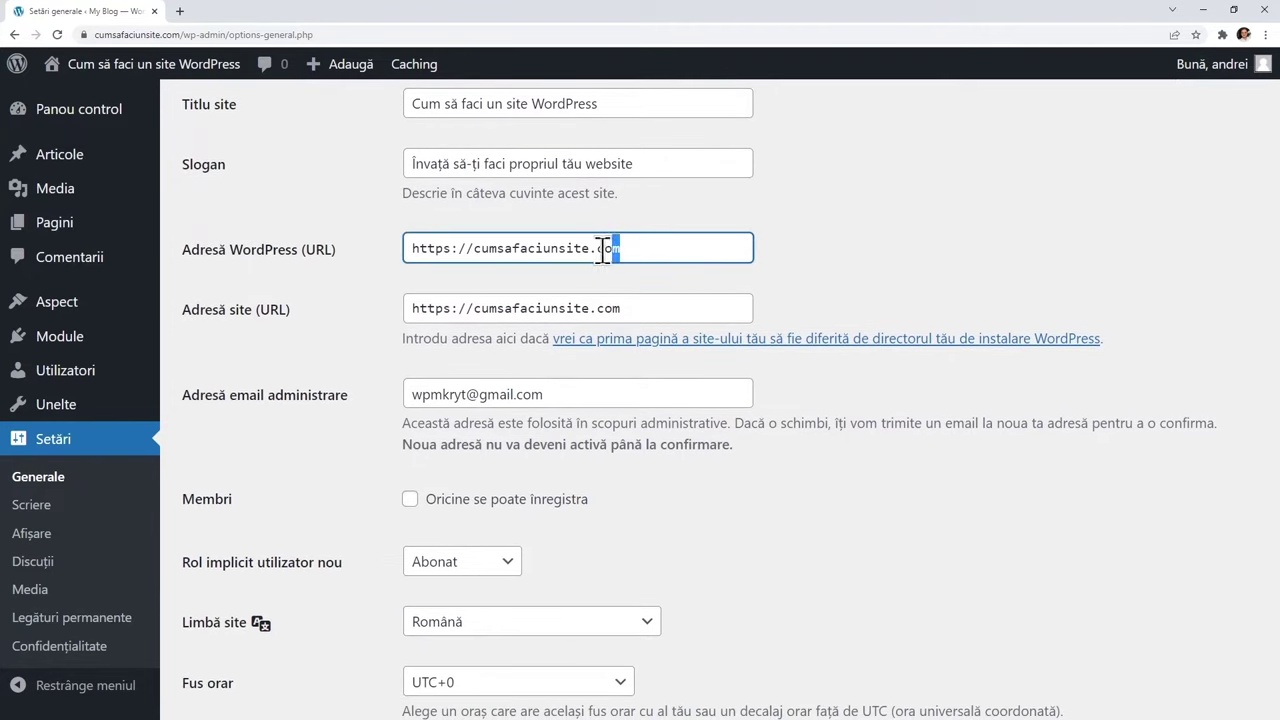
left_click_drag(632, 249, 393, 268)
left_click_drag(623, 300, 415, 300)
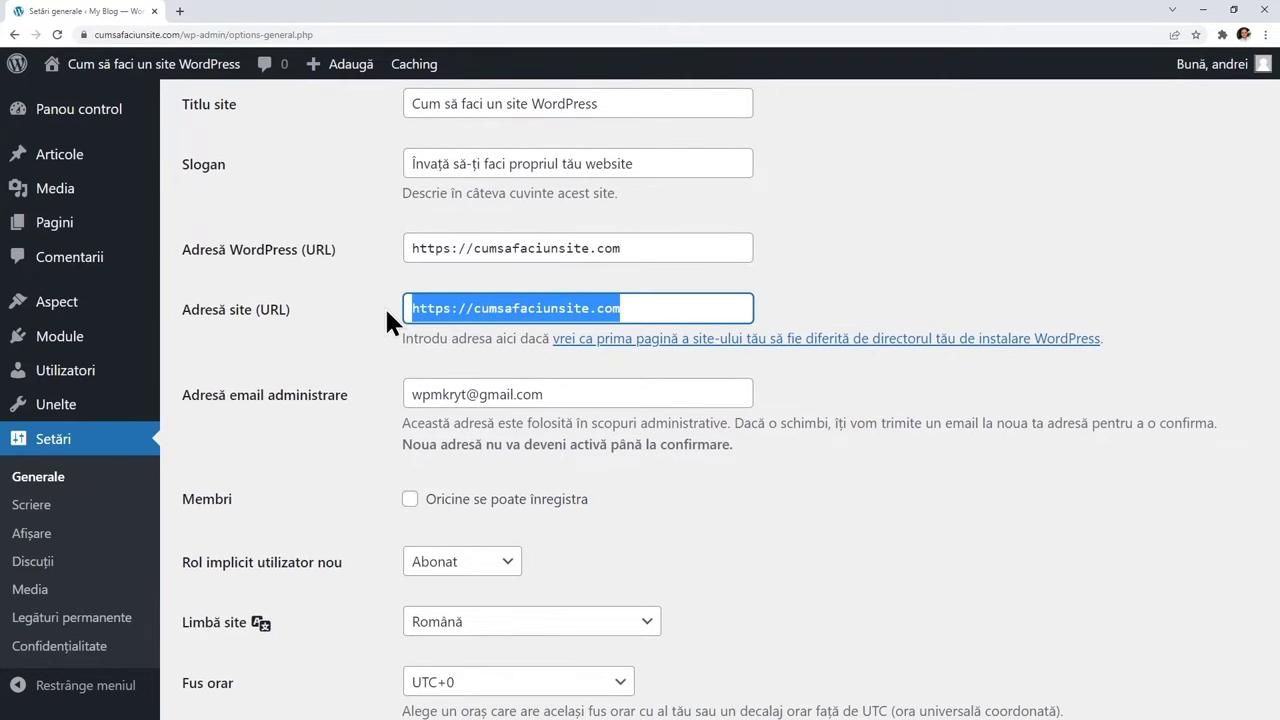
left_click(381, 302)
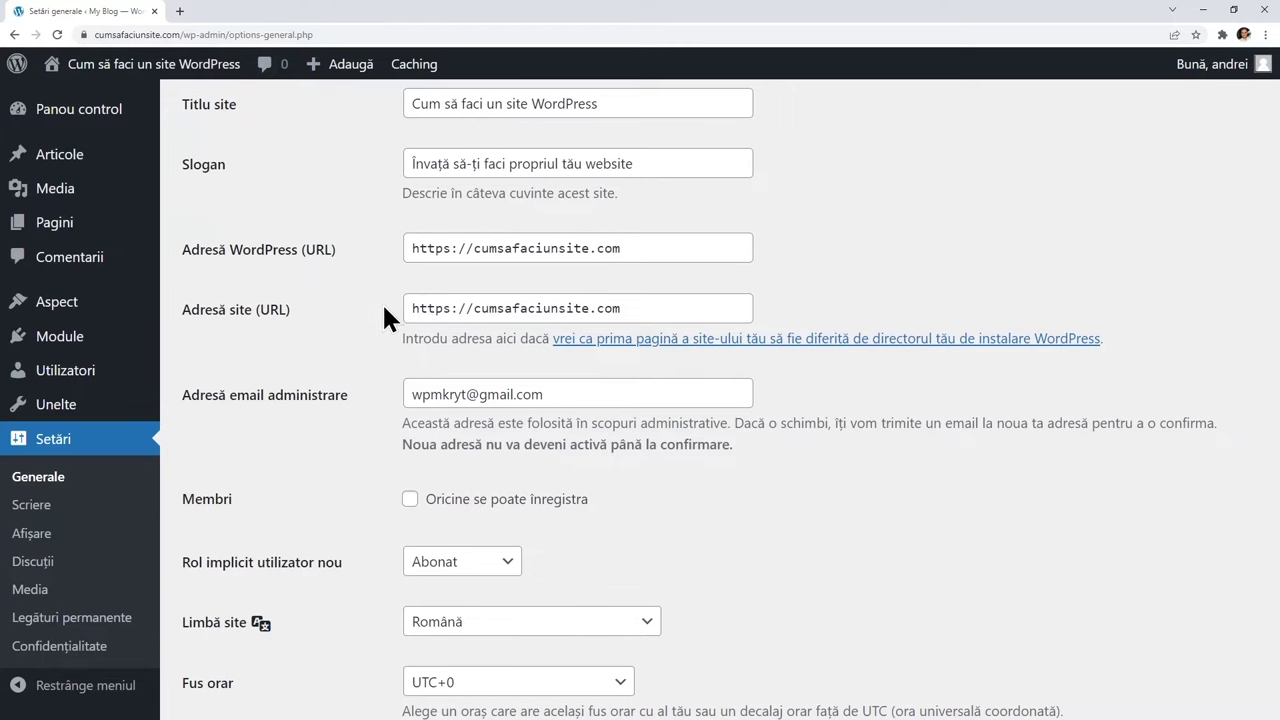
scroll(384, 306, "down", 2)
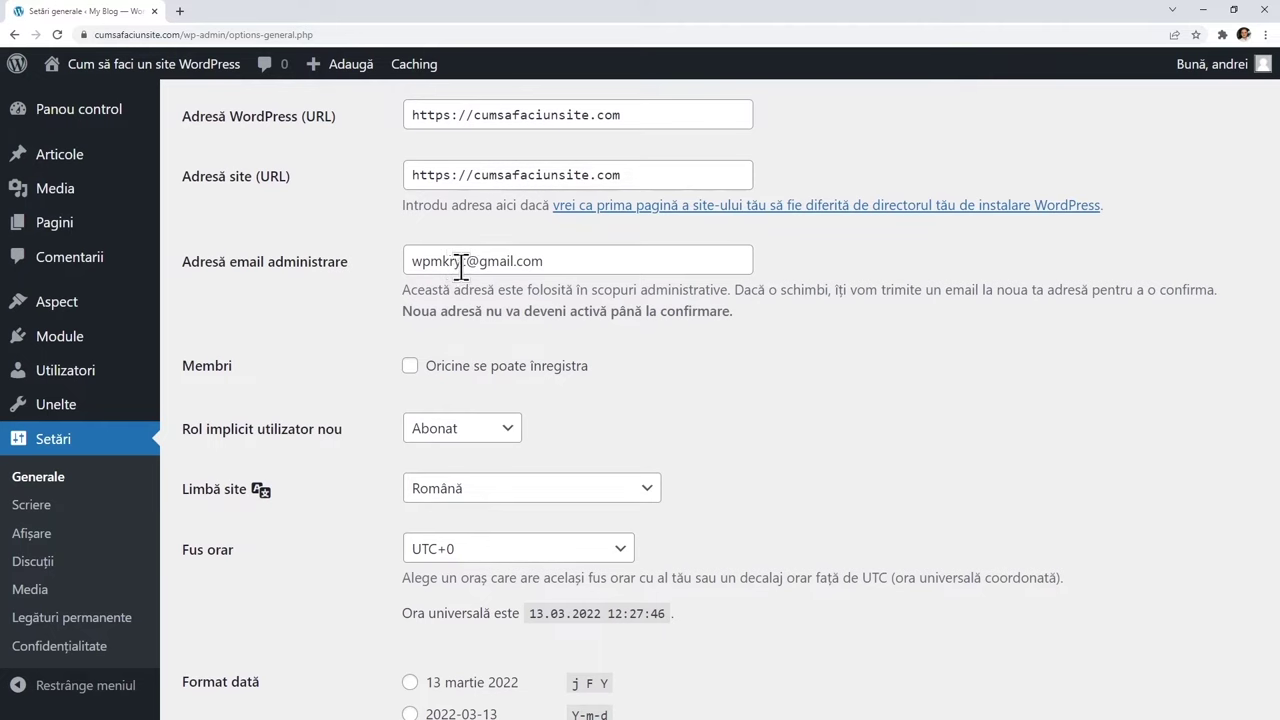
left_click_drag(555, 261, 395, 266)
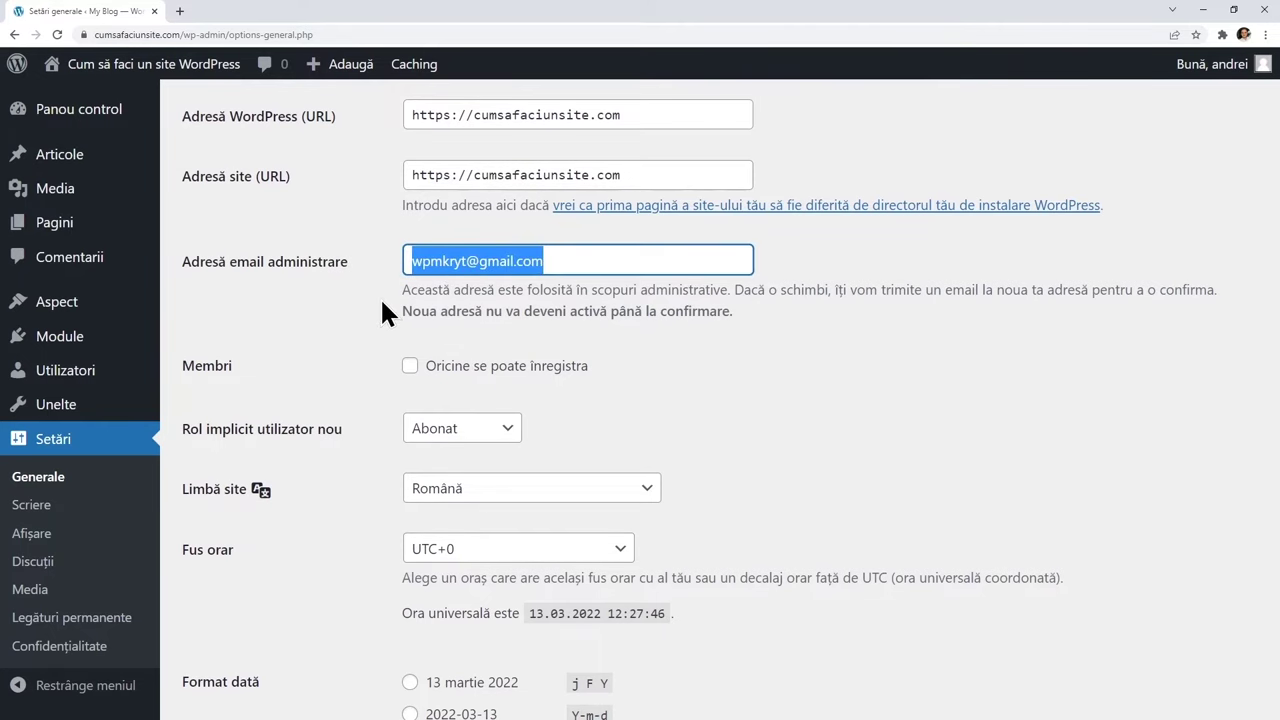
left_click(383, 300)
scroll(383, 300, "down", 3)
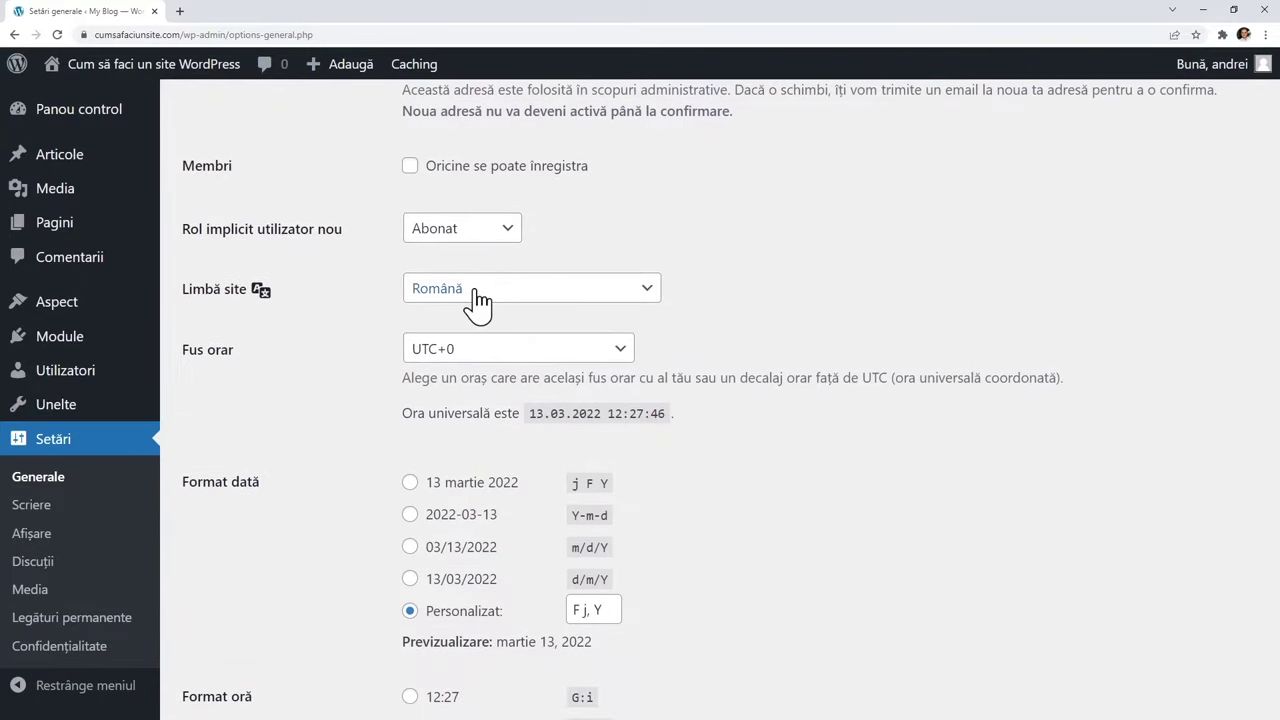
Set the site time zone to București.
left_click(510, 358)
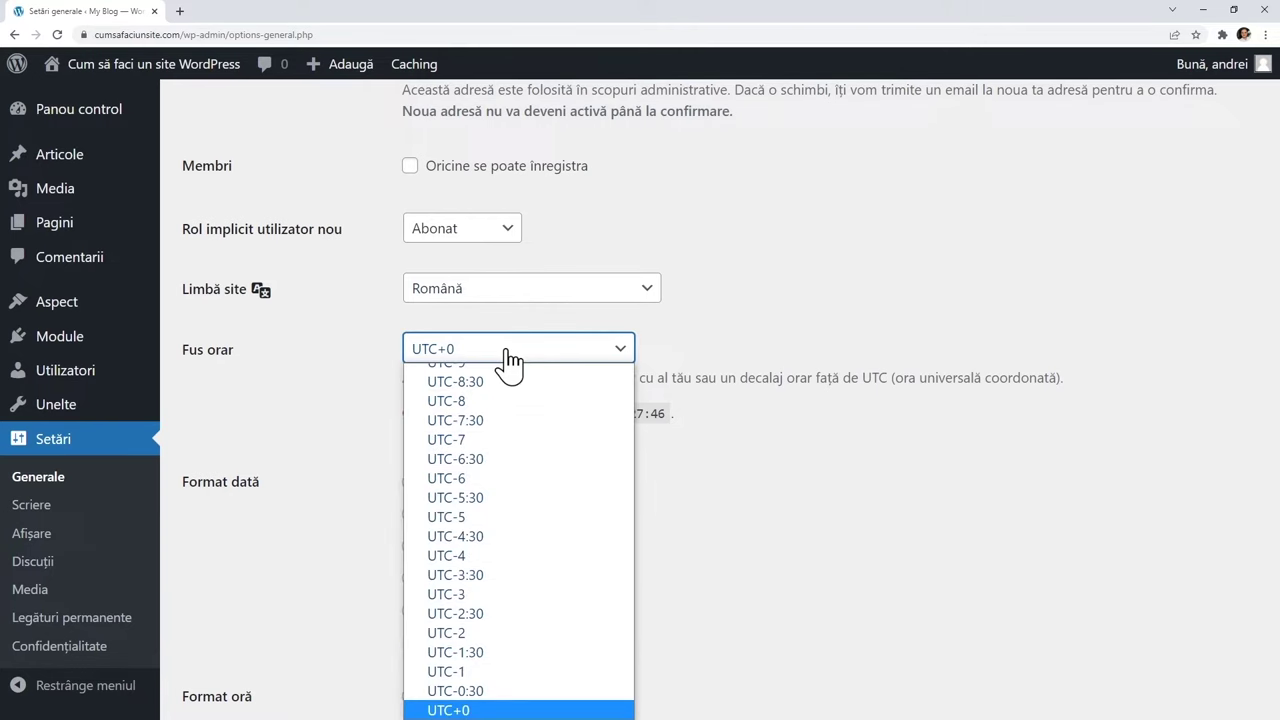
type("buc")
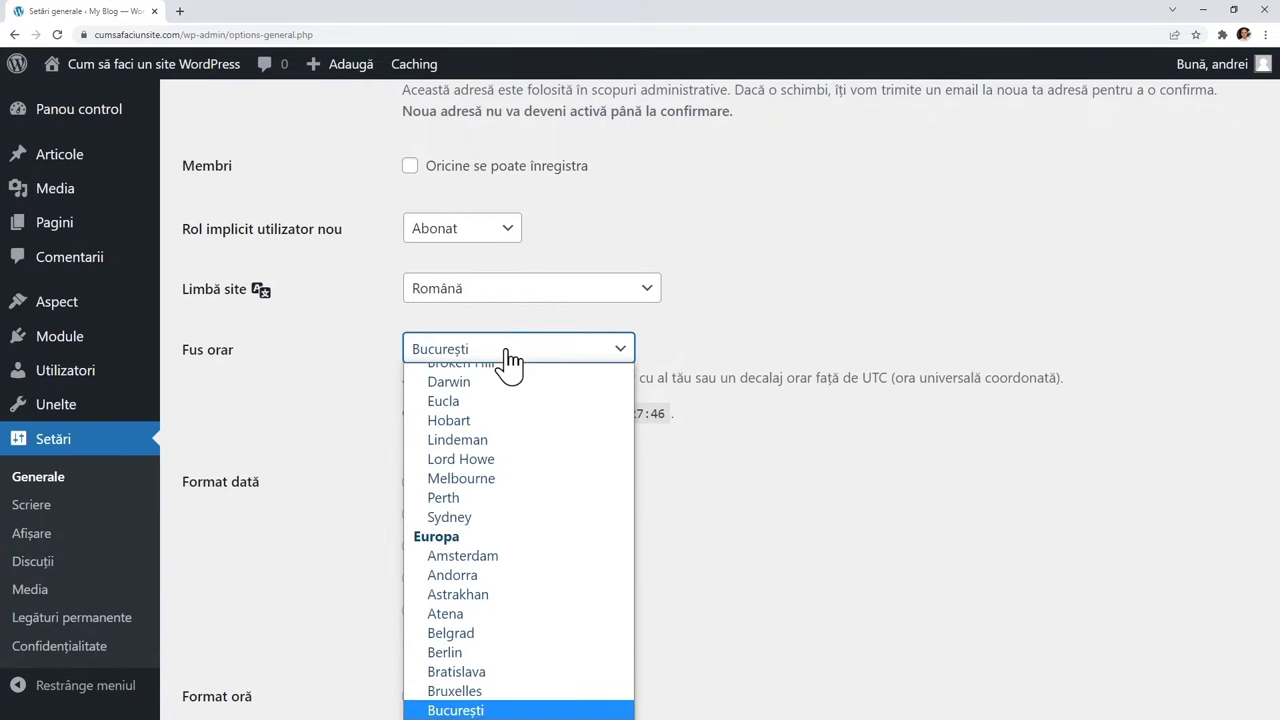
scroll(495, 654, "down", 3)
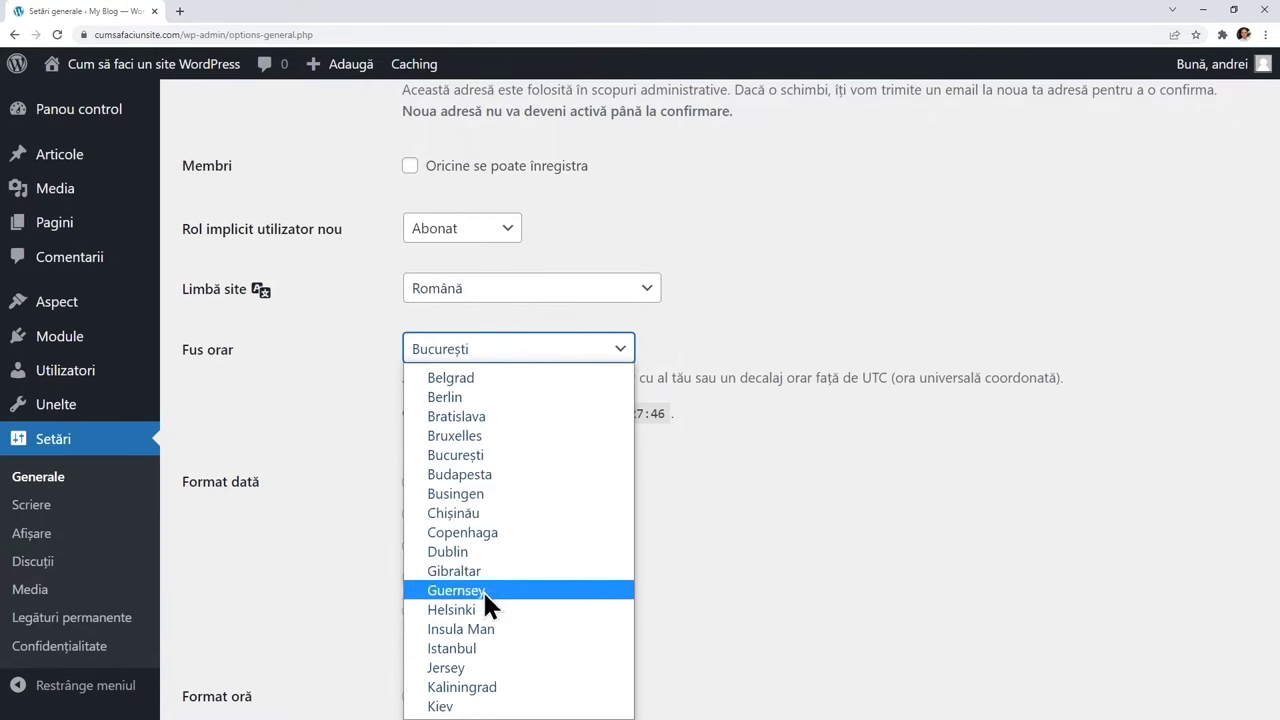
left_click(494, 455)
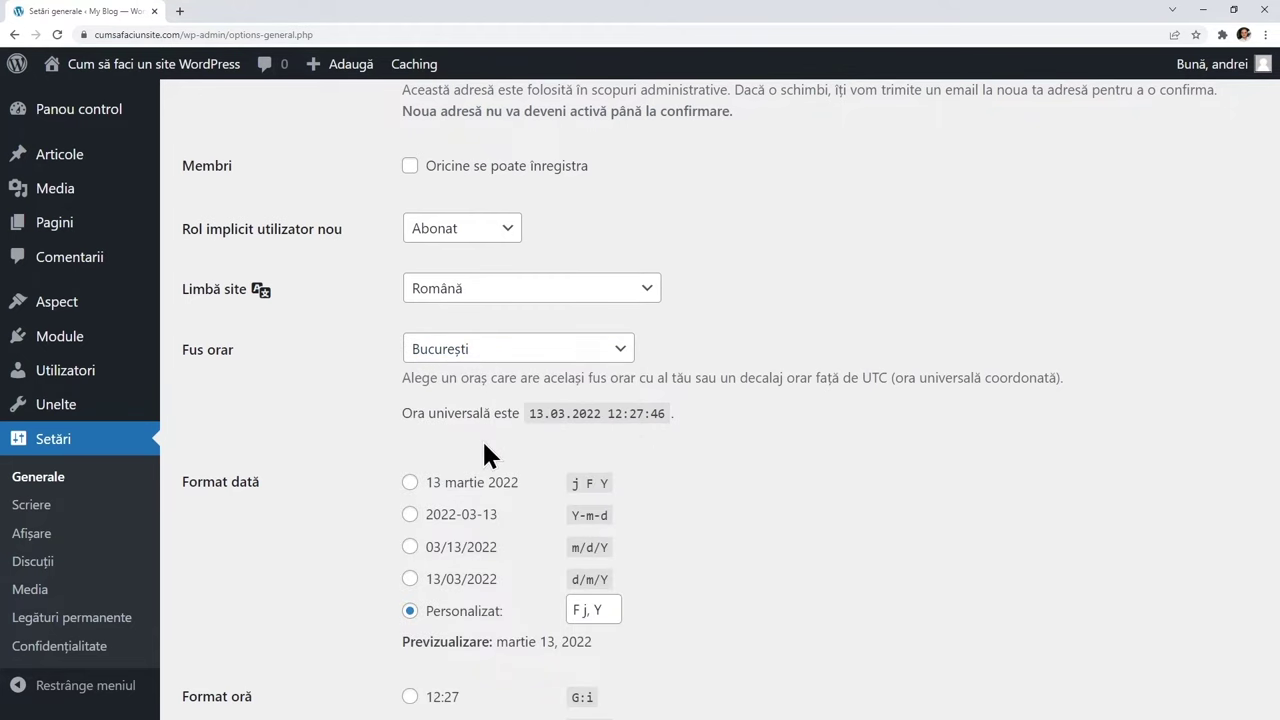
Choose the '13 martie 2022' date format and 24-hour '12:27' time format, then save.
scroll(484, 455, "down", 3)
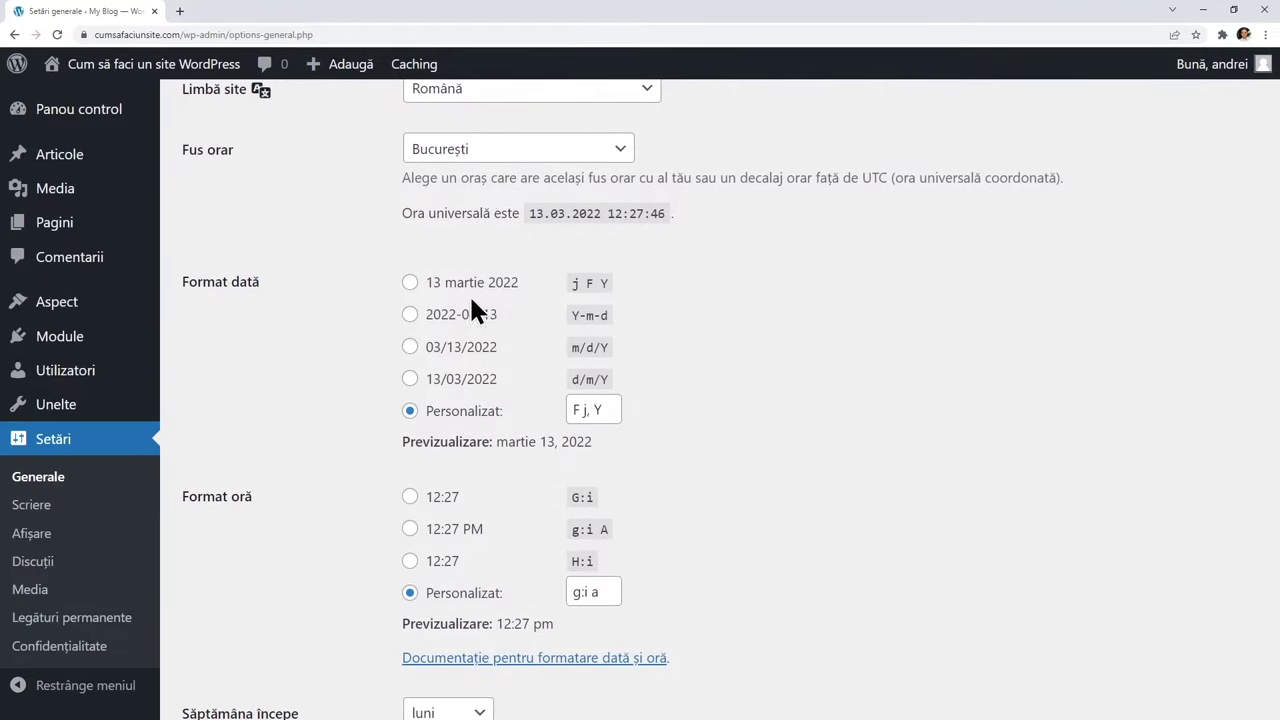
left_click(486, 290)
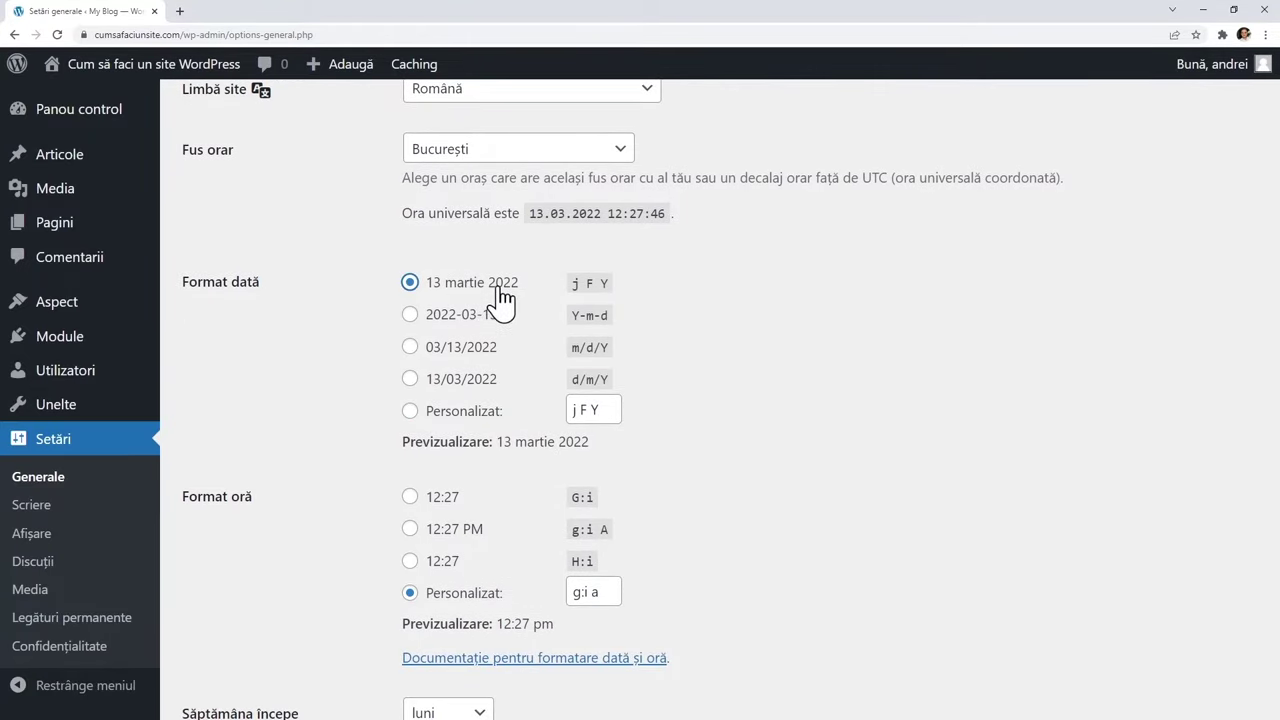
scroll(500, 292, "down", 2)
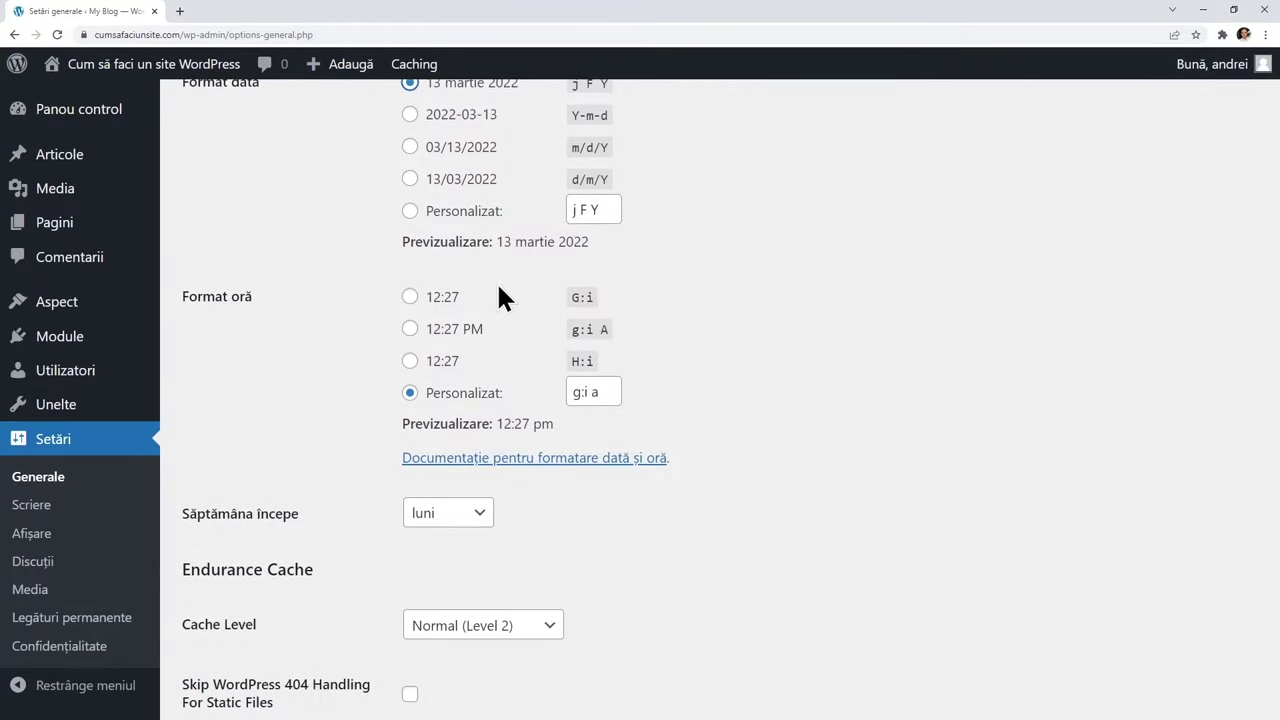
left_click(443, 302)
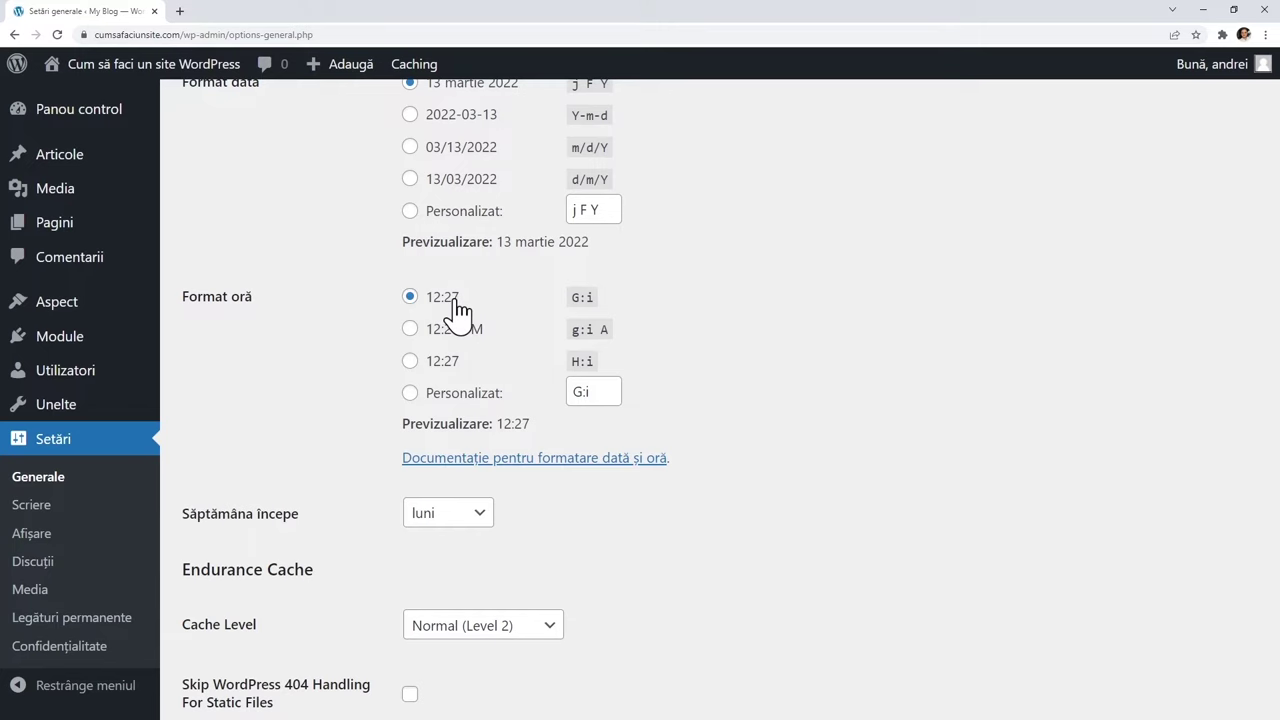
scroll(457, 310, "down", 3)
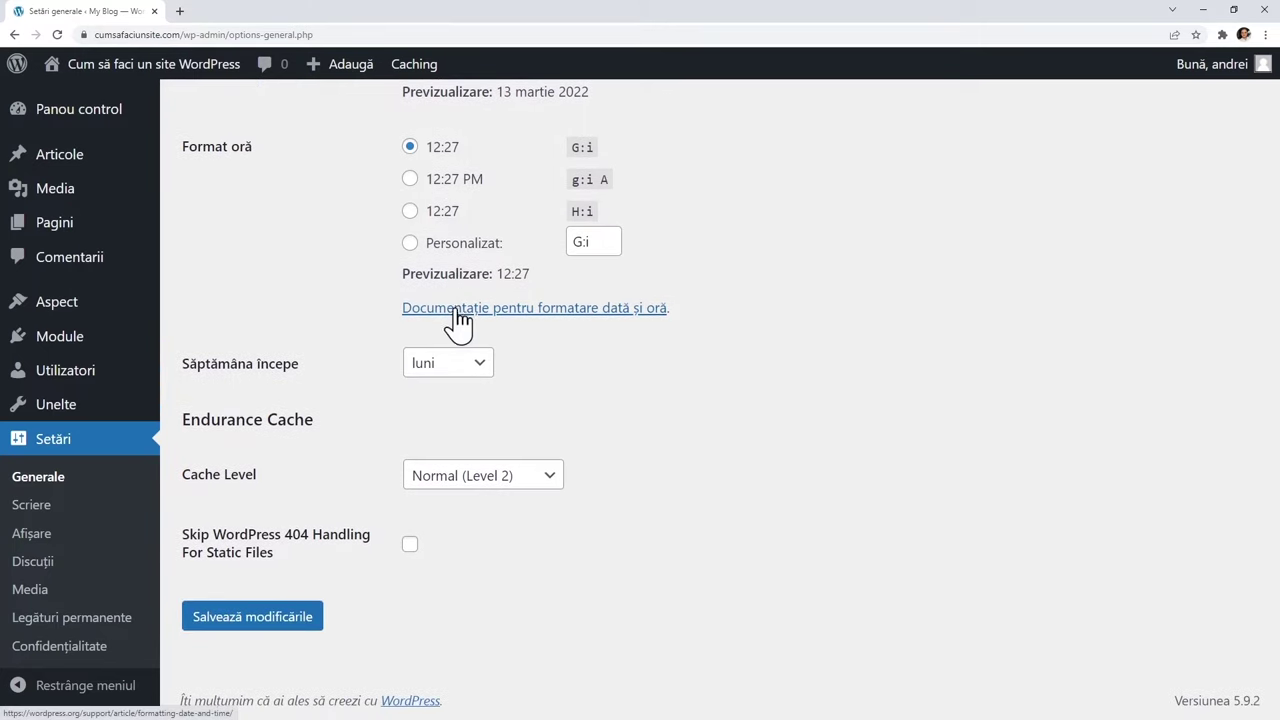
left_click(246, 621)
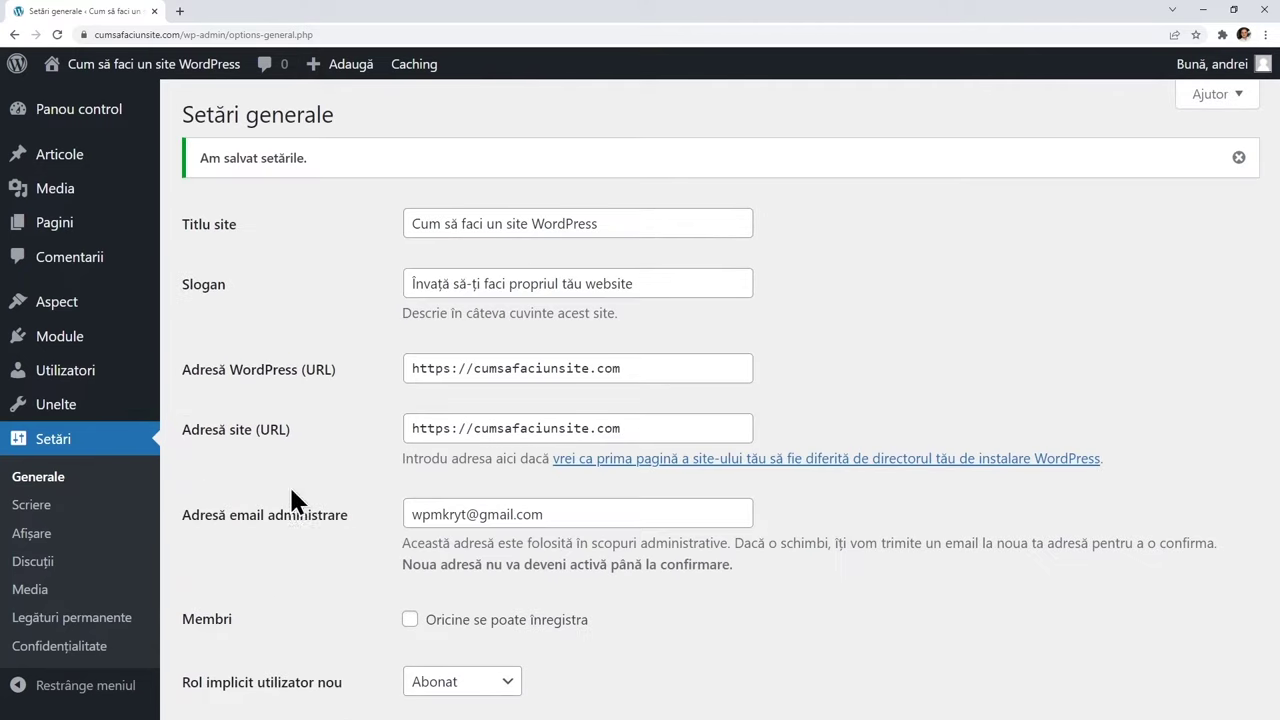
Preview the live front page, then go back to the dashboard showing version 5.9.2 and Twenty Twenty-Two.
left_click_drag(300, 157, 203, 158)
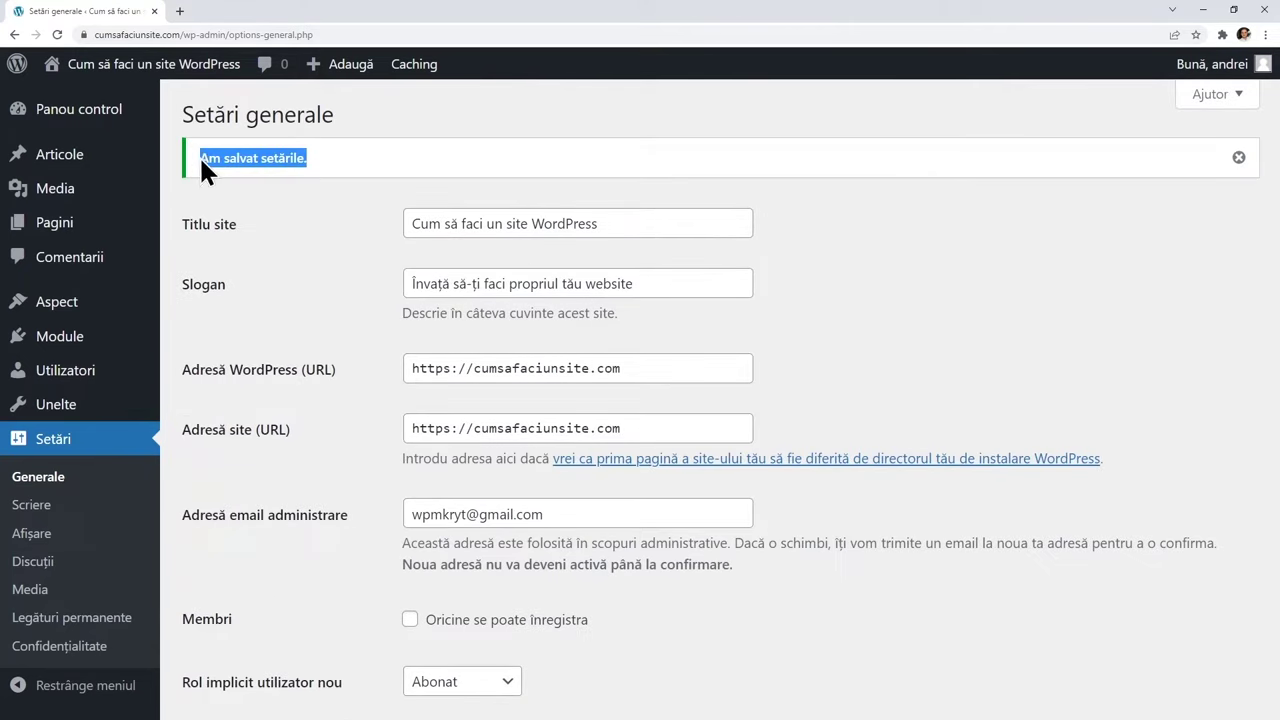
left_click(159, 66)
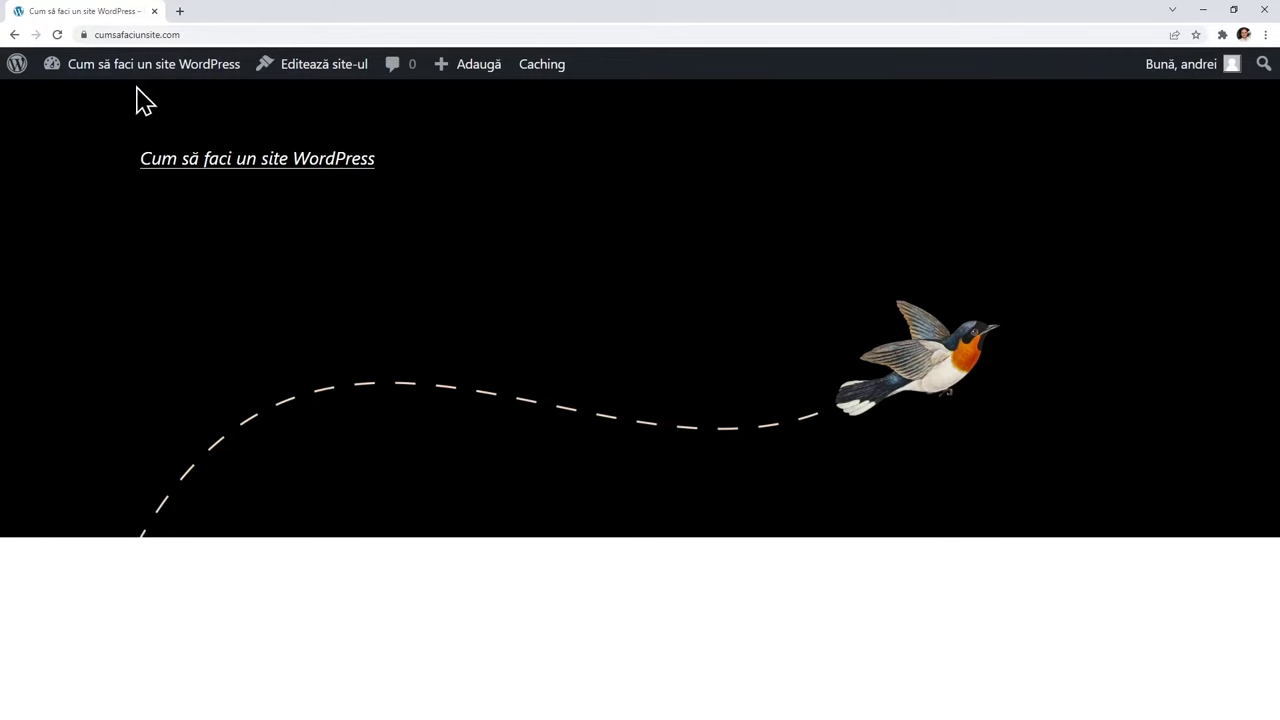
left_click(134, 72)
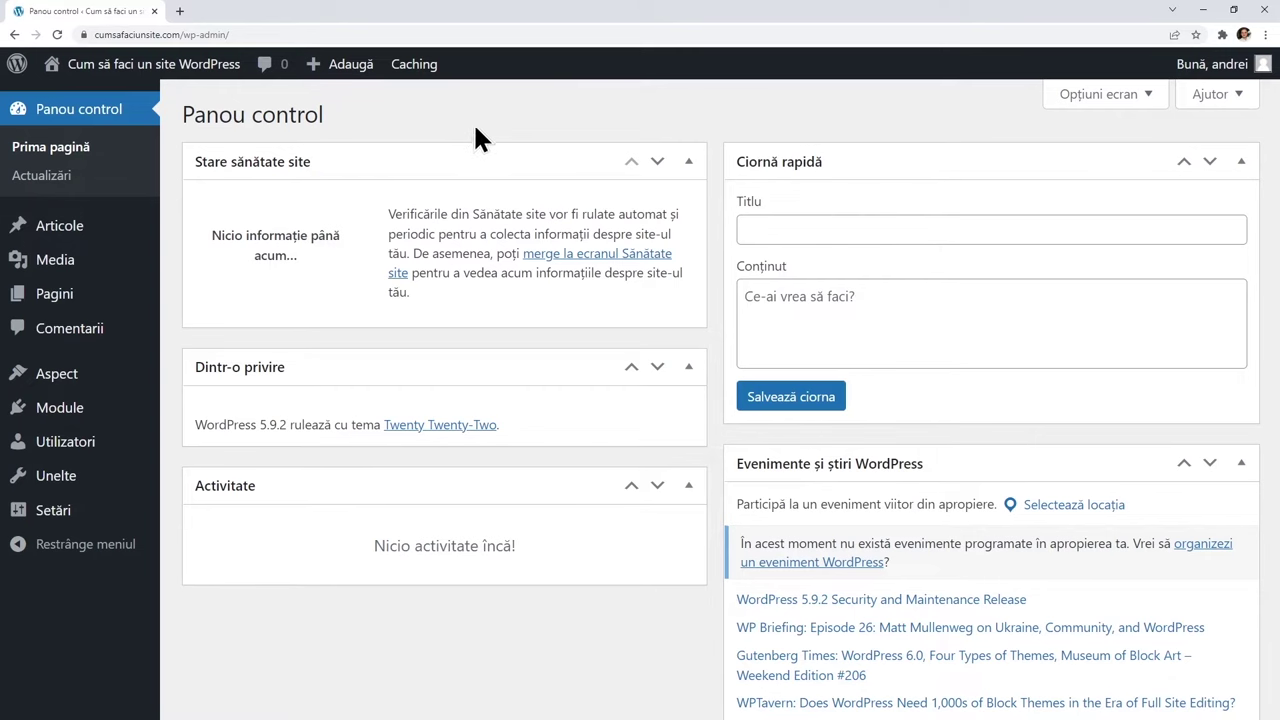
scroll(473, 125, "down", 2)
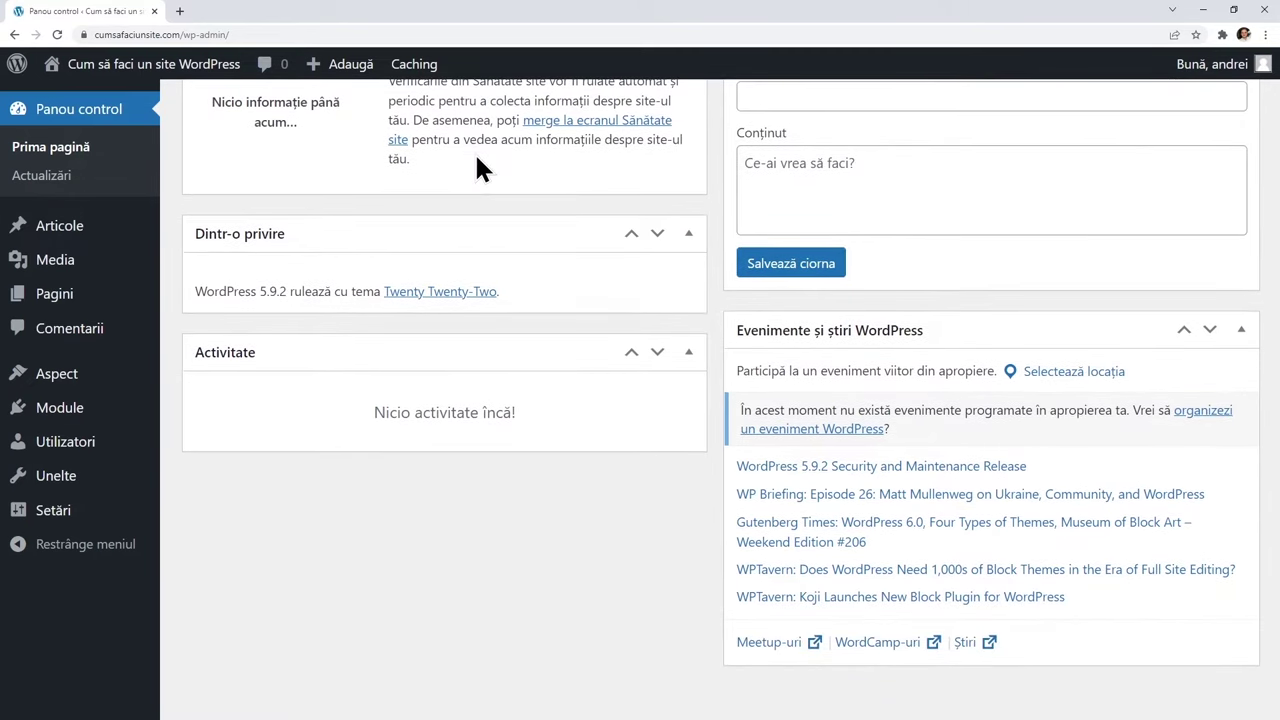
scroll(477, 166, "down", 1)
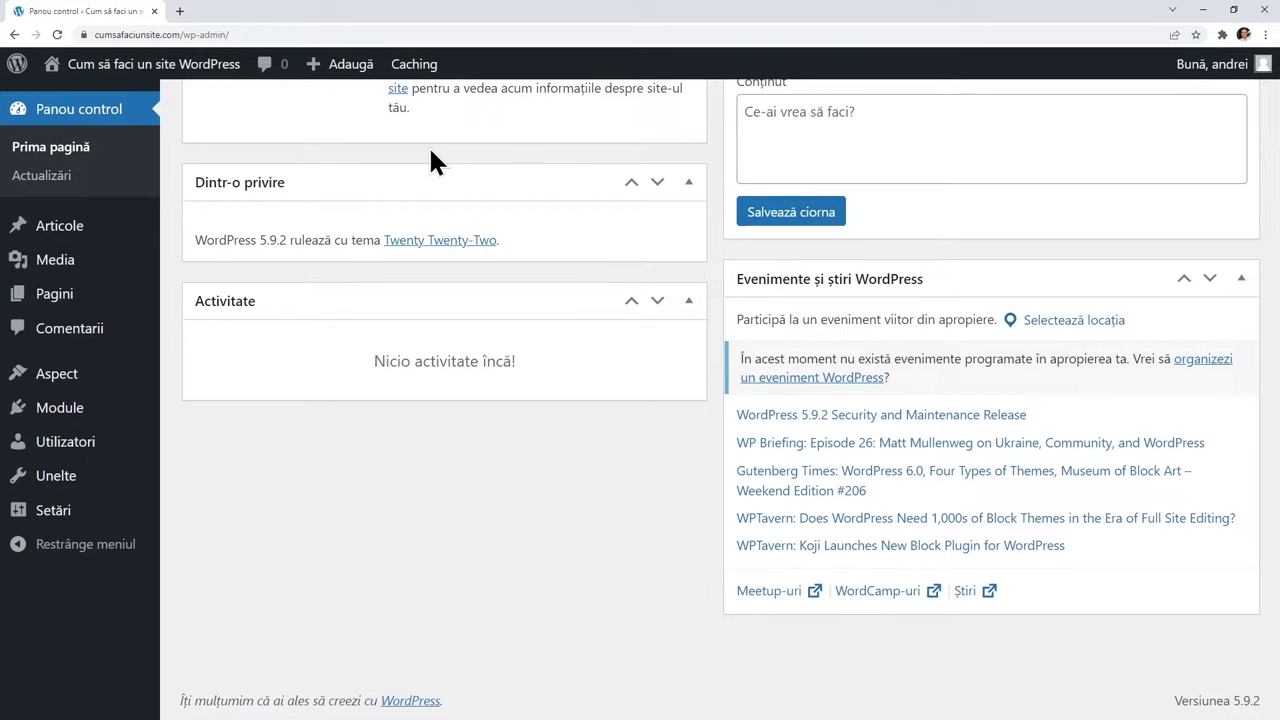
Search the plugin directory for 'updraftplus' and check its active installs count.
left_click(100, 420)
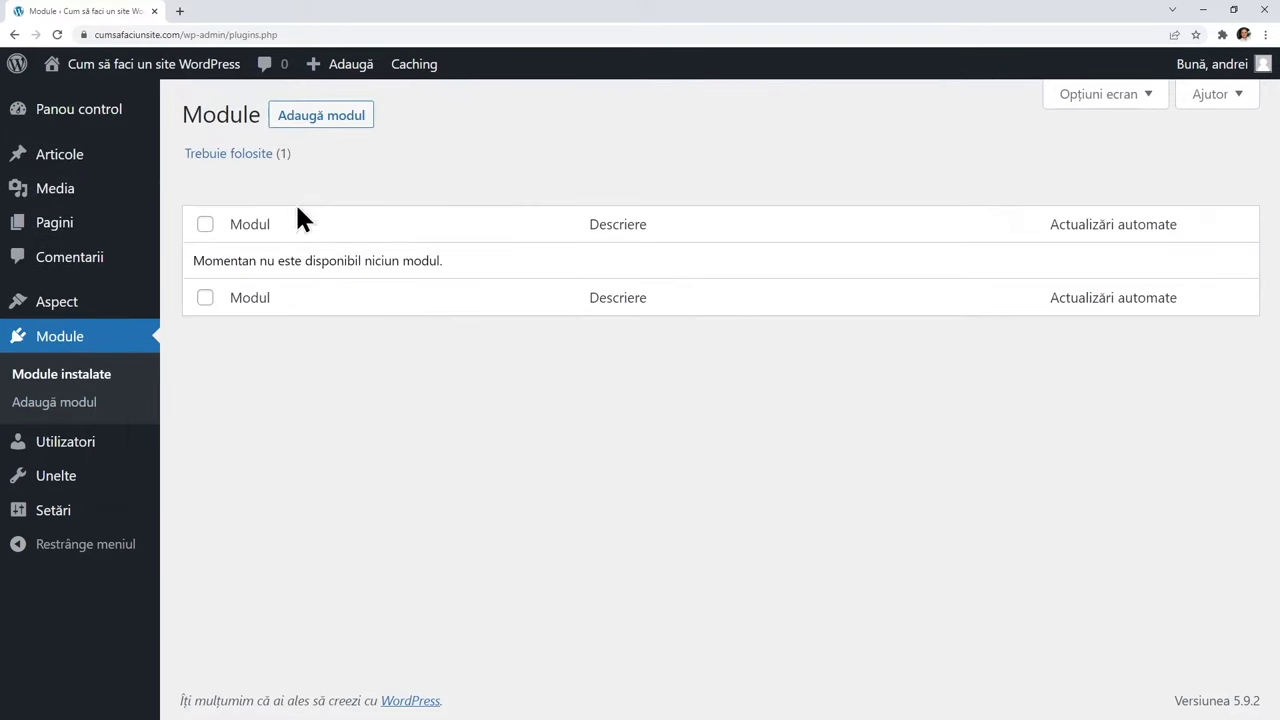
left_click(318, 120)
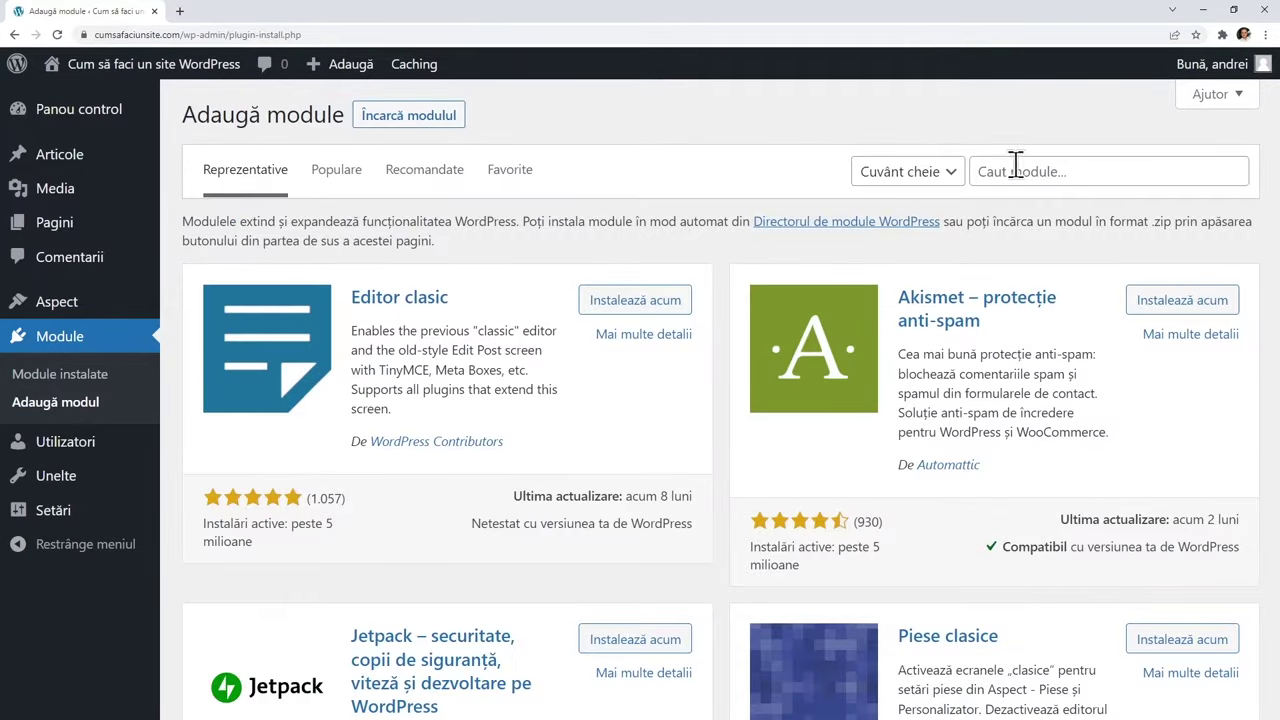
left_click(1105, 170)
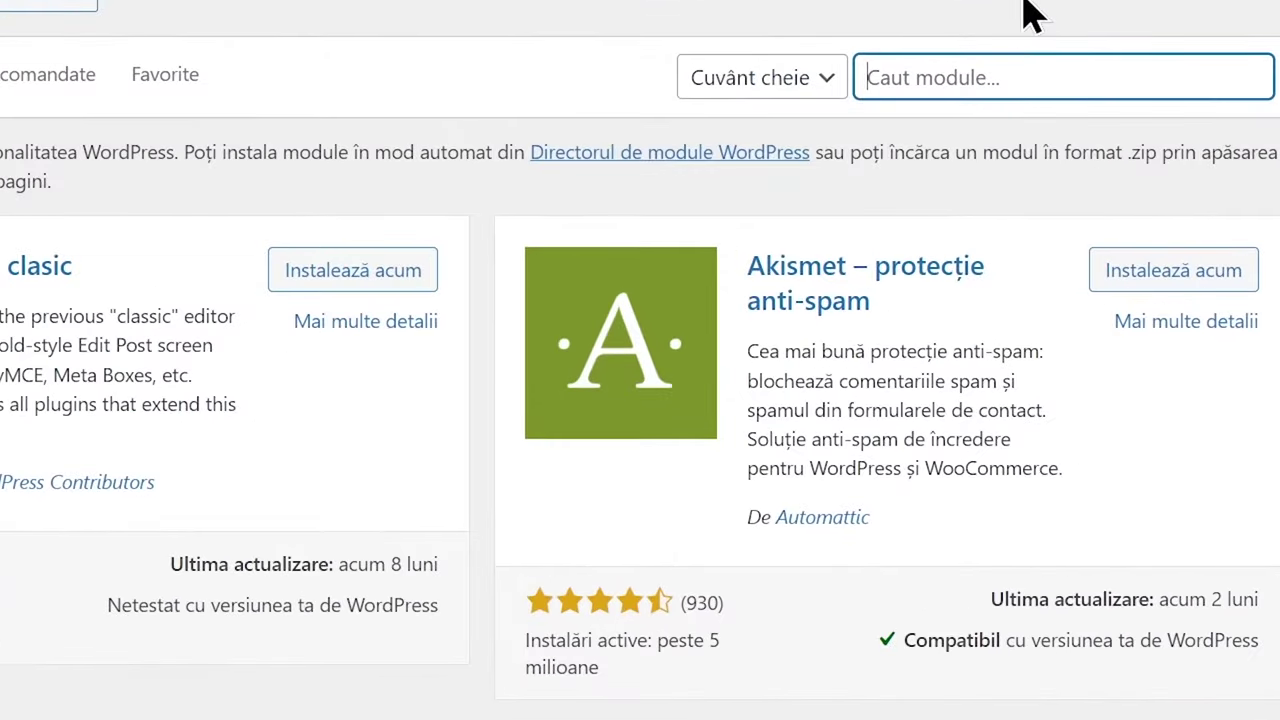
type("updraftplus")
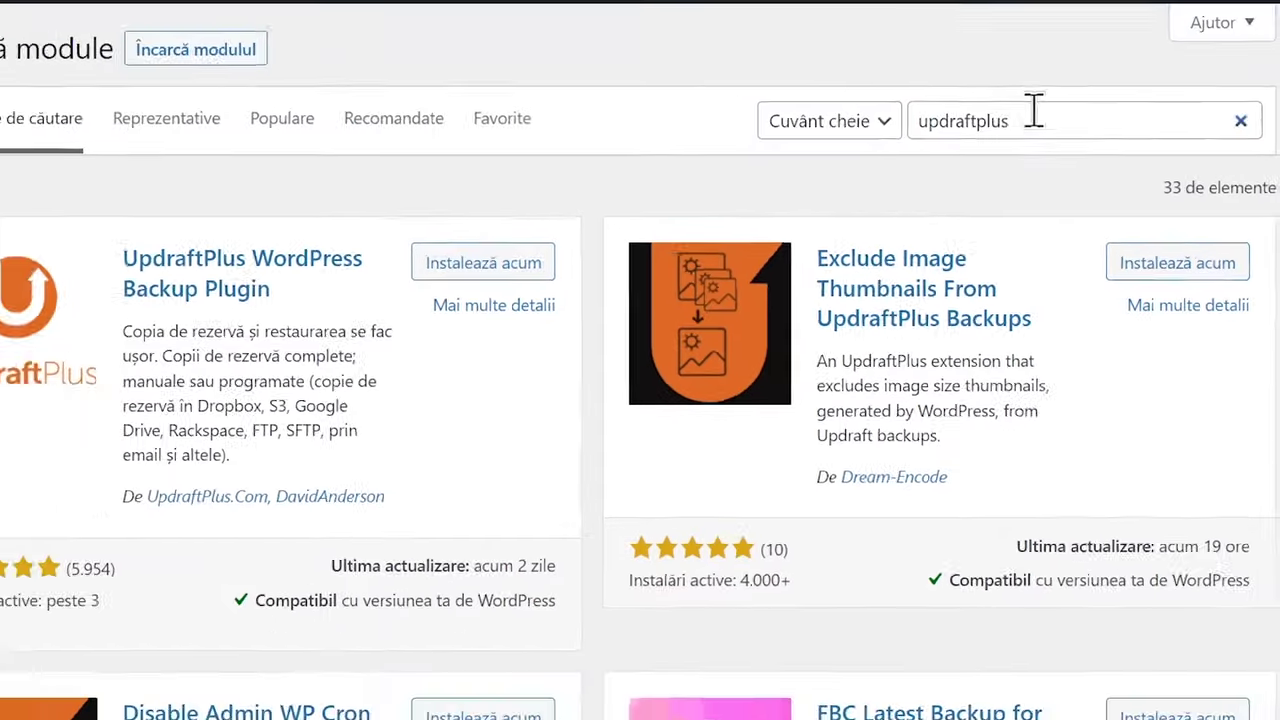
left_click_drag(1005, 75, 851, 78)
left_click(694, 231)
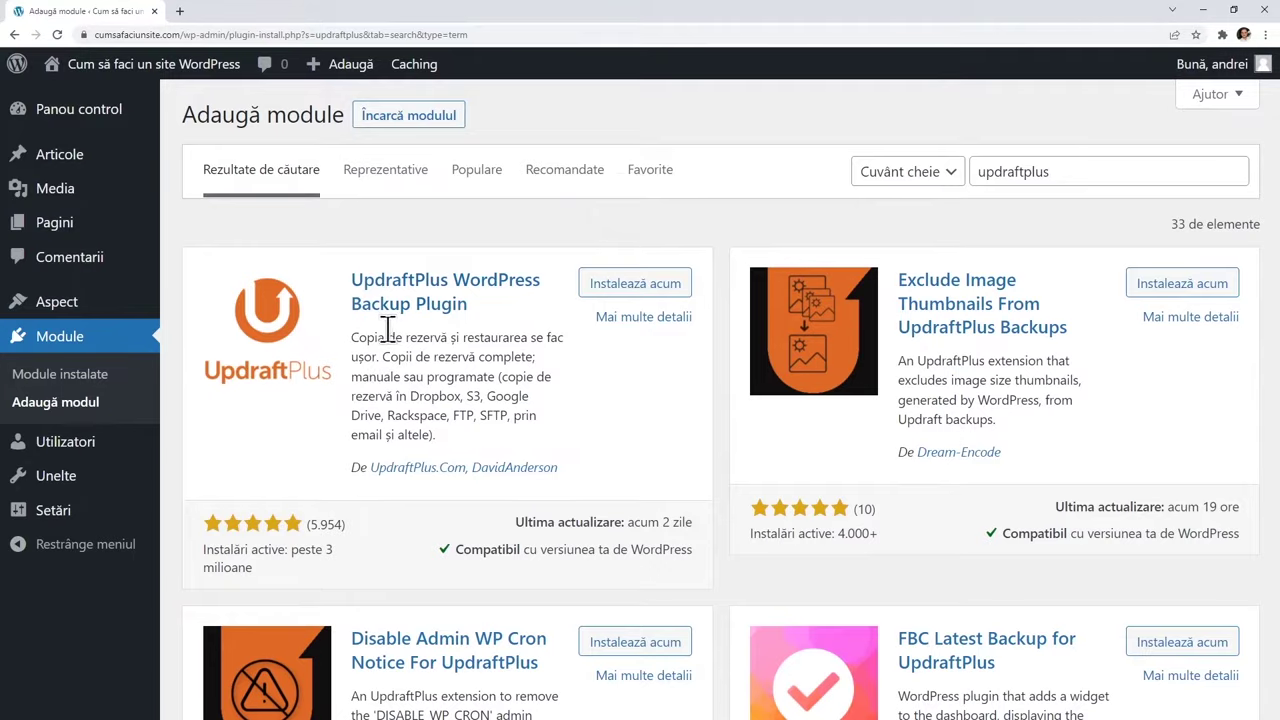
scroll(388, 329, "down", 2)
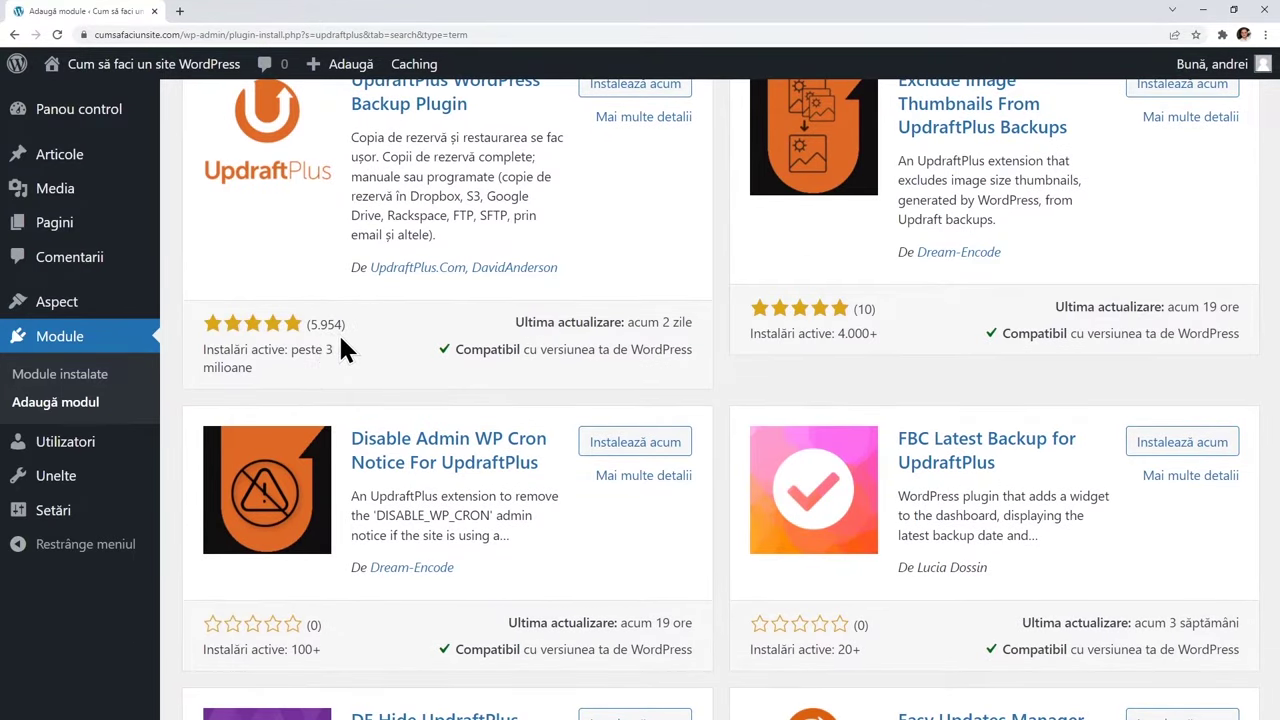
left_click_drag(252, 368, 202, 350)
left_click(285, 370)
scroll(285, 378, "up", 1)
Install and activate UpdraftPlus, closing its welcome popup.
left_click(636, 158)
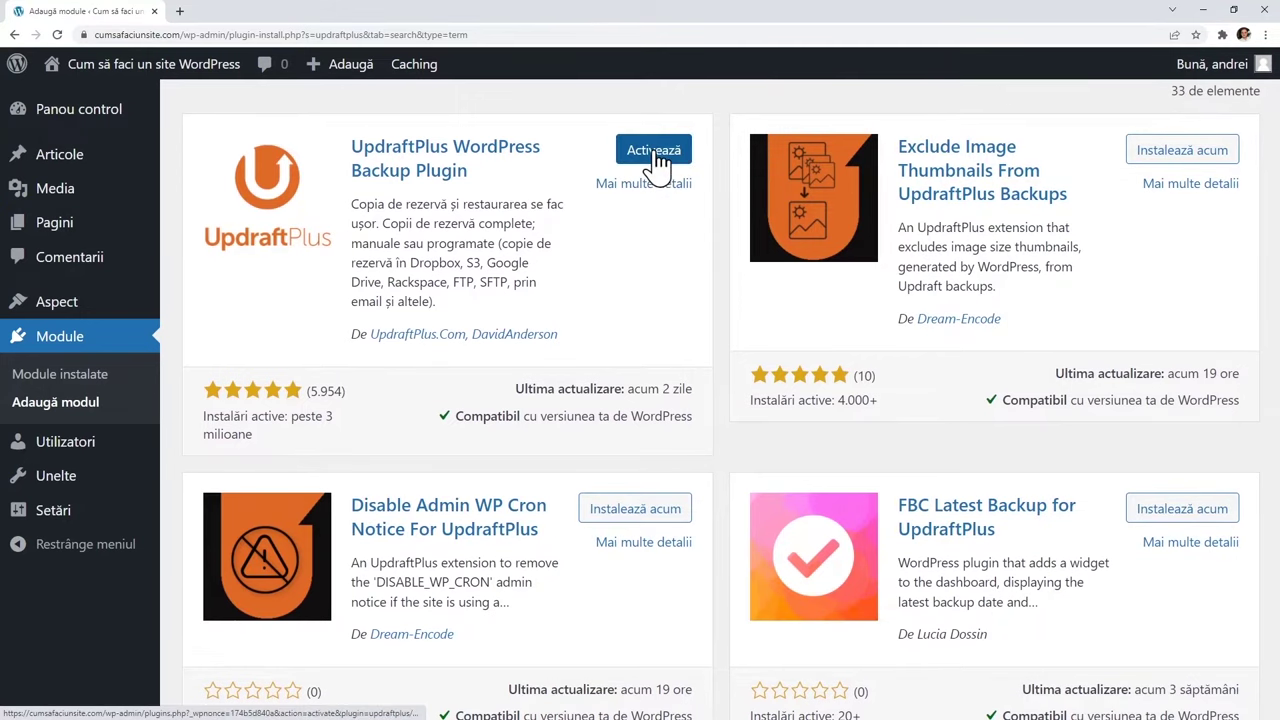
left_click(656, 152)
left_click(547, 141)
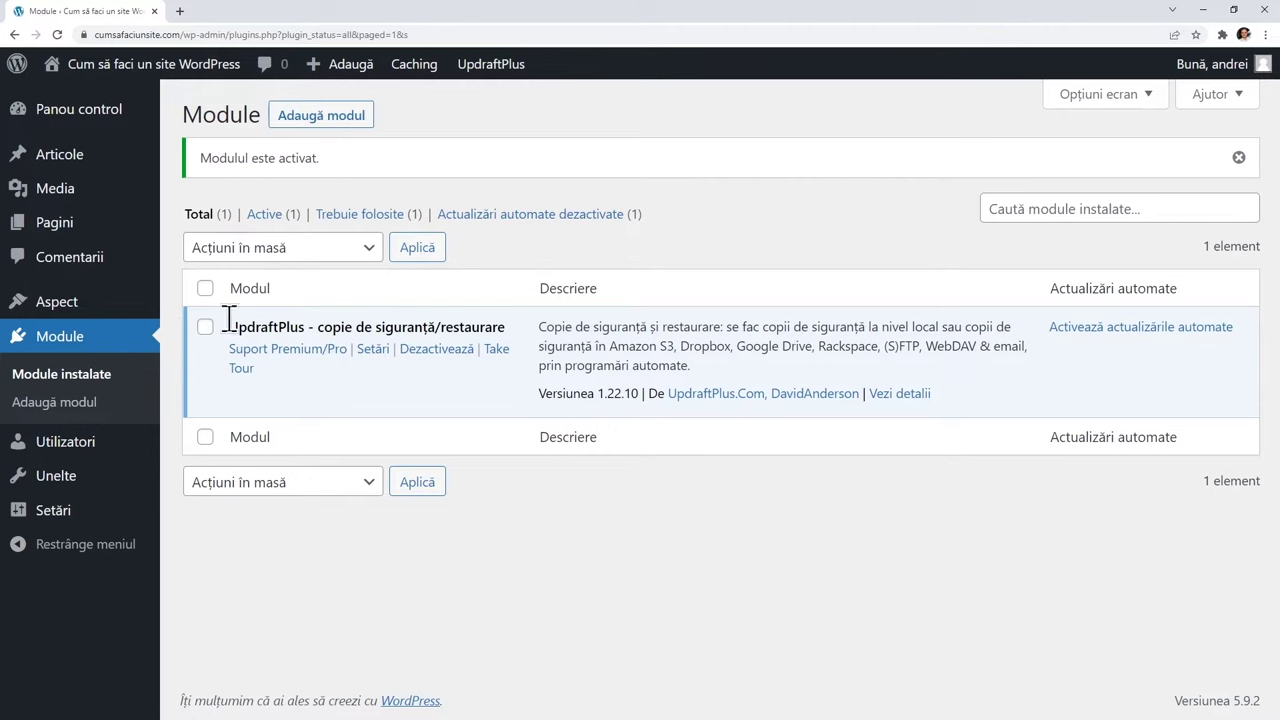
left_click_drag(229, 325, 508, 335)
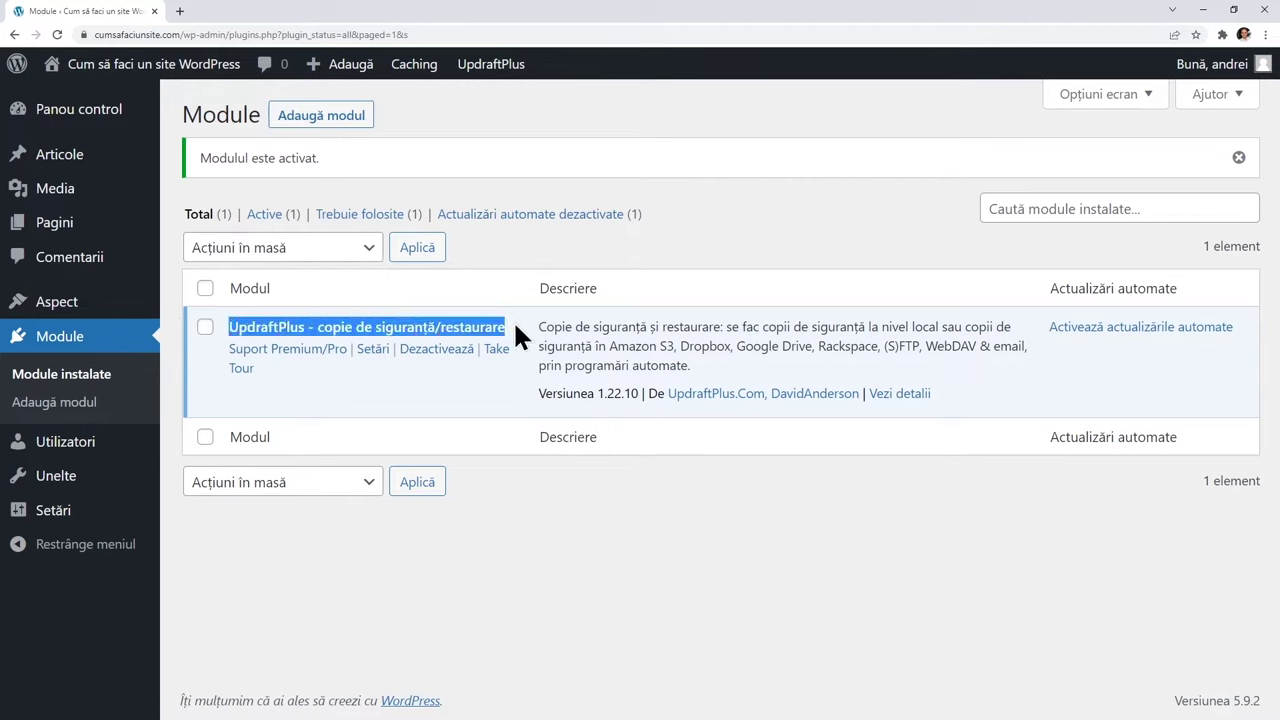
left_click(515, 323)
mouse_move(137, 503)
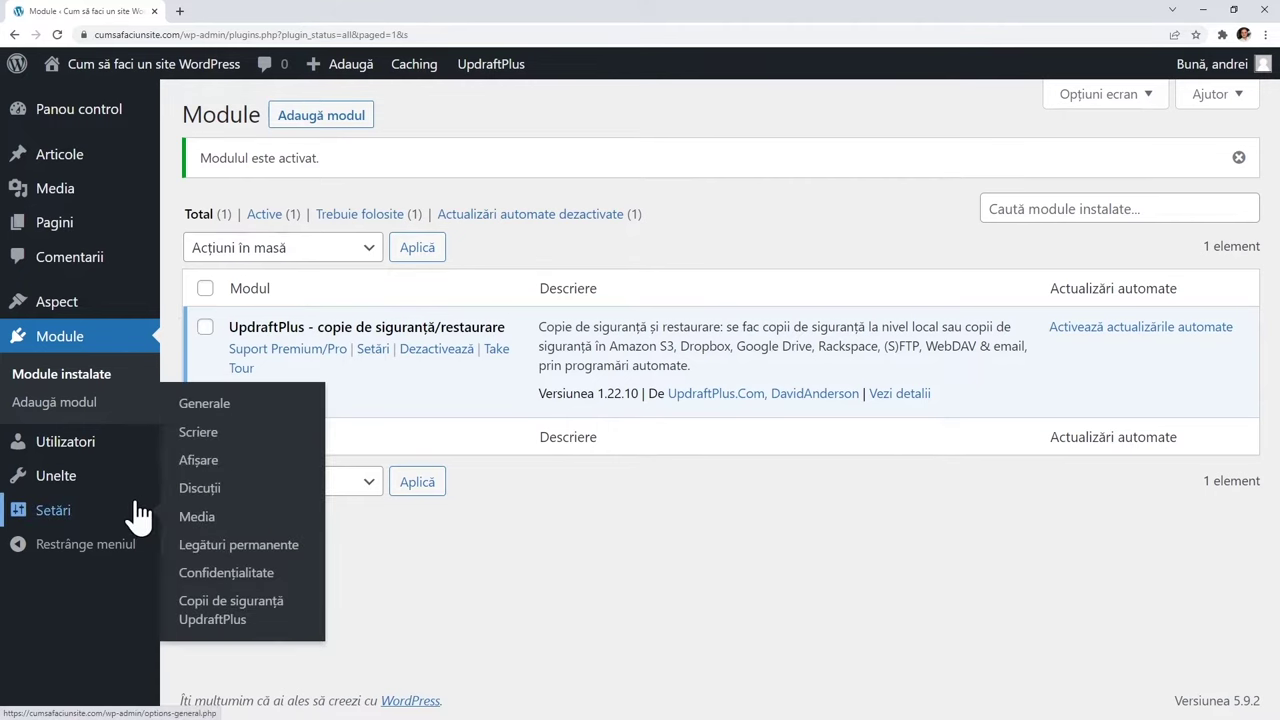
Start an UpdraftPlus backup of database and files, kept for manual deletion only.
left_click(268, 622)
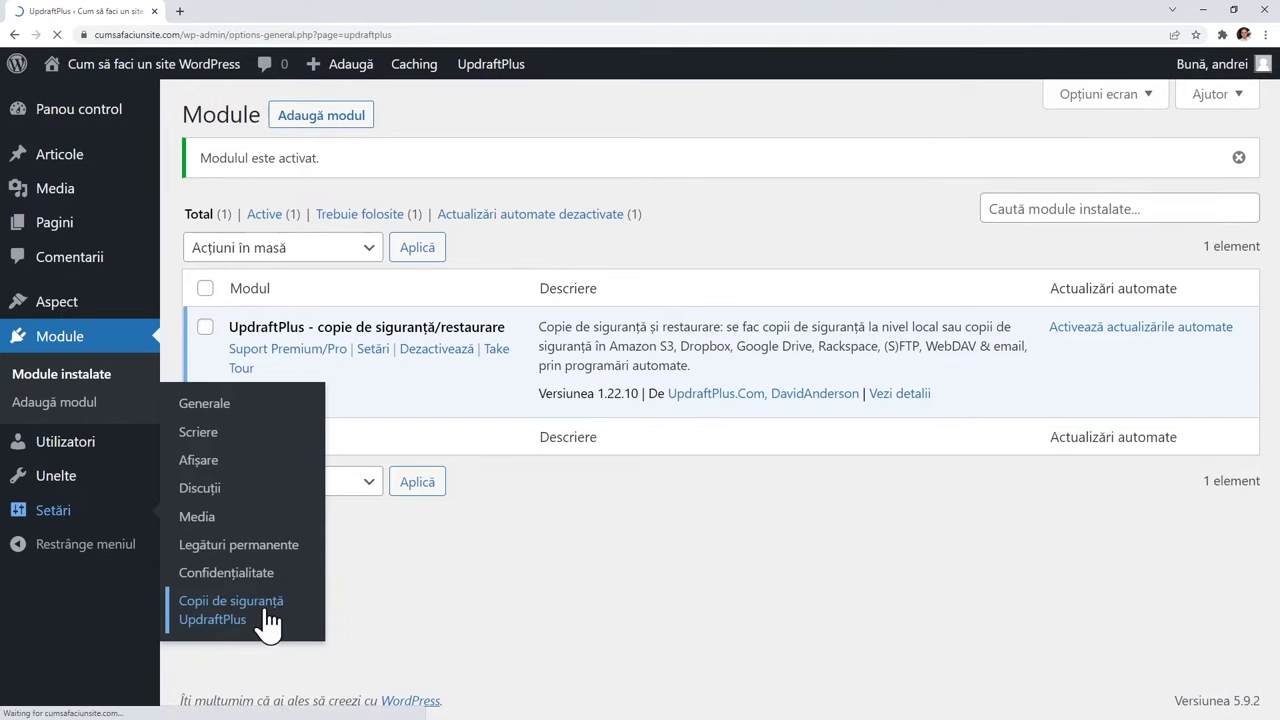
scroll(700, 530, "down", 1)
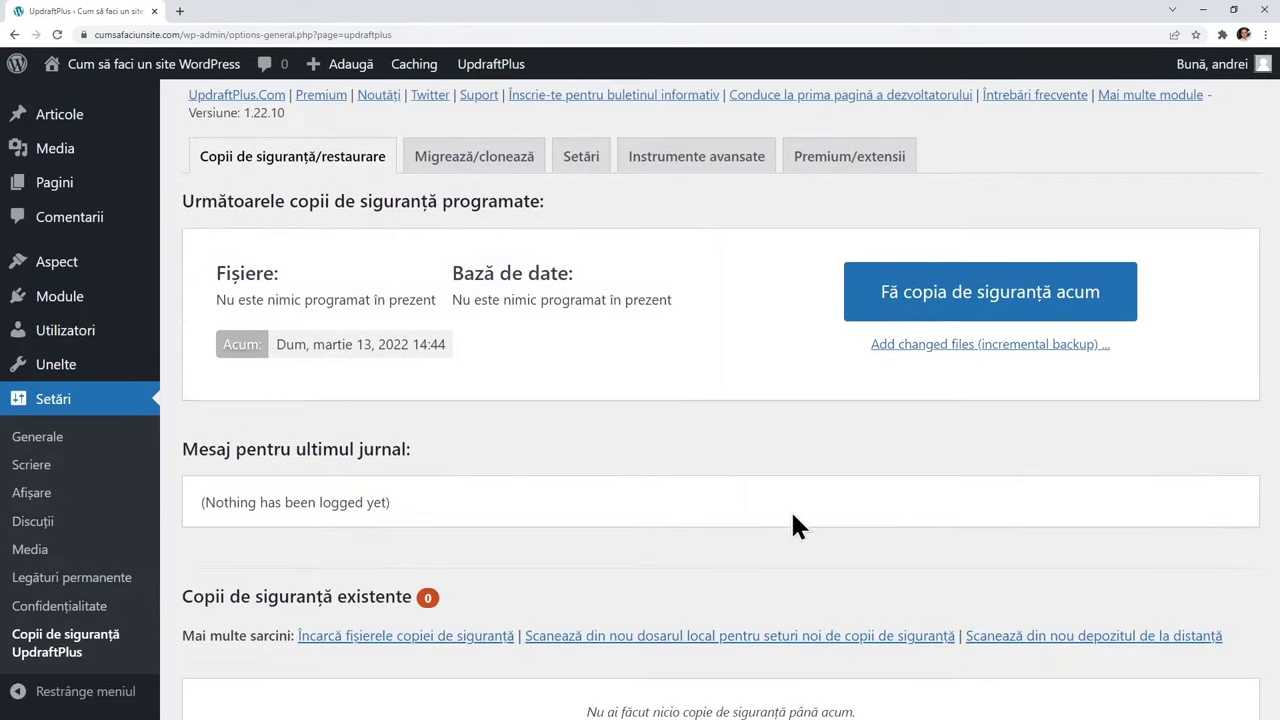
scroll(840, 470, "down", 1)
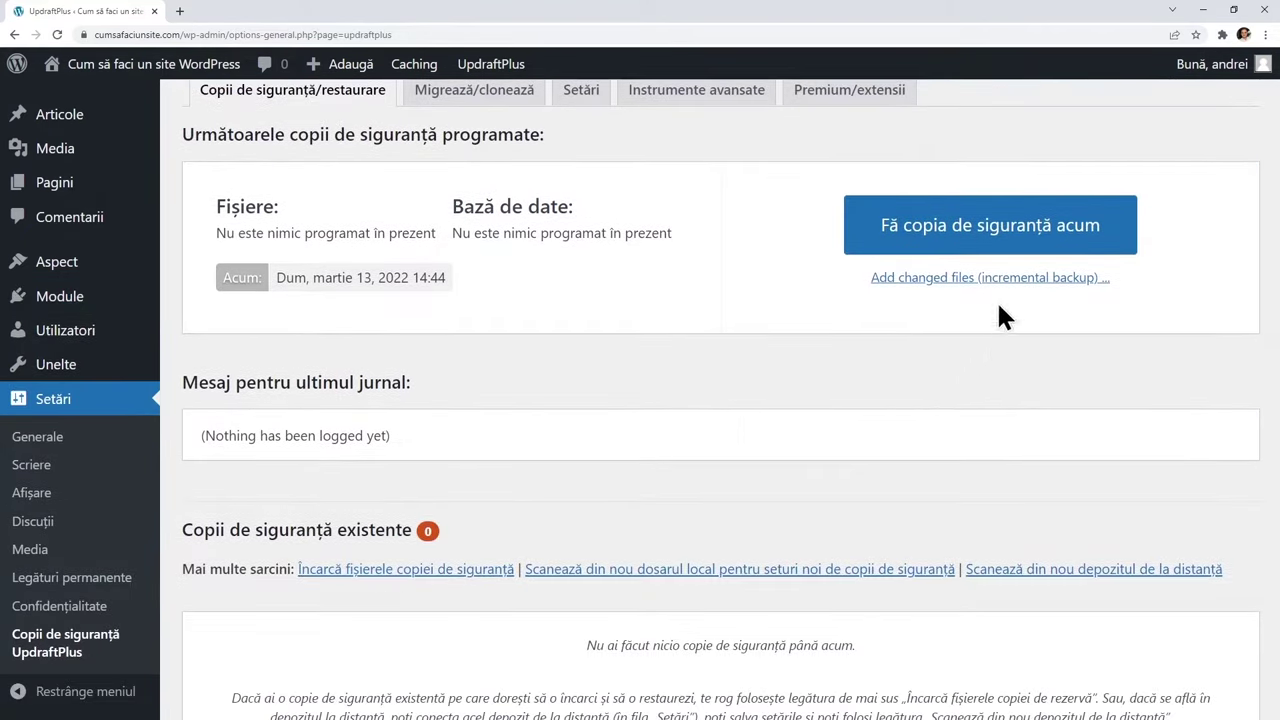
left_click(990, 240)
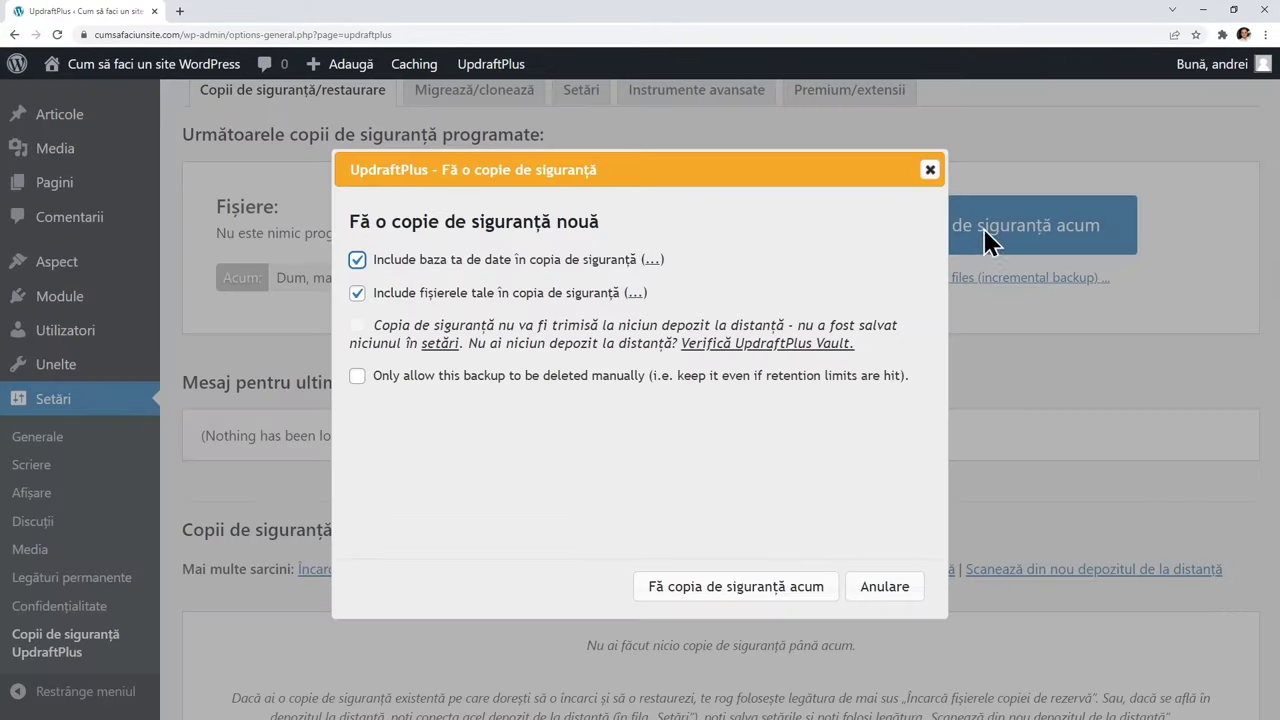
left_click(516, 392)
left_click(622, 420)
left_click(720, 583)
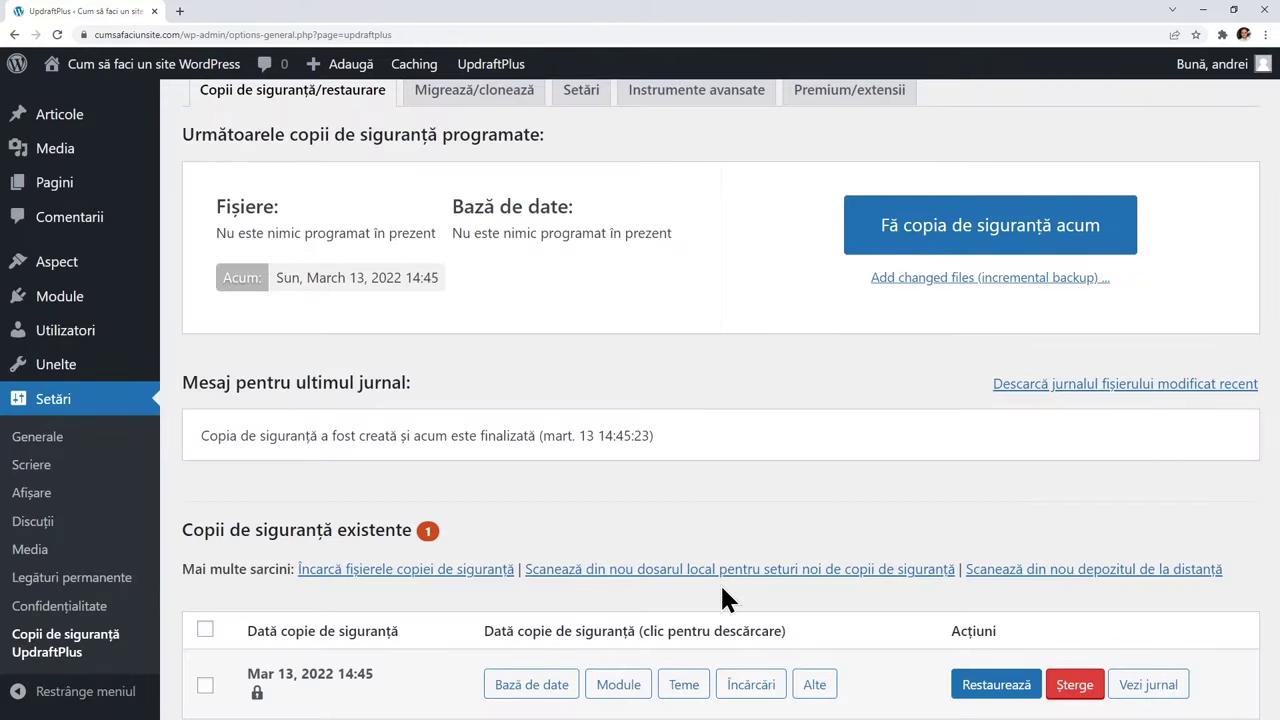
scroll(720, 590, "down", 1)
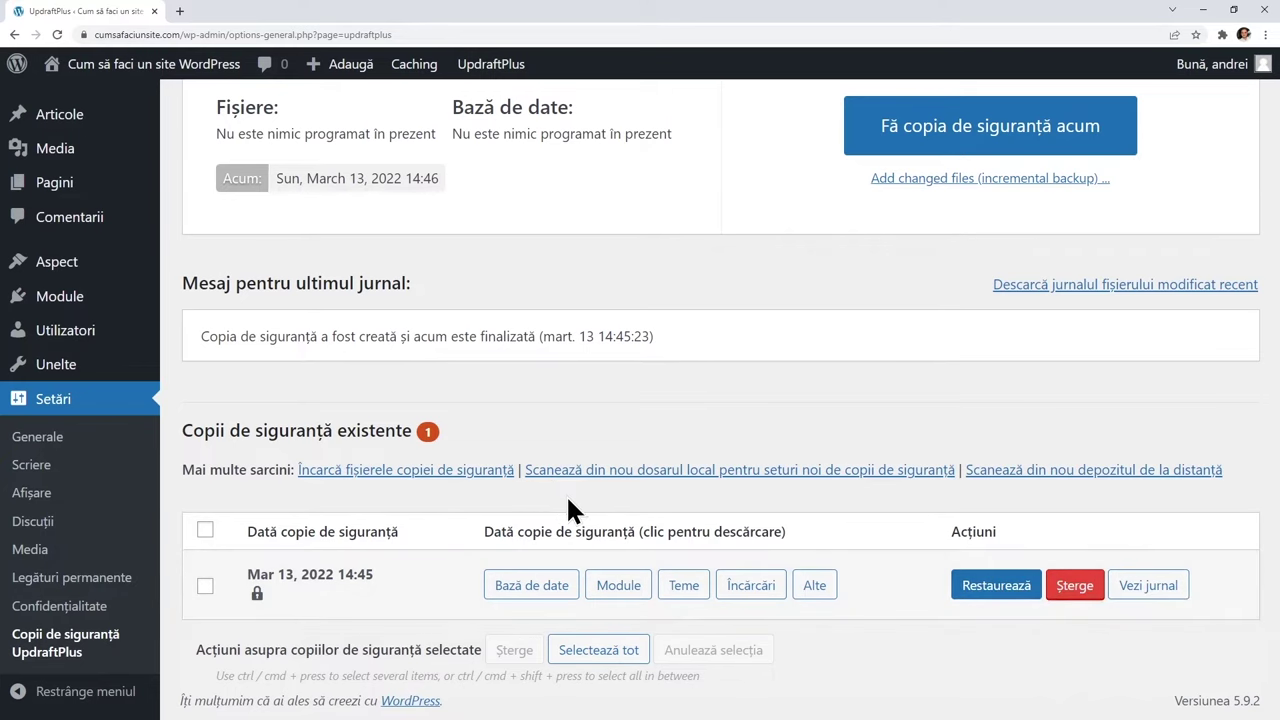
scroll(370, 496, "up", 3)
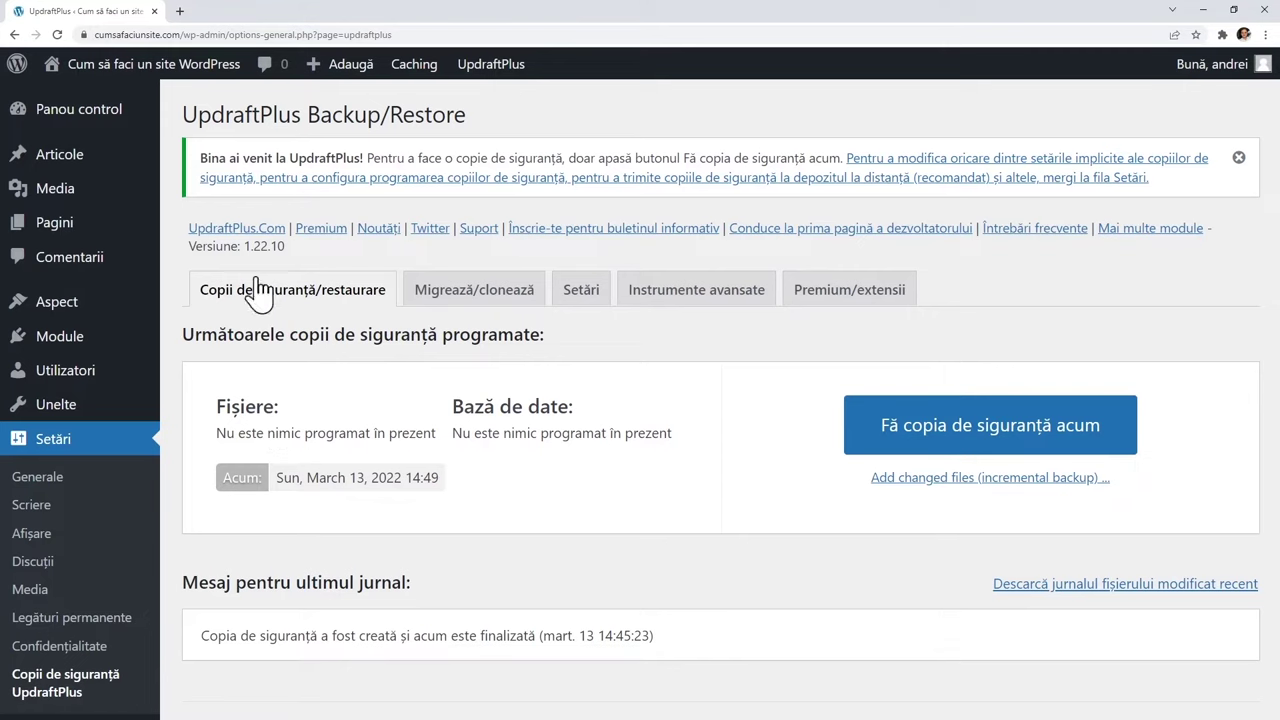
Browse the site's live front page, then go back to the admin dashboard via the site name.
left_click(157, 66)
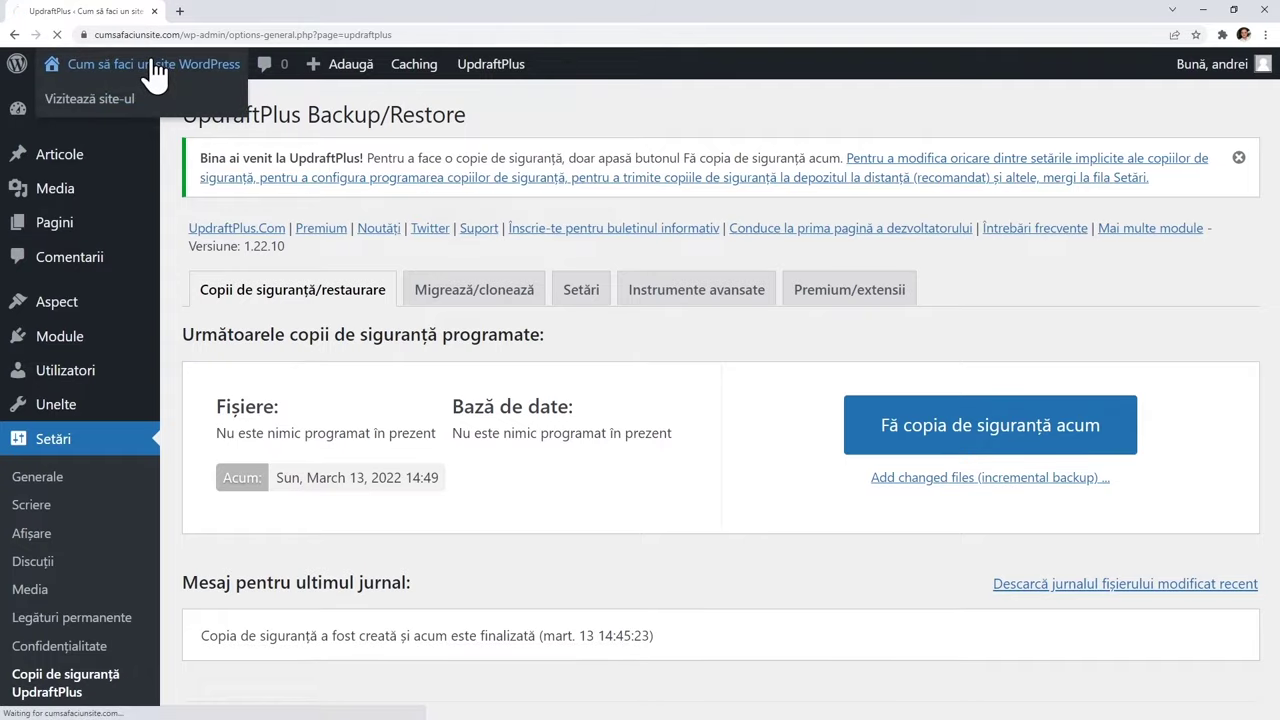
scroll(826, 409, "down", 2)
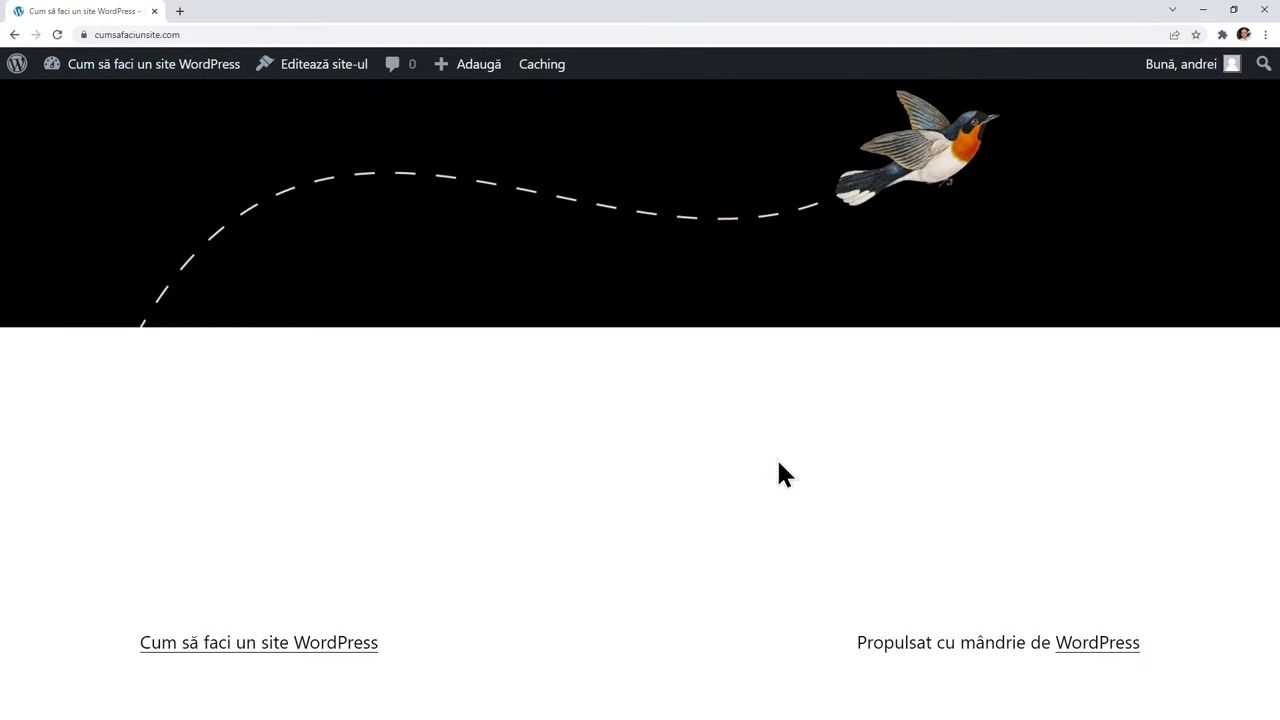
scroll(726, 352, "up", 2)
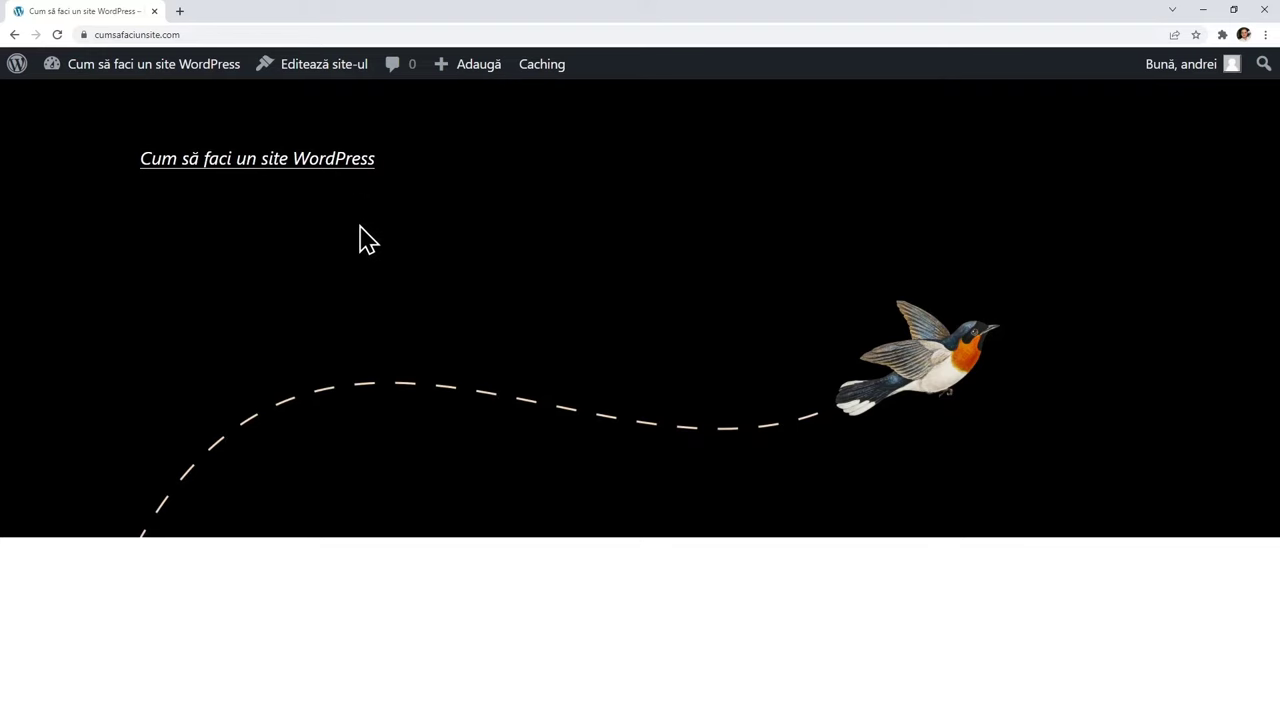
left_click(178, 68)
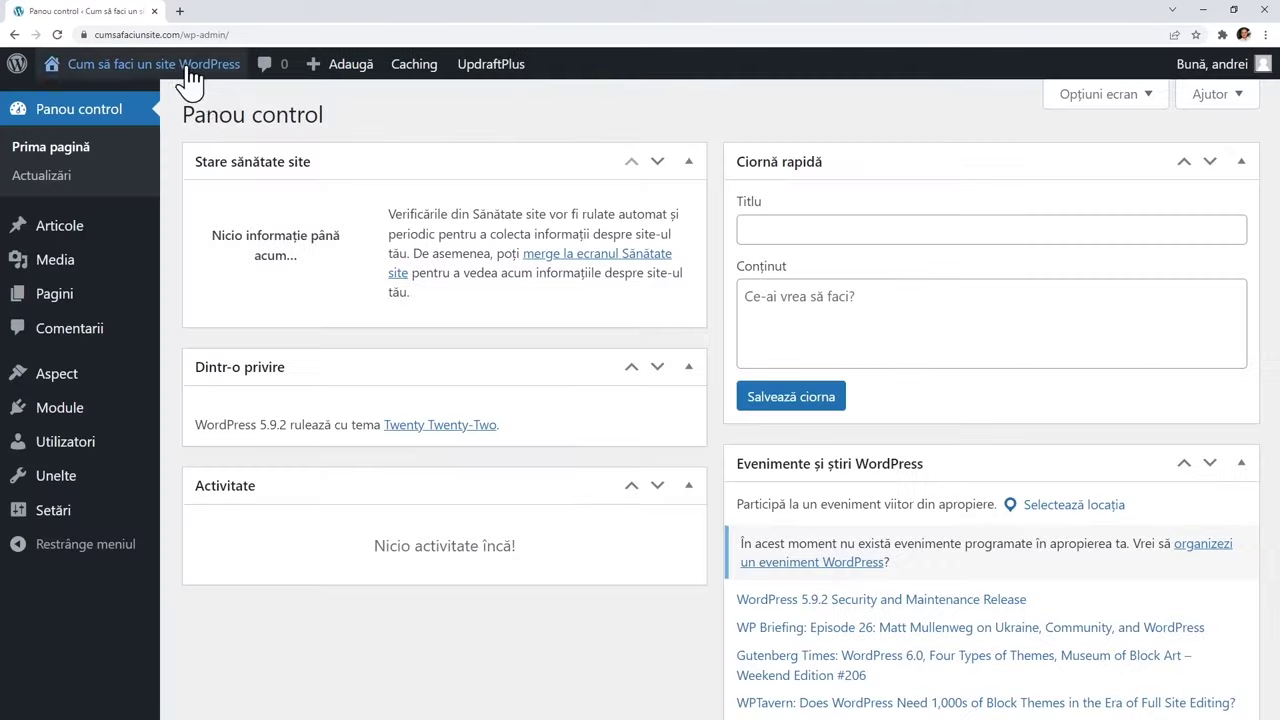
Search the Add Plugins page for 'starter templates'.
left_click(88, 420)
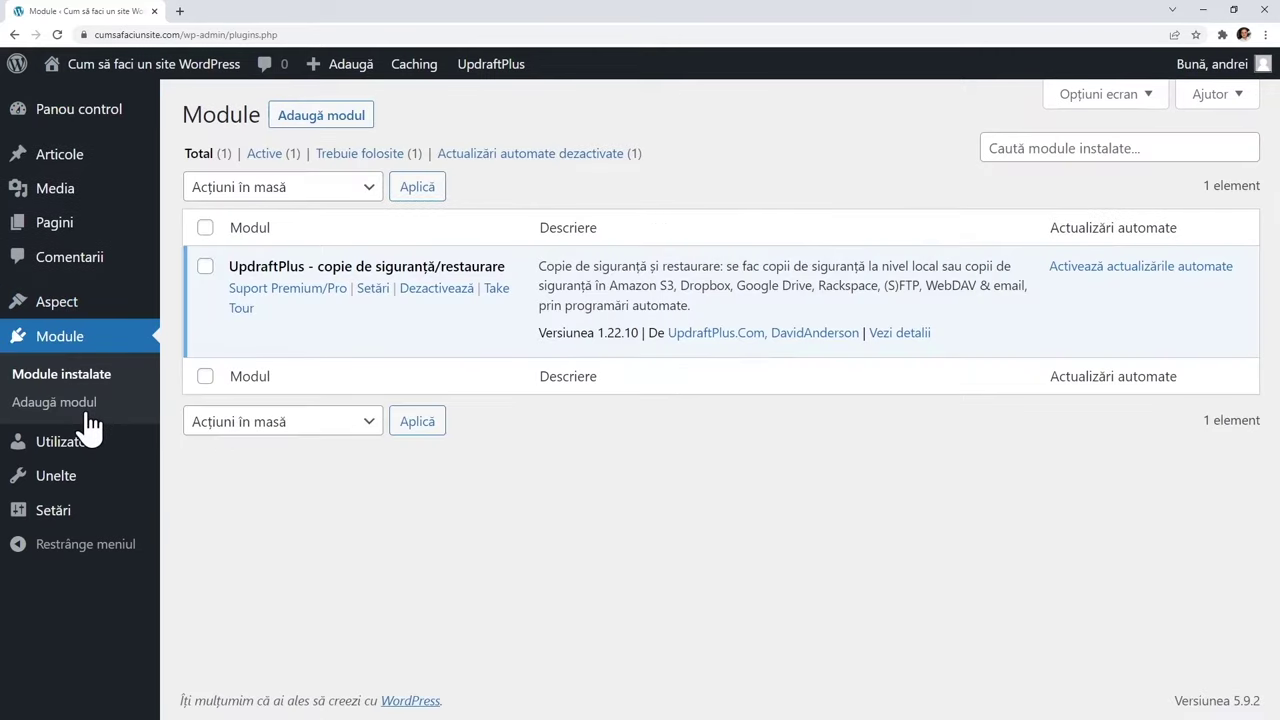
left_click(322, 118)
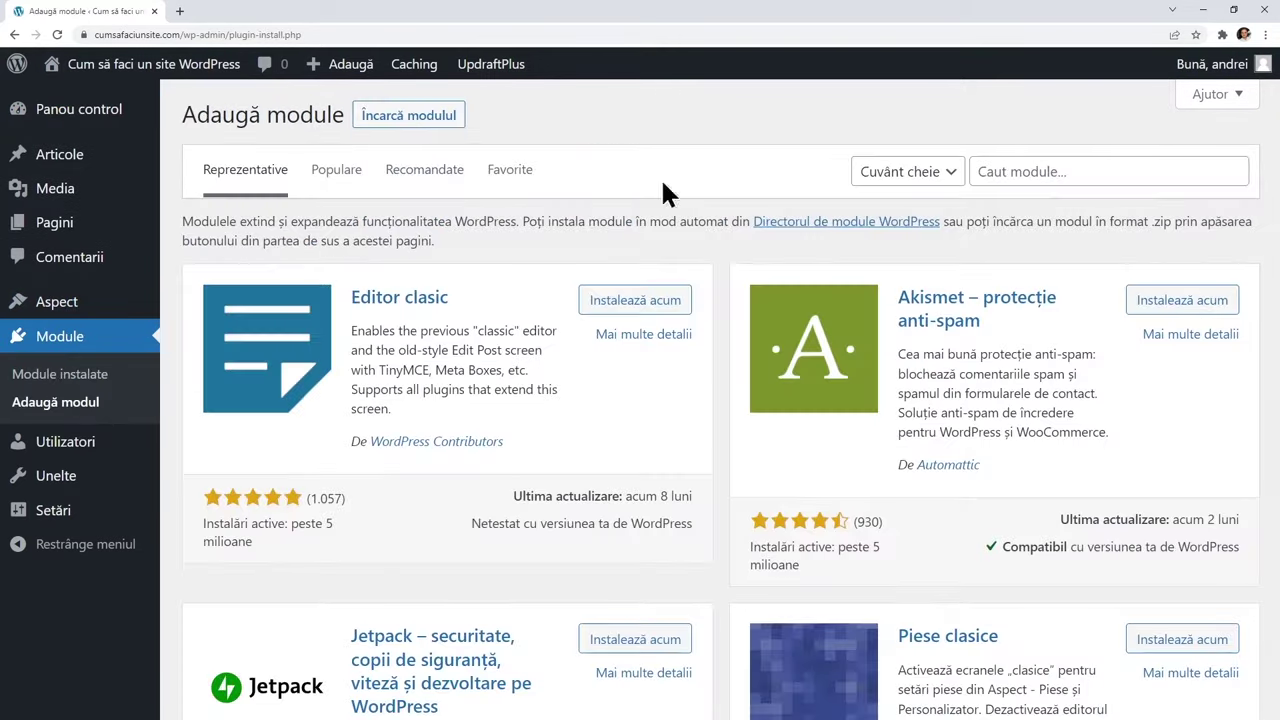
left_click(1020, 174)
type("starter templates")
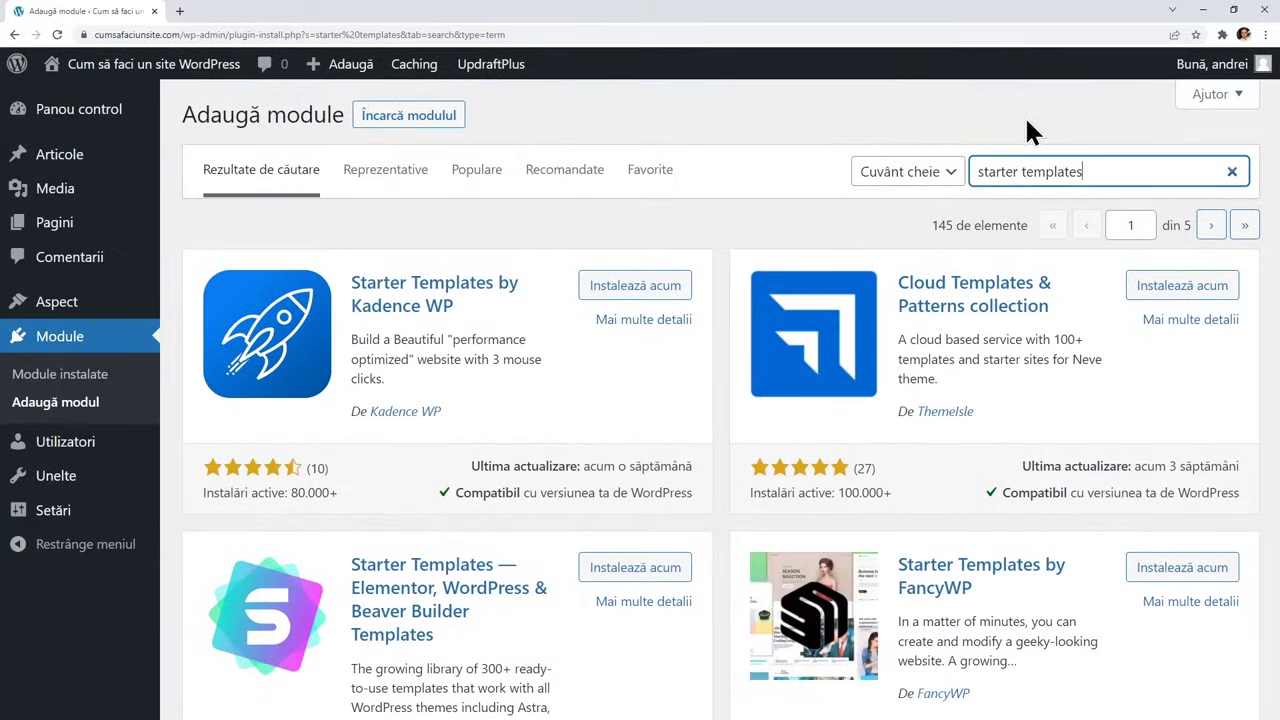
scroll(558, 575, "down", 2)
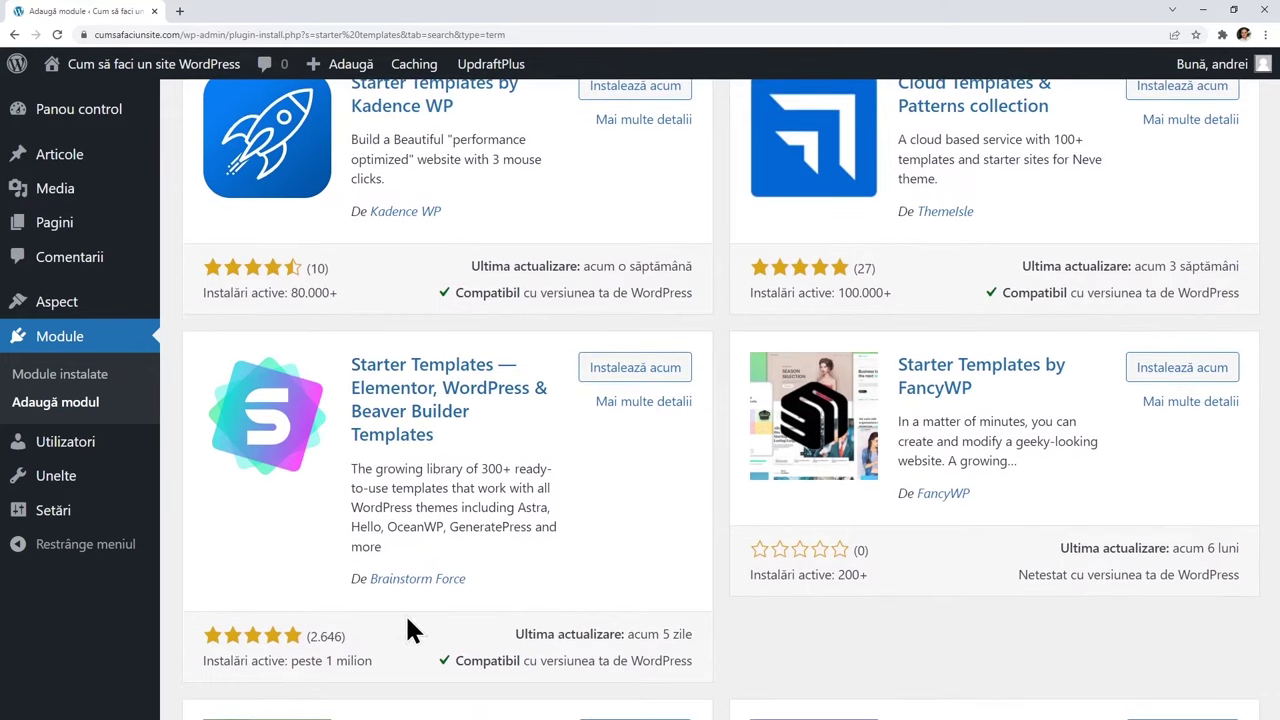
double_click(343, 660)
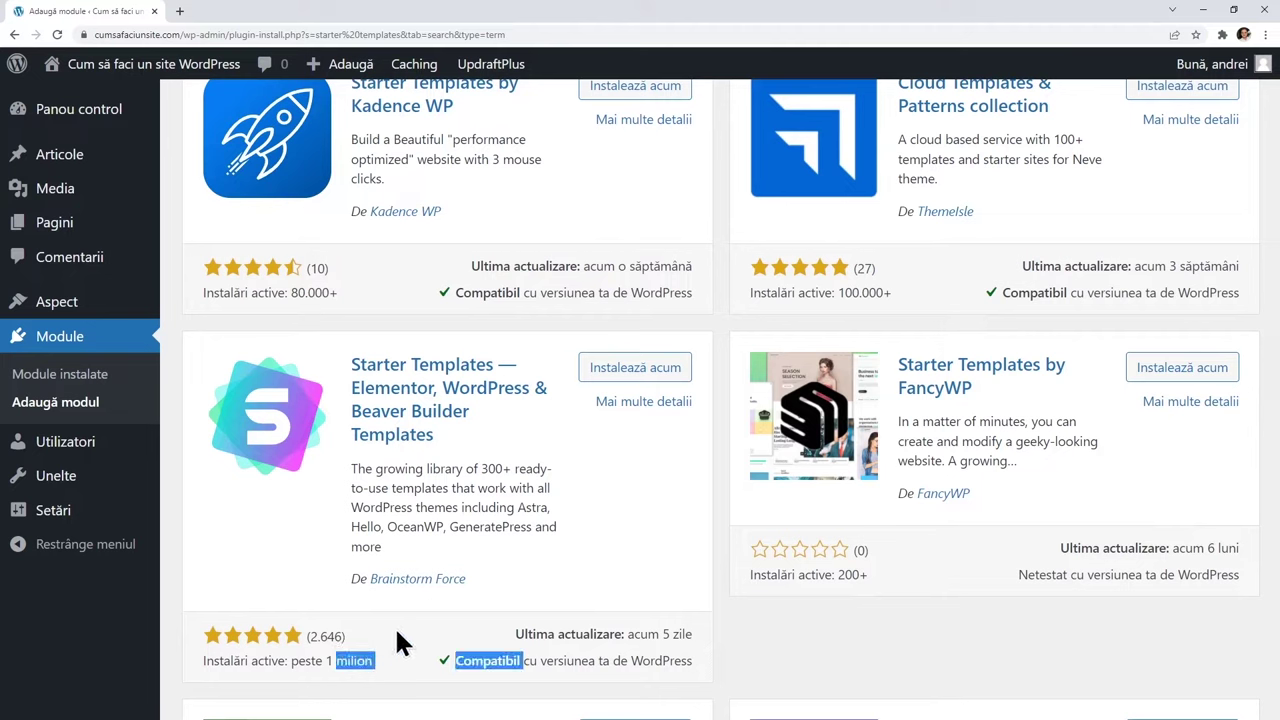
left_click(345, 636)
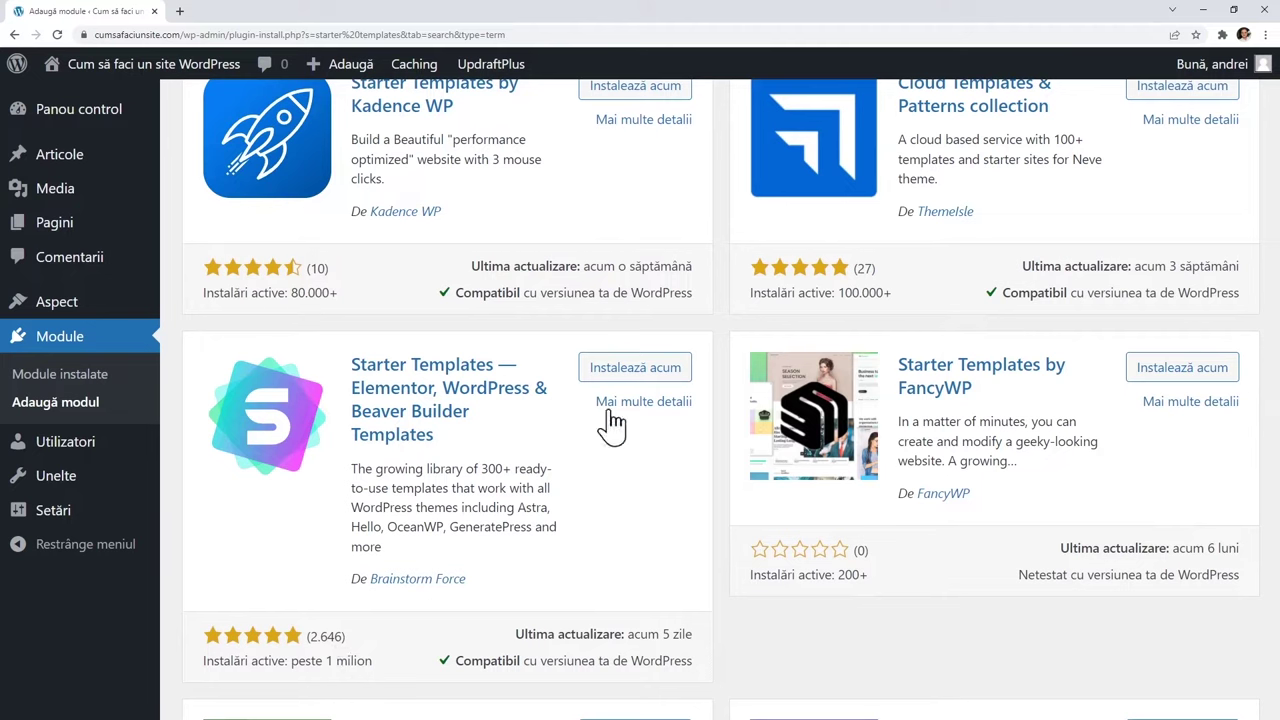
Install and activate the Starter Templates plugin by Brainstorm Force.
left_click(651, 371)
left_click(654, 381)
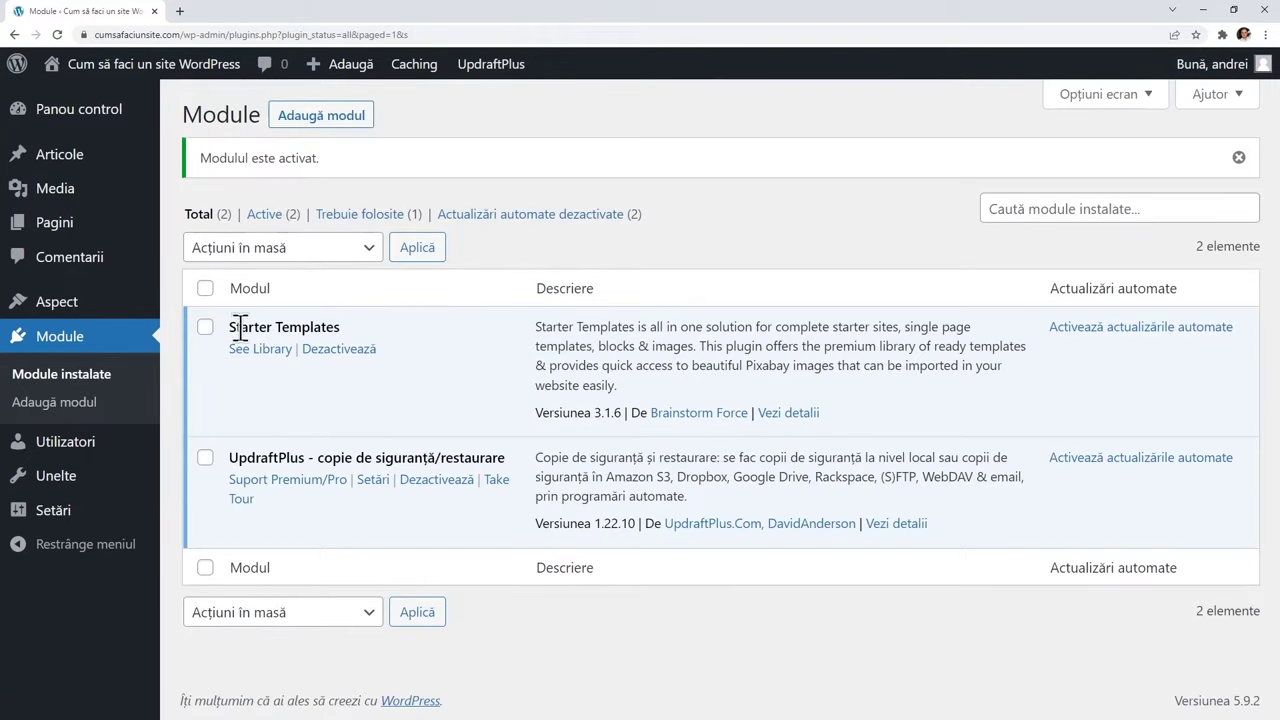
double_click(245, 327)
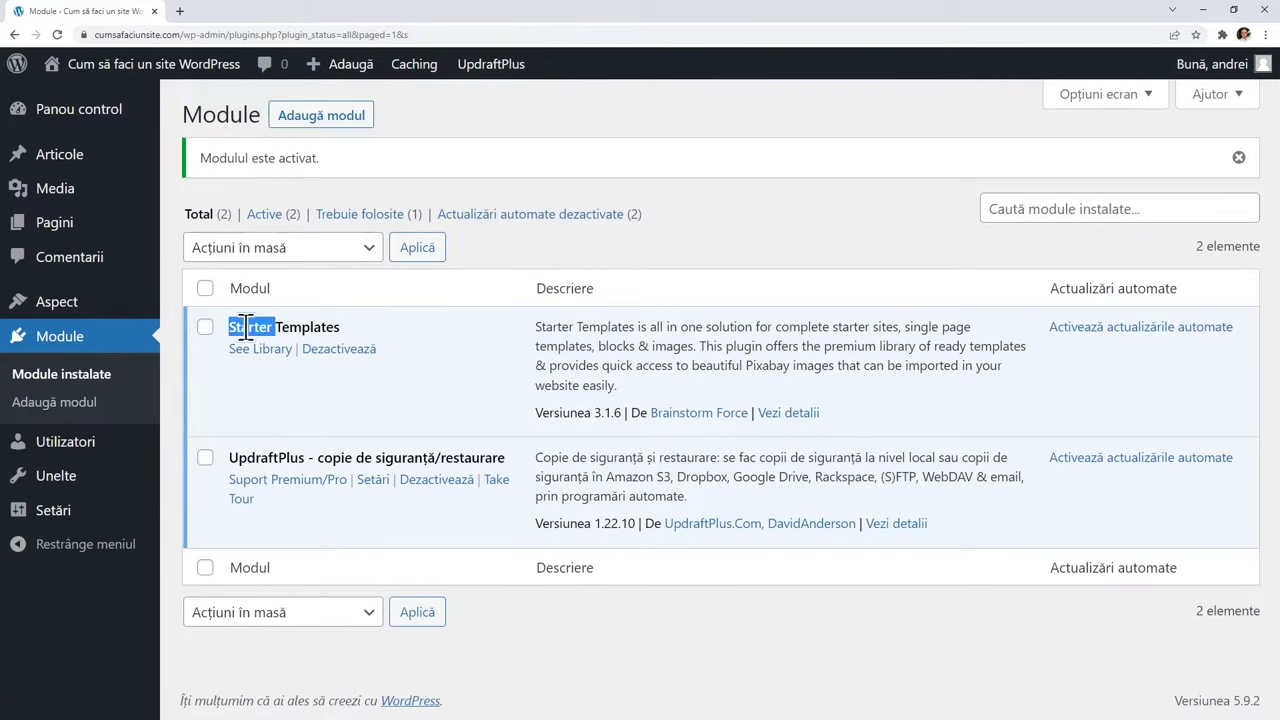
left_click(354, 323)
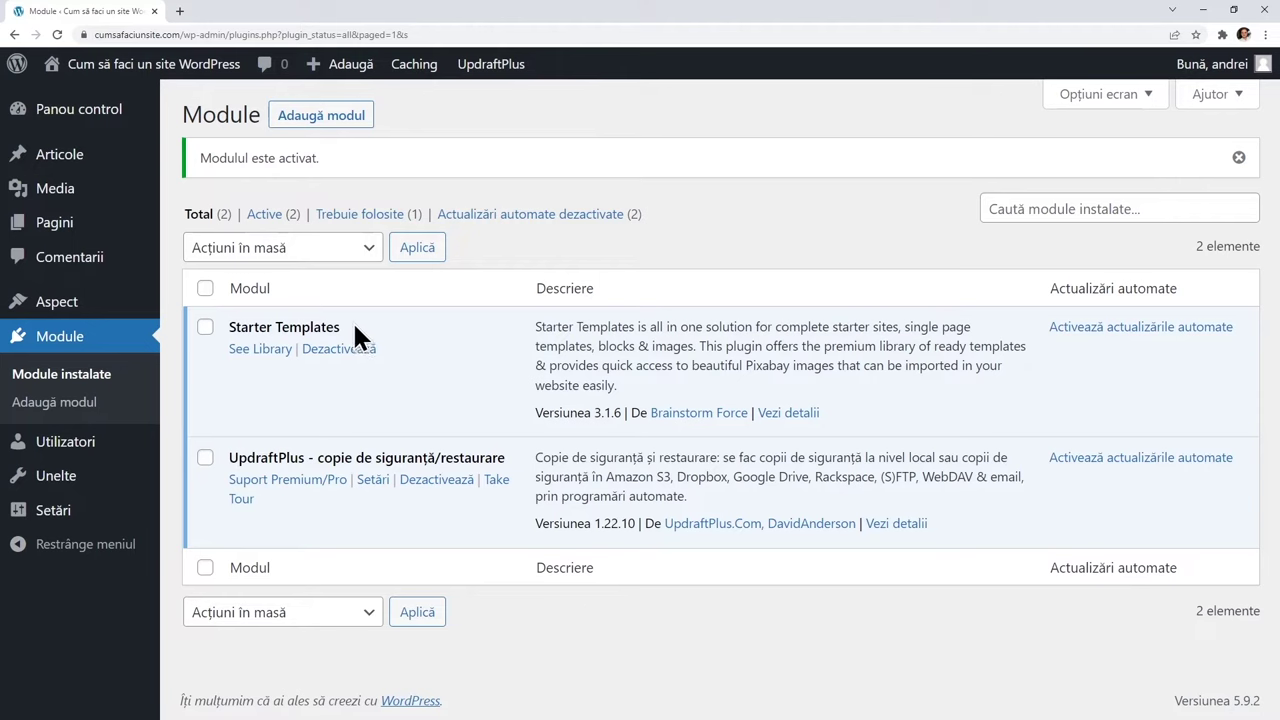
mouse_move(98, 305)
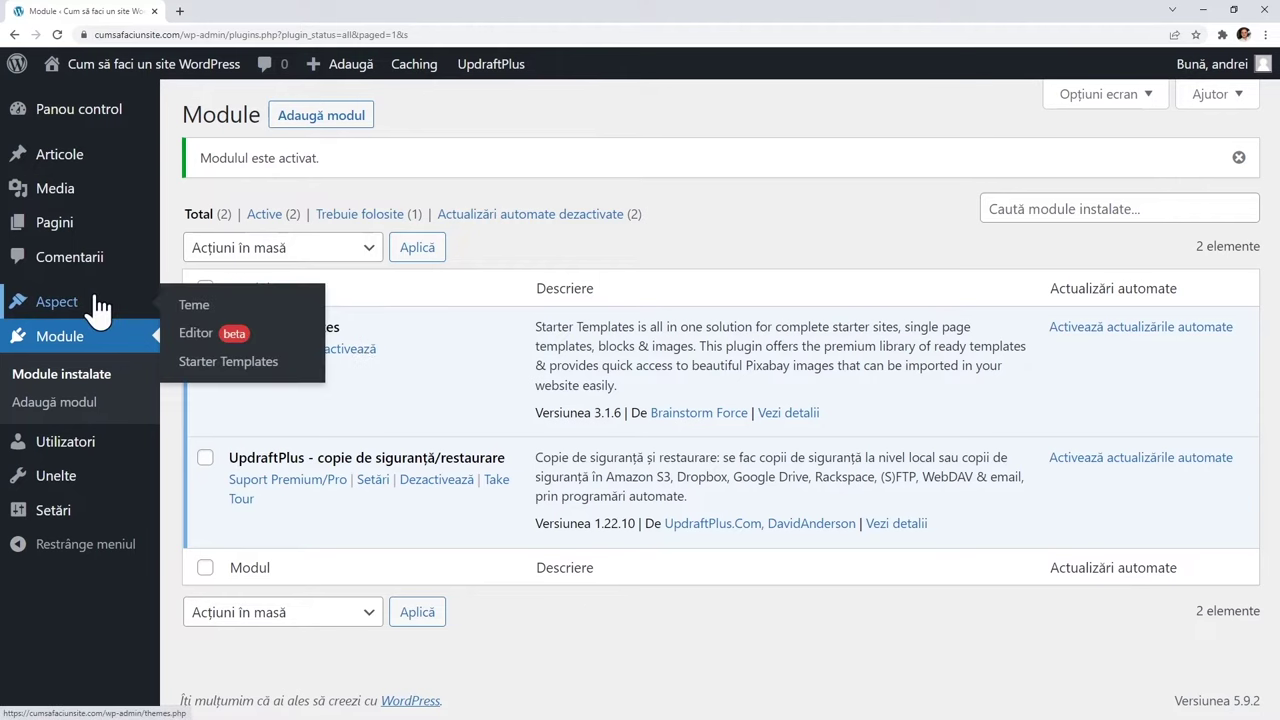
left_click(282, 366)
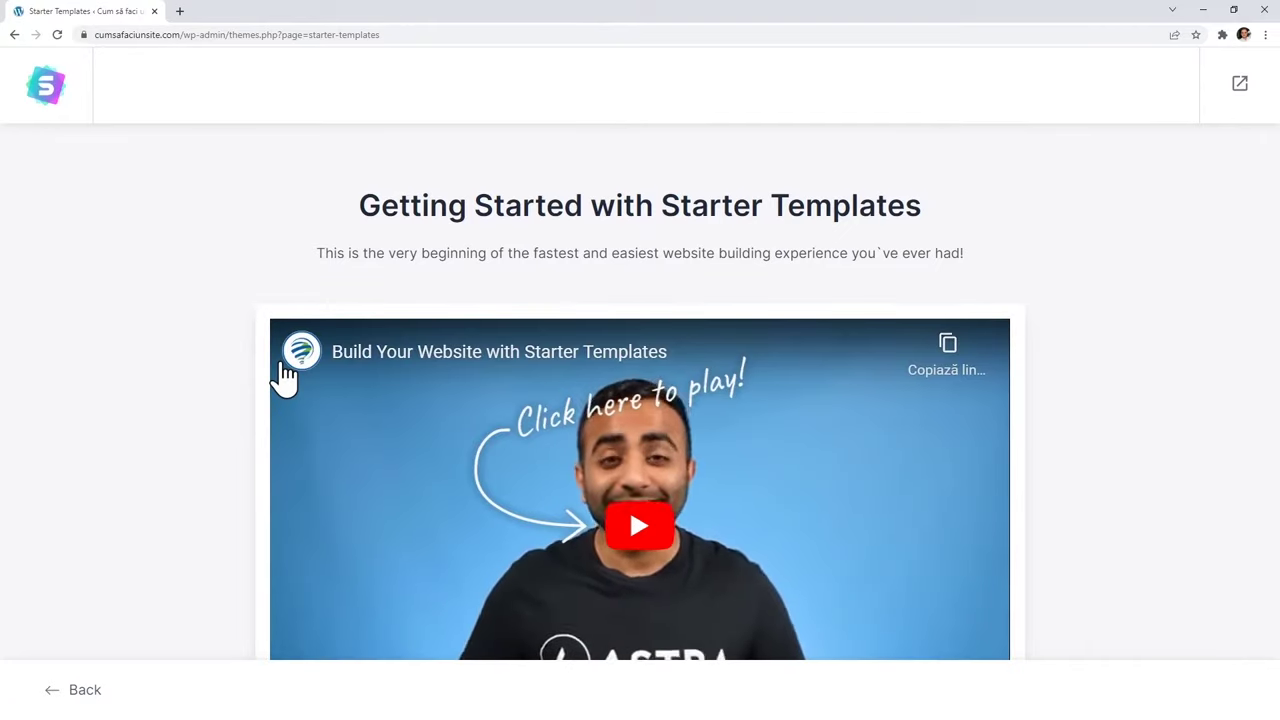
scroll(236, 364, "down", 2)
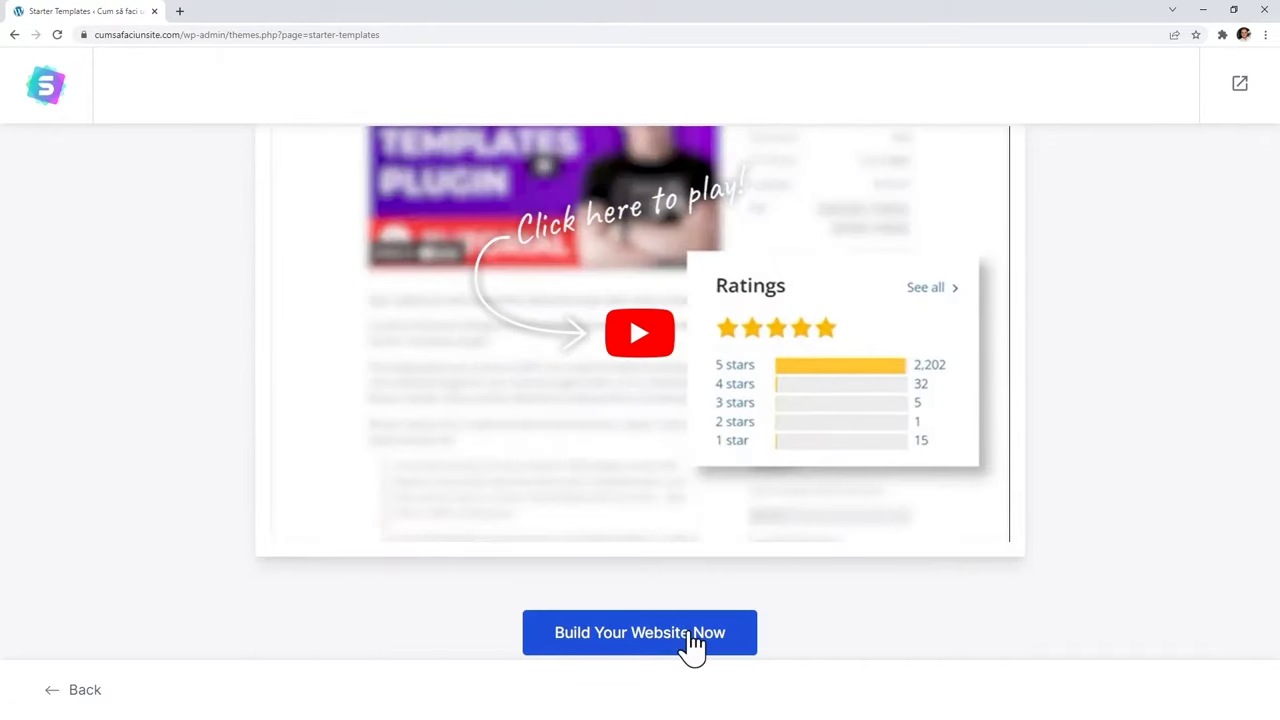
left_click(693, 640)
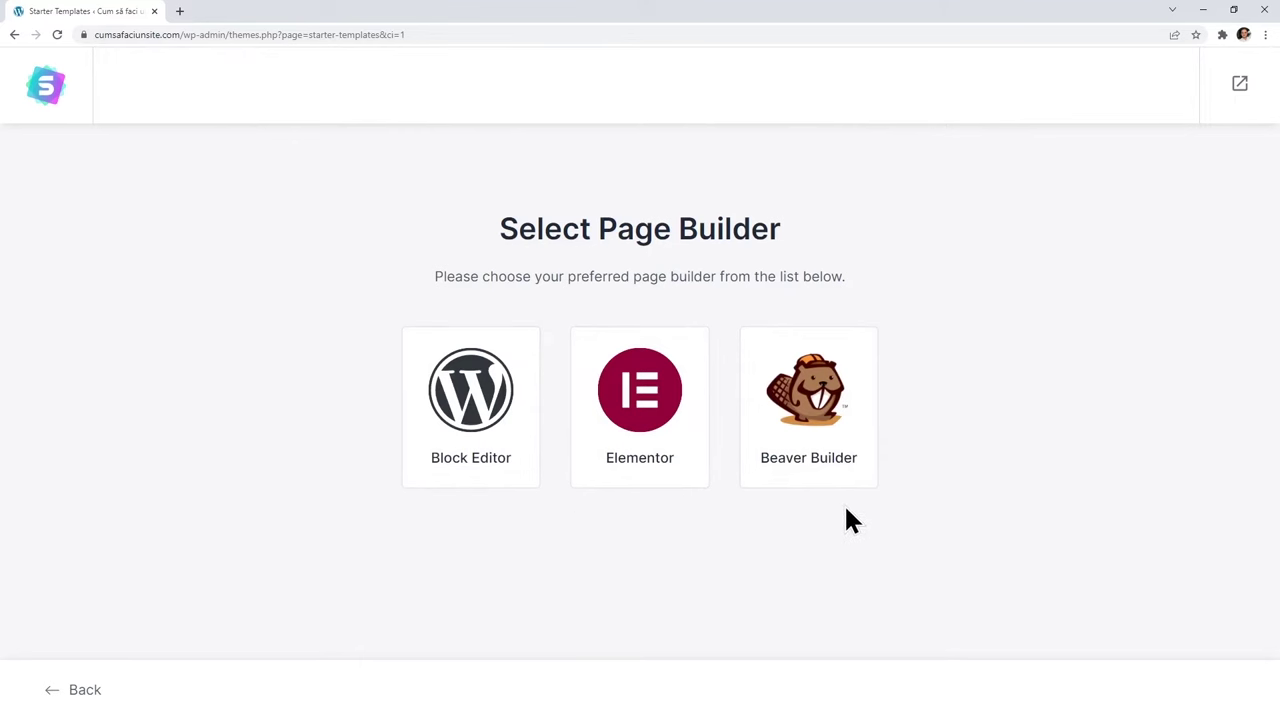
left_click(688, 436)
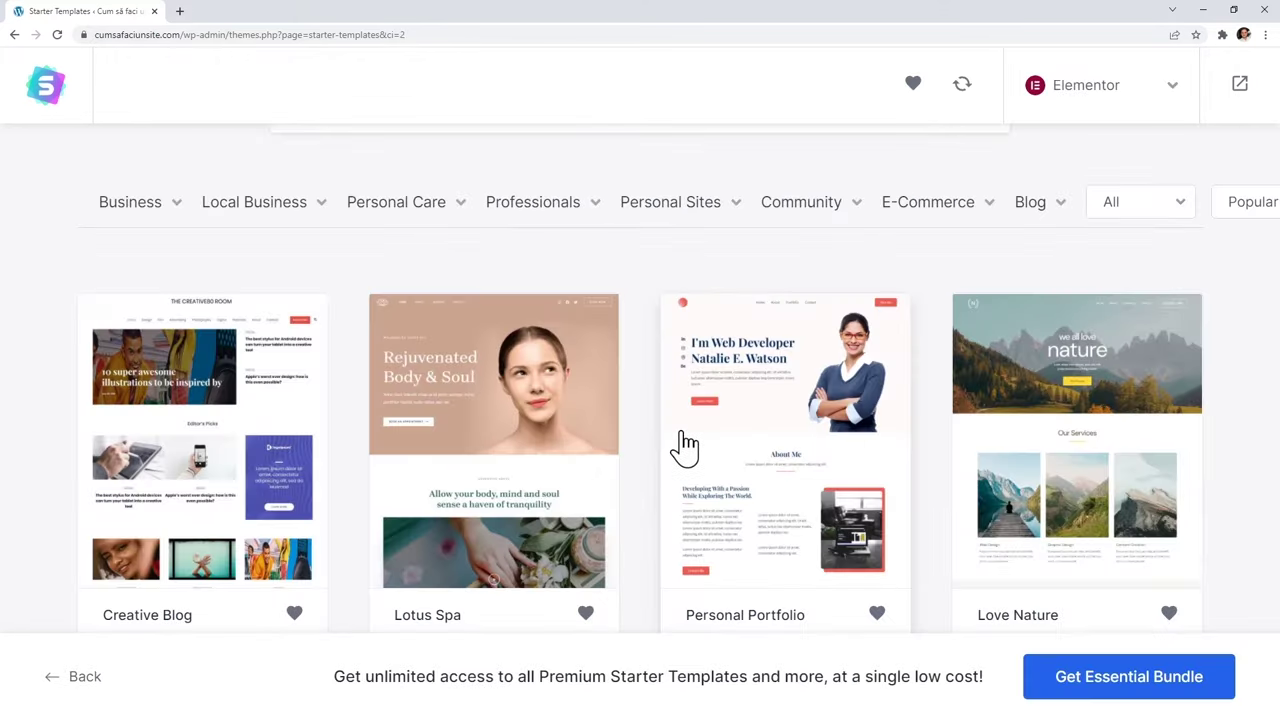
scroll(685, 447, "down", 5)
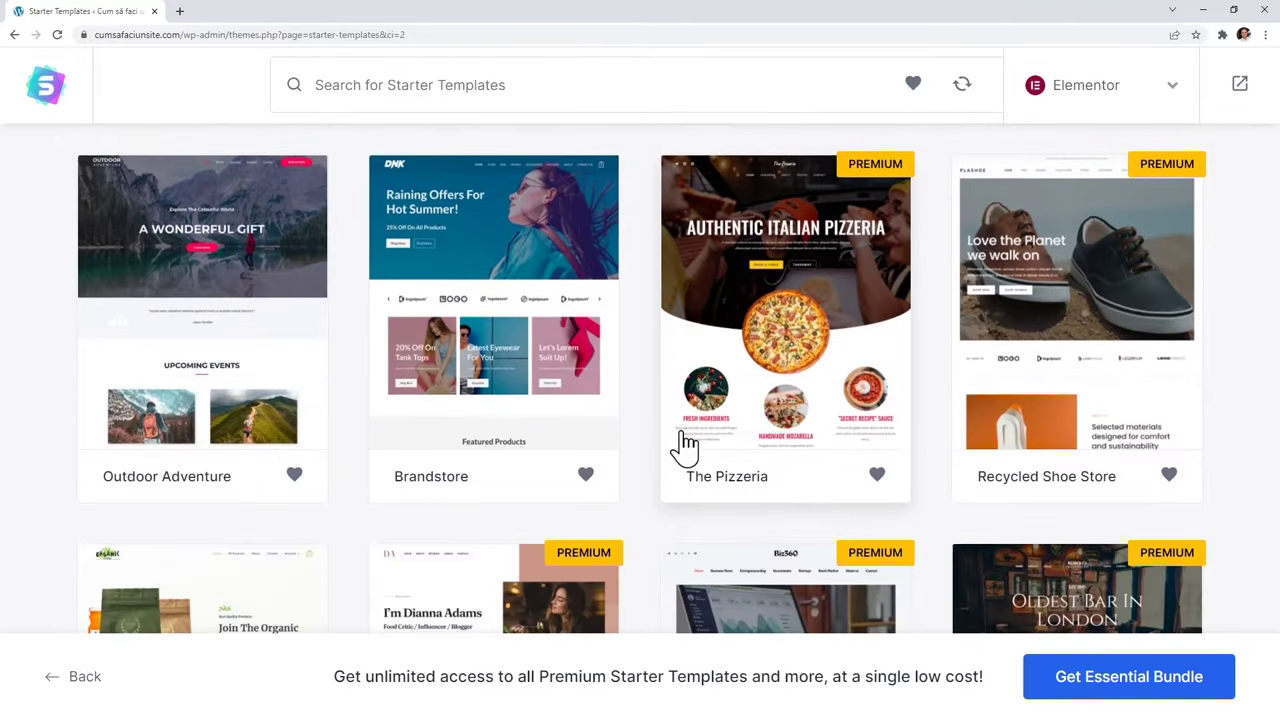
scroll(685, 447, "down", 2)
scroll(687, 442, "down", 1)
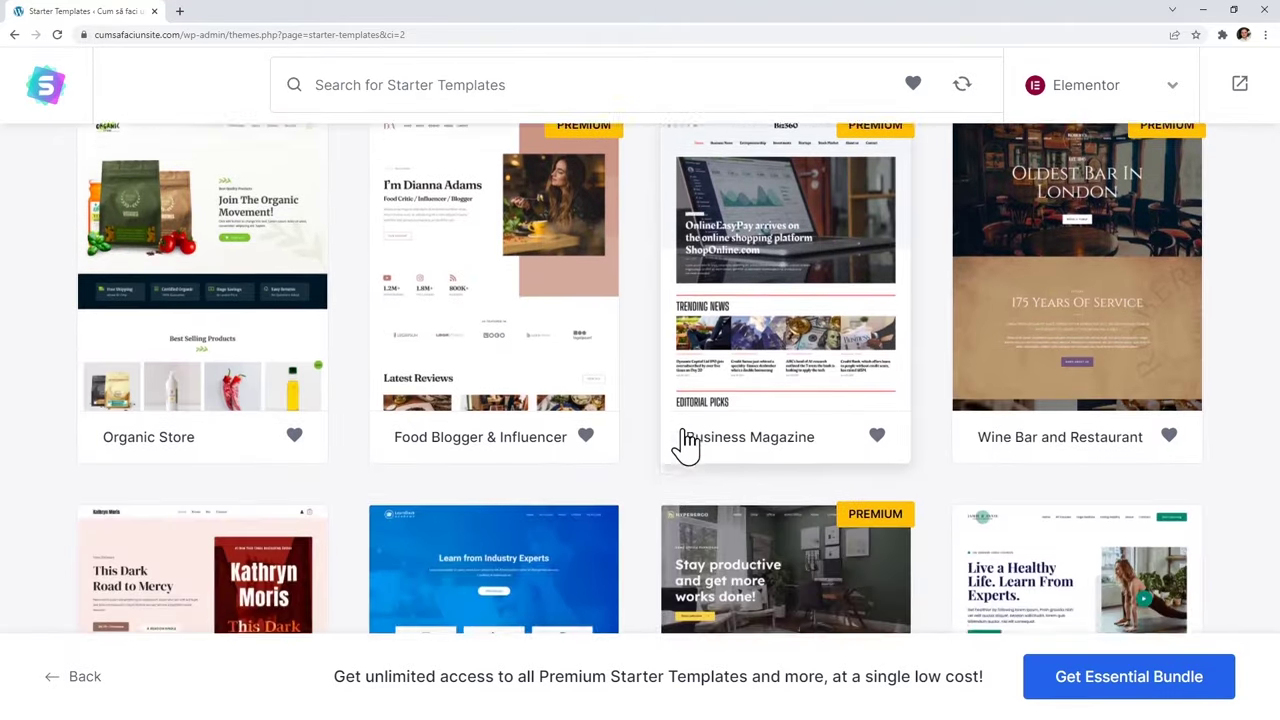
scroll(689, 437, "down", 2)
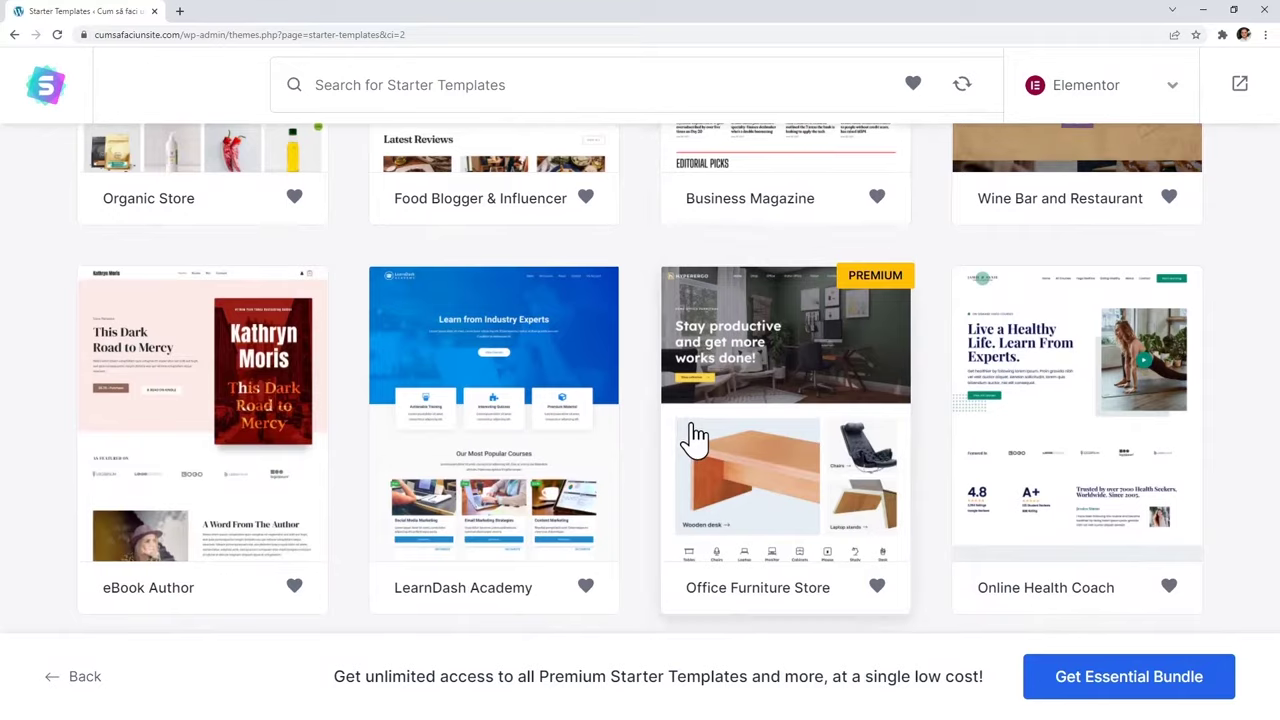
scroll(690, 437, "down", 2)
scroll(690, 440, "up", 5)
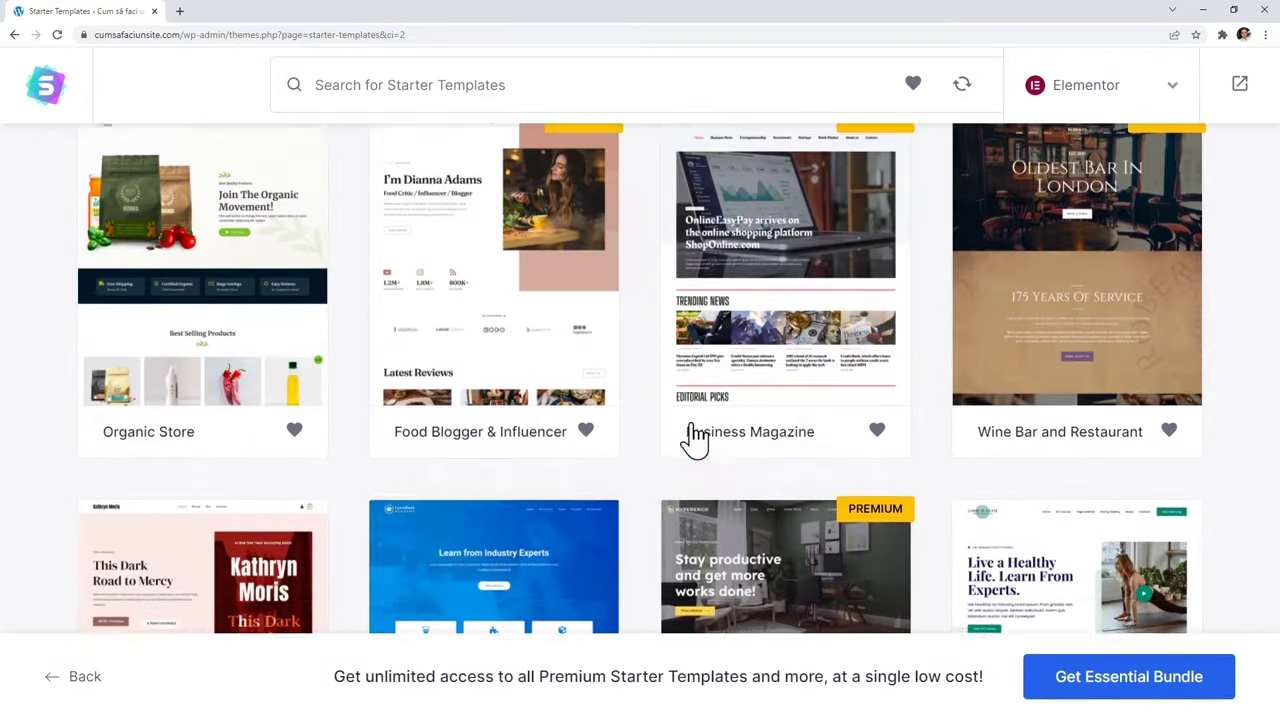
scroll(698, 432, "up", 6)
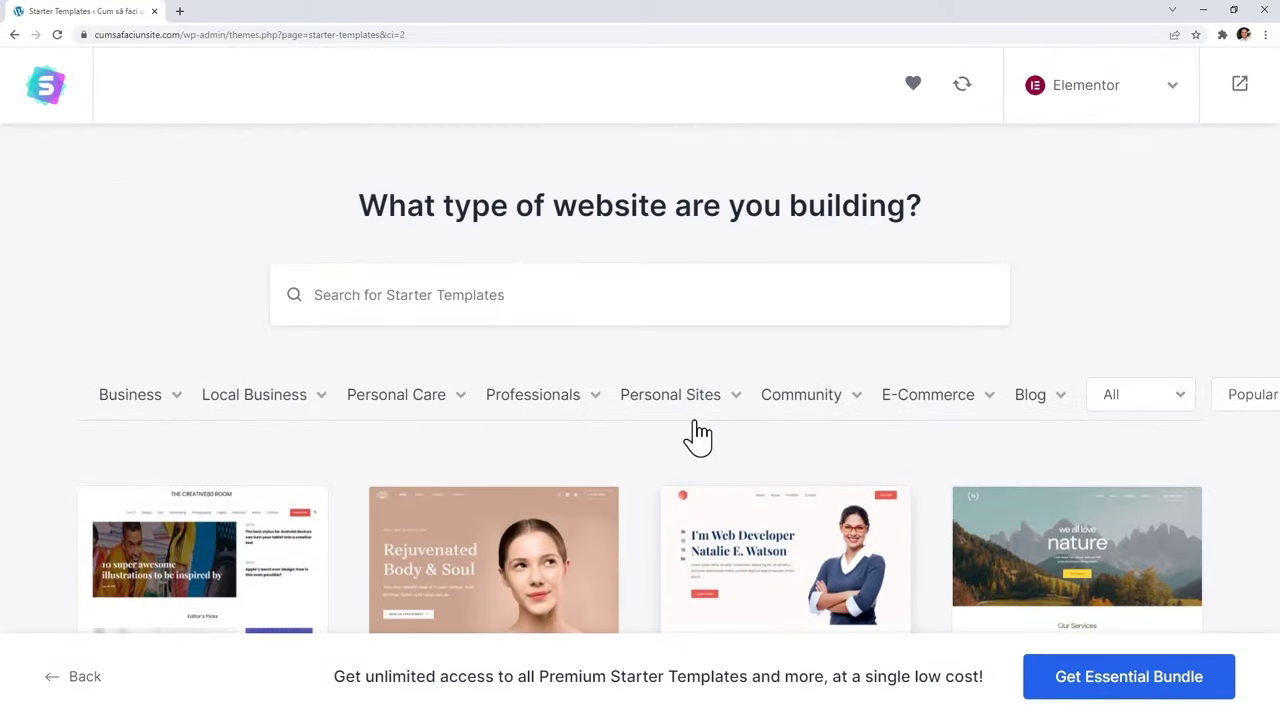
mouse_move(698, 432)
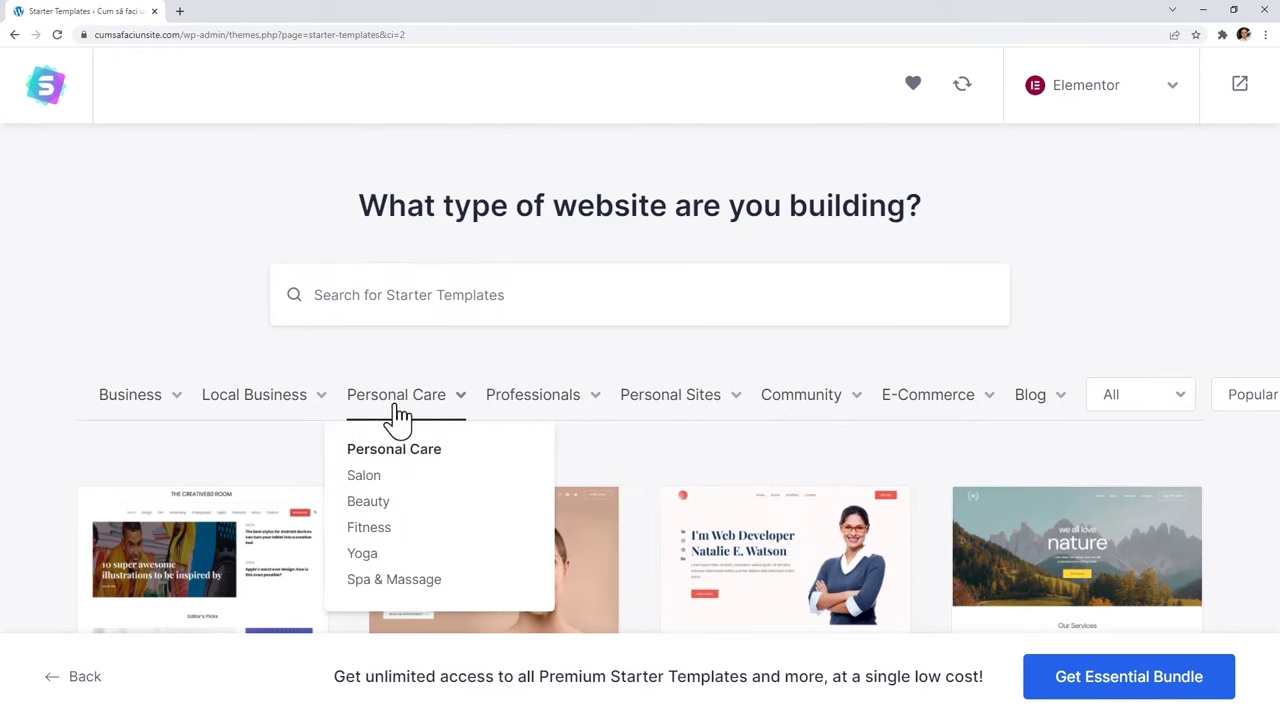
mouse_move(275, 407)
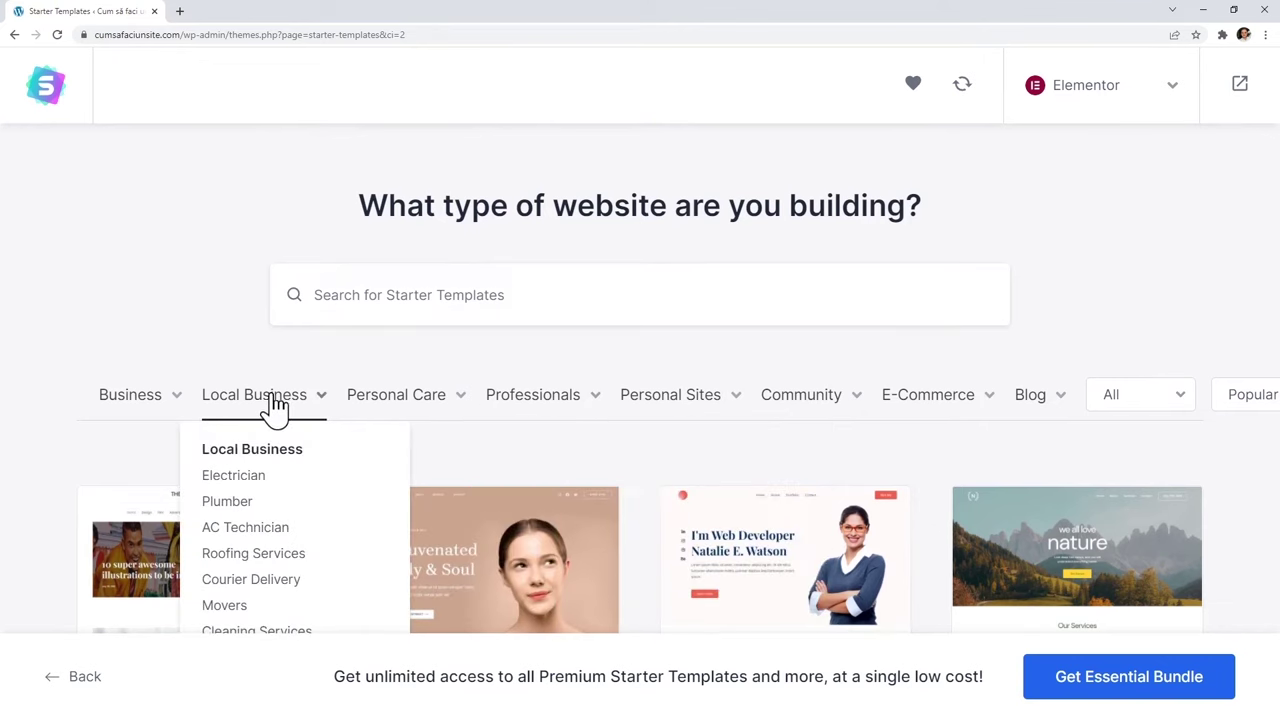
scroll(277, 408, "down", 1)
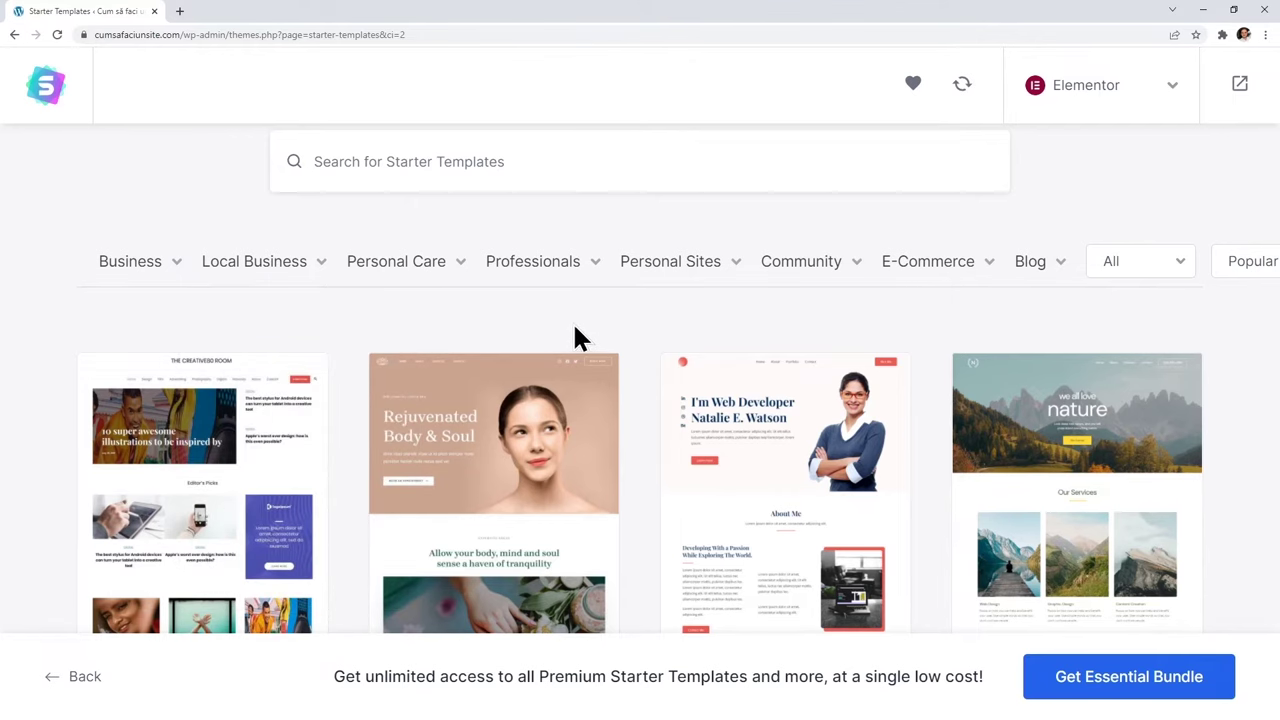
scroll(620, 340, "down", 3)
scroll(637, 333, "down", 7)
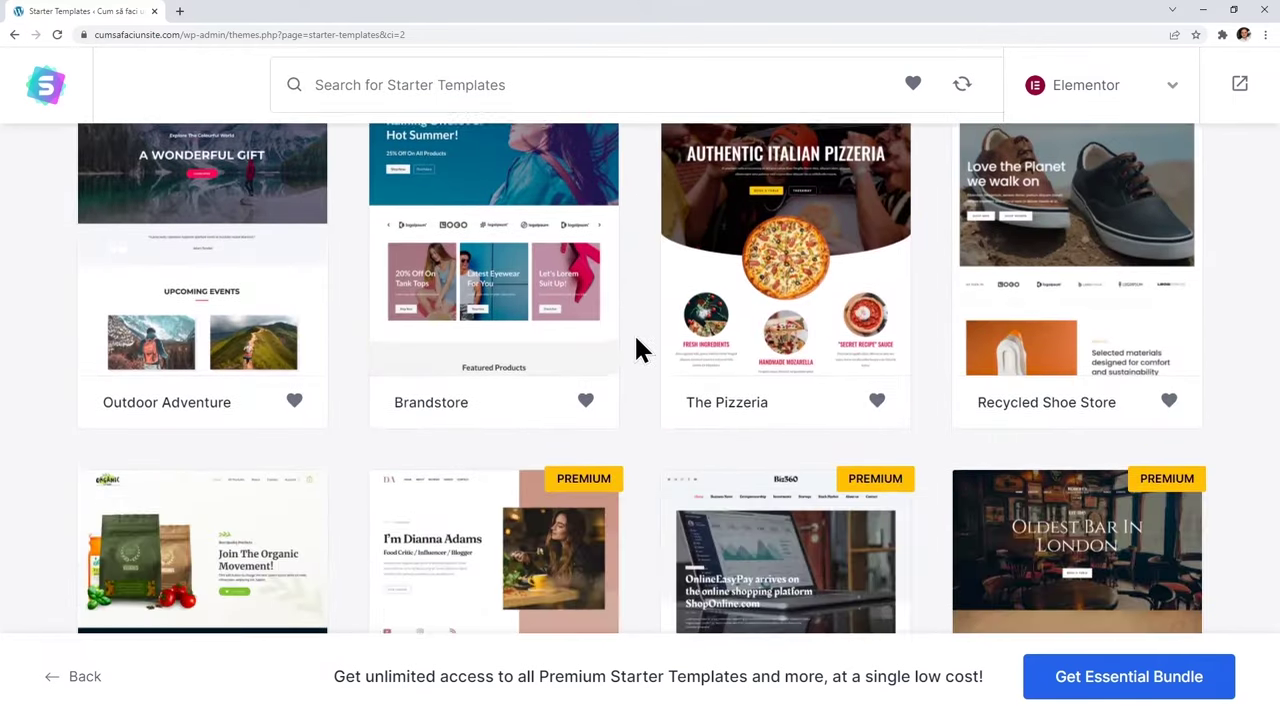
scroll(637, 350, "down", 2)
scroll(637, 350, "up", 7)
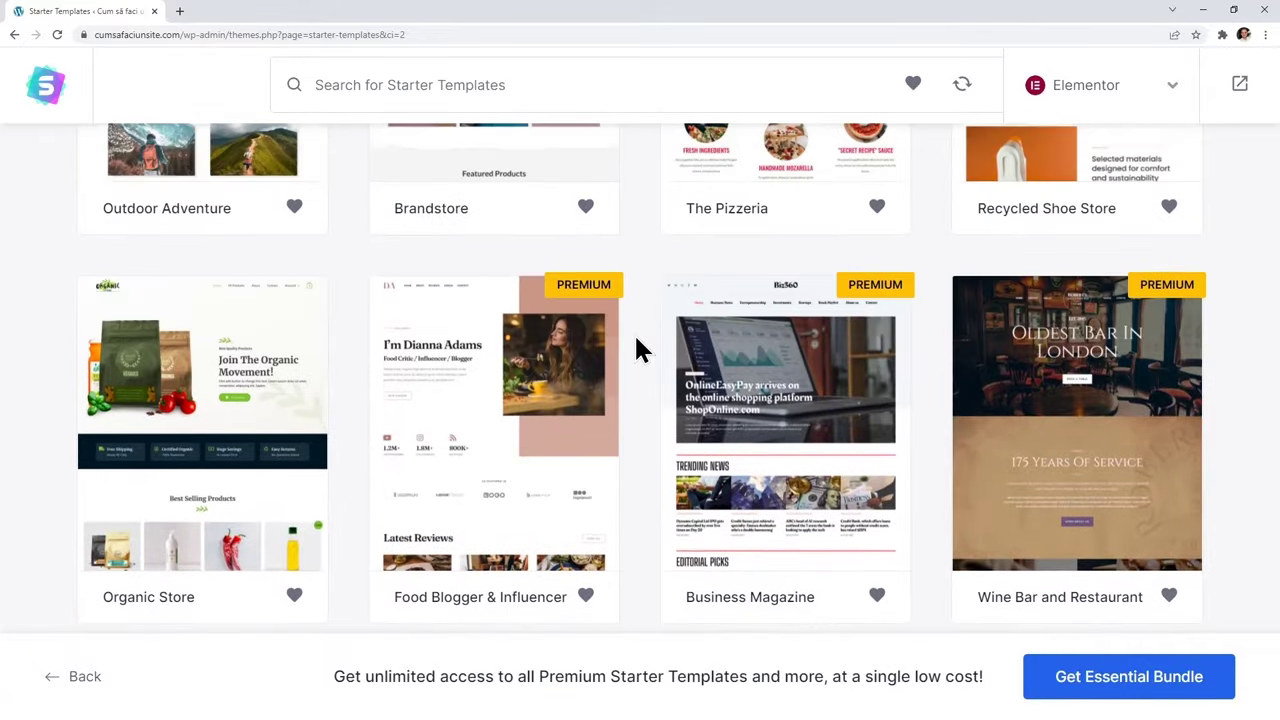
scroll(640, 350, "up", 6)
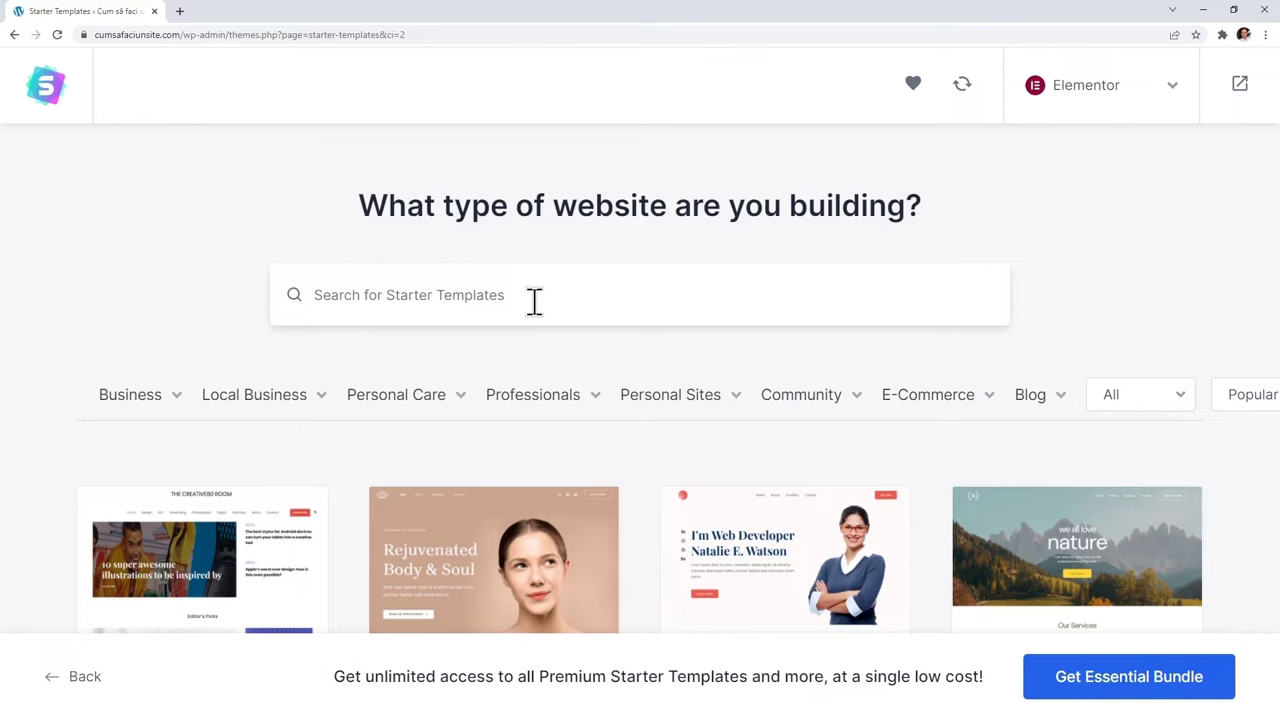
Search the starter templates for 'love nature' and pick the Love Nature template.
left_click(545, 300)
type("love nature")
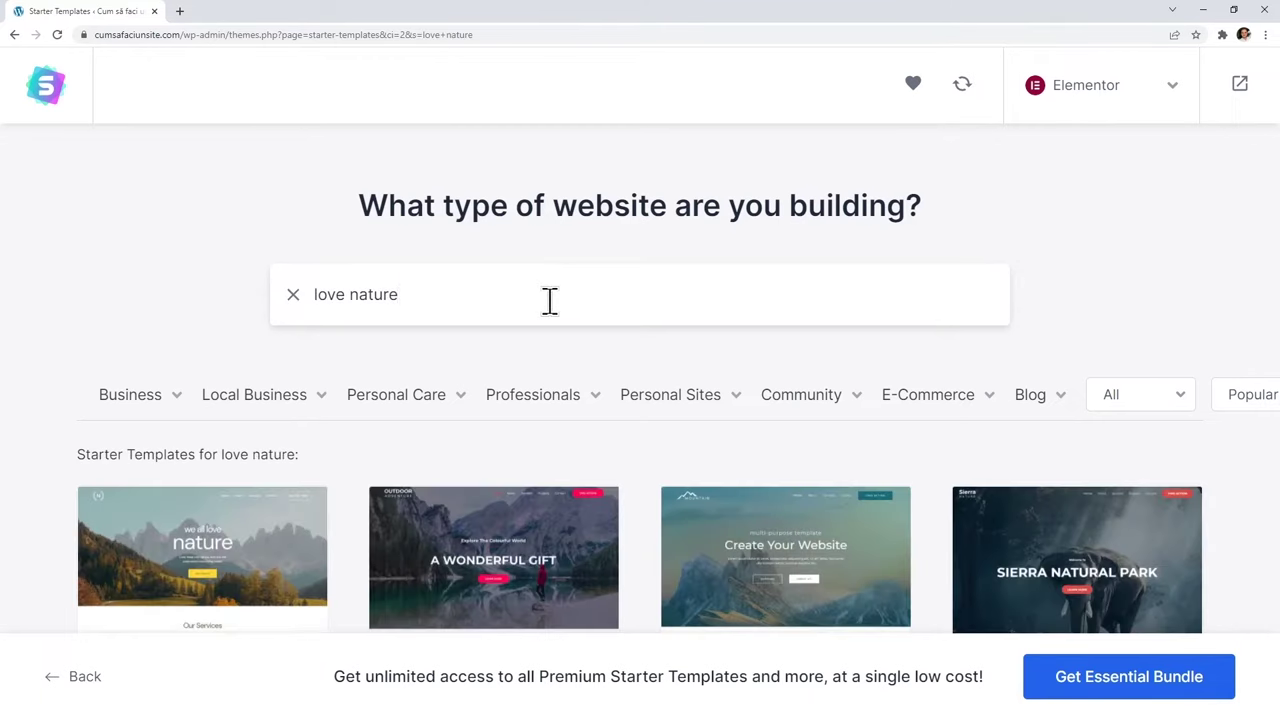
scroll(549, 300, "down", 4)
scroll(335, 295, "up", 1)
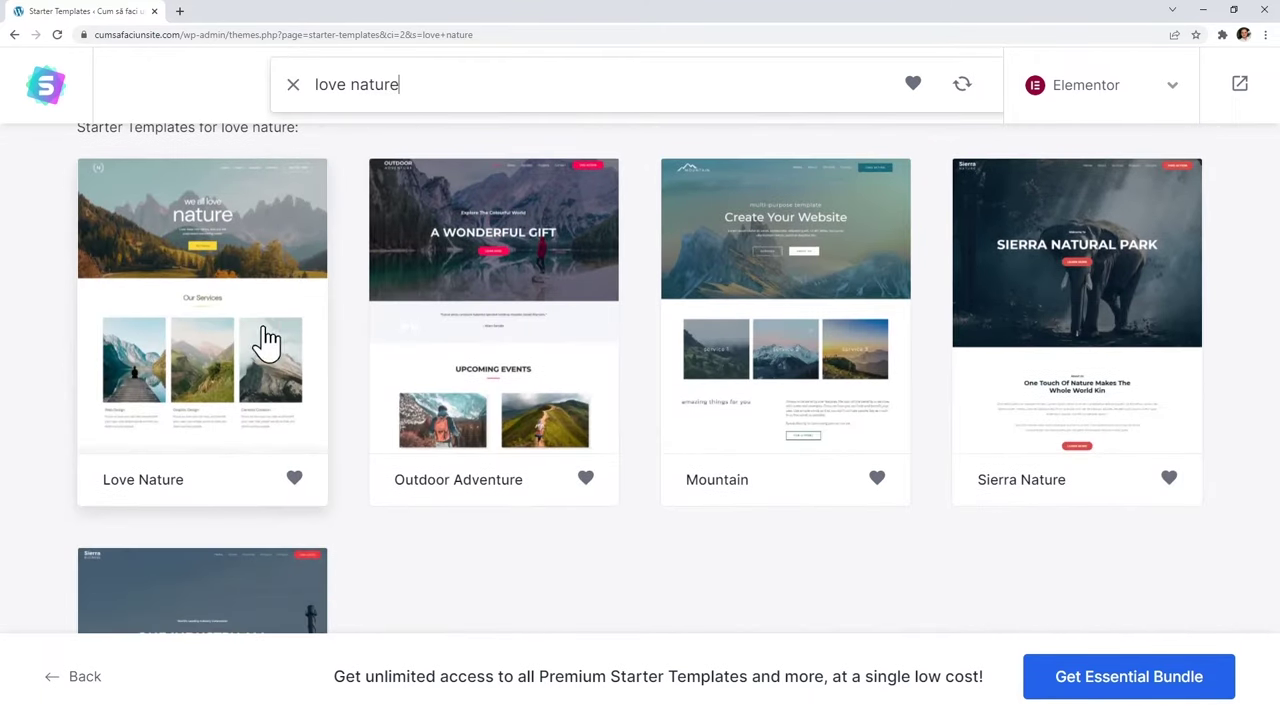
left_click(251, 252)
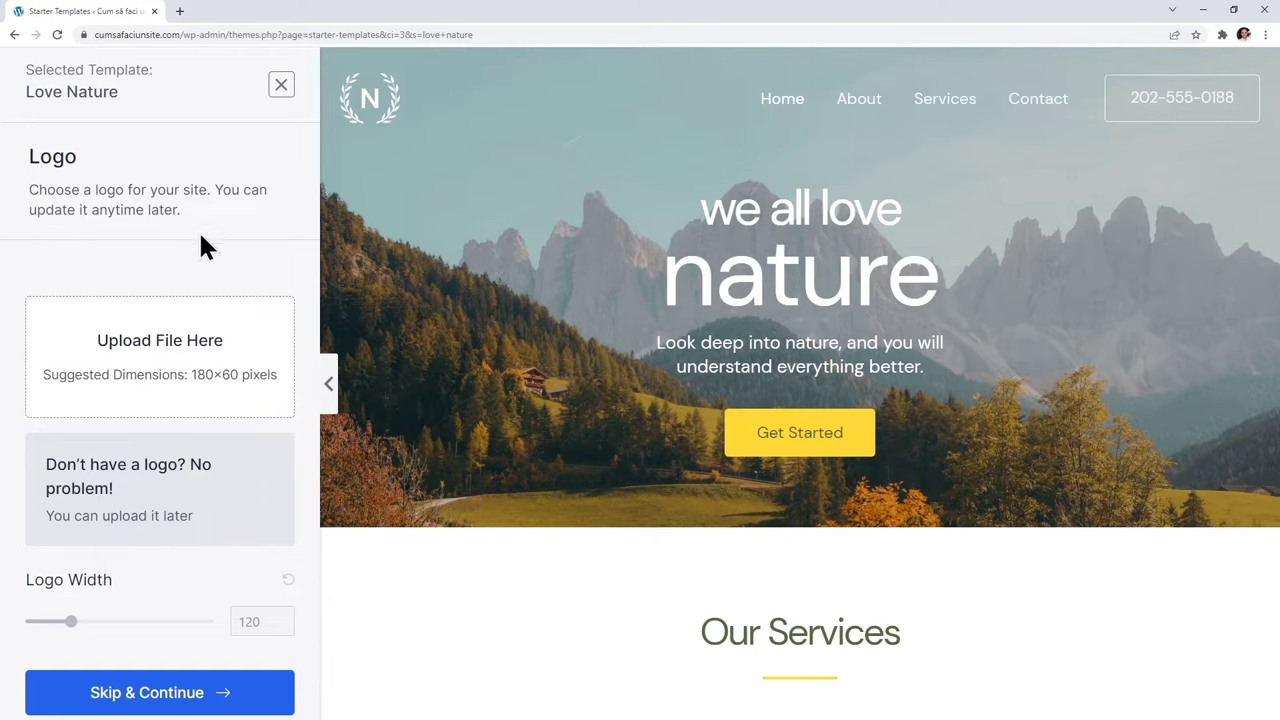
scroll(237, 394, "down", 1)
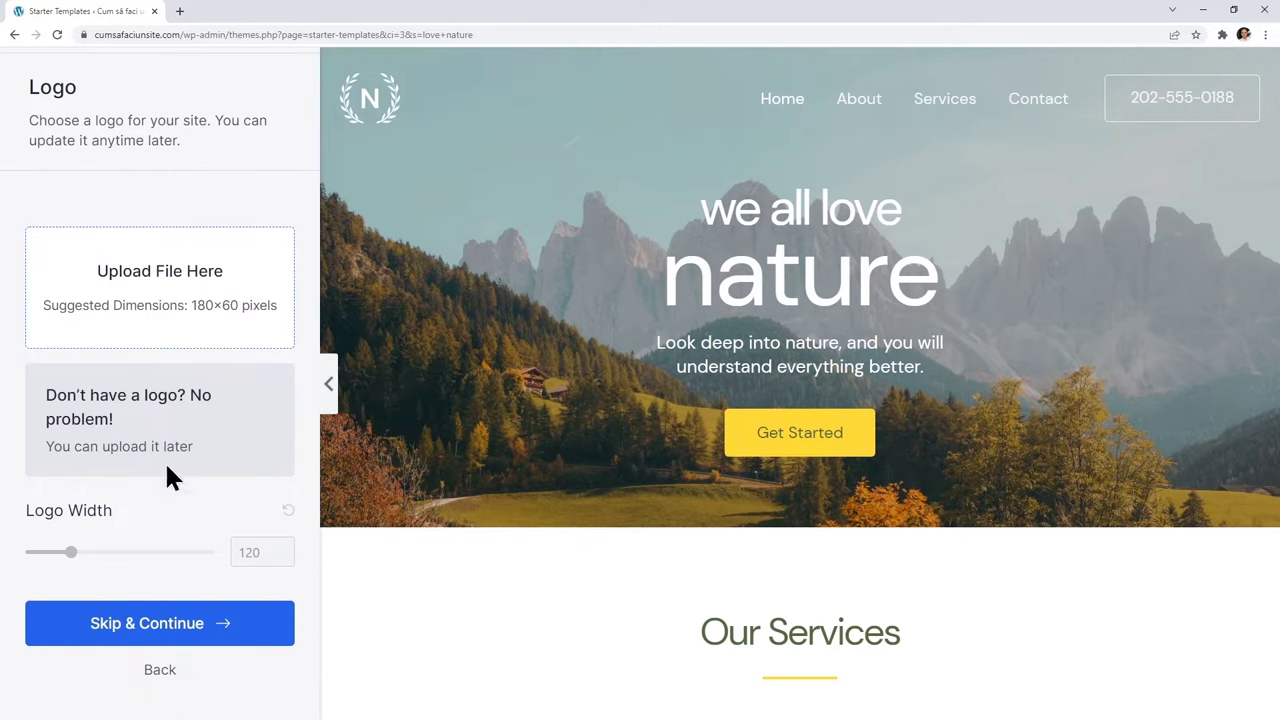
Skip the logo and keep Default Colors after previewing purple, red and pink palettes.
left_click(190, 628)
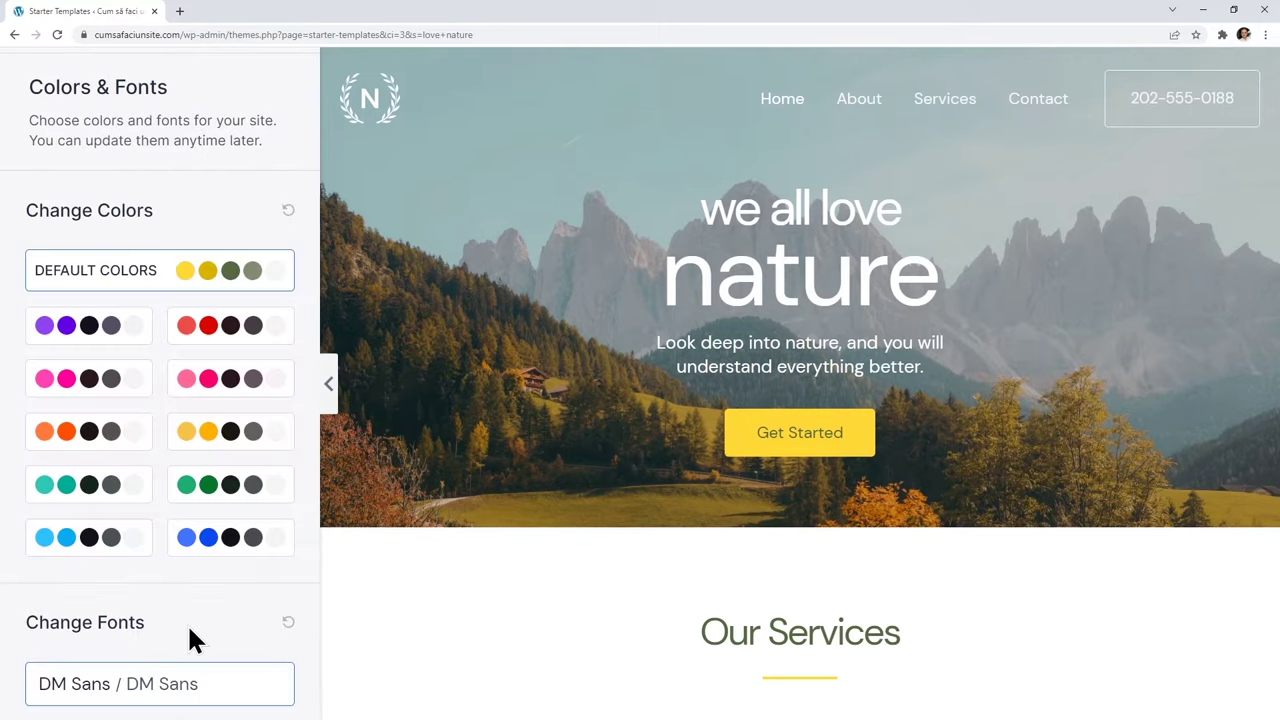
left_click(106, 345)
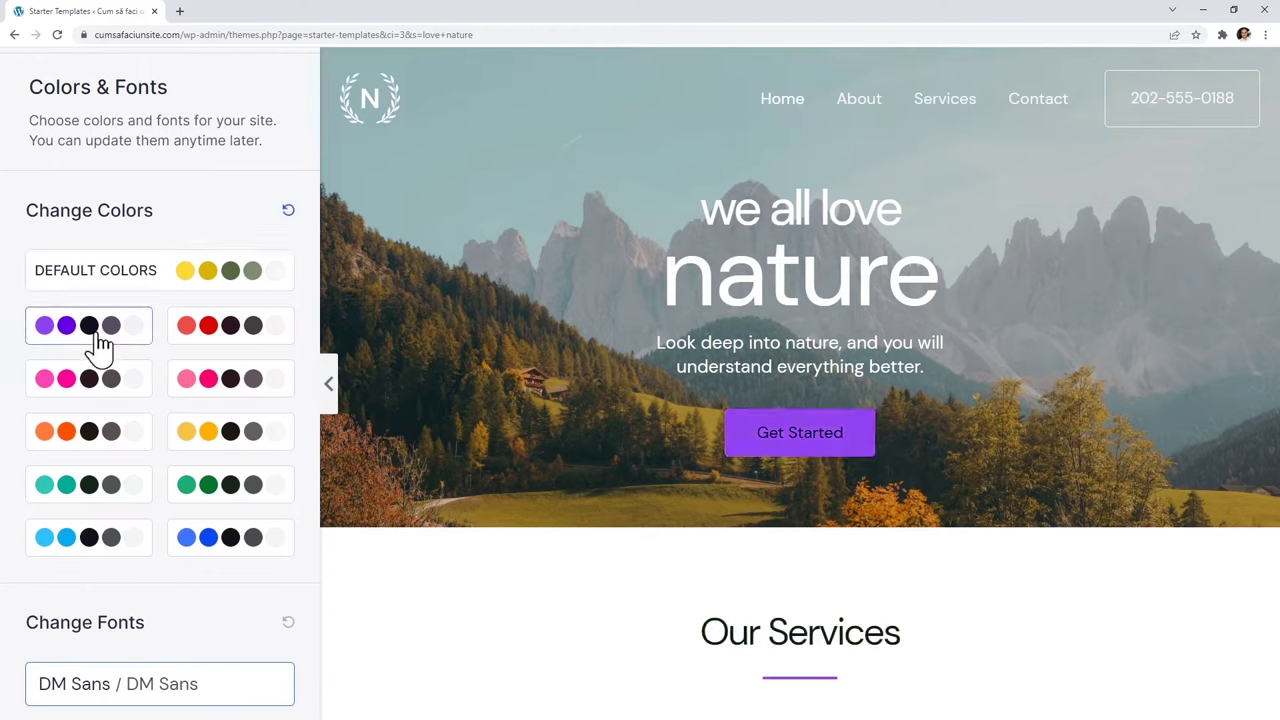
left_click(207, 337)
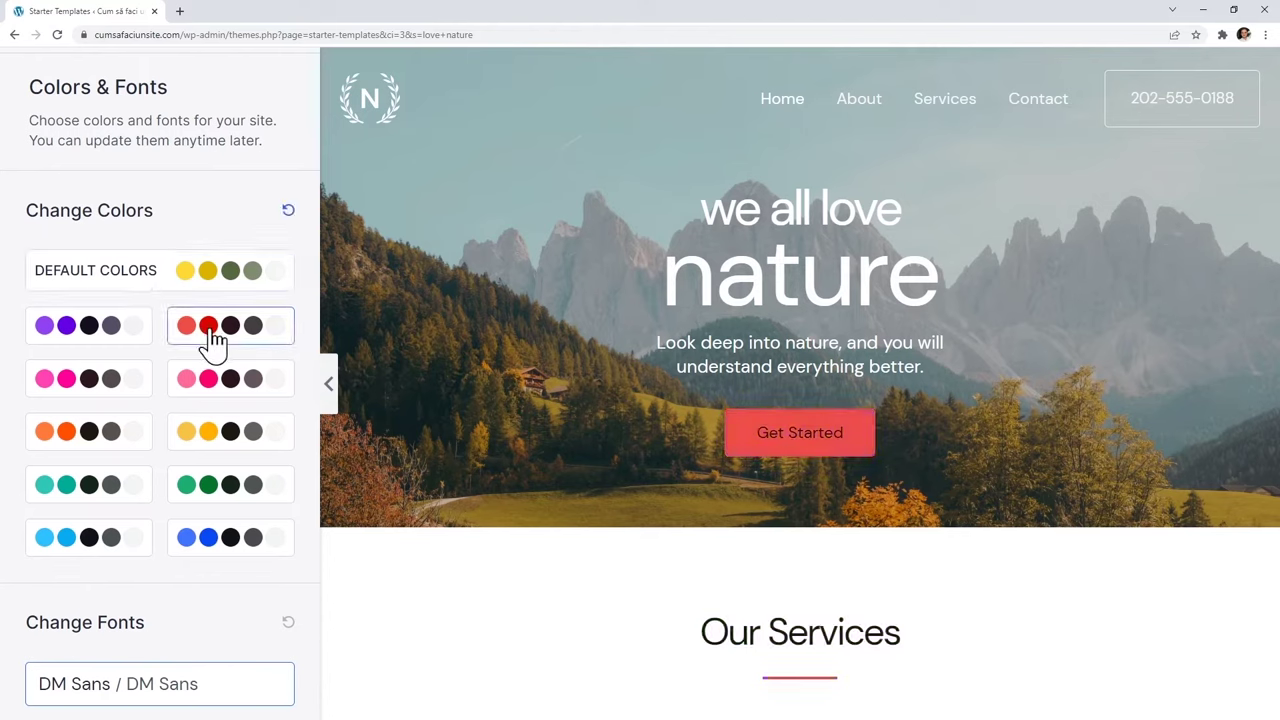
left_click(242, 372)
left_click(190, 287)
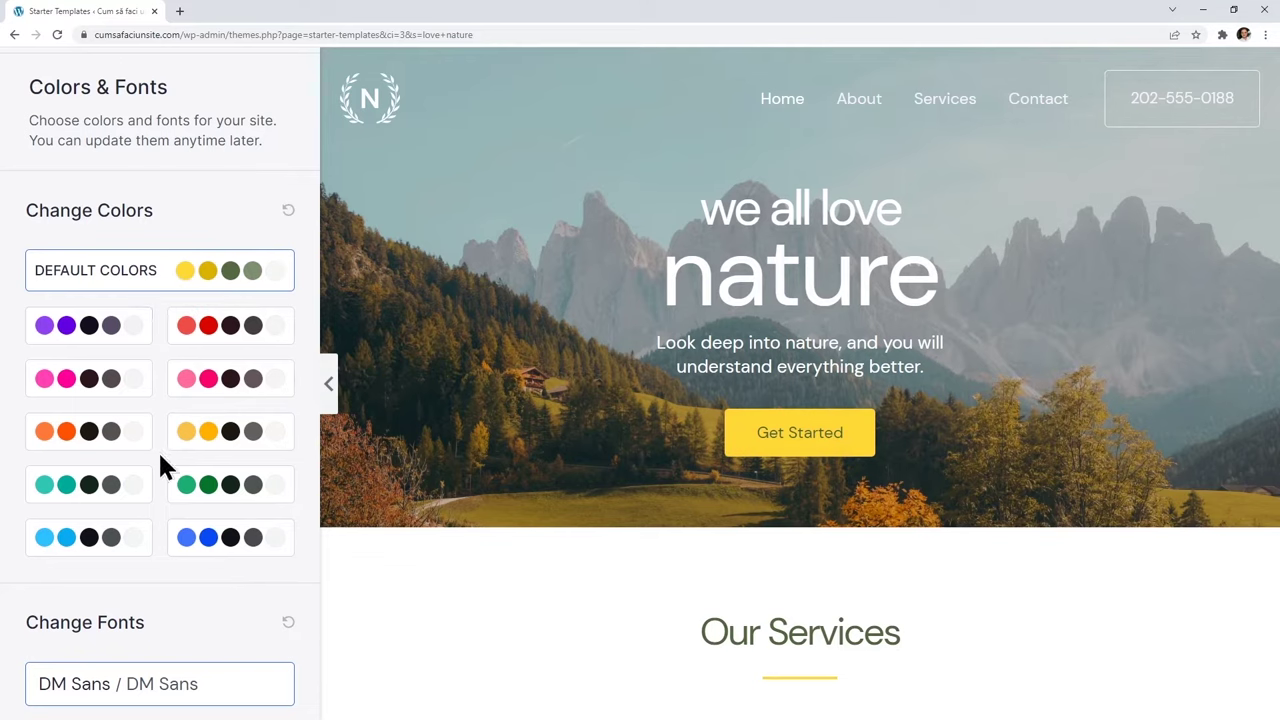
Keep the DM Sans fonts after previewing Montserrat/Lato and Poppins/Lato, then continue.
scroll(158, 450, "down", 3)
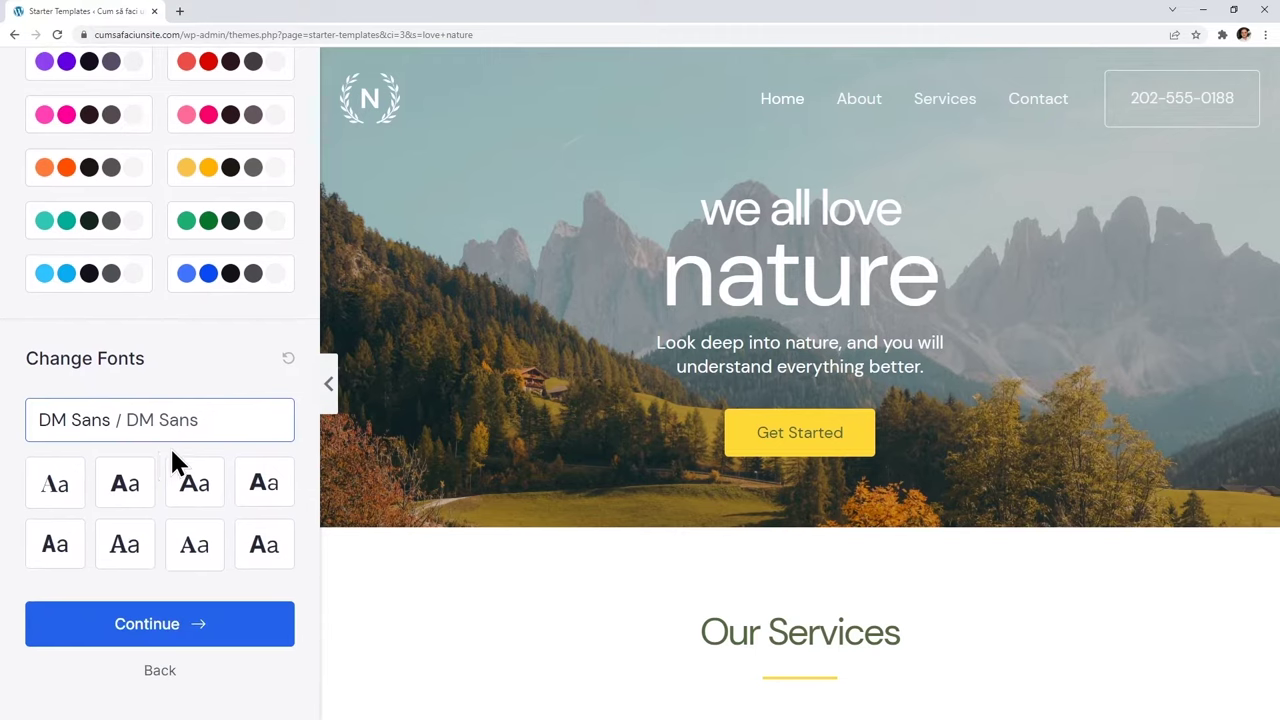
left_click(190, 483)
left_click(135, 488)
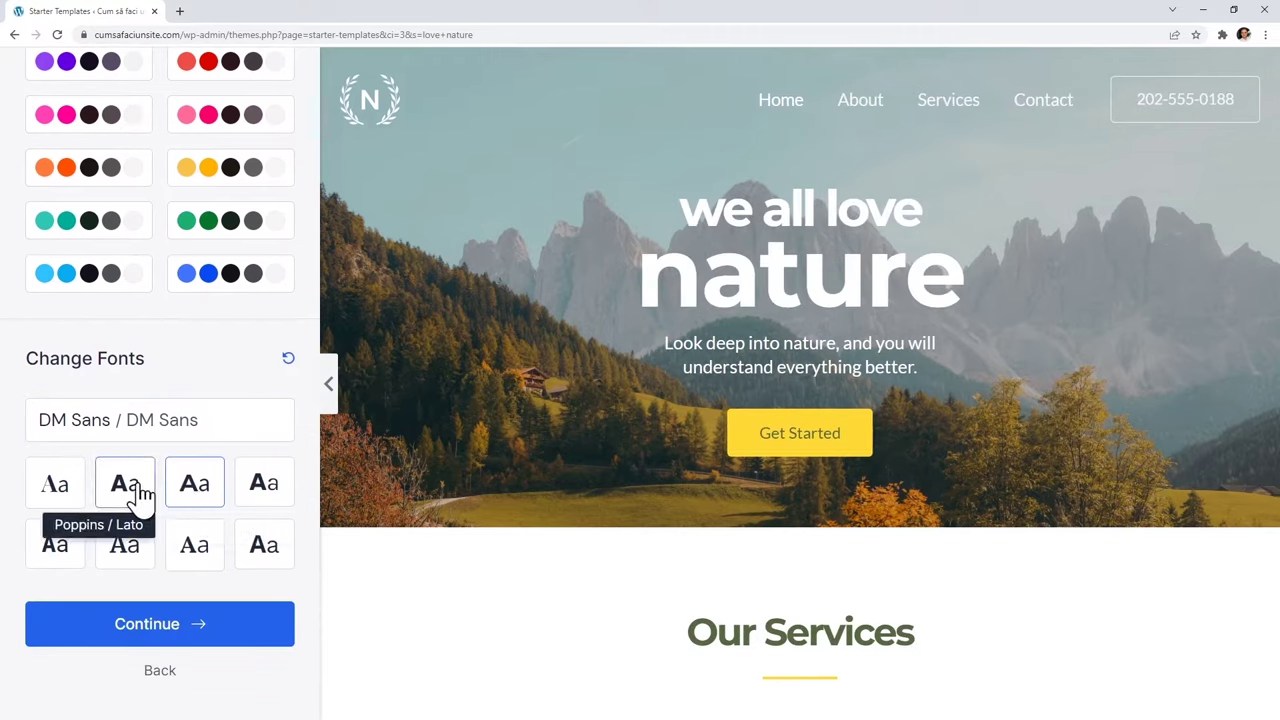
left_click(138, 432)
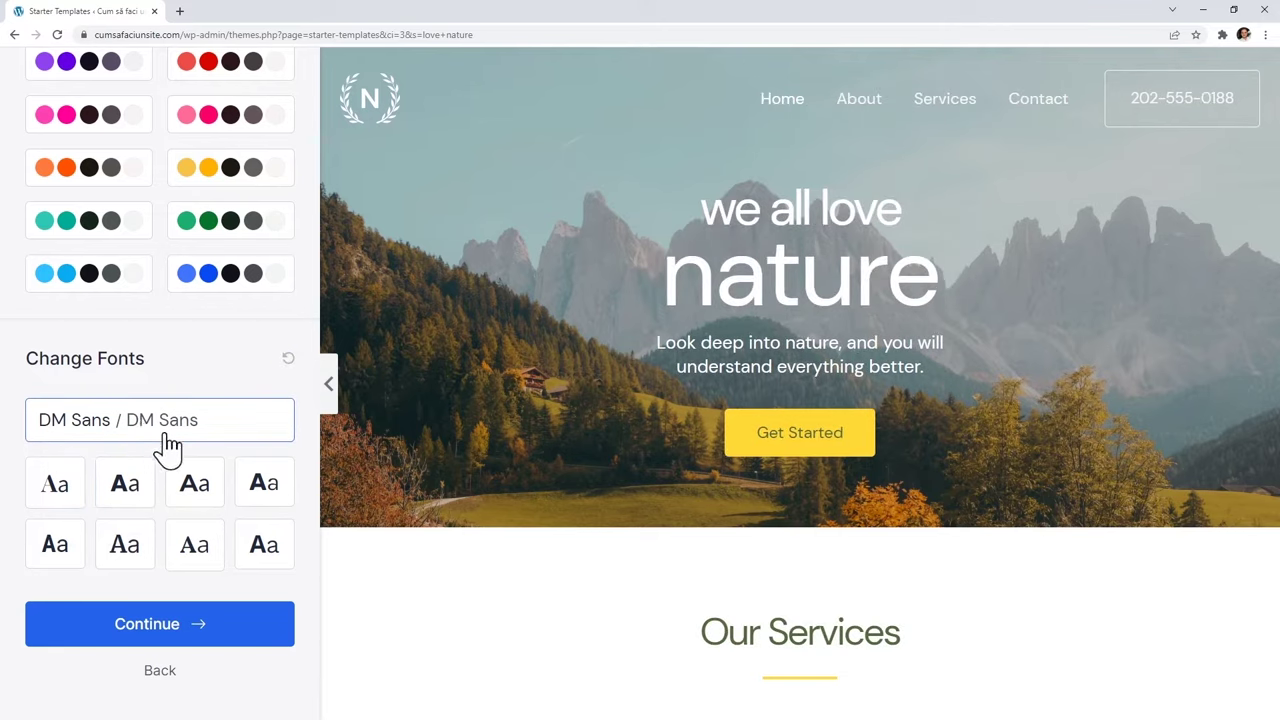
left_click(153, 633)
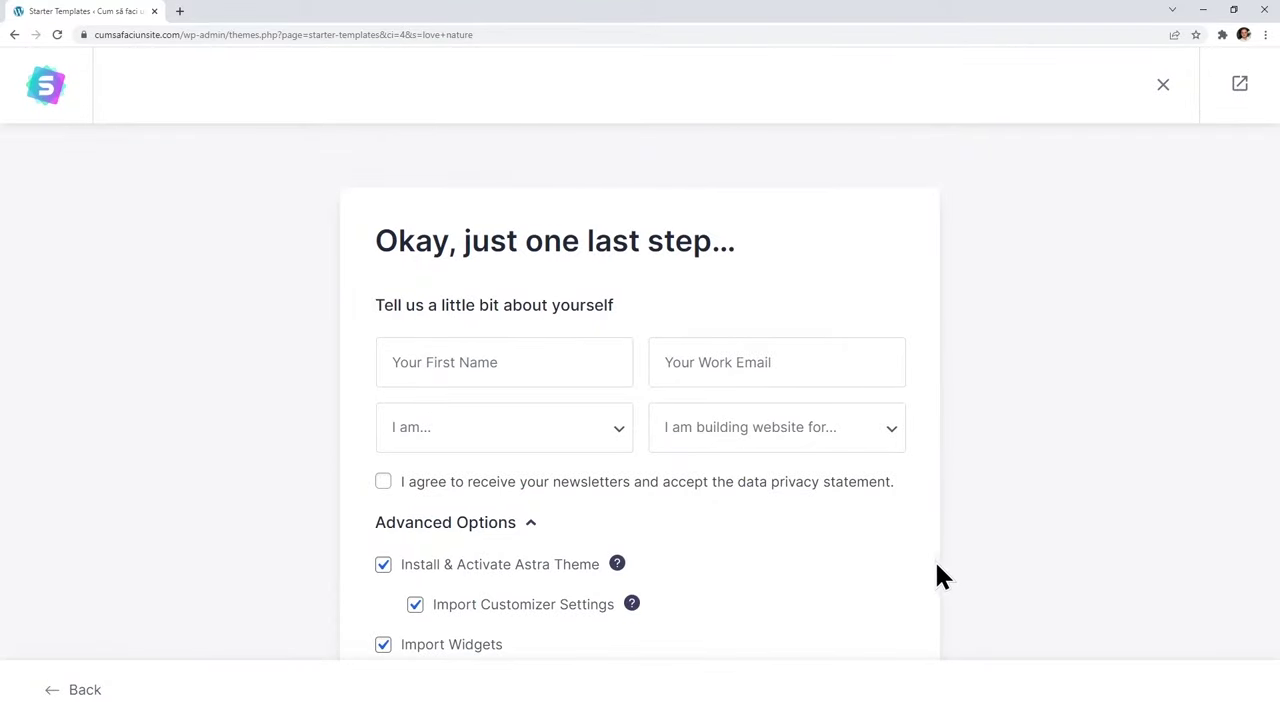
Submit the form to build the Love Nature site, then view it in a new tab.
scroll(938, 560, "down", 2)
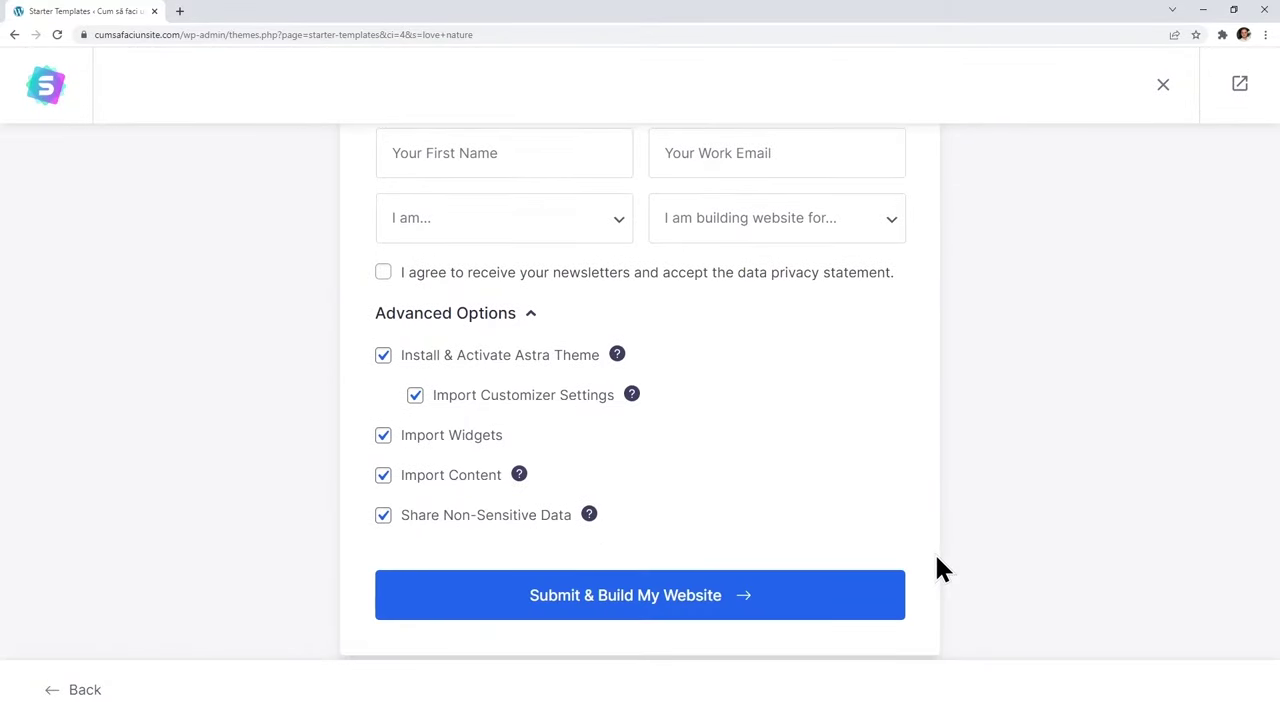
left_click(614, 608)
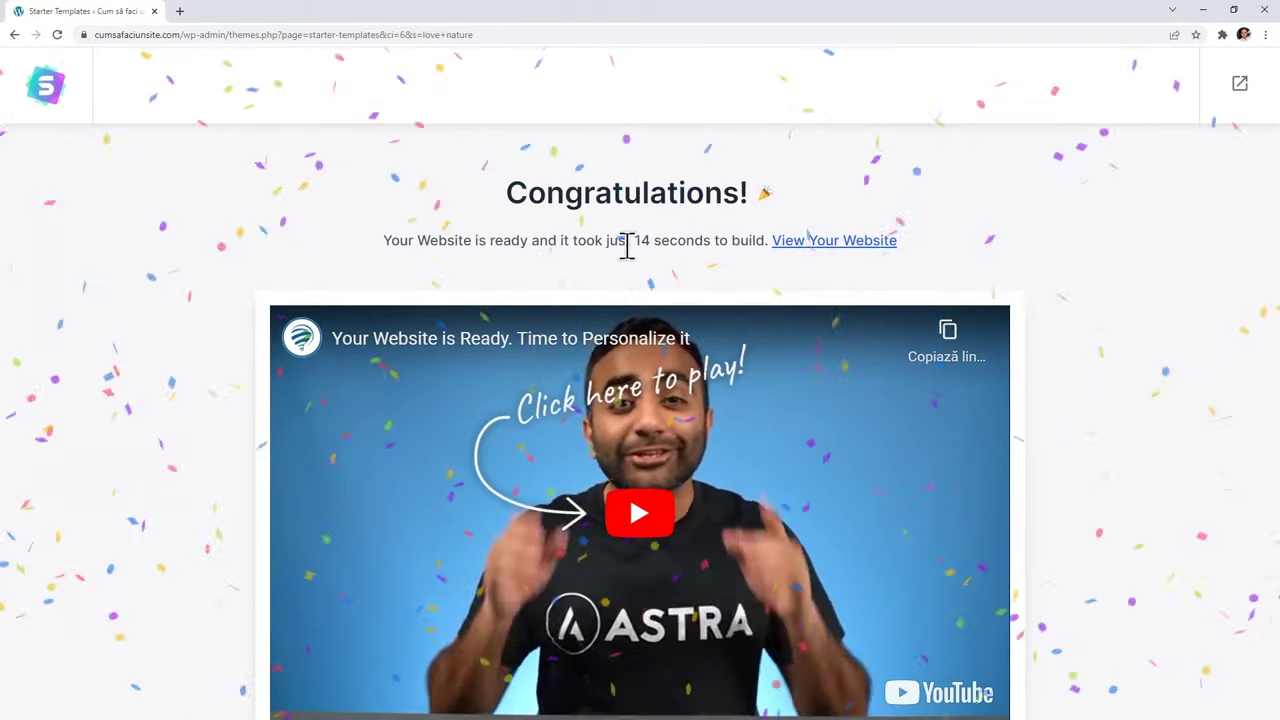
left_click_drag(633, 241, 706, 237)
left_click(714, 269)
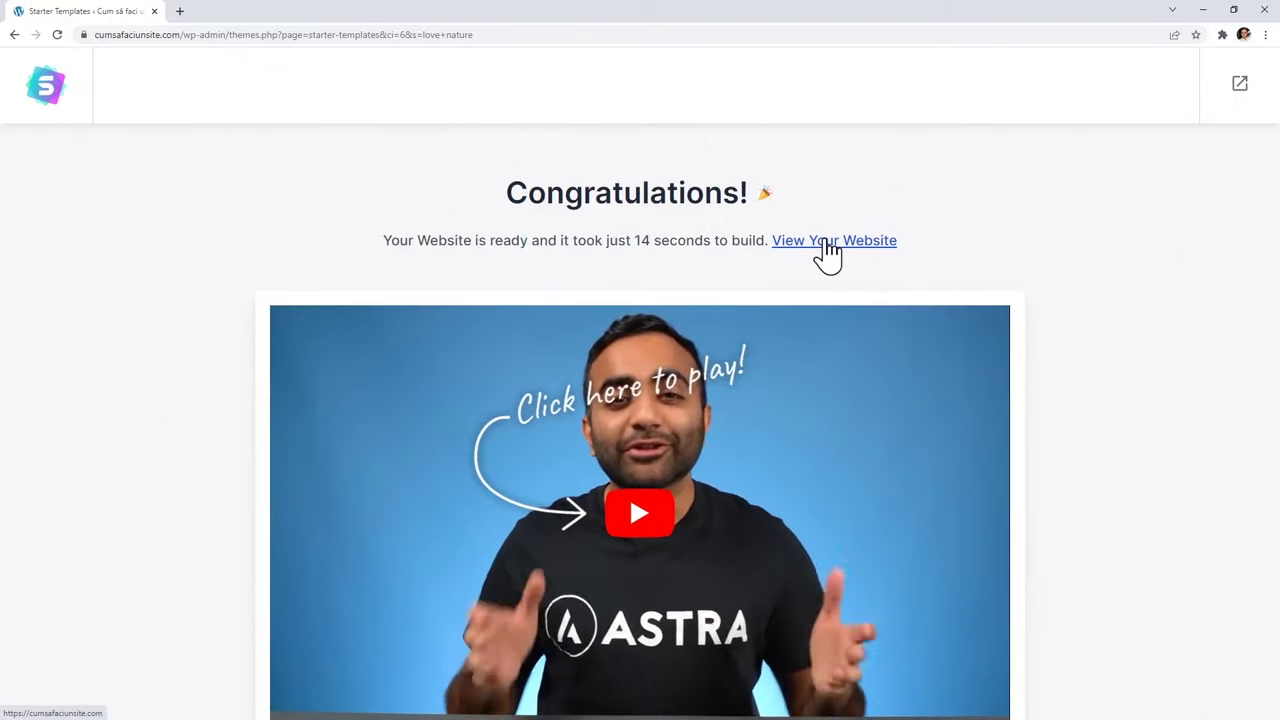
left_click(827, 242)
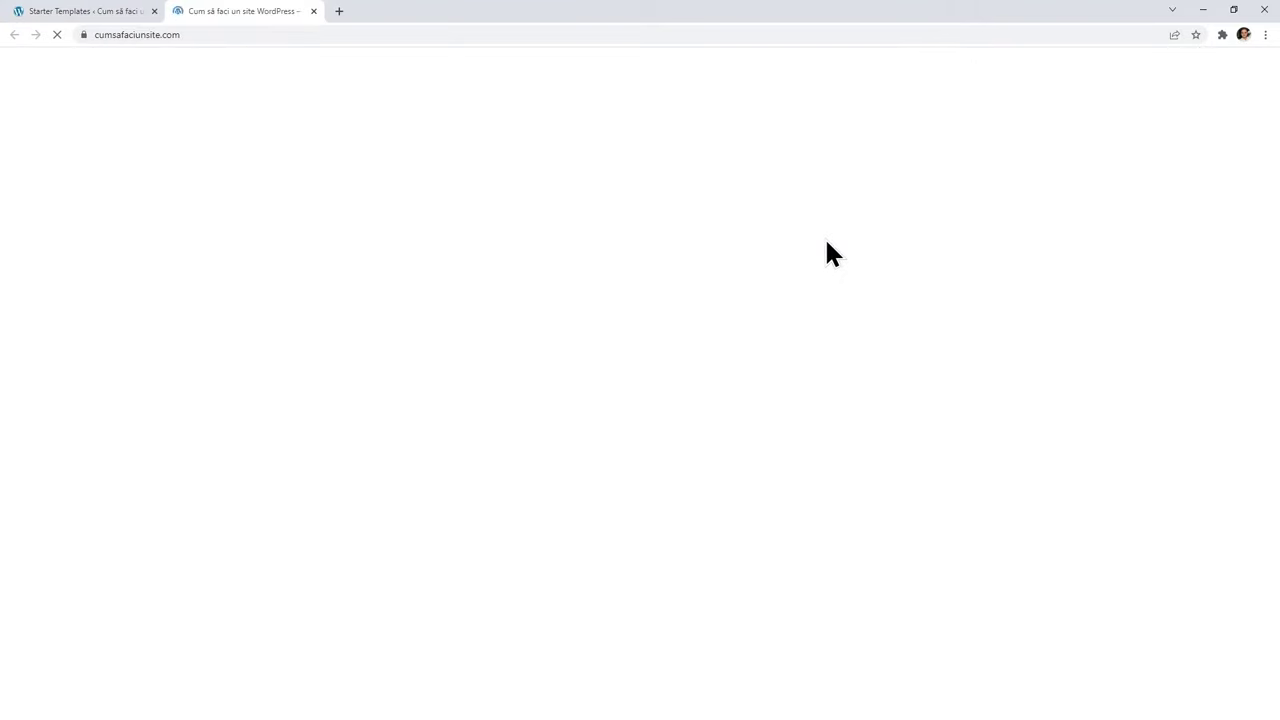
Scroll through the imported Love Nature site's home page.
scroll(874, 236, "down", 3)
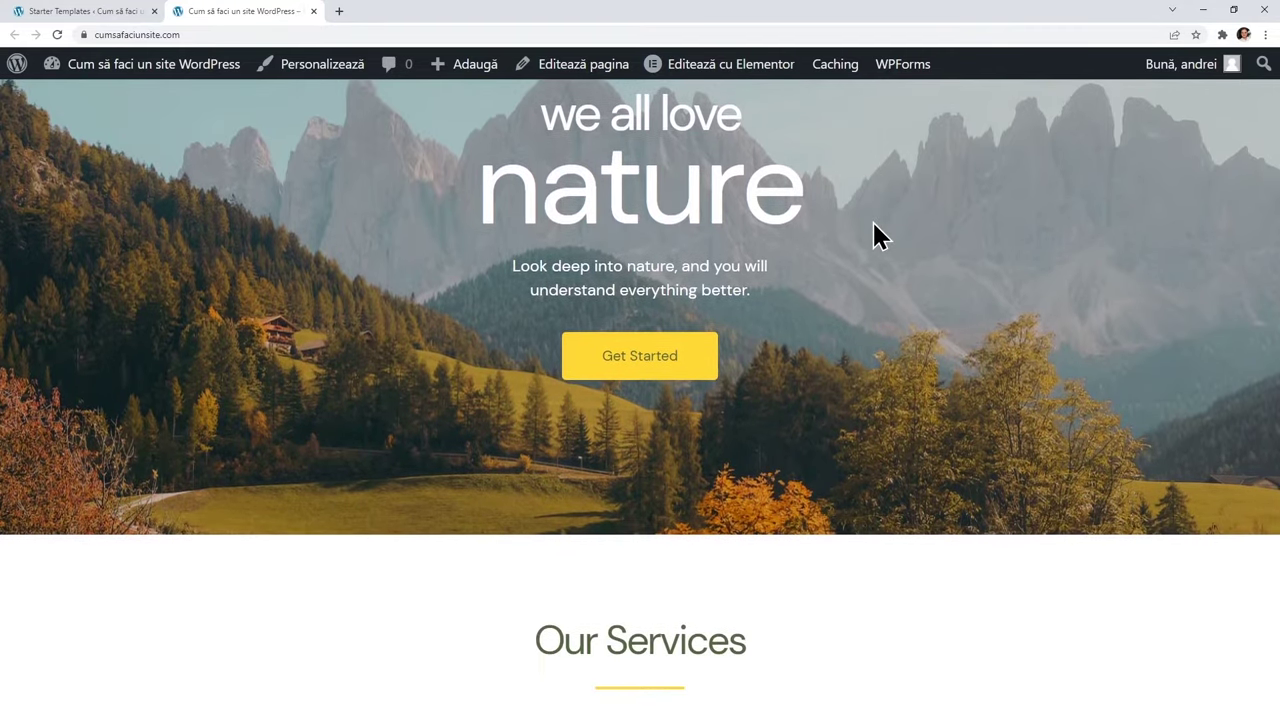
scroll(874, 236, "down", 1)
scroll(874, 236, "down", 2)
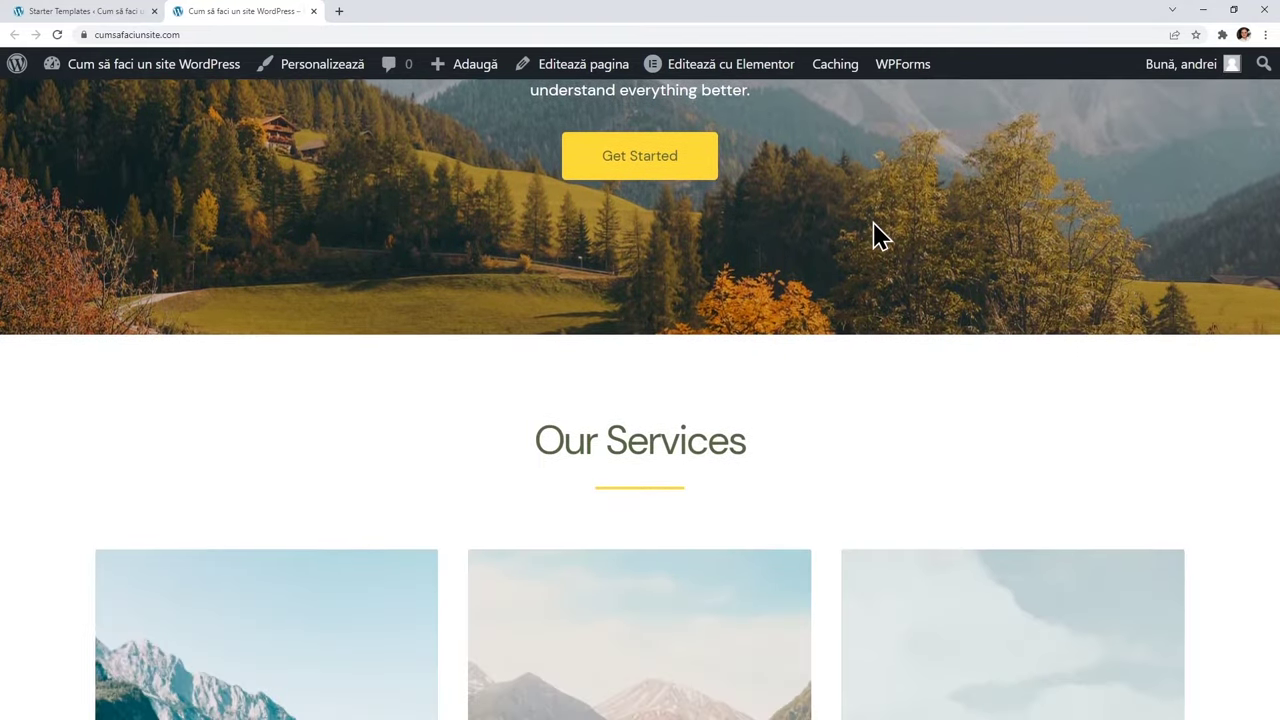
scroll(874, 236, "down", 3)
scroll(874, 236, "down", 2)
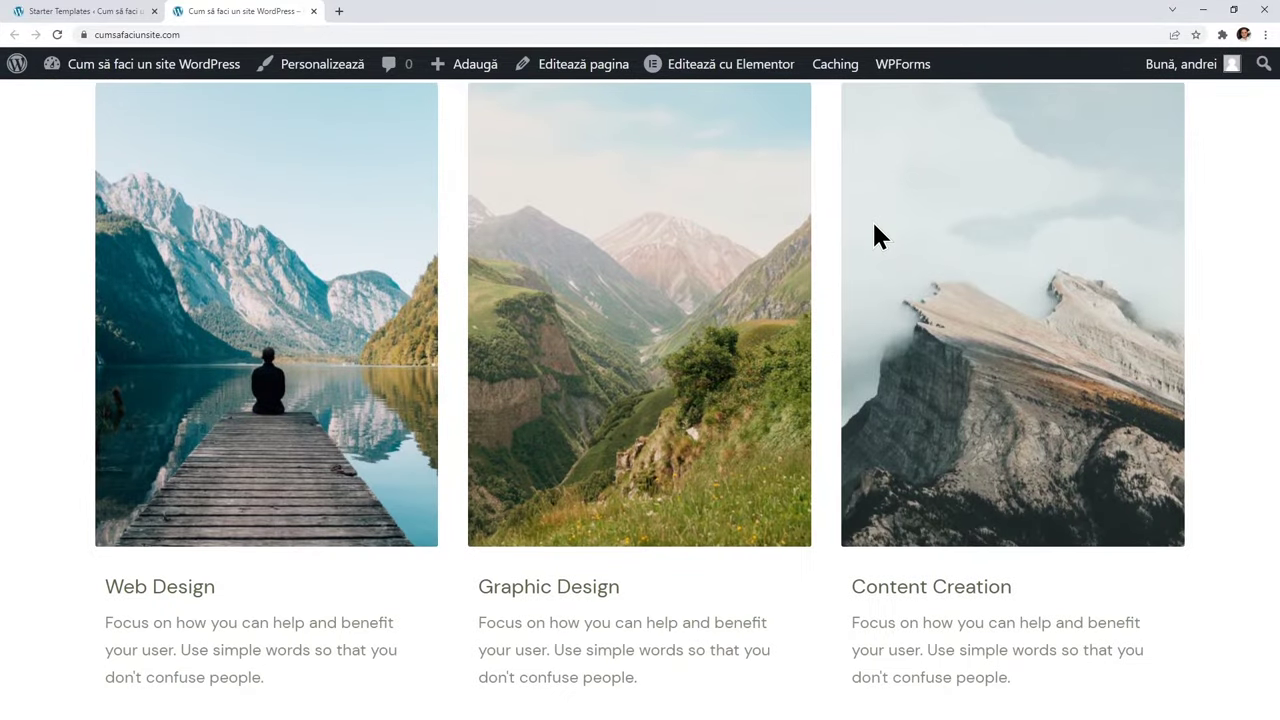
scroll(874, 236, "down", 3)
scroll(874, 236, "down", 1)
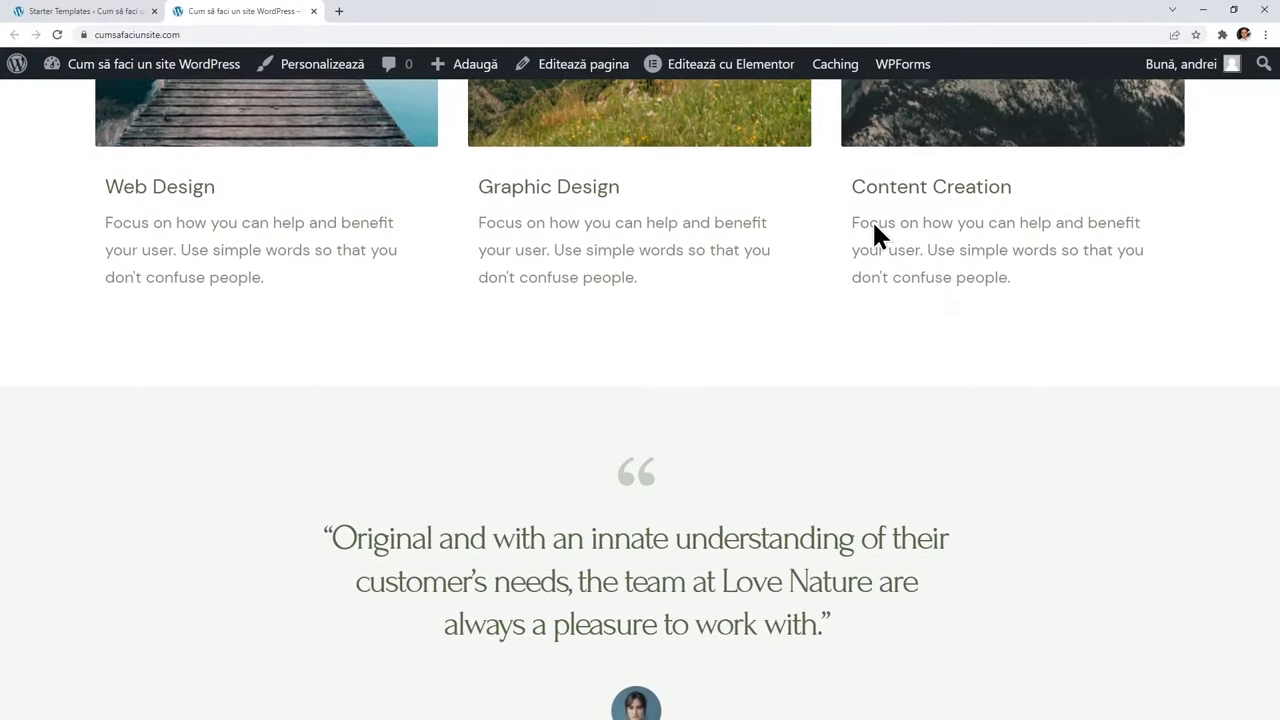
scroll(873, 221, "down", 1)
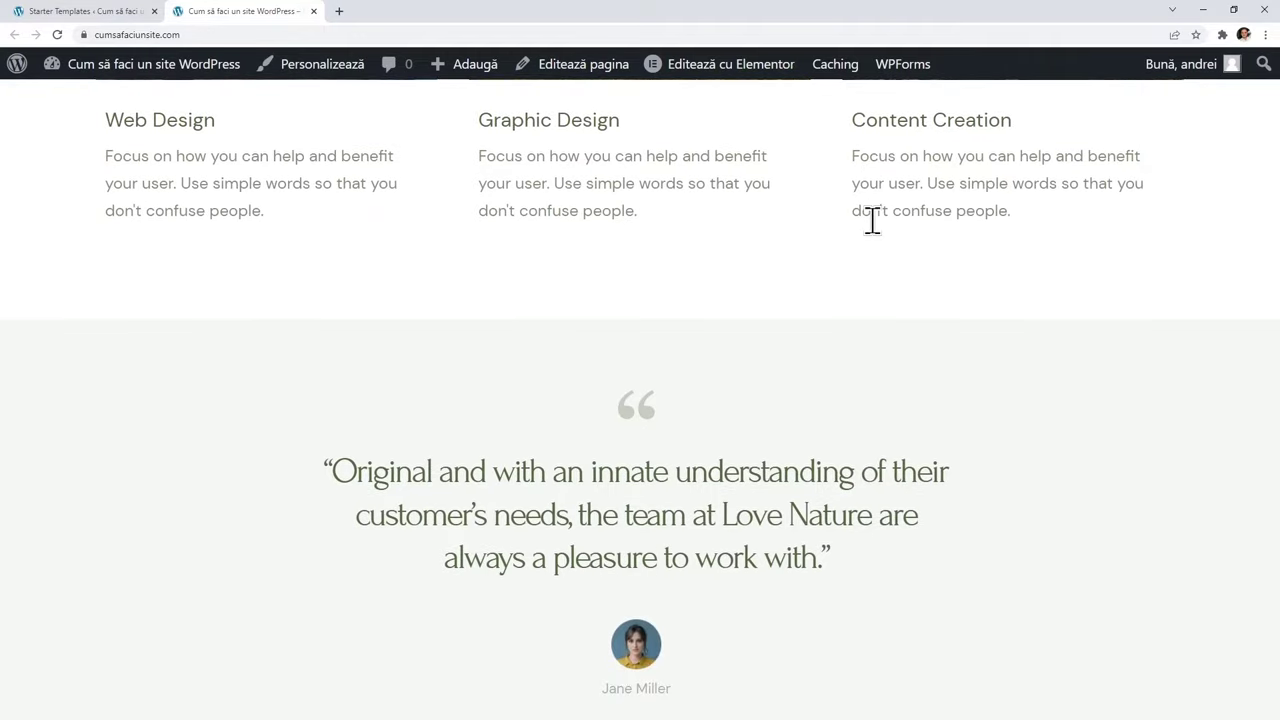
scroll(872, 221, "down", 3)
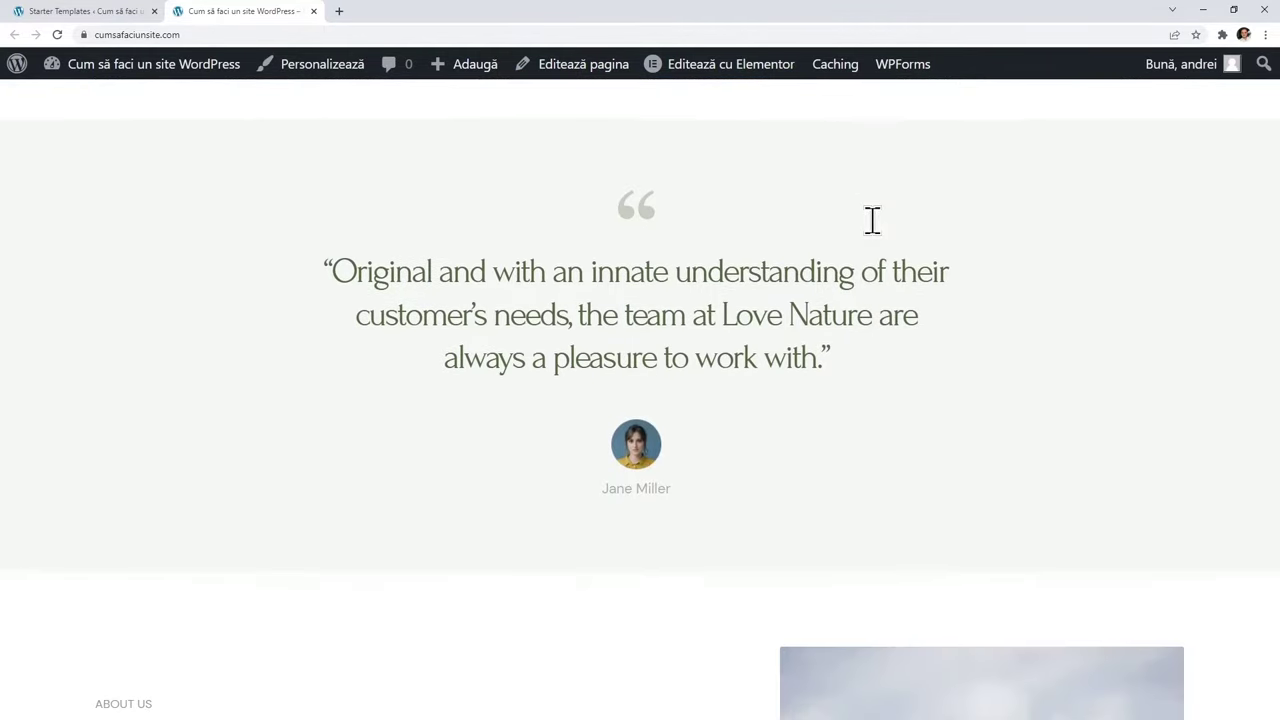
scroll(877, 234, "down", 5)
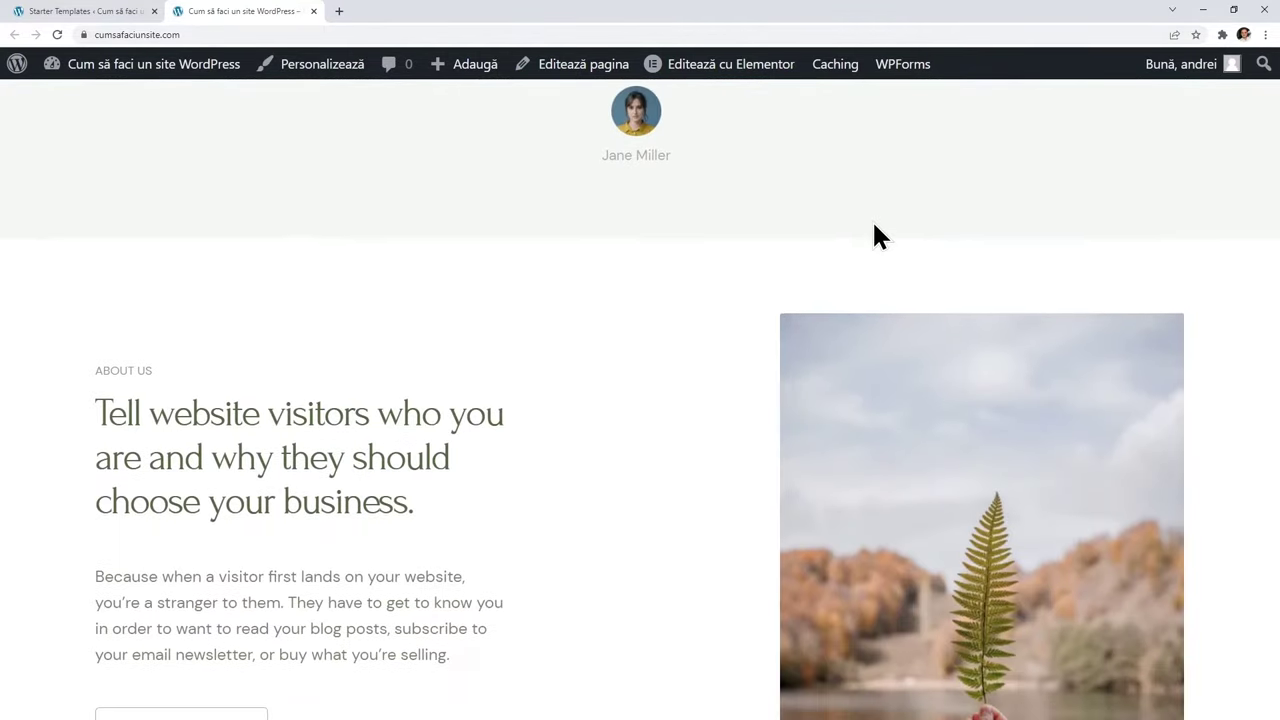
scroll(874, 237, "down", 2)
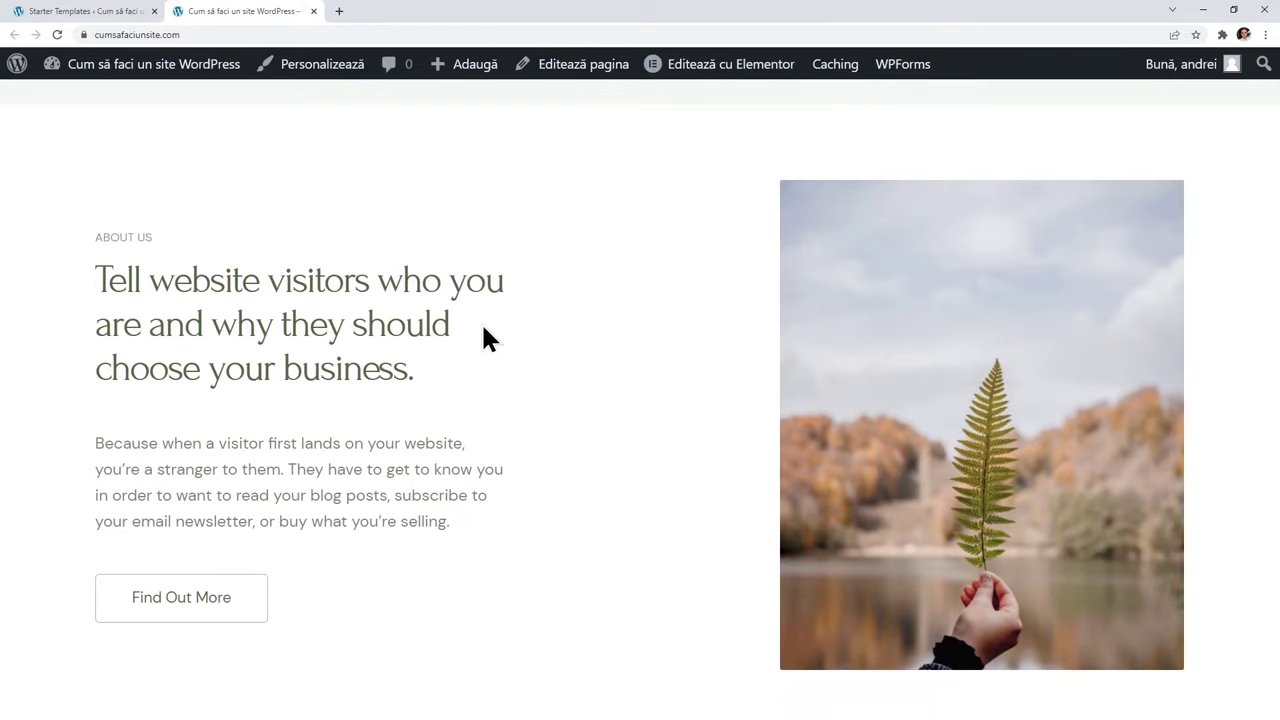
scroll(537, 343, "down", 6)
scroll(737, 331, "up", 10)
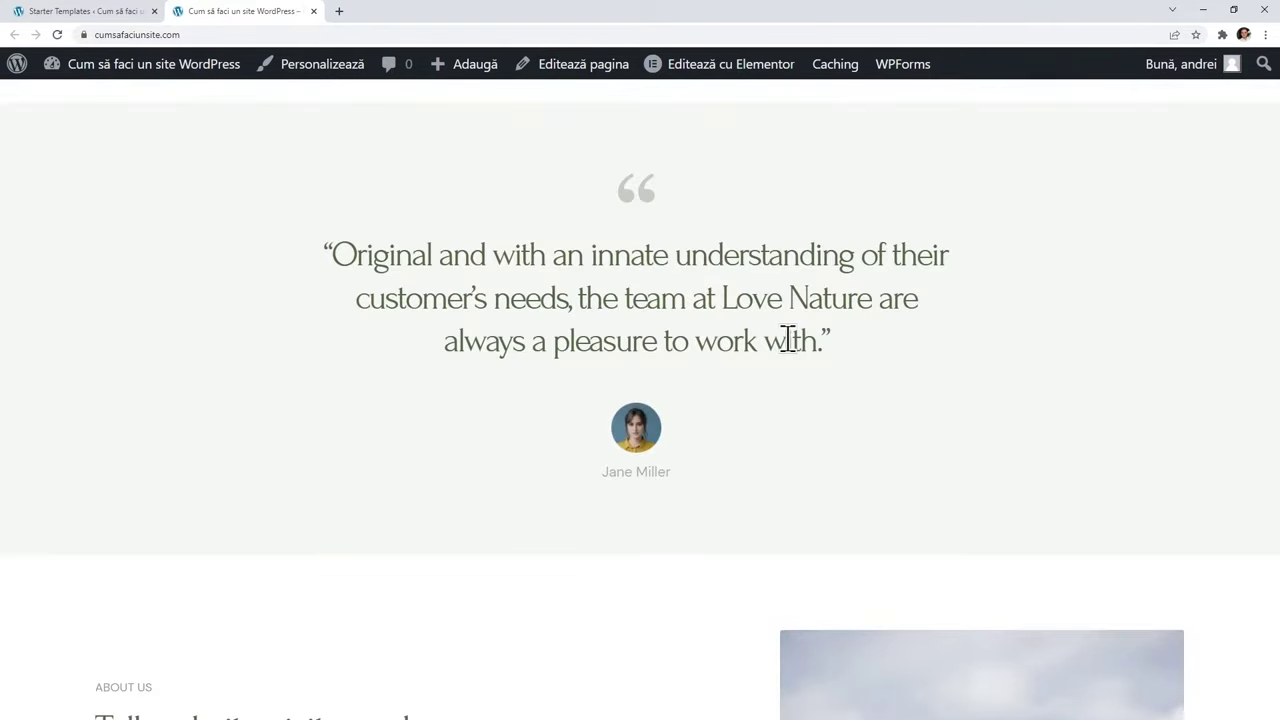
scroll(788, 340, "up", 15)
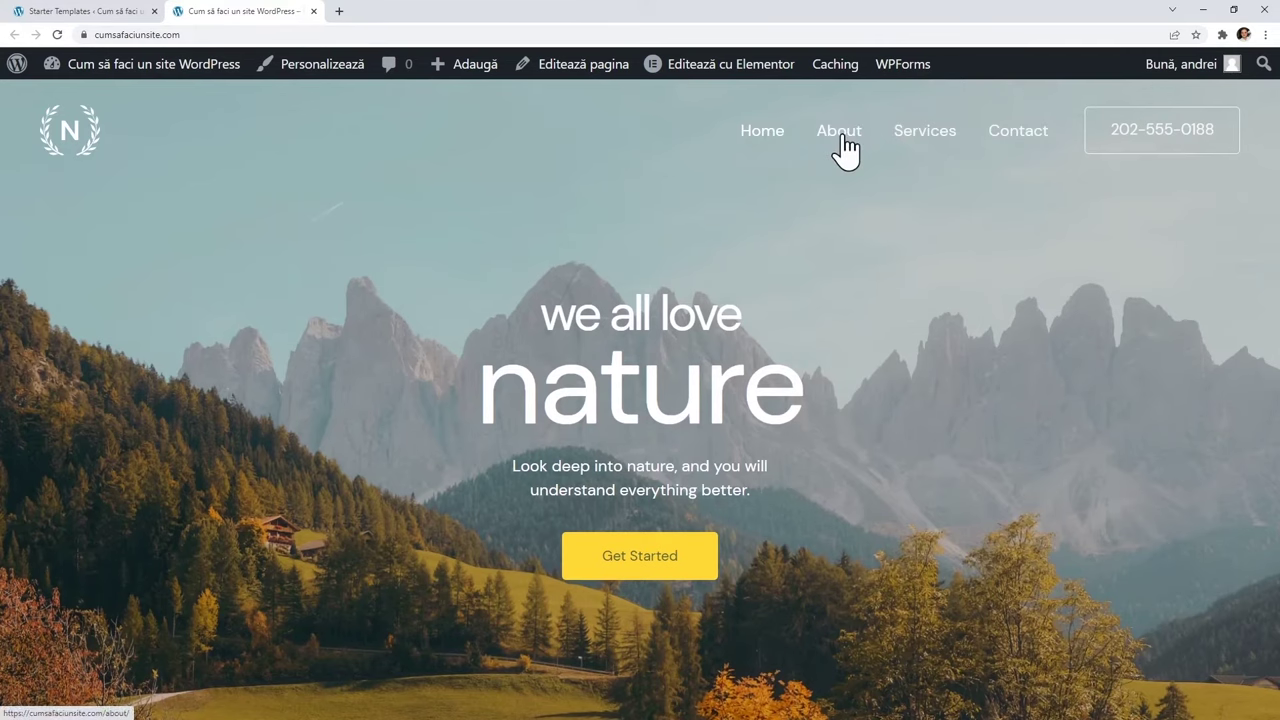
Look over the Contact page and its message form, then return to the admin dashboard.
left_click(1012, 140)
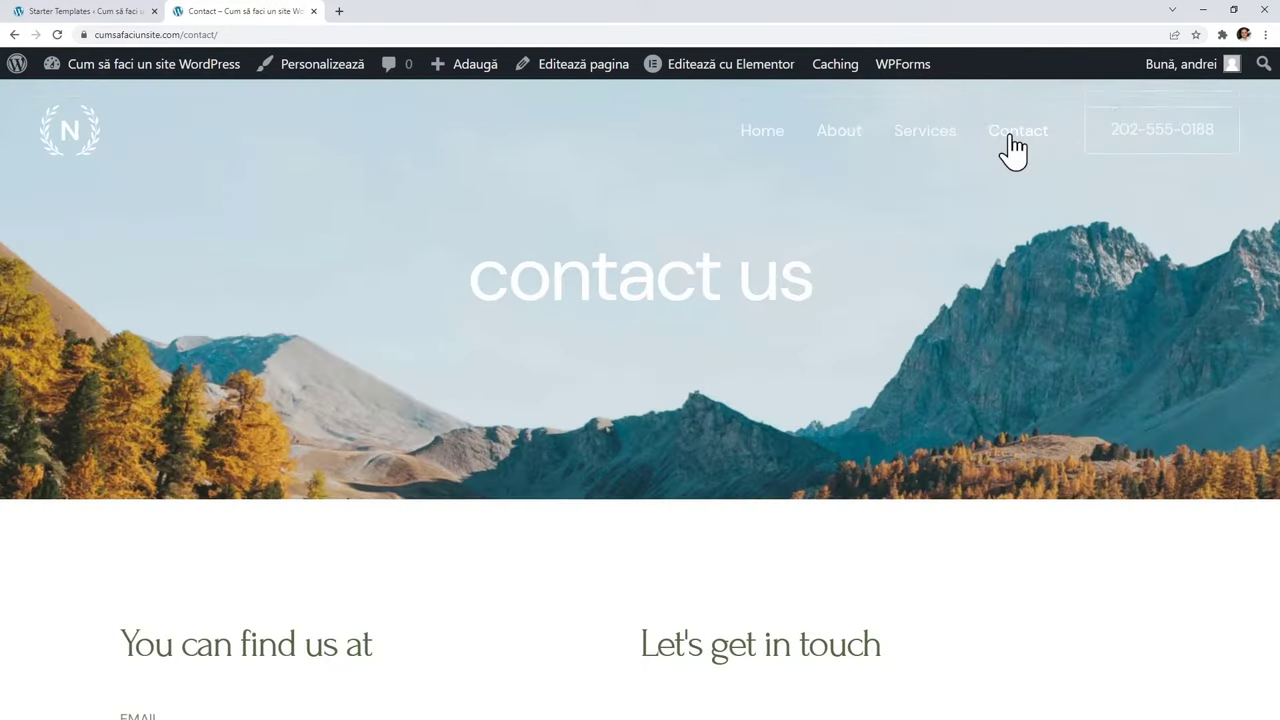
scroll(1013, 148, "down", 2)
scroll(1012, 160, "down", 3)
left_click(829, 345)
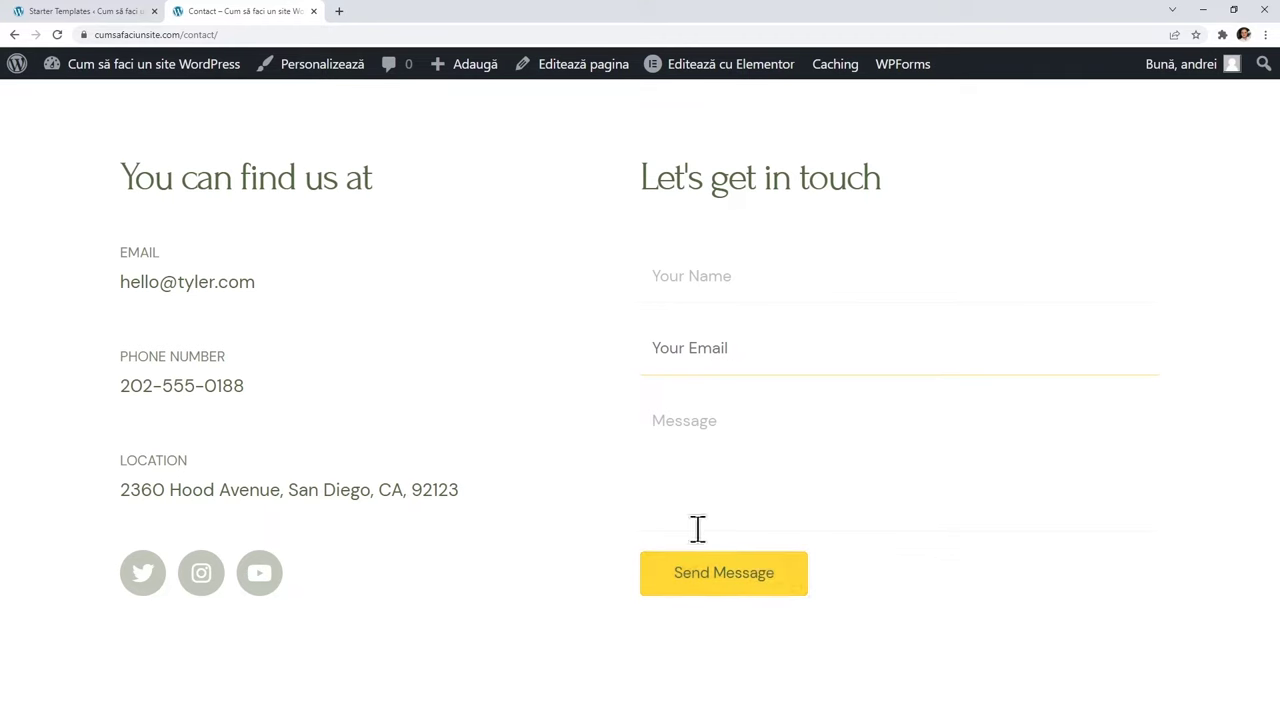
scroll(566, 491, "up", 5)
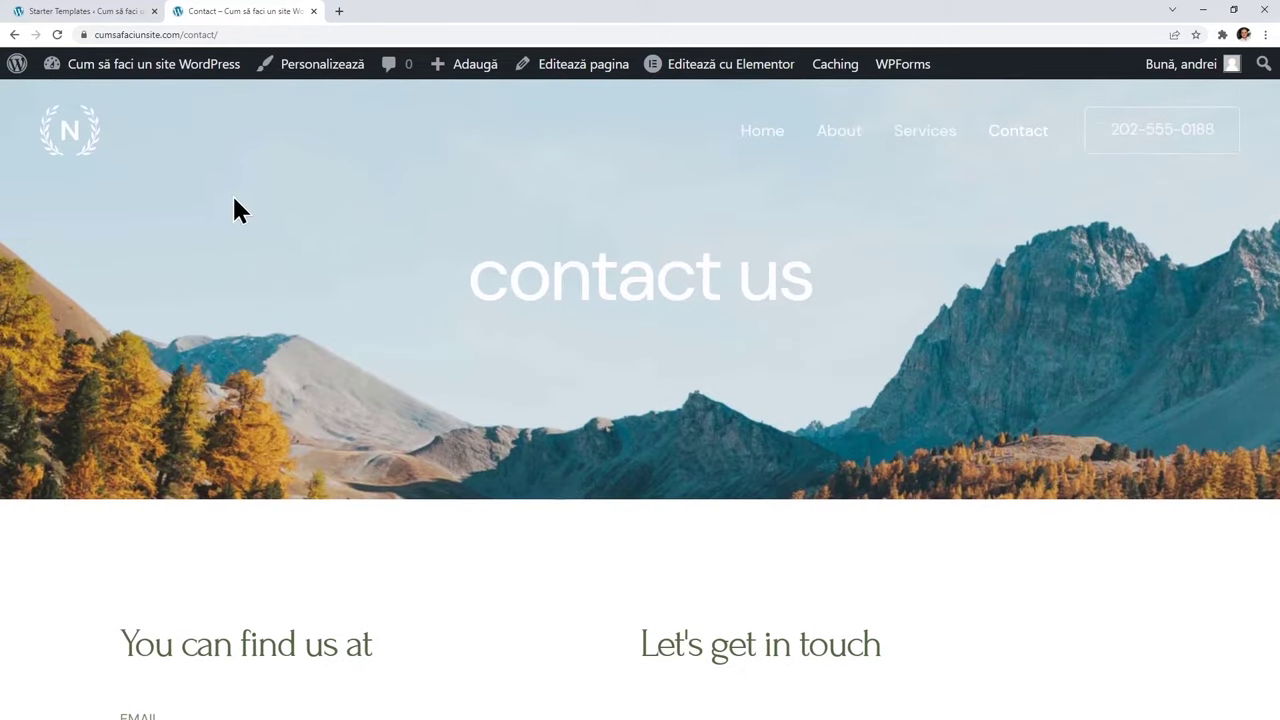
left_click(161, 68)
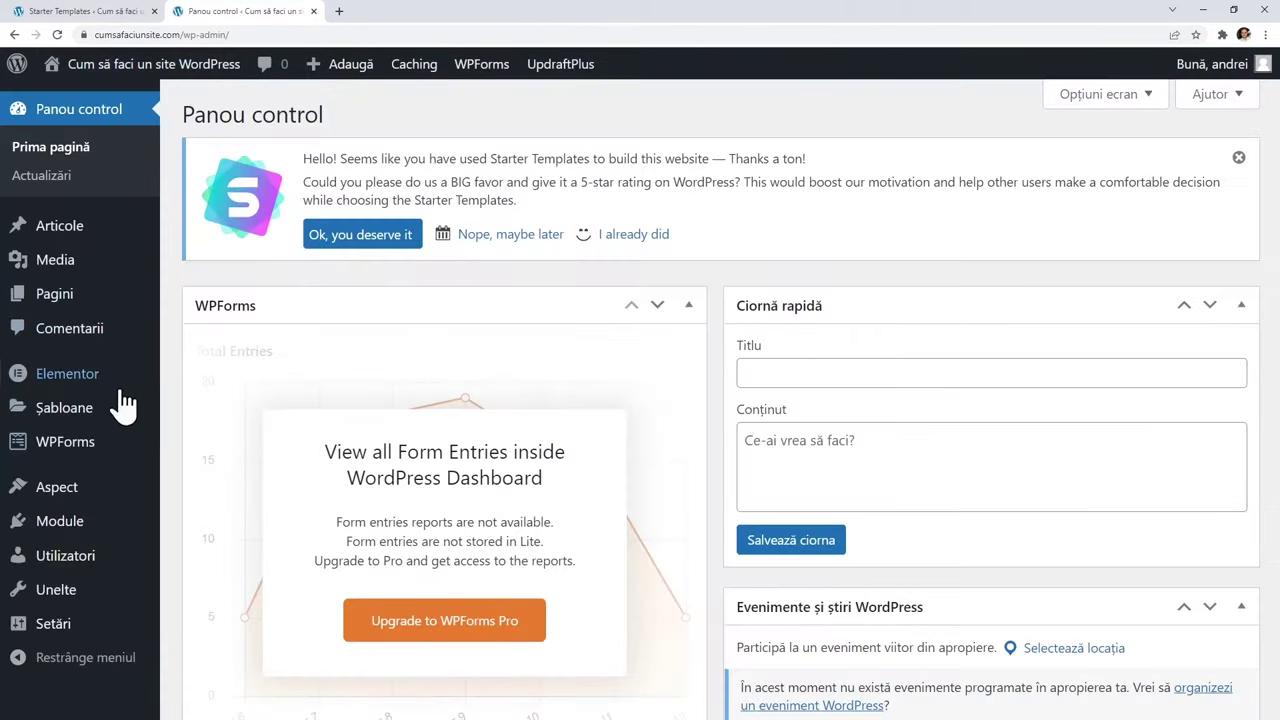
Open the installed plugins list and highlight UpdraftPlus.
left_click(14, 520)
scroll(507, 401, "down", 2)
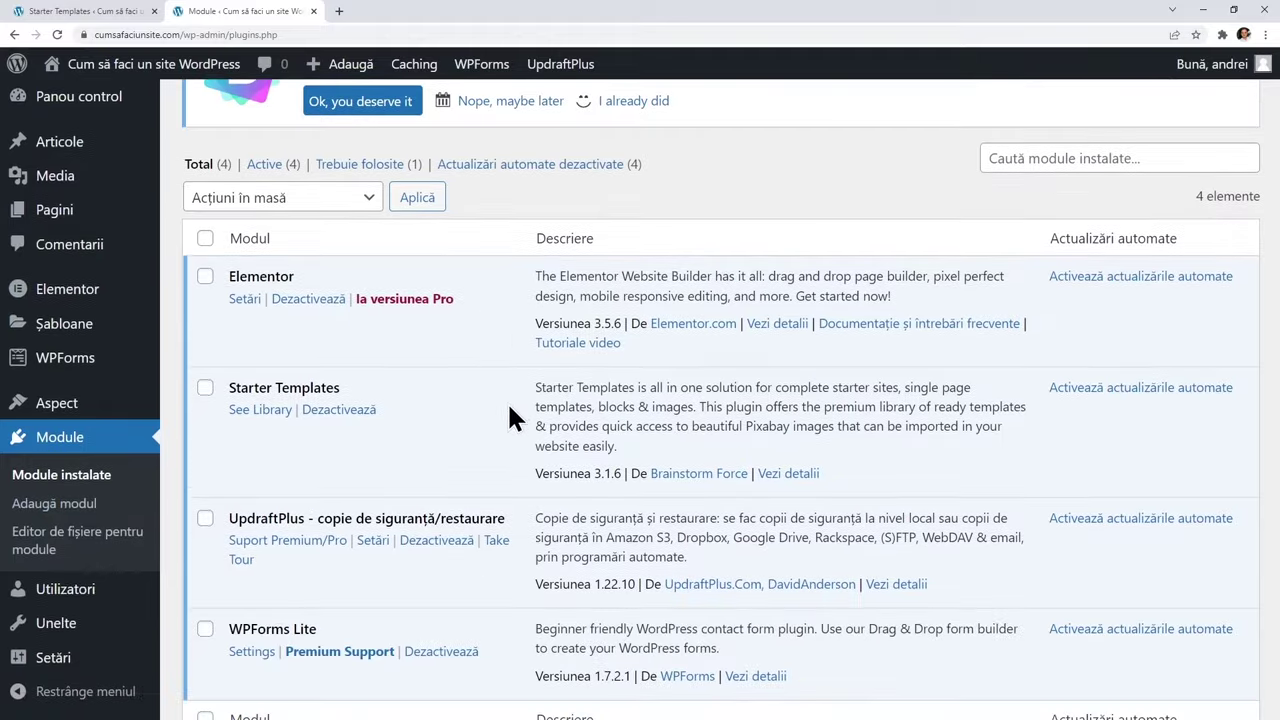
left_click_drag(228, 451, 309, 451)
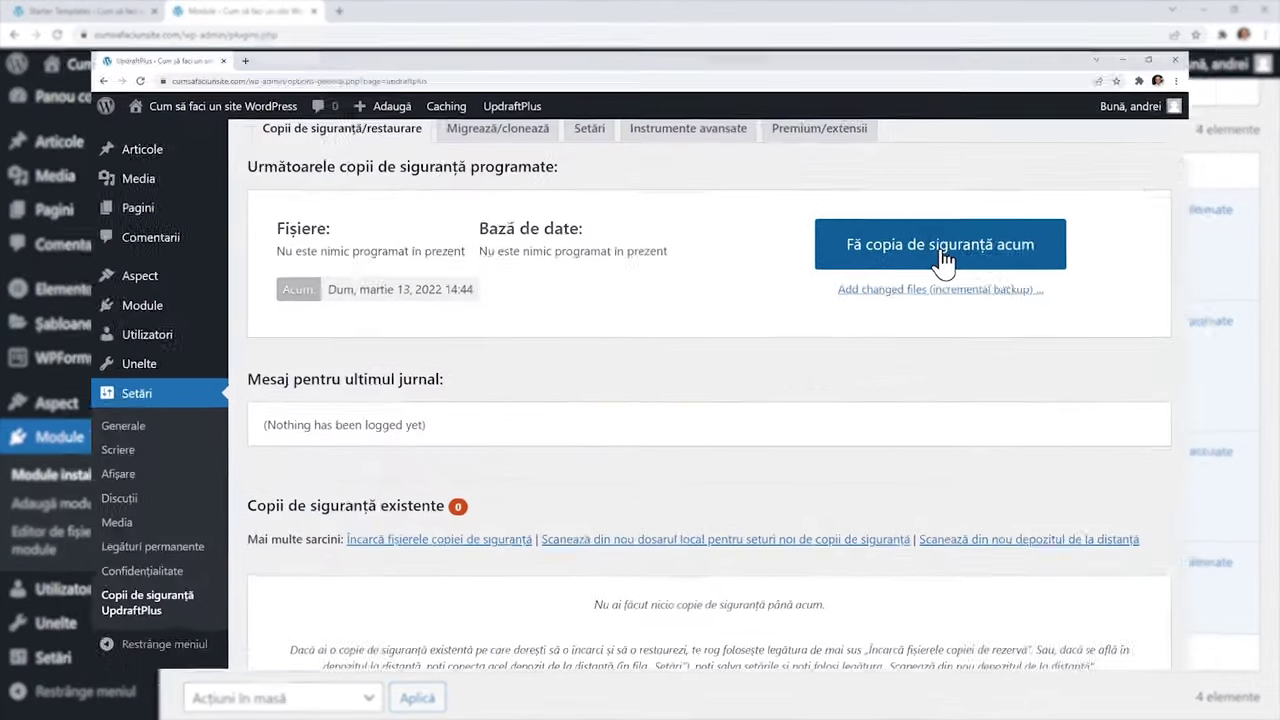
Start an UpdraftPlus database and files backup, kept from automatic deletion.
left_click(943, 262)
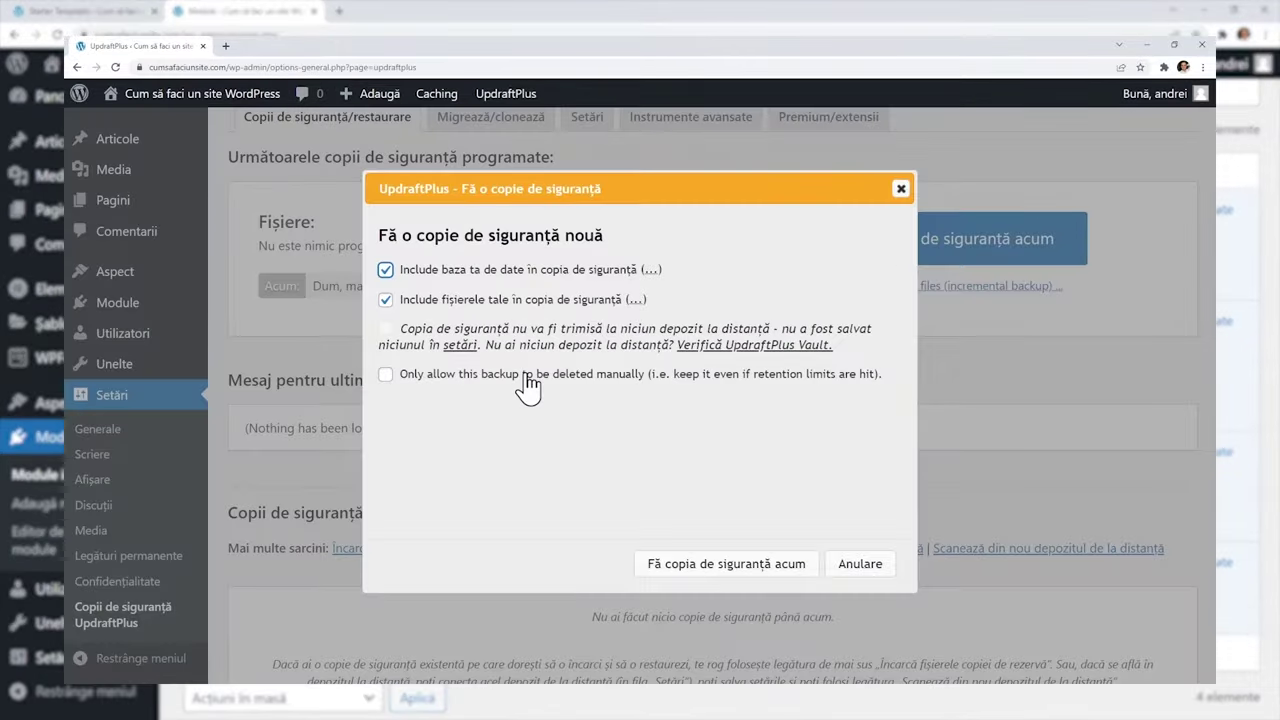
left_click(452, 382)
left_click(636, 643)
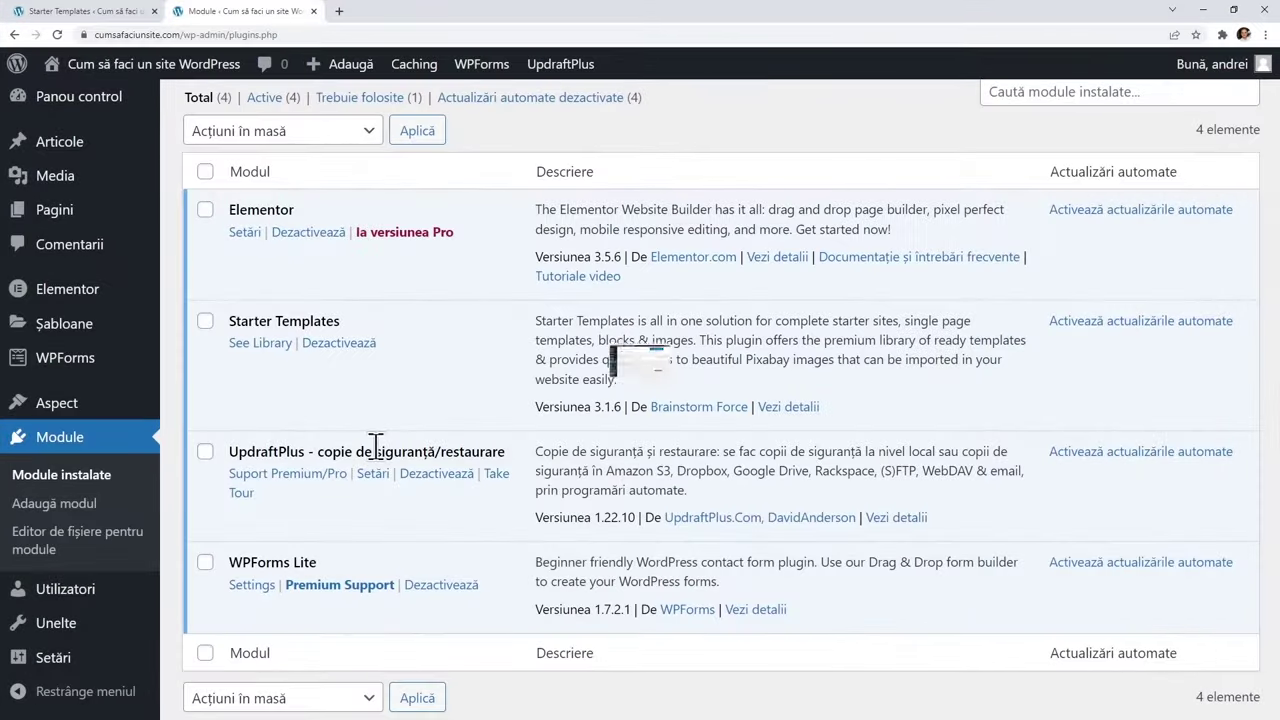
Highlight Starter Templates and scroll through the remaining installed plugins.
left_click_drag(350, 320, 228, 320)
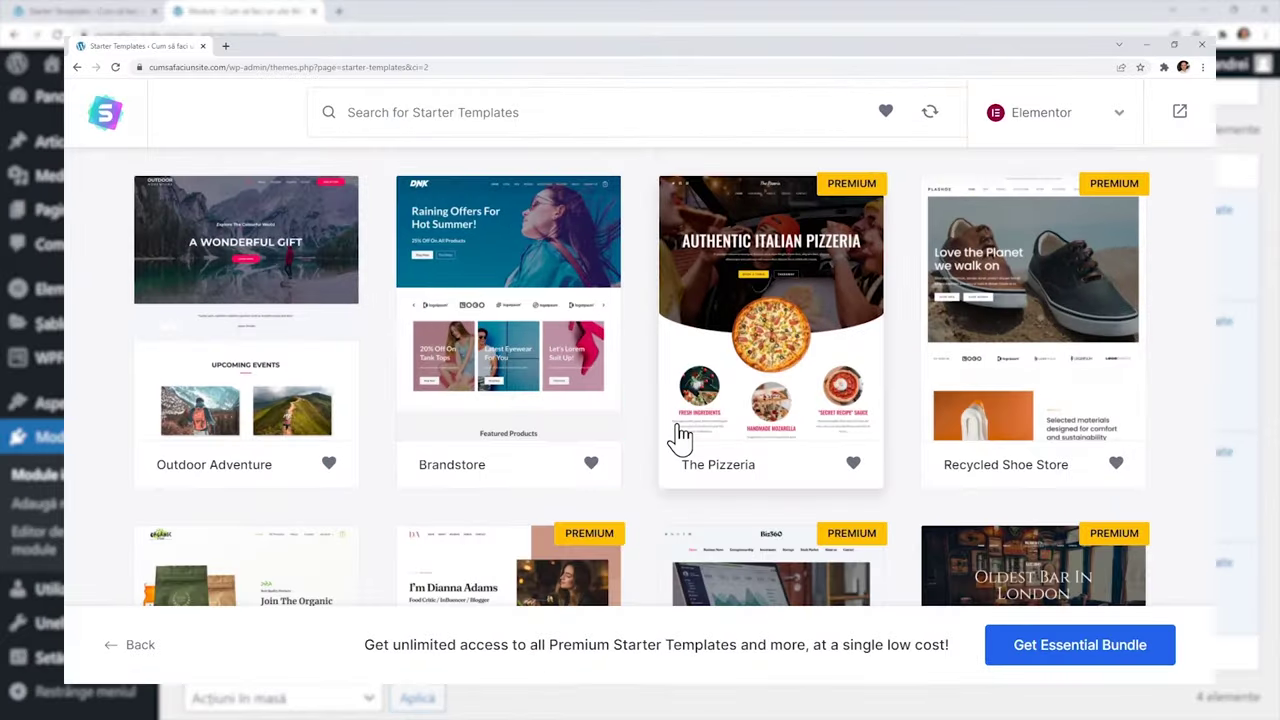
scroll(680, 435, "down", 6)
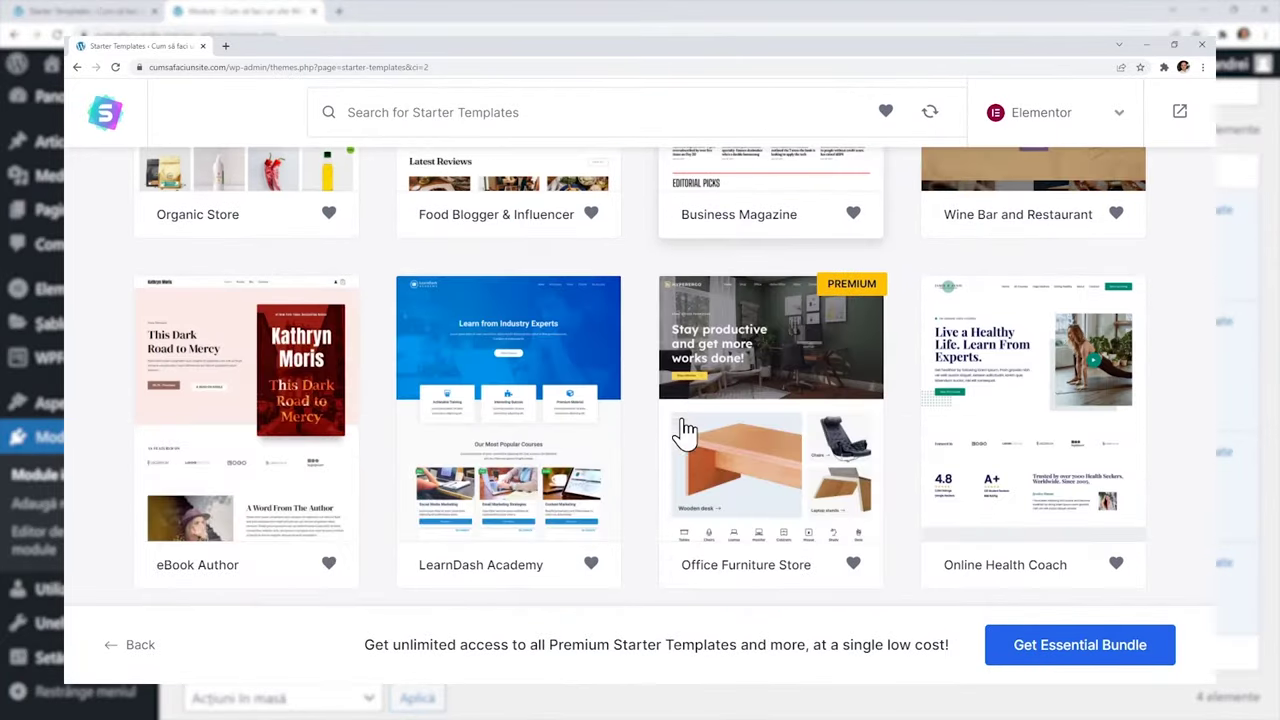
scroll(685, 430, "down", 4)
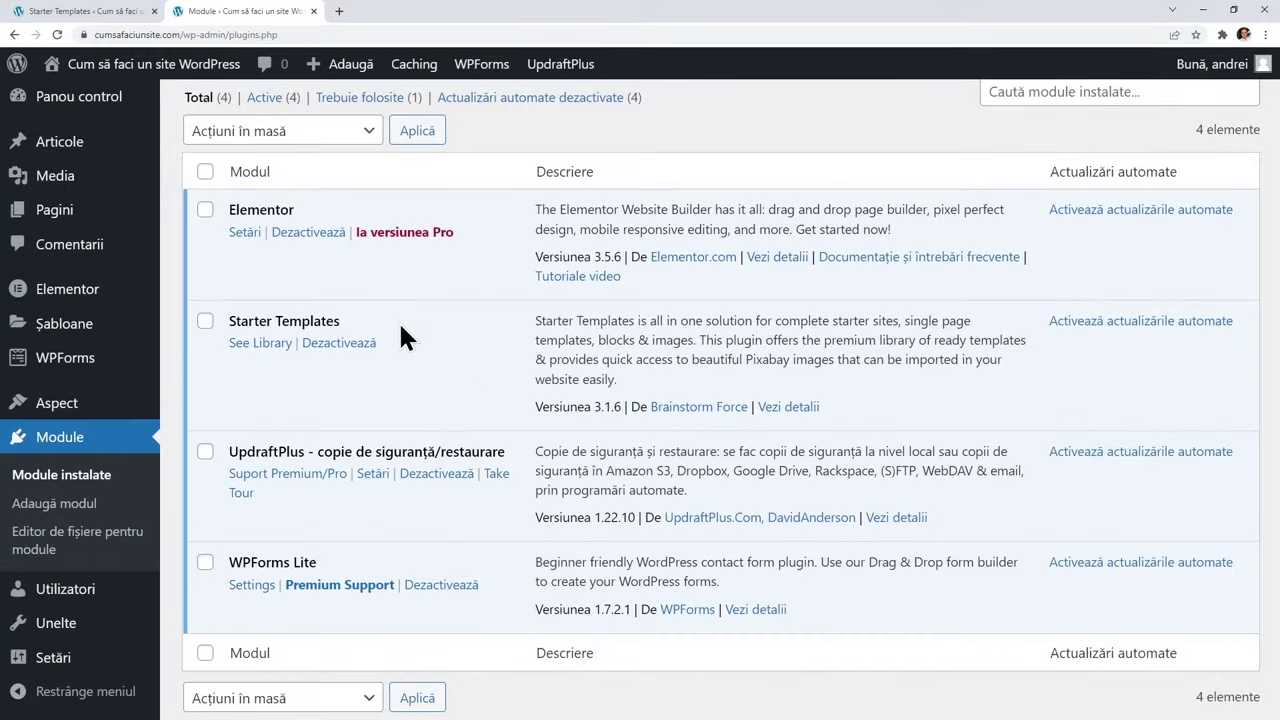
Highlight the Elementor and WPForms Lite plugin names while explaining them.
double_click(292, 209)
left_click(268, 562)
double_click(268, 562)
double_click(302, 562)
left_click_drag(316, 562, 232, 562)
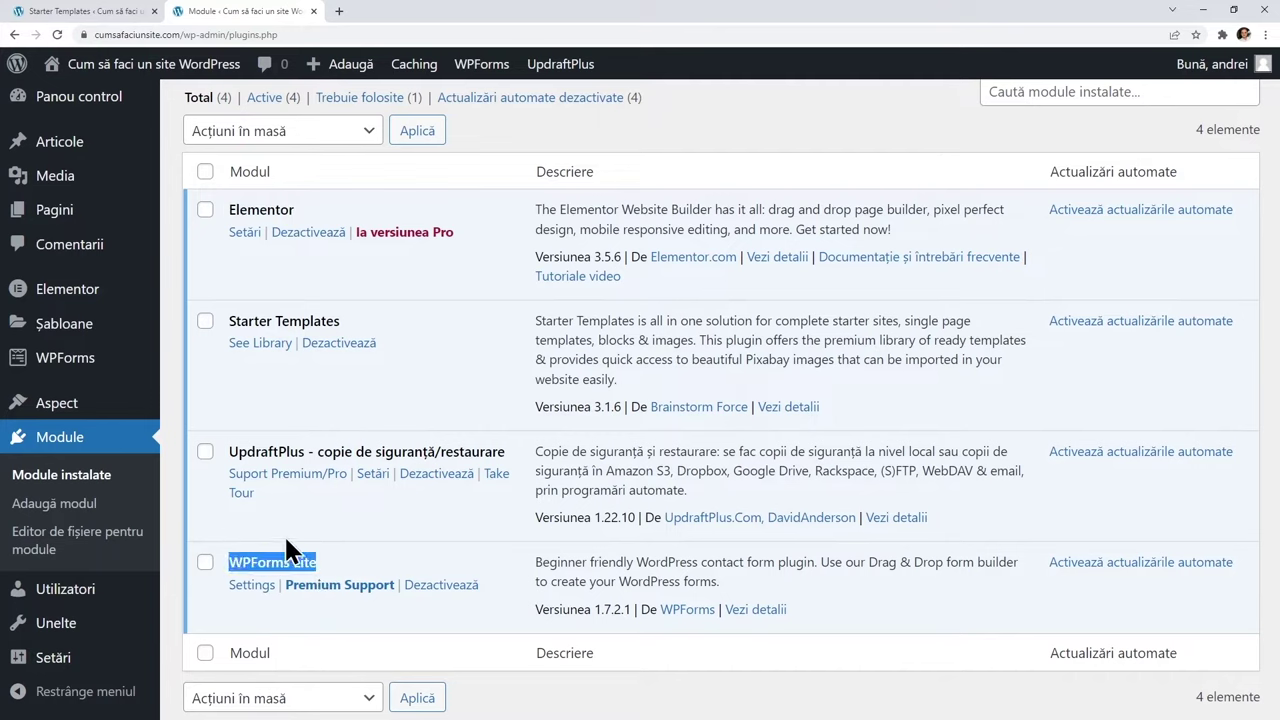
left_click(332, 522)
double_click(274, 207)
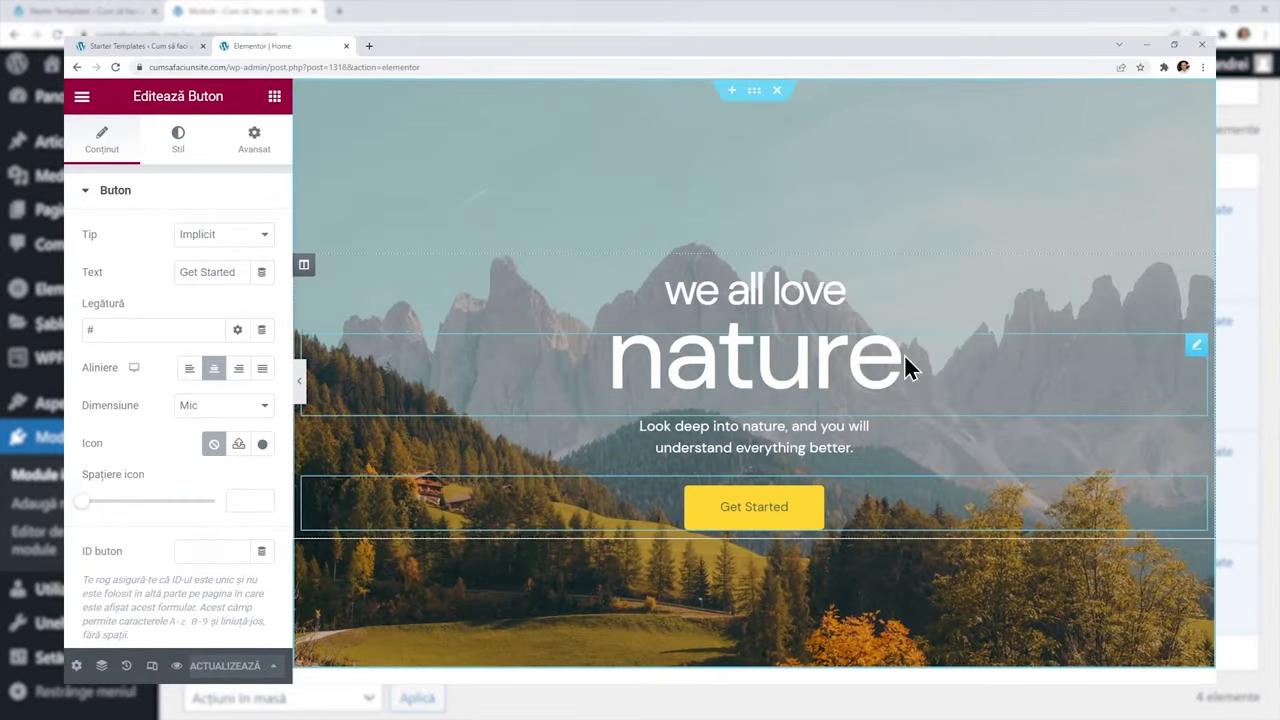
left_click(860, 360)
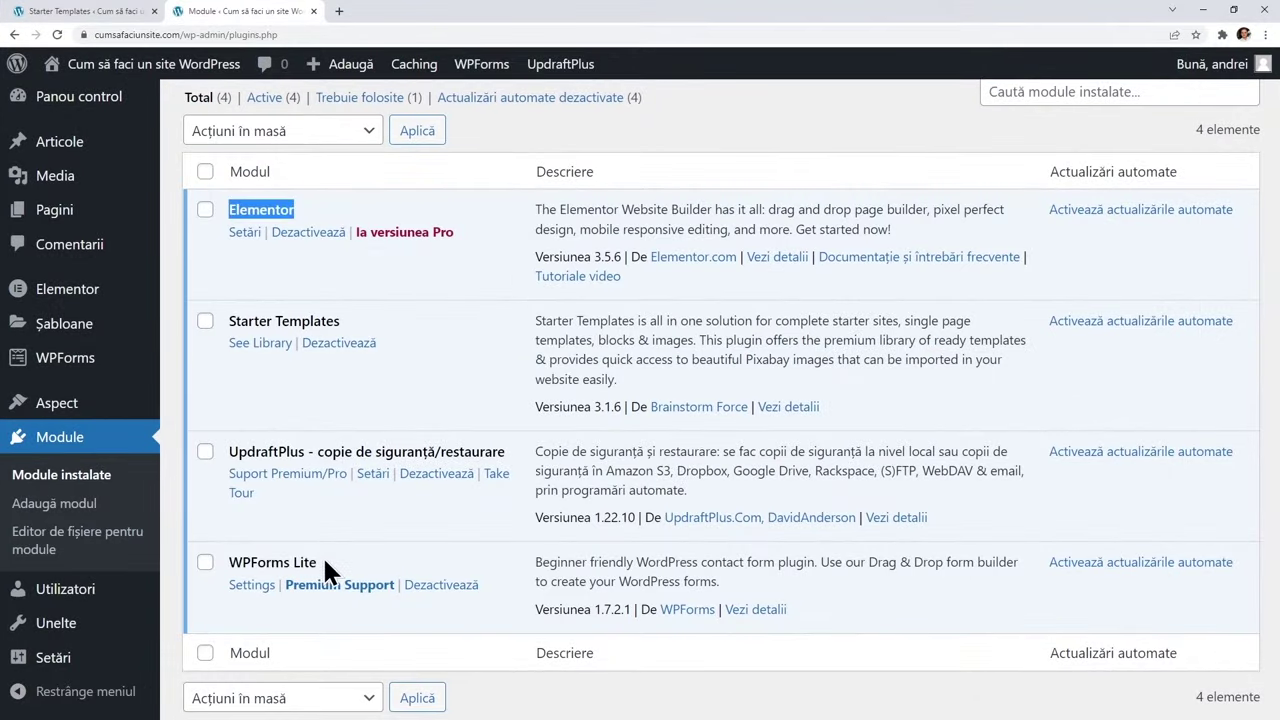
left_click_drag(320, 562, 229, 562)
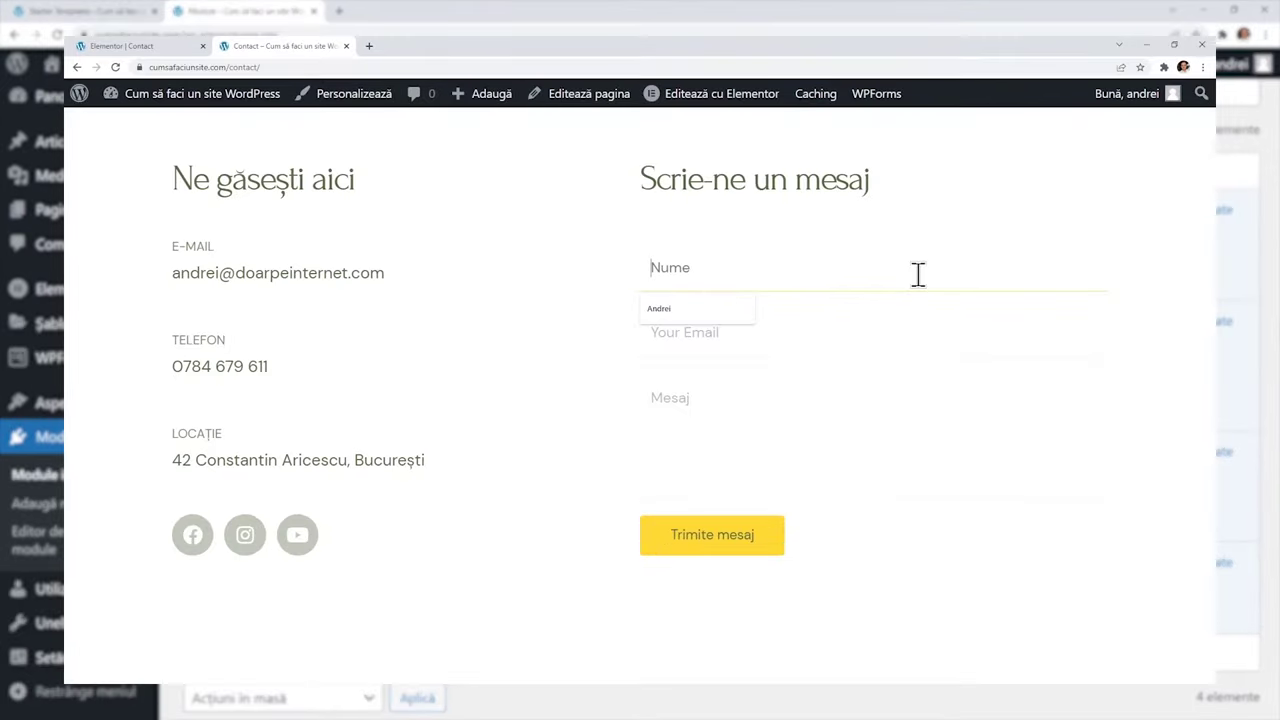
Fill the contact form with a name, an email address and 'Mesaj de test', and send it.
type("Andrei")
key("Tab")
key("Tab")
type("Mesaj de test")
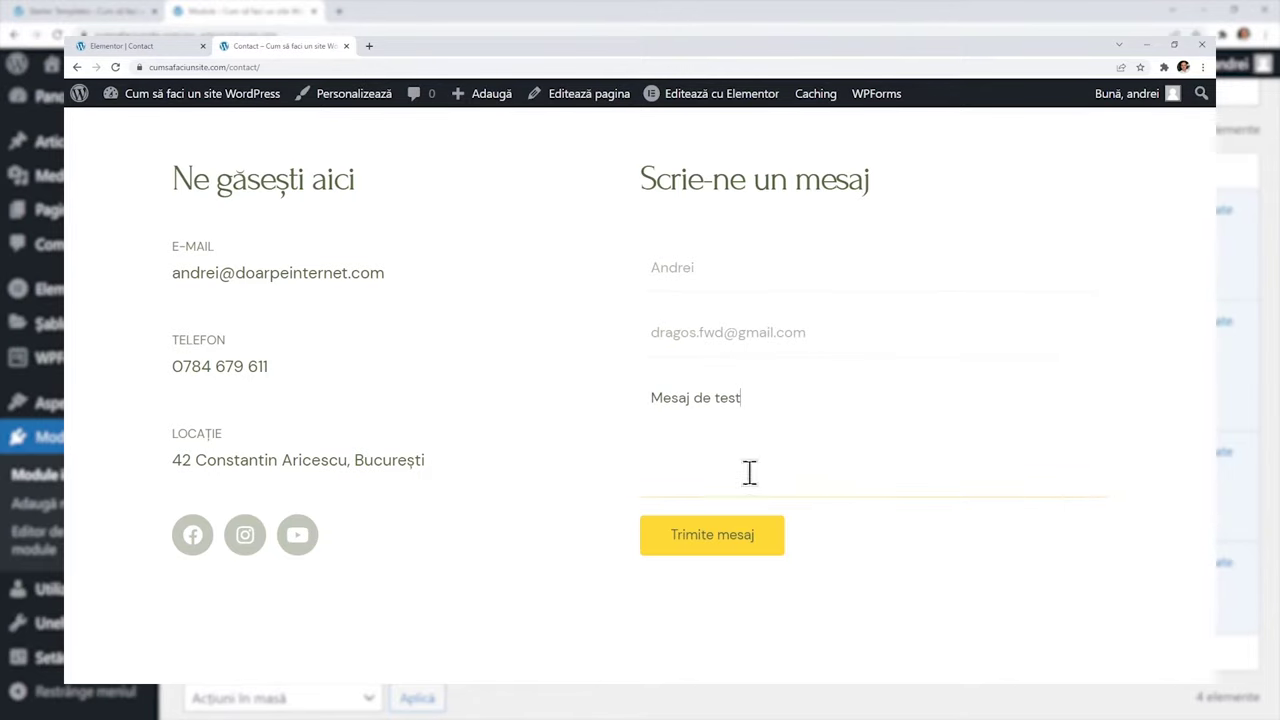
left_click(766, 550)
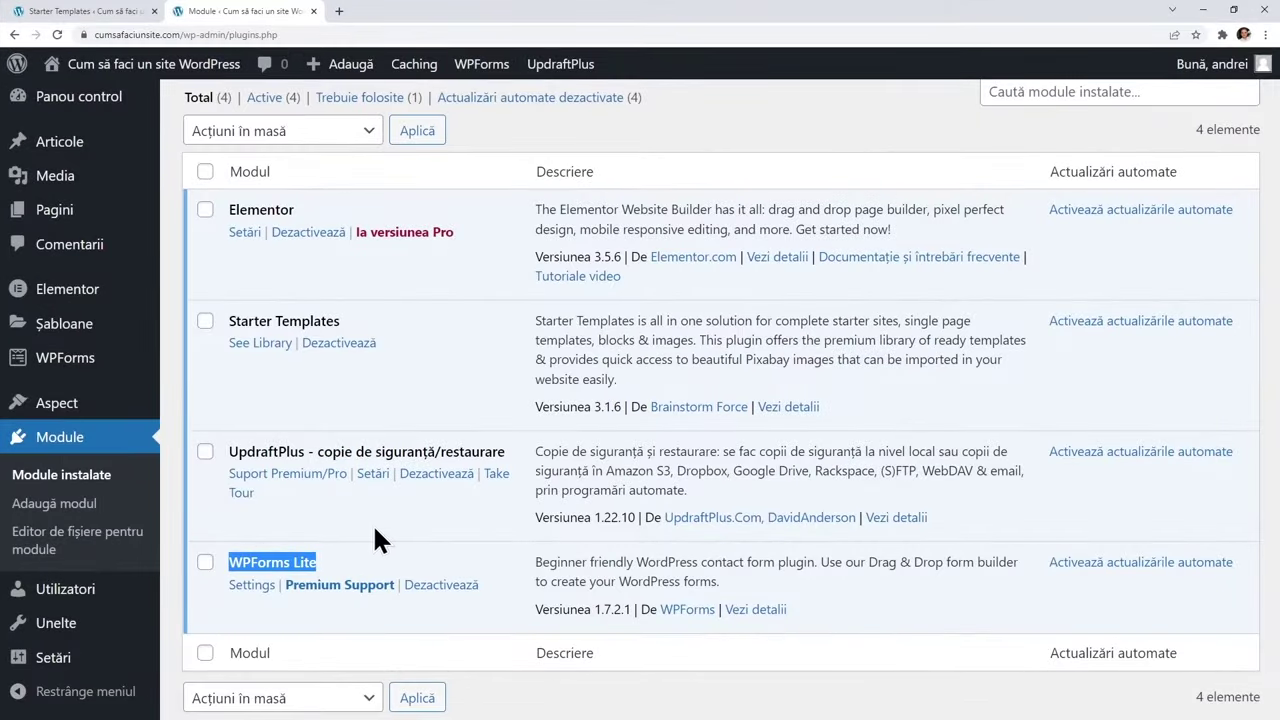
Dismiss the Starter Templates rating notice and visit the live site's home page.
left_click(395, 492)
scroll(395, 492, "up", 2)
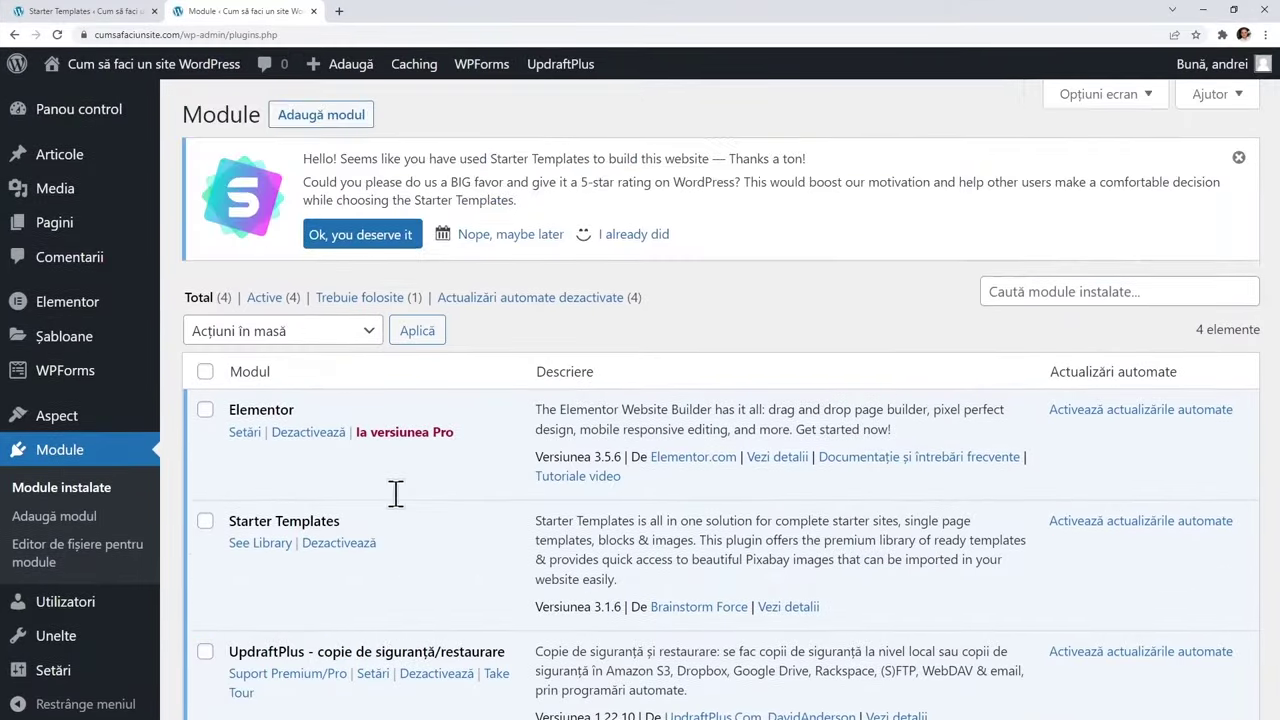
left_click(1238, 159)
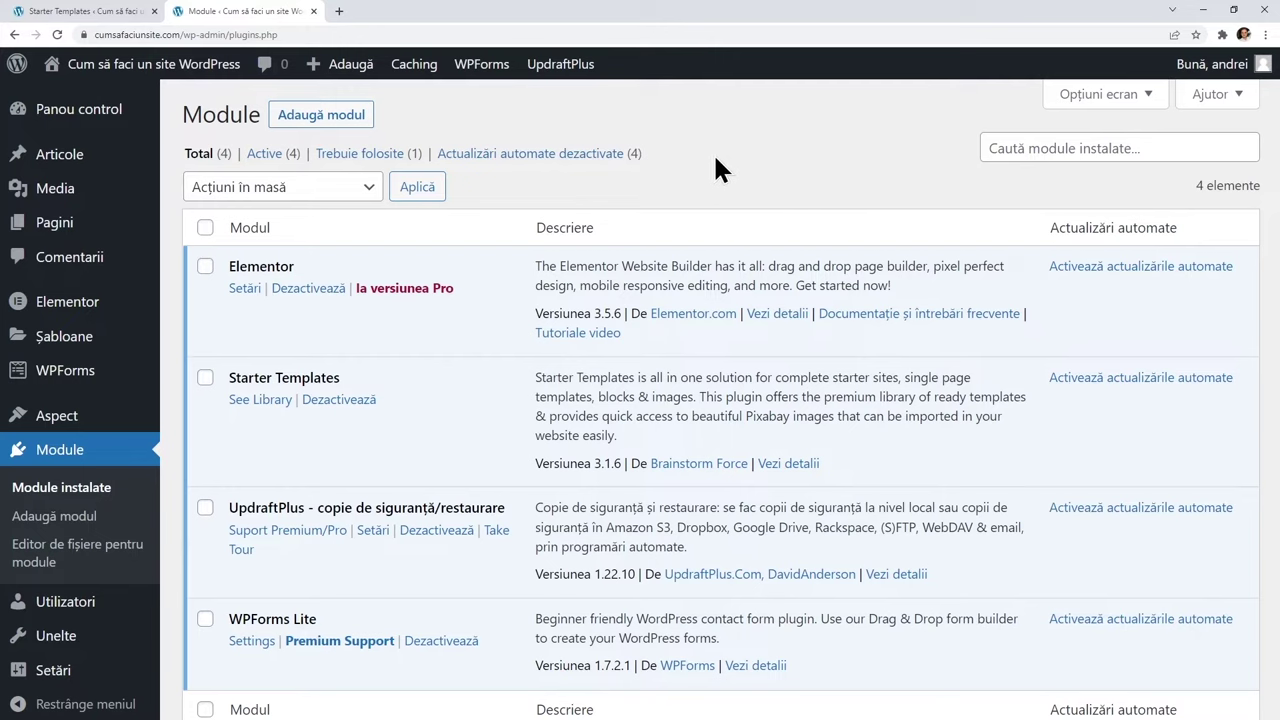
scroll(724, 201, "down", 2)
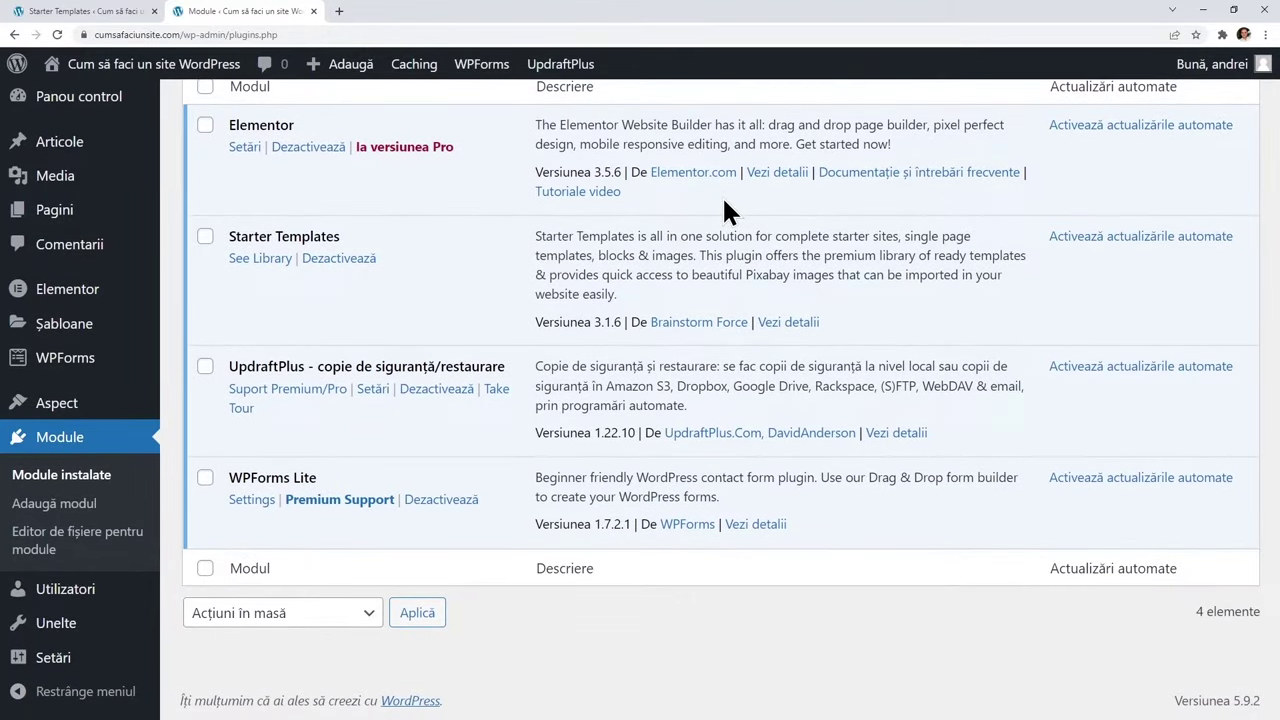
scroll(724, 201, "up", 2)
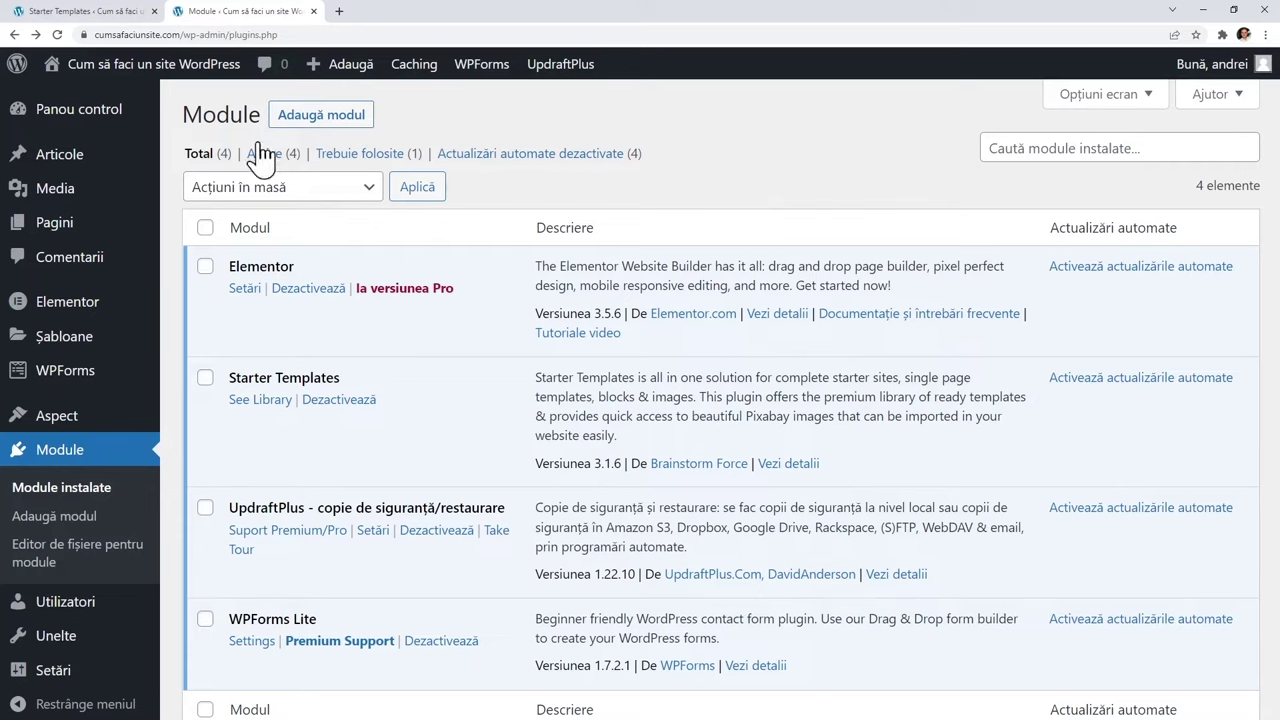
left_click(171, 70)
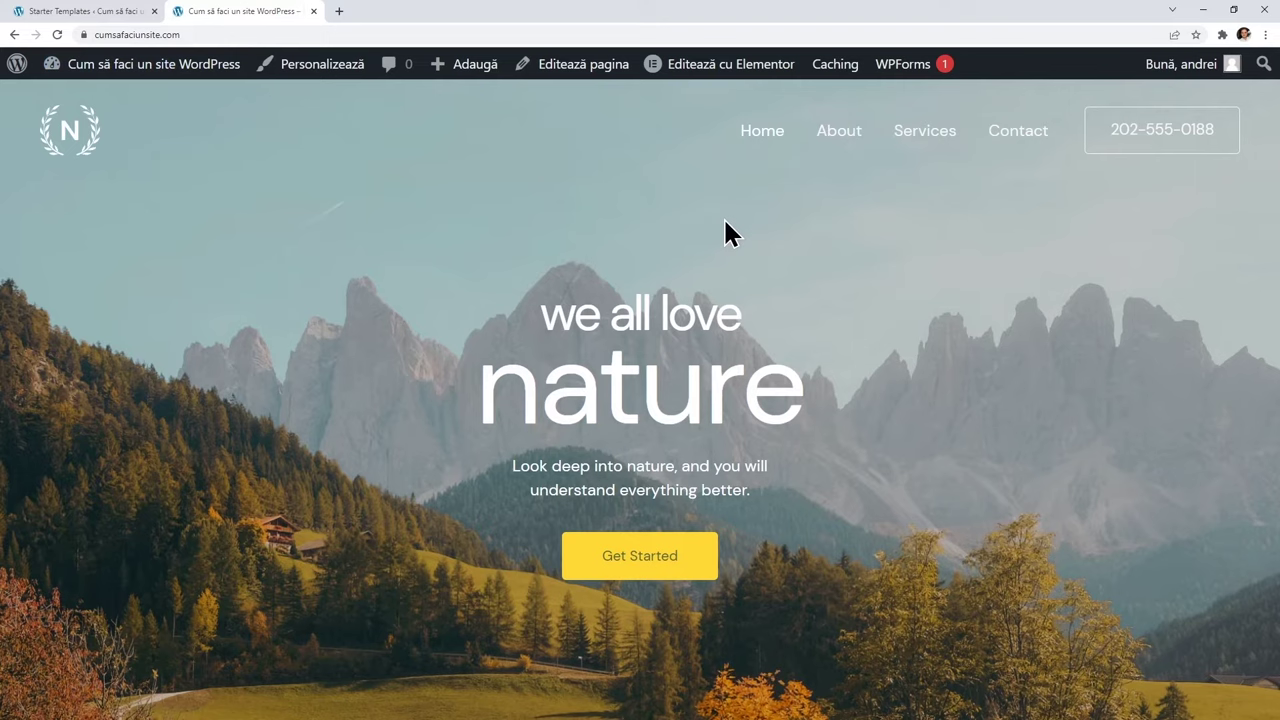
Return to the dashboard and open Pagini to list About, Contact, Home and Services.
mouse_move(698, 72)
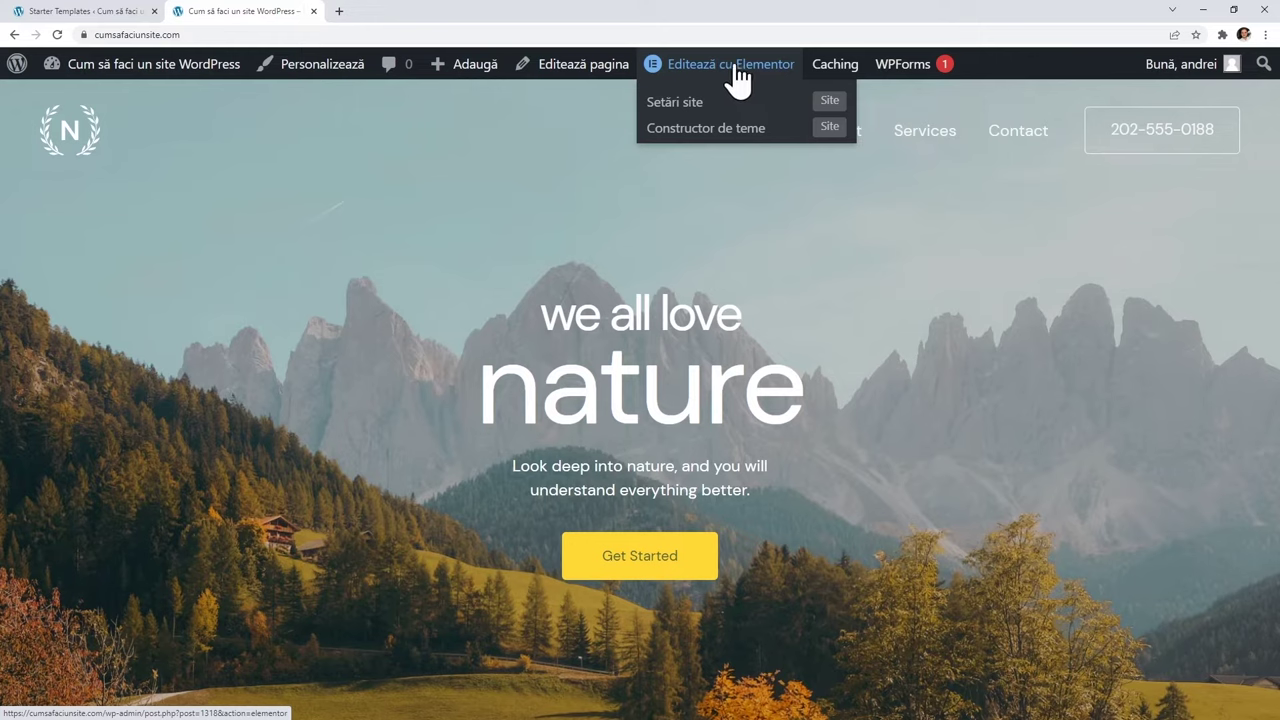
left_click(163, 84)
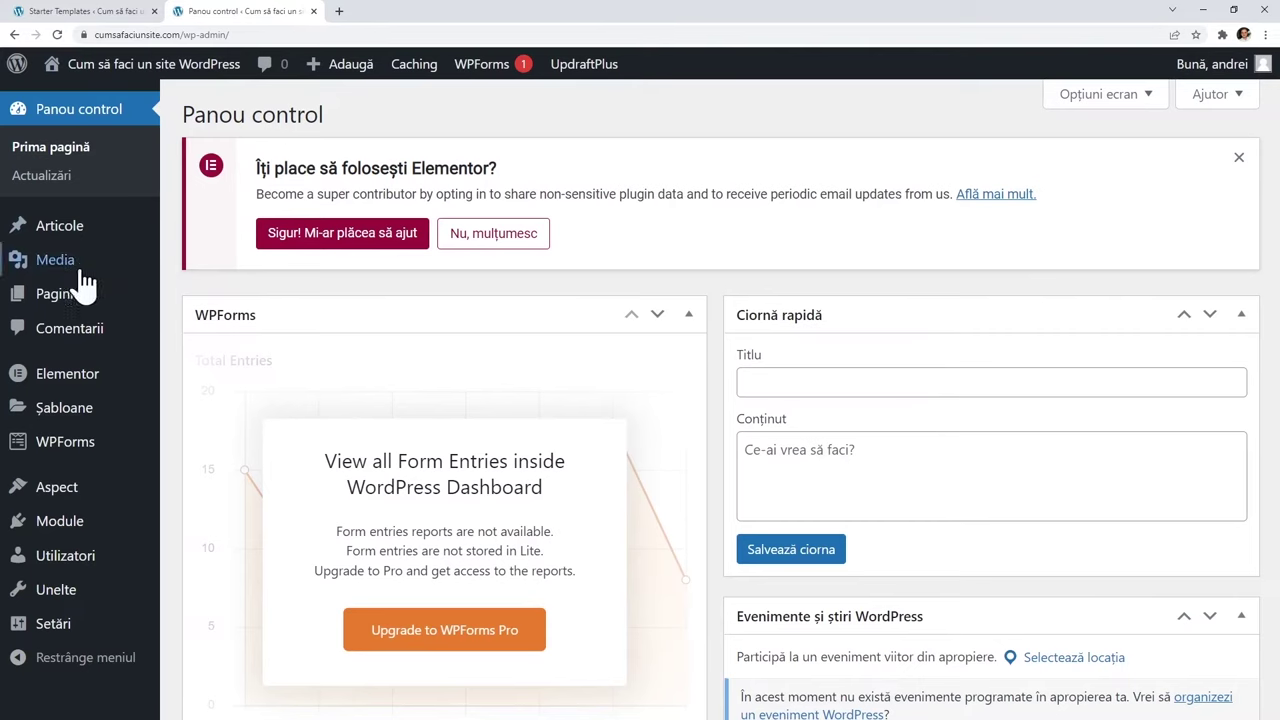
left_click(81, 305)
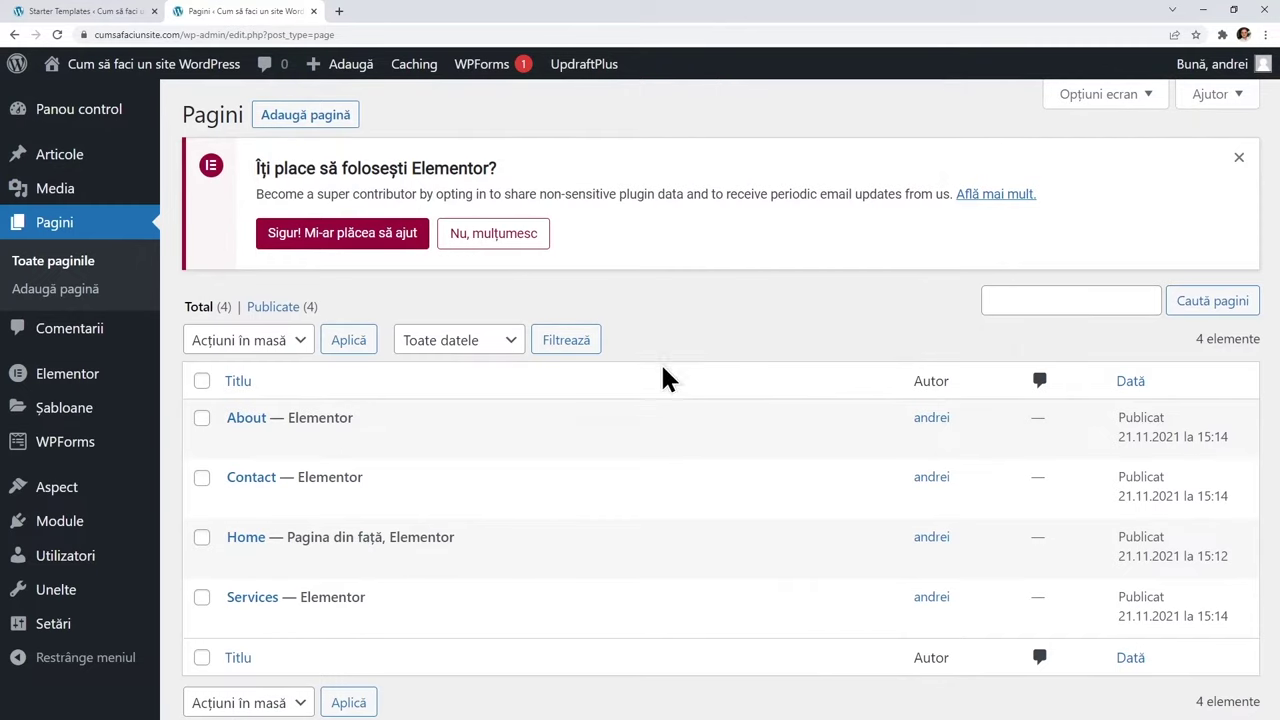
scroll(584, 432, "down", 1)
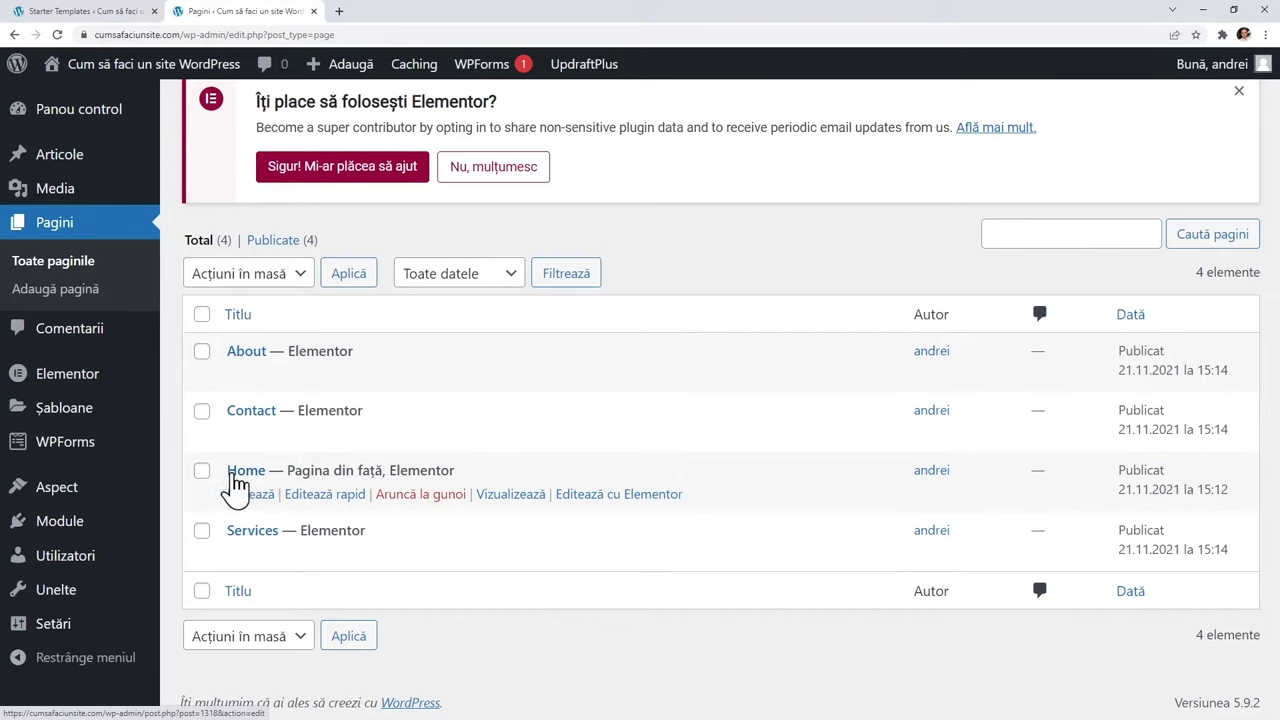
Load the Home page in Elementor and scroll over its 'we all love nature' hero.
left_click(607, 495)
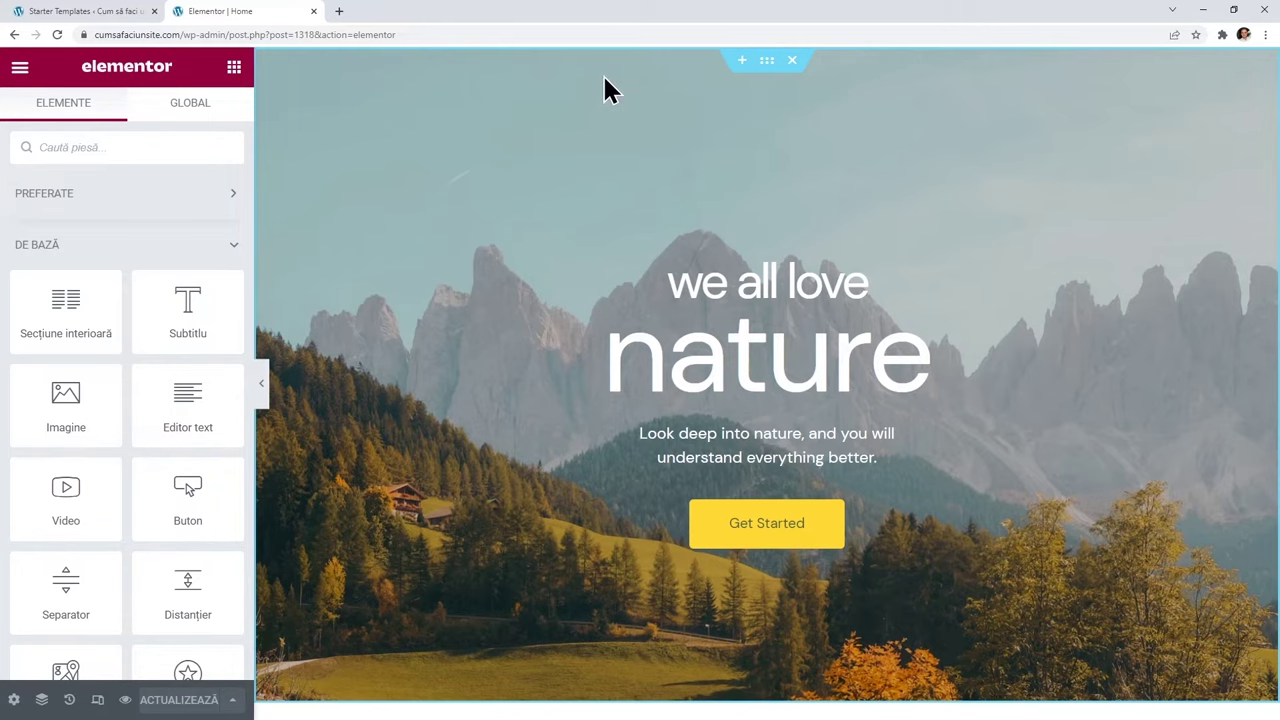
scroll(751, 520, "down", 15)
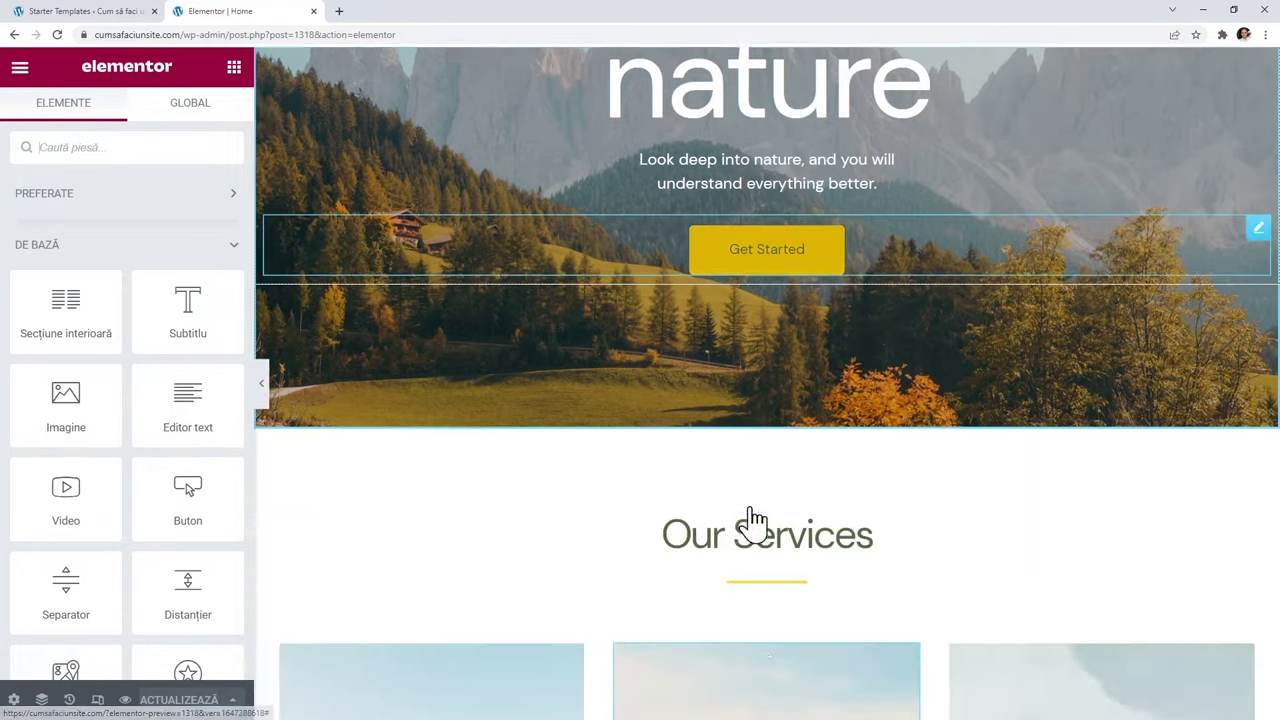
scroll(760, 543, "down", 12)
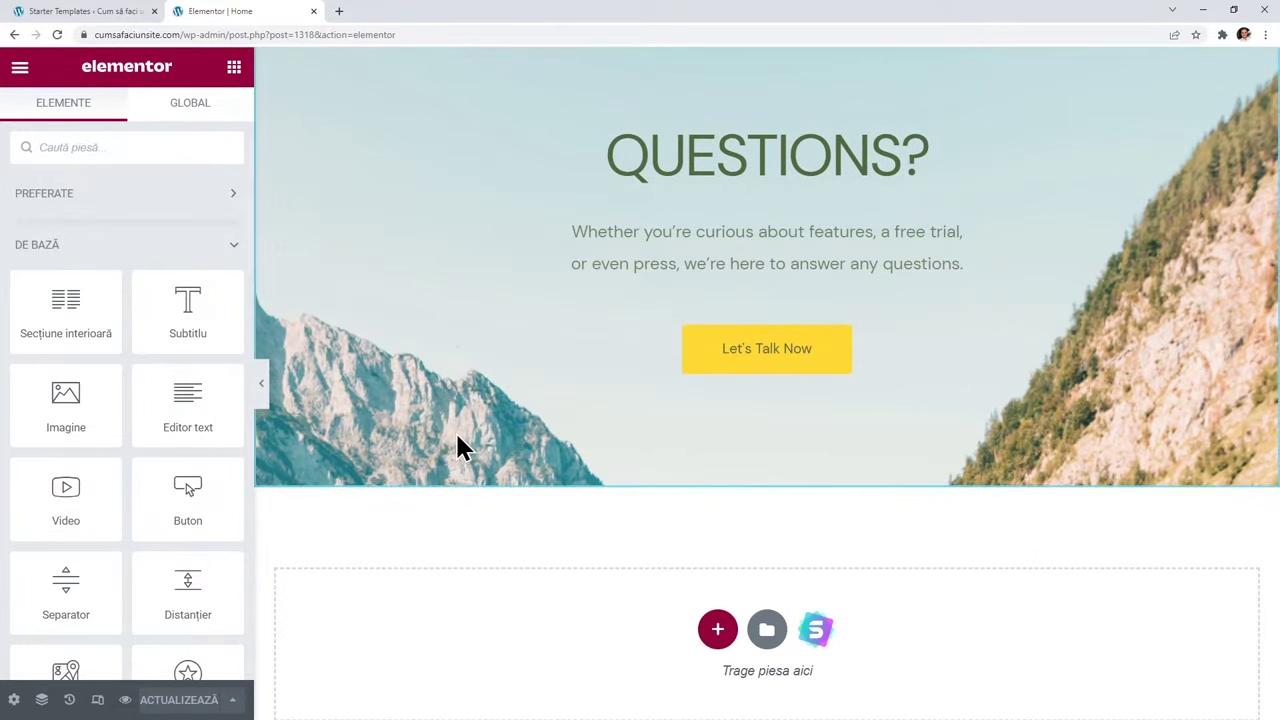
scroll(457, 443, "up", 5)
scroll(457, 447, "up", 10)
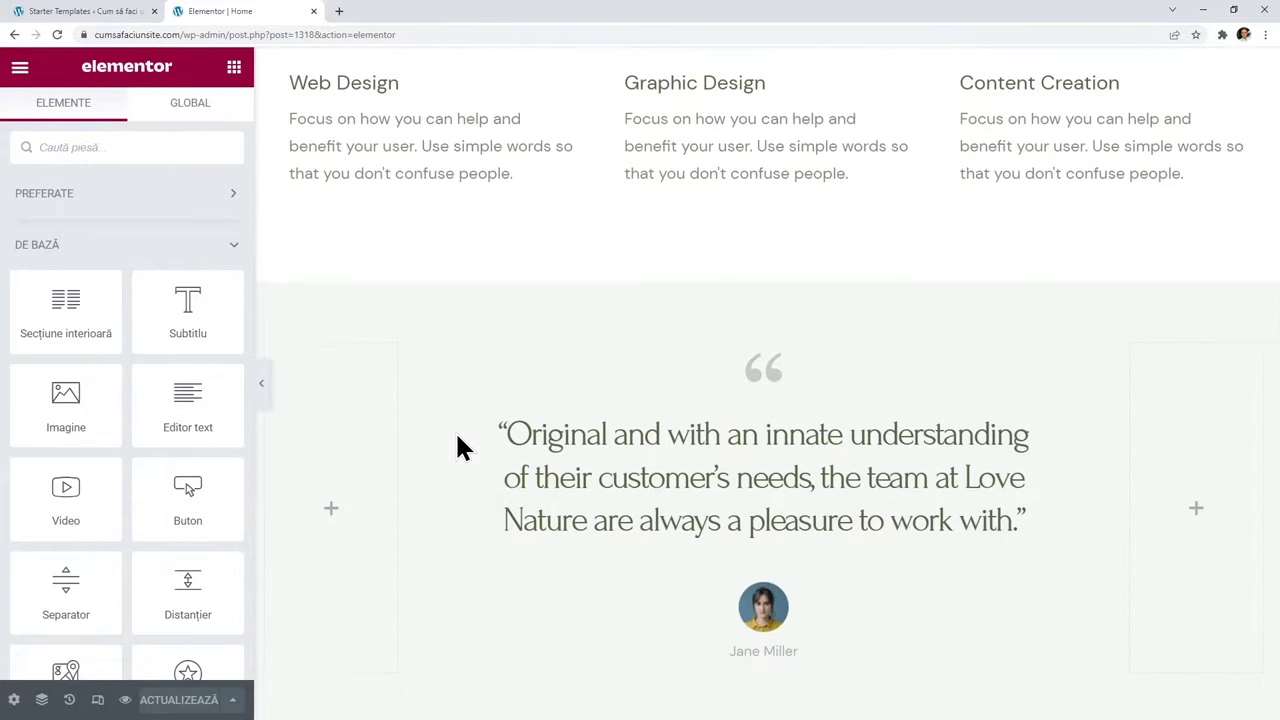
scroll(457, 445, "up", 5)
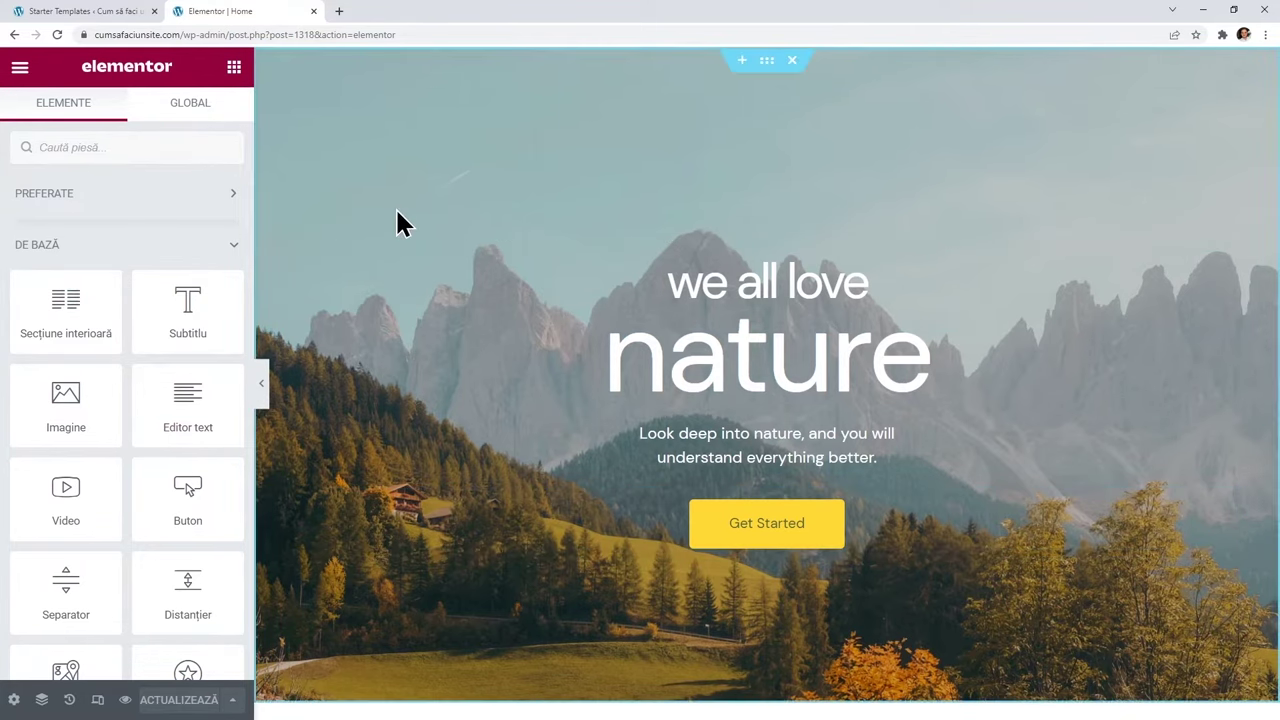
left_click(824, 527)
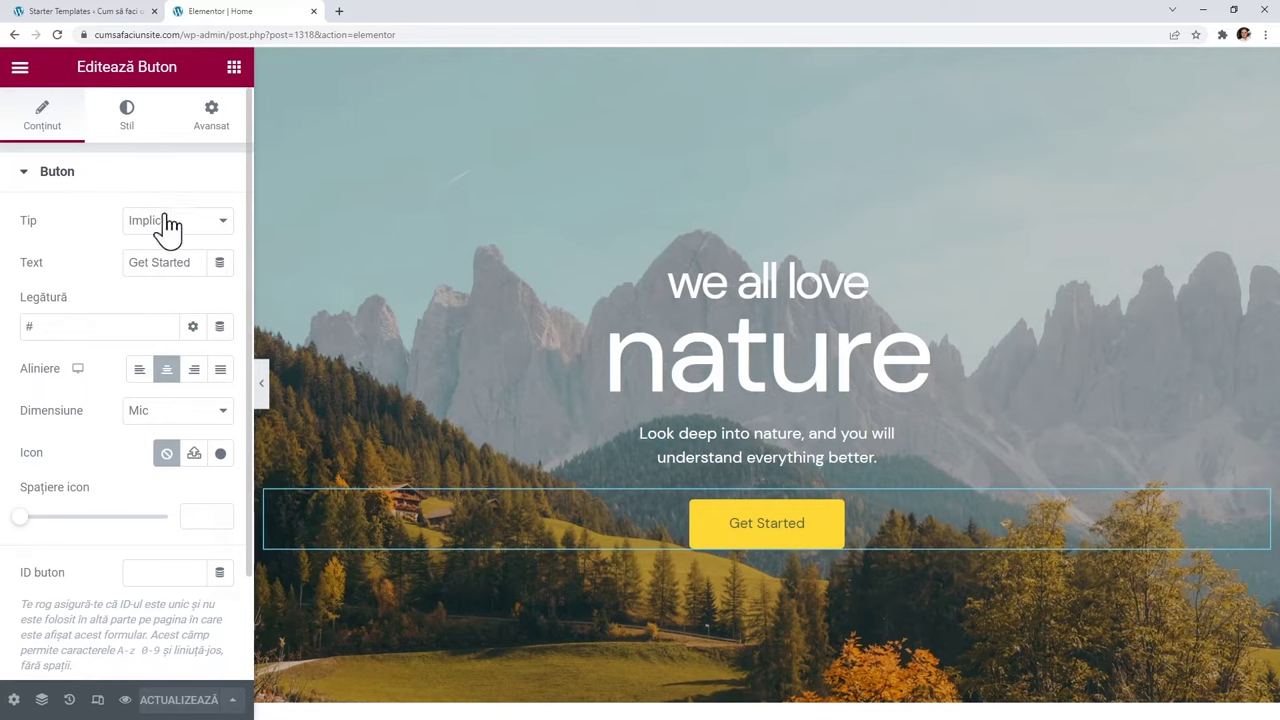
left_click(936, 366)
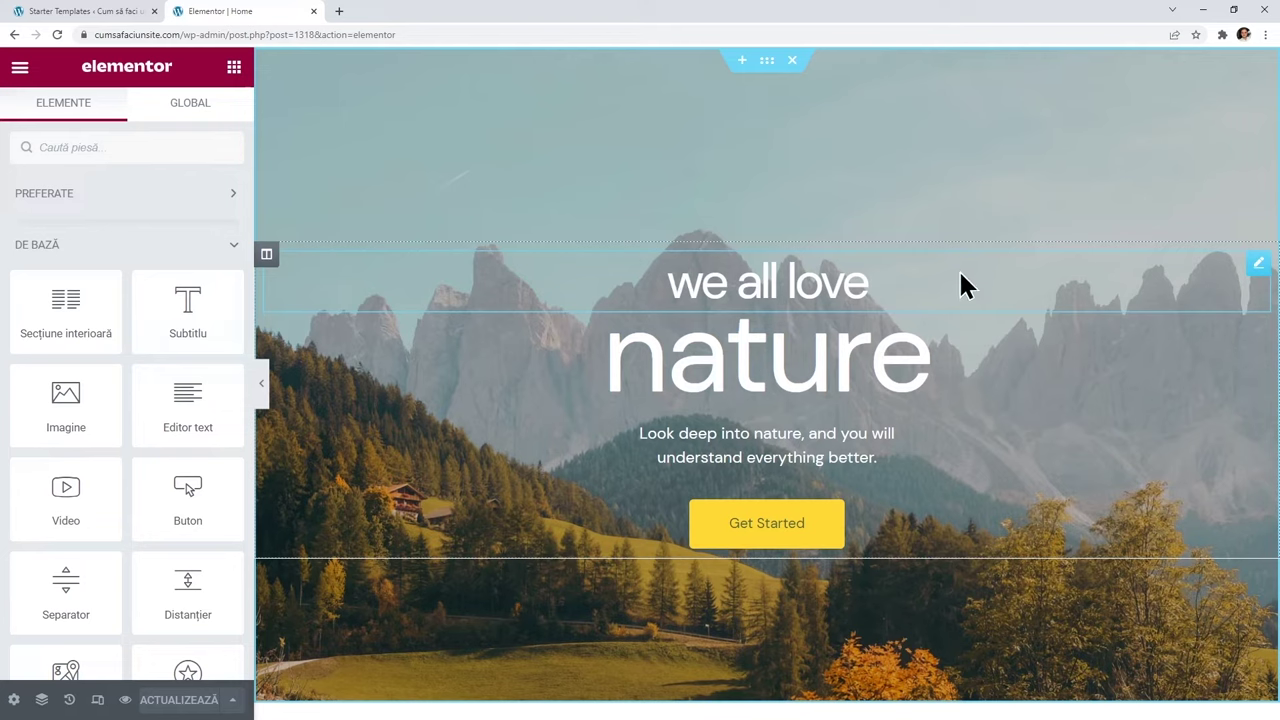
Delete the 'we all love' heading and select the 'nature' heading.
right_click(1262, 272)
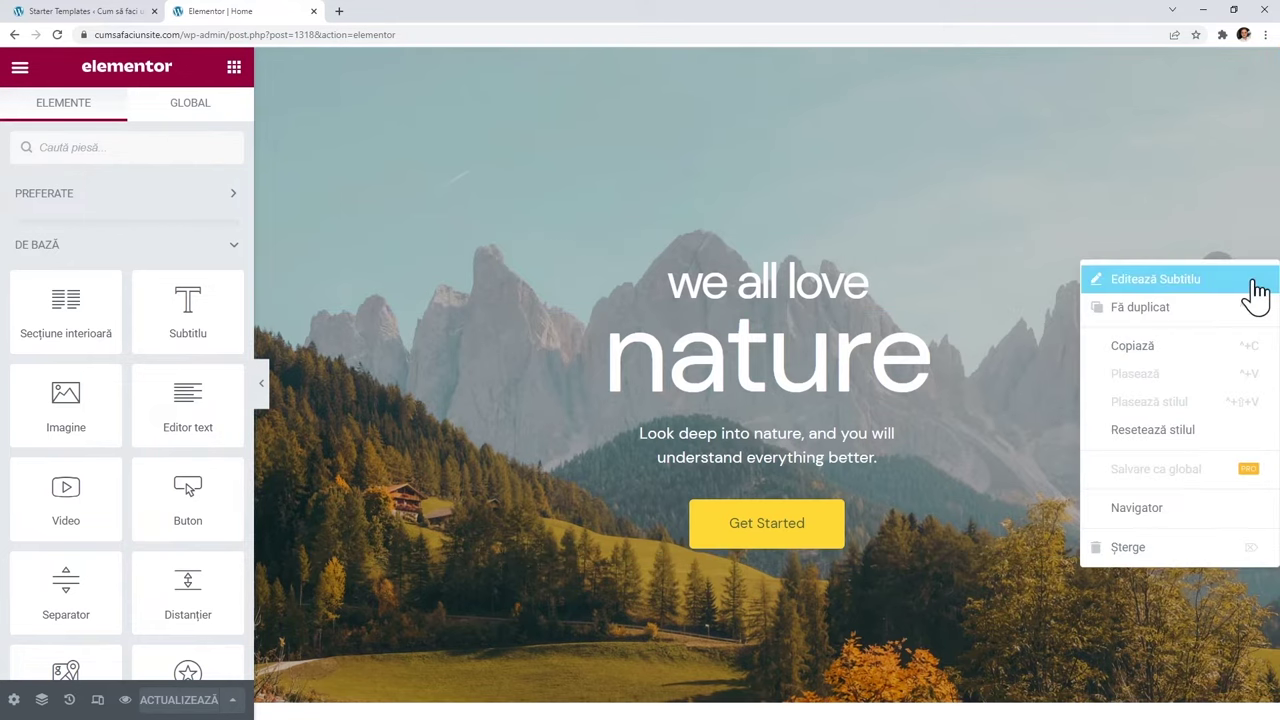
left_click(1150, 549)
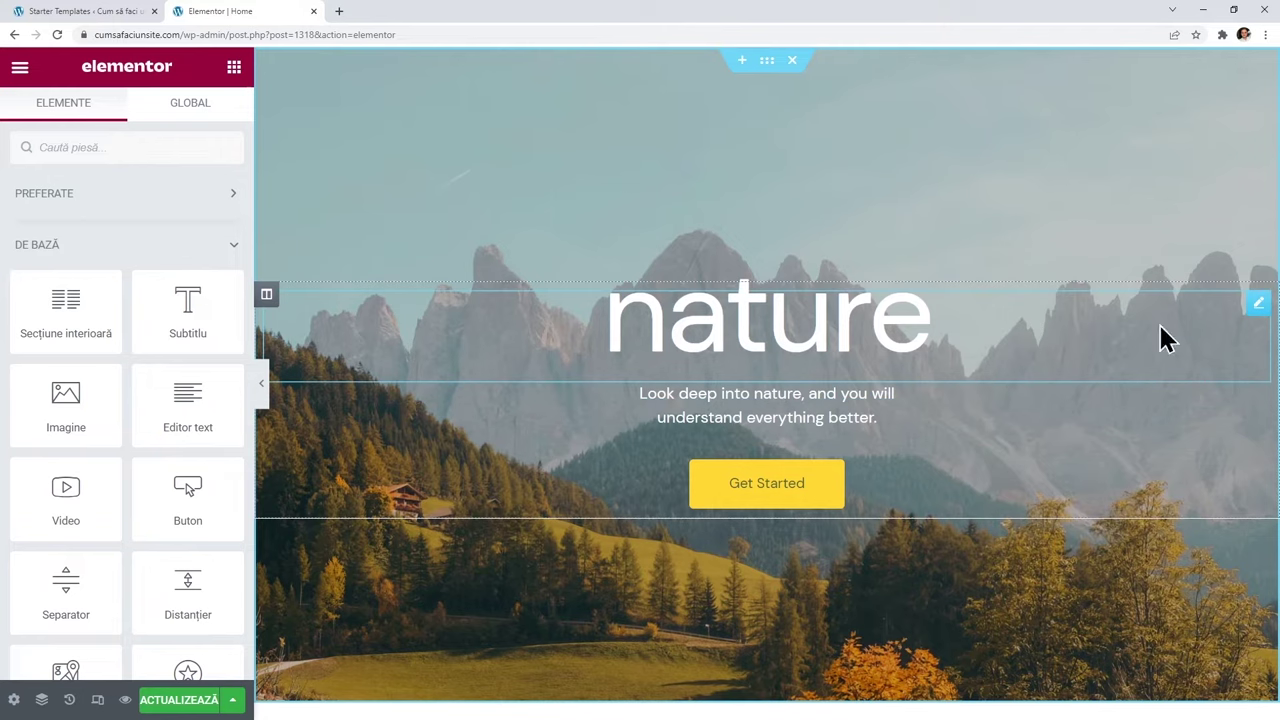
left_click(1259, 303)
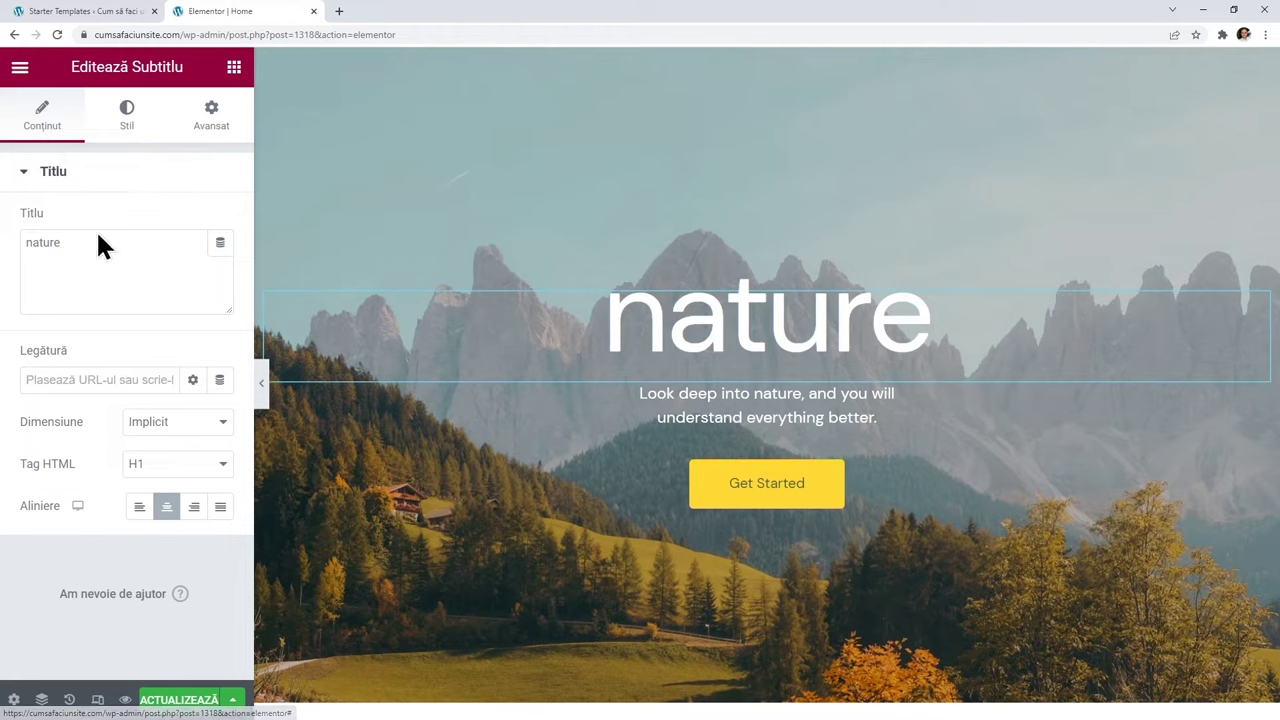
Replace the heading text 'nature' with 'WordPress', keeping it centre-aligned.
left_click_drag(74, 251, 25, 258)
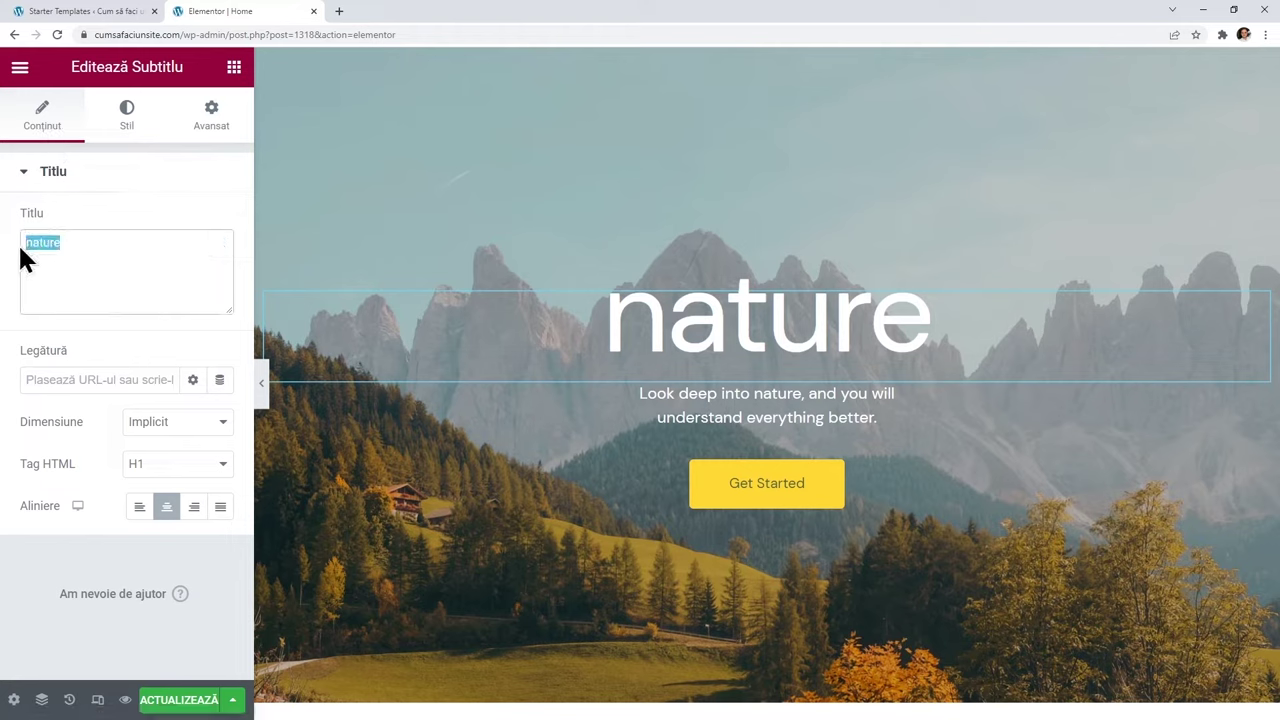
type("WordPress")
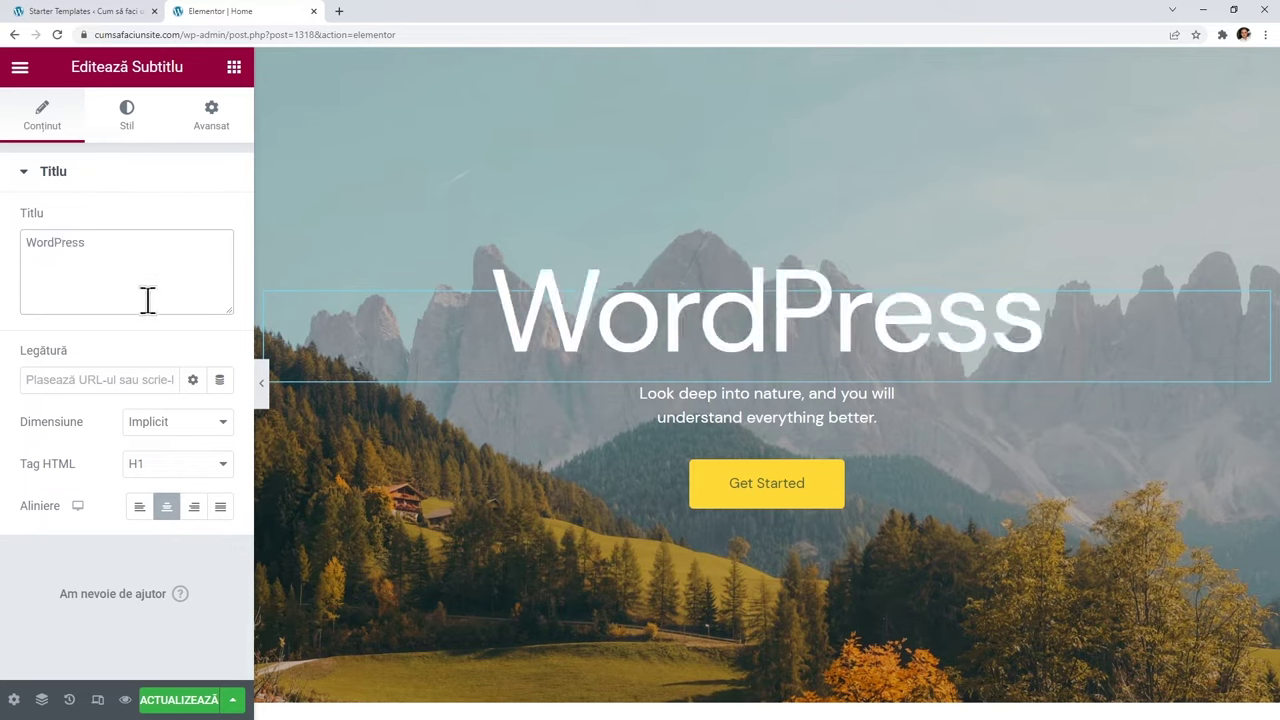
left_click(140, 507)
left_click(194, 510)
left_click(166, 512)
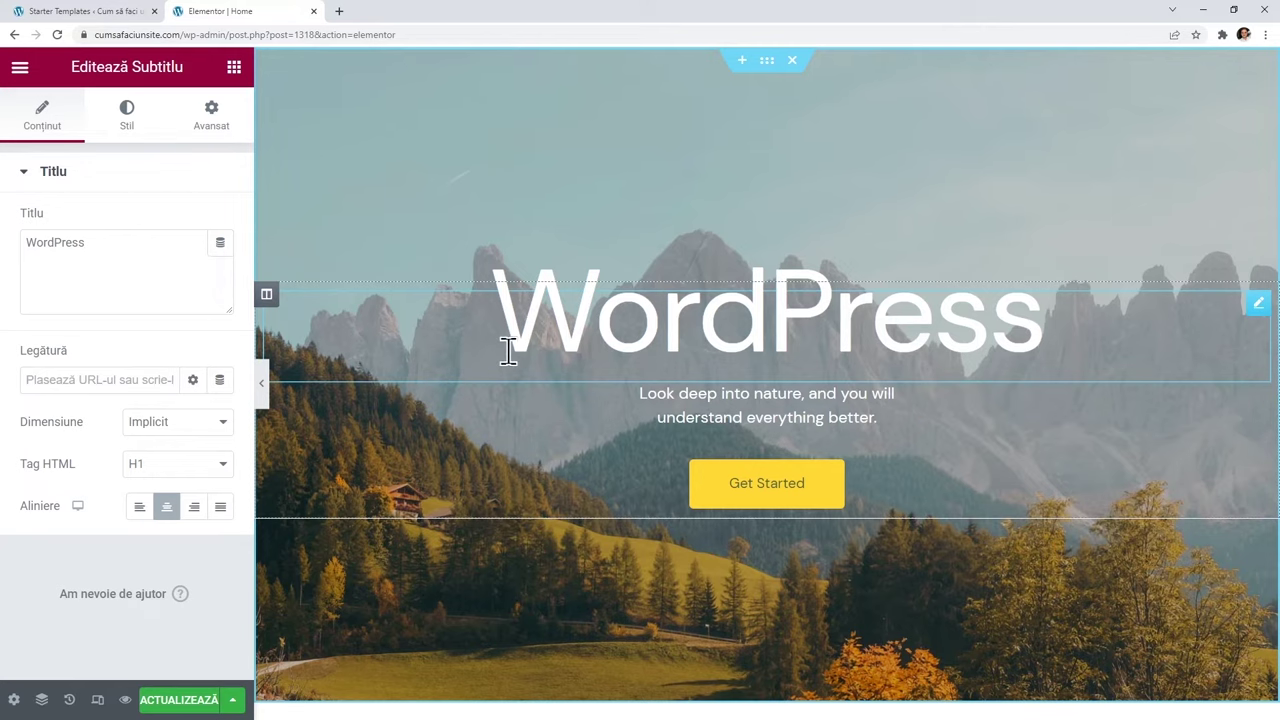
left_click(340, 12)
Update the page and check cumsafaciunsite.com shows the 'WordPress' hero heading.
type("cums")
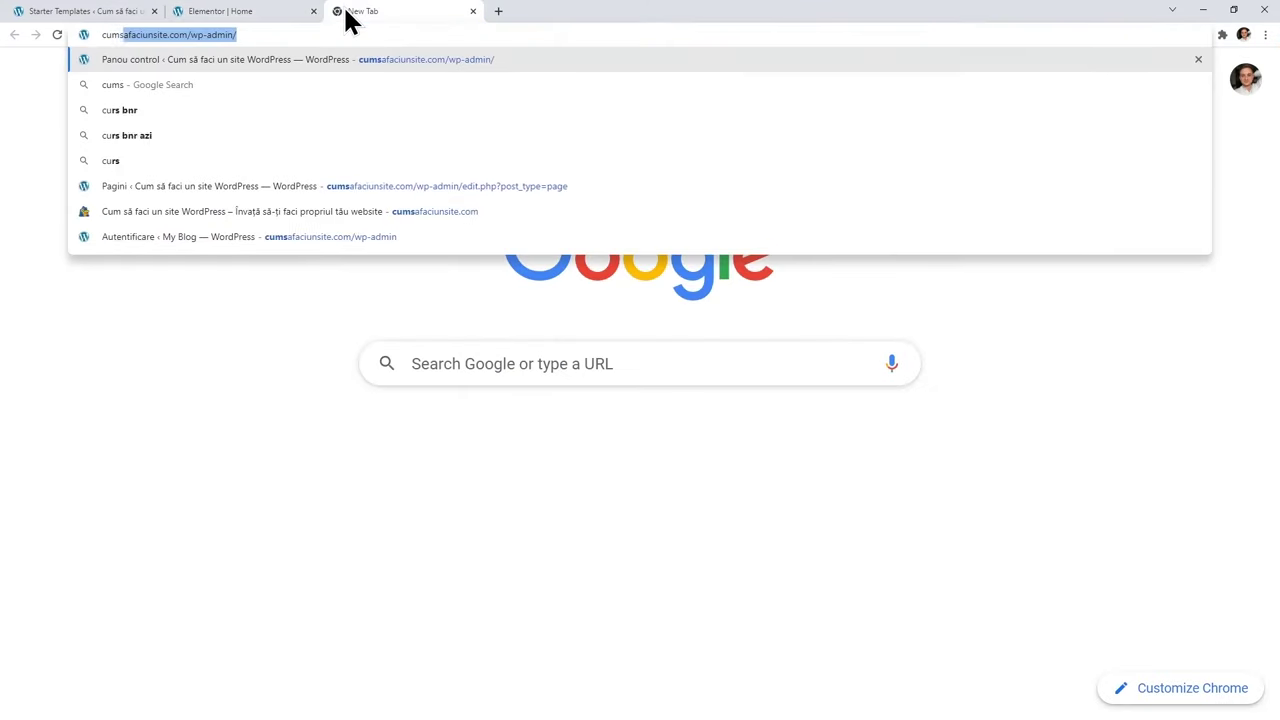
type("afaciunsite.com")
key("Return")
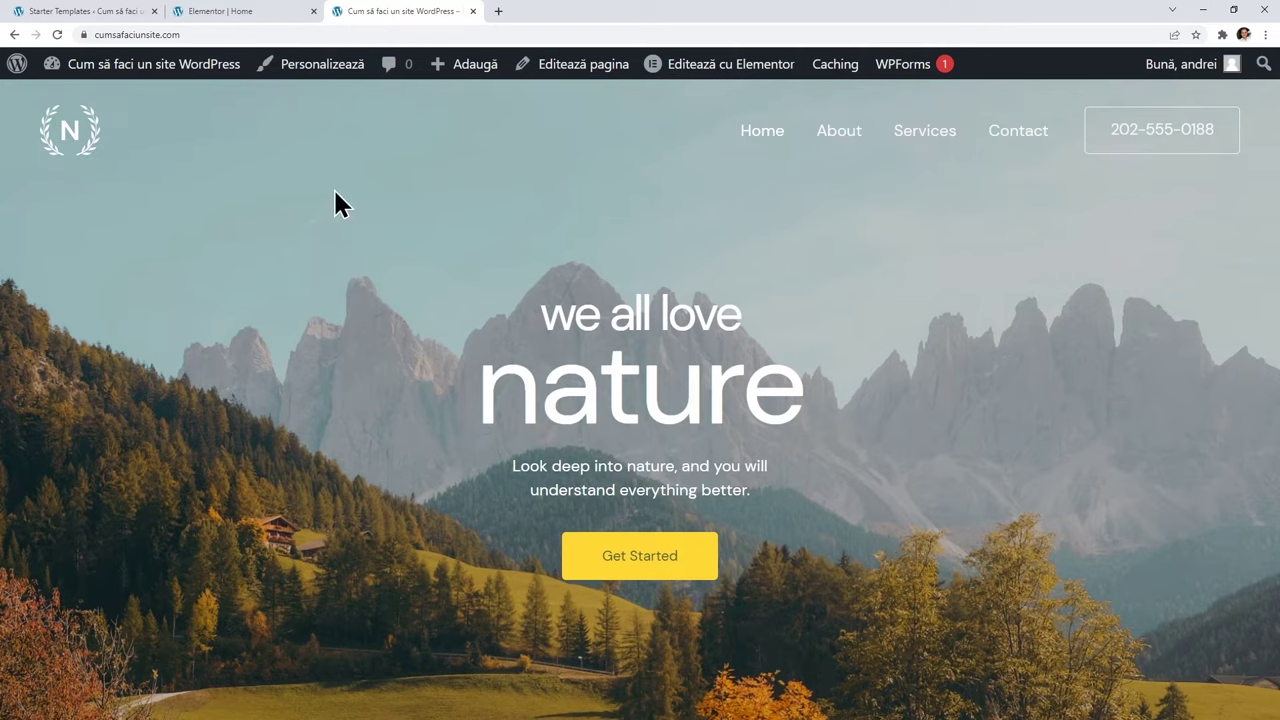
left_click(248, 14)
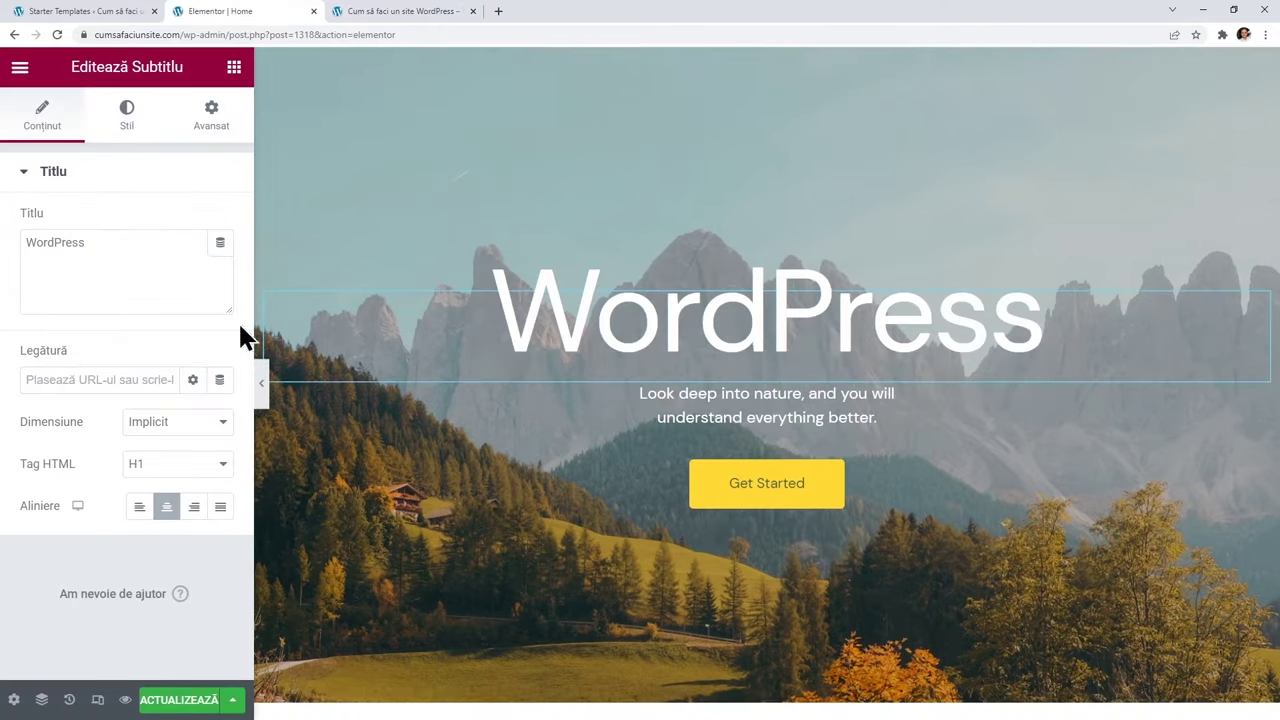
left_click(178, 702)
left_click(405, 12)
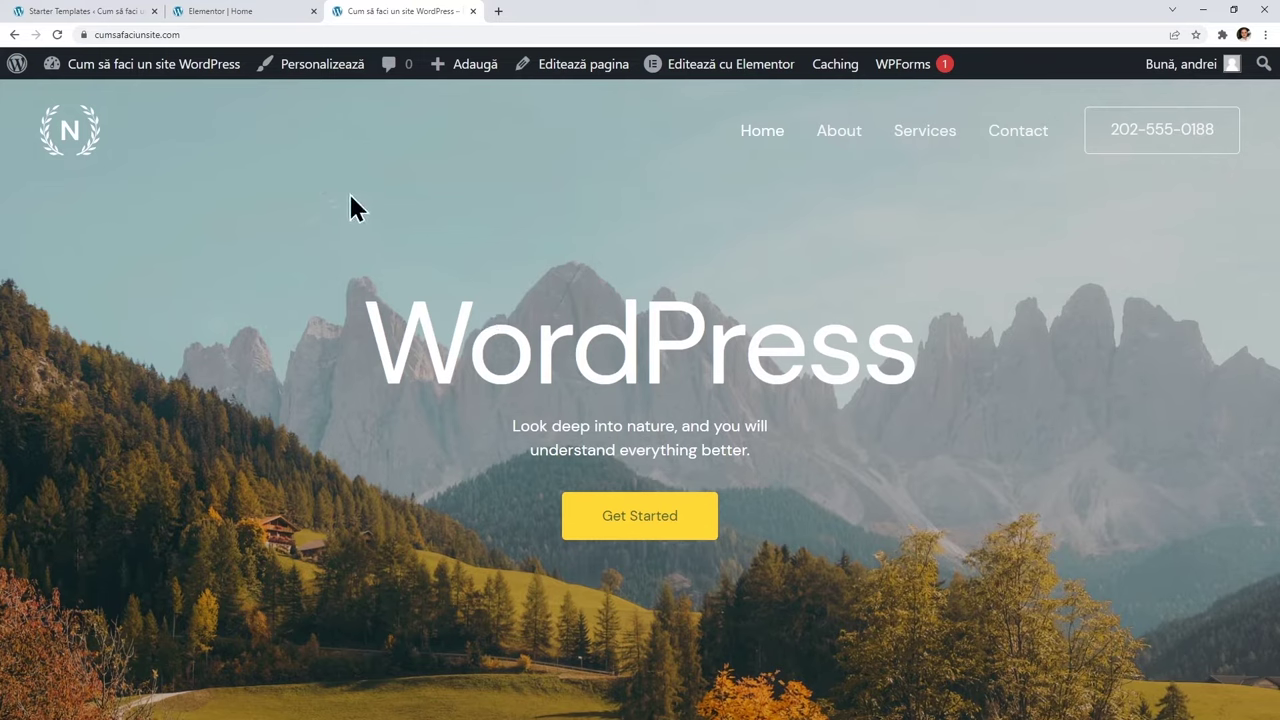
left_click(259, 24)
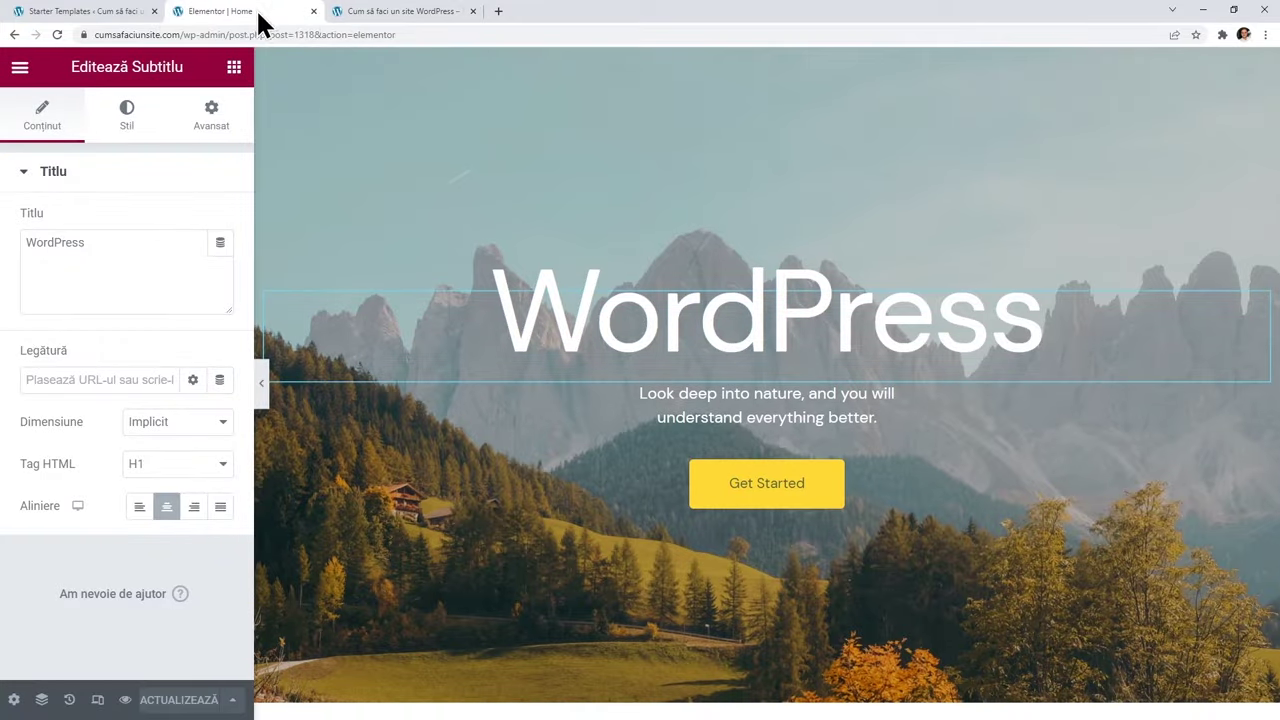
Try several heading text colours in the Style tab, settling on white #FFFFFF.
left_click(130, 120)
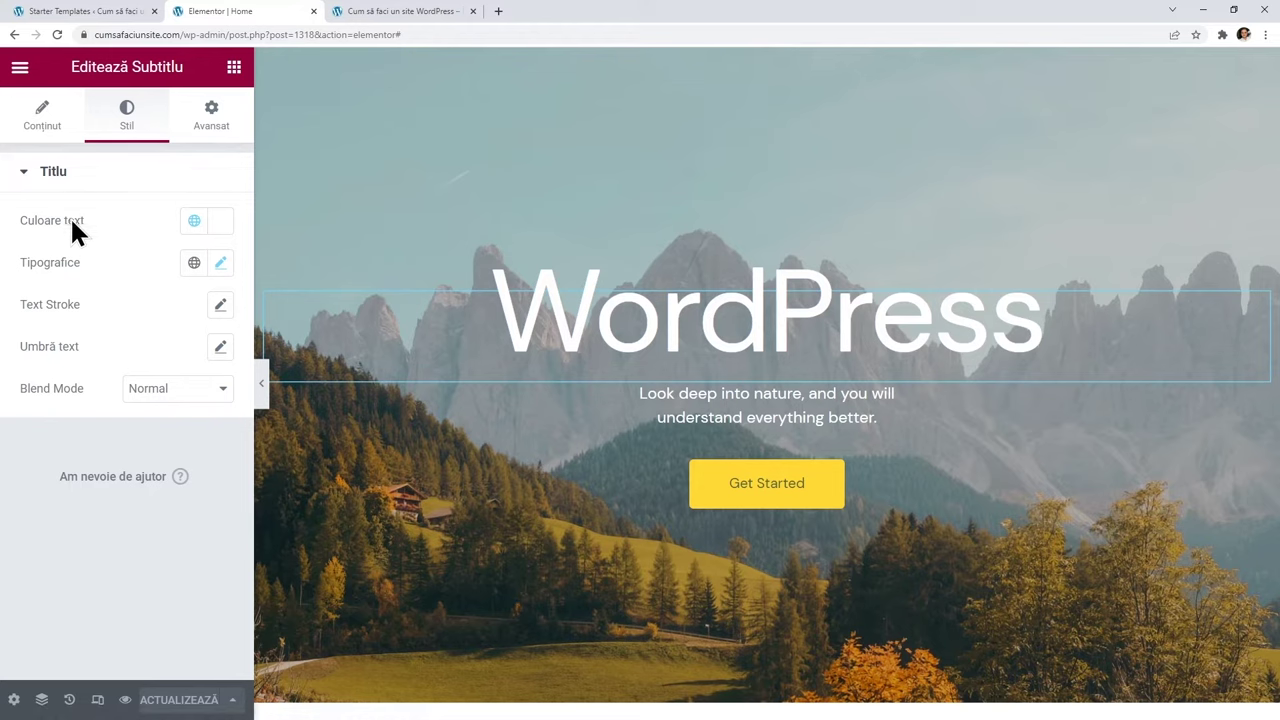
left_click(218, 222)
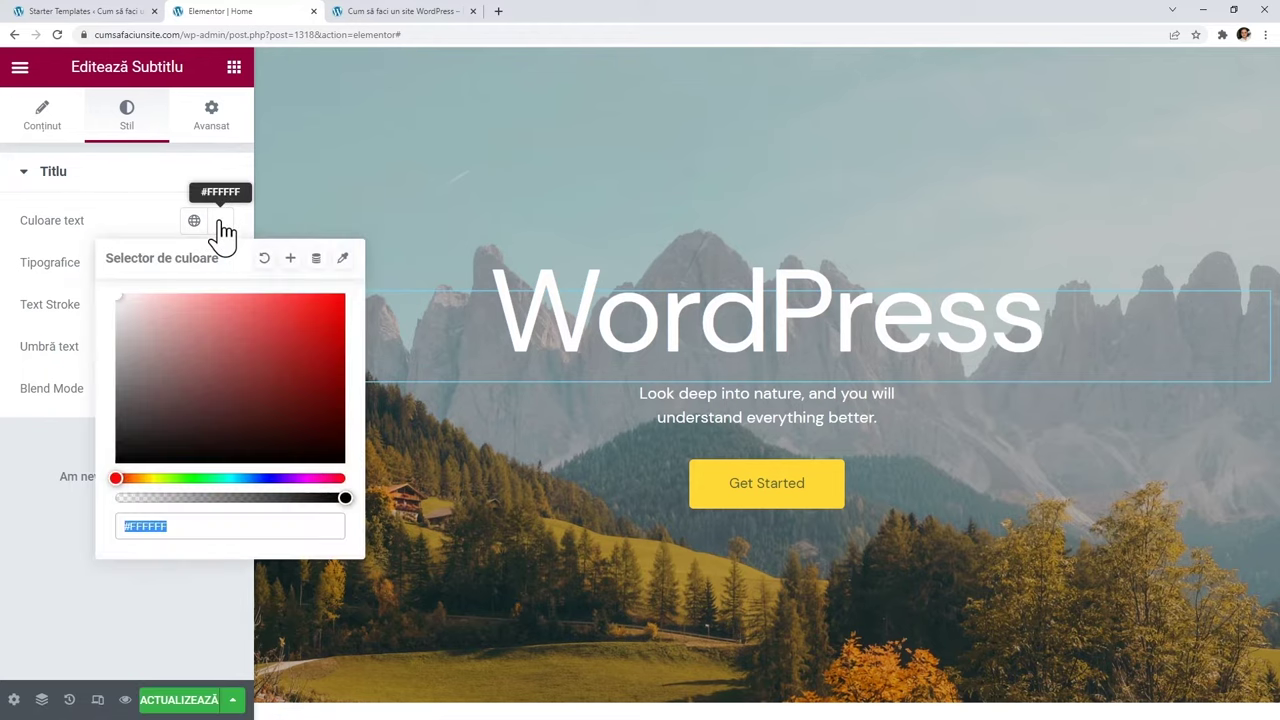
mouse_move(231, 357)
left_mouse_down()
mouse_move(183, 370)
mouse_move(229, 320)
mouse_move(343, 363)
mouse_move(244, 349)
left_mouse_up()
left_click_drag(140, 476, 246, 478)
mouse_move(246, 402)
left_mouse_down()
mouse_move(283, 333)
mouse_move(249, 417)
mouse_move(254, 325)
left_mouse_up()
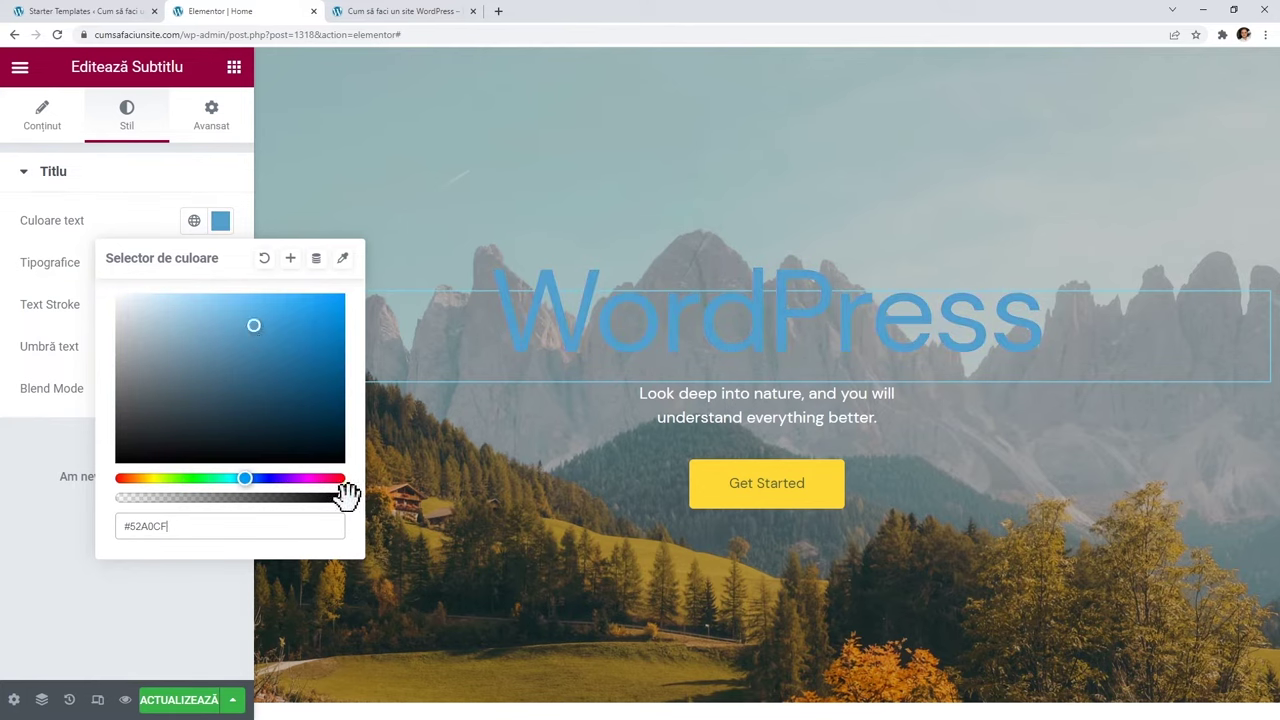
mouse_move(345, 500)
left_mouse_down()
mouse_move(141, 500)
mouse_move(345, 499)
left_mouse_up()
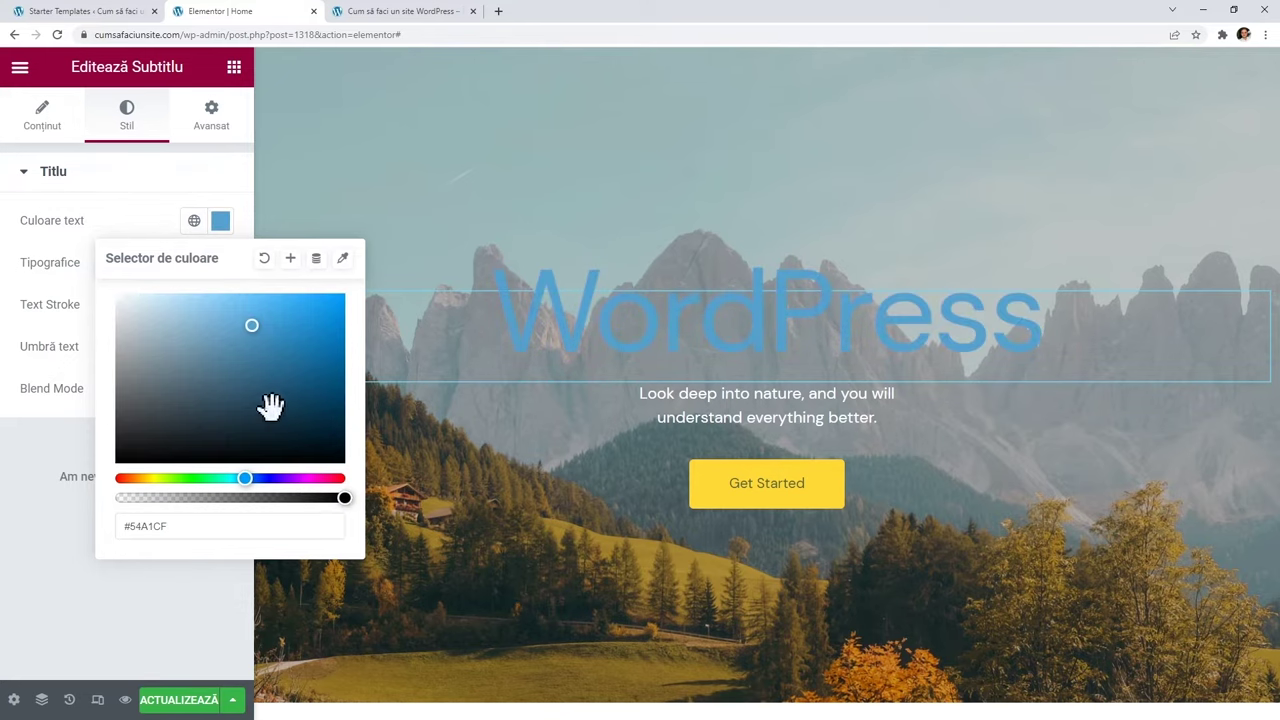
left_click_drag(198, 345, 112, 305)
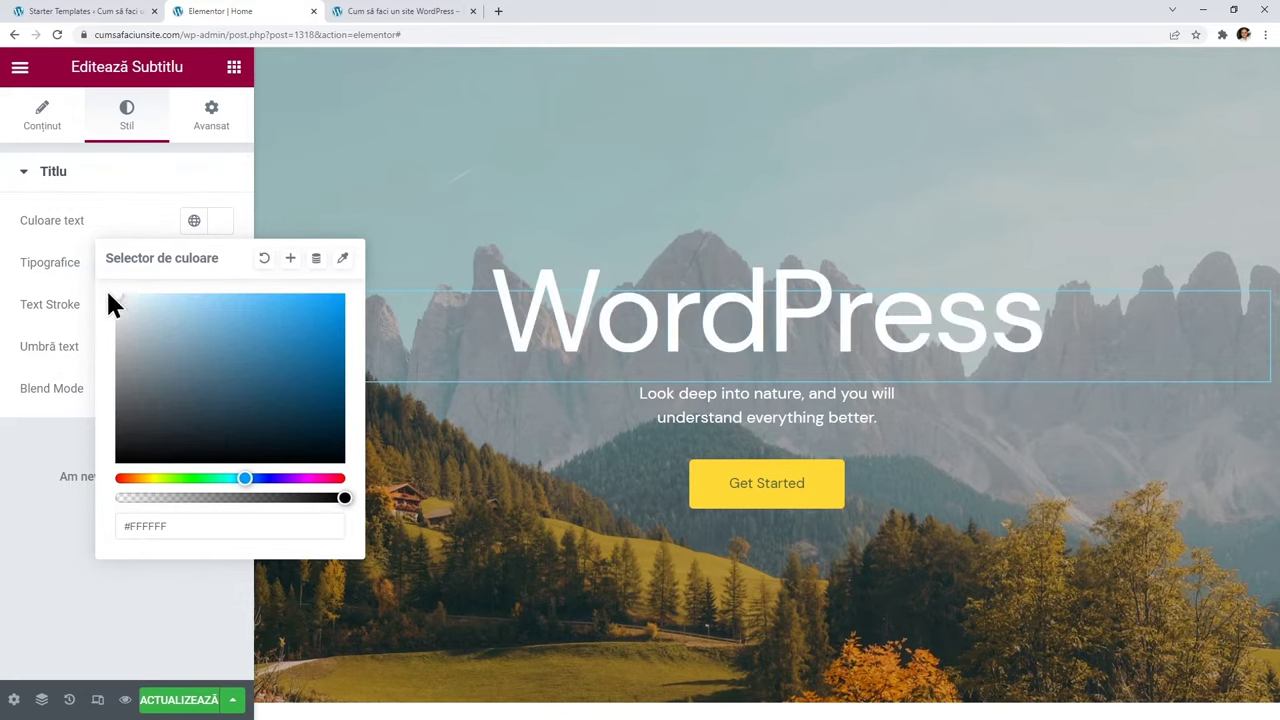
left_click(128, 214)
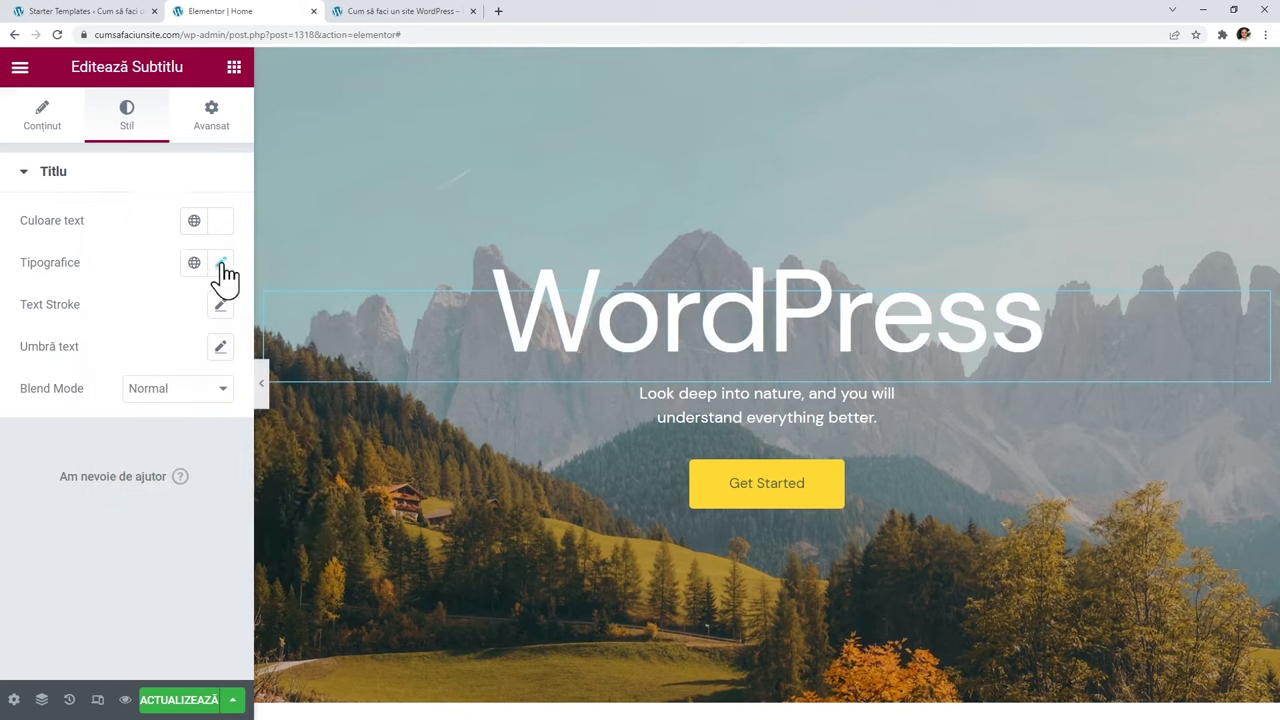
In heading typography, nudge size to 119 and try weight 900, then reset weight to default.
left_click(222, 268)
scroll(130, 422, "down", 2)
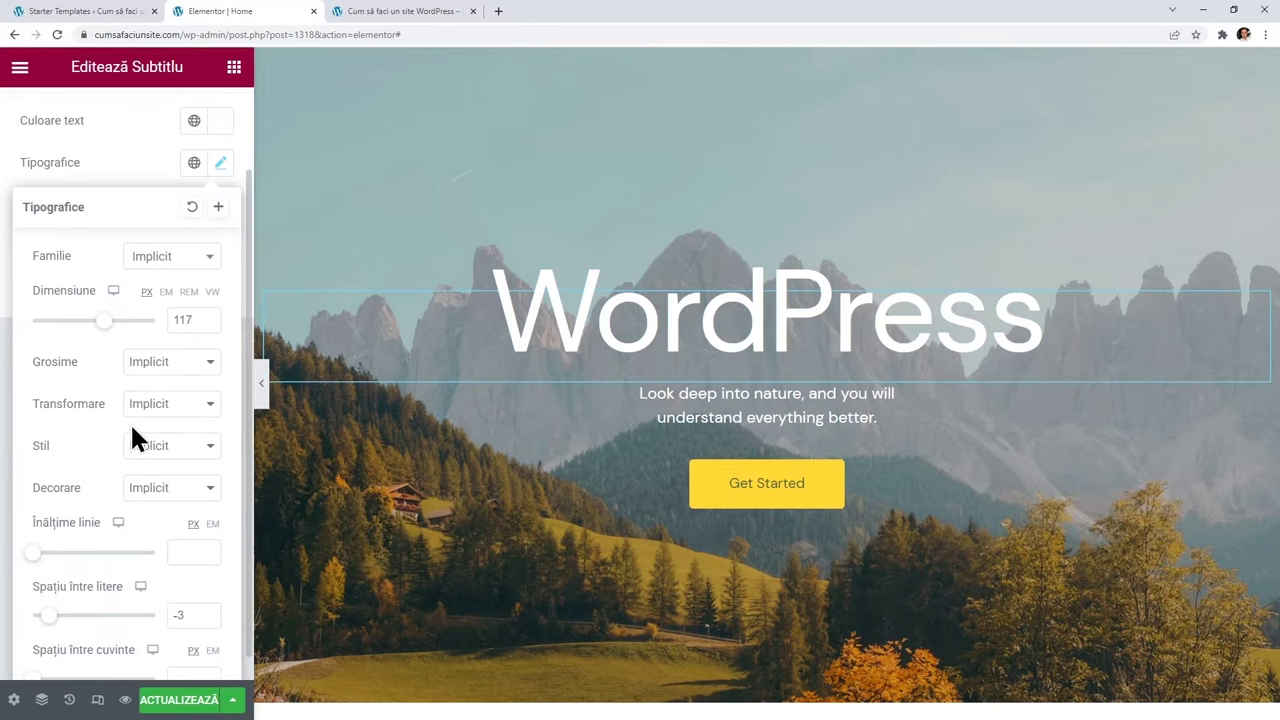
scroll(131, 437, "up", 1)
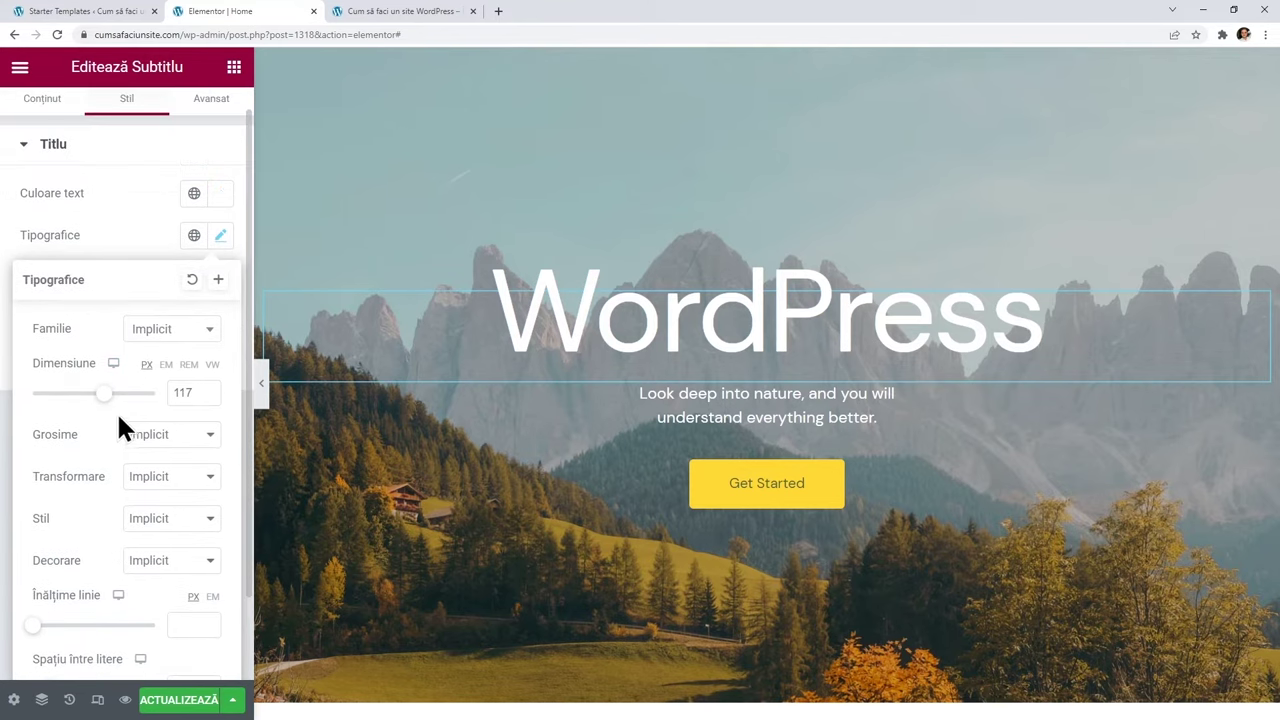
mouse_move(108, 398)
left_mouse_down()
mouse_move(63, 400)
mouse_move(106, 408)
left_mouse_up()
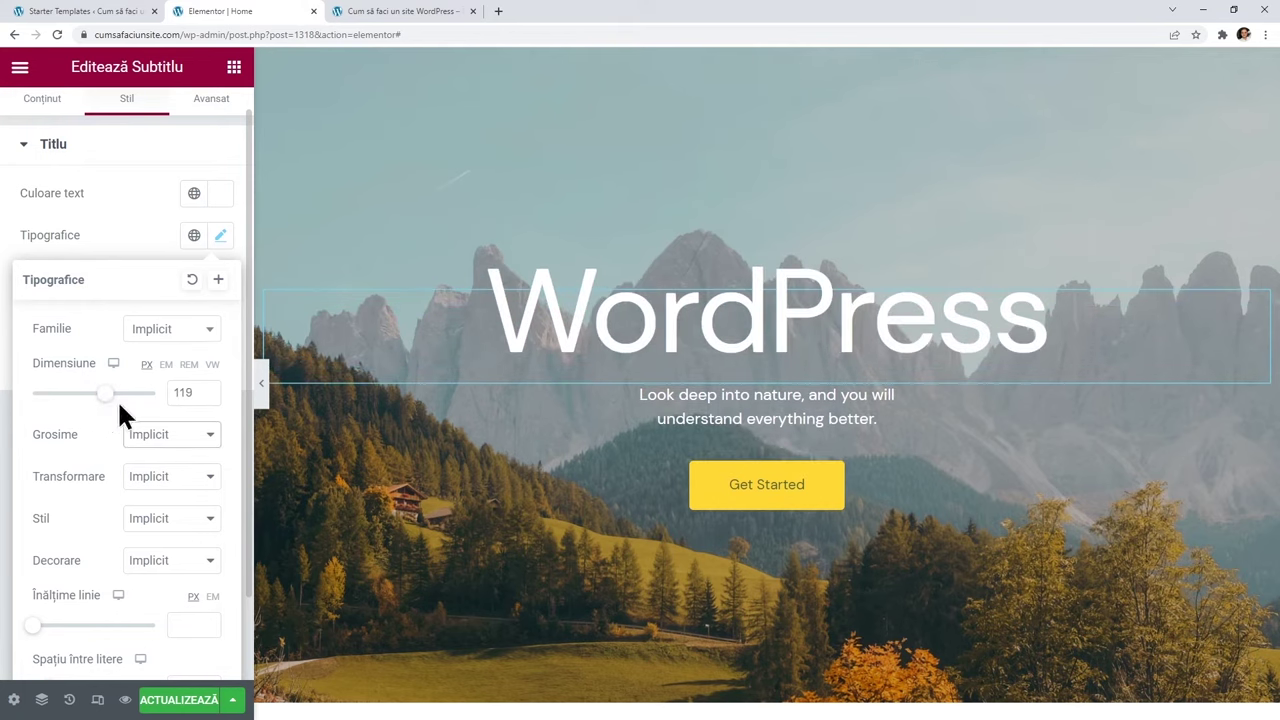
left_click(190, 440)
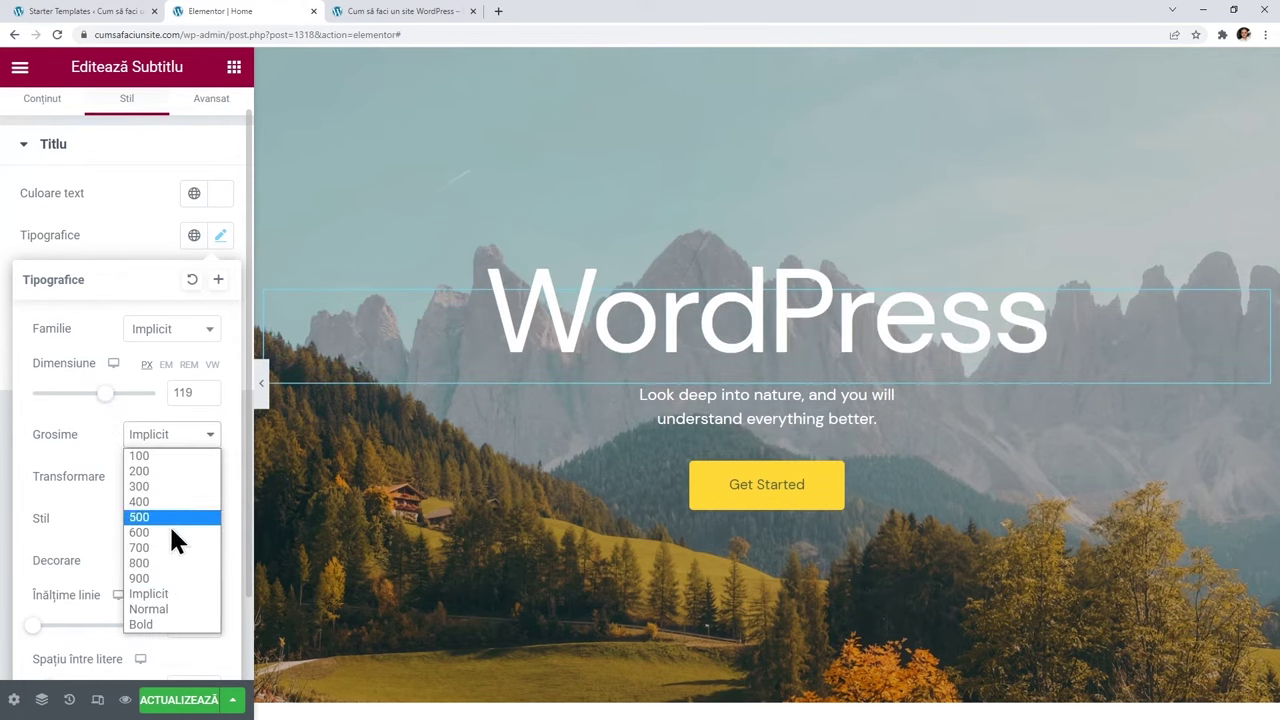
left_click(165, 576)
left_click(178, 437)
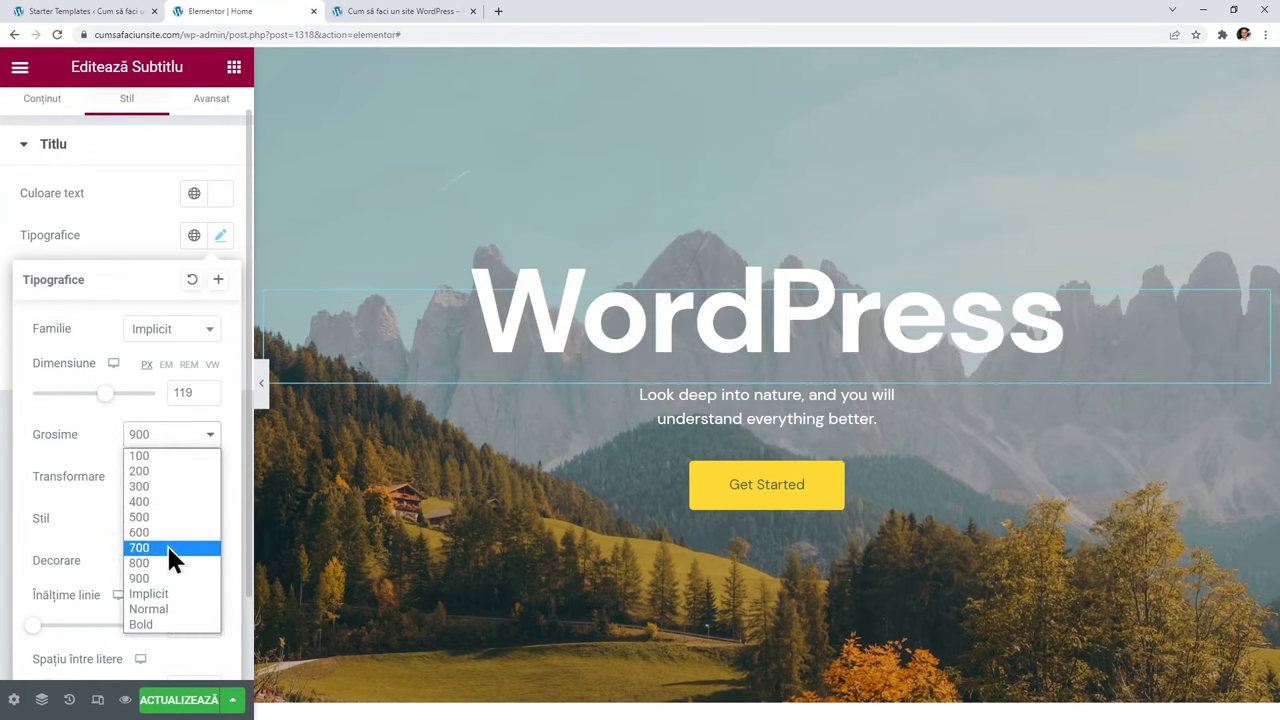
left_click(163, 593)
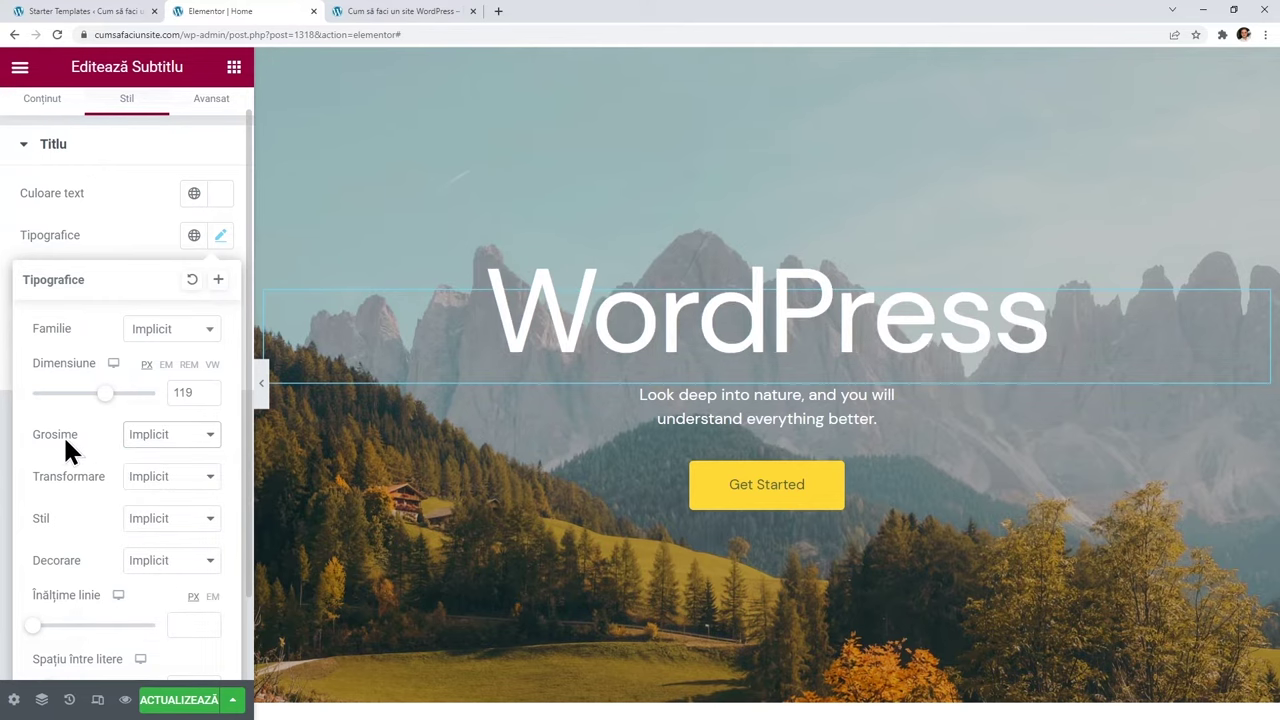
scroll(100, 480, "down", 1)
scroll(112, 379, "up", 1)
Set the heading font family to Damion and its size to 117.
left_click(185, 335)
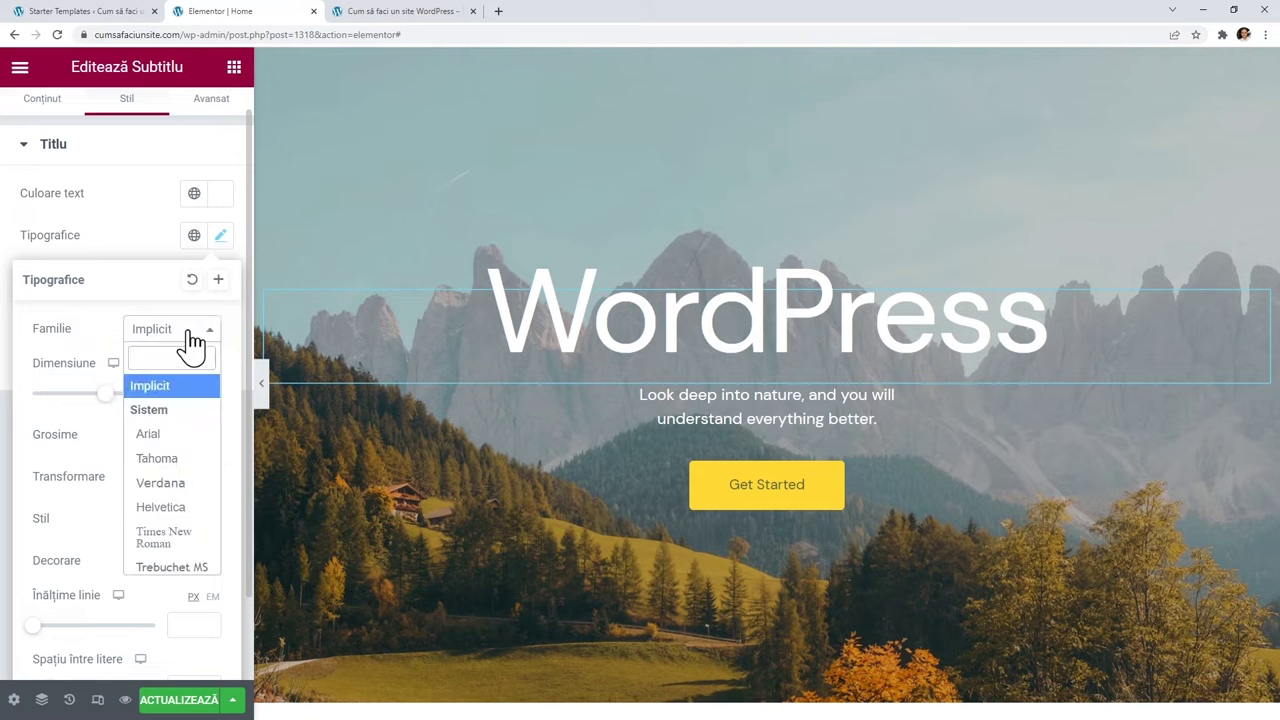
scroll(177, 430, "down", 10)
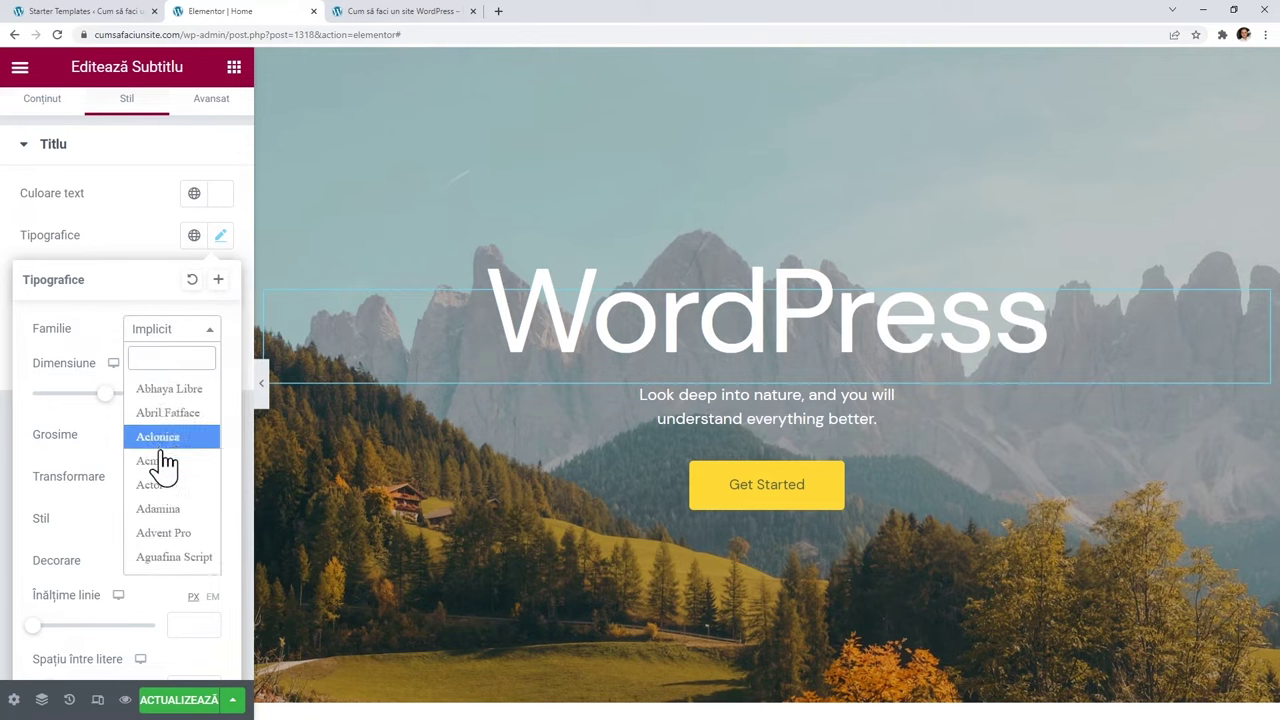
scroll(165, 450, "down", 15)
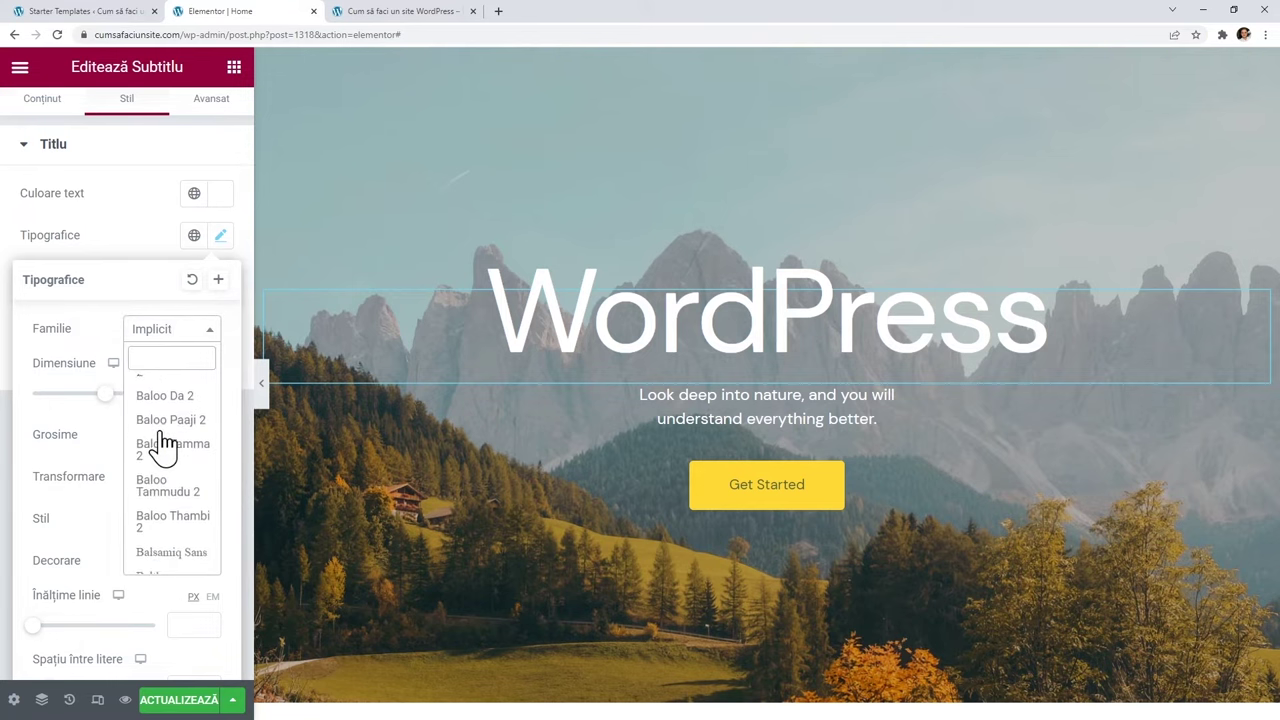
scroll(166, 445, "down", 10)
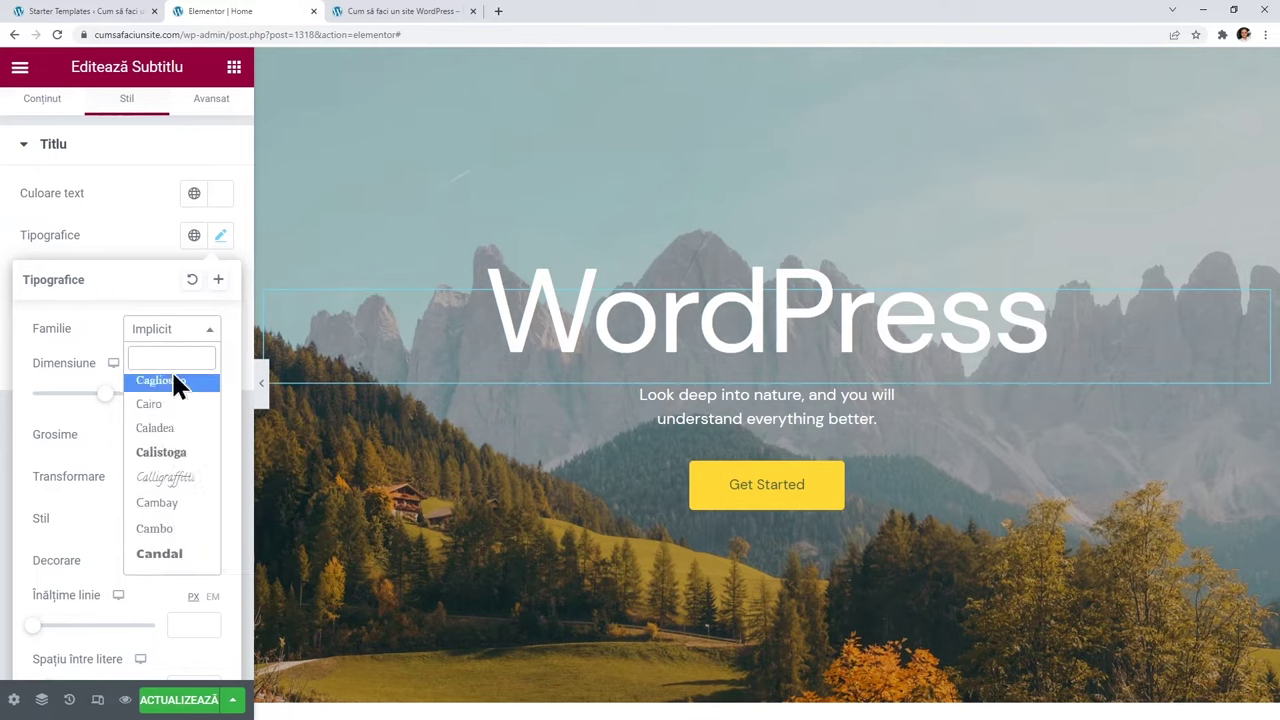
type("damion")
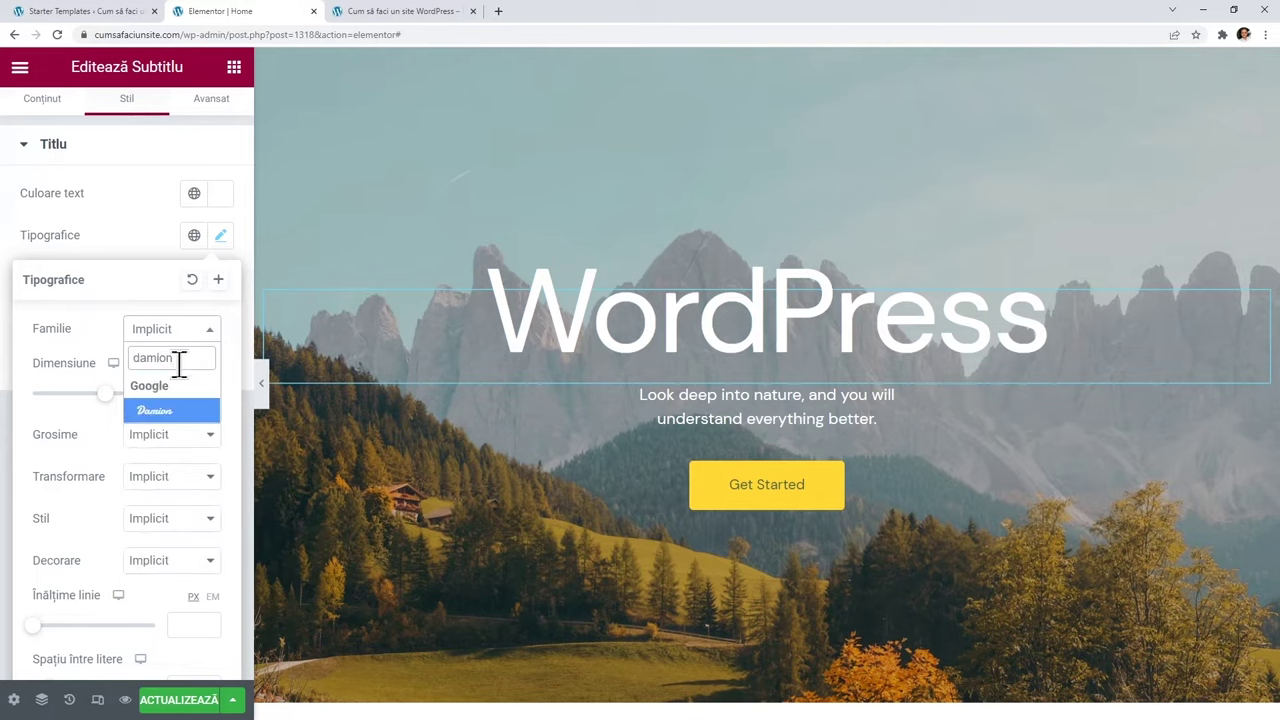
left_click(176, 410)
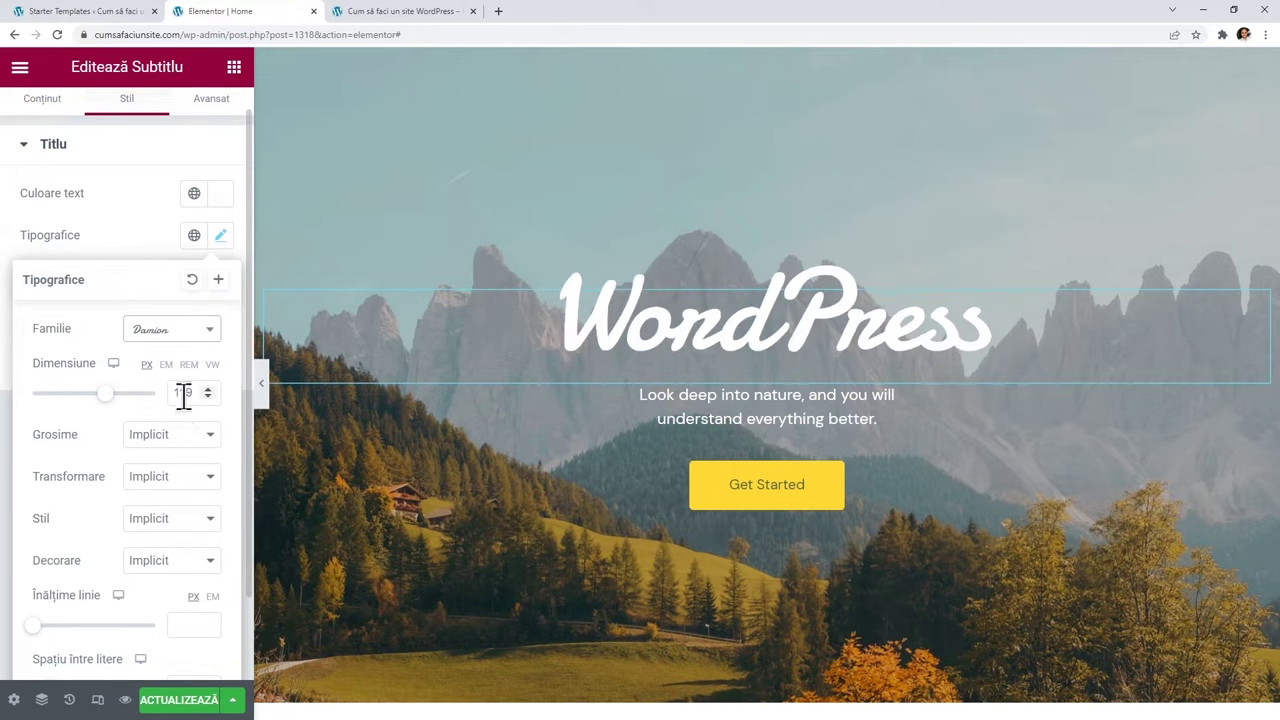
left_click(184, 393)
type("119")
key("BackSpace")
type("7")
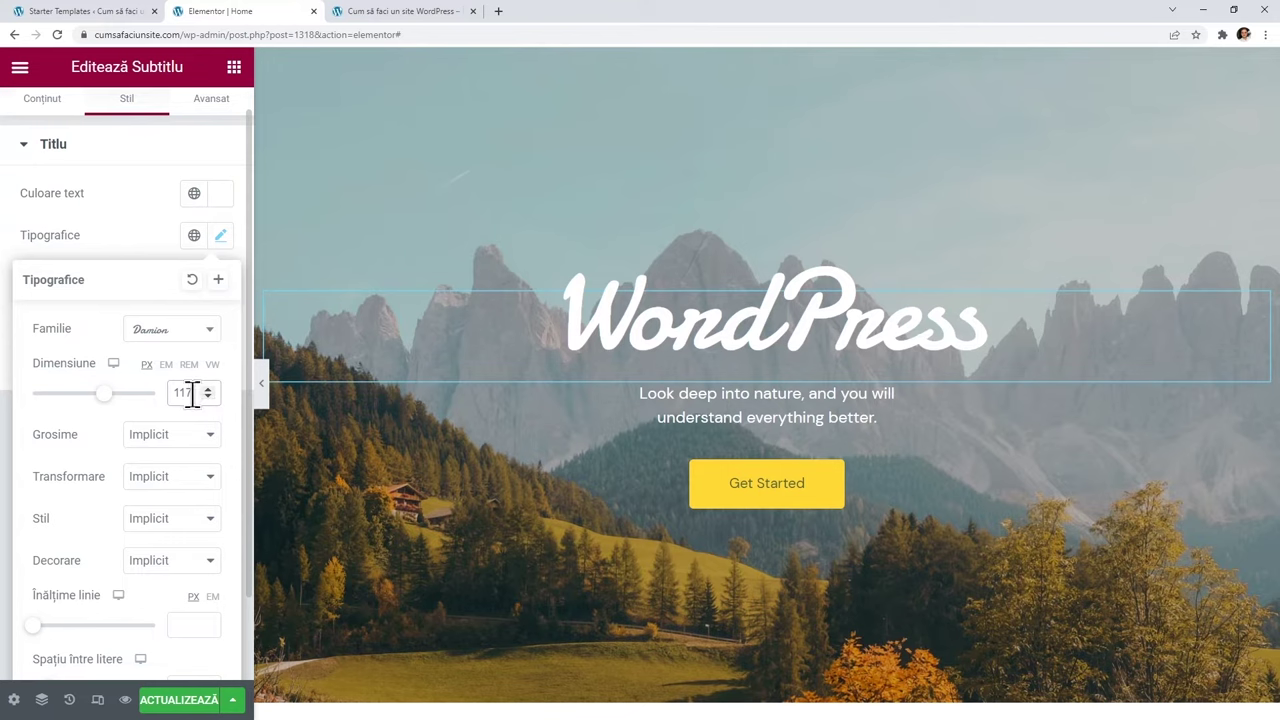
left_click(928, 428)
Replace the subtitle with 'Cum să faci un website profesional' / 'in doar câțiva pasi simpli'.
left_click_drag(126, 471, 43, 363)
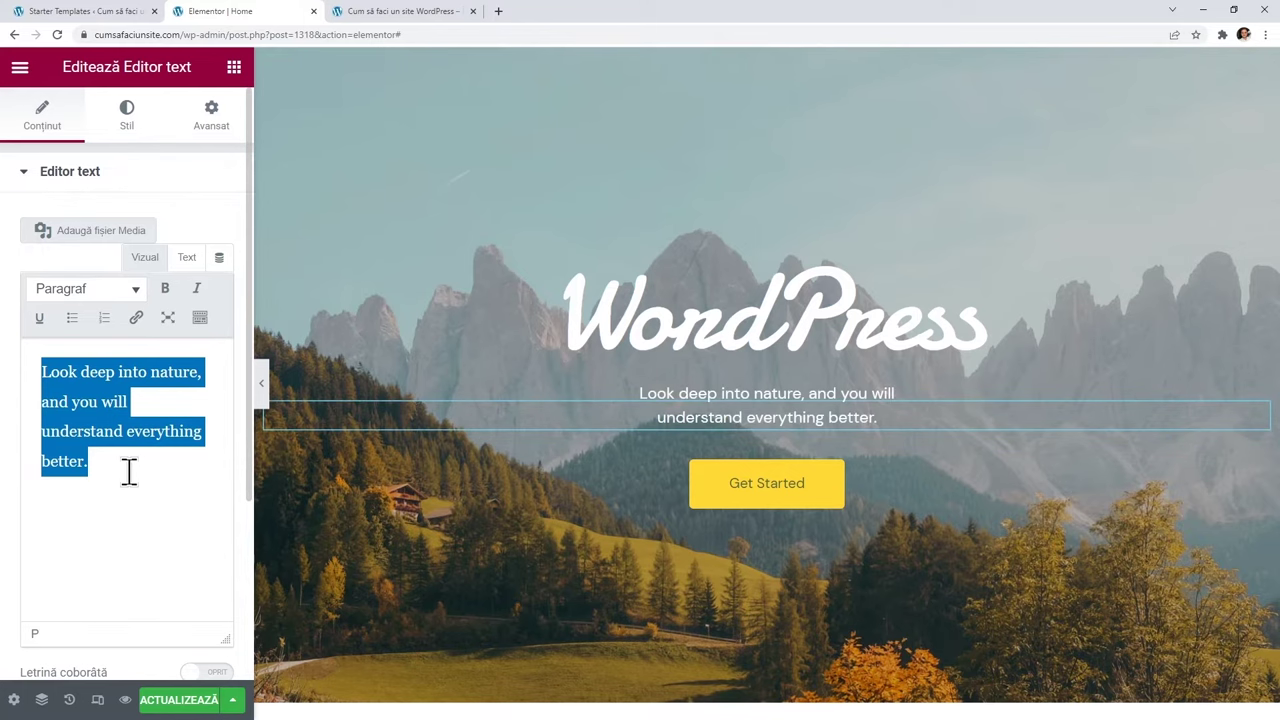
type("Cum să faci un website profesional")
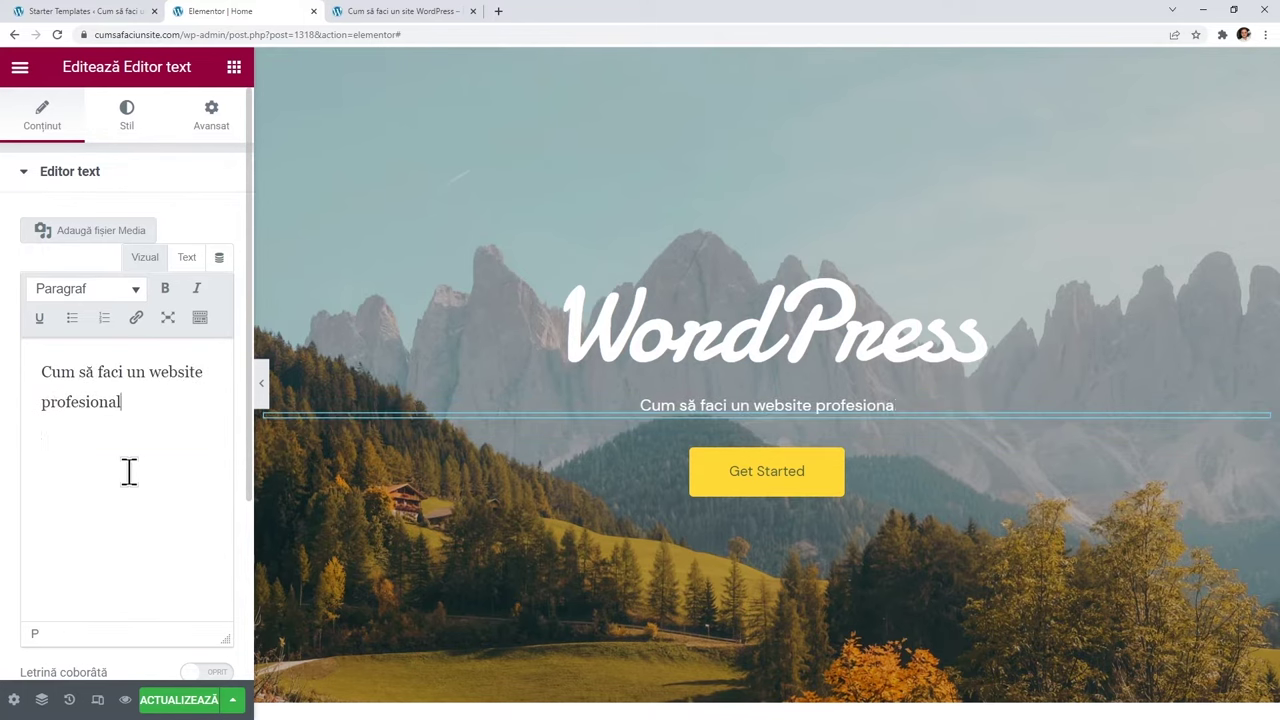
key("Return")
type("in doar câțiva pas")
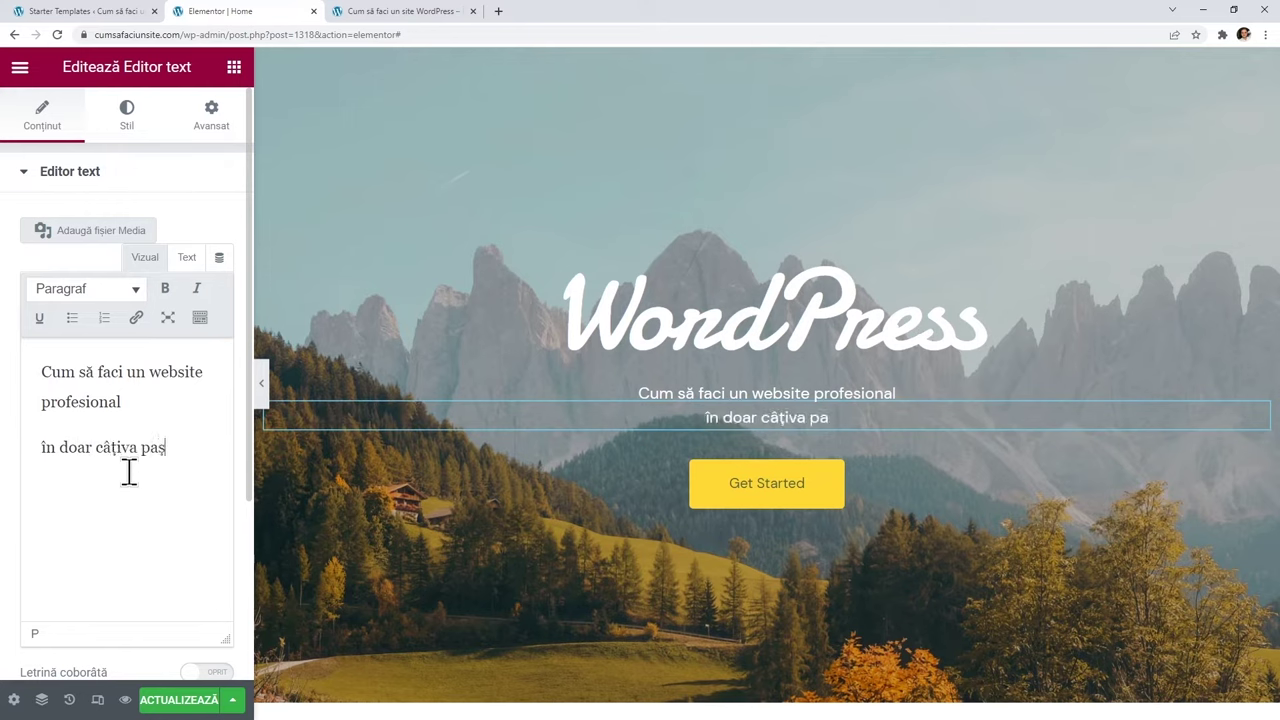
key("BackSpace")
type("și simpli")
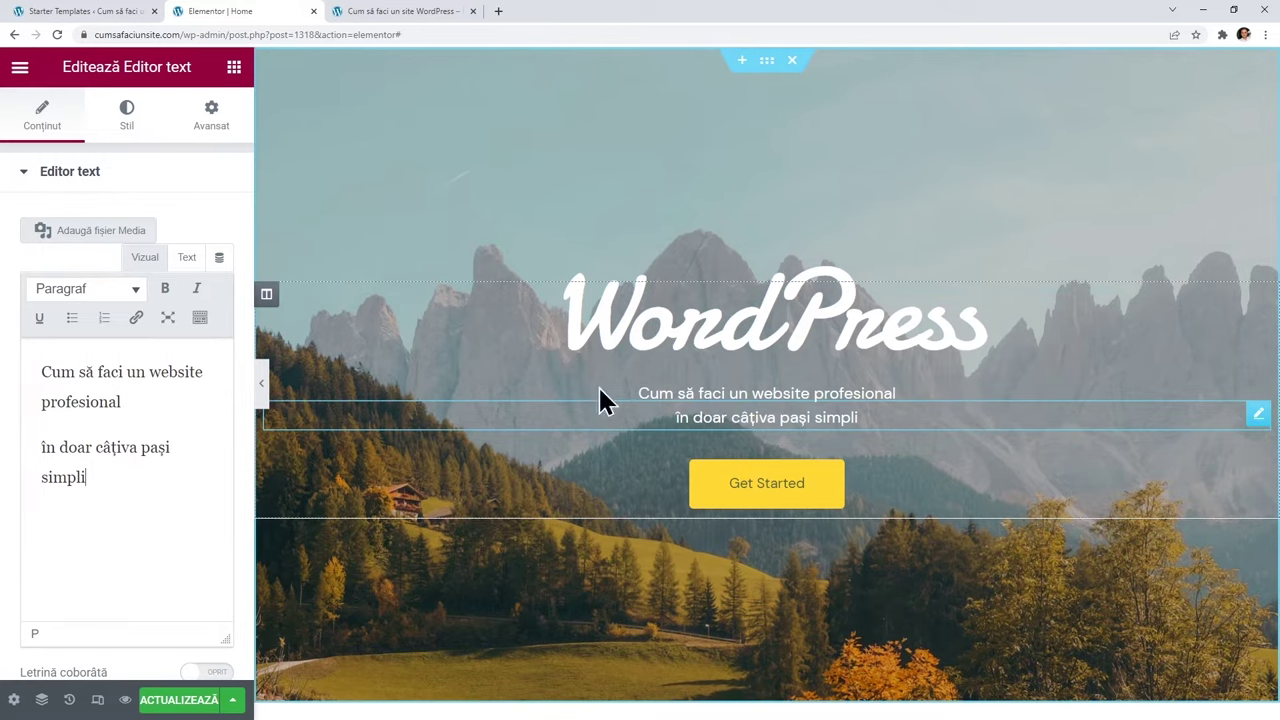
scroll(946, 426, "down", 2)
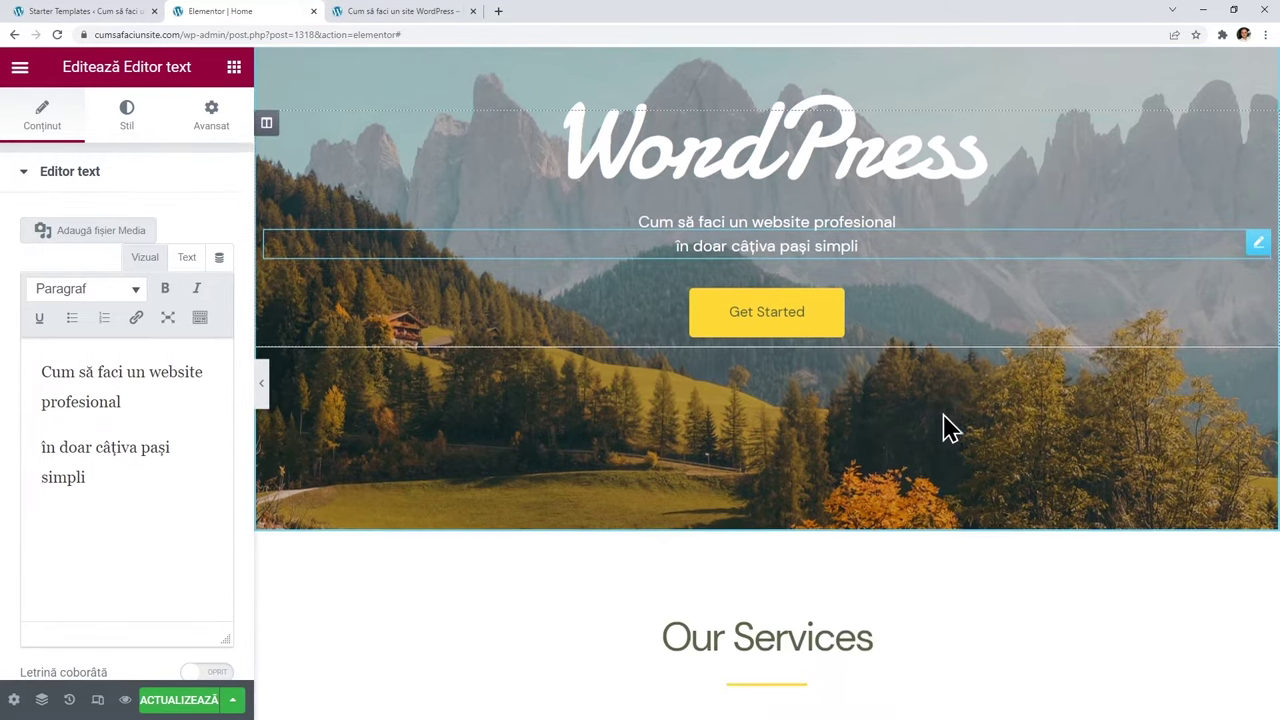
scroll(948, 428, "down", 2)
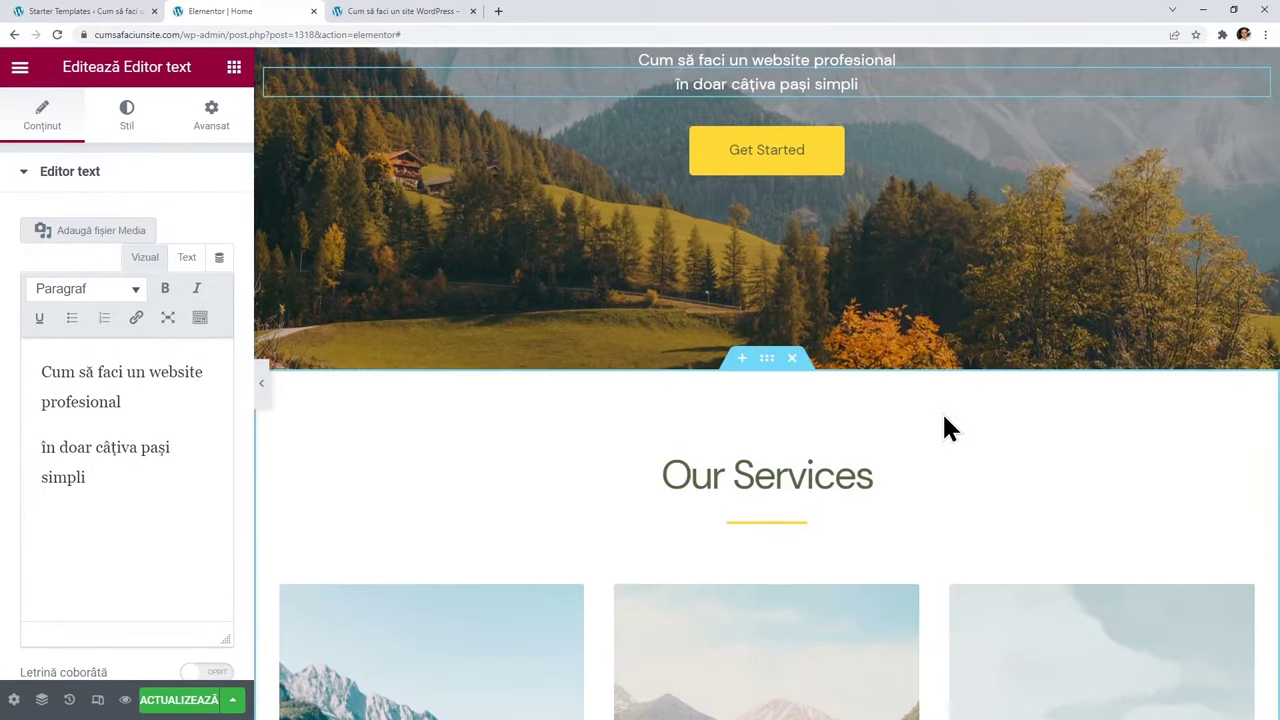
scroll(942, 411, "down", 2)
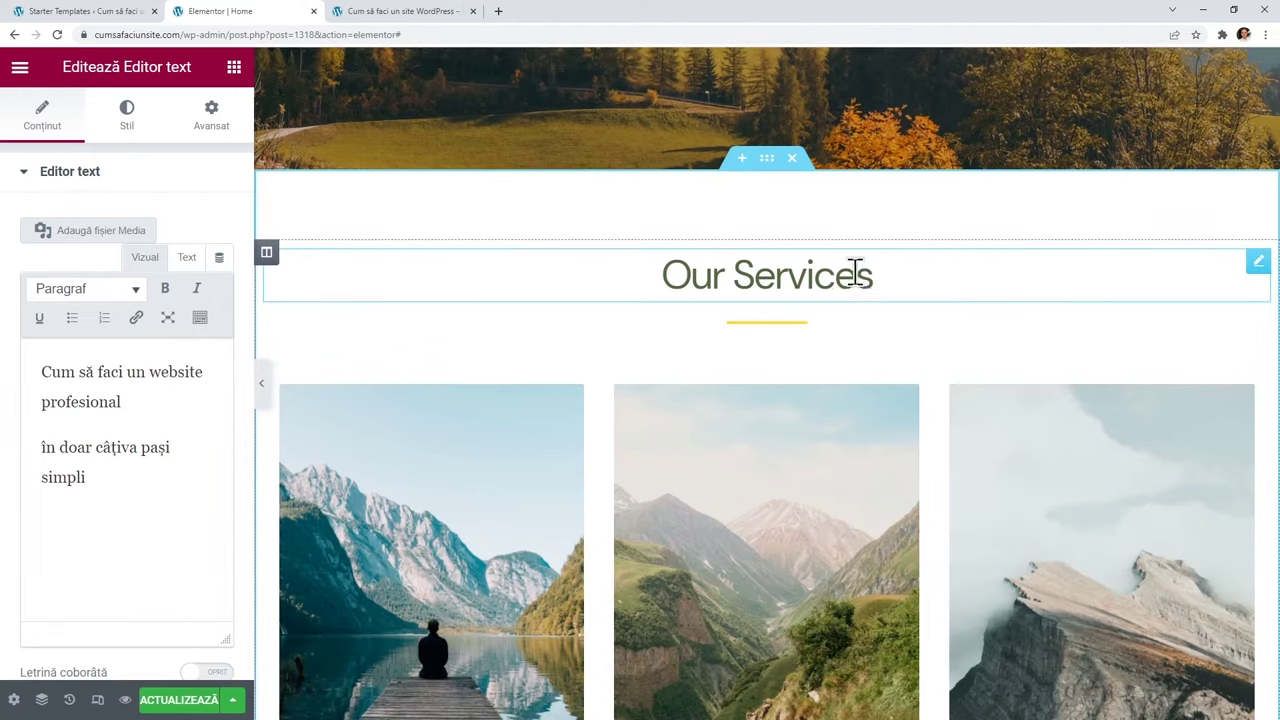
Rename the 'Our Services' heading to 'Te ajutăm cu...'.
left_click(864, 277)
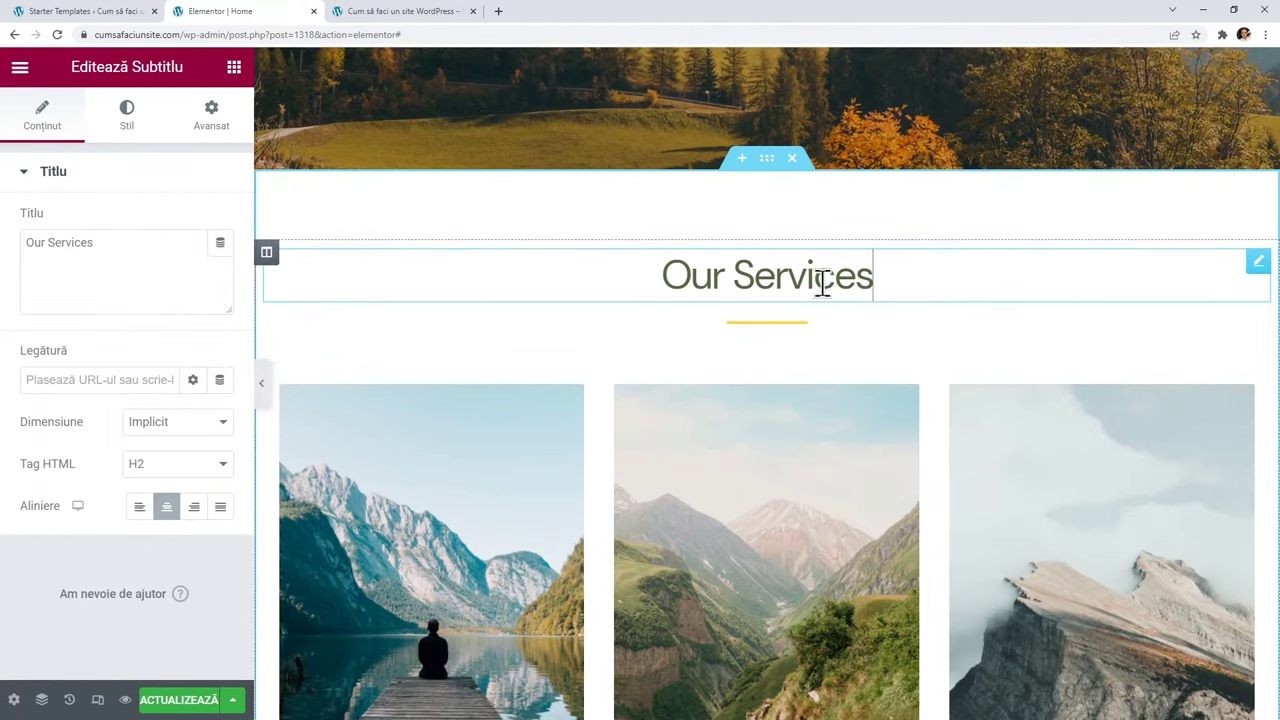
left_click_drag(206, 271, 11, 249)
type("Te ajutăm cu...")
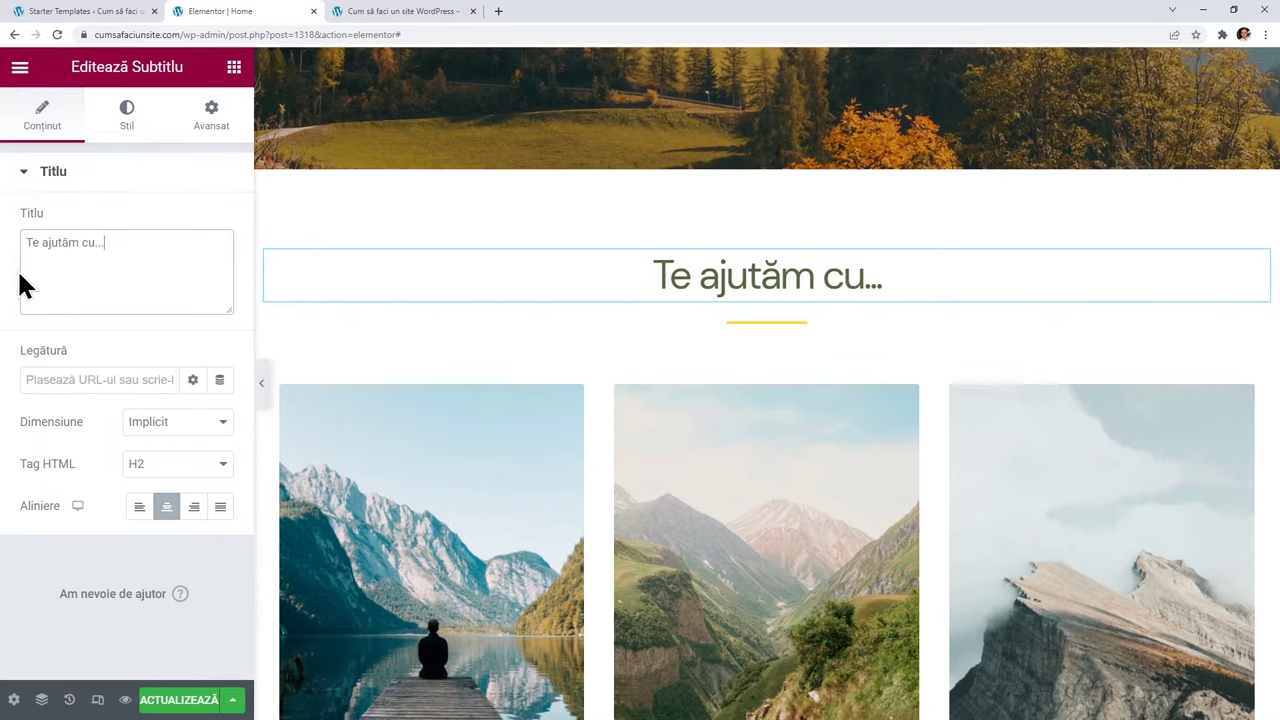
scroll(540, 318, "up", 2)
left_click(540, 318)
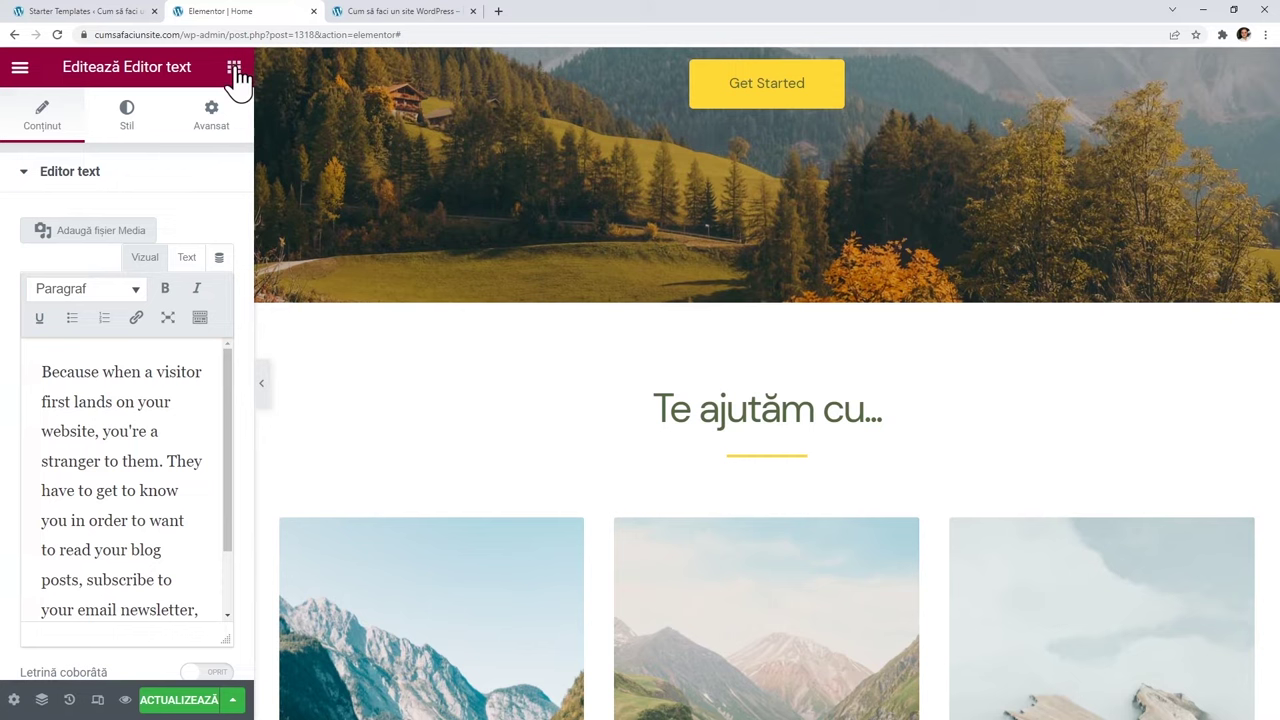
Add a trial heading and text block above 'Te ajutăm cu...'.
left_click(234, 72)
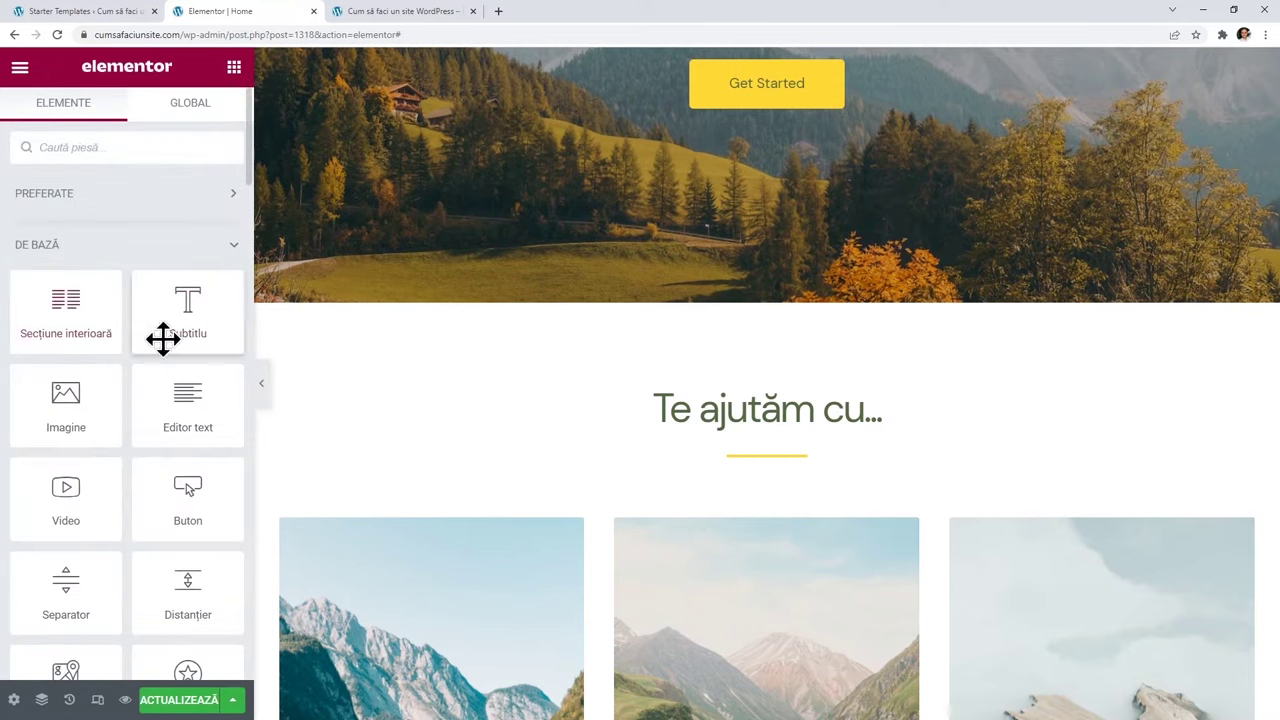
left_click_drag(157, 309, 546, 390)
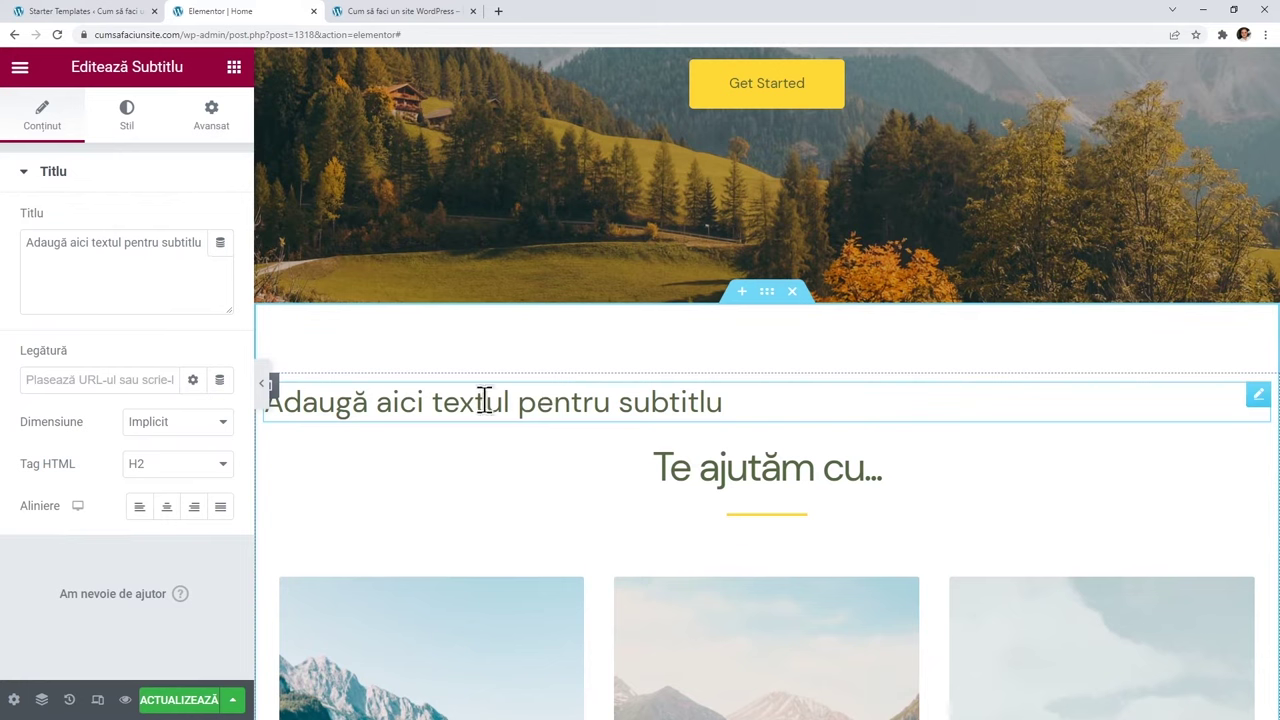
left_click(234, 70)
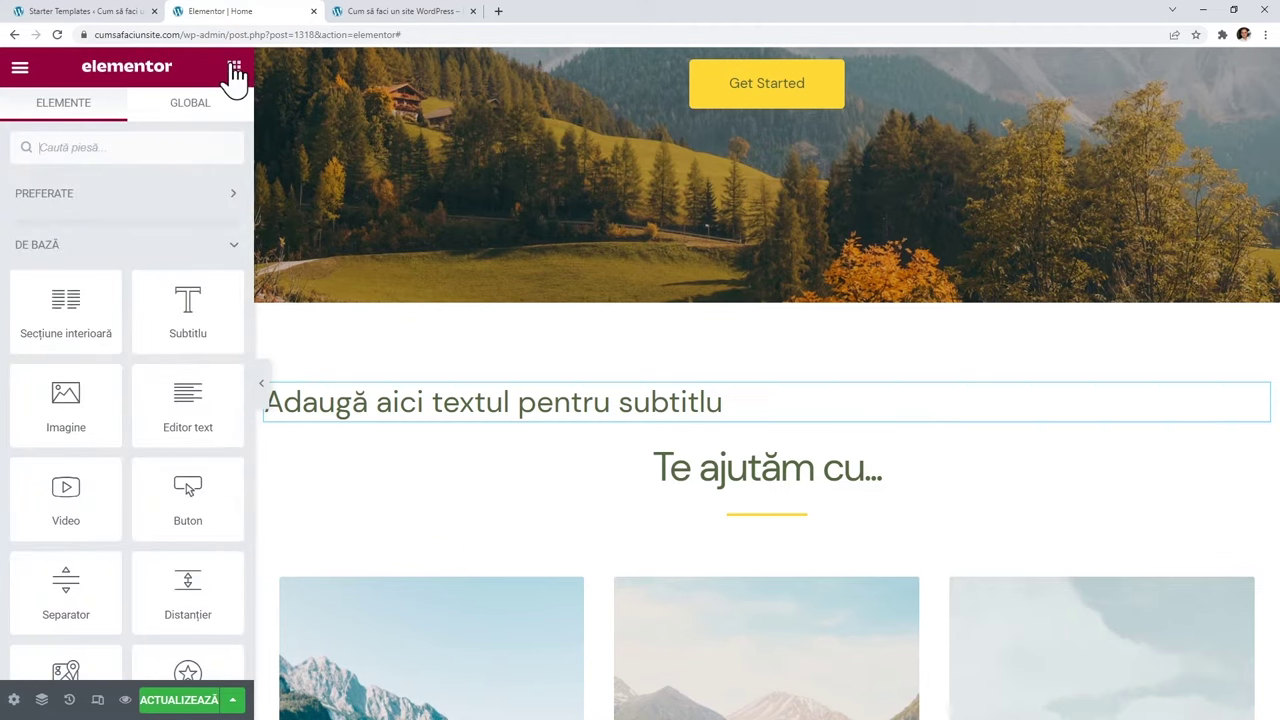
left_click_drag(170, 413, 409, 443)
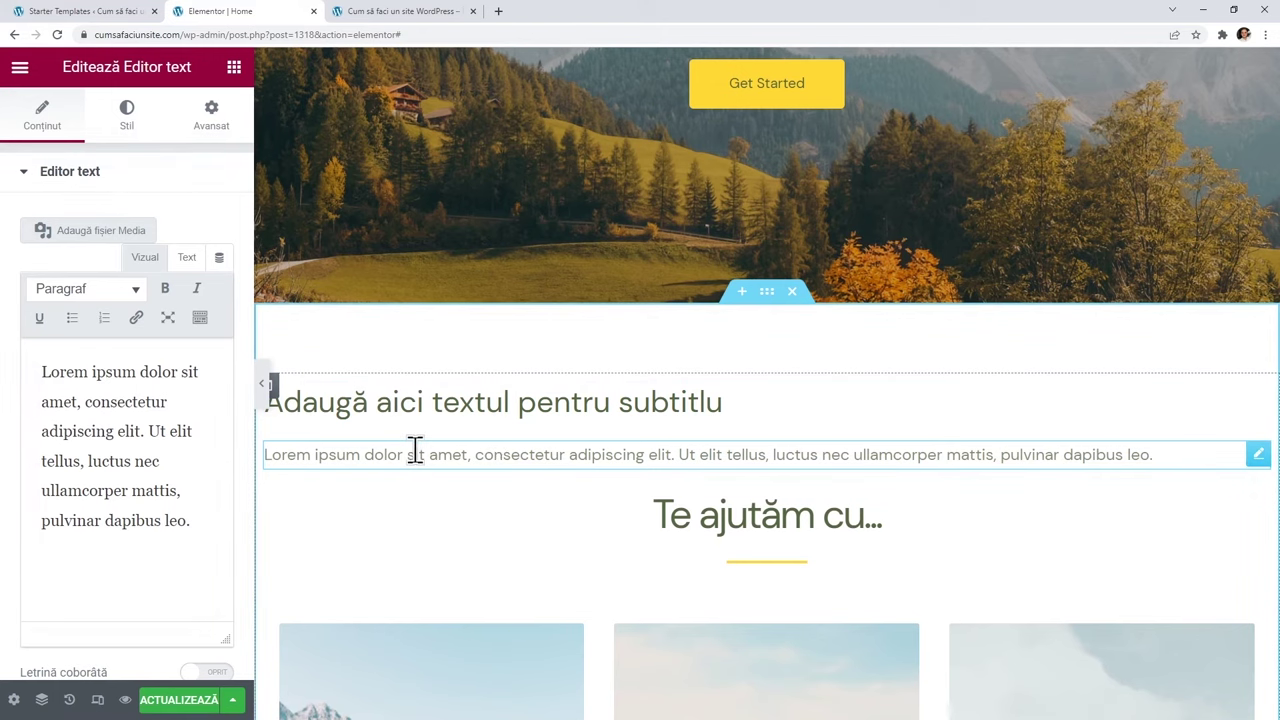
Delete the trial Lorem ipsum text block and heading, then update the page.
right_click(1251, 466)
left_click(1165, 700)
right_click(1250, 400)
left_click(1160, 676)
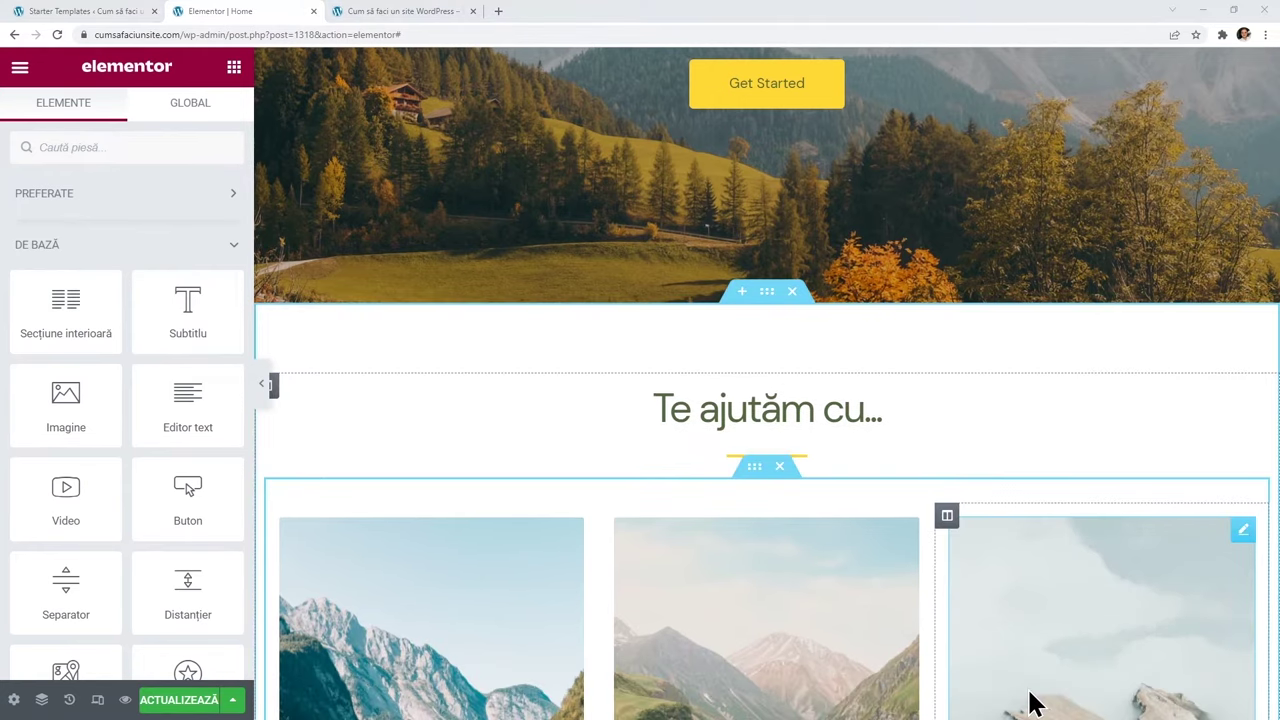
scroll(1035, 705, "up", 5)
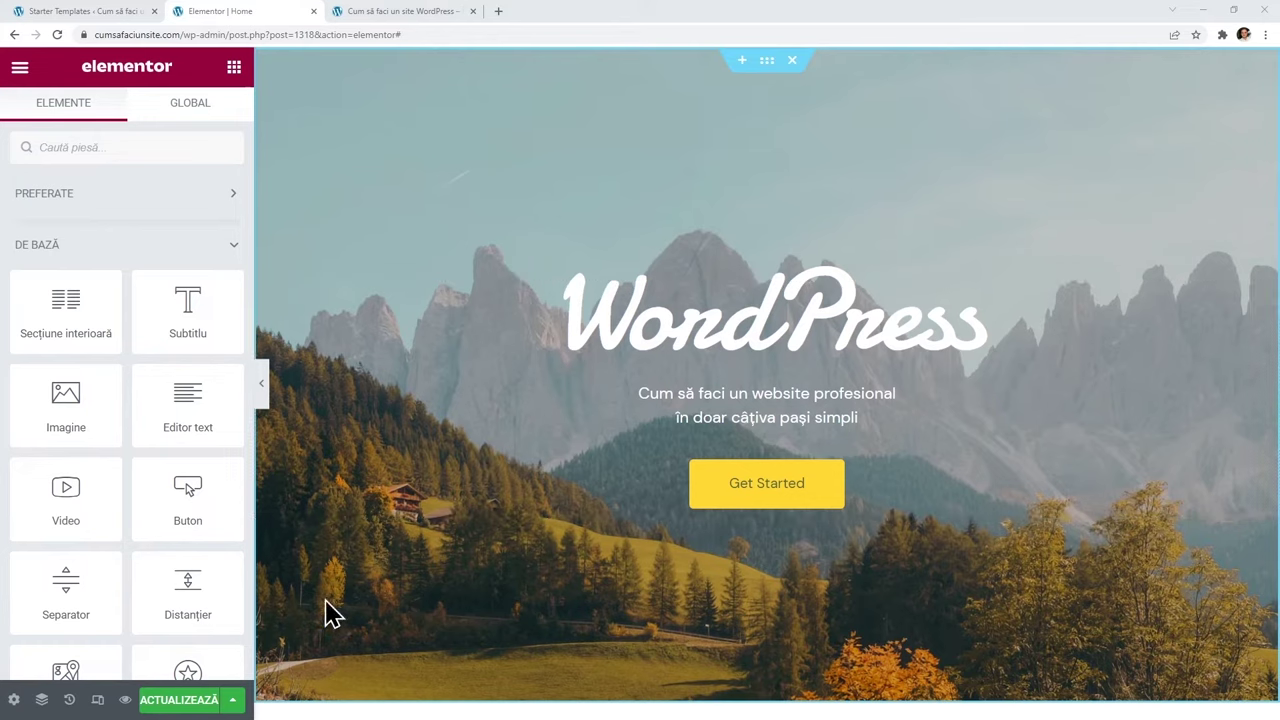
left_click(190, 703)
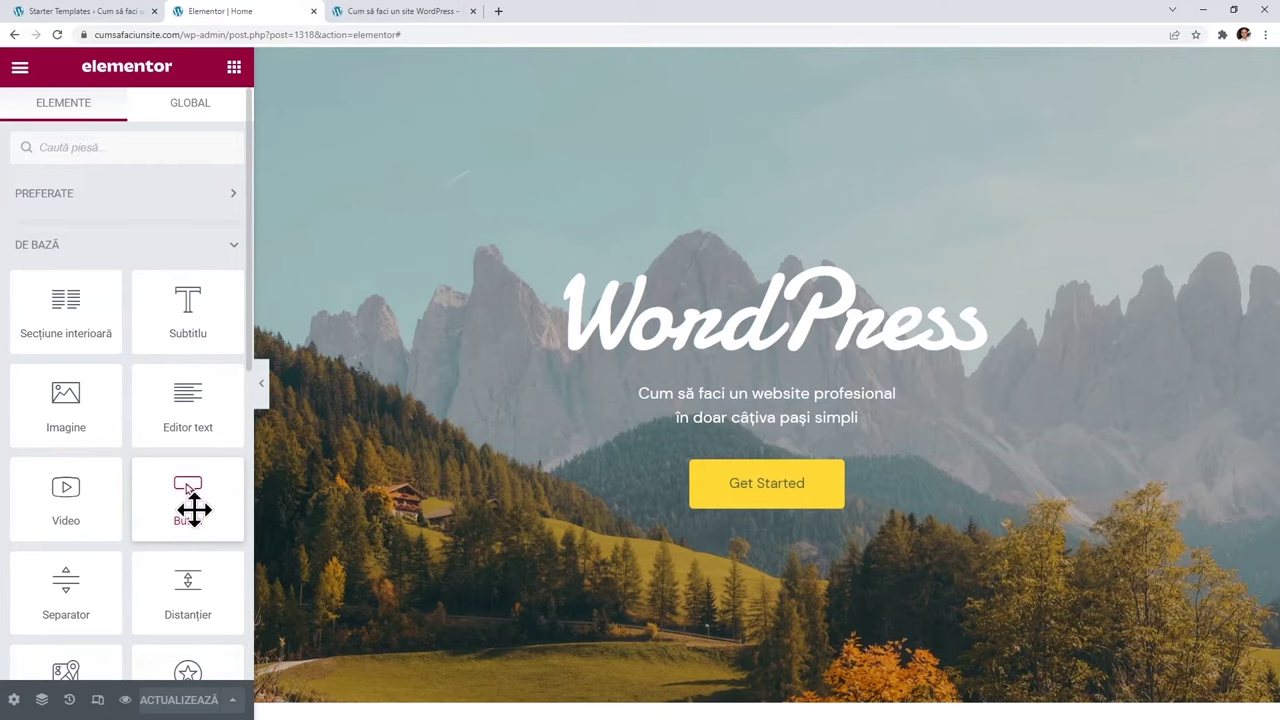
Add a centred trial 'Dă clic aici' button below Get Started, then delete it.
left_click_drag(186, 514, 694, 495)
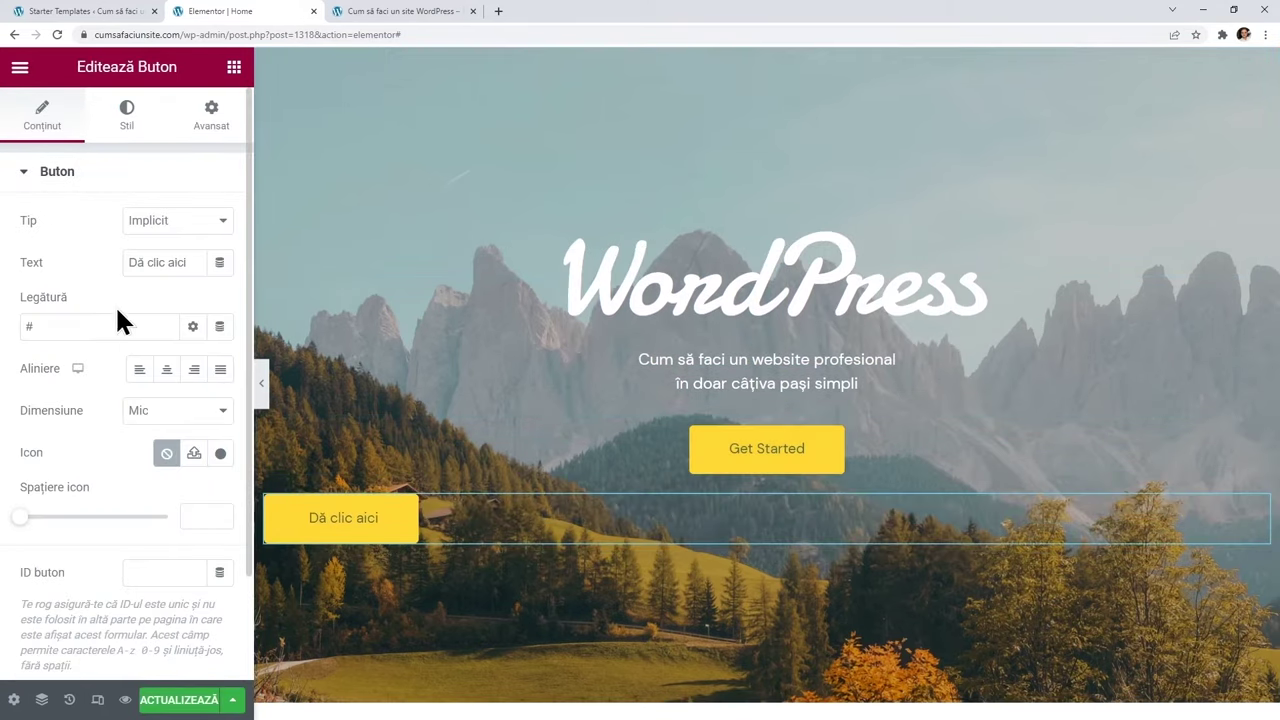
left_click(173, 384)
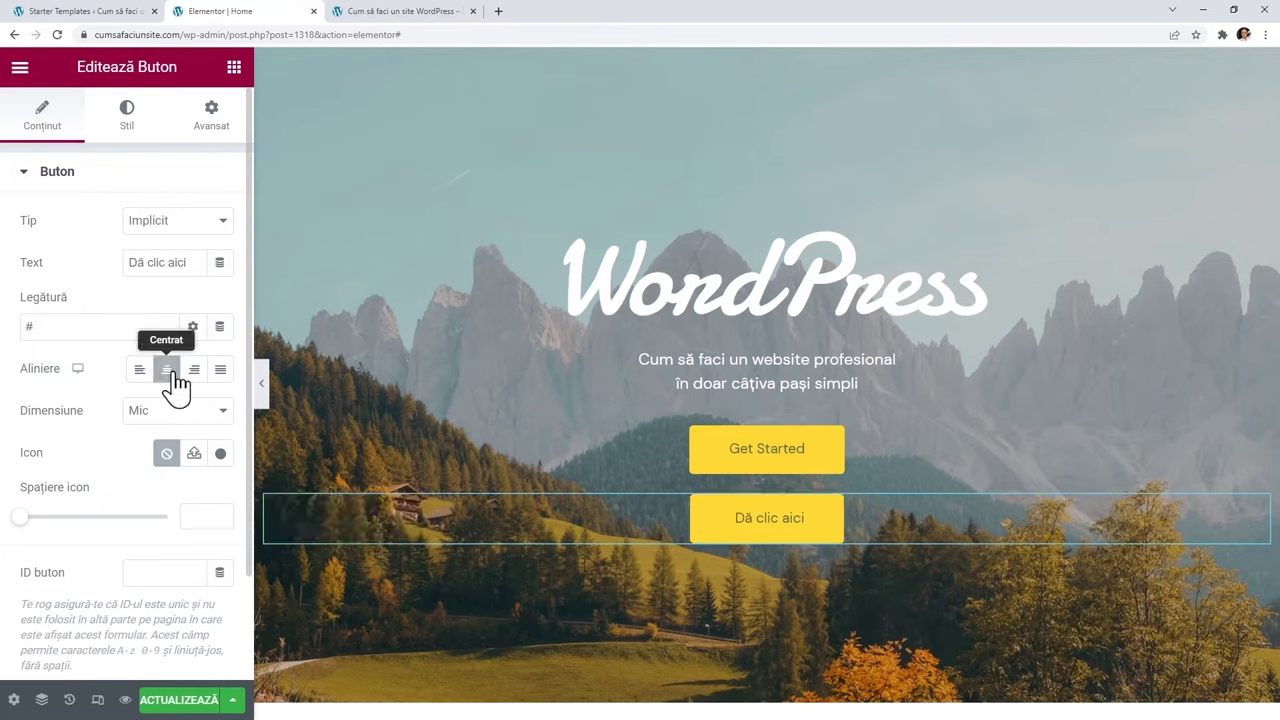
right_click(922, 520)
left_click(1000, 701)
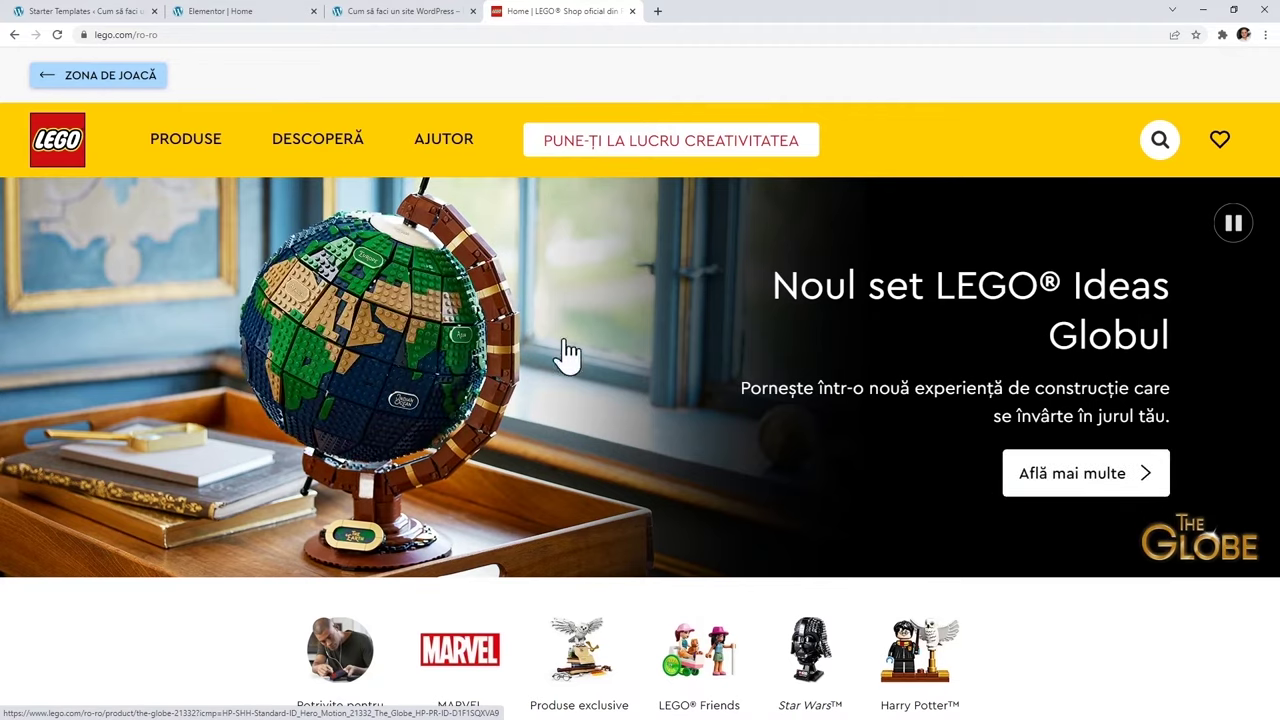
Return to the Elementor | Home editor tab.
left_click(259, 14)
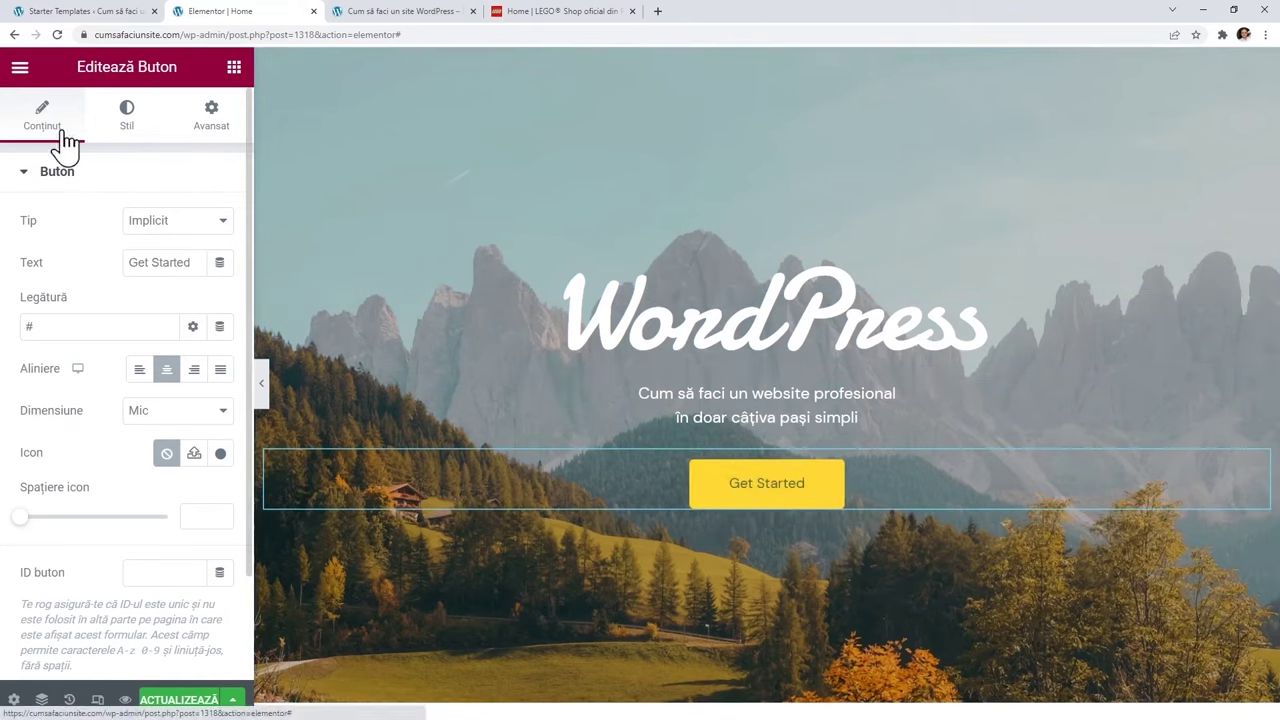
Relabel the hero button 'Începe acum' and link it to the Contact page.
left_click_drag(197, 258, 120, 264)
type("Începe acum")
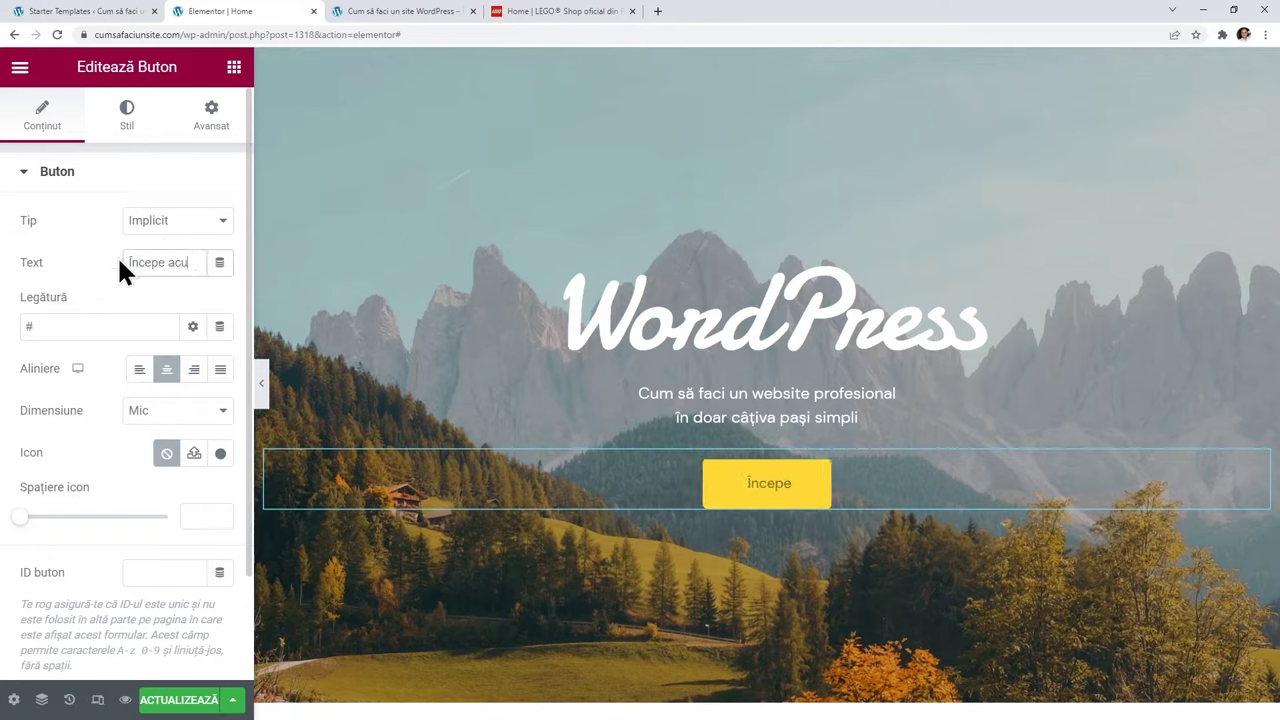
double_click(83, 327)
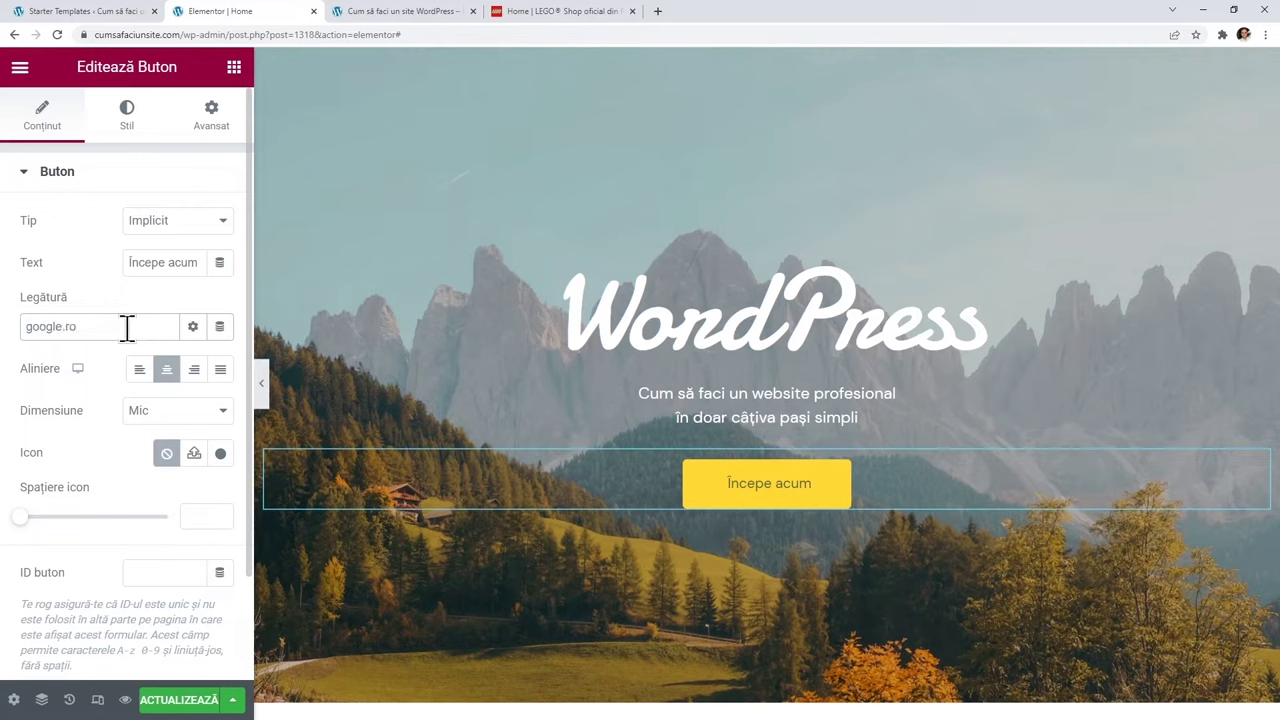
triple_click(127, 327)
key("BackSpace")
type("Contact")
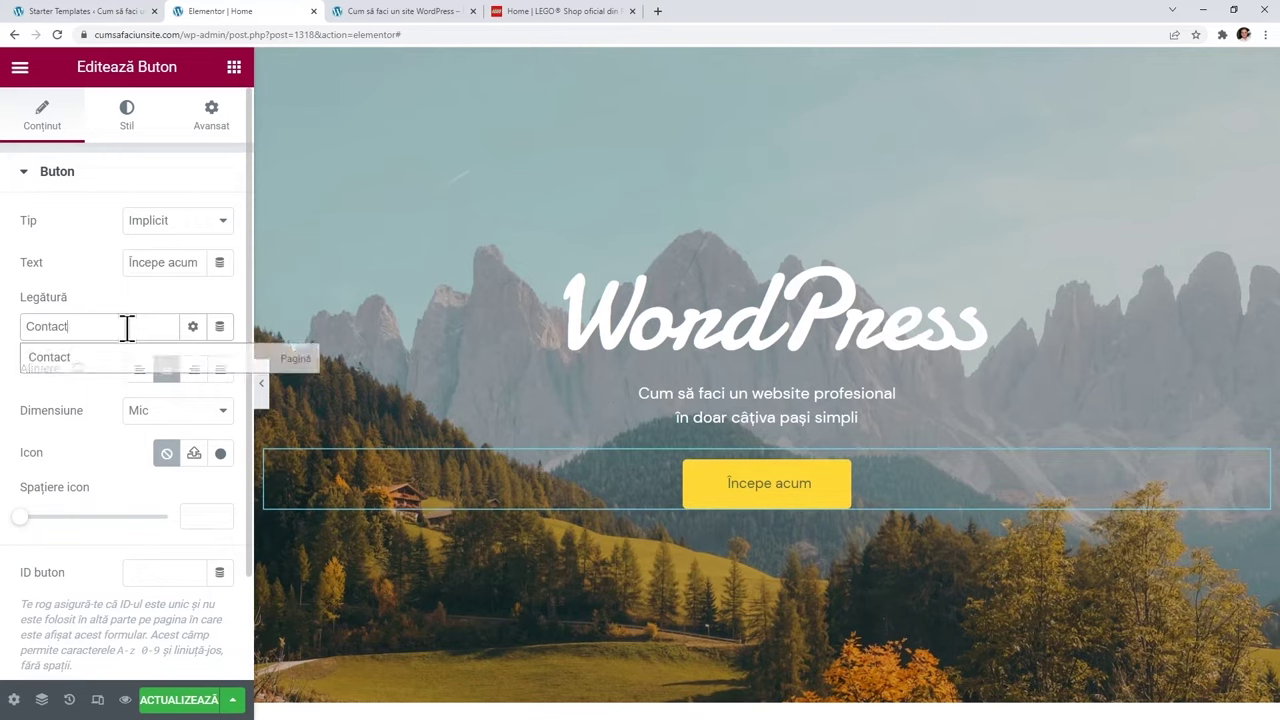
left_click(78, 372)
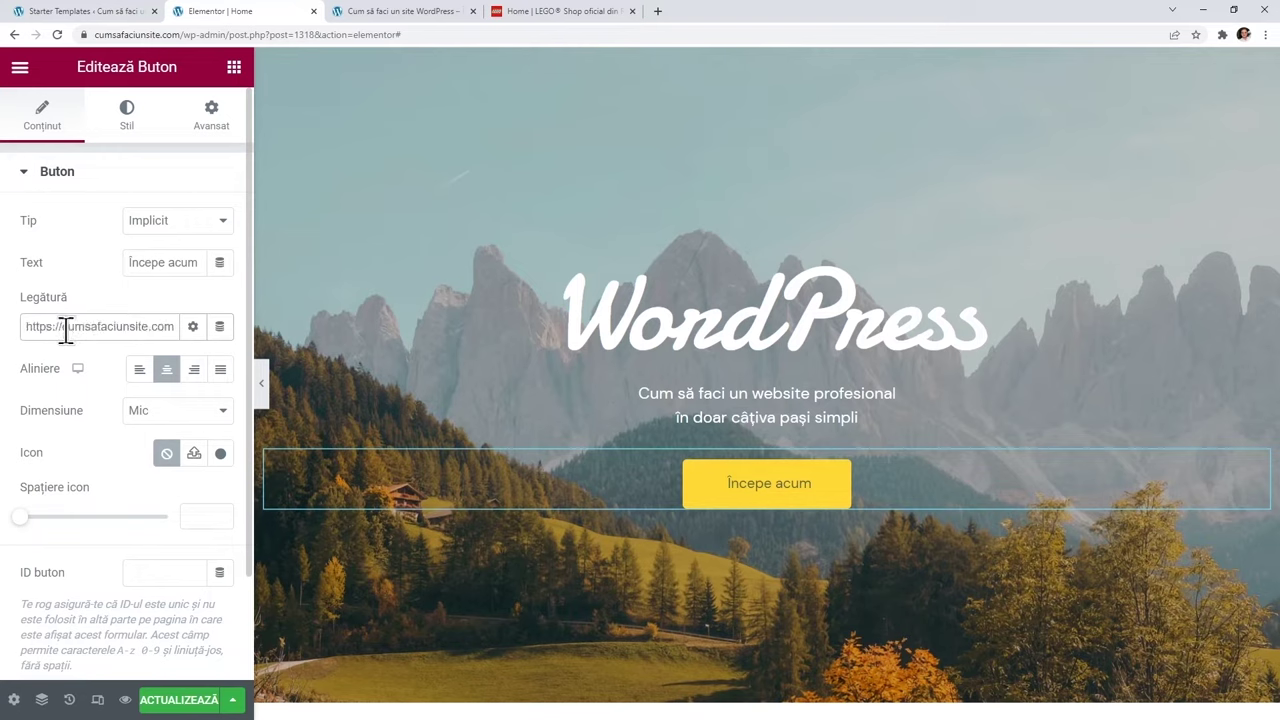
left_click_drag(64, 333, 171, 329)
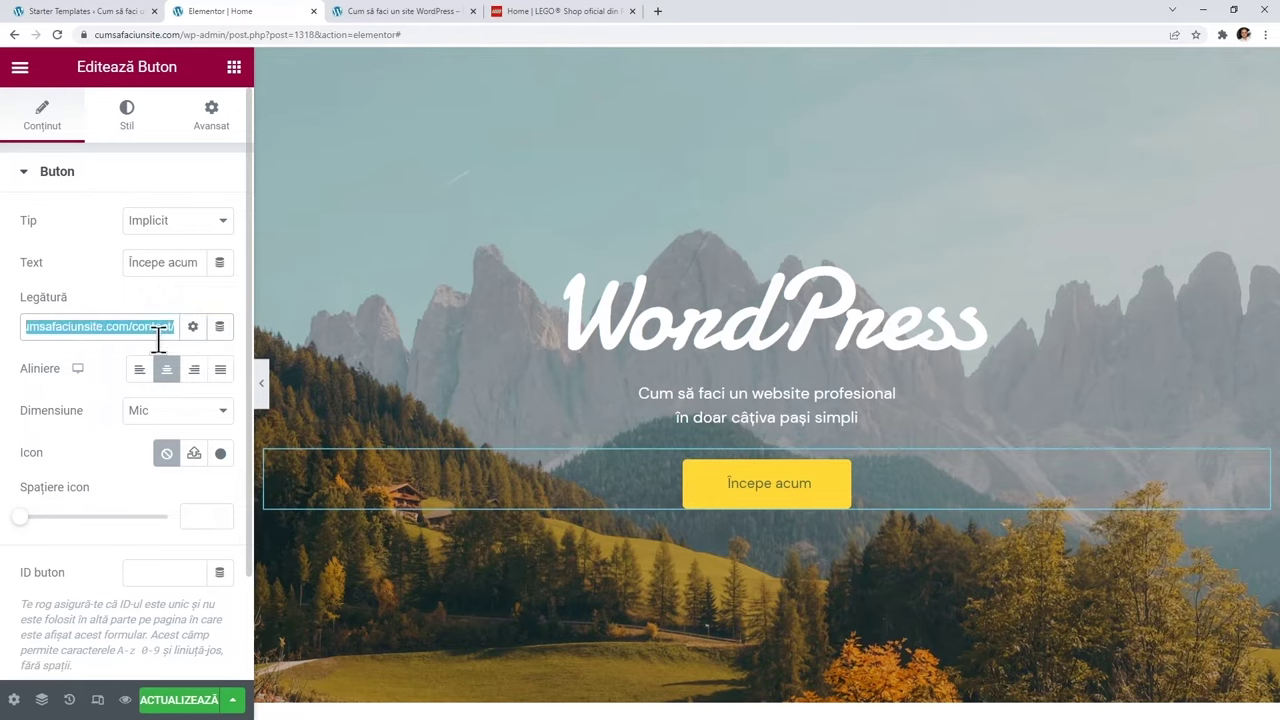
left_click(165, 355)
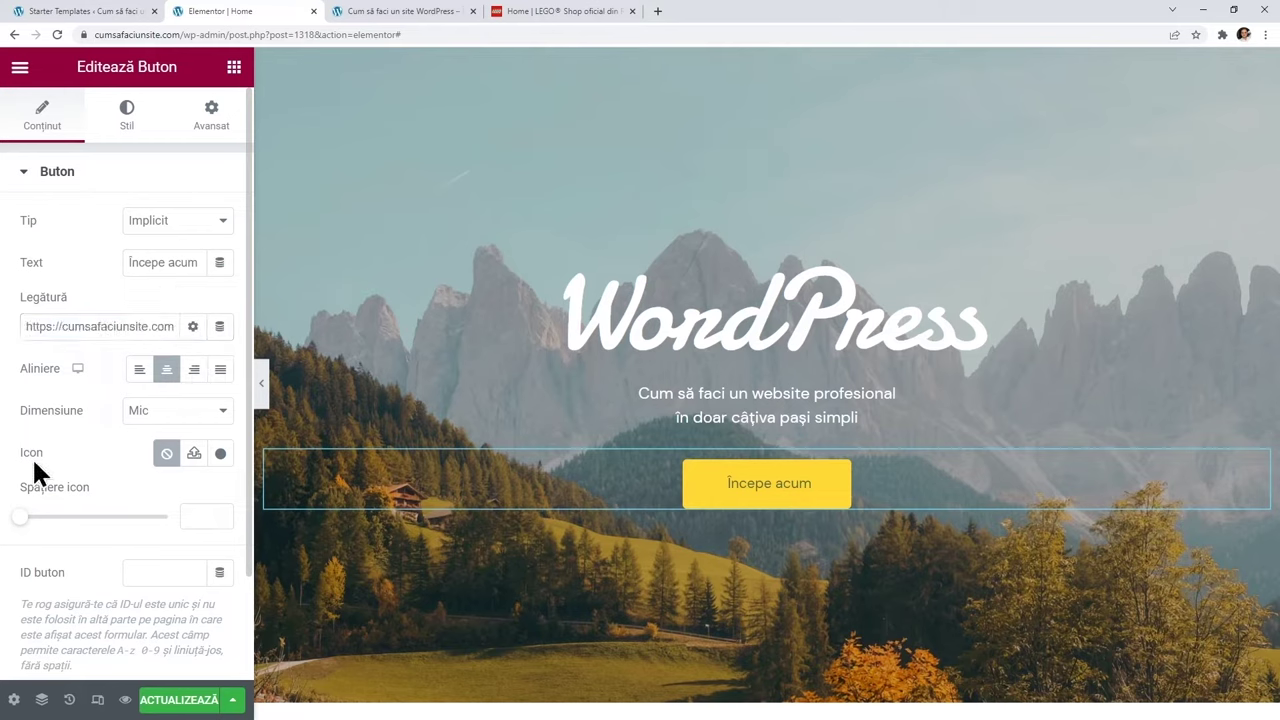
left_click(221, 455)
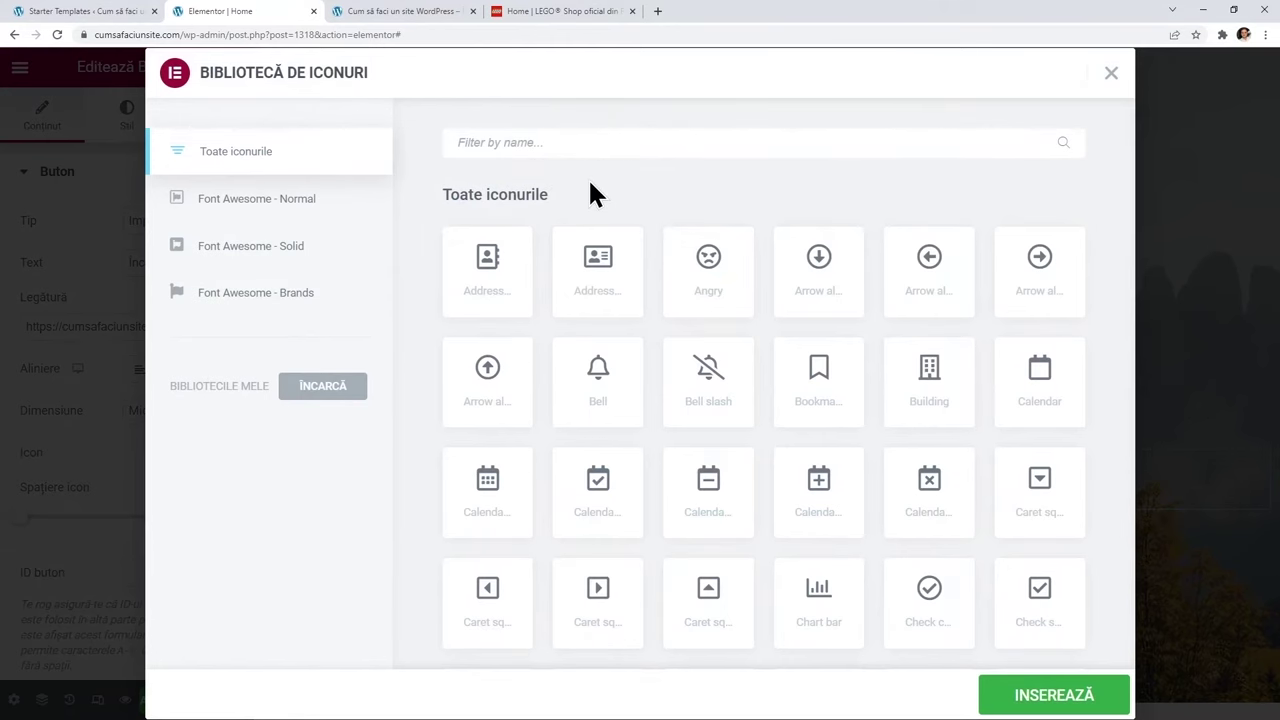
Search the Icon Library for 'long arr' and insert the right-pointing long arrow icon.
type("greater")
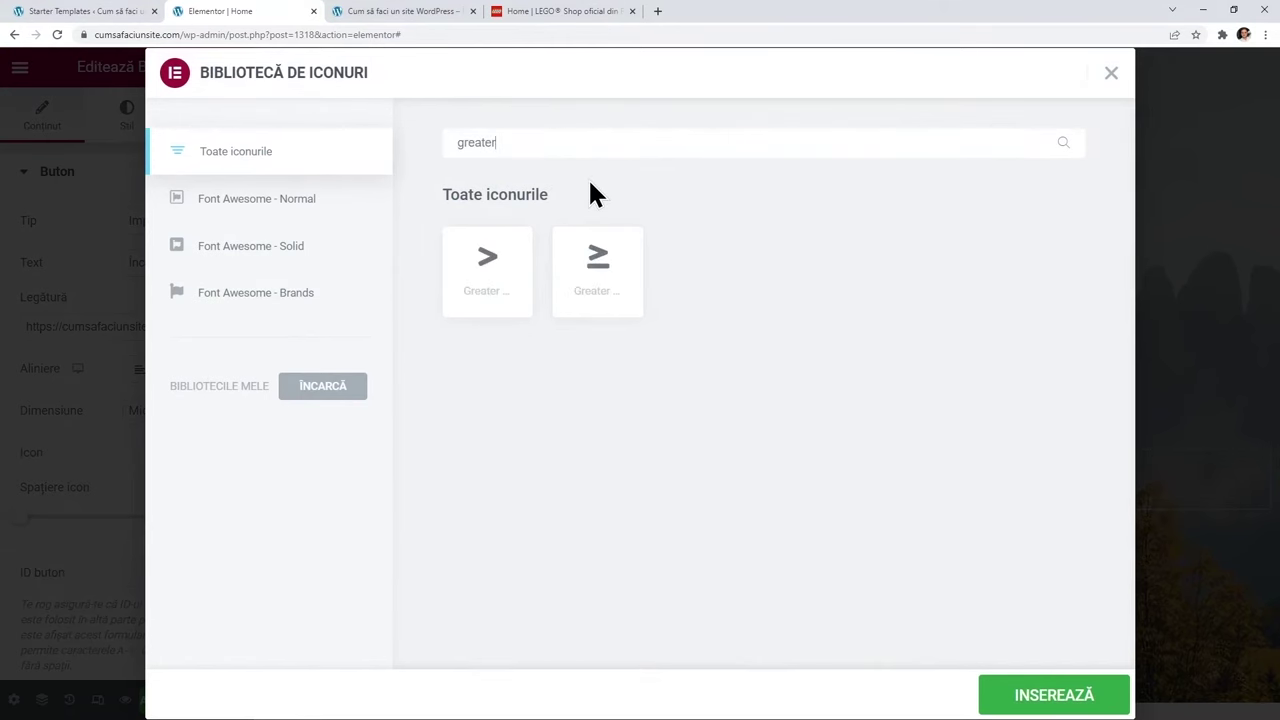
left_click(521, 258)
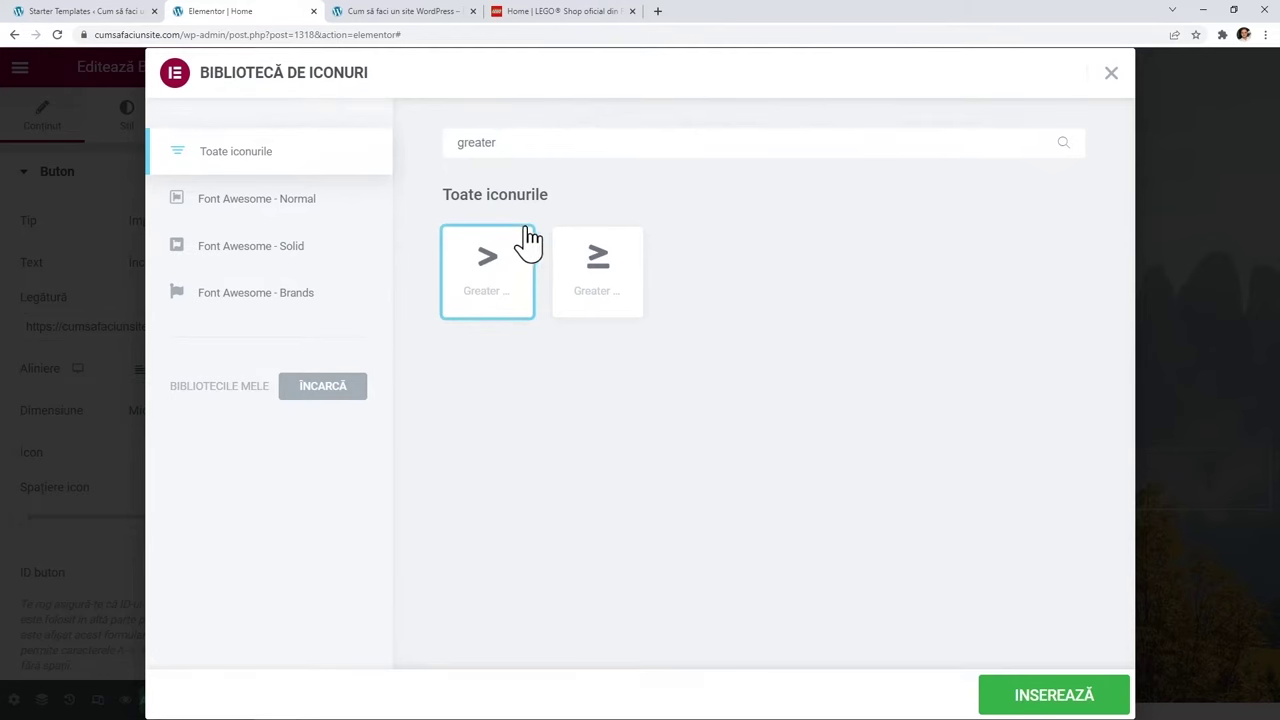
left_click_drag(497, 143, 447, 172)
type("long arrow")
left_click(709, 272)
left_click(1055, 698)
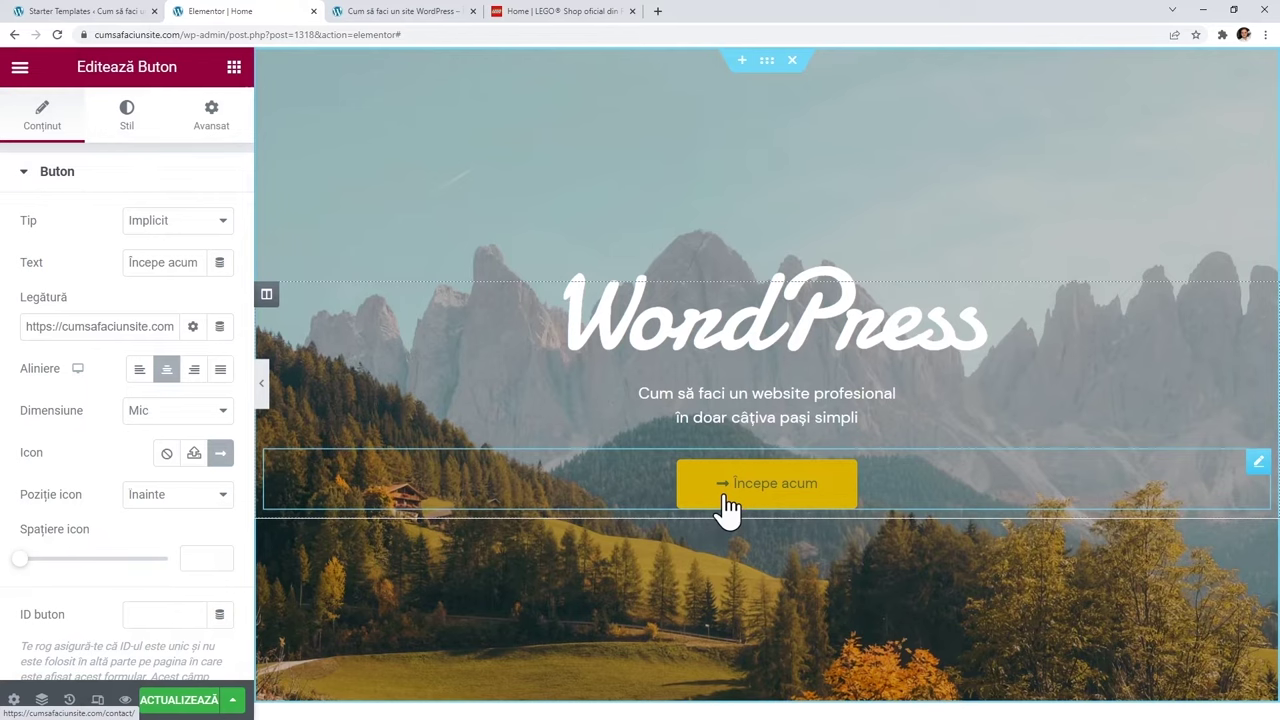
Set the button icon position to După so the arrow follows the text.
left_click(183, 500)
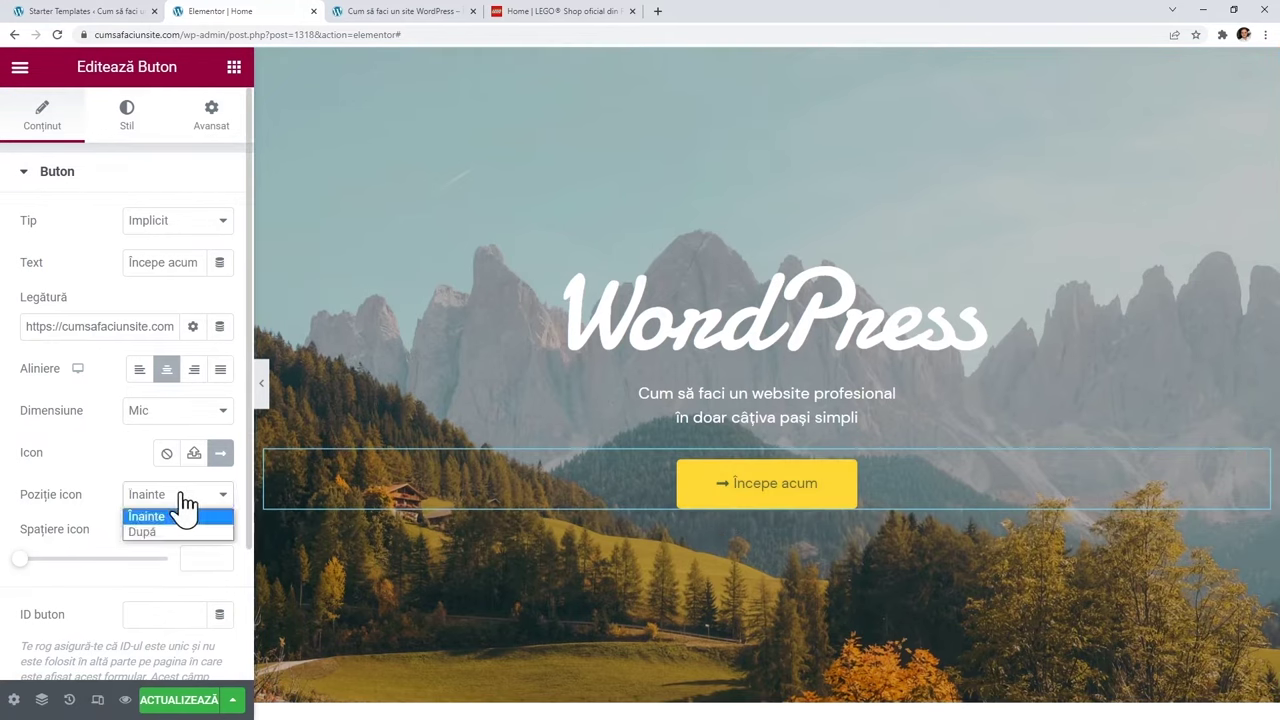
left_click(174, 529)
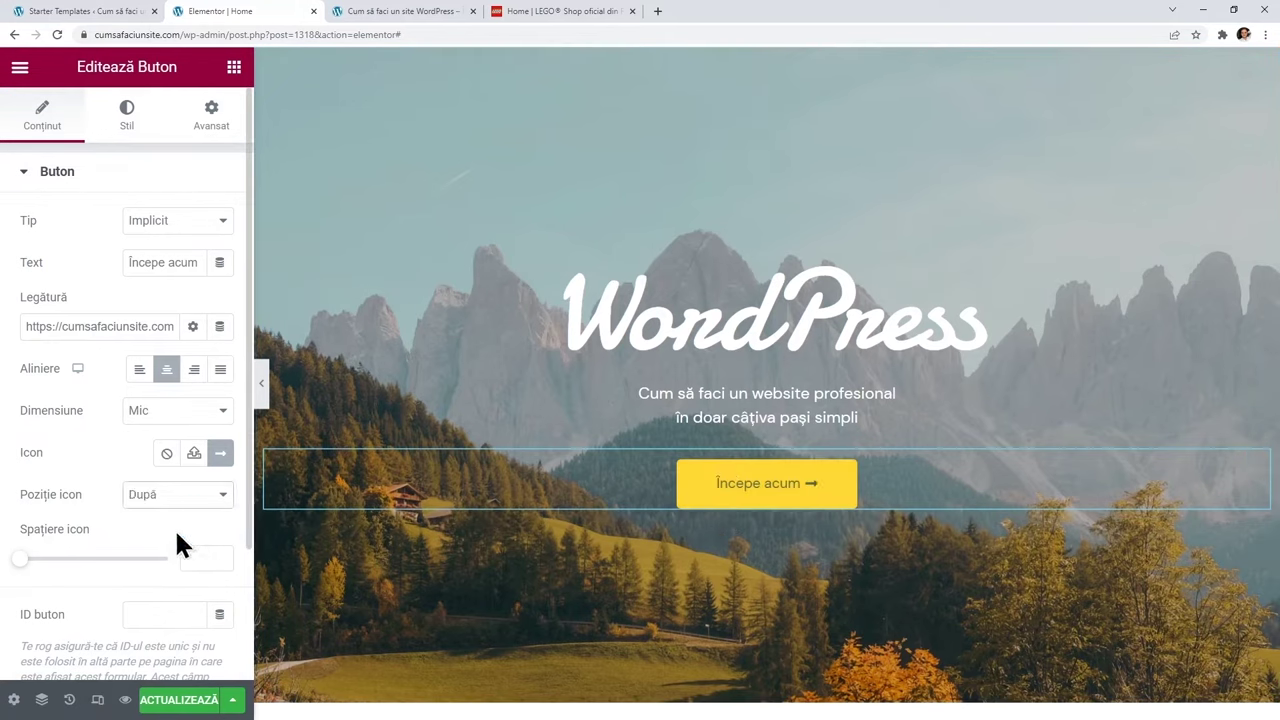
left_click(126, 126)
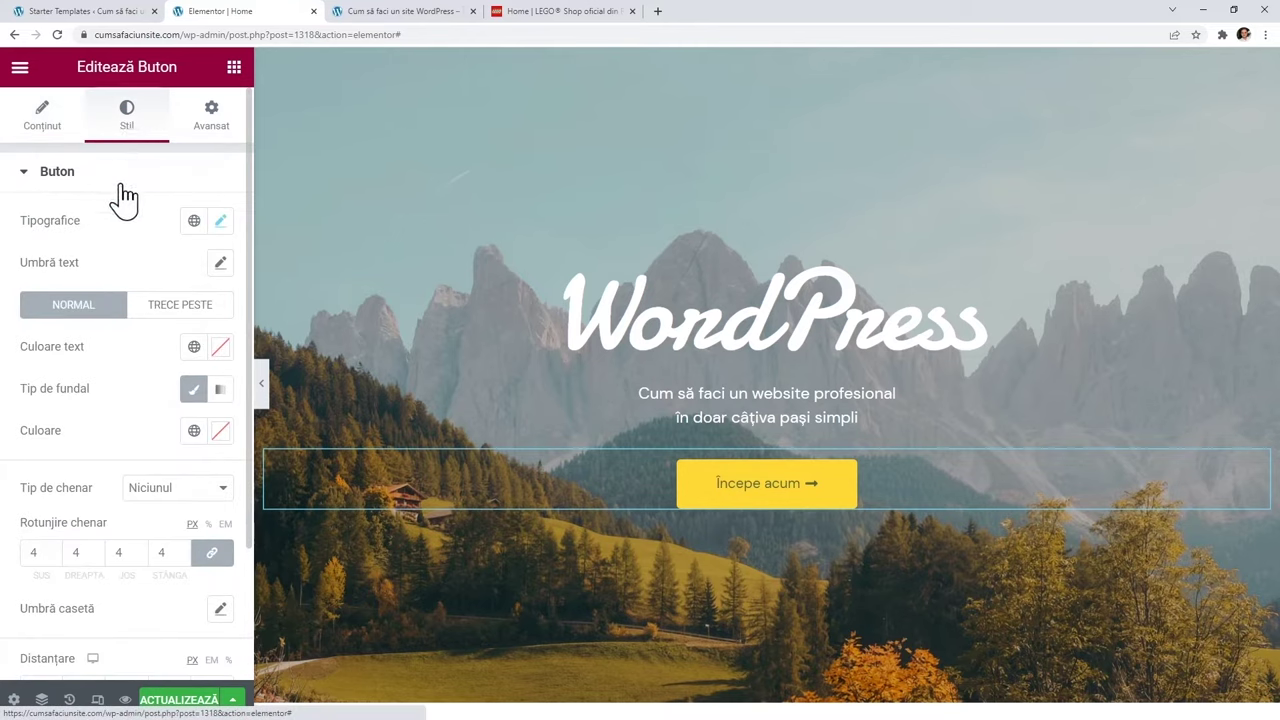
Change the button typography Dimensiune from 14 to 16 px.
left_click(220, 222)
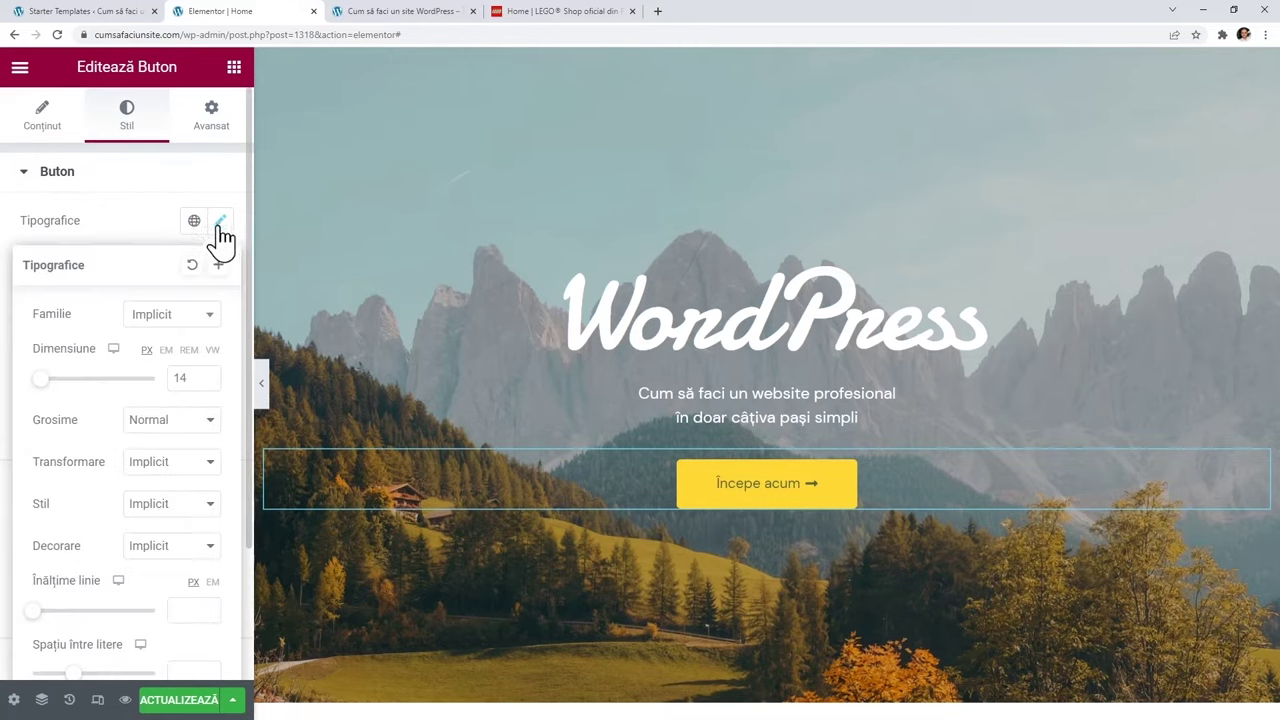
left_click(195, 380)
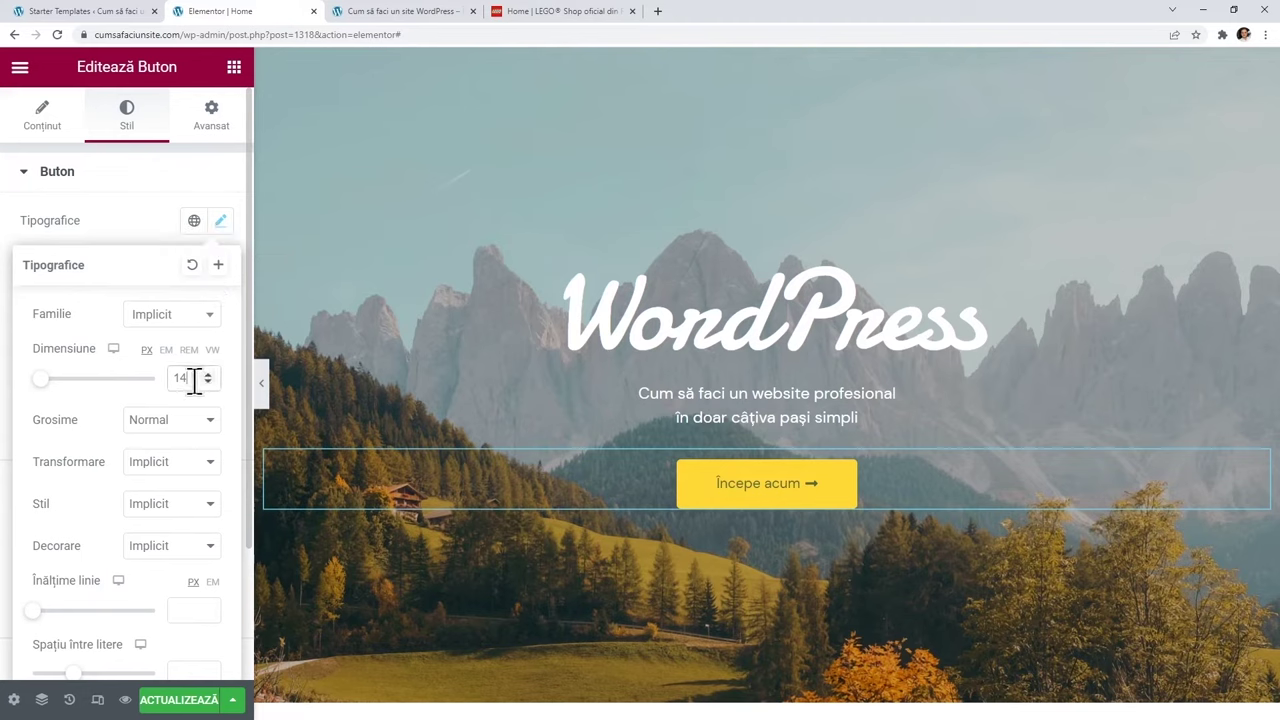
key("BackSpace")
type("6")
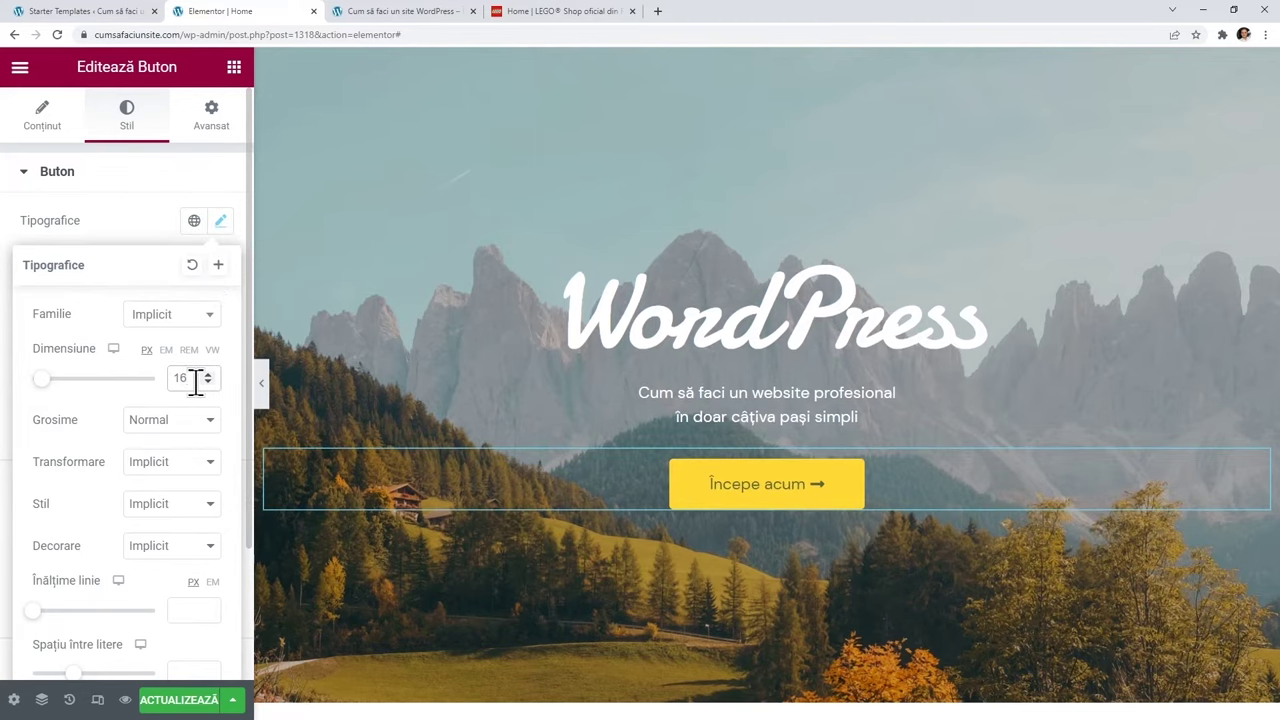
scroll(150, 470, "down", 2)
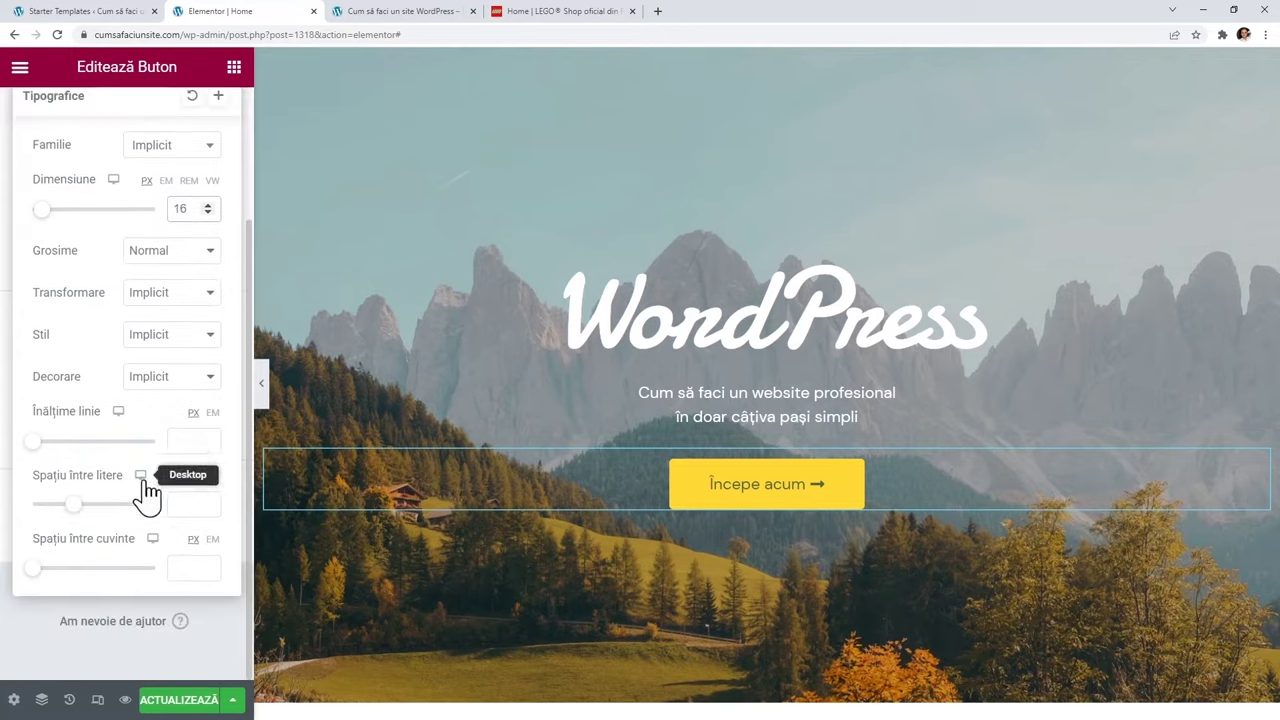
scroll(155, 420, "up", 1)
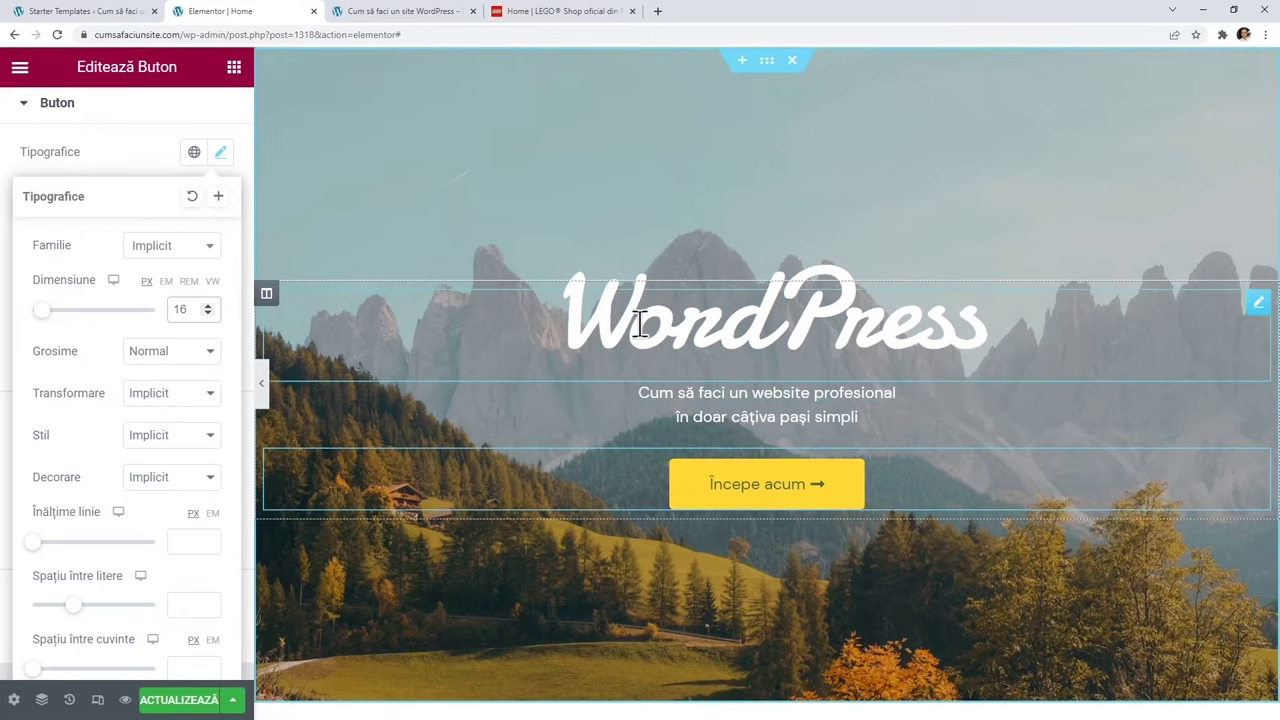
left_click(131, 158)
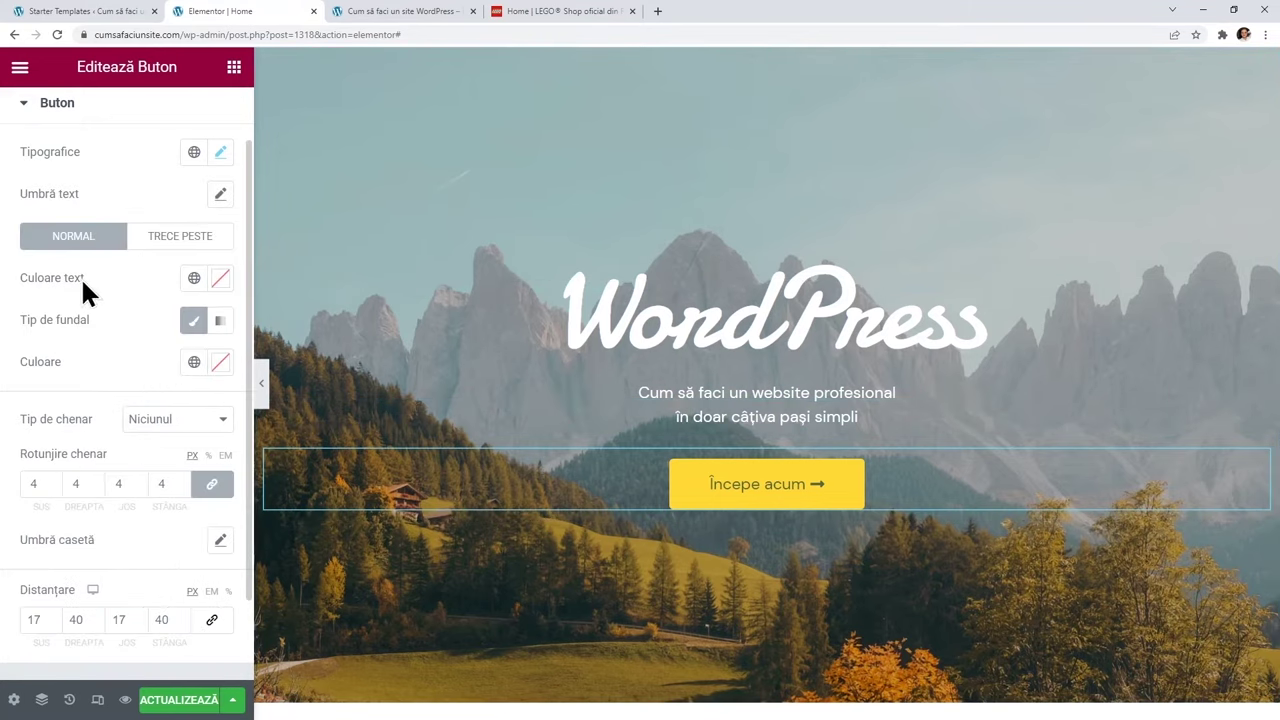
Set the button's Normal state to black text on a white background.
left_click(220, 281)
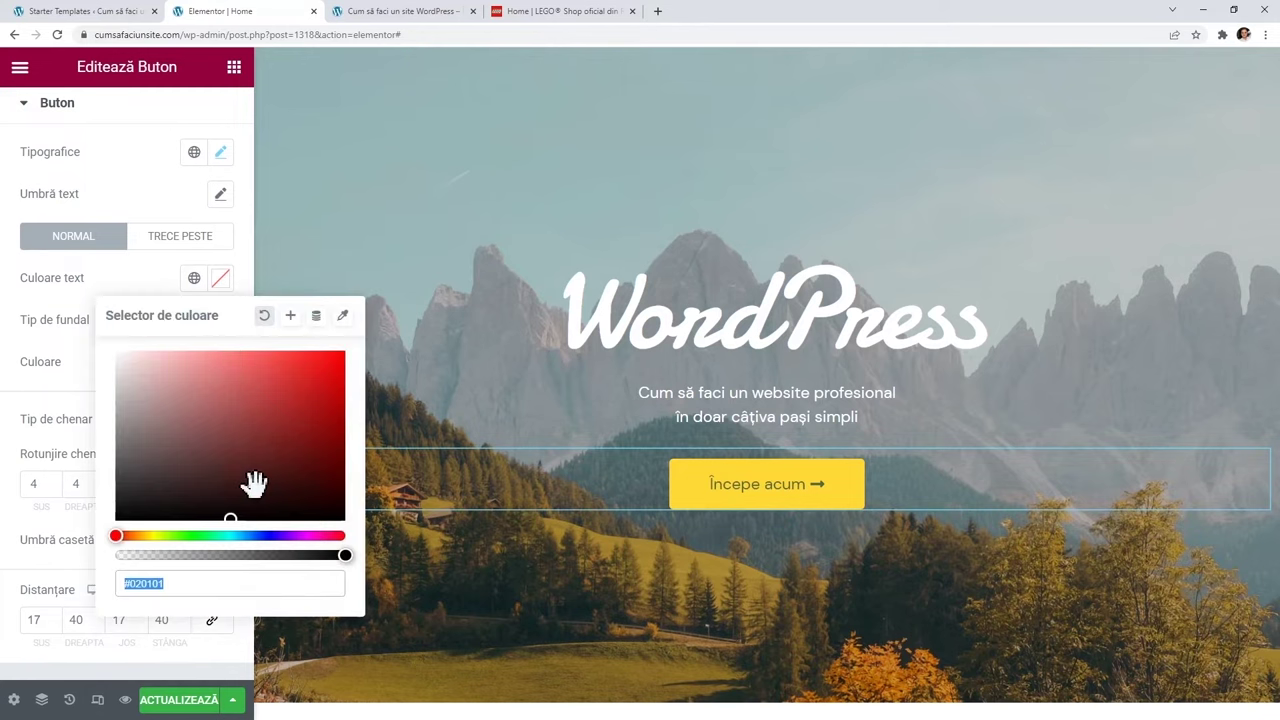
left_click_drag(254, 484, 385, 550)
left_click(149, 286)
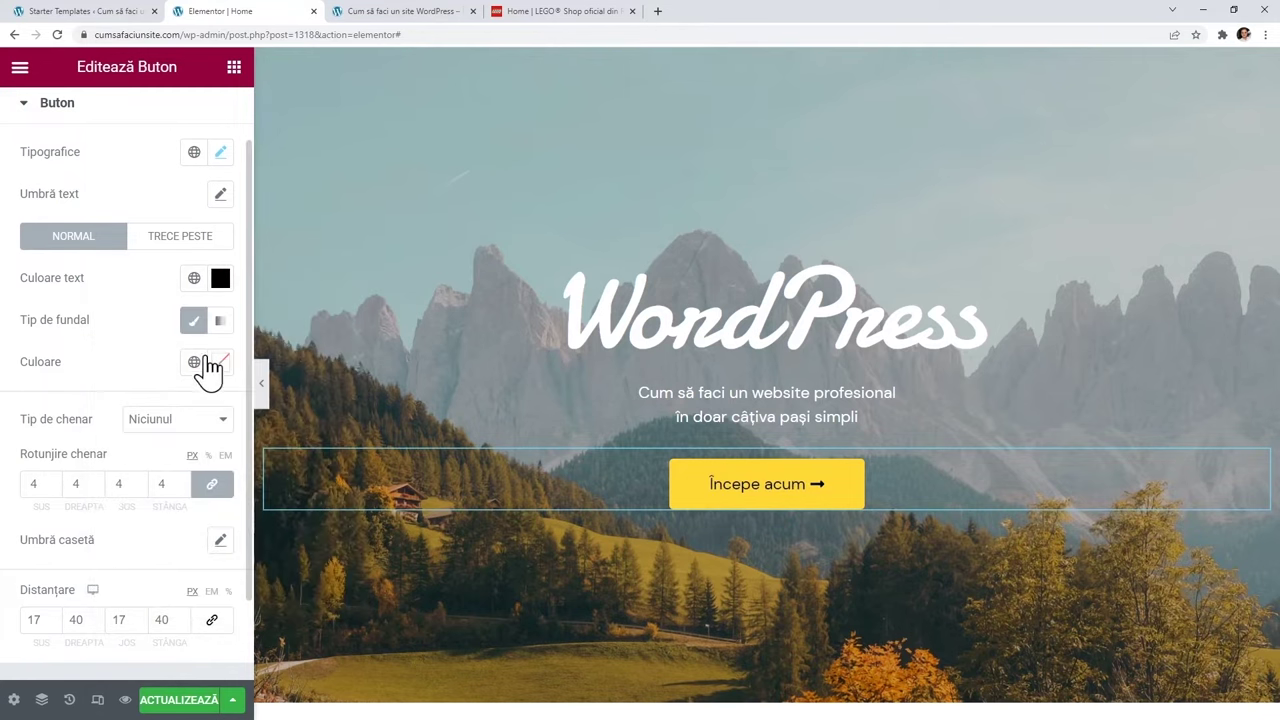
left_click(223, 367)
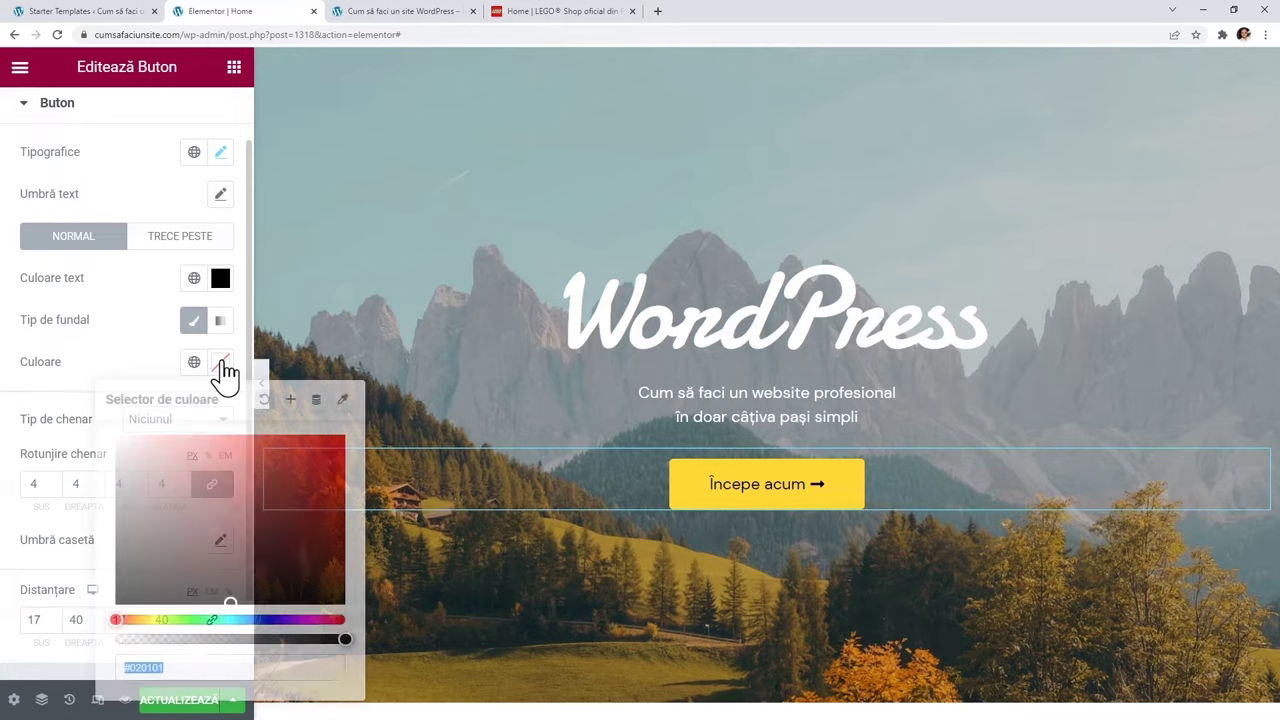
mouse_move(191, 437)
left_mouse_down()
mouse_move(166, 463)
mouse_move(114, 449)
mouse_move(117, 388)
left_mouse_up()
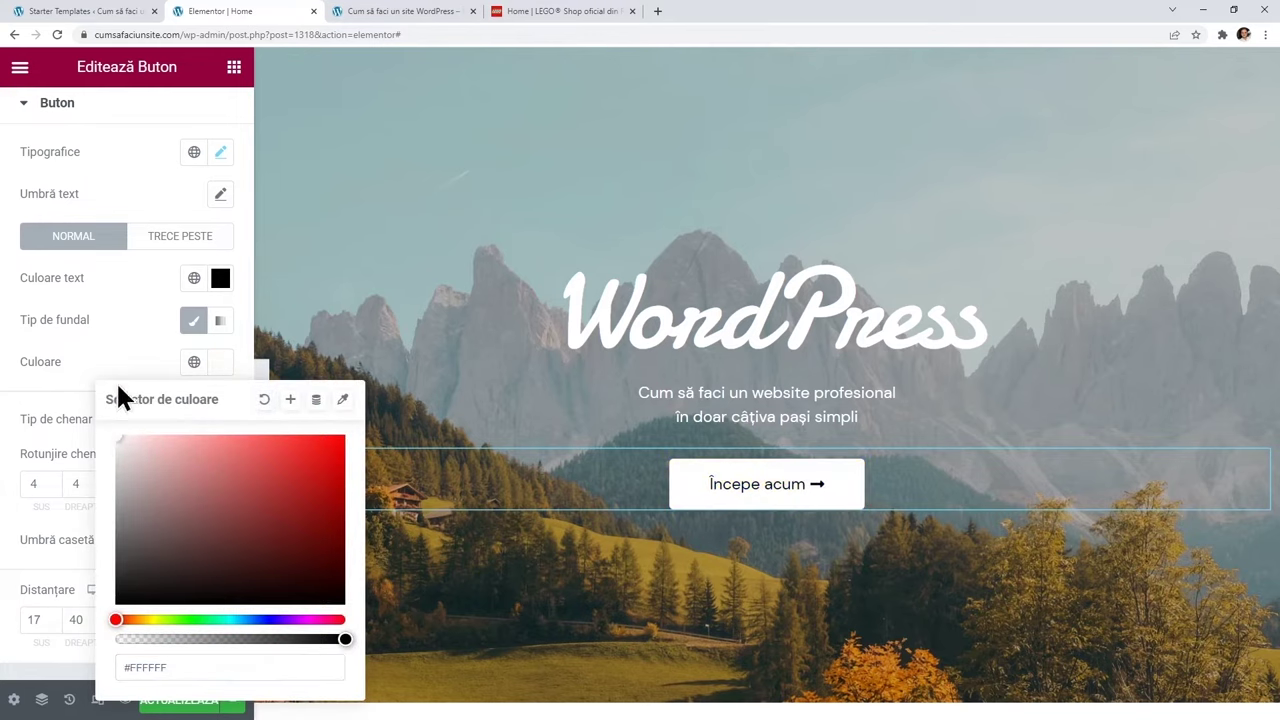
left_click(136, 279)
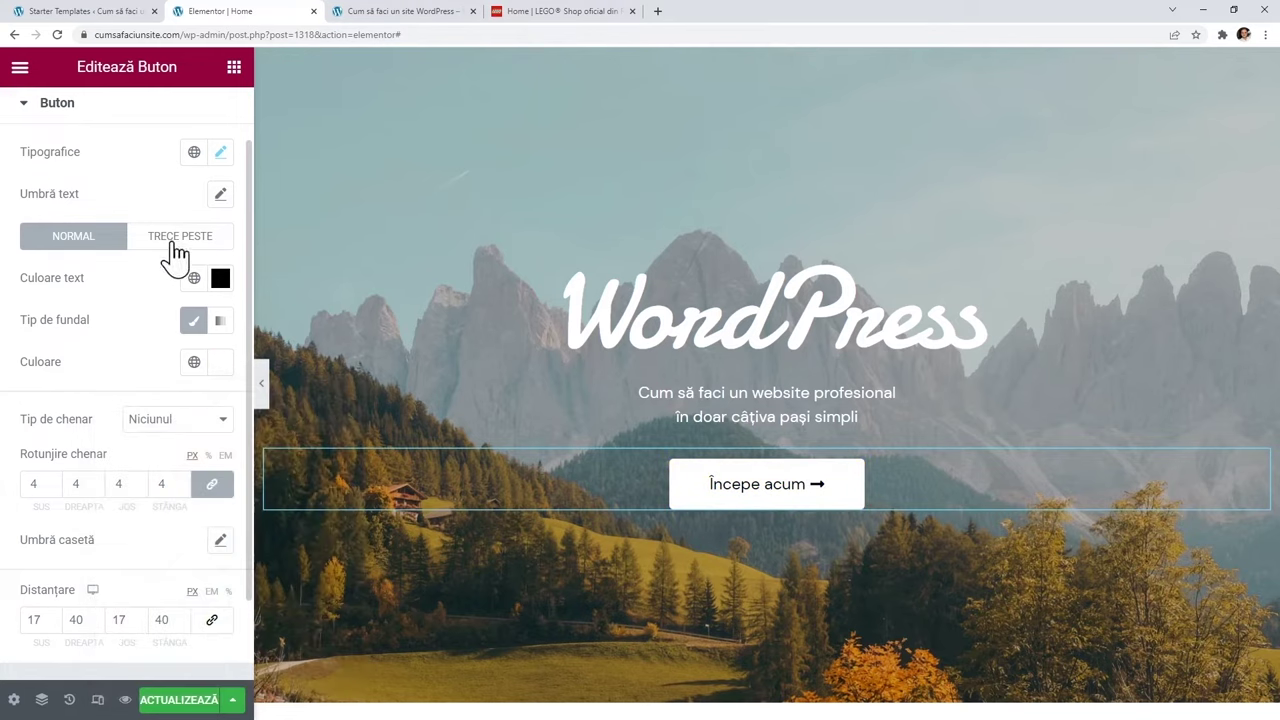
Set the Trece peste hover state to white text on a black background.
left_click(177, 254)
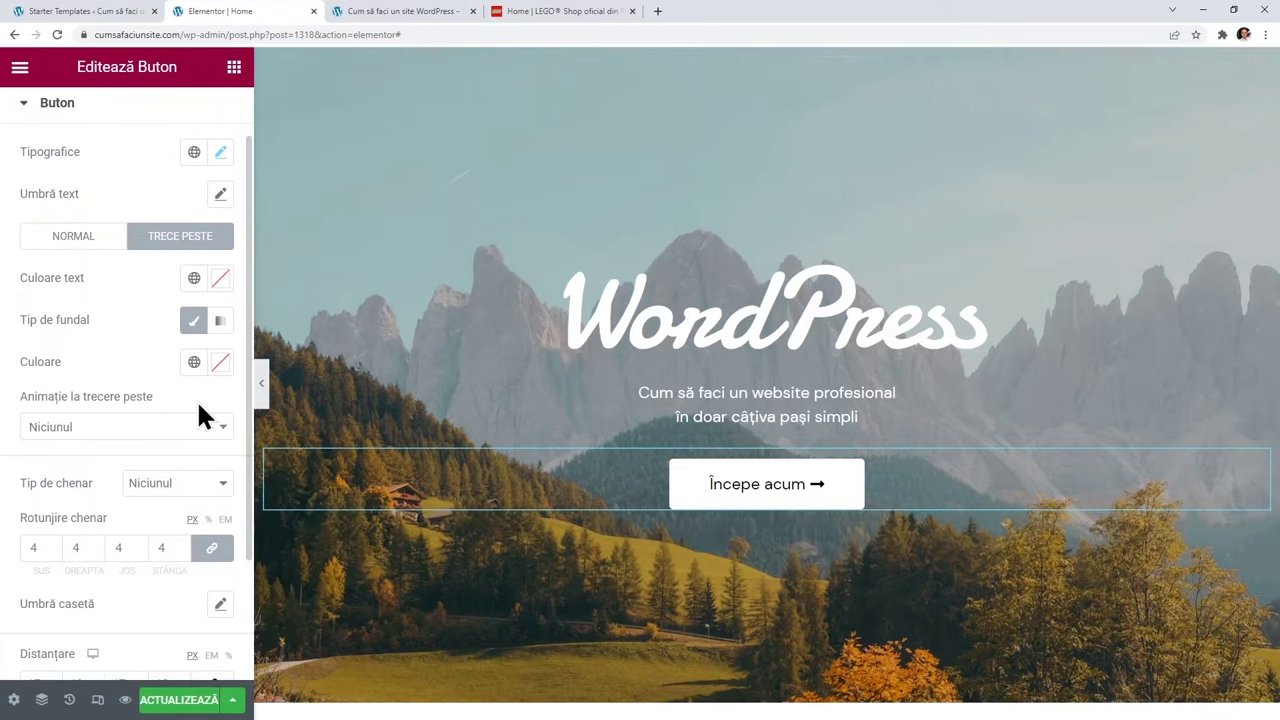
left_click(221, 279)
left_click(116, 353)
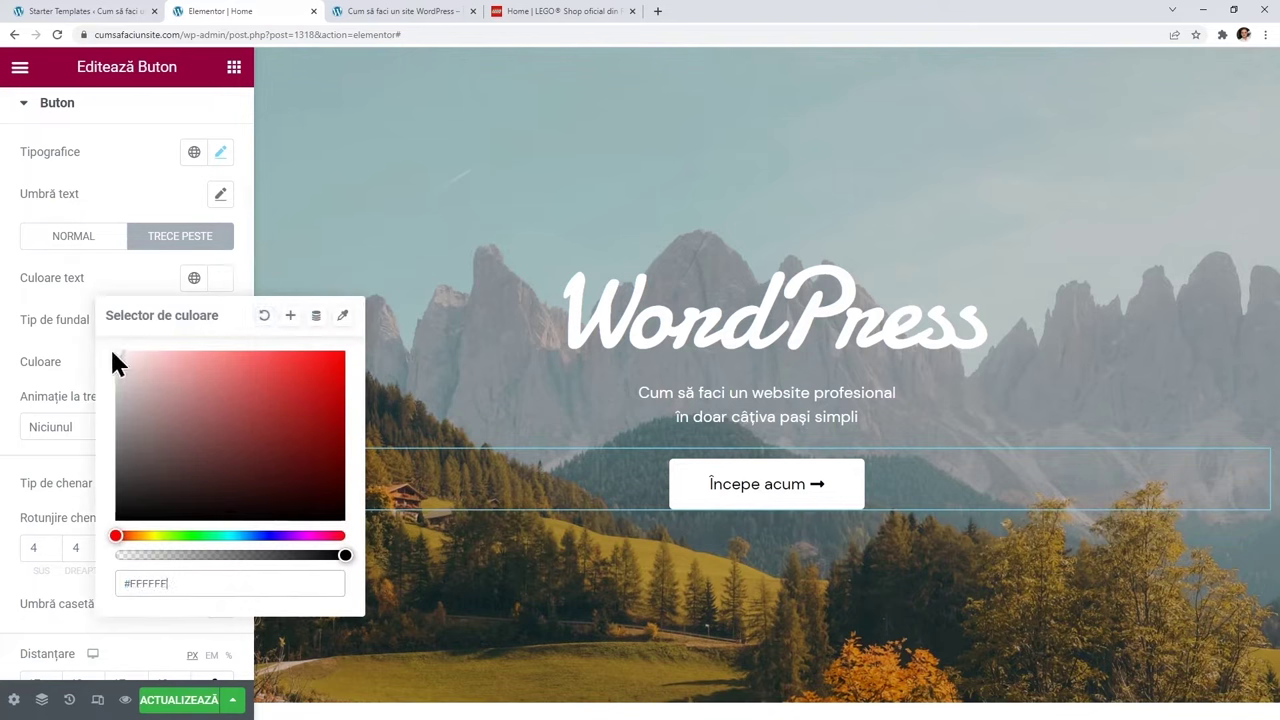
left_click(155, 276)
left_click(221, 362)
left_click(341, 560)
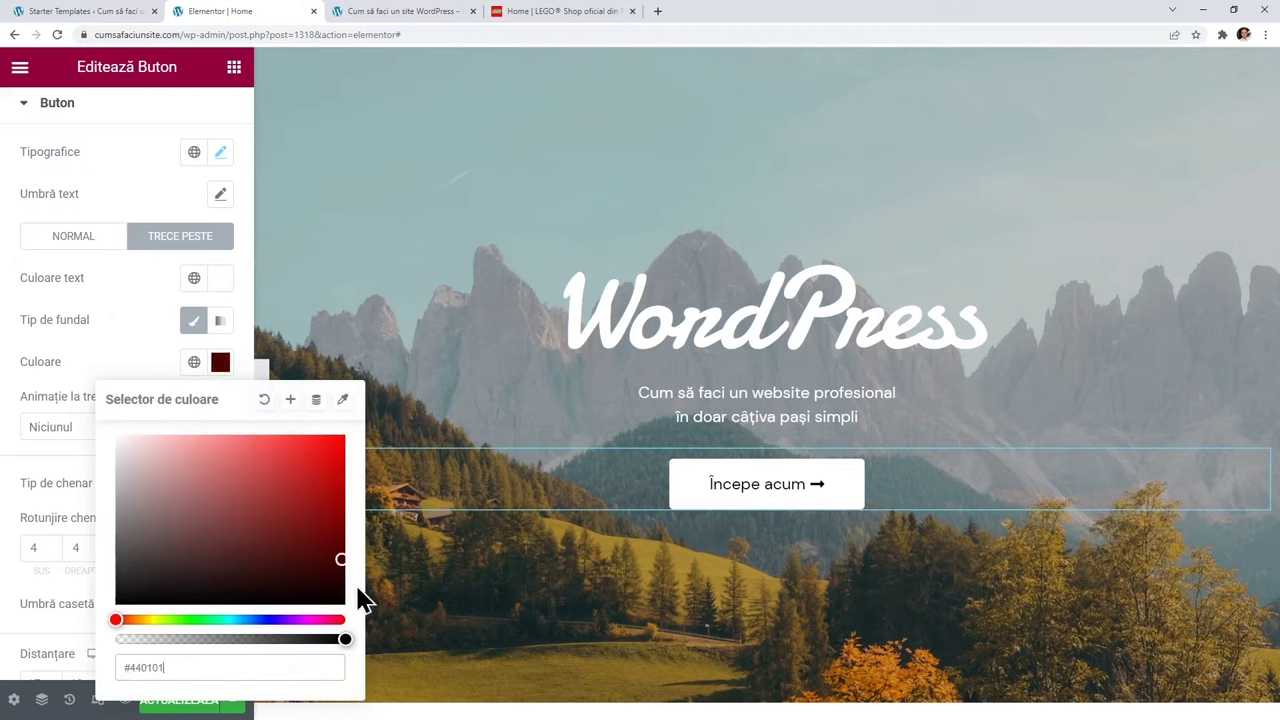
left_click_drag(344, 600, 366, 666)
left_click(147, 368)
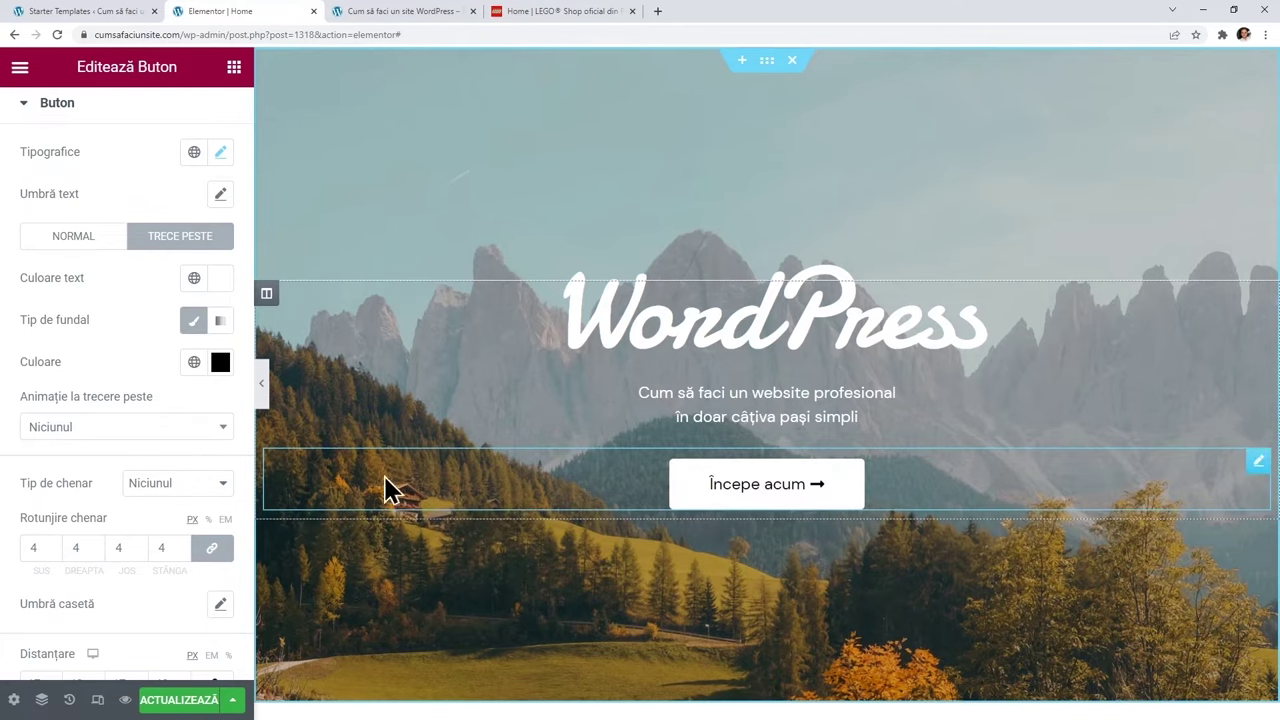
scroll(191, 393, "down", 2)
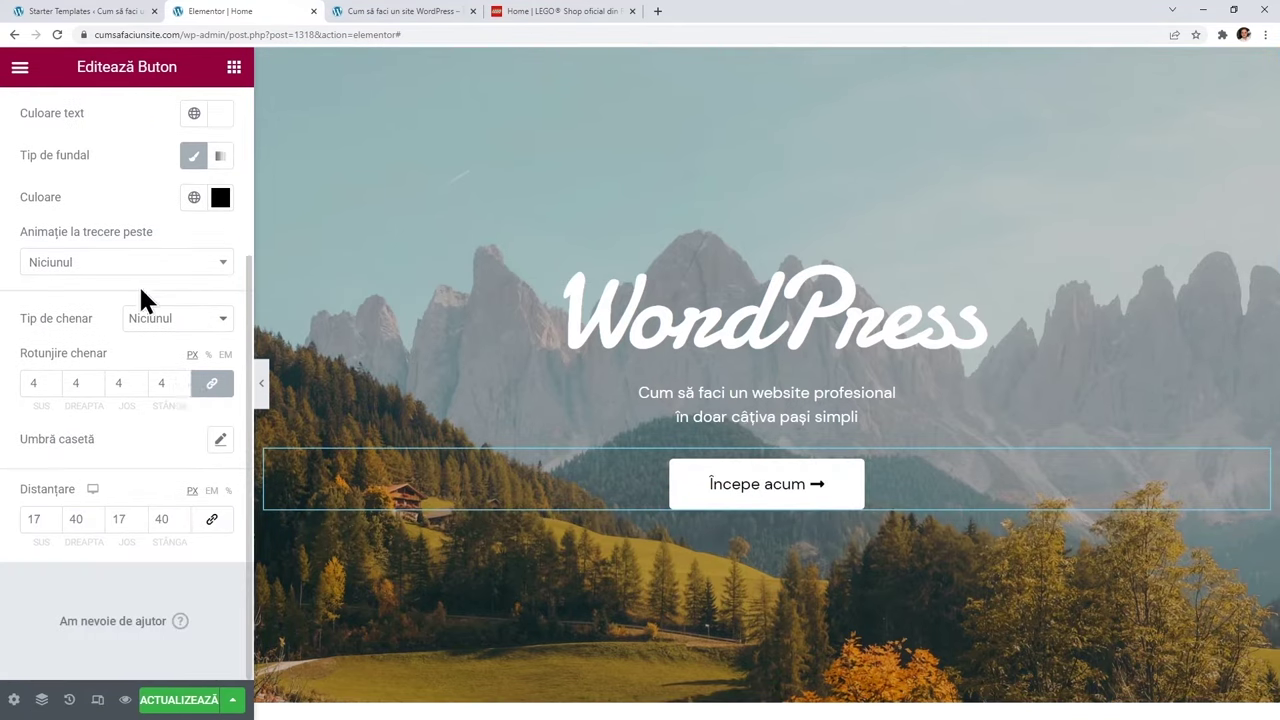
left_click(203, 330)
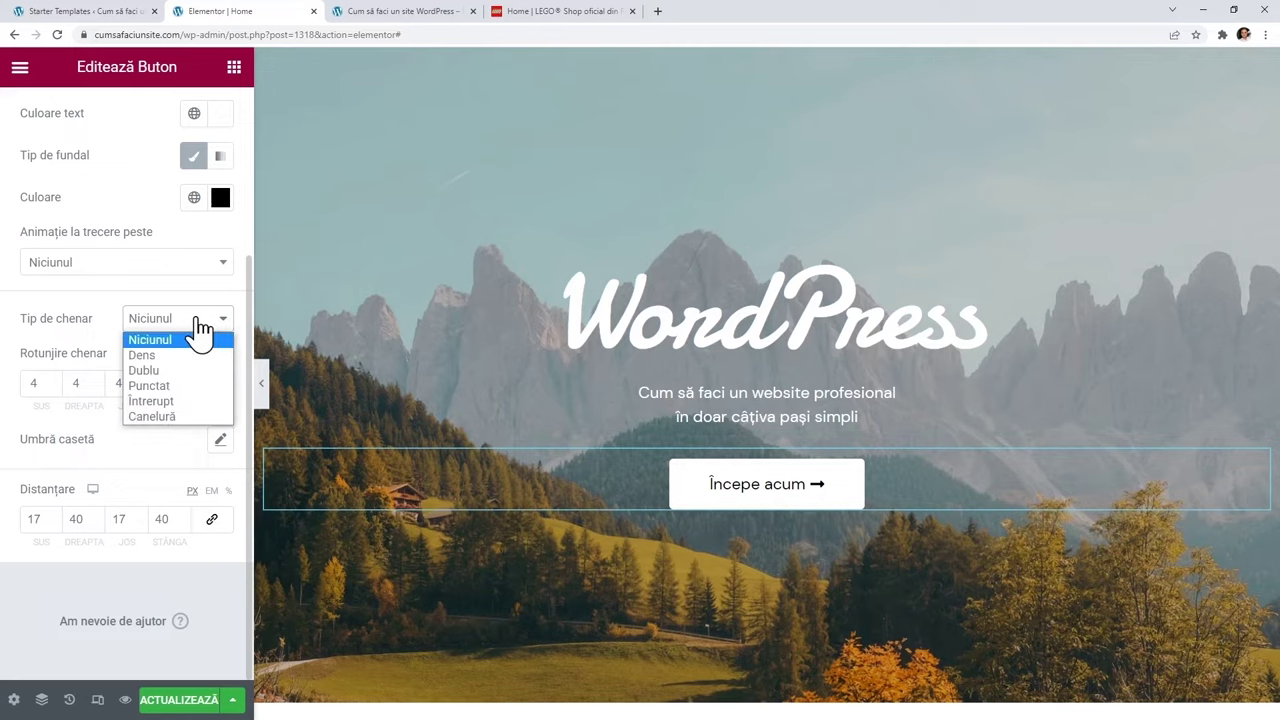
left_click(192, 354)
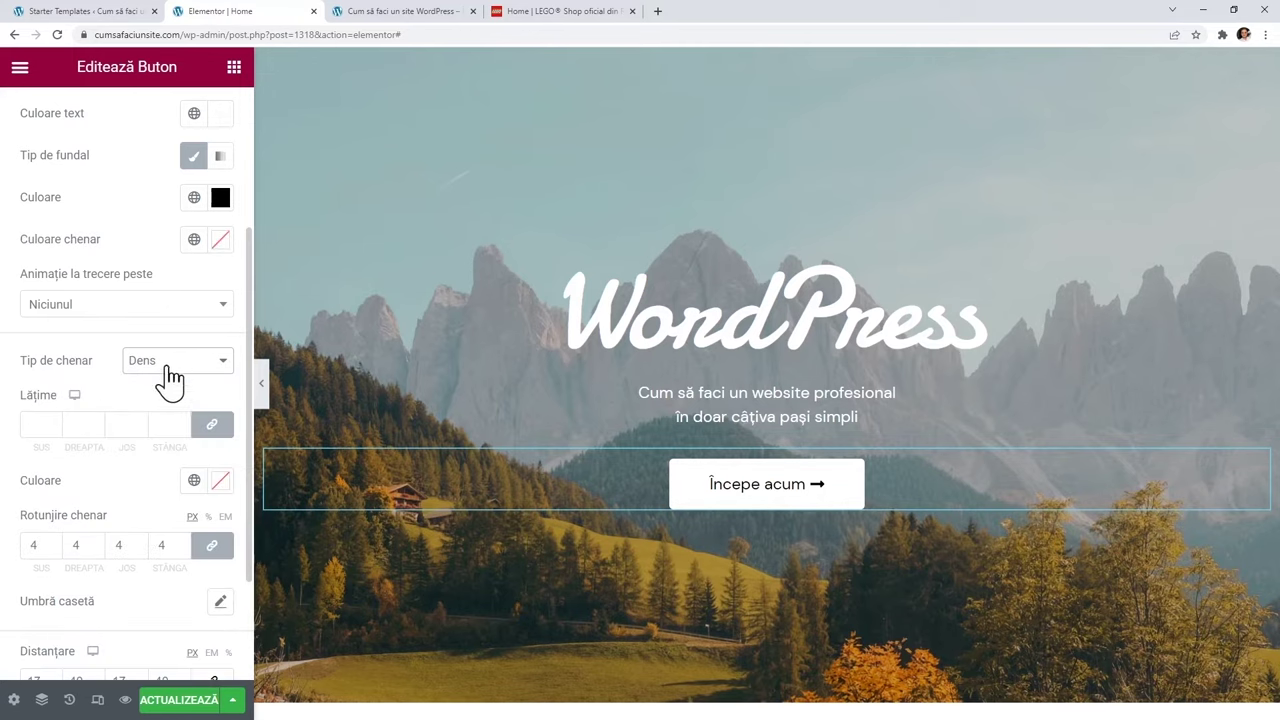
left_click(38, 420)
type("7")
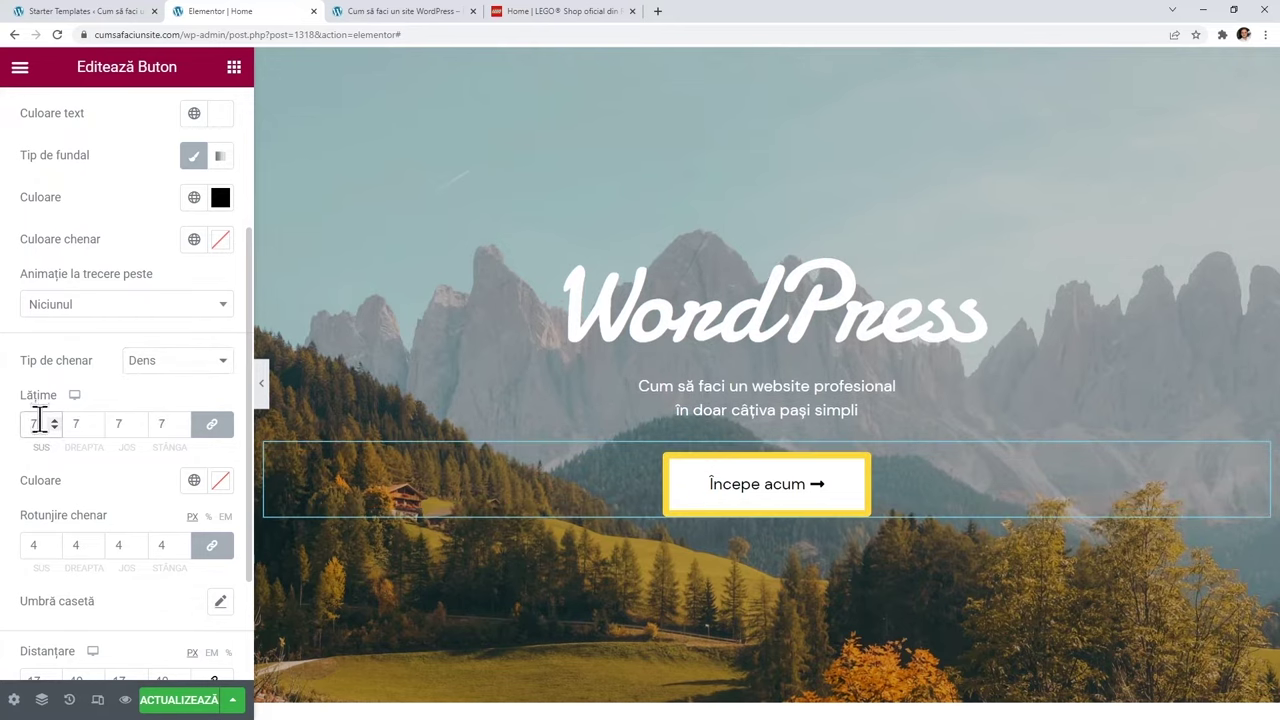
left_click(228, 488)
mouse_move(243, 350)
left_mouse_down()
mouse_move(251, 306)
mouse_move(325, 245)
mouse_move(344, 199)
left_mouse_up()
left_click(160, 363)
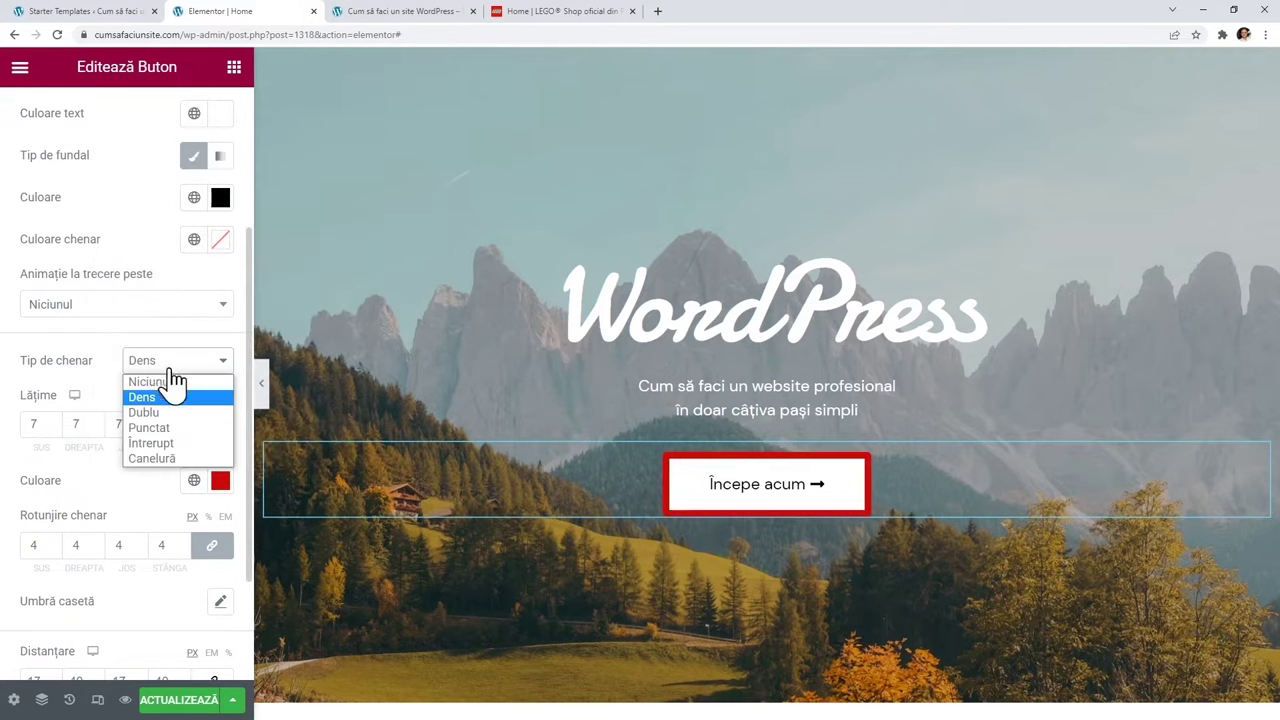
left_click(180, 381)
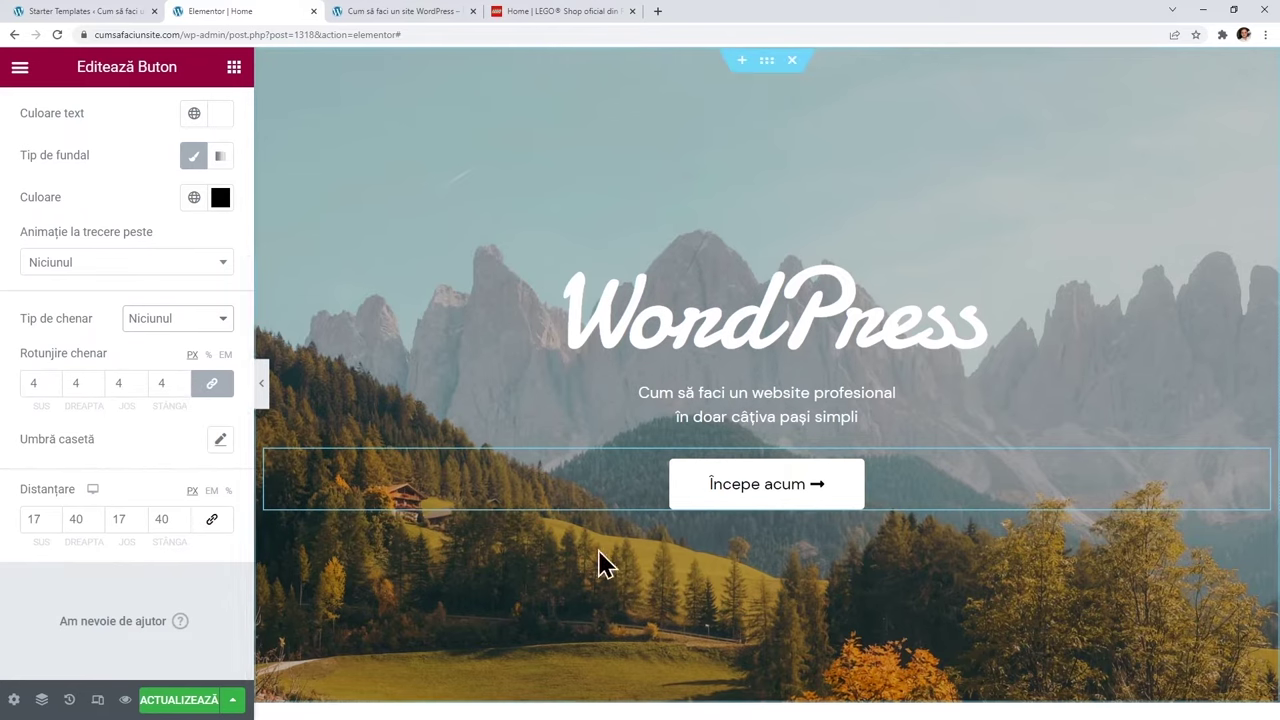
scroll(747, 555, "down", 8)
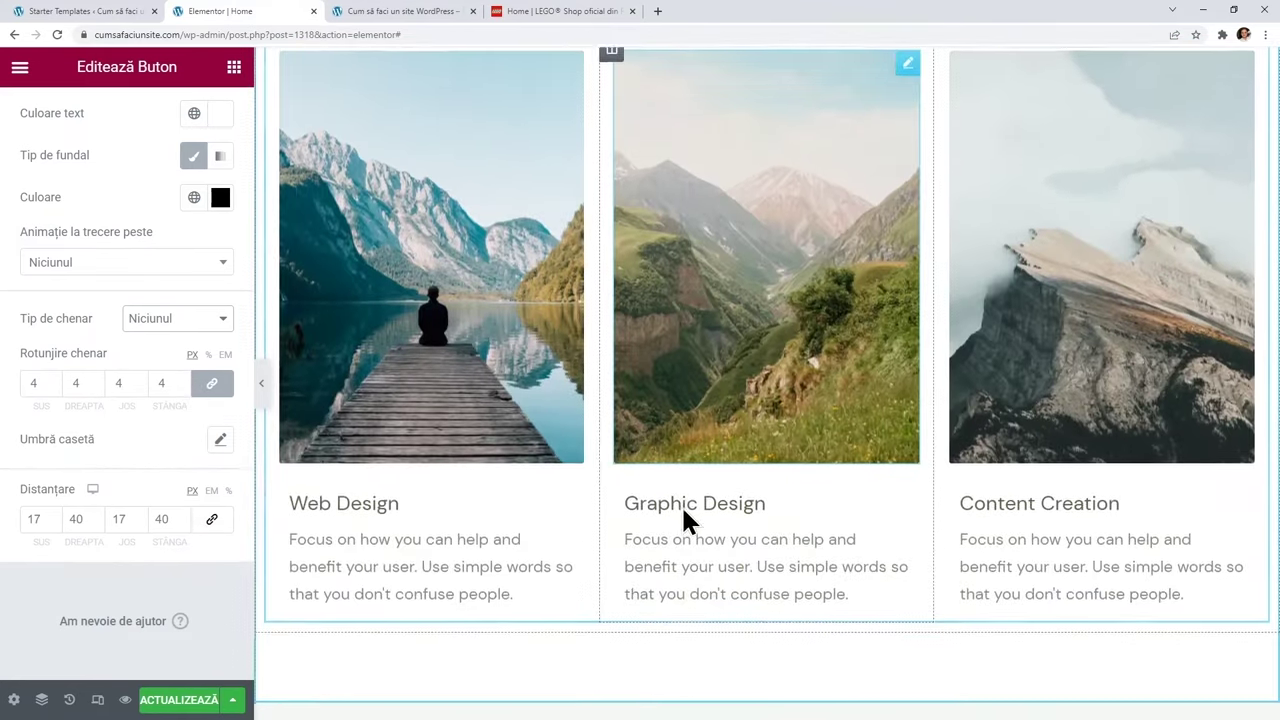
scroll(684, 515, "down", 10)
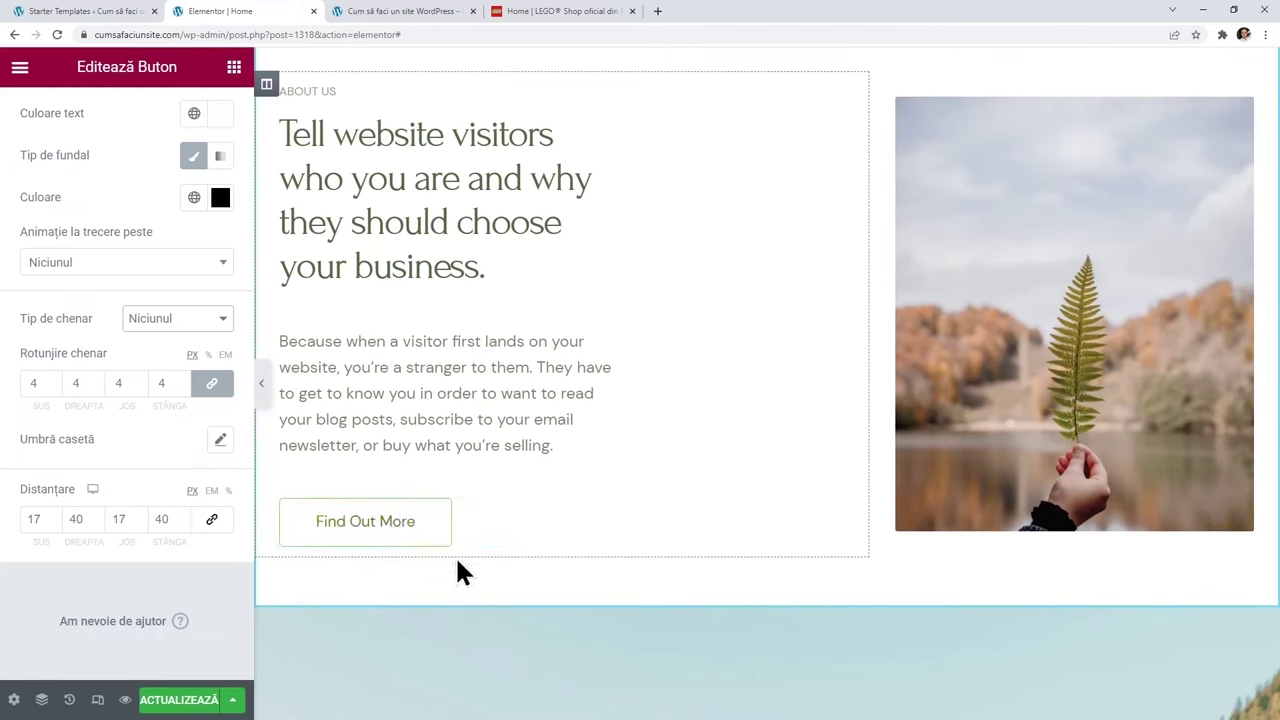
scroll(455, 555, "up", 15)
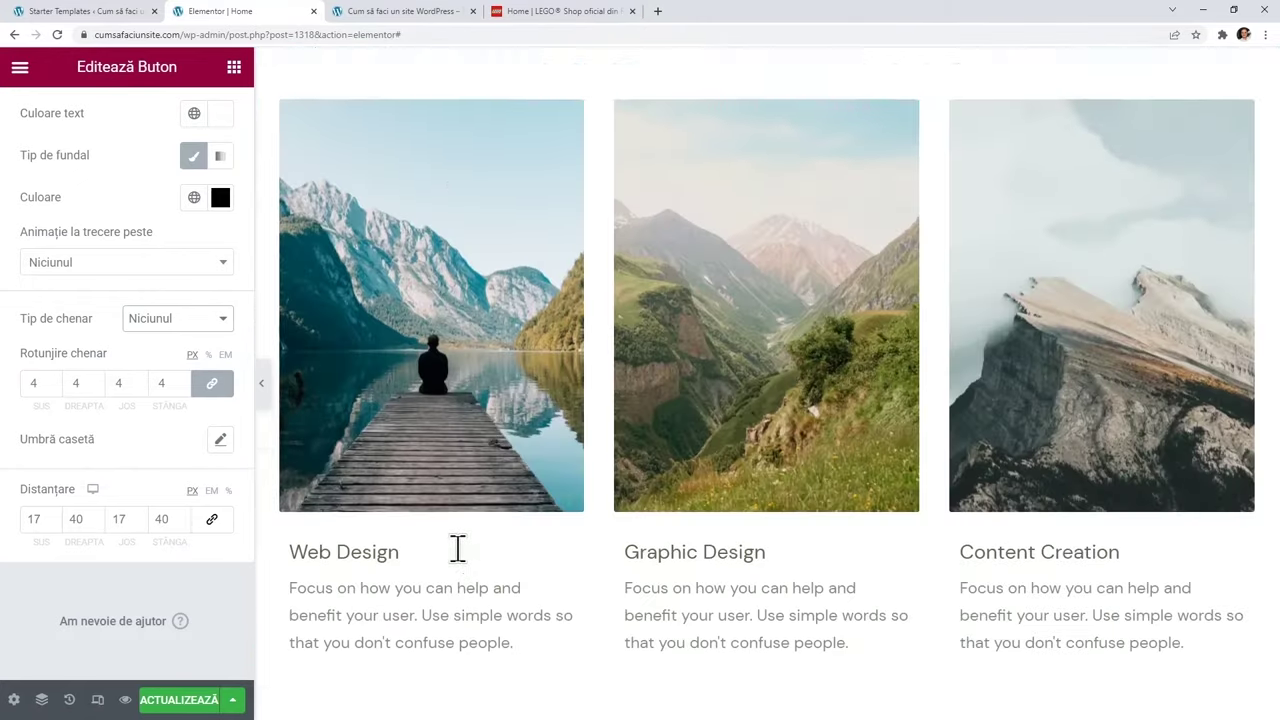
scroll(457, 550, "up", 1)
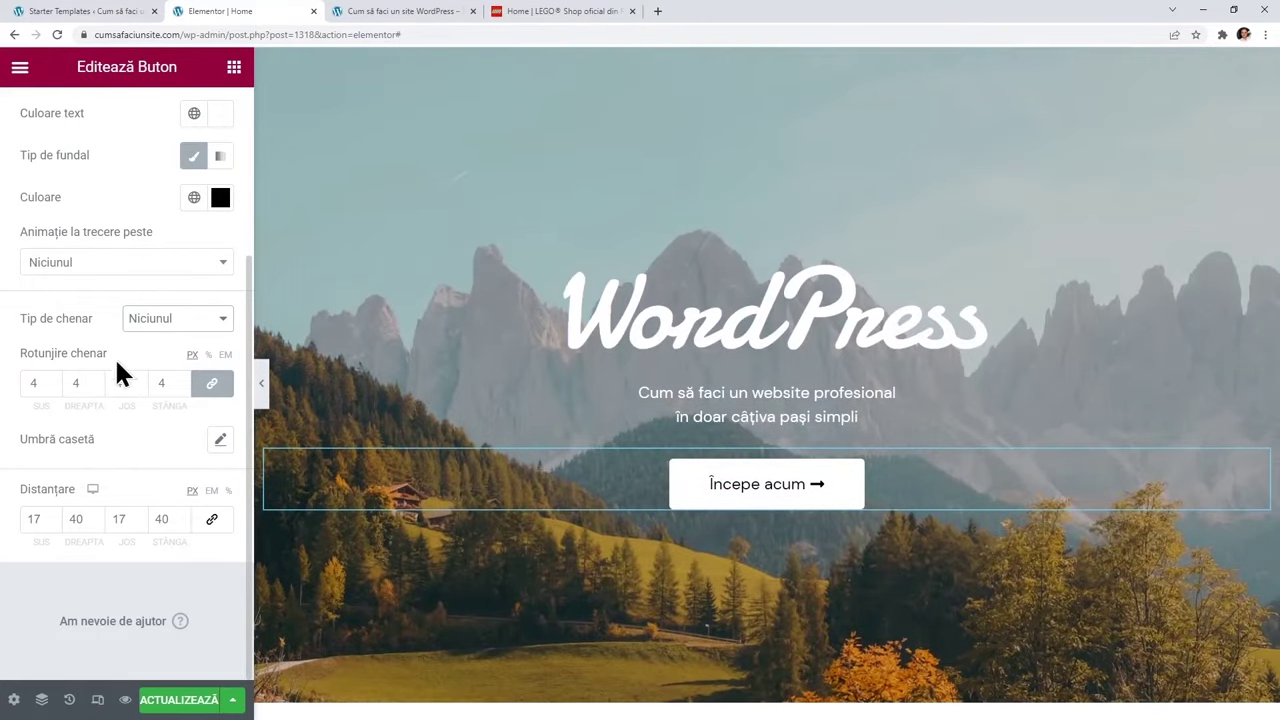
Try Rotunjire chenar values of 40 and 0, then set it back to 4 px.
left_click(46, 383)
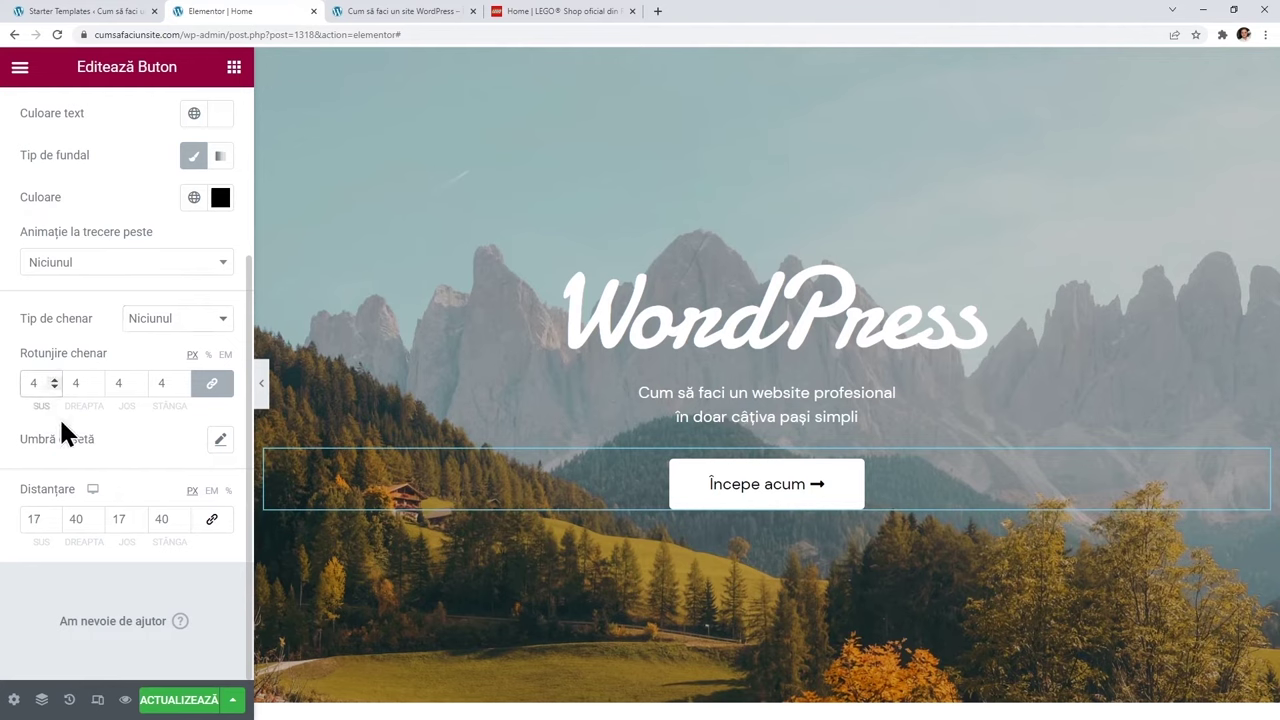
type("40")
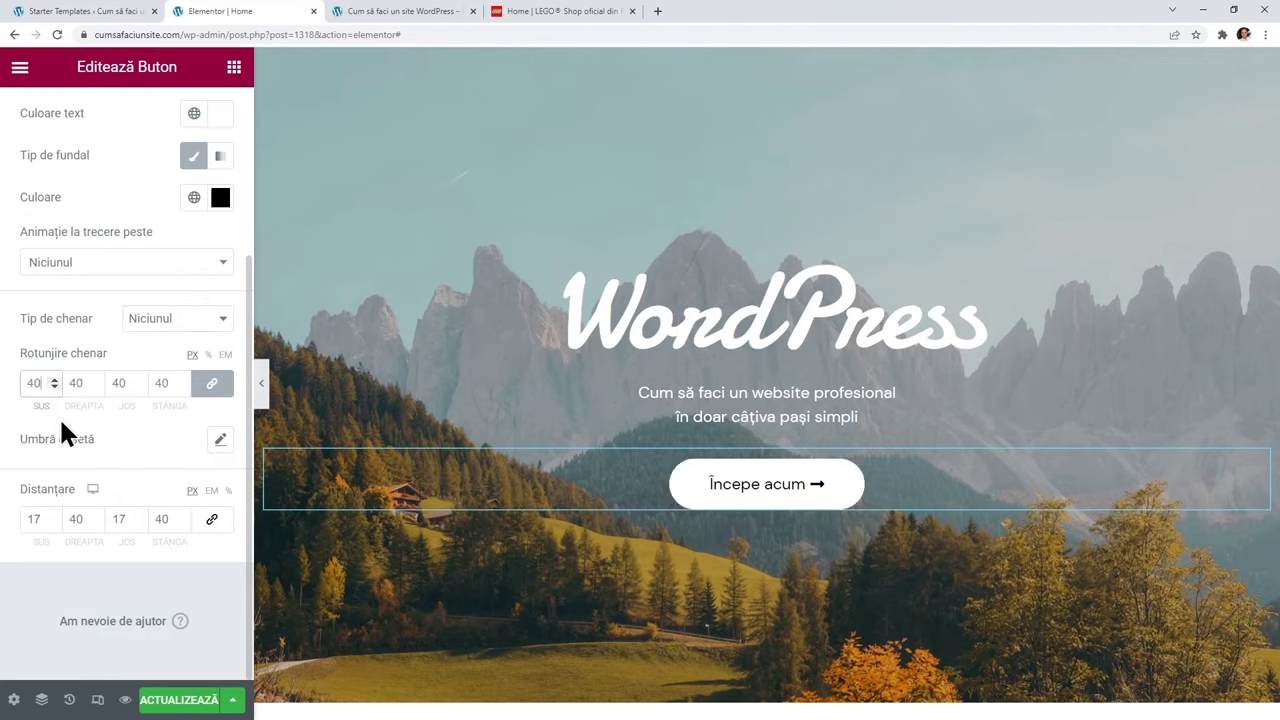
key("BackSpace")
key("BackSpace")
type("0")
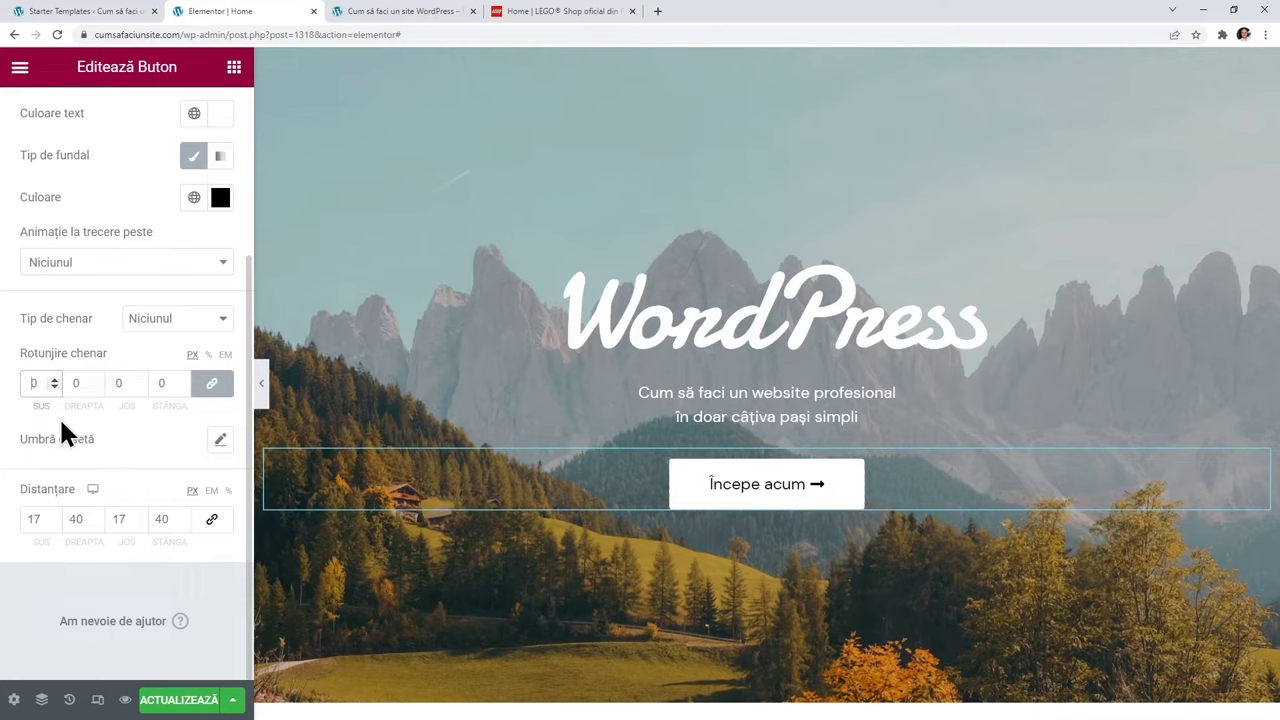
key("BackSpace")
type("4")
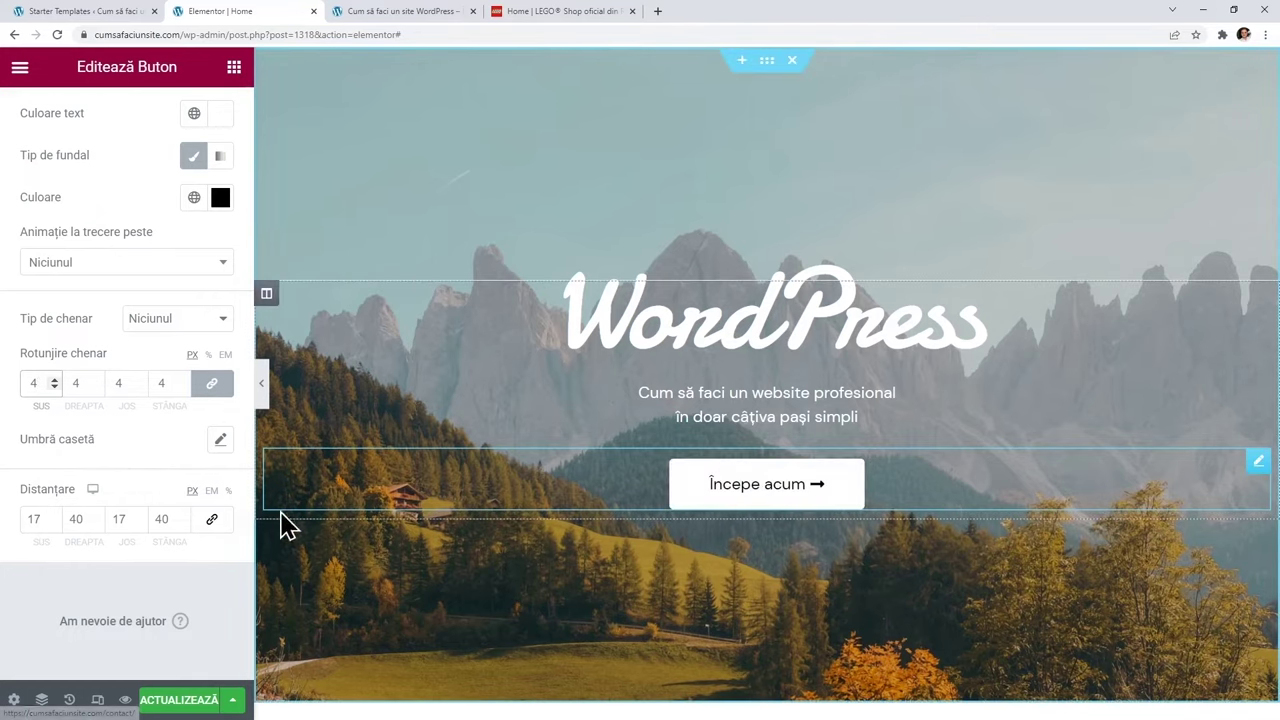
Set the button Distanțare padding to 18, 20, 18 and 28 px.
left_click(30, 519)
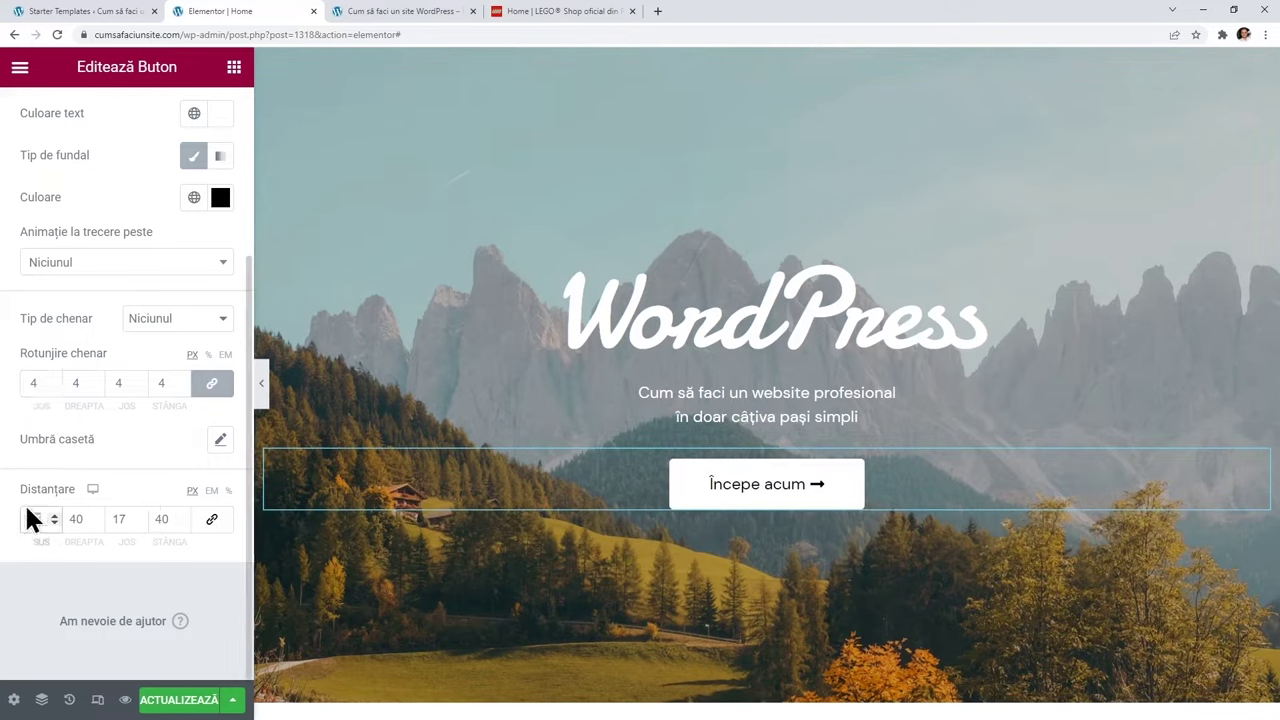
type("0")
key("Tab")
type("0")
key("Tab")
type("0")
key("Tab")
type("0")
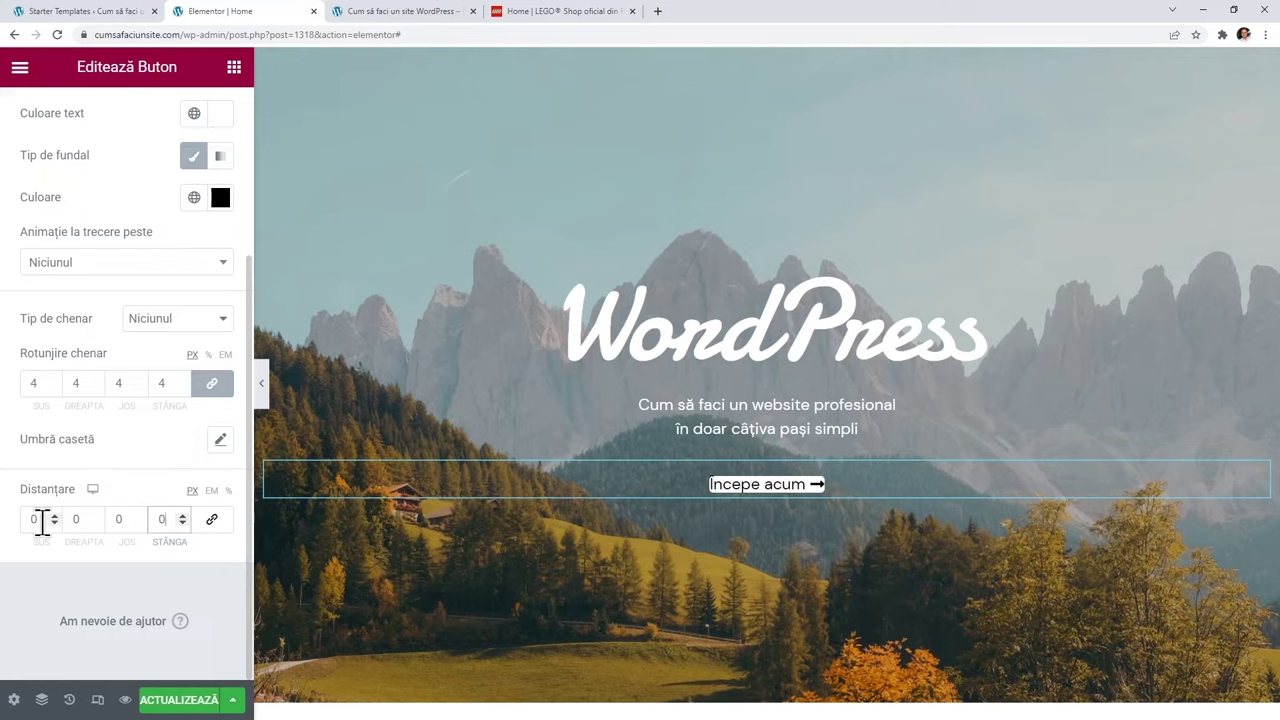
double_click(42, 520)
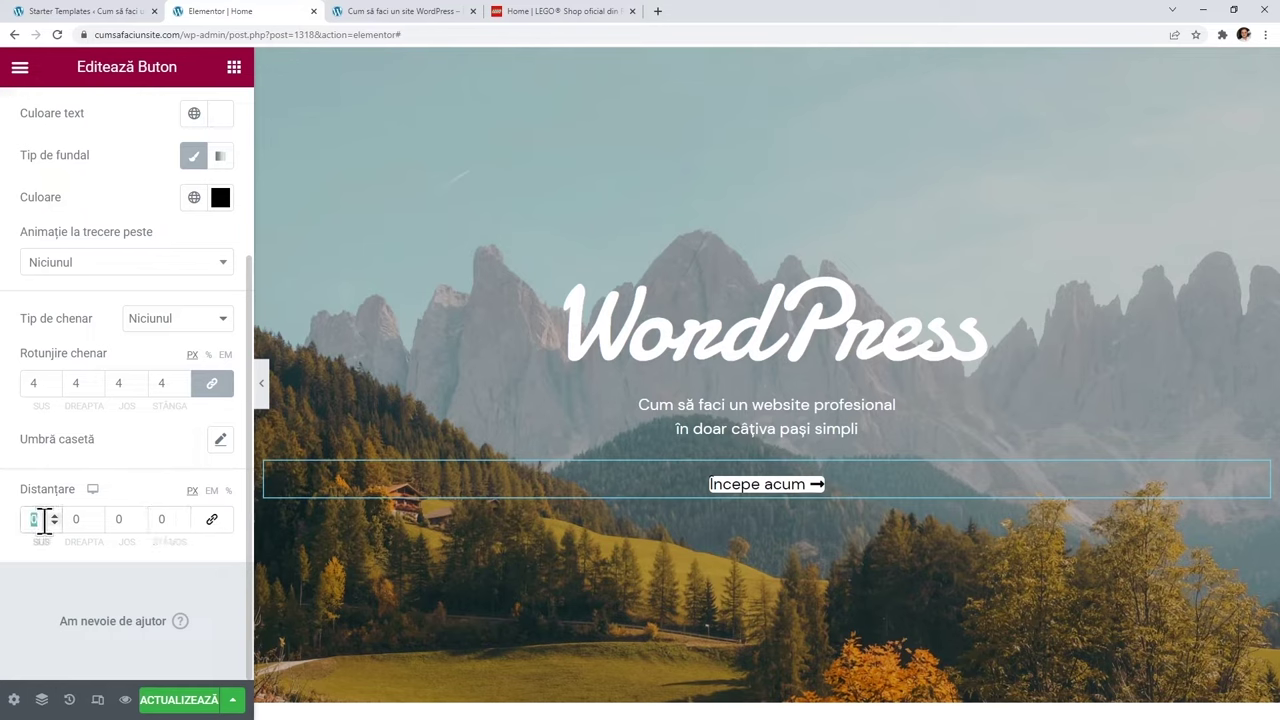
type("18")
key("Tab")
type("20")
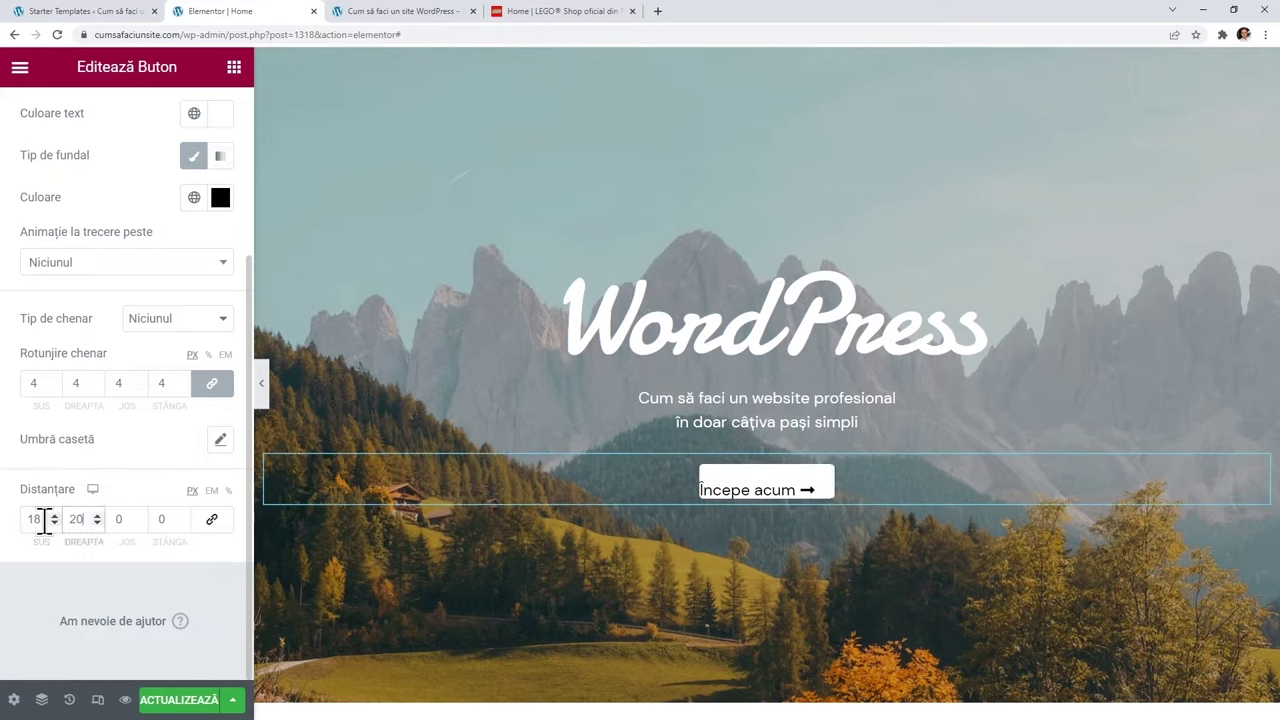
key("Tab")
type("18")
key("Tab")
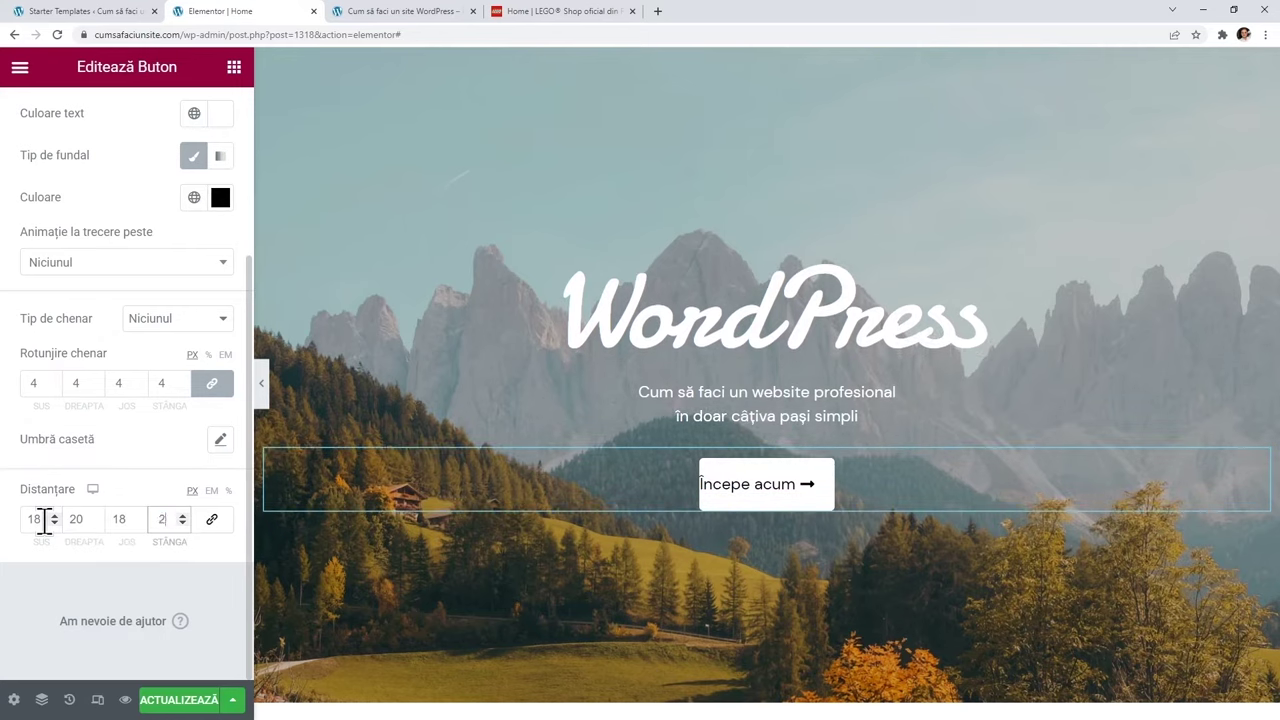
type("28")
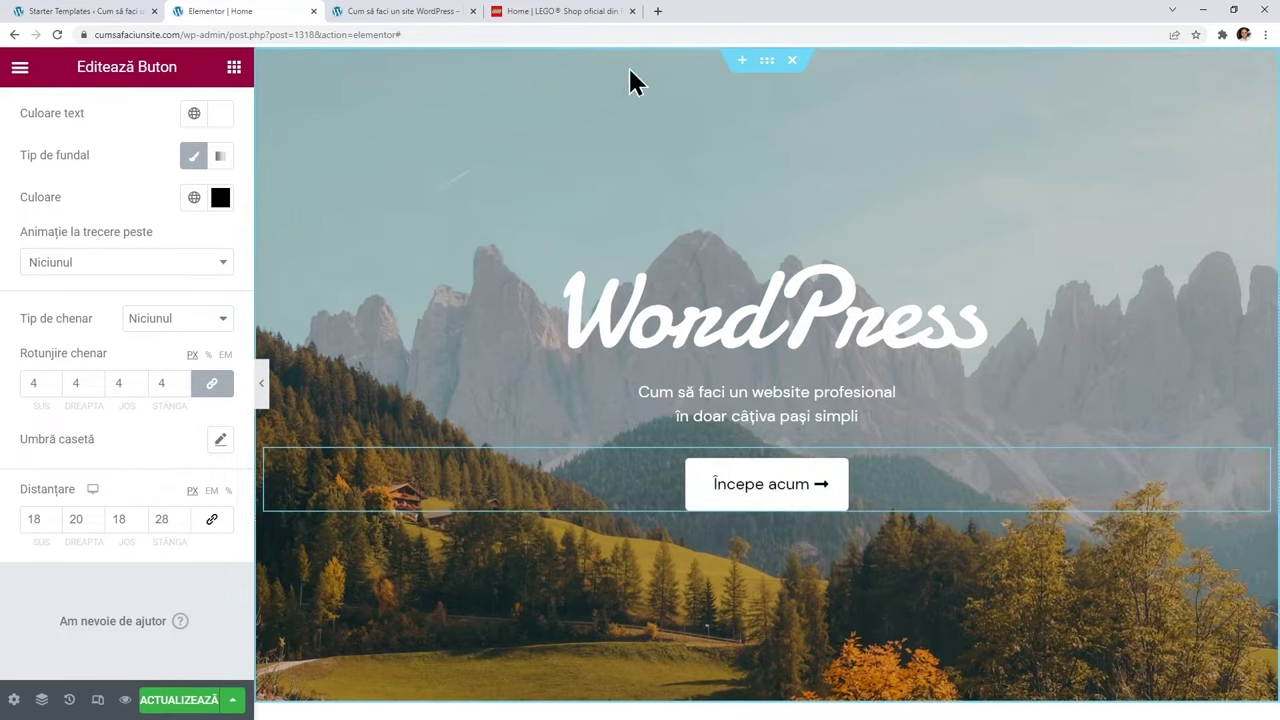
left_click(578, 12)
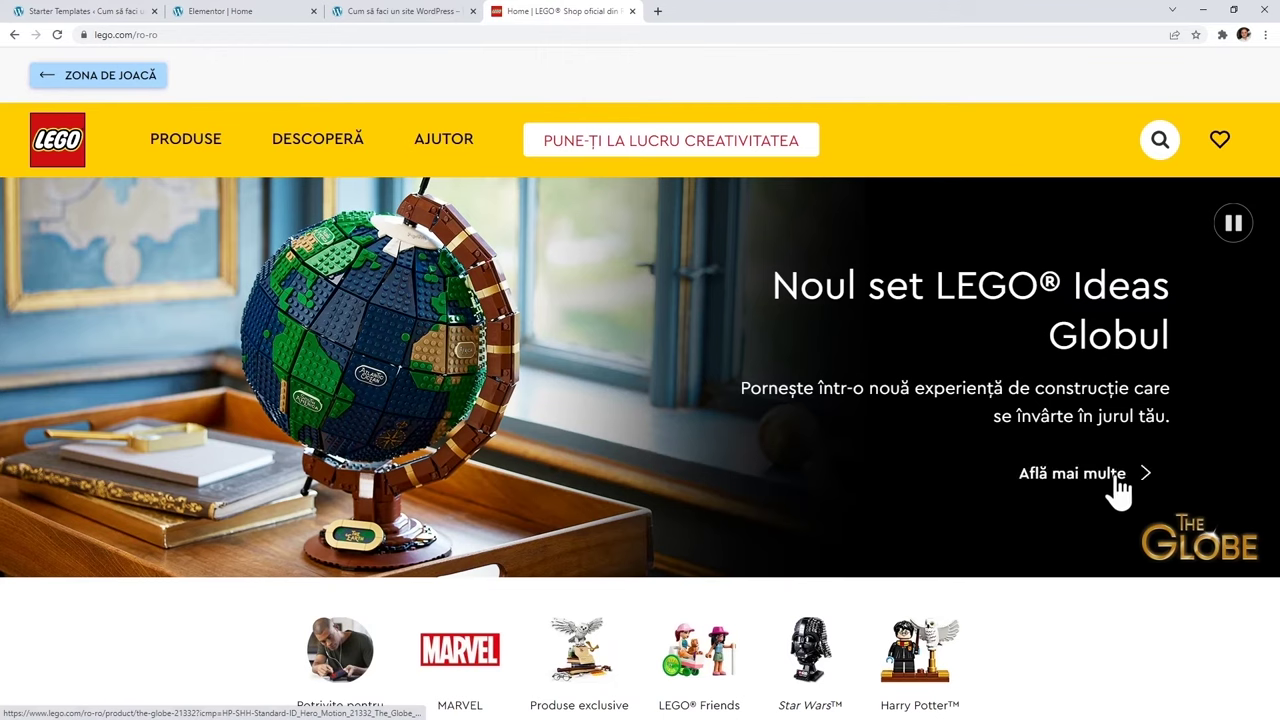
left_click(237, 12)
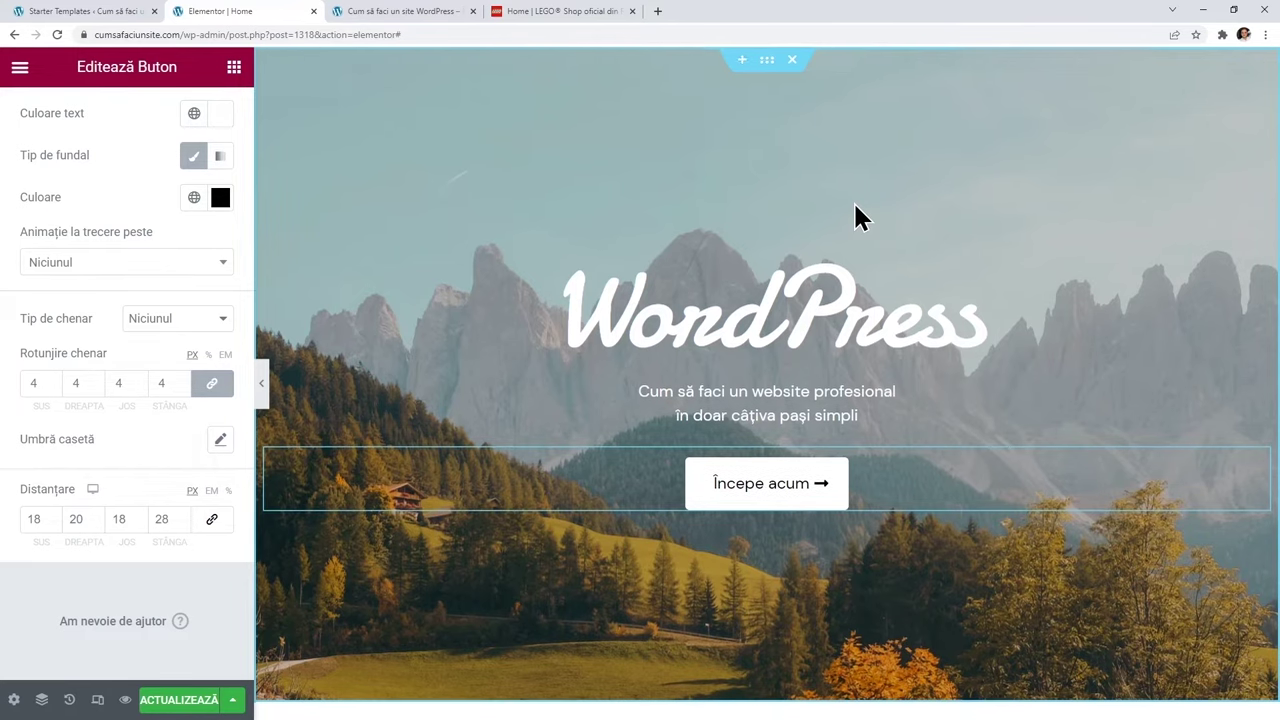
scroll(853, 200, "down", 1)
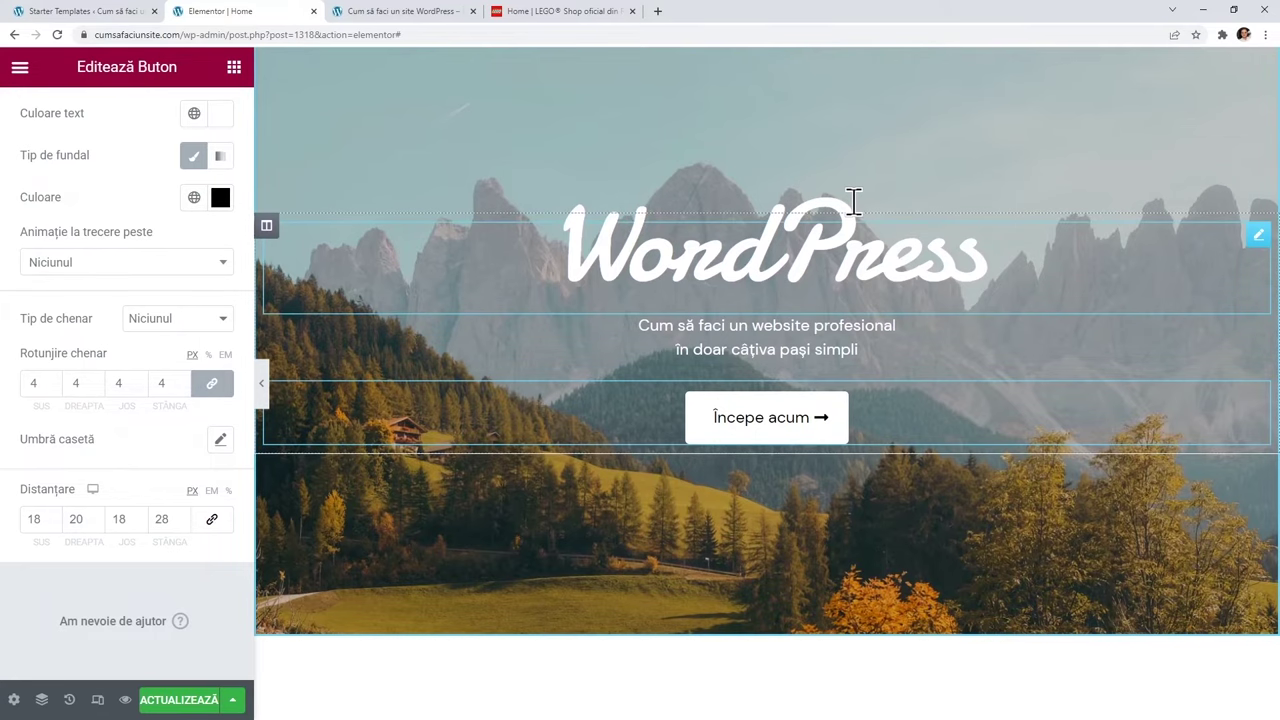
Undo the button edits past the arrow icon, then redo back to the yellow 'Începe acum' button.
scroll(853, 200, "up", 1)
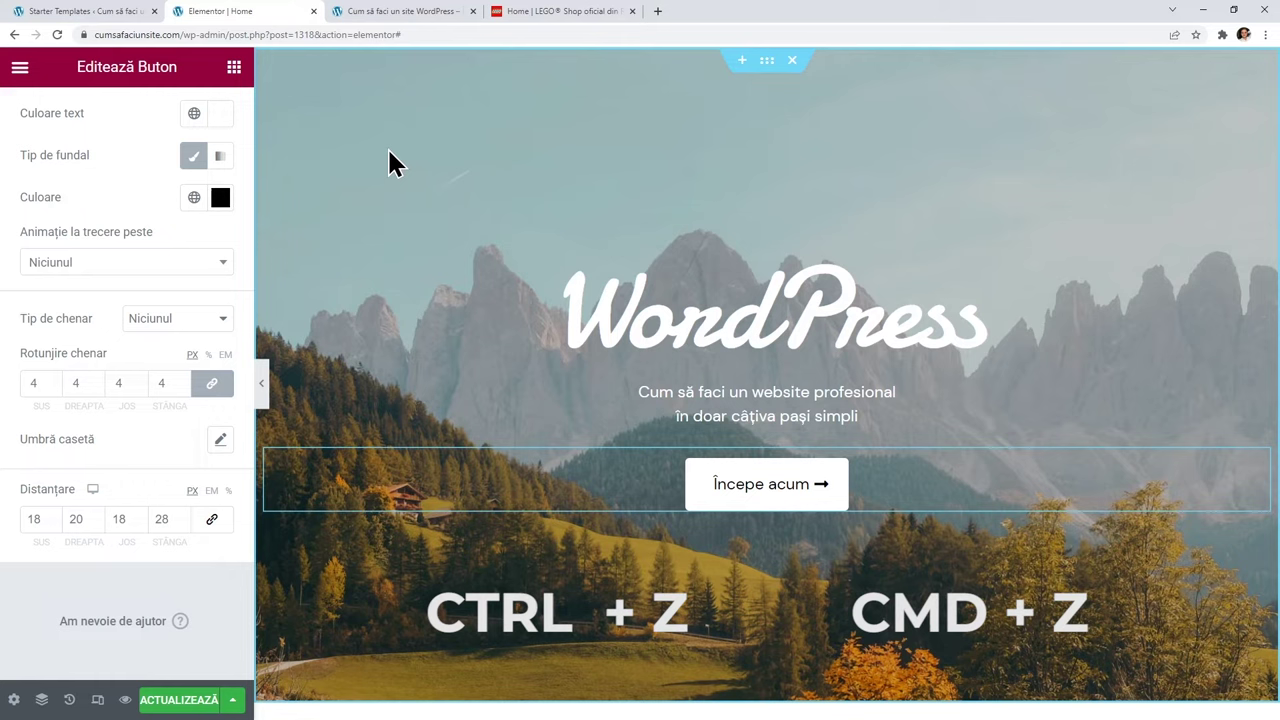
key("ctrl+z")
key("ctrl+z")
key("ctrl+z")
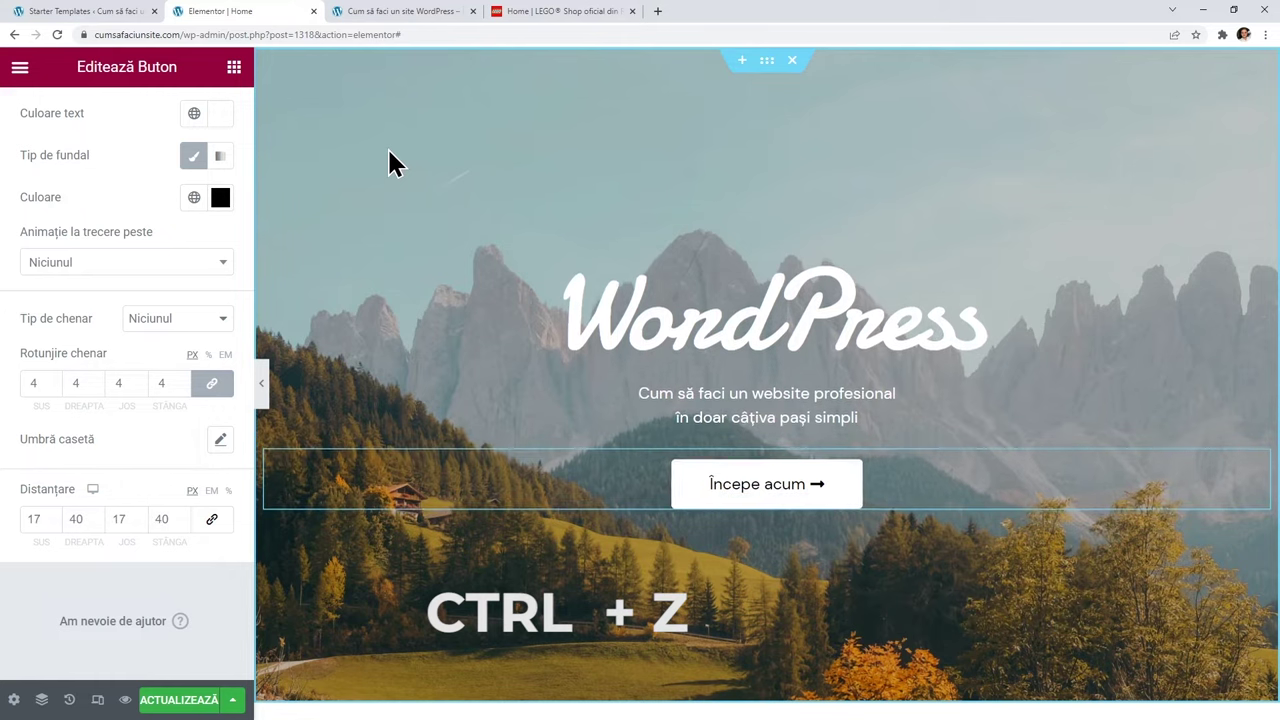
key("ctrl+z")
key("ctrl+z")
key("ctrl+z")
key("ctrl+z")
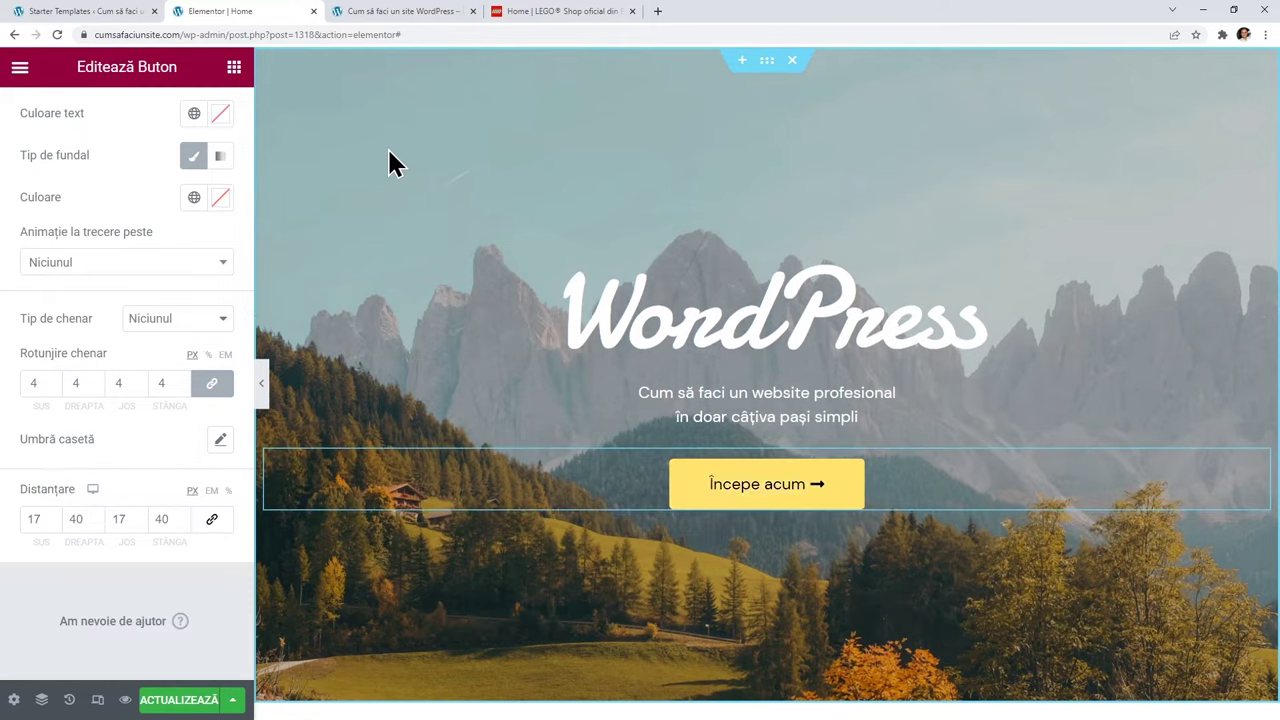
key("ctrl+z")
key("ctrl+z")
key("ctrl+z")
key("ctrl+z")
key("ctrl+z")
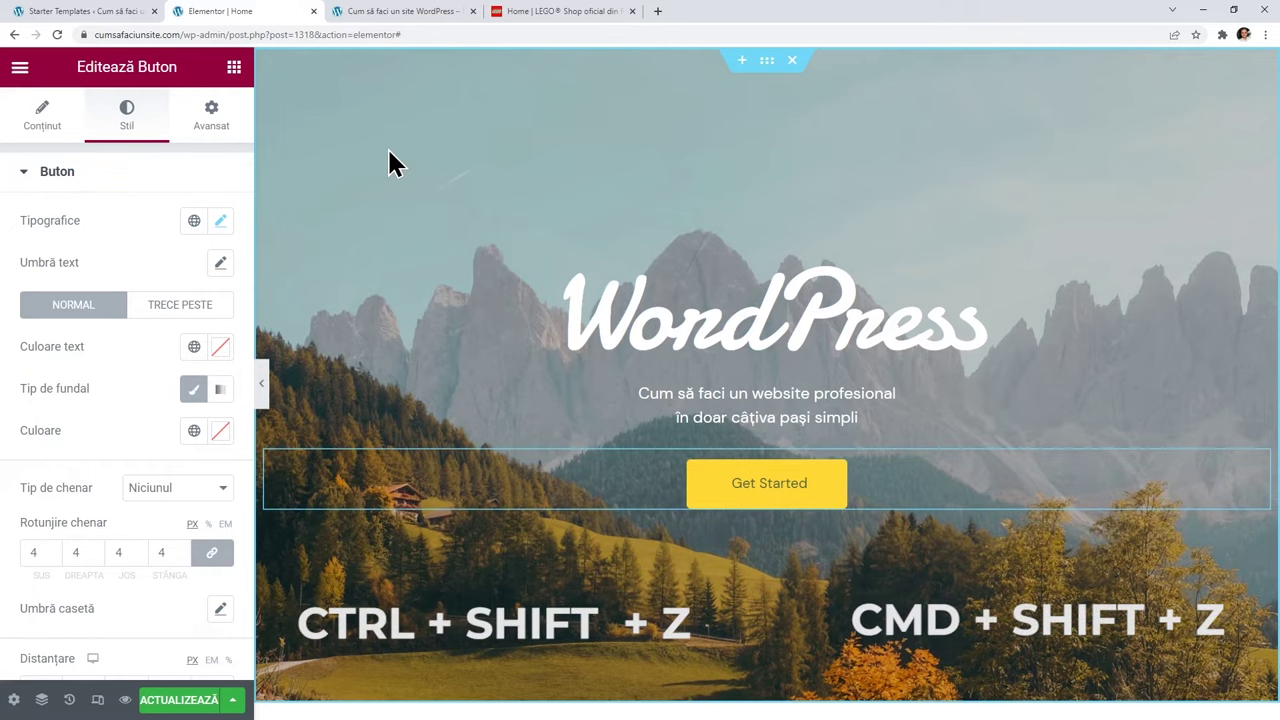
key("ctrl+shift+z")
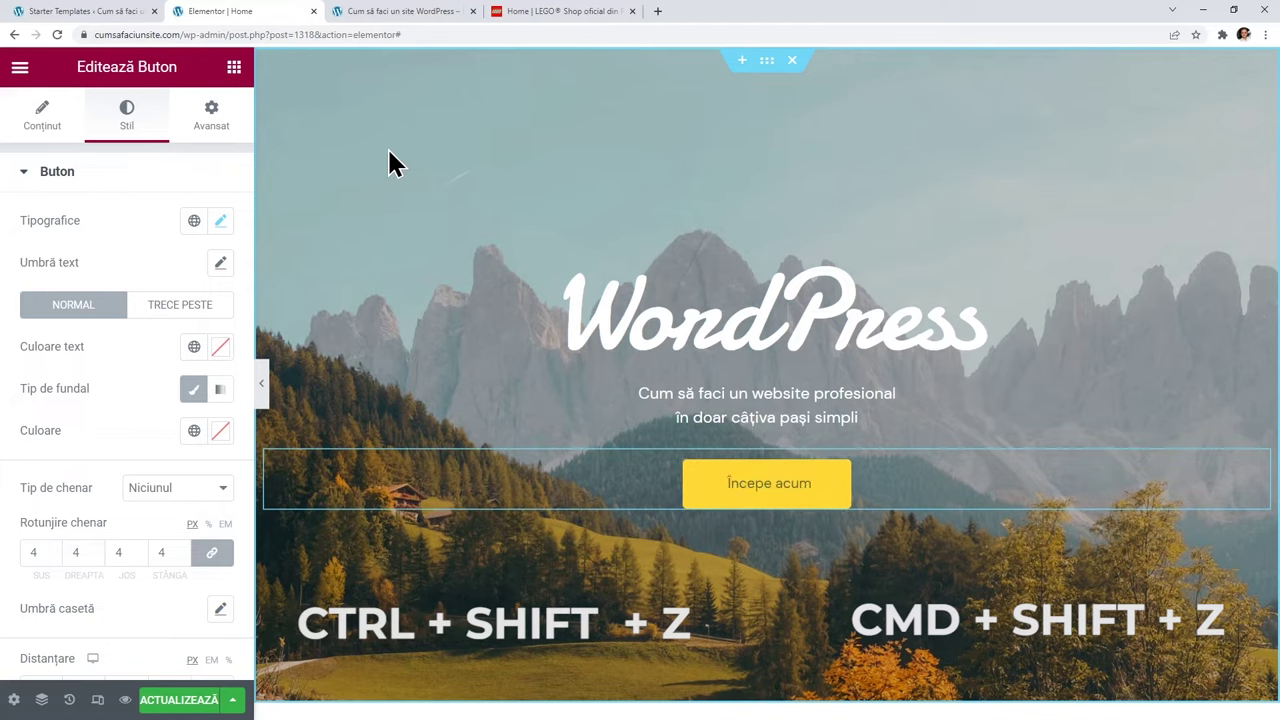
key("ctrl+shift+z")
key("ctrl+z")
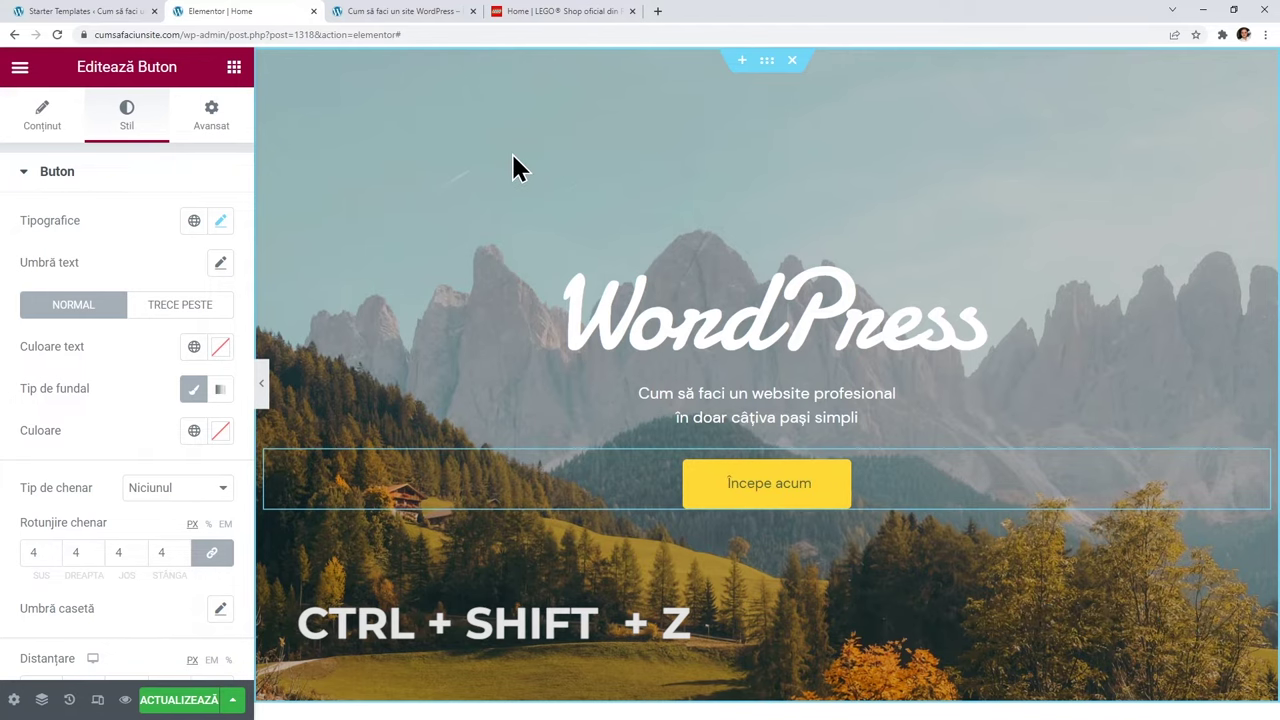
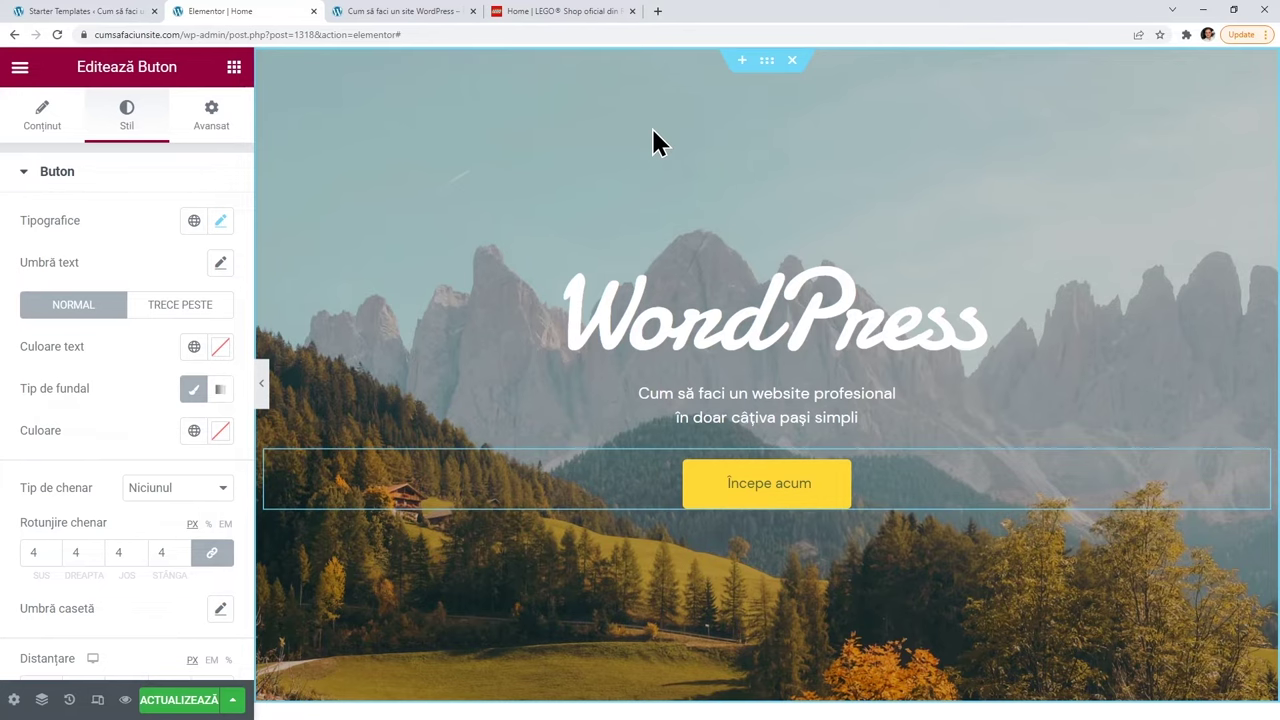
Open the Navigator outline and dock it on the right side of the page.
scroll(651, 129, "down", 3)
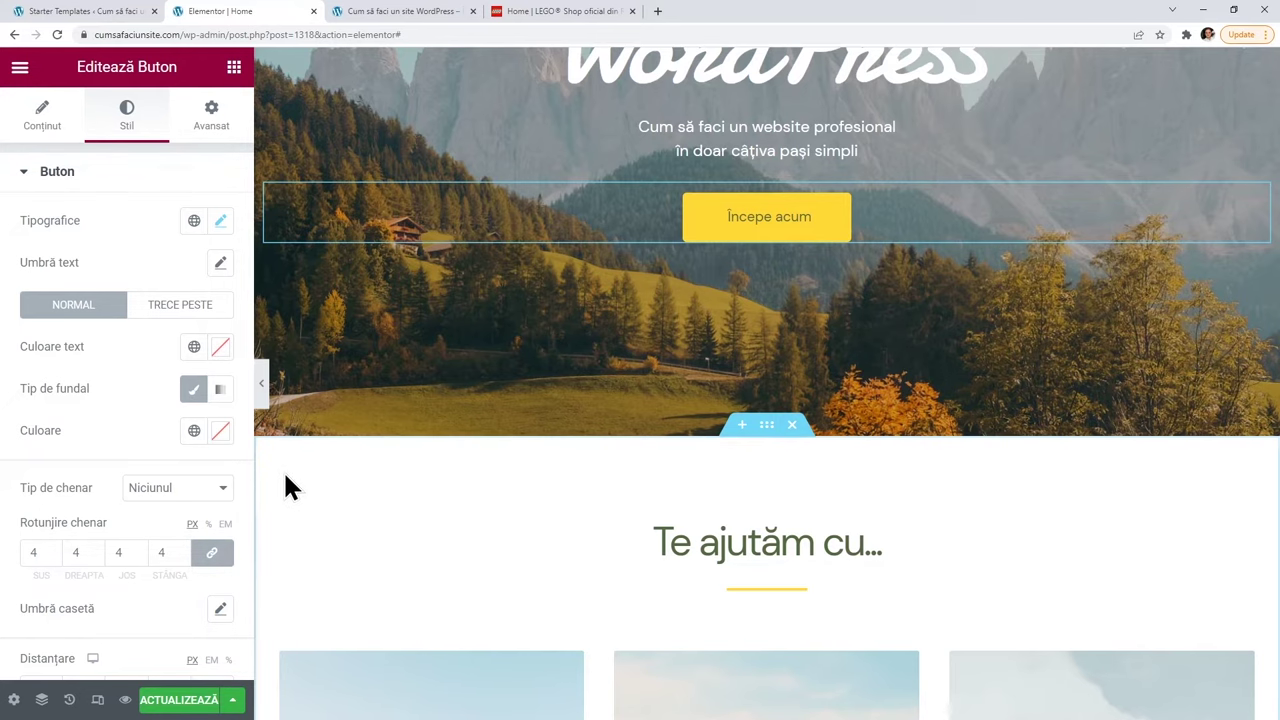
scroll(286, 468, "up", 2)
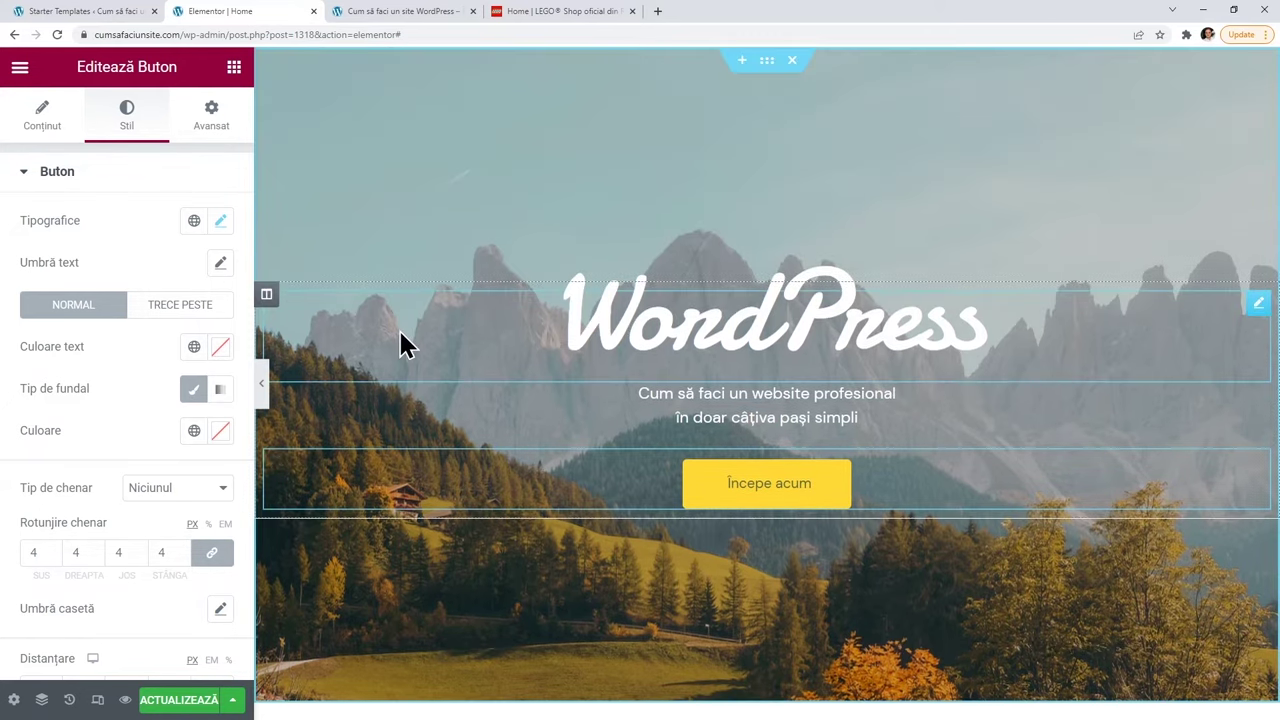
scroll(400, 343, "down", 8)
scroll(410, 360, "down", 2)
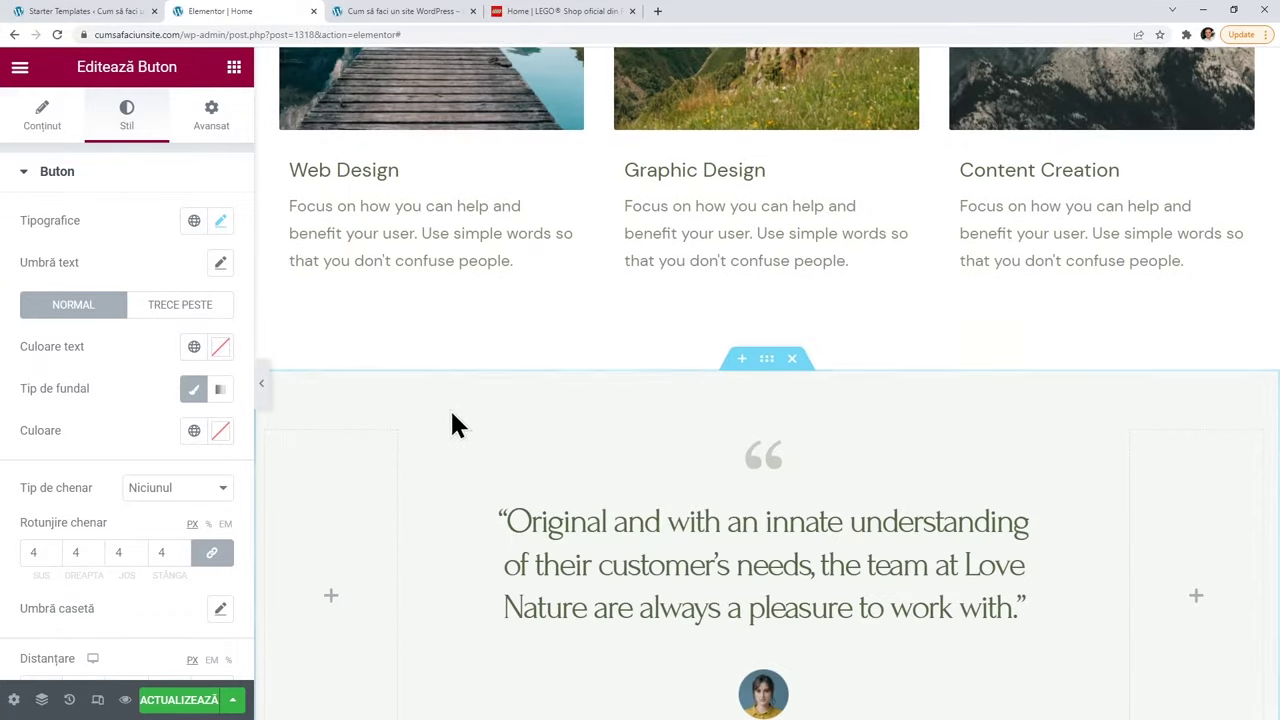
scroll(431, 393, "down", 2)
scroll(760, 495, "down", 6)
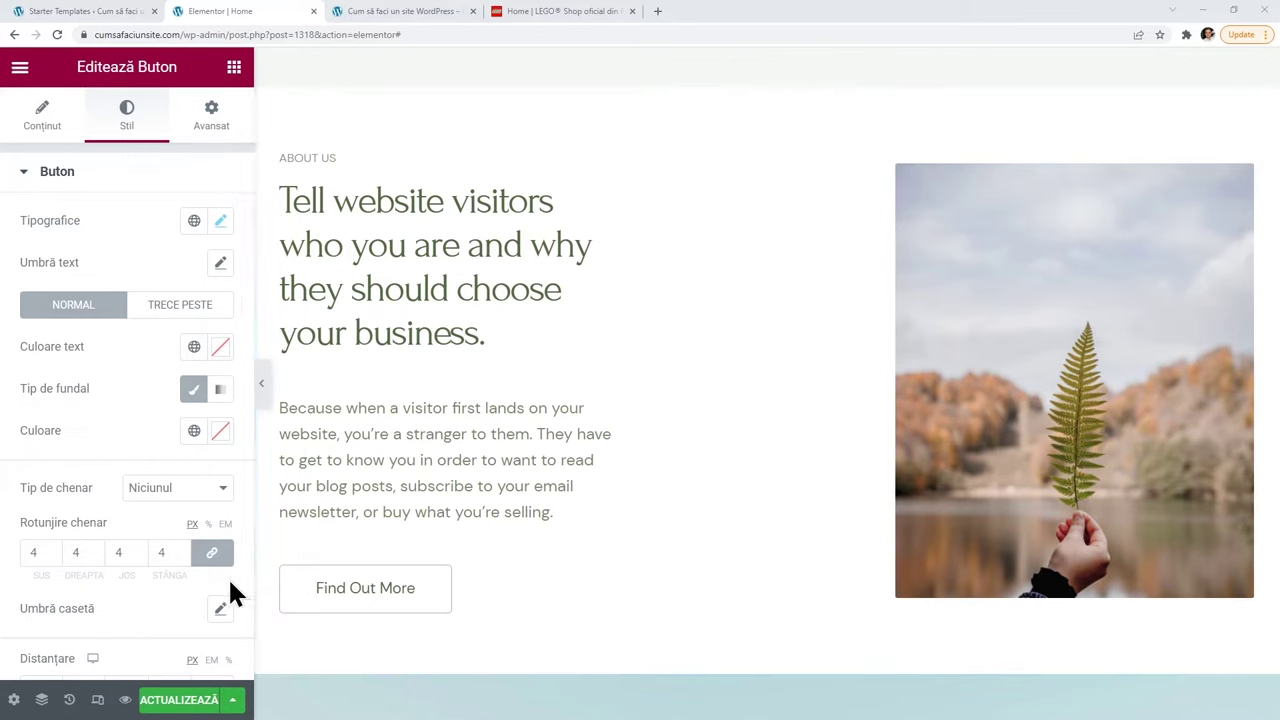
left_click(42, 700)
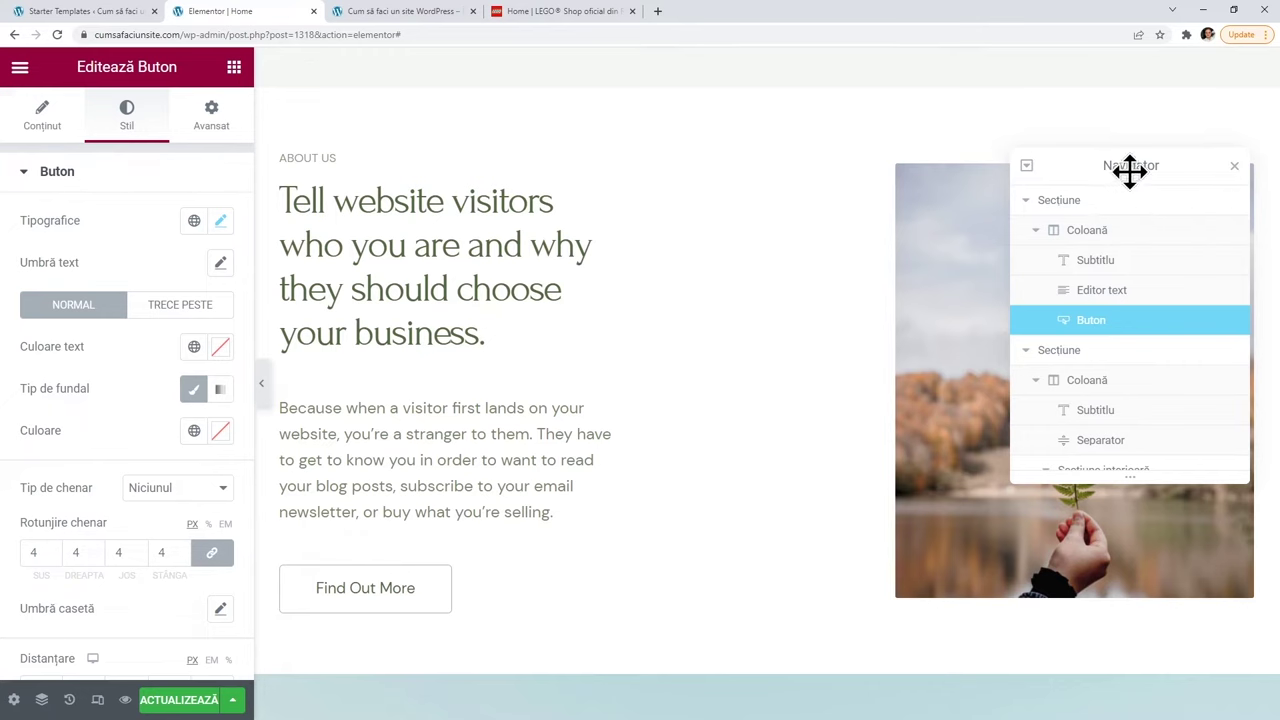
left_click_drag(1131, 168, 1249, 124)
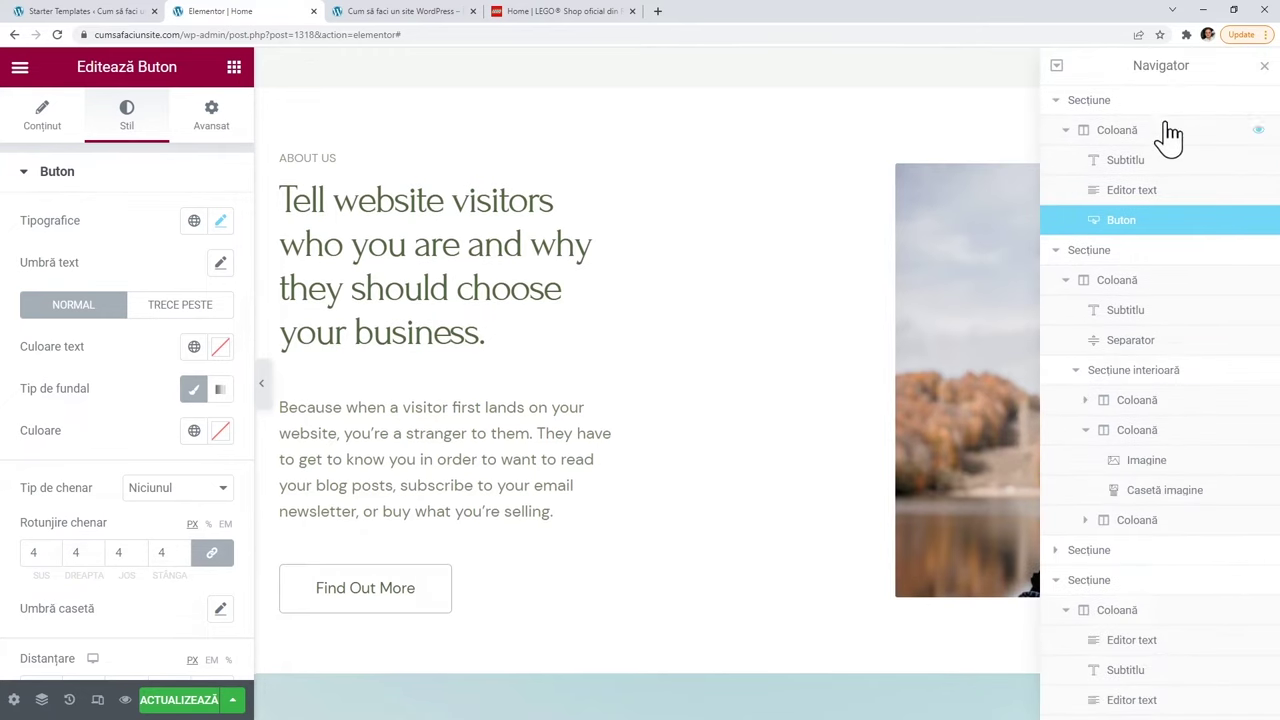
Collapse the first, second and fourth sections in the Navigator, then select the testimonial section.
scroll(1140, 505, "down", 2)
scroll(1134, 531, "up", 2)
left_click(1057, 101)
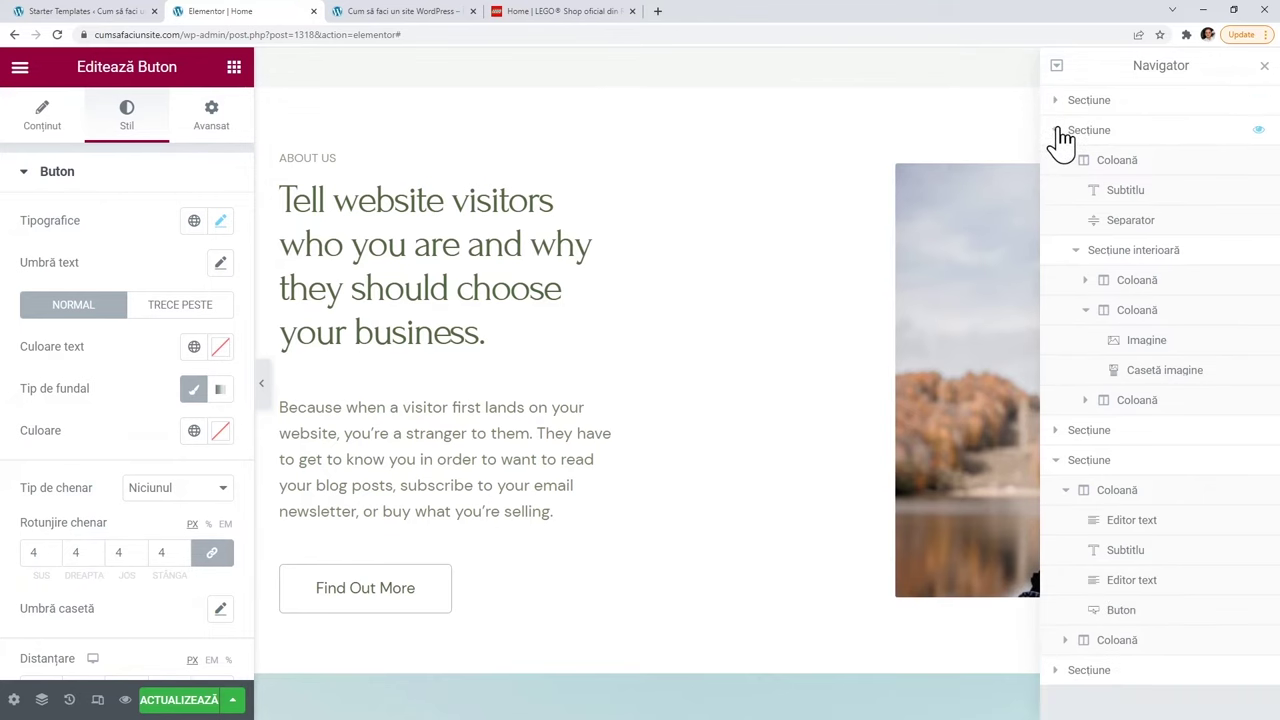
left_click(1057, 131)
left_click(1058, 190)
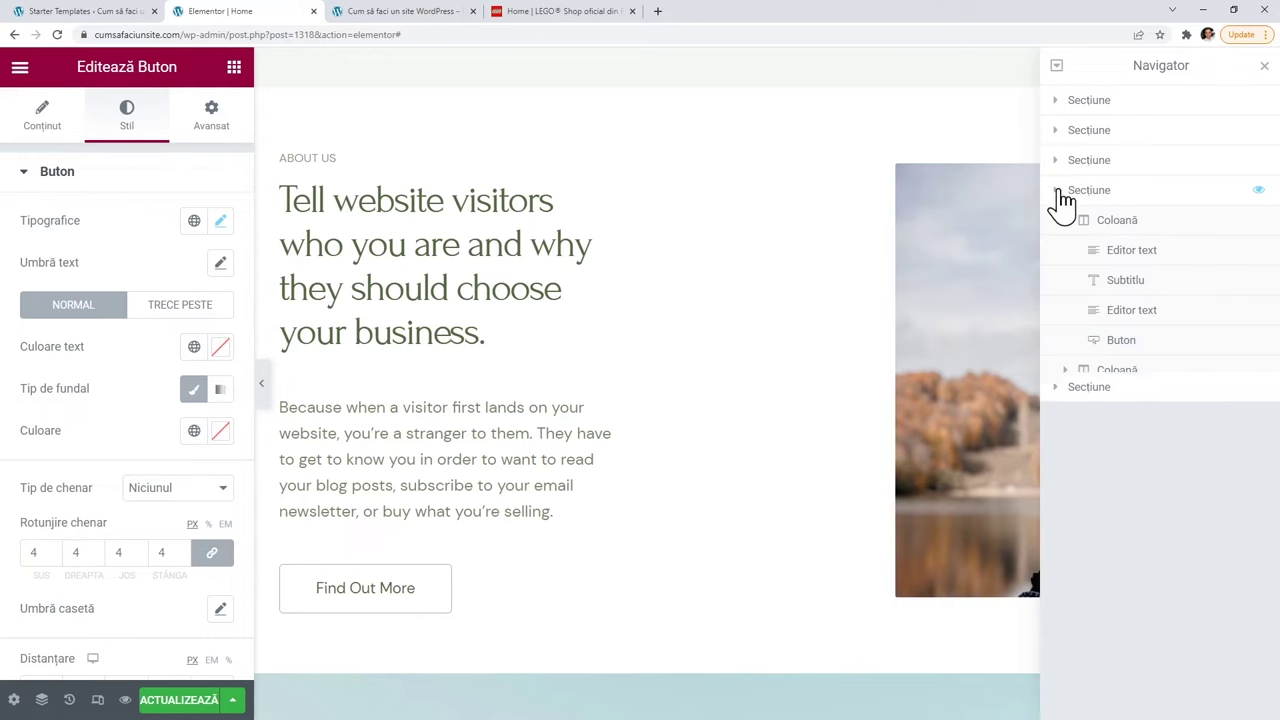
left_click(1123, 168)
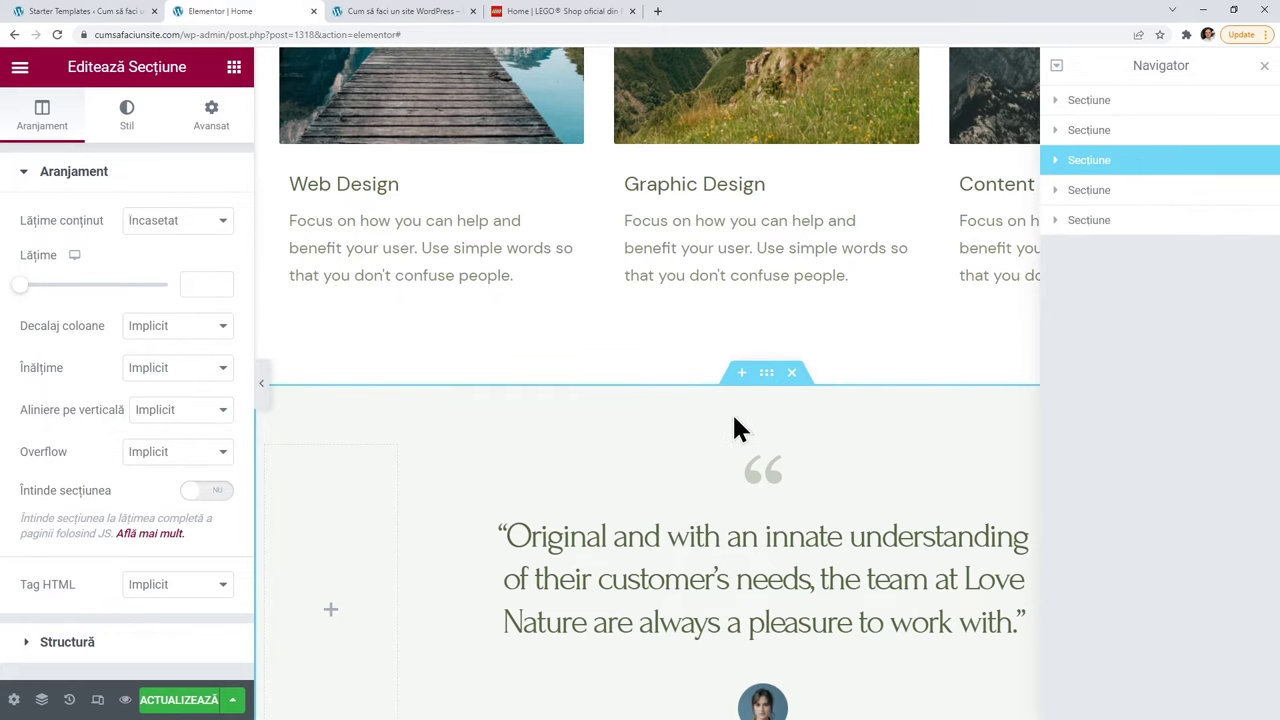
Float the Navigator over the page and expand the About Us section in it.
left_click_drag(1174, 51, 1120, 112)
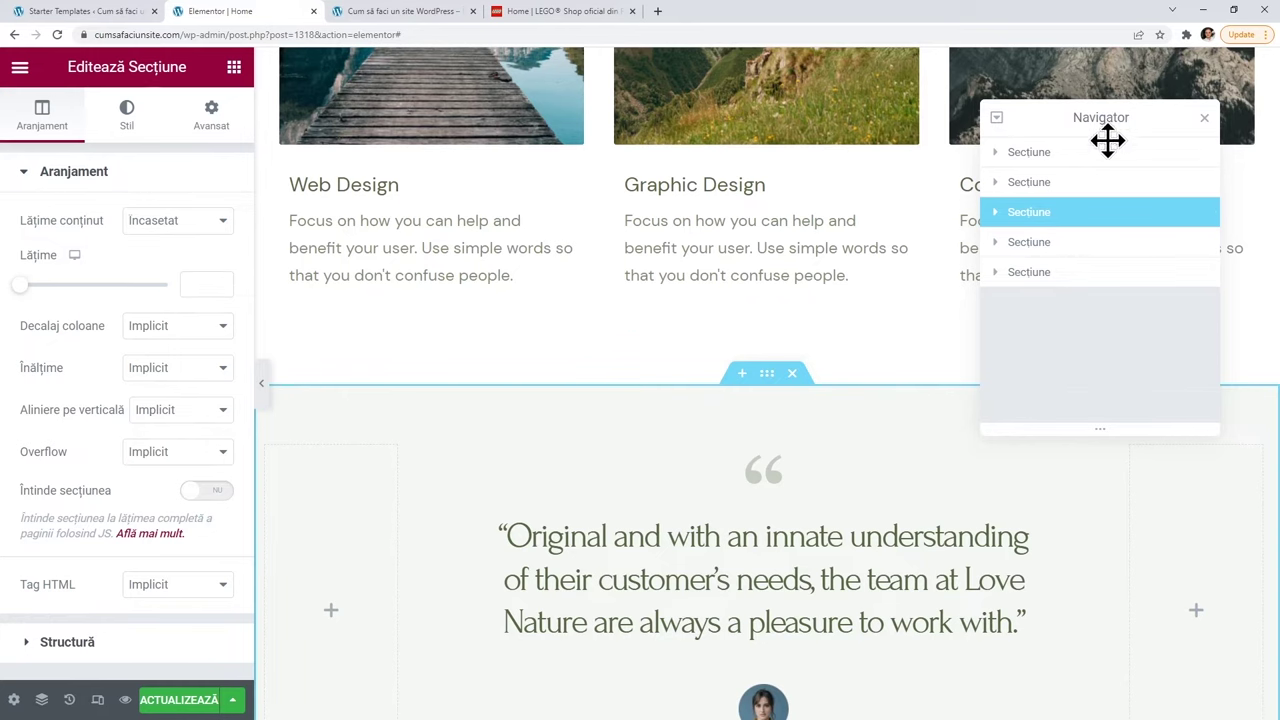
left_click(1070, 250)
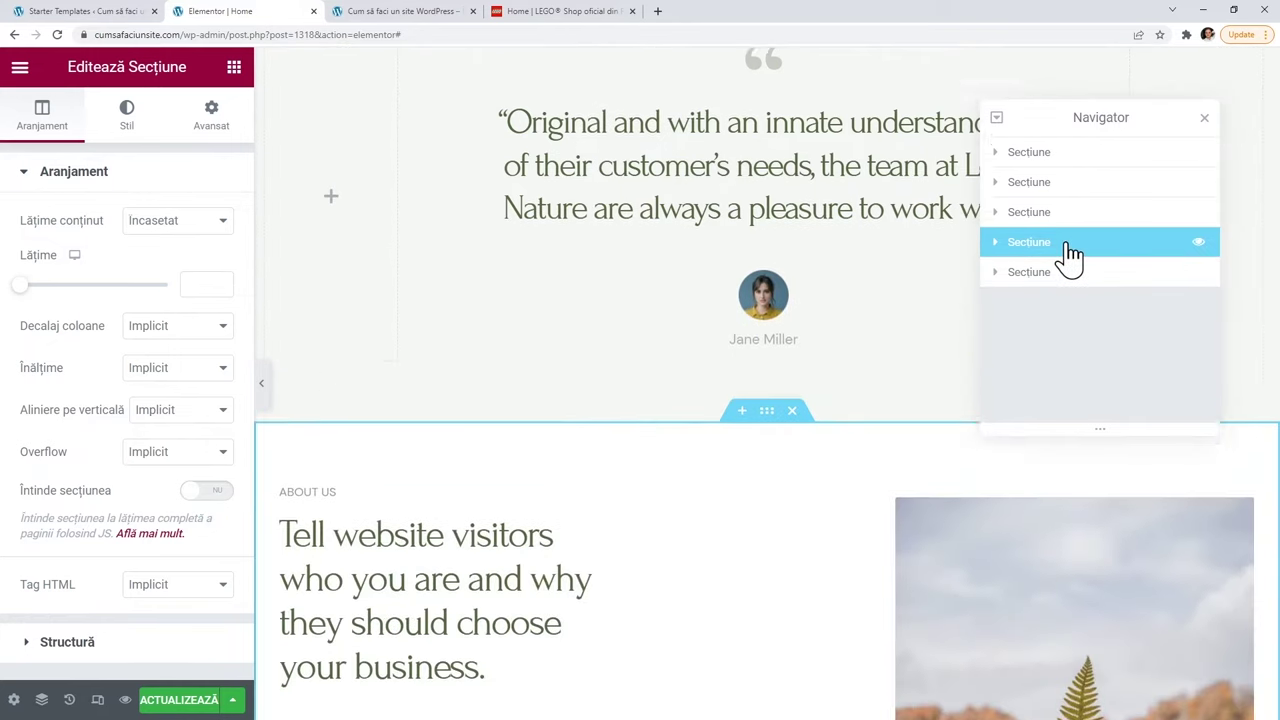
left_click(997, 243)
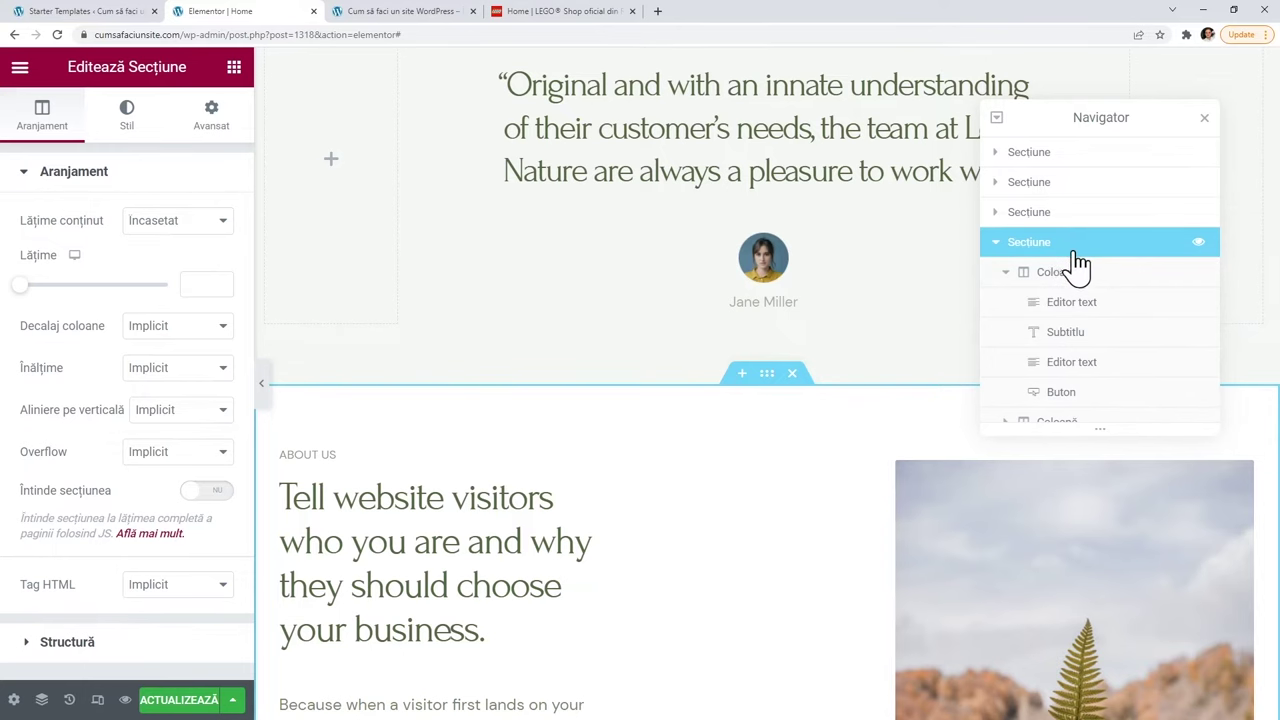
left_click_drag(1094, 120, 1112, 72)
scroll(804, 414, "down", 3)
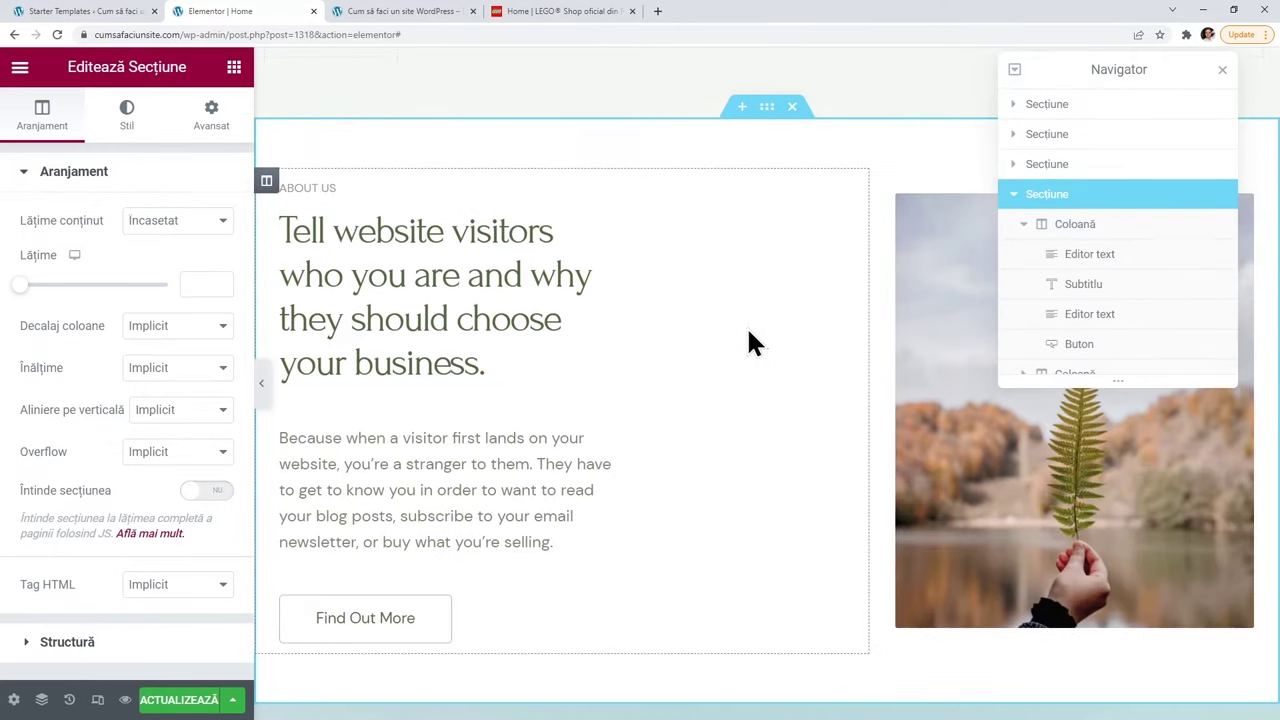
left_click(1023, 224)
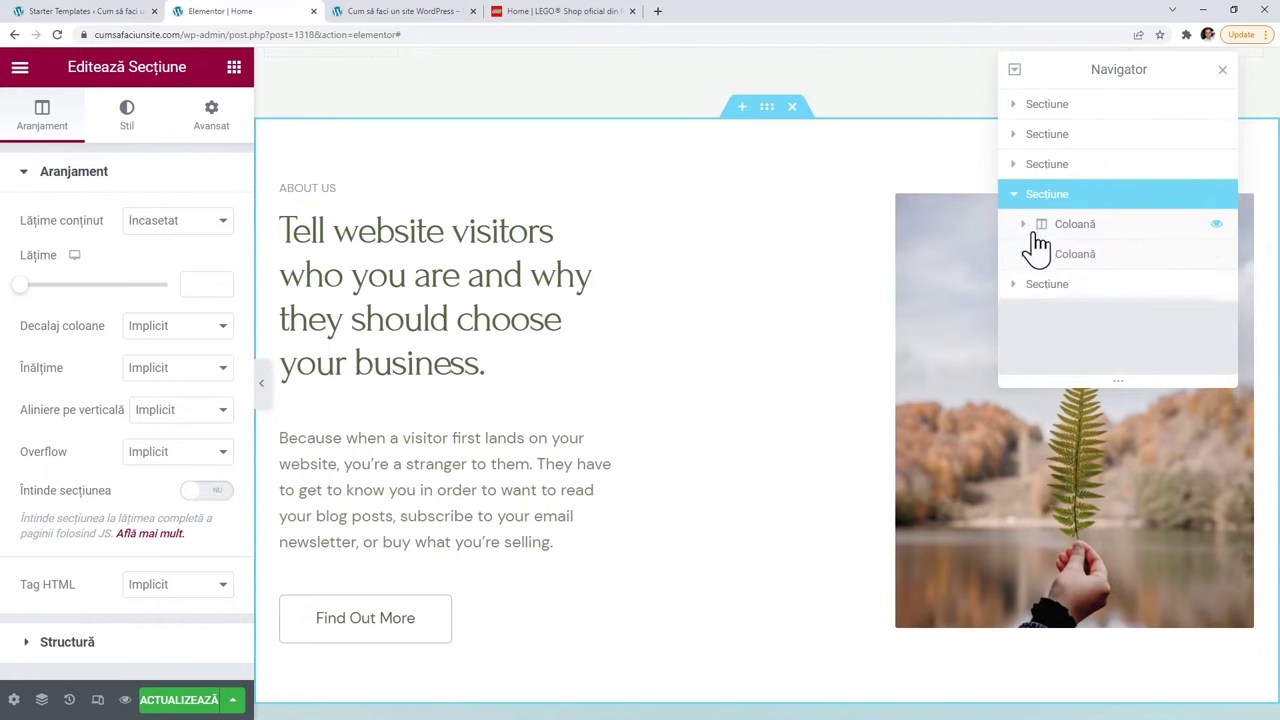
Step through the About Us columns and widgets, ending on the Find Out More button.
left_click(1093, 226)
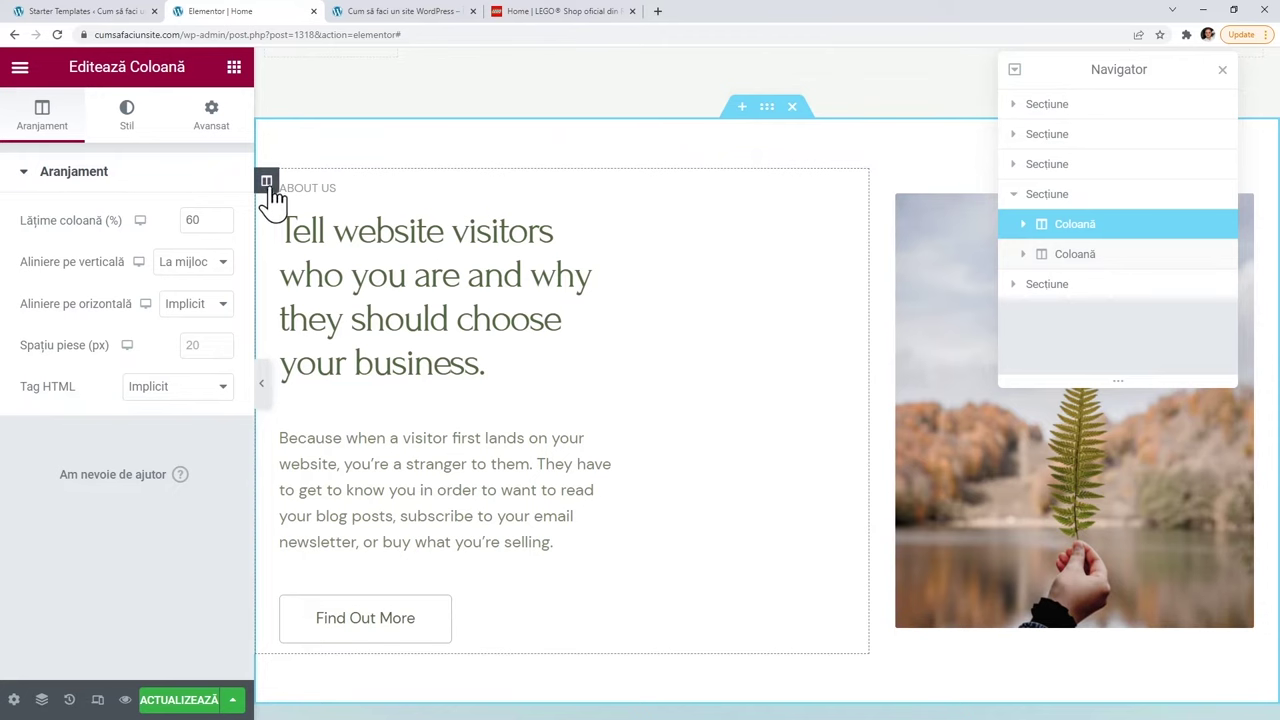
left_click(1079, 258)
left_click(1087, 233)
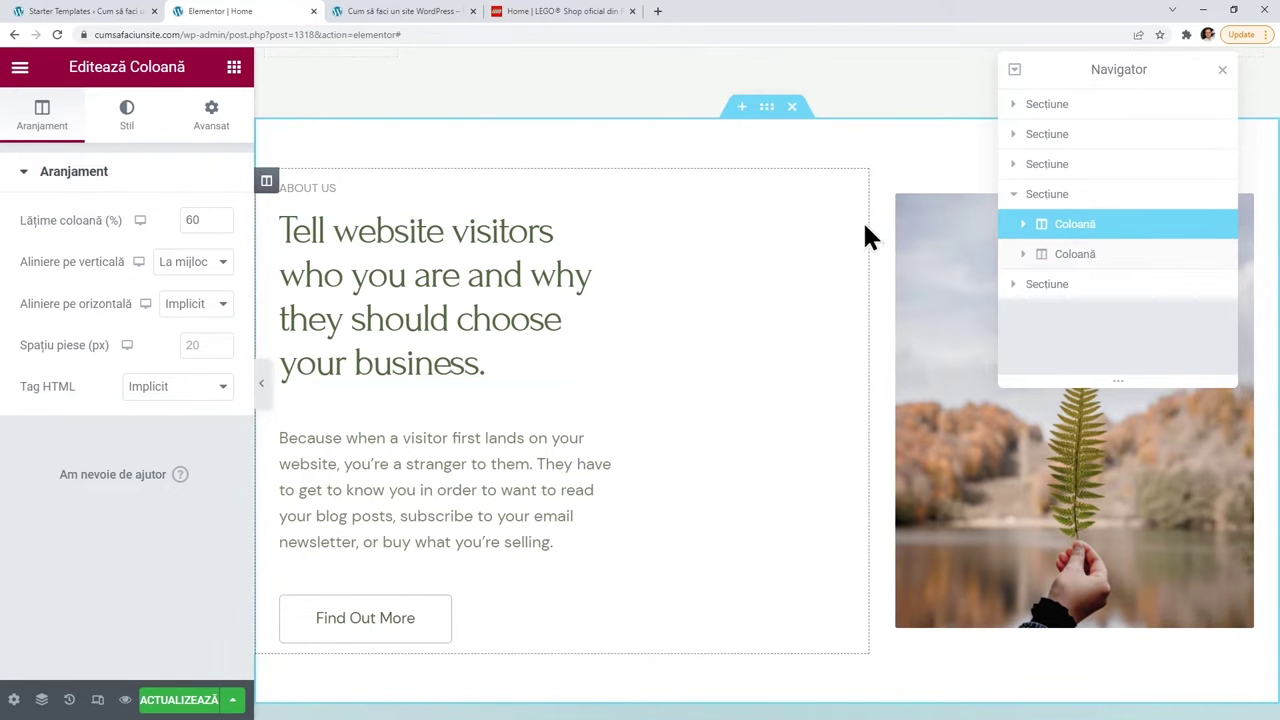
left_click(1022, 228)
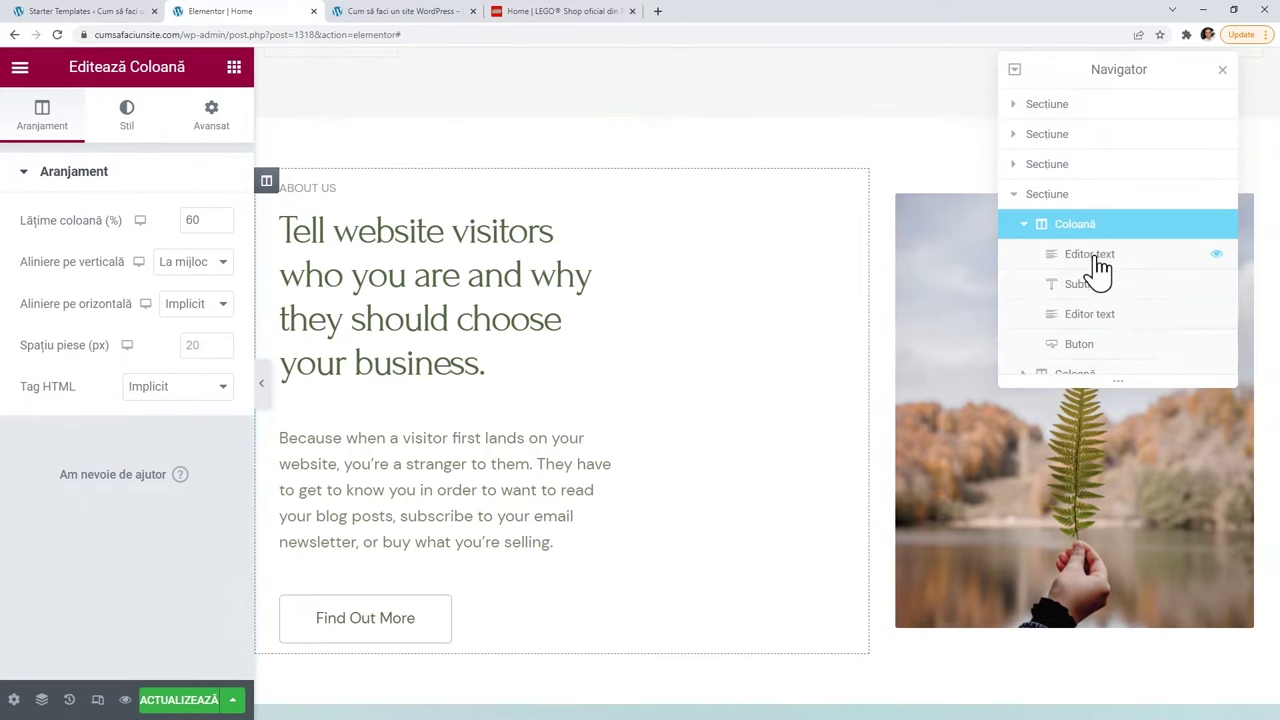
left_click(1148, 268)
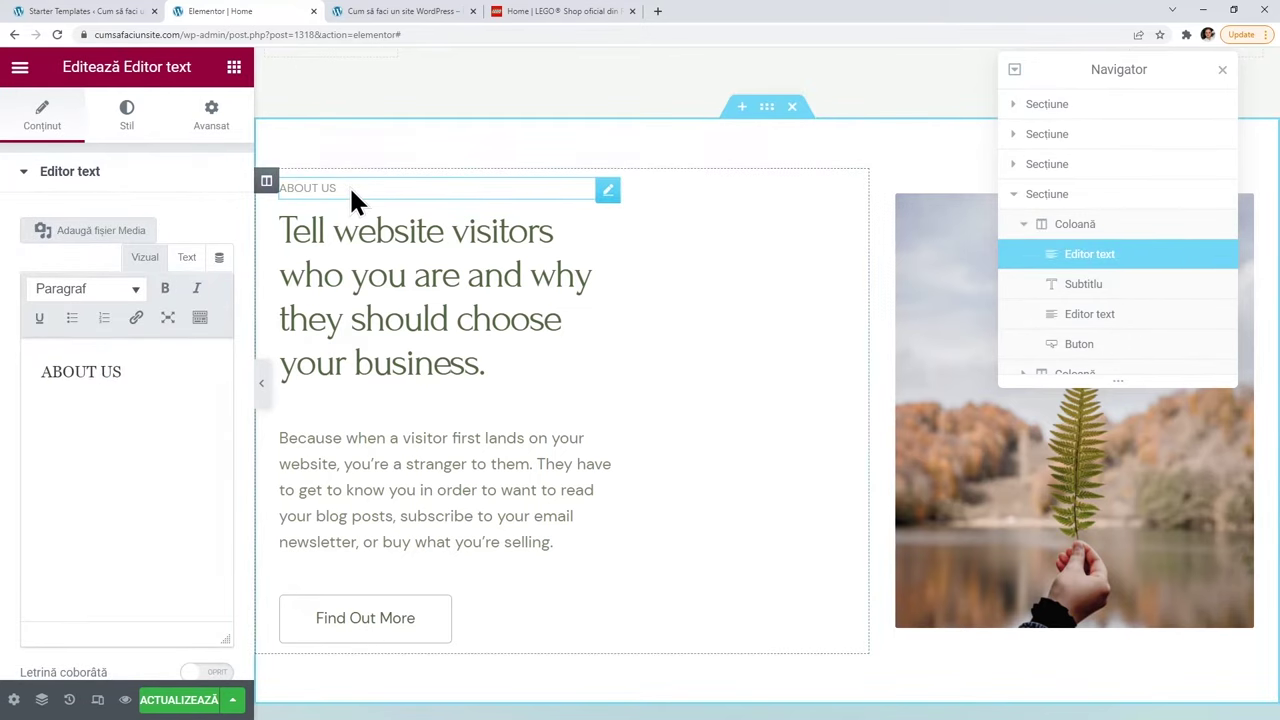
left_click(1095, 286)
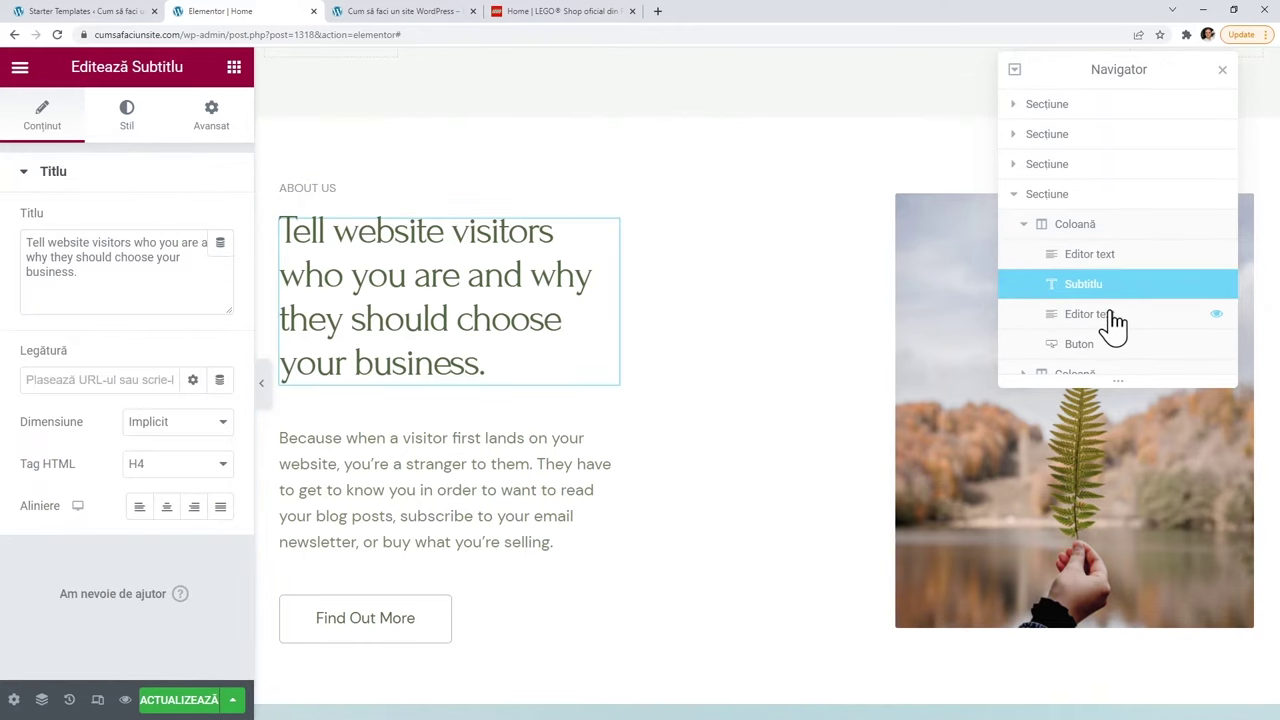
left_click(1110, 314)
left_click(1118, 346)
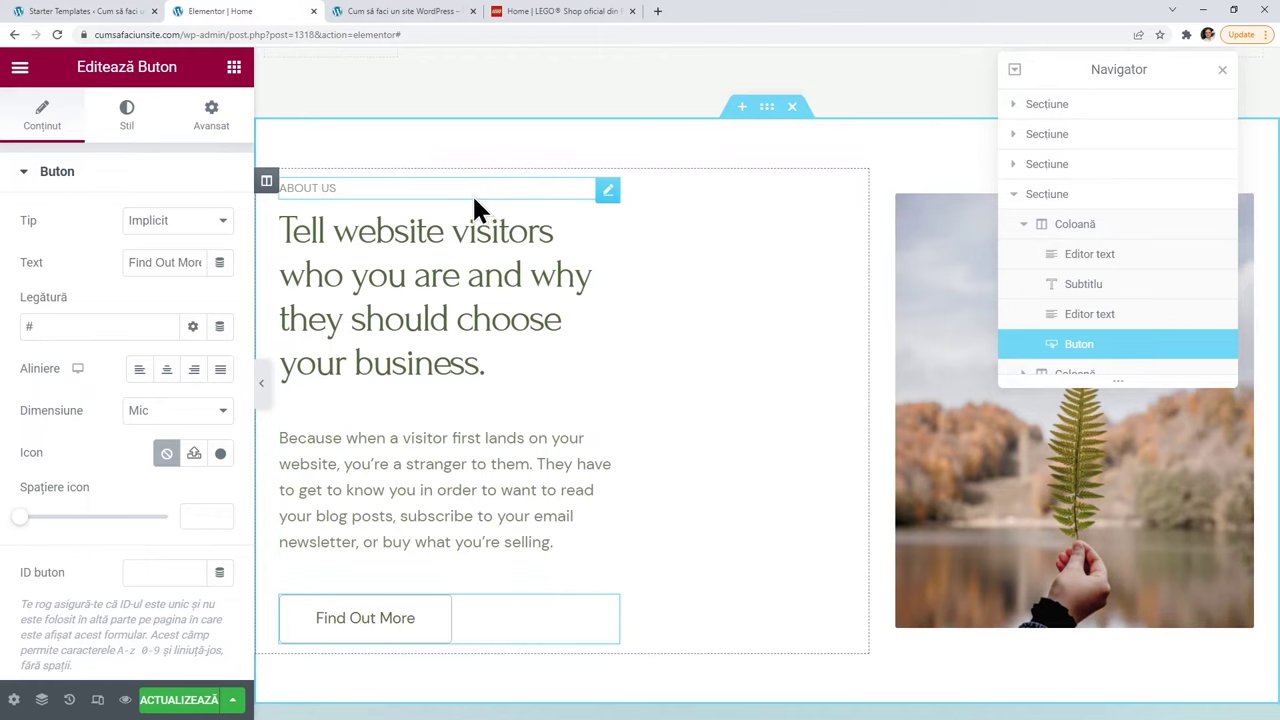
left_click(235, 72)
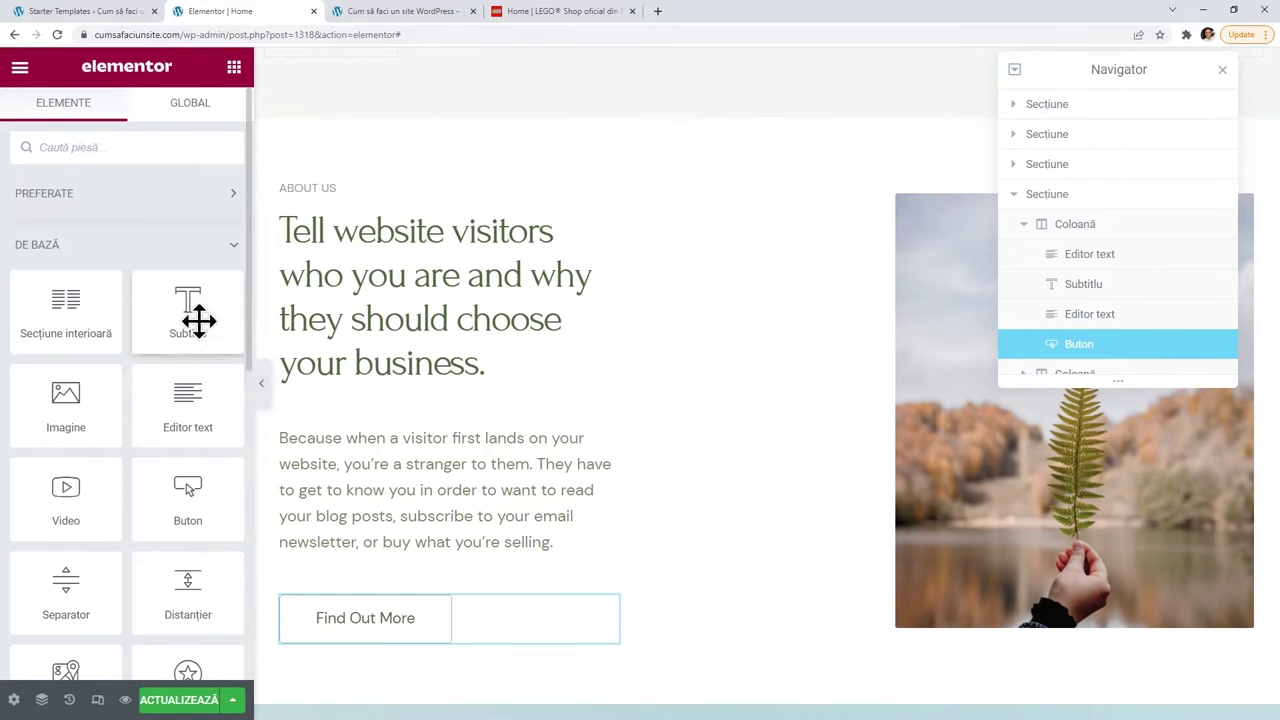
left_click_drag(184, 482, 373, 652)
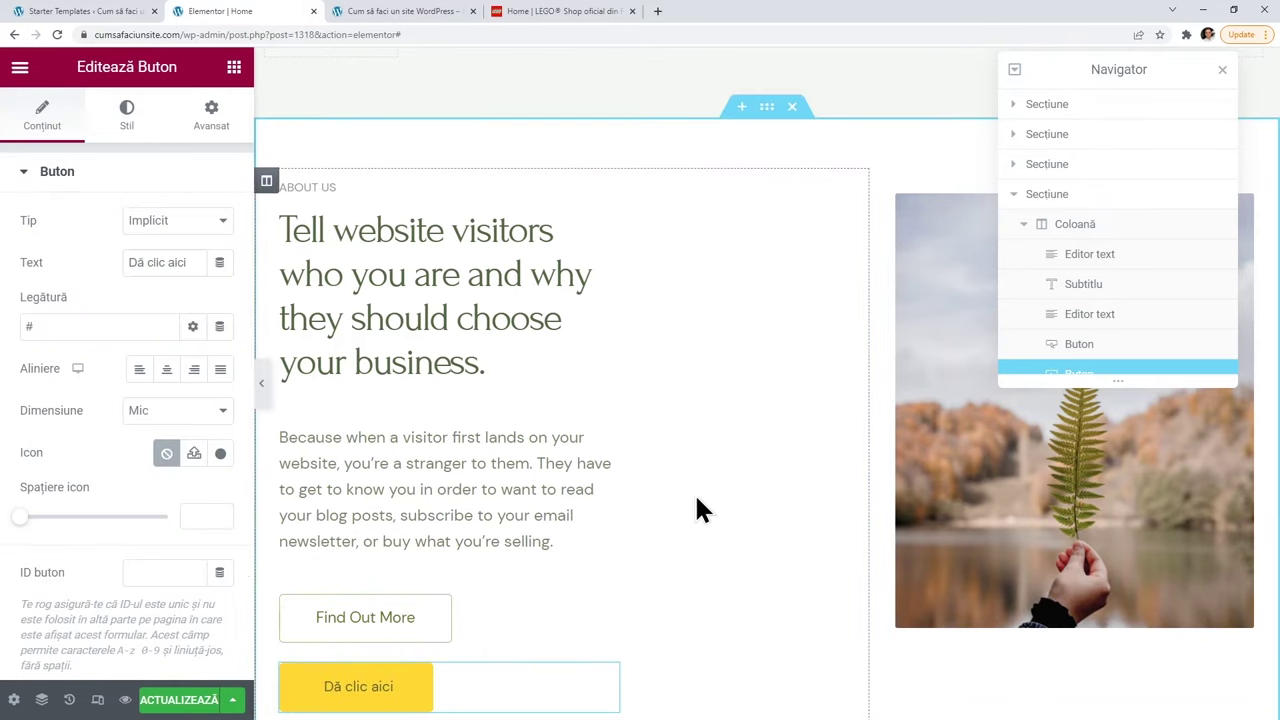
scroll(697, 507, "down", 1)
scroll(1085, 335, "down", 1)
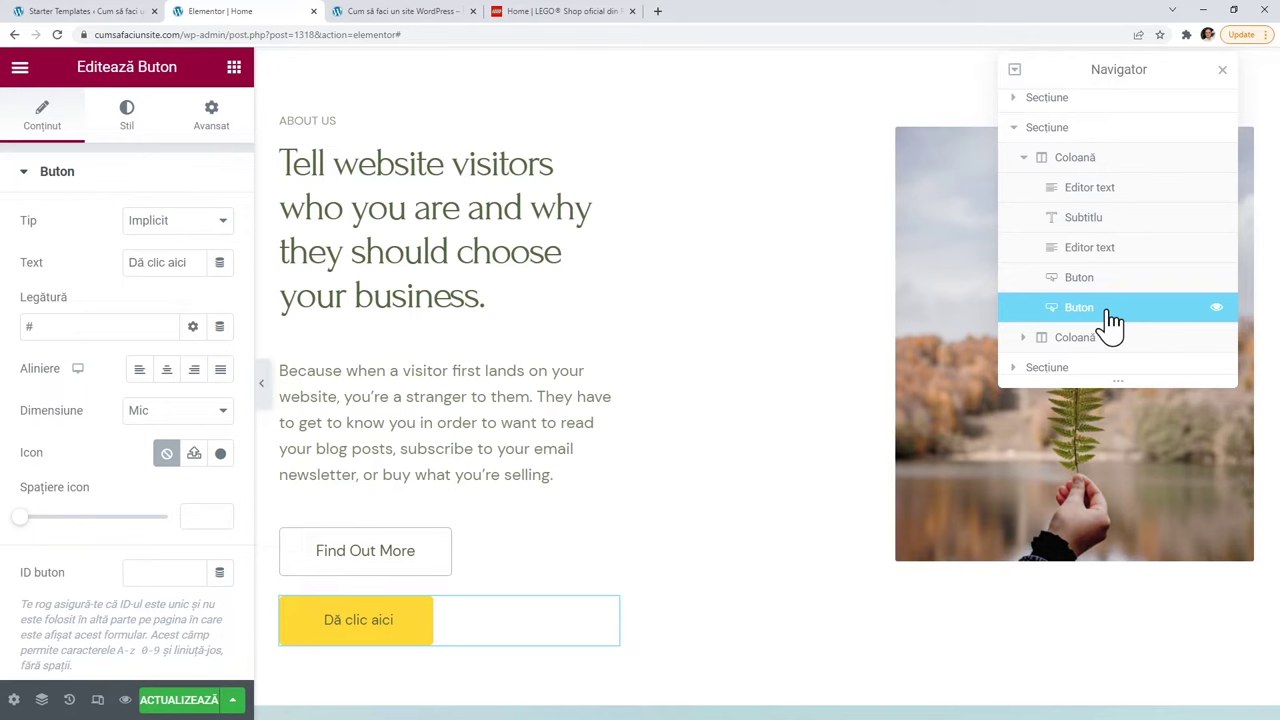
scroll(1112, 322, "down", 1)
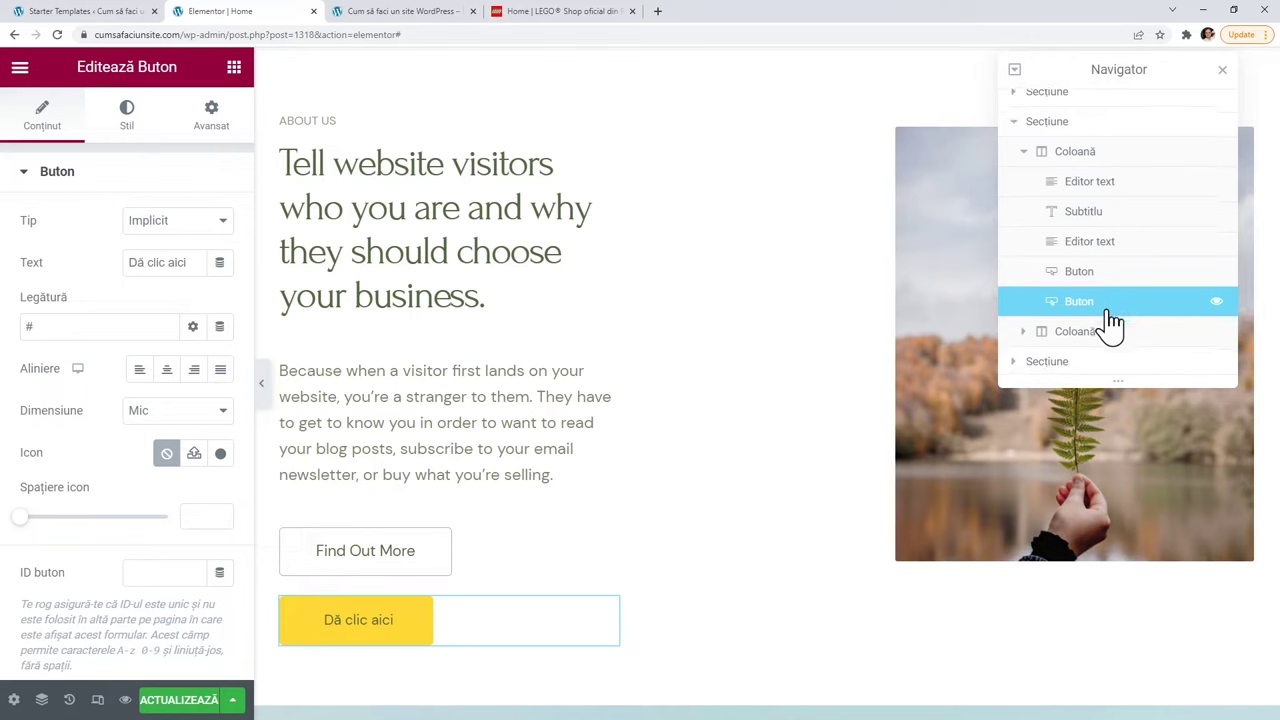
scroll(1112, 322, "up", 2)
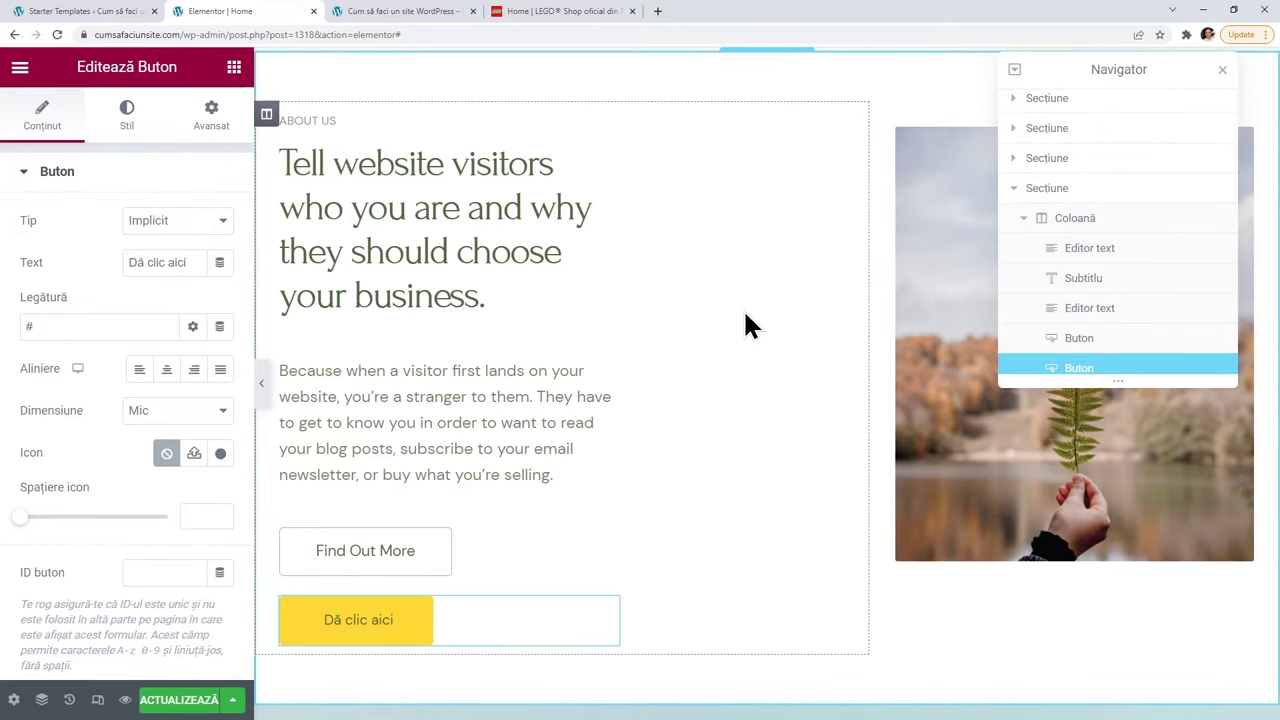
scroll(1011, 294, "down", 2)
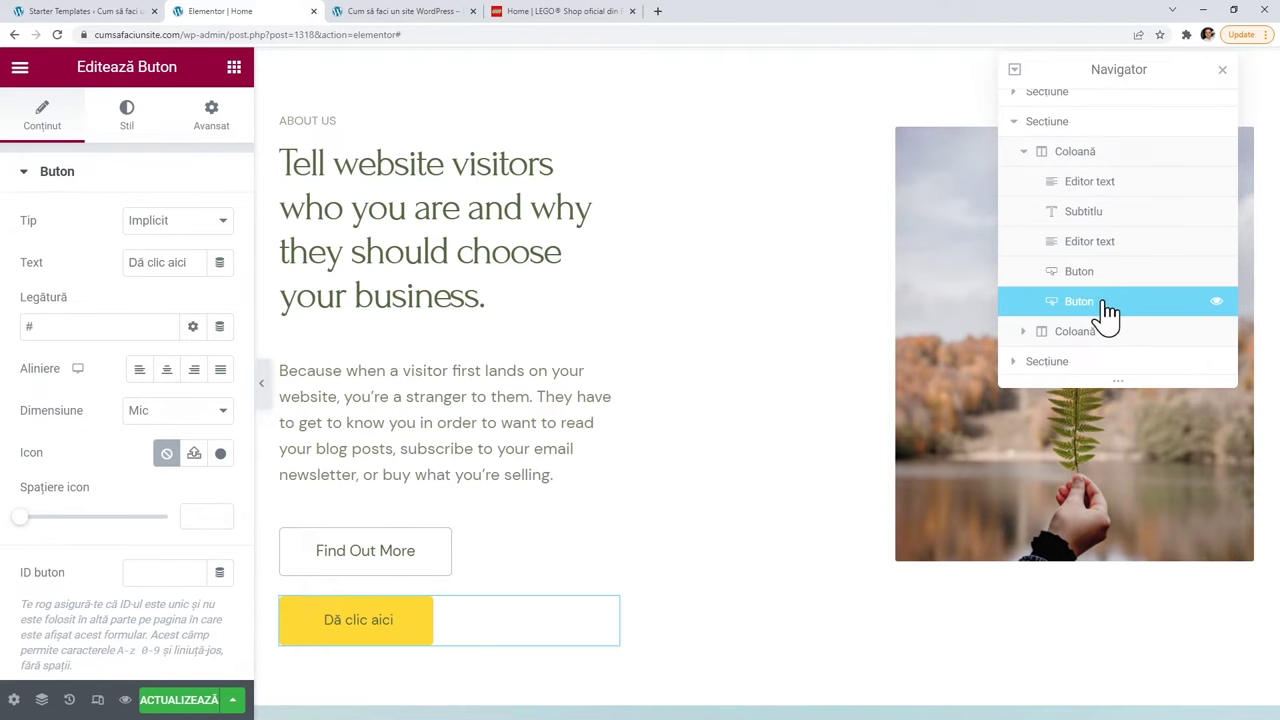
right_click(1105, 304)
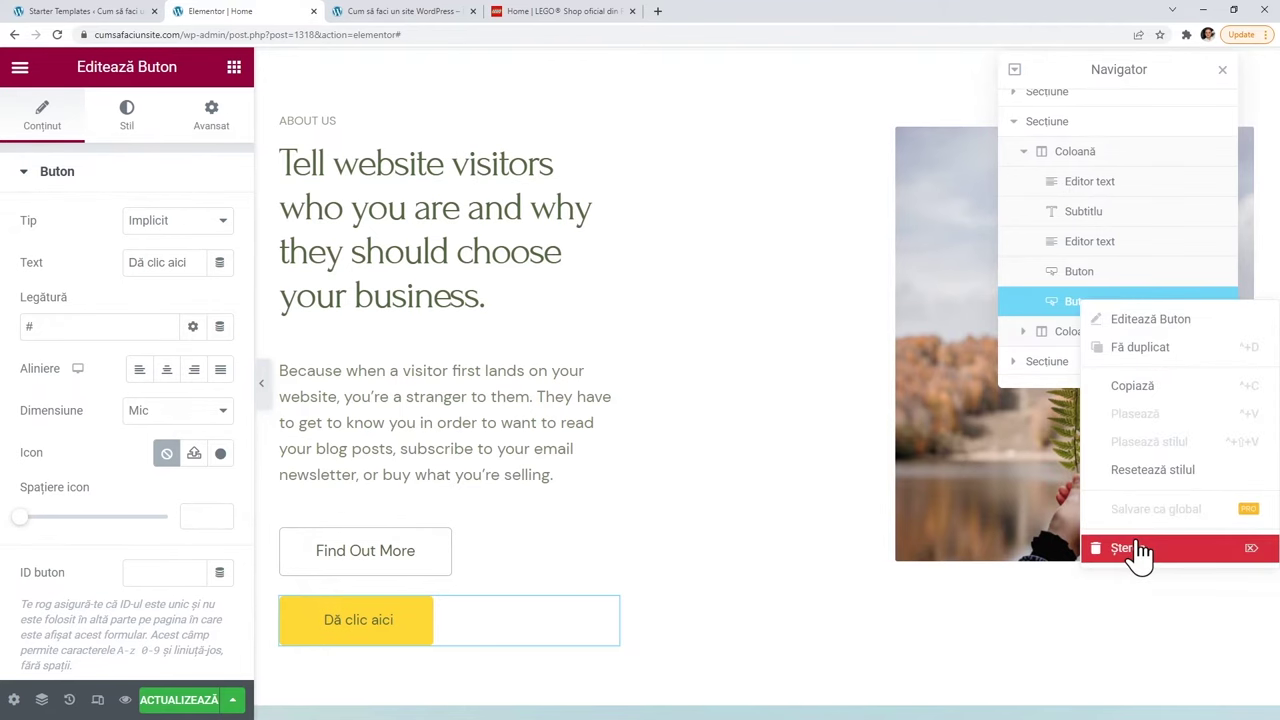
left_click(1137, 549)
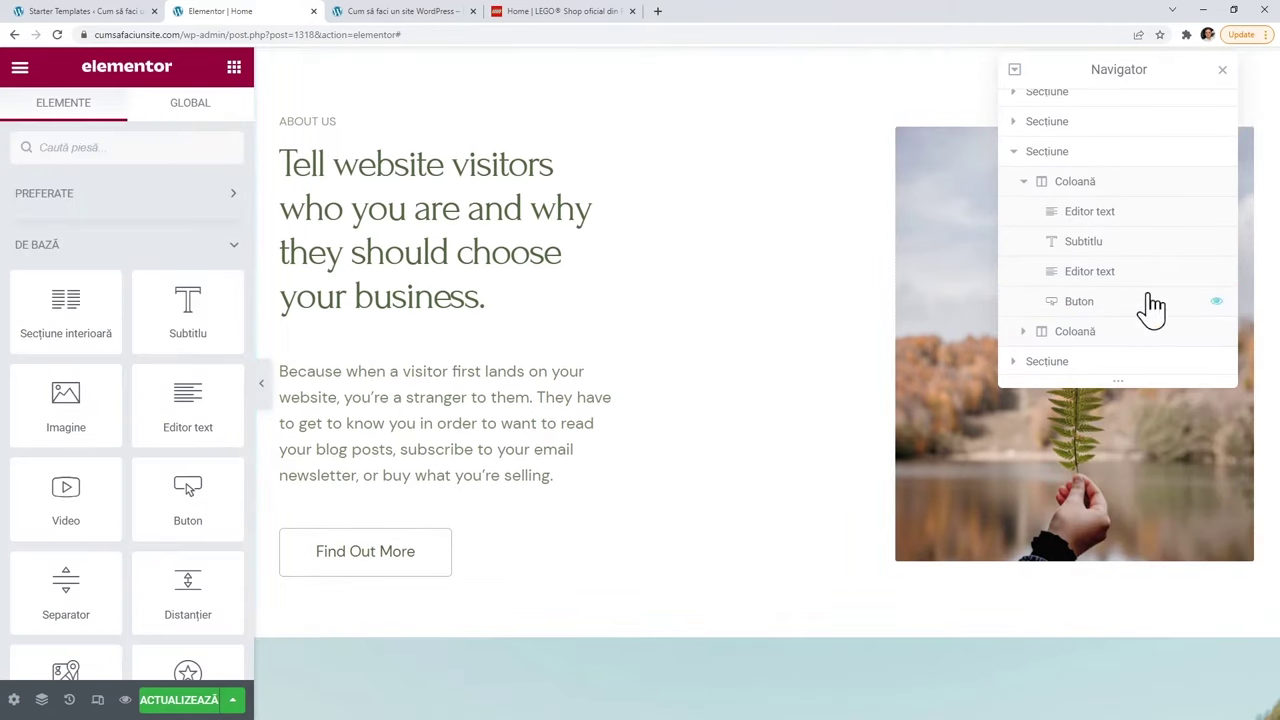
left_click(1222, 74)
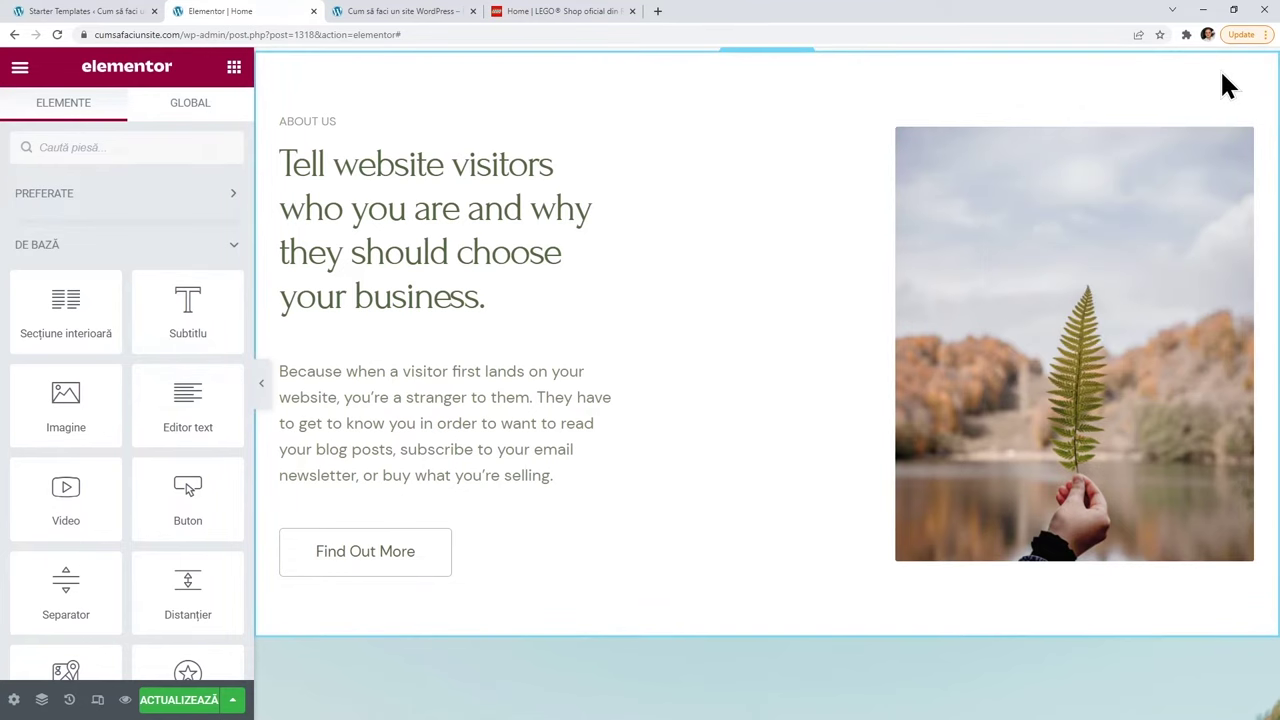
scroll(1228, 86, "up", 1)
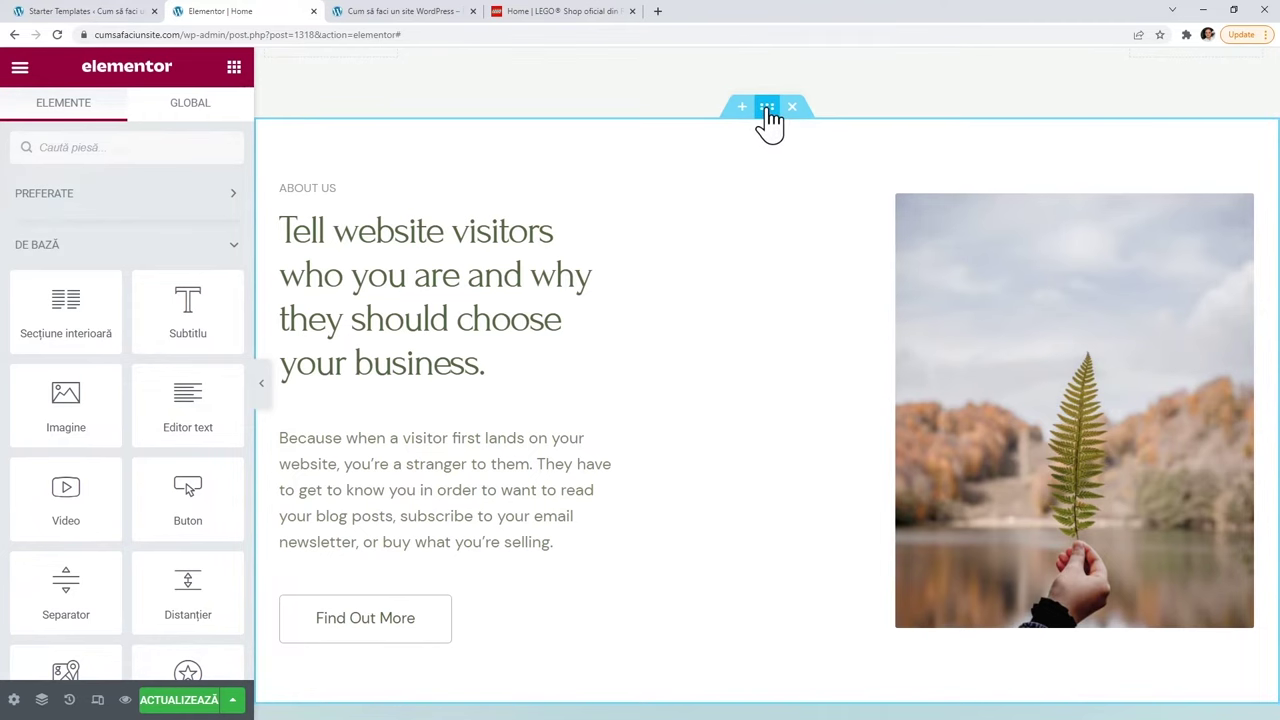
left_click_drag(769, 118, 743, 262)
scroll(760, 206, "up", 1)
scroll(741, 268, "up", 2)
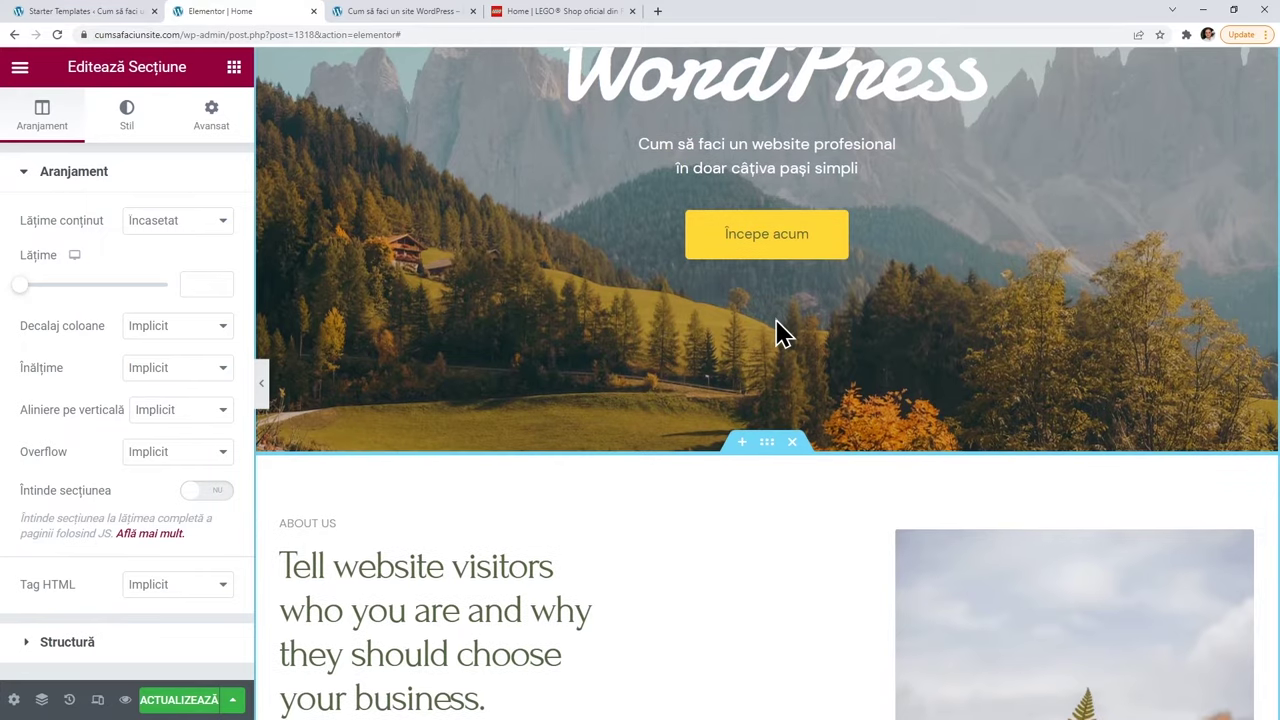
scroll(777, 320, "down", 2)
key("ctrl+z")
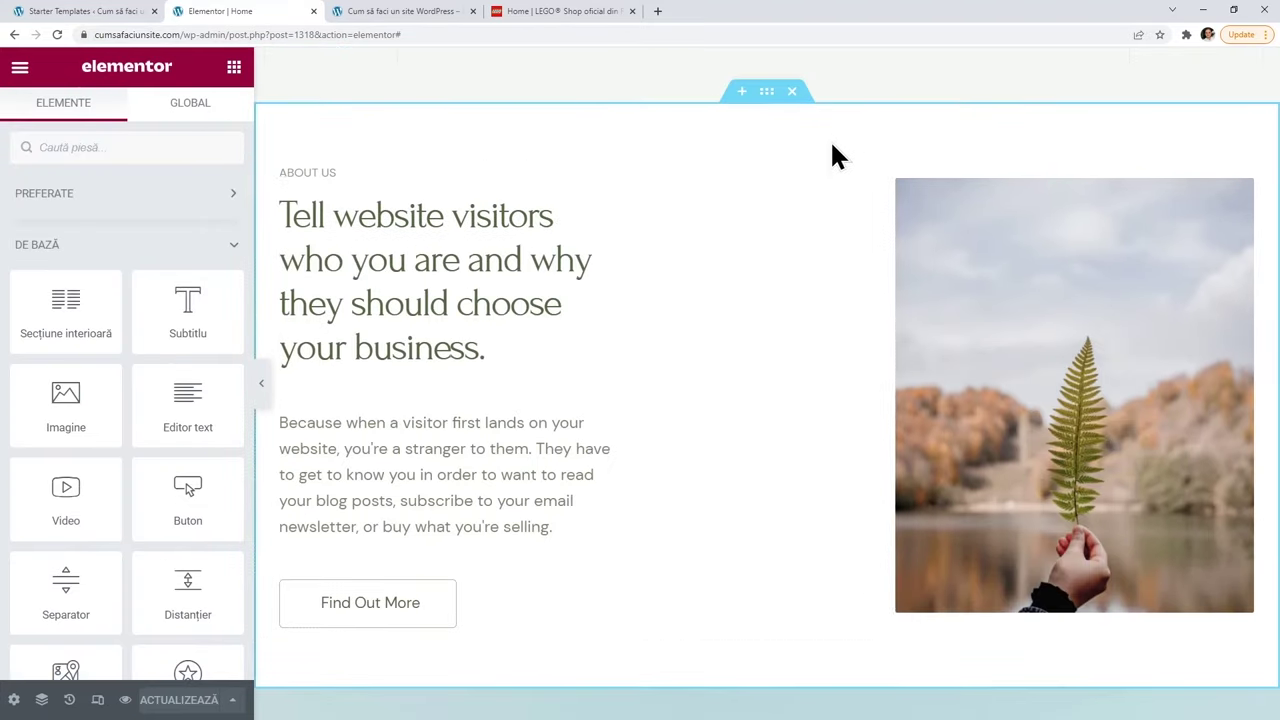
scroll(860, 150, "up", 10)
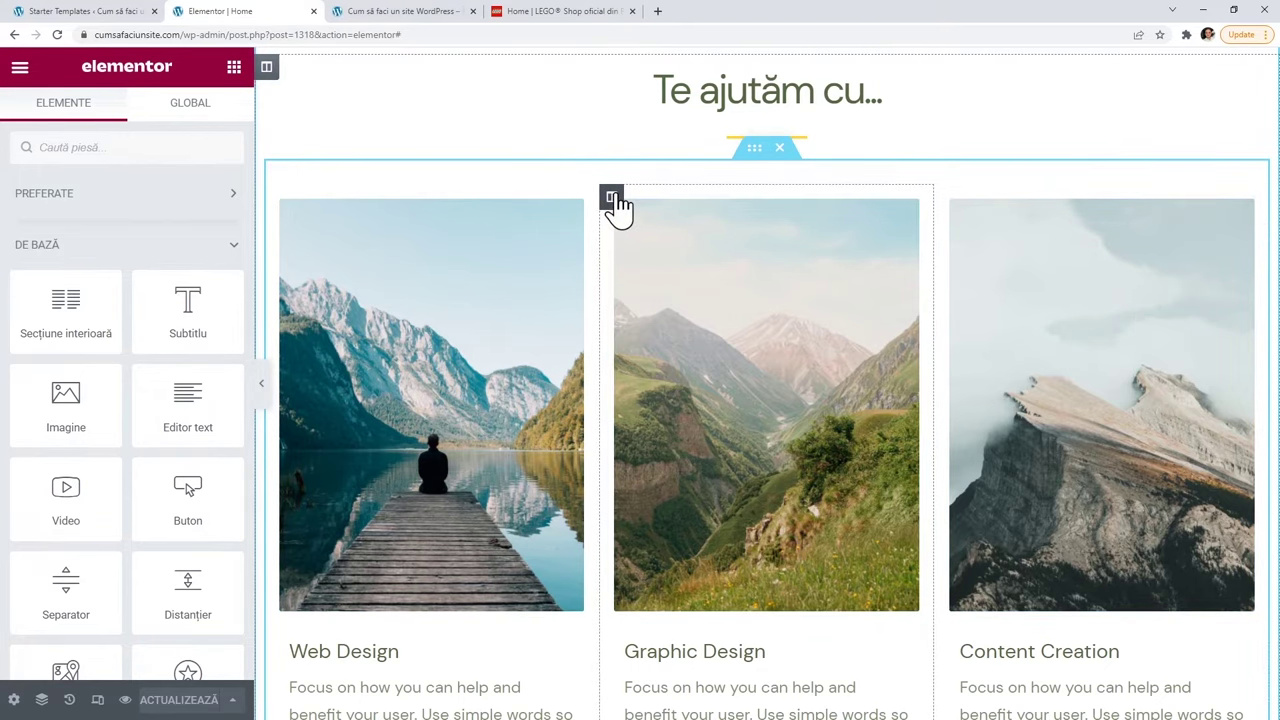
Move the Graphic Design column left of Web Design, undoing the accidental column width changes.
left_click_drag(613, 200, 735, 242)
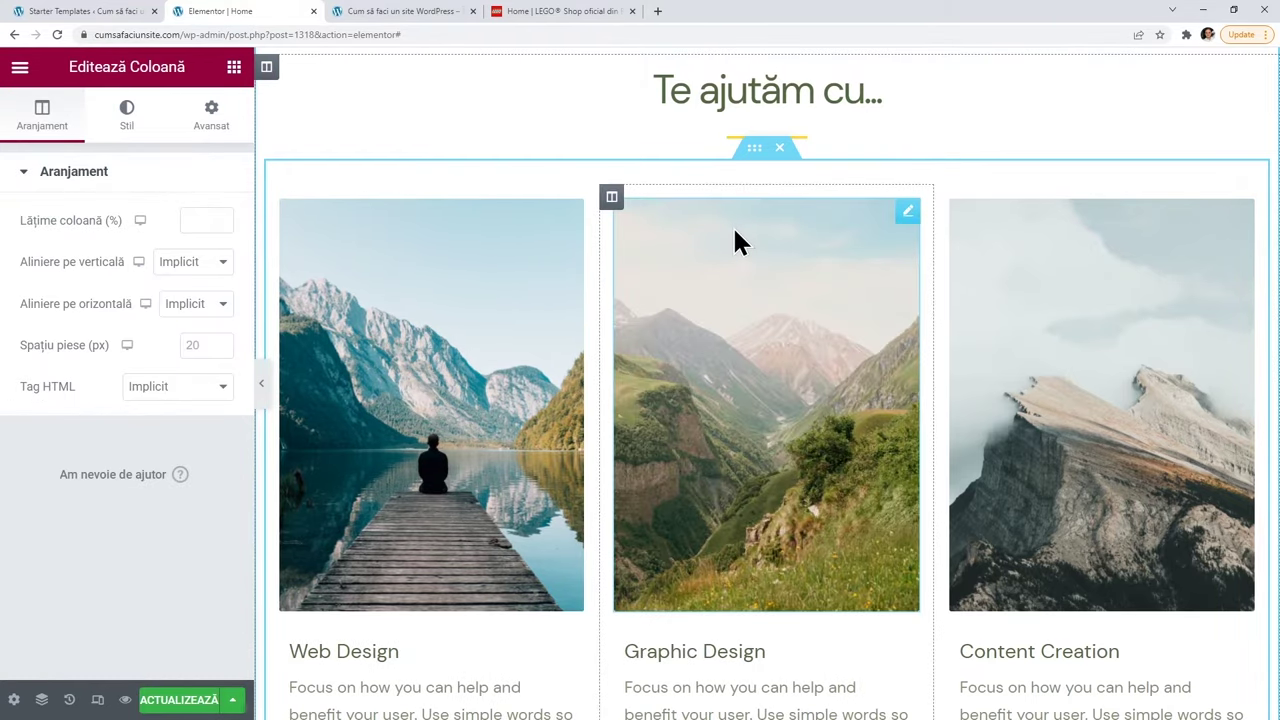
scroll(735, 242, "down", 2)
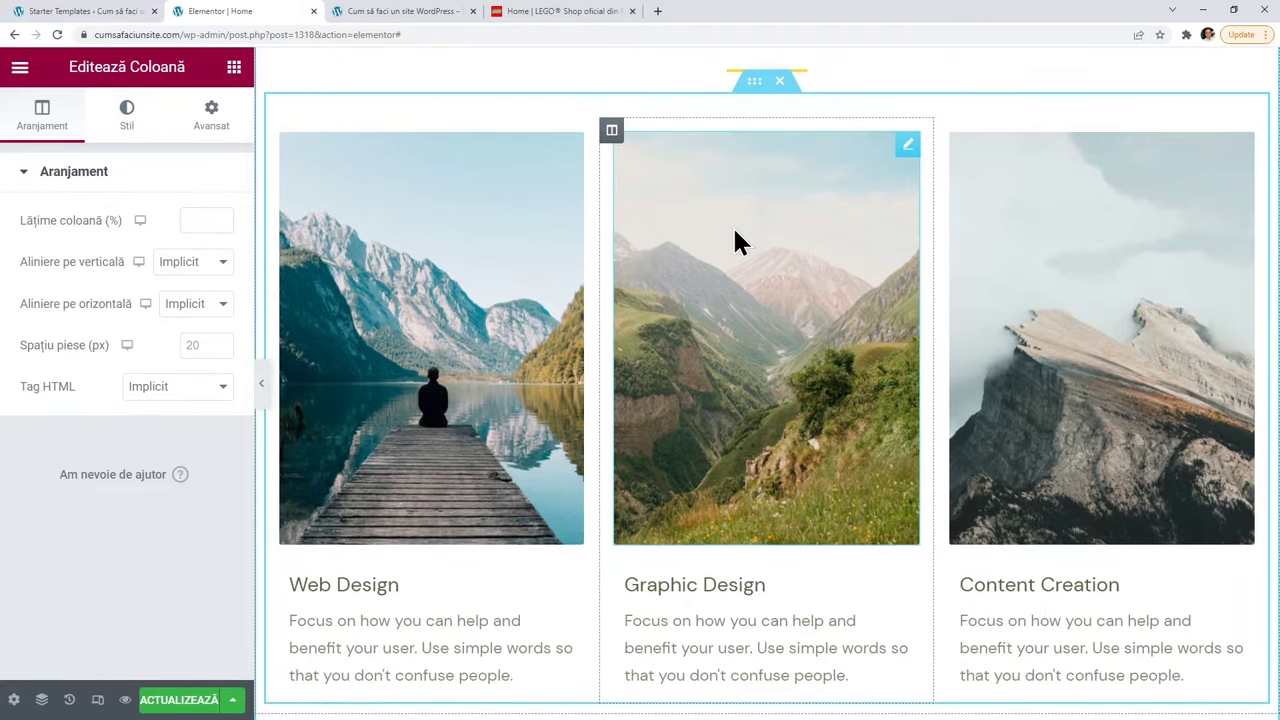
scroll(734, 230, "up", 1)
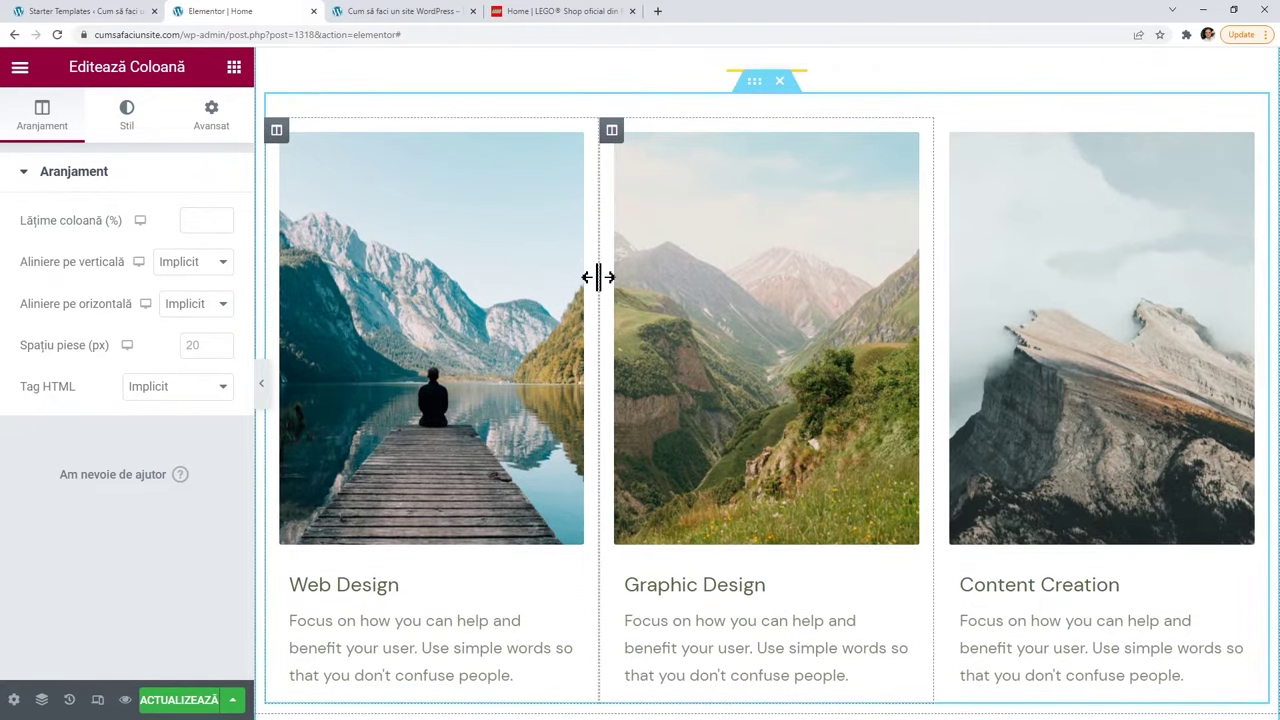
left_click_drag(598, 277, 617, 282)
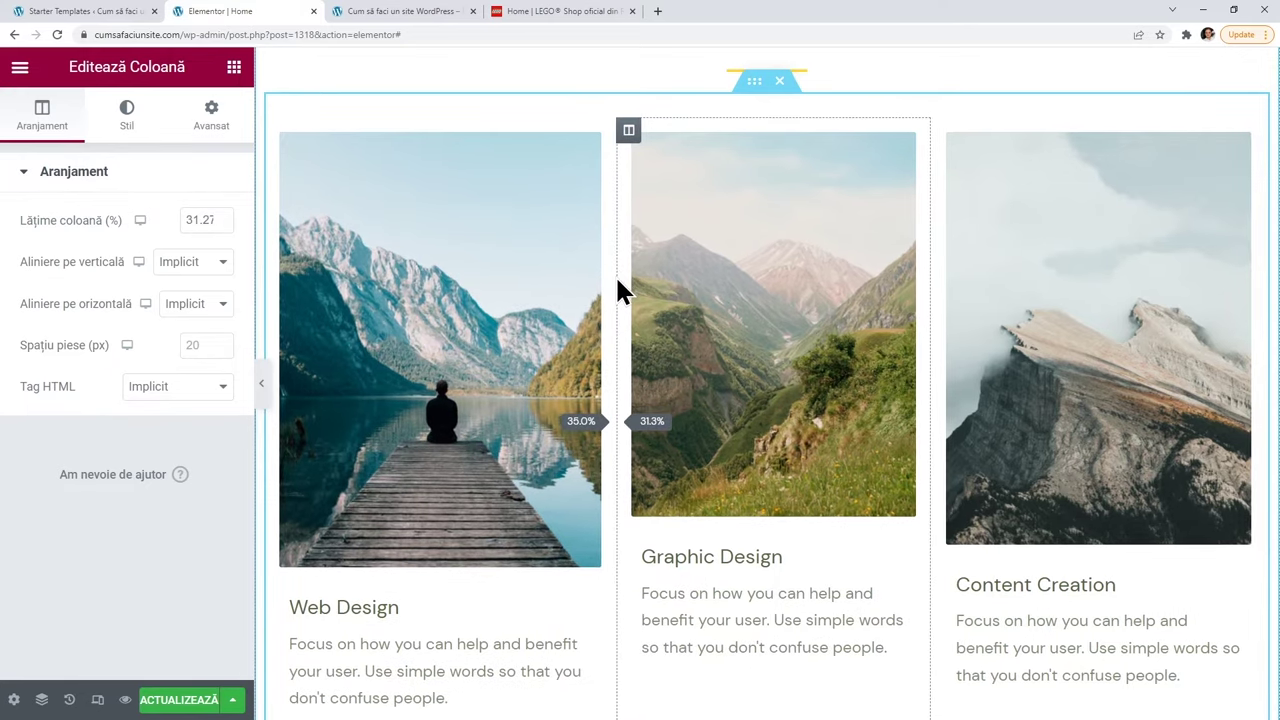
mouse_move(929, 289)
left_mouse_down()
mouse_move(966, 300)
mouse_move(949, 297)
left_mouse_up()
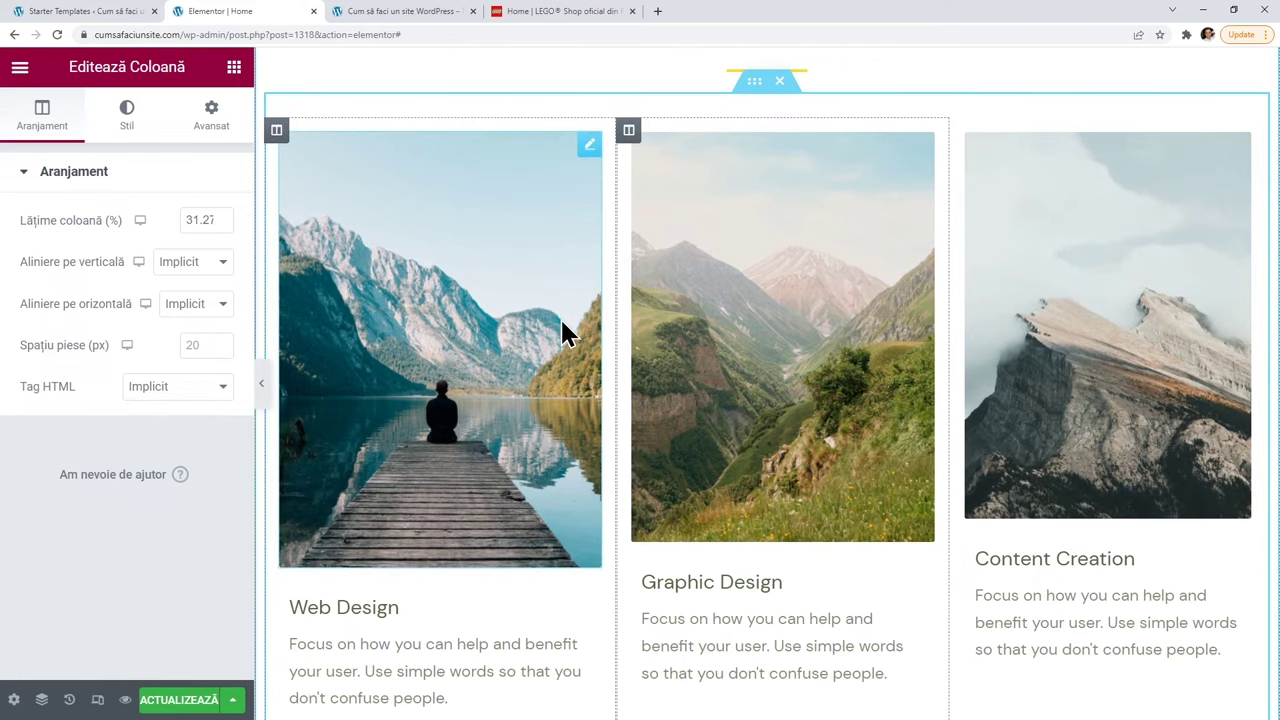
scroll(565, 335, "down", 1)
scroll(565, 335, "up", 1)
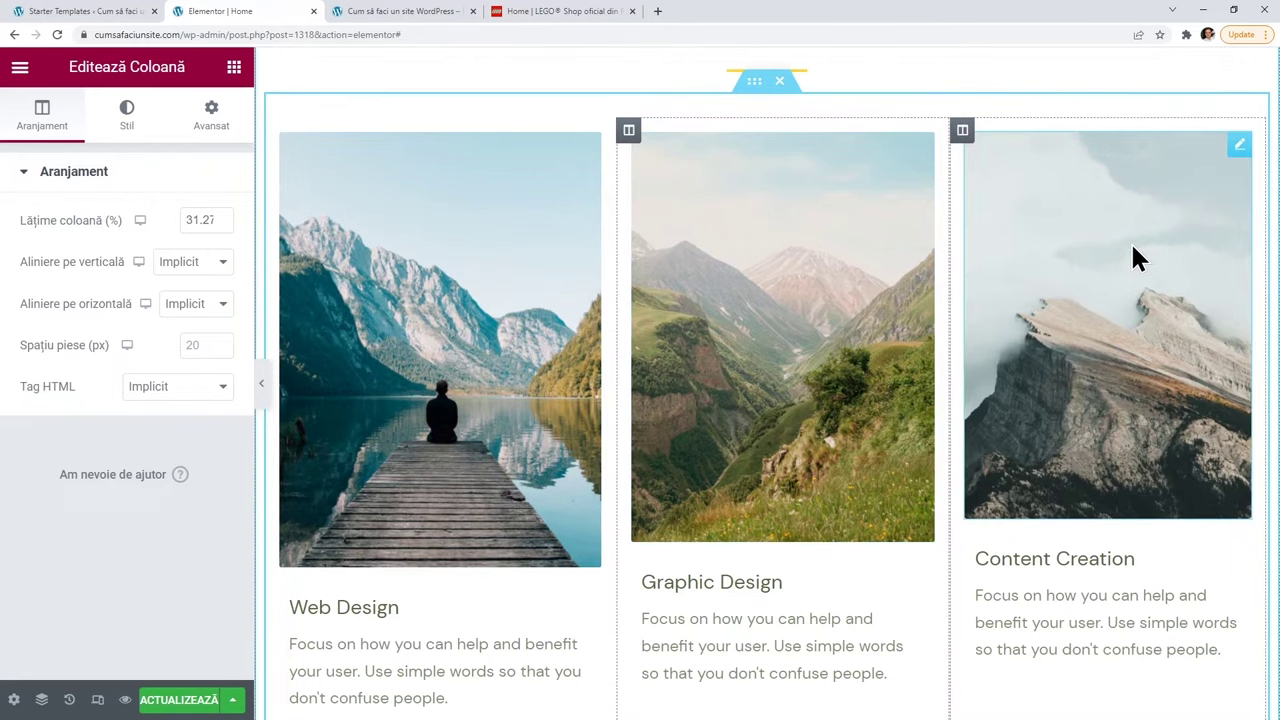
key("ctrl+z")
key("ctrl+z")
key("ctrl+z")
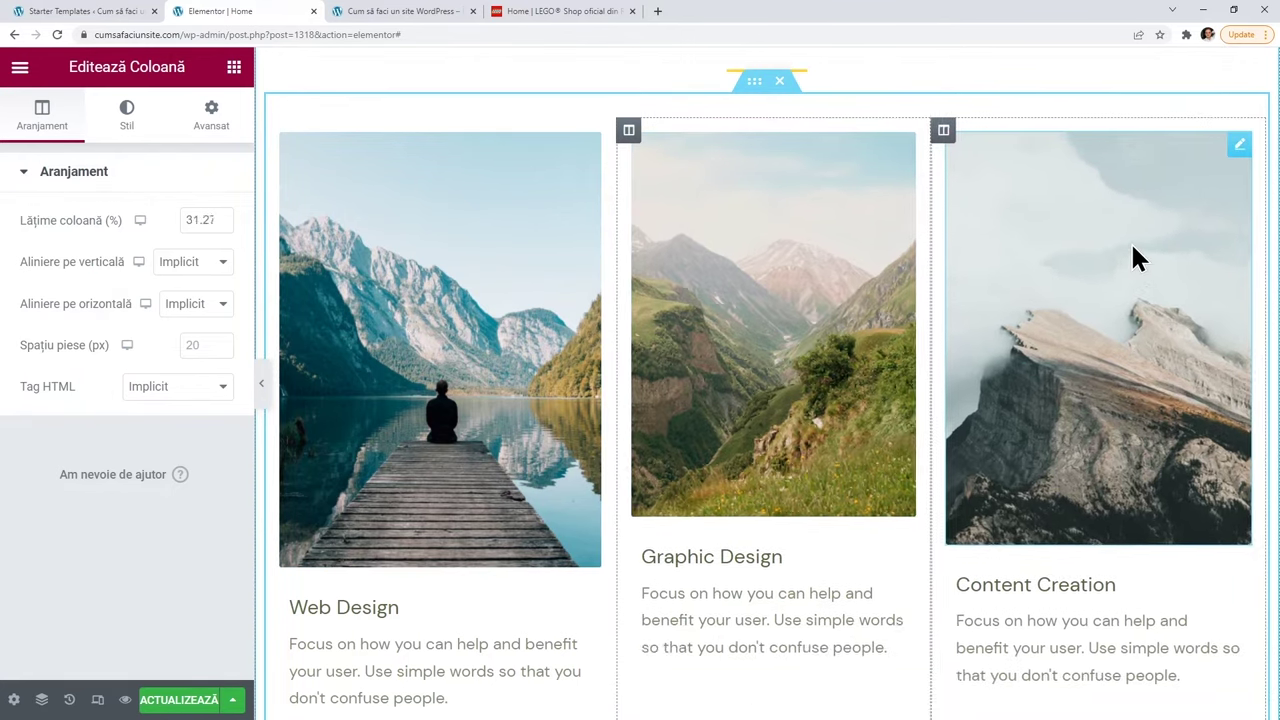
key("ctrl+z")
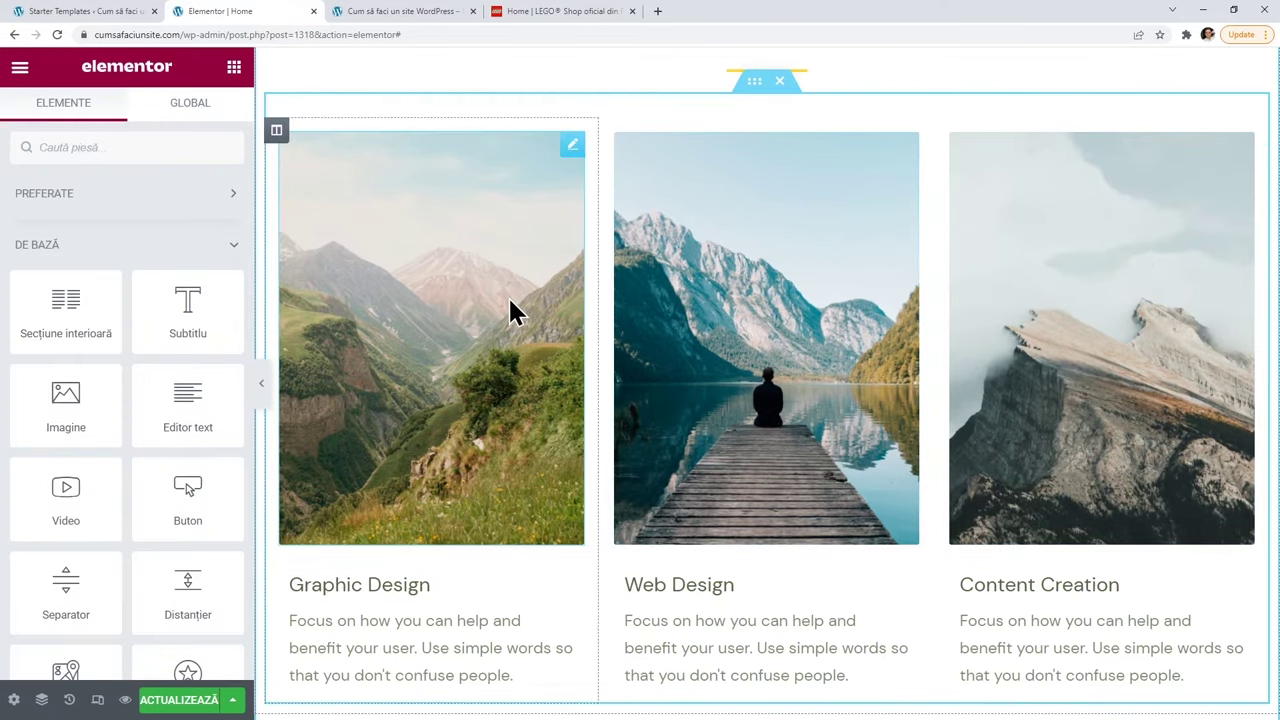
Add a new section below the Questions? banner to bring up its column layouts.
scroll(771, 309, "down", 9)
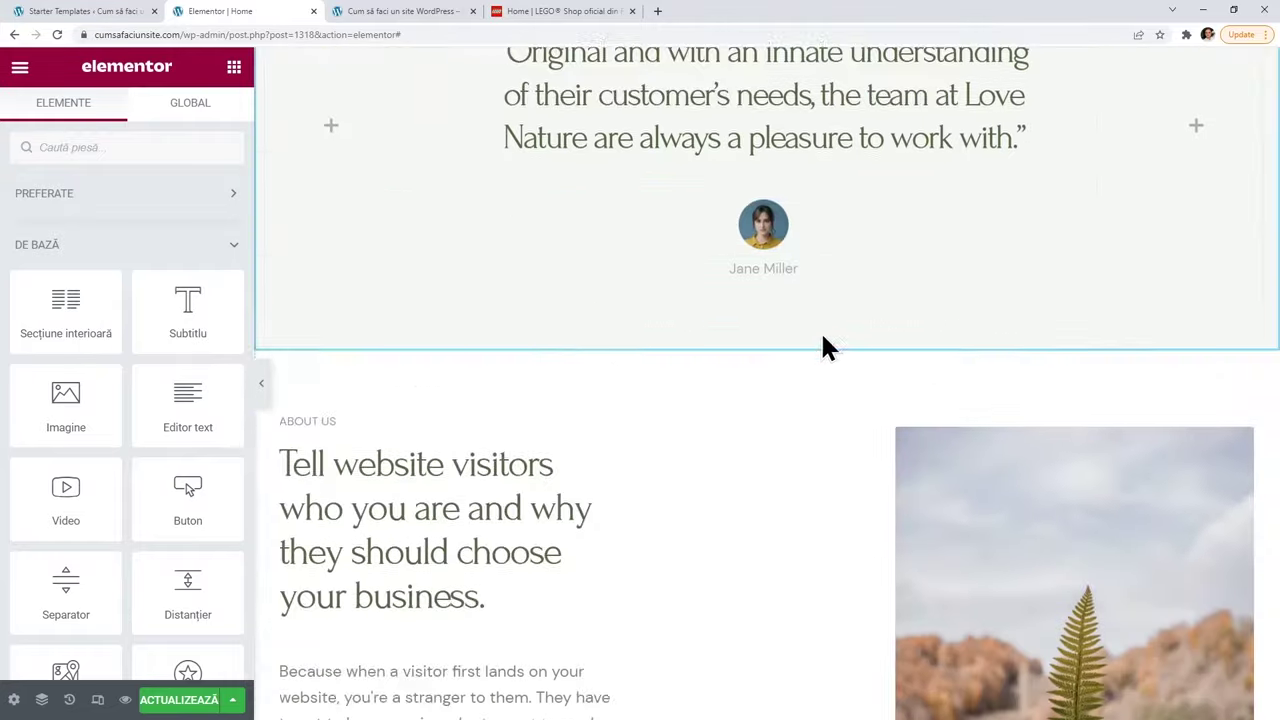
scroll(826, 347, "down", 10)
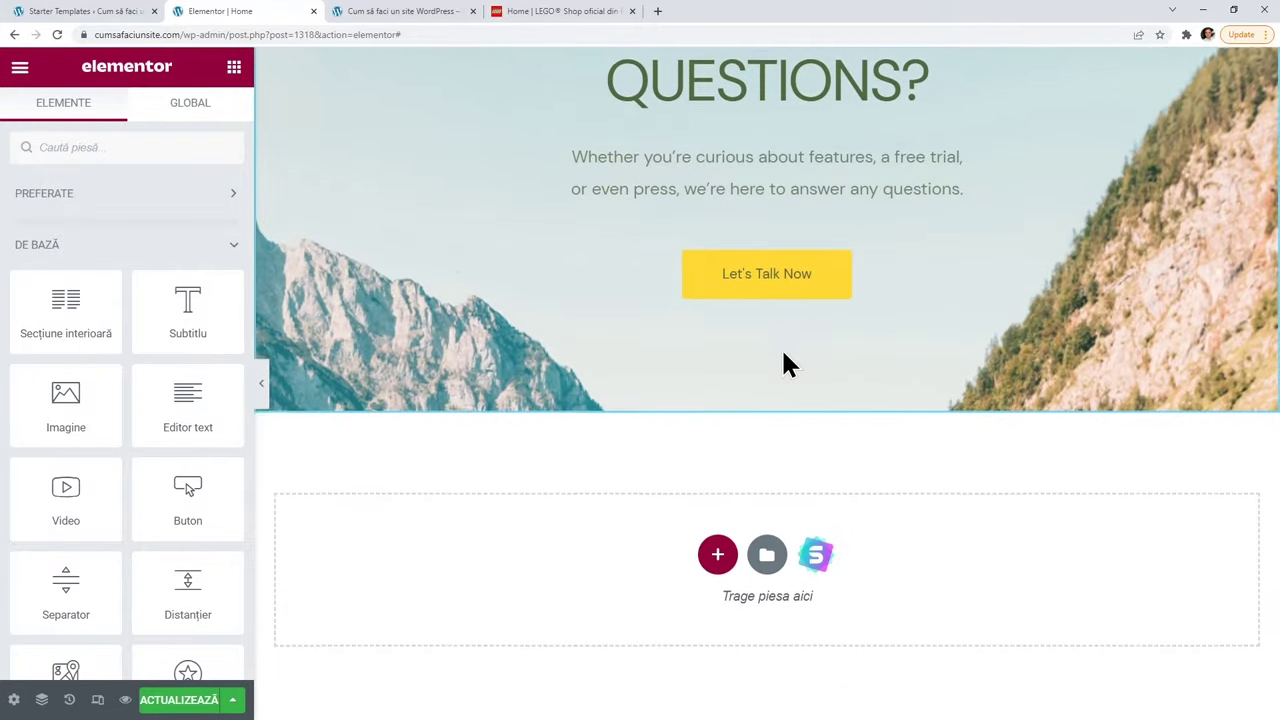
scroll(786, 365, "down", 2)
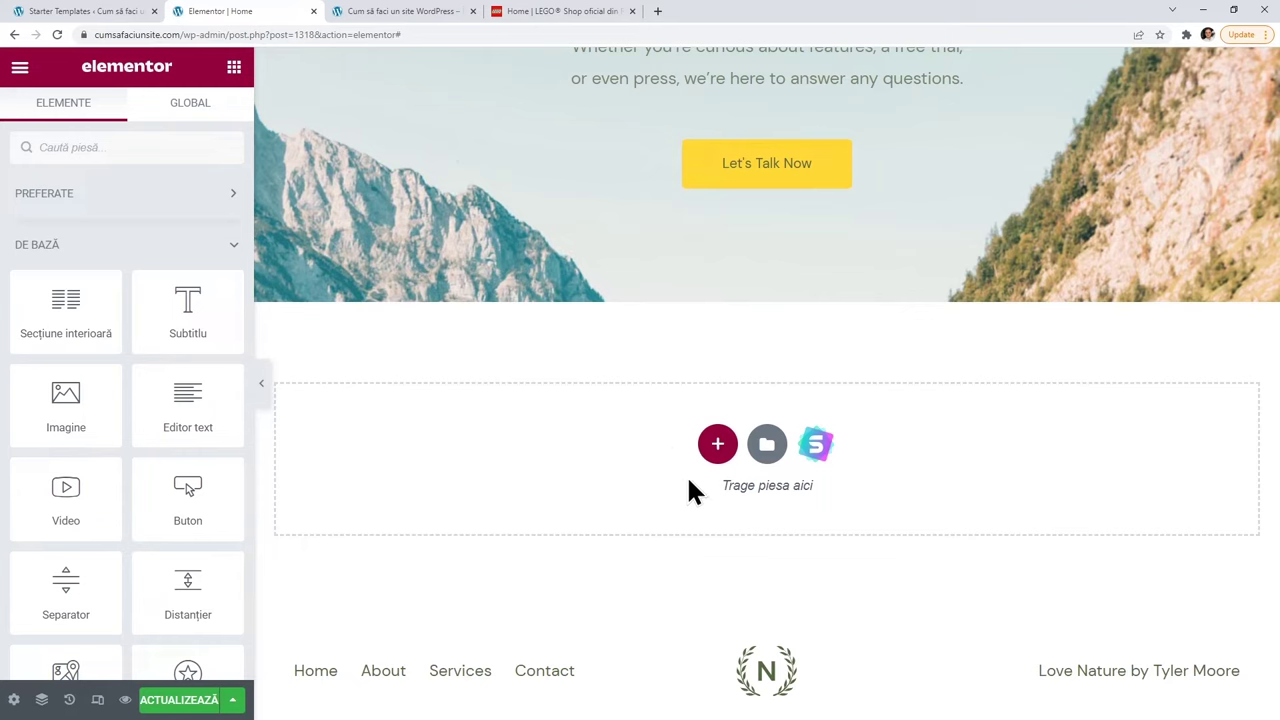
left_click(720, 455)
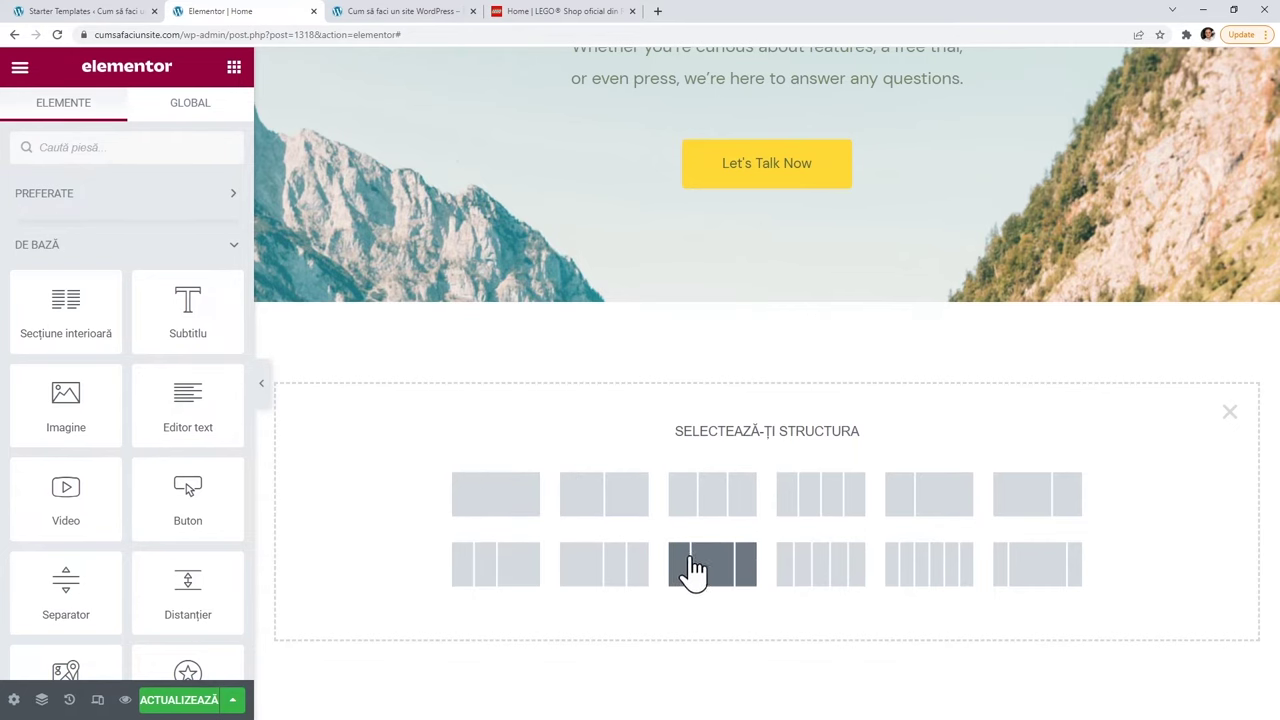
left_click(508, 495)
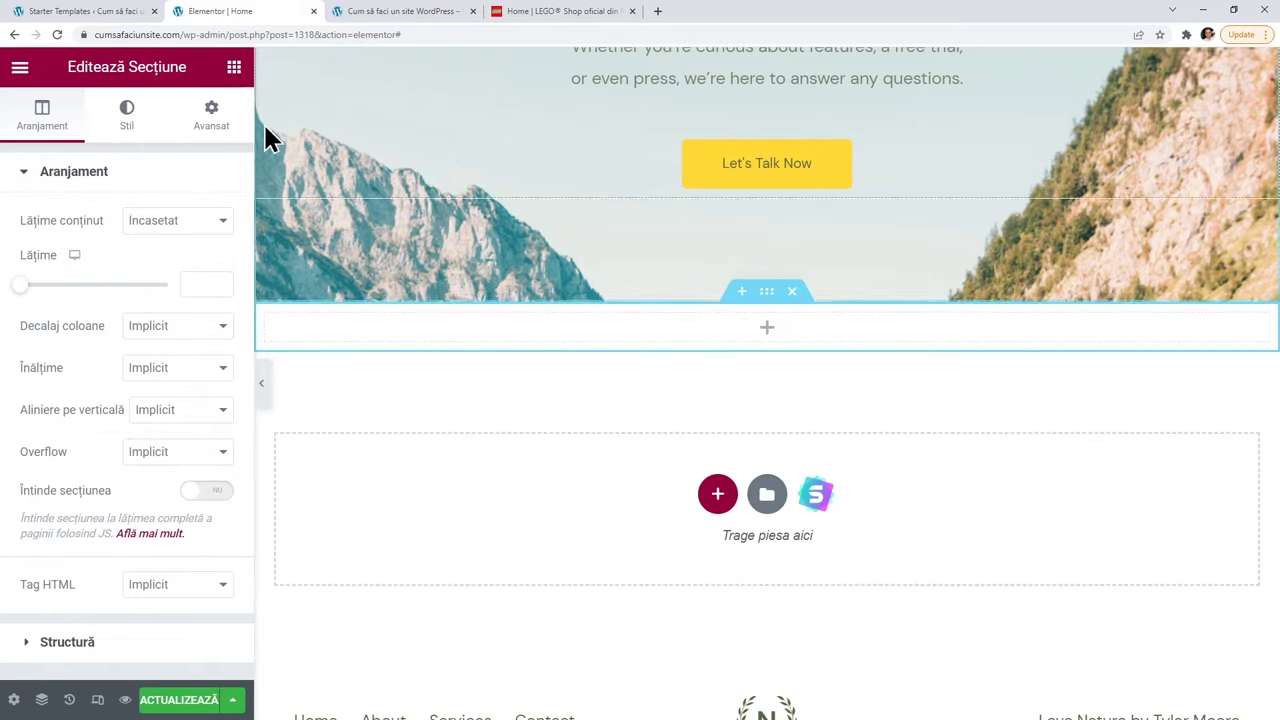
left_click(234, 68)
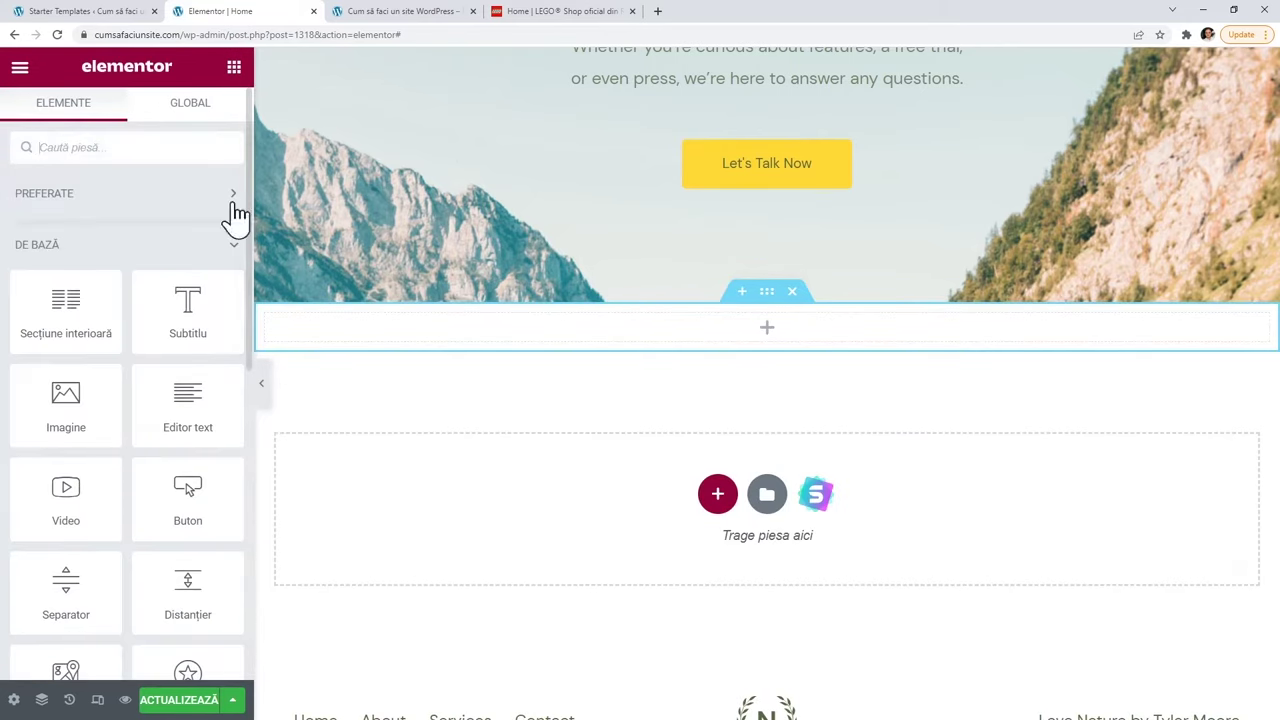
left_click_drag(194, 314, 445, 332)
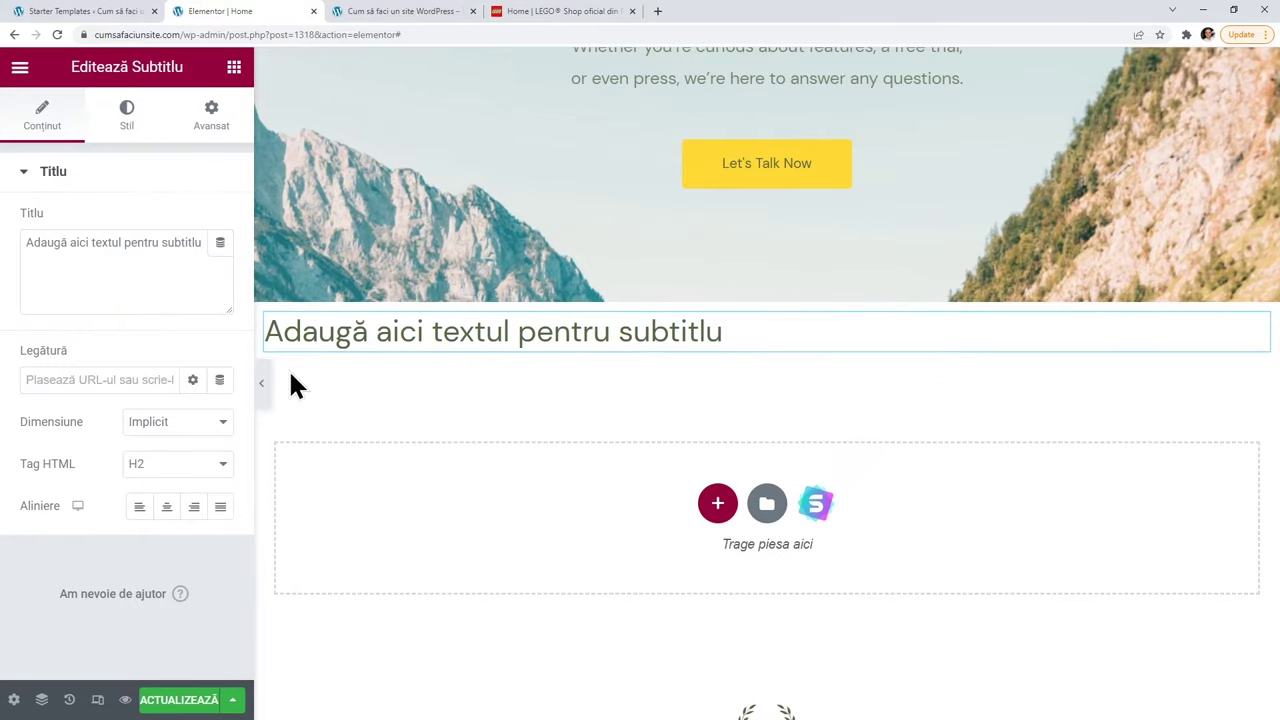
left_click(234, 68)
left_click_drag(186, 423, 371, 340)
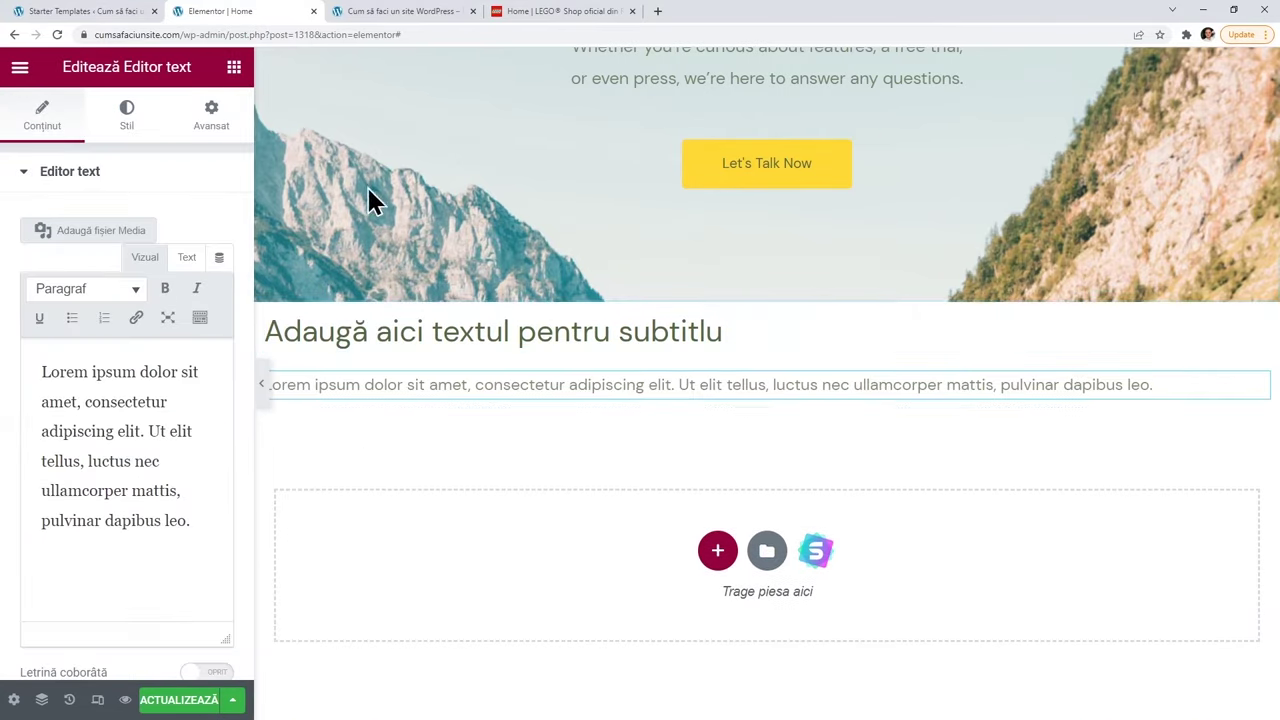
left_click(234, 68)
left_click_drag(187, 490, 395, 403)
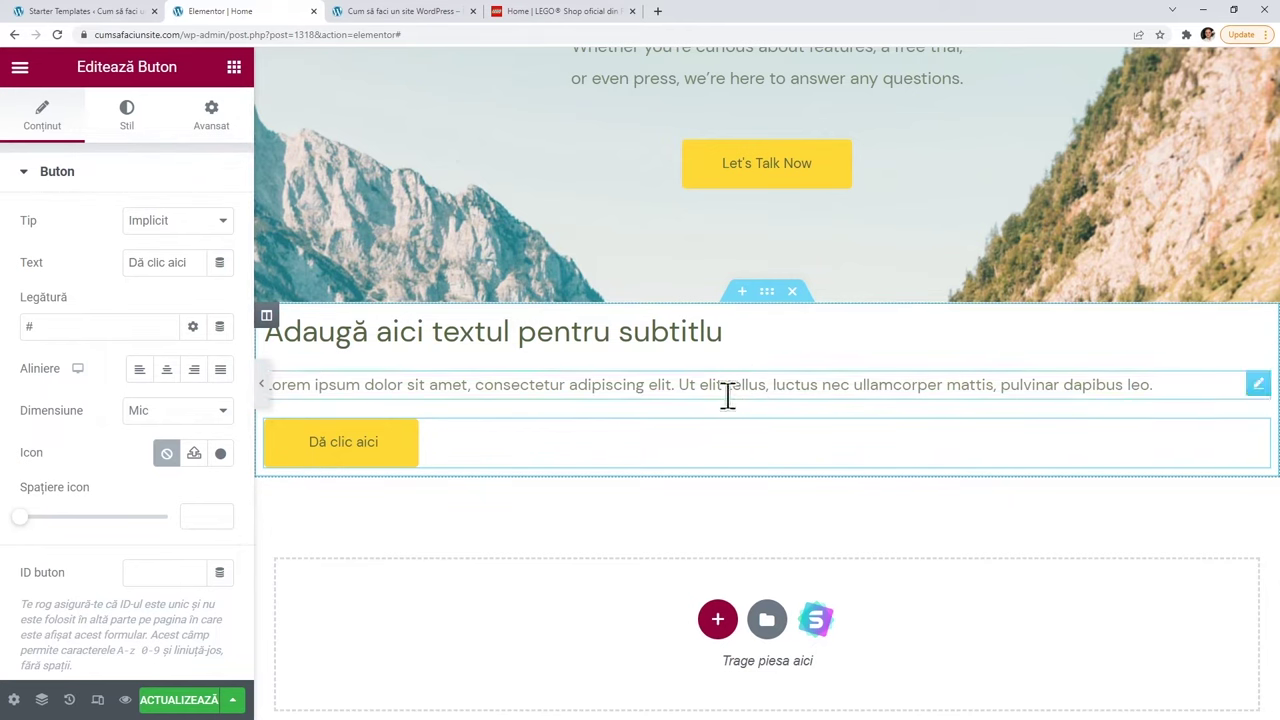
left_click(793, 293)
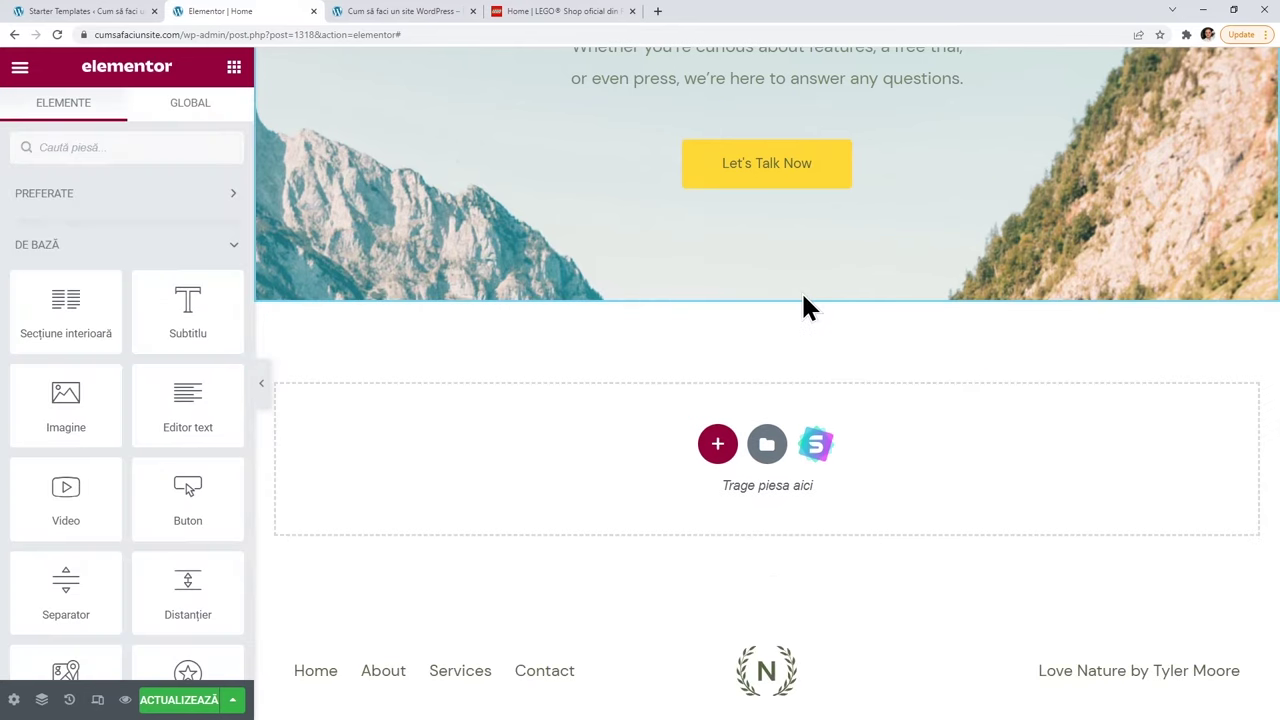
scroll(803, 295, "up", 5)
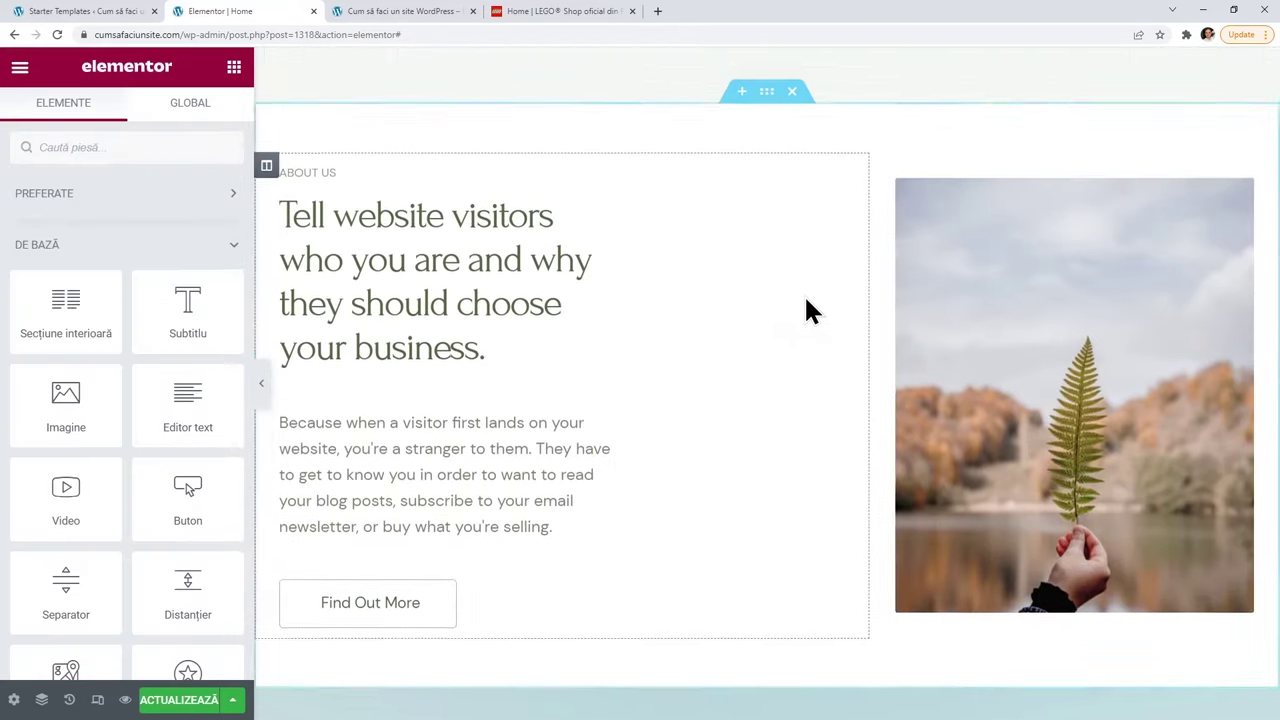
scroll(806, 298, "up", 3)
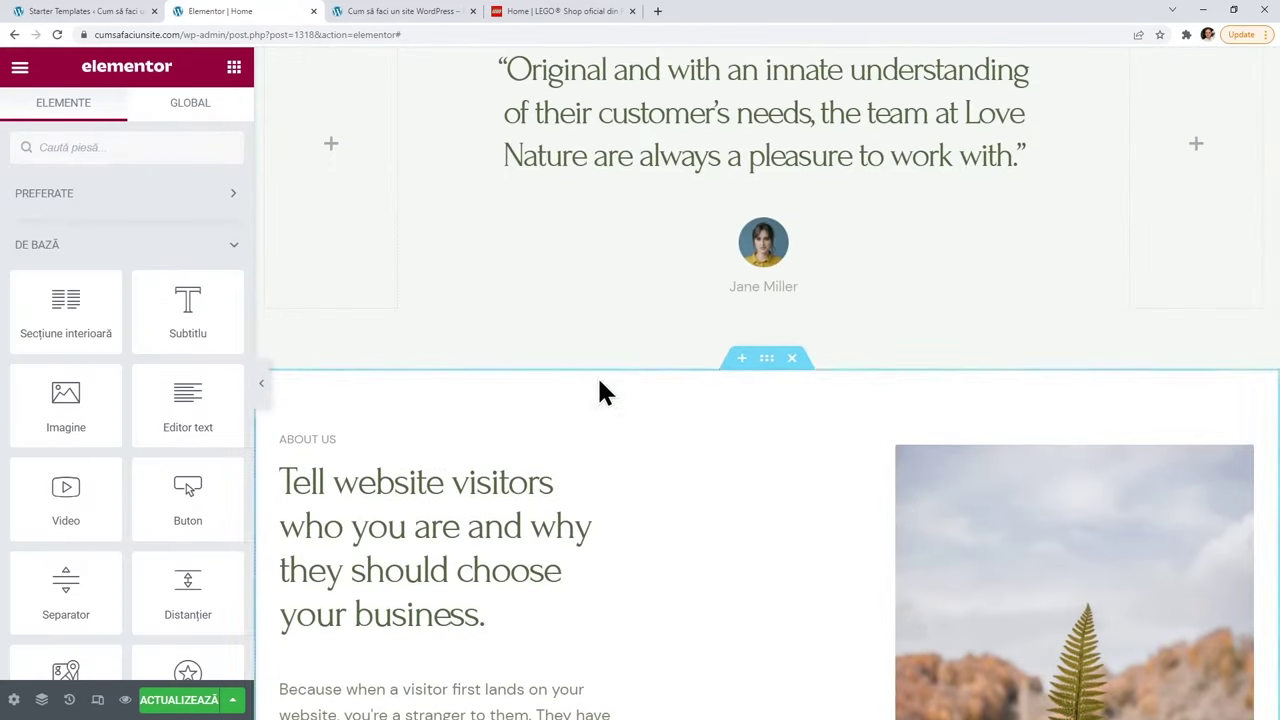
scroll(772, 335, "up", 4)
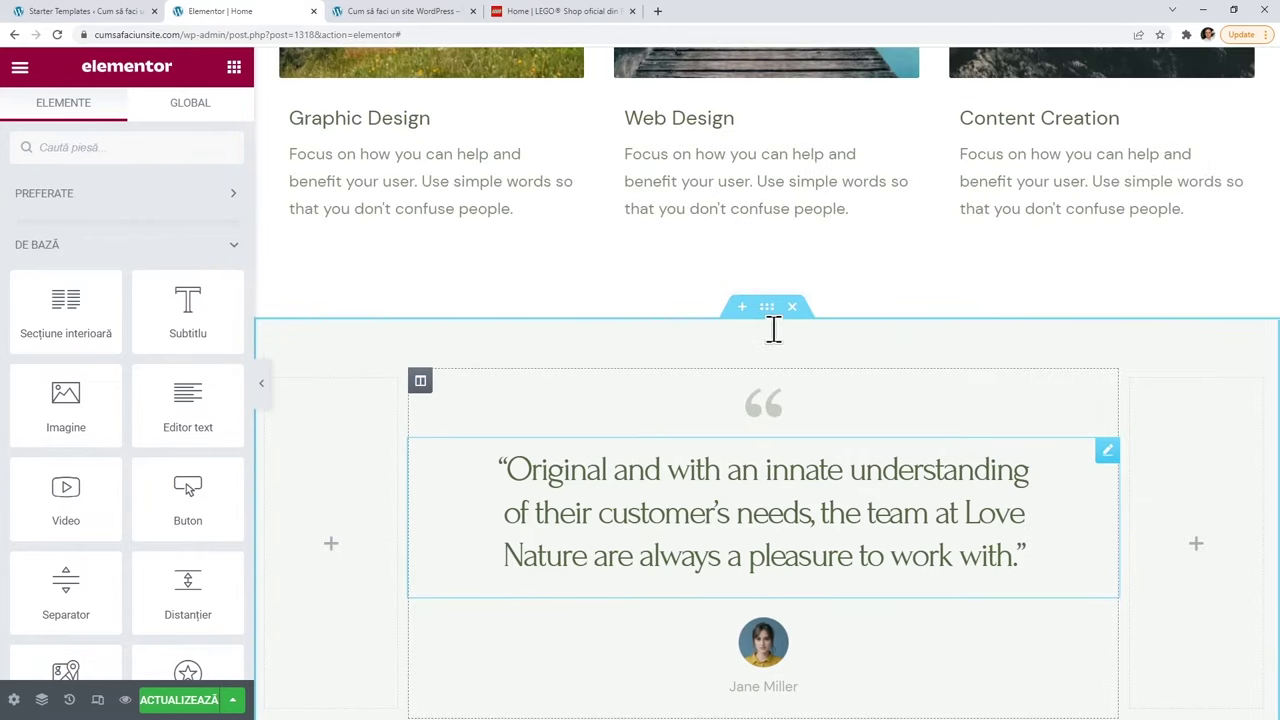
scroll(773, 330, "up", 12)
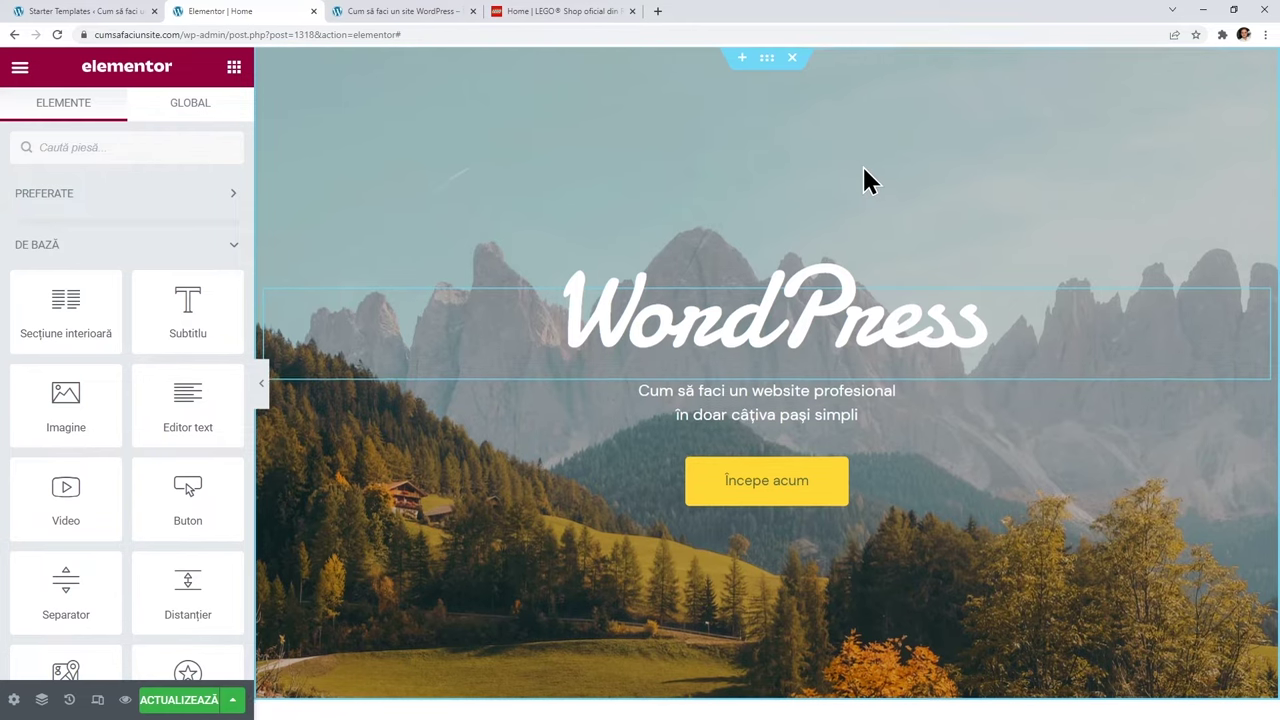
scroll(866, 180, "down", 10)
scroll(840, 245, "down", 10)
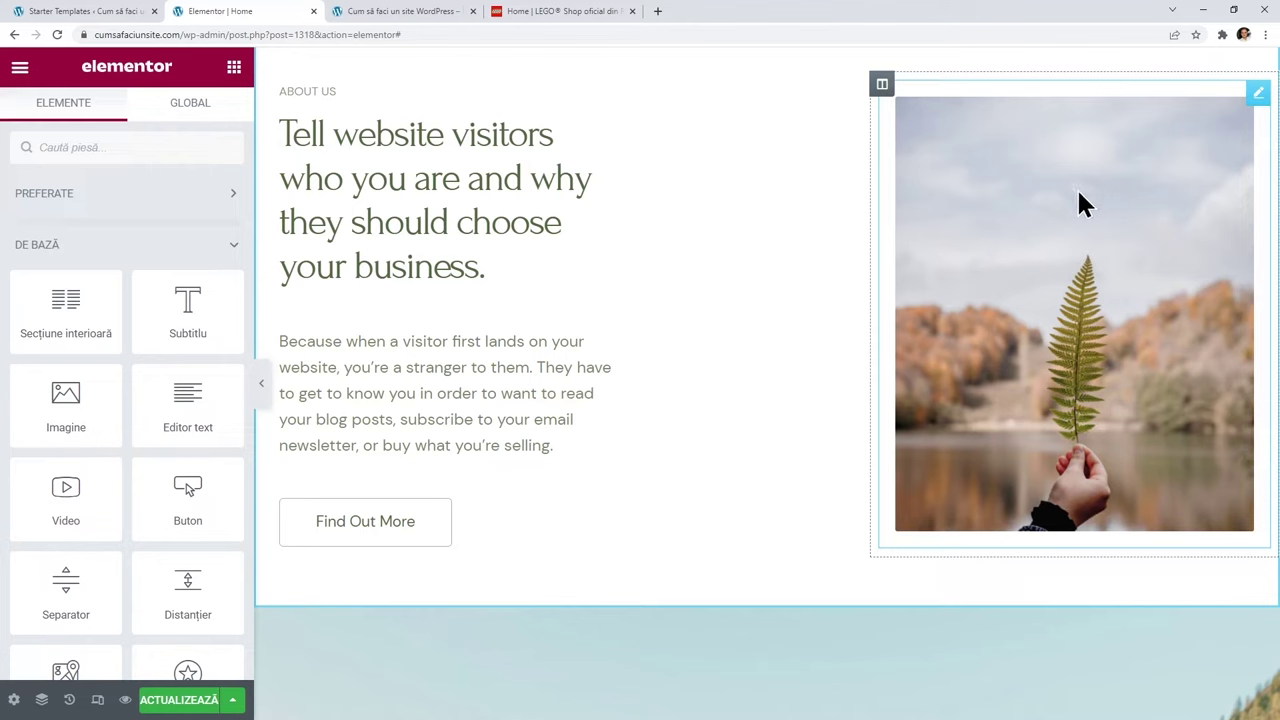
Close the LEGO shop tab, load pixabay.com in a new tab and accept its cookies.
left_click(632, 11)
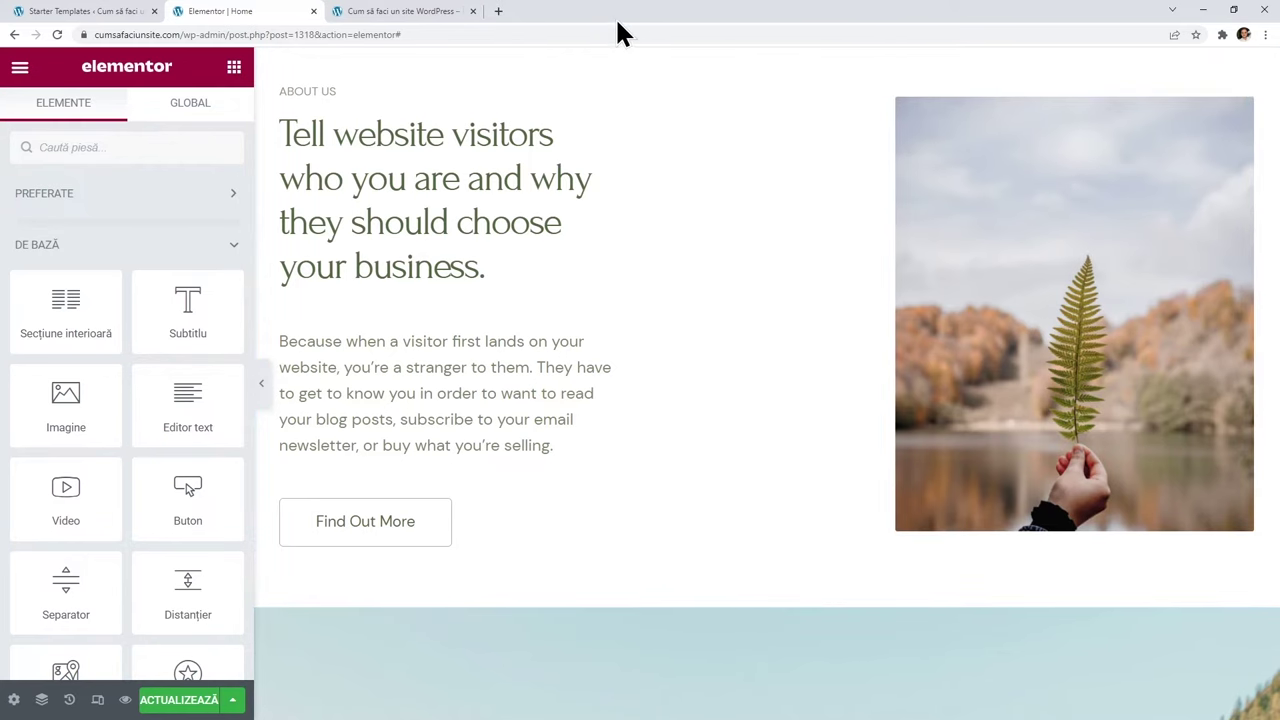
left_click(498, 12)
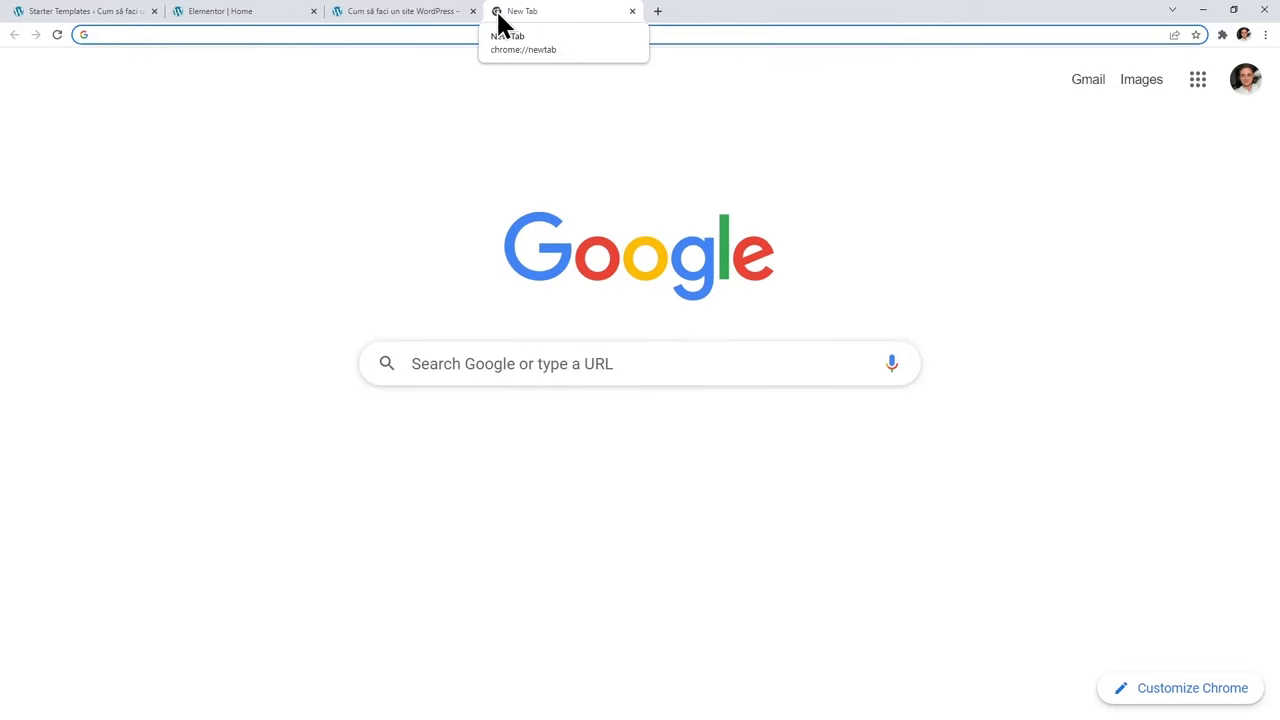
left_click(489, 34)
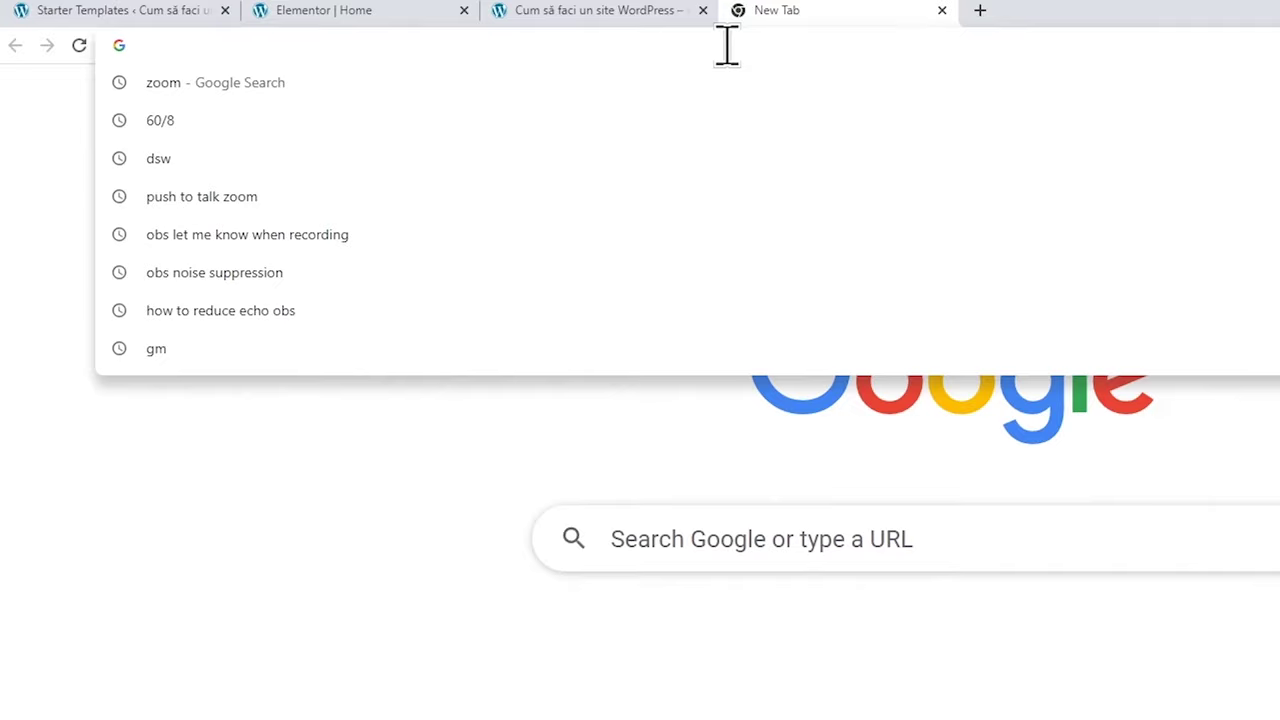
type("pixabay.com")
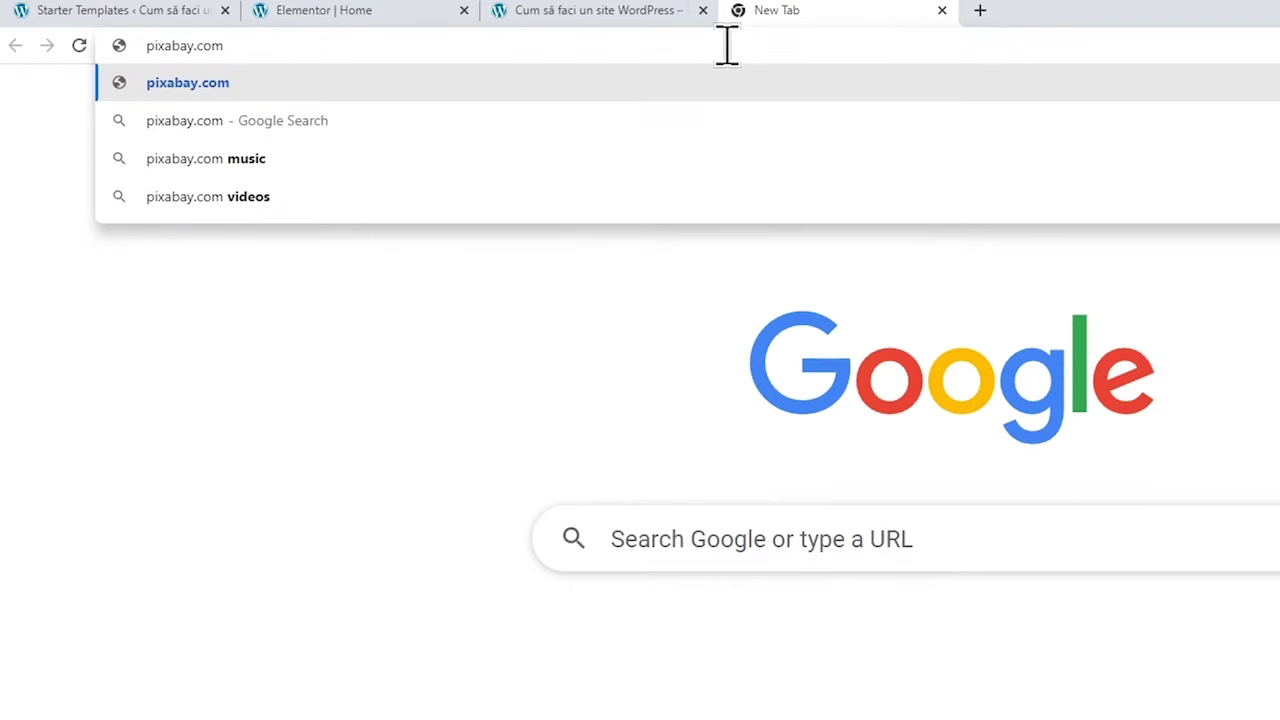
key("Return")
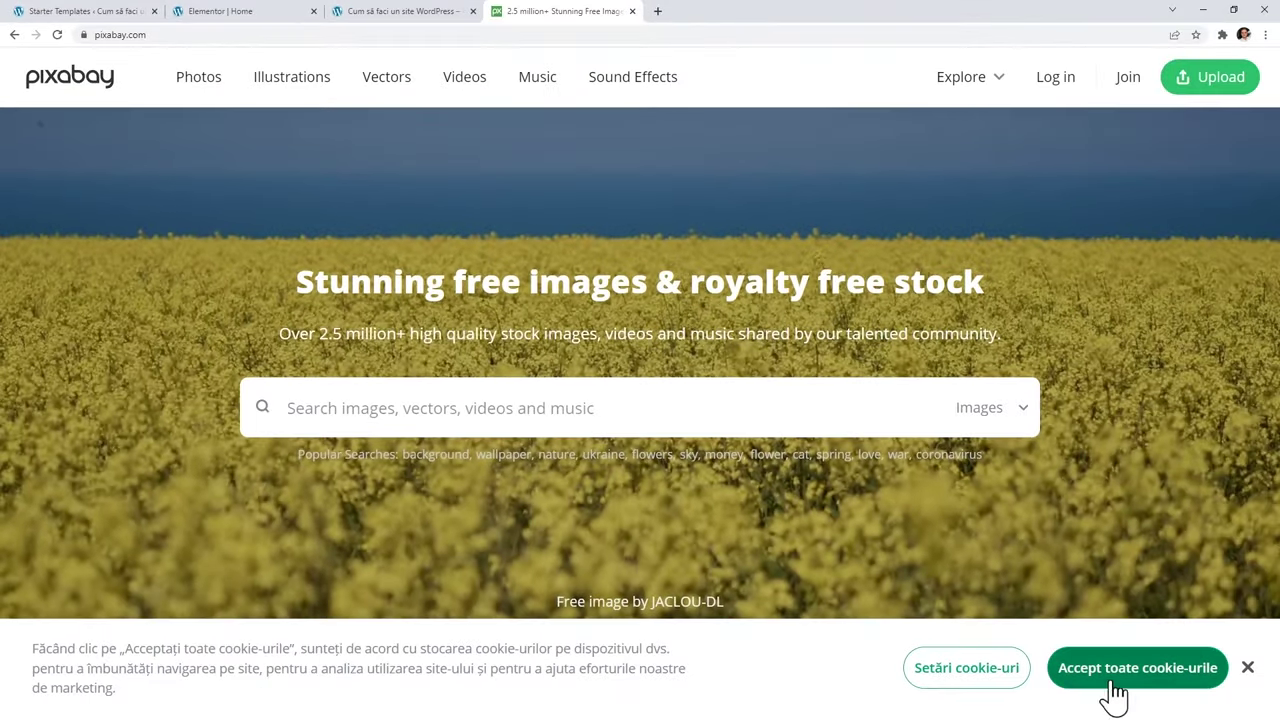
left_click(1115, 690)
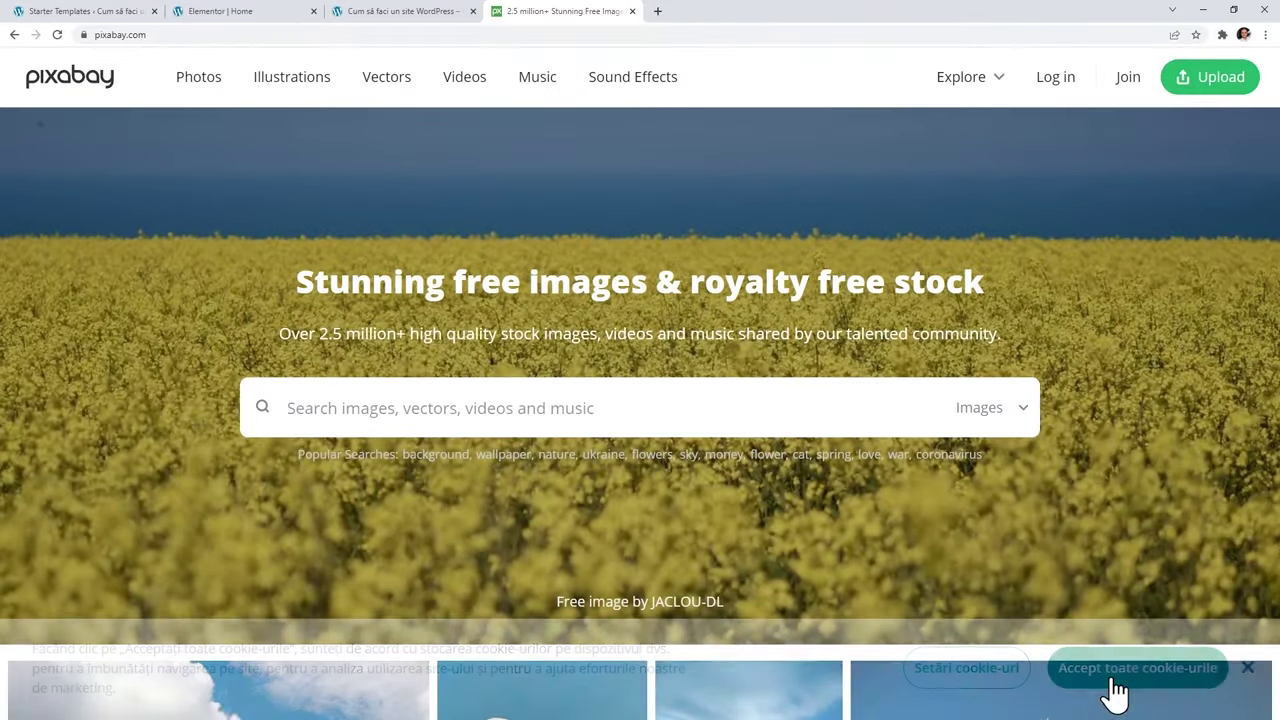
scroll(677, 540, "down", 3)
scroll(678, 538, "down", 9)
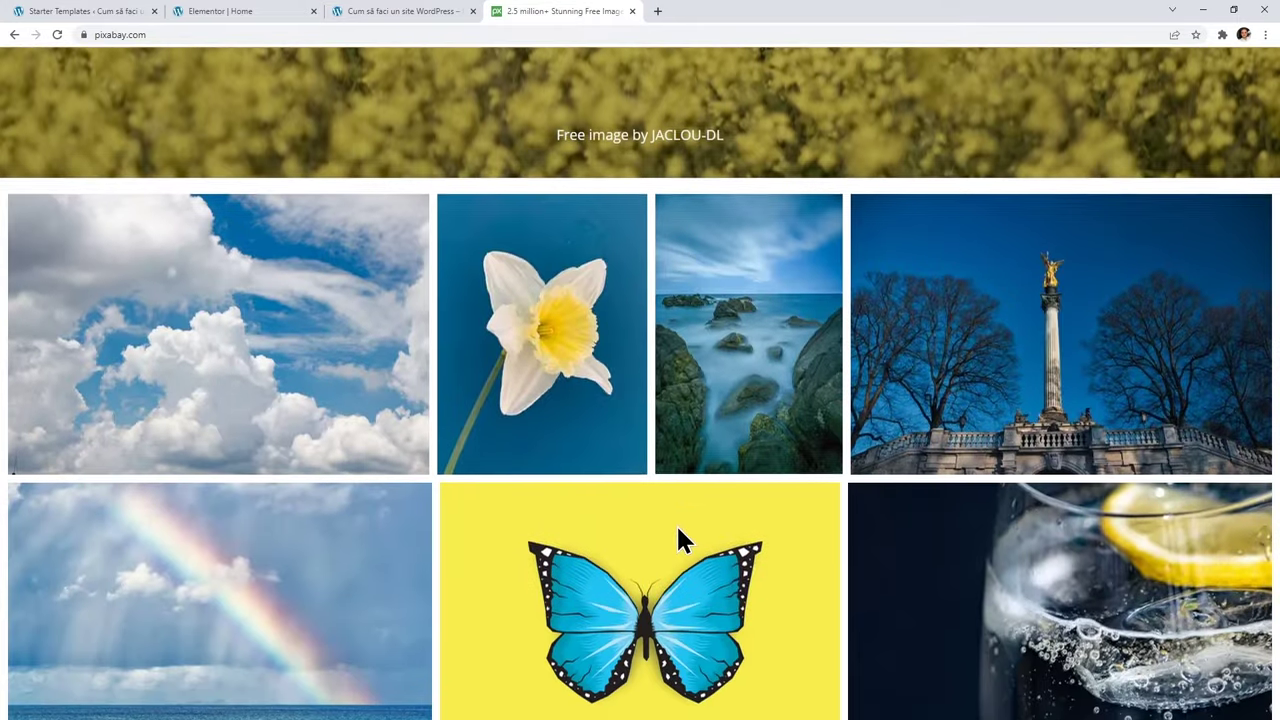
scroll(679, 529, "down", 3)
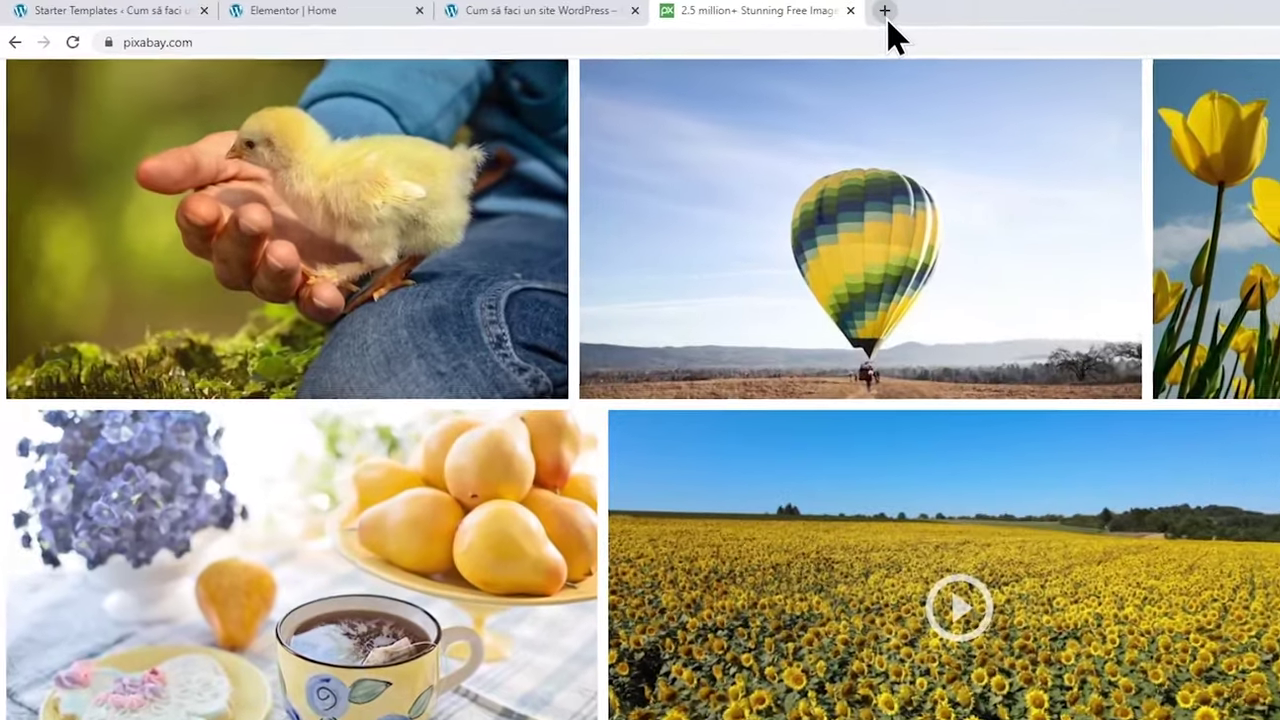
Open unsplash.com and Pexels in two more new tabs.
left_click(657, 11)
type("unsplash.com")
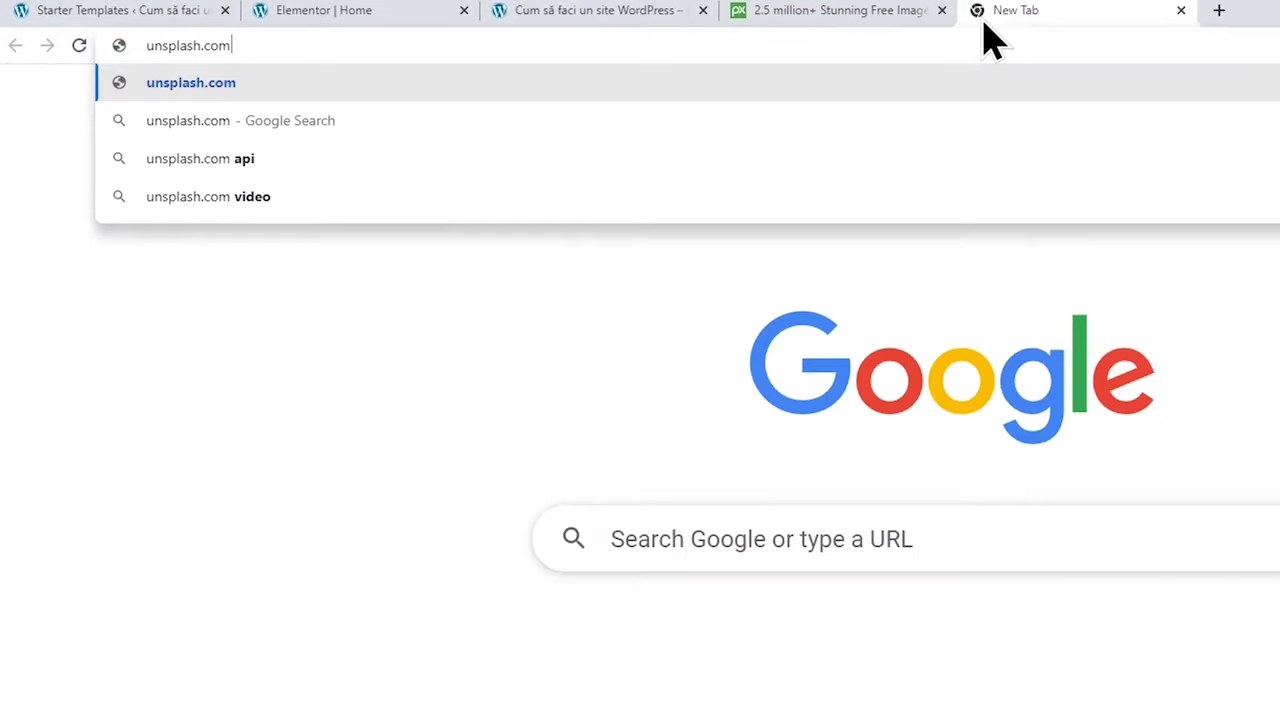
key("Return")
left_click(1219, 11)
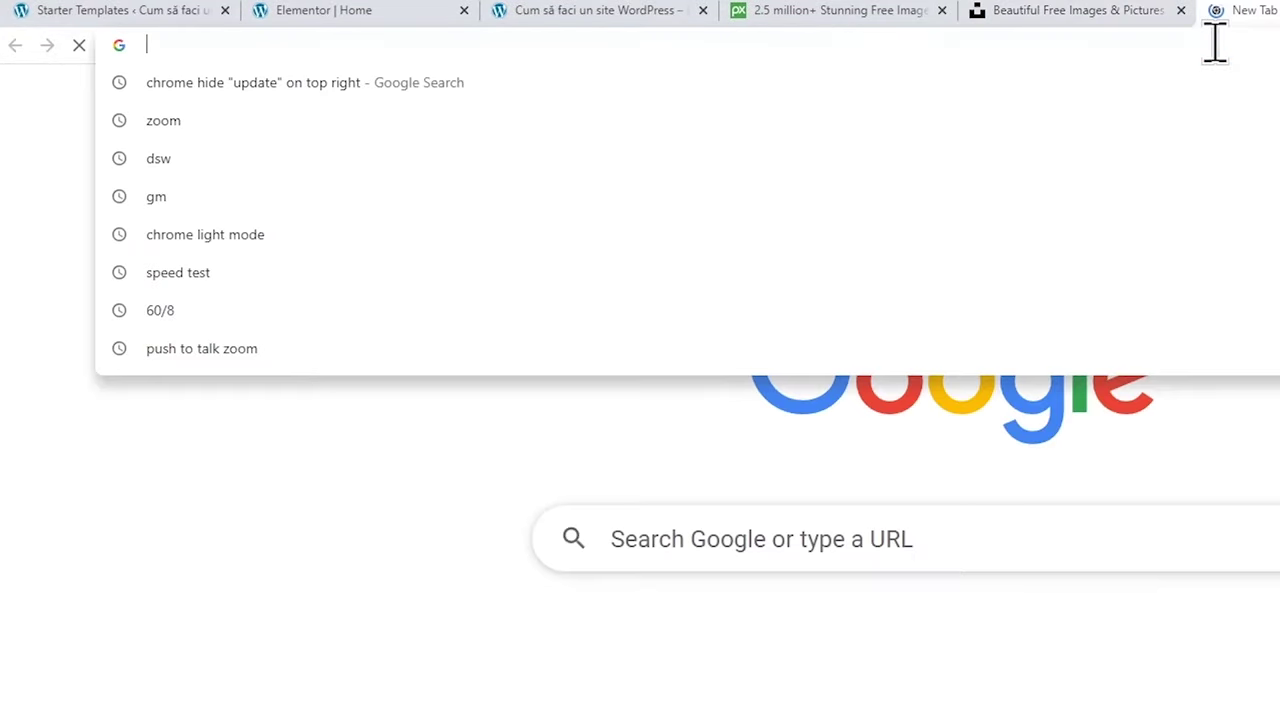
type("pexels.com")
key("Return")
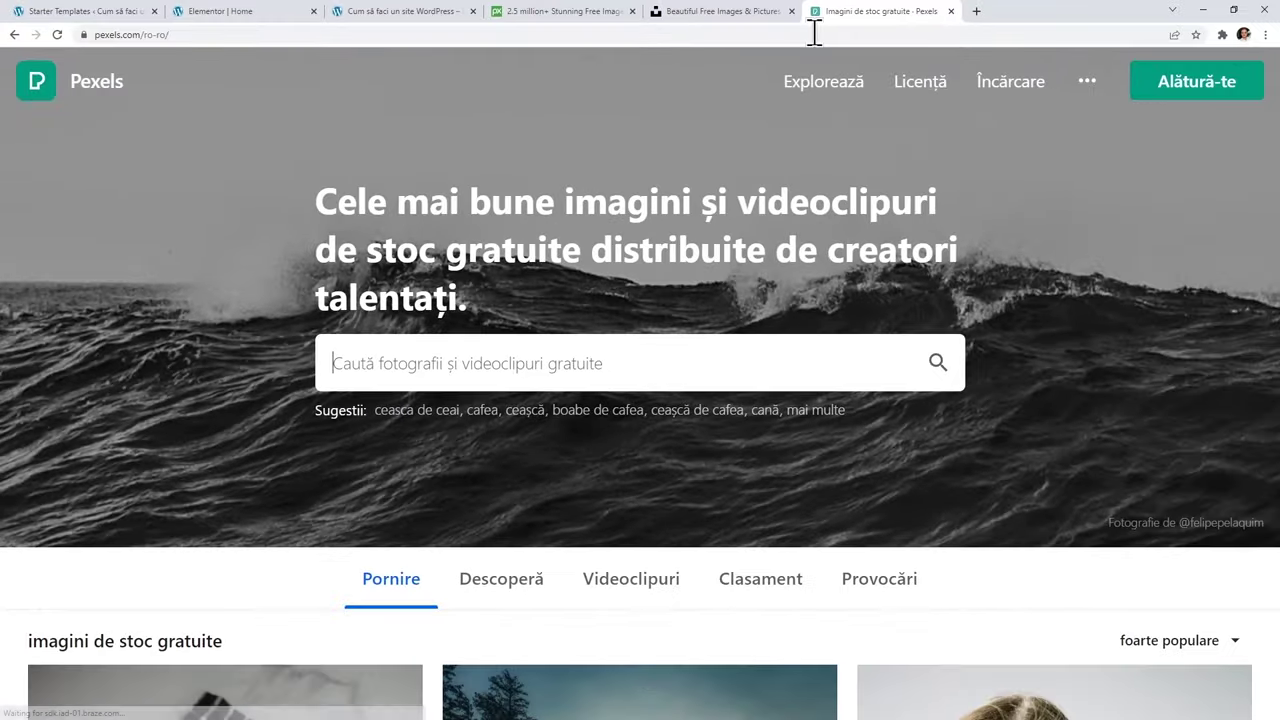
Review the three stock photo tabs, then close Pixabay and Unsplash.
left_click(571, 12)
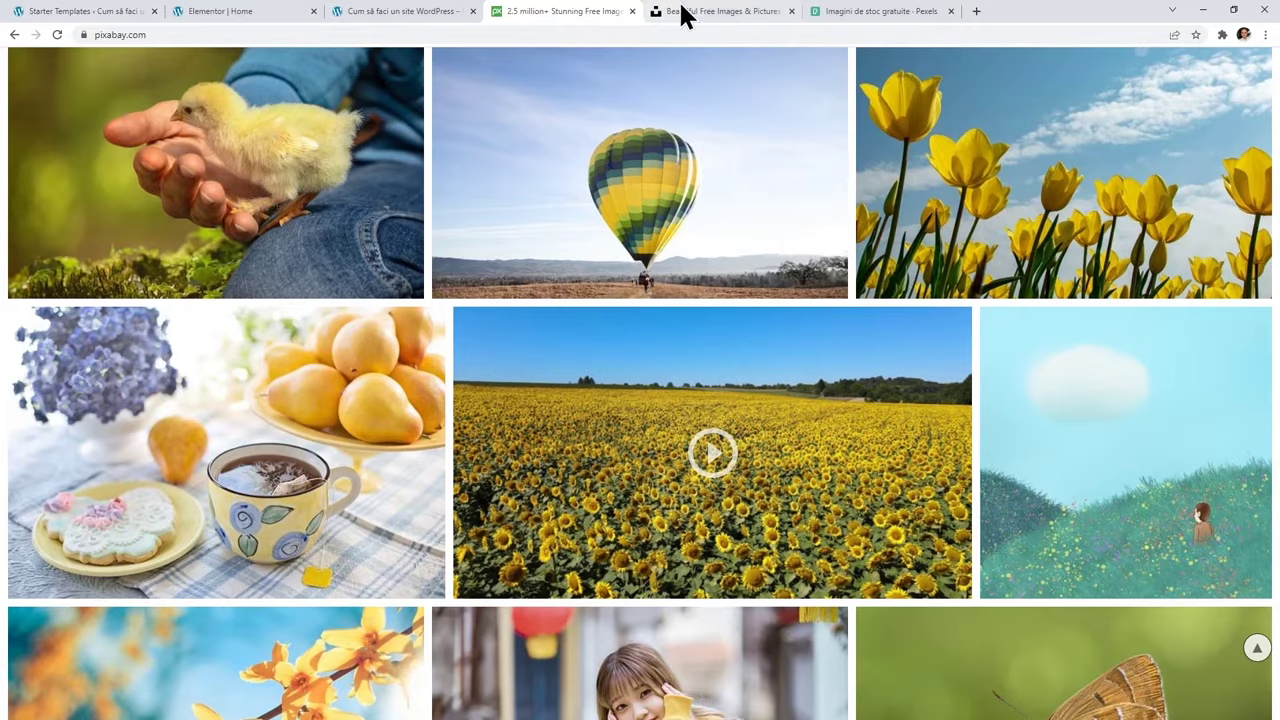
left_click(720, 14)
left_click(818, 14)
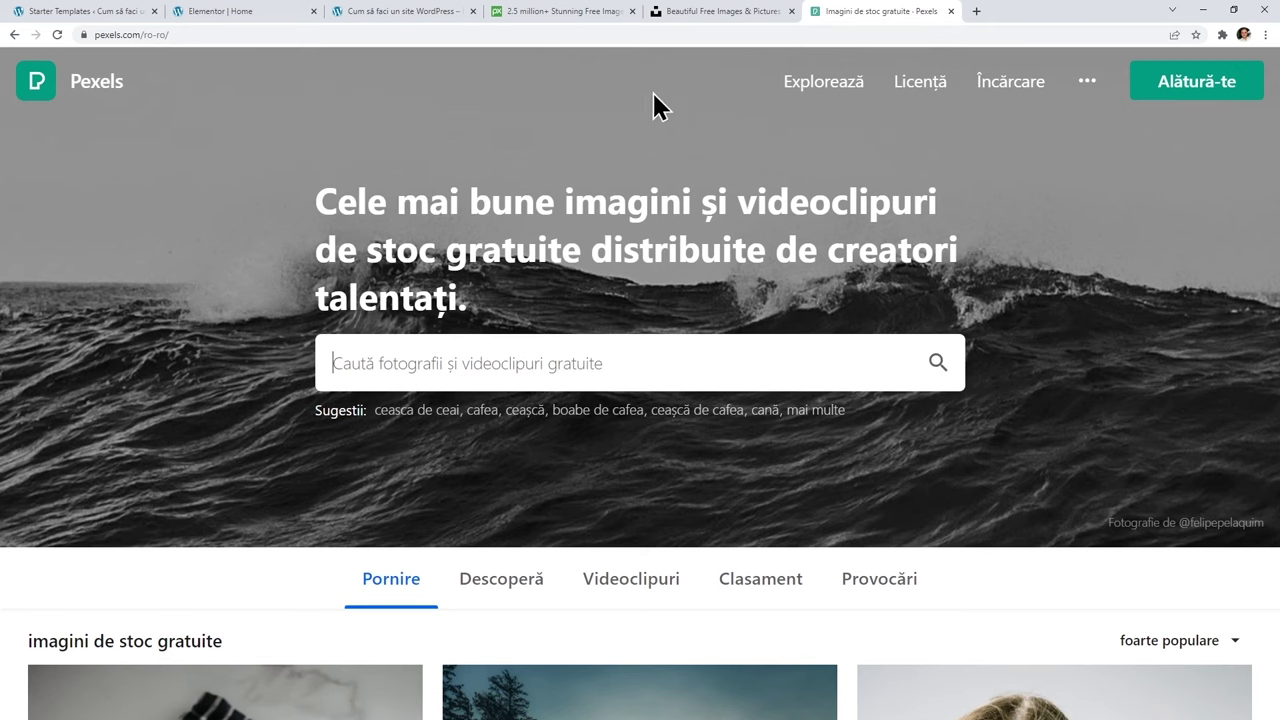
left_click(632, 11)
left_click(632, 11)
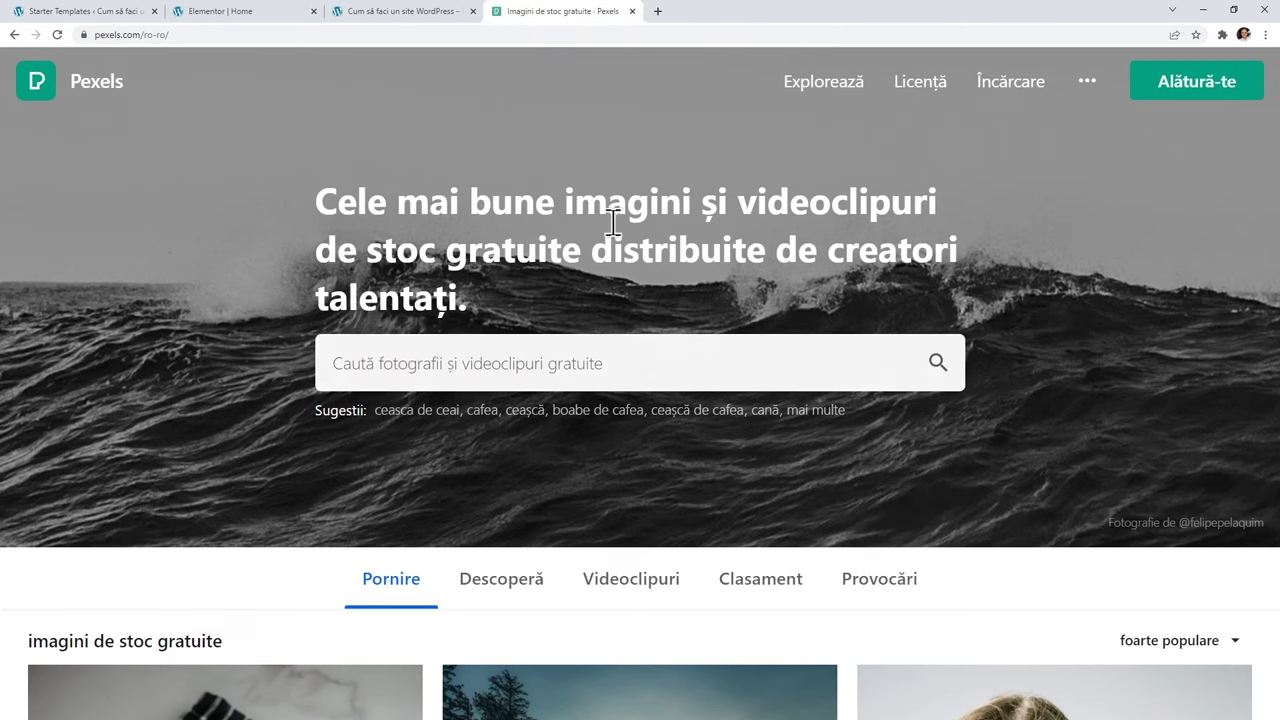
Search Pexels for 'ceasca de cafea' and open the coffee cup on wood photo.
left_click(694, 363)
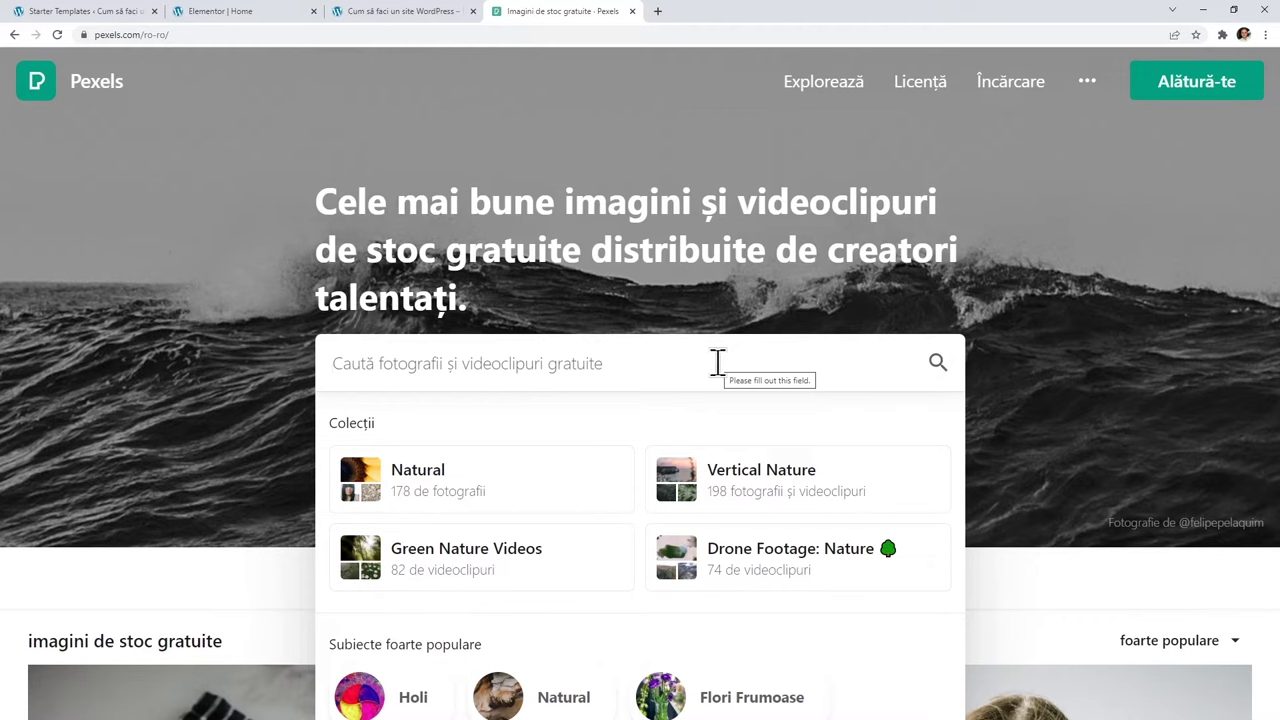
type("ceasca de cafea")
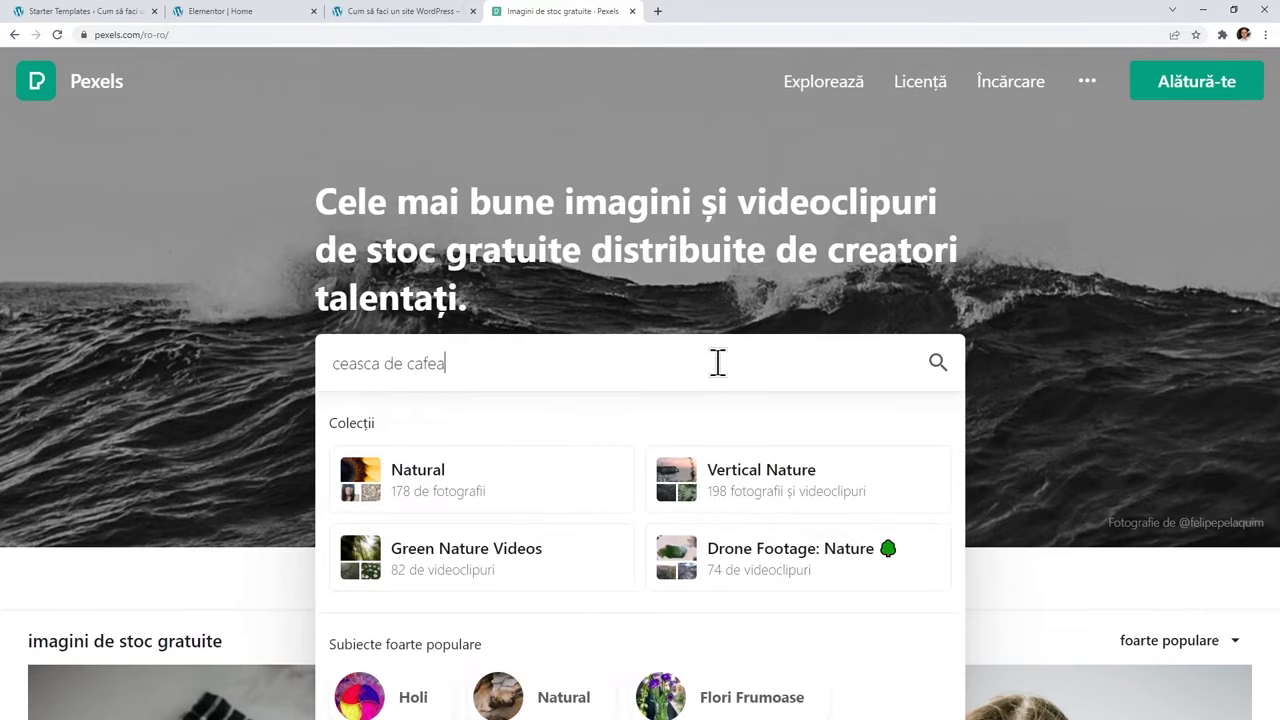
key("Return")
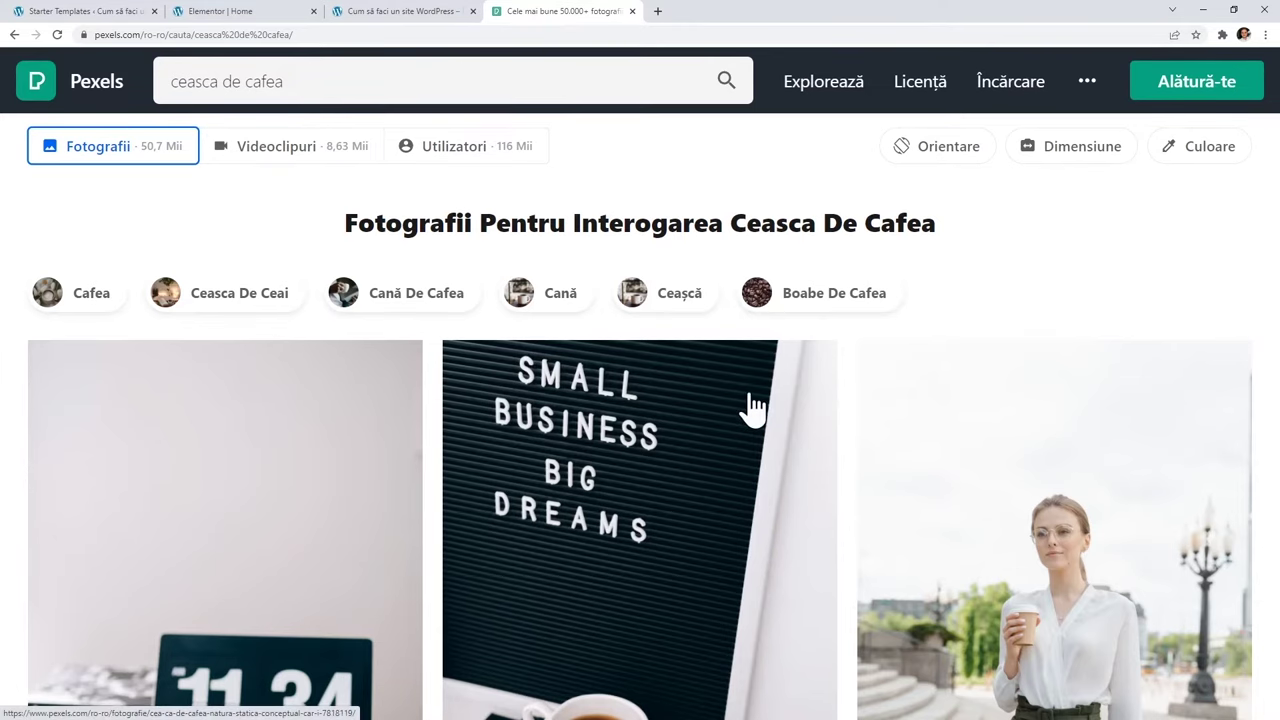
scroll(755, 422, "down", 10)
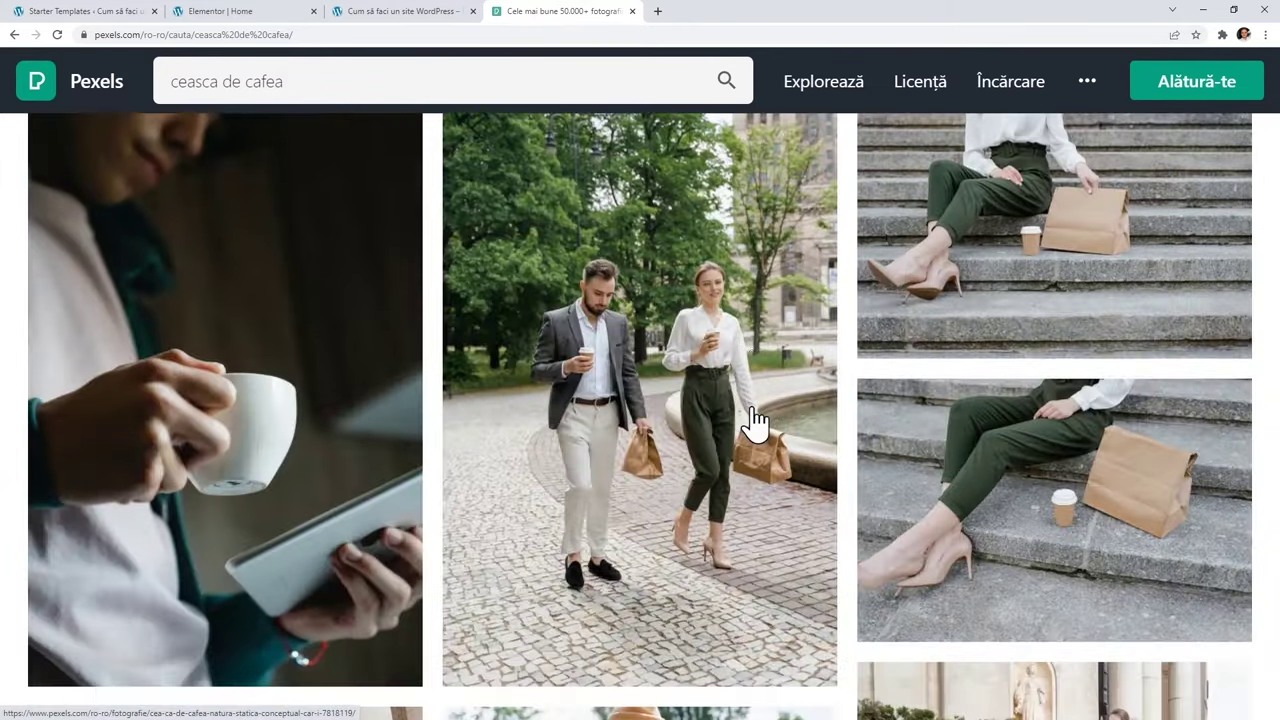
scroll(755, 422, "down", 15)
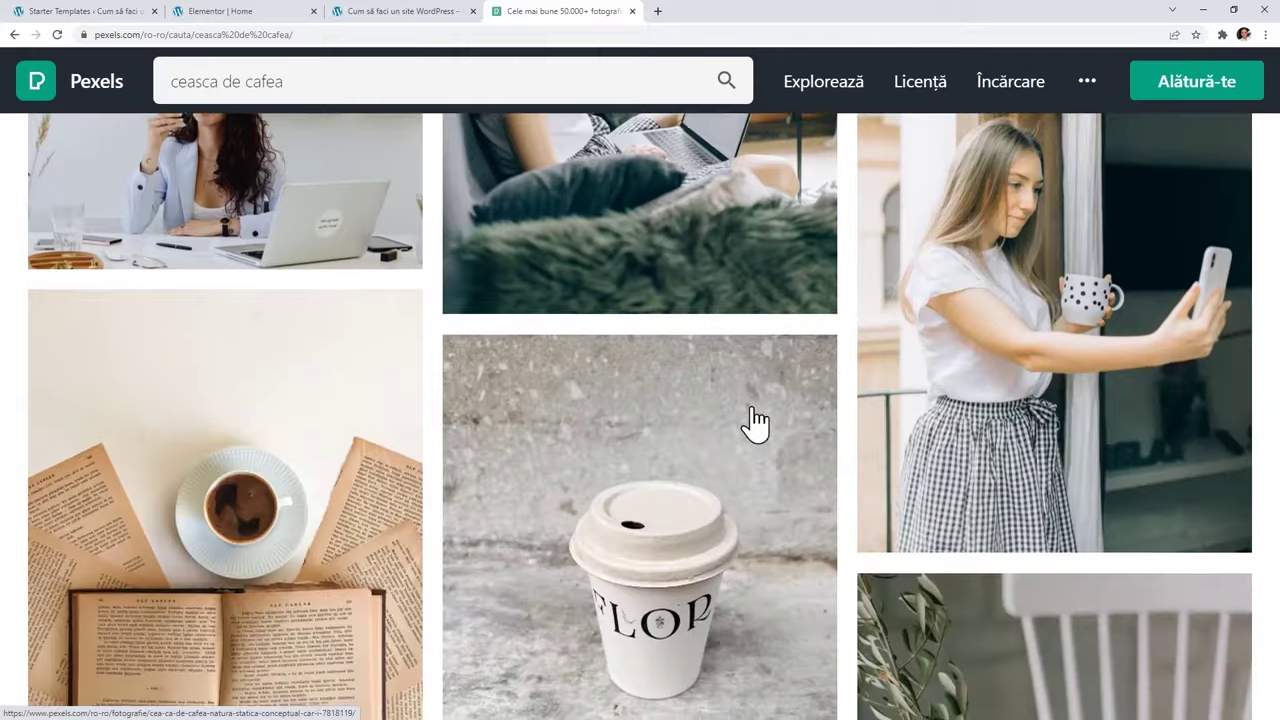
scroll(755, 422, "down", 10)
scroll(751, 423, "up", 1)
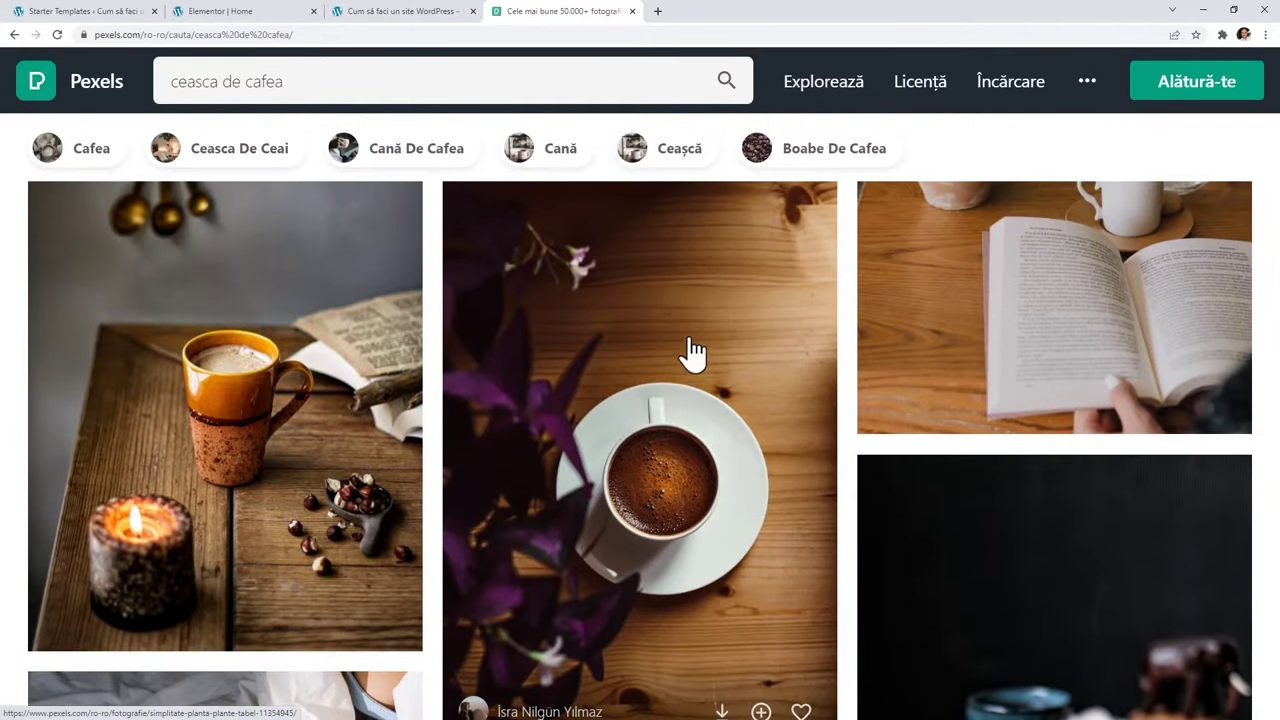
left_click(681, 309)
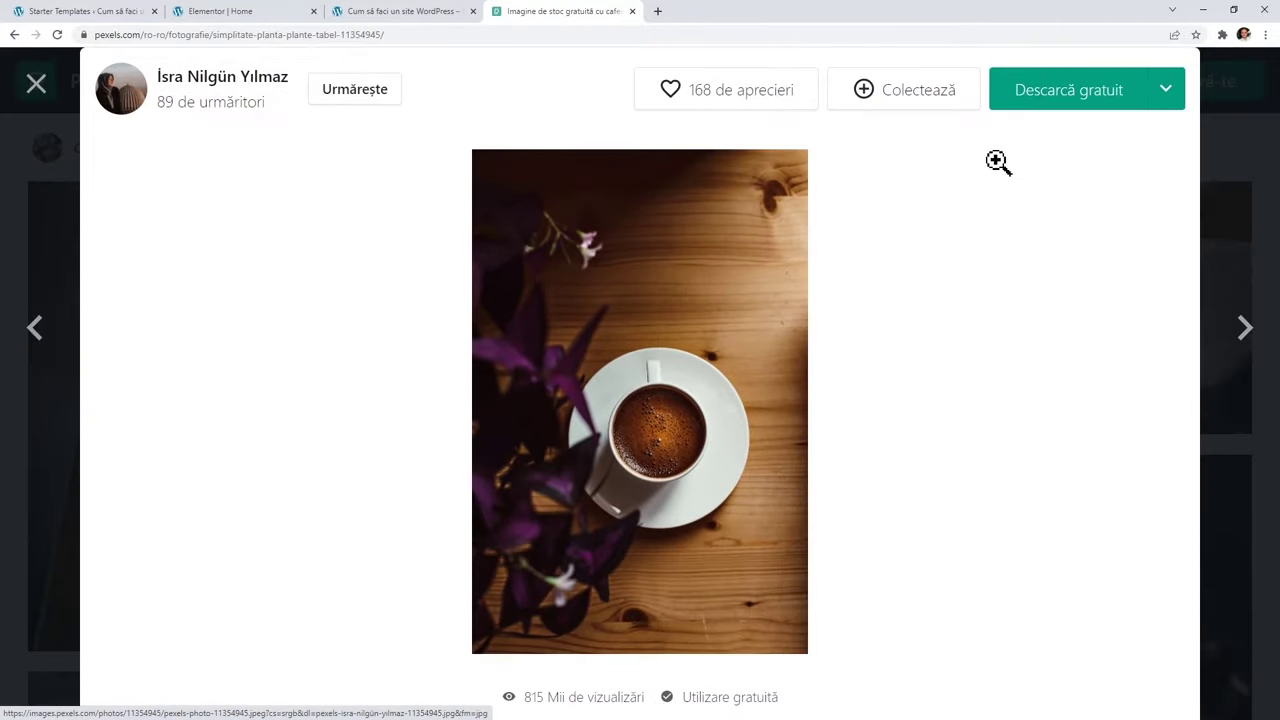
Download the coffee photo at the Medie 1280 x 1920 size.
left_click(1150, 98)
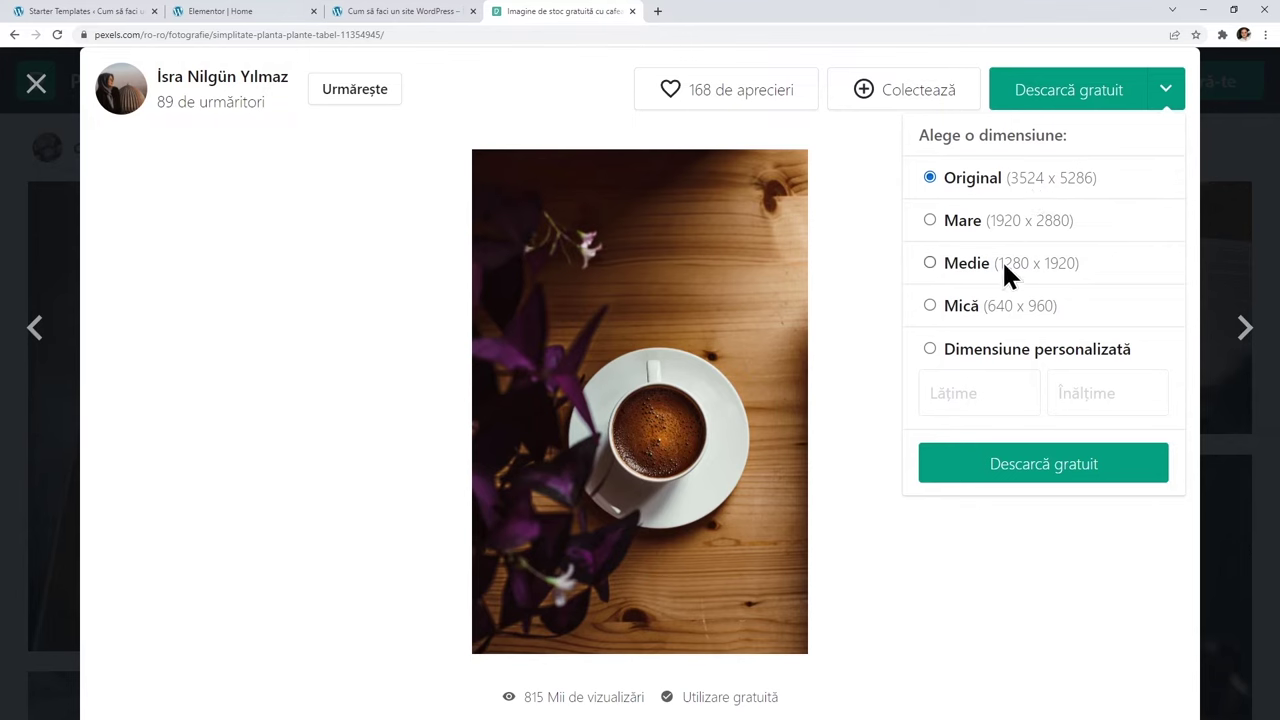
left_click(930, 264)
left_click(1033, 478)
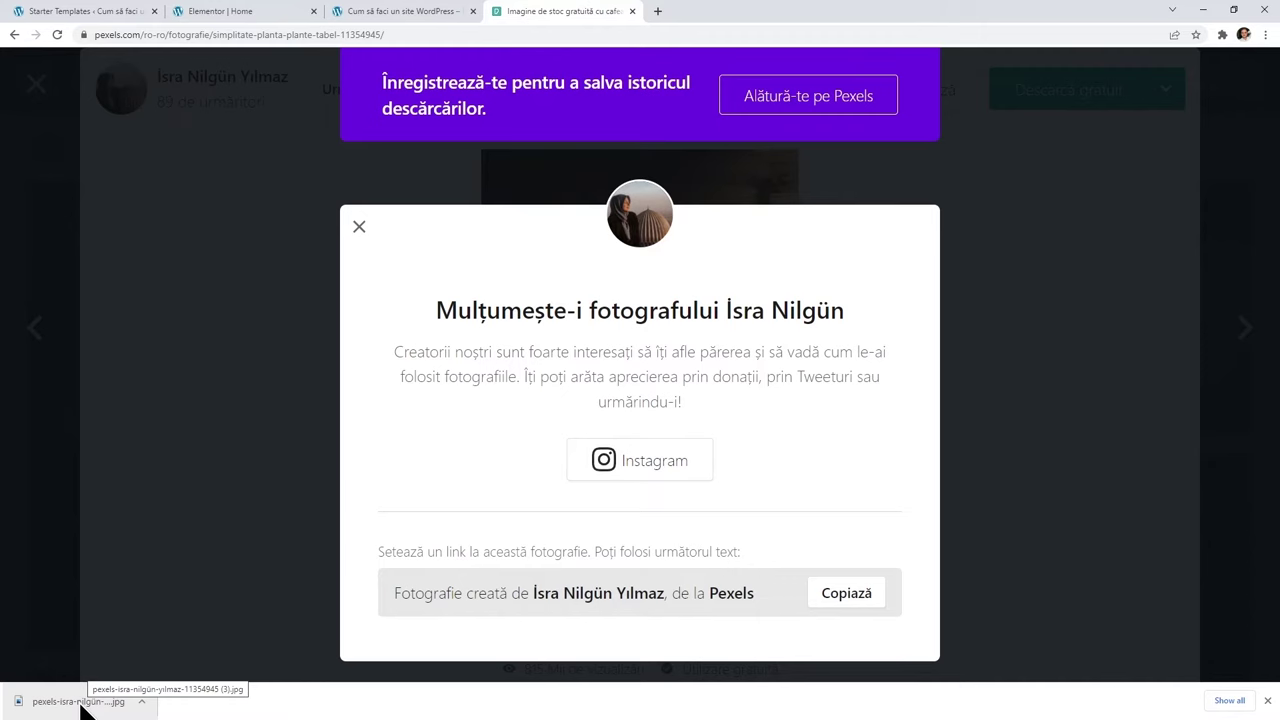
Close Pexels, then swap the About Us fern image for the uploaded coffee cup photo.
left_click(632, 11)
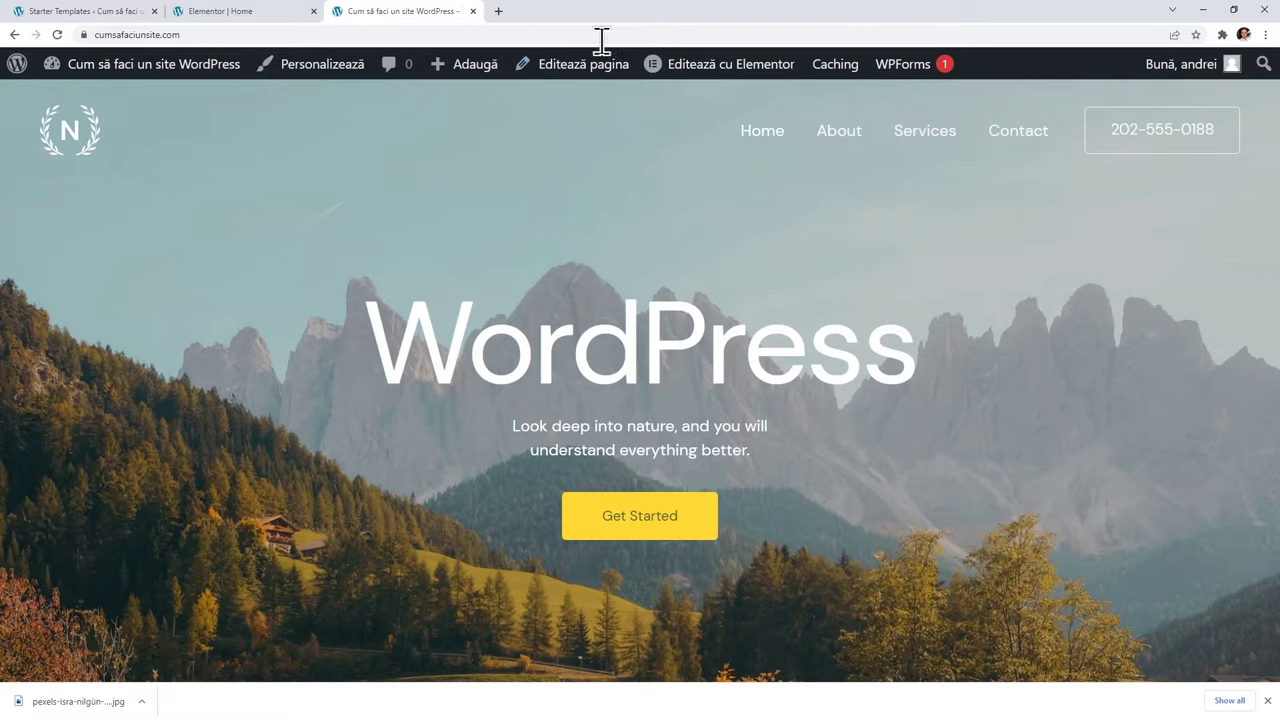
left_click(246, 13)
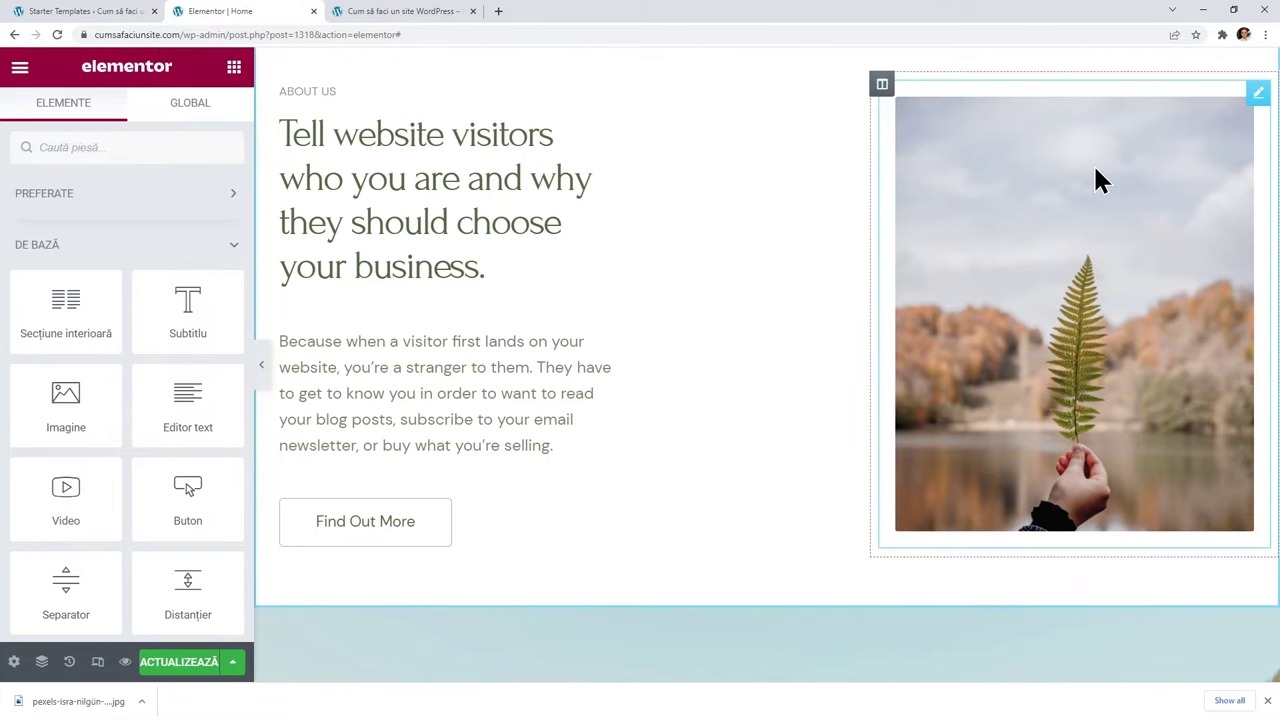
left_click(1155, 170)
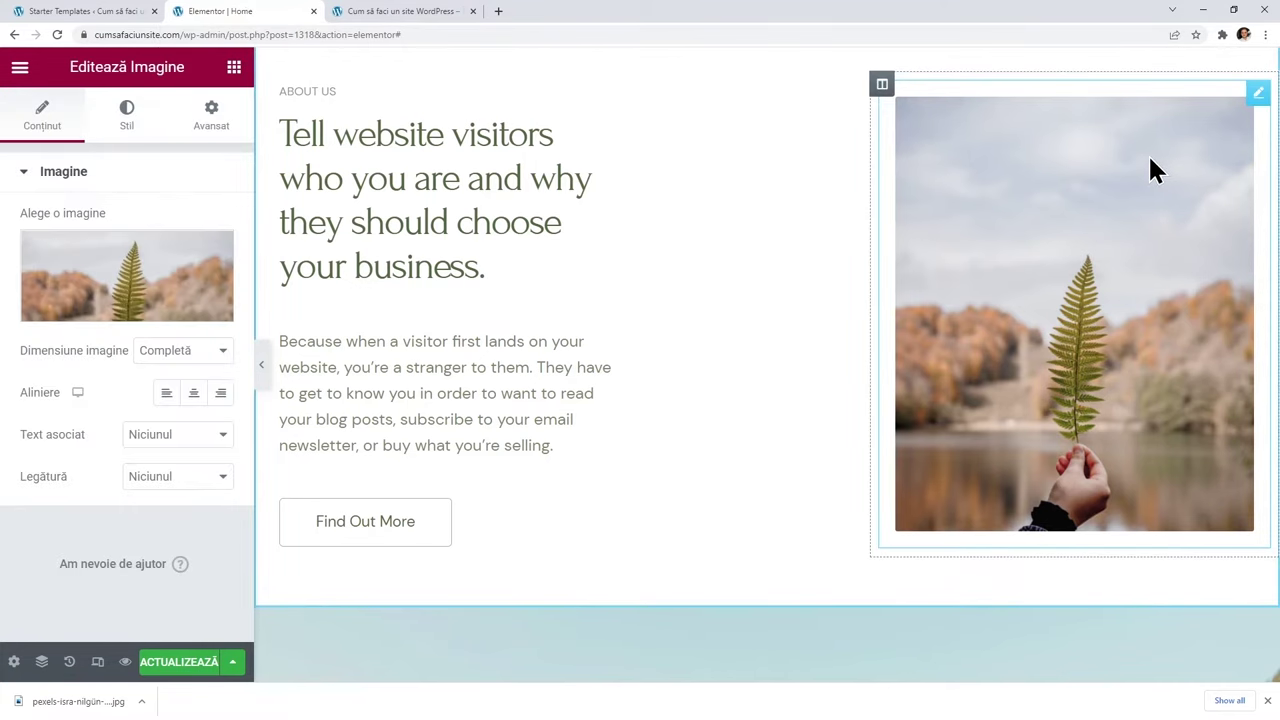
left_click(136, 269)
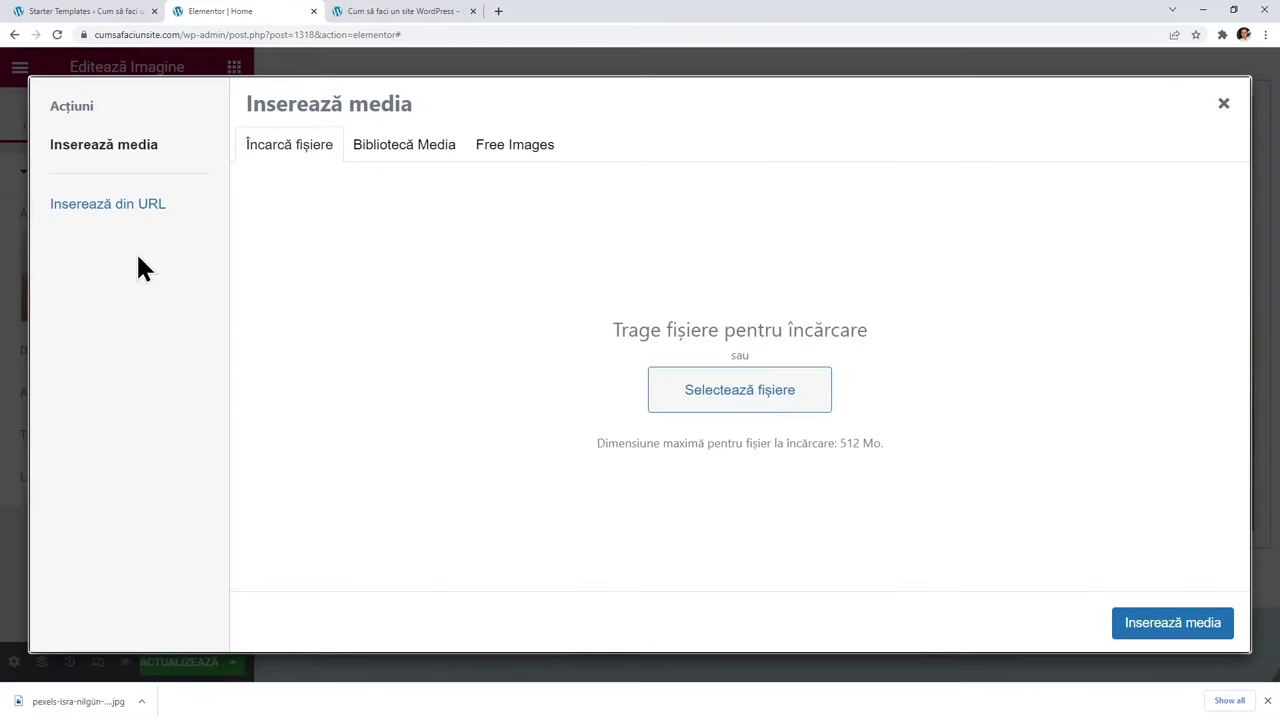
left_click(752, 402)
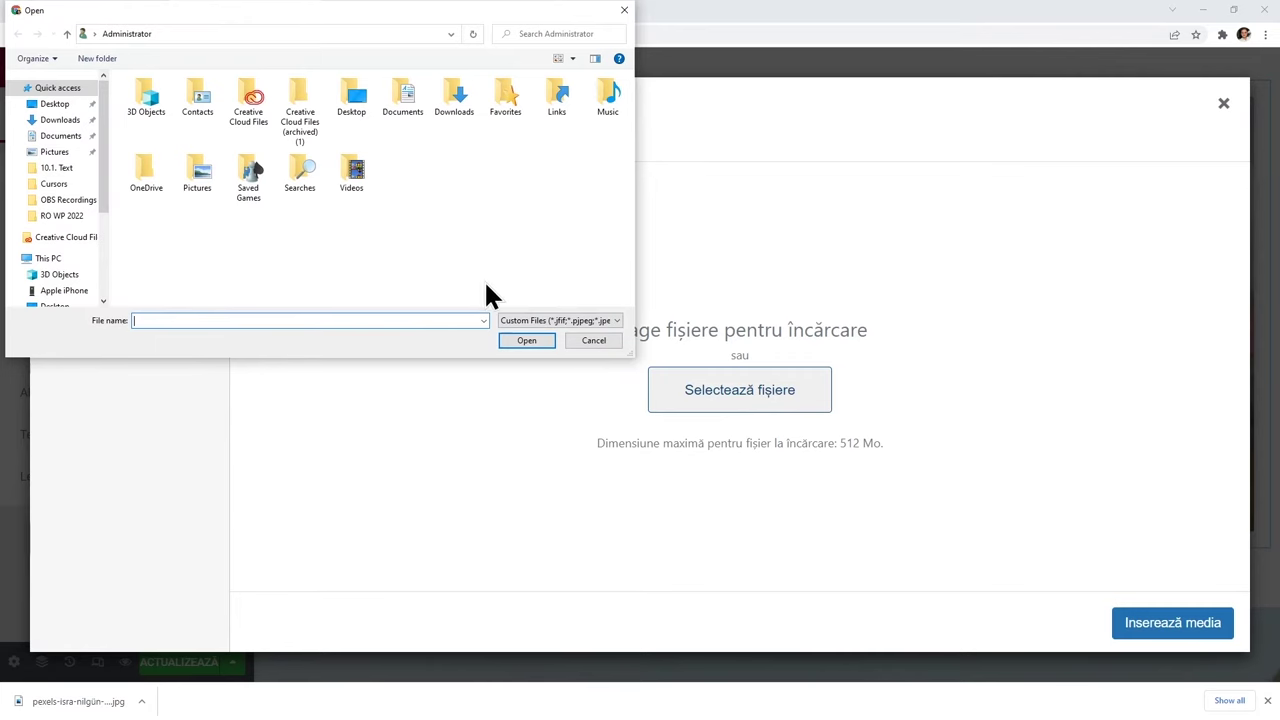
left_click(594, 345)
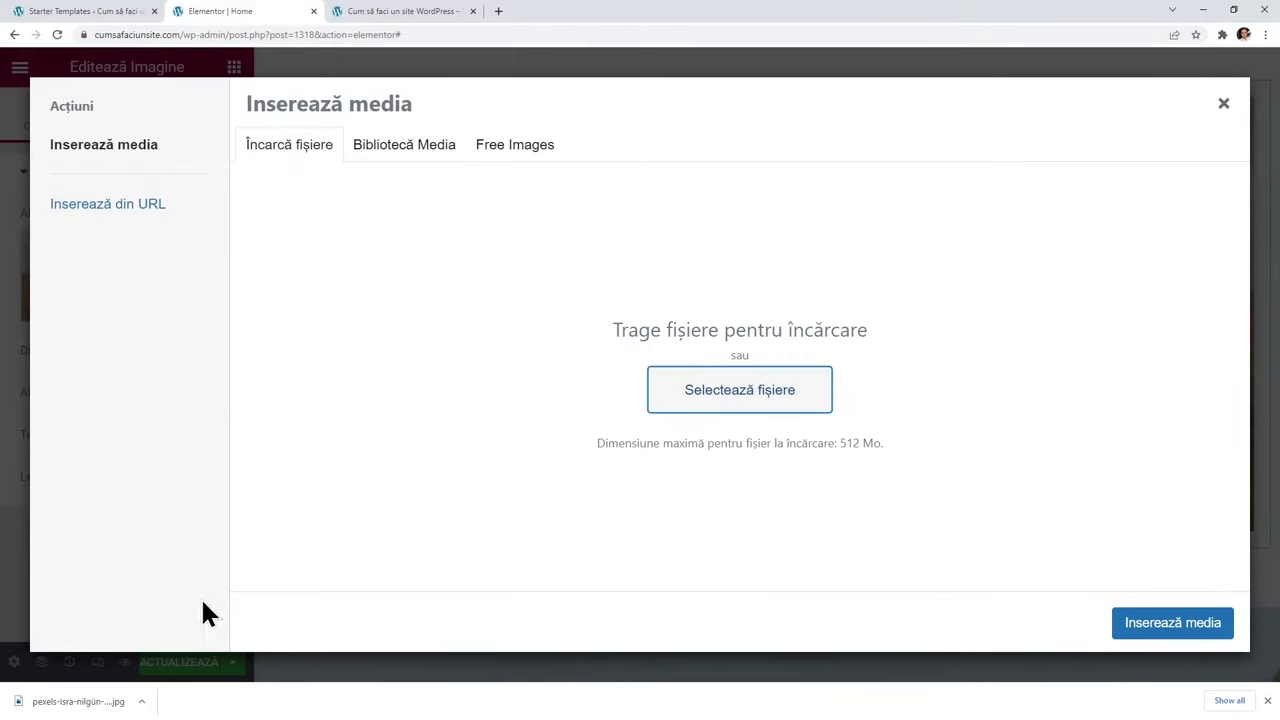
left_click_drag(76, 701, 609, 362)
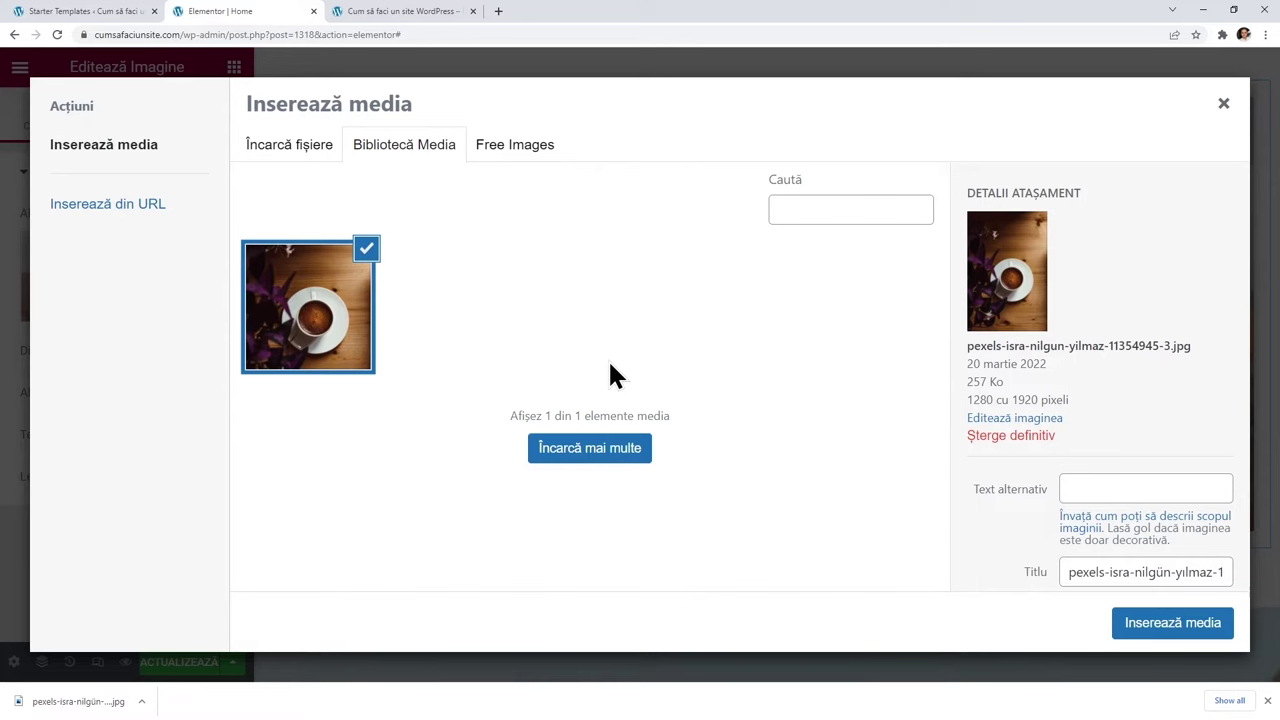
left_click(1160, 628)
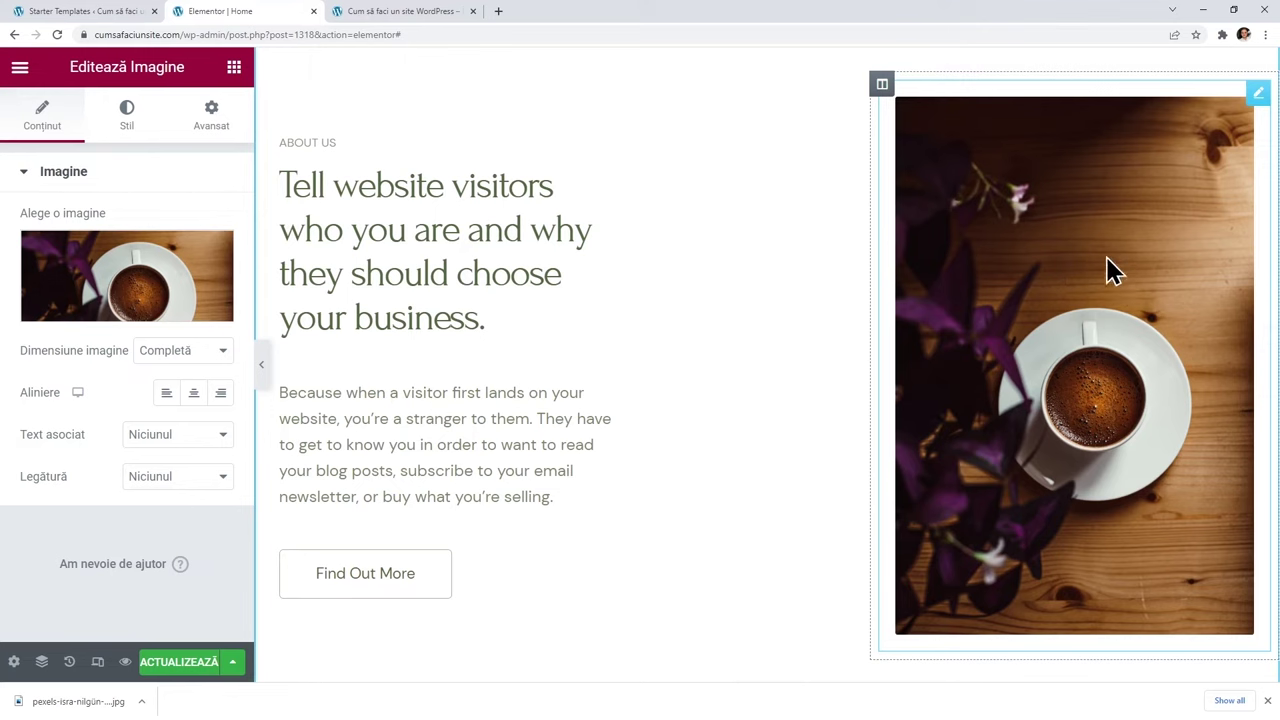
In the image's Style settings, set width to 87 and drag opacity fully to 1.
left_click(130, 140)
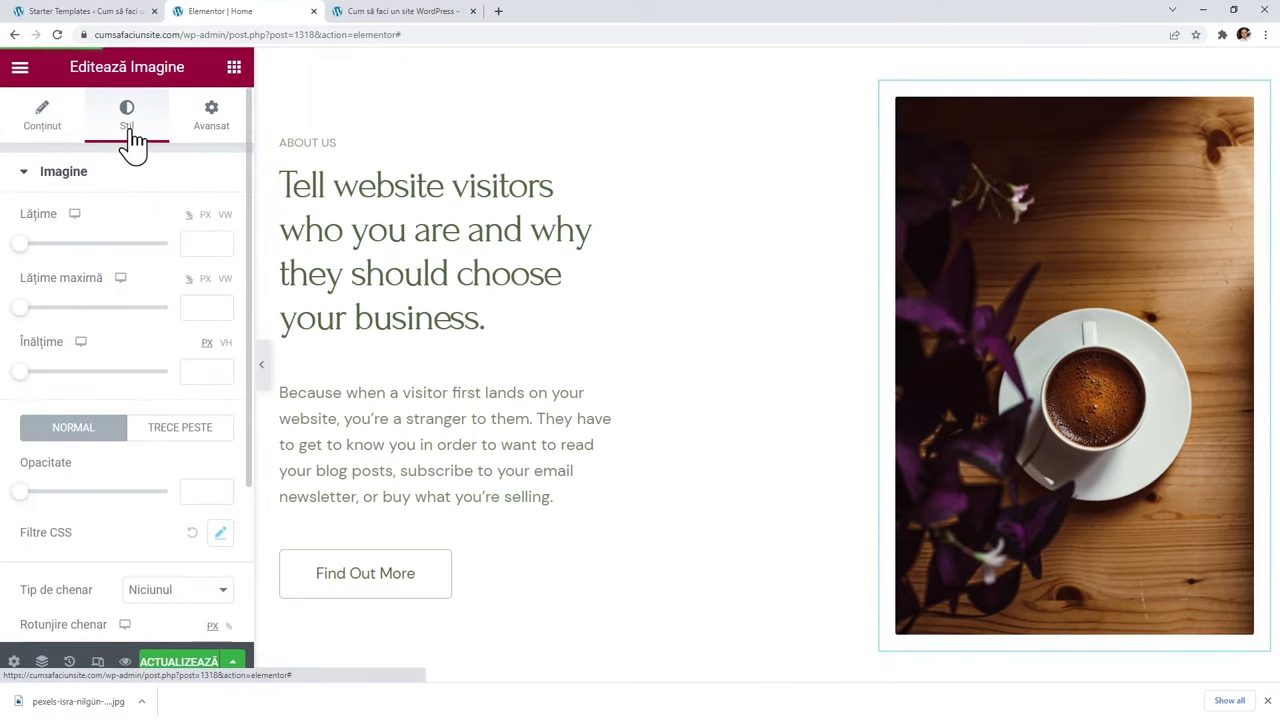
left_click_drag(27, 245, 131, 245)
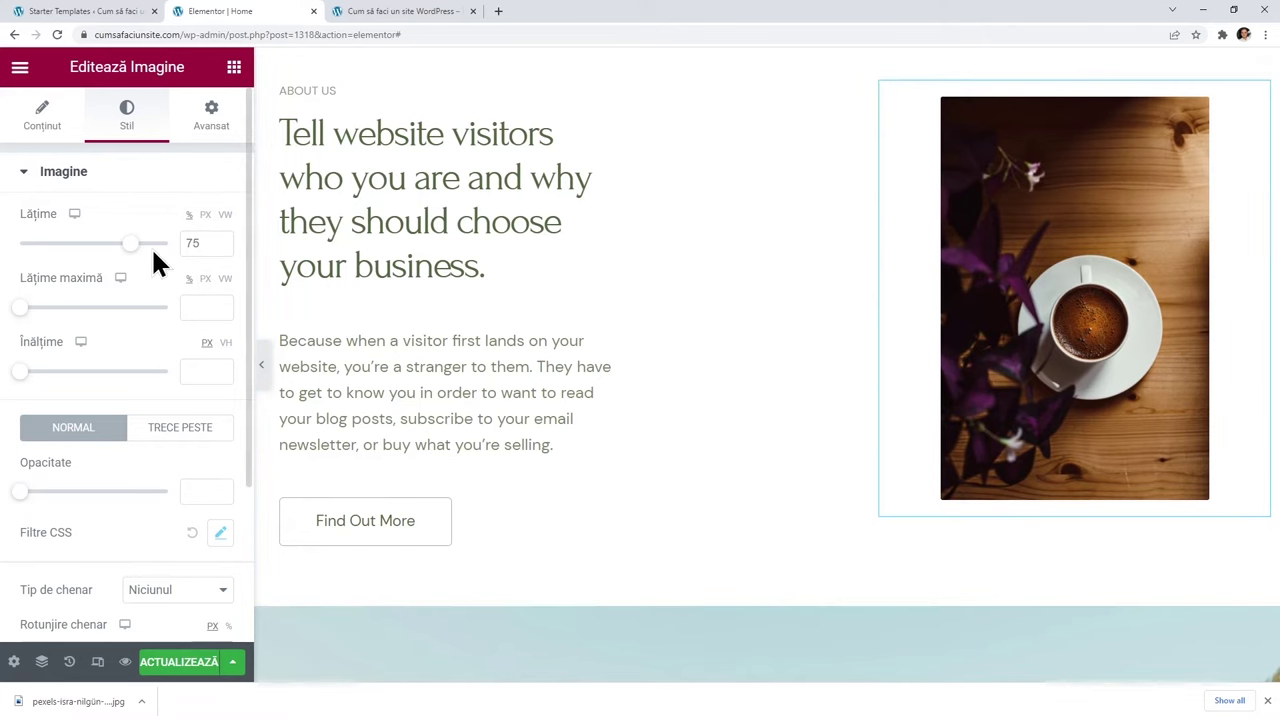
left_click_drag(131, 245, 155, 262)
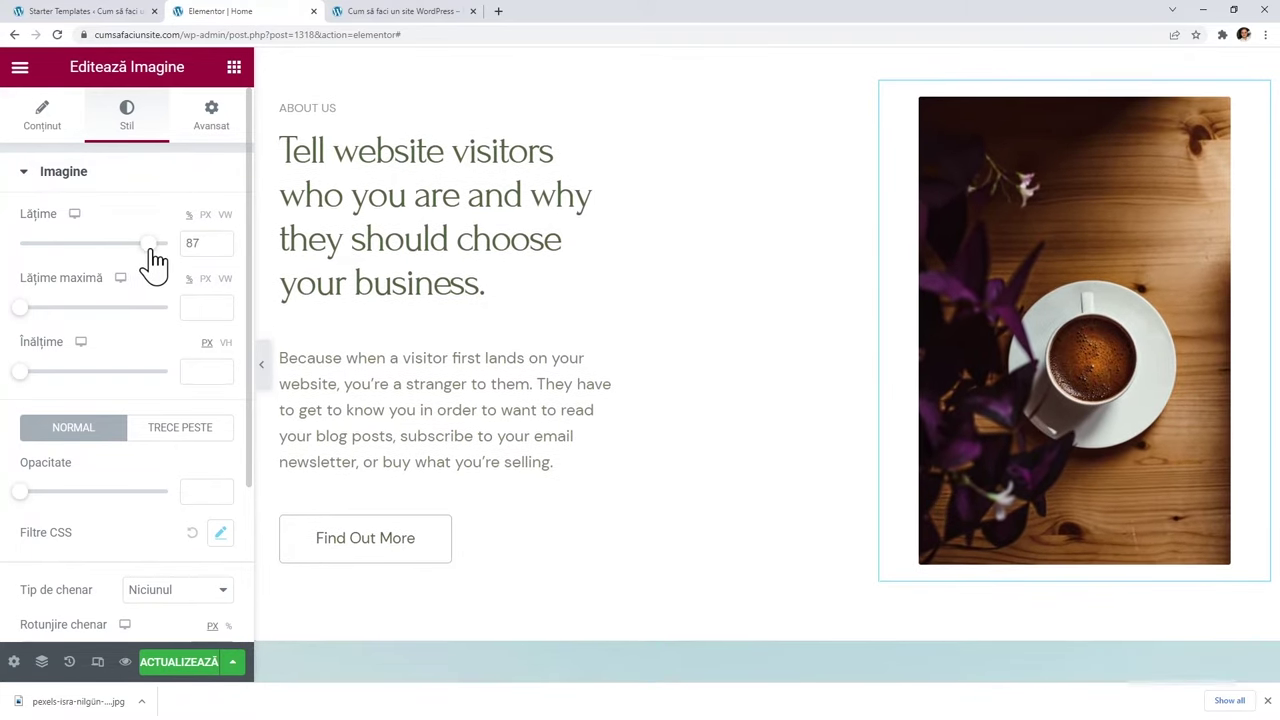
scroll(155, 262, "down", 1)
scroll(155, 262, "down", 1)
scroll(155, 262, "up", 1)
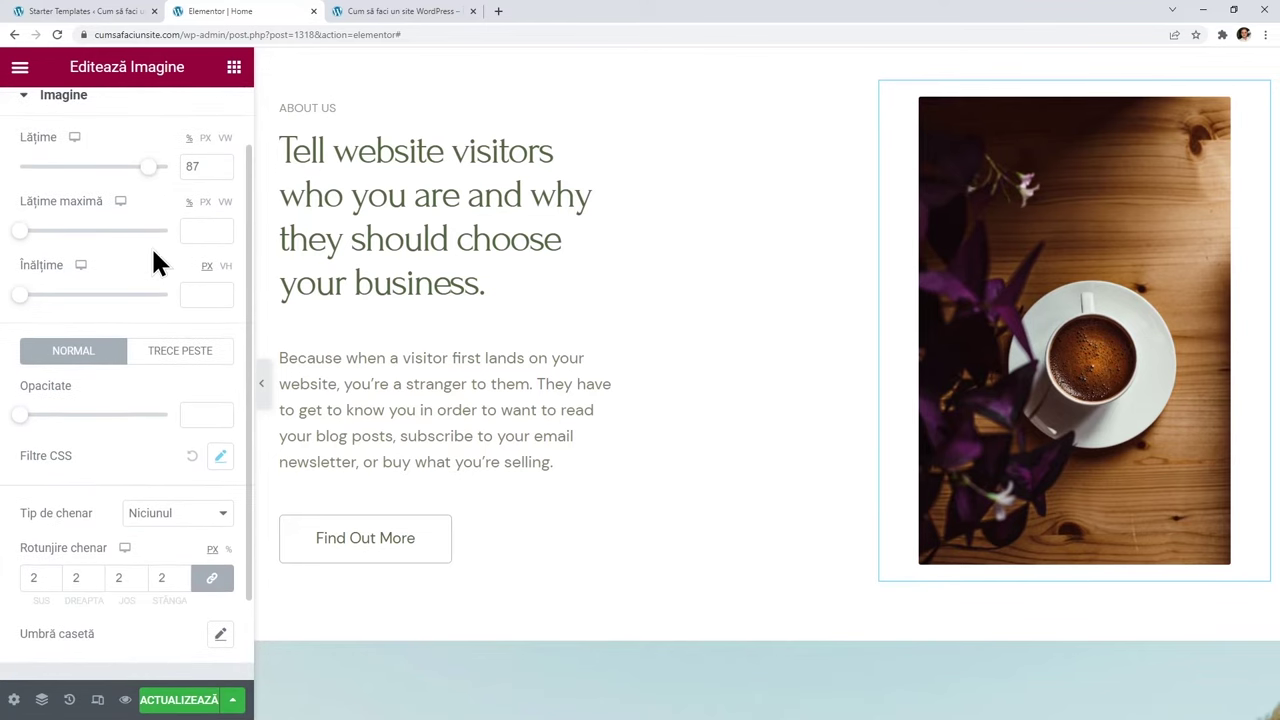
left_click_drag(20, 414, 181, 418)
Change the coffee image's linked border radius from 2 to 20 px.
left_click(44, 578)
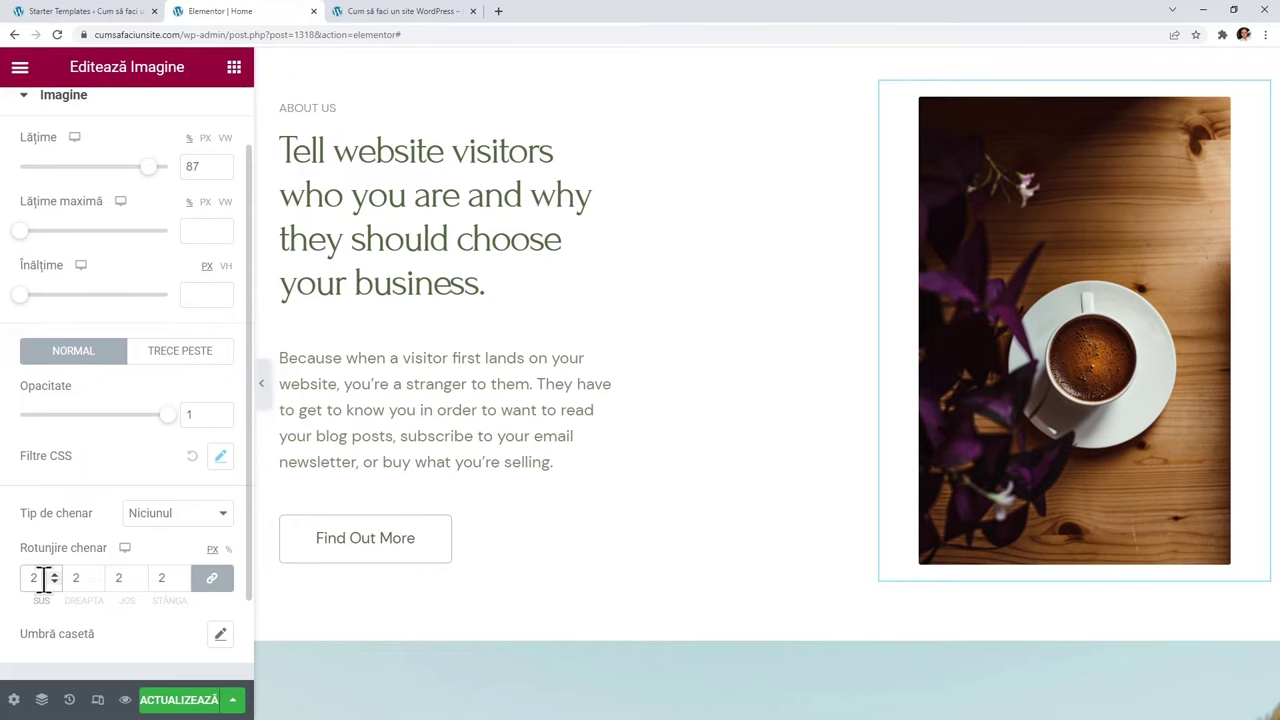
type("0")
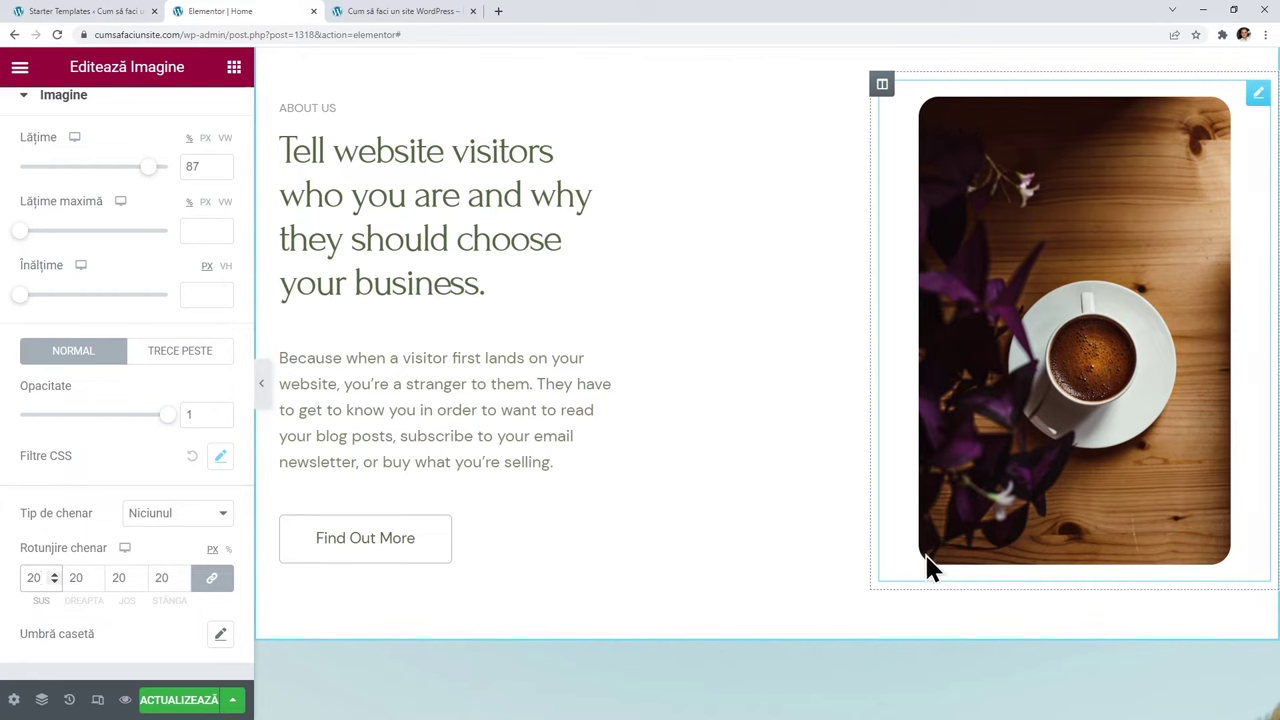
key("BackSpace")
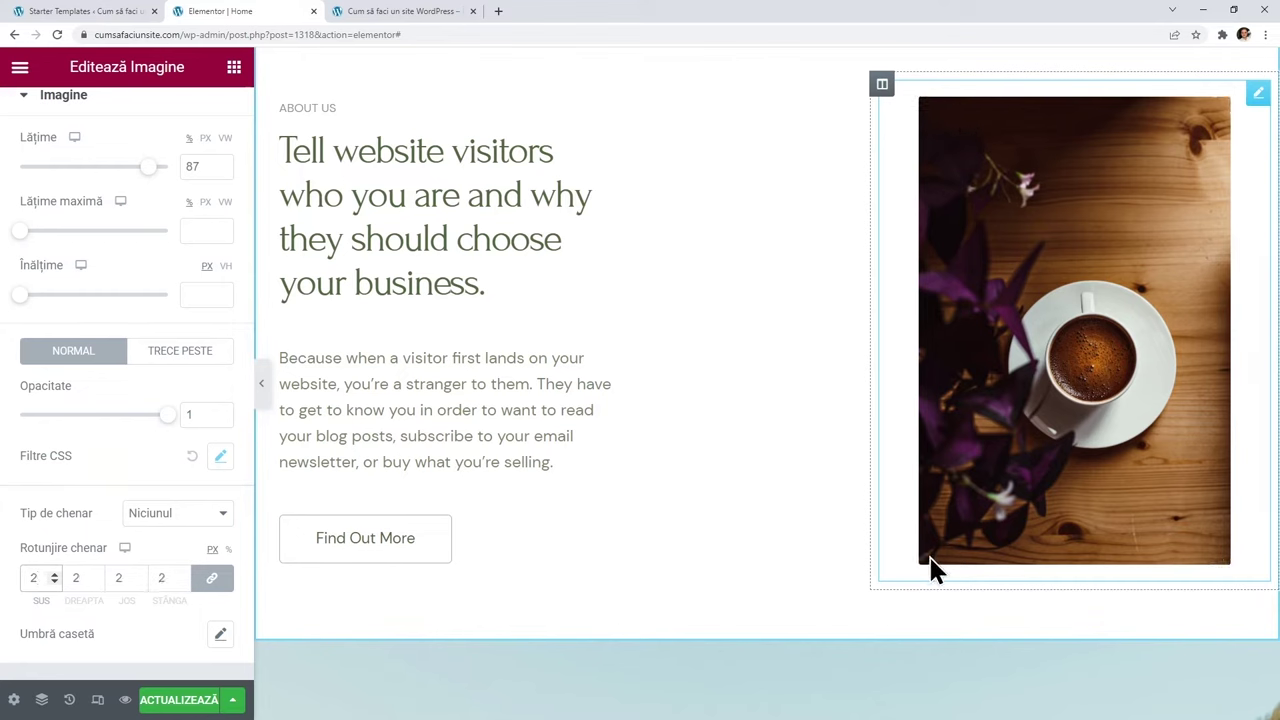
type("0")
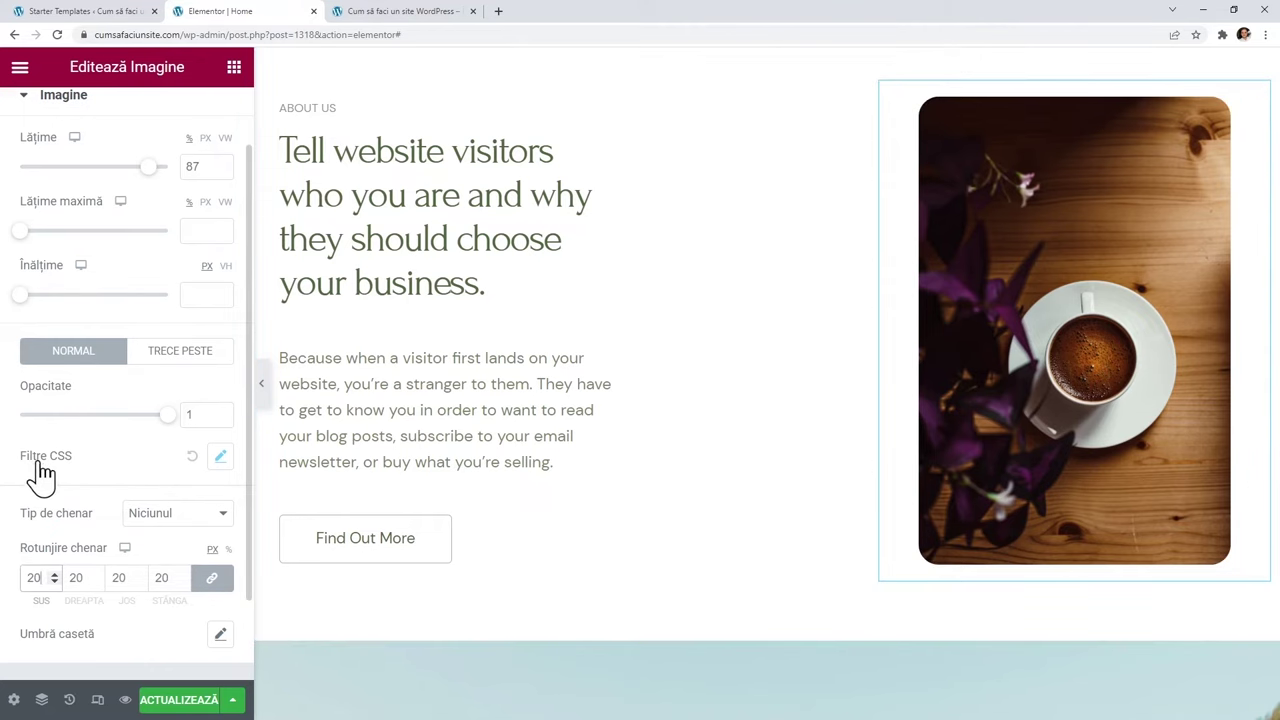
Apply CSS filters brightness 137, contrast 102, saturation 111 to the coffee image, then update the page.
left_click(220, 458)
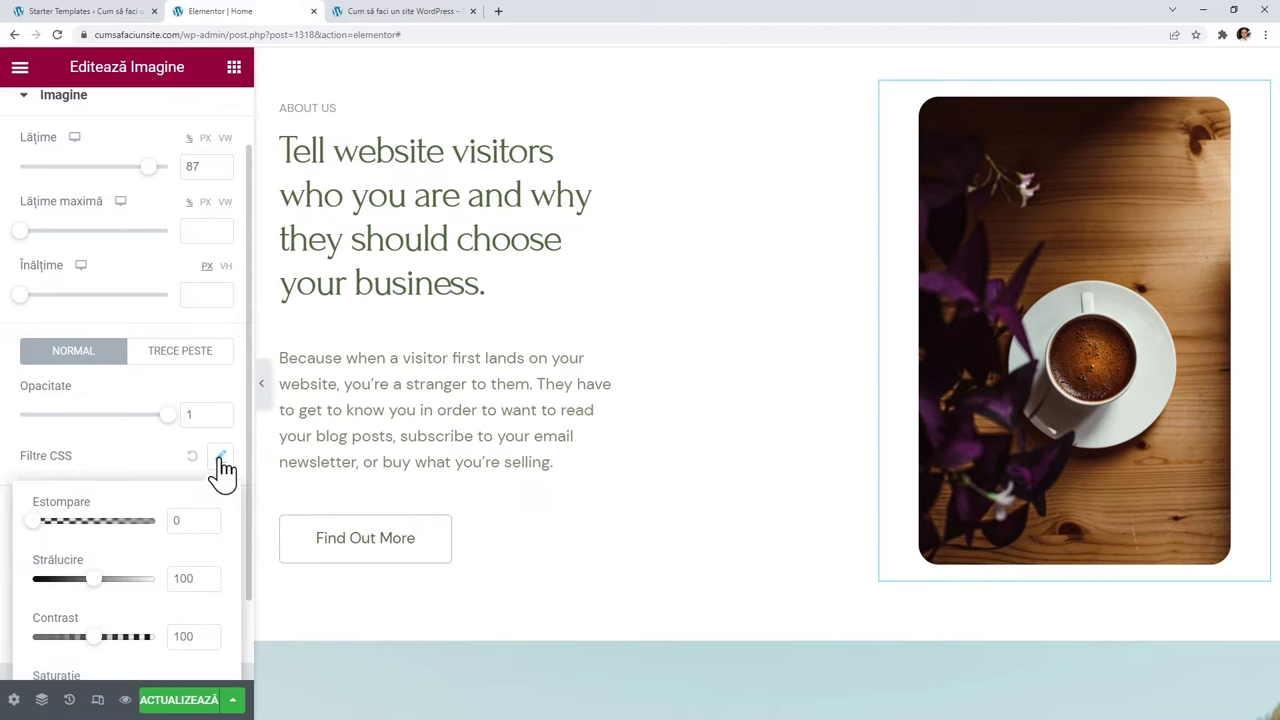
scroll(218, 525, "down", 1)
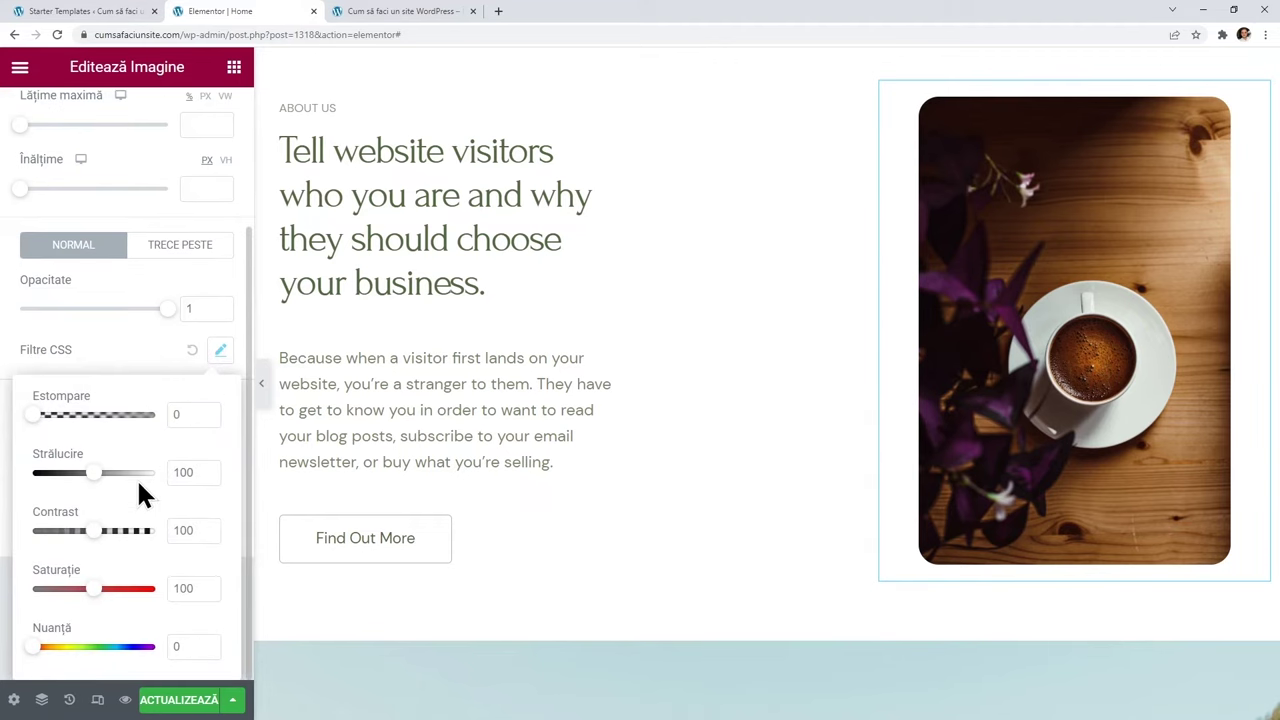
mouse_move(93, 475)
left_mouse_down()
mouse_move(118, 474)
mouse_move(104, 473)
left_mouse_up()
left_click_drag(98, 535, 93, 588)
left_click_drag(94, 531, 95, 531)
left_click_drag(106, 487, 114, 494)
left_click_drag(93, 588, 100, 588)
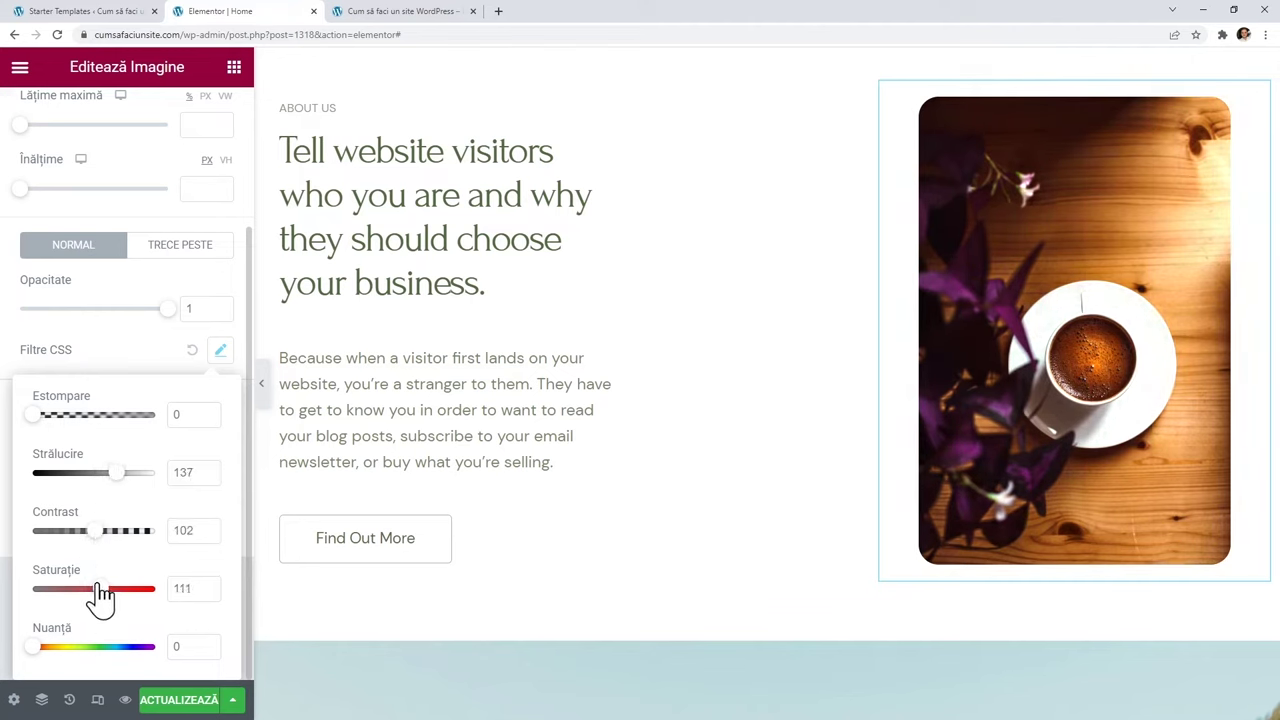
left_click(140, 368)
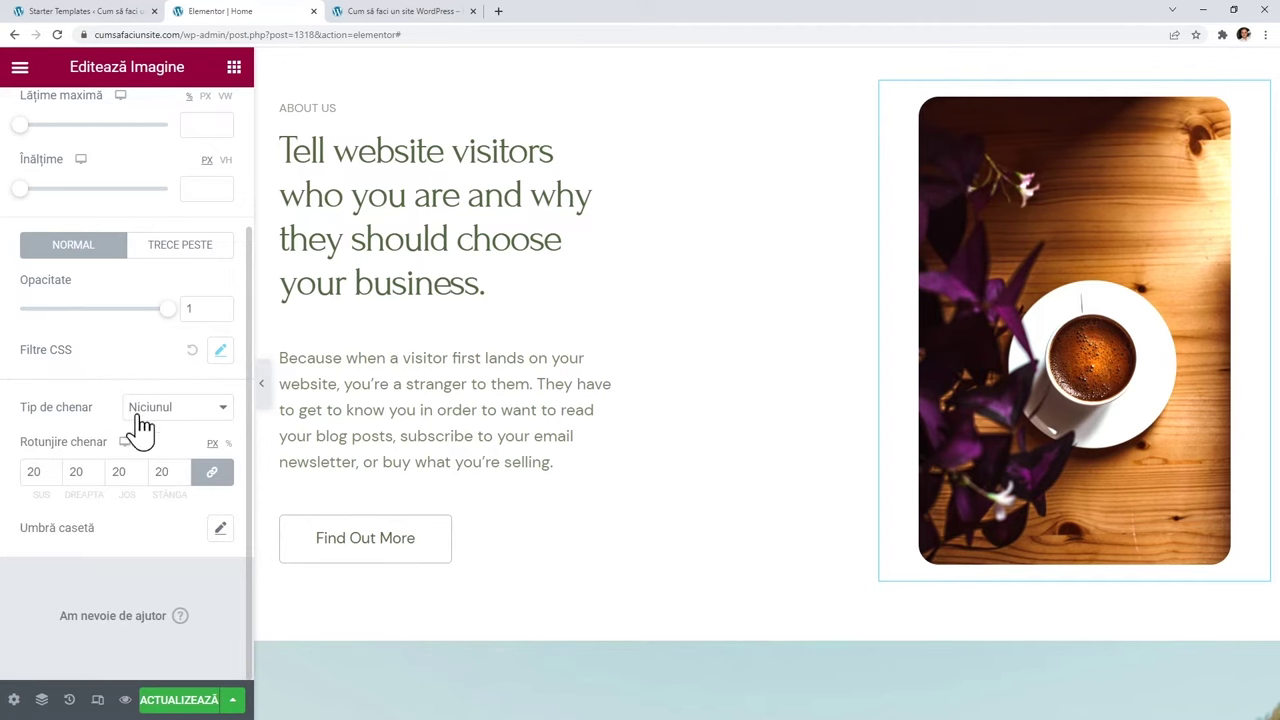
left_click(172, 700)
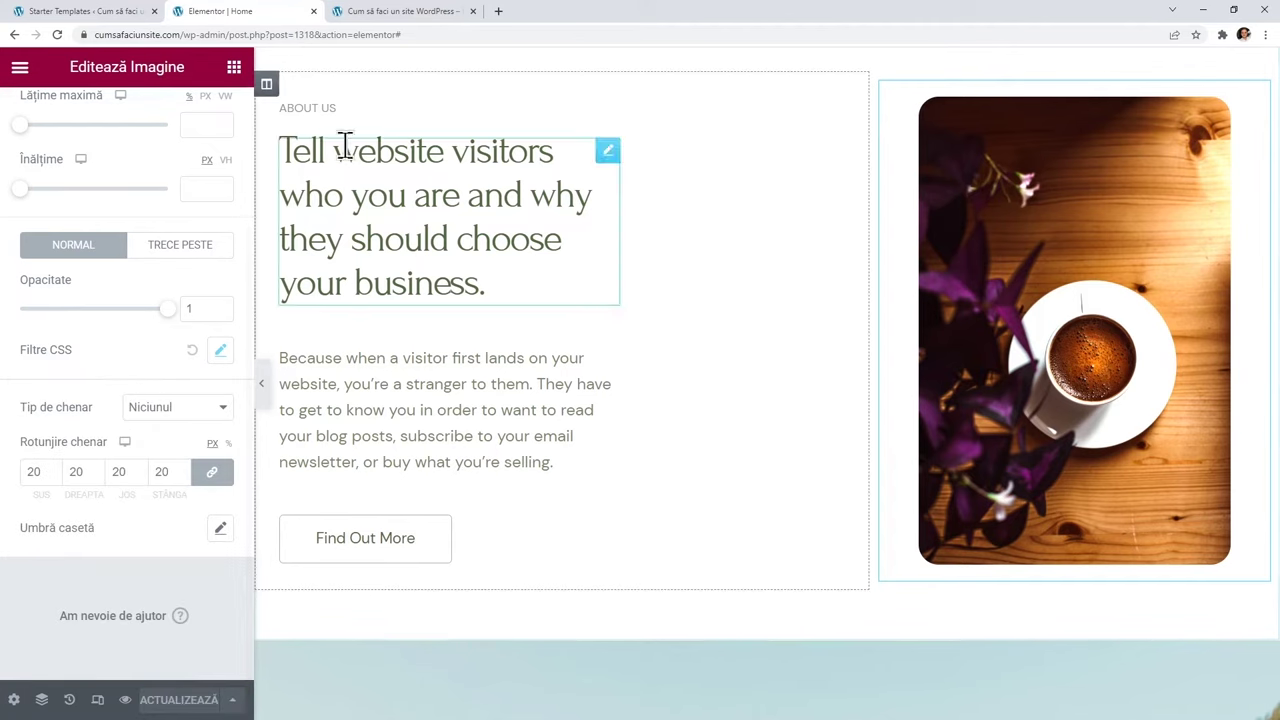
left_click(385, 14)
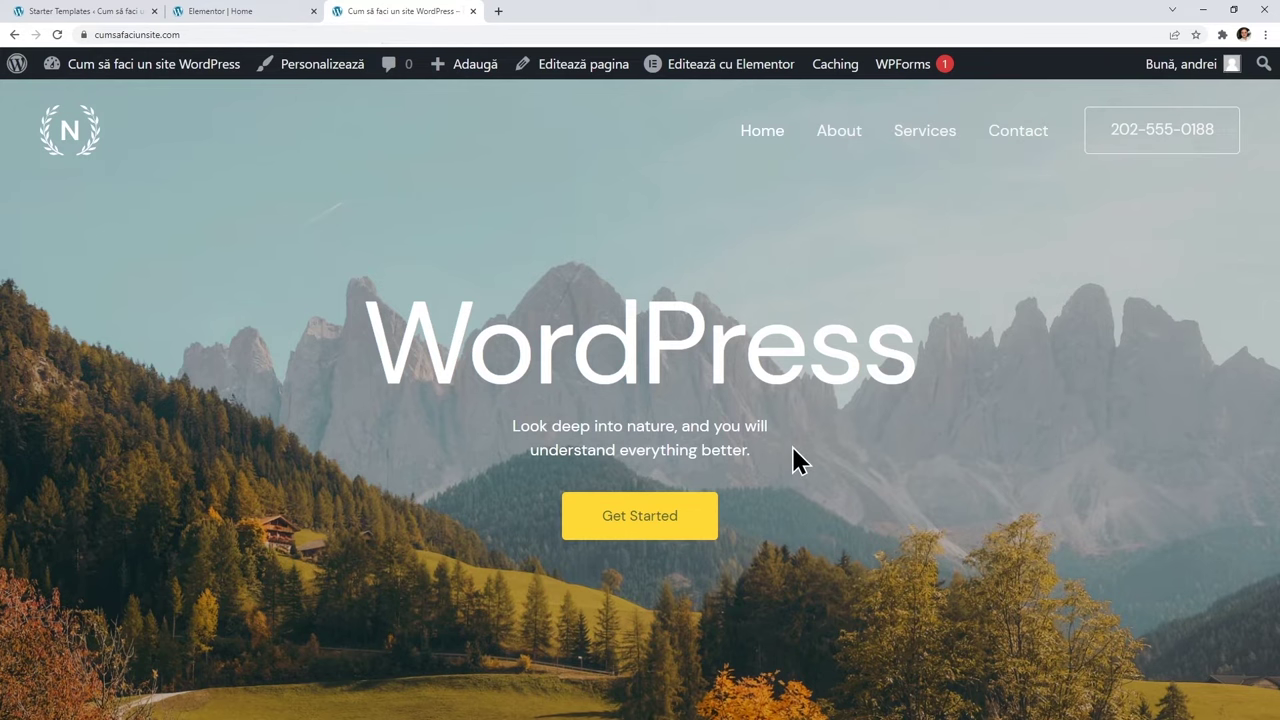
scroll(793, 458, "down", 15)
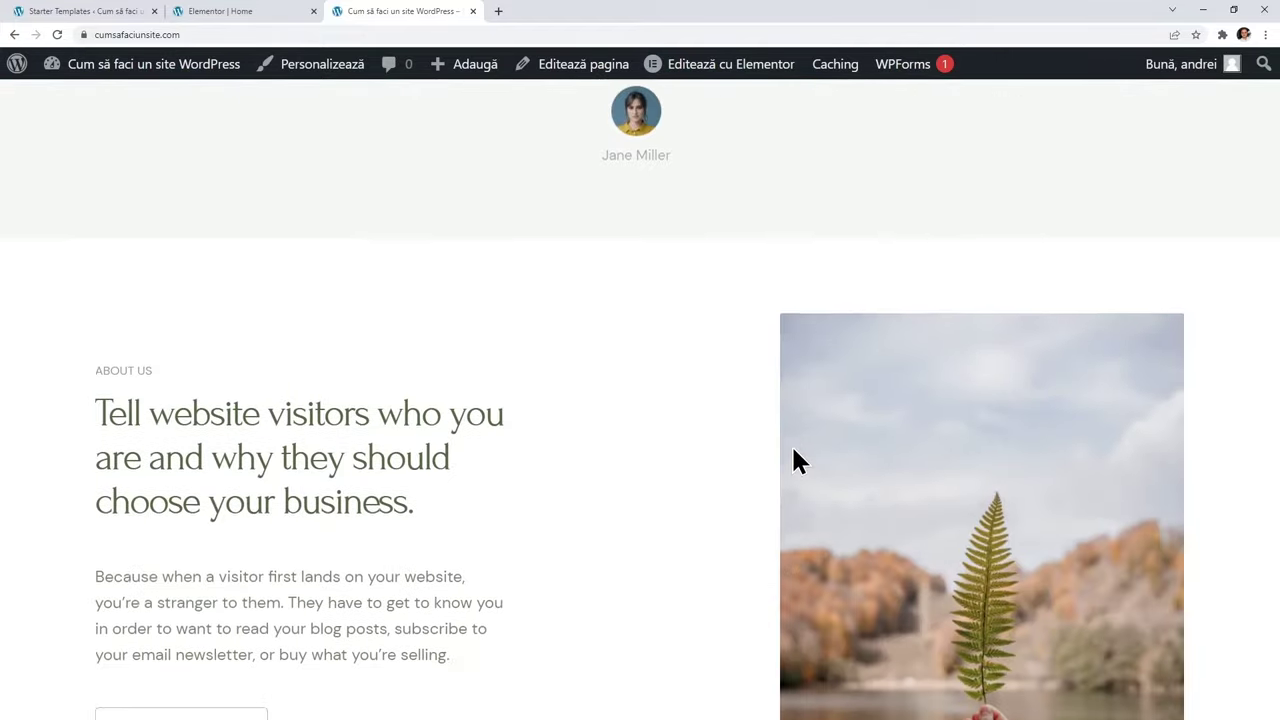
scroll(793, 460, "down", 2)
left_click(57, 35)
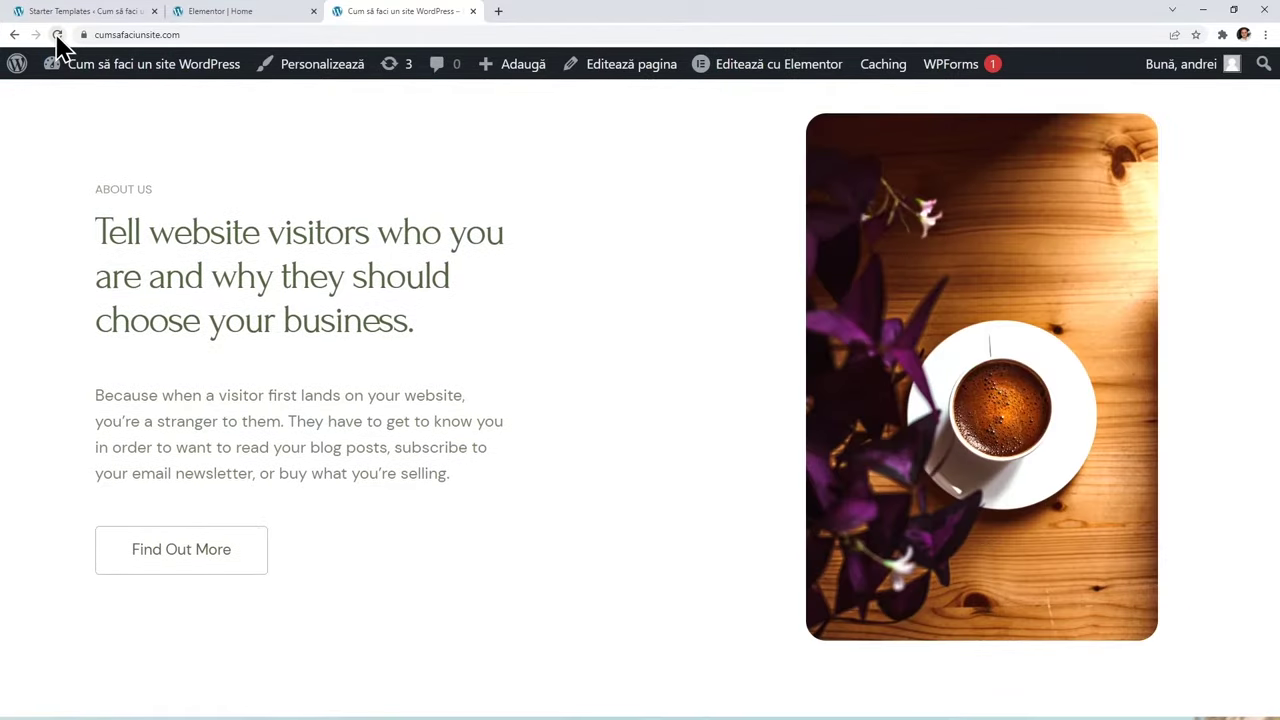
scroll(634, 297, "down", 2)
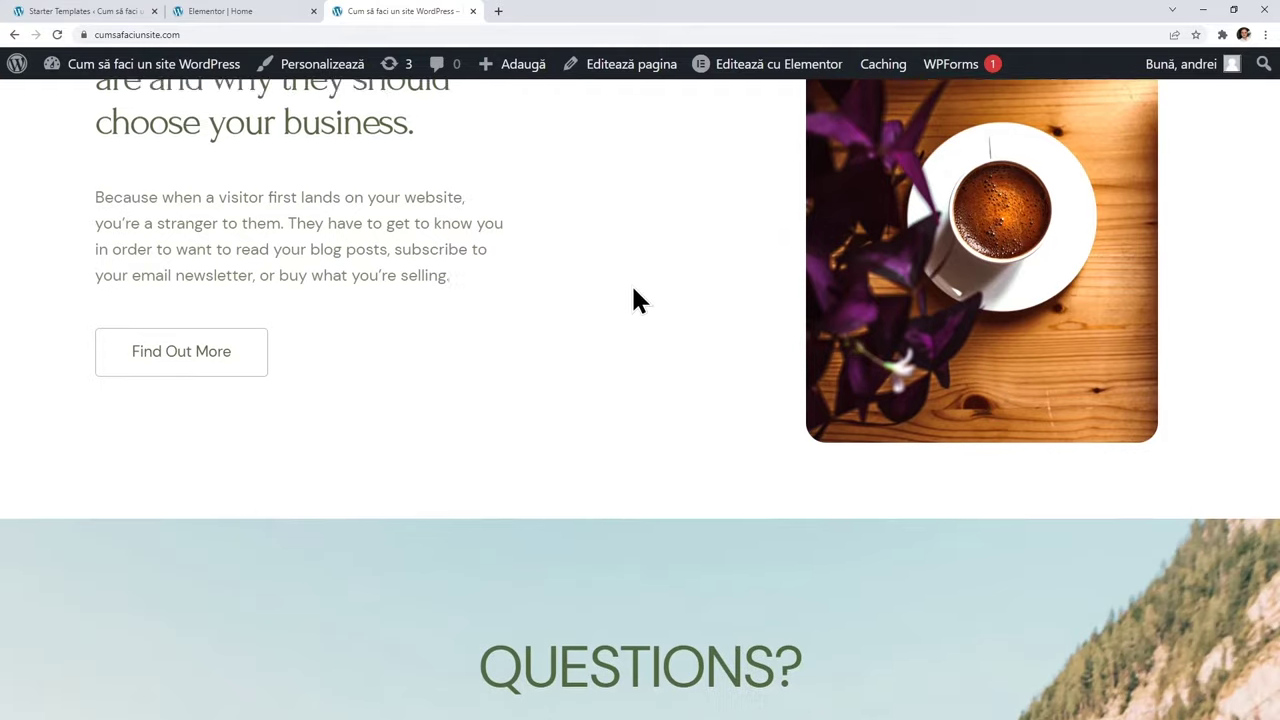
scroll(631, 294, "up", 4)
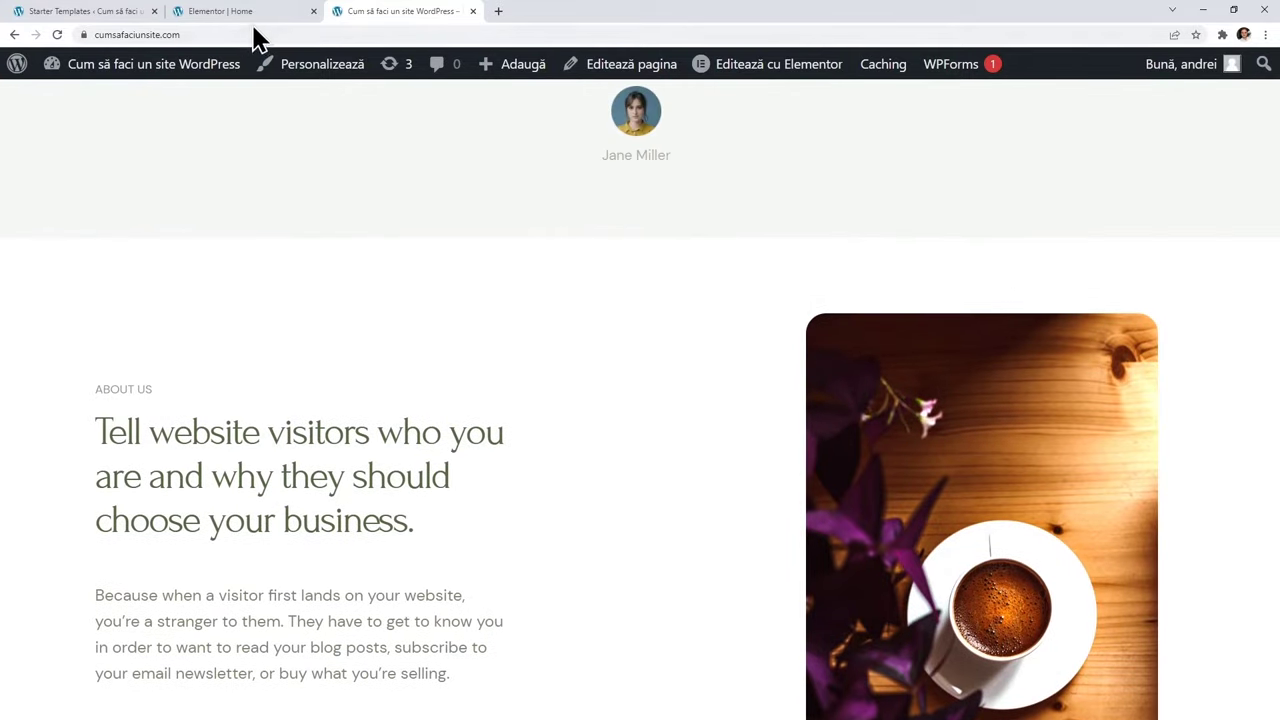
left_click(250, 14)
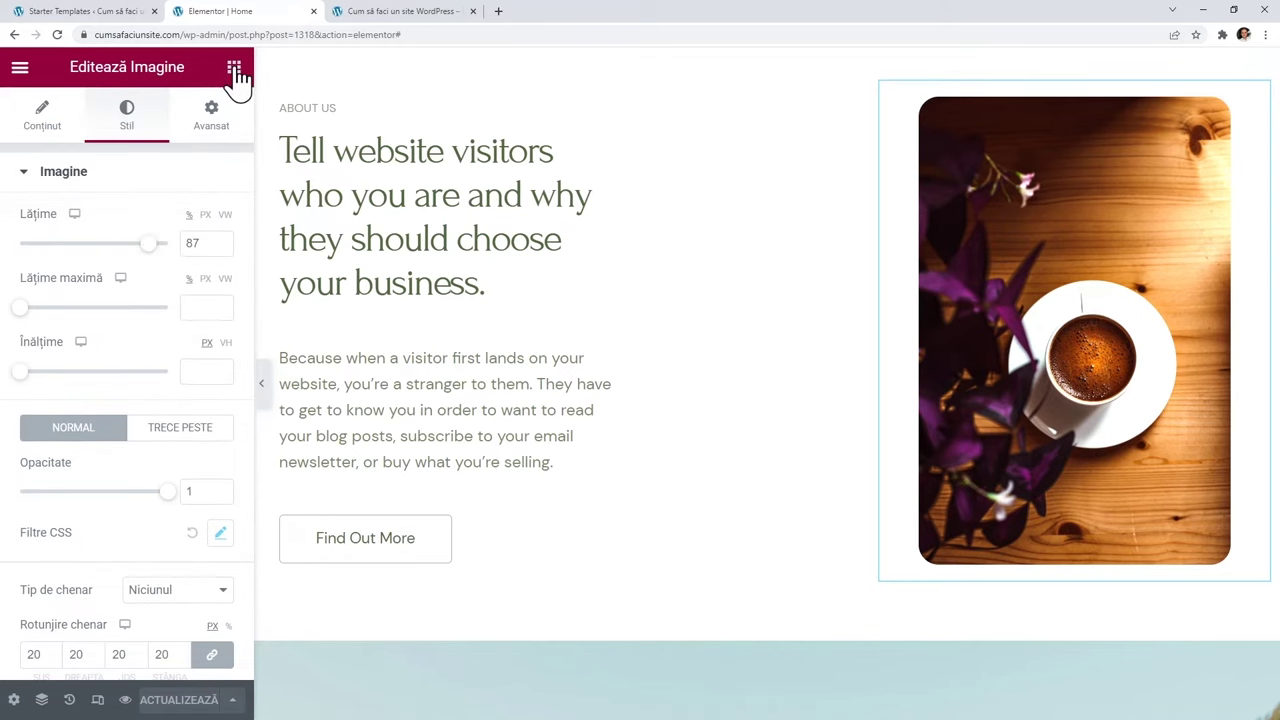
left_click(234, 70)
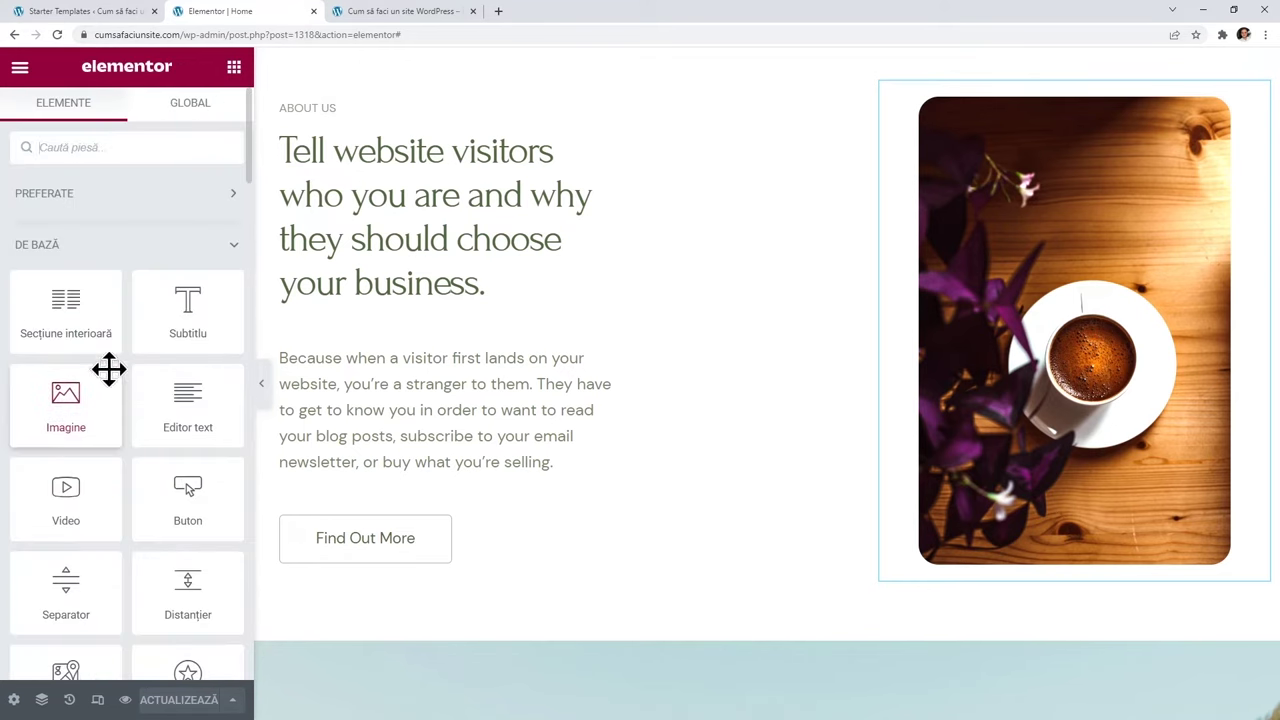
left_click_drag(90, 392, 432, 473)
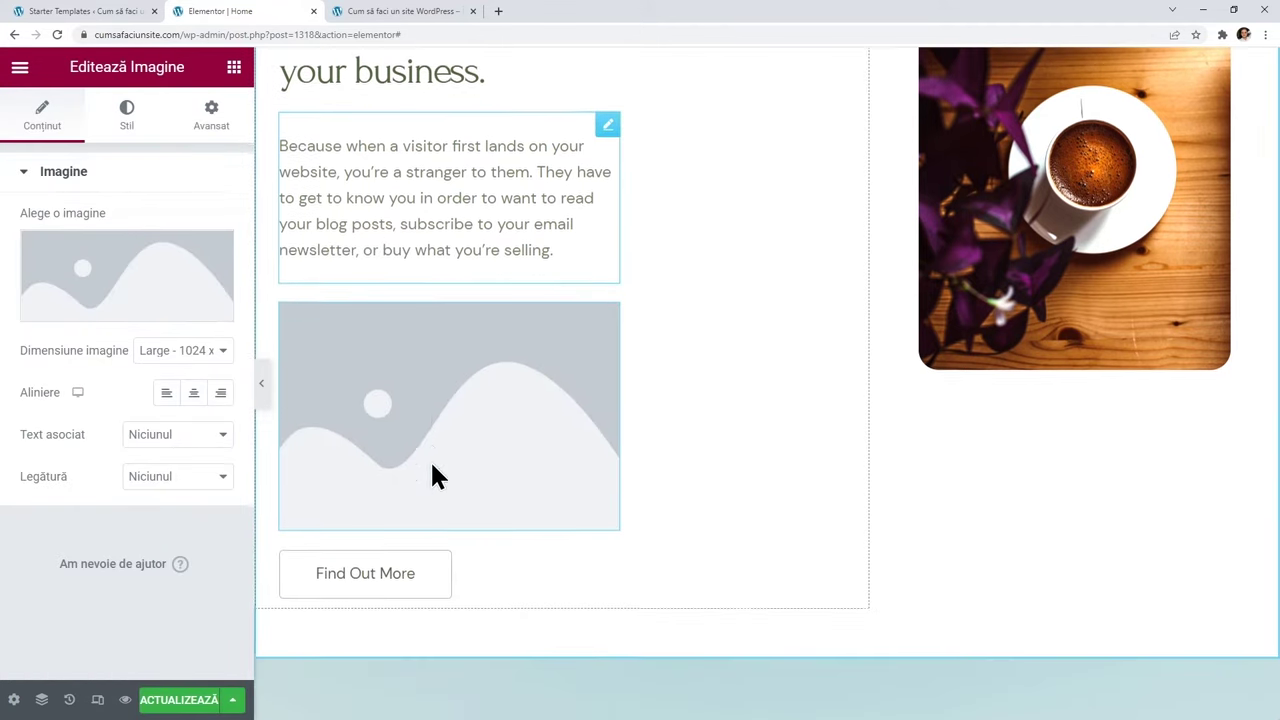
mouse_move(163, 283)
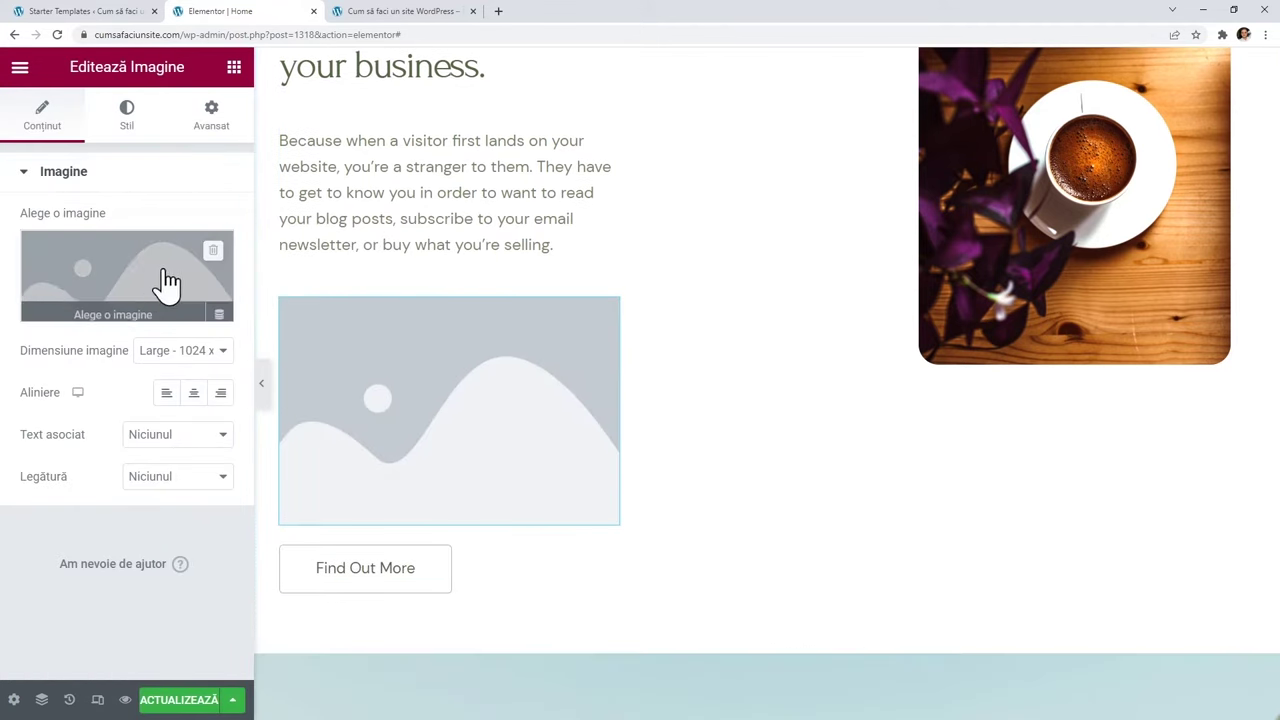
left_click(115, 265)
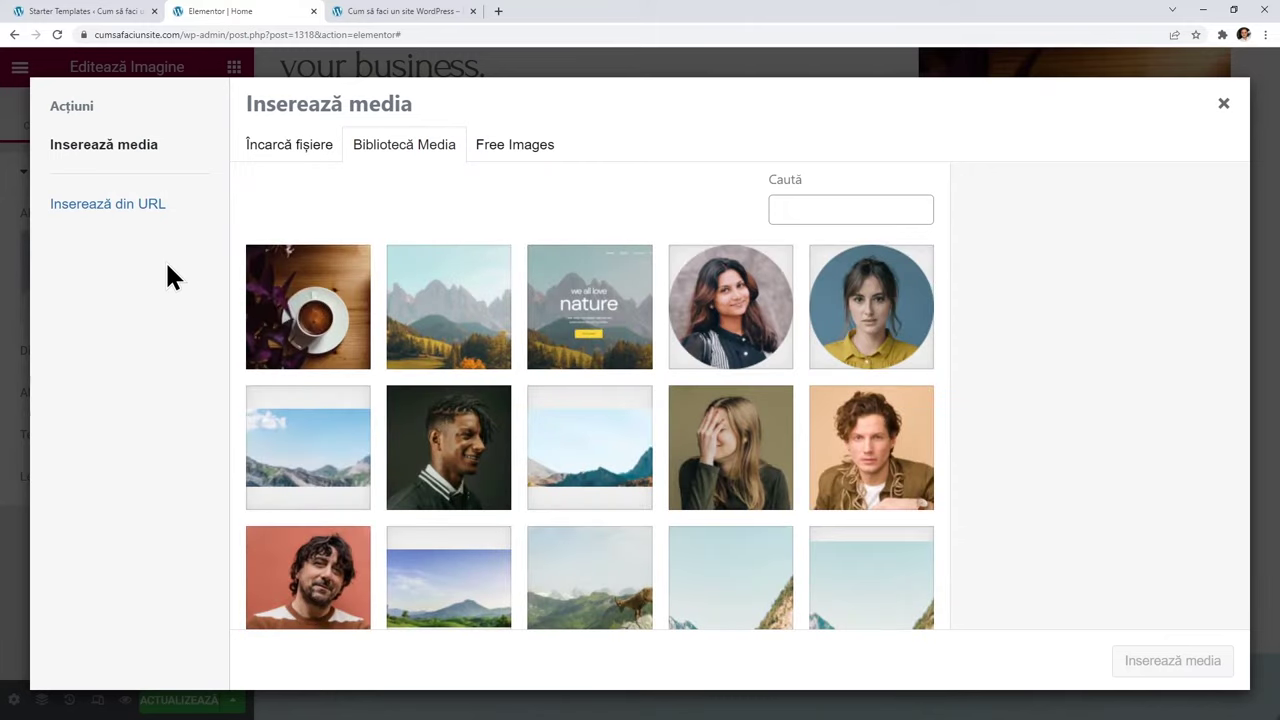
left_click(316, 312)
left_click(1180, 668)
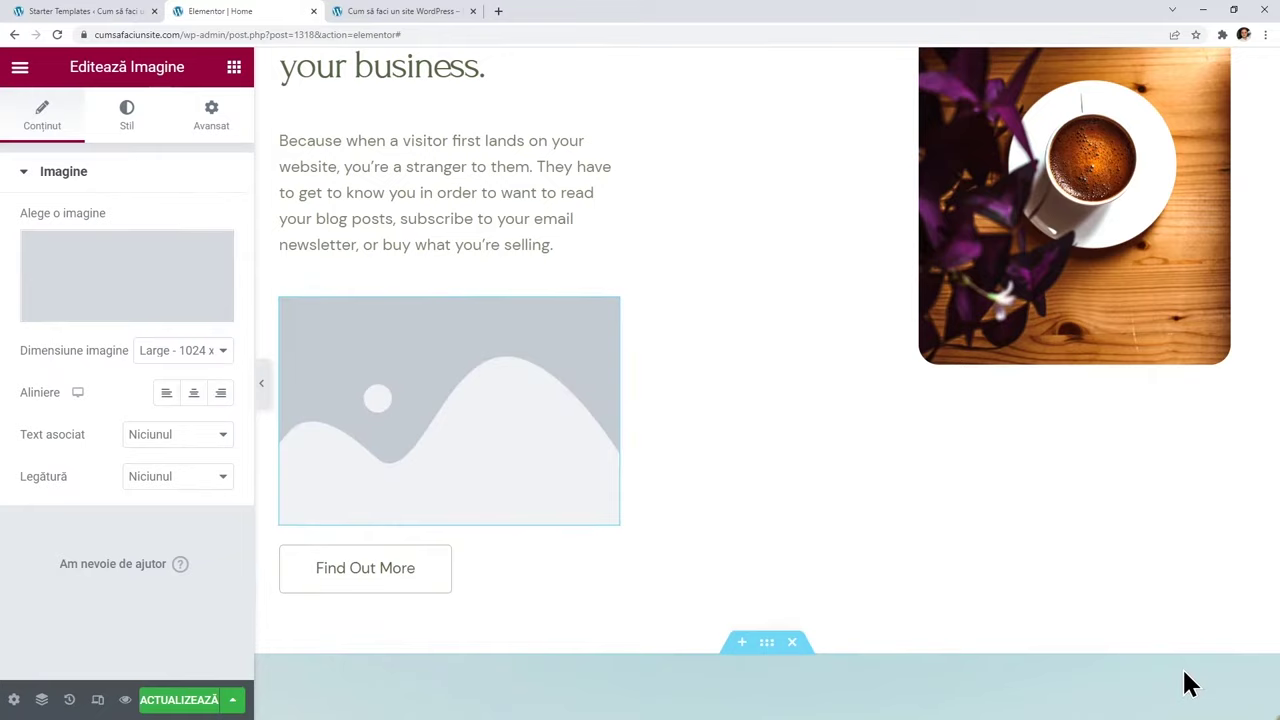
scroll(557, 403, "down", 2)
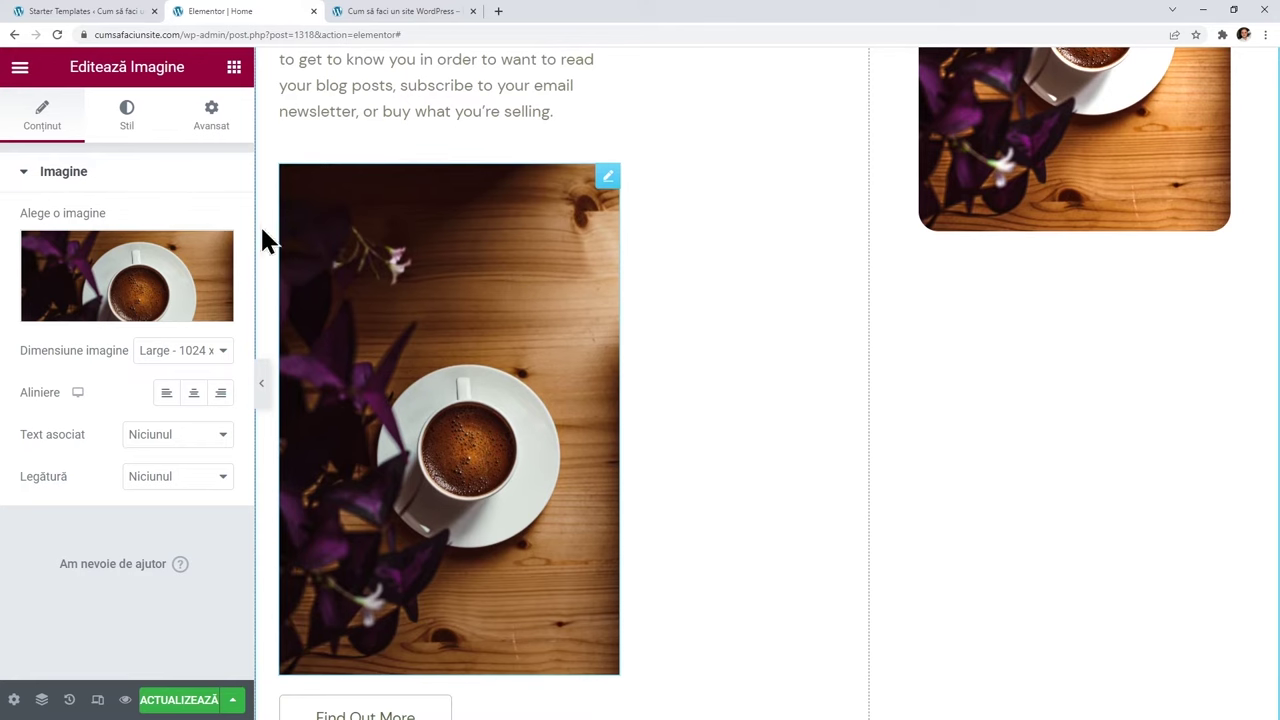
left_click(112, 134)
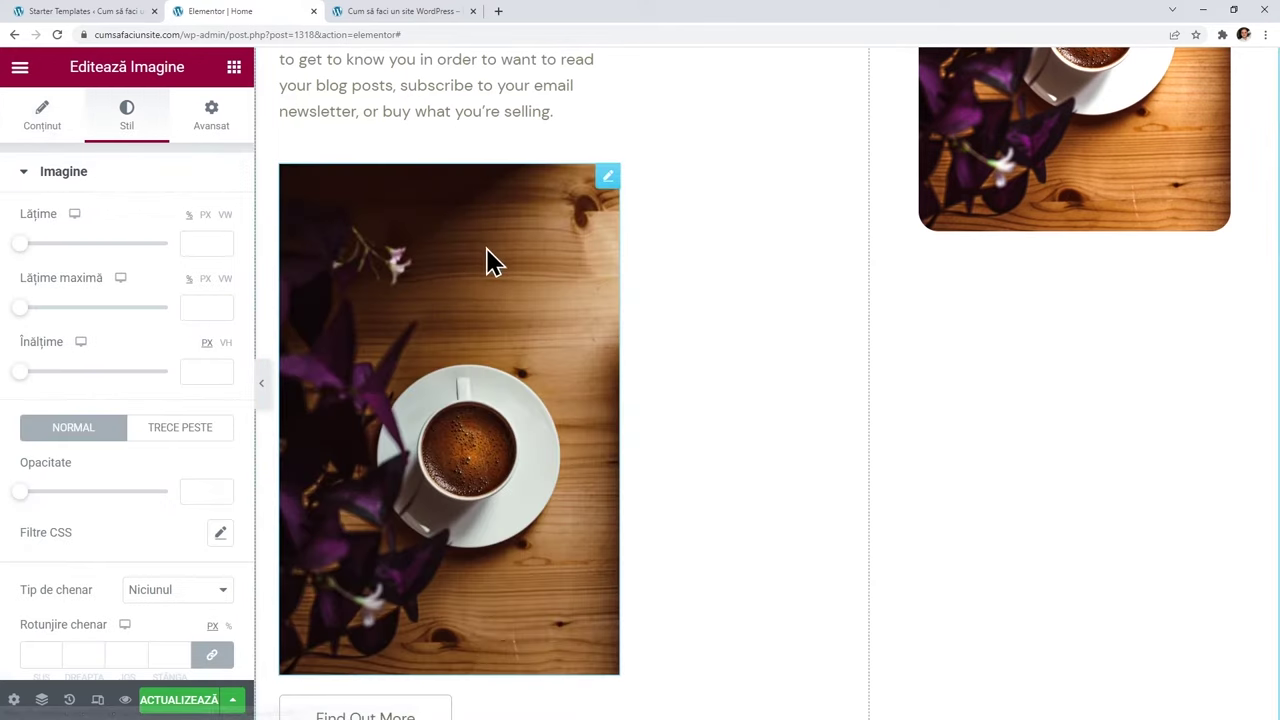
right_click(519, 218)
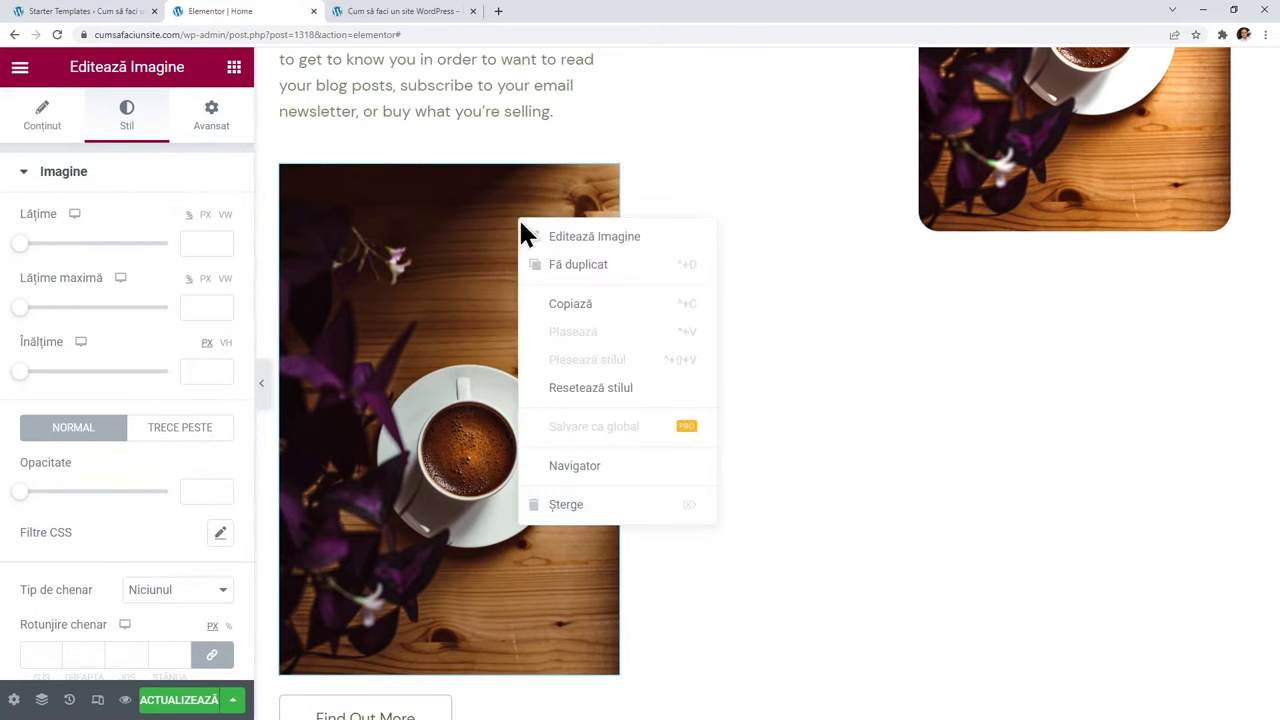
left_click(606, 508)
scroll(778, 340, "up", 5)
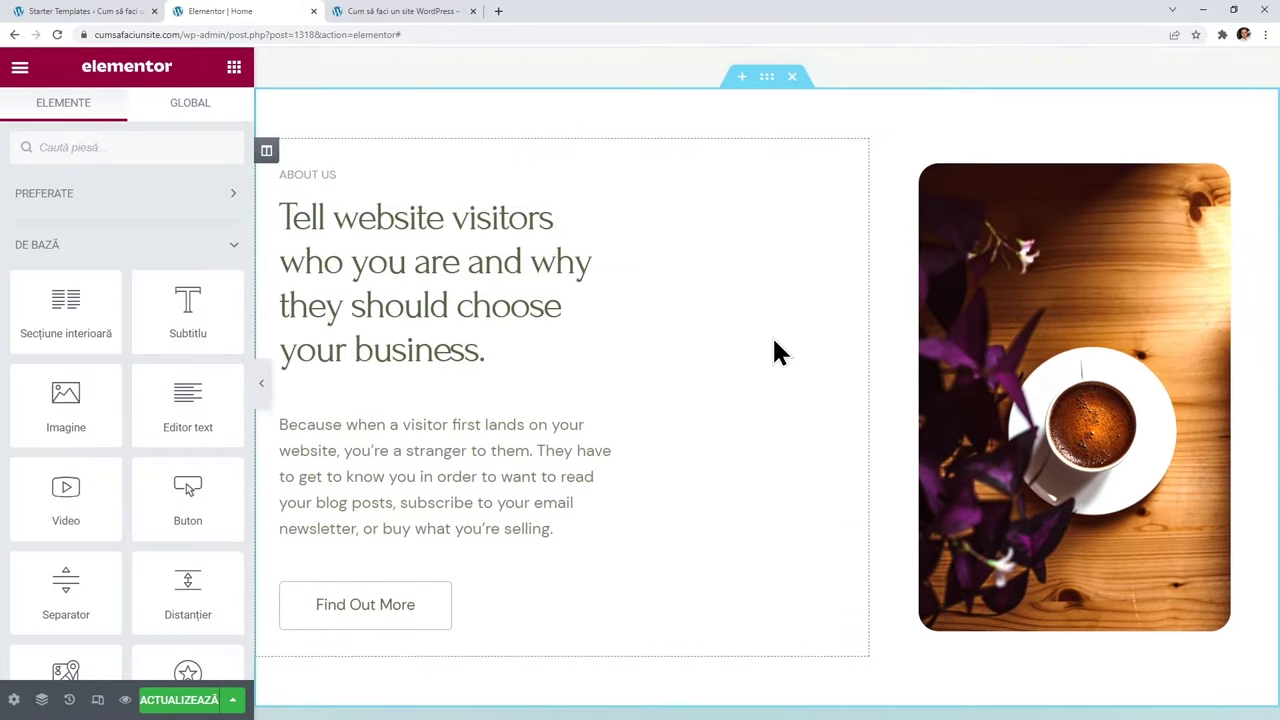
scroll(785, 352, "up", 10)
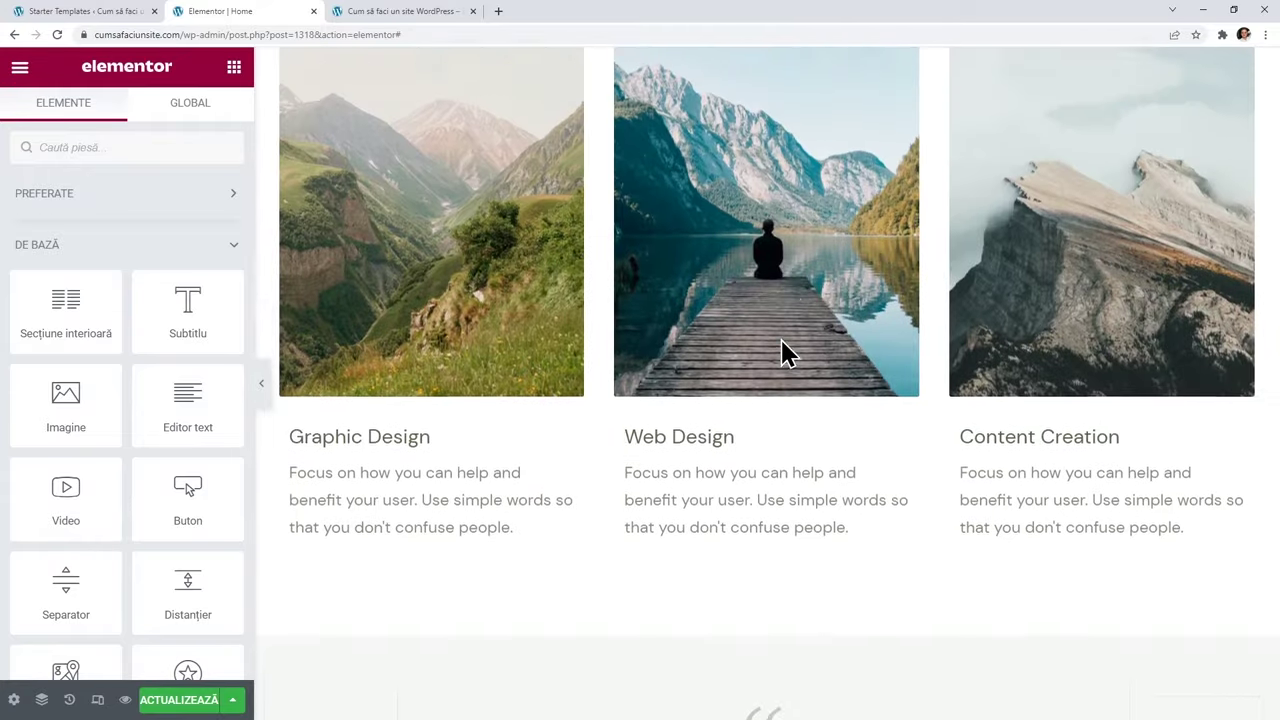
scroll(785, 352, "up", 7)
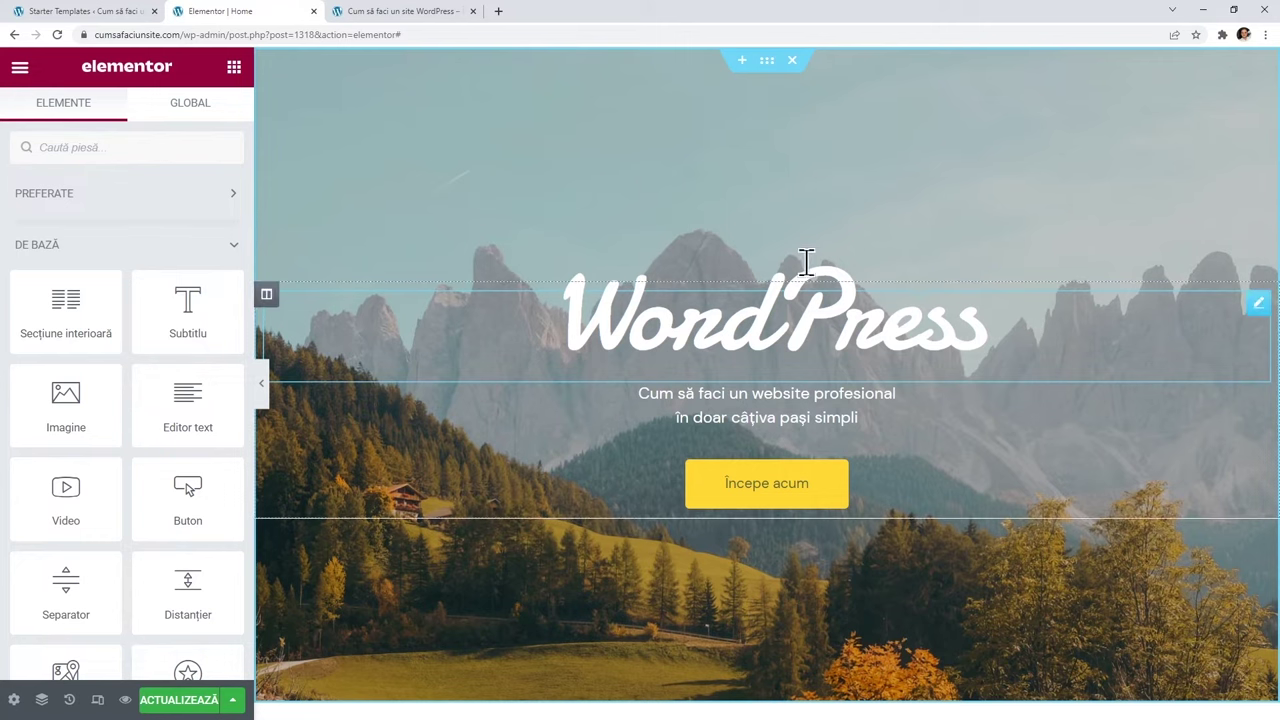
scroll(815, 210, "down", 3)
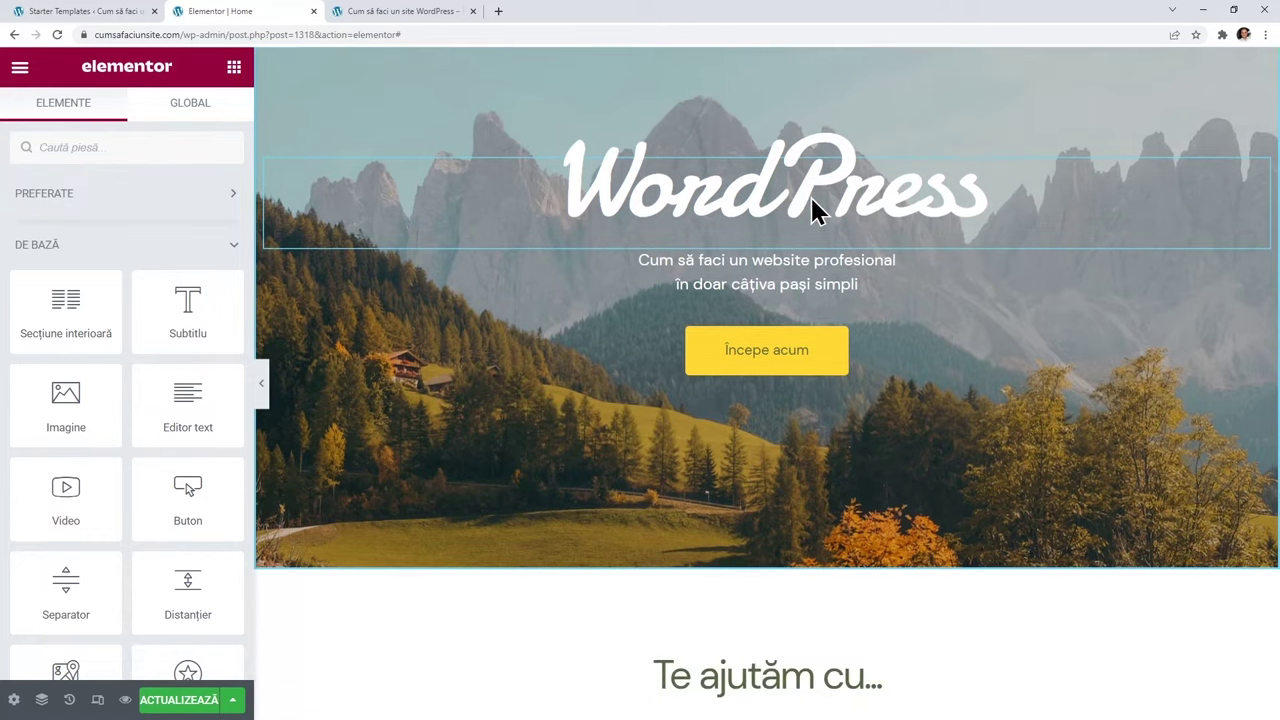
scroll(815, 210, "up", 3)
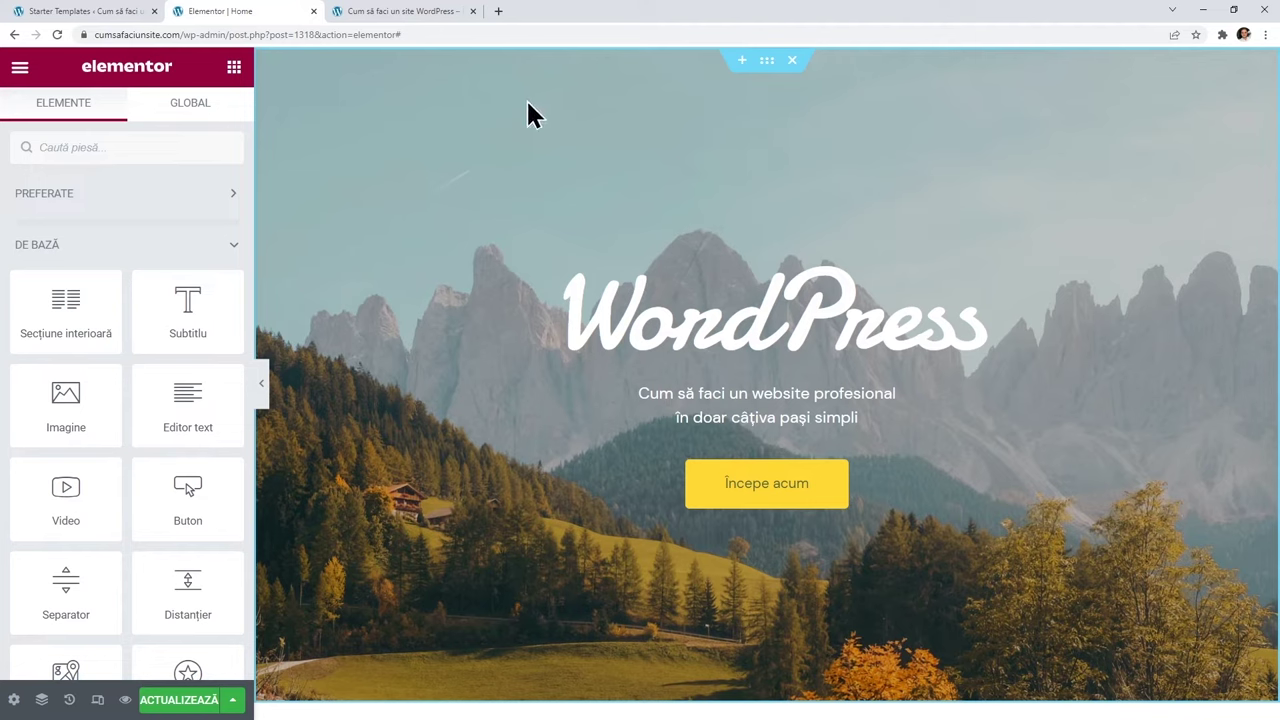
left_click(499, 12)
type("airbnb.com")
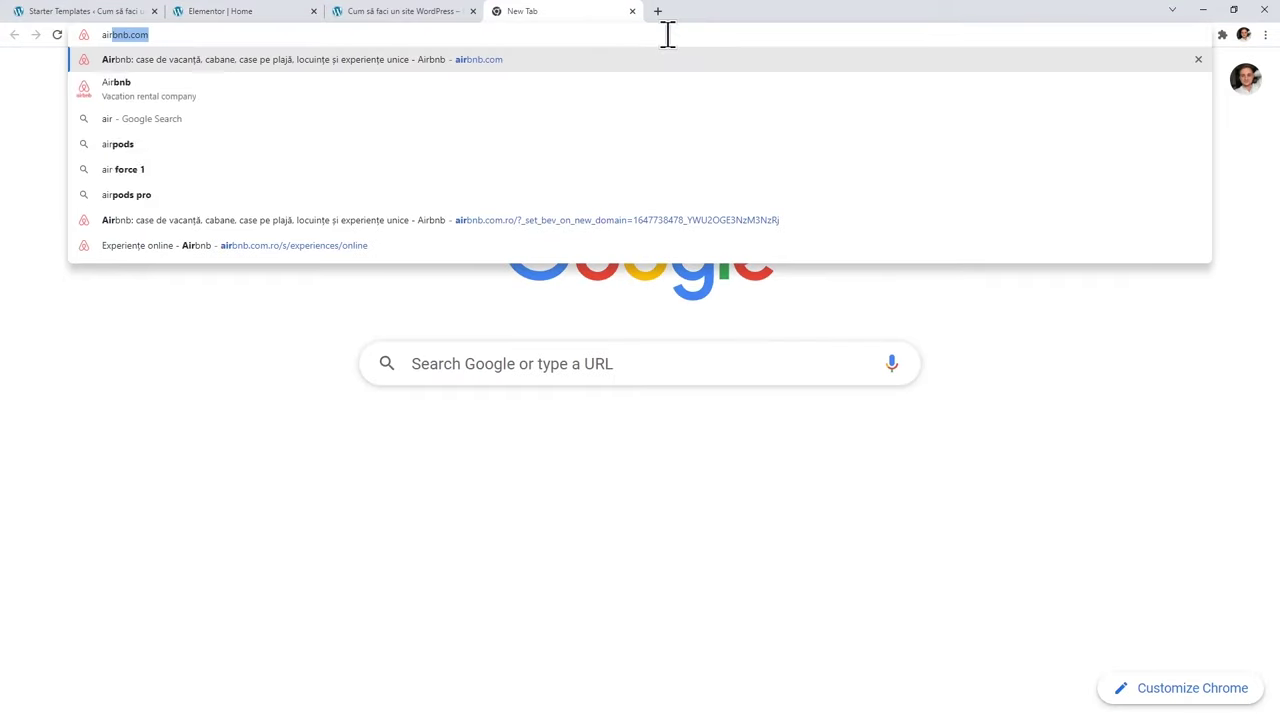
key("Return")
scroll(731, 371, "down", 10)
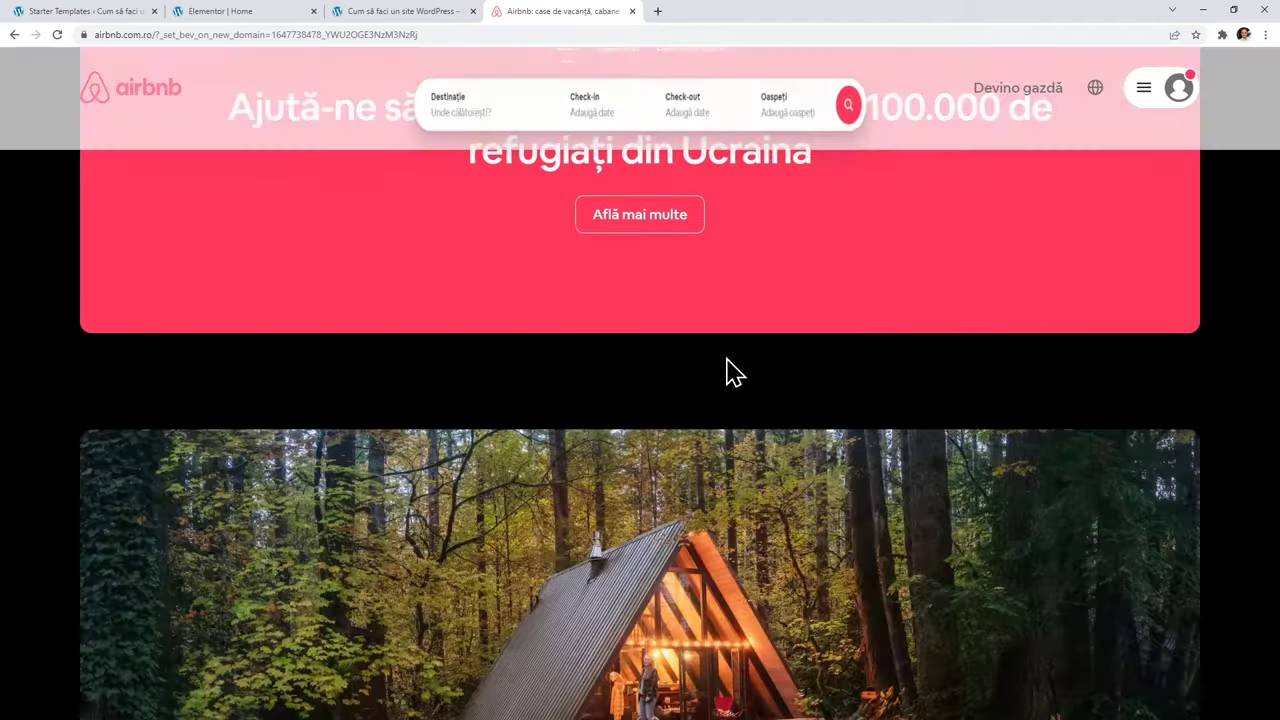
scroll(723, 371, "down", 15)
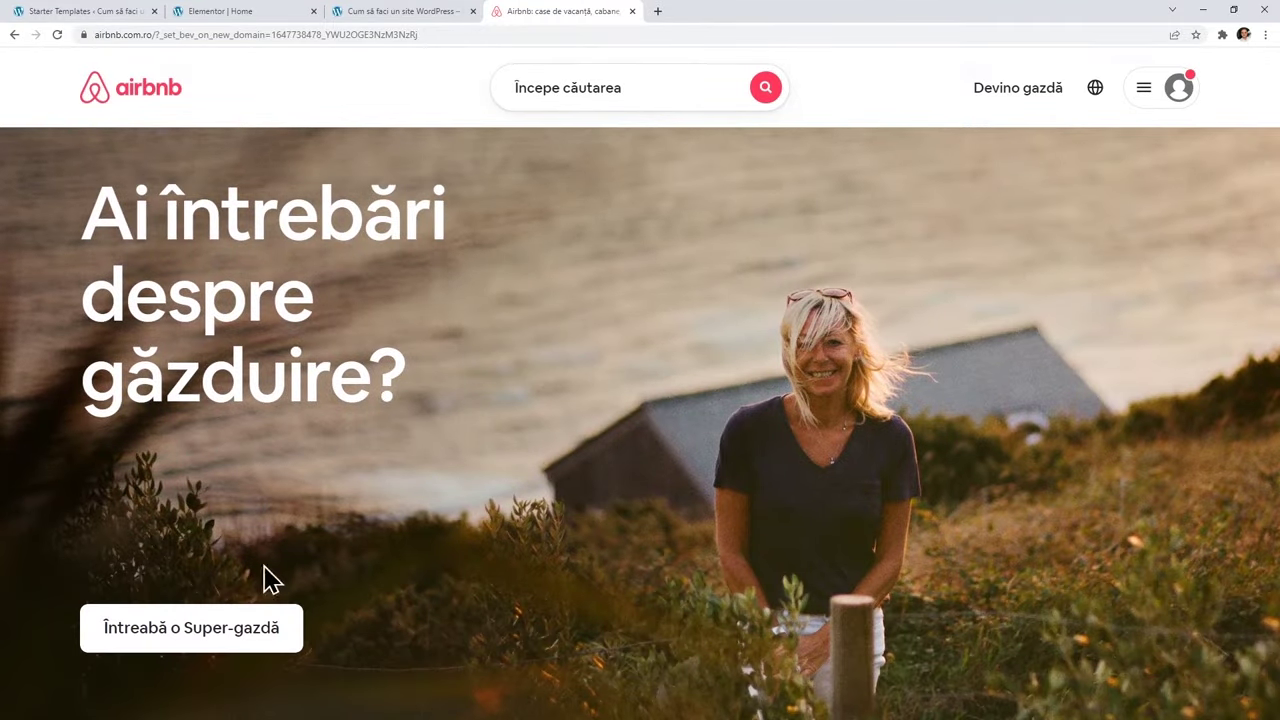
left_click(251, 14)
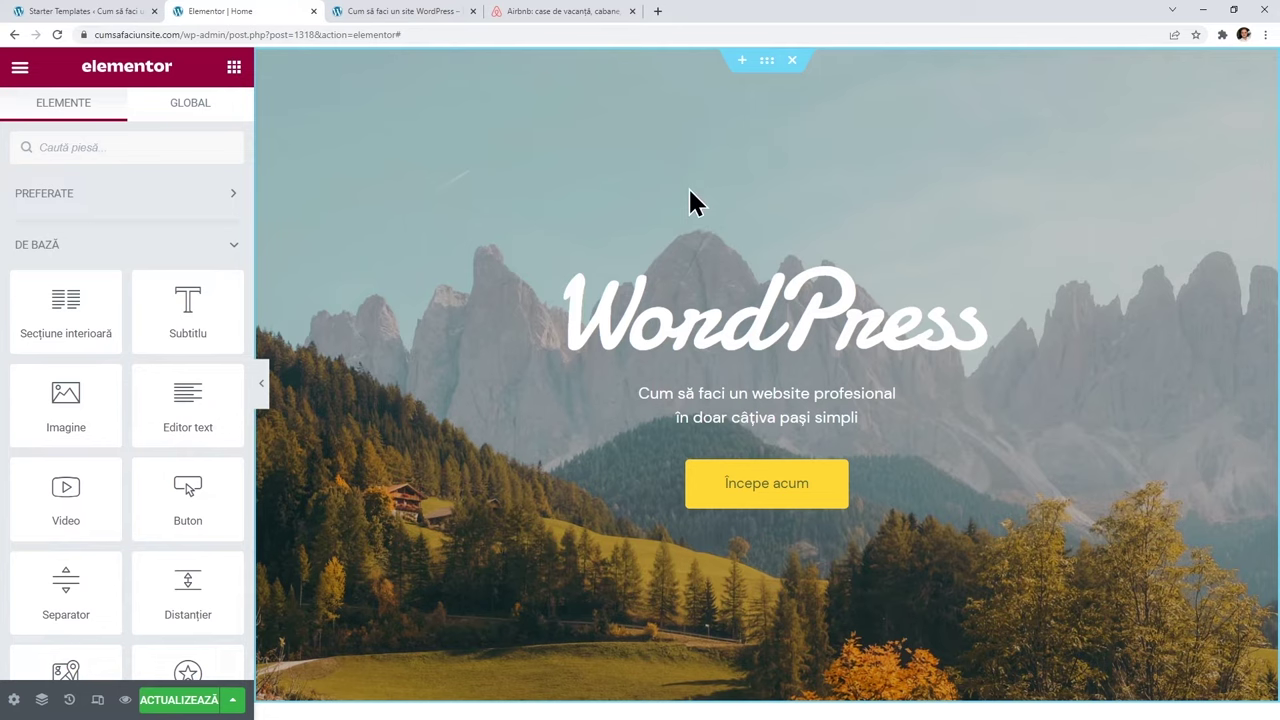
Upload home-erou.jpg from Downloads > cum-sa-faci-un-website > Home as the hero background image.
left_click(765, 66)
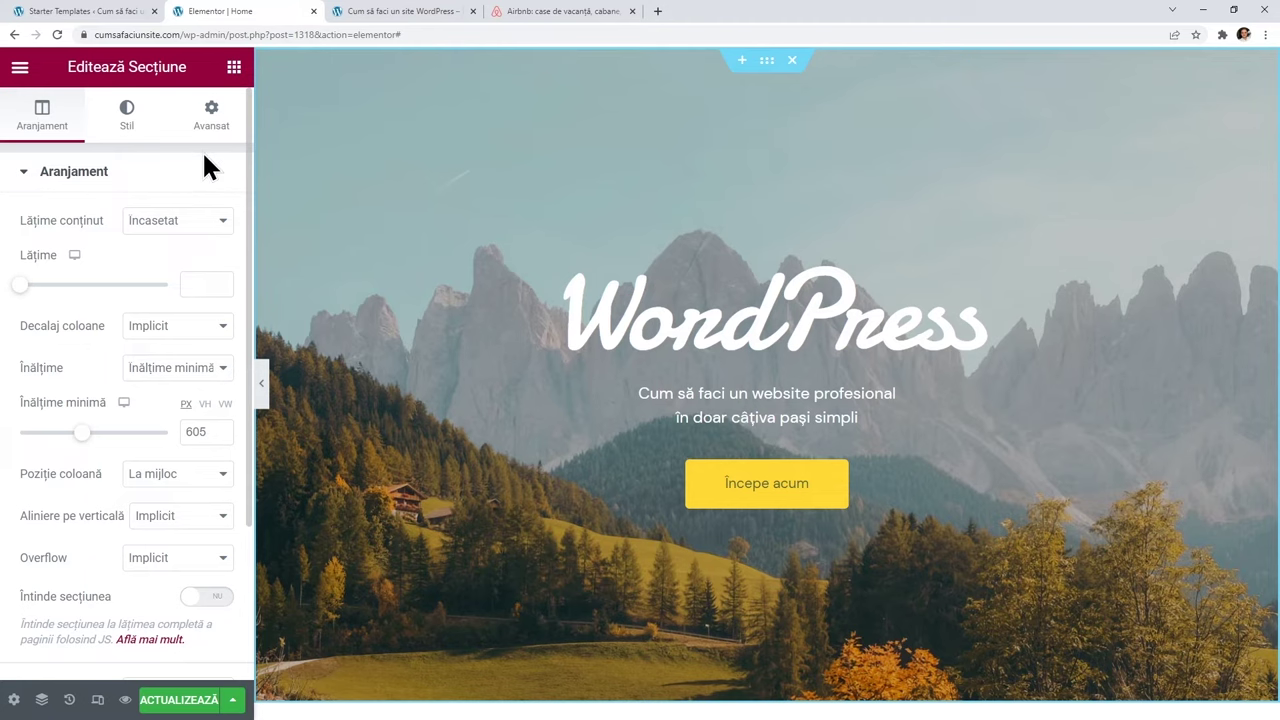
left_click(127, 120)
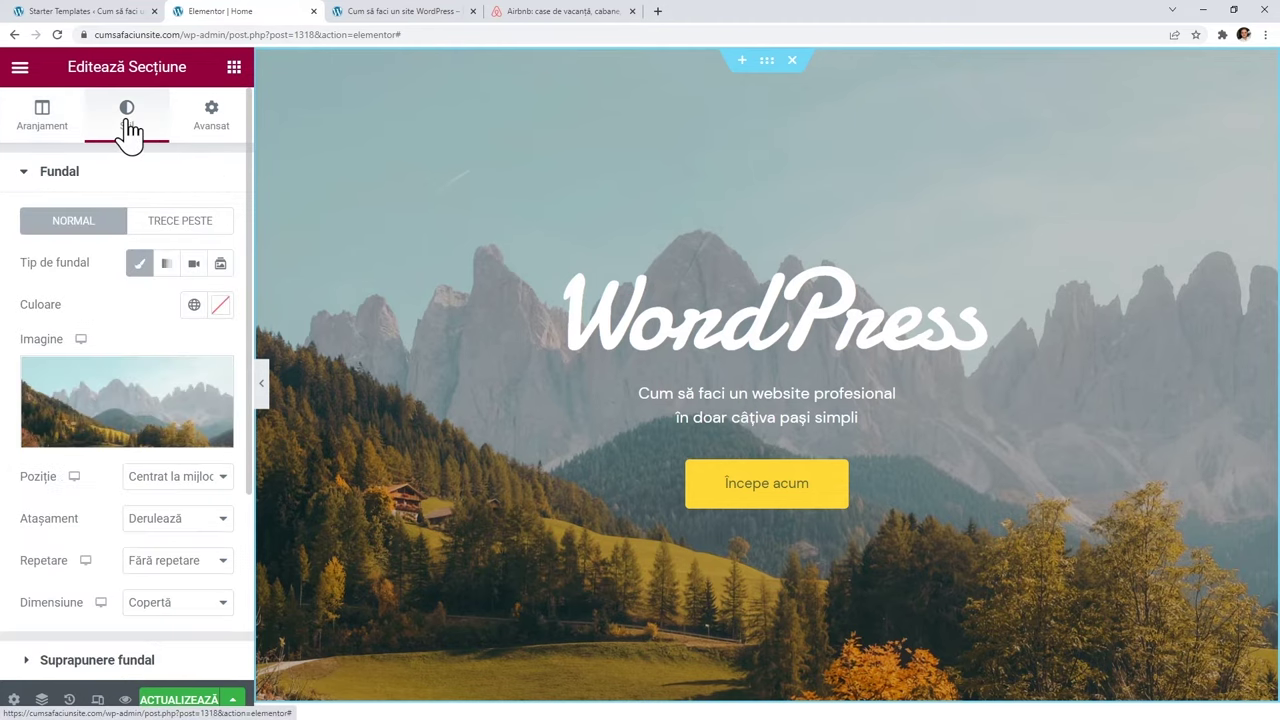
left_click(126, 390)
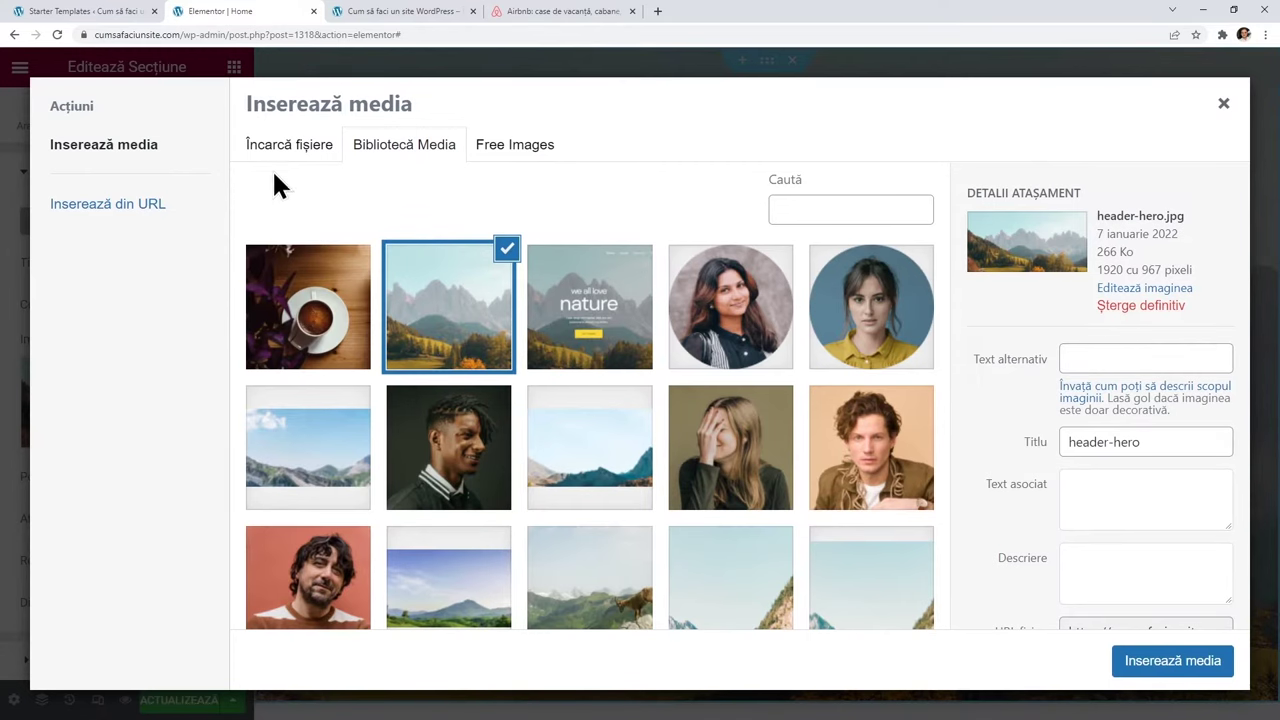
left_click(282, 150)
left_click(810, 410)
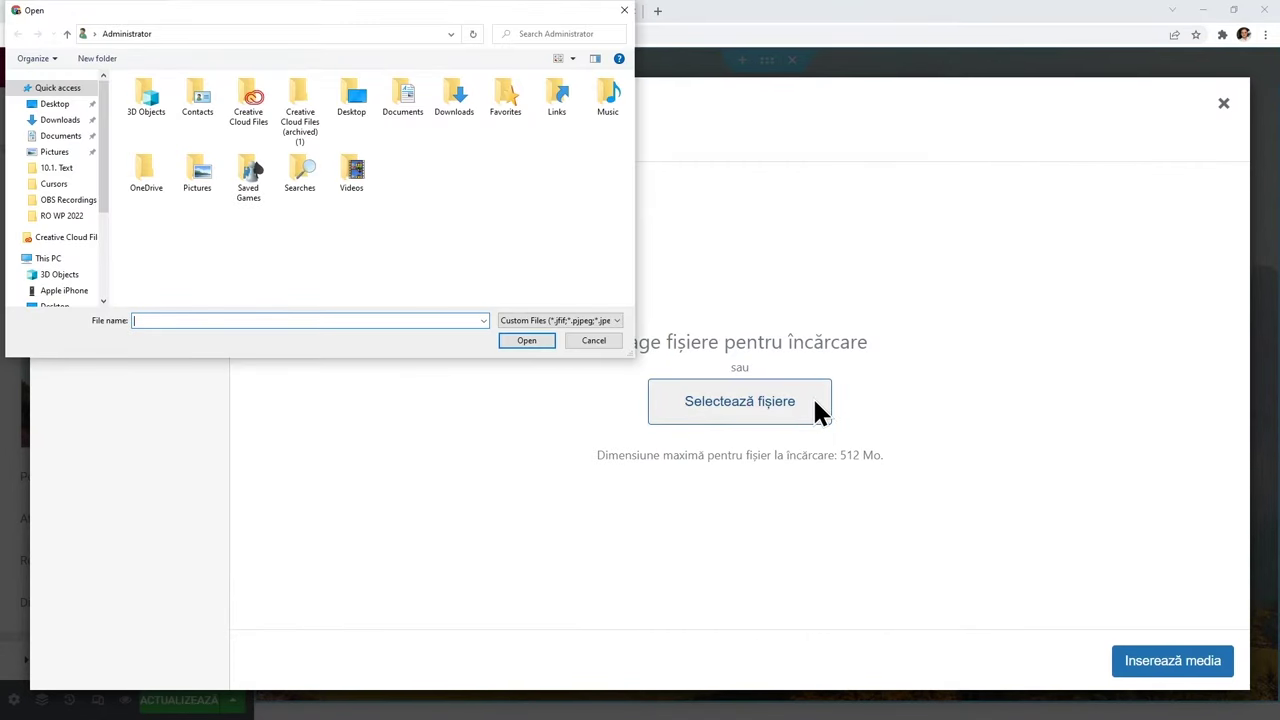
double_click(456, 100)
double_click(390, 116)
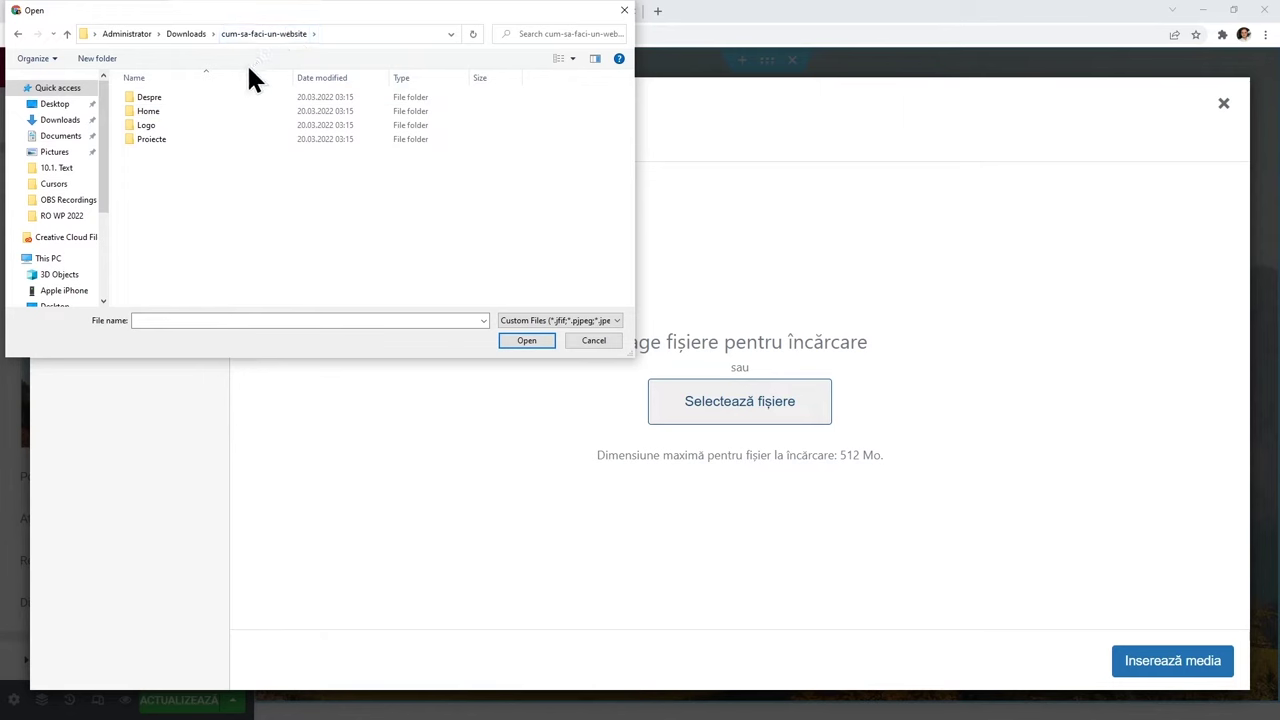
double_click(182, 112)
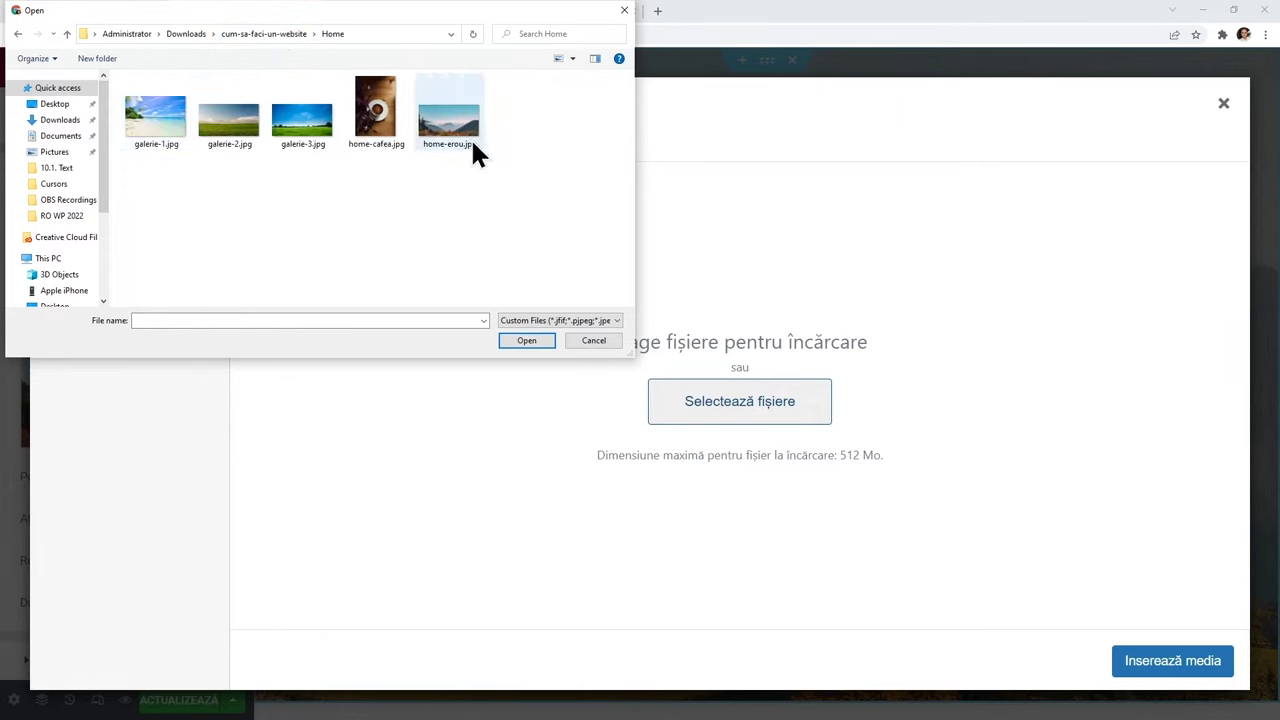
double_click(477, 125)
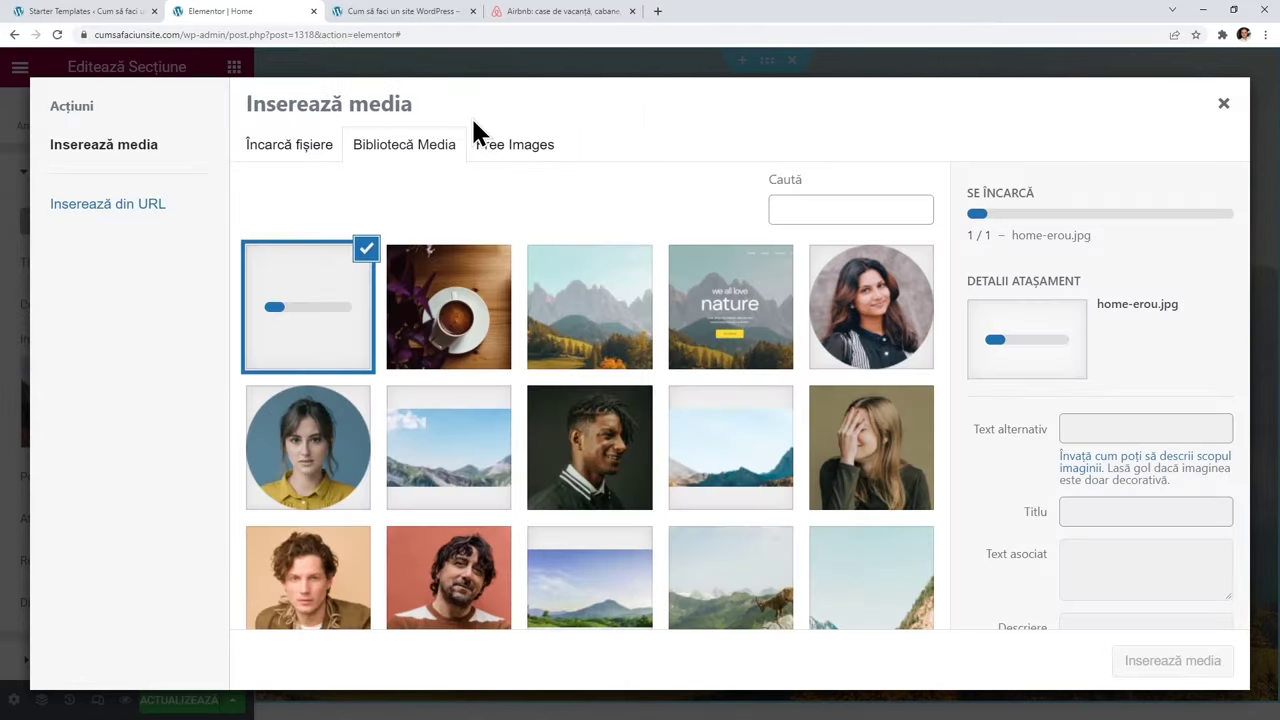
left_click(1150, 668)
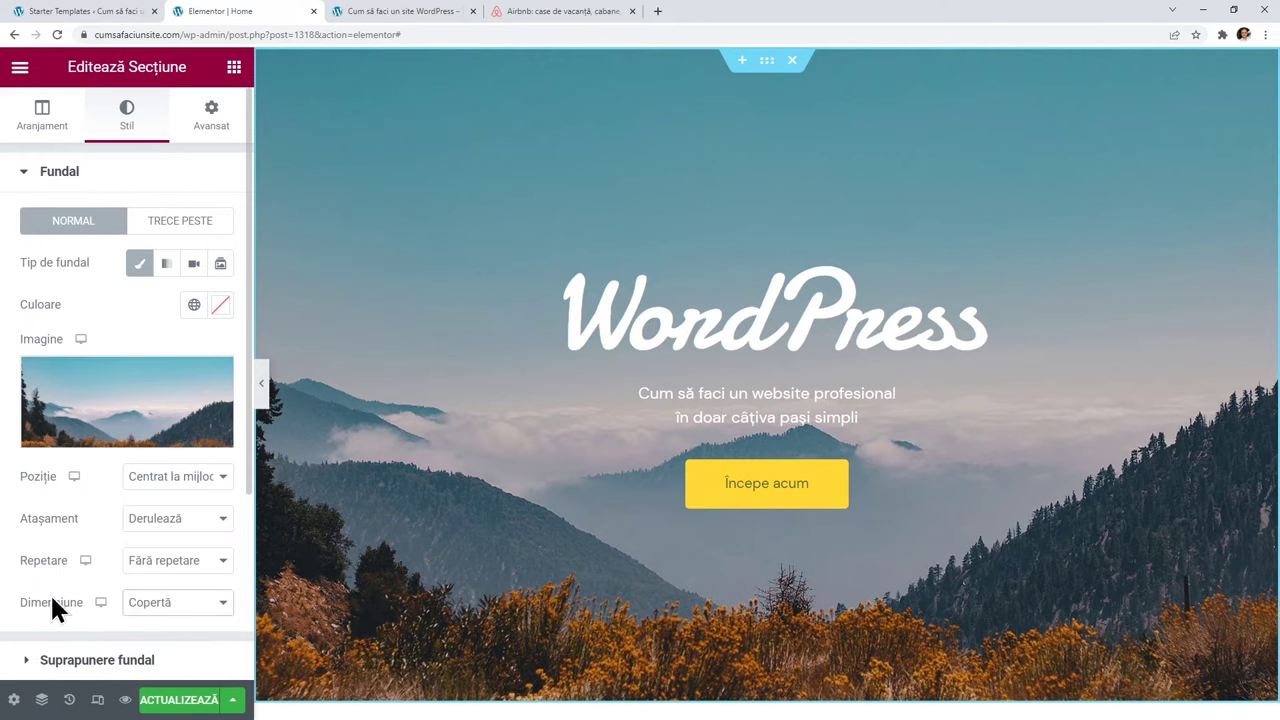
After trying Centrat stânga, set the hero background position to Jos pe centru (bottom centre).
left_click(207, 489)
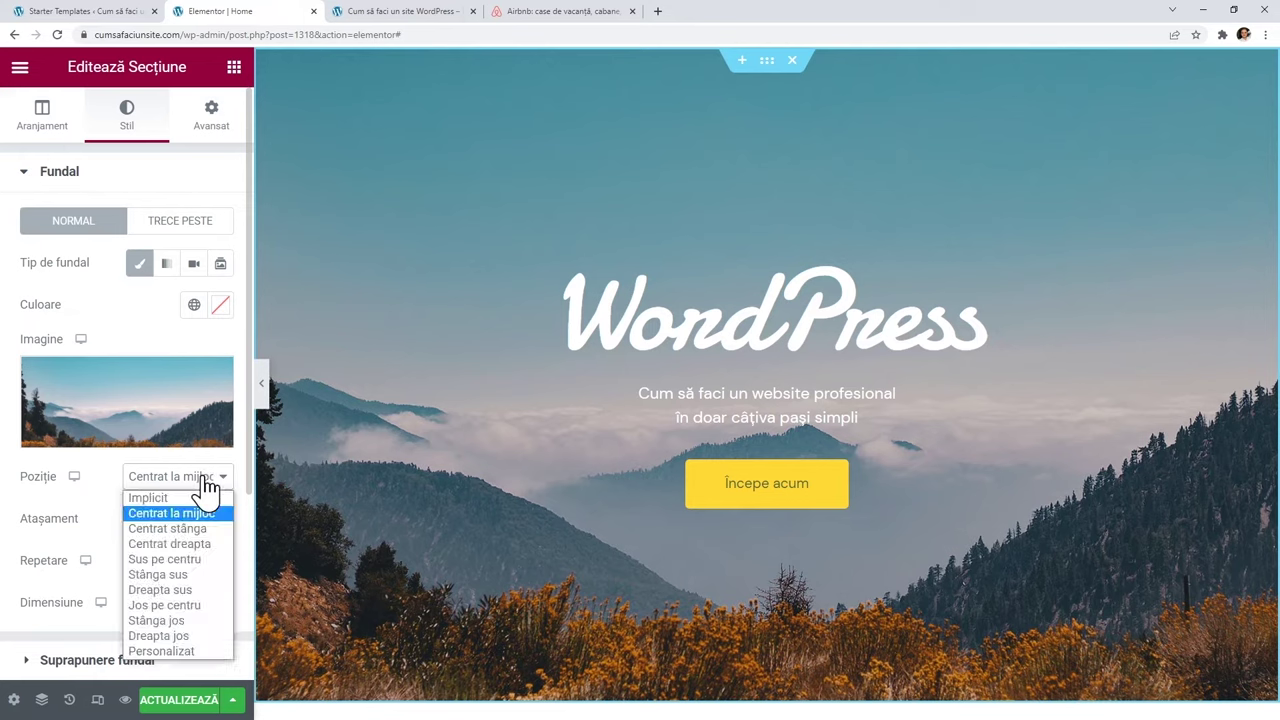
left_click(188, 490)
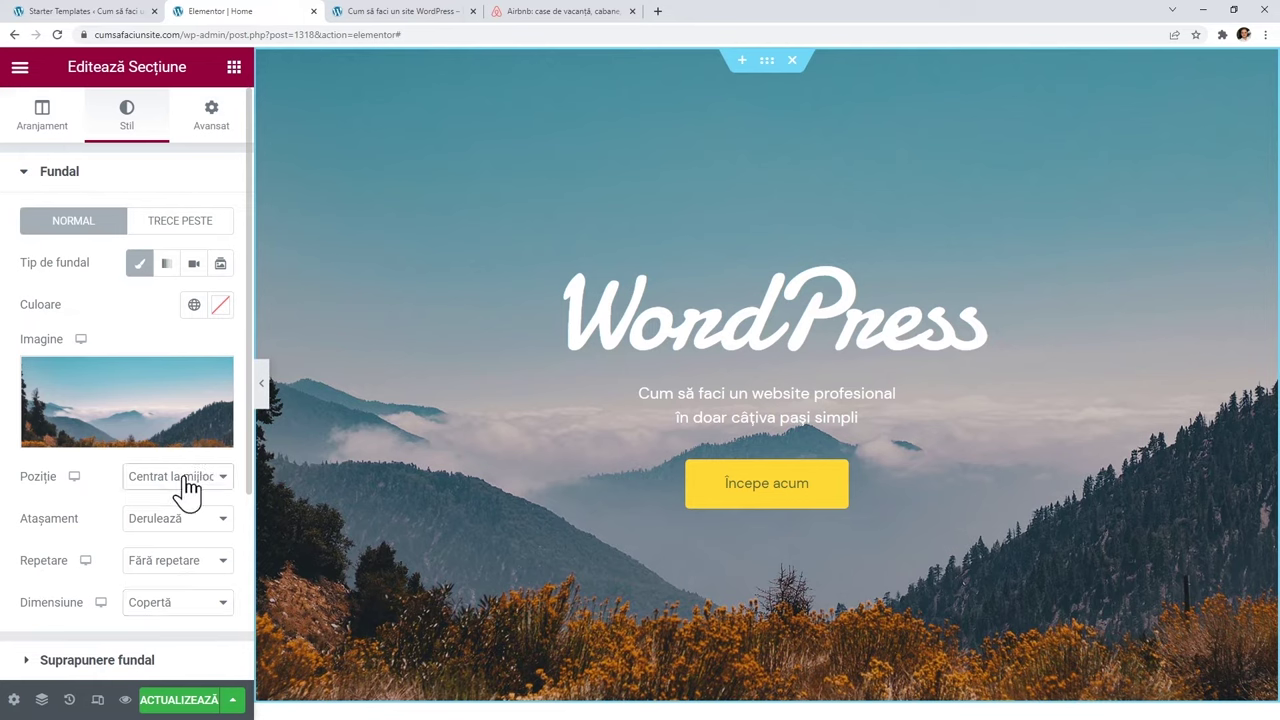
left_click(188, 490)
left_click(189, 530)
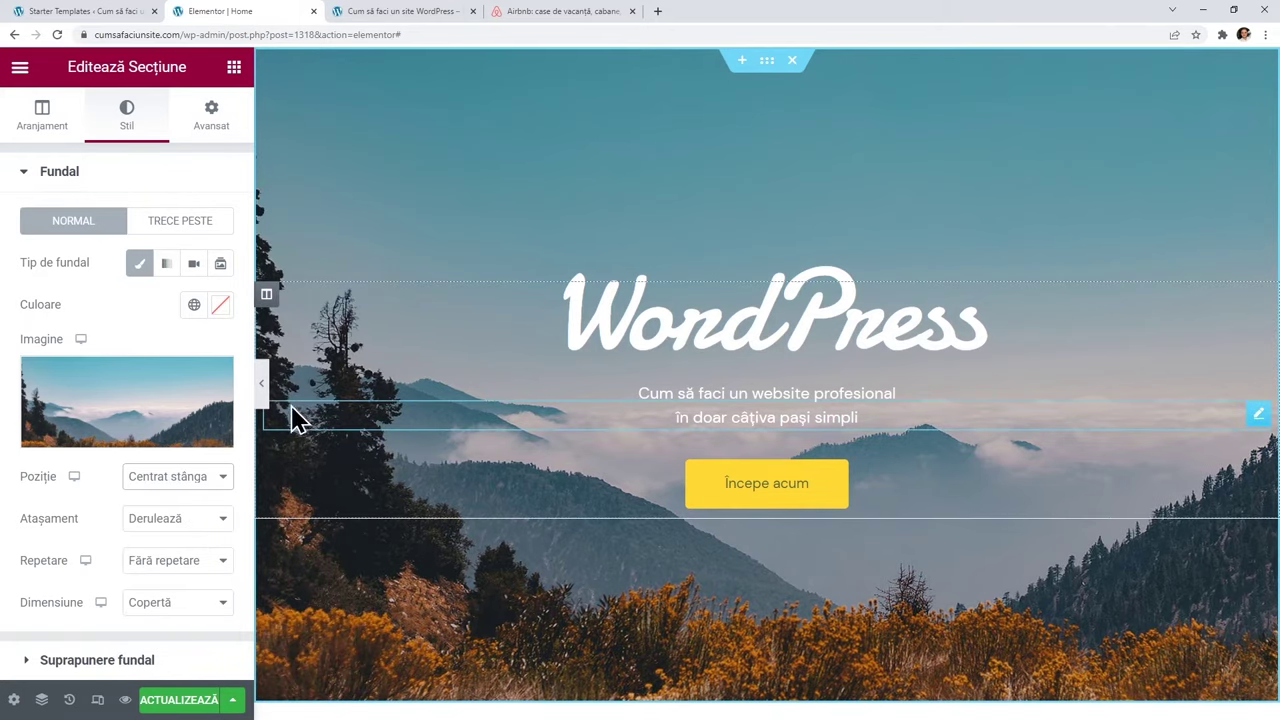
left_click(199, 478)
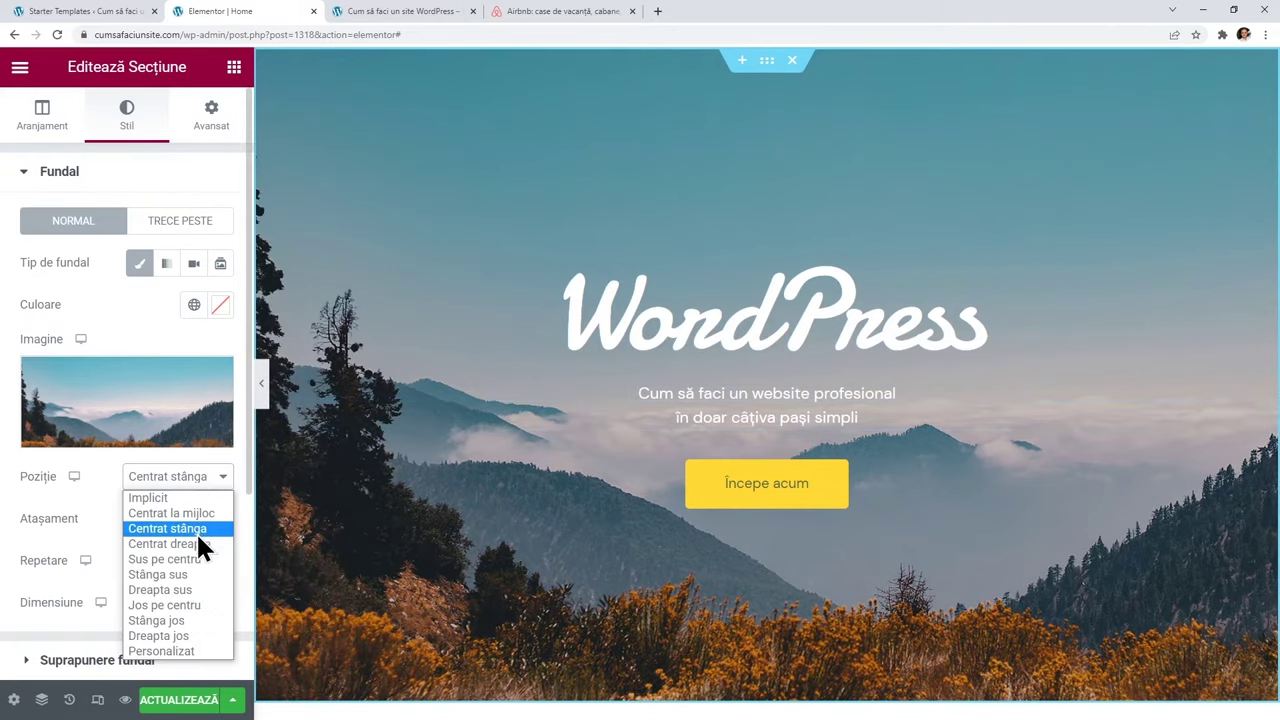
left_click(189, 605)
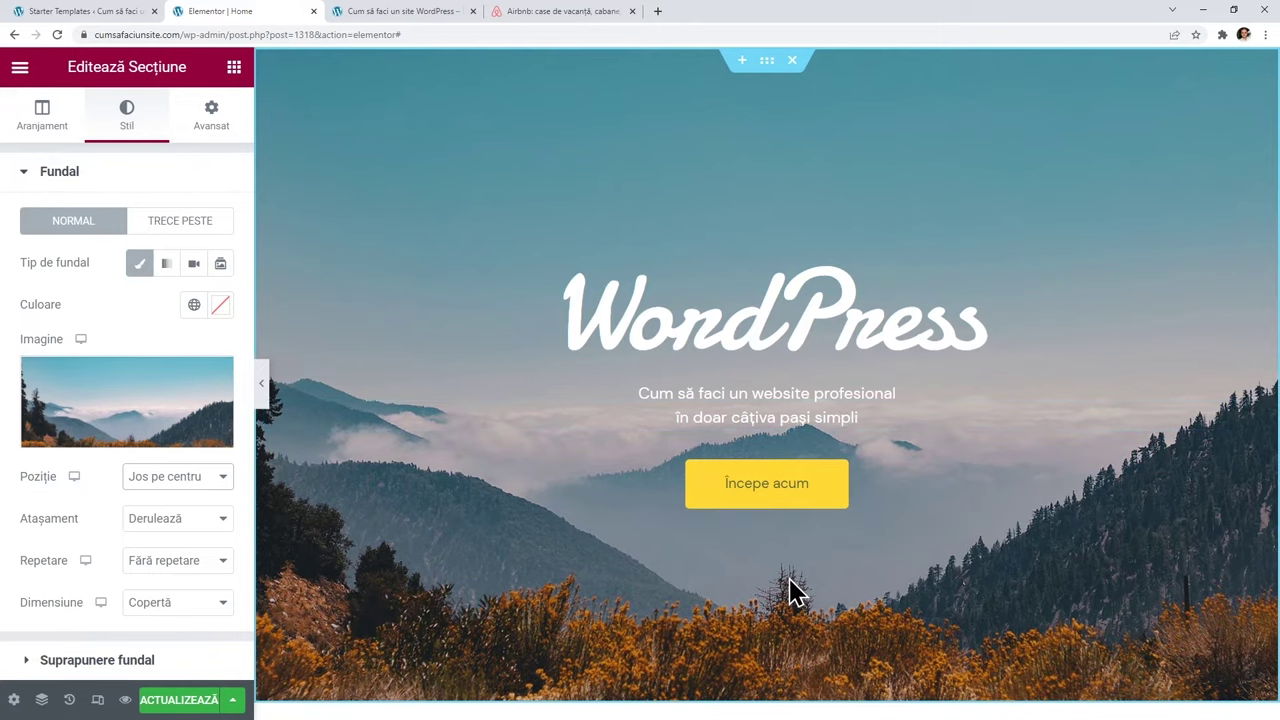
scroll(165, 590, "down", 2)
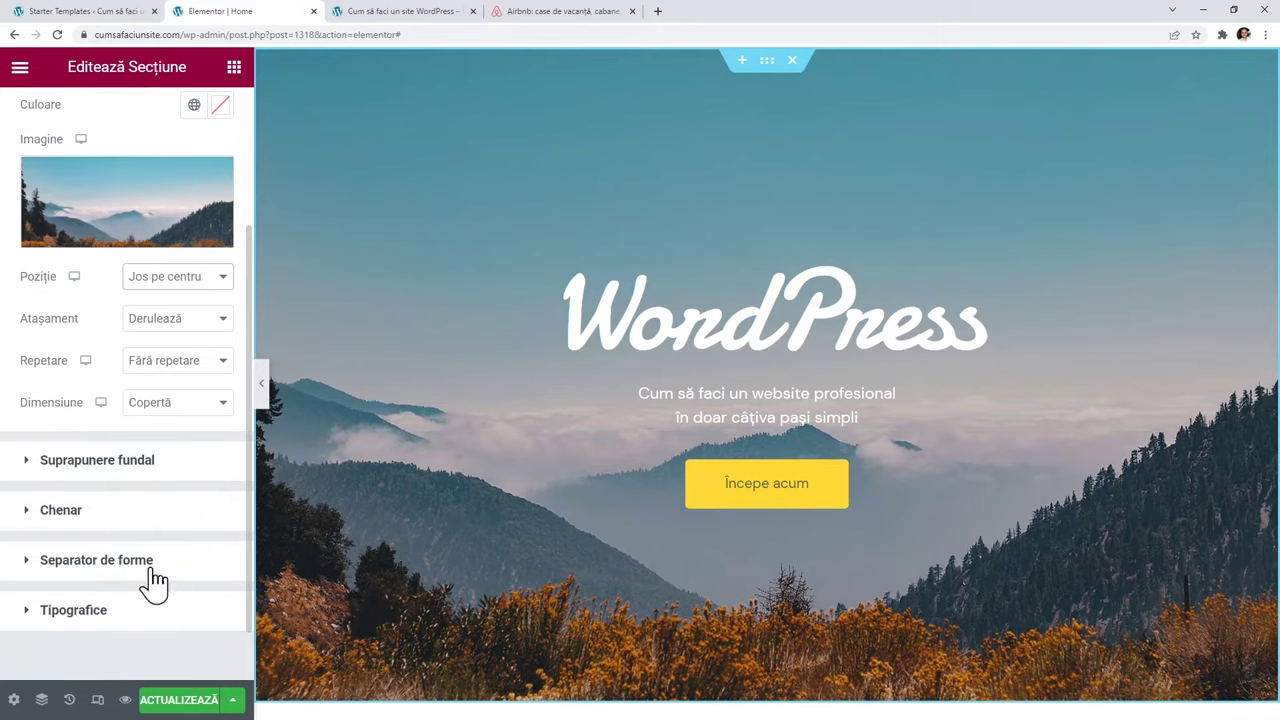
Expand Suprapunere fundal and set the overlay opacity to 0.3.
left_click(110, 462)
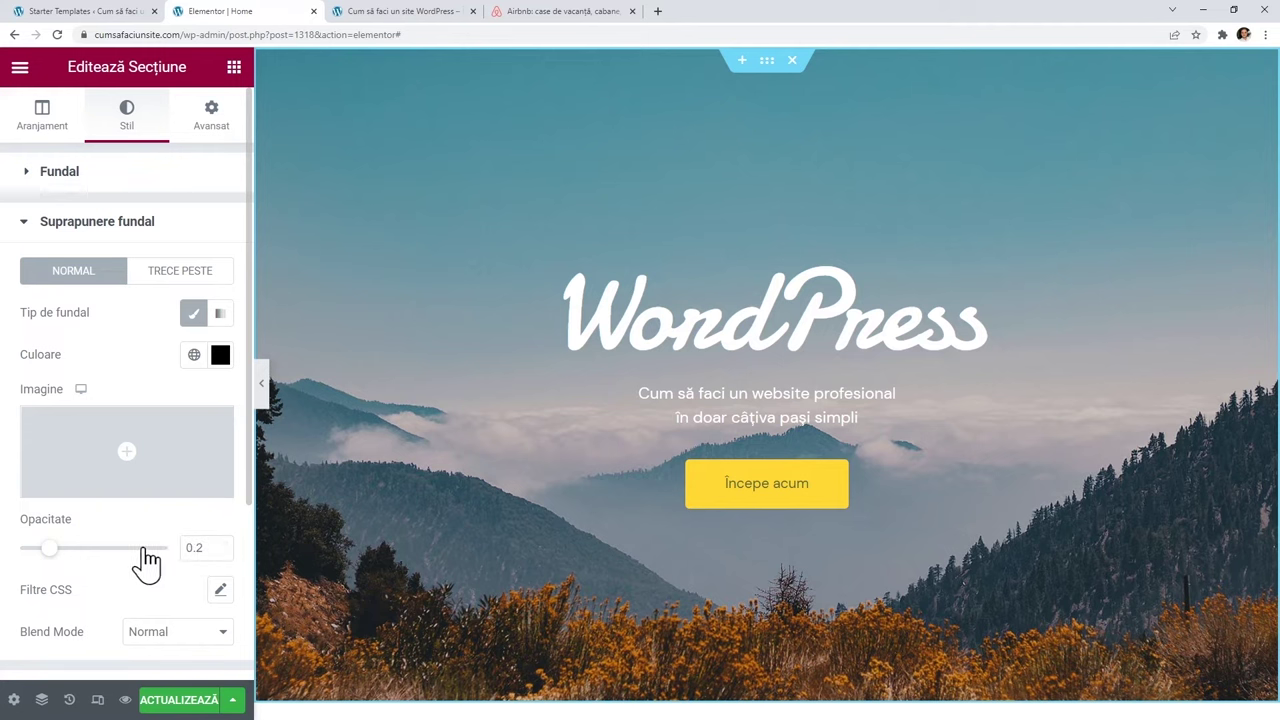
left_click_drag(49, 548, 123, 549)
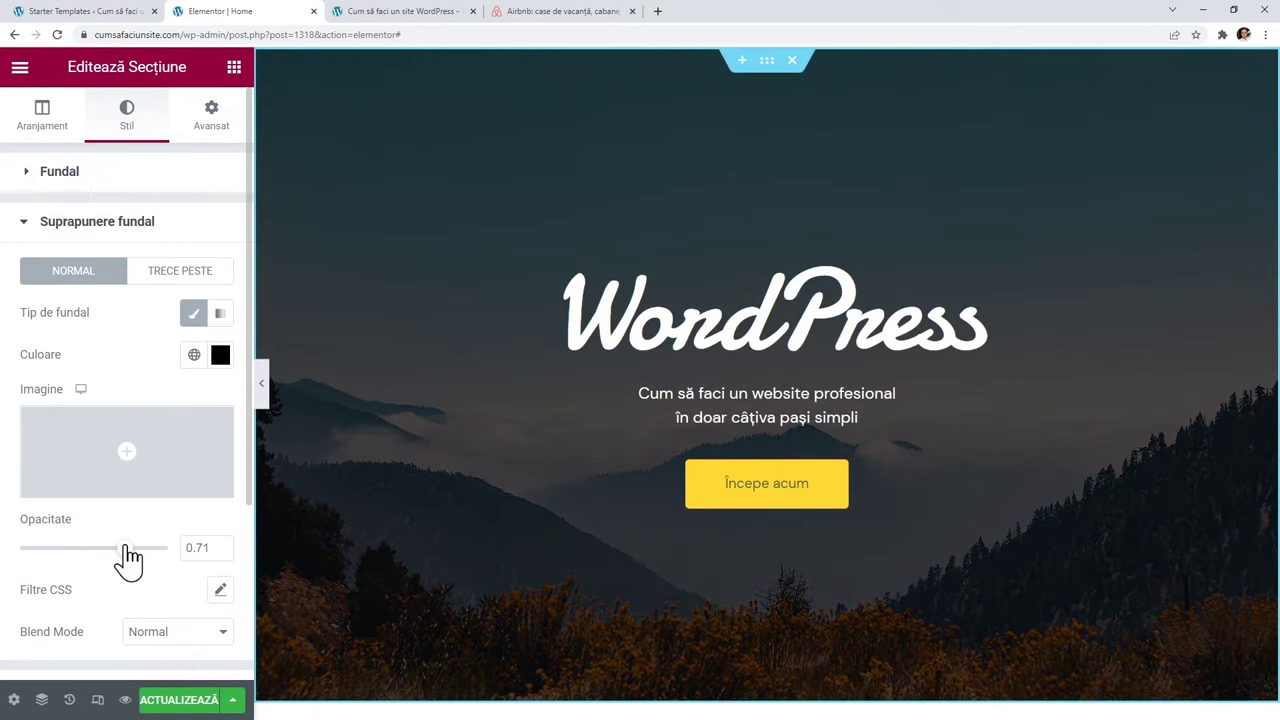
left_click_drag(125, 550, 180, 552)
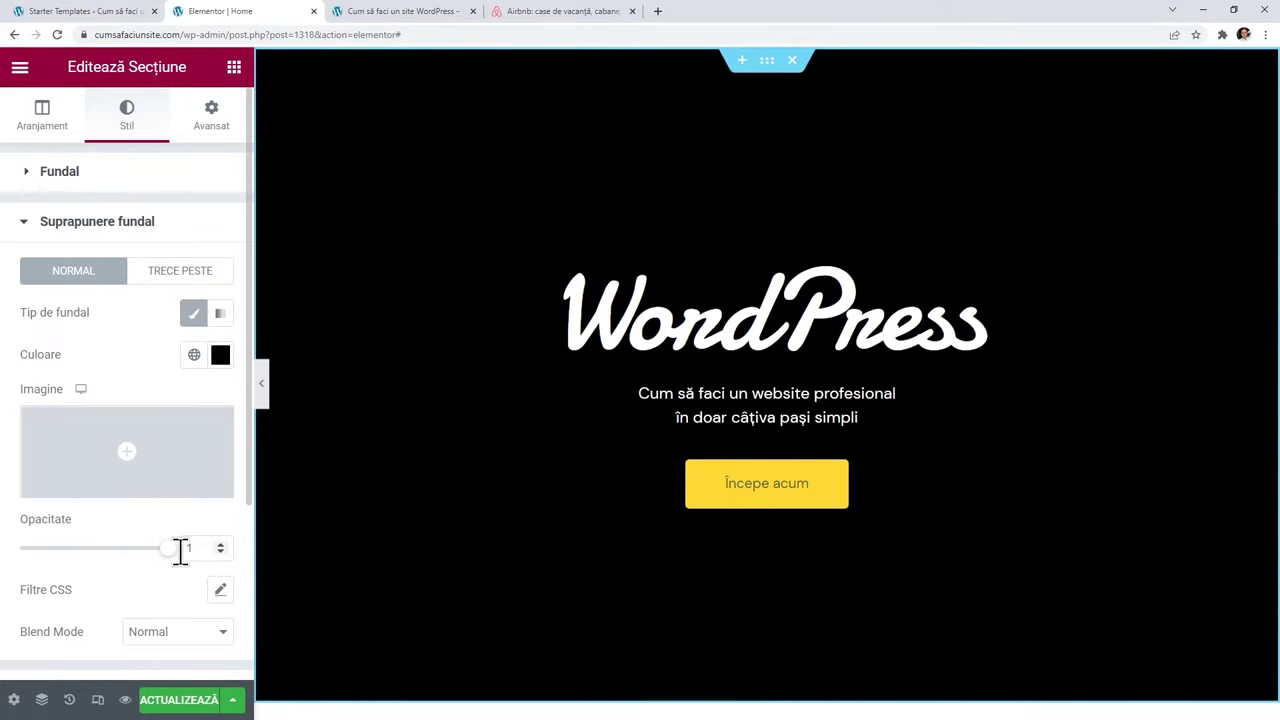
double_click(188, 549)
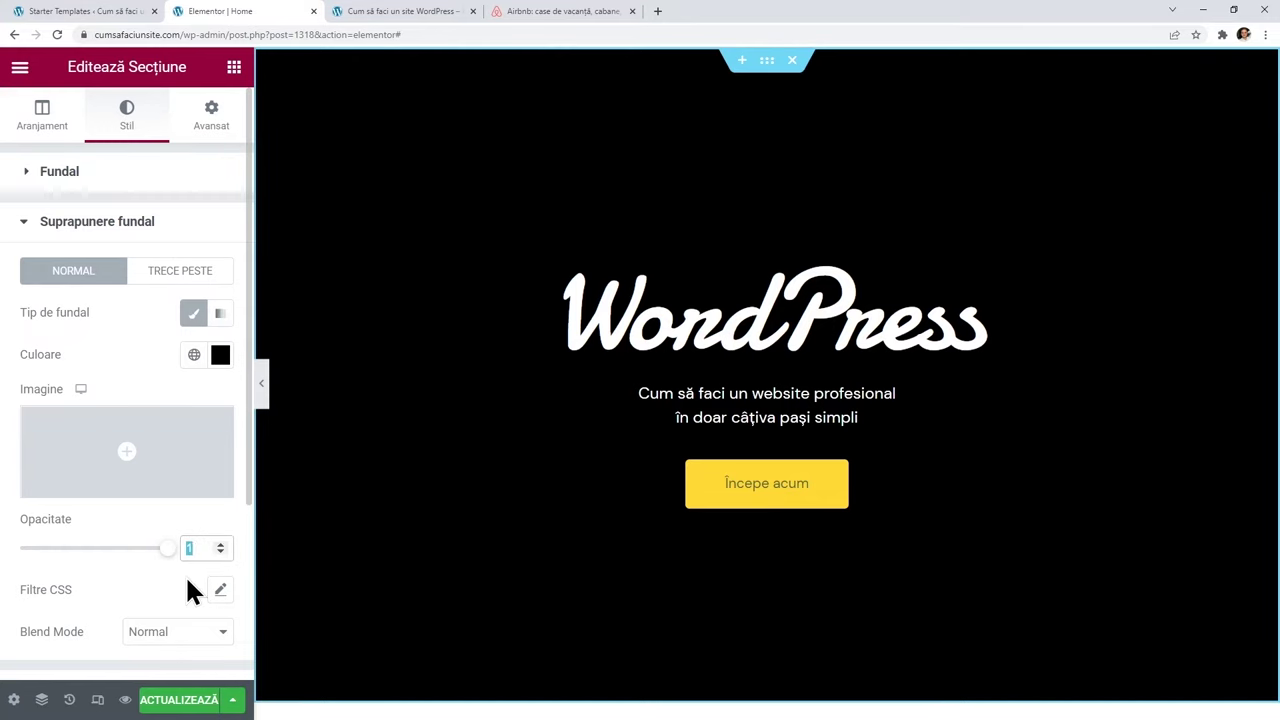
type("0.2")
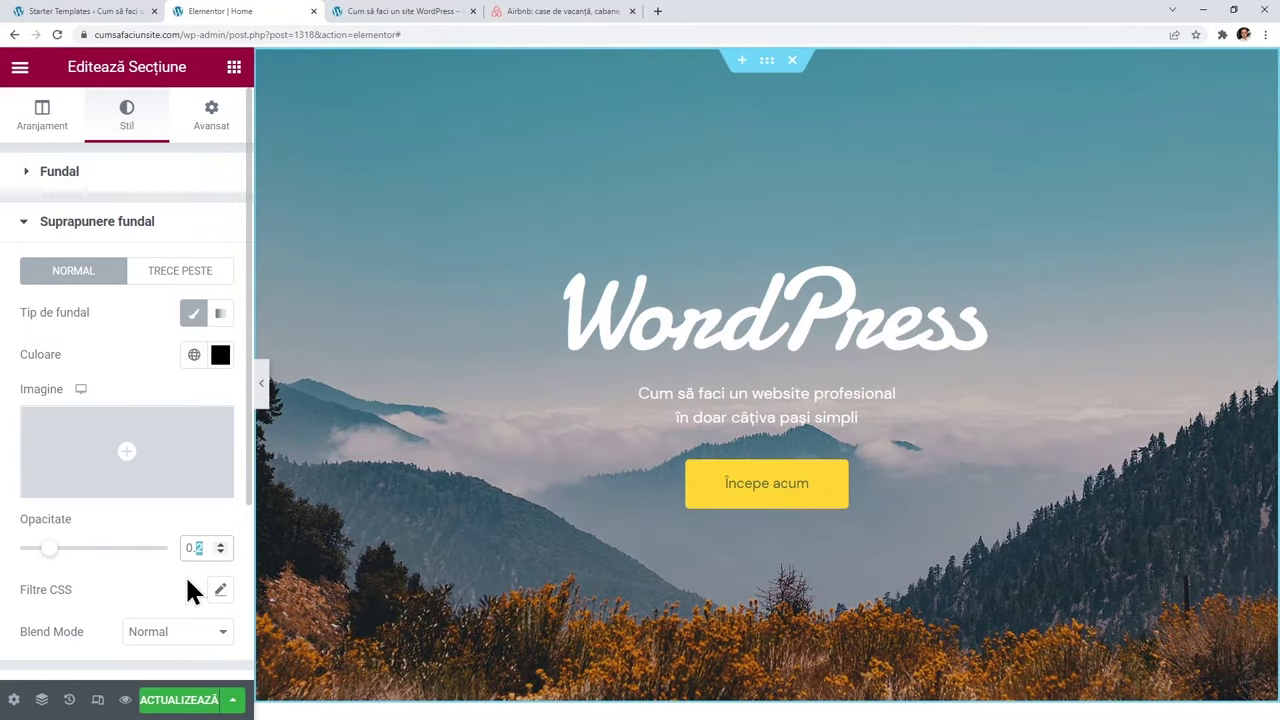
type("3")
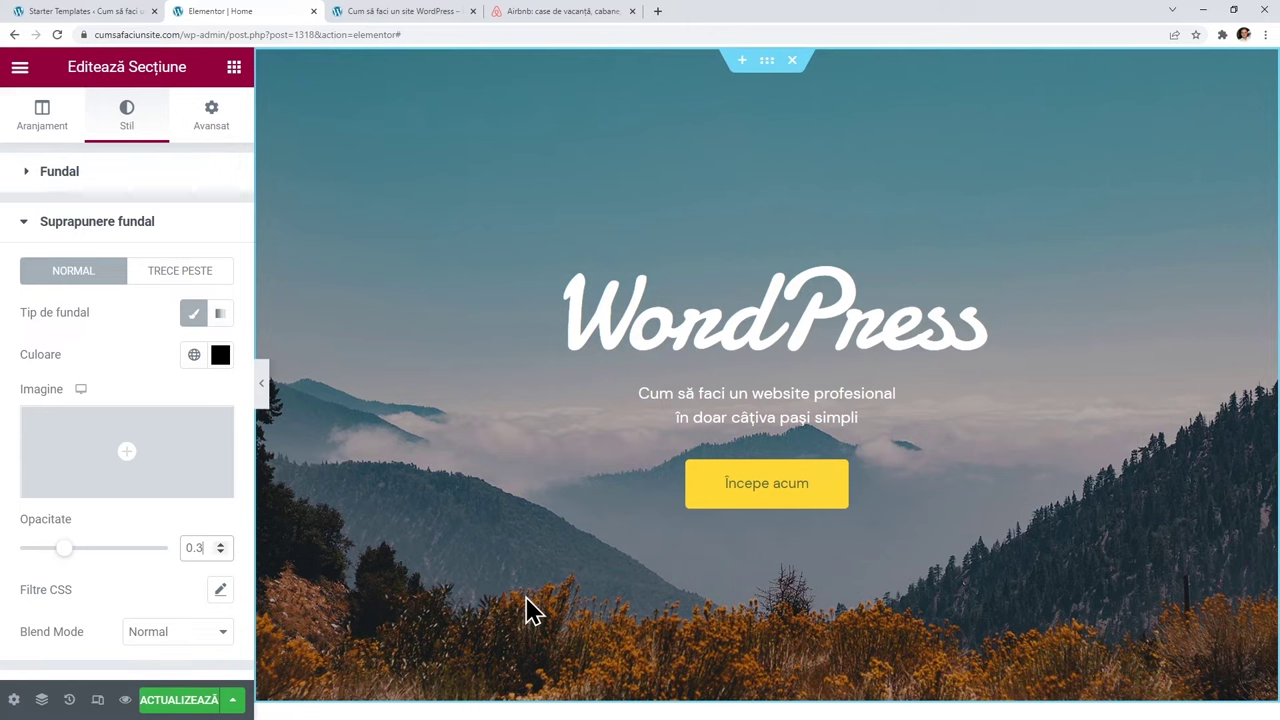
Try pink, red and blue overlay colours, then close the picker leaving the overlay black.
left_click(220, 362)
left_click(142, 452)
left_click_drag(142, 452, 336, 453)
left_click_drag(143, 612, 113, 617)
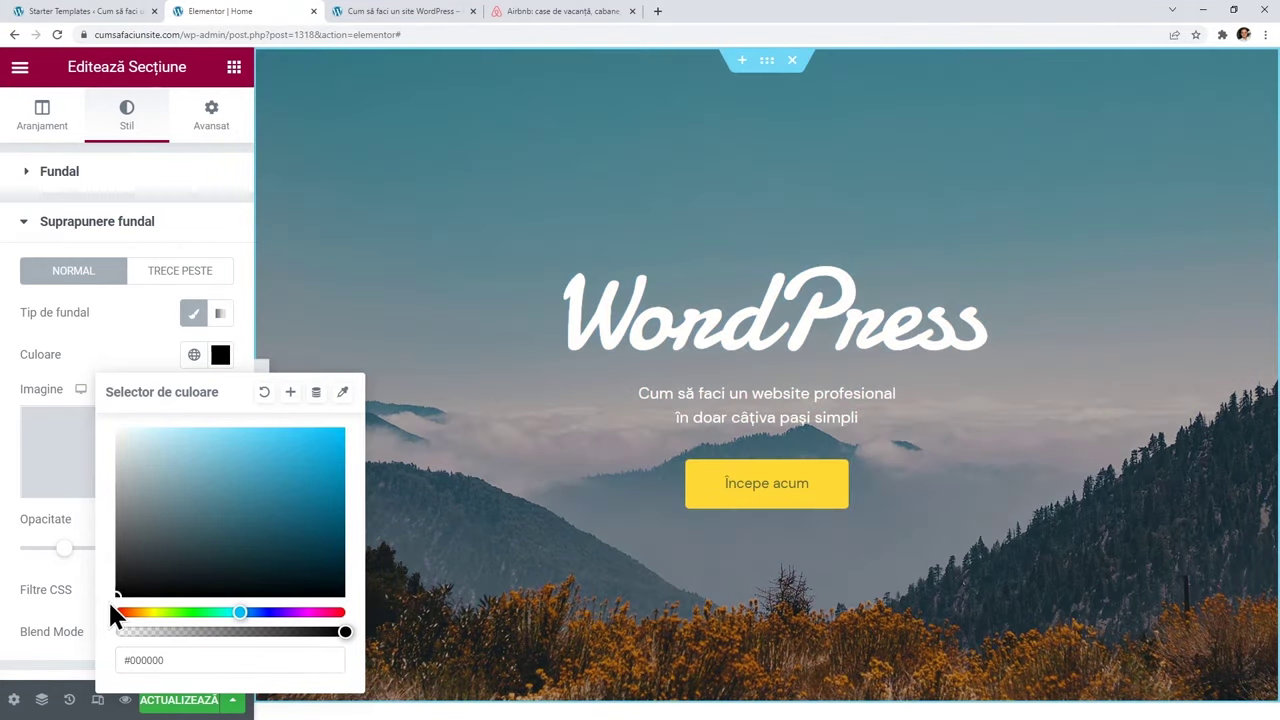
left_click(108, 350)
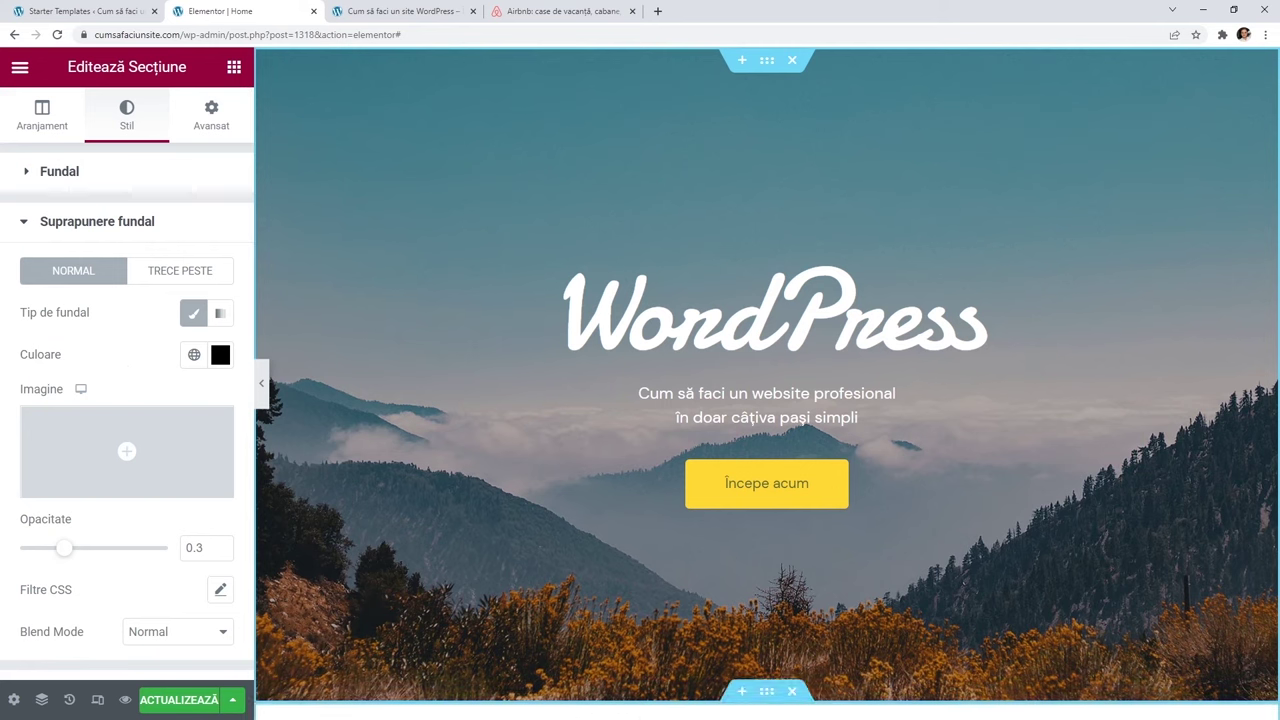
Set the hero's Înălțime minimă to 625 px, save the page, and go to the live site tab.
left_click(44, 130)
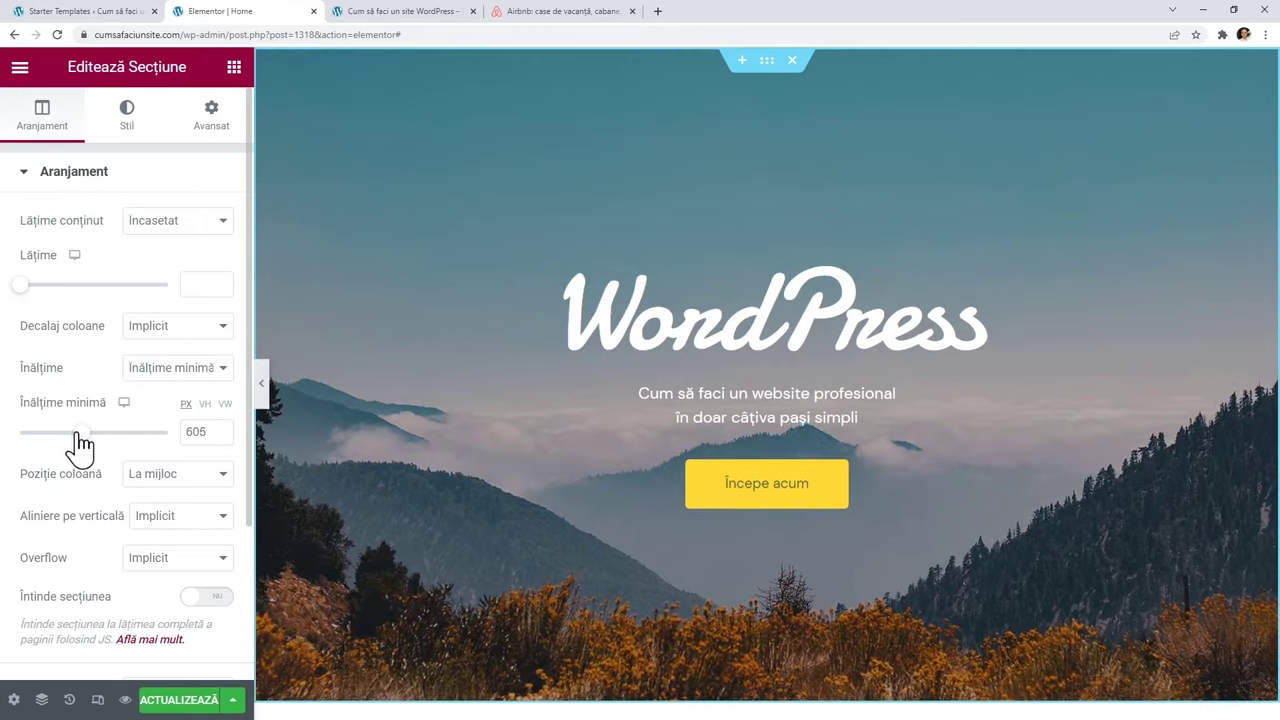
left_click_drag(78, 440, 84, 440)
left_click_drag(208, 435, 174, 440)
type("625")
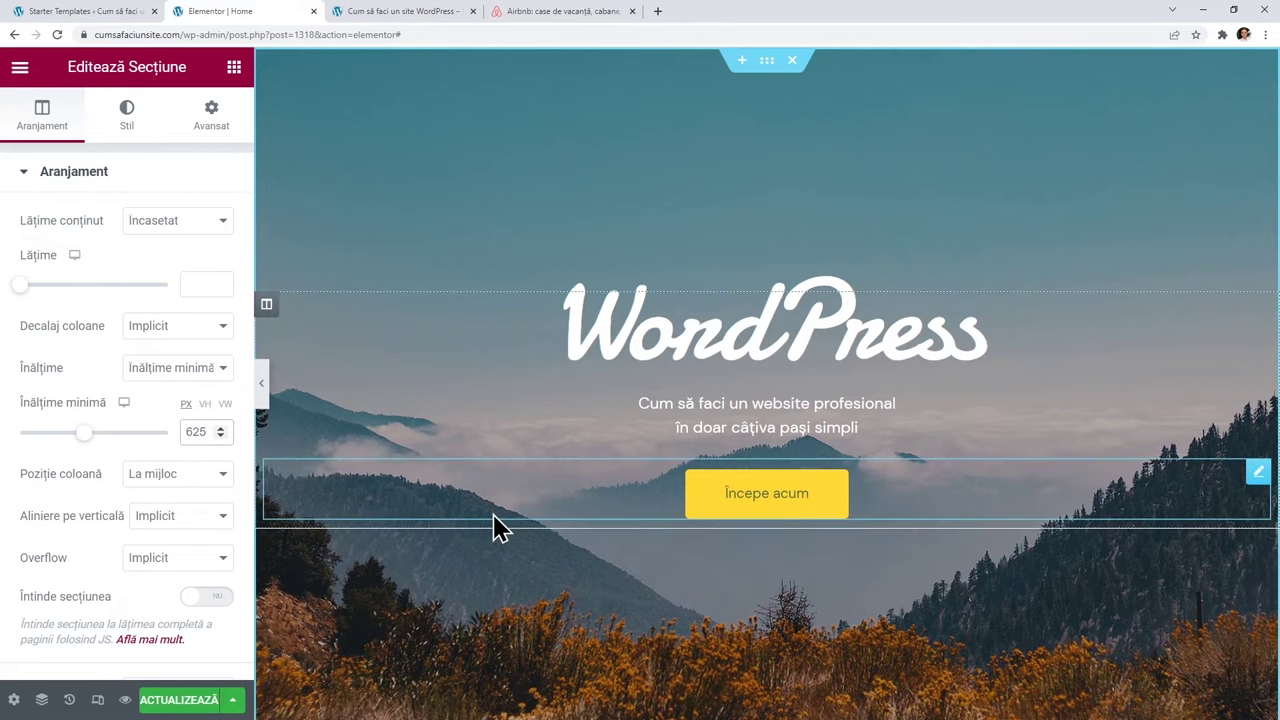
left_click(178, 700)
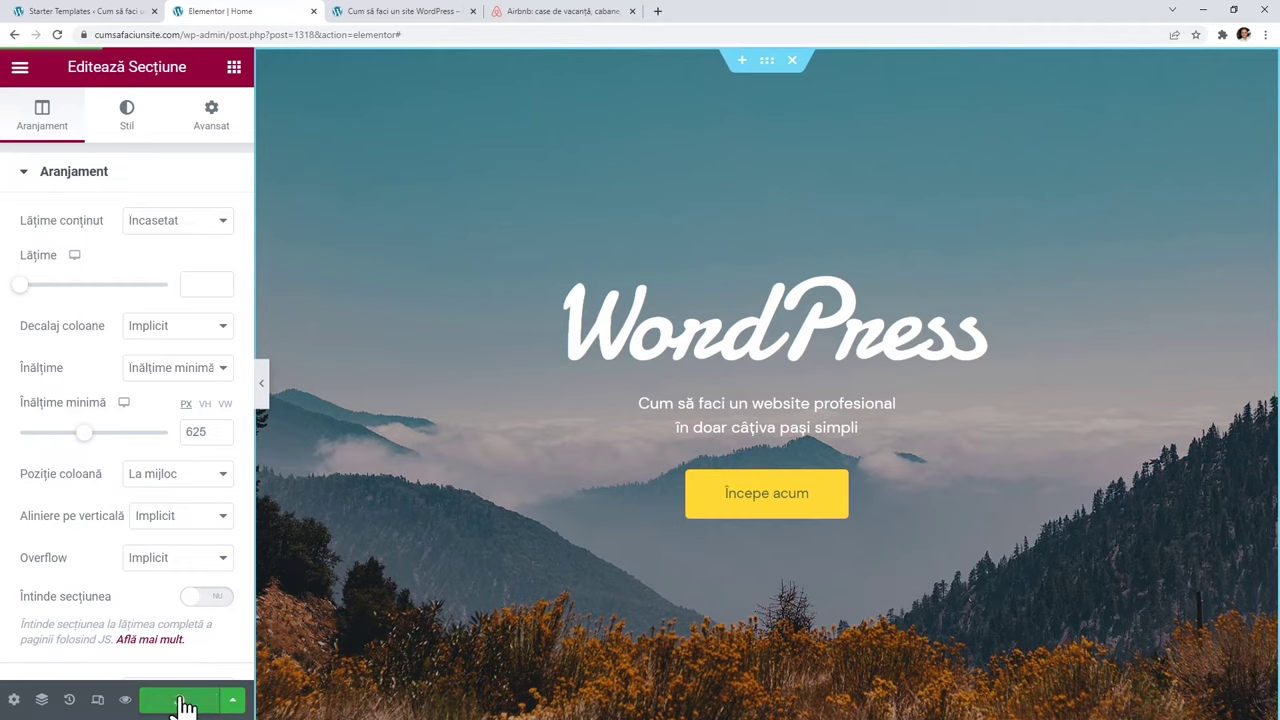
left_click(410, 11)
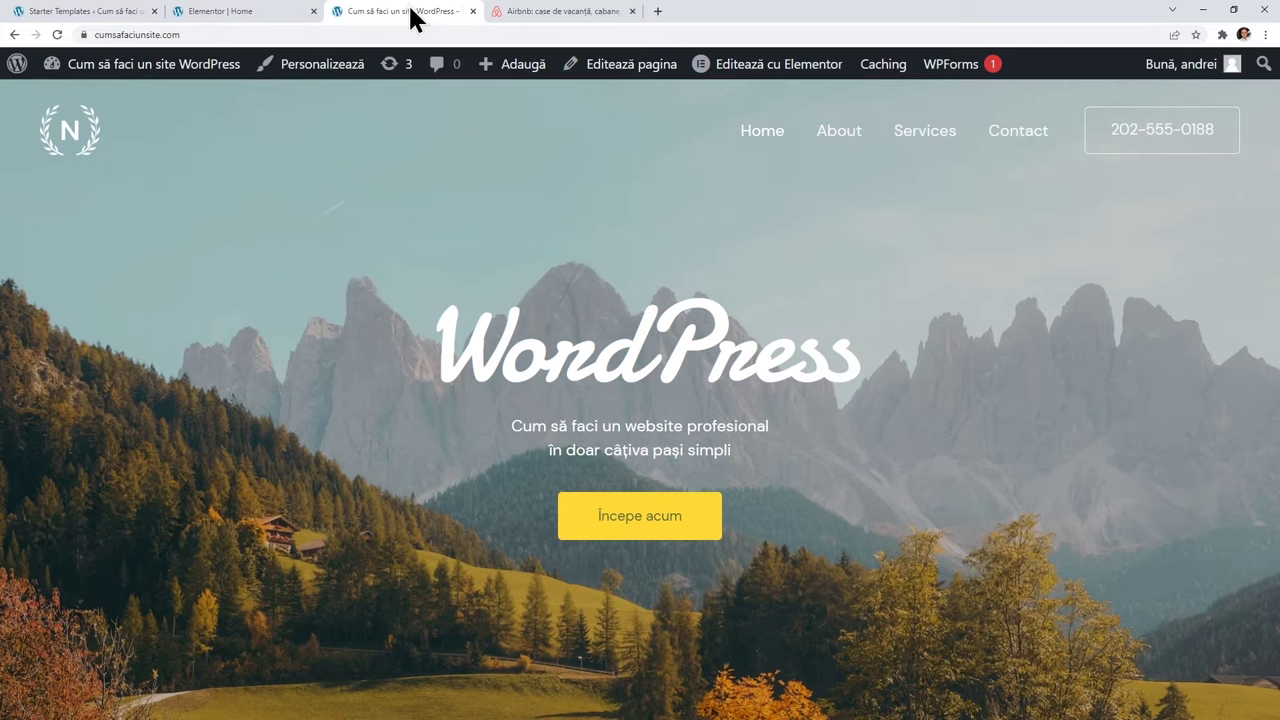
Reload the live homepage and scroll through it to review the new misty-mountain hero.
left_click(60, 34)
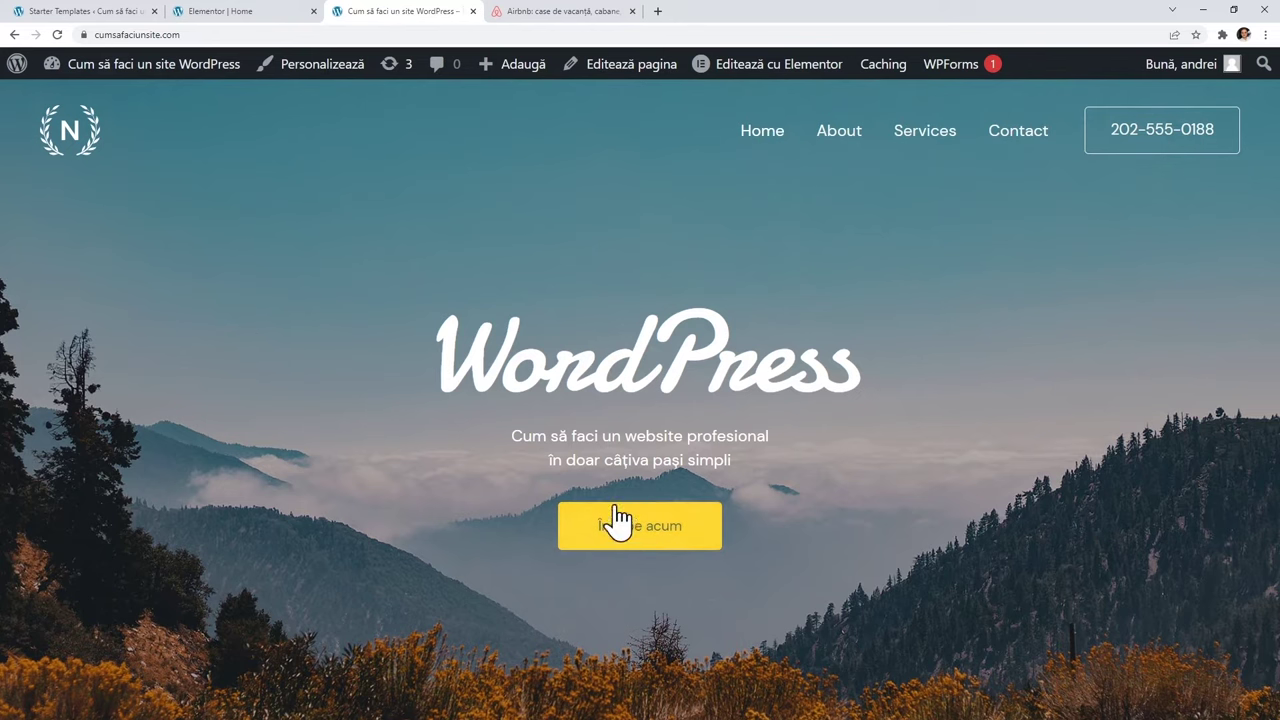
scroll(620, 525, "down", 4)
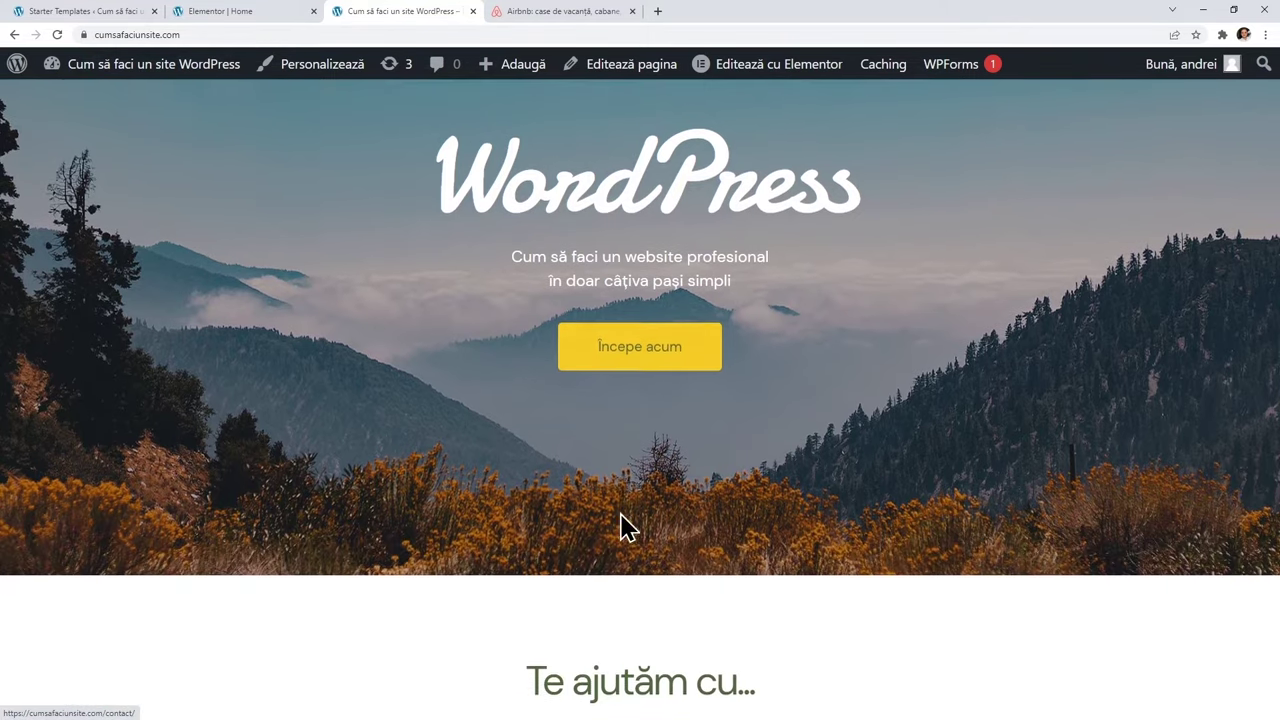
scroll(620, 525, "down", 5)
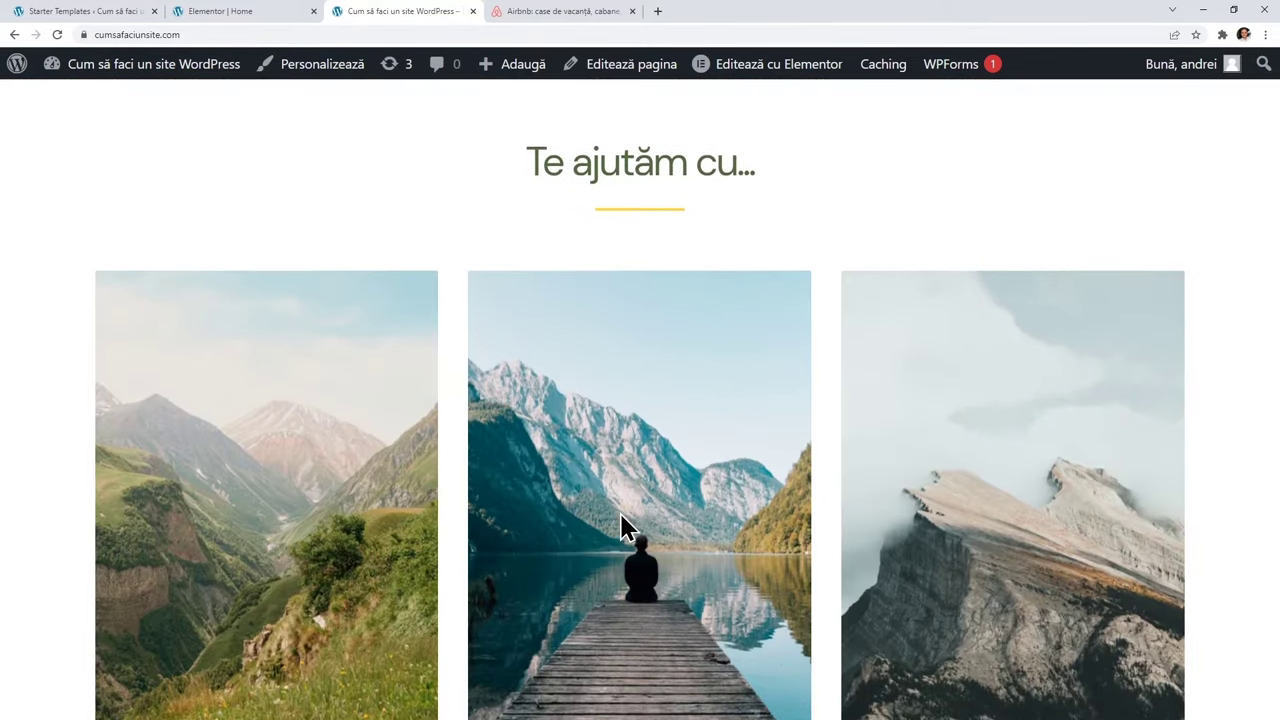
scroll(620, 525, "up", 5)
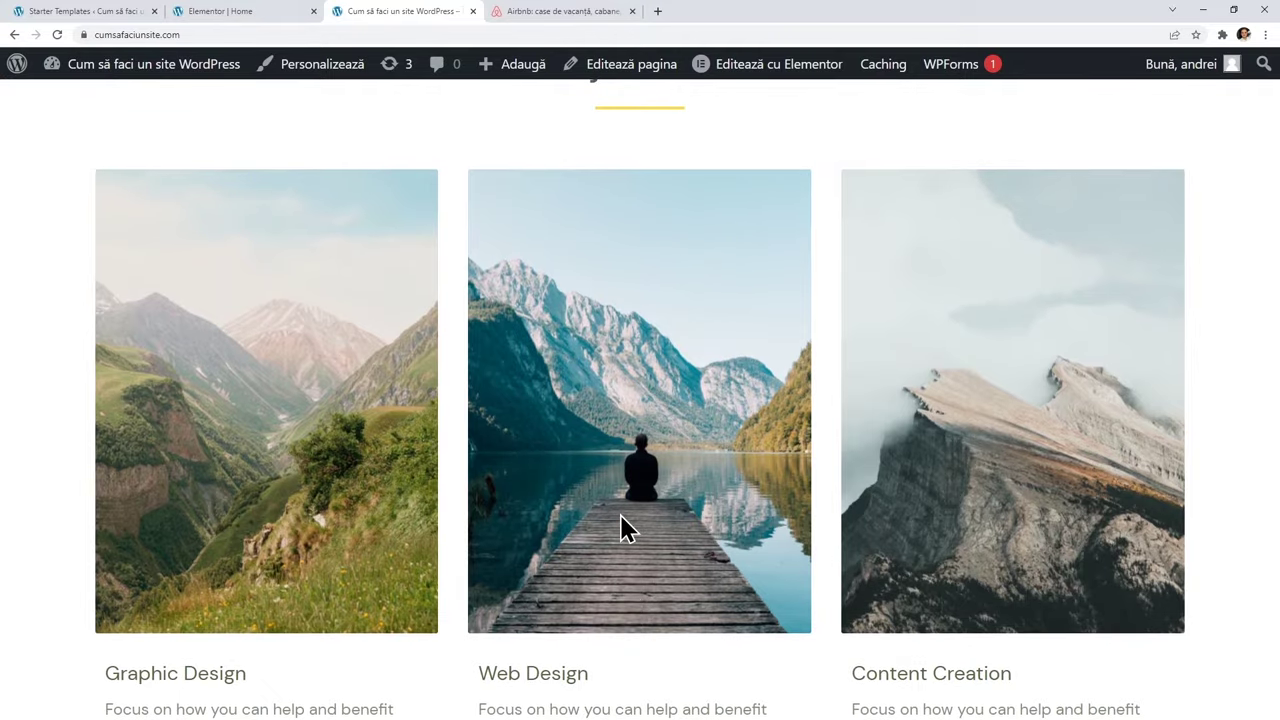
scroll(620, 525, "up", 4)
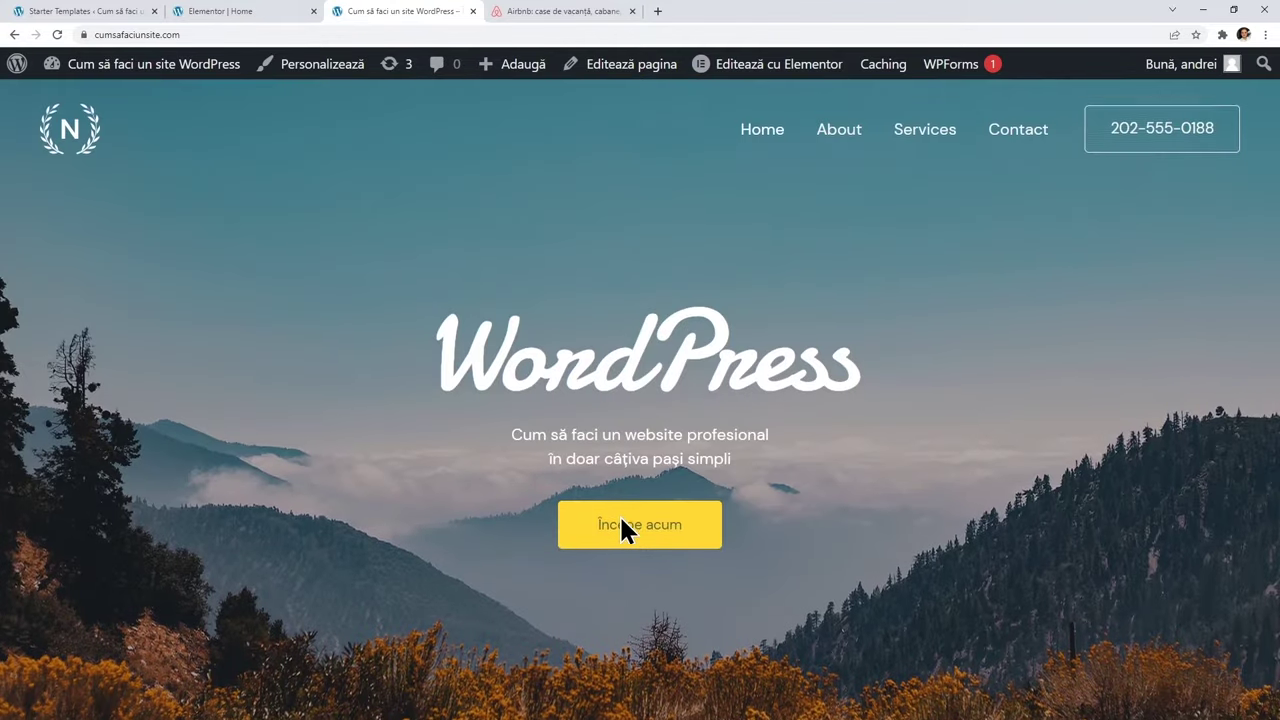
scroll(621, 530, "down", 11)
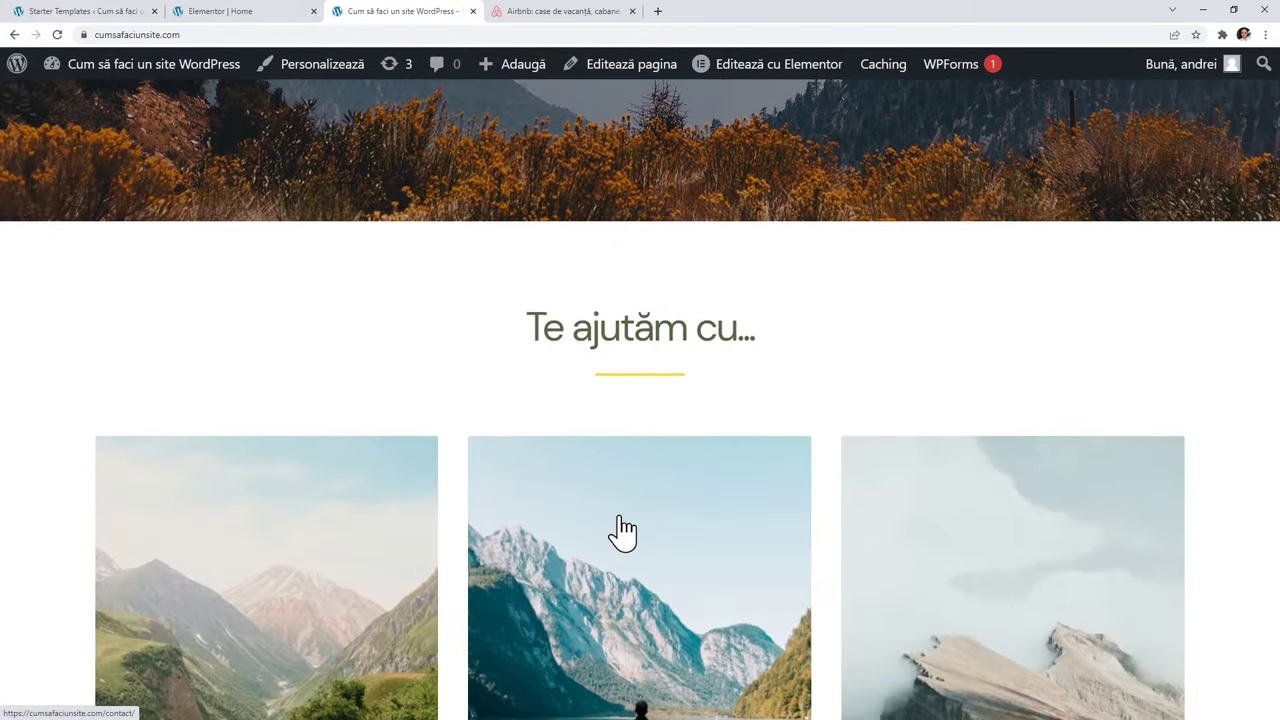
scroll(621, 530, "down", 3)
scroll(621, 530, "up", 13)
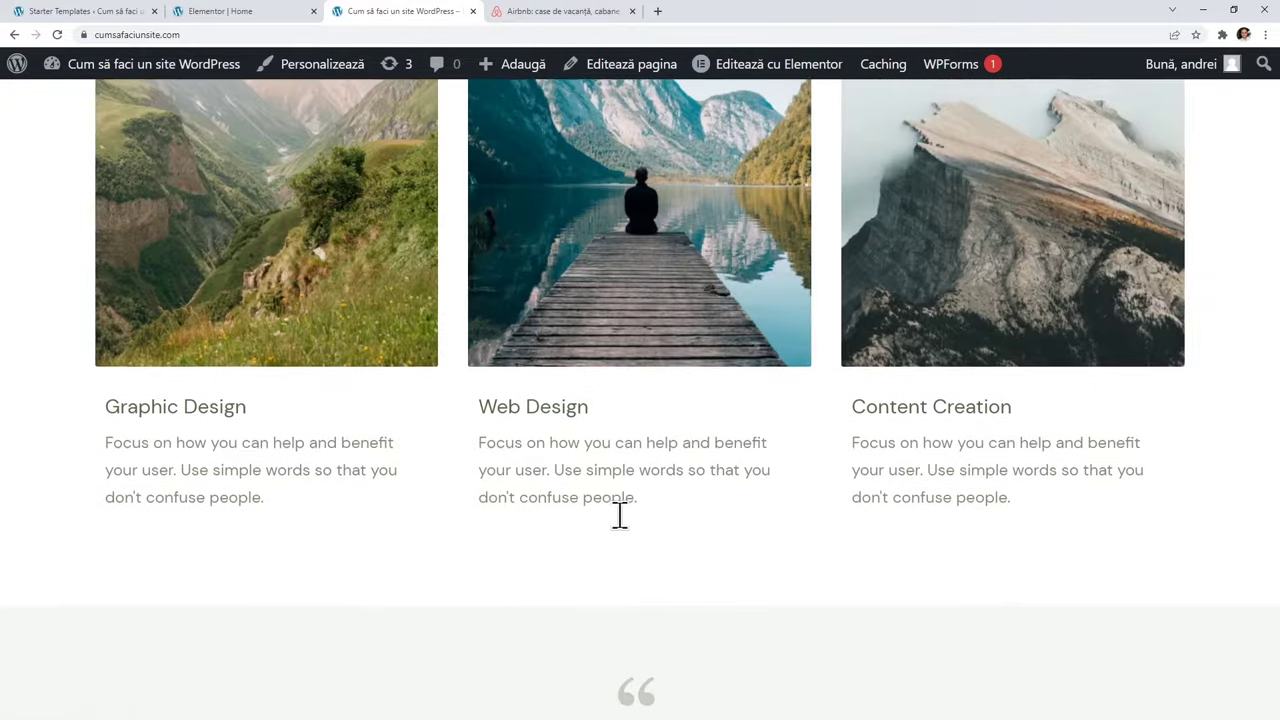
scroll(621, 530, "up", 1)
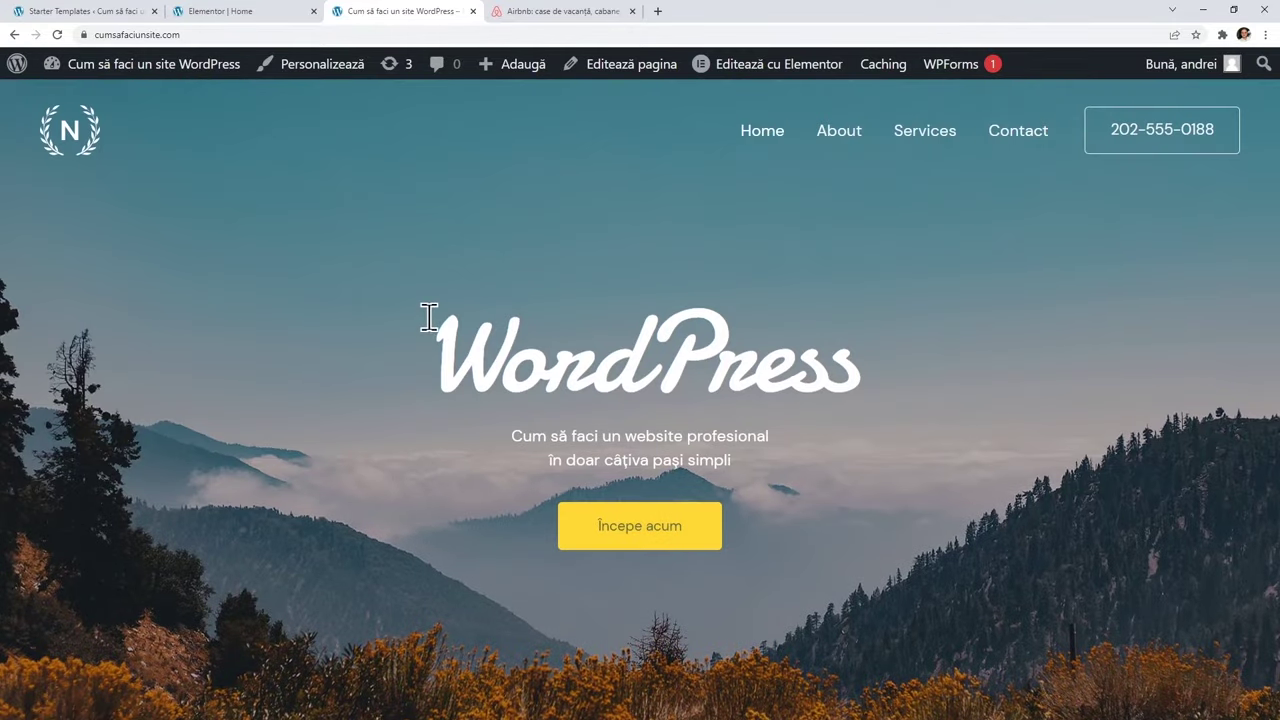
In the editor, try a green testimonial background colour, then undo it to keep the pale original.
left_click(246, 11)
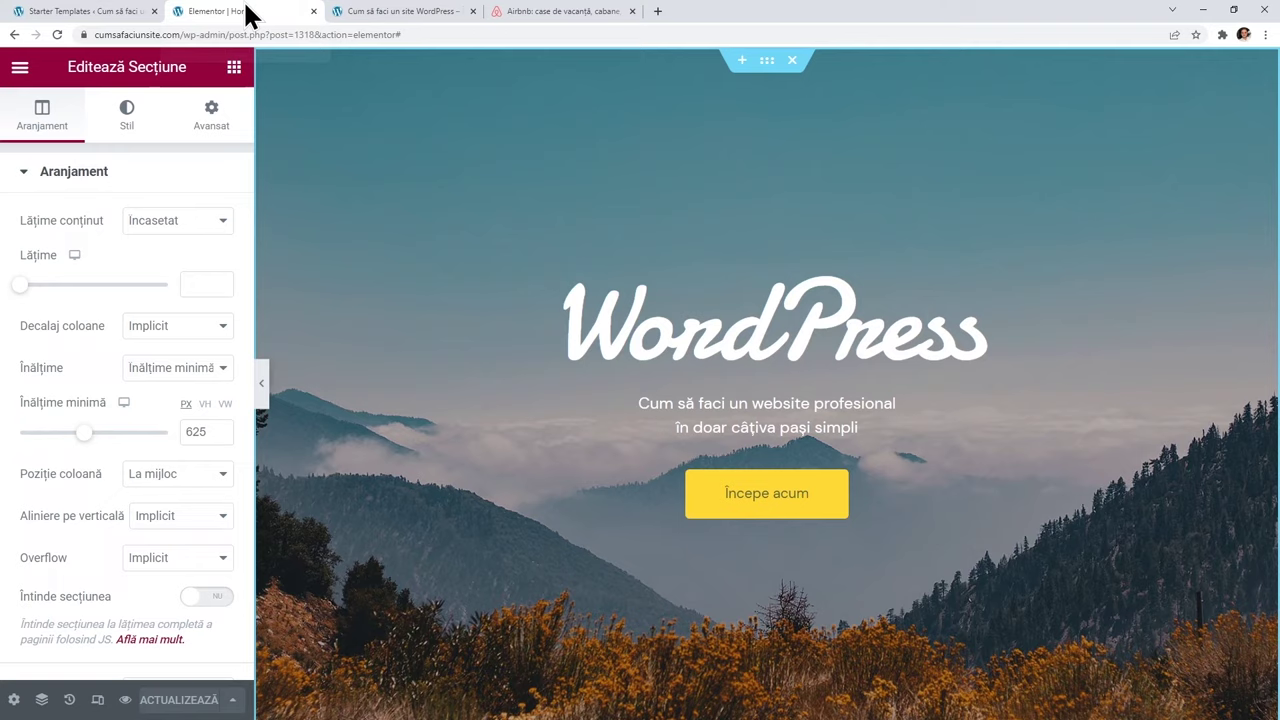
scroll(638, 461, "down", 10)
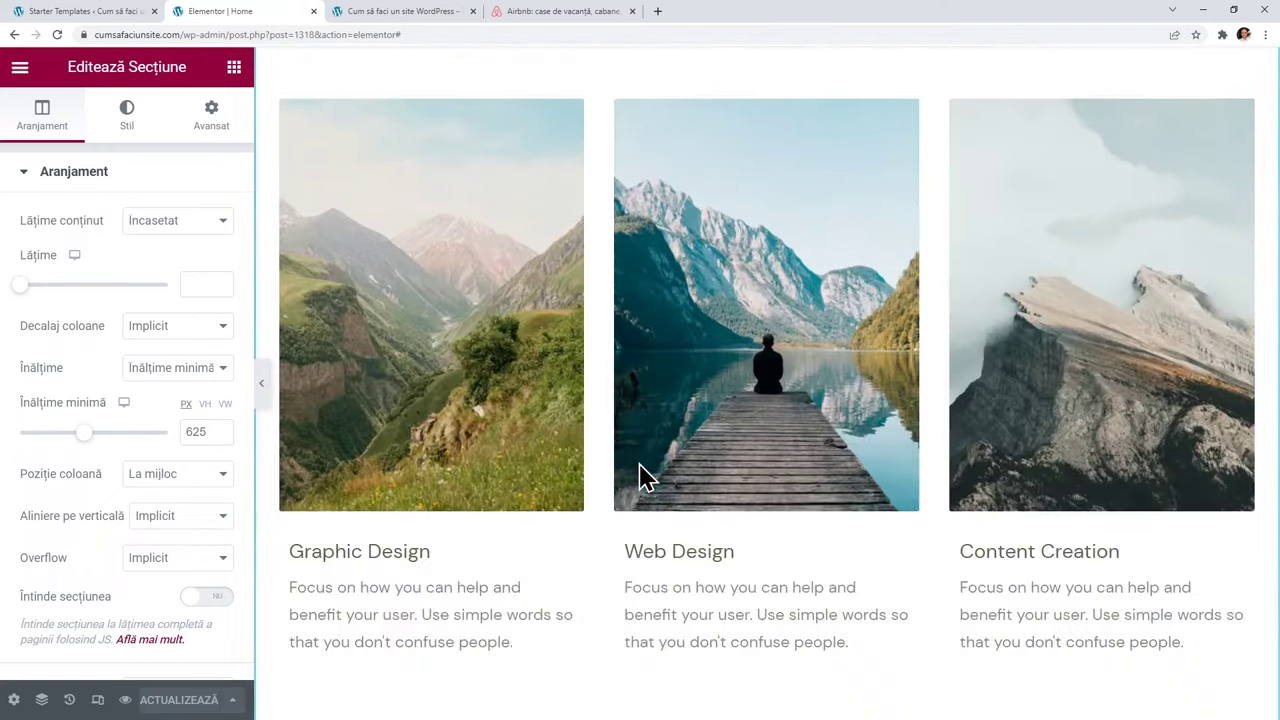
scroll(638, 460, "down", 1)
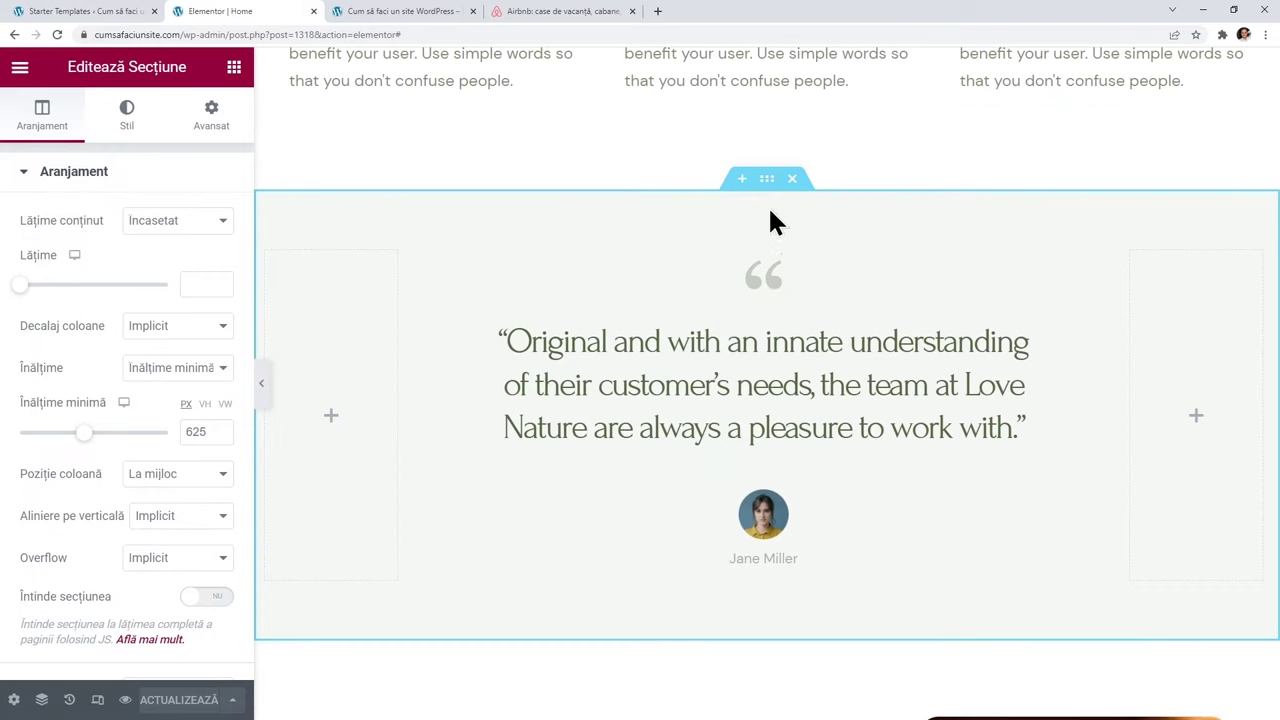
left_click(125, 118)
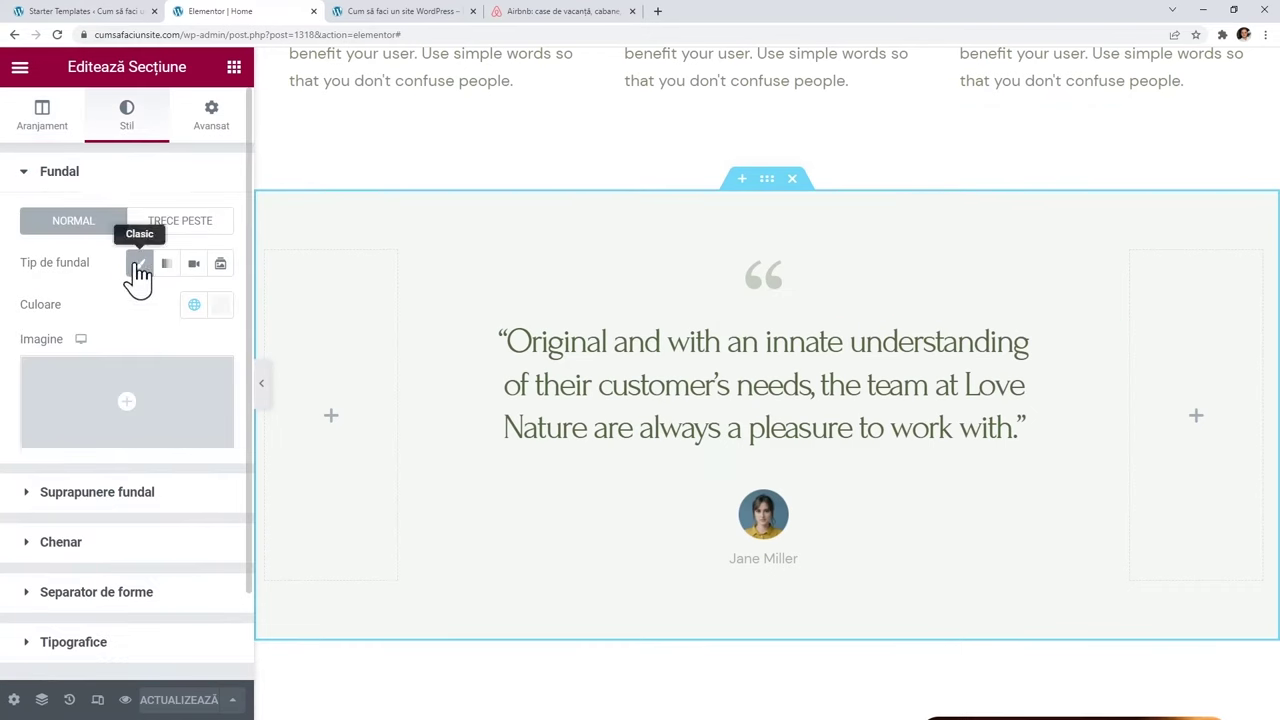
left_click(220, 312)
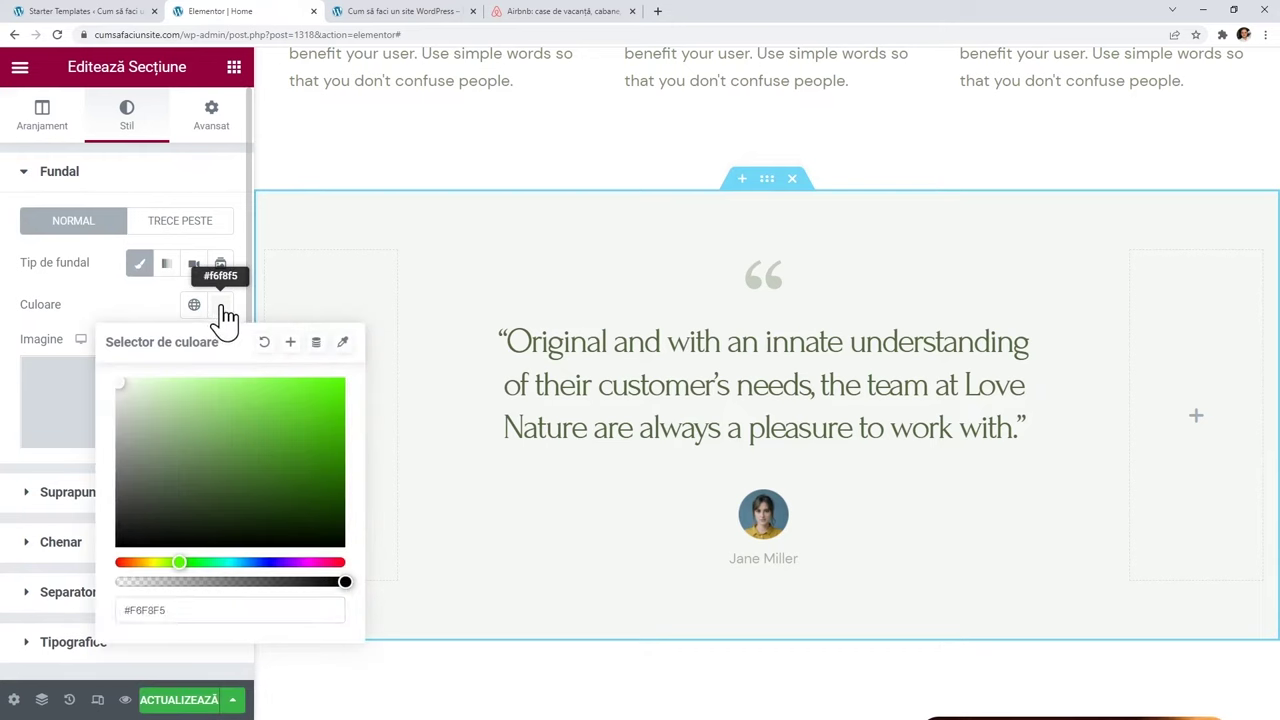
left_click_drag(240, 410, 272, 398)
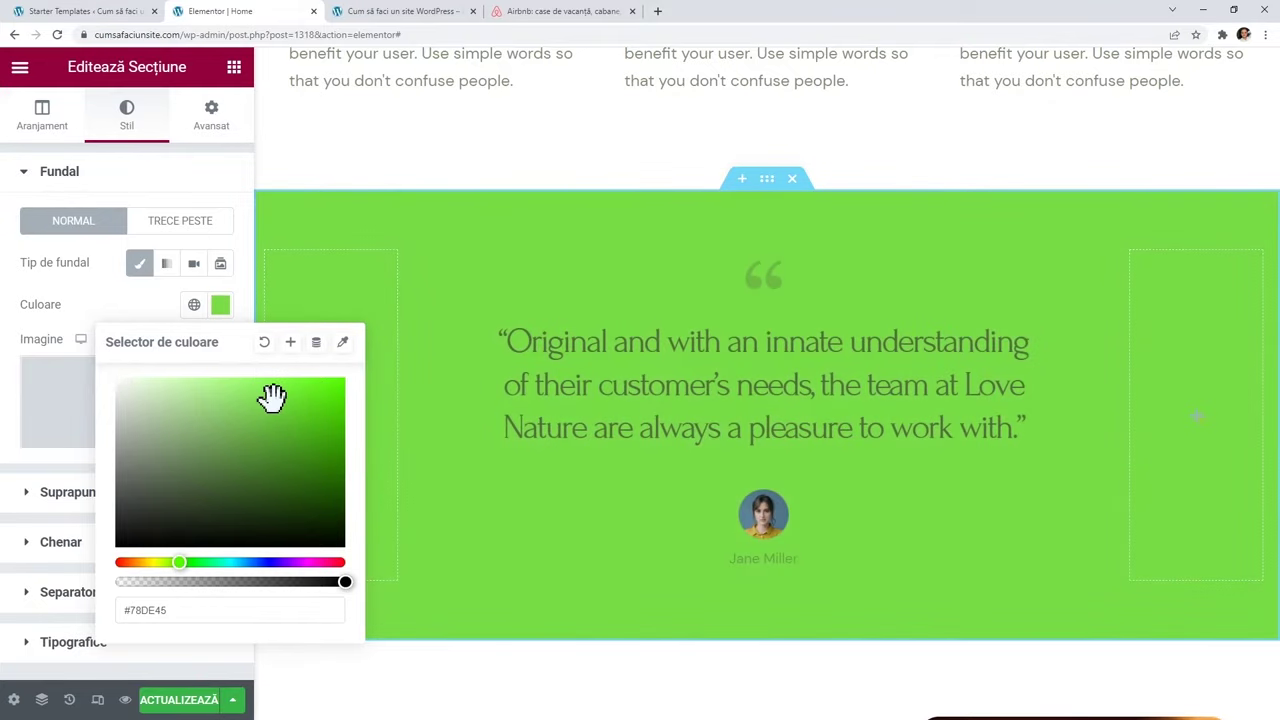
left_click(137, 300)
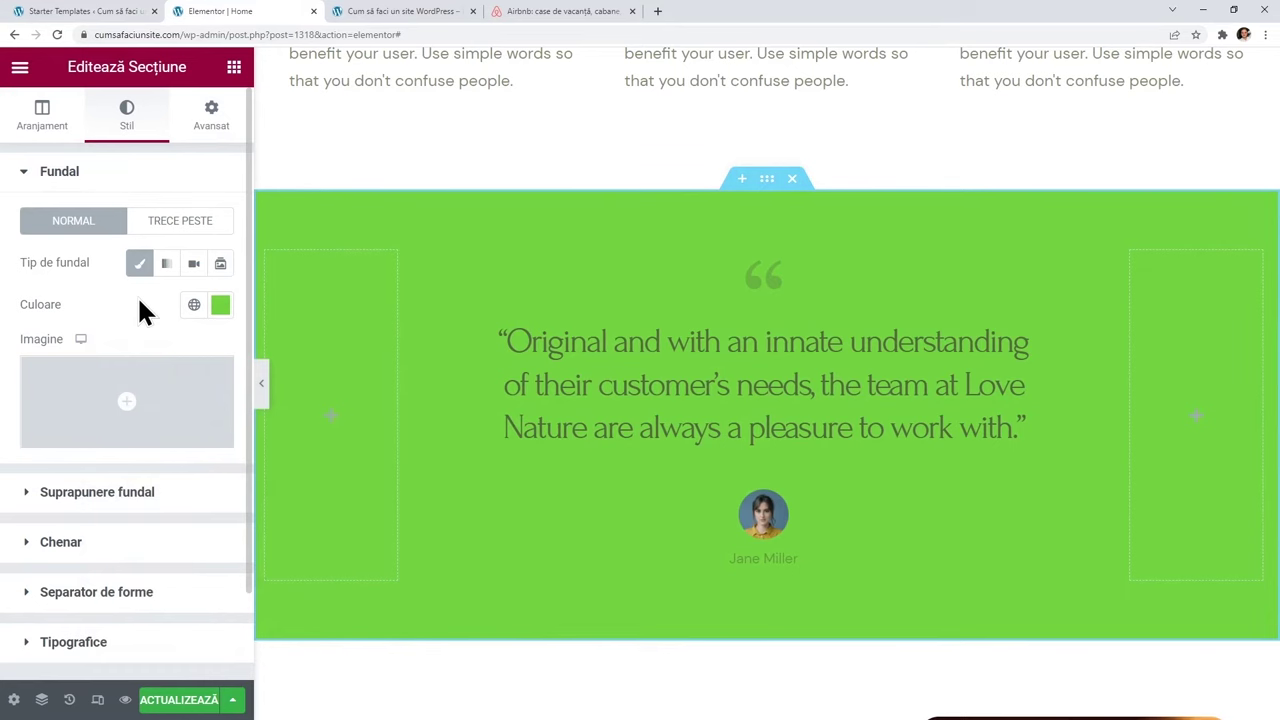
key("ctrl+z")
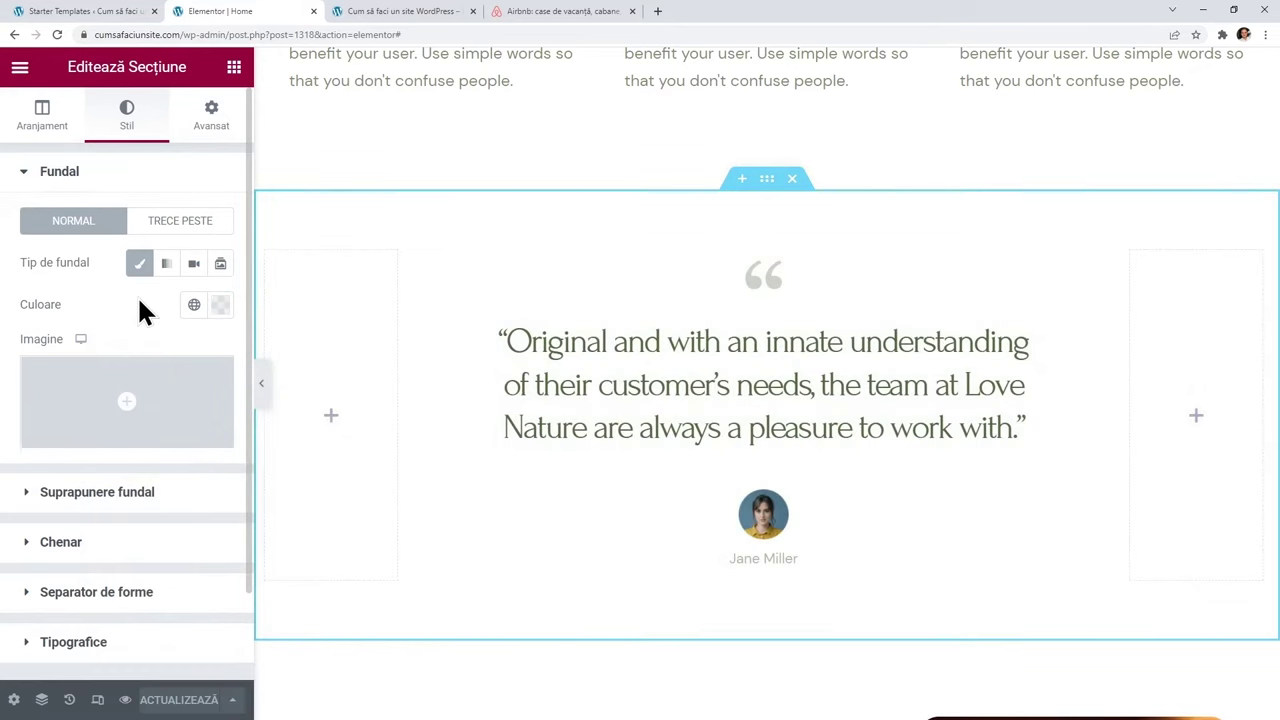
key("ctrl+z")
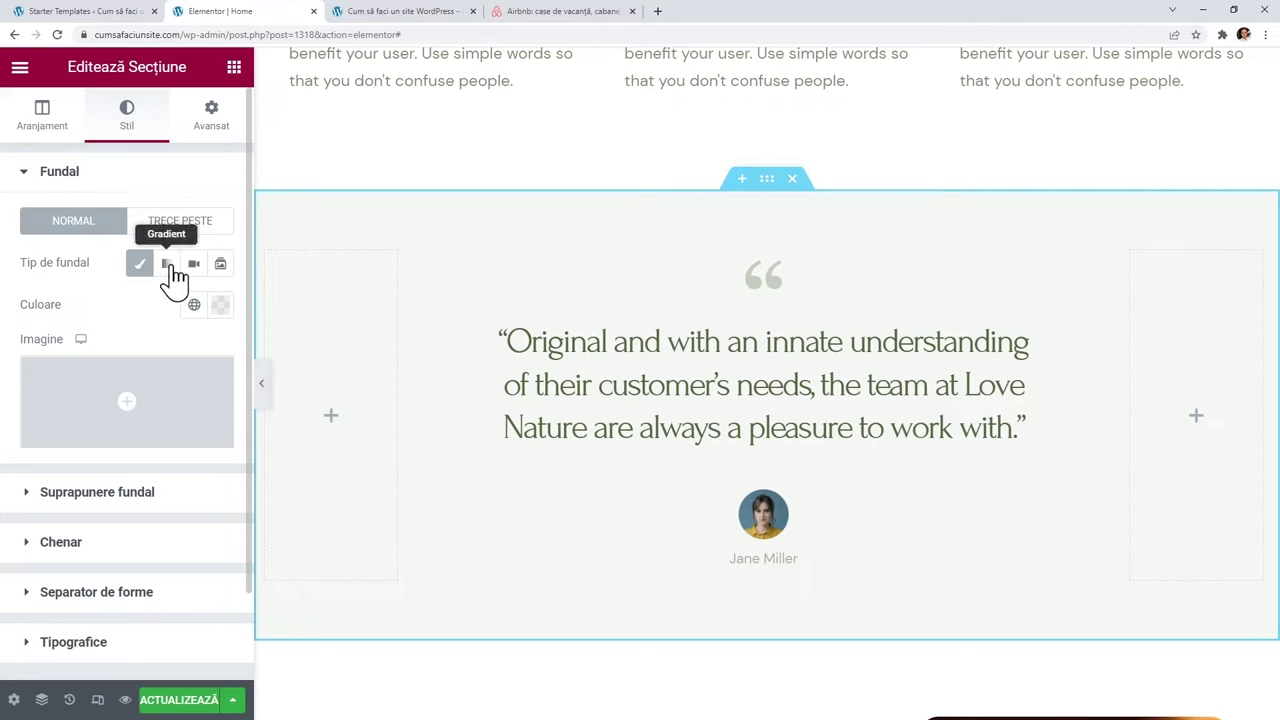
Set the testimonial background to Prezentare using uploaded galerie-1, galerie-2 and galerie-3.jpg as a new gallery.
left_click(222, 266)
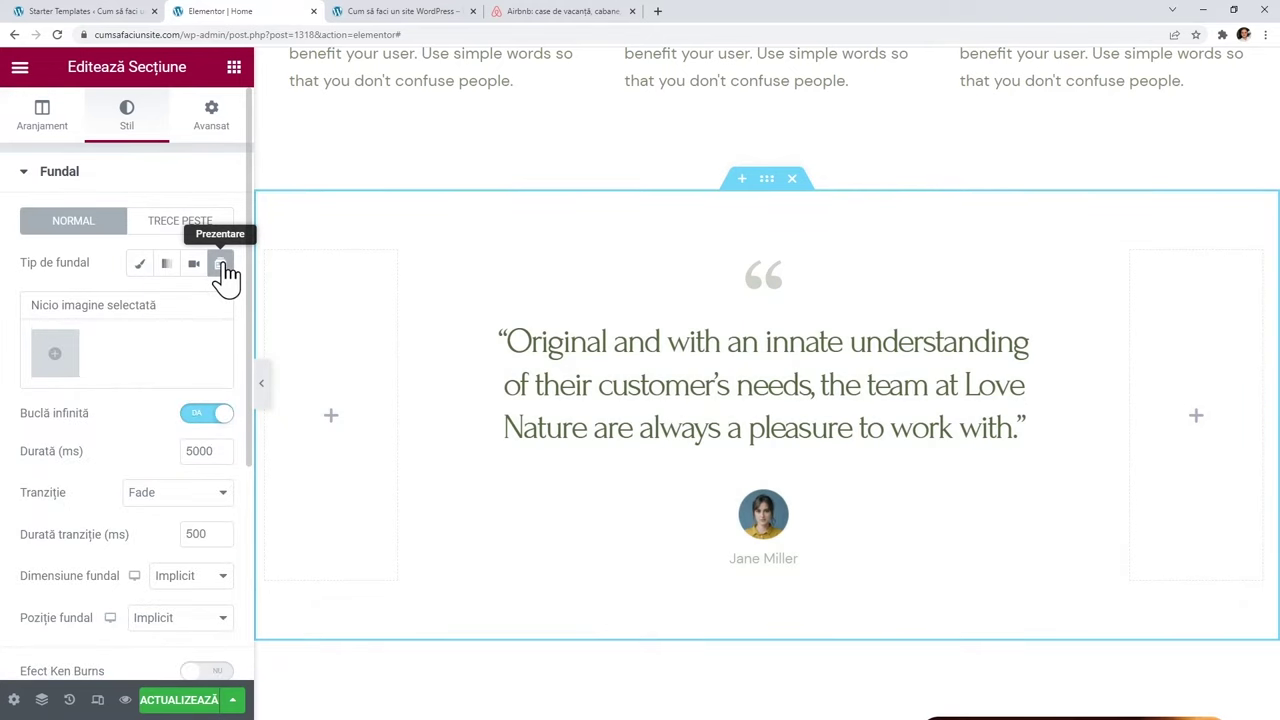
left_click(54, 356)
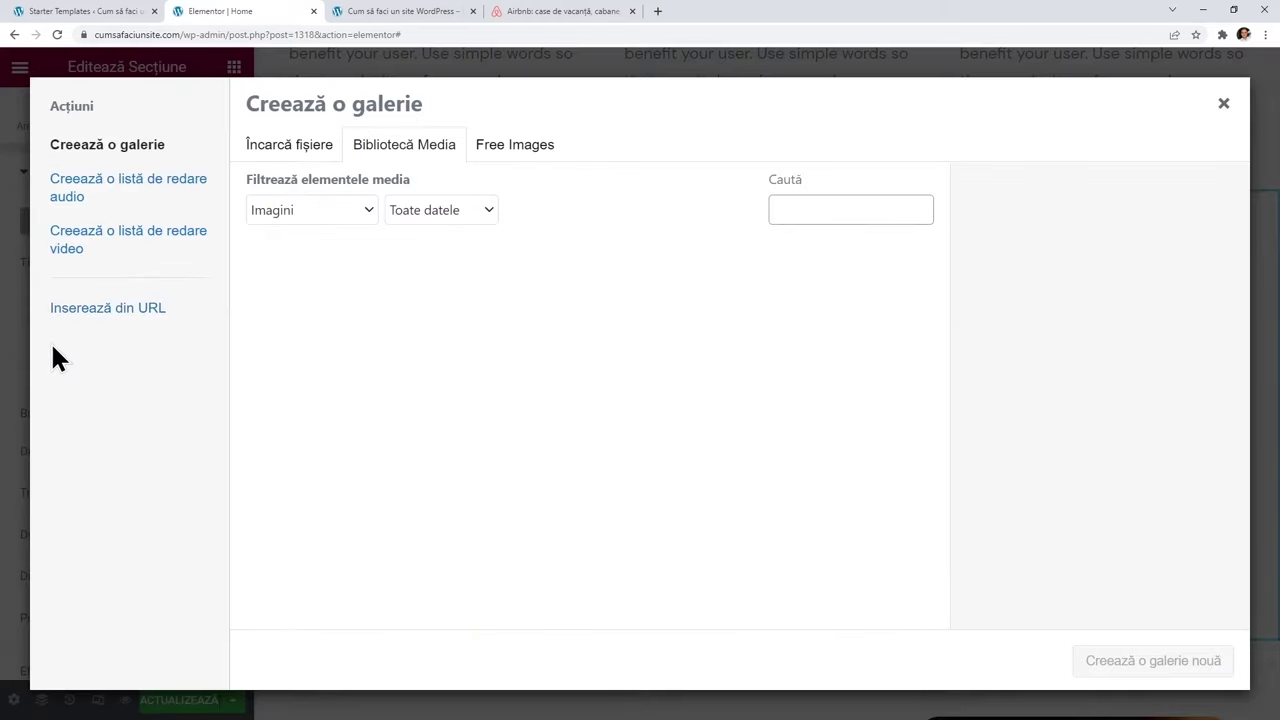
left_click(285, 150)
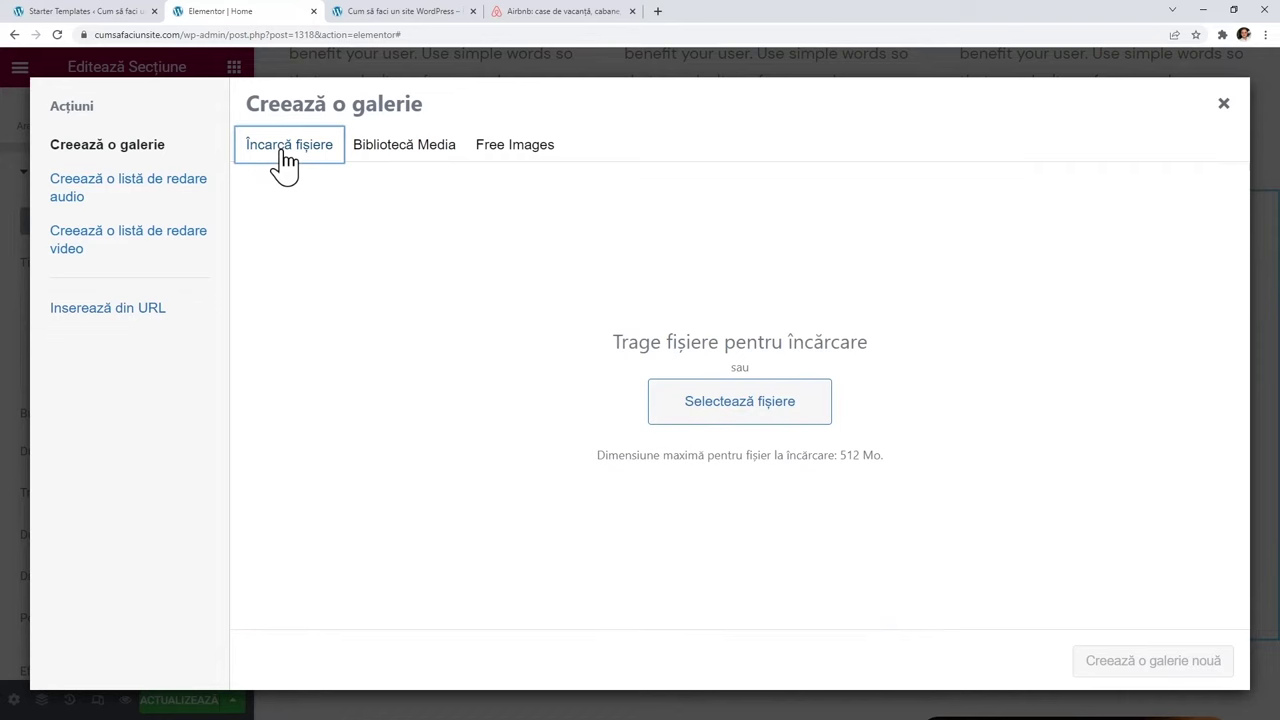
left_click(741, 406)
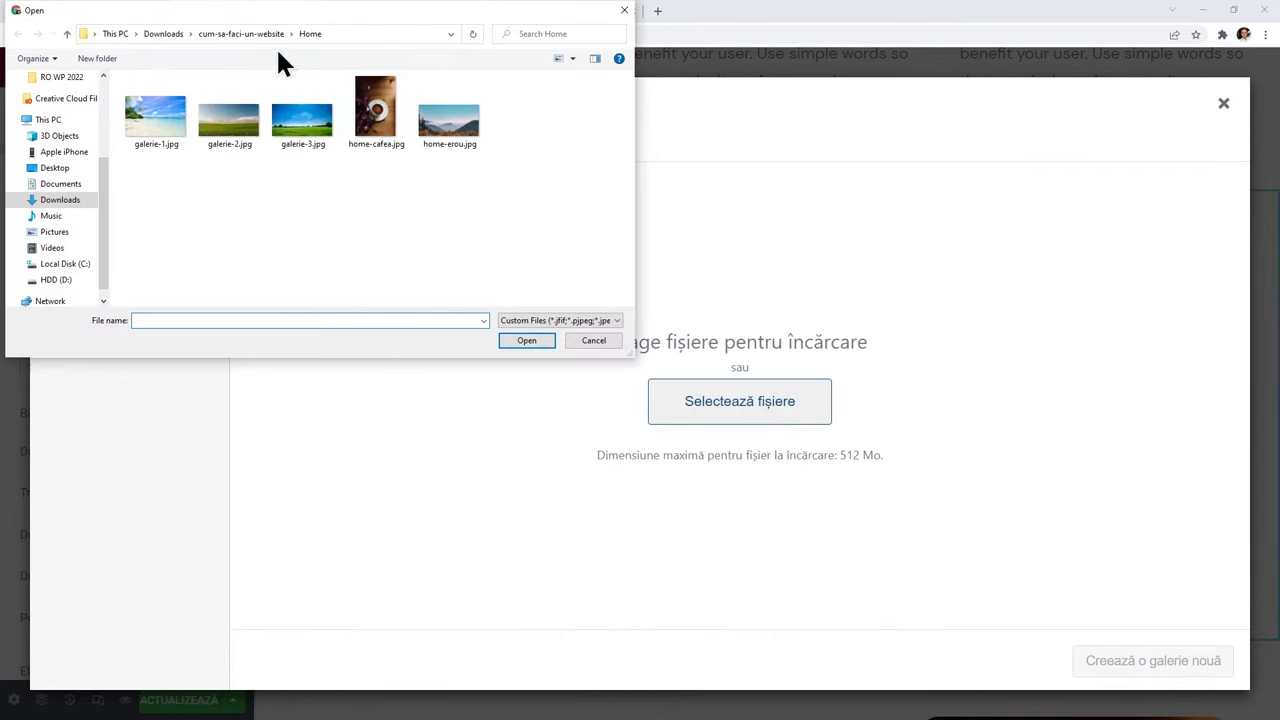
left_click(165, 133)
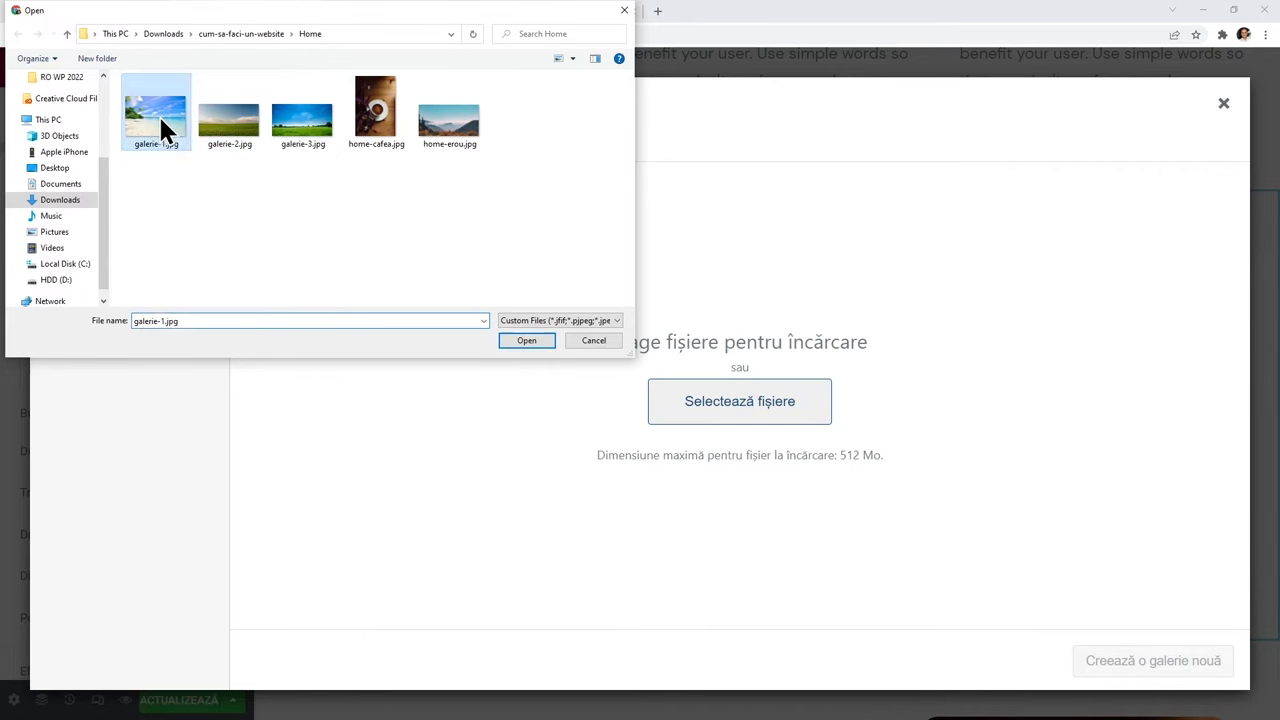
left_click(240, 125, "ctrl")
left_click(302, 125, "ctrl")
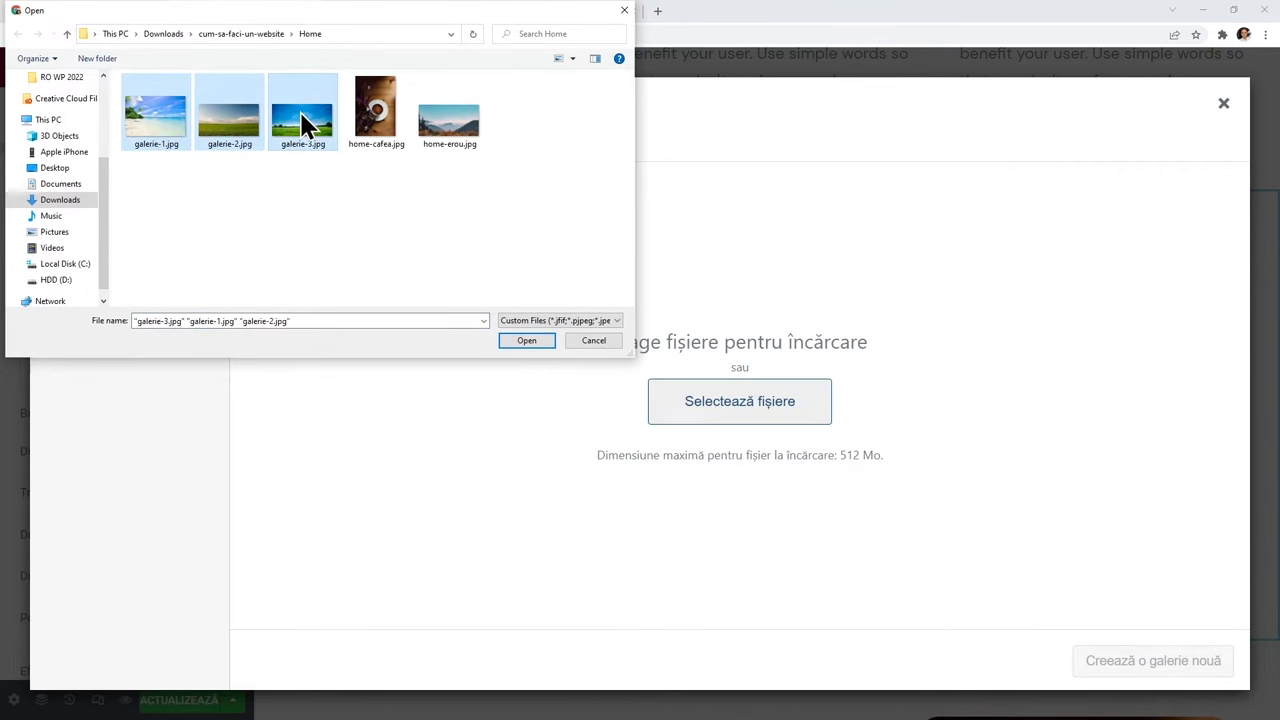
left_click(524, 341)
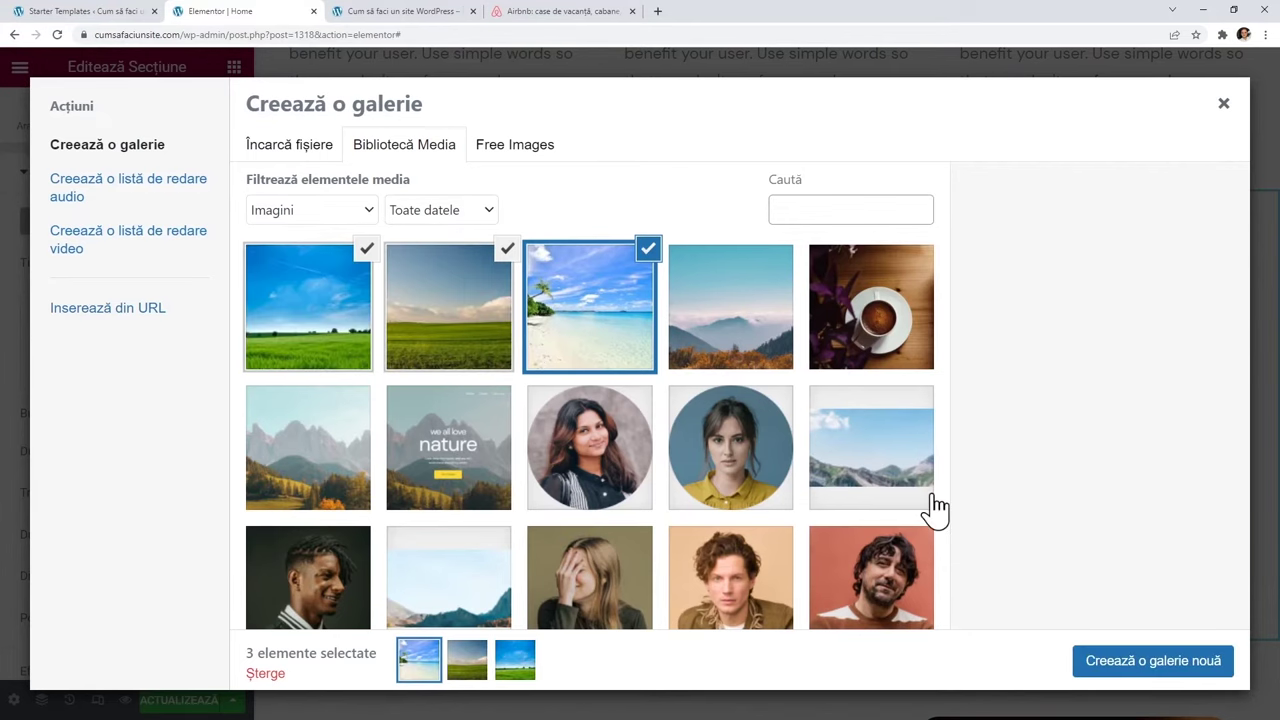
left_click(1112, 662)
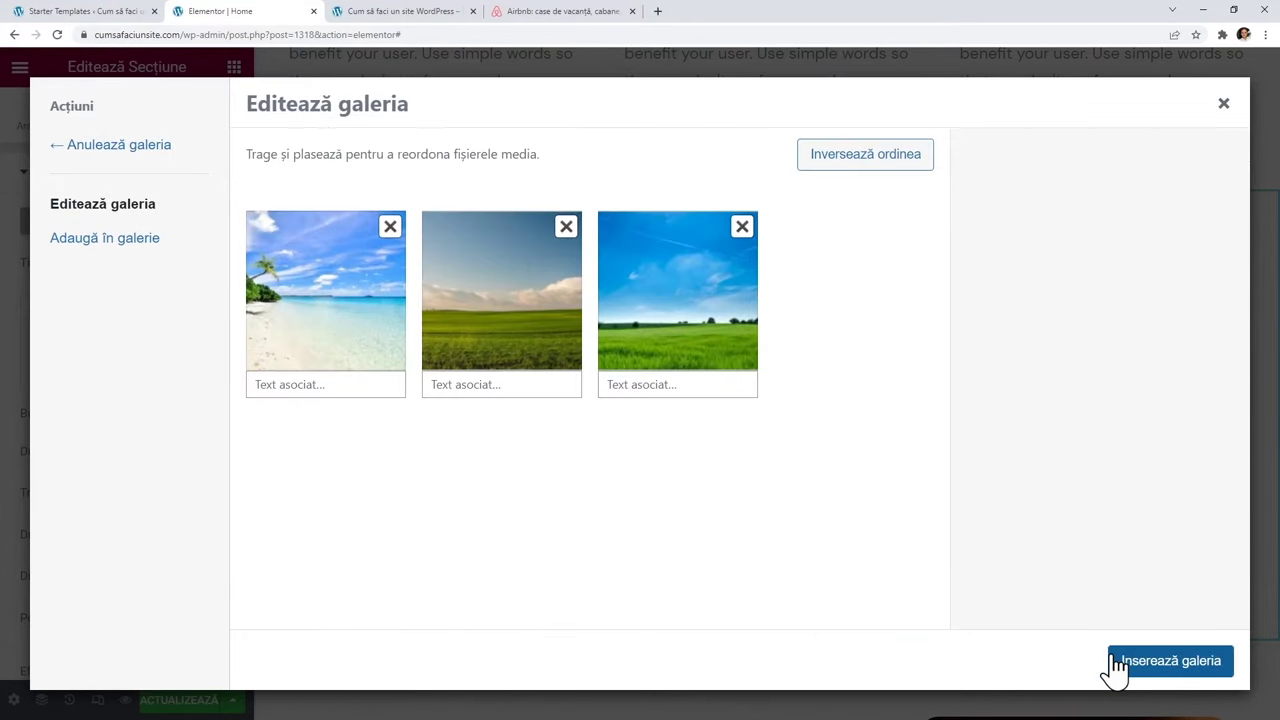
left_click(1114, 664)
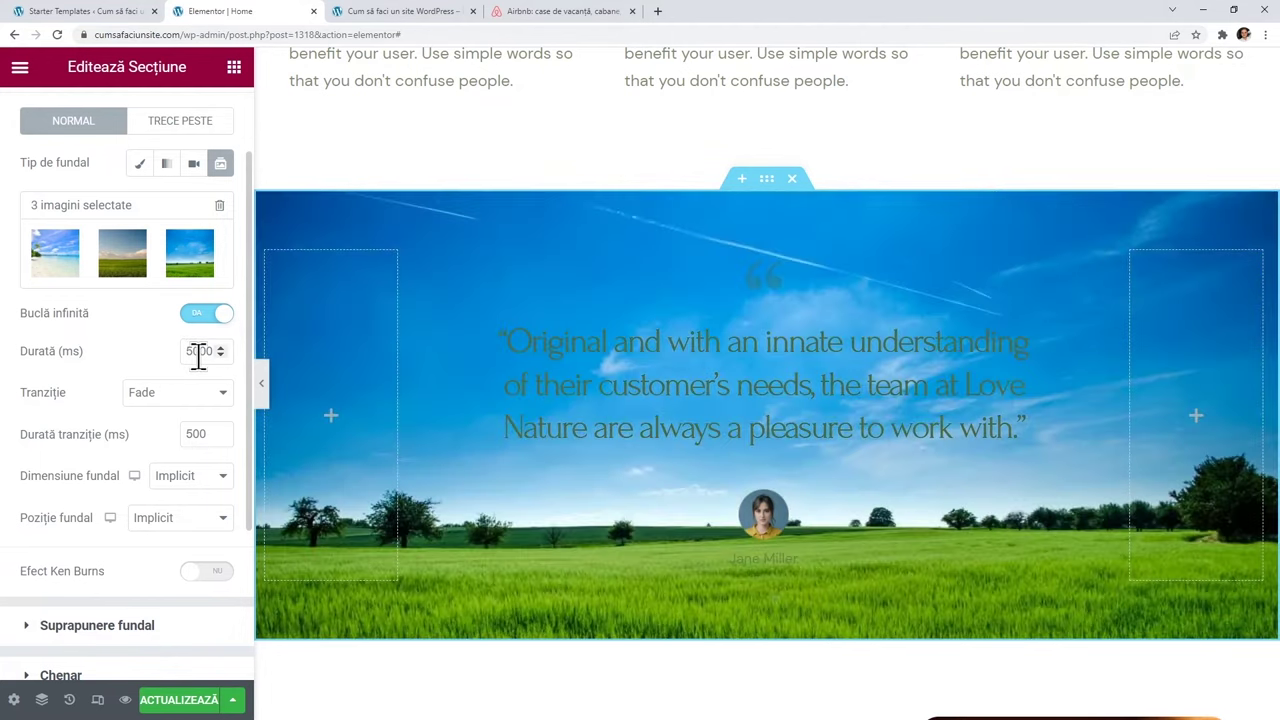
Set slide Durată to 2500 and enable Ken Burns, then revert the background to Clasic.
left_click_drag(201, 353, 183, 372)
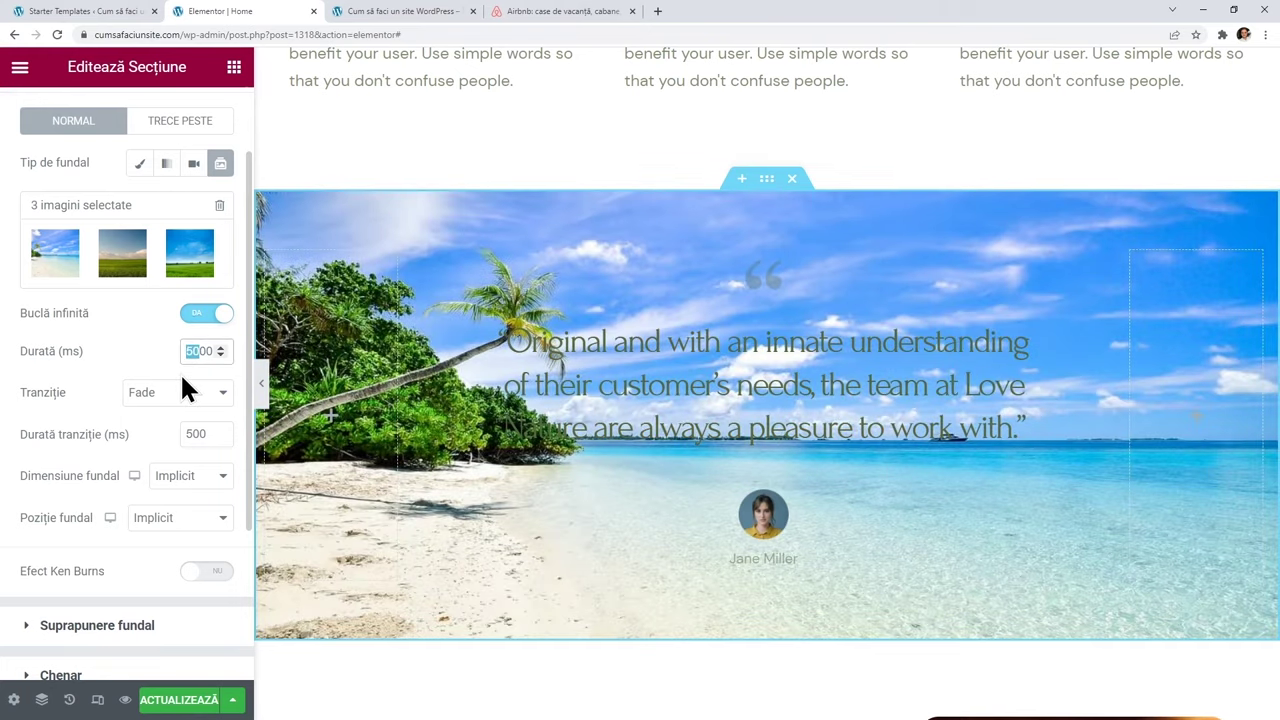
type("25")
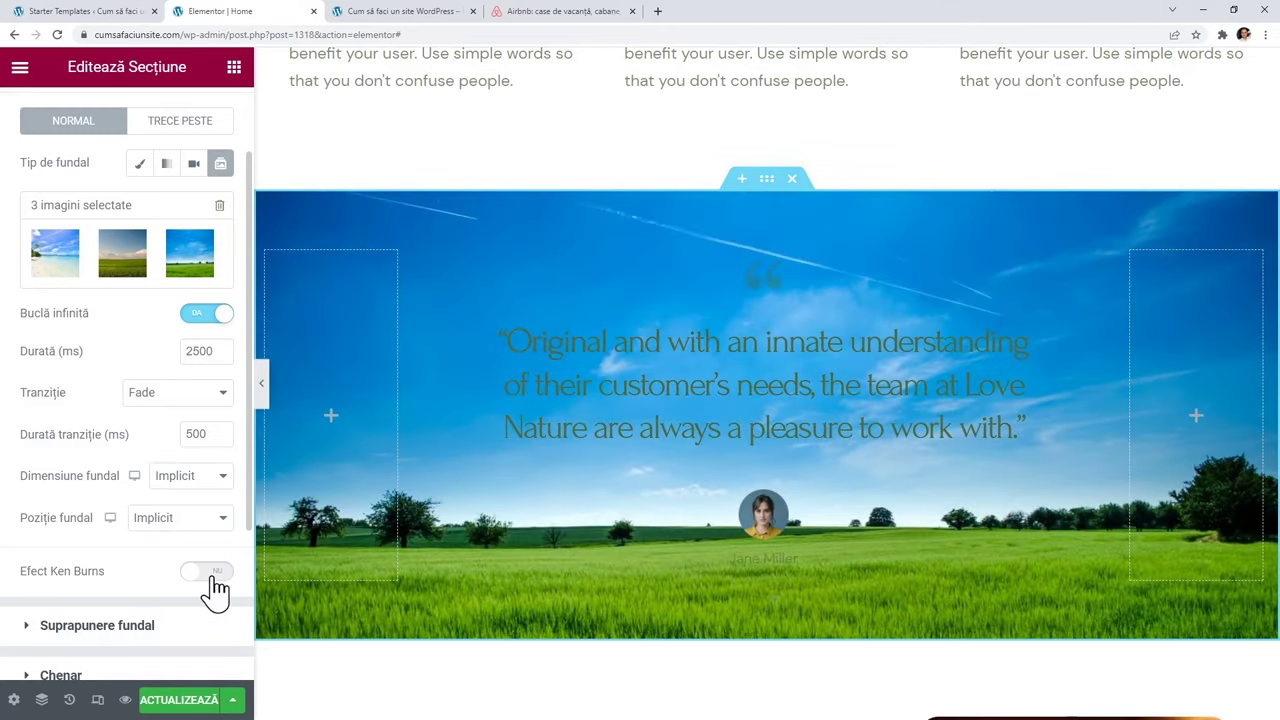
left_click(213, 576)
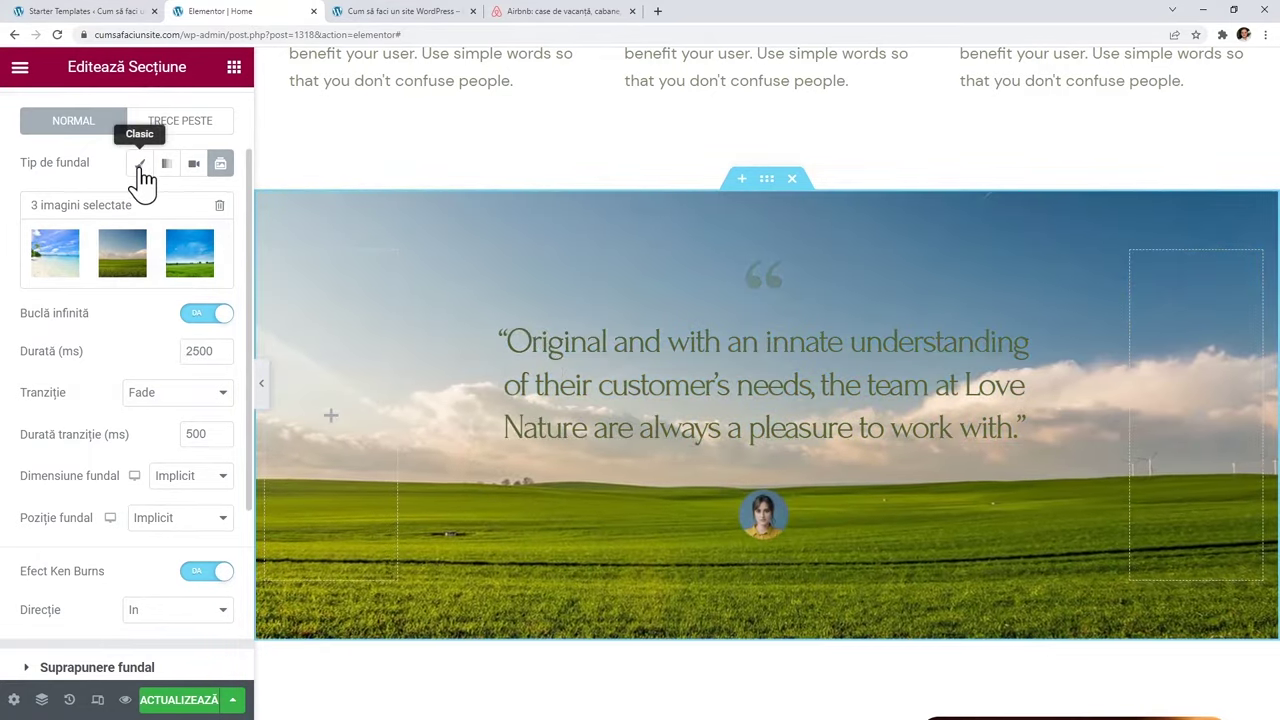
left_click(142, 170)
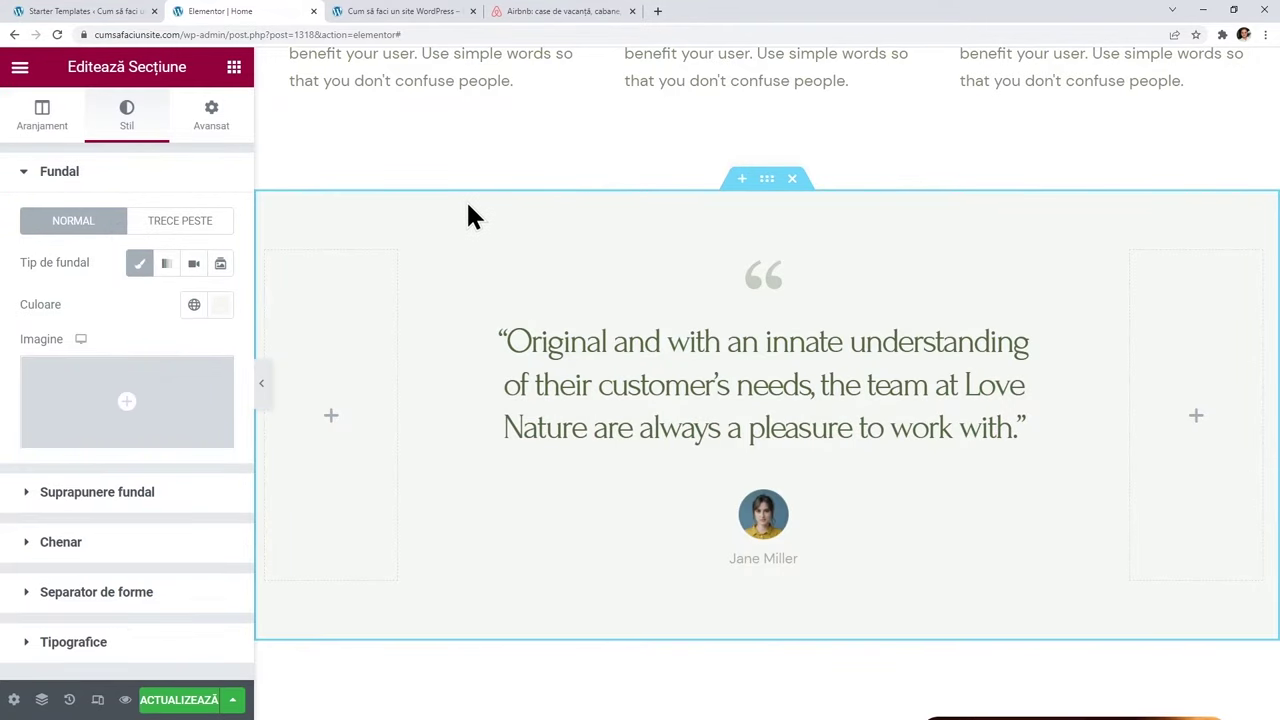
Scroll up through the page toward the hero section and back down slightly.
scroll(520, 210, "down", 2)
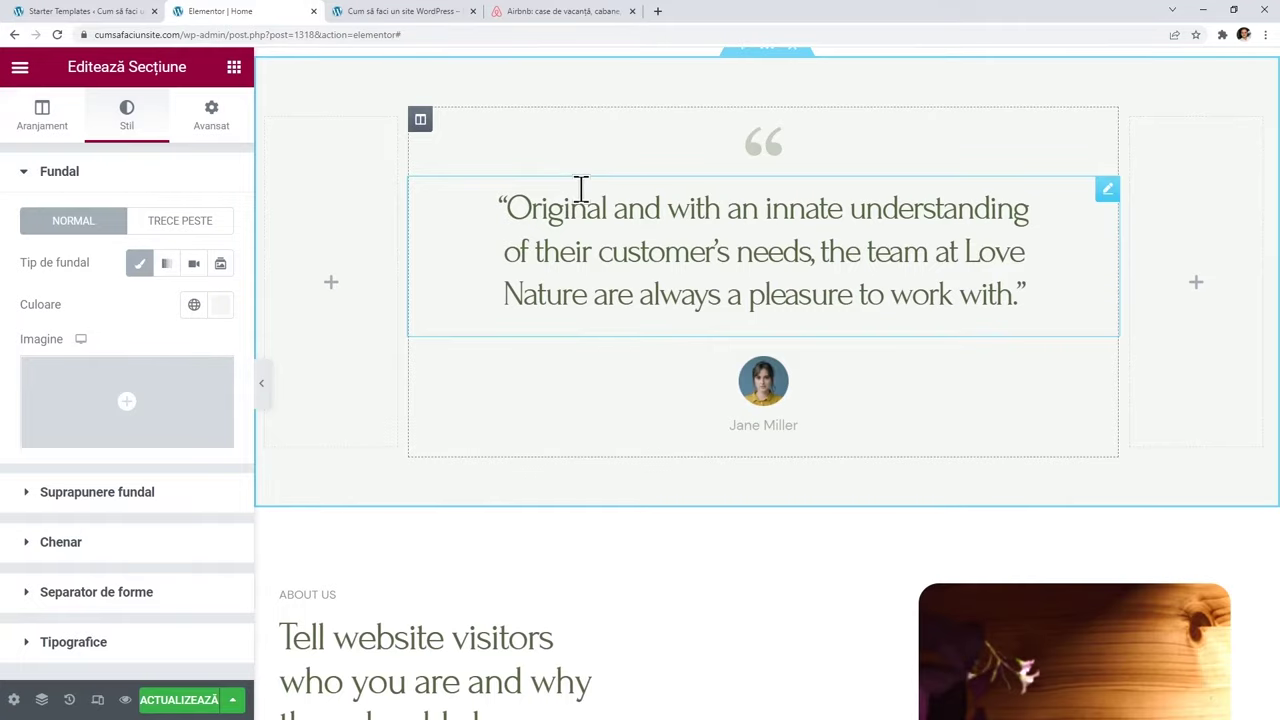
scroll(580, 190, "up", 2)
scroll(634, 250, "up", 8)
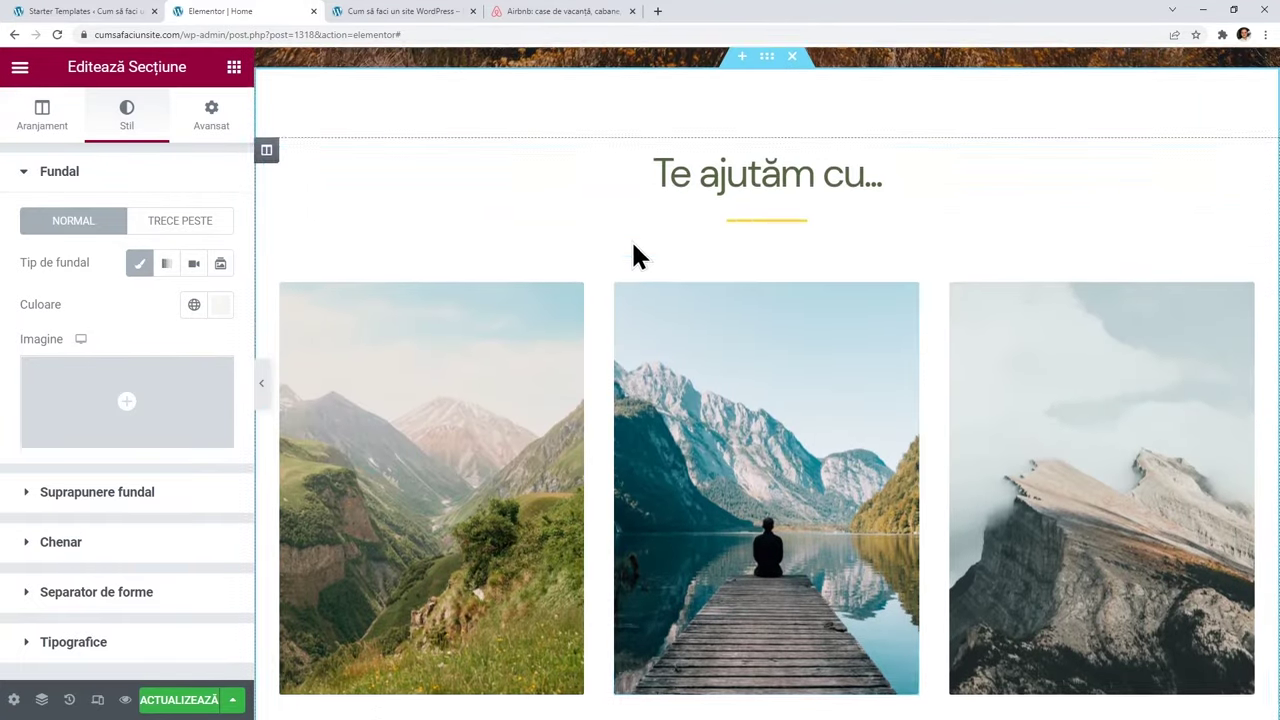
scroll(640, 258, "up", 5)
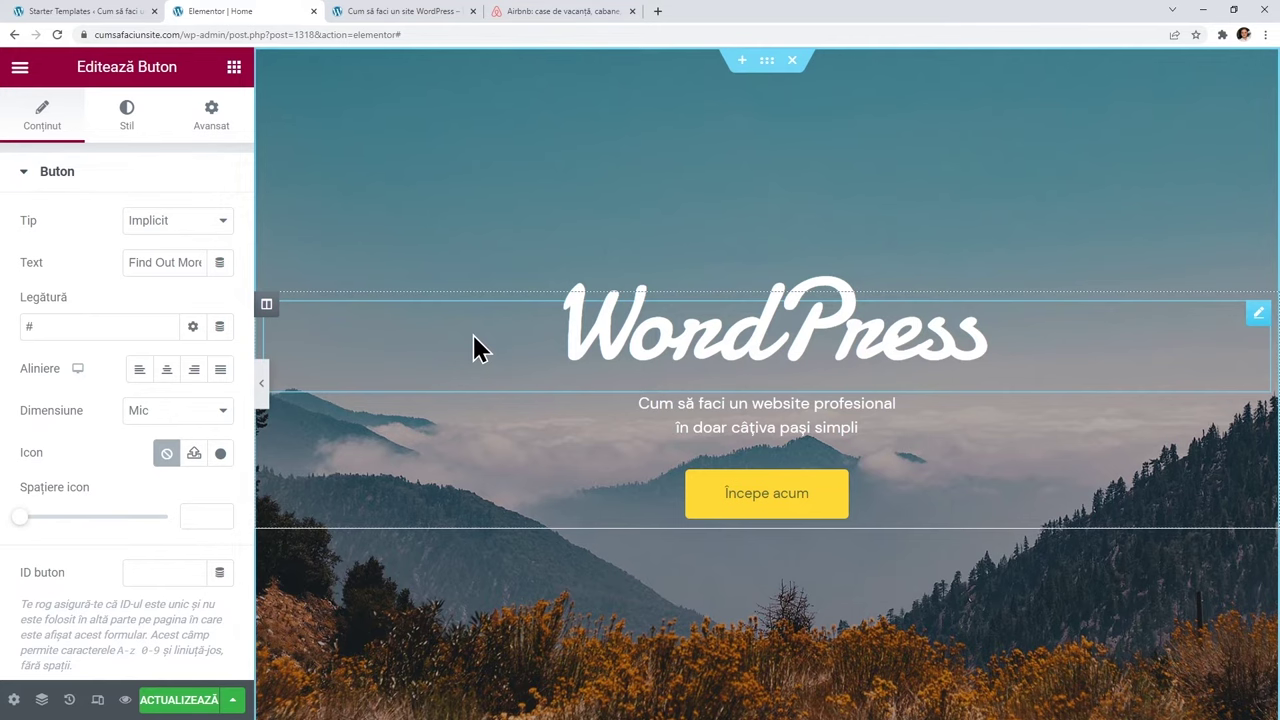
scroll(475, 340, "down", 15)
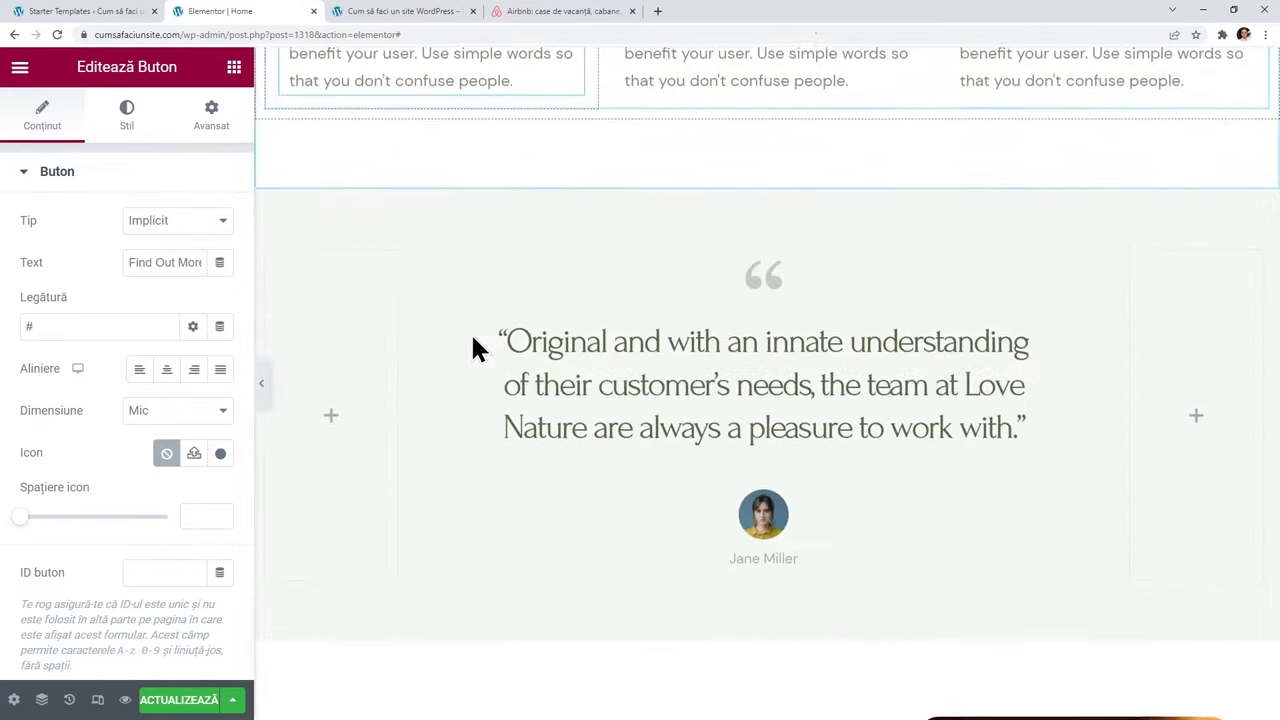
scroll(474, 338, "down", 4)
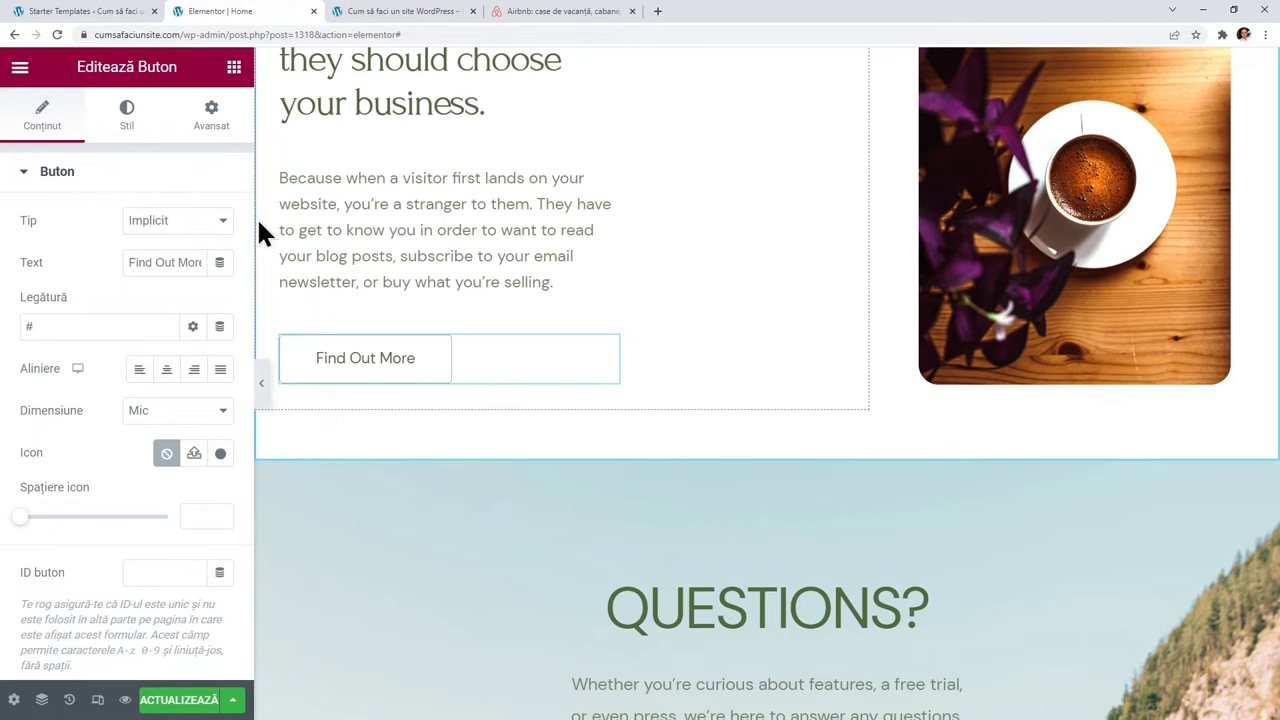
left_click(214, 130)
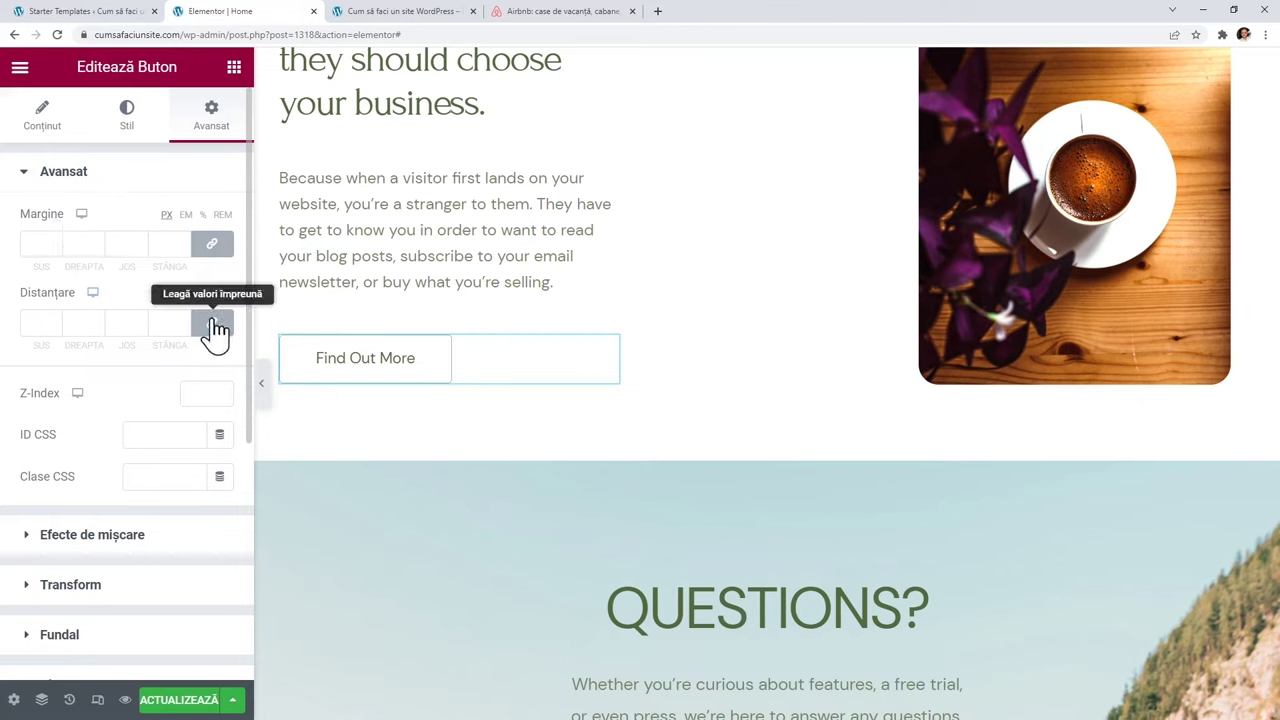
left_click(214, 328)
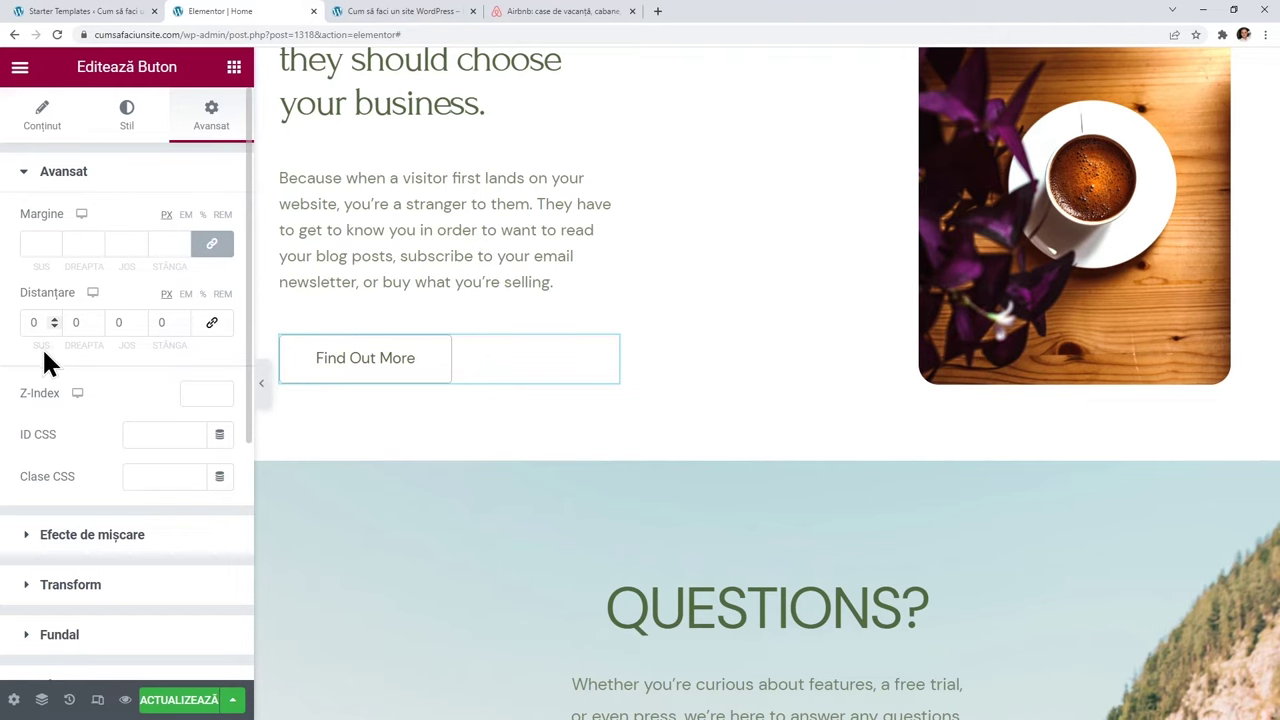
left_click(33, 322)
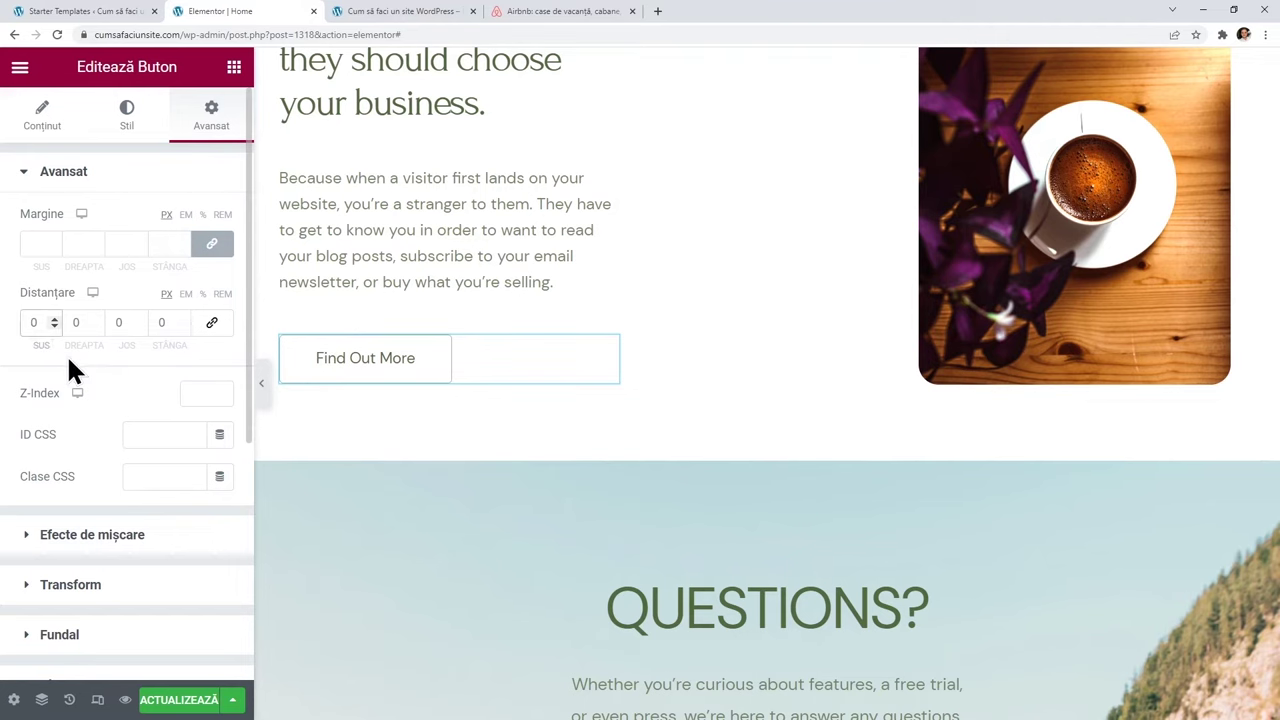
type("100")
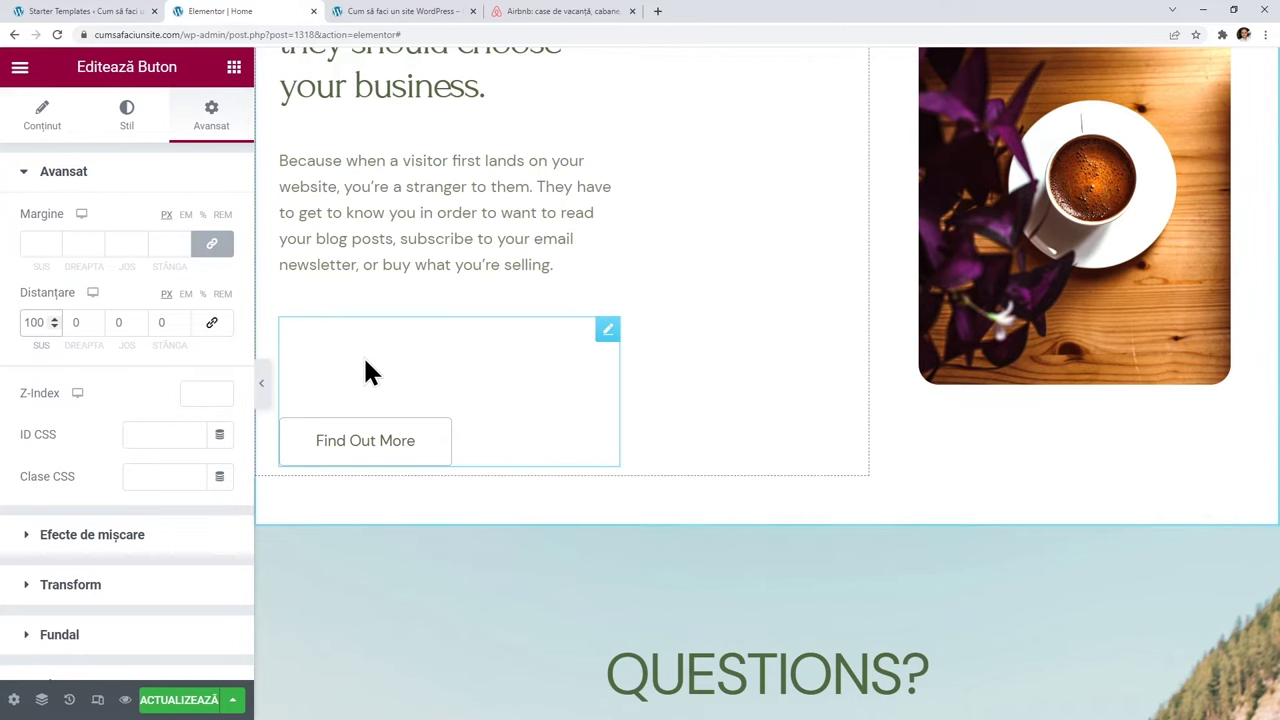
key("Tab")
key("Tab")
key("Tab")
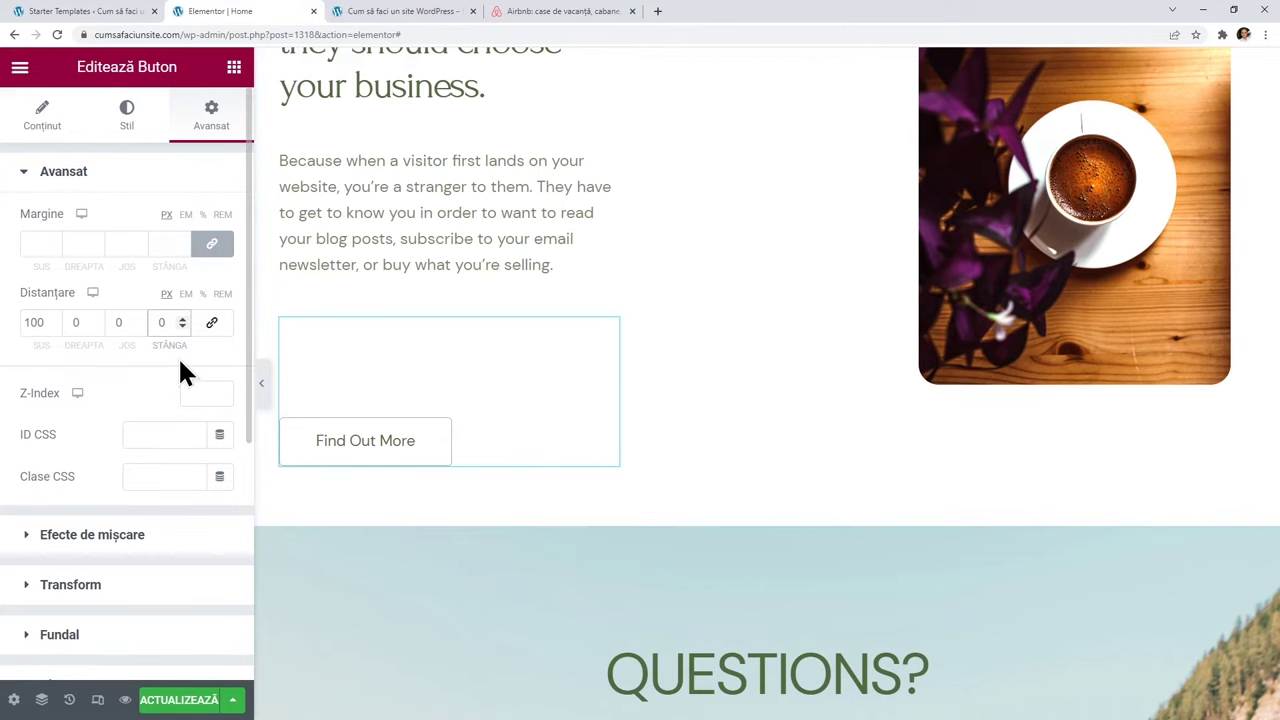
type("50")
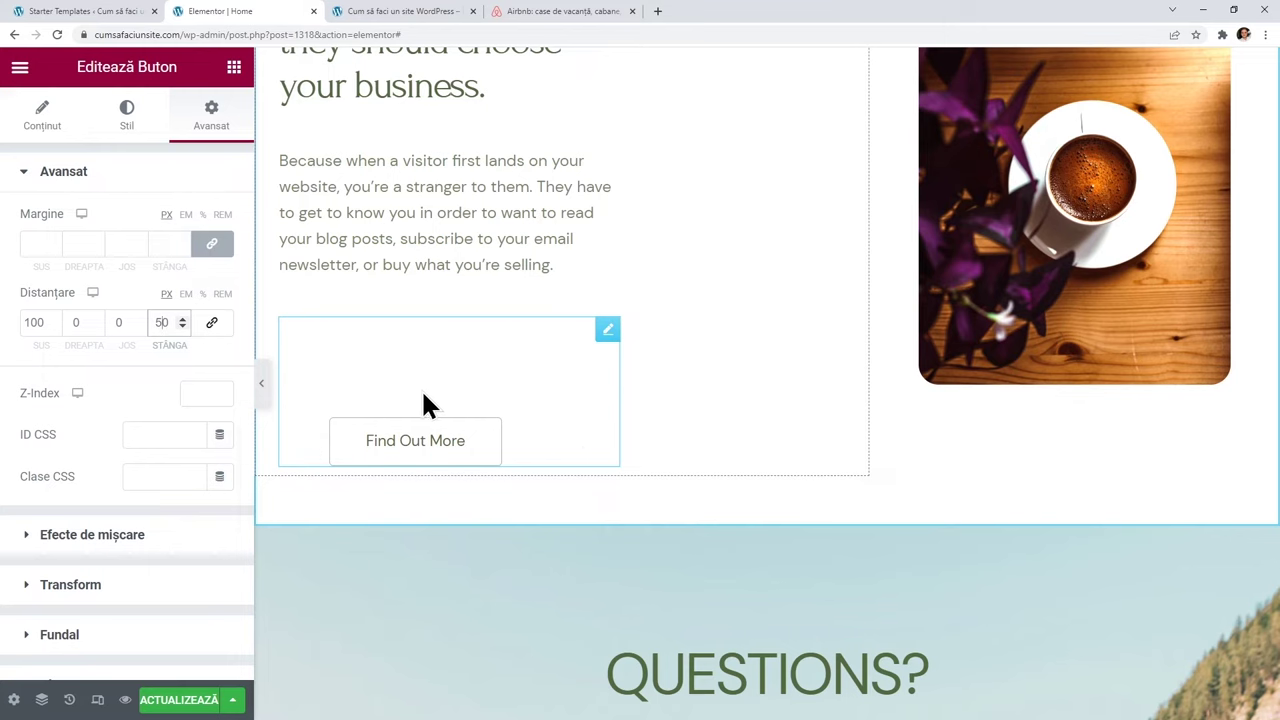
key("BackSpace")
key("BackSpace")
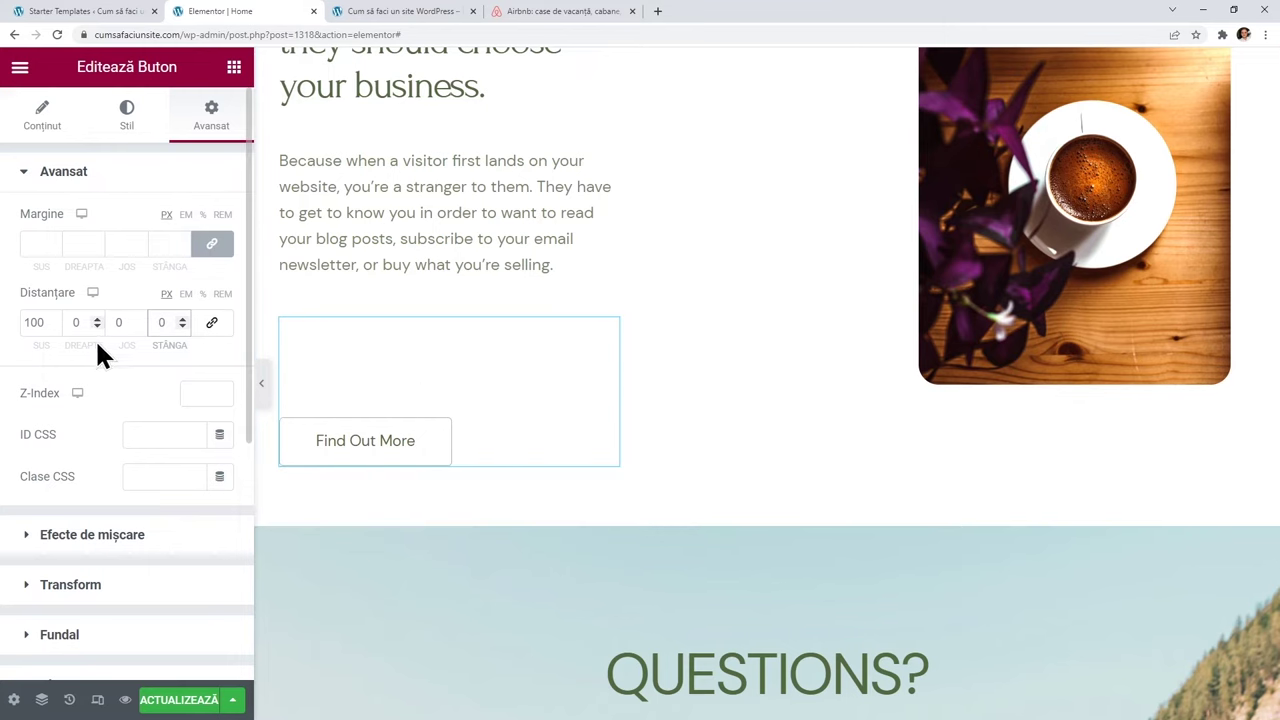
left_click(40, 322)
key("BackSpace")
key("BackSpace")
key("BackSpace")
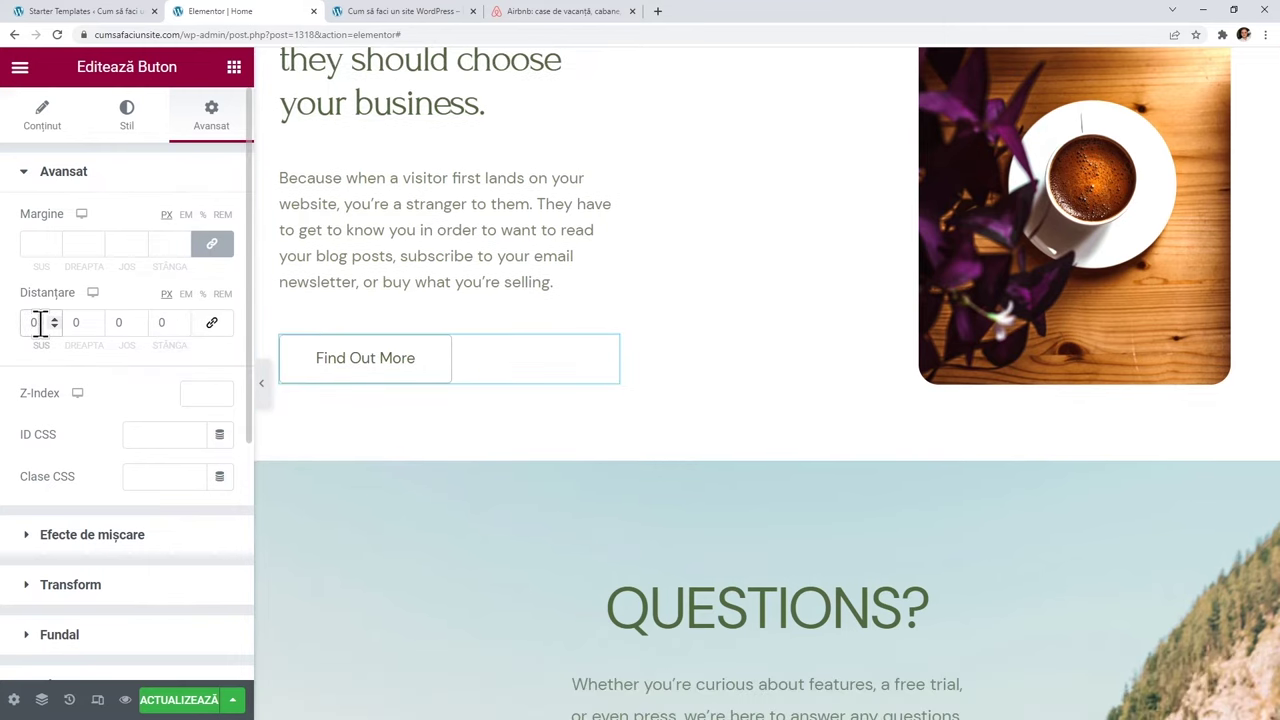
left_click(213, 247)
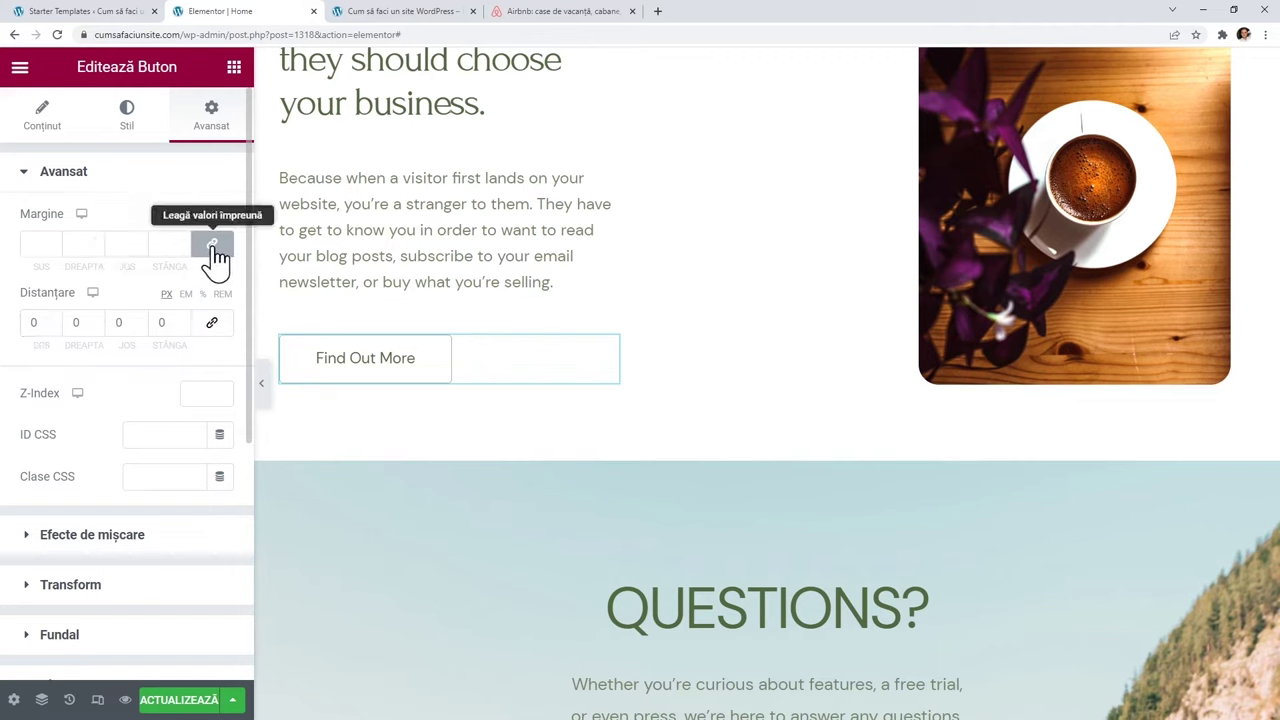
left_click(33, 245)
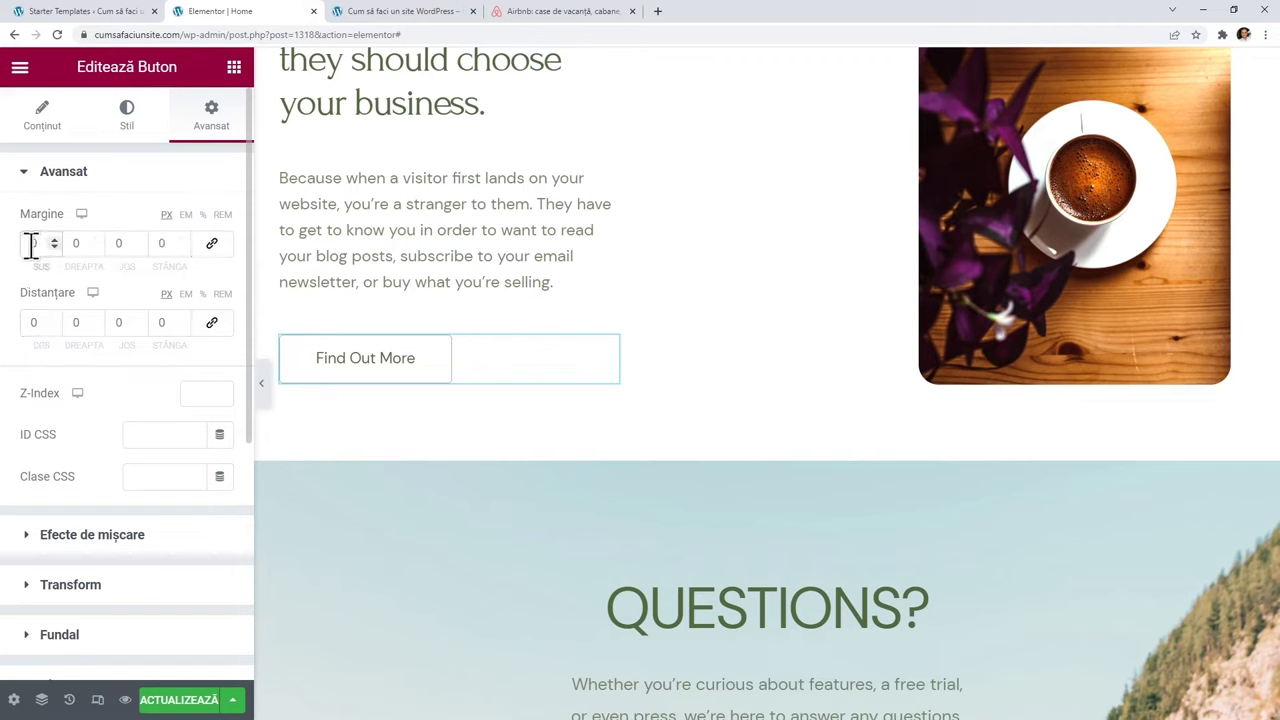
type("-30")
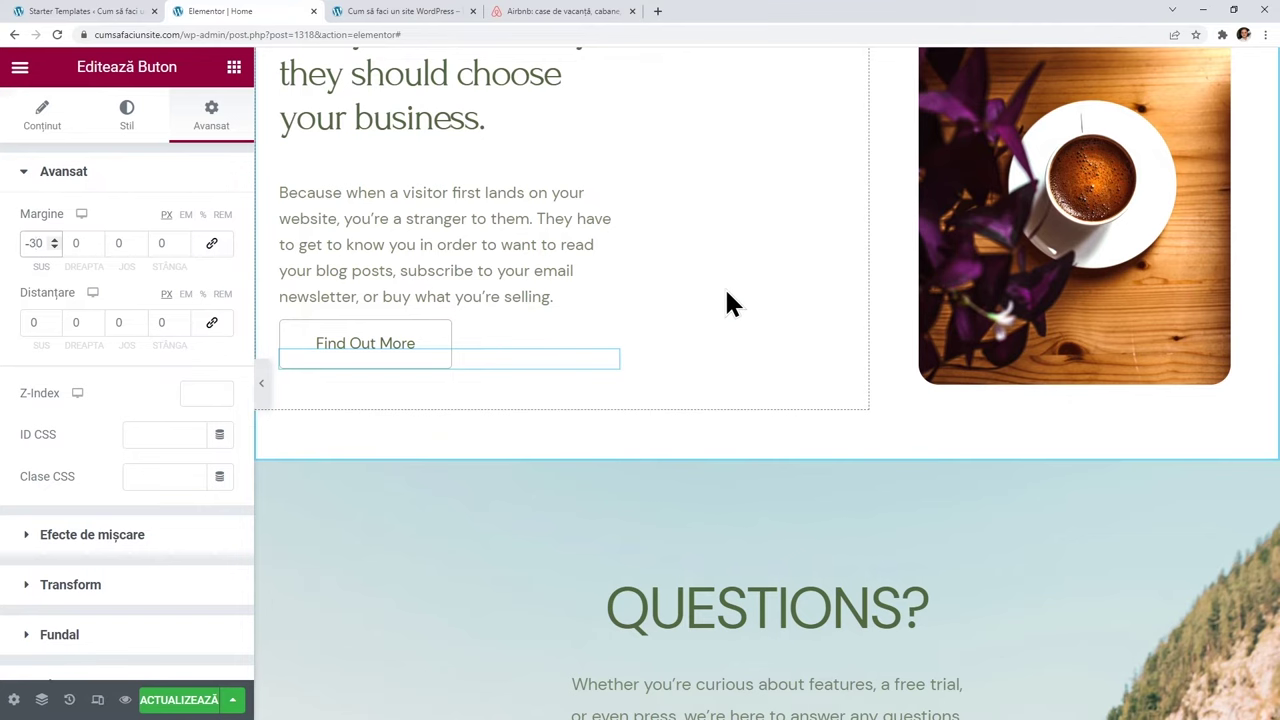
key("ctrl+z")
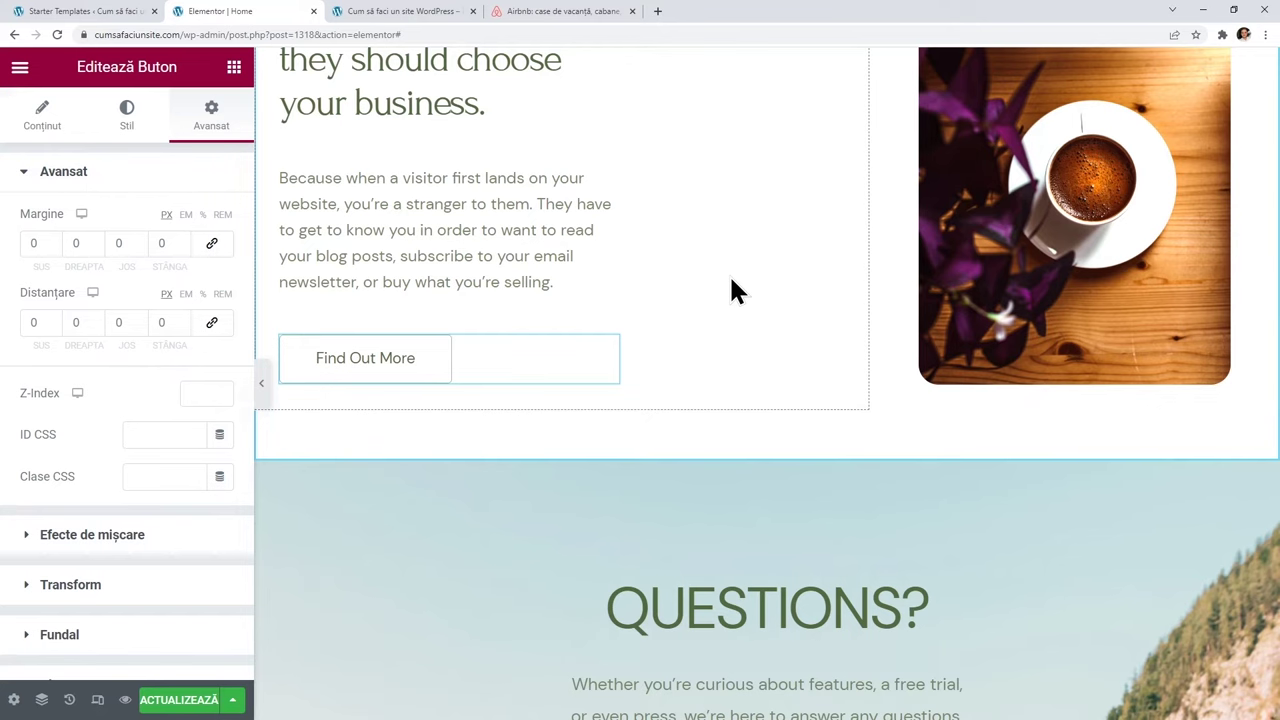
Check the About Us paragraph's Avansat padding: 20 px top and bottom.
left_click(441, 203)
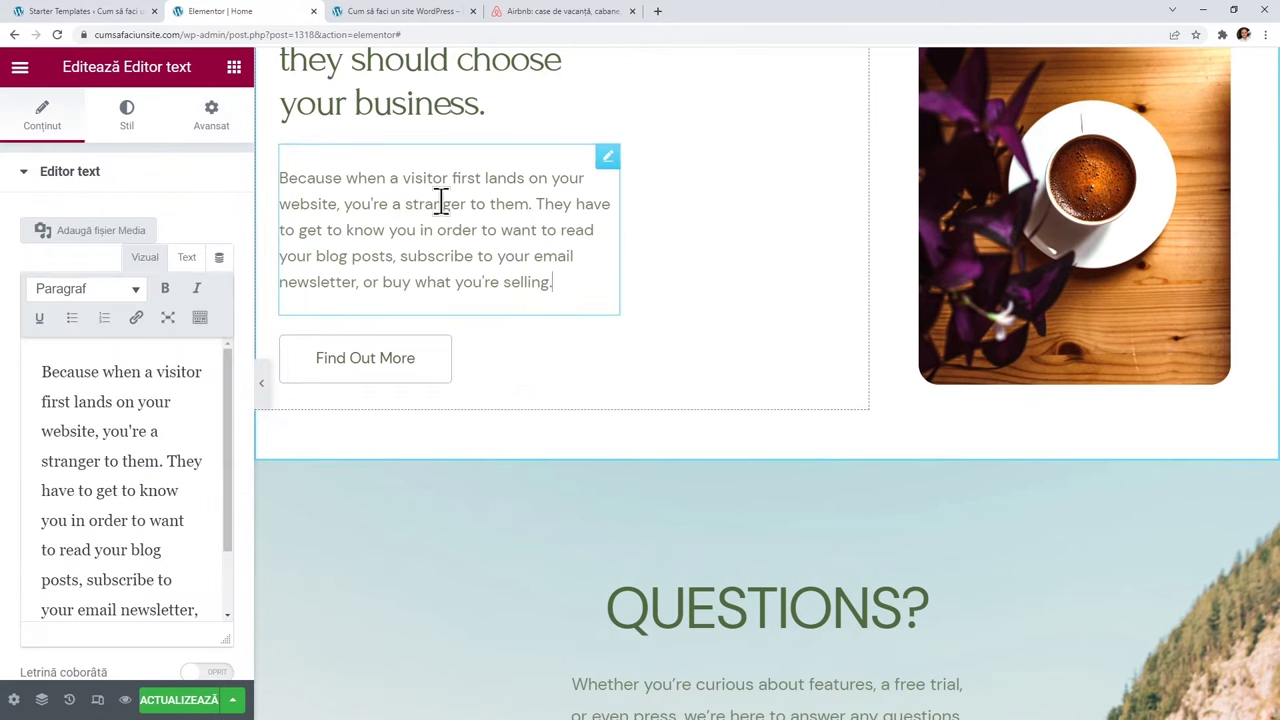
left_click(211, 118)
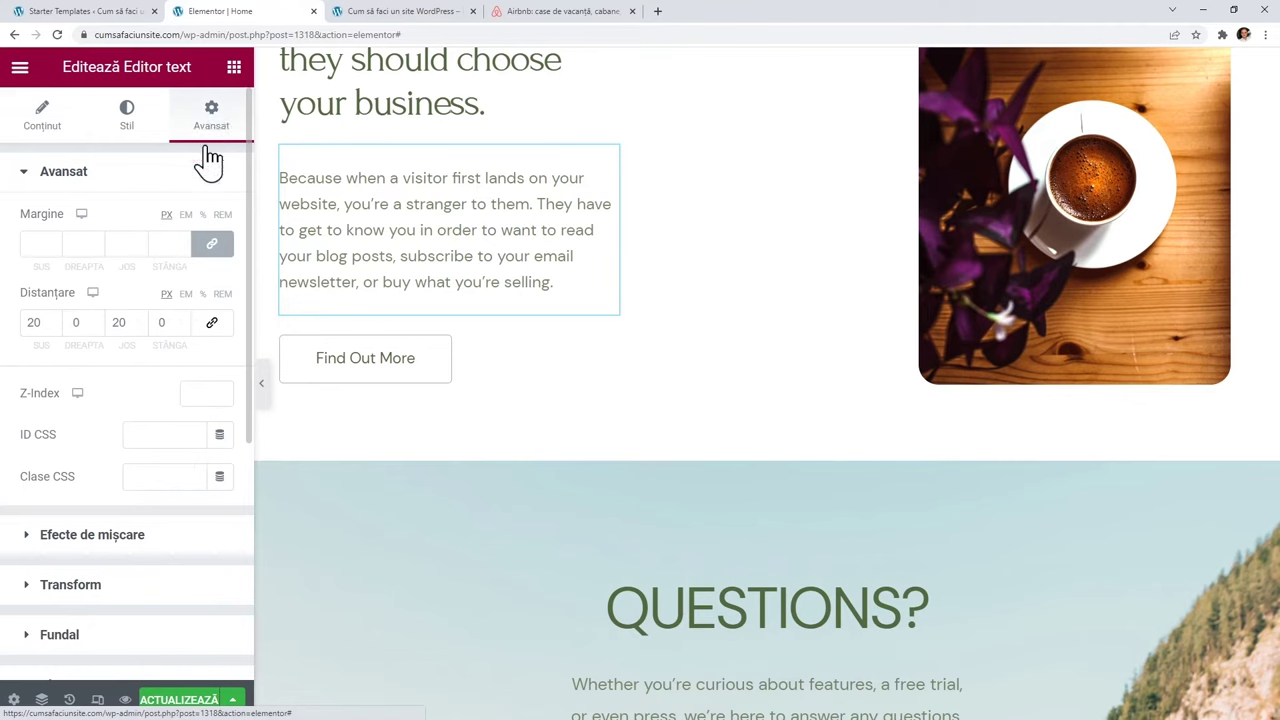
double_click(28, 323)
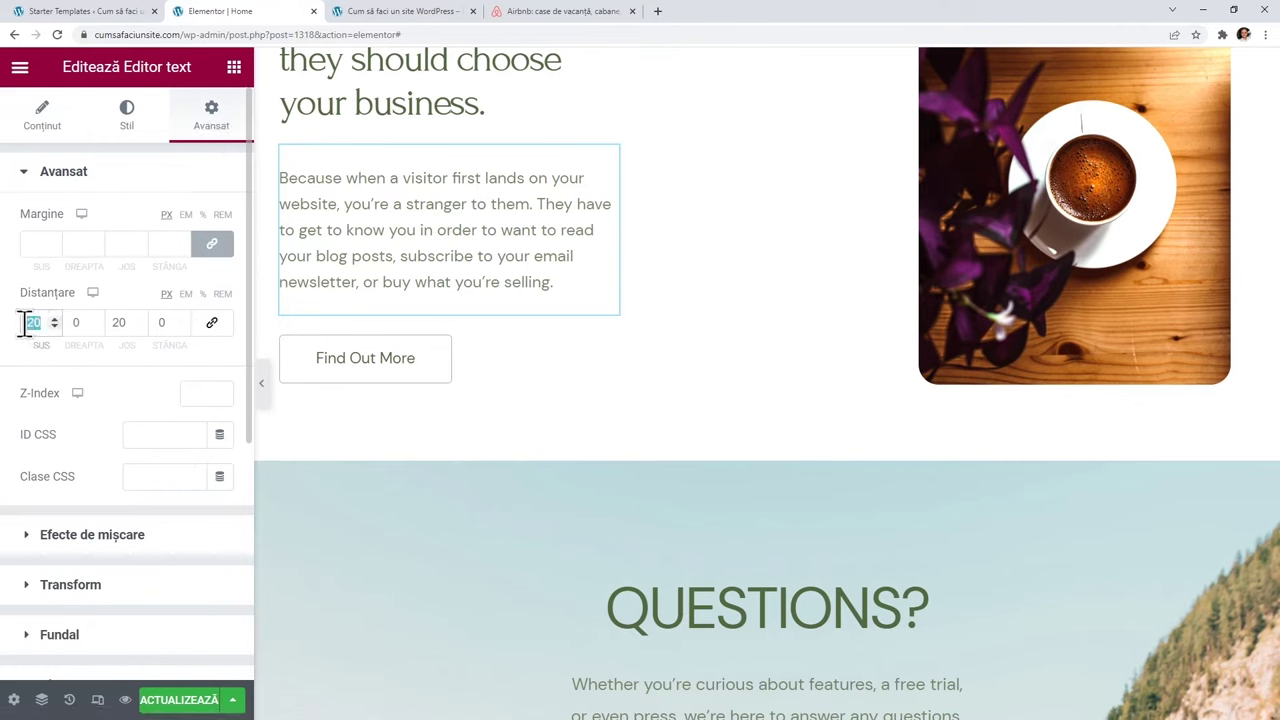
double_click(115, 322)
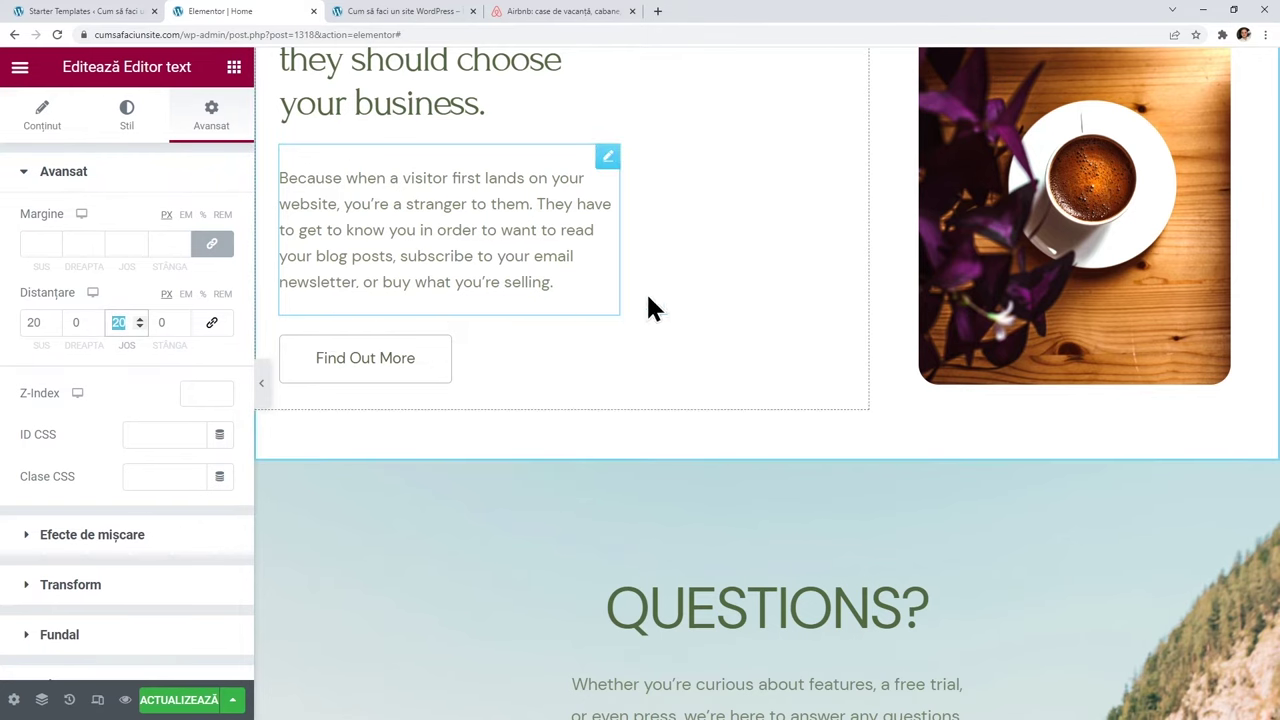
Select the coffee image and view its Avansat spacing, with 16 px padding on every side.
left_click(980, 222)
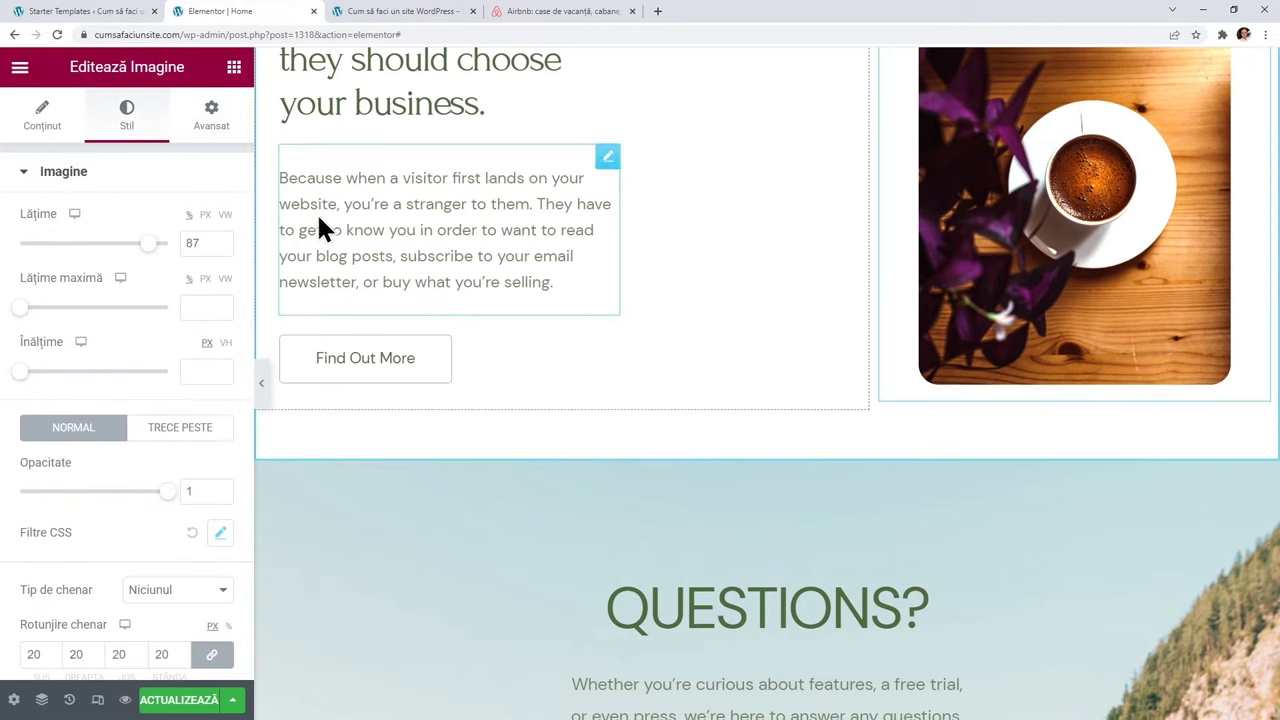
left_click(213, 130)
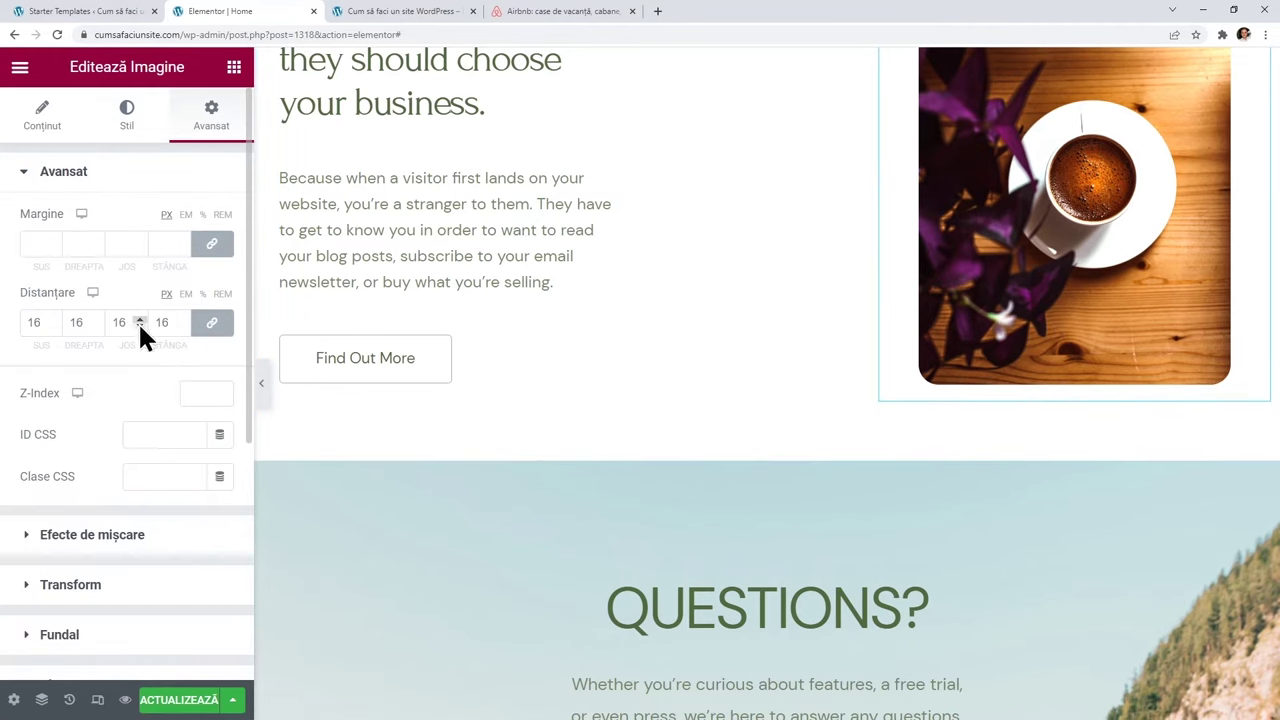
scroll(530, 334, "up", 2)
scroll(676, 336, "up", 2)
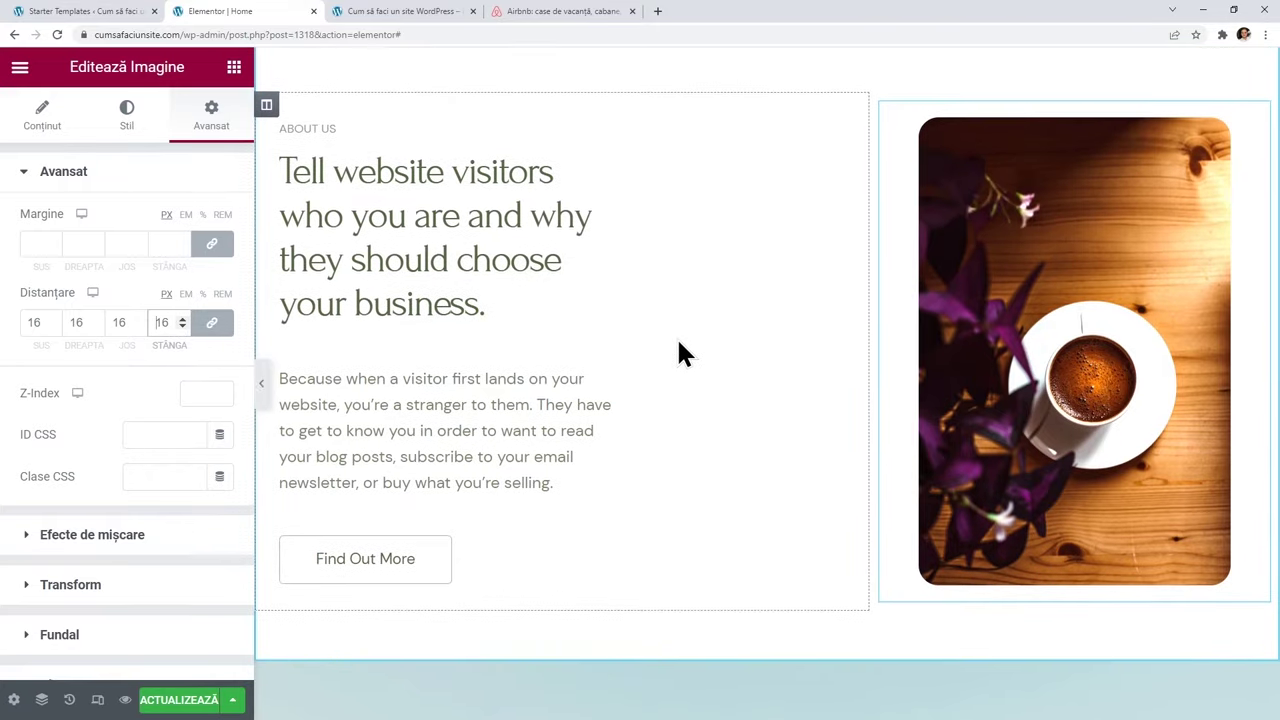
Change the text column's DREAPTA padding to 0, then restore it to 250.
left_click(267, 177)
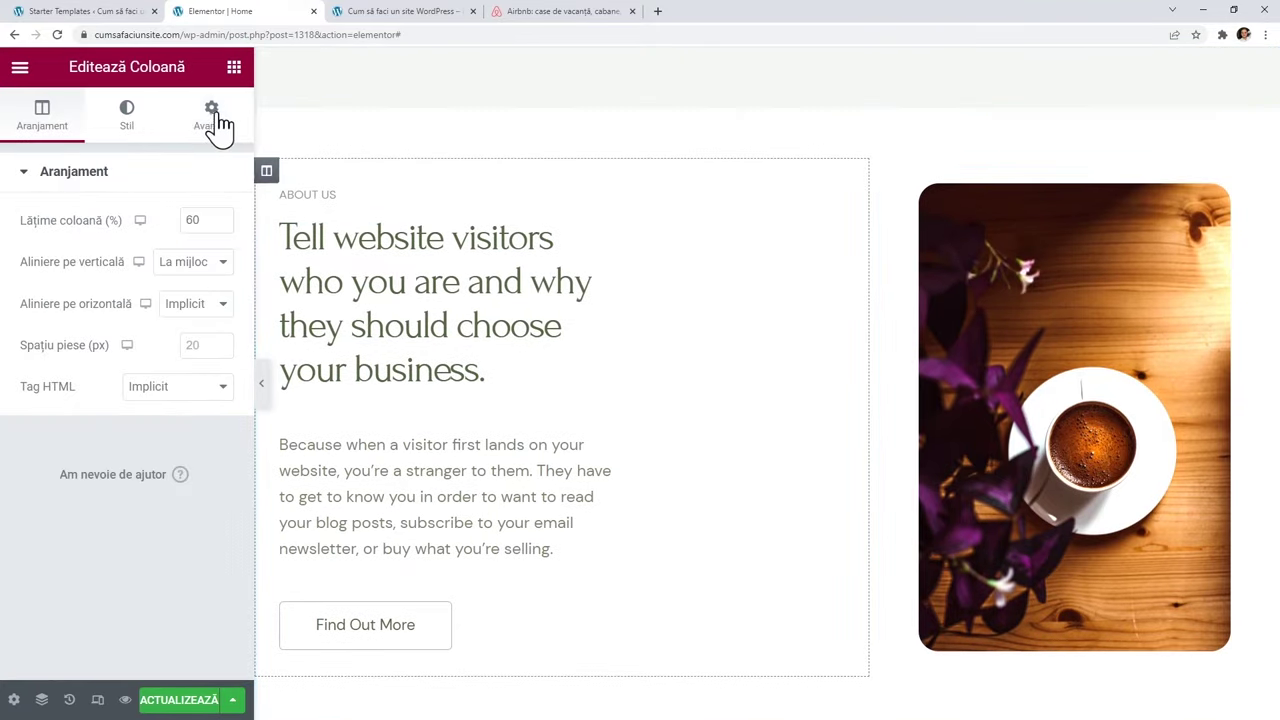
left_click(211, 117)
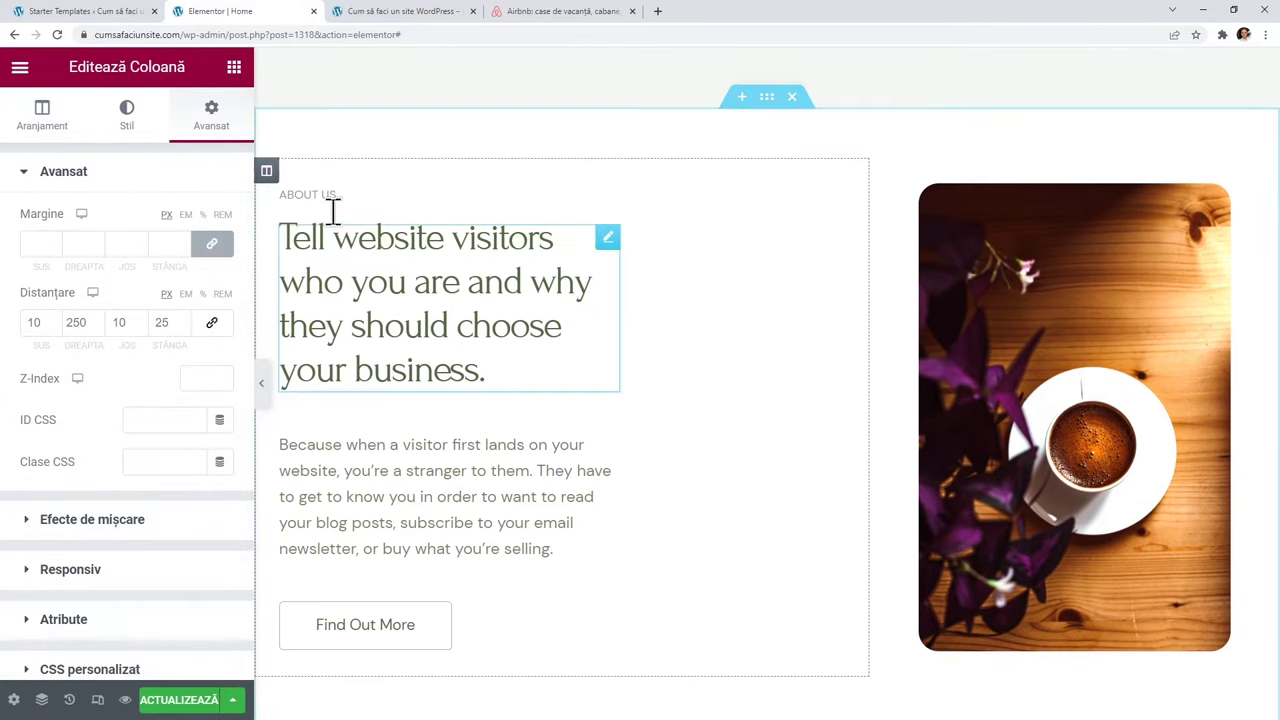
double_click(70, 322)
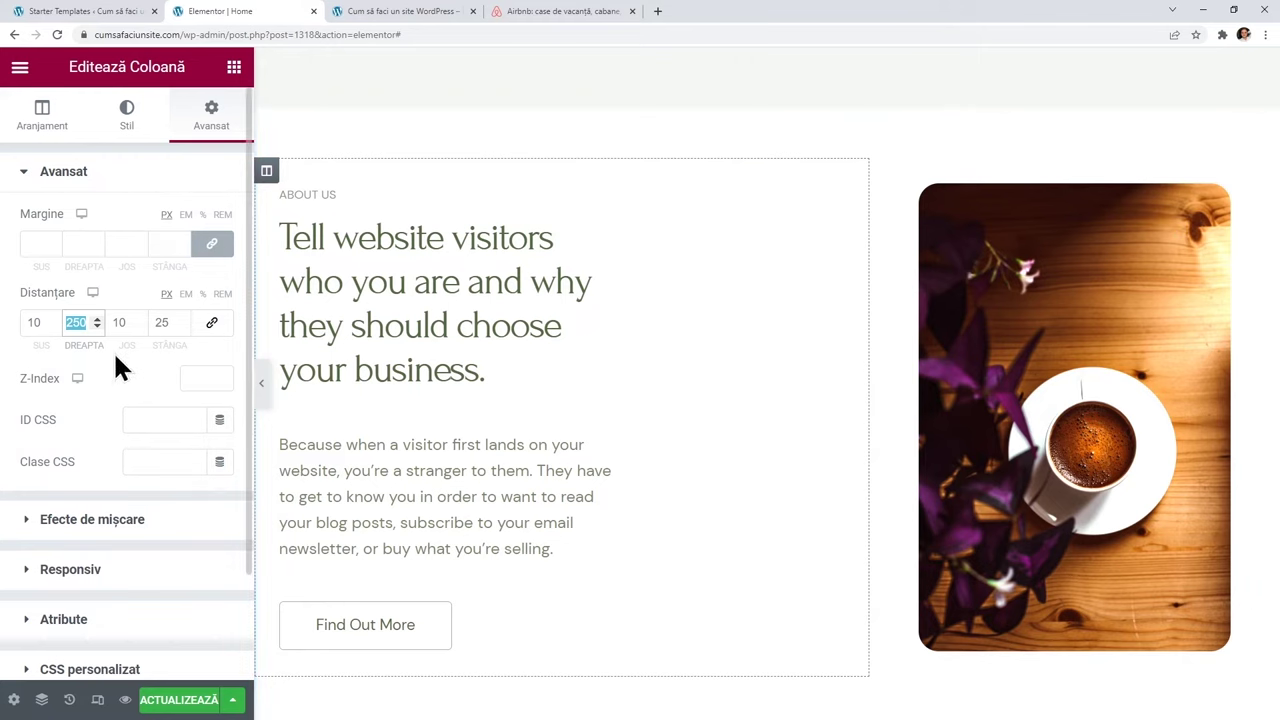
type("0")
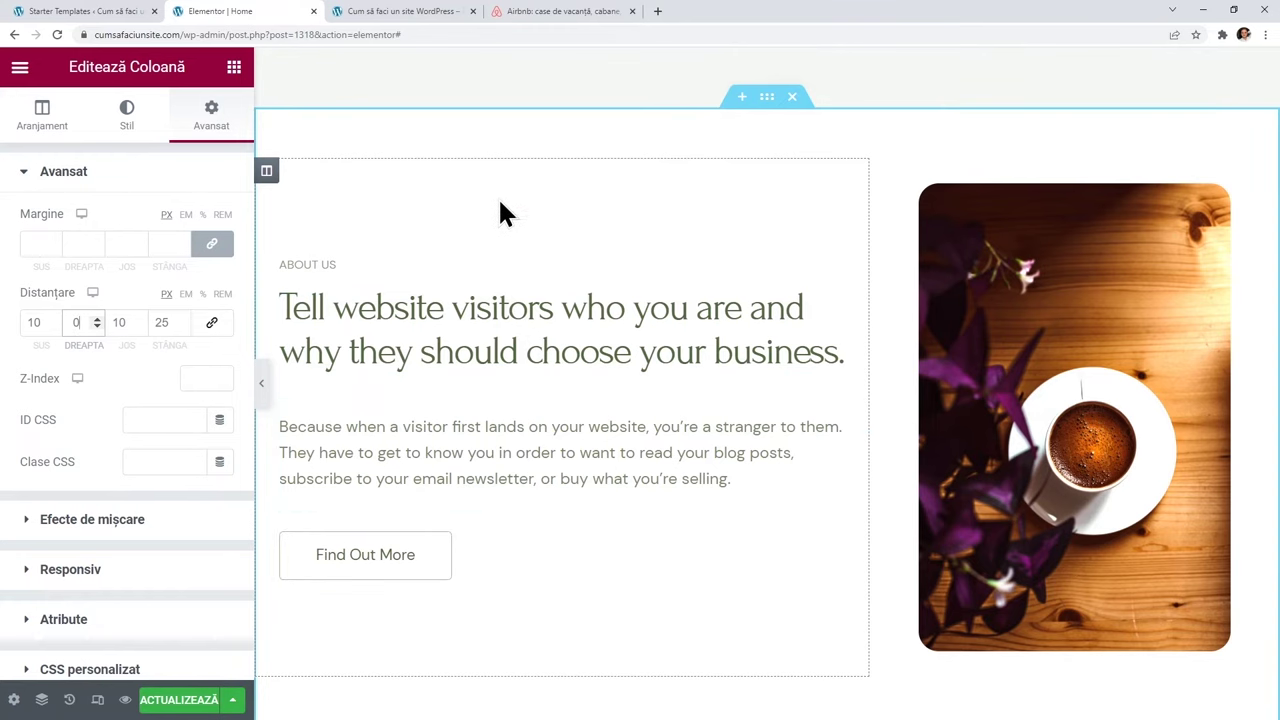
type("250")
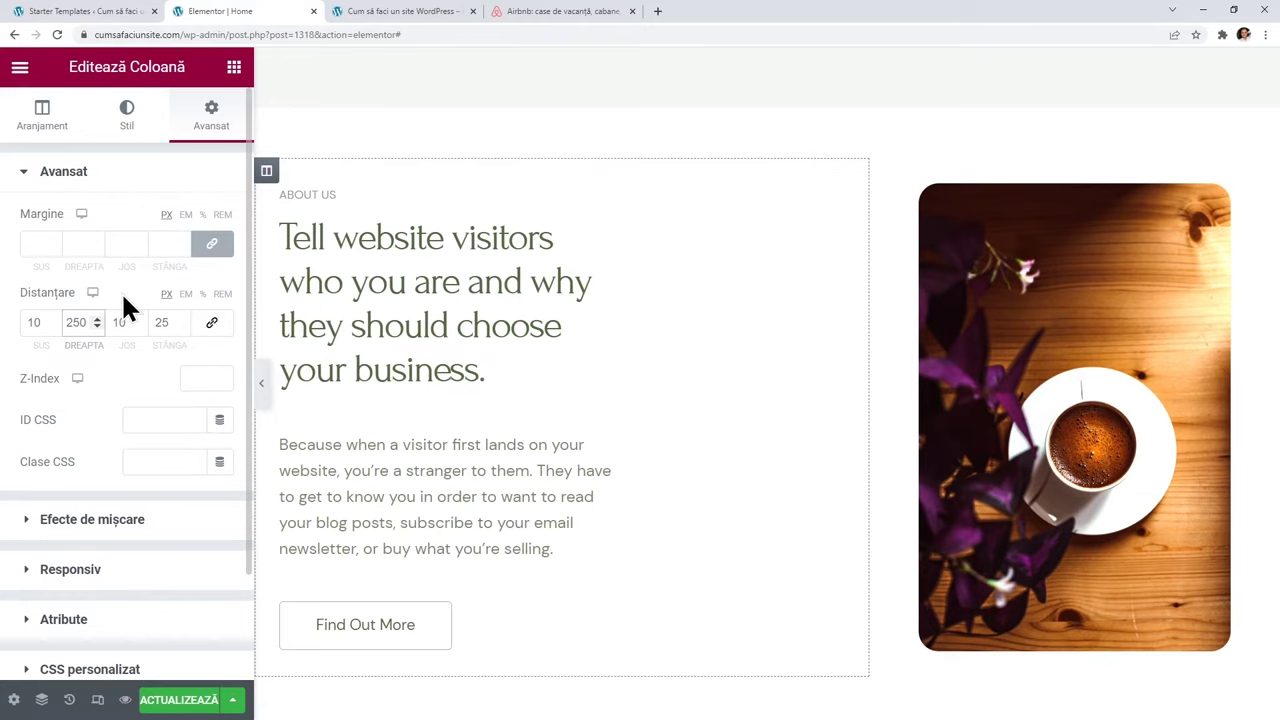
scroll(712, 315, "up", 1)
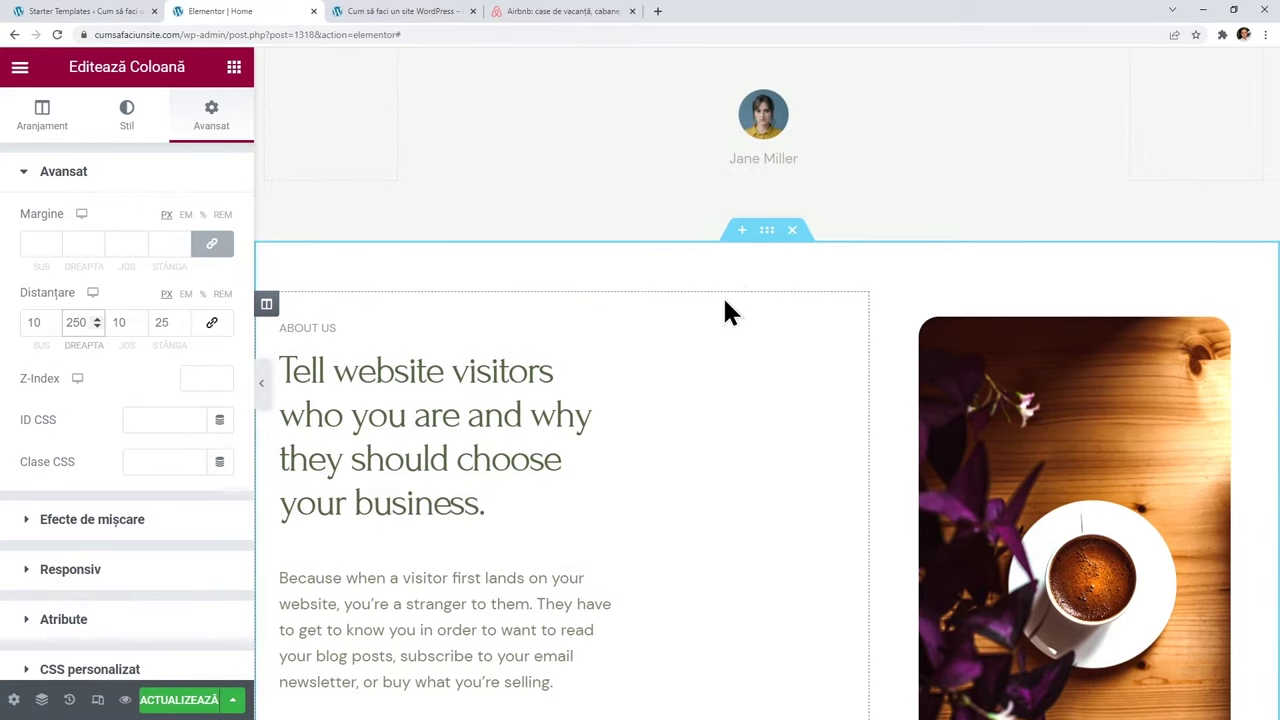
Select the whole About Us section and review its 50 px top and bottom padding.
left_click(766, 235)
left_click(213, 118)
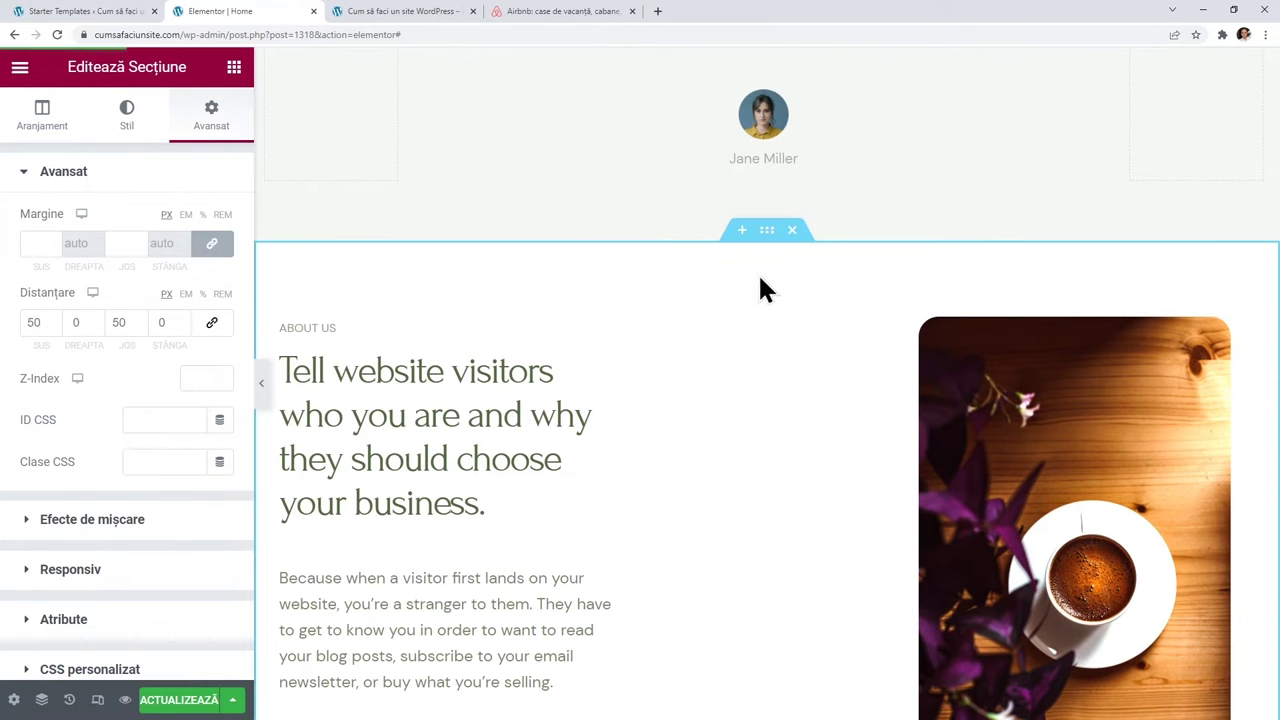
scroll(881, 297, "down", 4)
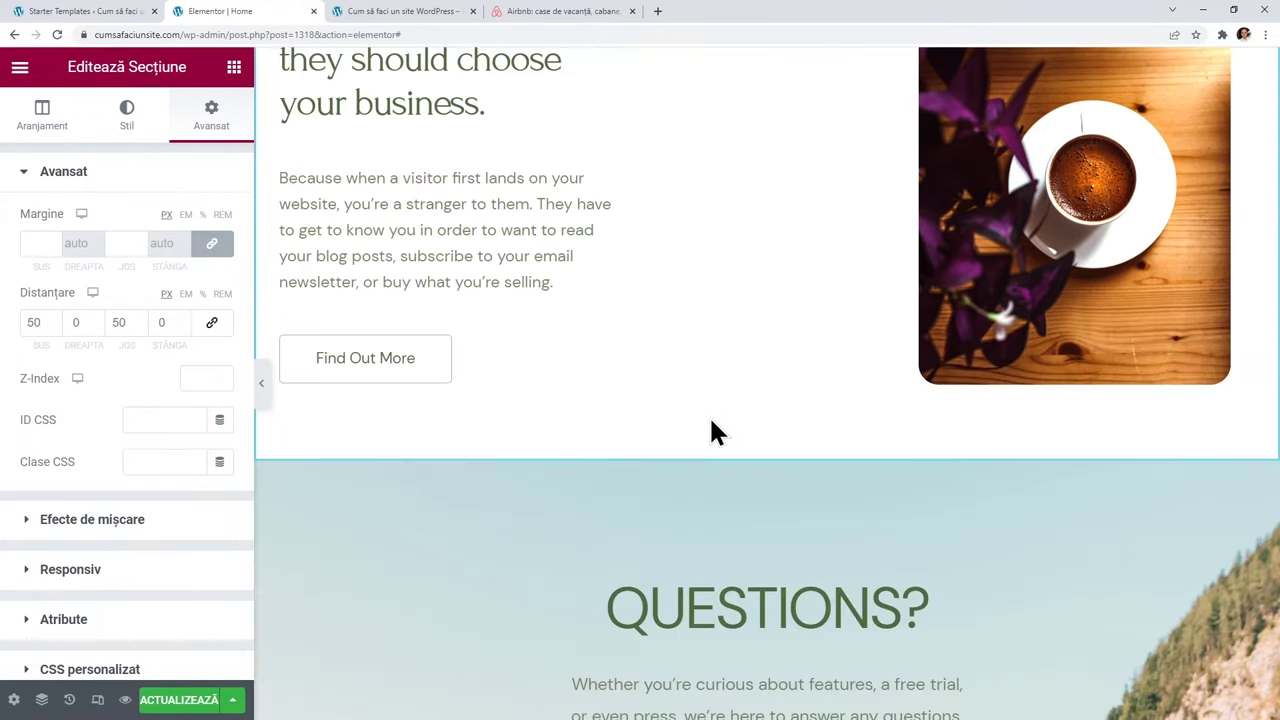
scroll(590, 433, "up", 4)
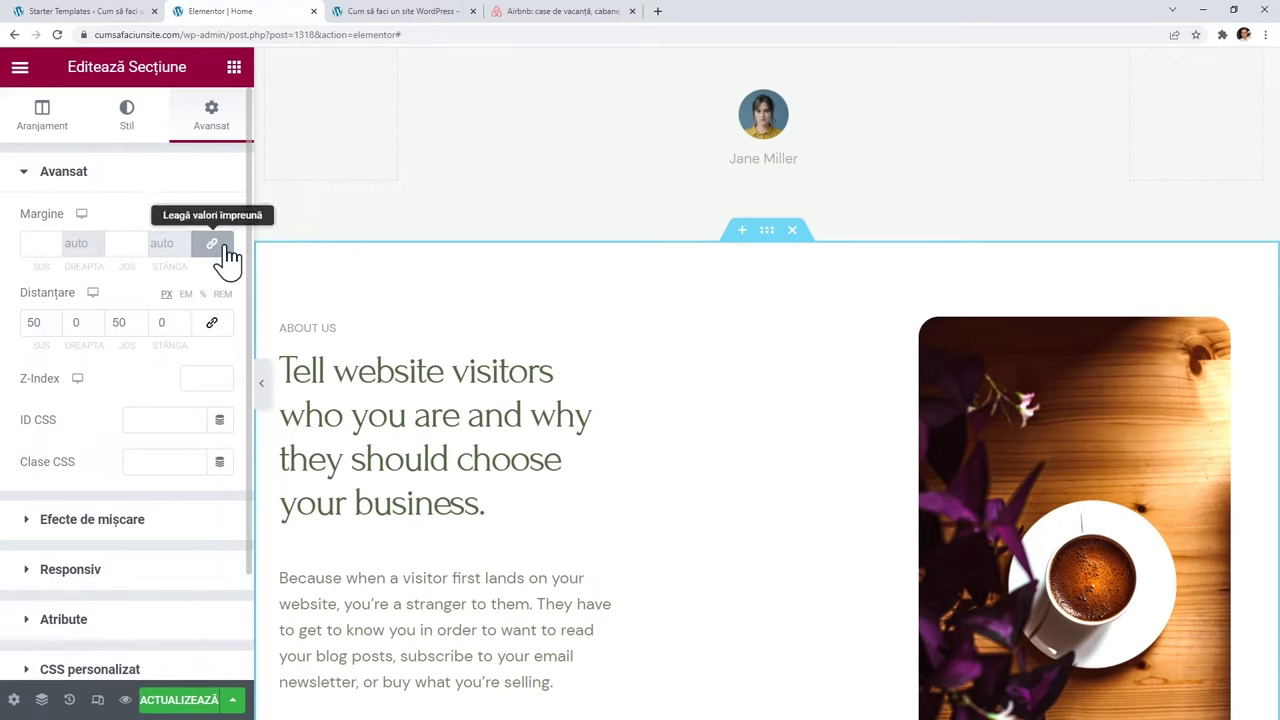
scroll(503, 300, "up", 4)
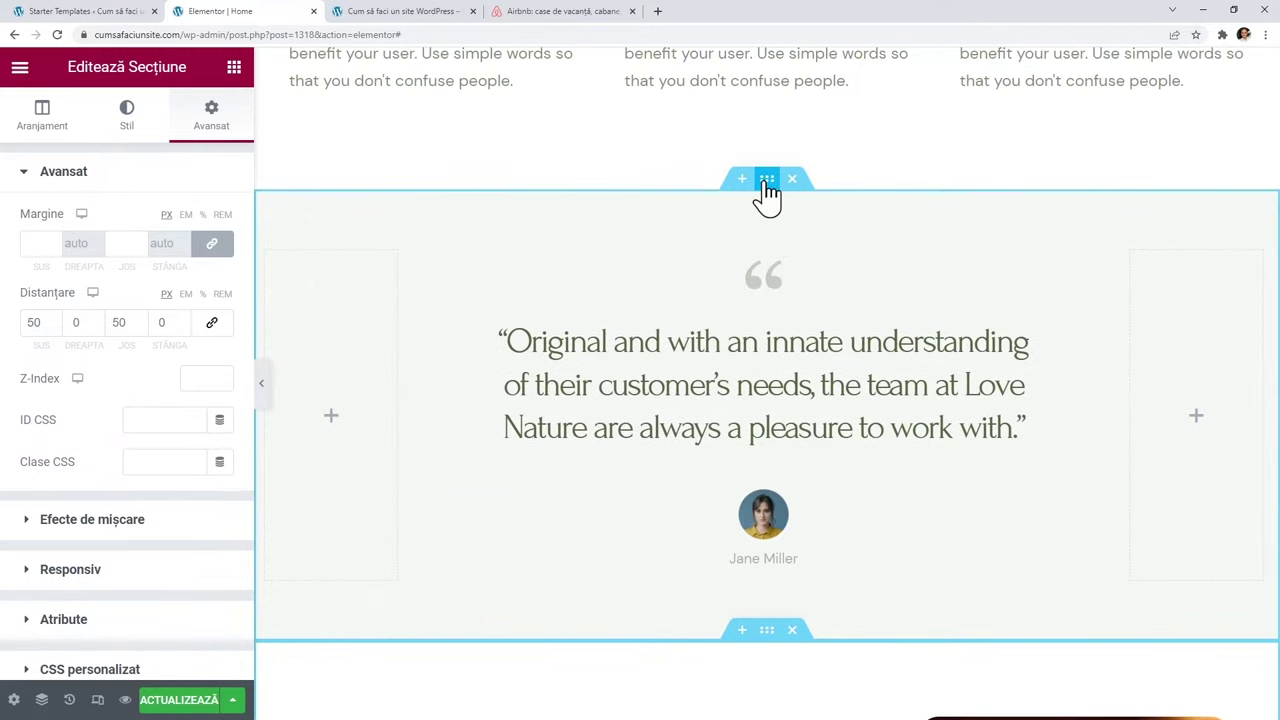
Try 150 px top spacing on the testimonial section, then undo to 0 margin and 50/0/50/0 padding.
left_click(765, 182)
left_click(209, 128)
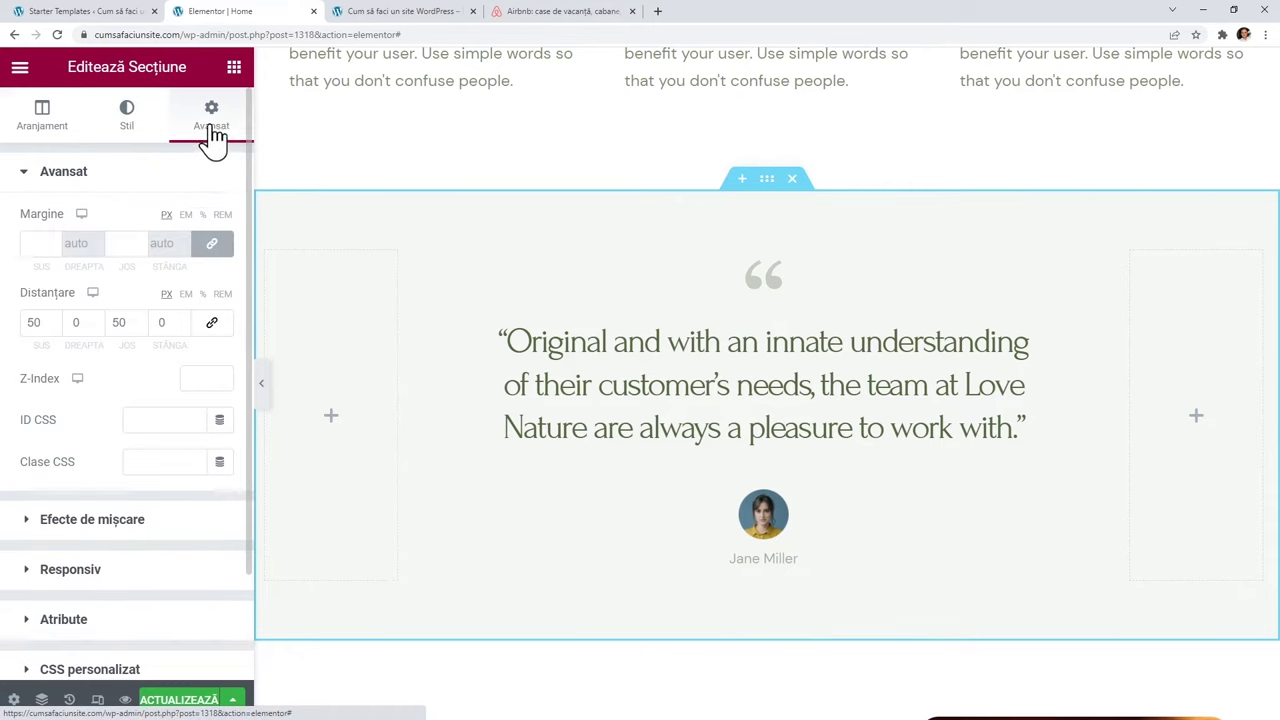
left_click(211, 246)
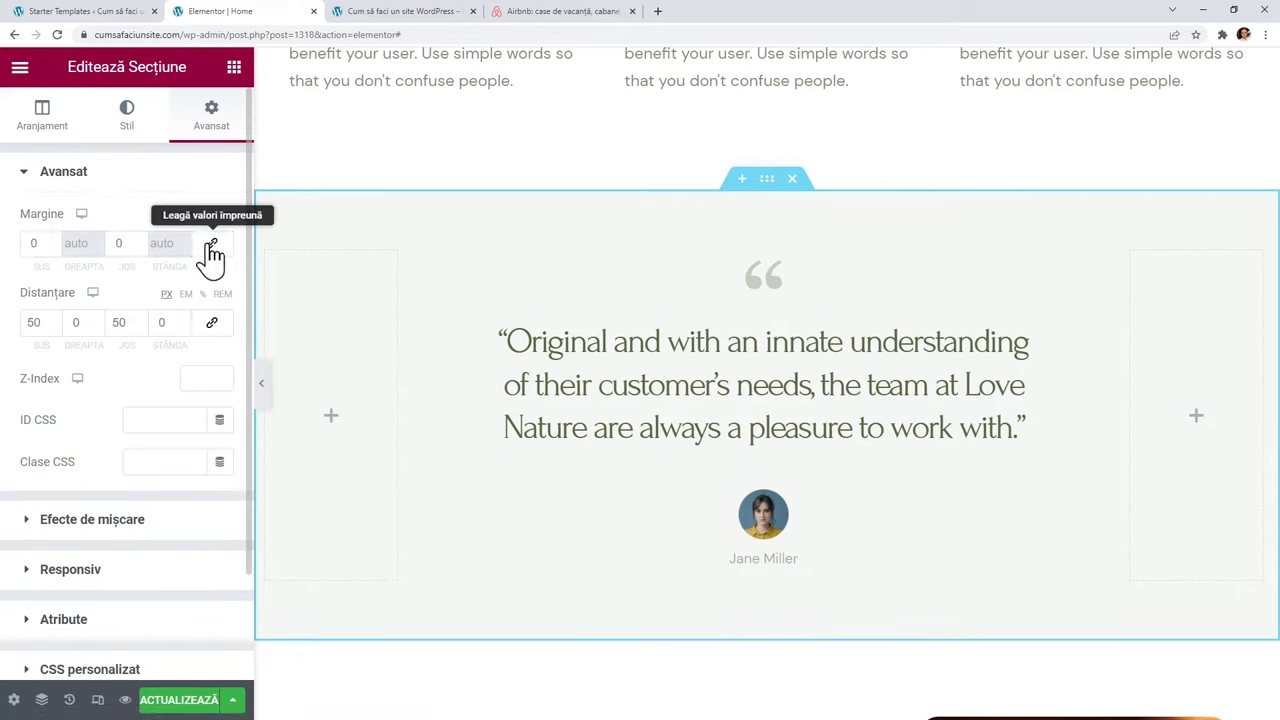
left_click(33, 246)
type("150")
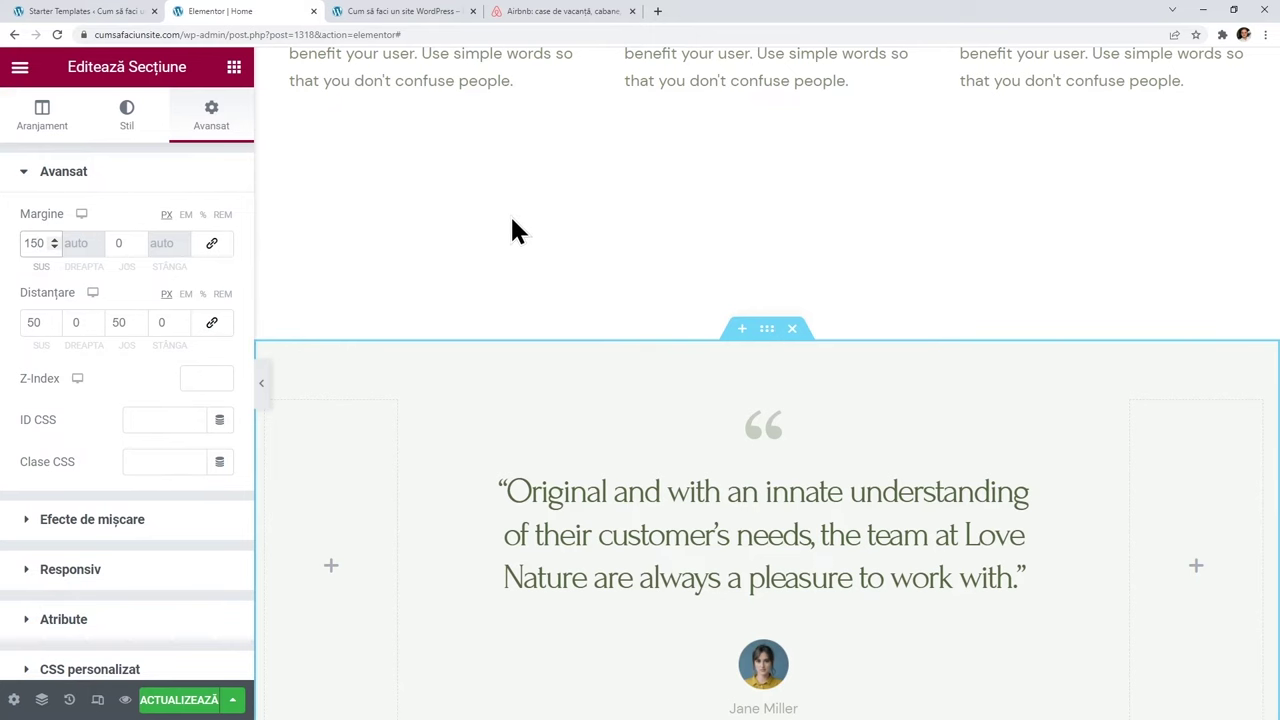
left_click(28, 320)
type("1")
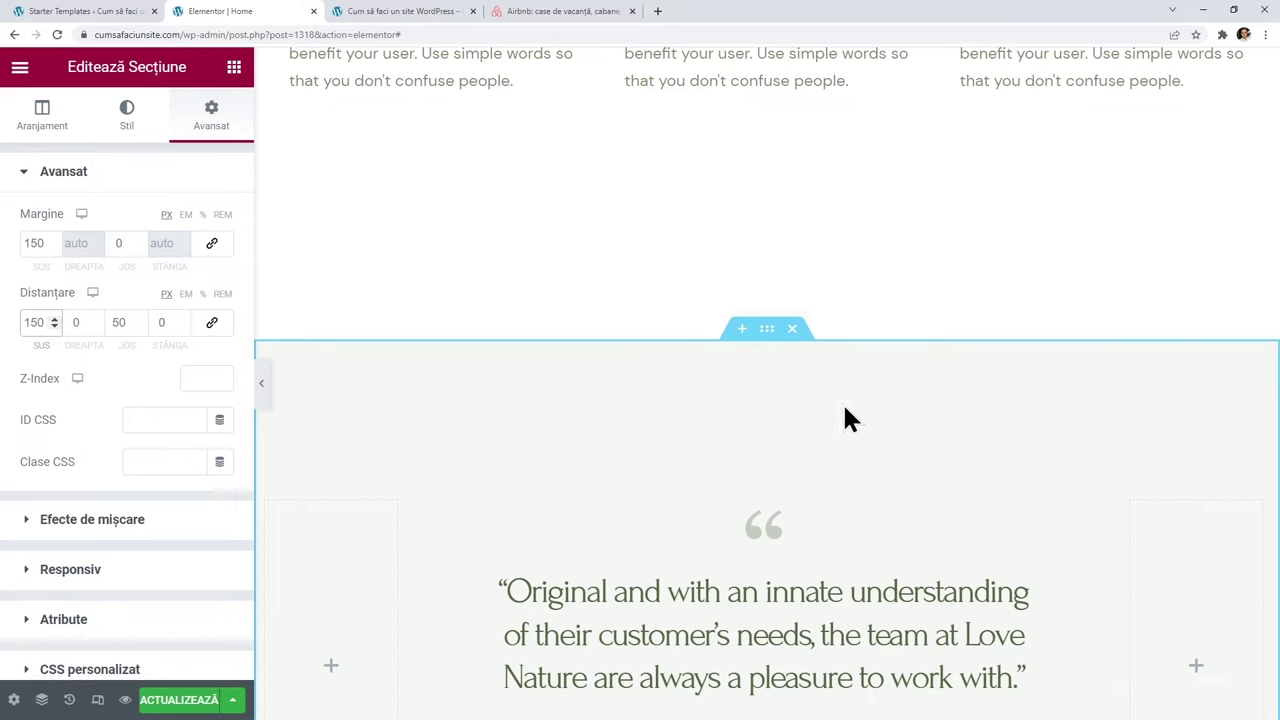
left_click(615, 413)
key("ctrl+z")
key("ctrl+z")
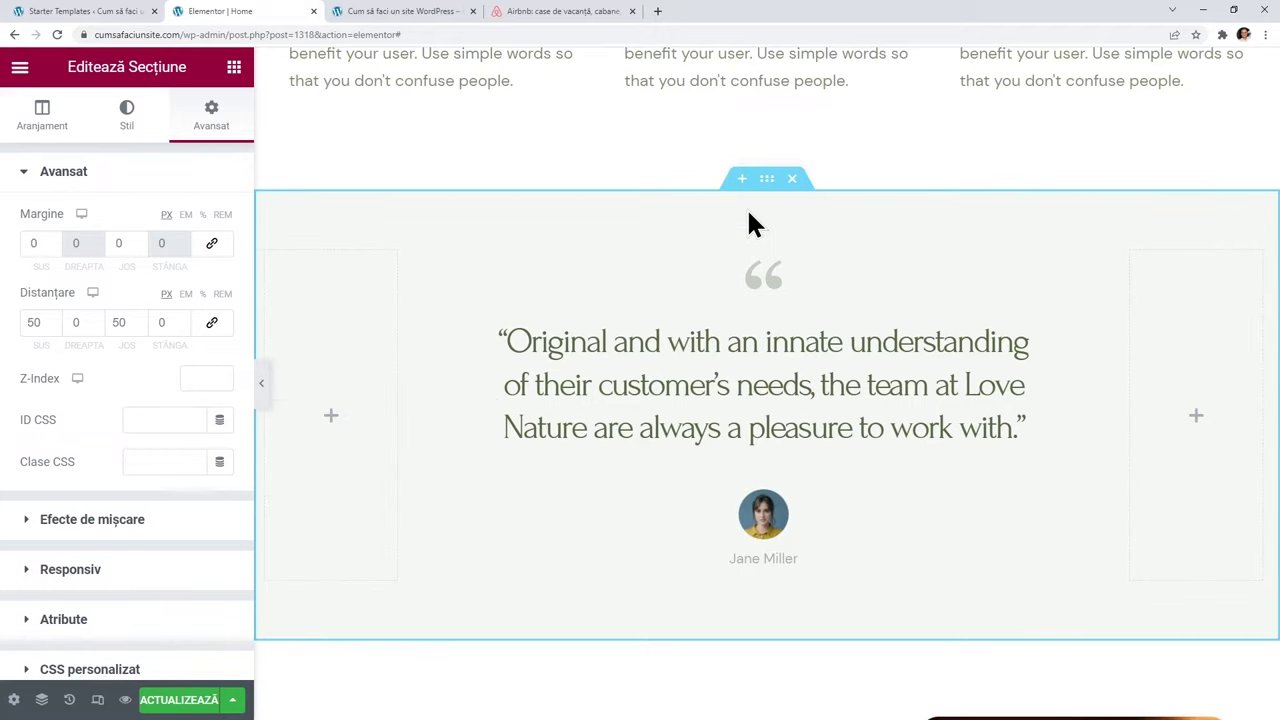
scroll(752, 222, "up", 1)
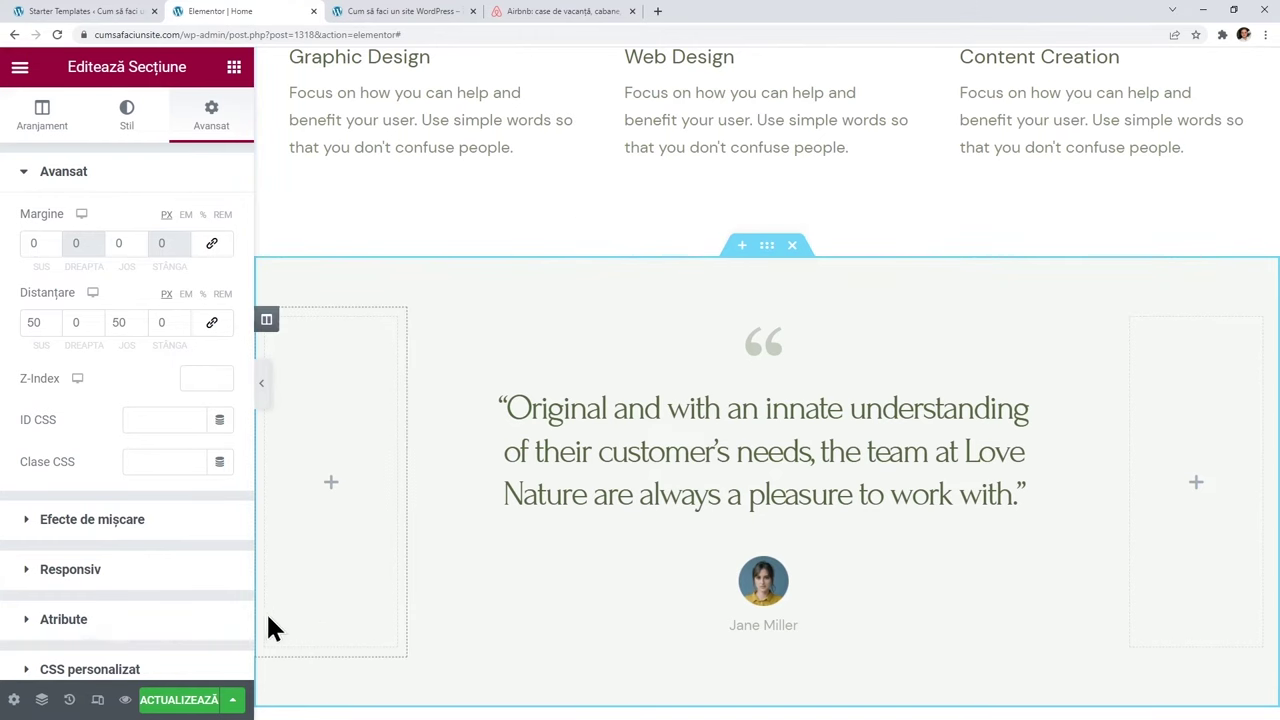
Save the homepage changes with ACTUALIZEAZĂ.
left_click(190, 700)
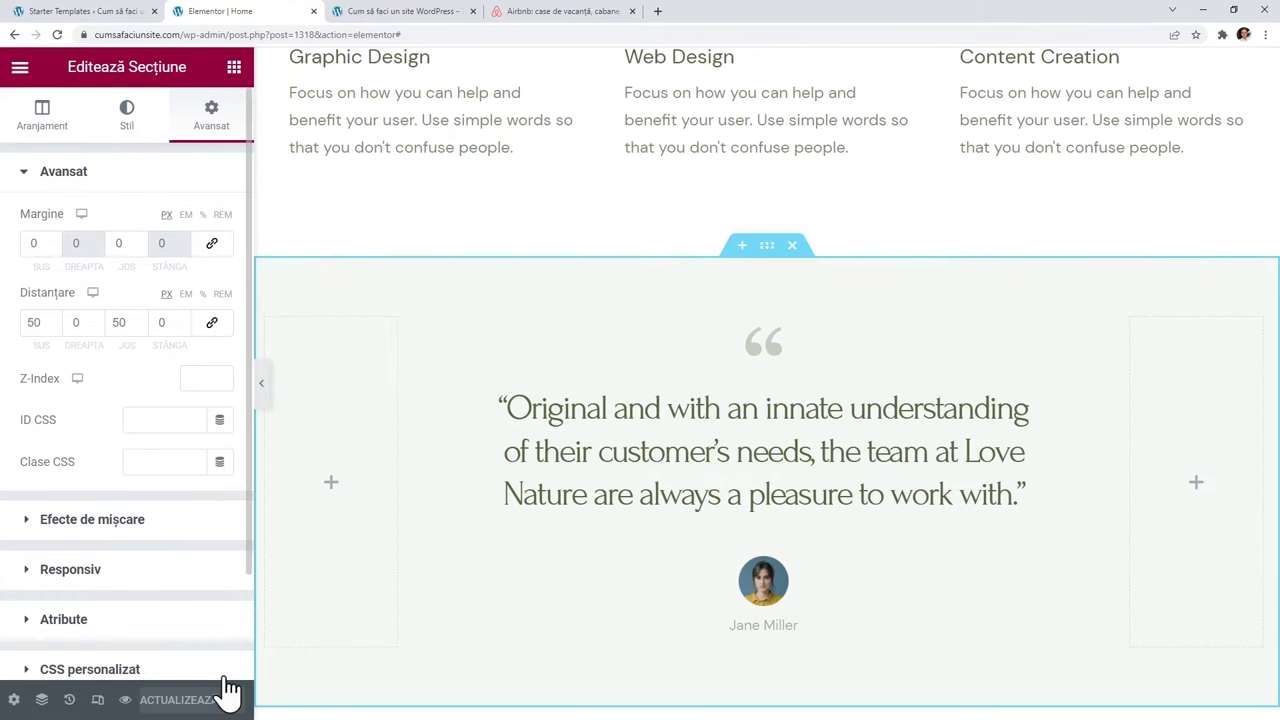
scroll(505, 312, "up", 2)
scroll(504, 301, "up", 12)
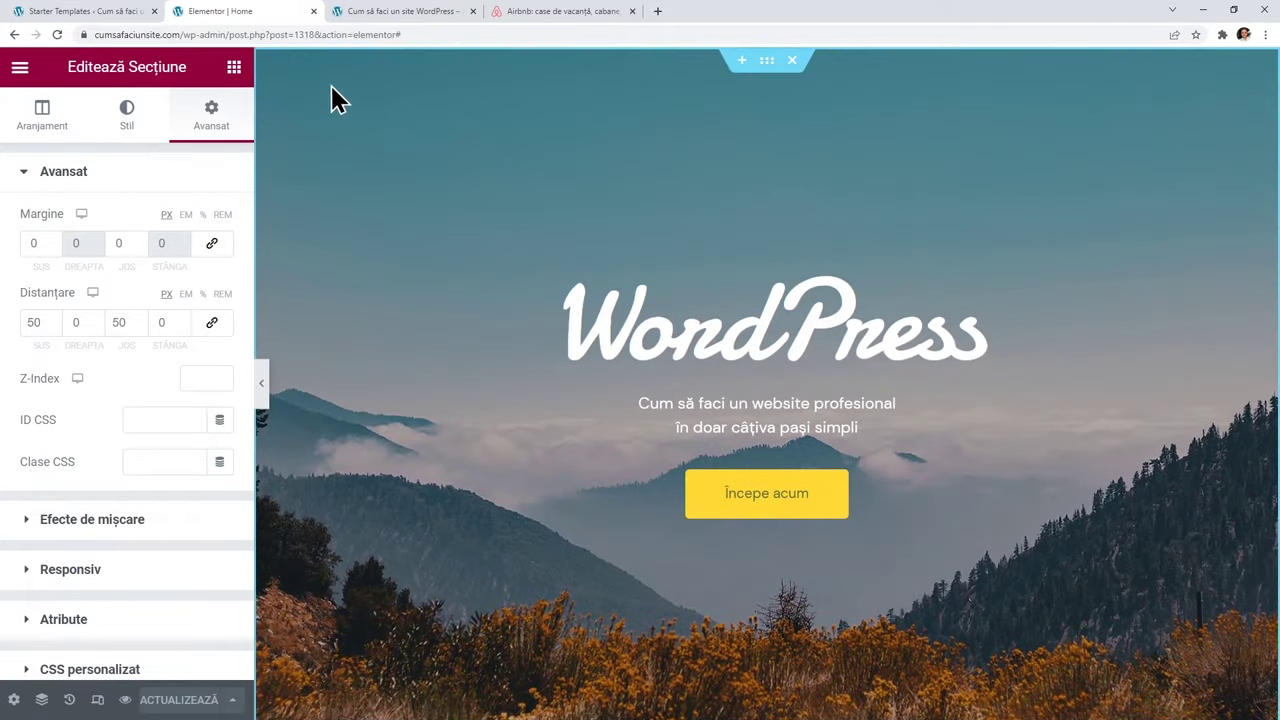
Close the Elementor editor, live site and Airbnb browser tabs.
left_click(313, 11)
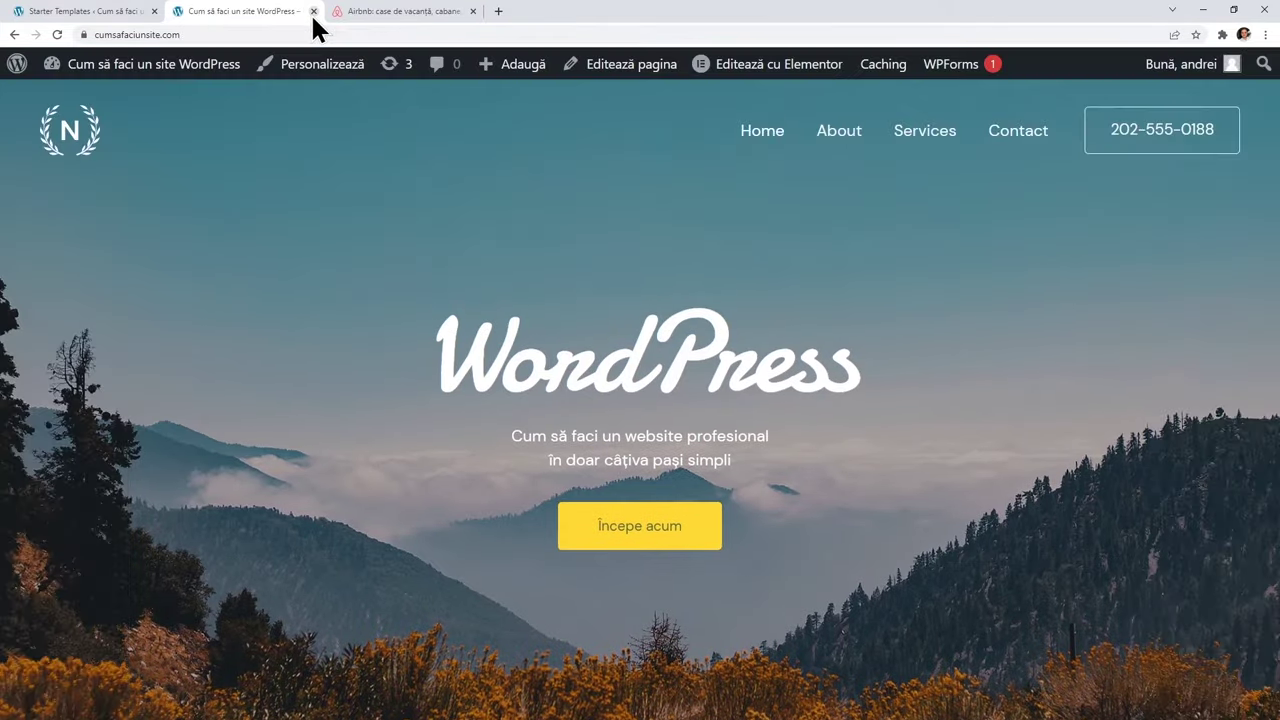
left_click(313, 11)
left_click(313, 11)
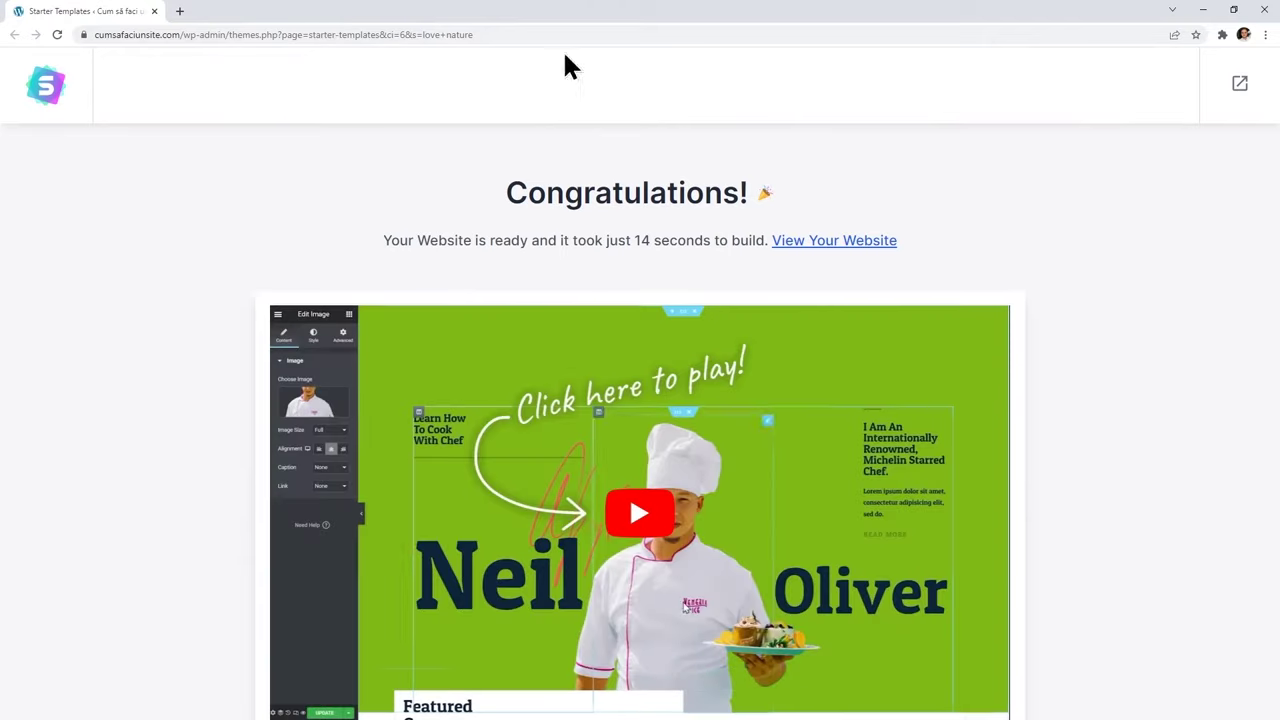
From the Dashboard, run an UpdraftPlus backup now, marked 'only delete manually'.
left_click(1241, 90)
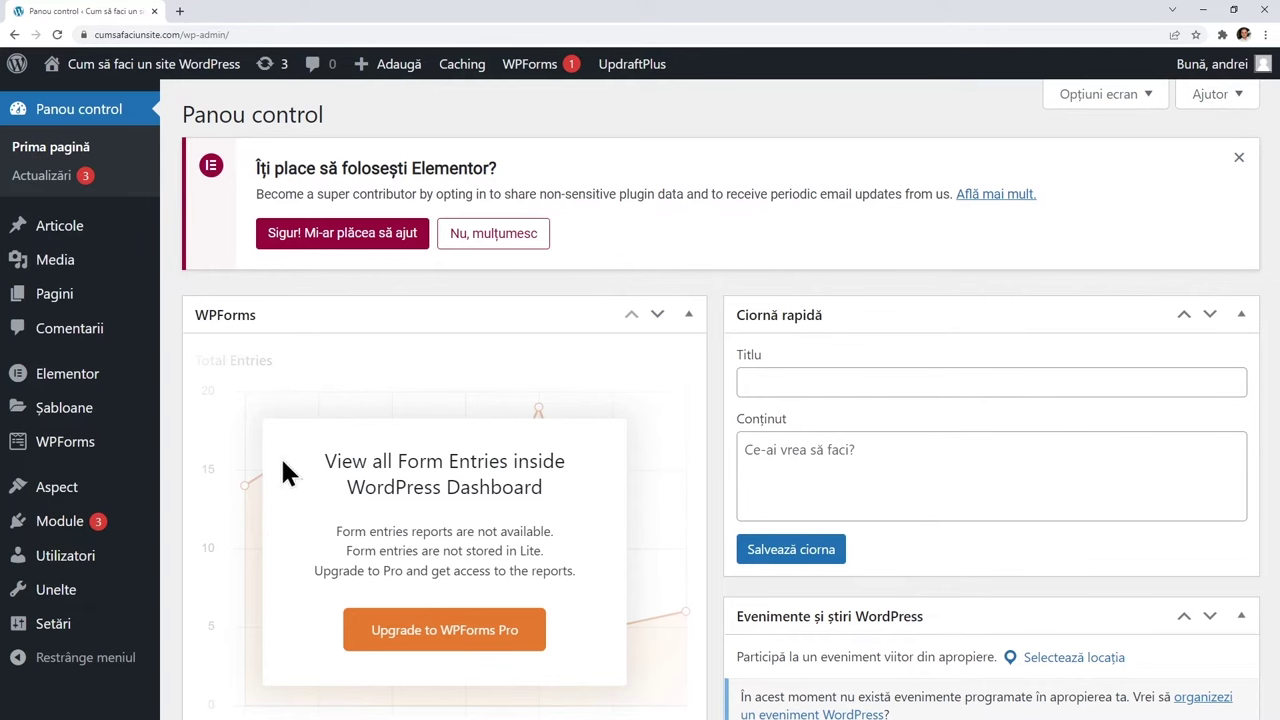
mouse_move(120, 632)
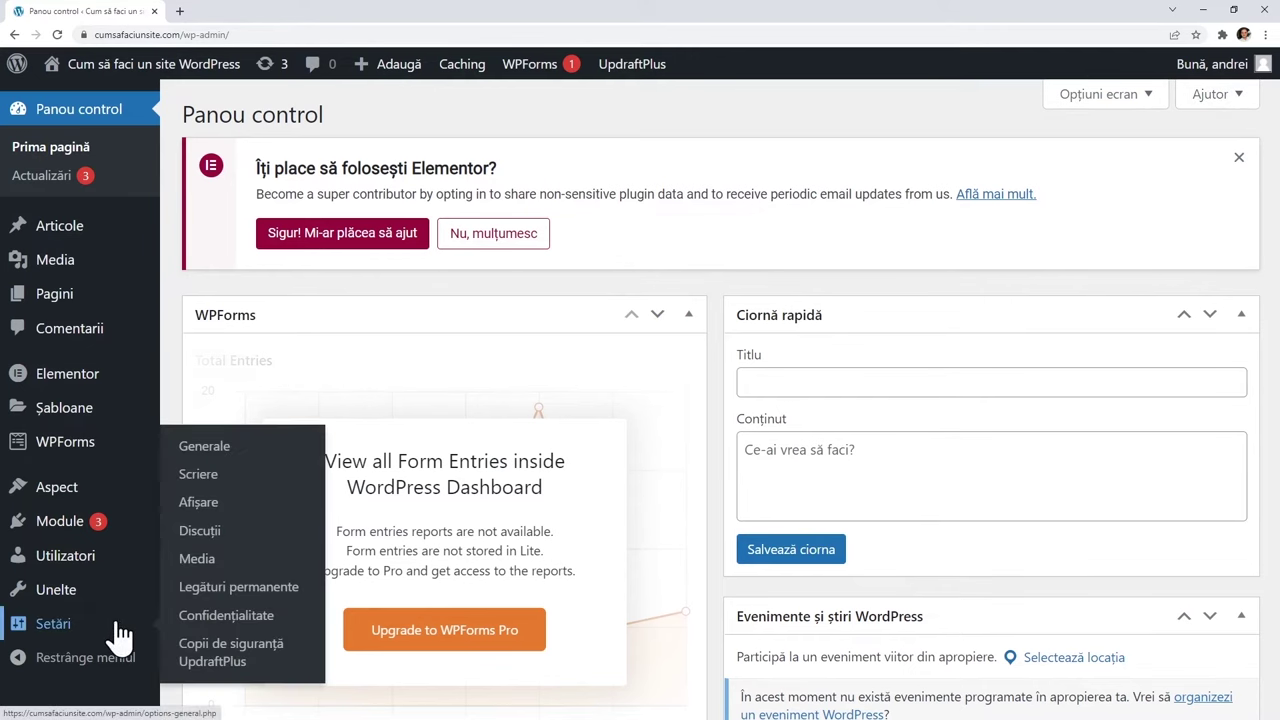
left_click(235, 660)
scroll(750, 570, "down", 1)
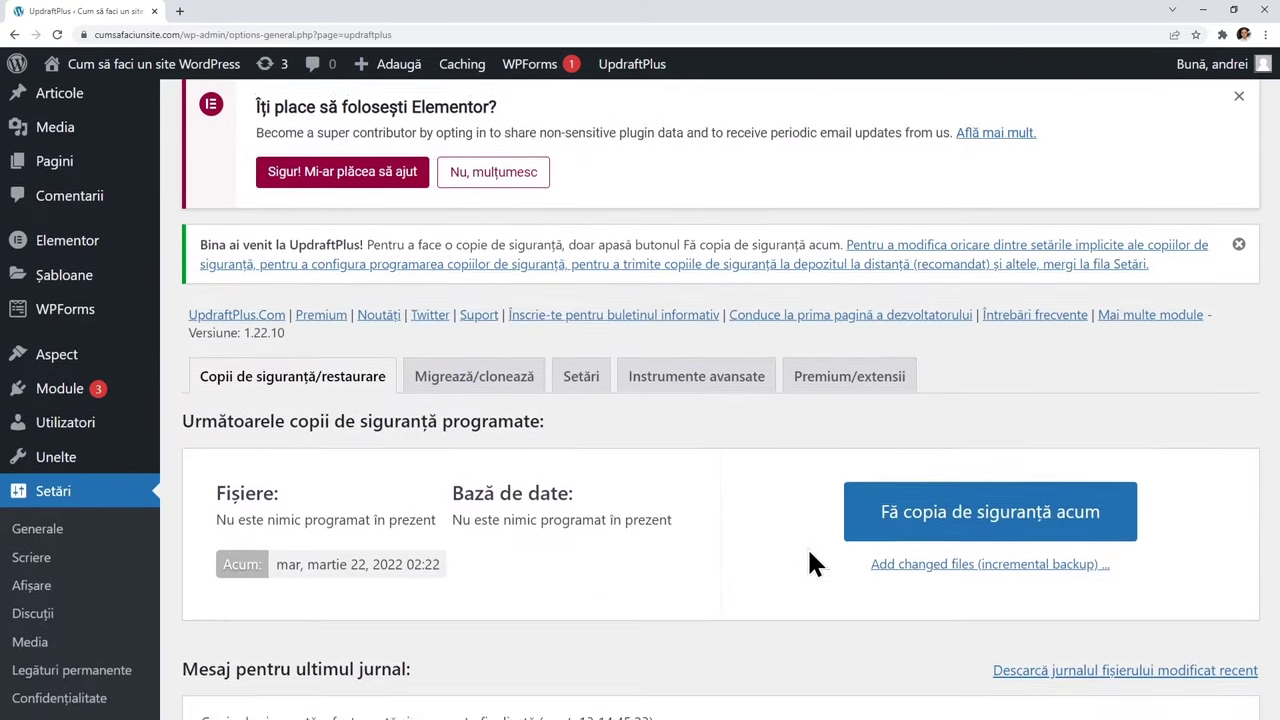
left_click(985, 512)
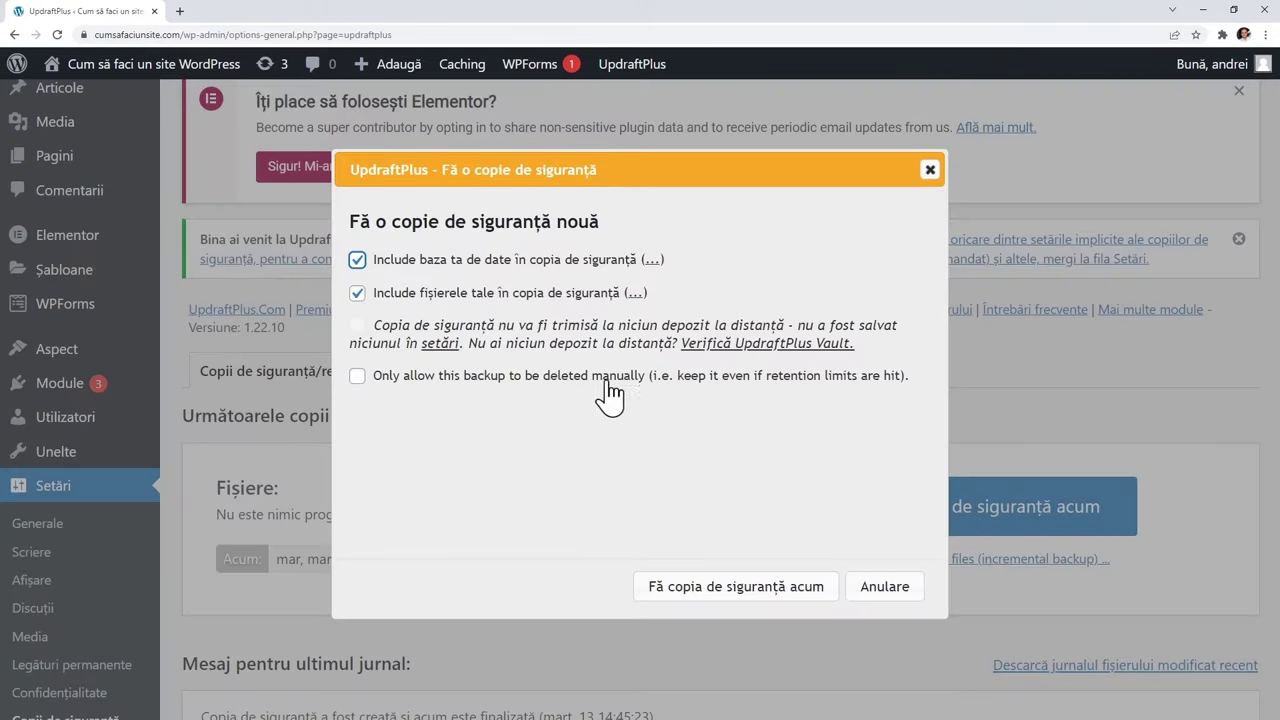
left_click(357, 377)
left_click(712, 590)
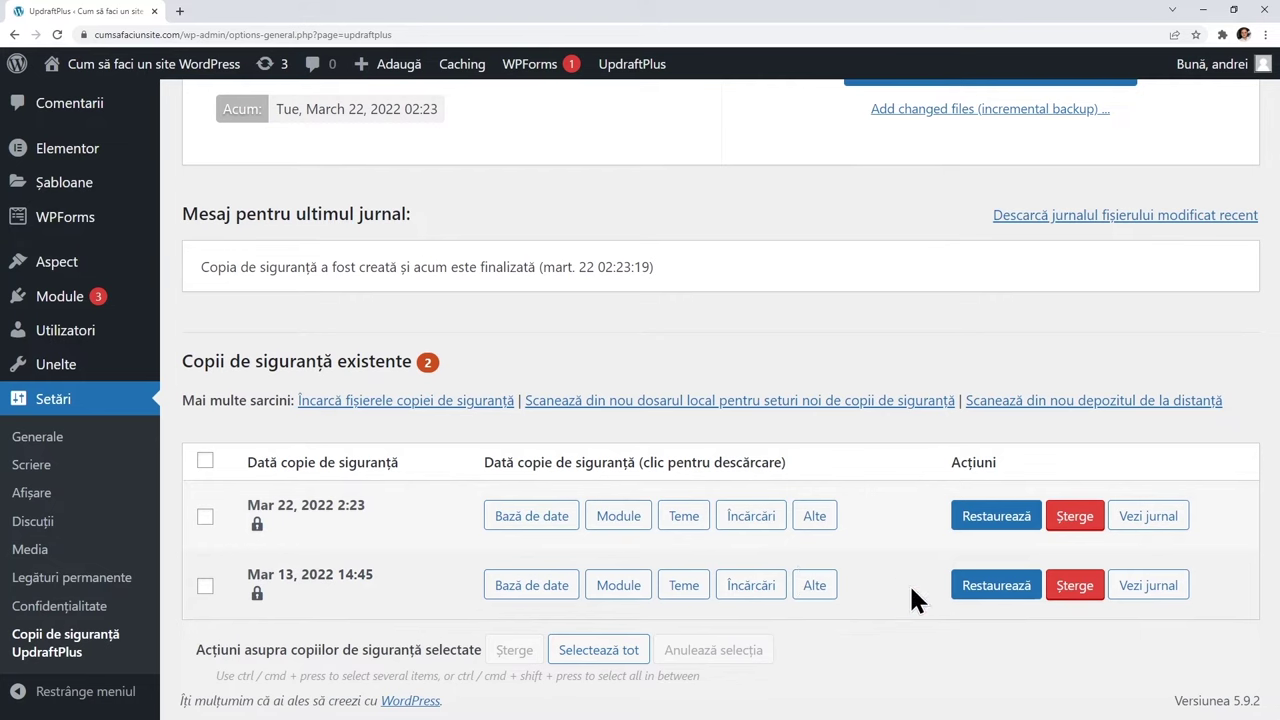
Restore the Mar 13, 2022 14:45 backup with plugins, themes, uploads, others and database.
left_click(994, 586)
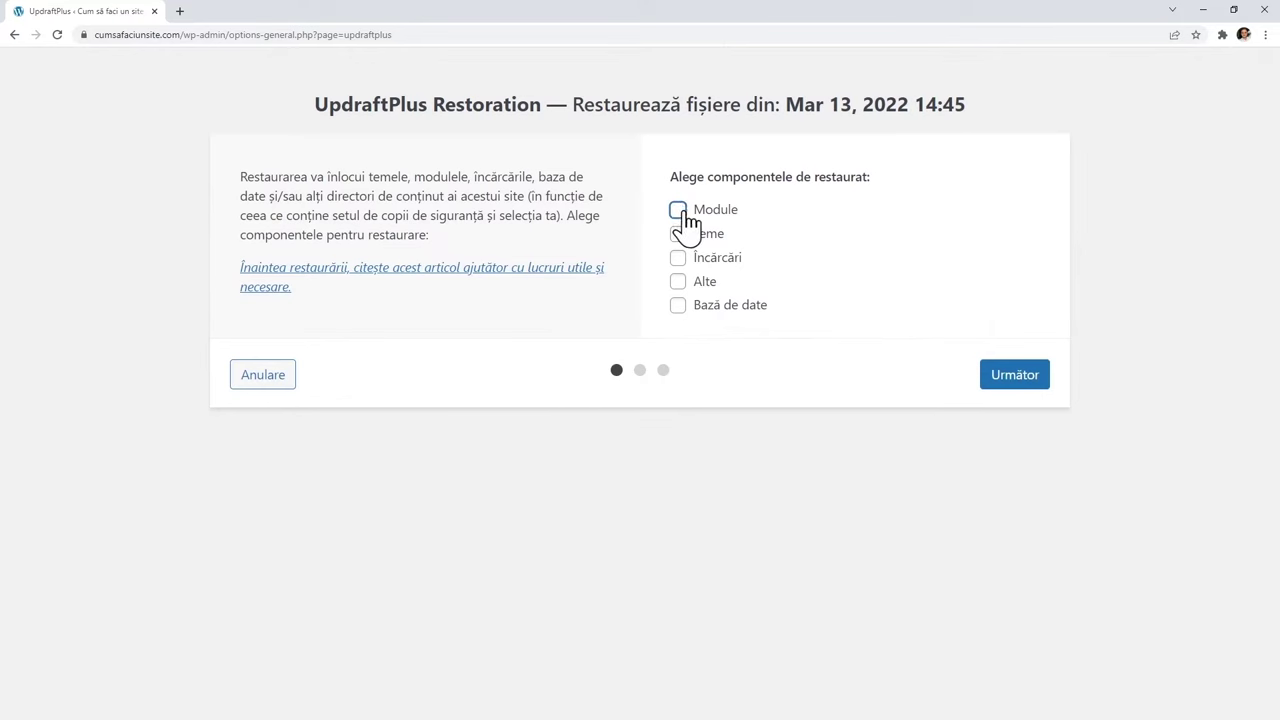
left_click(678, 210)
left_click(679, 234)
left_click(679, 258)
left_click(678, 282)
left_click(678, 305)
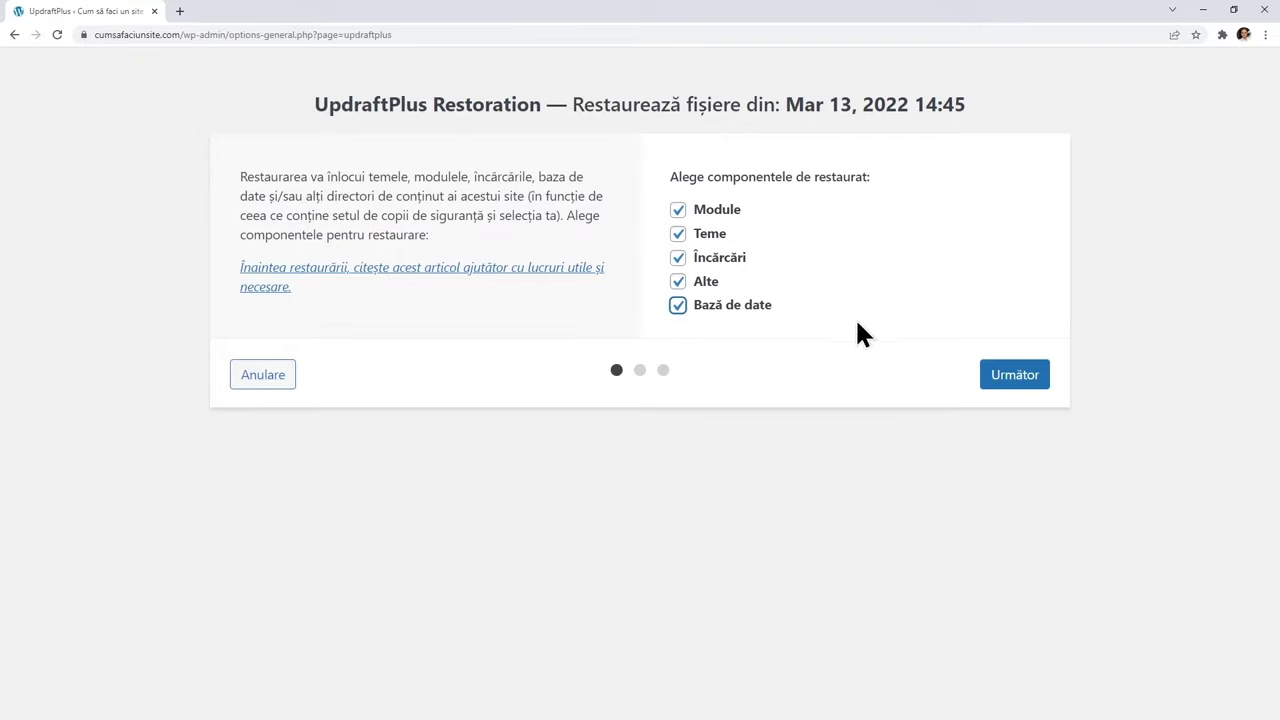
left_click(1000, 382)
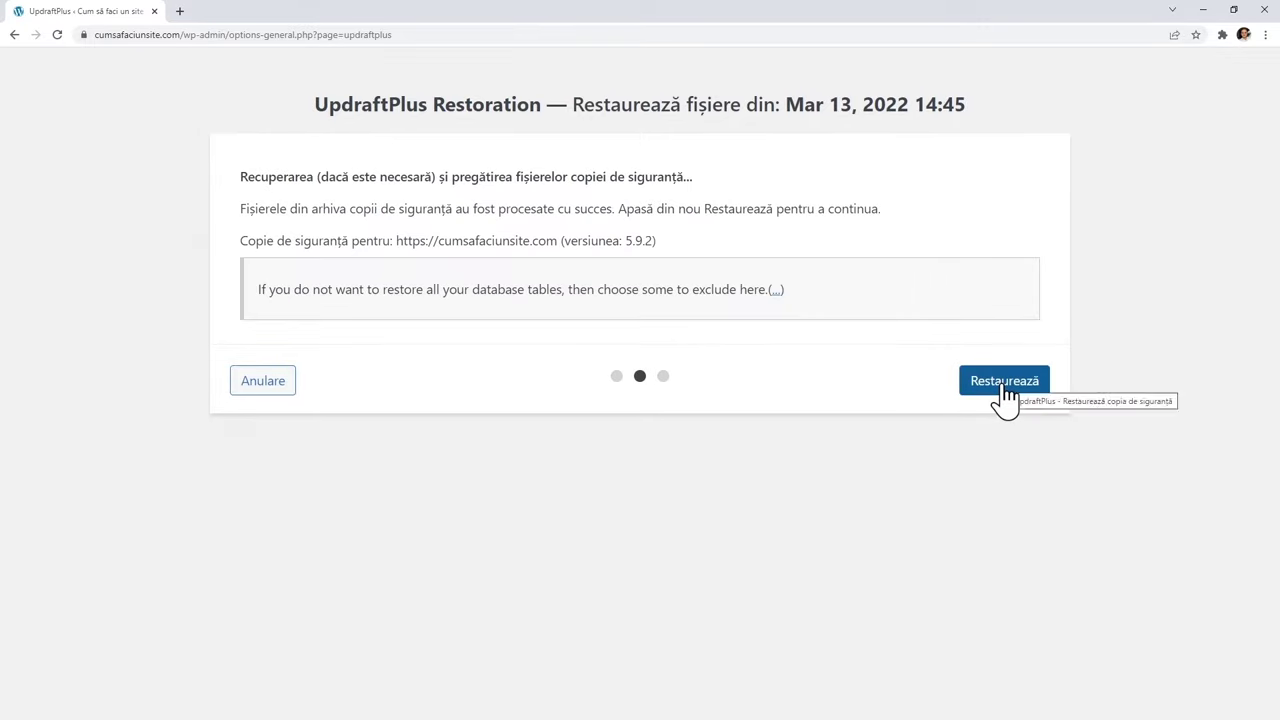
left_click(998, 388)
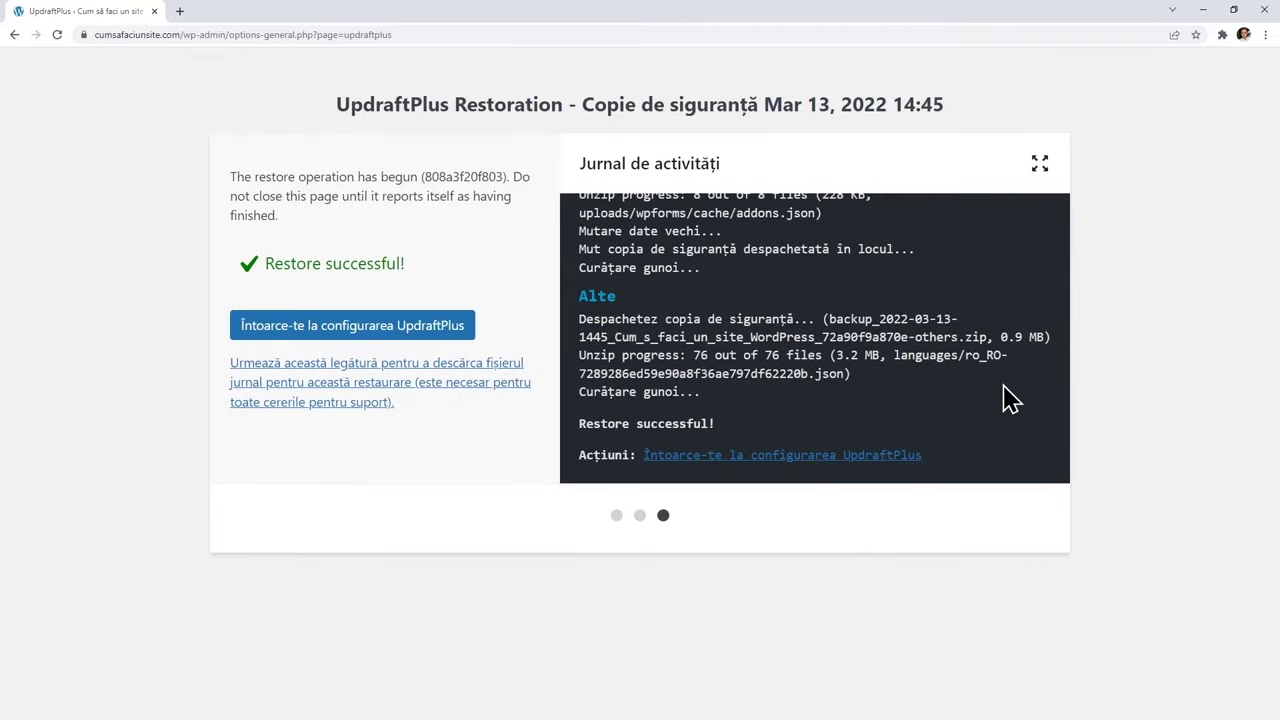
Log back in with the admin credentials, delete the old directories, and return to UpdraftPlus.
left_click(289, 332)
type("andrei")
key("Tab")
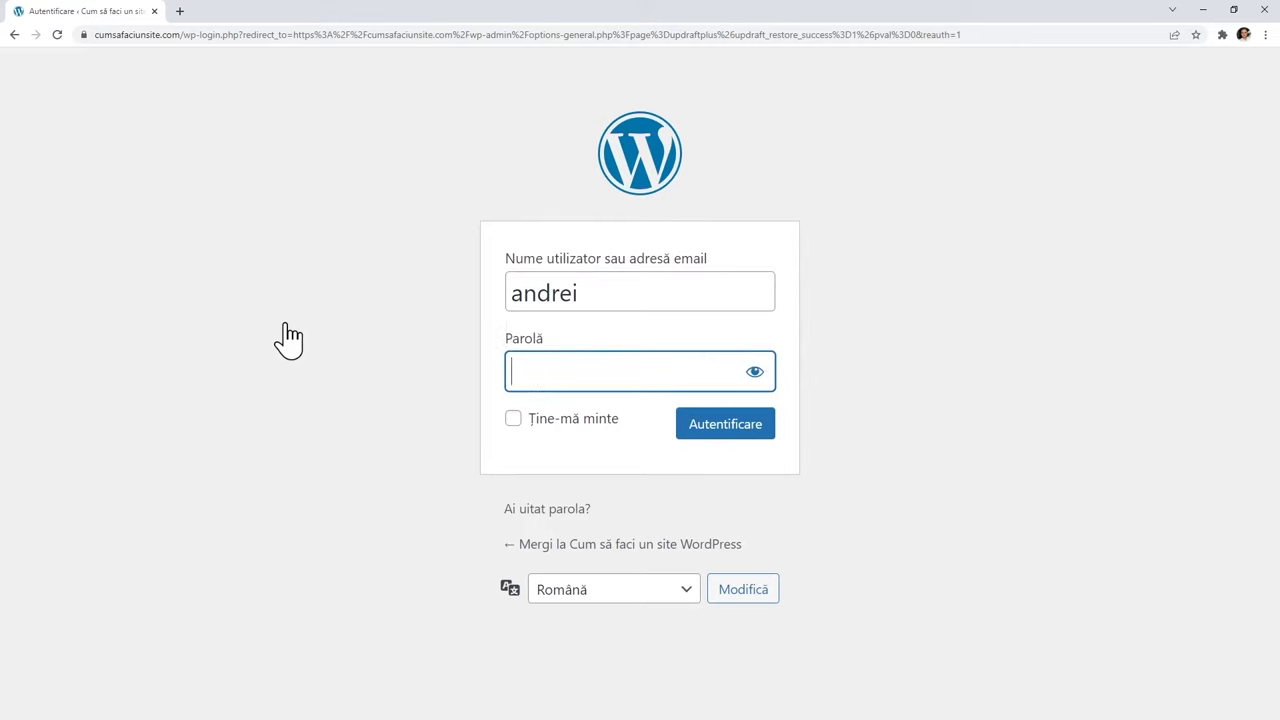
type("****************")
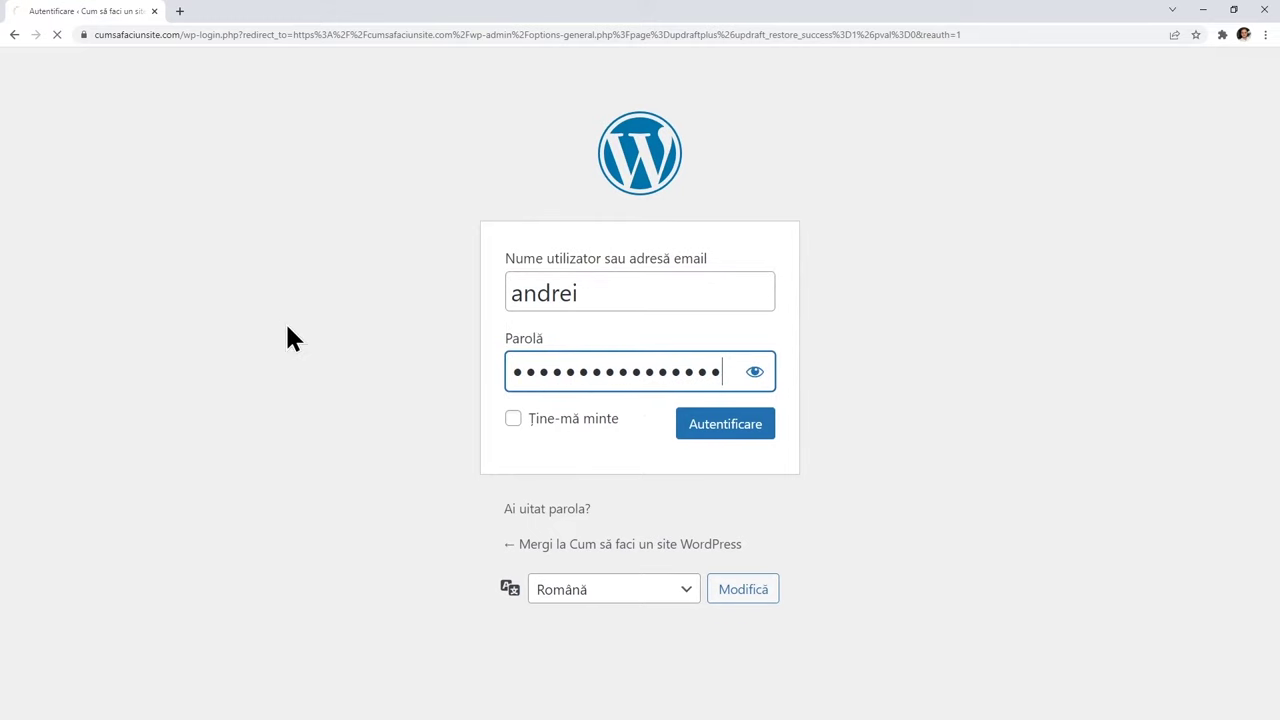
key("Return")
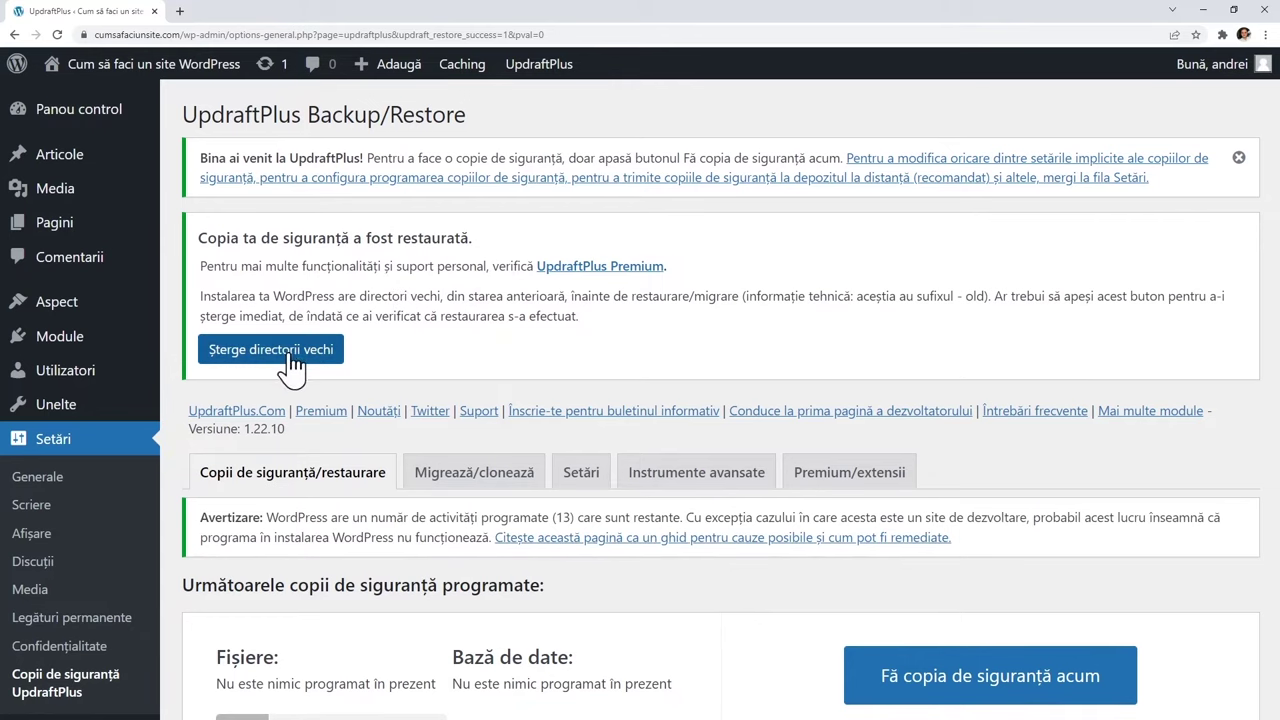
left_click(283, 362)
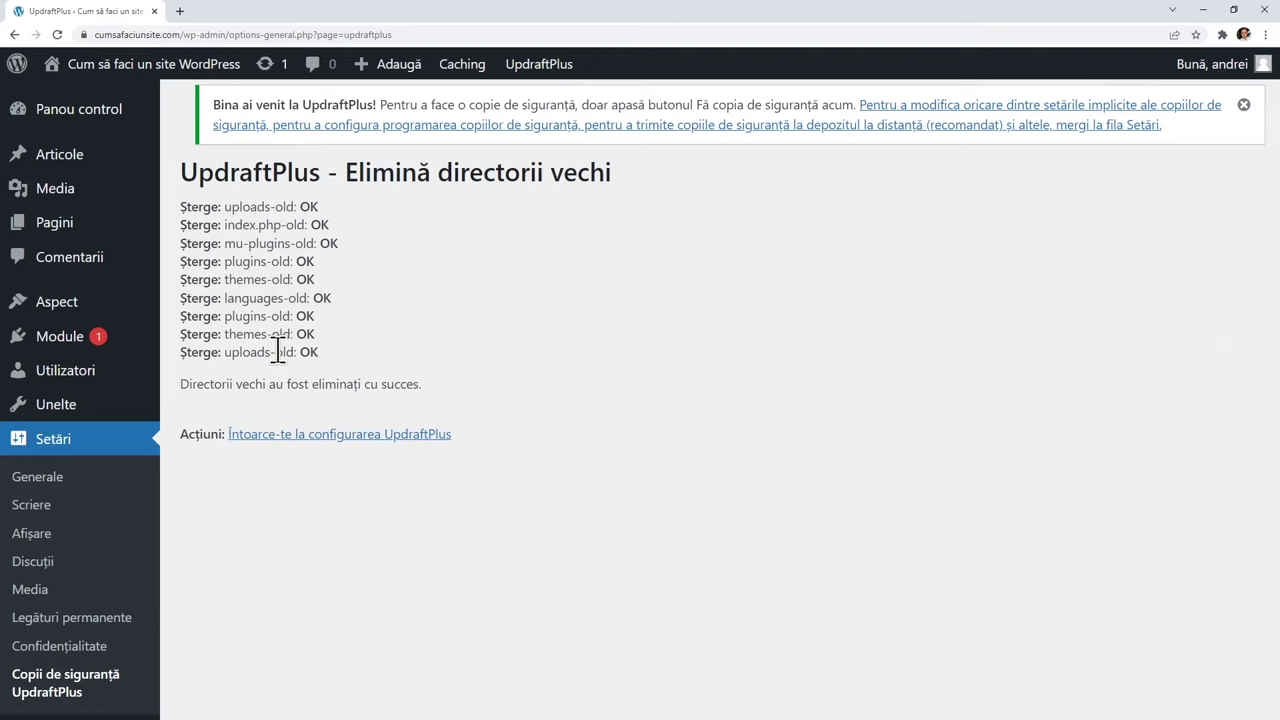
left_click(345, 436)
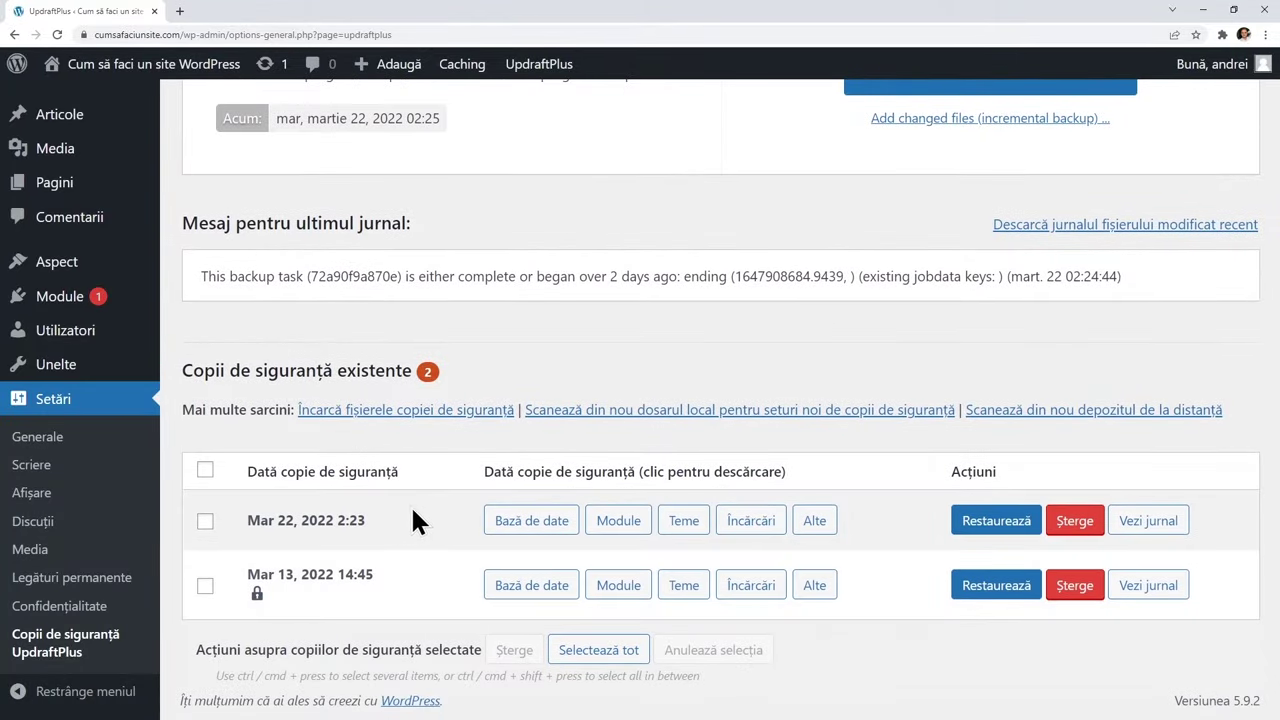
View and reload the restored bird-header front page, then return to the admin dashboard.
mouse_move(148, 85)
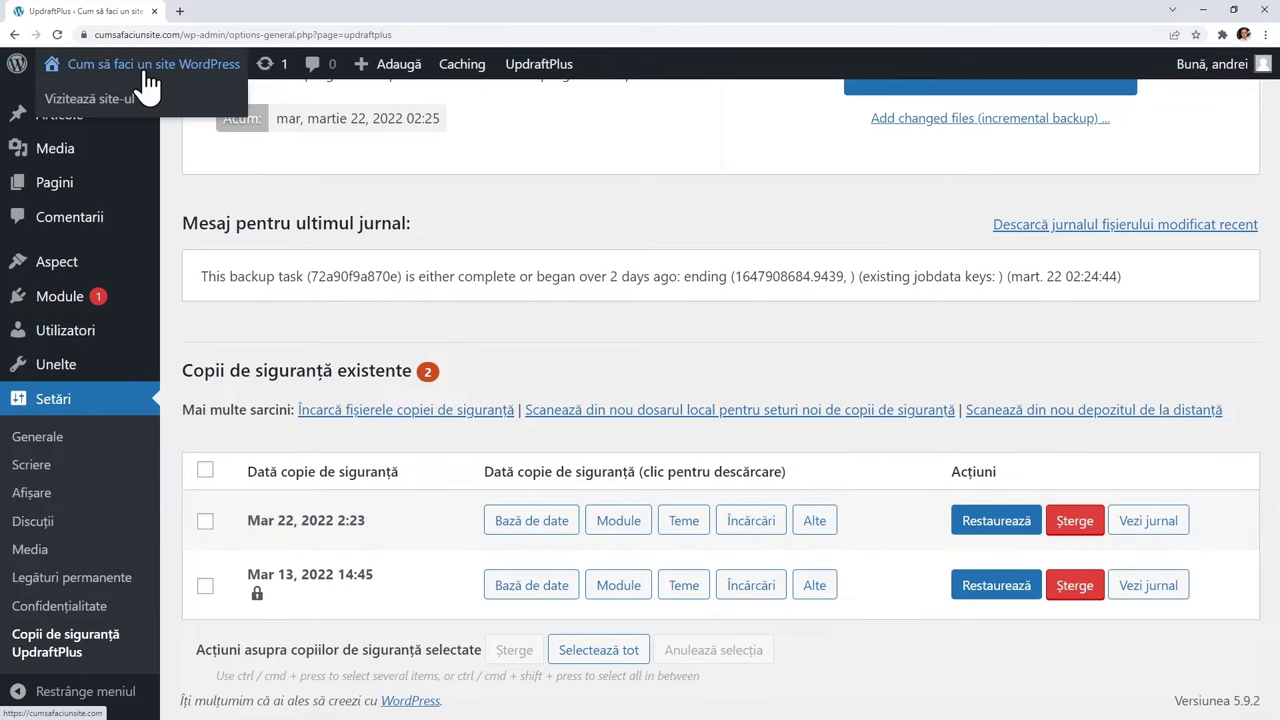
left_click(146, 74)
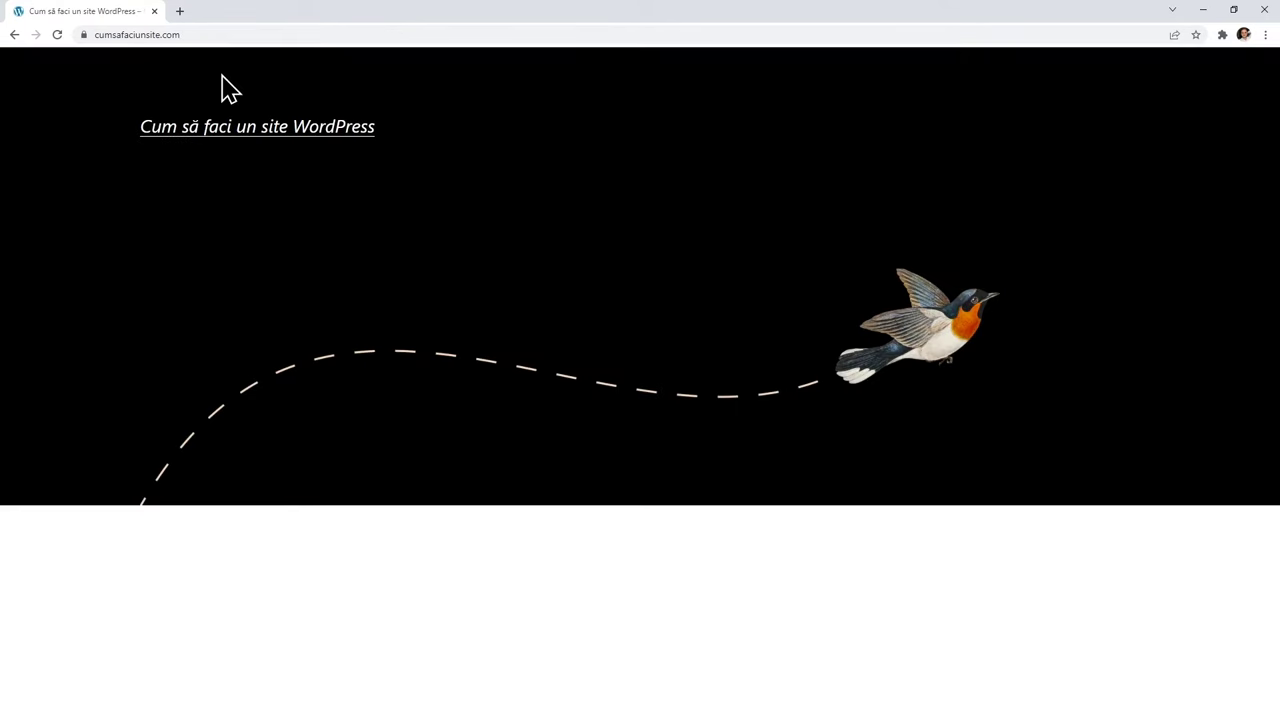
scroll(418, 240, "down", 2)
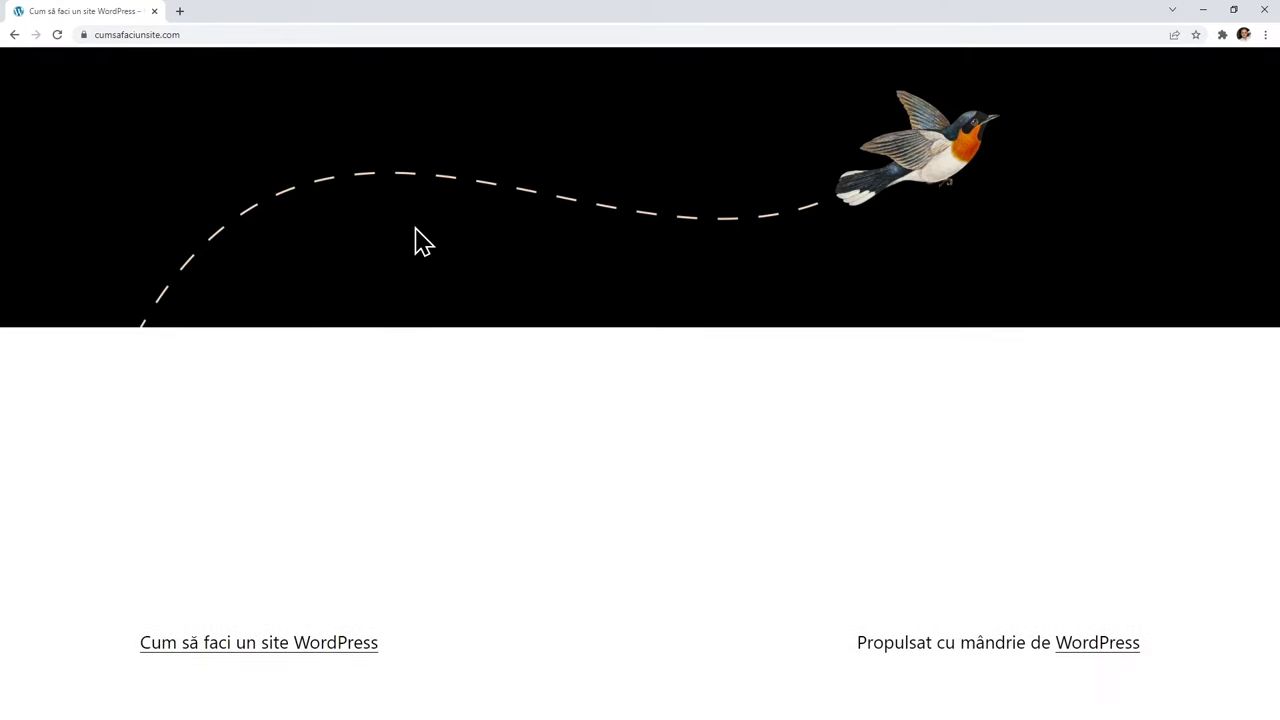
scroll(418, 240, "up", 2)
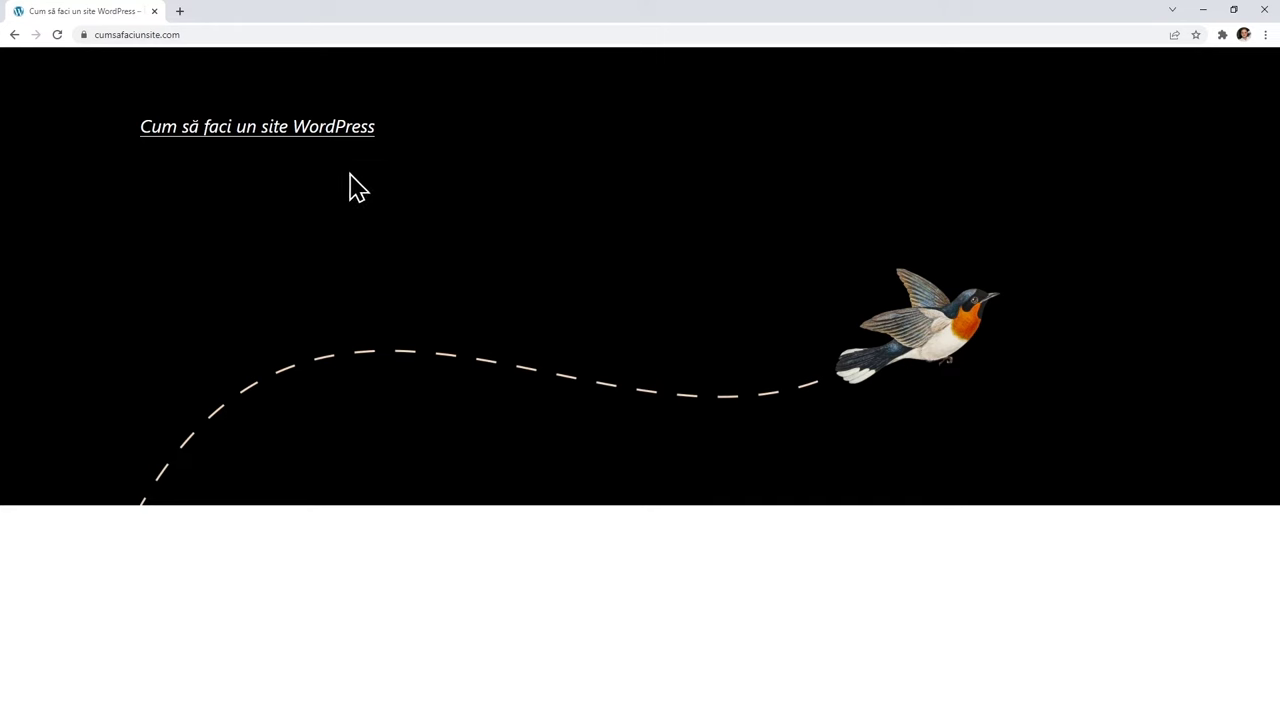
left_click(58, 35)
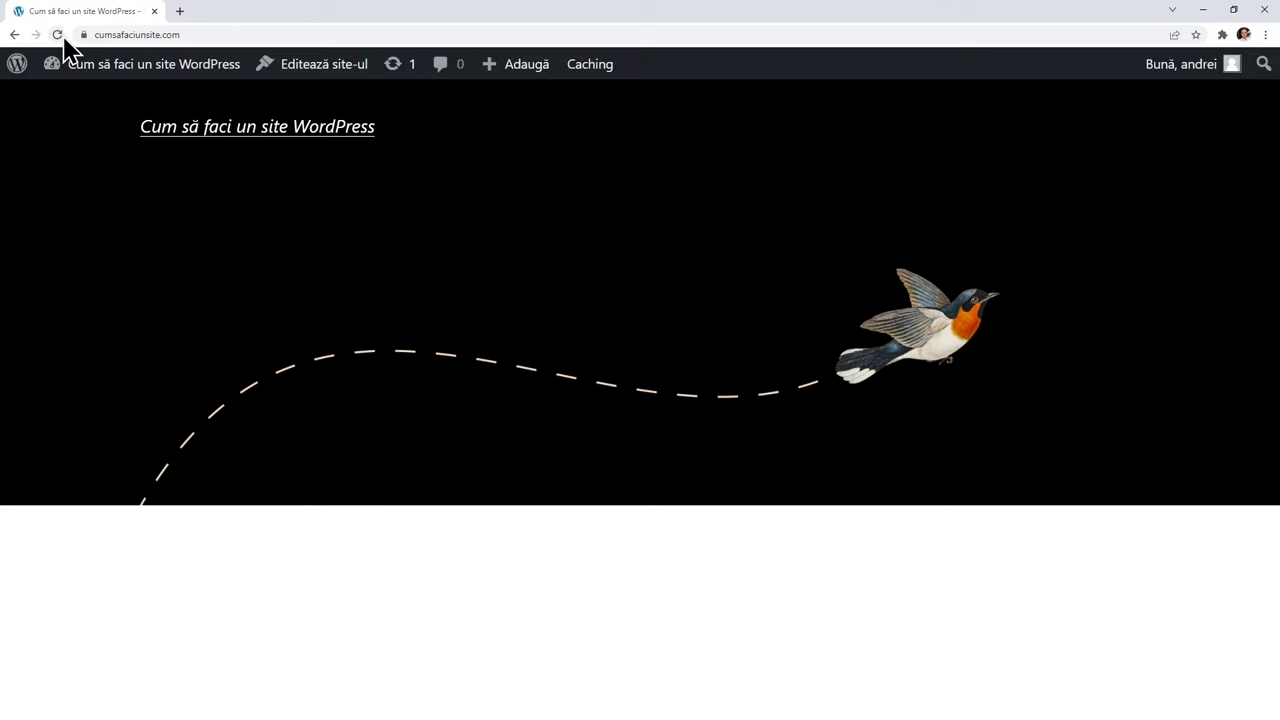
left_click(184, 68)
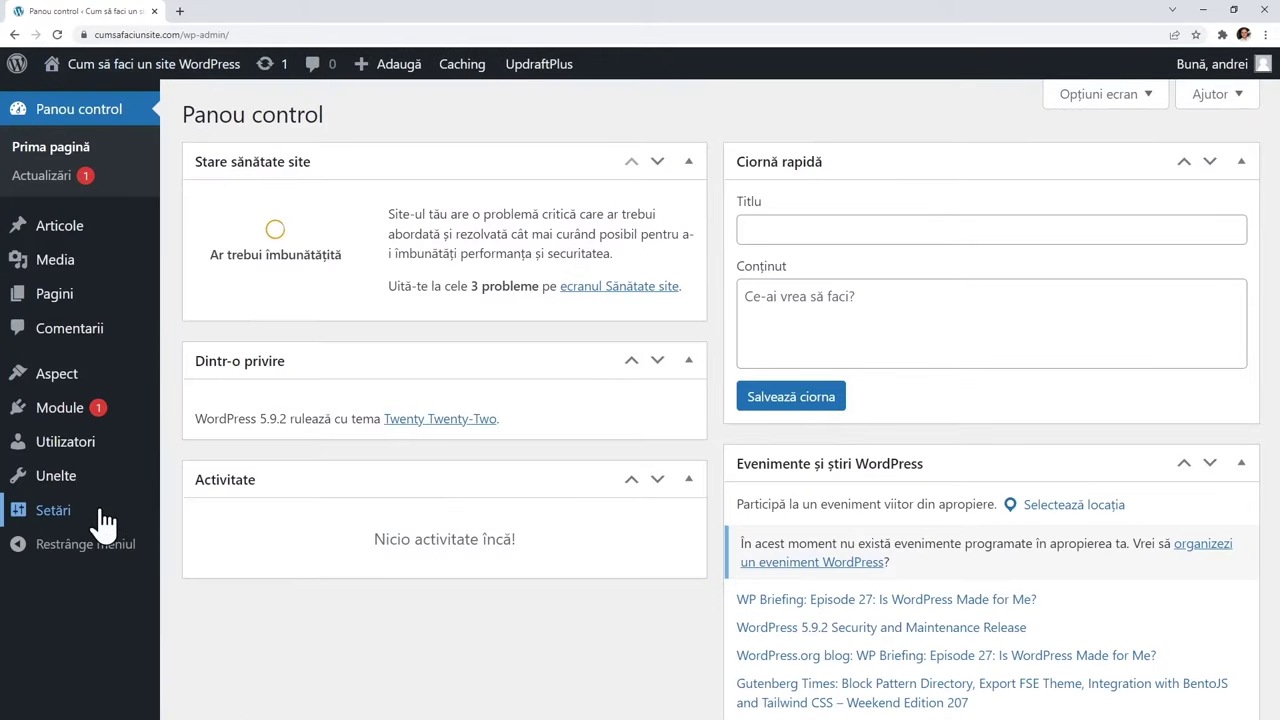
On the UpdraftPlus page, prepare the Mar 22 backup's database, plugins, themes, uploads and others parts.
mouse_move(25, 520)
left_click(228, 652)
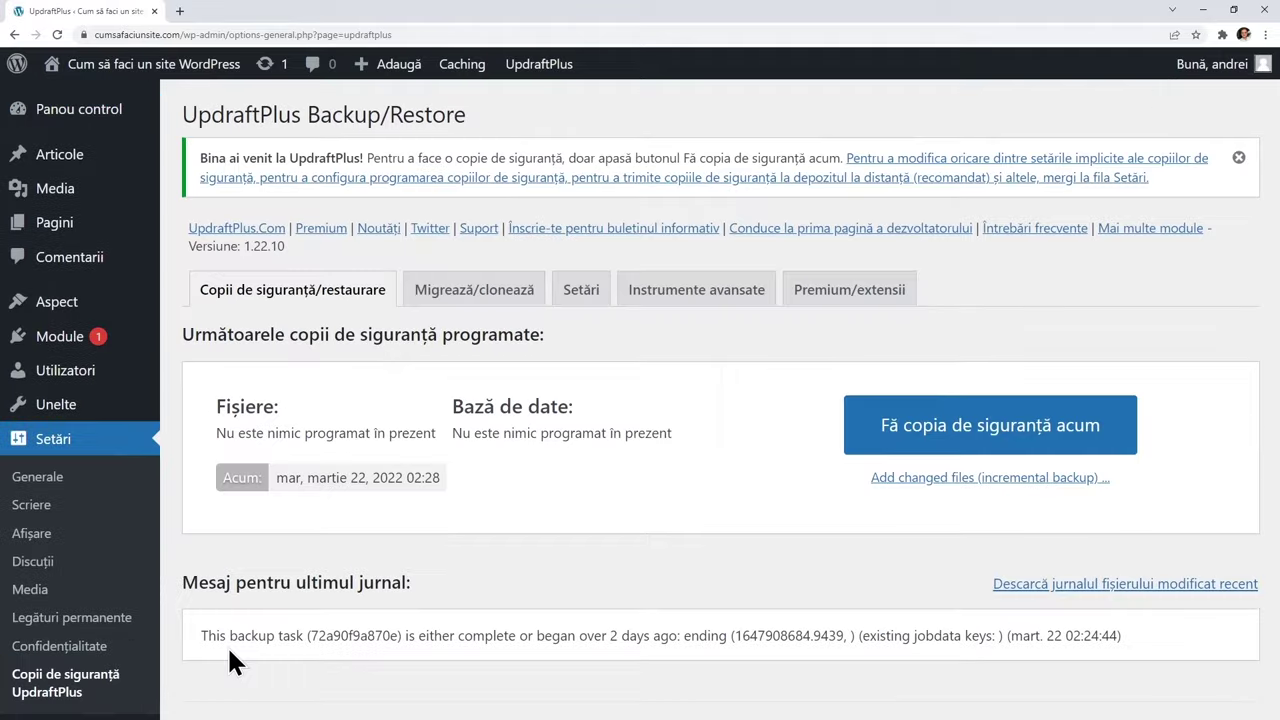
scroll(228, 645, "down", 3)
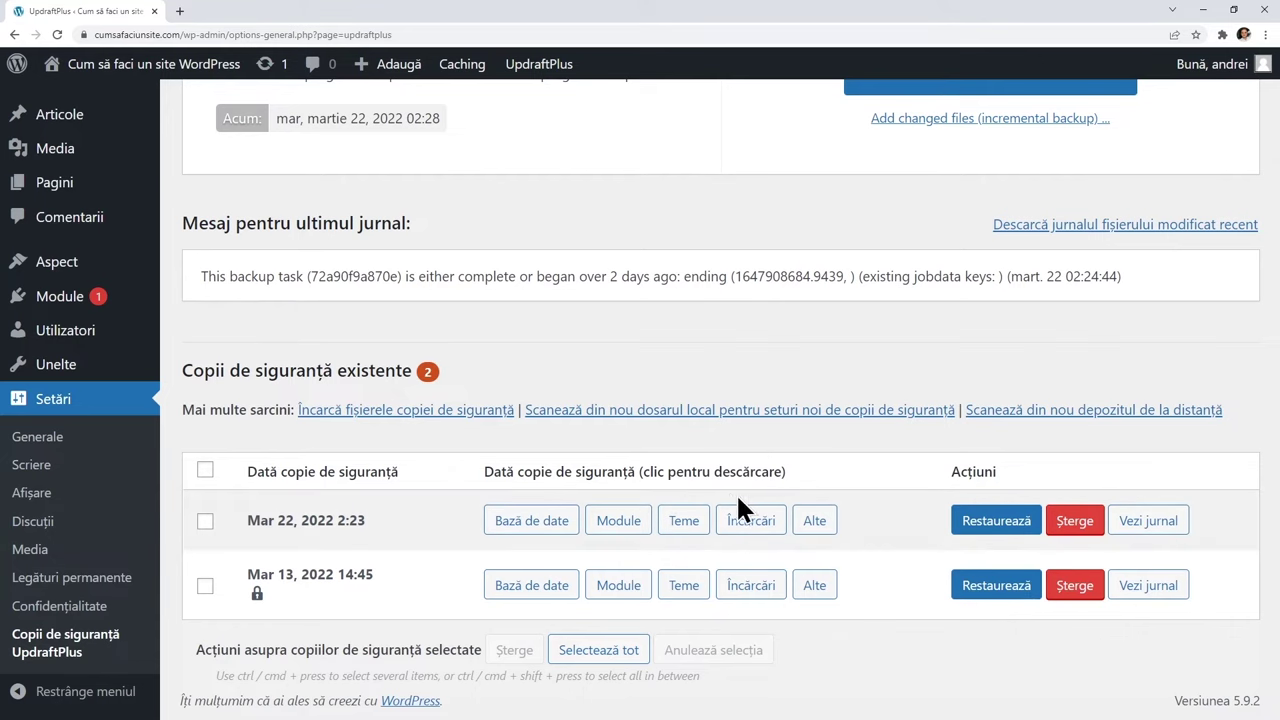
left_click(557, 531)
left_click(621, 644)
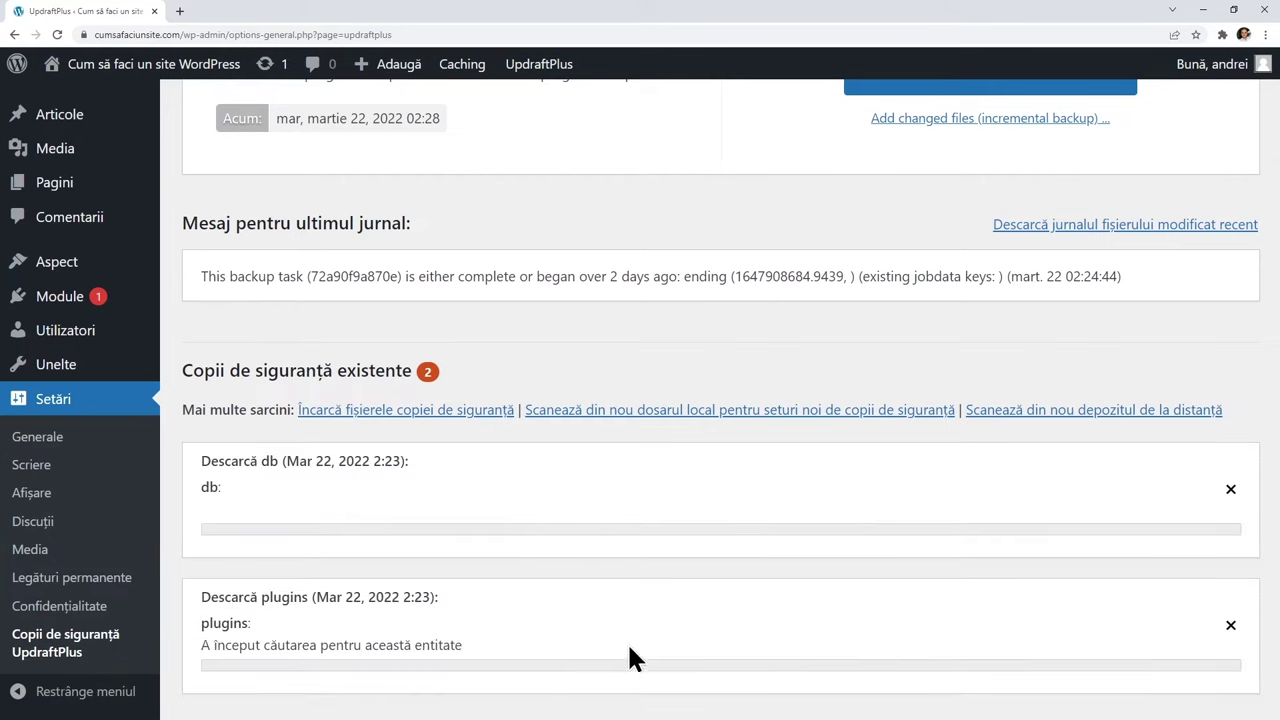
scroll(621, 644, "down", 3)
left_click(680, 523)
left_click(749, 657)
left_click(810, 650)
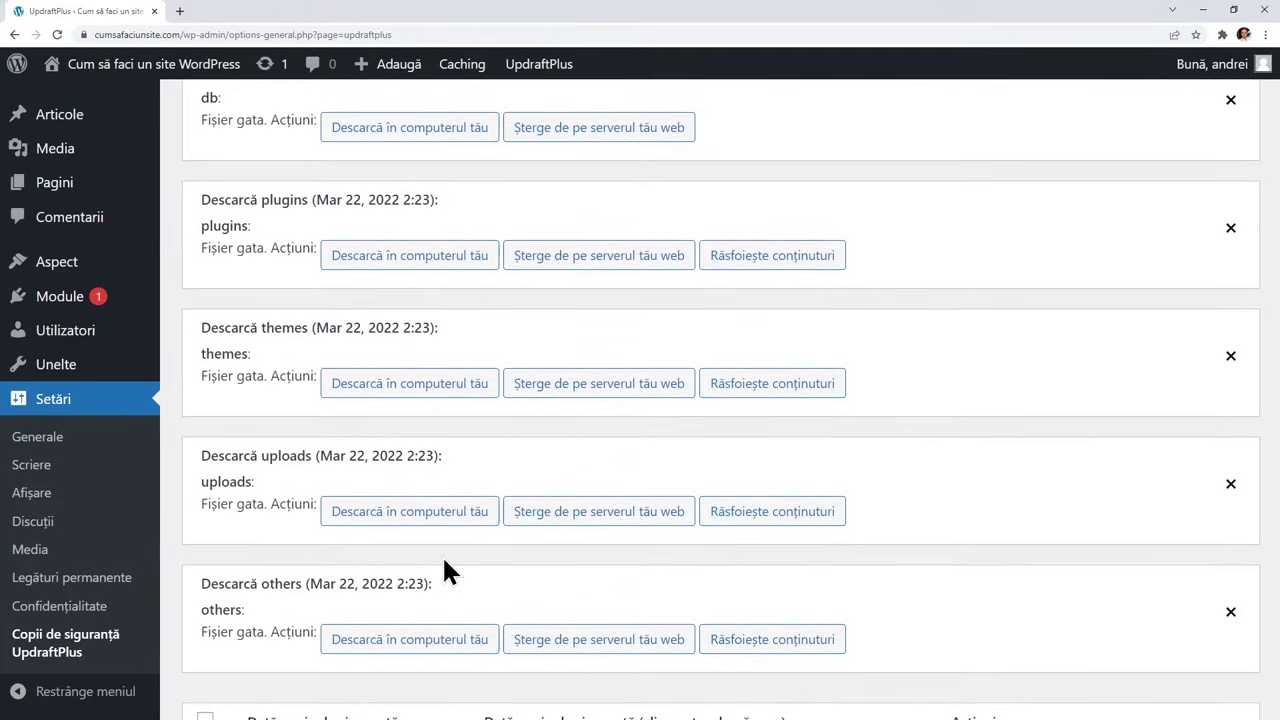
scroll(442, 555, "up", 2)
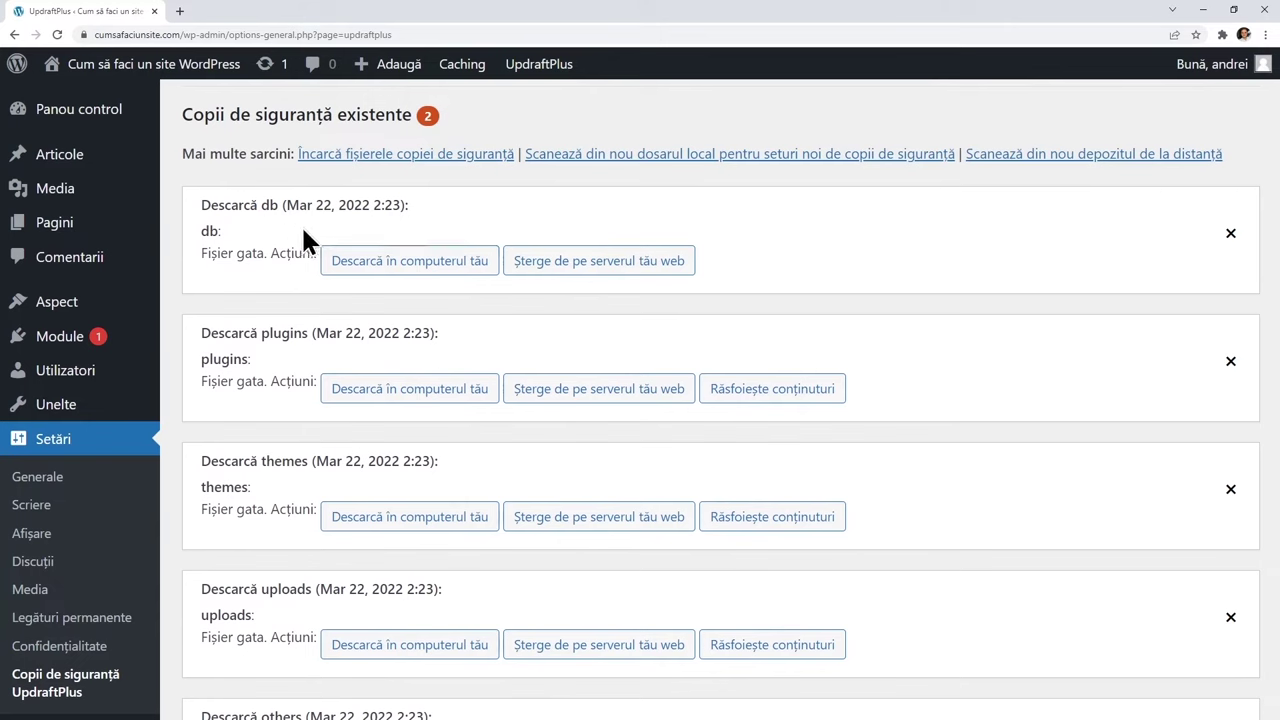
Download the database, plugins, uploads and others backup files to the computer.
left_click(390, 270)
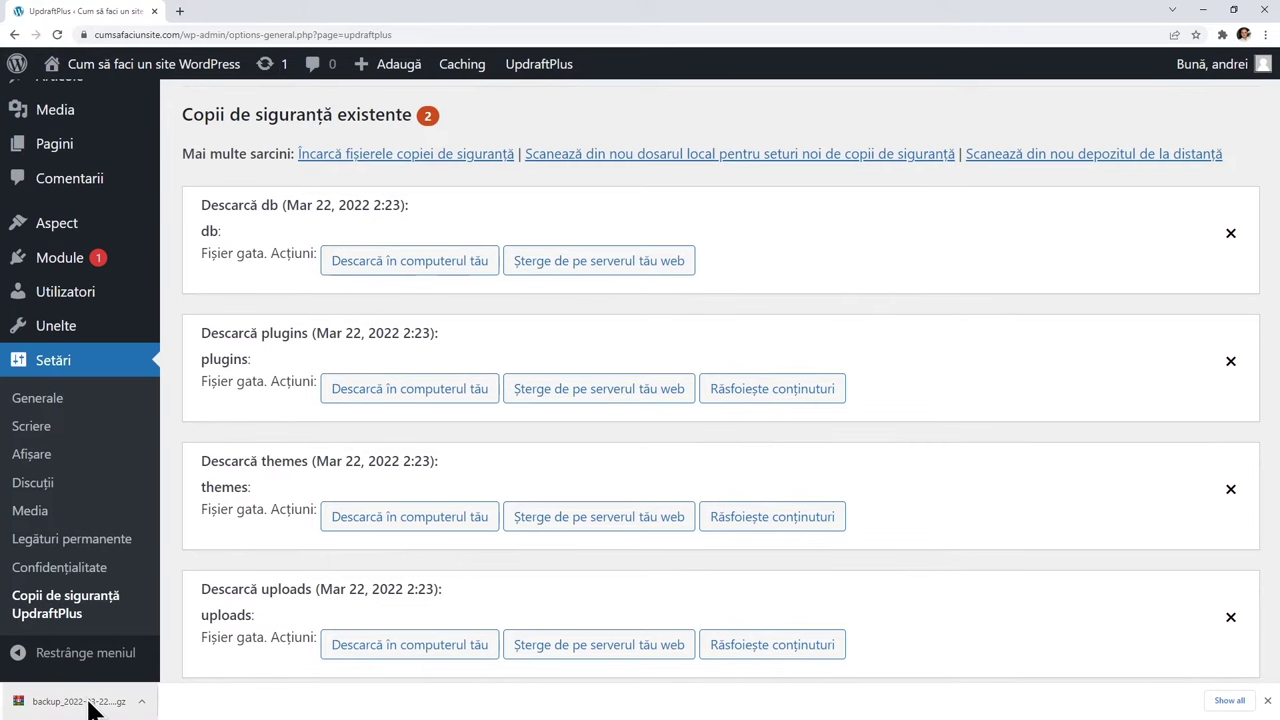
scroll(200, 580, "down", 1)
left_click(370, 255)
left_click(374, 518)
left_click(376, 645)
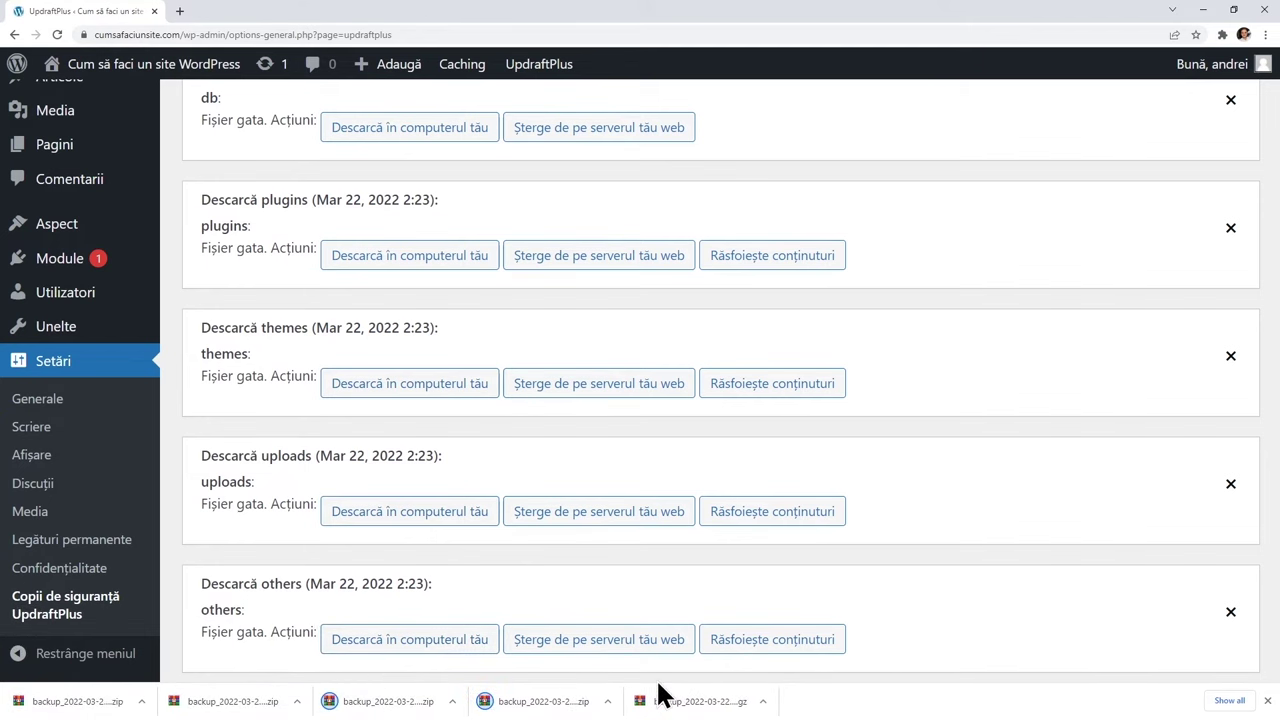
scroll(326, 600, "down", 3)
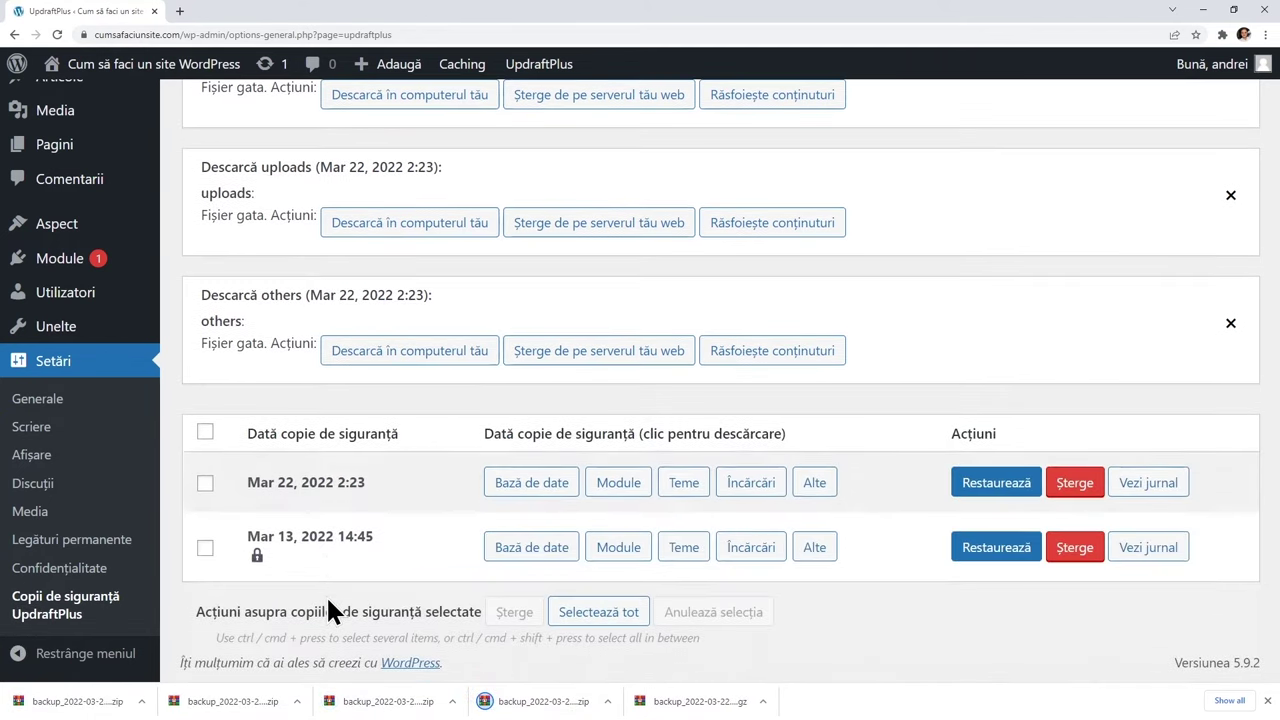
scroll(326, 596, "up", 6)
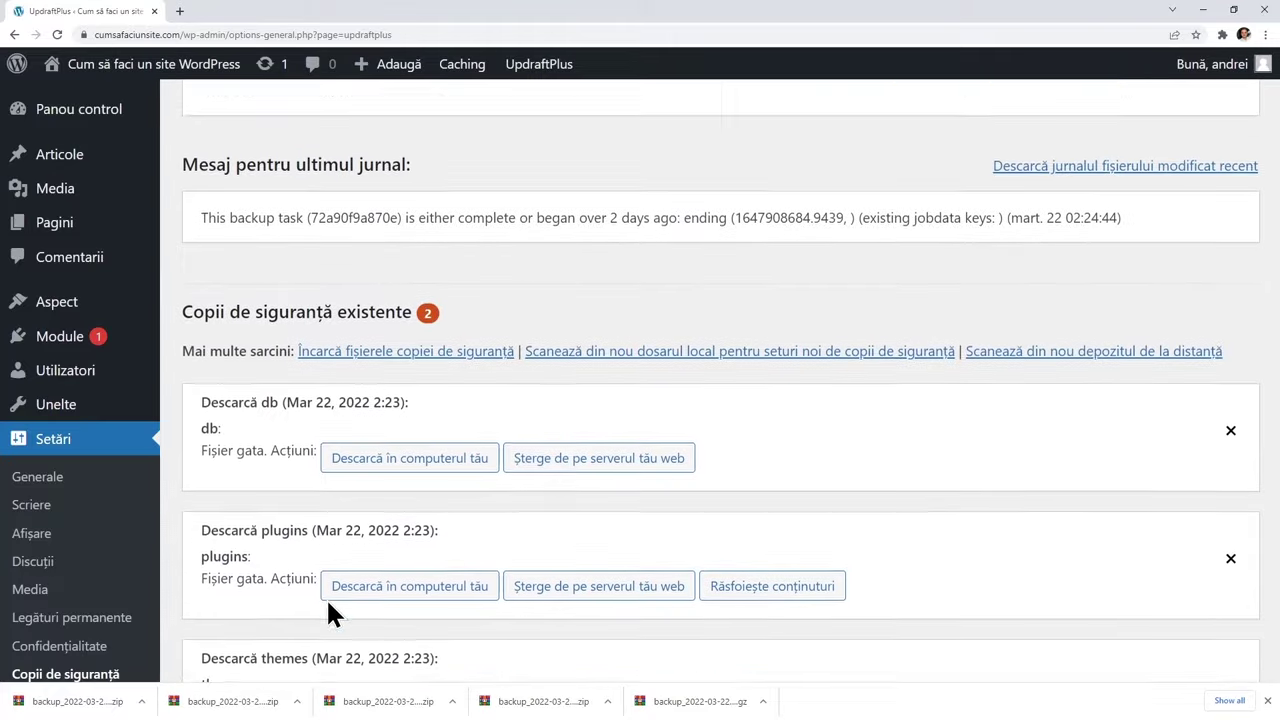
scroll(328, 612, "up", 1)
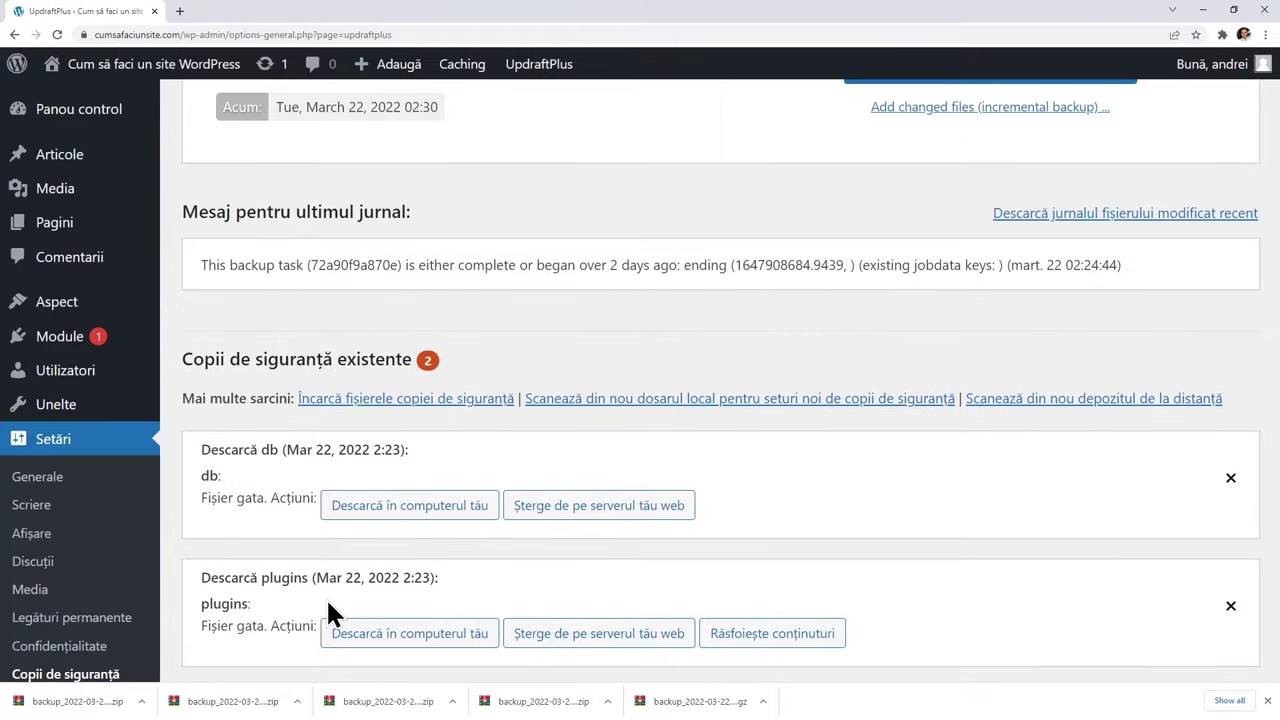
Open the Upload backup files area and cancel the file picker without choosing anything.
left_click(368, 400)
scroll(600, 500, "down", 1)
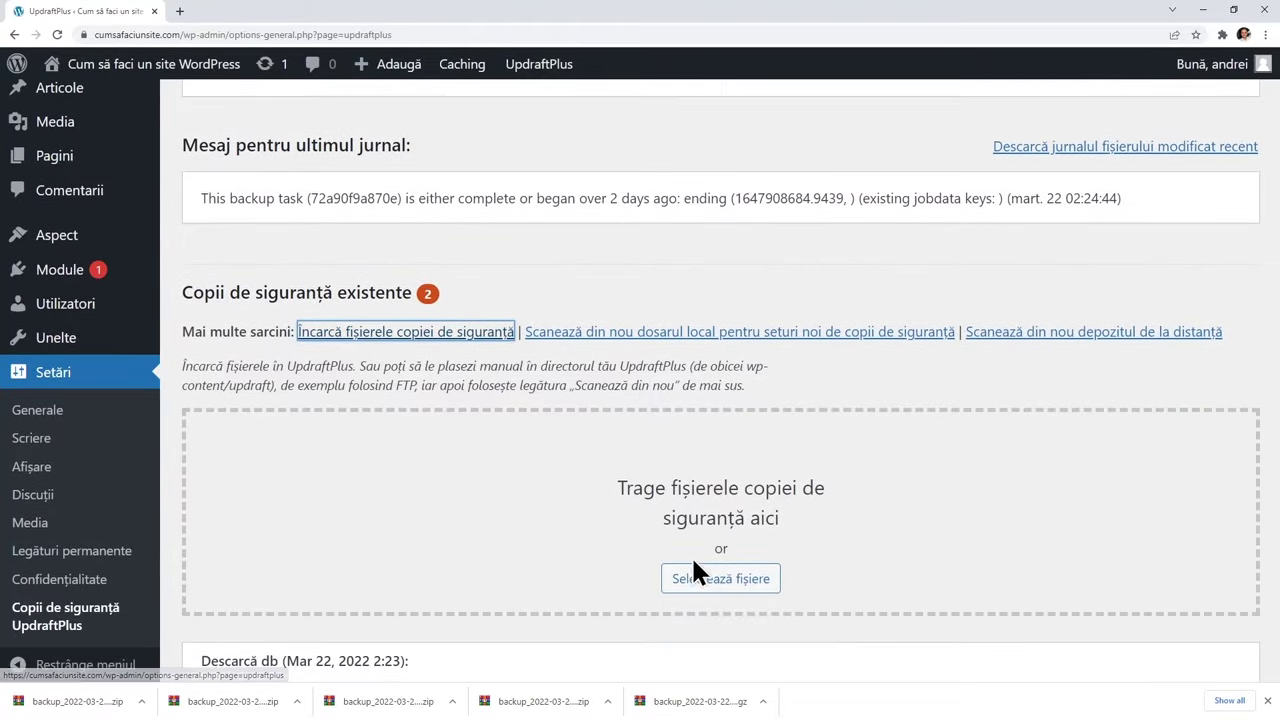
left_click(701, 572)
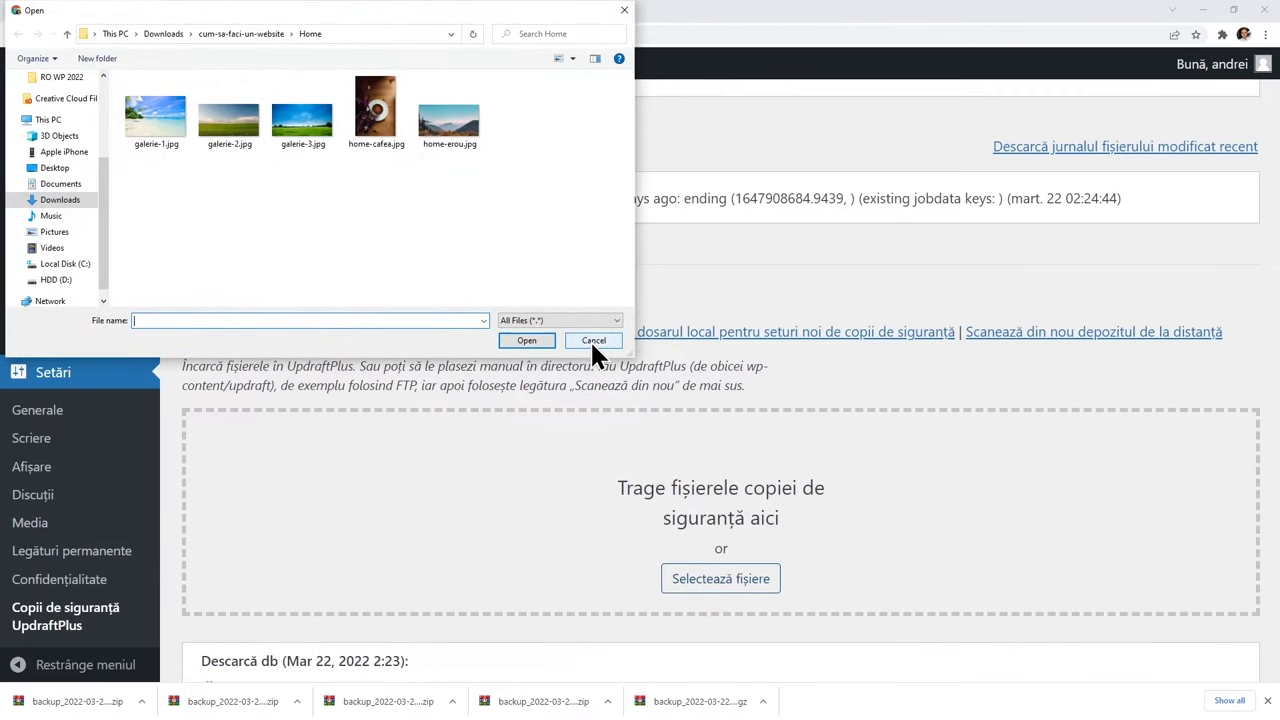
left_click(592, 339)
scroll(598, 380, "down", 10)
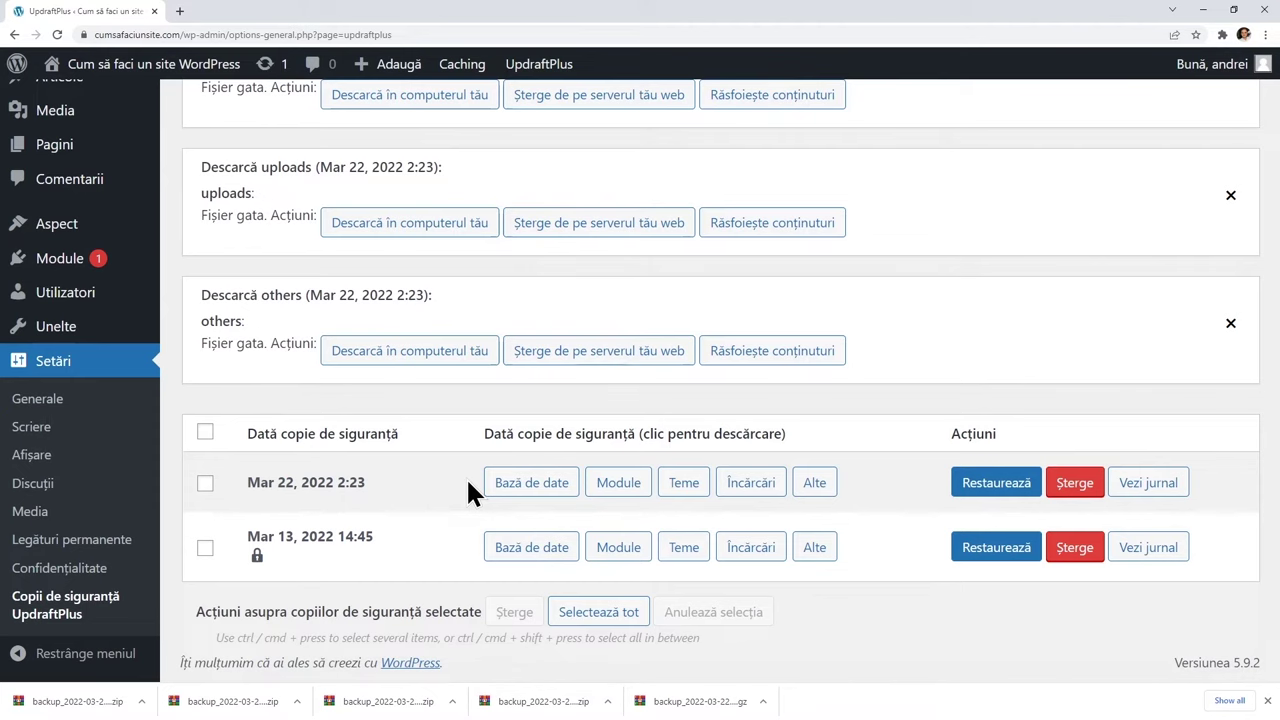
Restore the Mar 22, 2022 2:23 backup with themes, uploads, others and database.
left_click(975, 488)
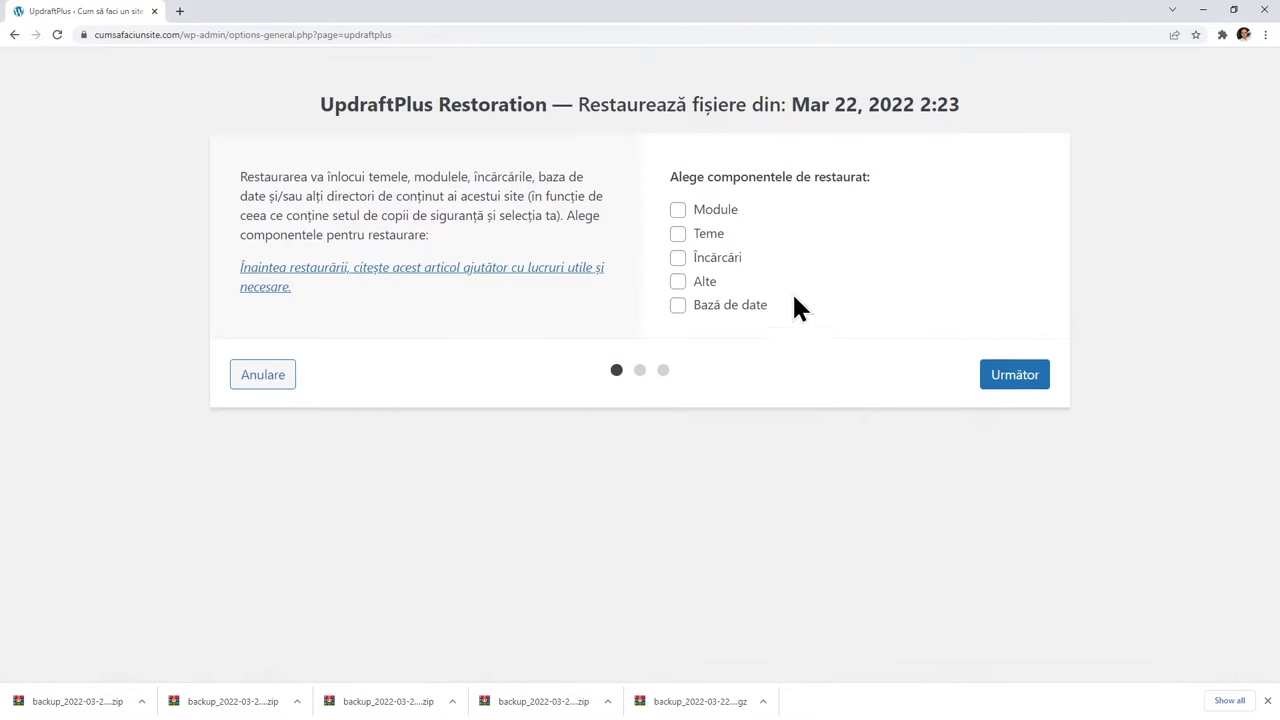
left_click(710, 234)
left_click(712, 258)
left_click(708, 282)
left_click(715, 305)
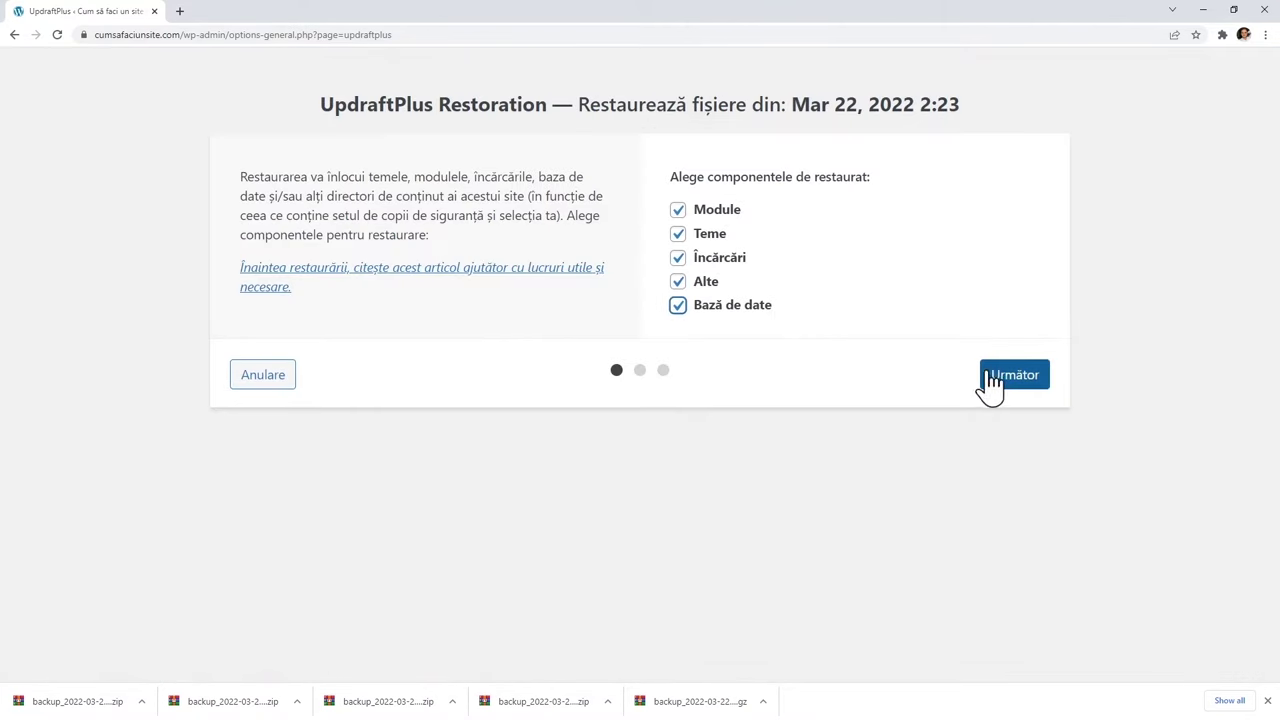
left_click(993, 378)
left_click(993, 381)
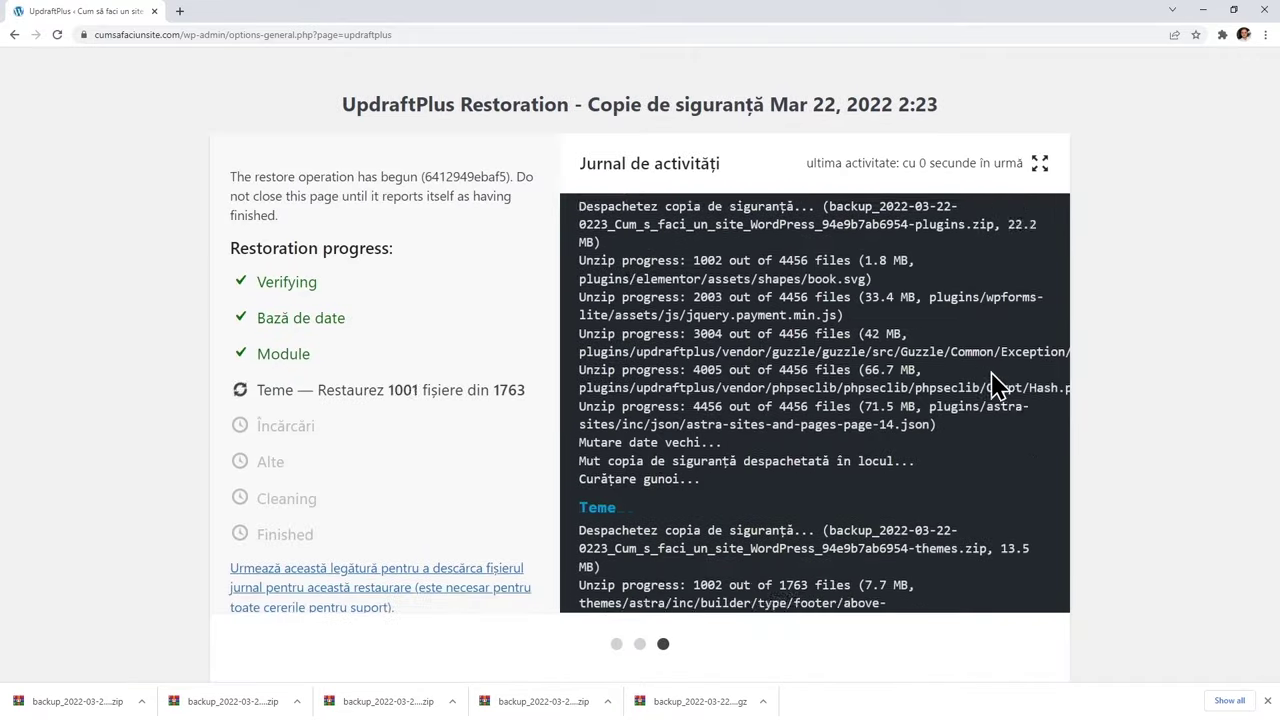
Log back in with the admin credentials, delete the old directories, and return to Backup/Restore.
left_click(465, 328)
type("andrei")
key("Tab")
type("****************")
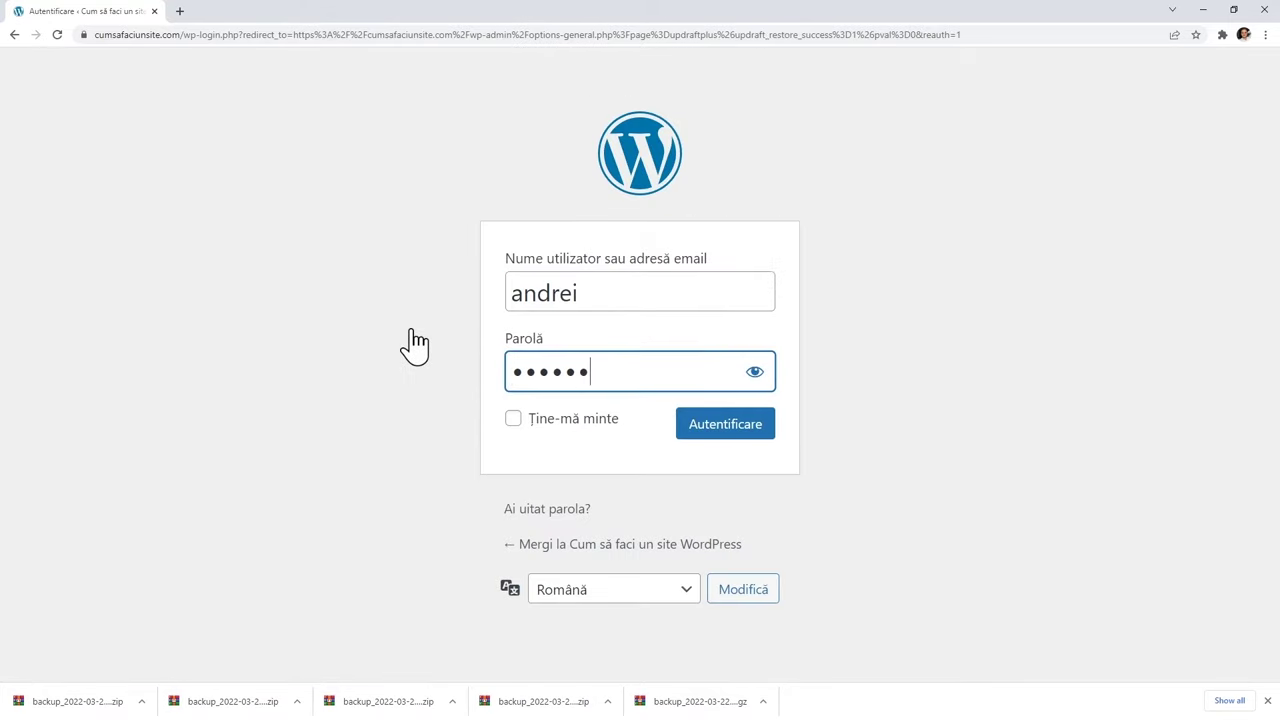
key("Return")
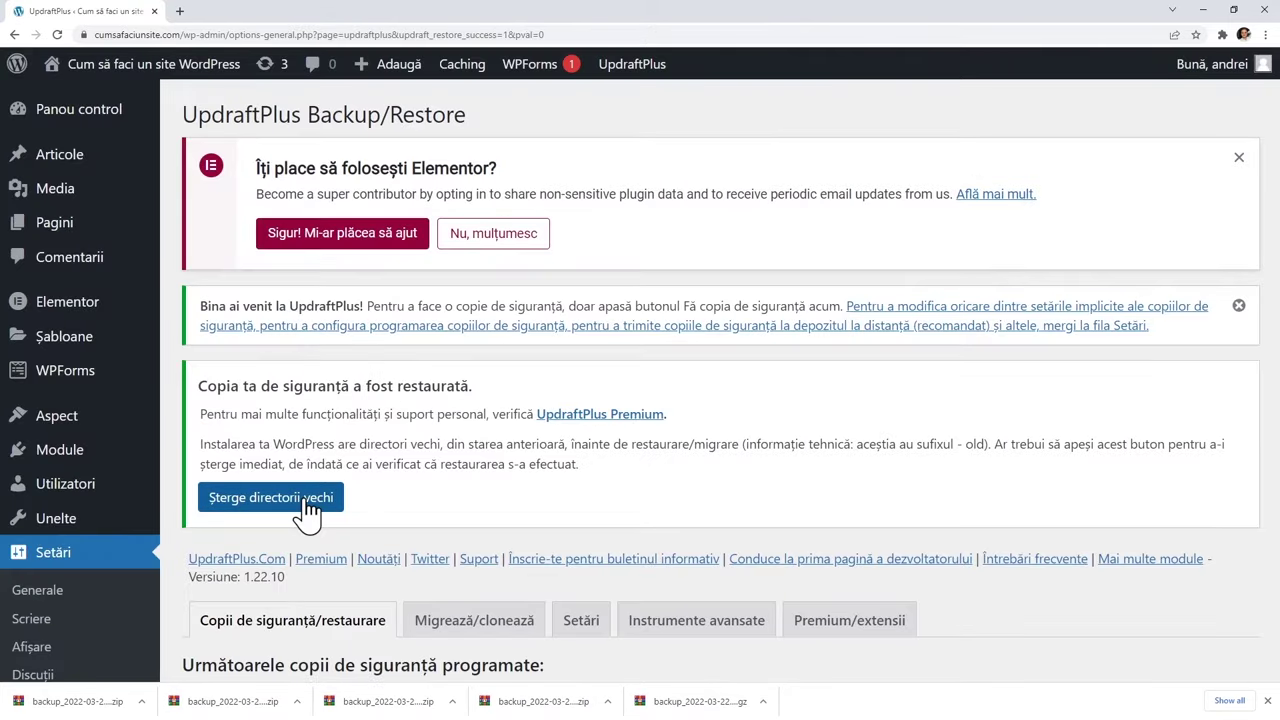
left_click(305, 503)
left_click(322, 570)
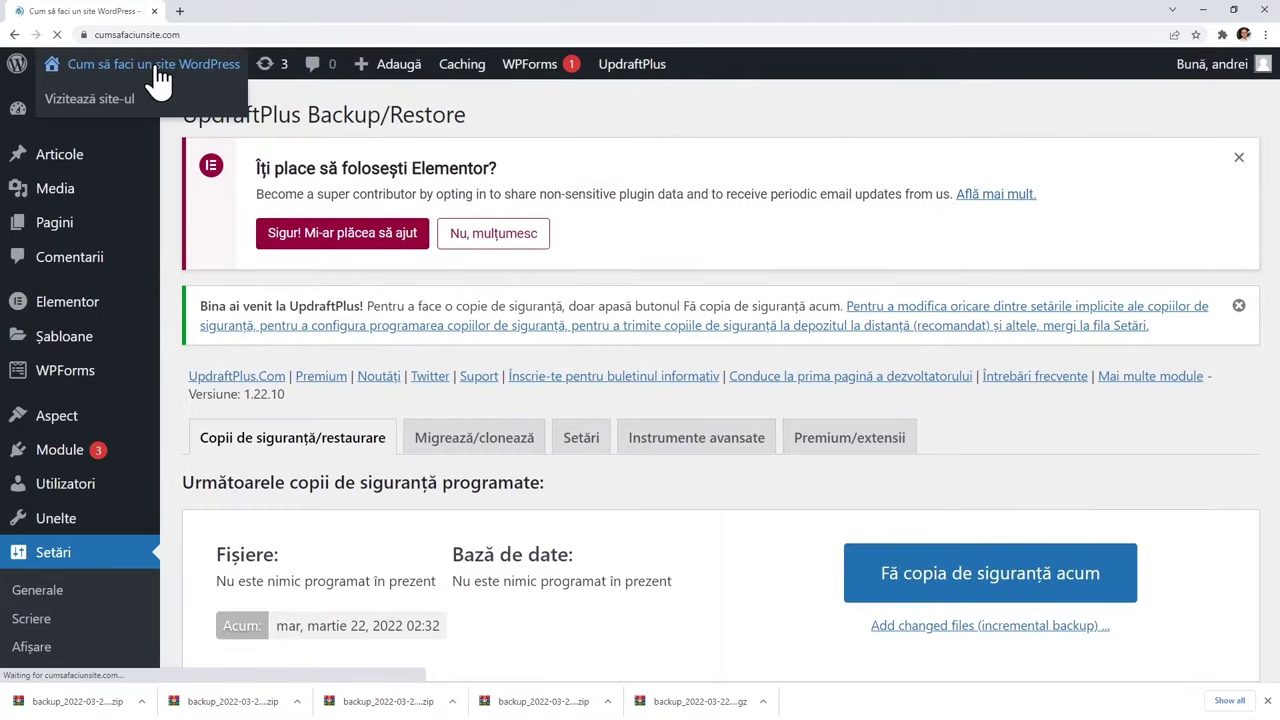
Visit the public homepage to check the restored WordPress hero and service cards.
left_click(155, 66)
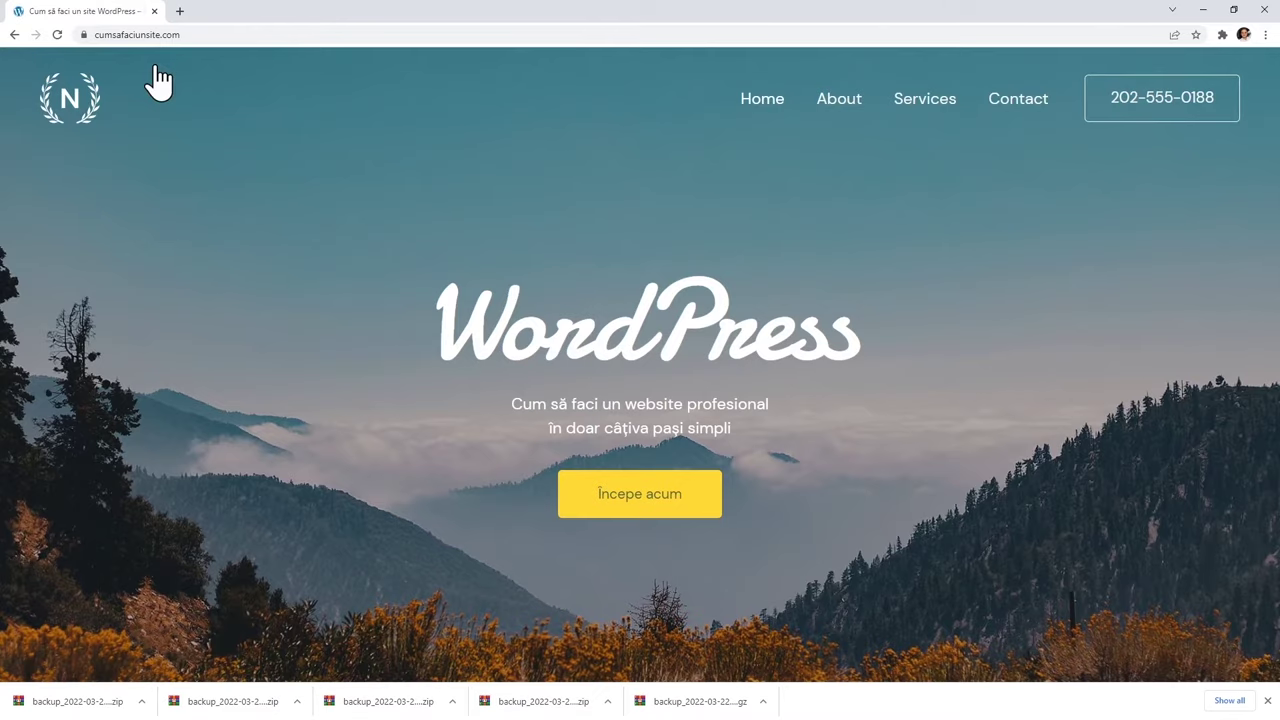
scroll(397, 355, "down", 10)
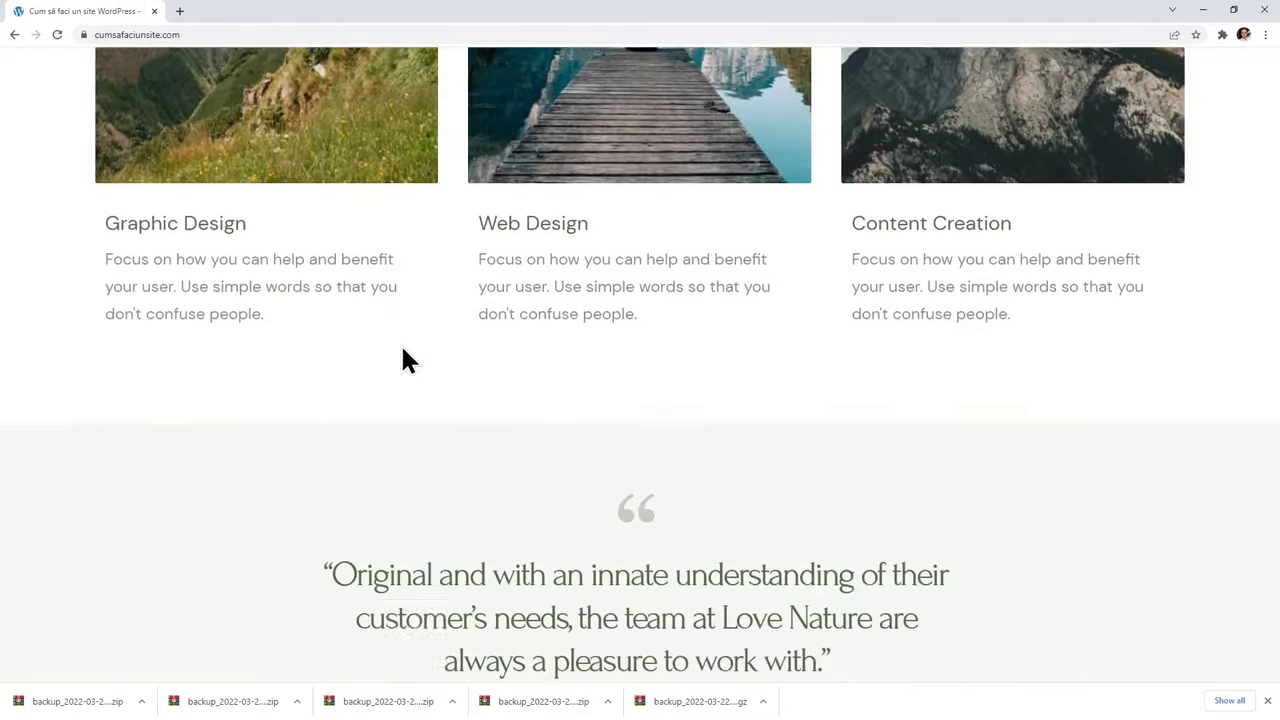
scroll(402, 350, "down", 10)
scroll(800, 415, "up", 4)
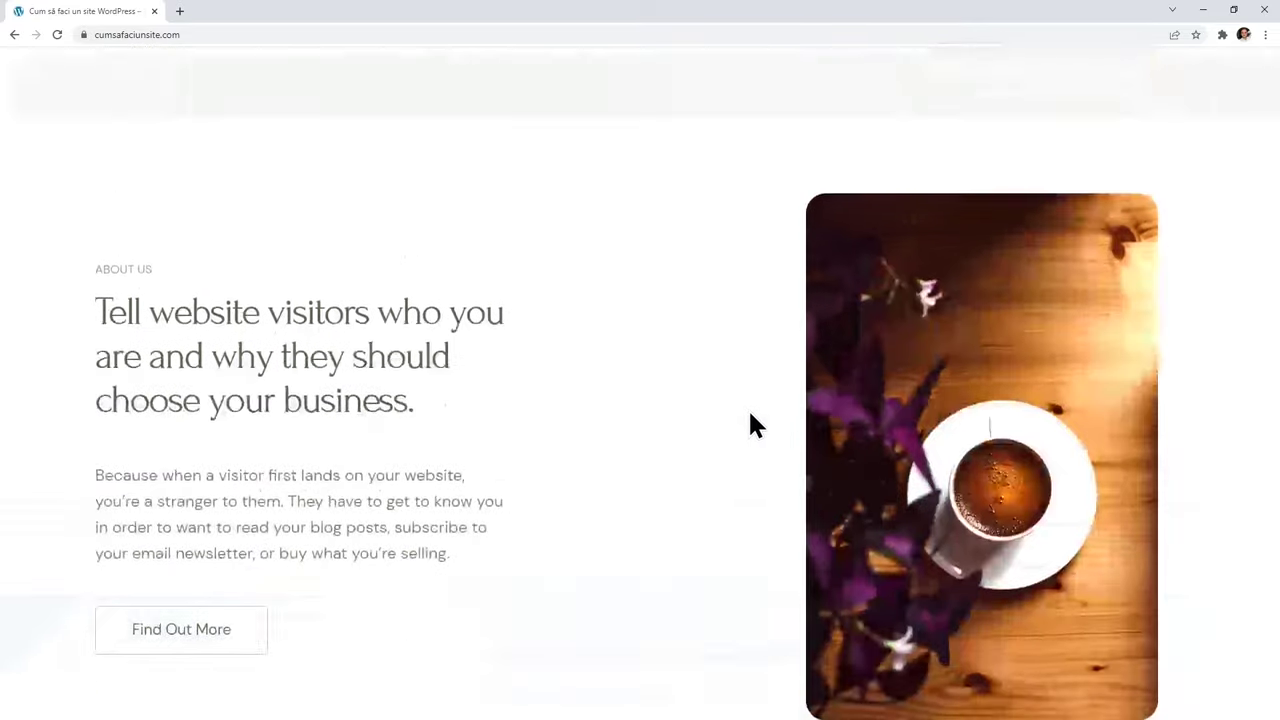
scroll(753, 408, "up", 4)
scroll(750, 412, "up", 3)
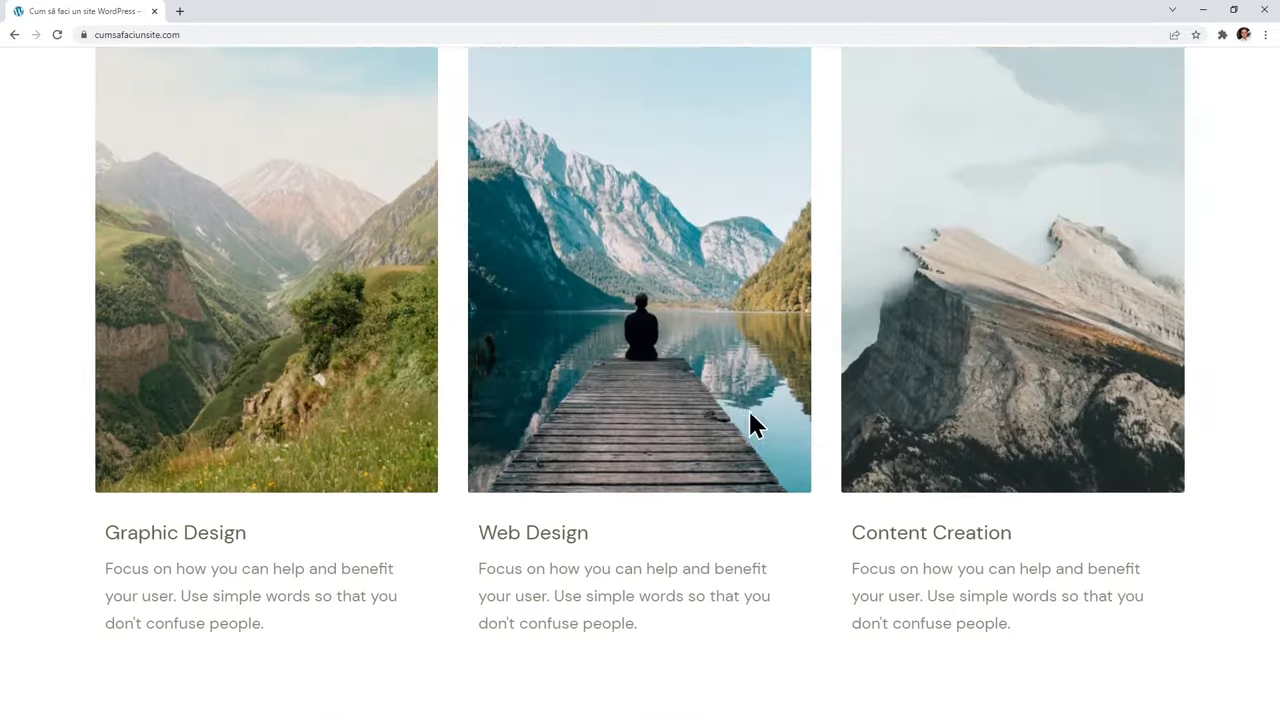
scroll(751, 415, "up", 5)
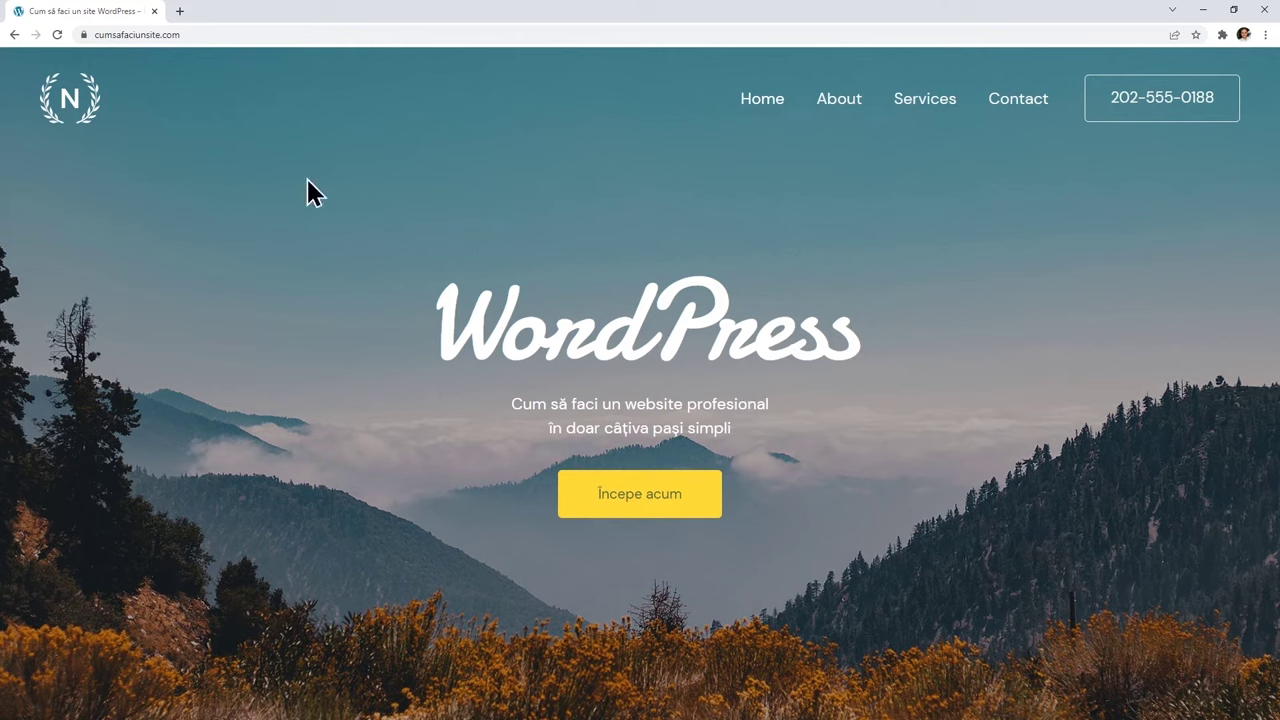
Open the About page in the block editor from the dashboard's Pagini list.
left_click(57, 34)
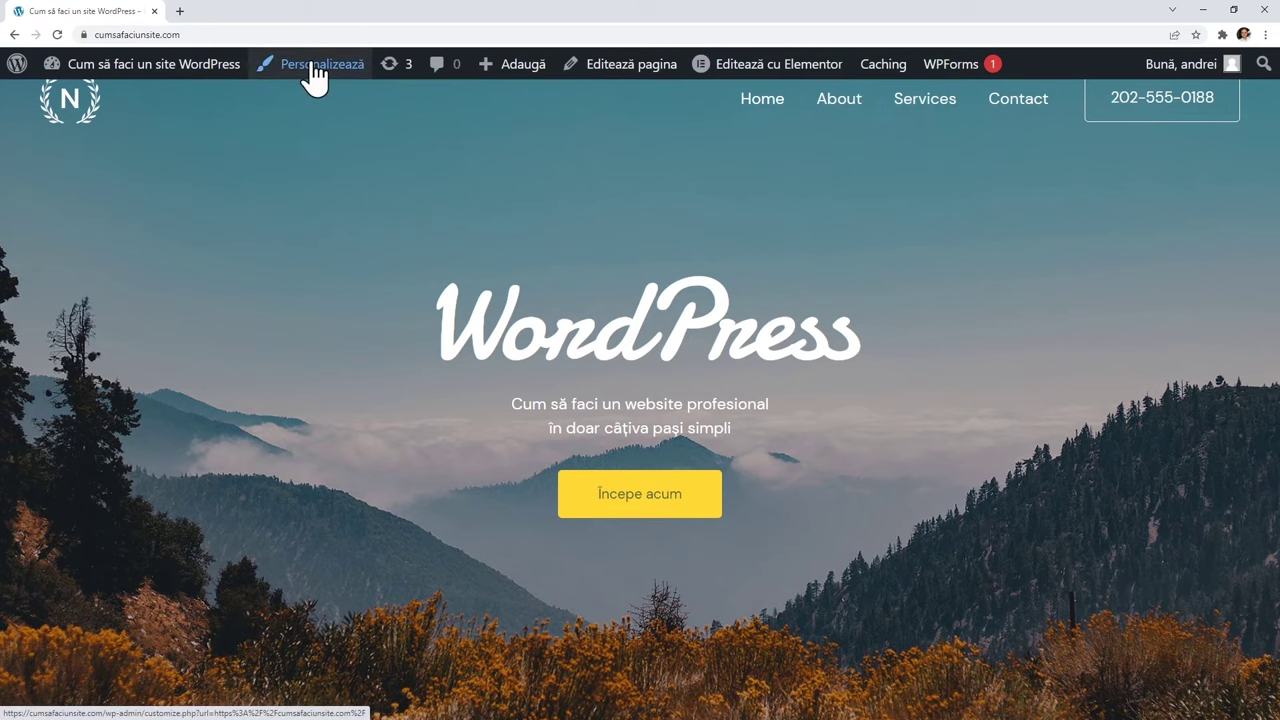
scroll(288, 114, "up", 1)
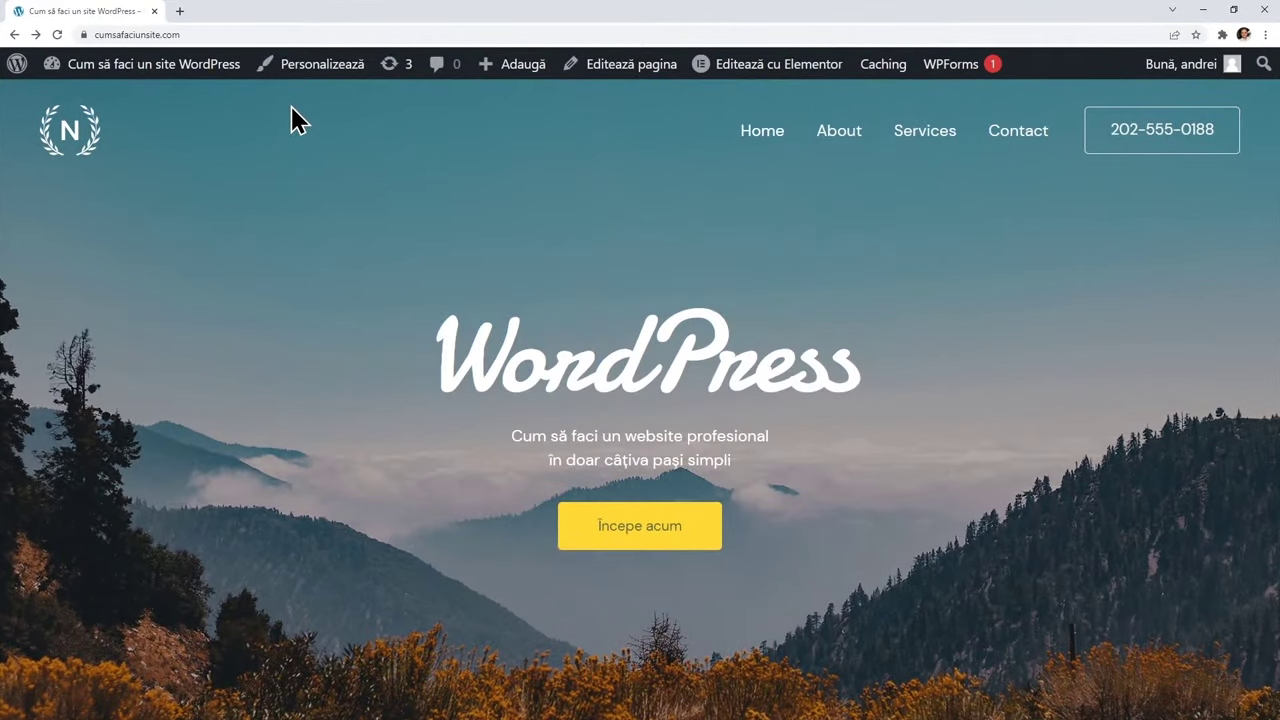
left_click(171, 64)
left_click(57, 303)
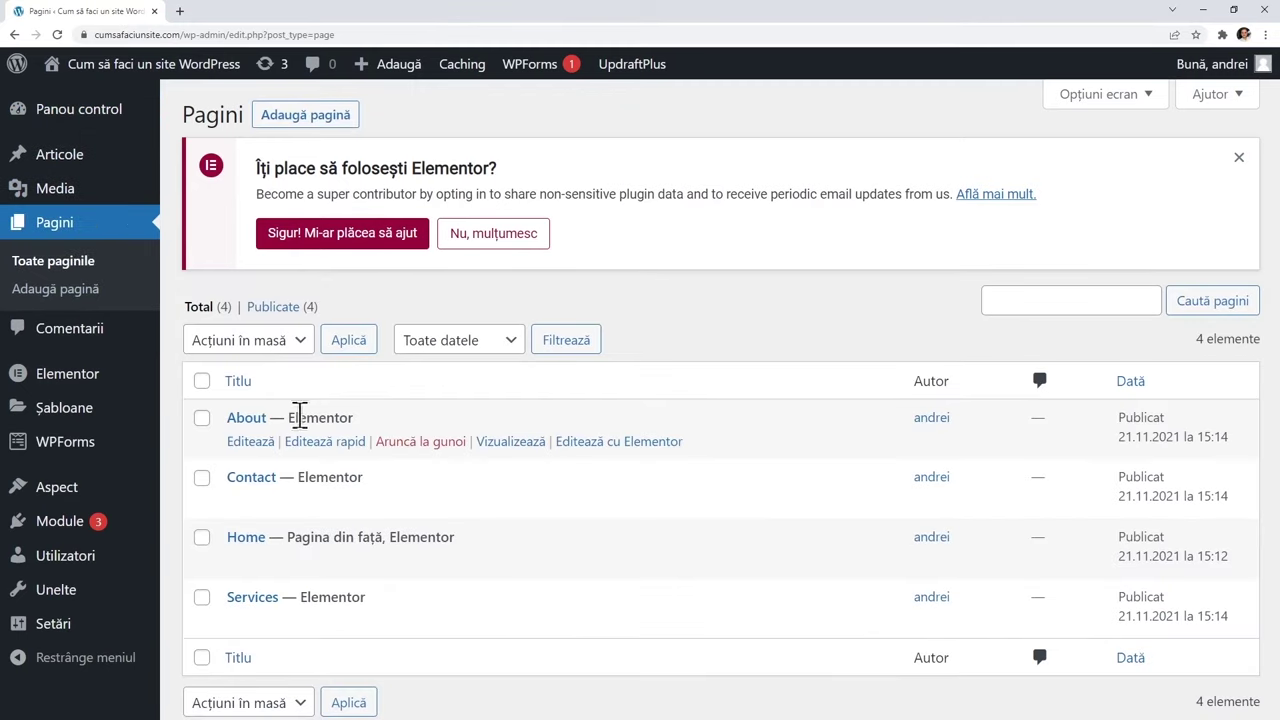
left_click(246, 420)
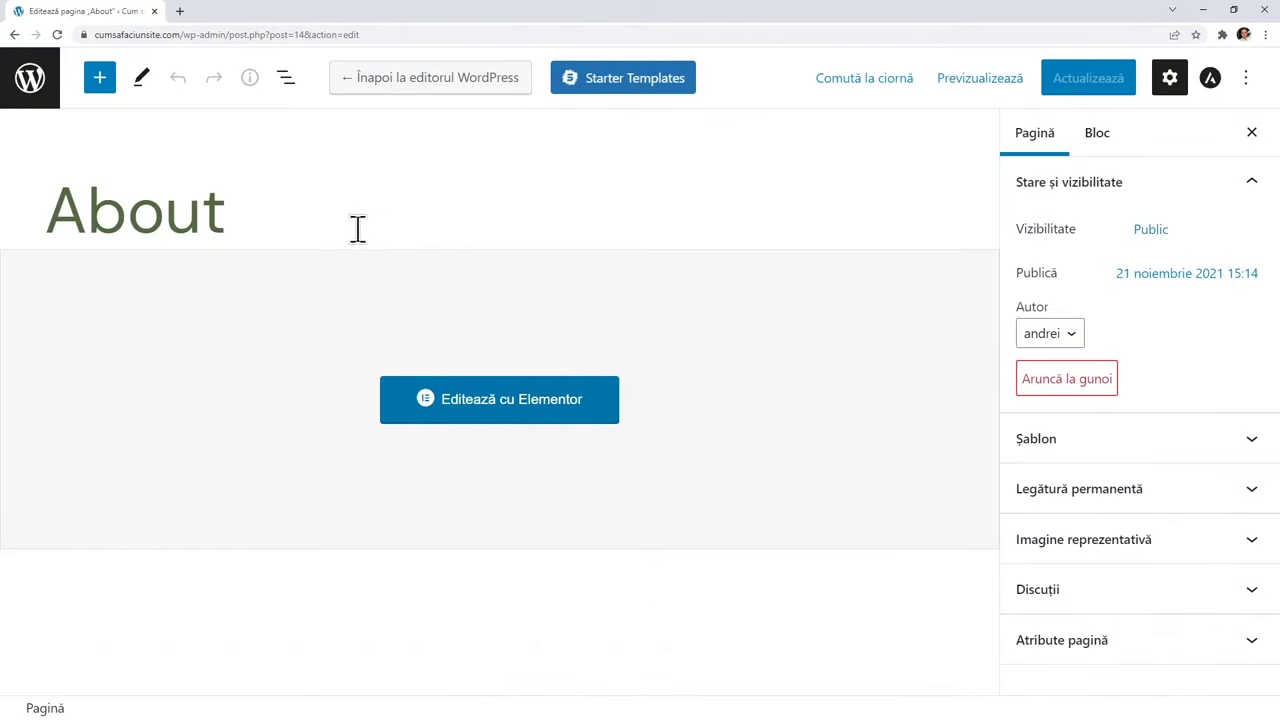
Retitle the page 'Despre', set its permalink slug to 'despre', and update it.
left_click_drag(363, 229, 43, 214)
type("Despre")
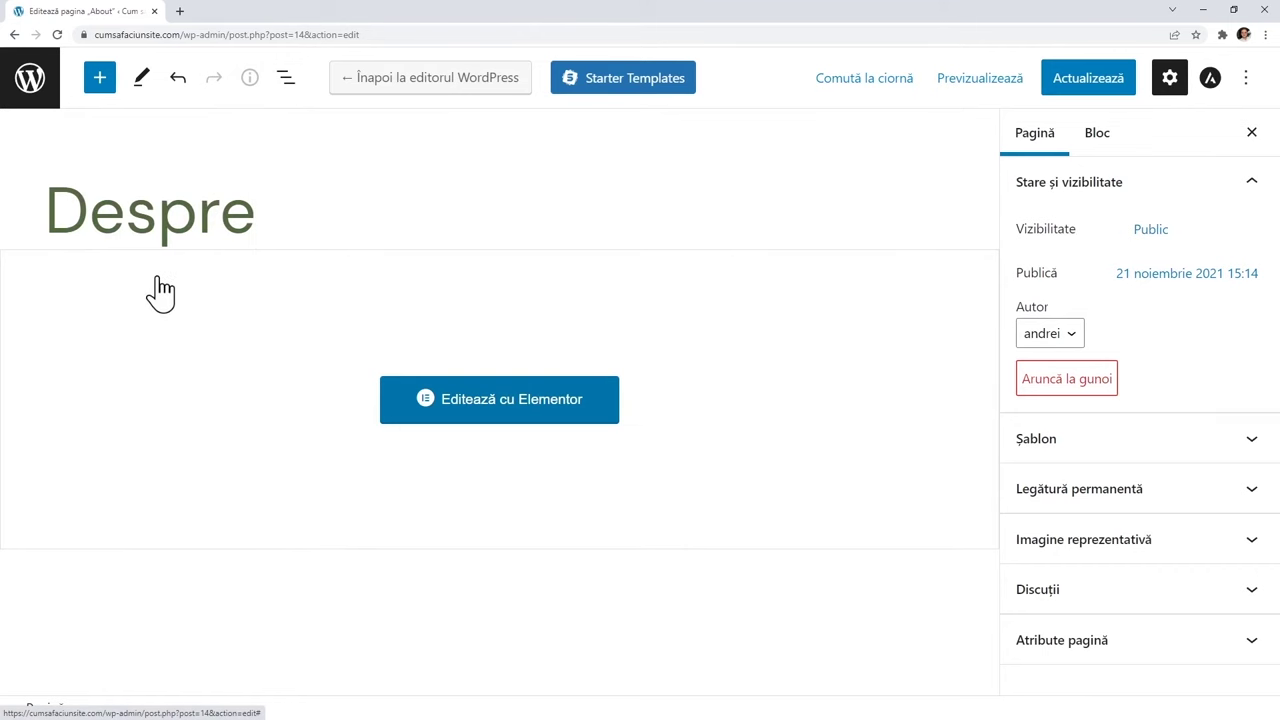
left_click(1107, 498)
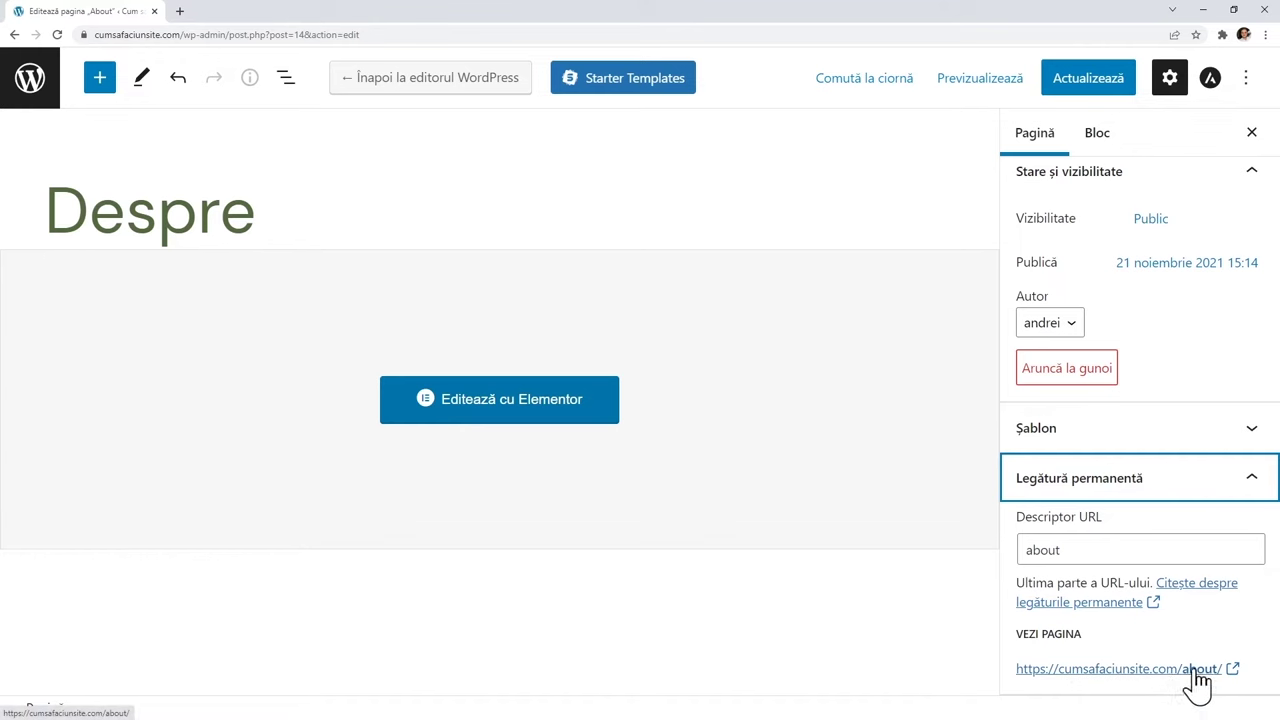
key("Tab")
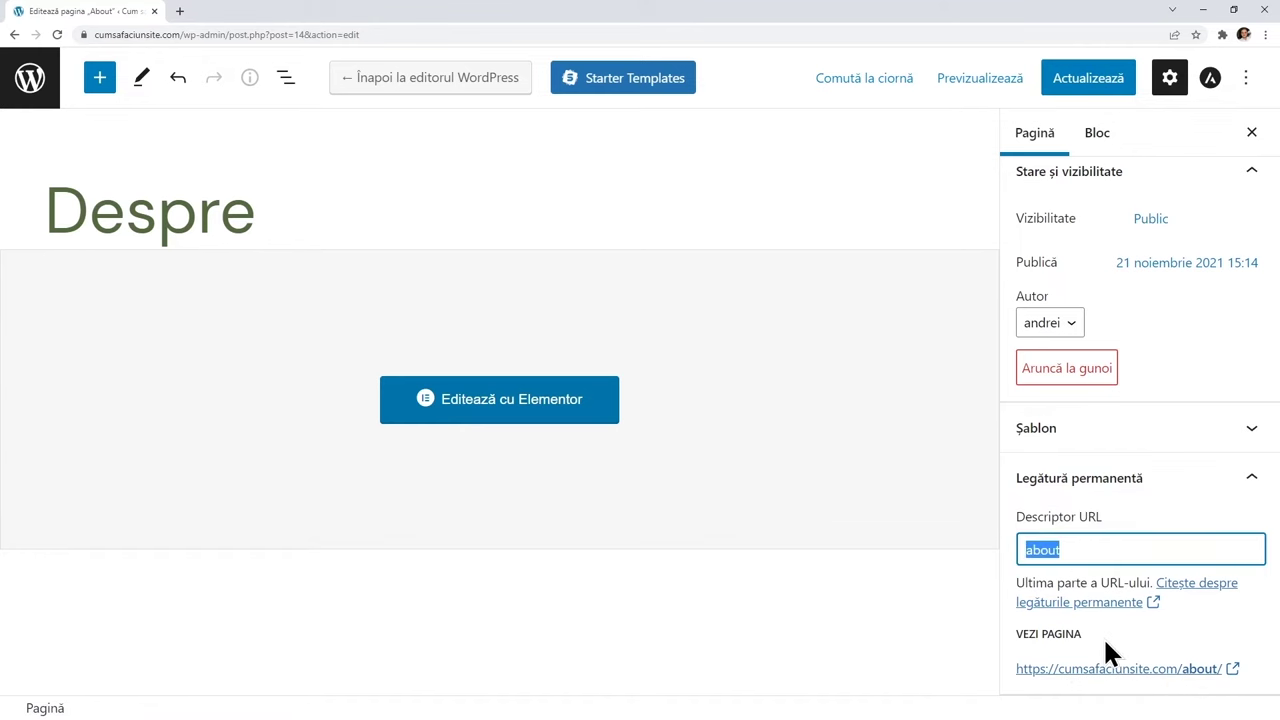
type("despre")
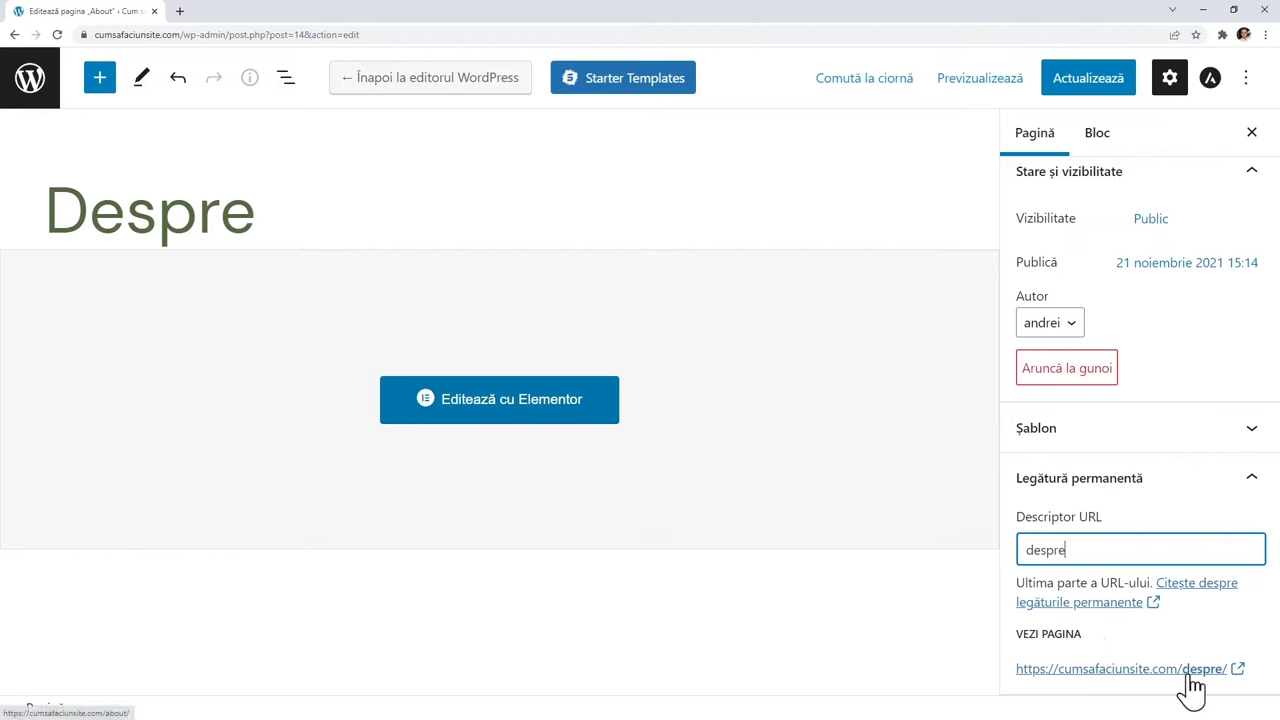
left_click(1088, 80)
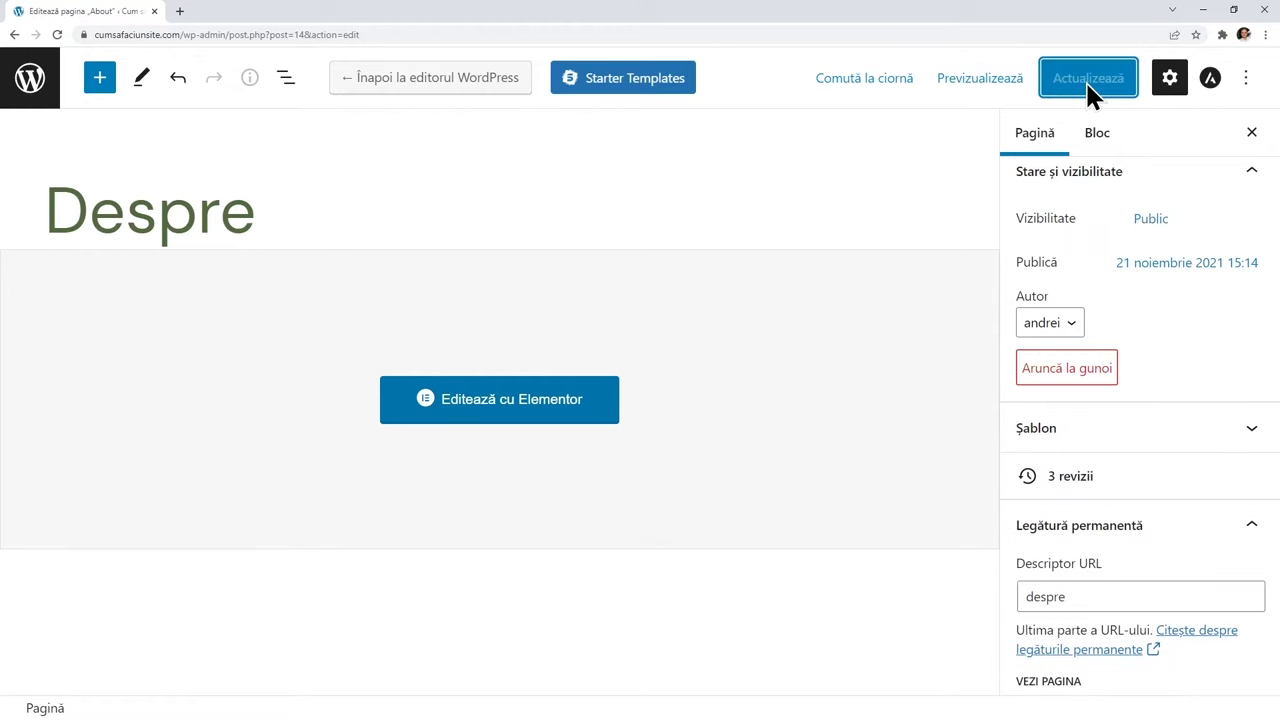
Open the page in Elementor and change the 'about us' hero heading to 'despre noi'.
left_click(507, 405)
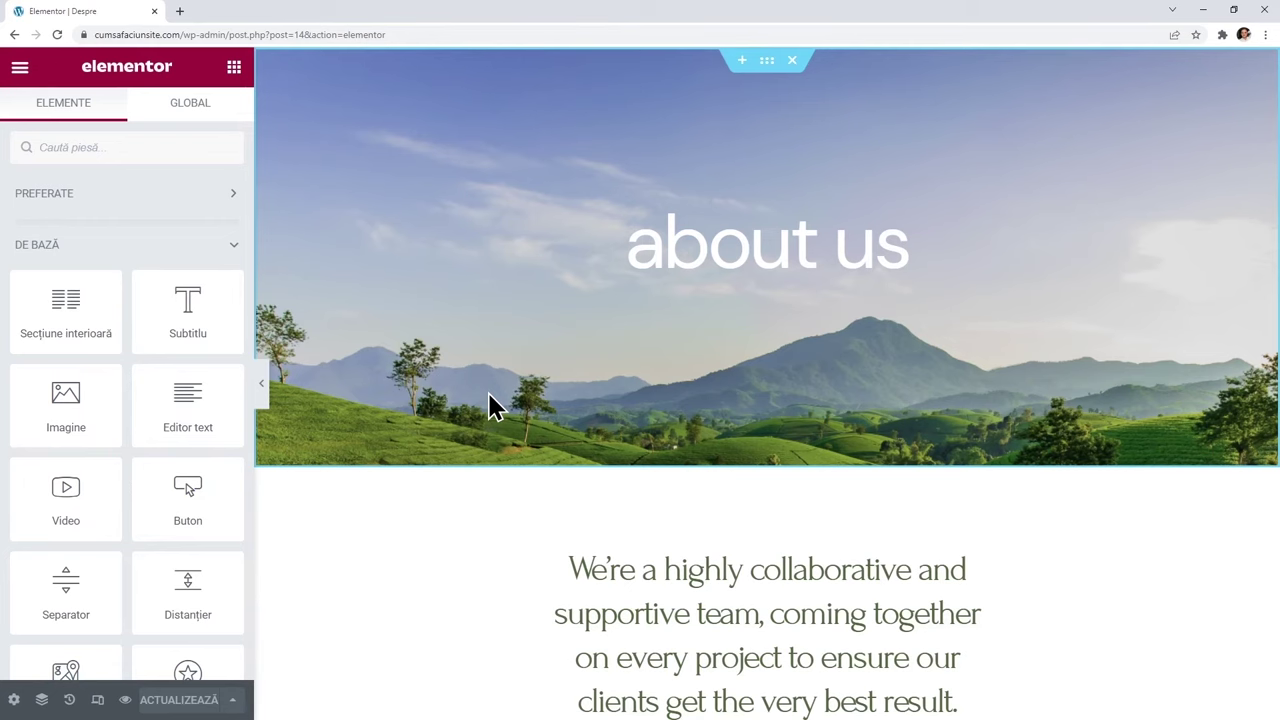
scroll(700, 445, "down", 2)
scroll(651, 457, "up", 1)
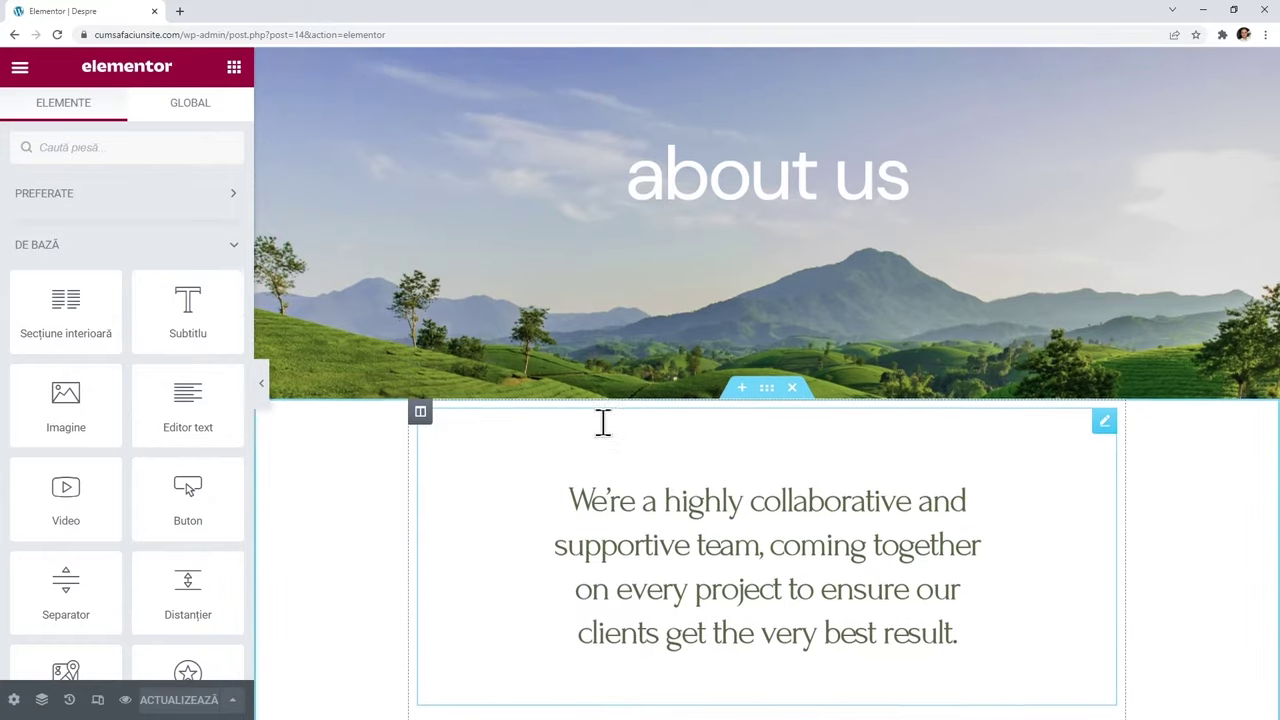
scroll(603, 422, "up", 1)
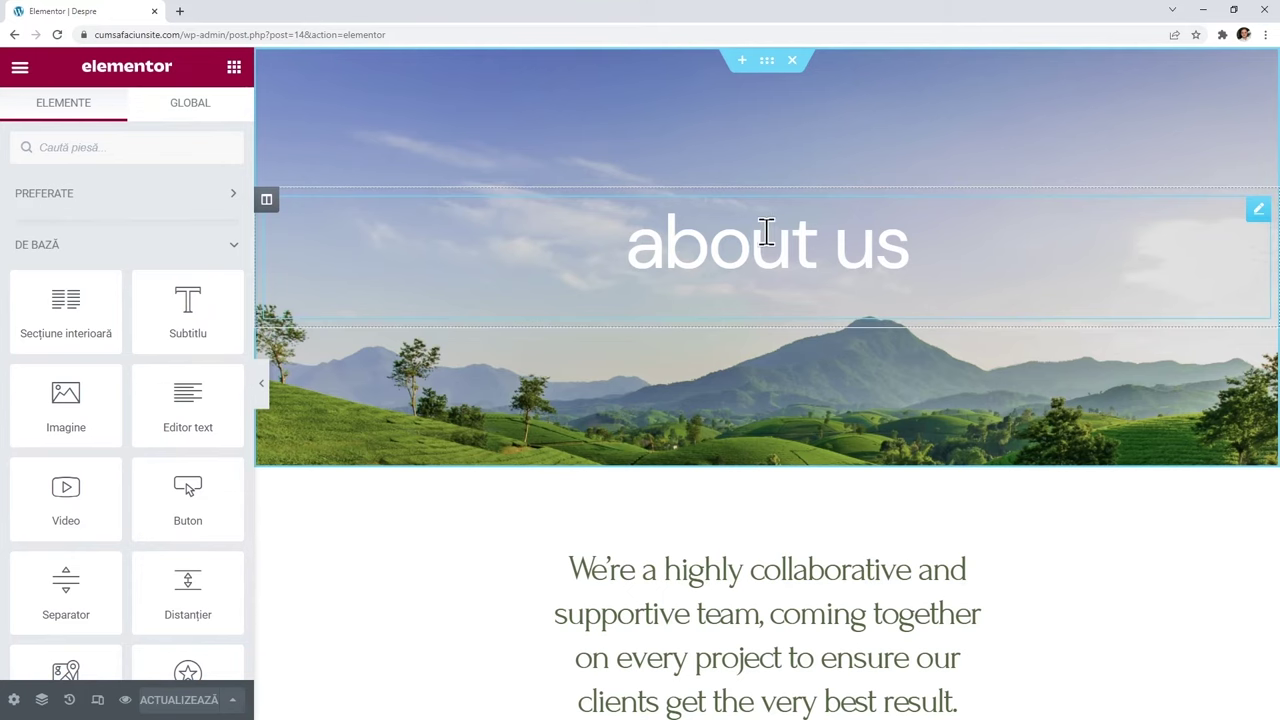
left_click(766, 231)
left_click_drag(157, 263, 13, 244)
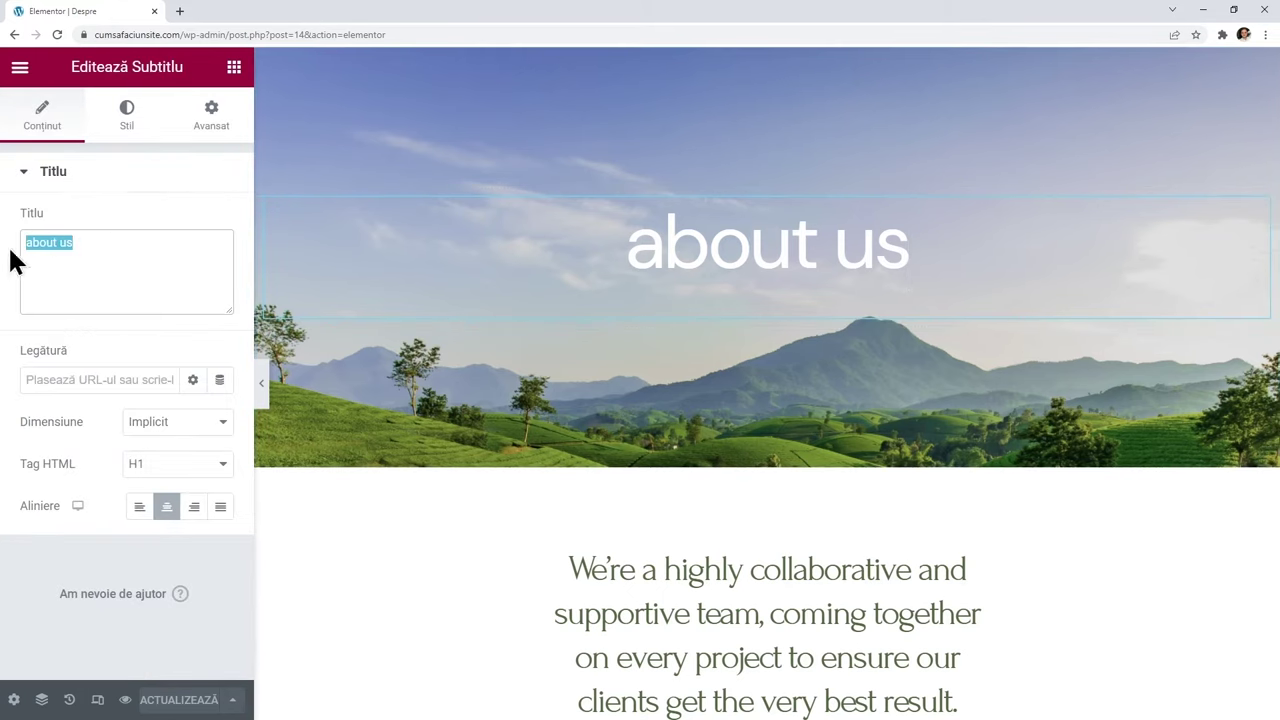
type("despre noi")
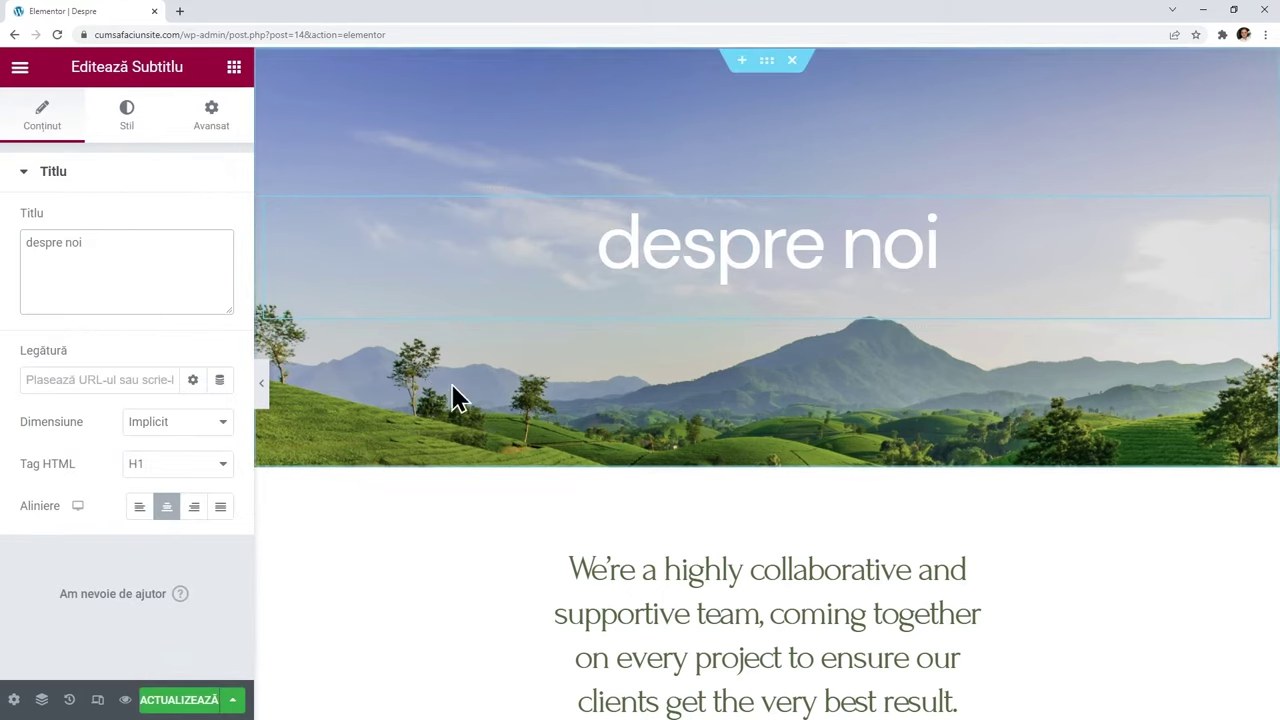
scroll(500, 396, "down", 5)
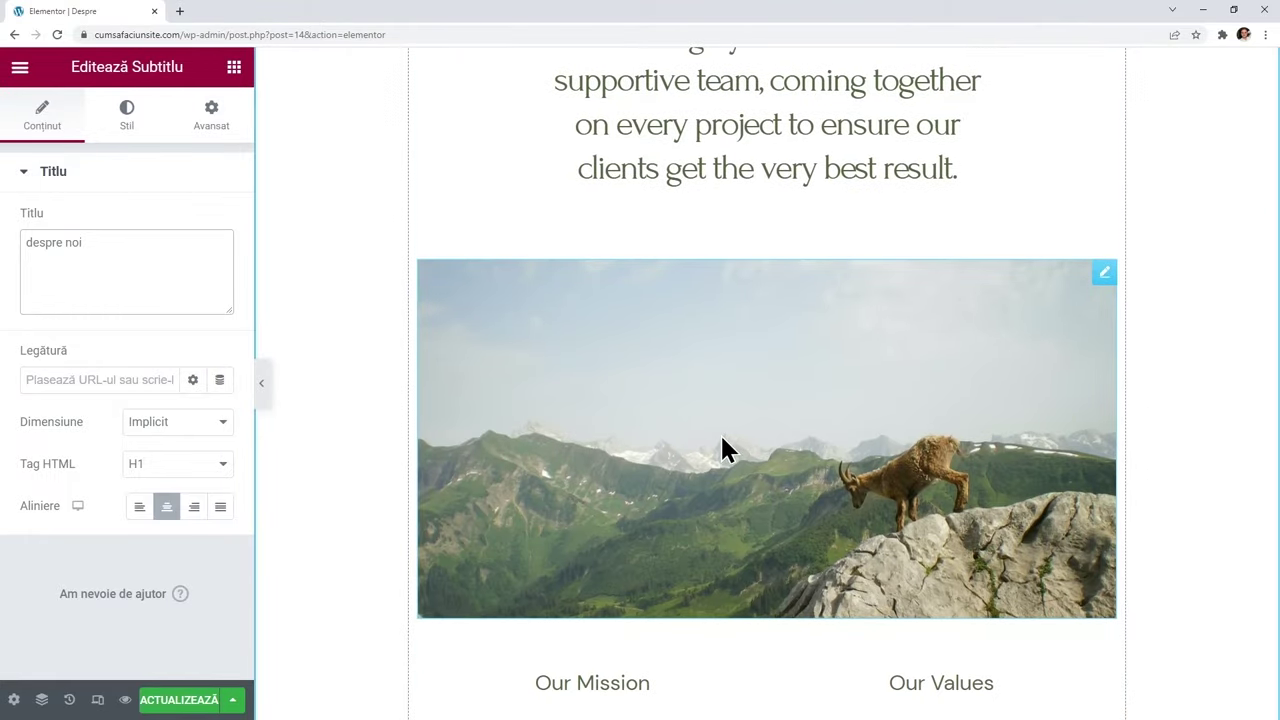
scroll(723, 446, "down", 1)
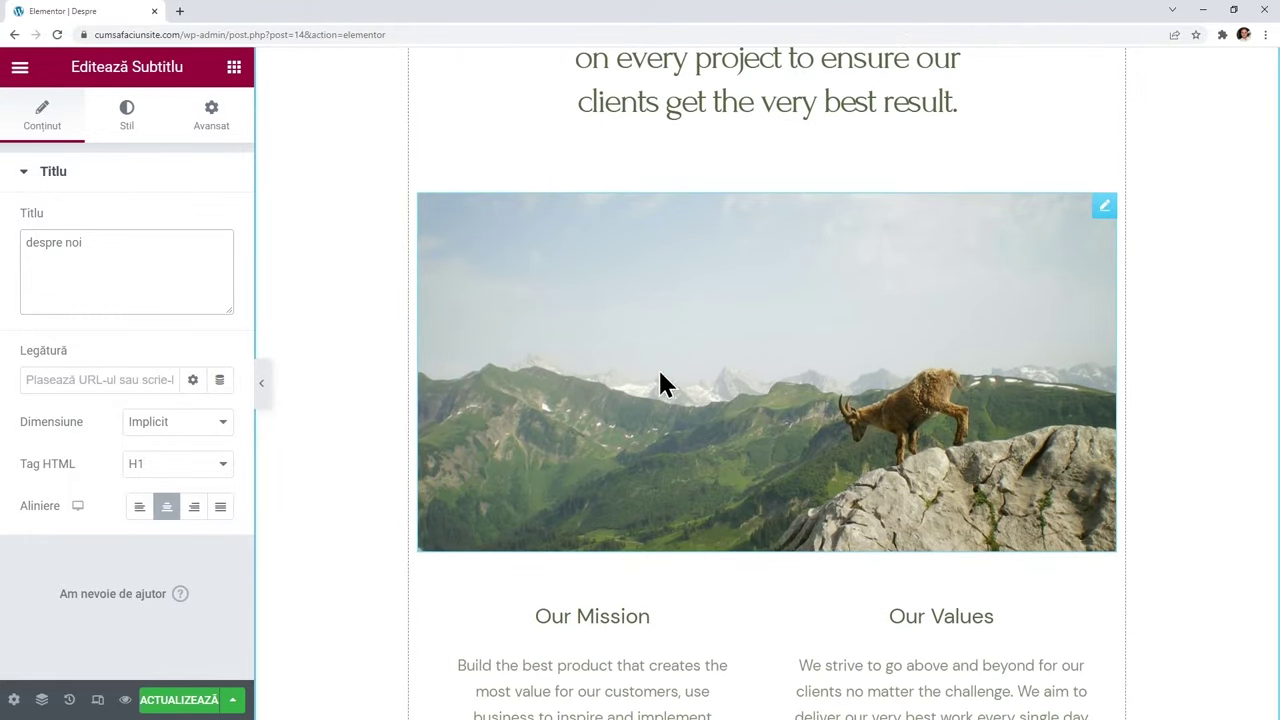
Add a Video widget above the goat image, delete the image, and select the video's link.
left_click(234, 70)
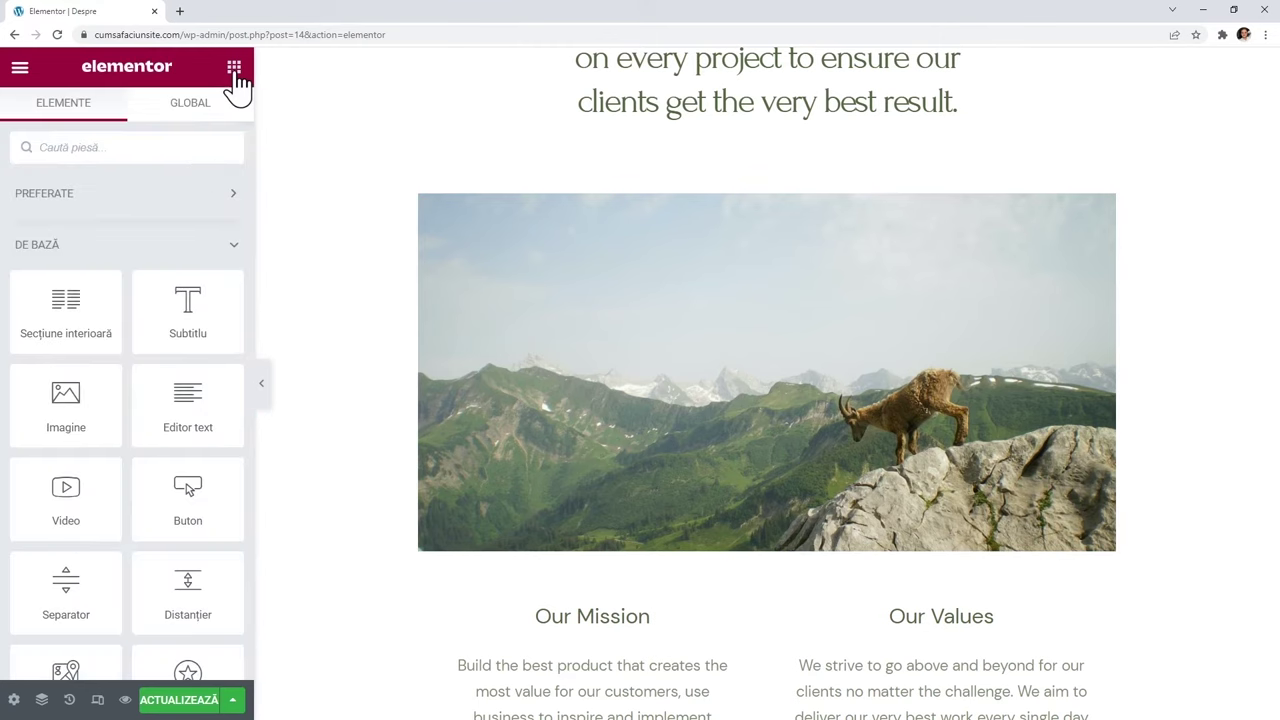
left_click_drag(56, 505, 737, 245)
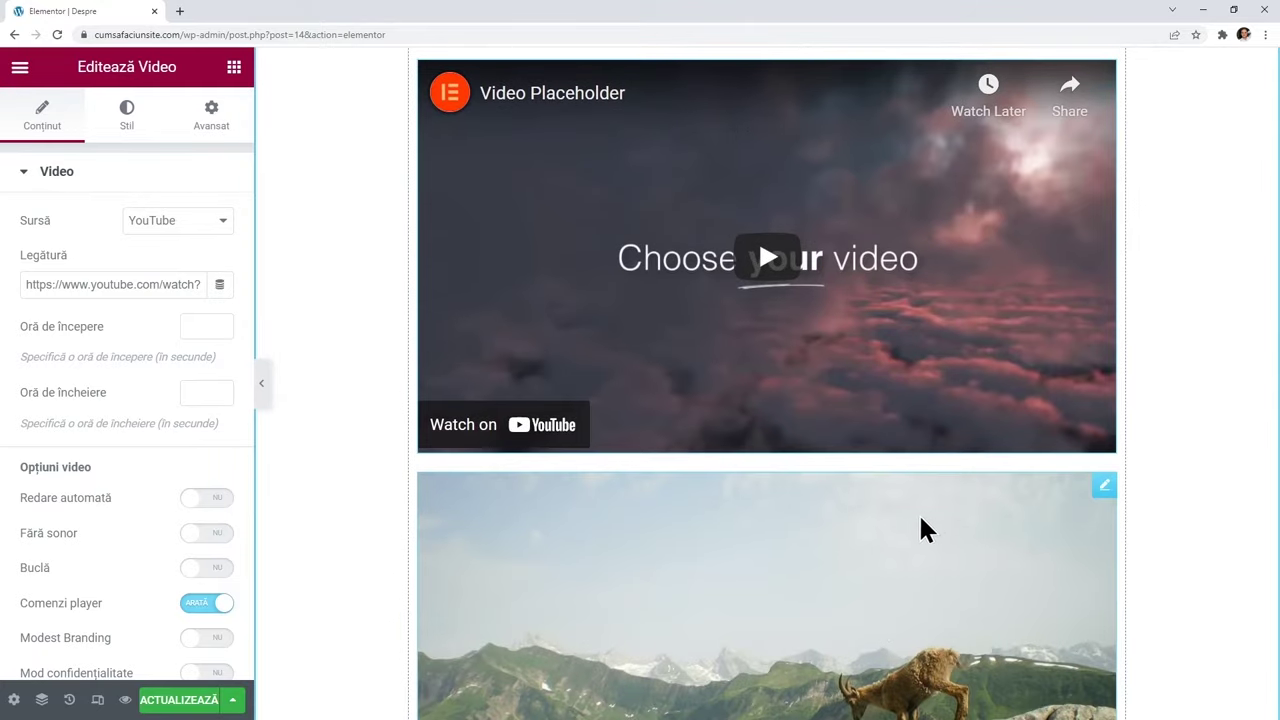
scroll(900, 480, "down", 1)
right_click(724, 364)
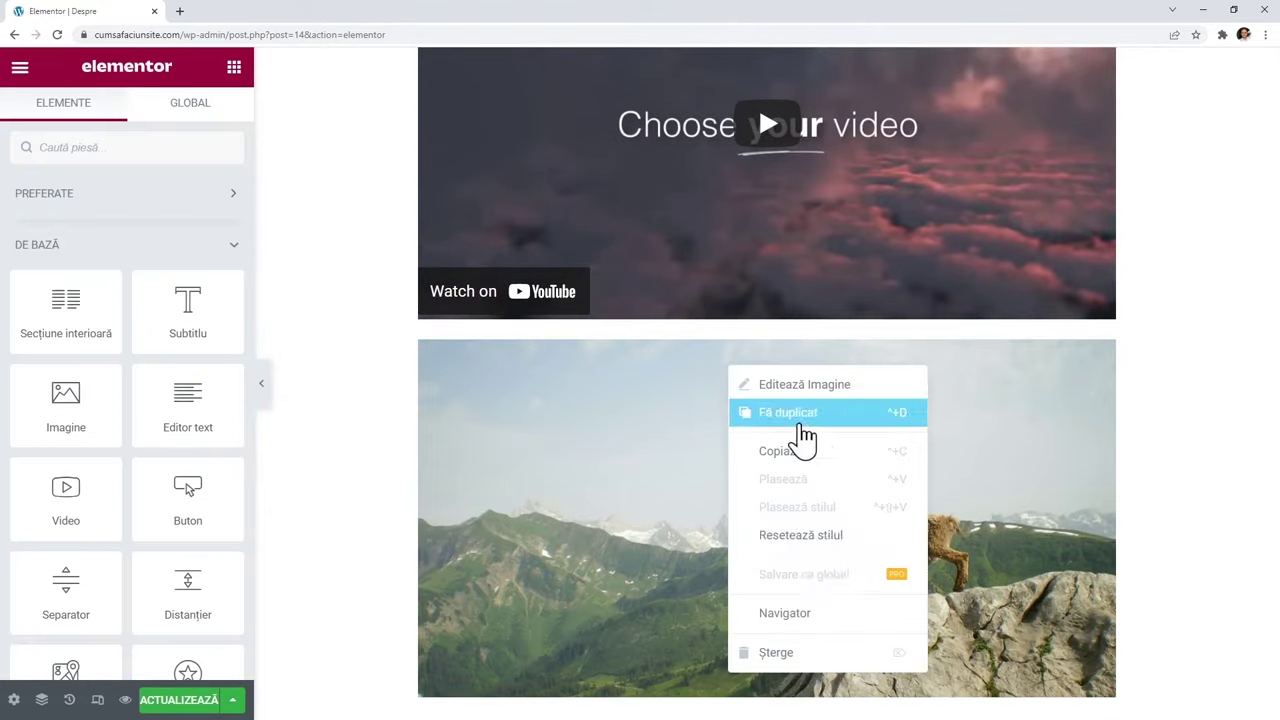
left_click(812, 656)
scroll(812, 660, "up", 2)
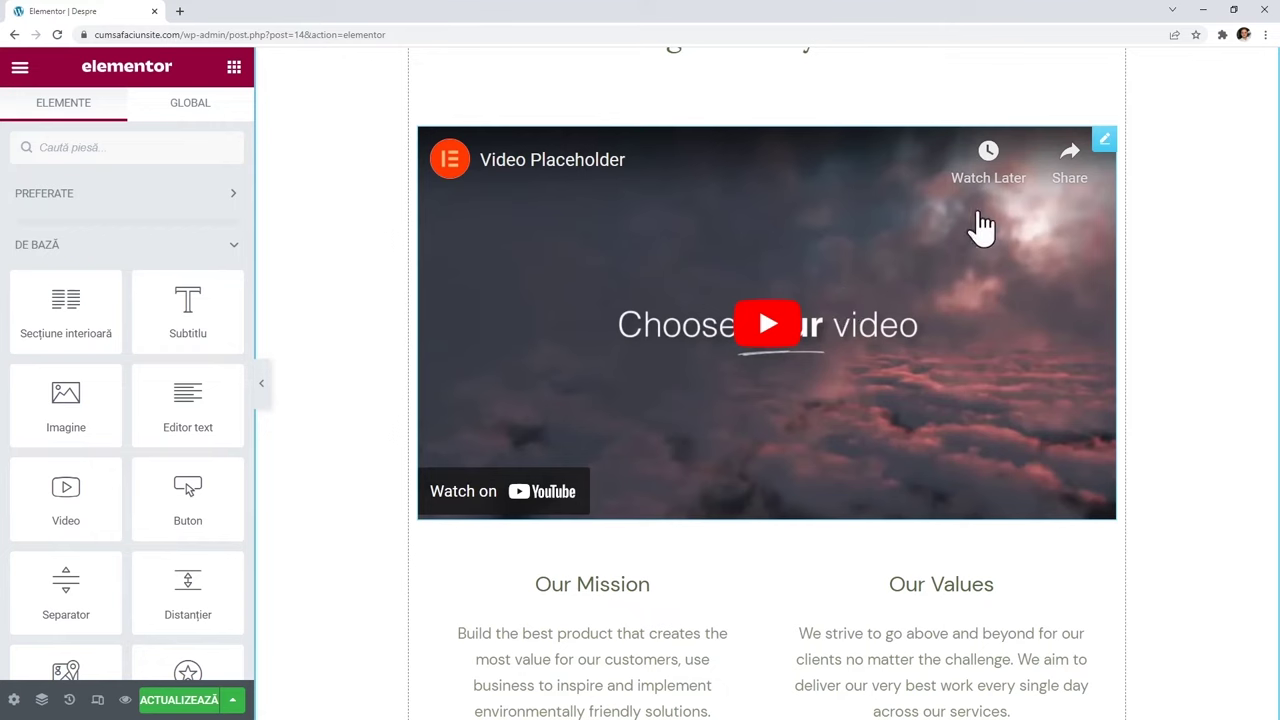
left_click(1106, 140)
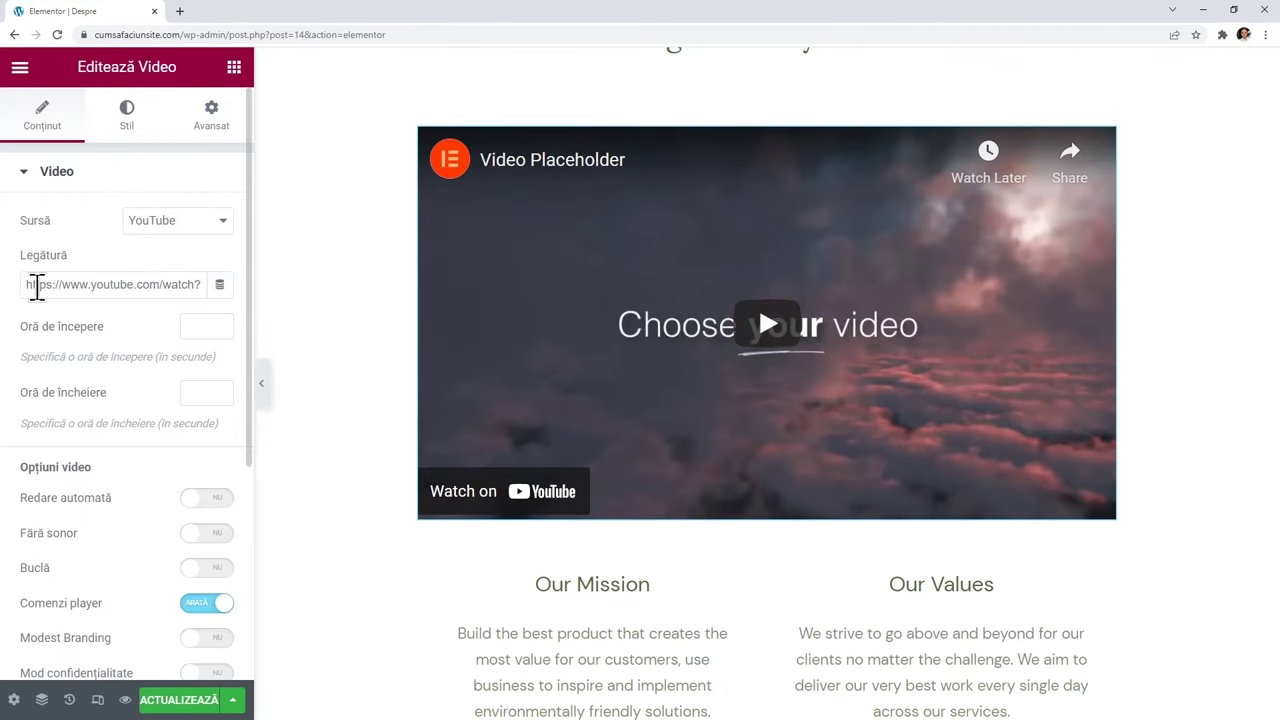
left_click_drag(26, 286, 206, 284)
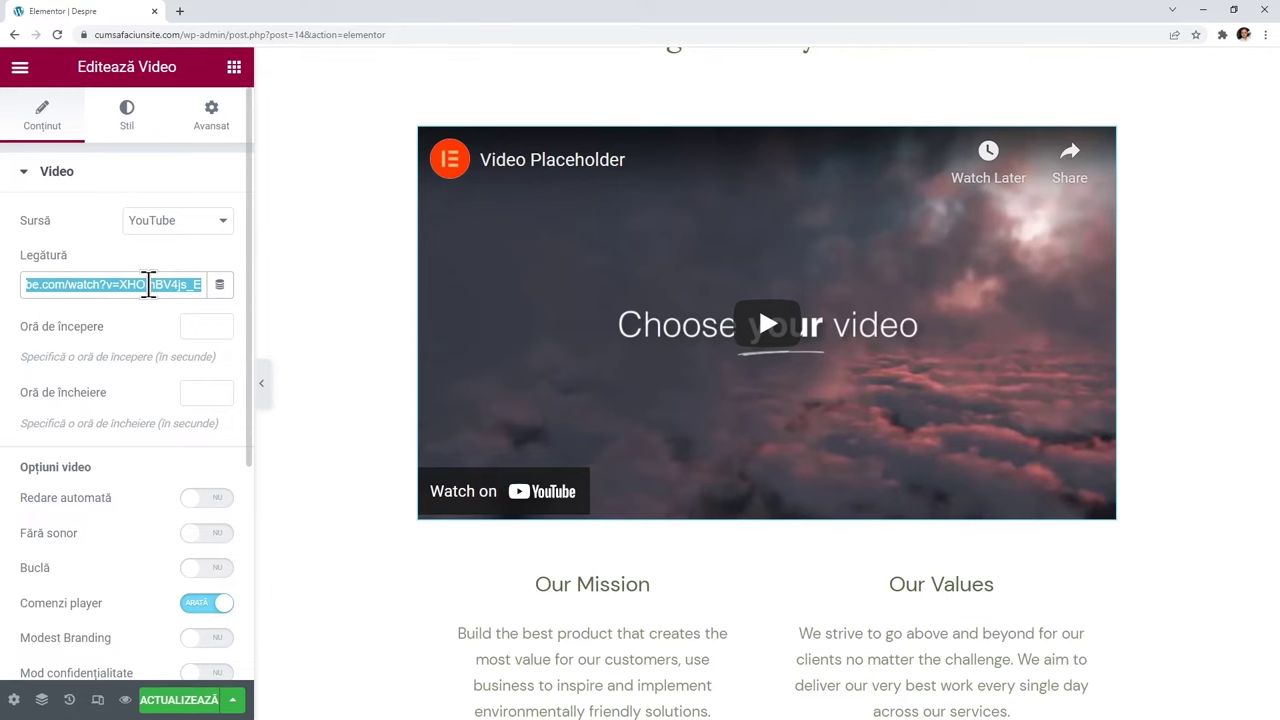
In a new tab, search YouTube for 'coffee pods' and open 'These Coffee Pods Are Good (Cometeer Coffee)'.
left_click(180, 11)
type("youtube.co")
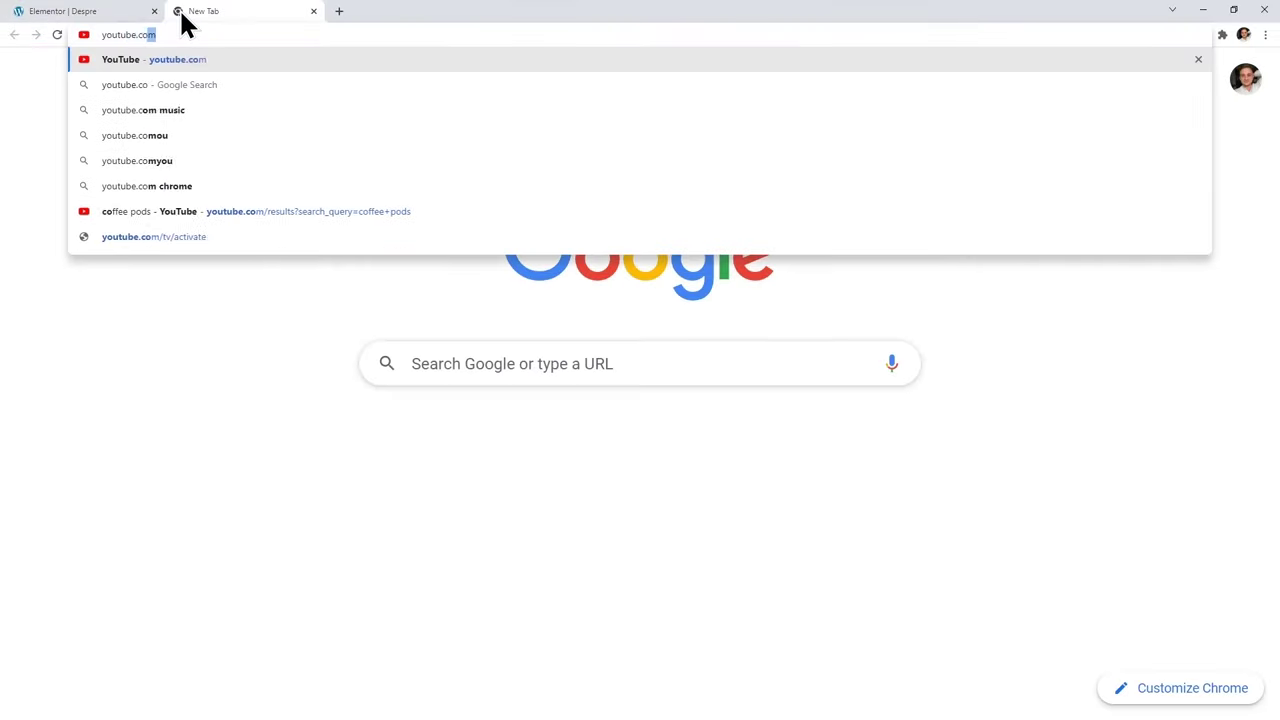
key("Return")
left_click(426, 77)
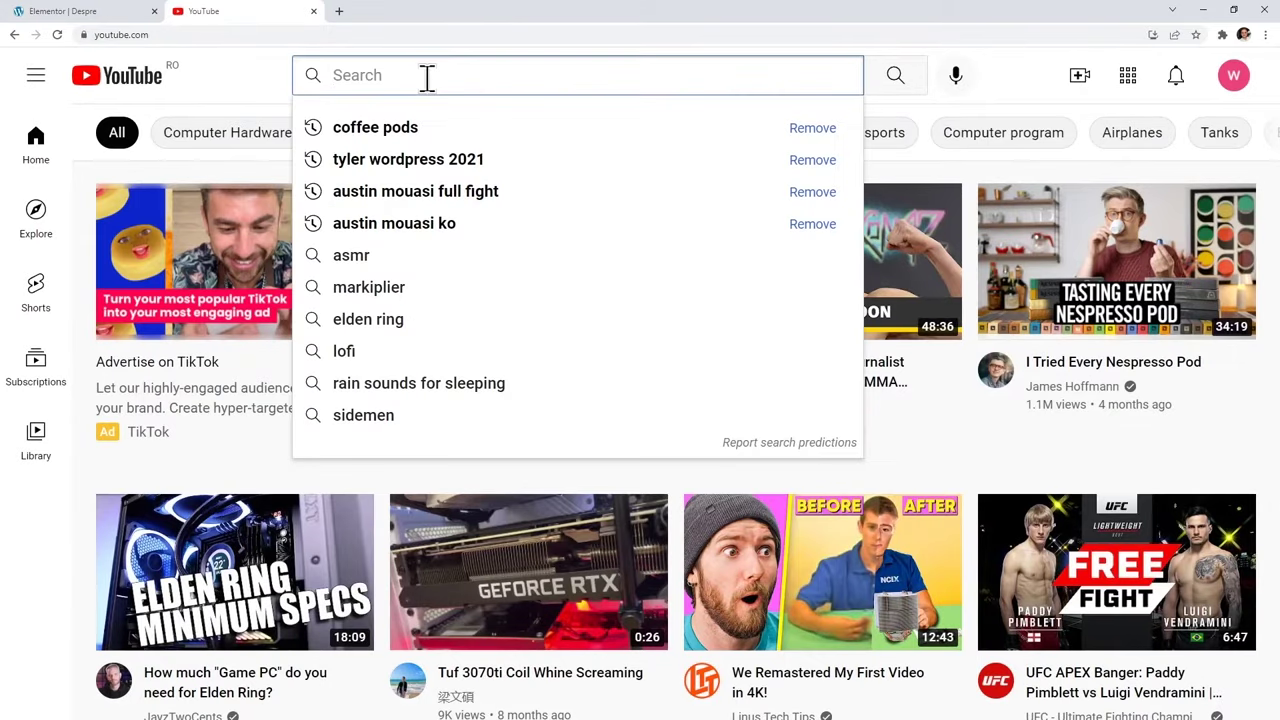
type("coffe")
key("Down")
key("Return")
scroll(370, 460, "down", 5)
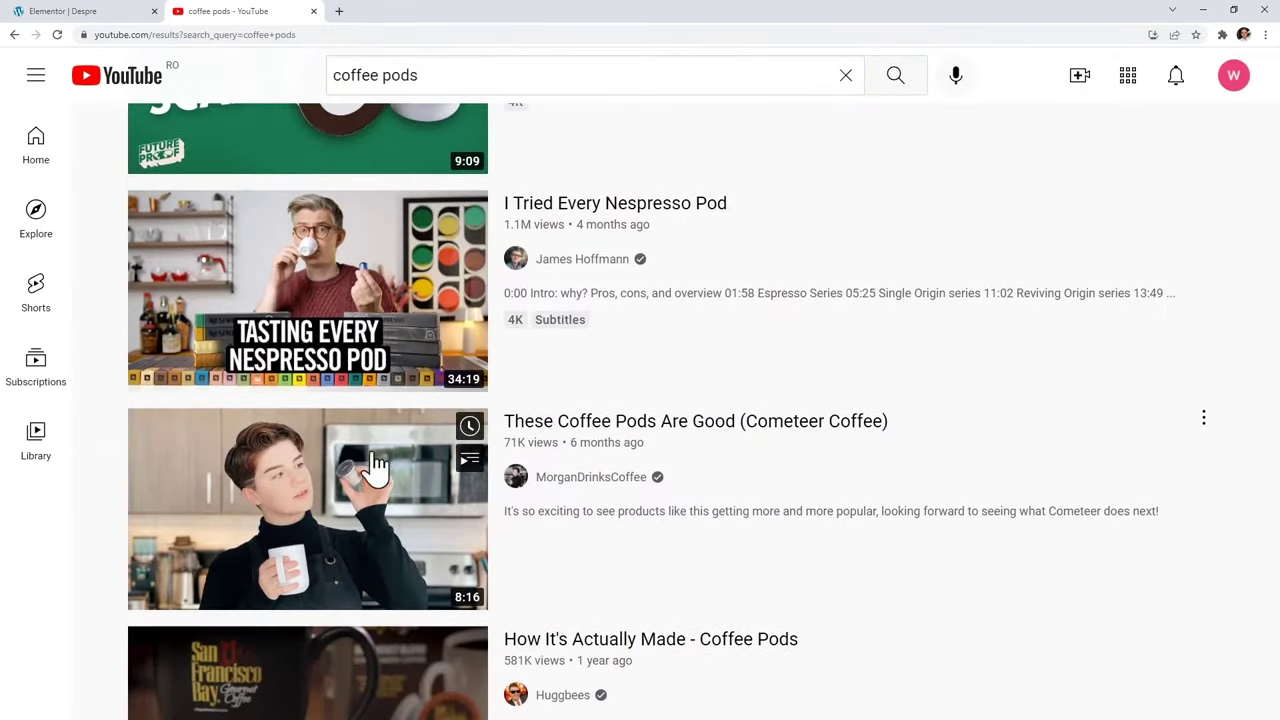
left_click(366, 470)
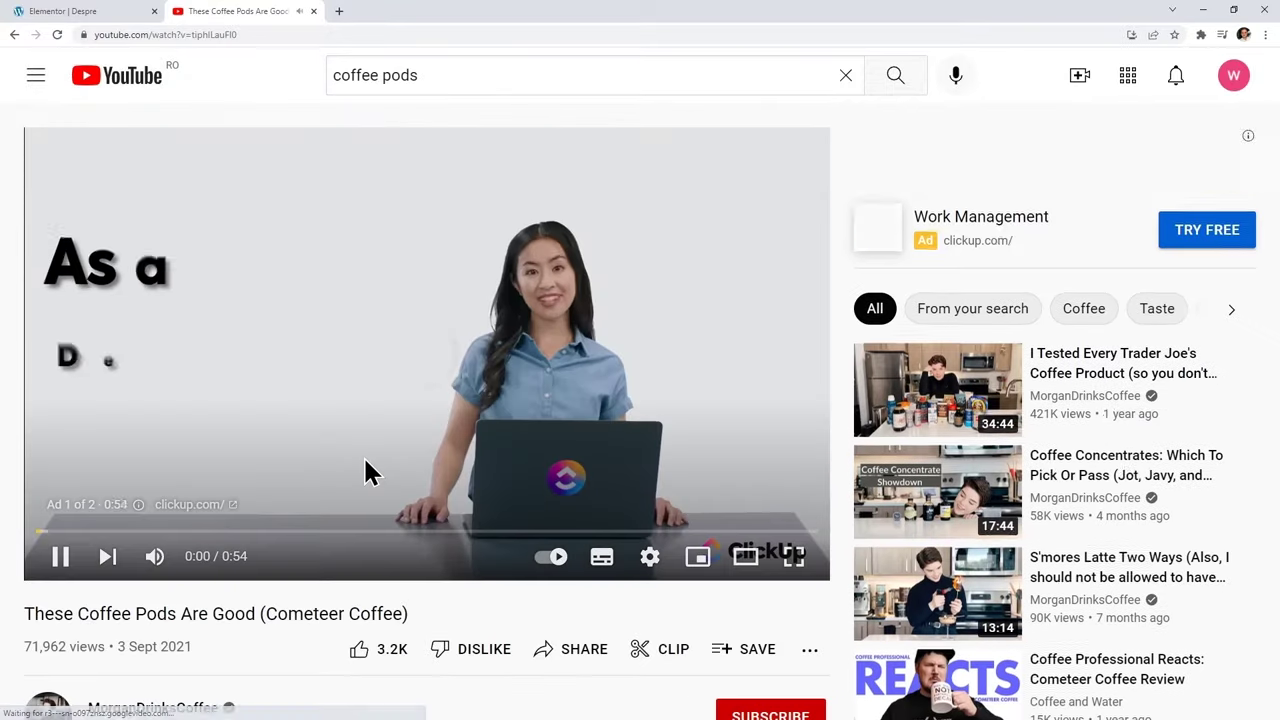
Copy the video's URL from the address bar and return to the Elementor tab.
left_click(274, 34)
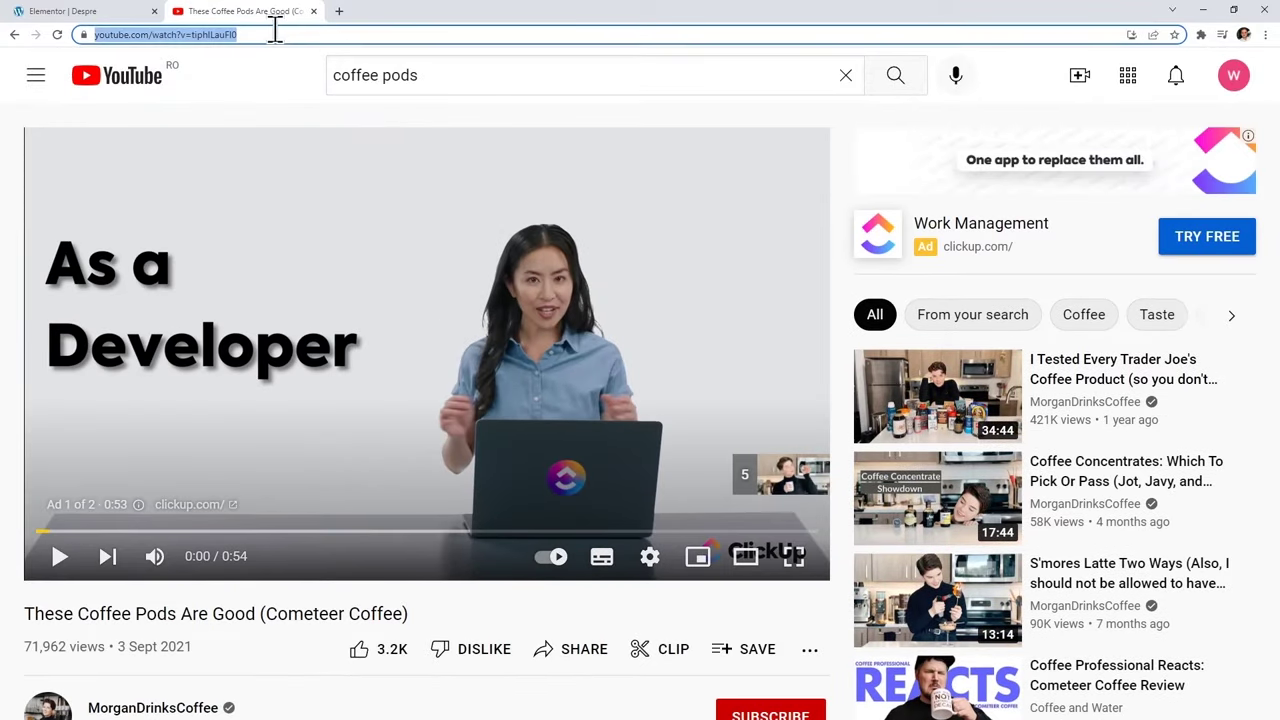
right_click(277, 35)
left_click(308, 102)
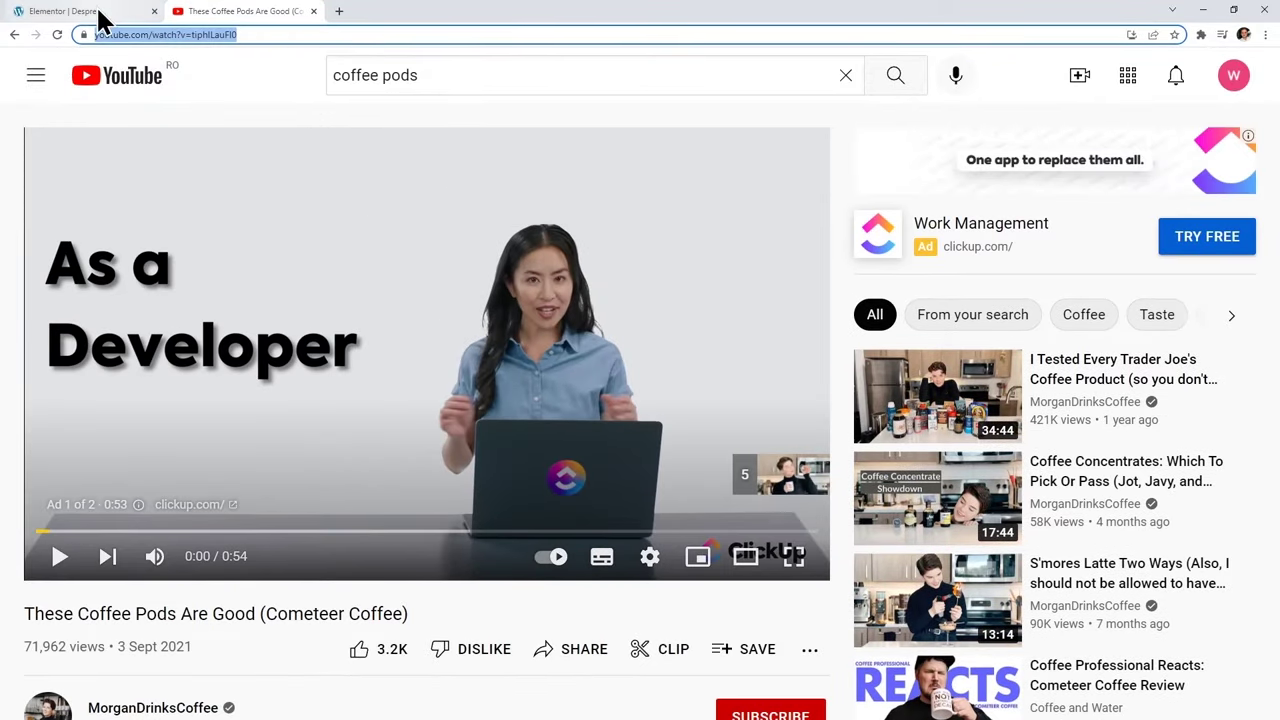
left_click(100, 12)
Replace the video widget's Legătură with the copied YouTube URL.
left_click(131, 282)
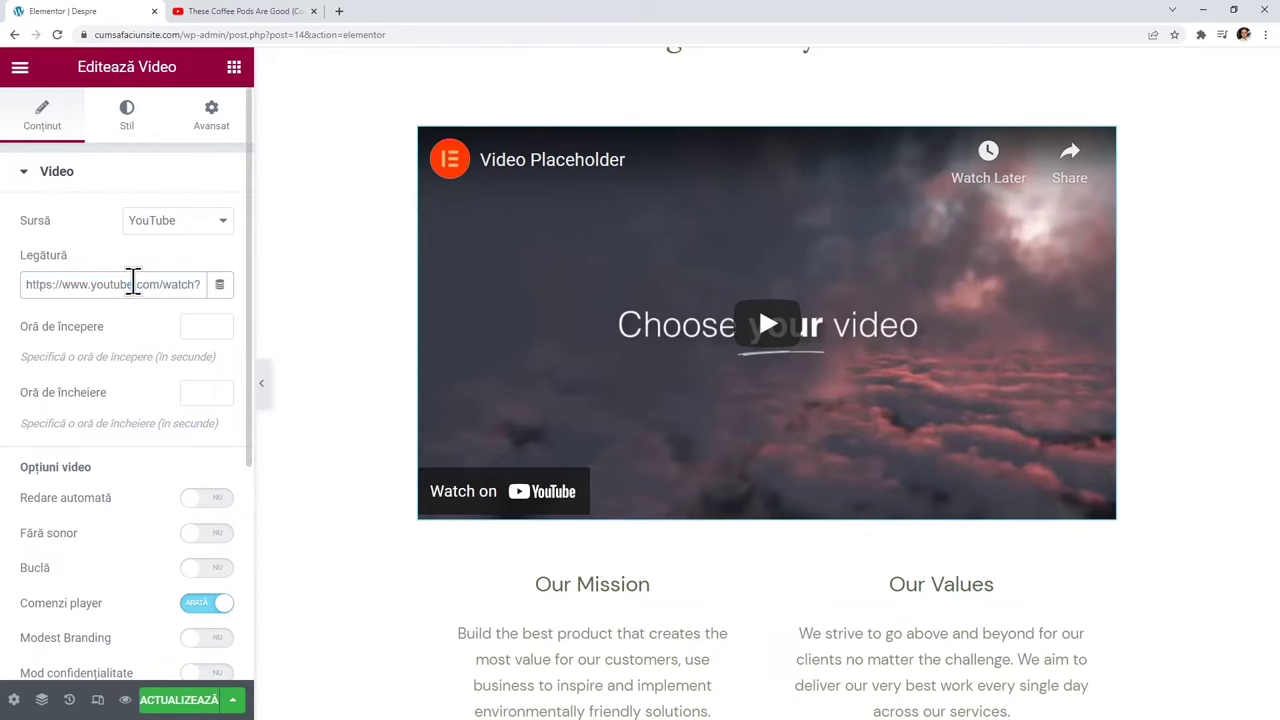
left_click_drag(30, 288, 275, 288)
key("BackSpace")
right_click(146, 284)
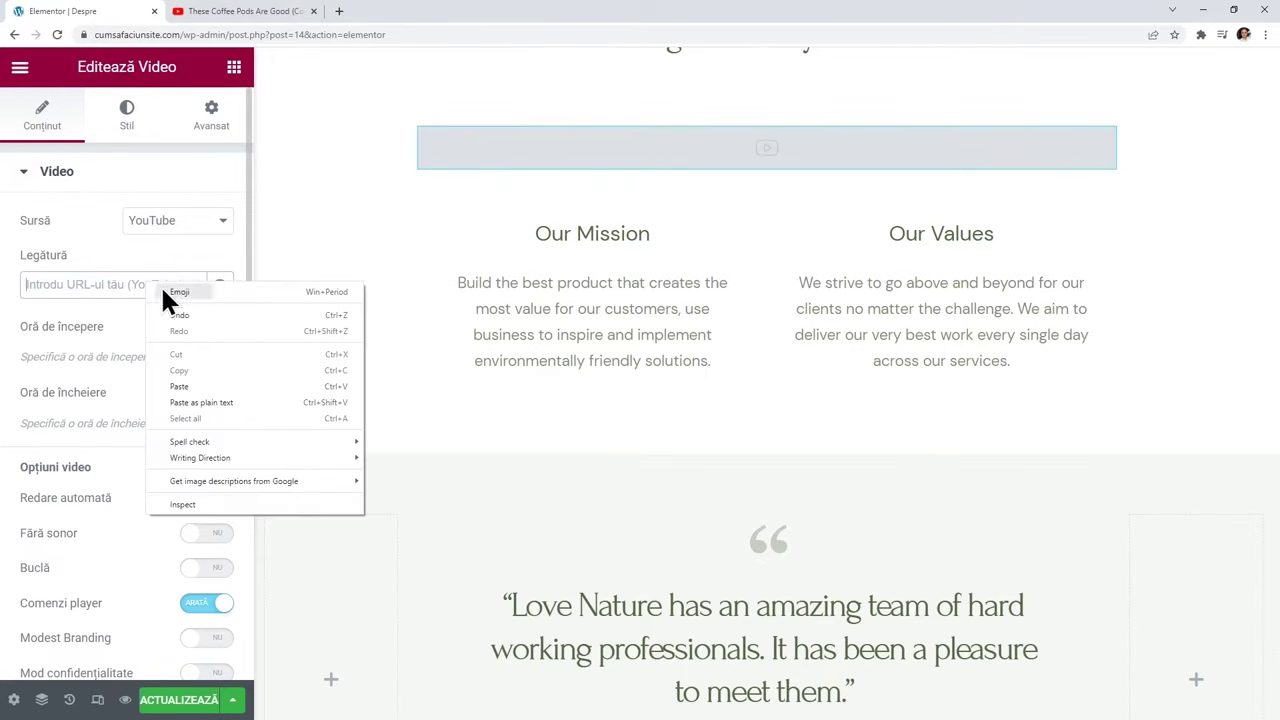
left_click(213, 387)
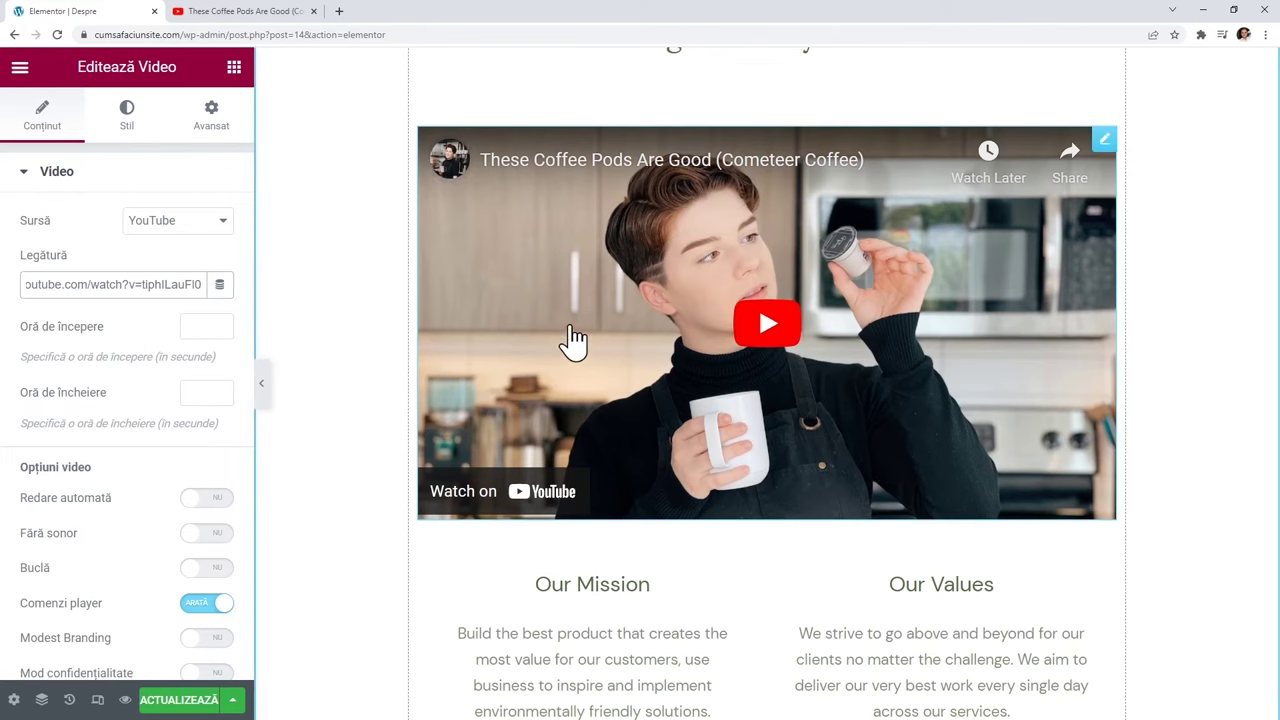
Test the embedded video's playback, rewind it to the start, and close the suggestions.
left_click(676, 330)
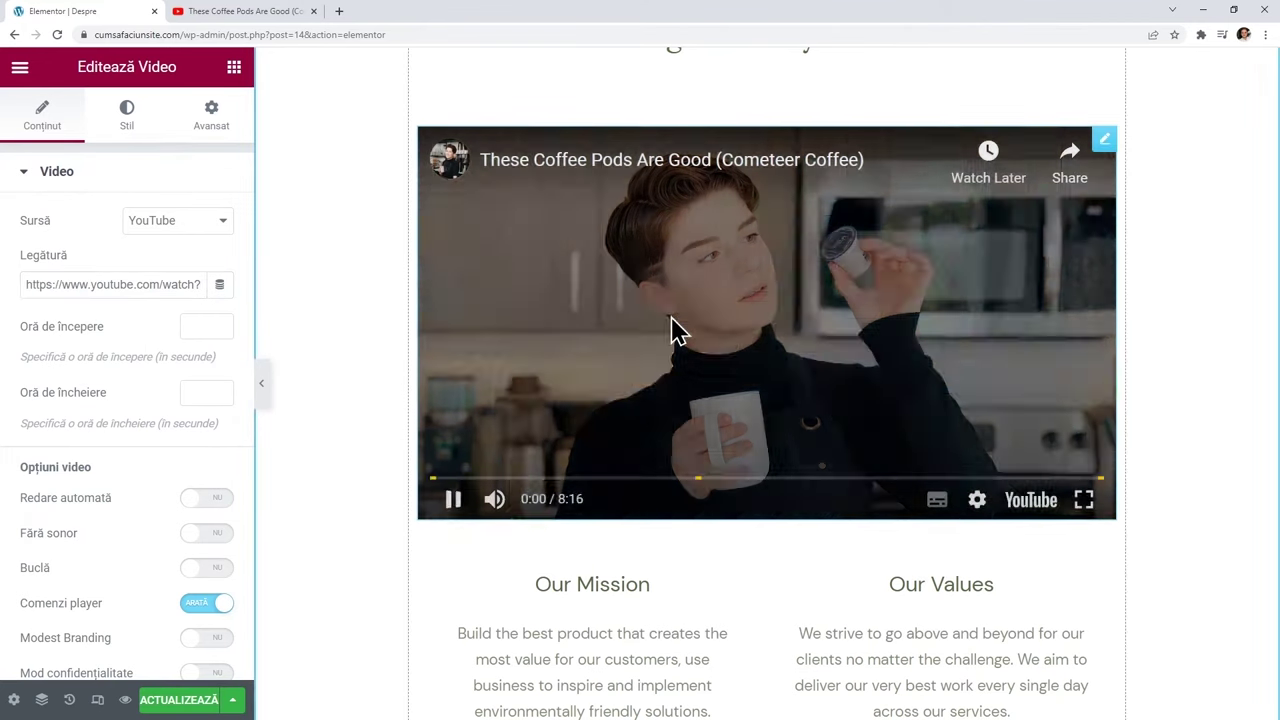
left_click(672, 329)
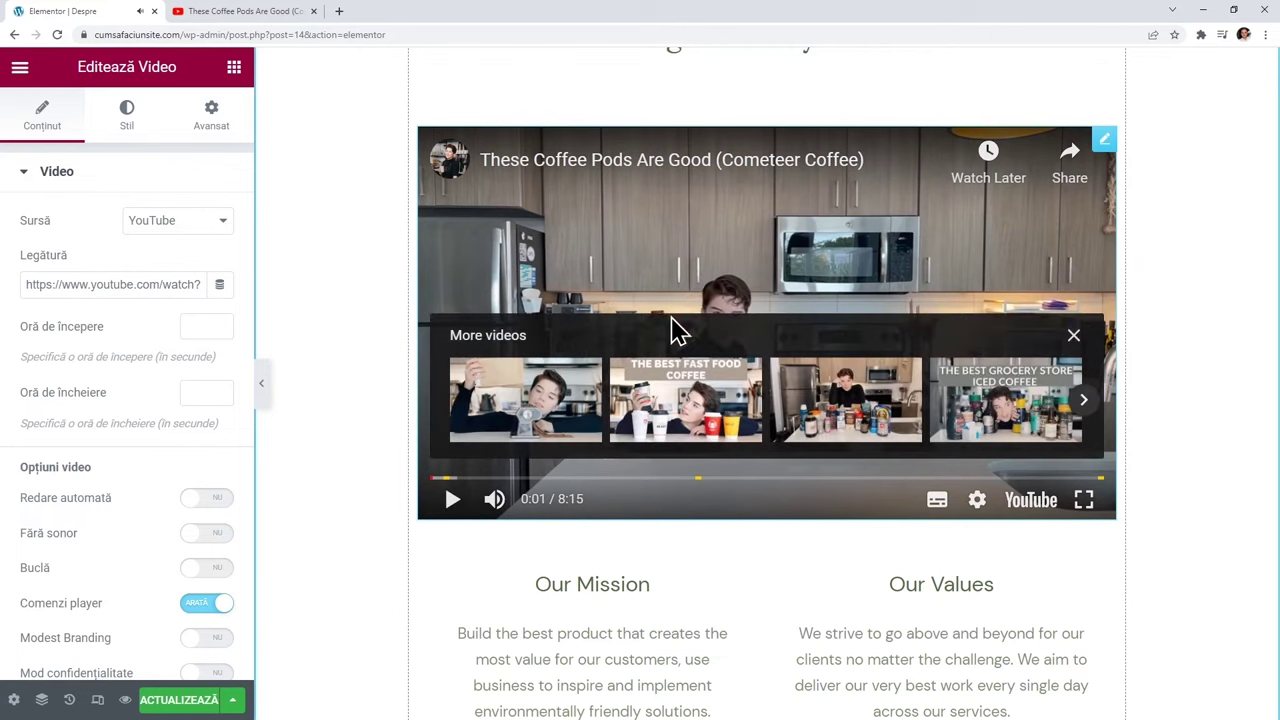
left_click(563, 479)
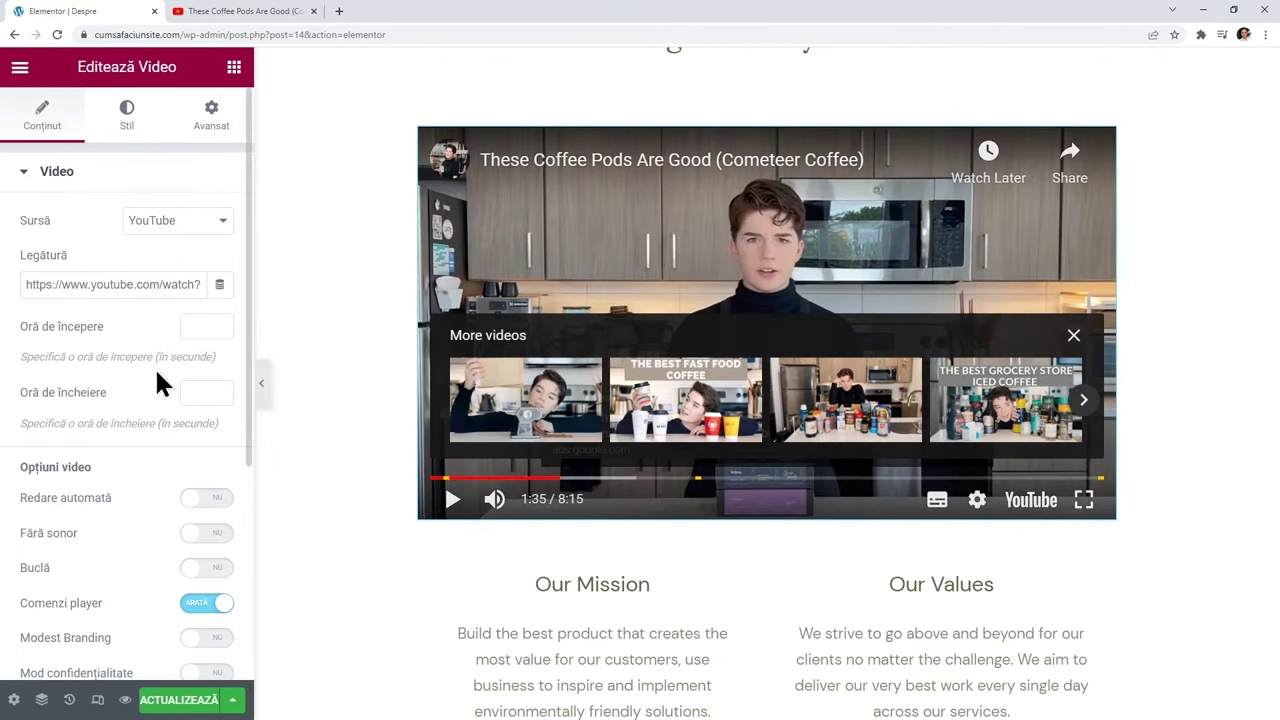
scroll(145, 375, "down", 1)
scroll(140, 378, "down", 3)
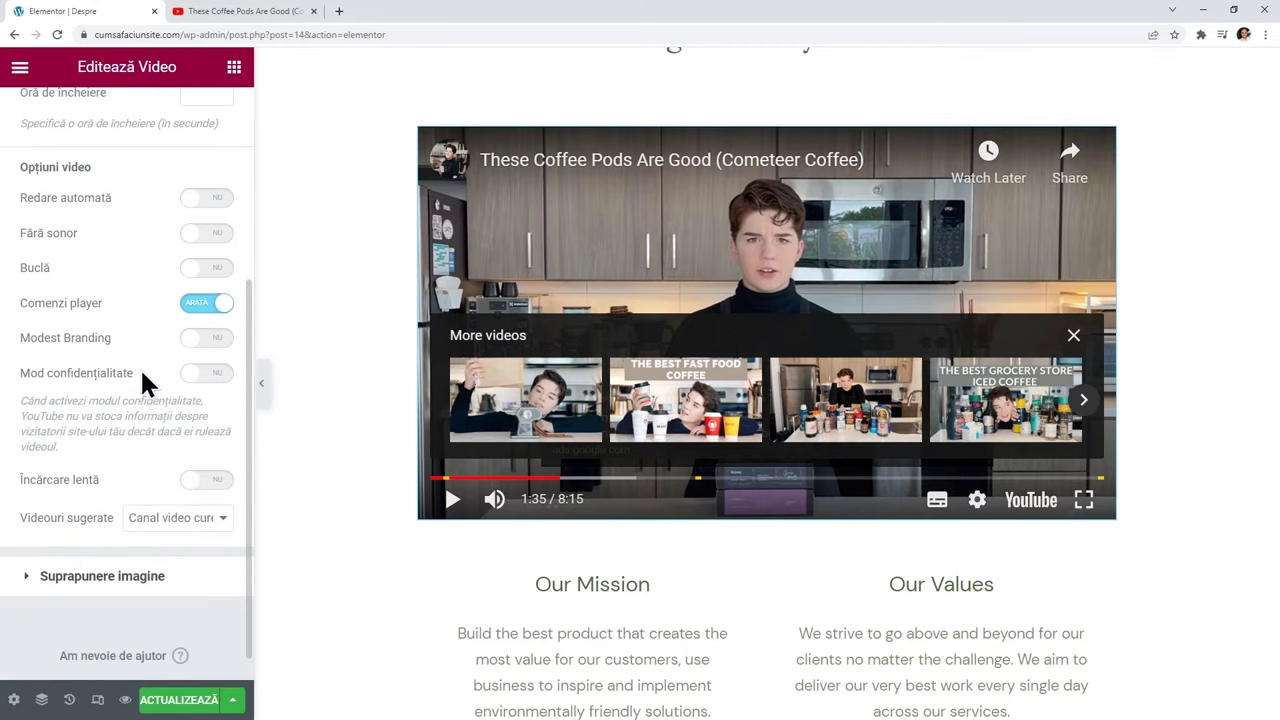
scroll(140, 365, "up", 4)
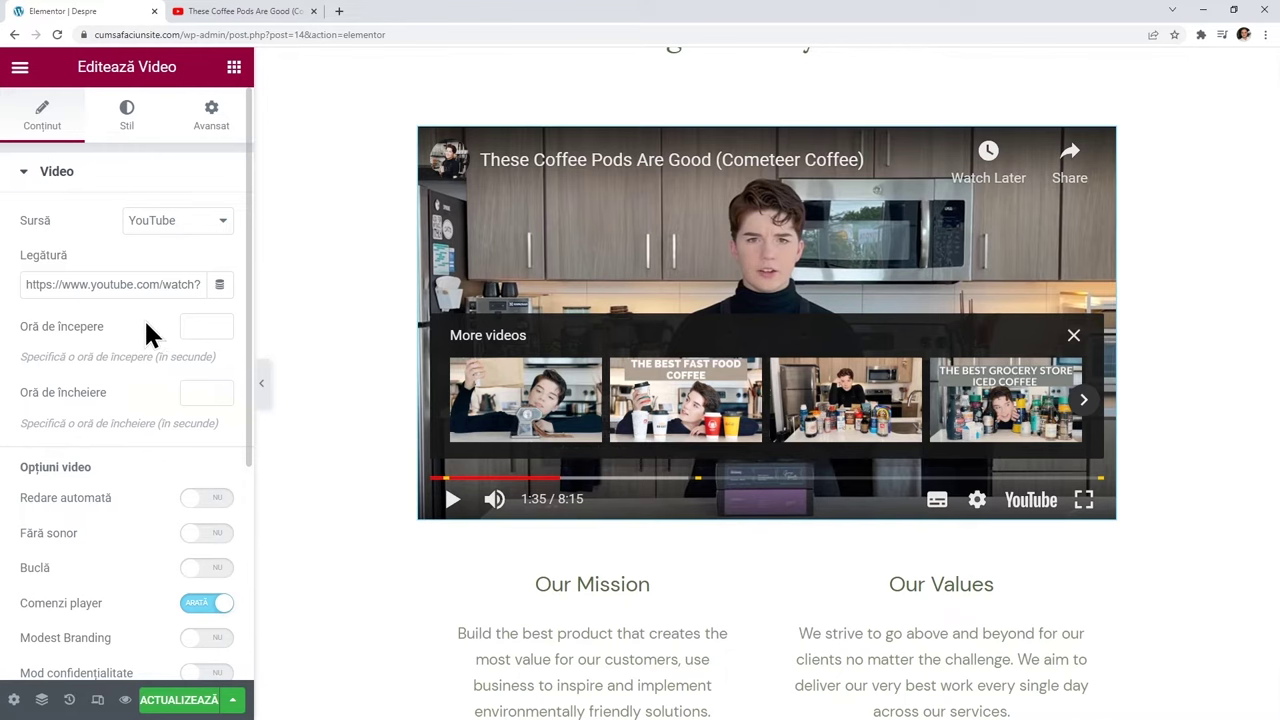
scroll(340, 330, "up", 2)
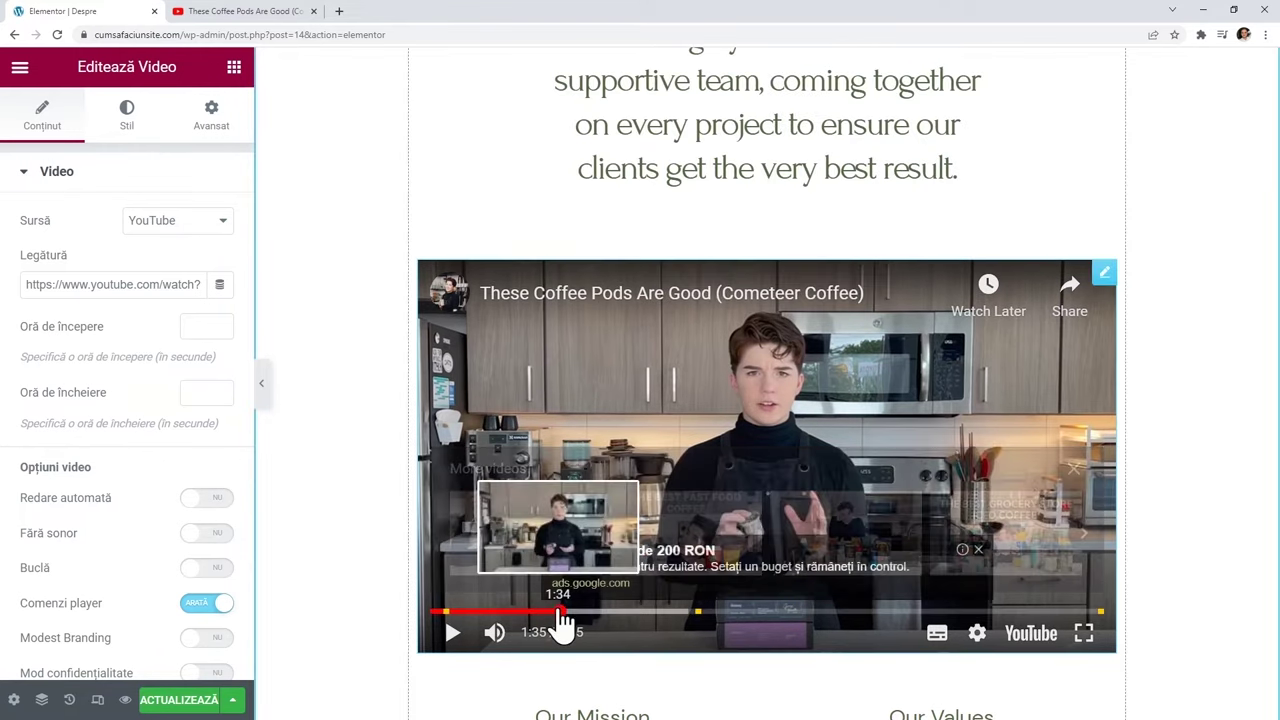
left_click_drag(557, 611, 398, 608)
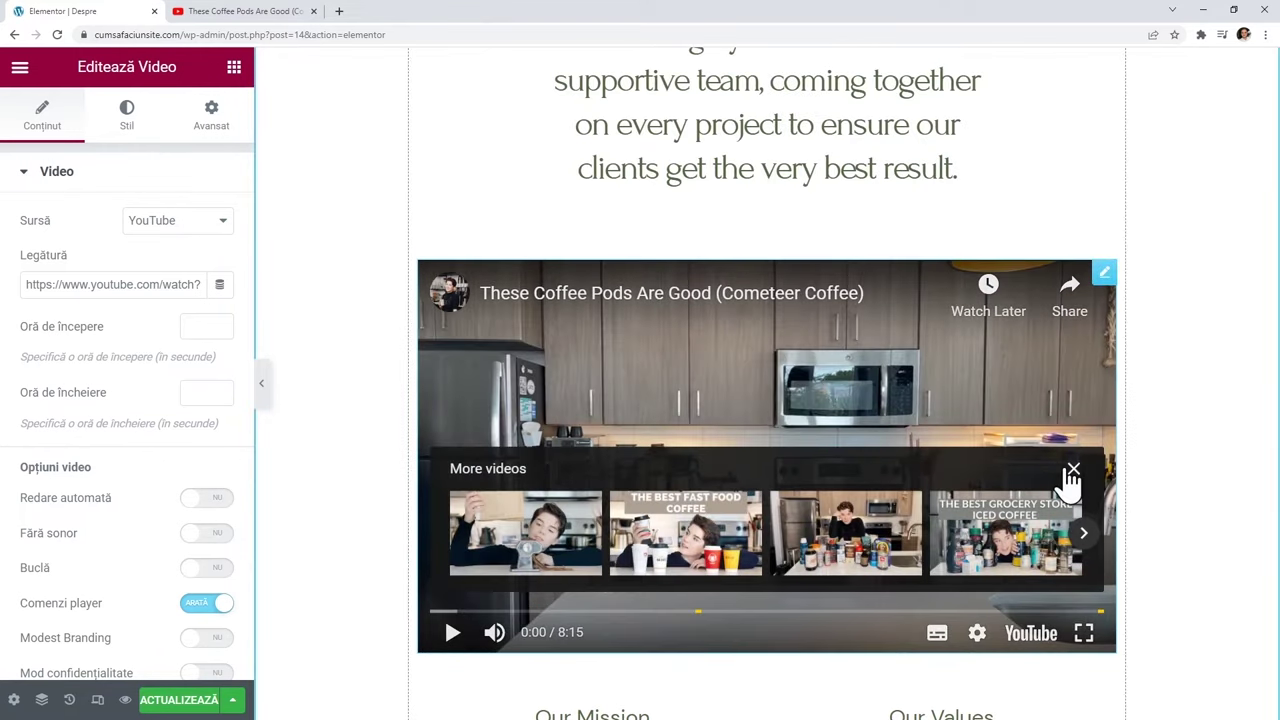
left_click(1073, 468)
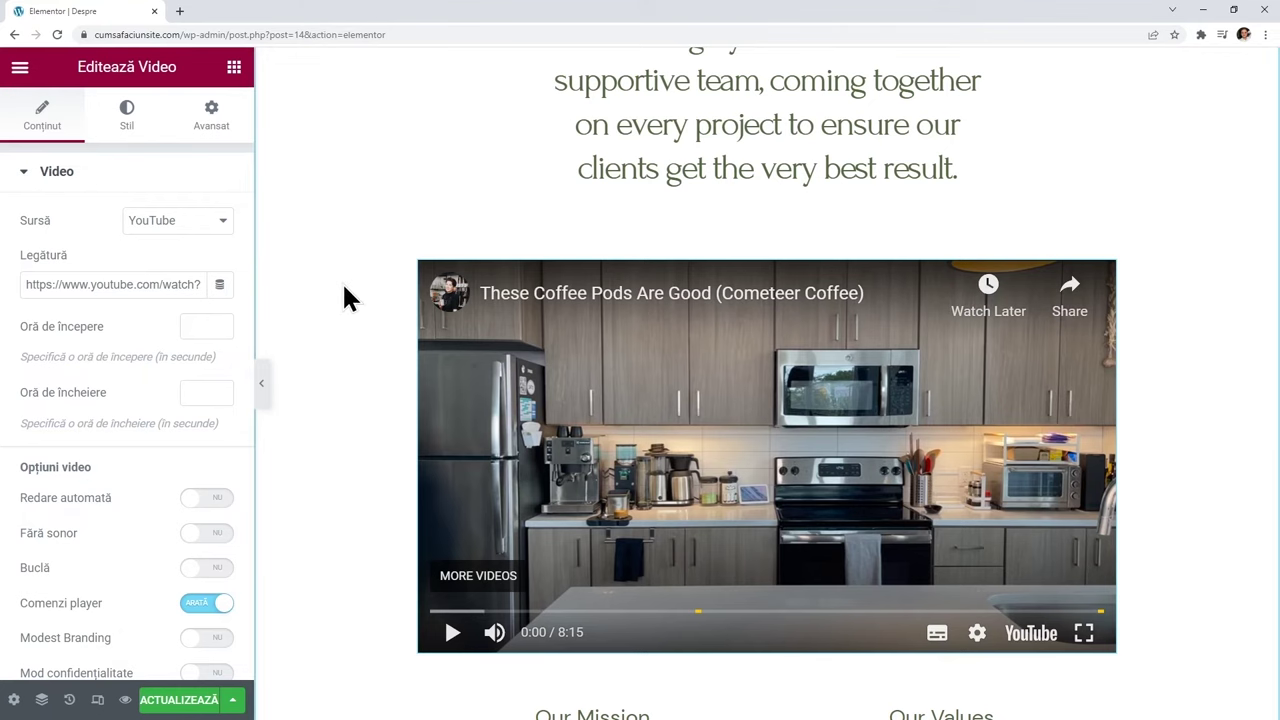
Select the testimonial section and show its Stil settings.
scroll(346, 300, "down", 8)
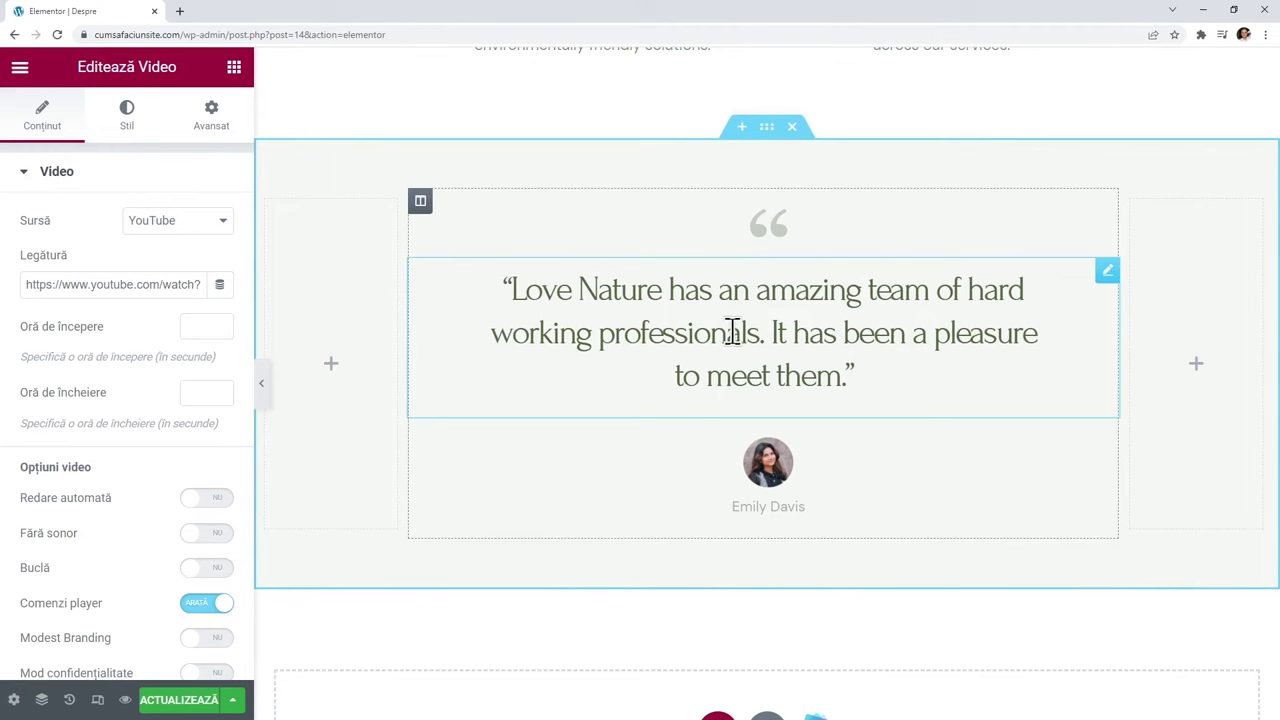
left_click(767, 128)
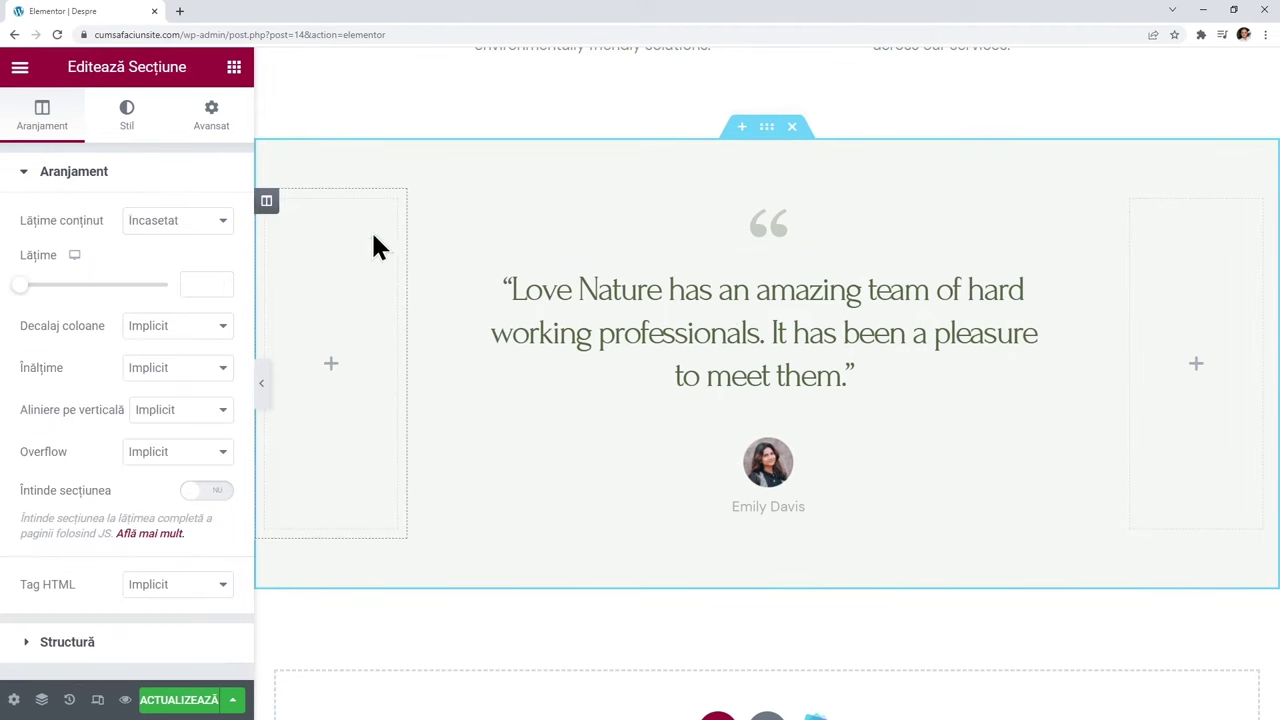
left_click(133, 138)
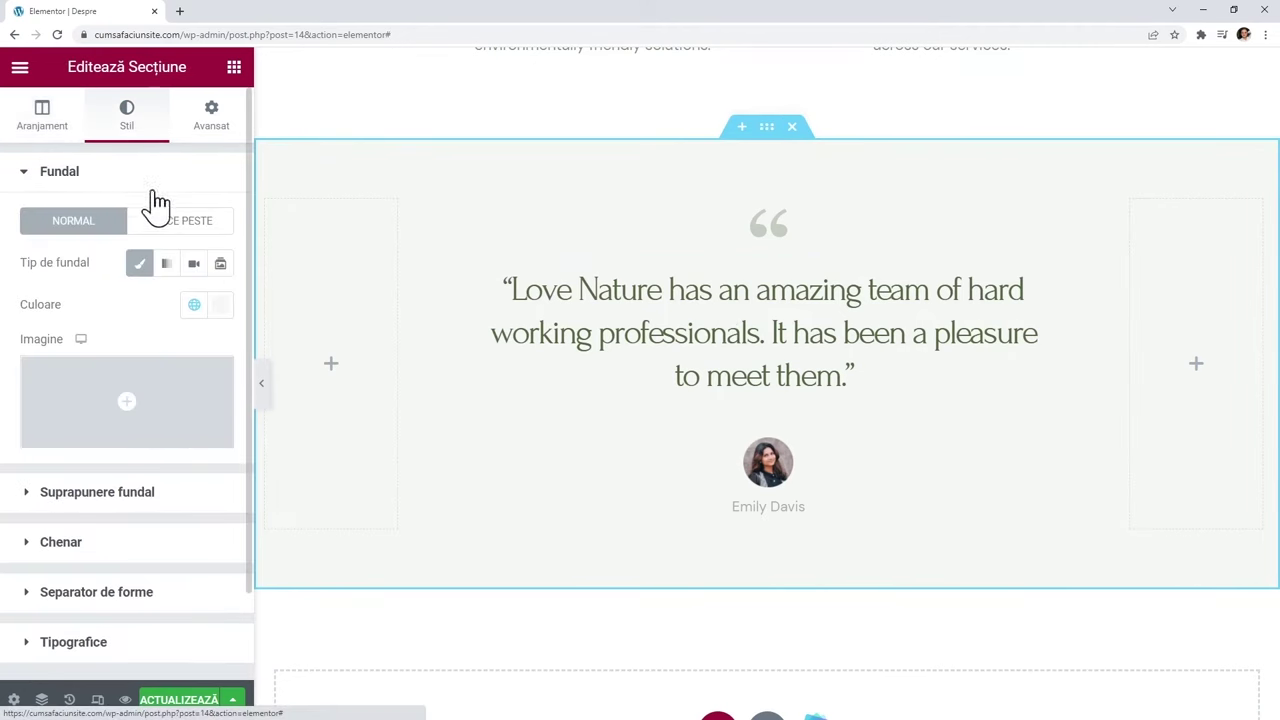
Make the section background #4AE000 green and the quote text white.
left_click(220, 304)
left_click_drag(281, 413, 358, 415)
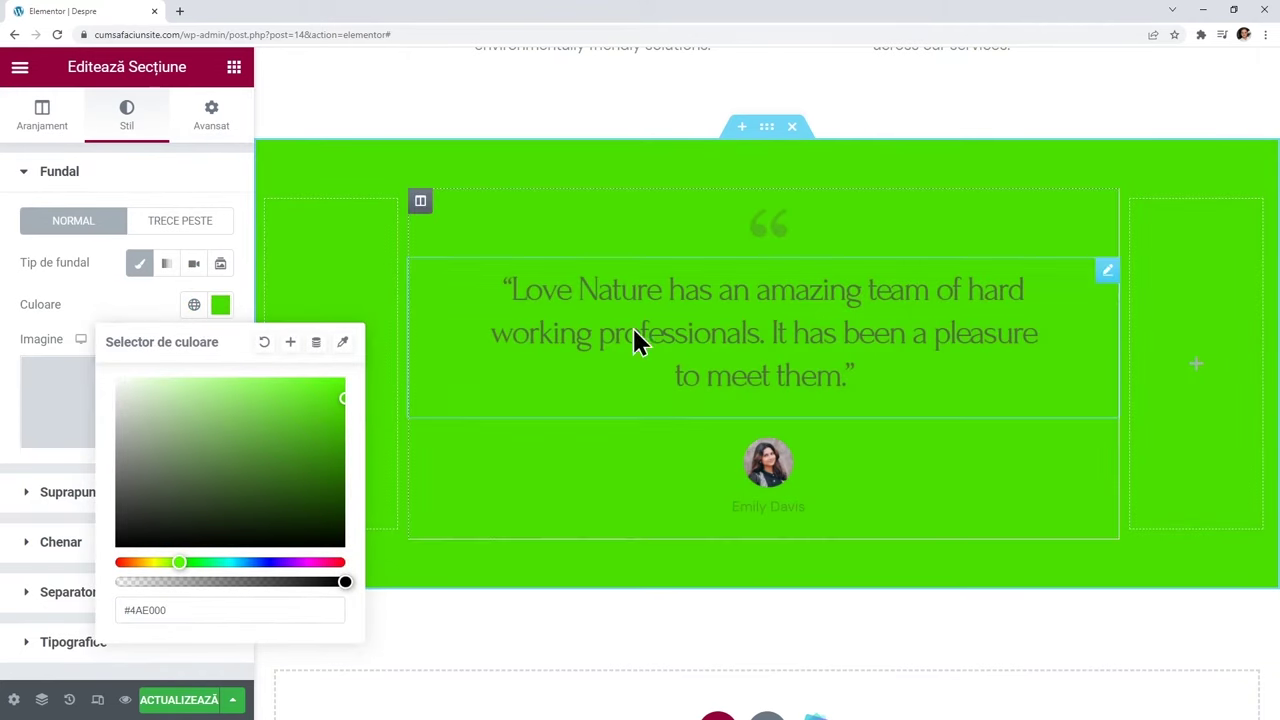
left_click(760, 333)
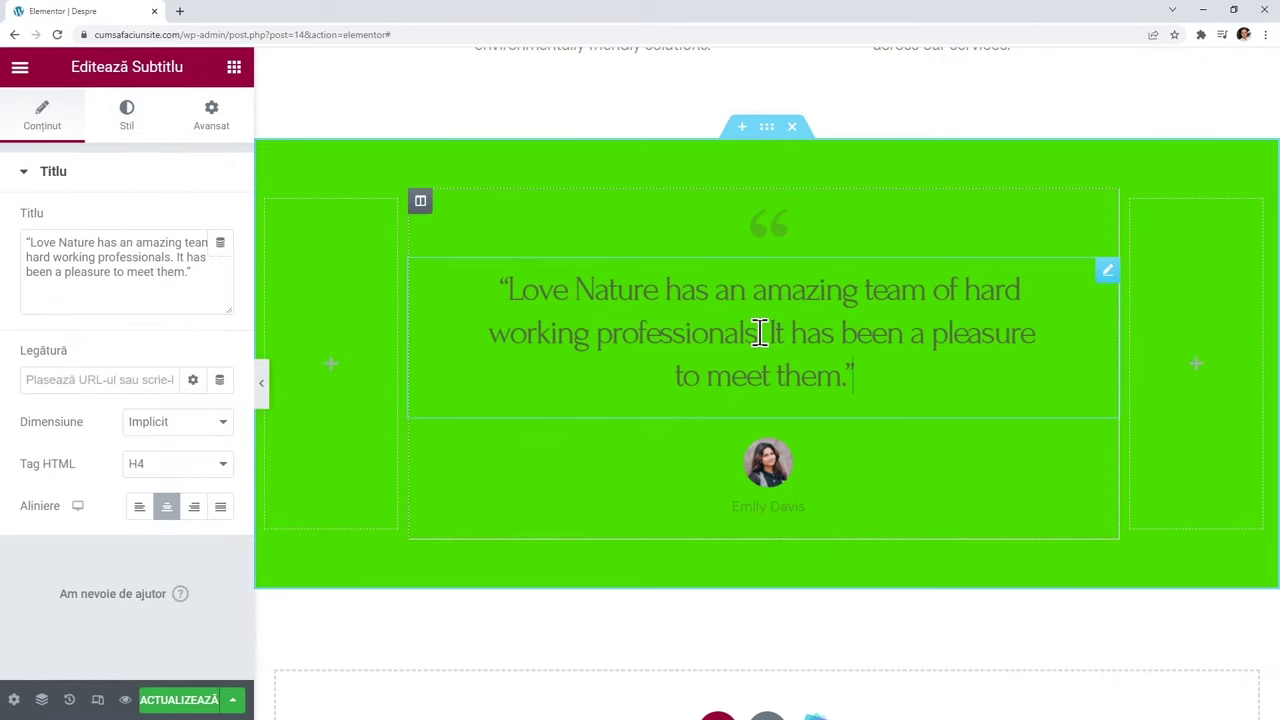
left_click(133, 120)
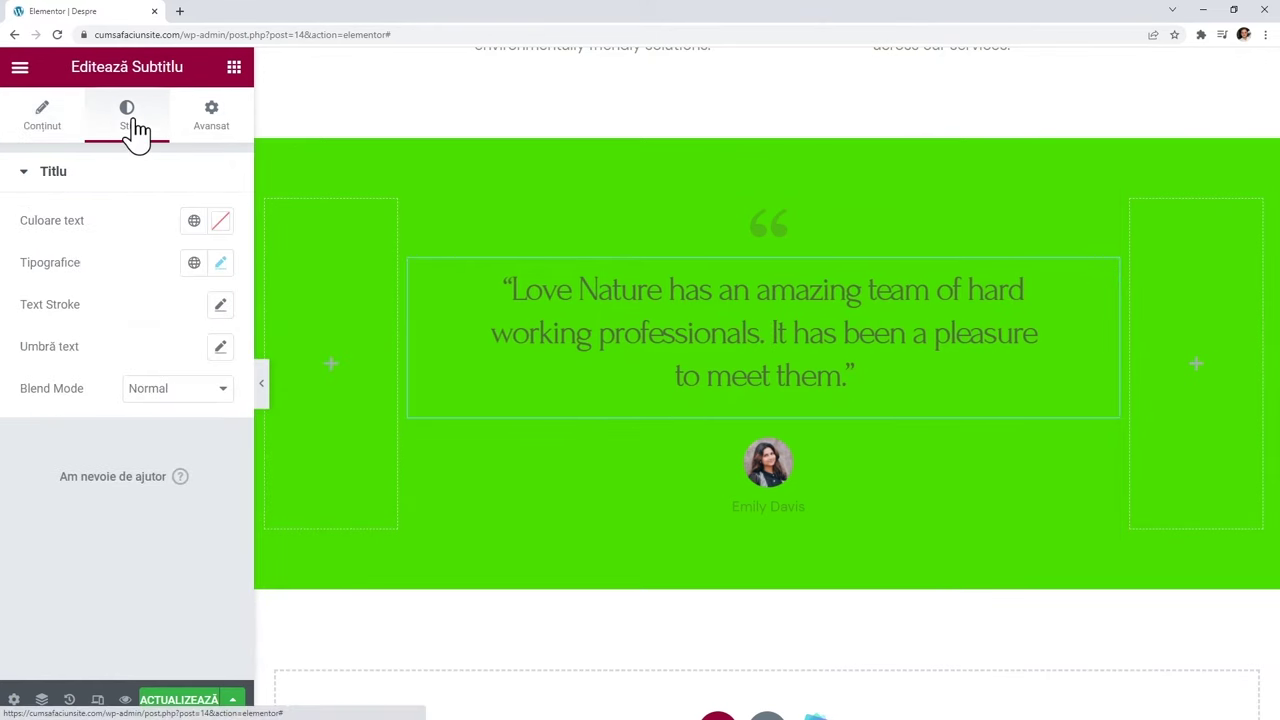
left_click(220, 220)
left_click(177, 306)
left_click_drag(177, 306, 83, 278)
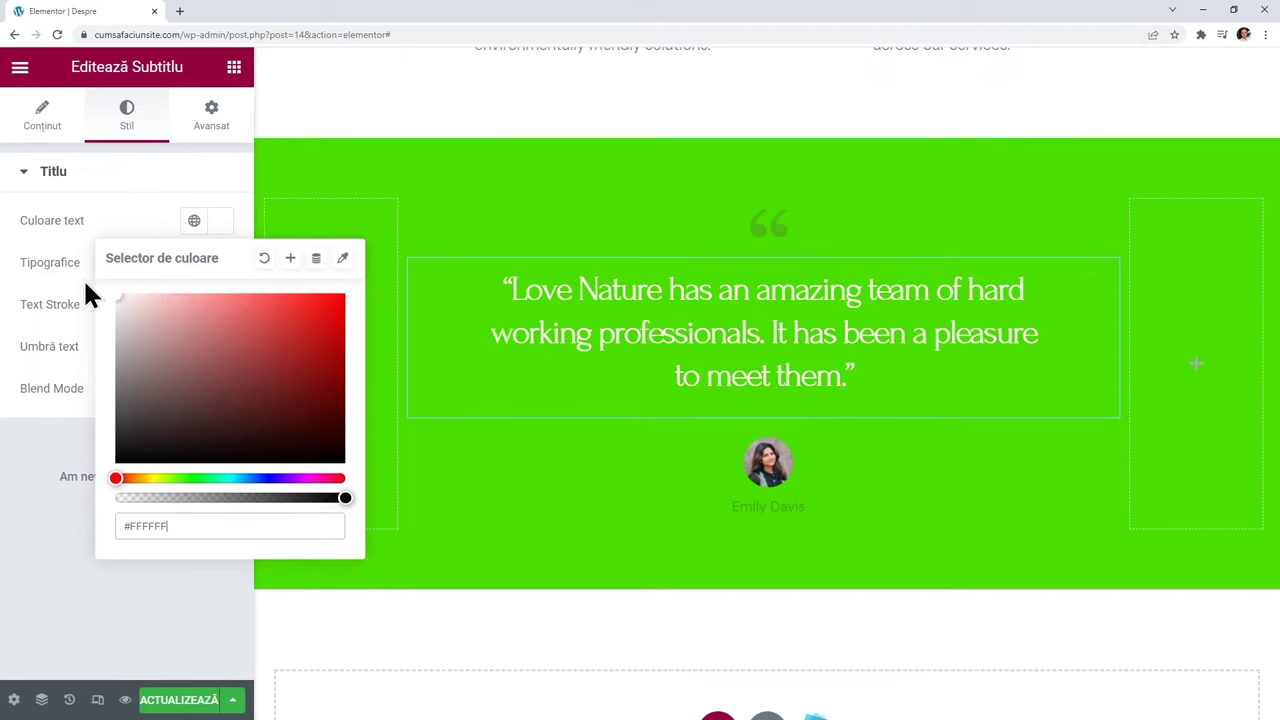
Set the reviewer's name text colour to white.
left_click(730, 508)
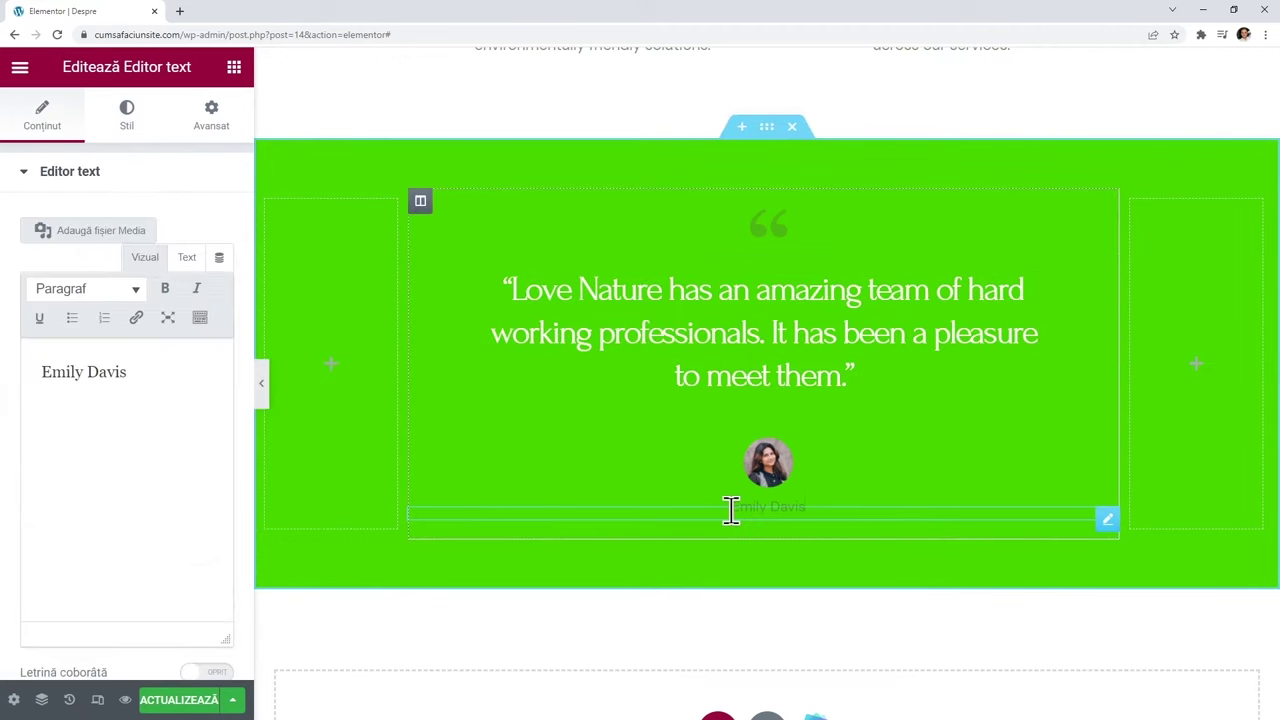
left_click(118, 130)
left_click(221, 265)
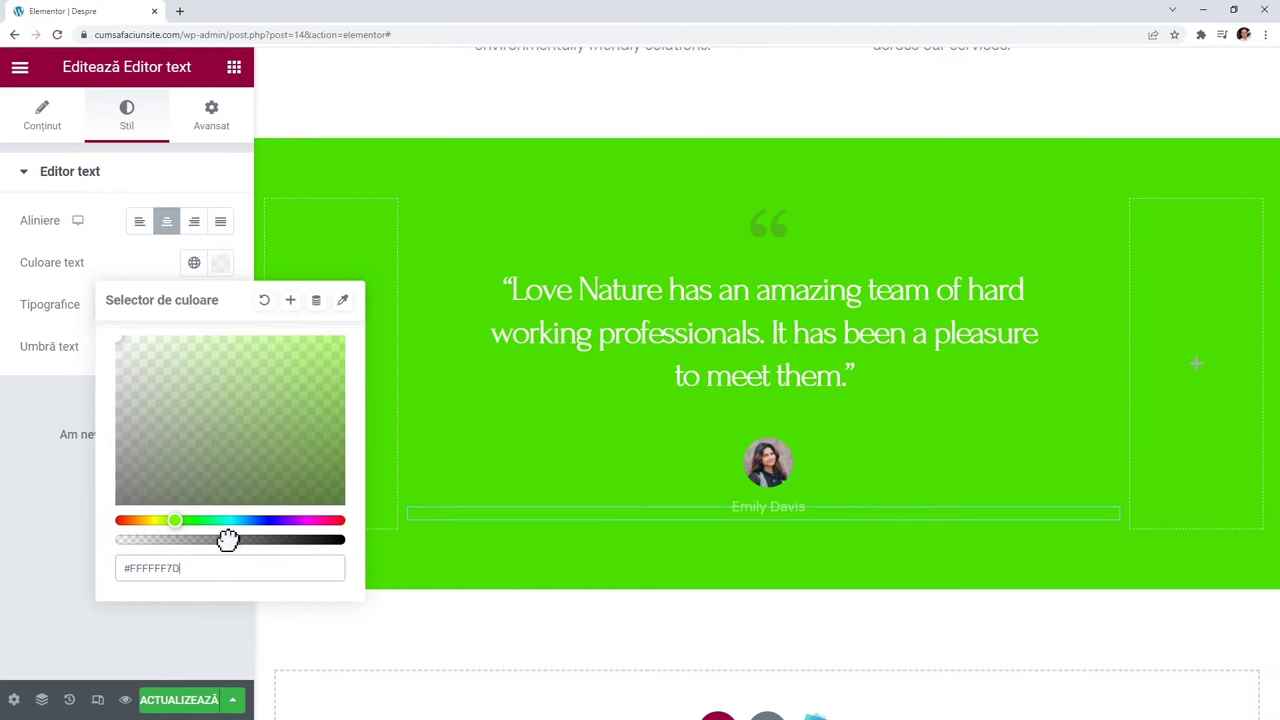
left_click_drag(227, 540, 363, 544)
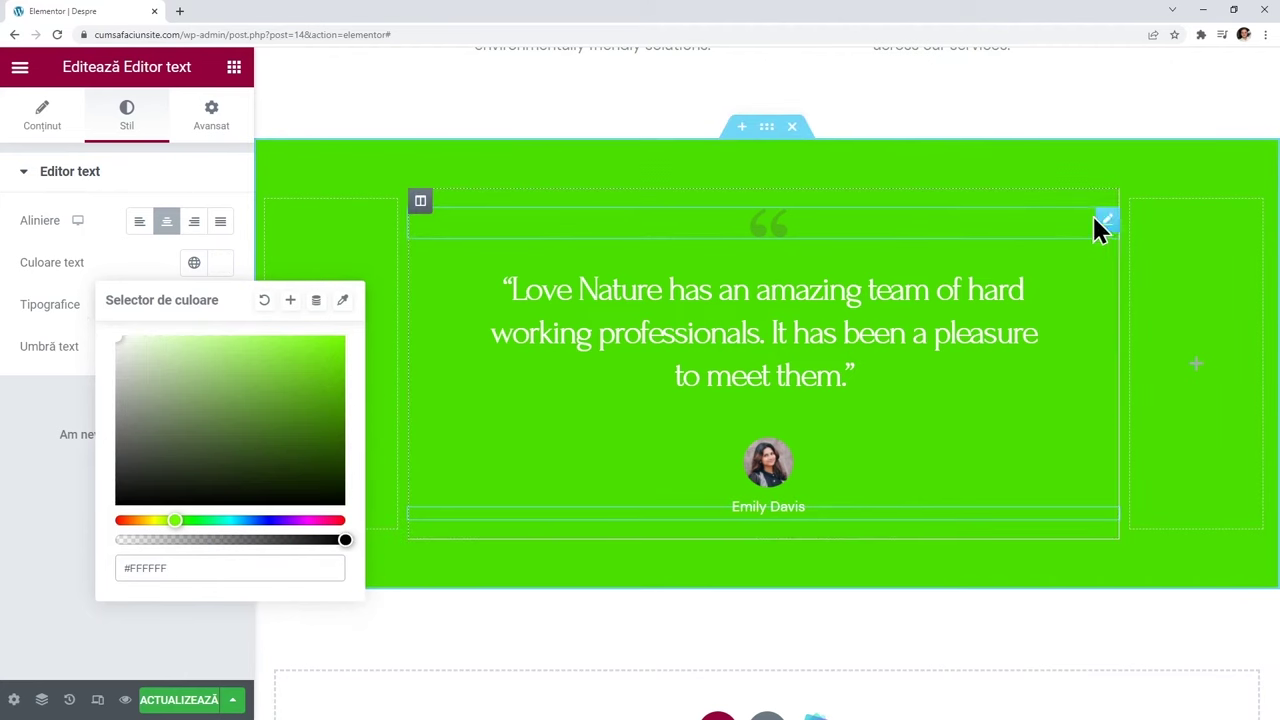
Replace the quotation-mark image above the quote with a Separator widget.
right_click(1108, 222)
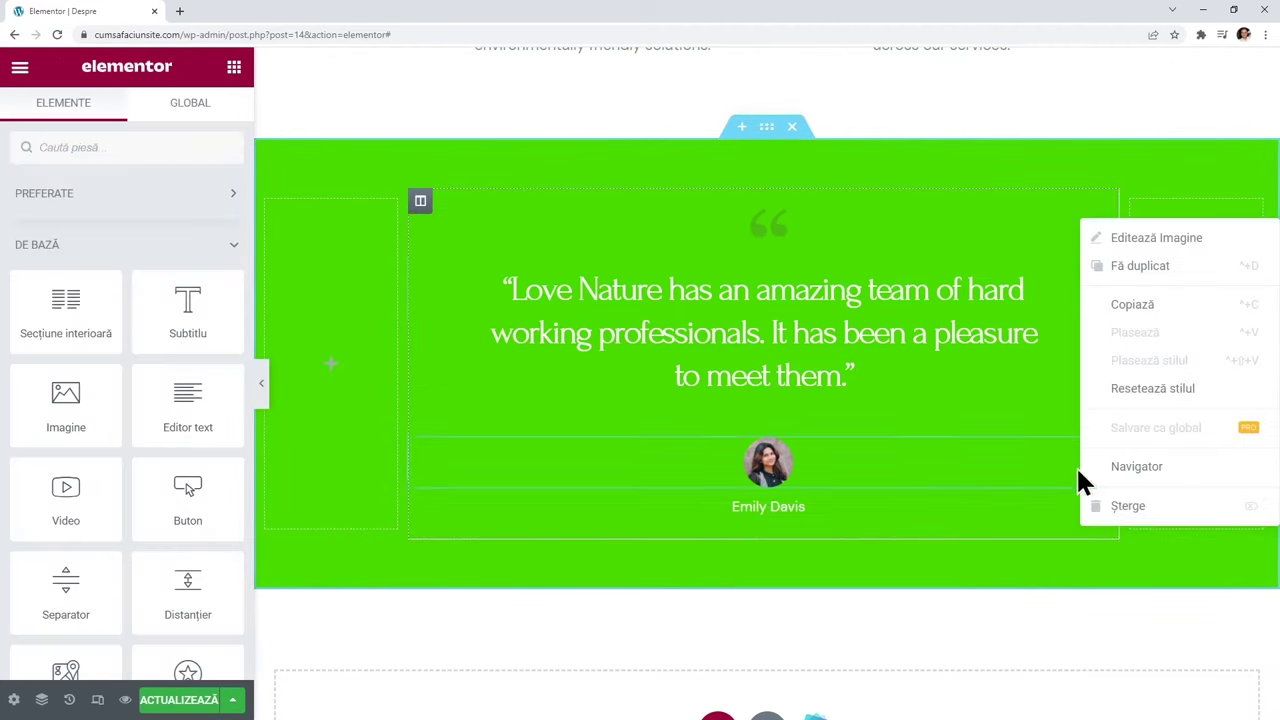
left_click(1118, 508)
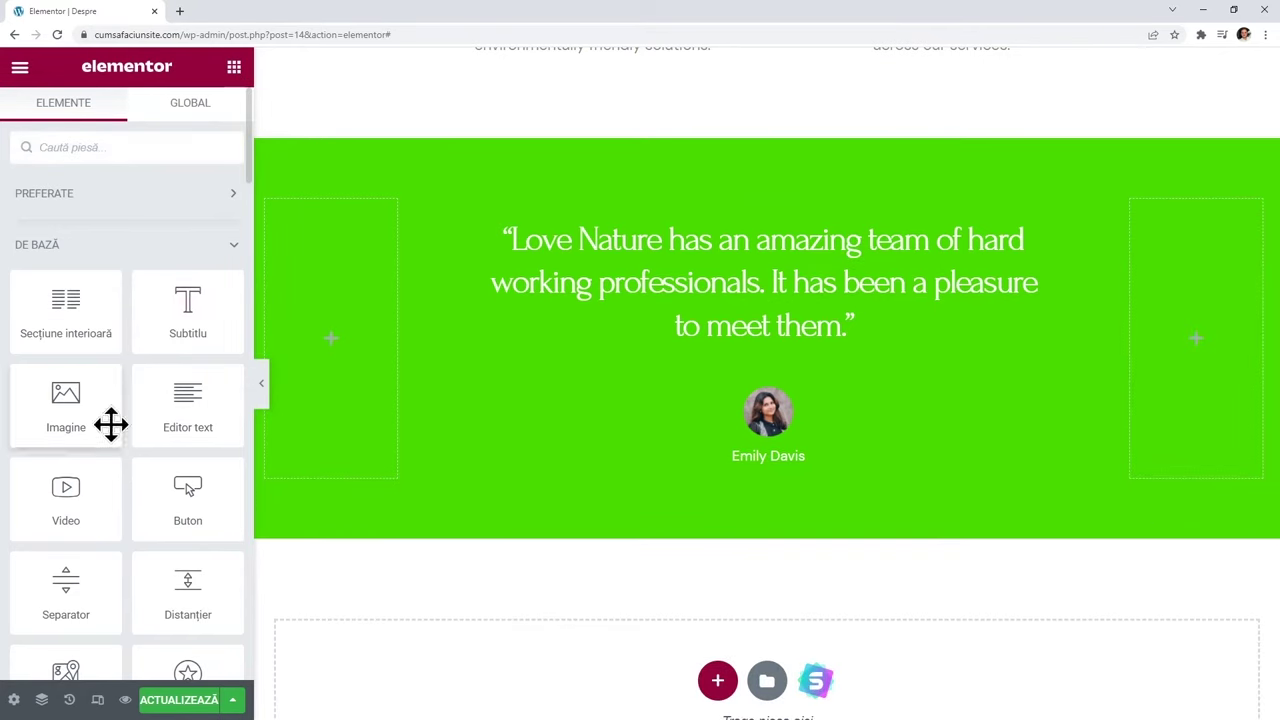
left_click_drag(60, 597, 738, 235)
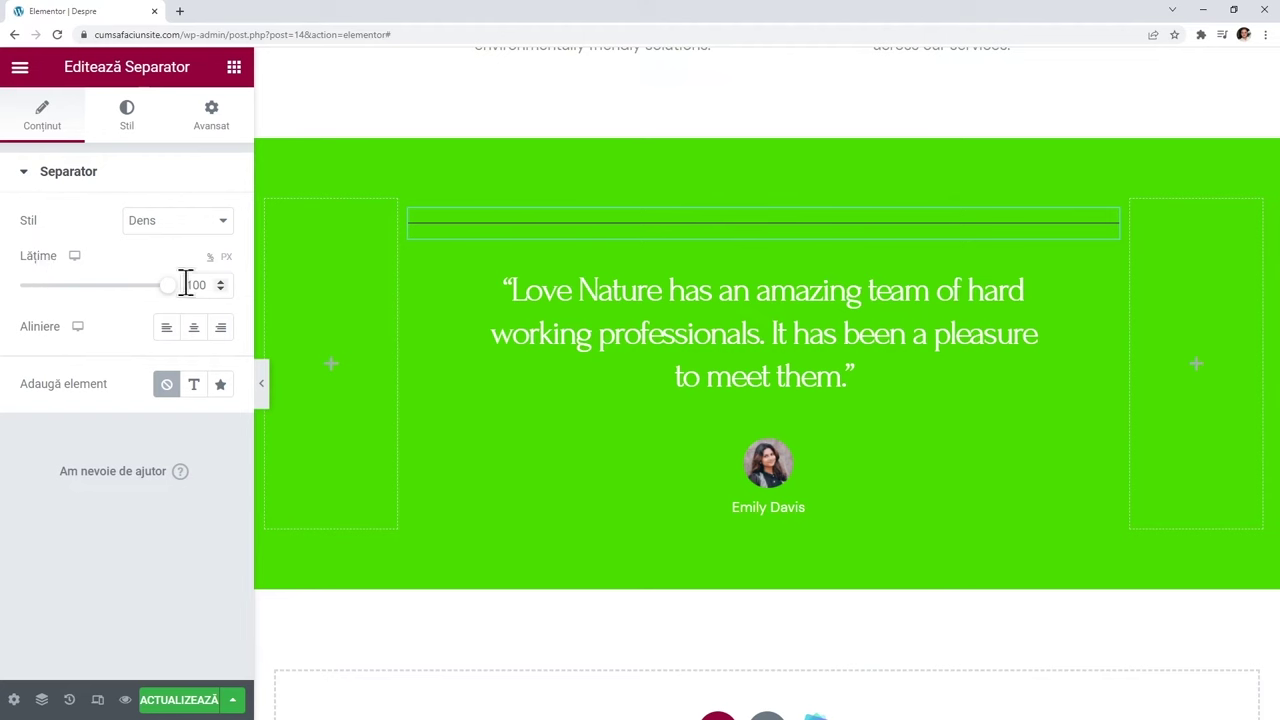
type("22")
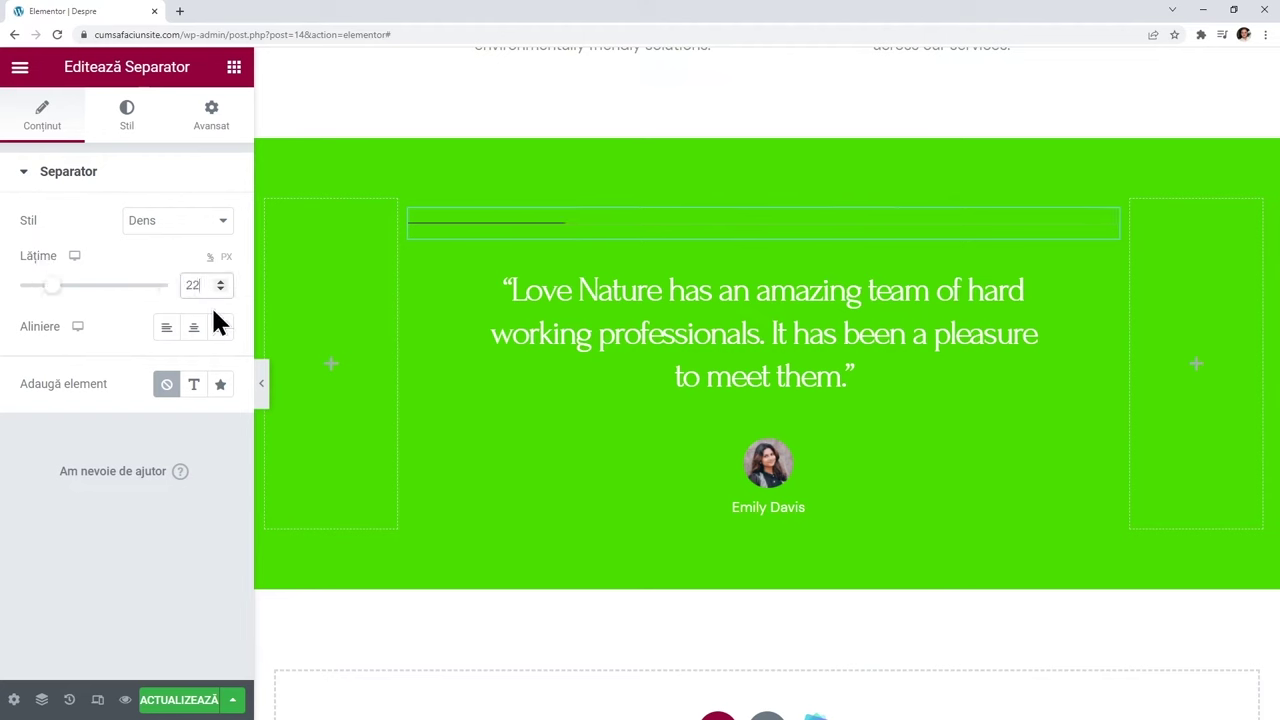
Add the Quote left icon to the middle of the separator.
left_click(224, 390)
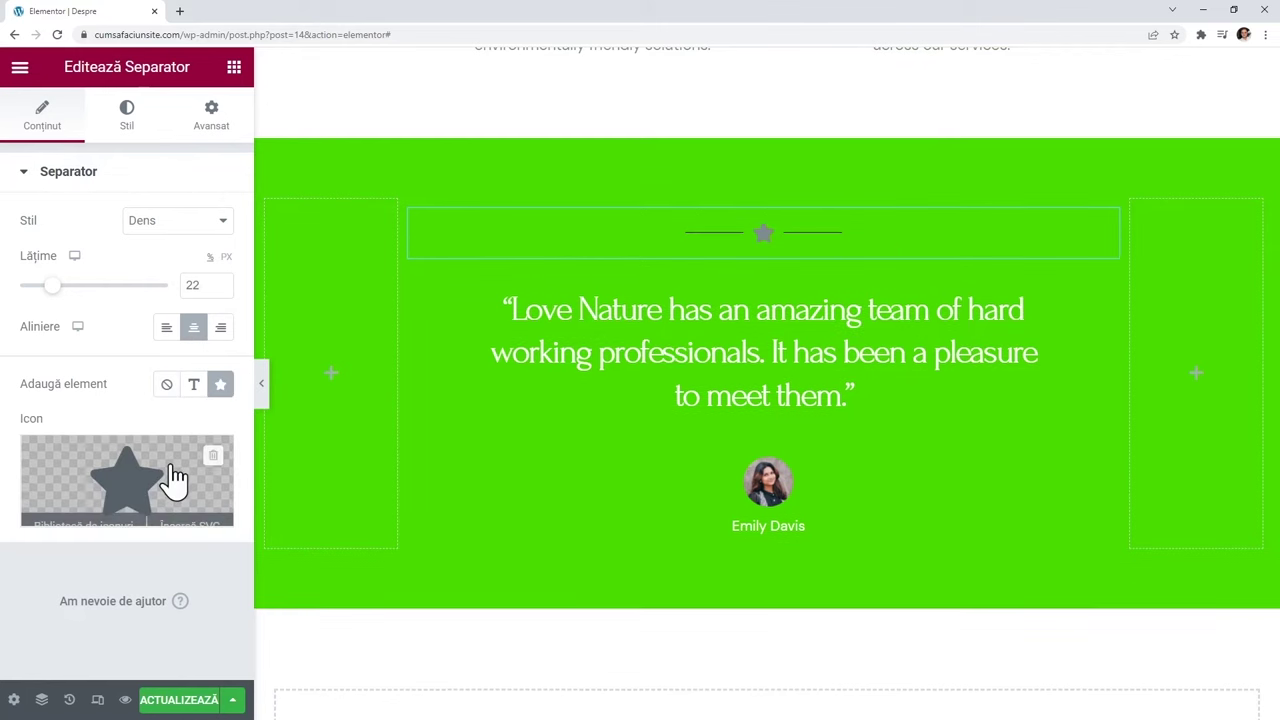
left_click(166, 467)
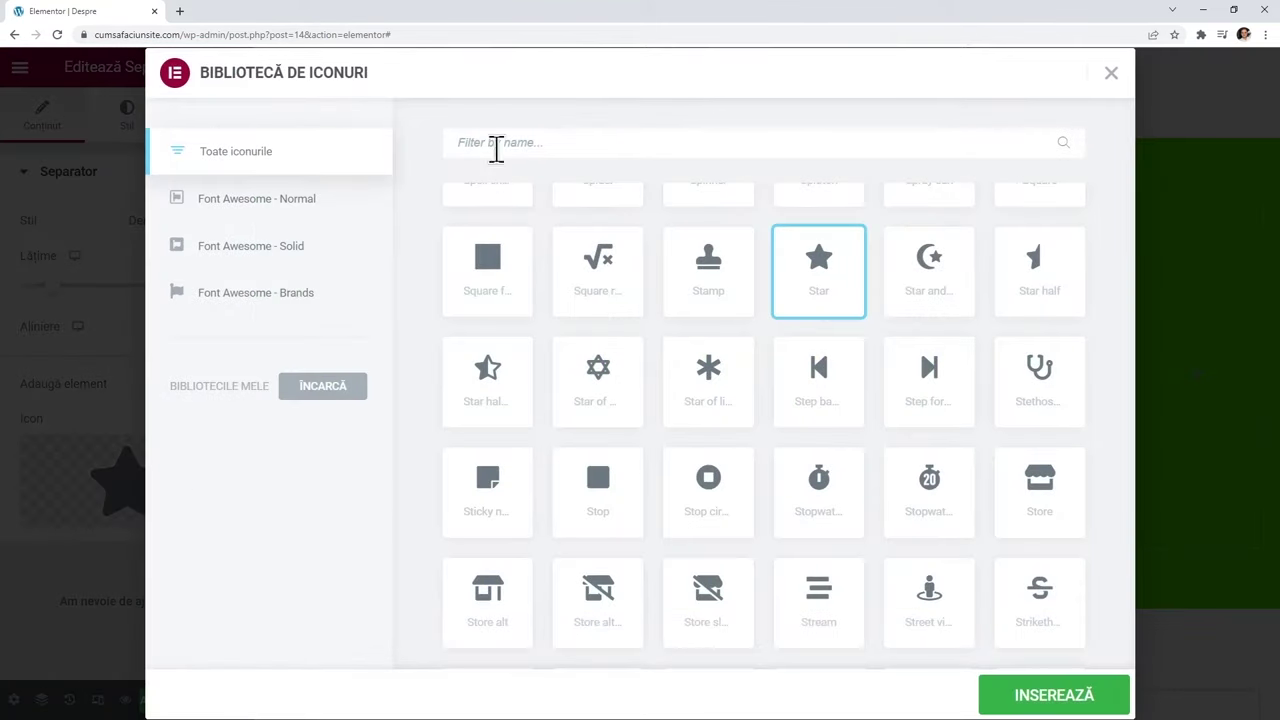
left_click(496, 147)
type("quote")
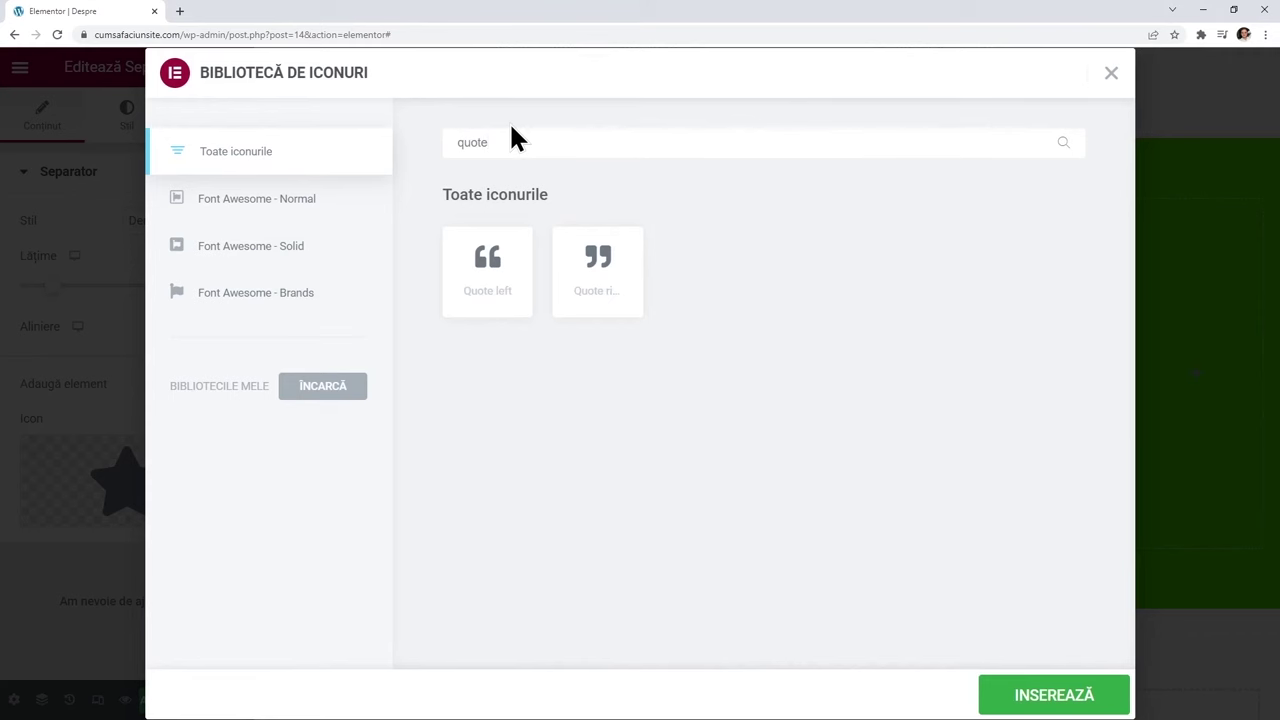
left_click(1030, 697)
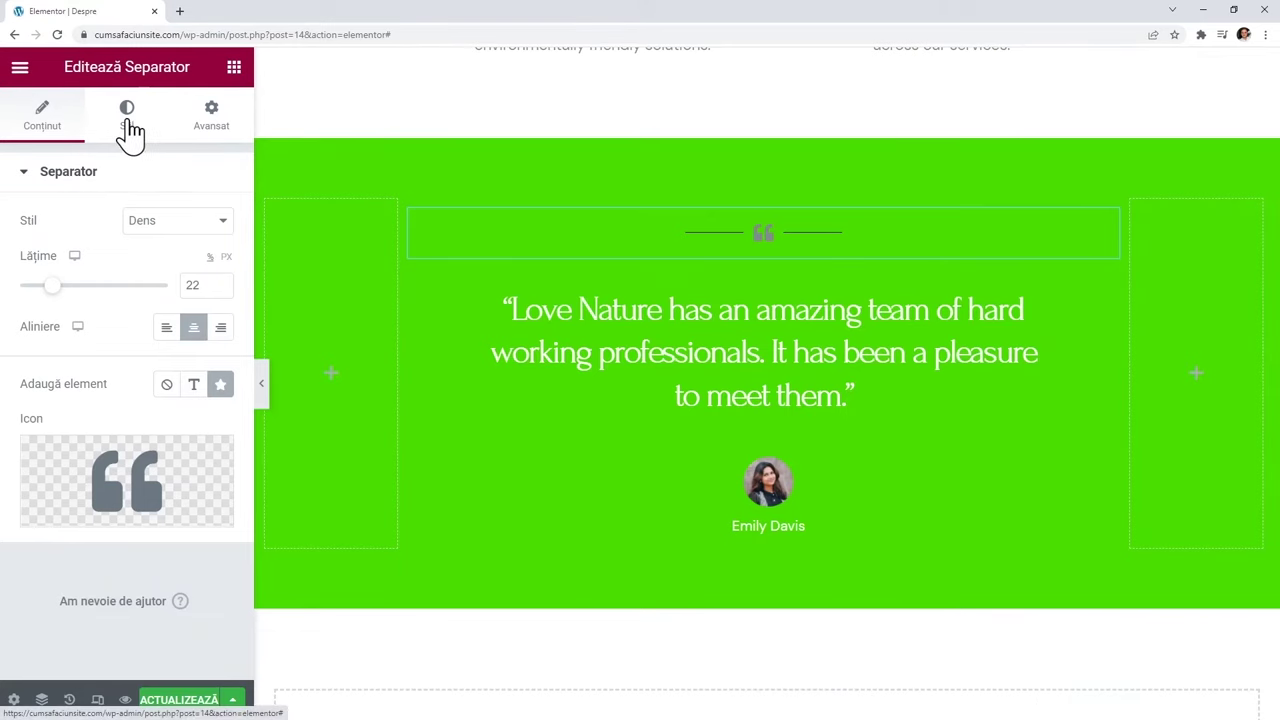
Make the separator white with thickness 3 and a slightly larger offset.
left_click(127, 115)
left_click(220, 221)
left_click_drag(171, 297, 94, 287)
left_click(137, 214)
double_click(187, 284)
type("3")
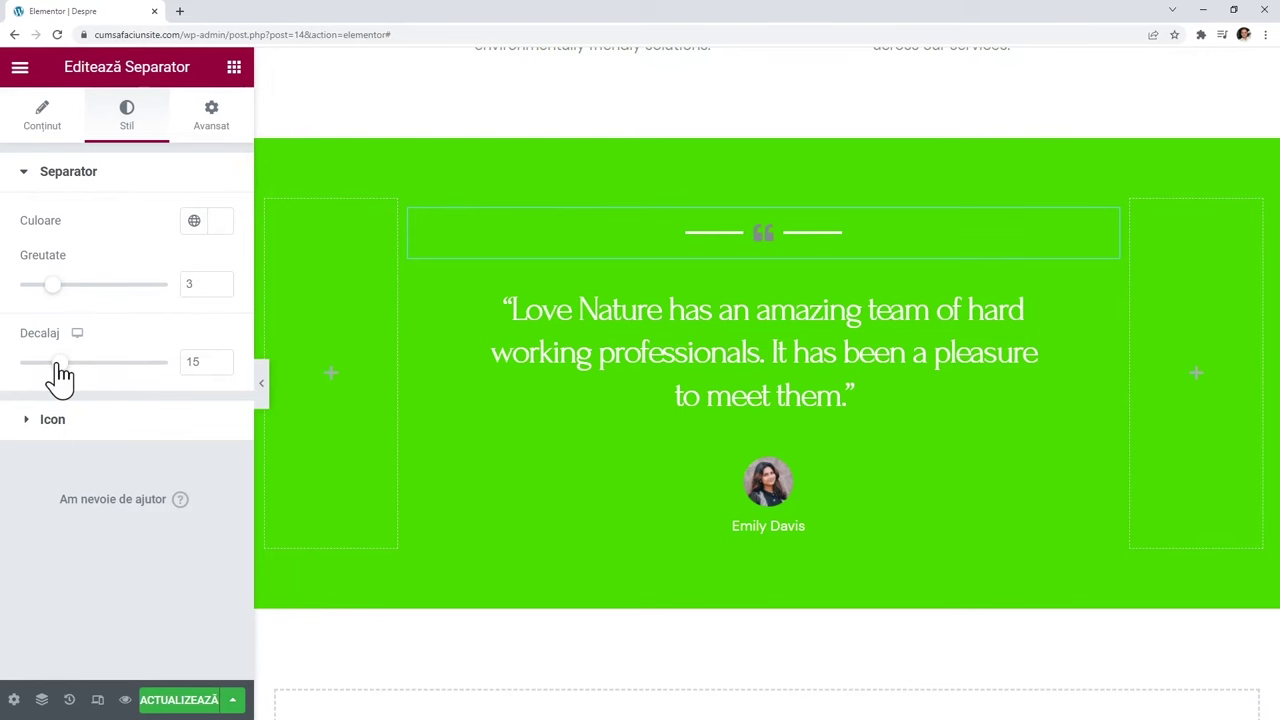
left_click_drag(57, 372, 58, 374)
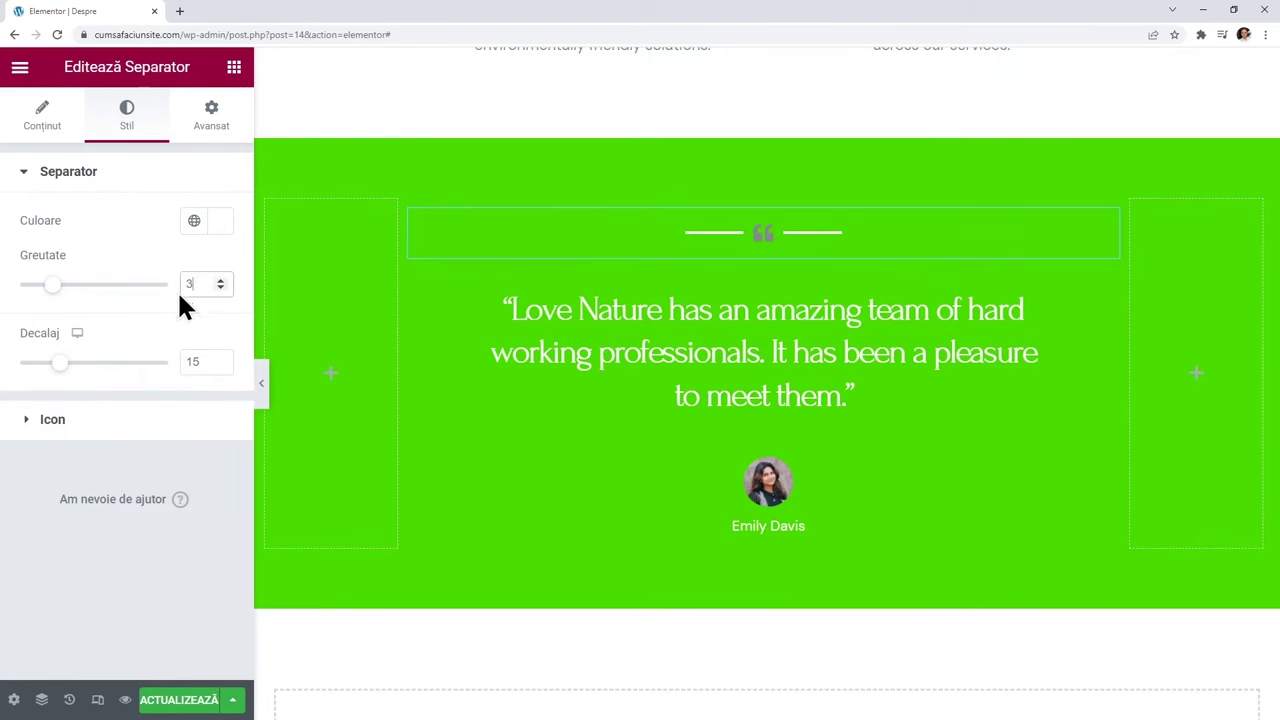
Give the quote icon size 25, white colour and spacing 20, then select the section.
left_click(80, 430)
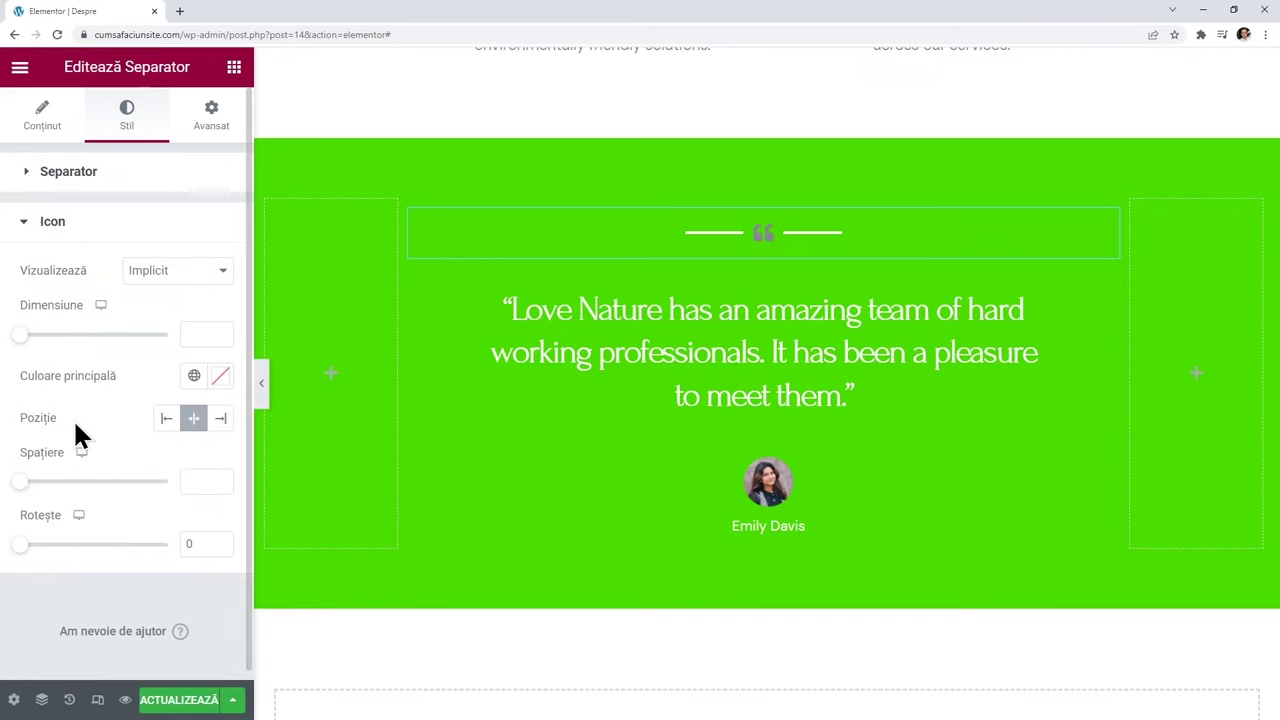
left_click_drag(20, 340, 31, 350)
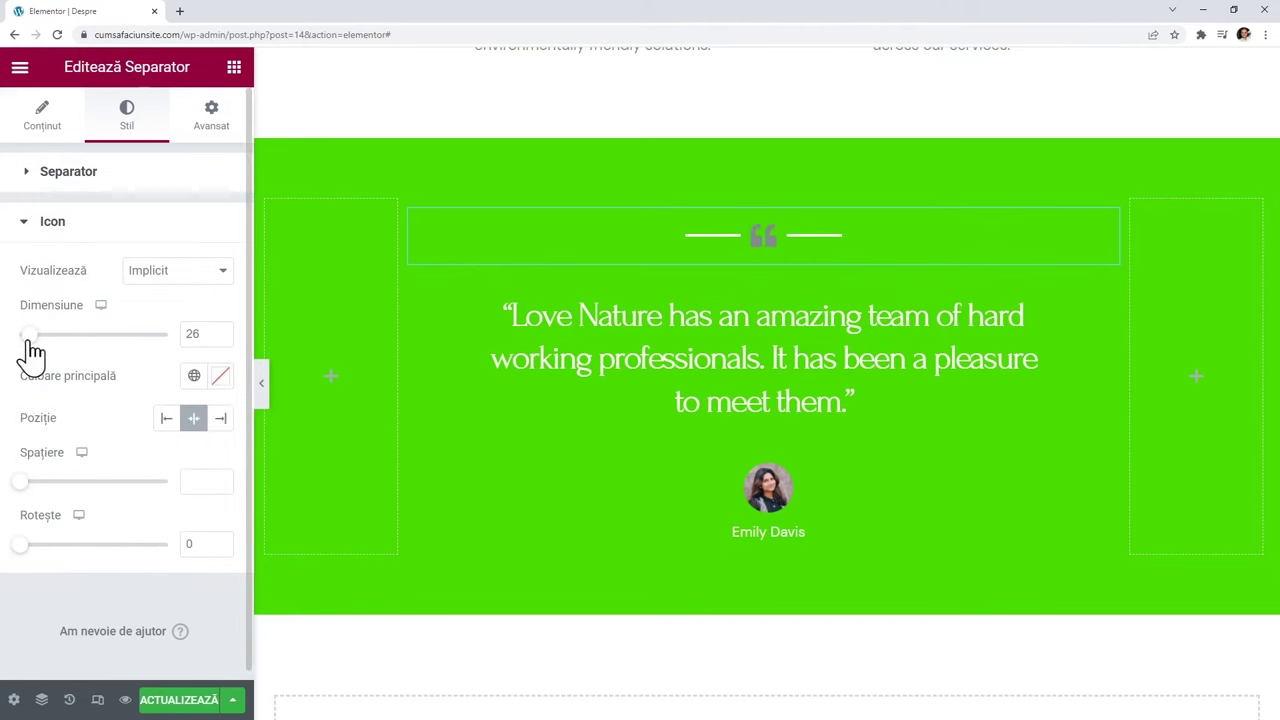
type("25")
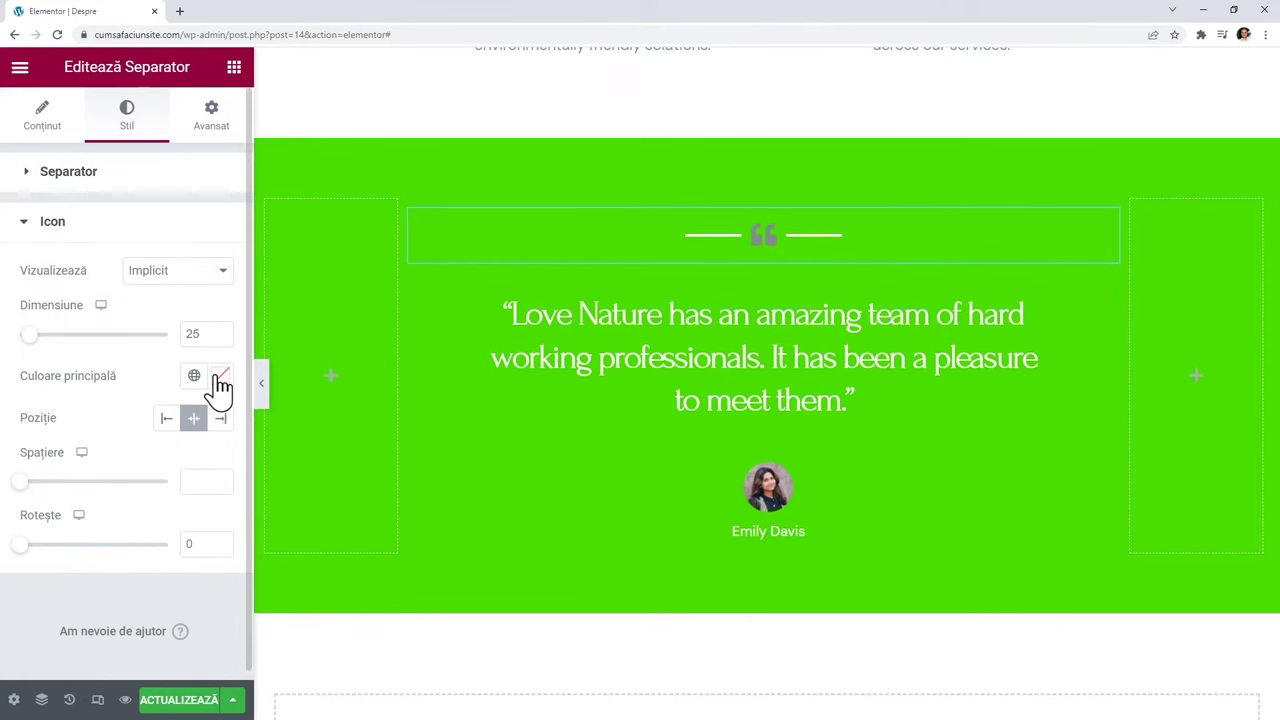
left_click(219, 377)
left_click(128, 385)
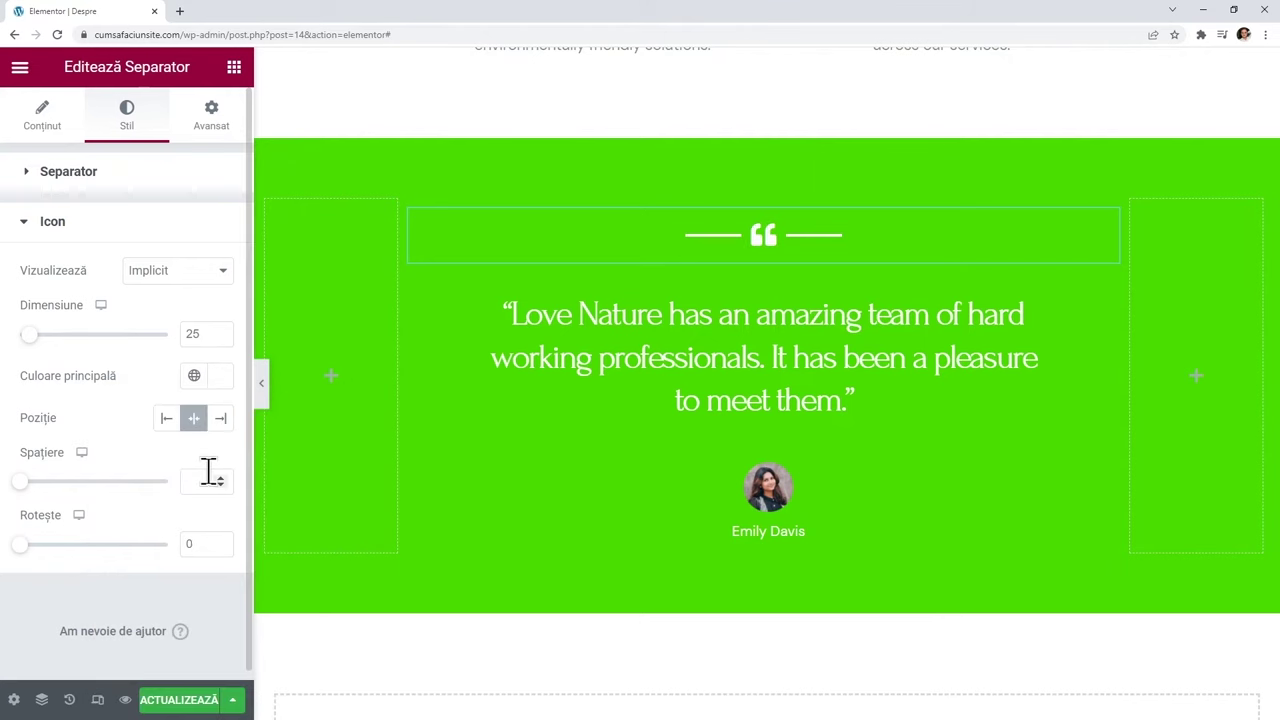
type("20")
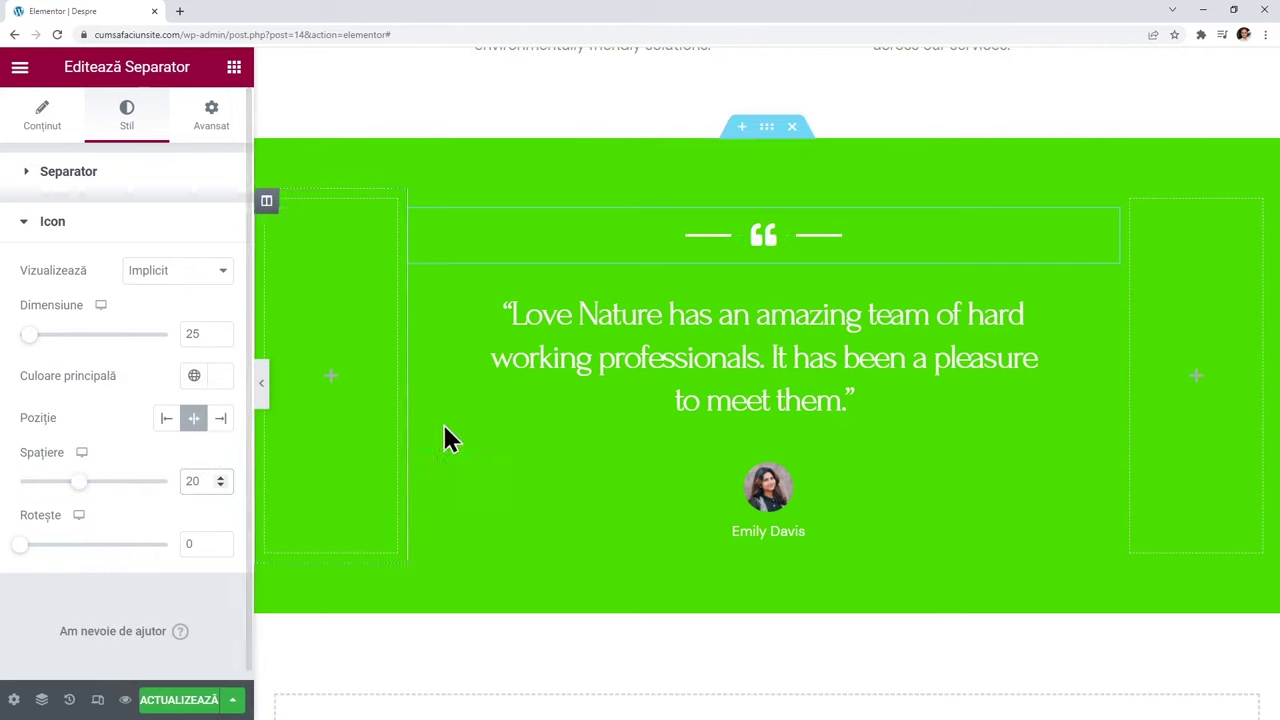
left_click(767, 128)
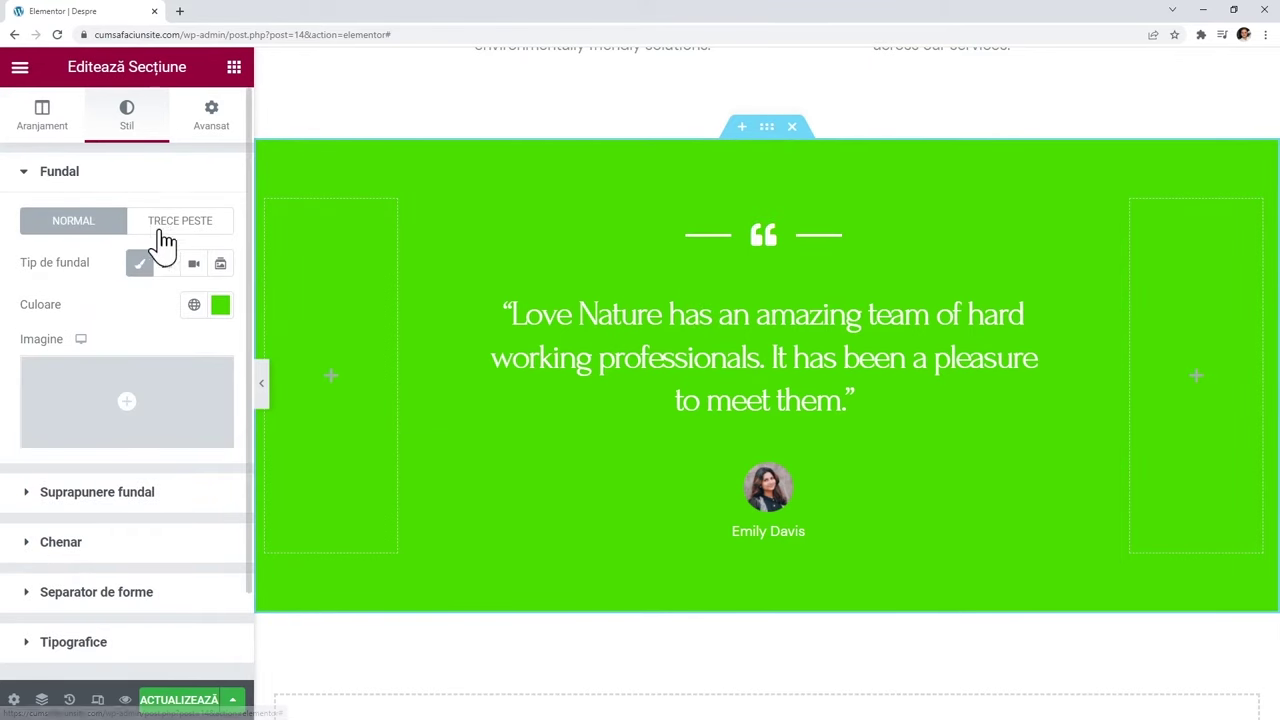
Set the section background to the pasted YouTube video, starting at 67 and ending at 94.
left_click(196, 270)
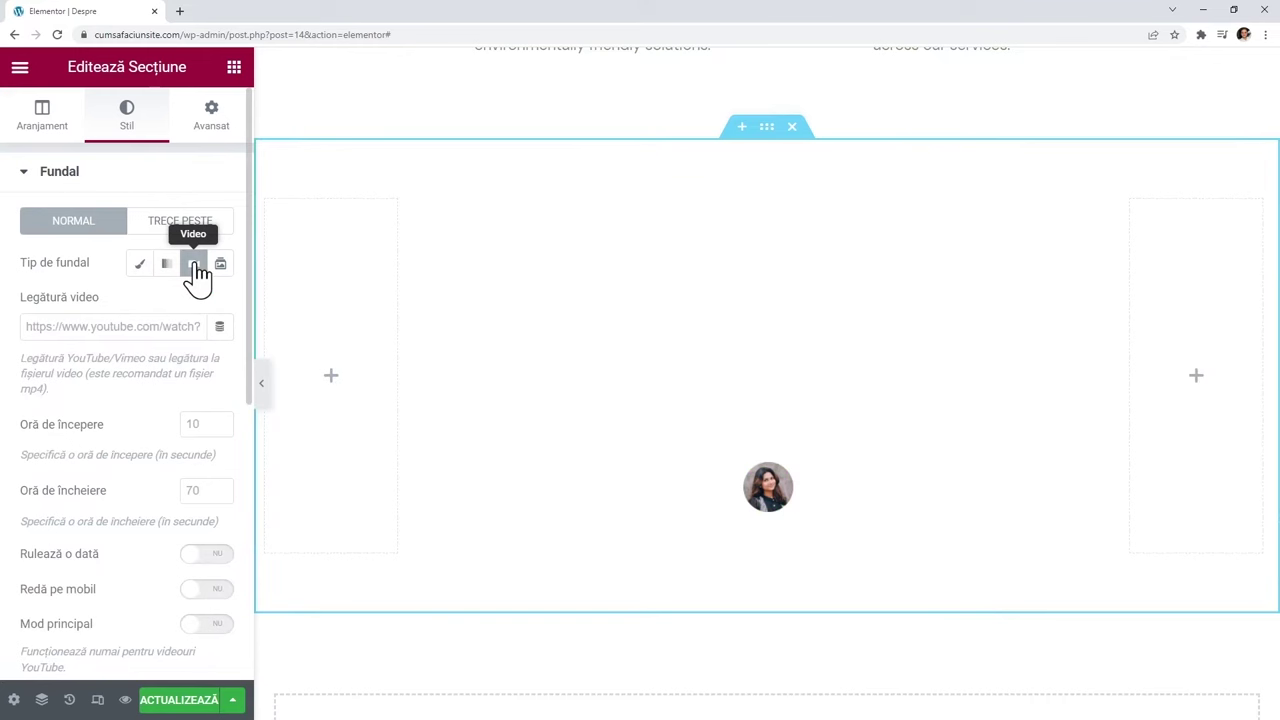
right_click(141, 326)
left_click(179, 430)
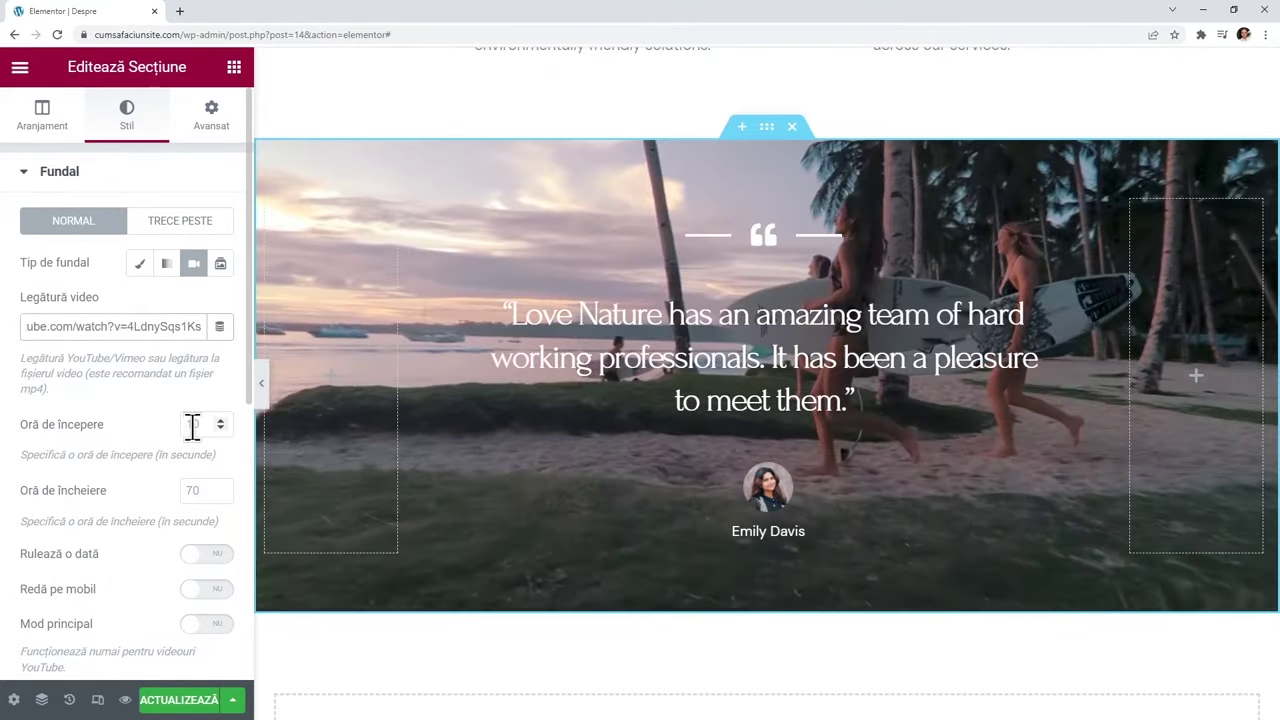
left_click(189, 428)
type("67")
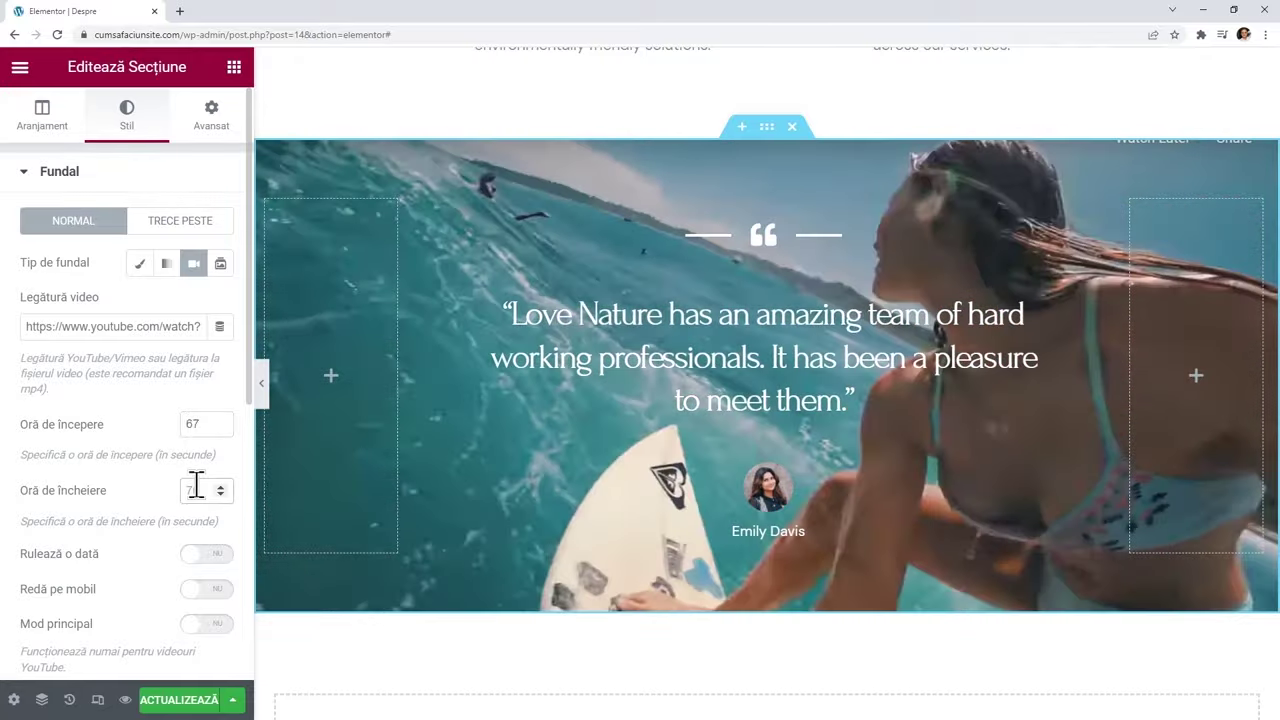
left_click(196, 488)
type("94")
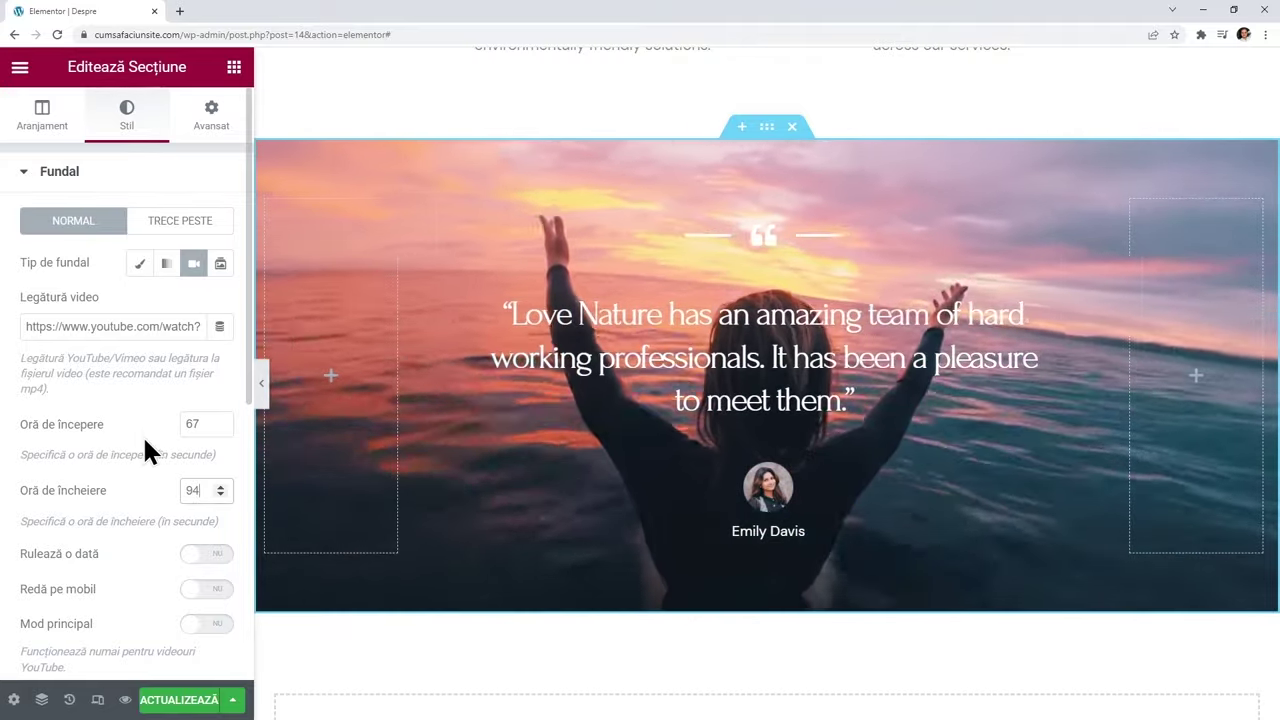
scroll(145, 450, "down", 4)
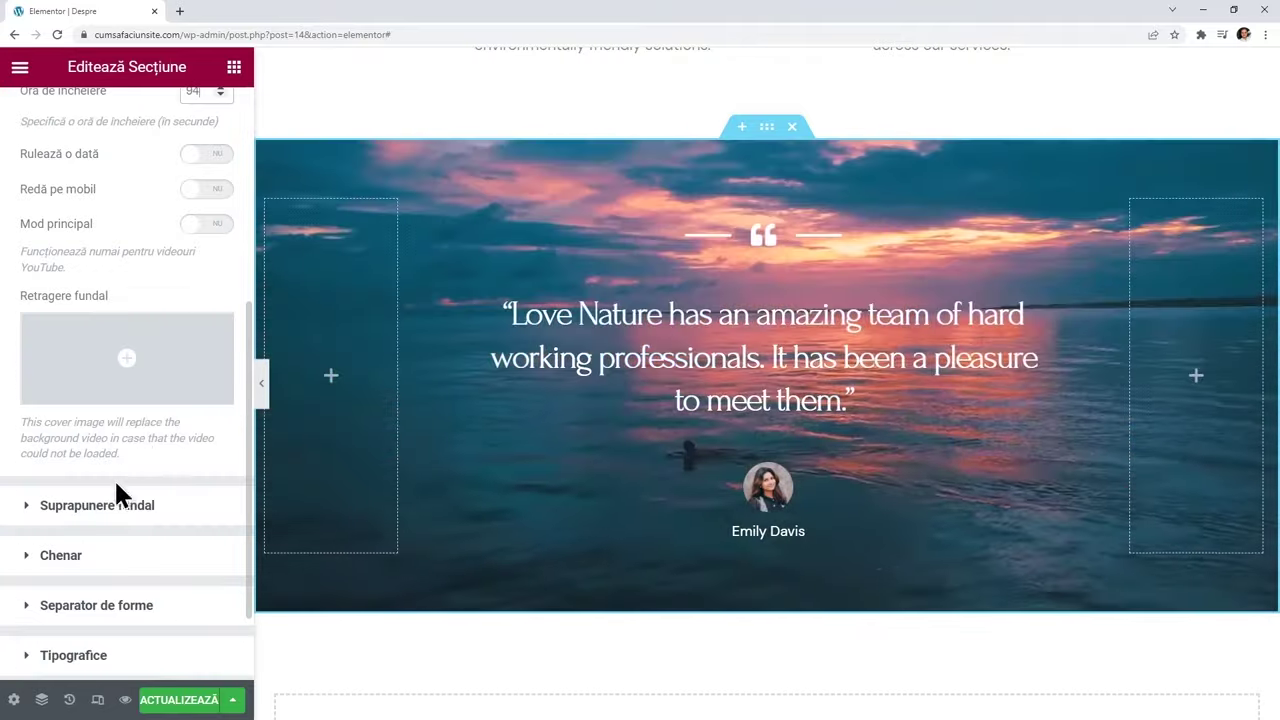
Add a Clasic black background overlay with 0.2 opacity.
left_click(108, 507)
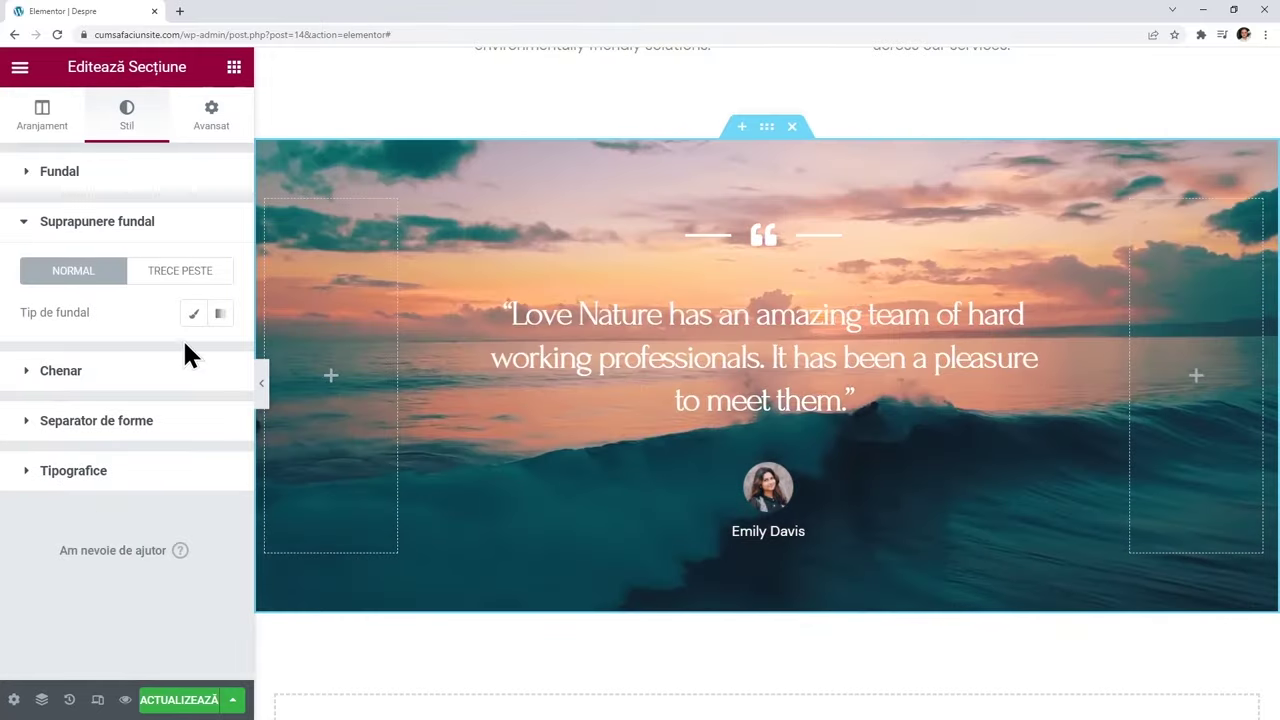
left_click(194, 313)
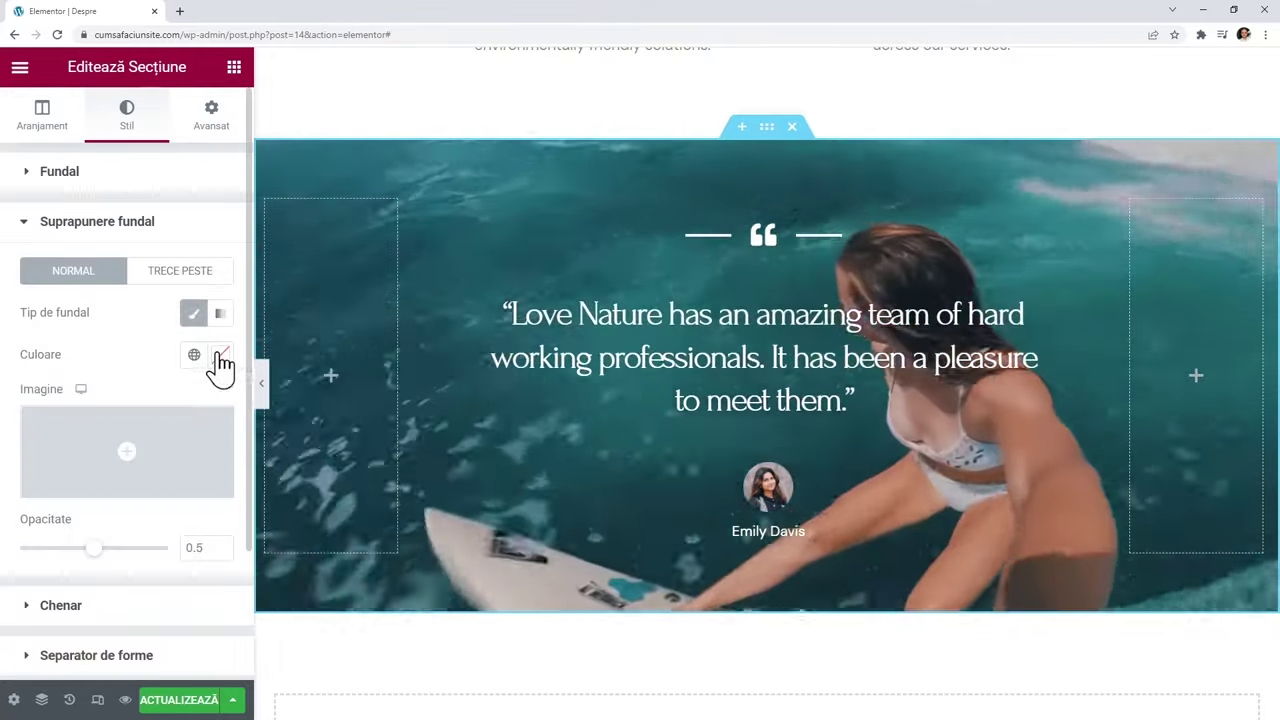
left_click(216, 357)
left_click(349, 609)
left_click(138, 362)
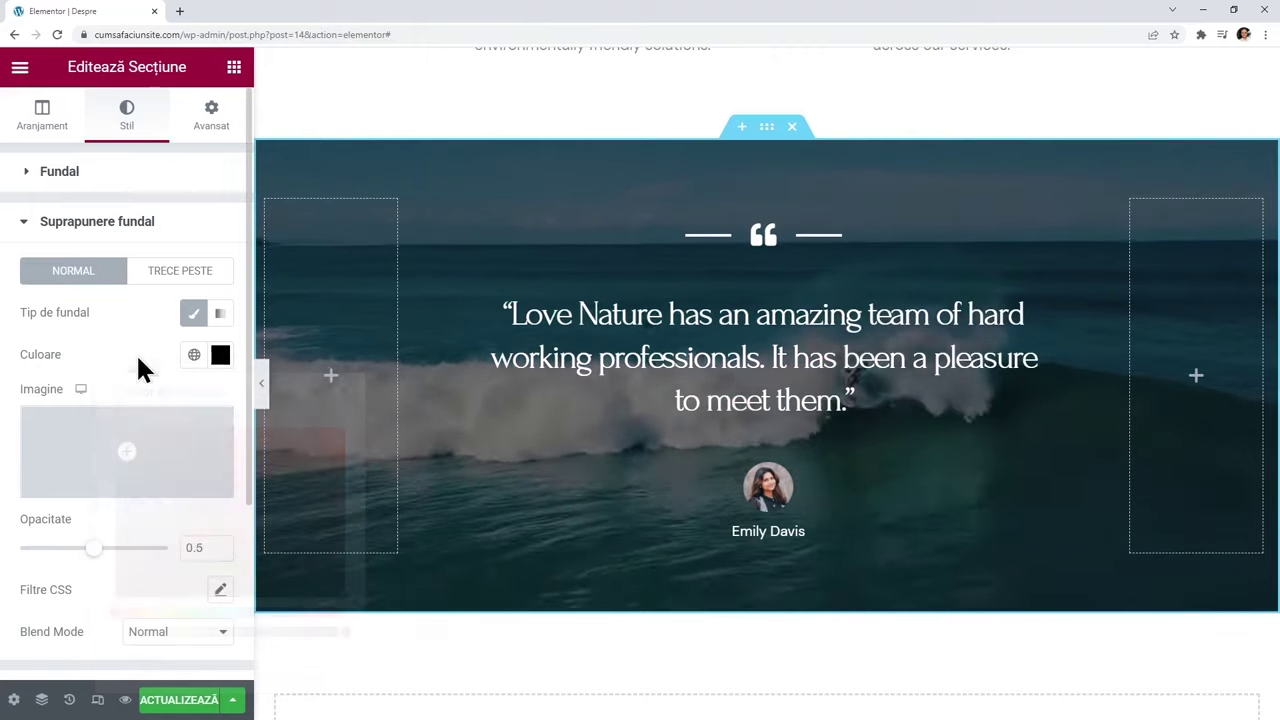
left_click(200, 548)
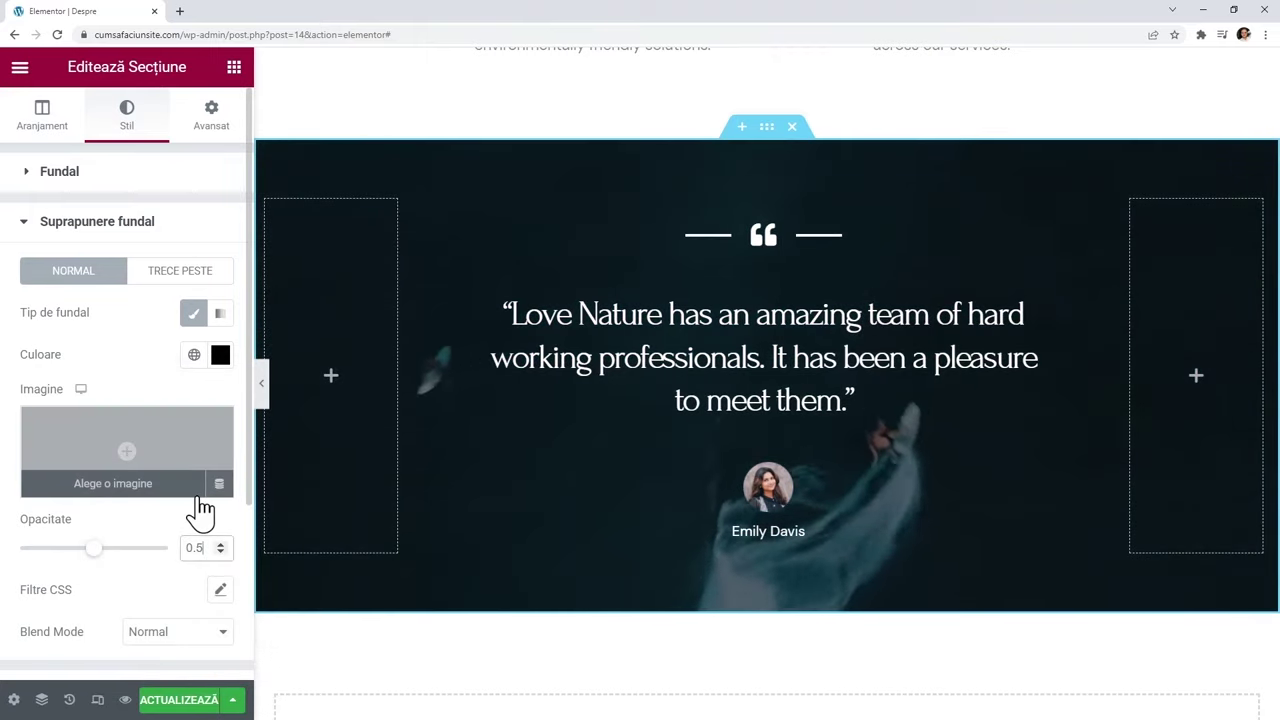
key("BackSpace")
type("2")
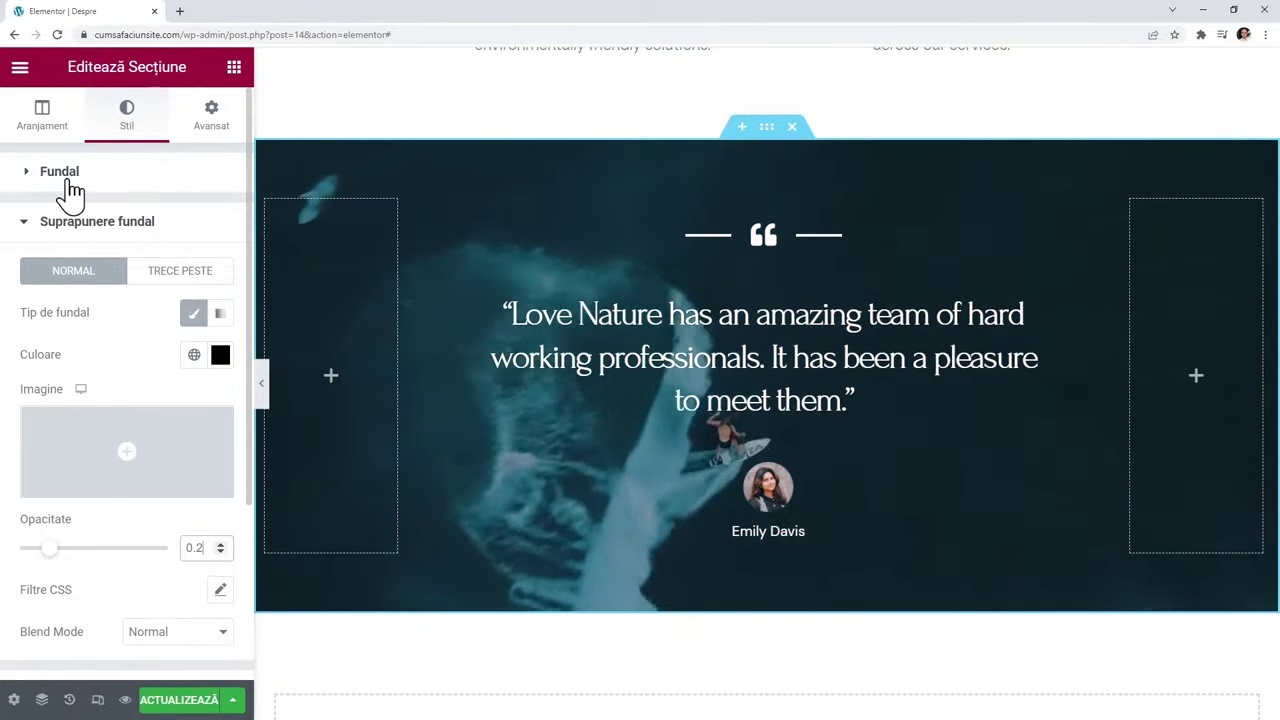
Upload video-fallback.jpg from the Despre folder and insert it as the background fallback image.
left_click(68, 185)
scroll(126, 465, "down", 2)
scroll(133, 482, "down", 1)
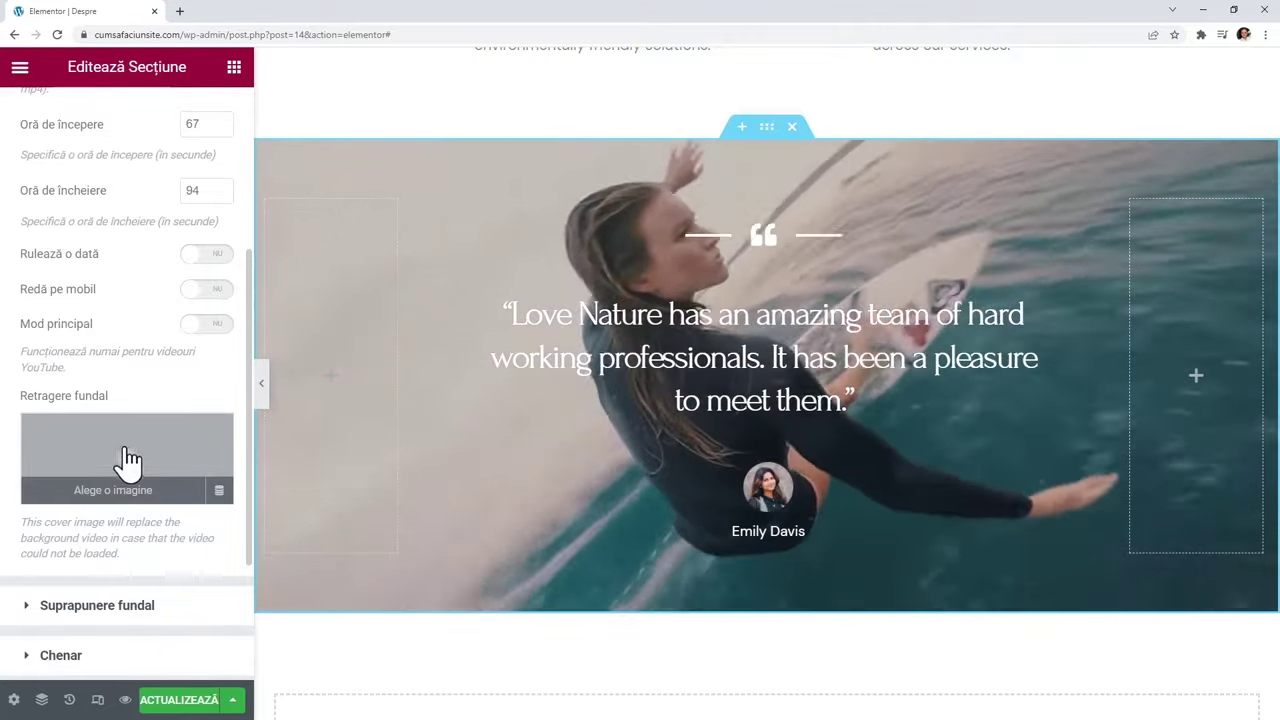
left_click(126, 463)
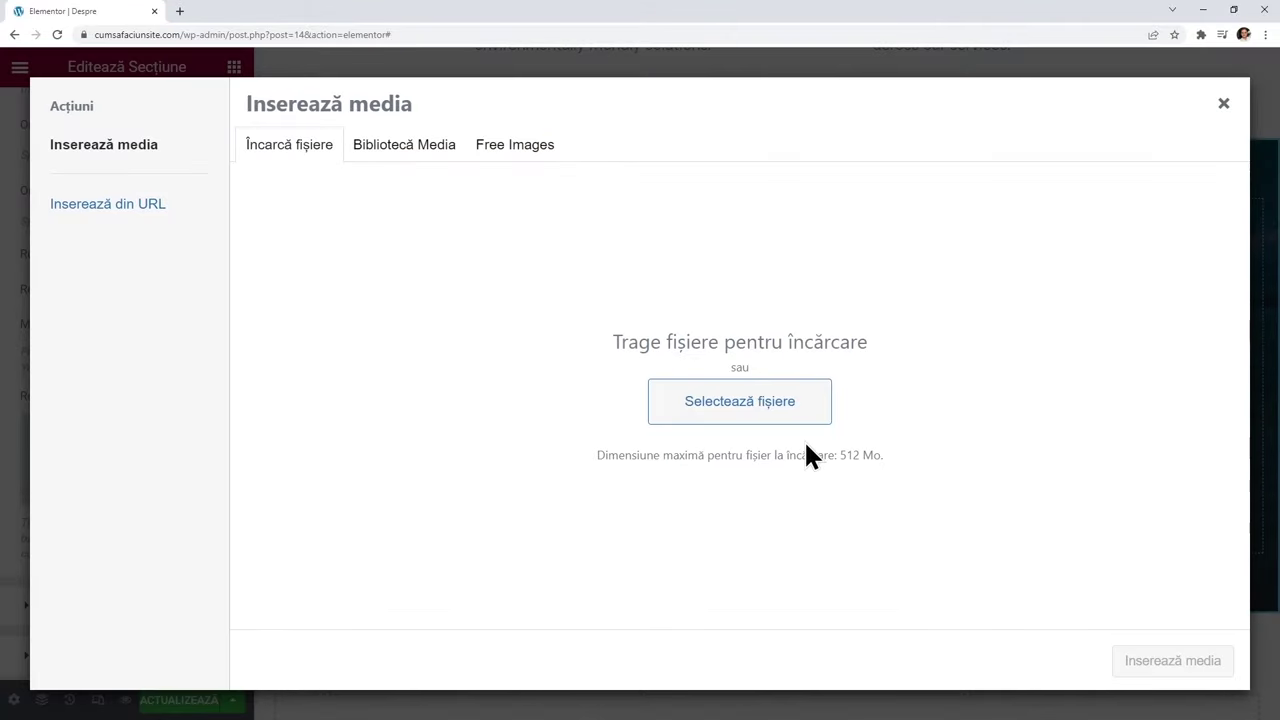
left_click(776, 402)
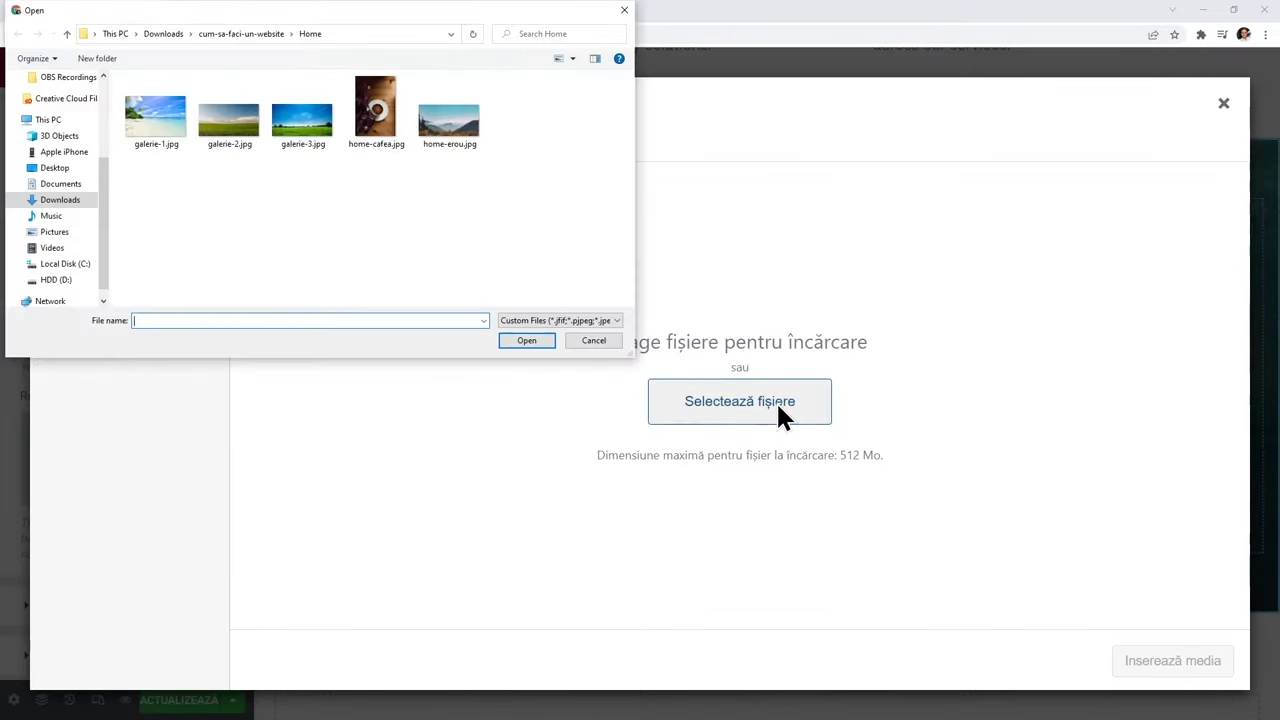
left_click(252, 38)
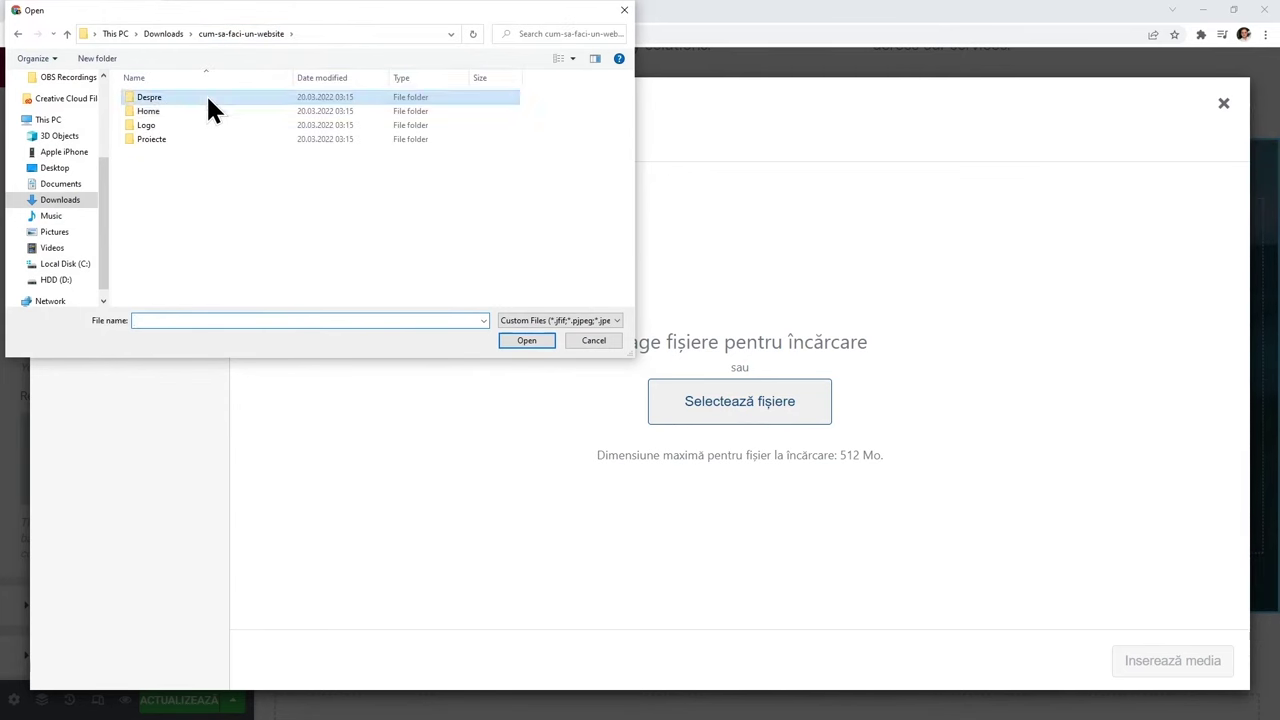
double_click(208, 98)
double_click(168, 126)
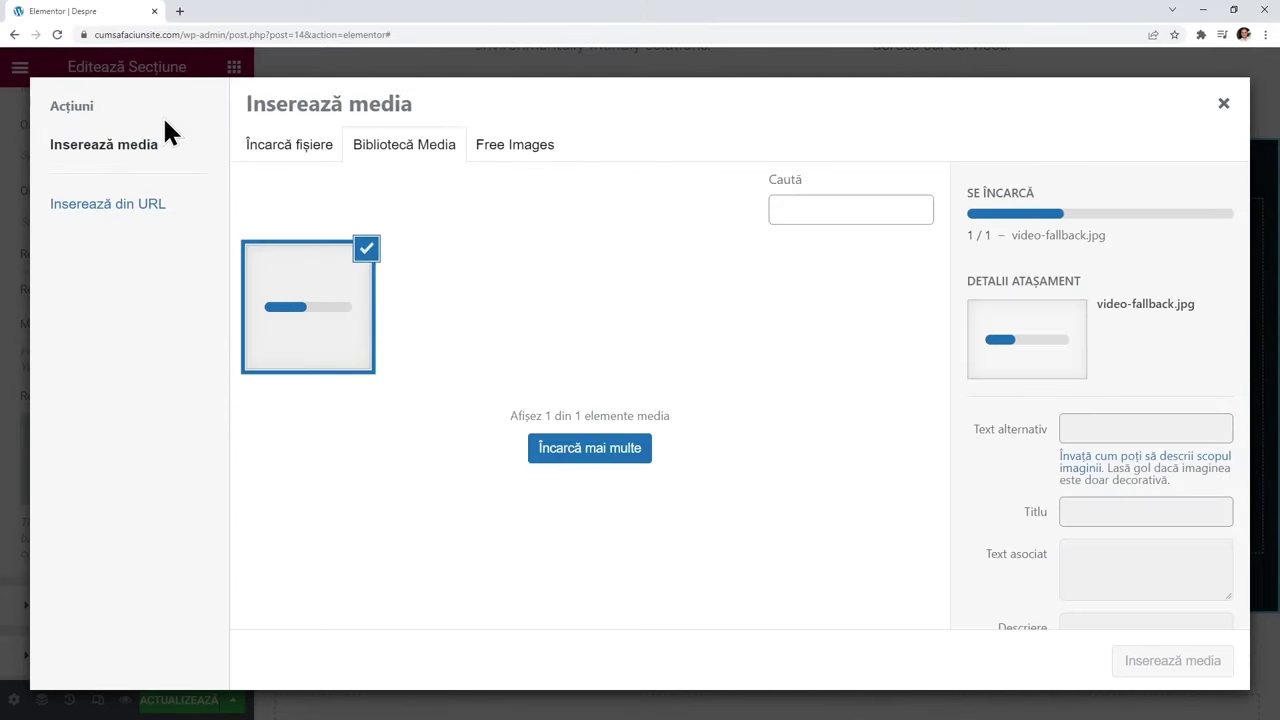
left_click(1170, 661)
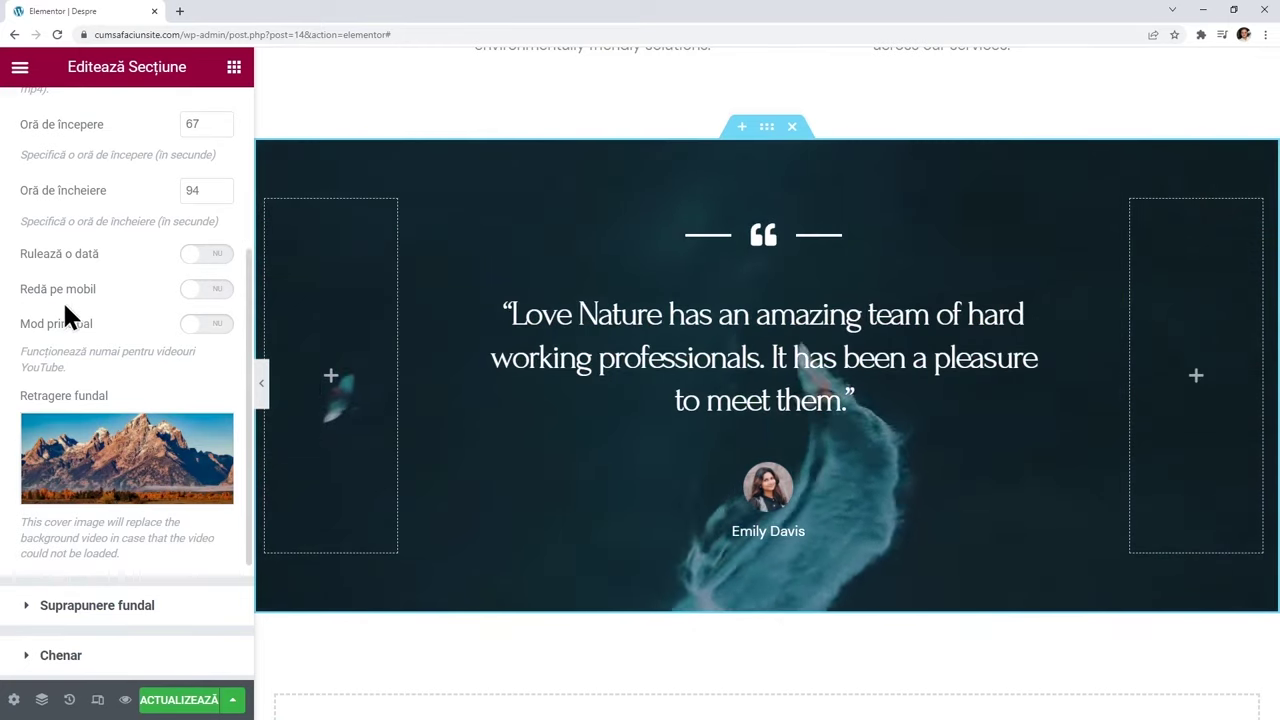
Show the section's Aranjament settings and the Înălțime options.
scroll(120, 330, "up", 3)
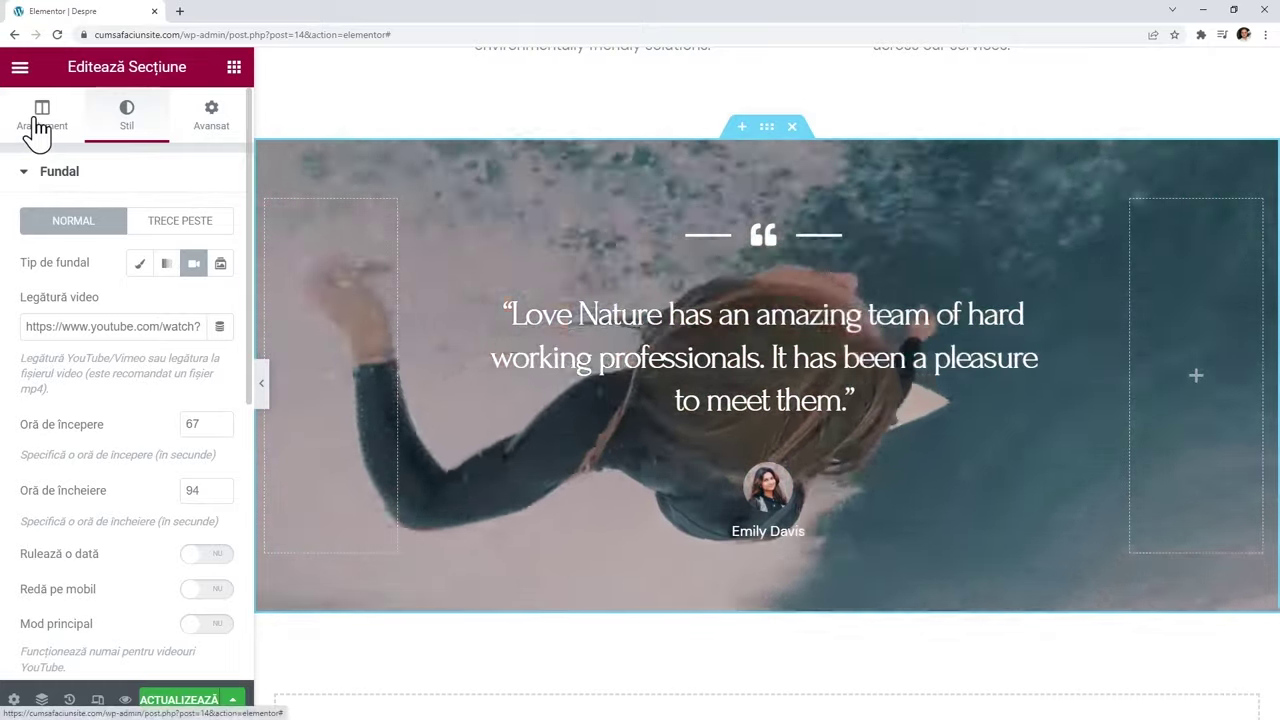
left_click(38, 128)
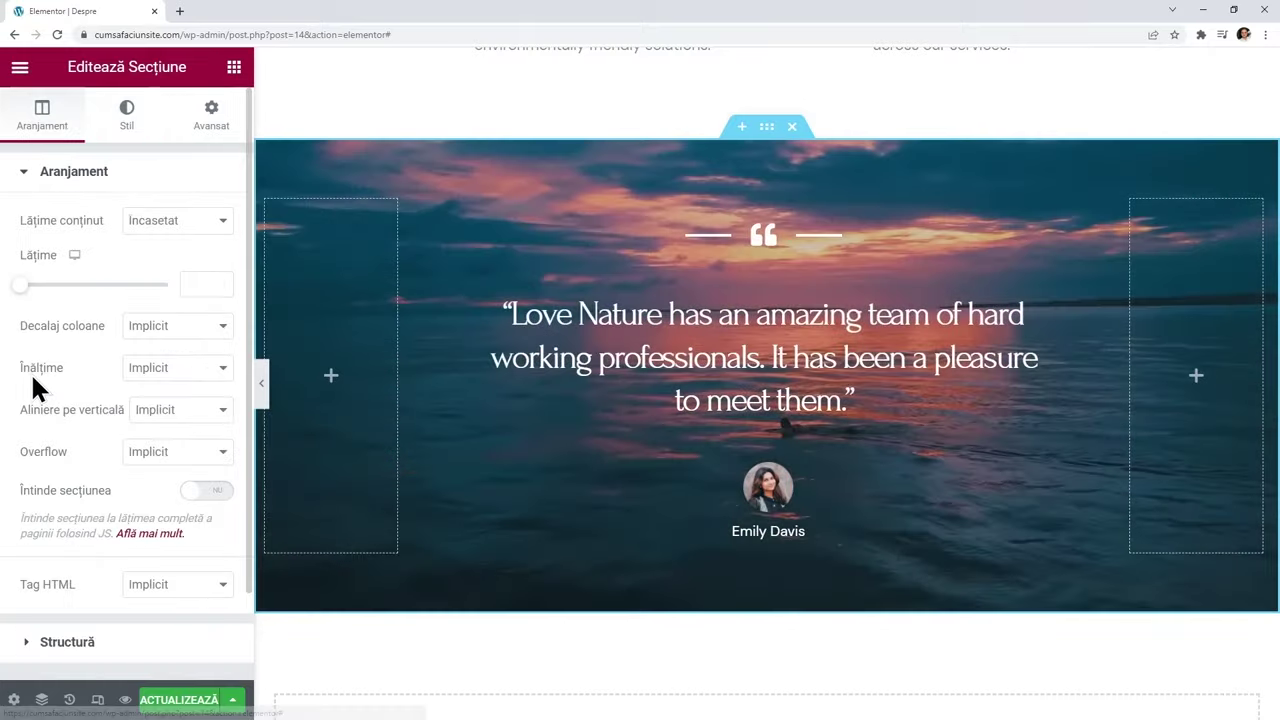
left_click(155, 369)
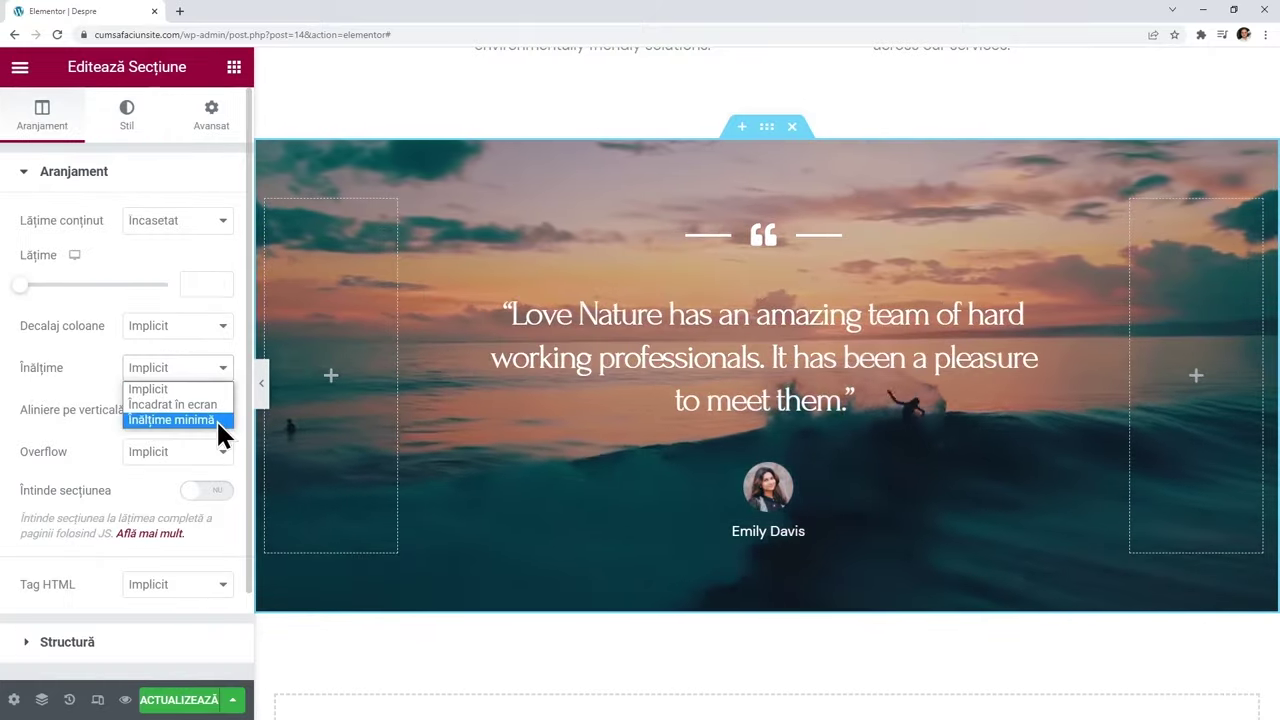
Set the testimonial section's minimum height to 420 px and save the page.
left_click(216, 419)
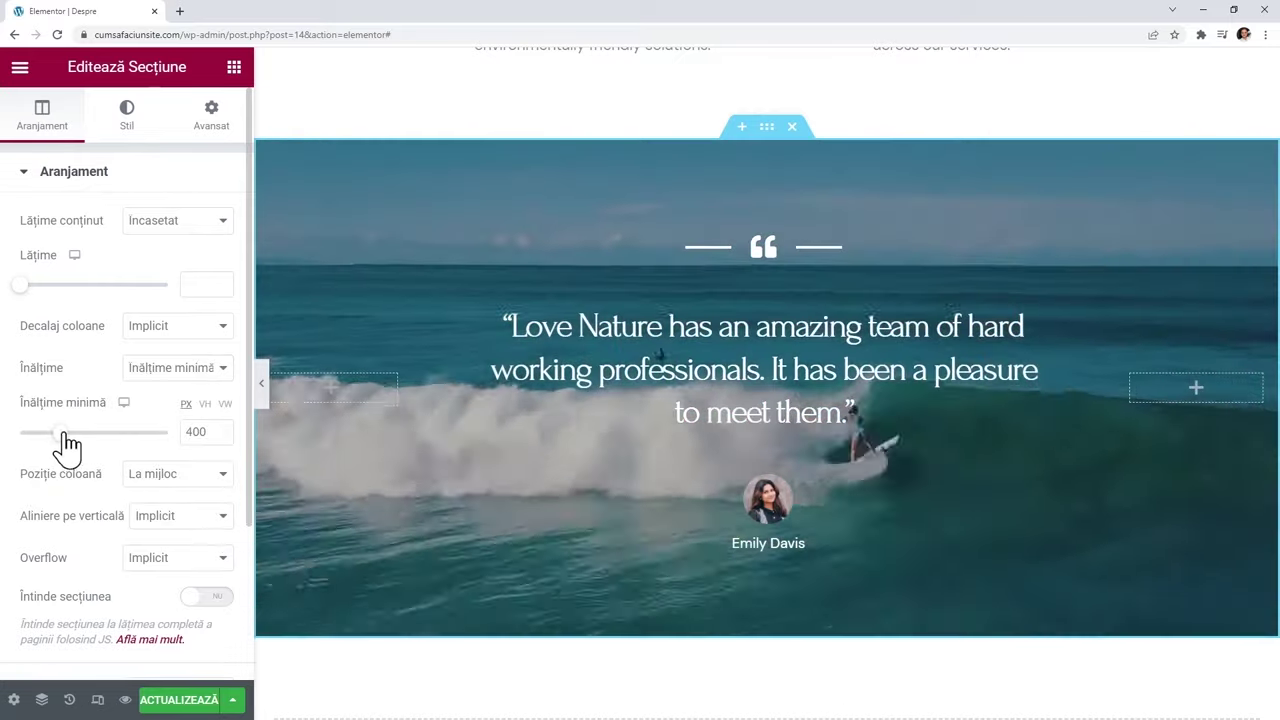
mouse_move(62, 436)
left_mouse_down()
mouse_move(52, 440)
mouse_move(77, 445)
mouse_move(66, 445)
left_mouse_up()
double_click(190, 431)
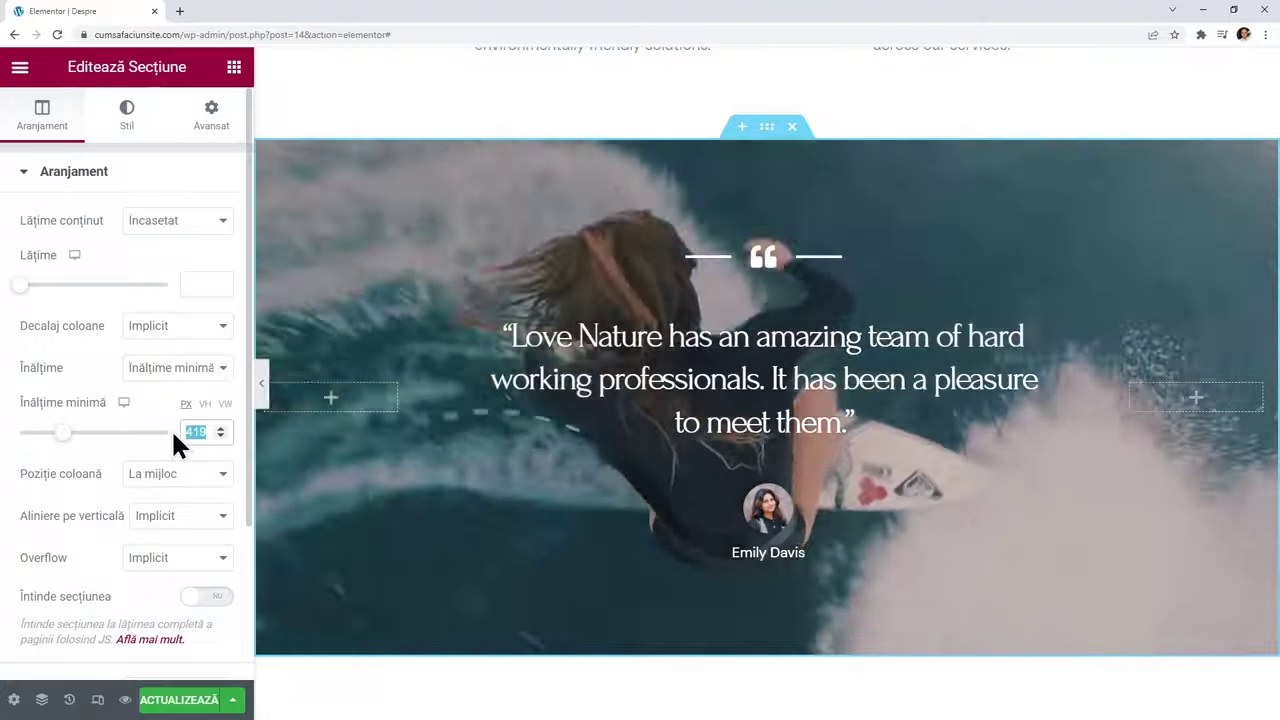
type("420")
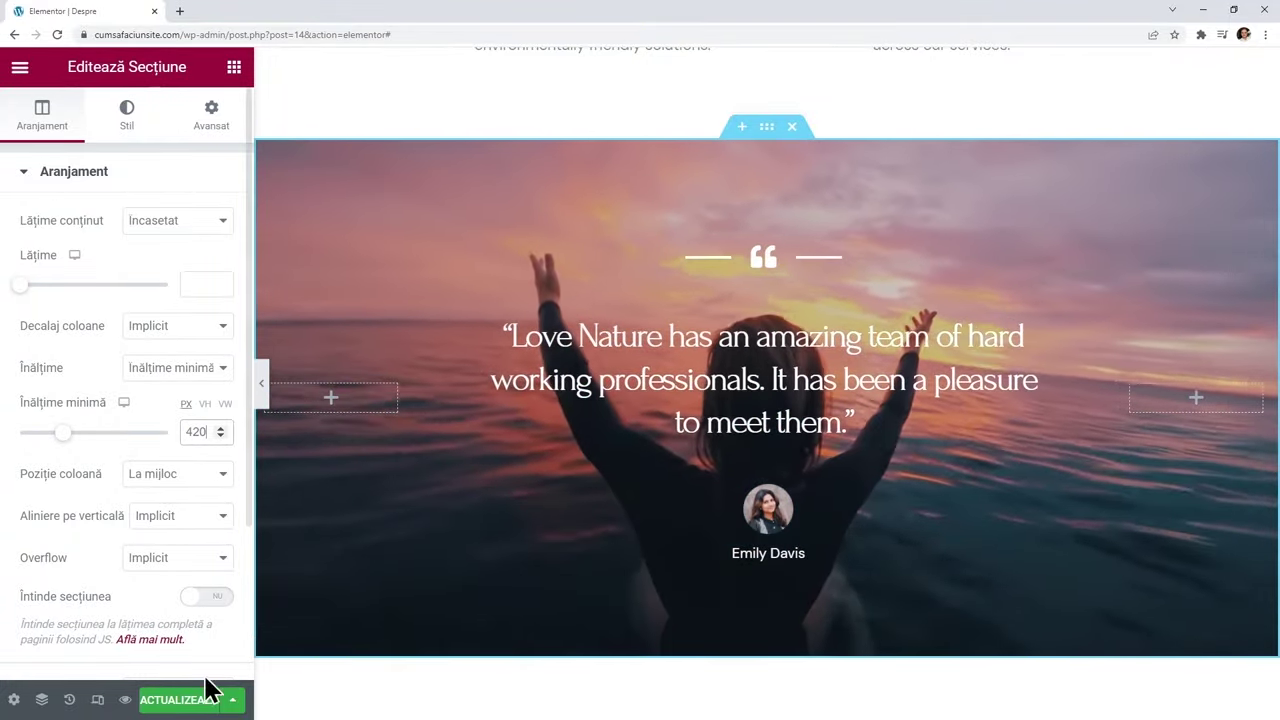
left_click(192, 699)
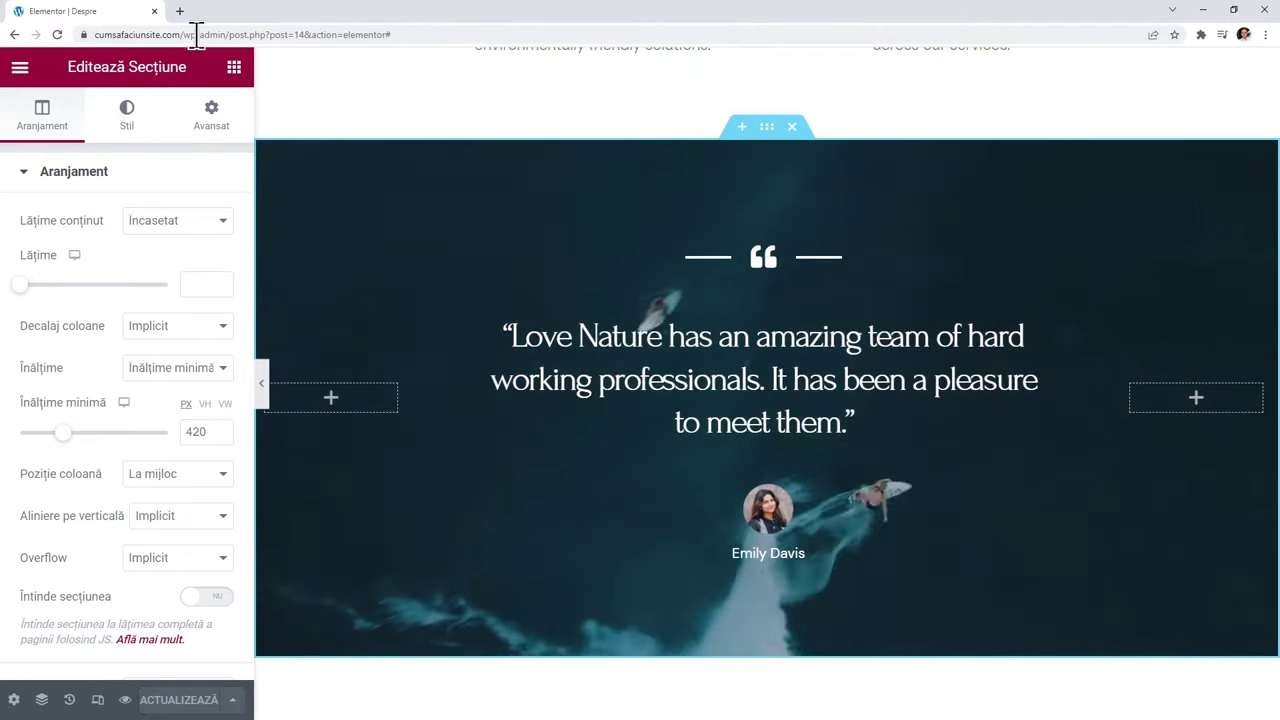
Load apple.com/services in a new tab, scroll through it, then return to the Elementor Despre tab.
left_click(180, 11)
left_click(200, 32)
type("a")
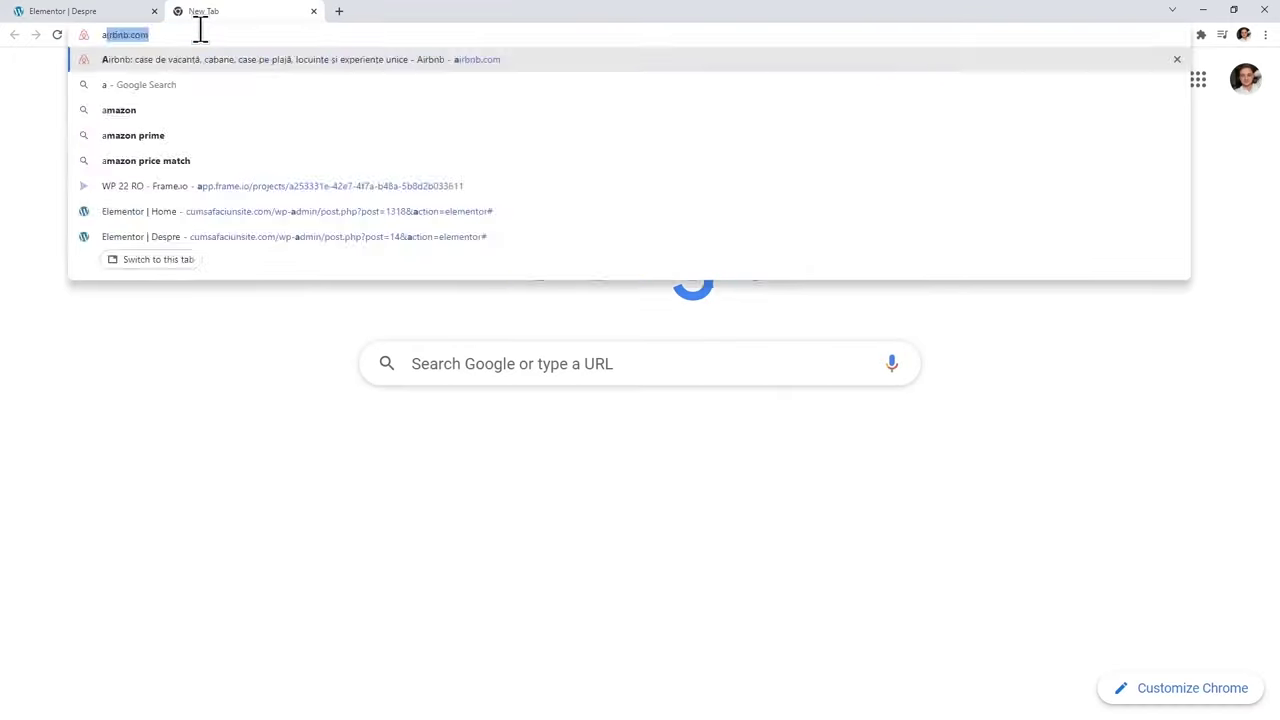
type("pple.com/services")
key("Return")
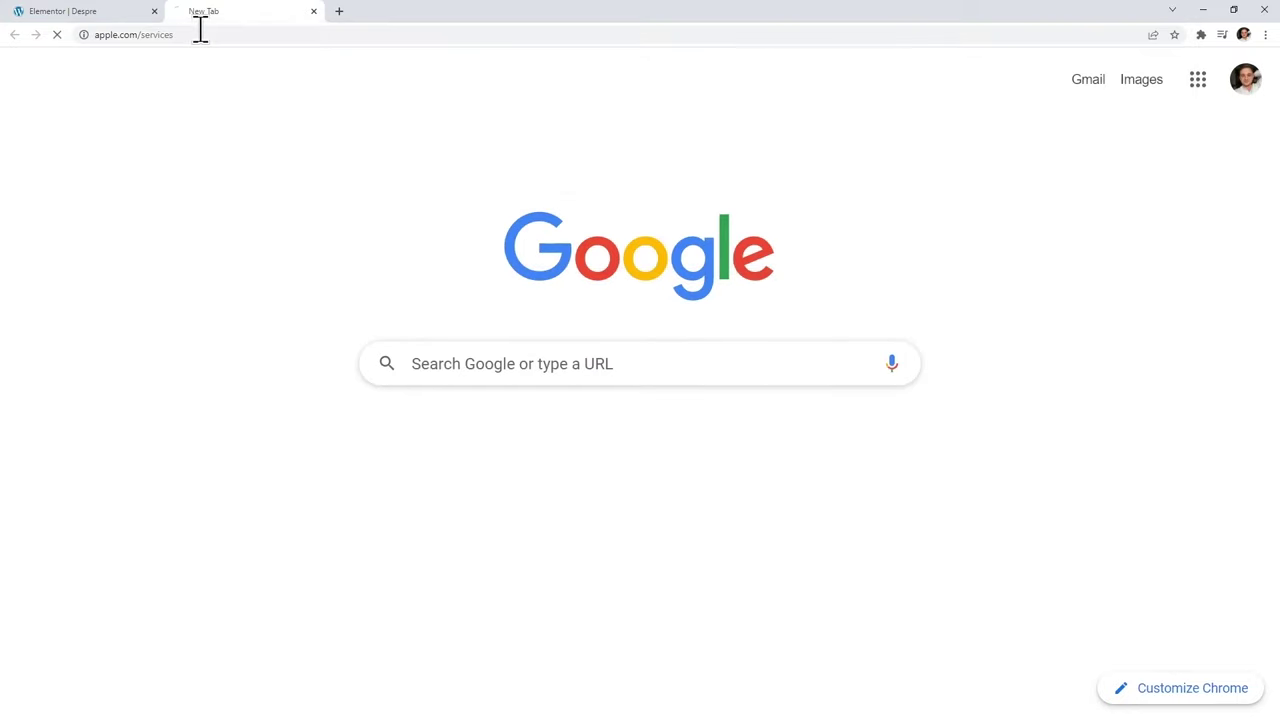
scroll(677, 474, "down", 4)
scroll(700, 392, "down", 3)
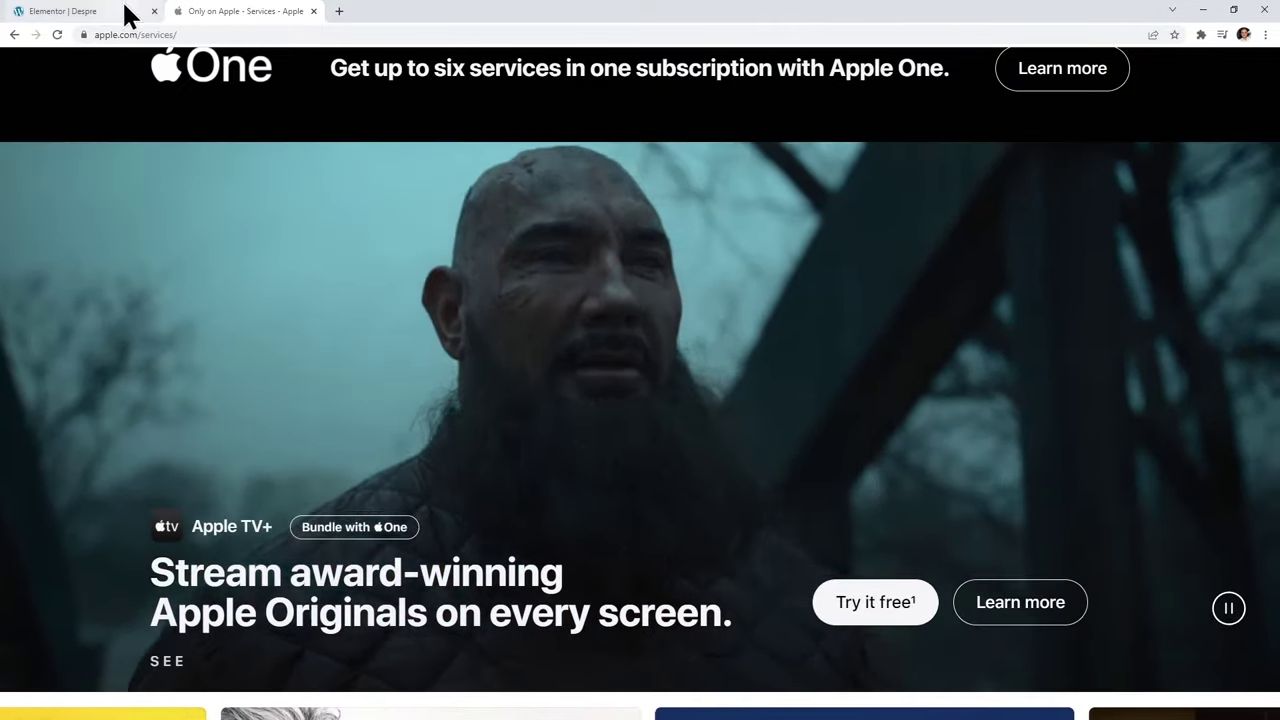
left_click(128, 14)
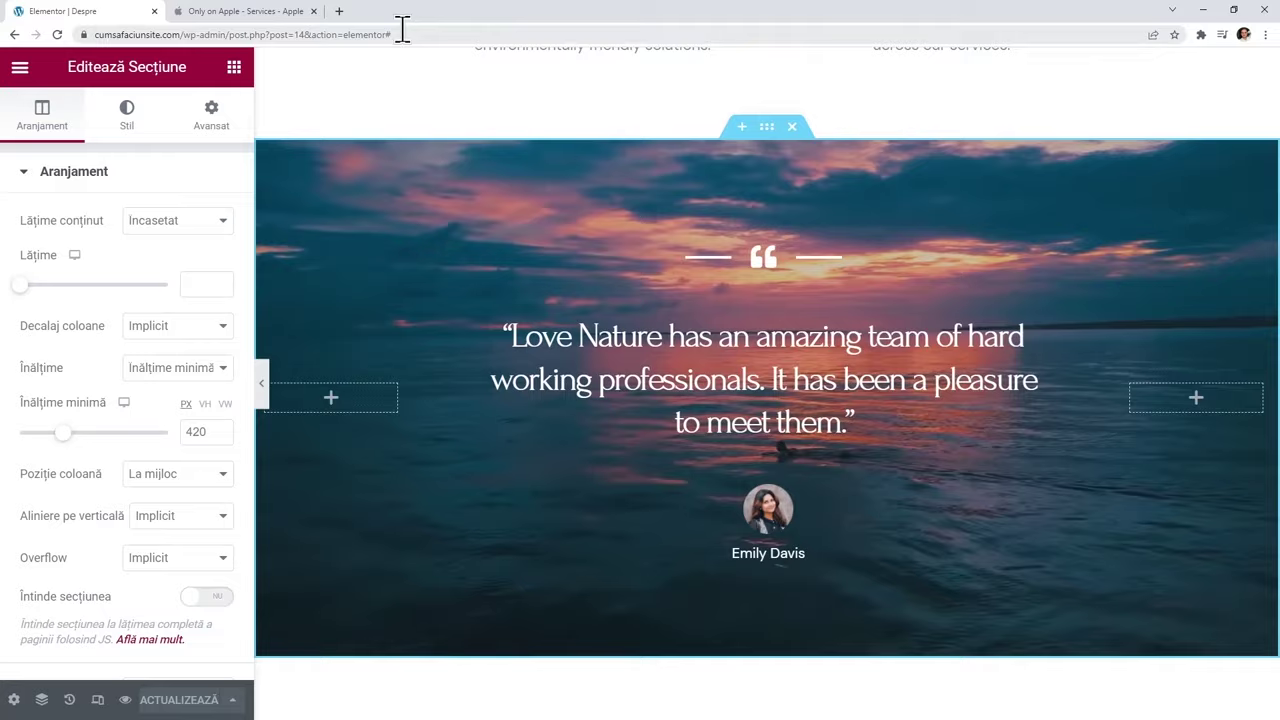
Go to the wp-admin dashboard and open the Services page from the Pages list.
left_click(402, 28)
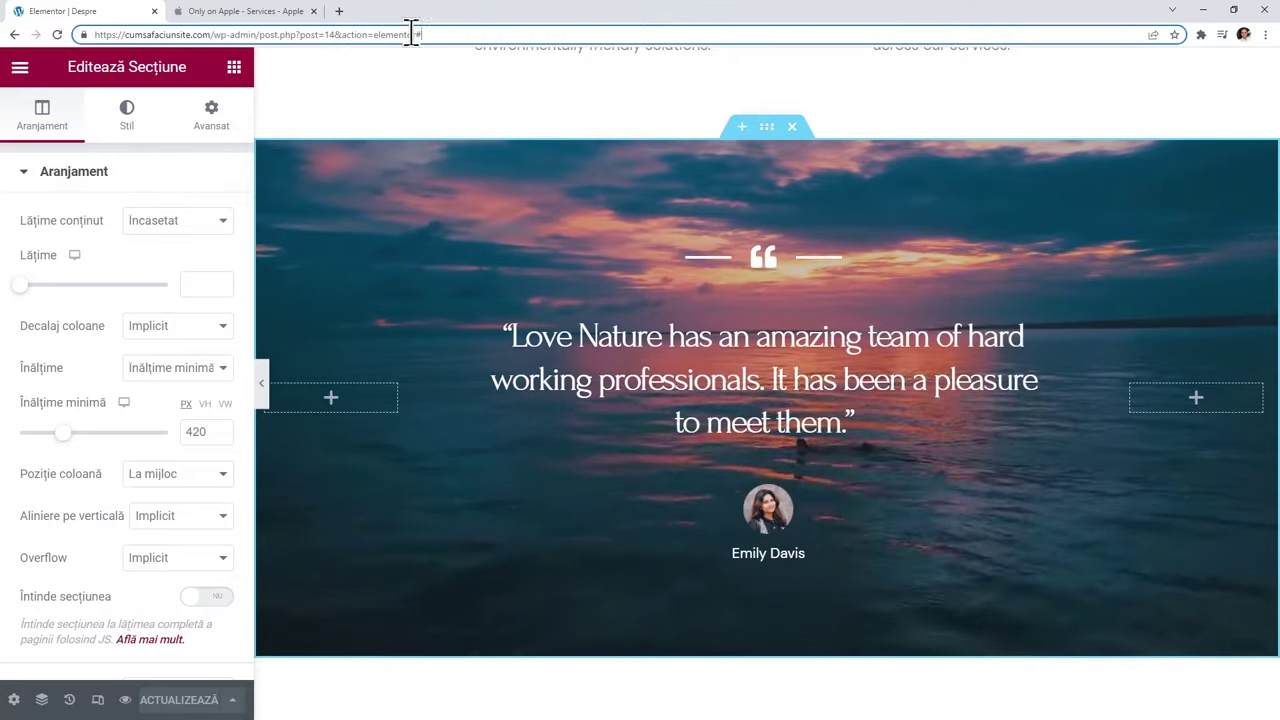
left_click_drag(428, 29, 262, 33)
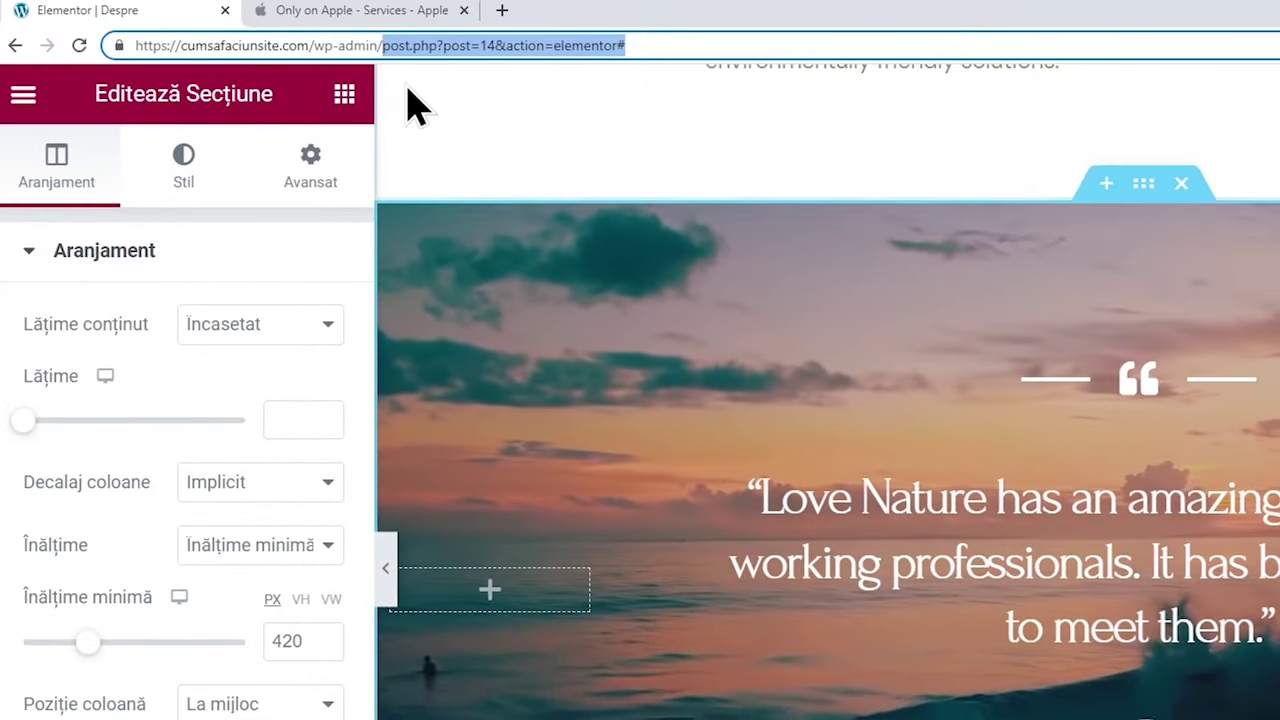
key("BackSpace")
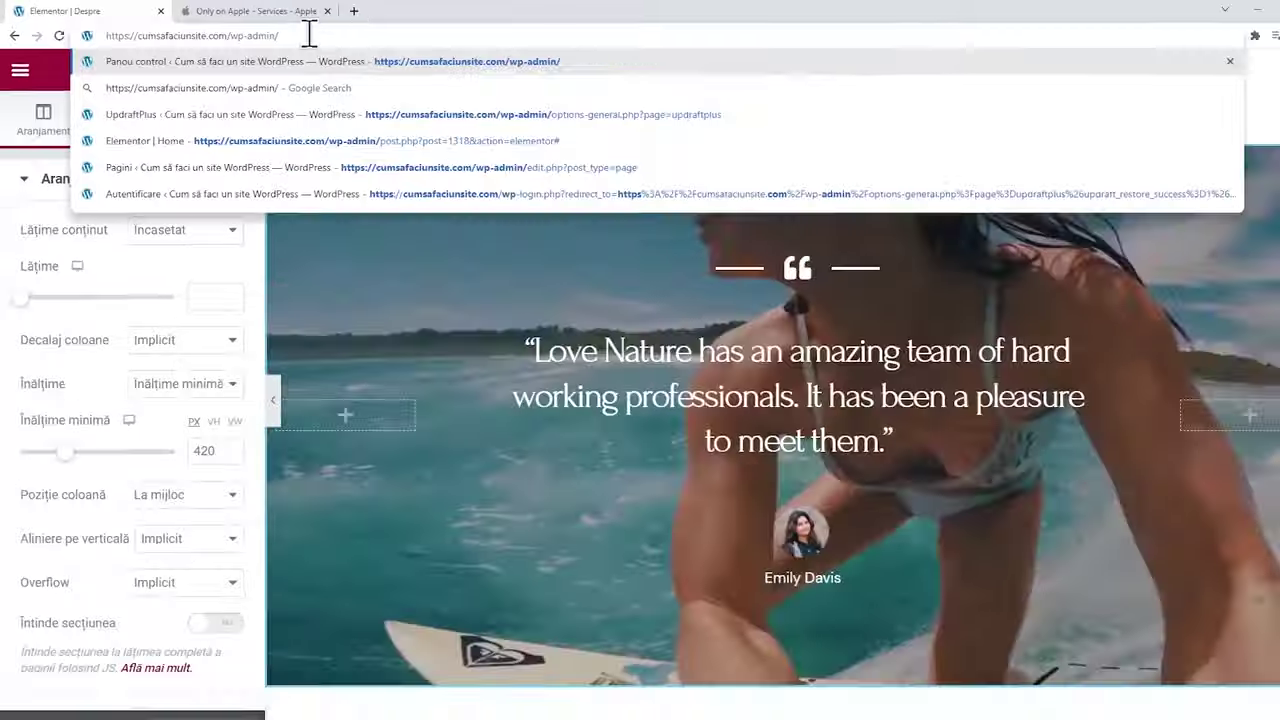
key("Return")
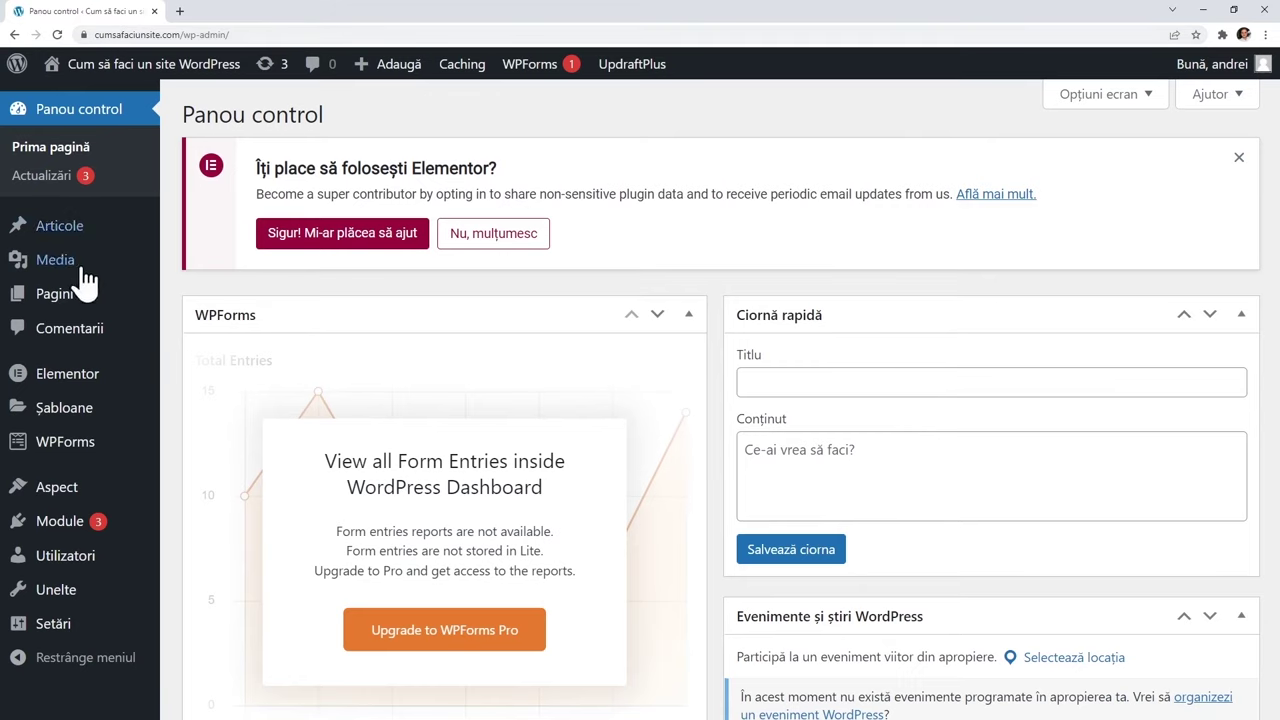
left_click(62, 294)
scroll(237, 507, "down", 1)
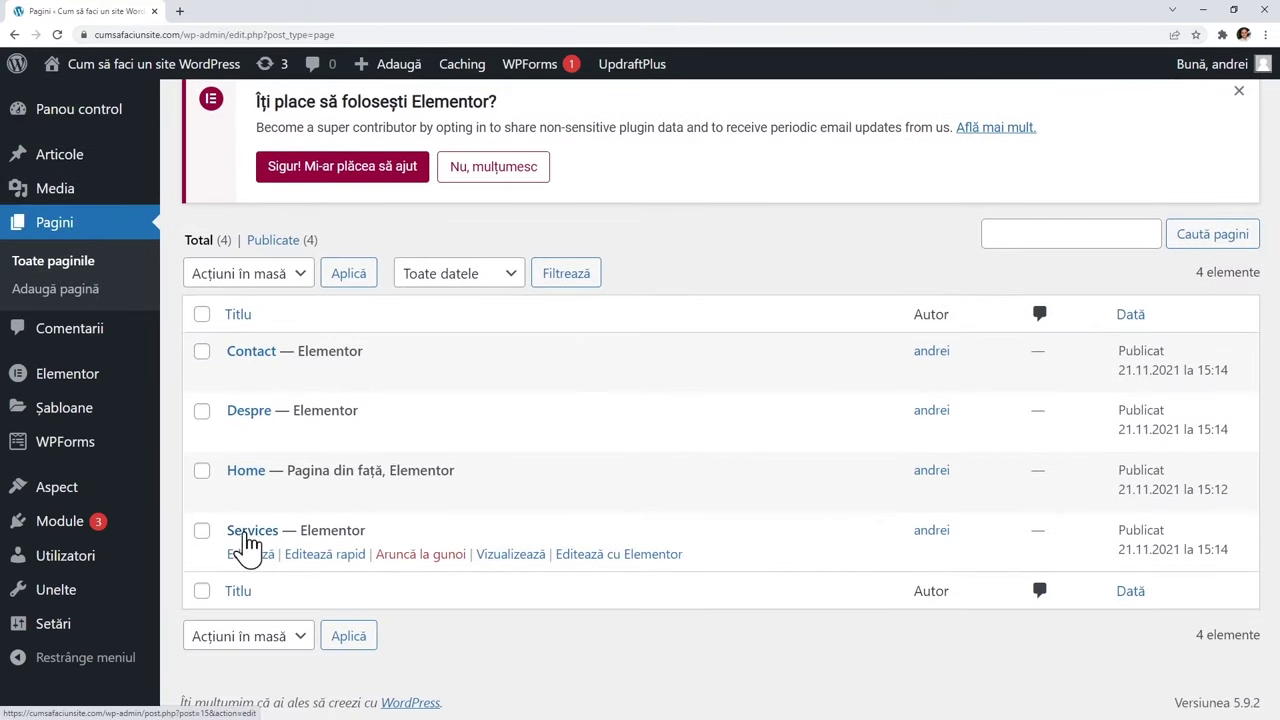
left_click(252, 531)
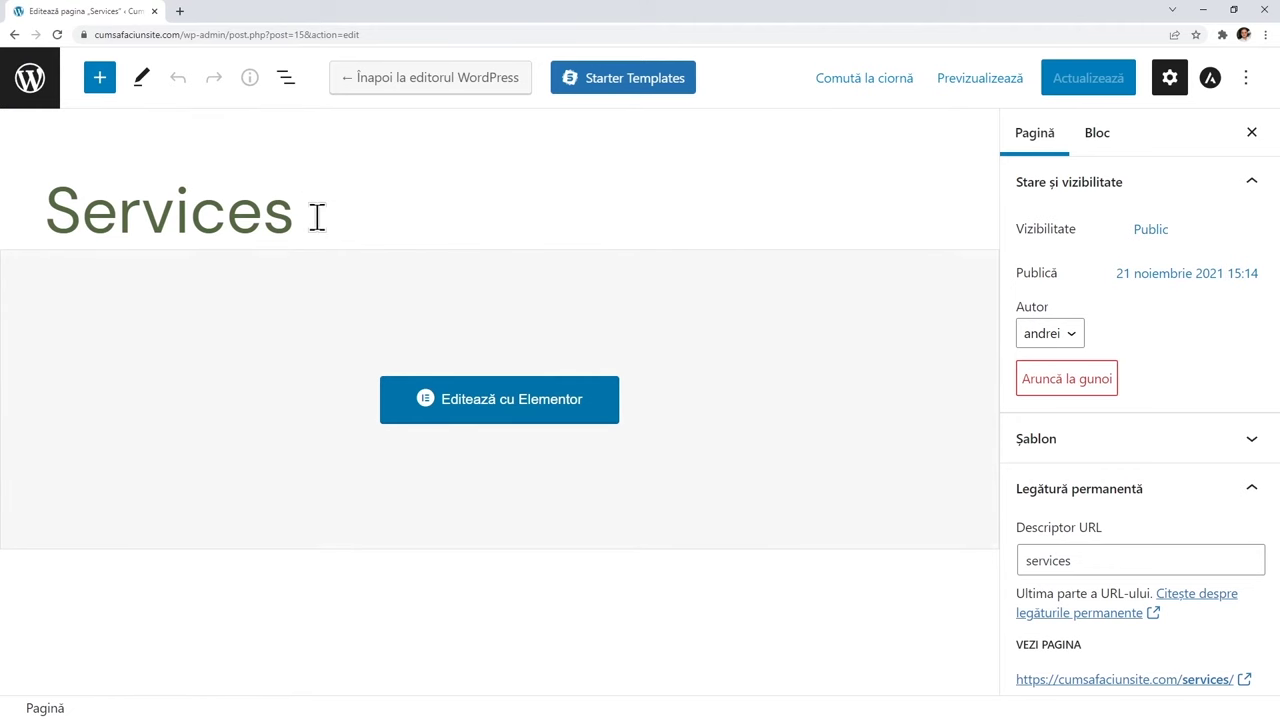
Retitle the page Servicii with slug servicii, update it, and launch it in Elementor.
left_click_drag(324, 217, 57, 271)
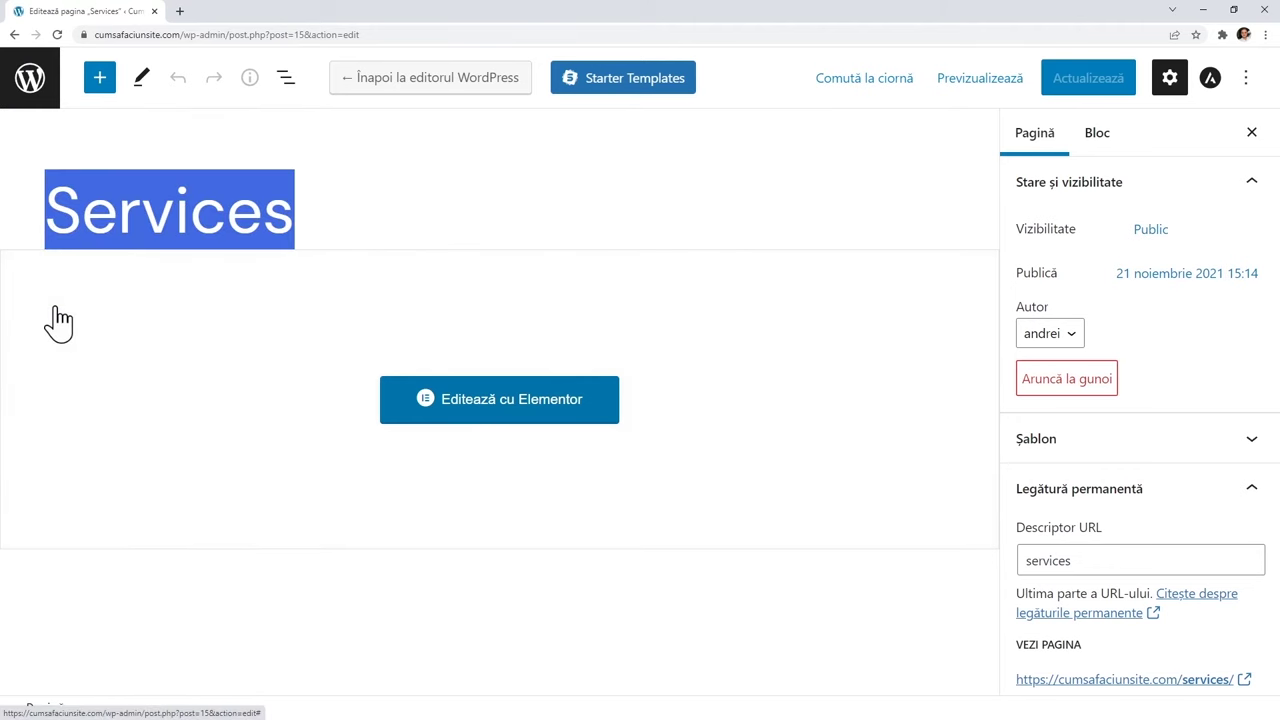
type("Servicii")
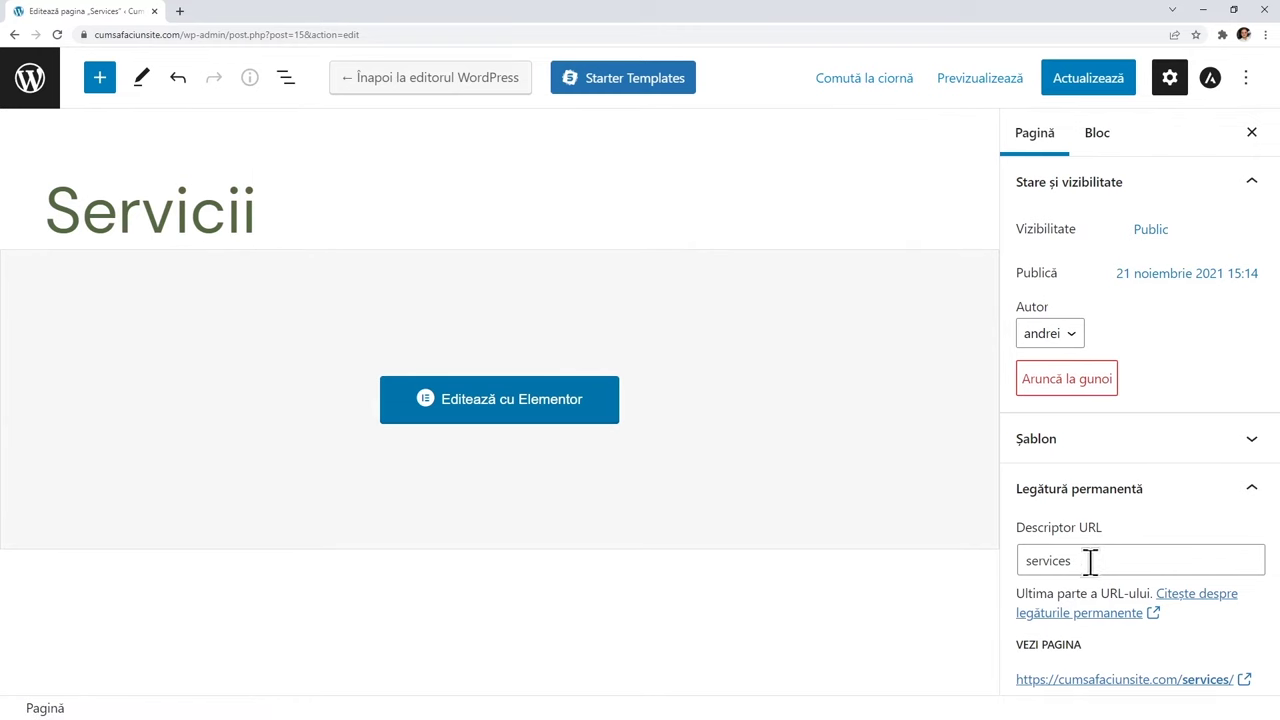
left_click_drag(1090, 562, 1009, 564)
type("ser")
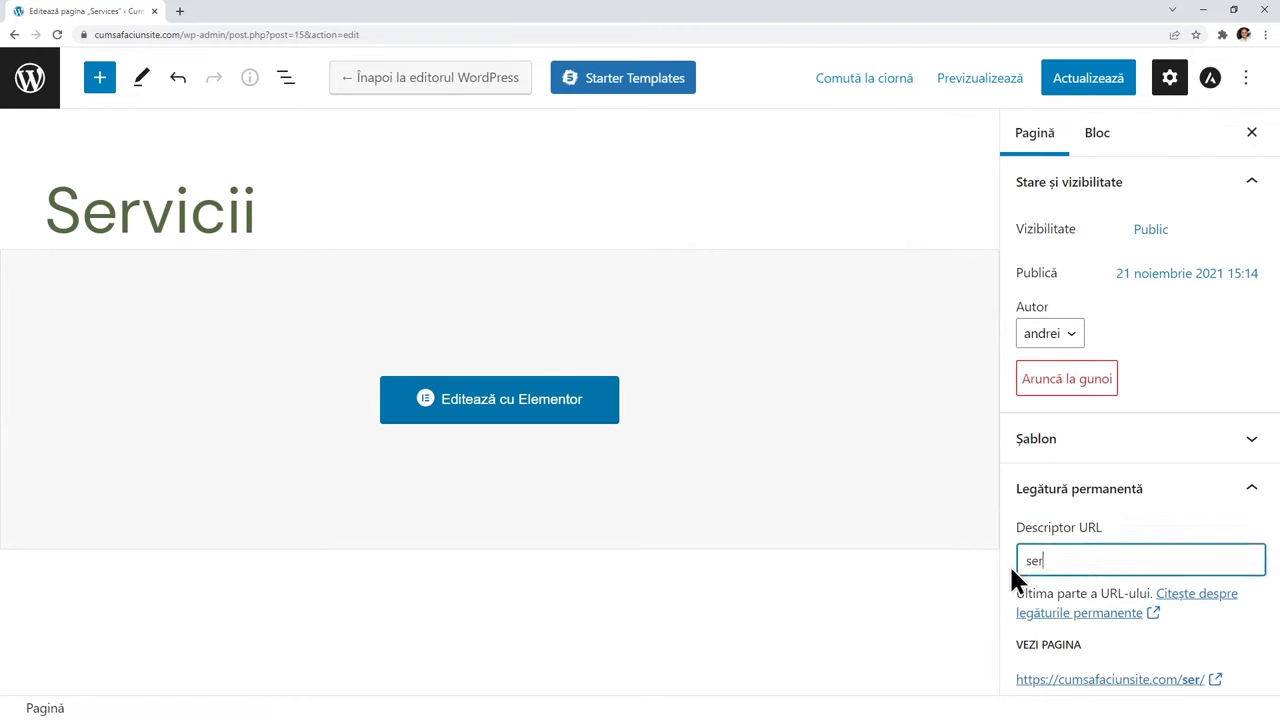
type("vicii")
scroll(1012, 565, "down", 1)
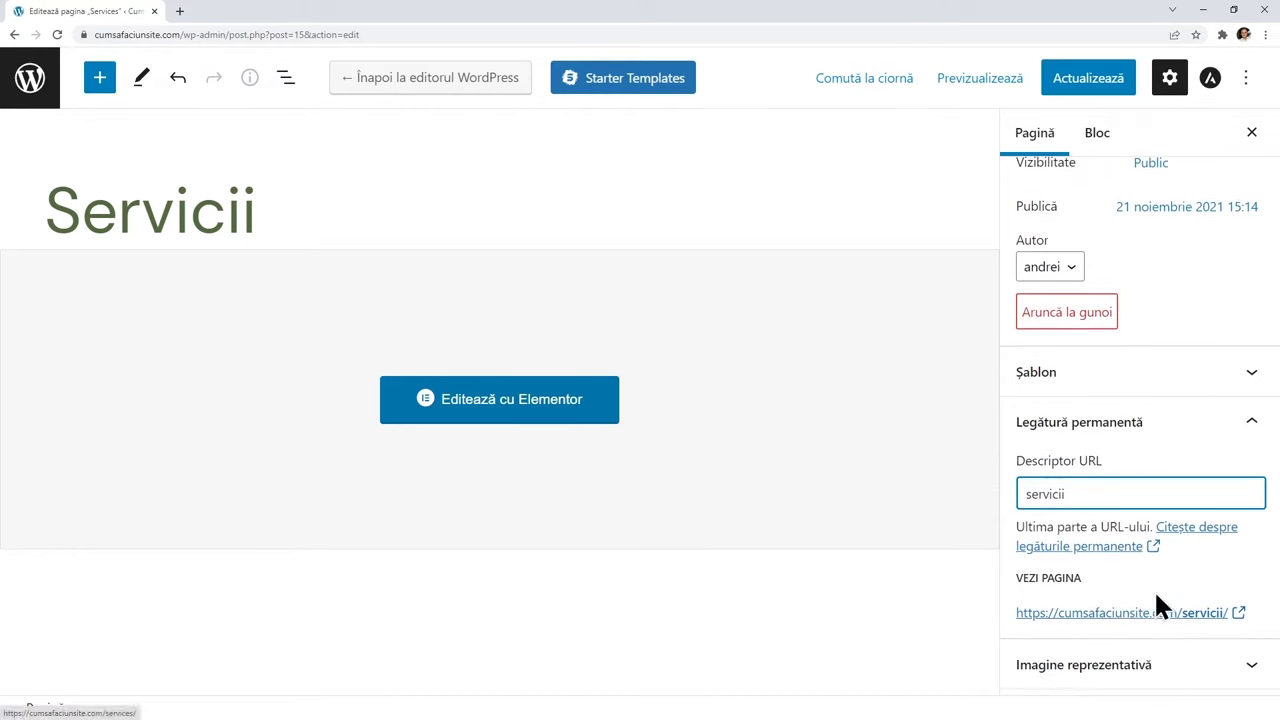
left_click(1088, 97)
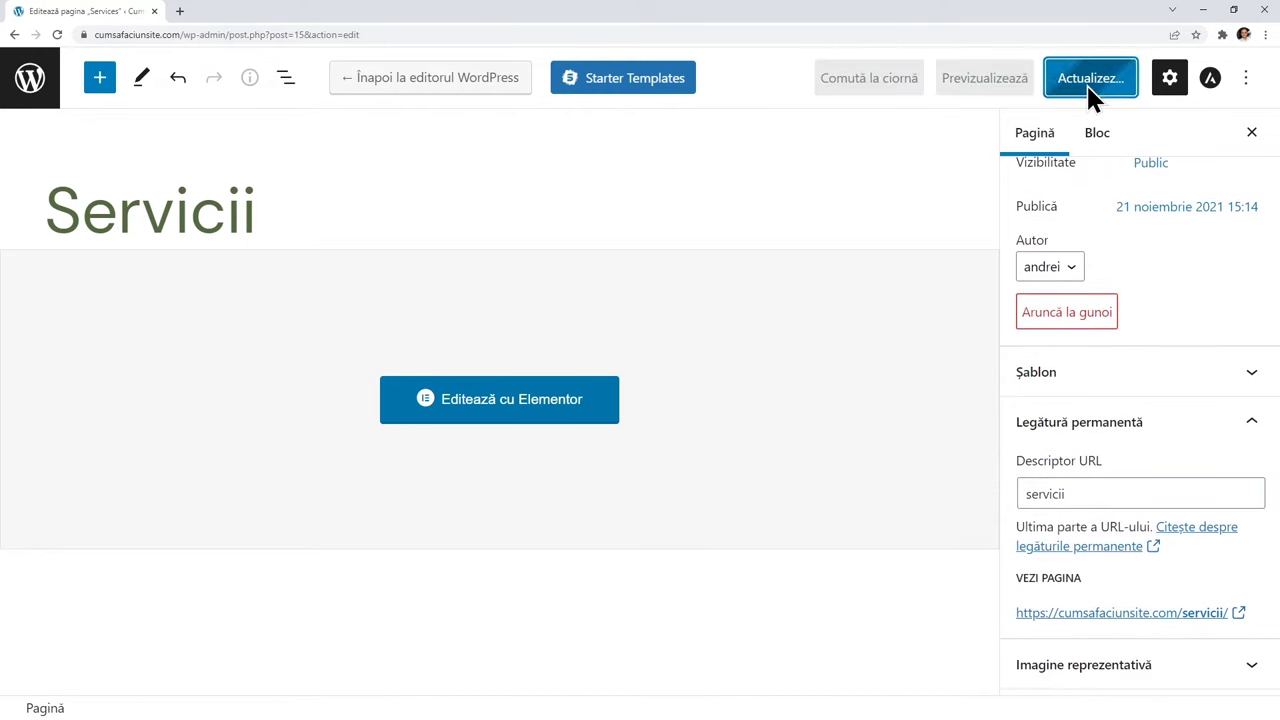
left_click(494, 405)
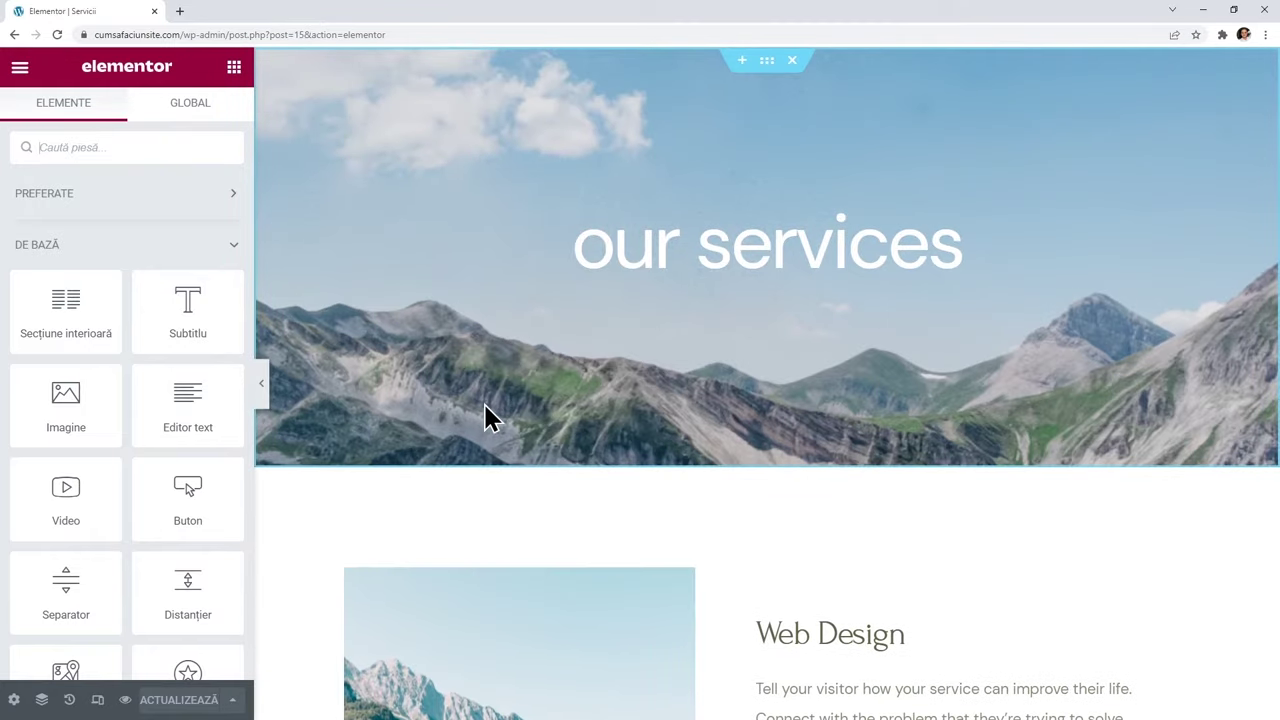
Change the hero heading text from 'our services' to 'oferte și servicii'.
left_click(654, 250)
left_click(120, 257)
left_click_drag(120, 257, 19, 253)
type("oferte și servicii")
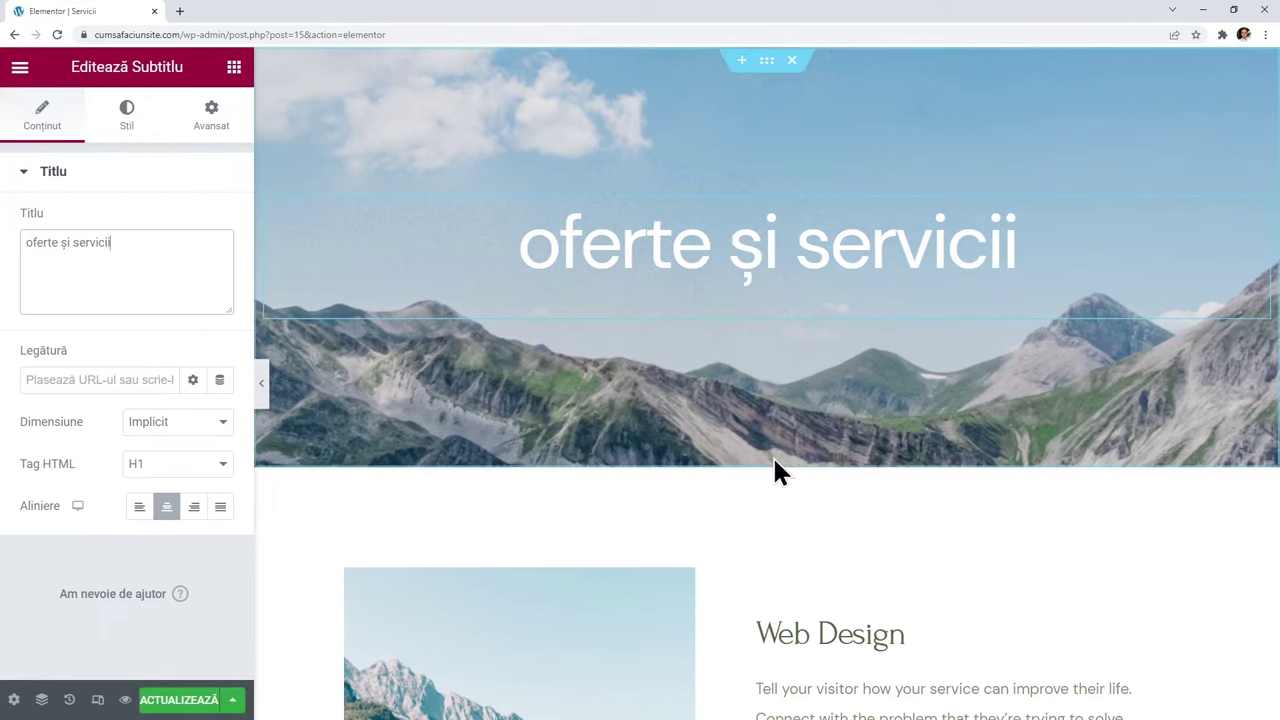
Relabel the Start a Project button 'Începe un proiect' and link it to the Contact page.
scroll(837, 466, "down", 4)
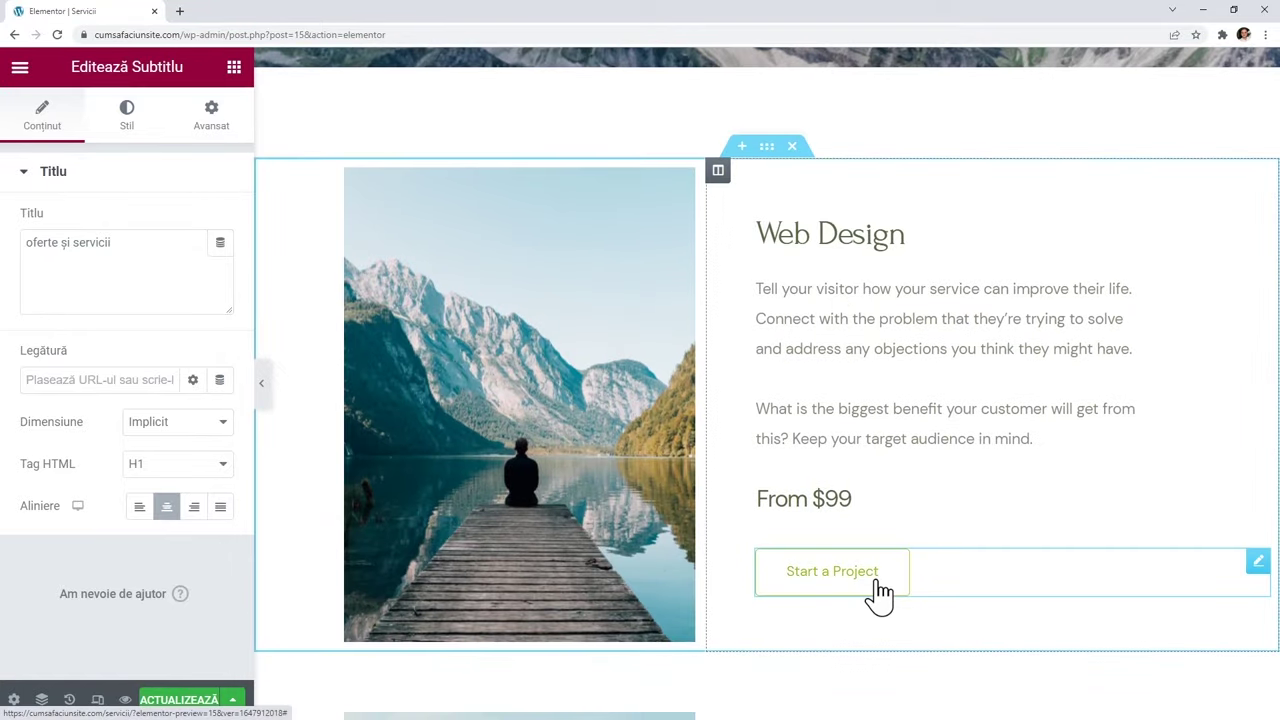
left_click(879, 580)
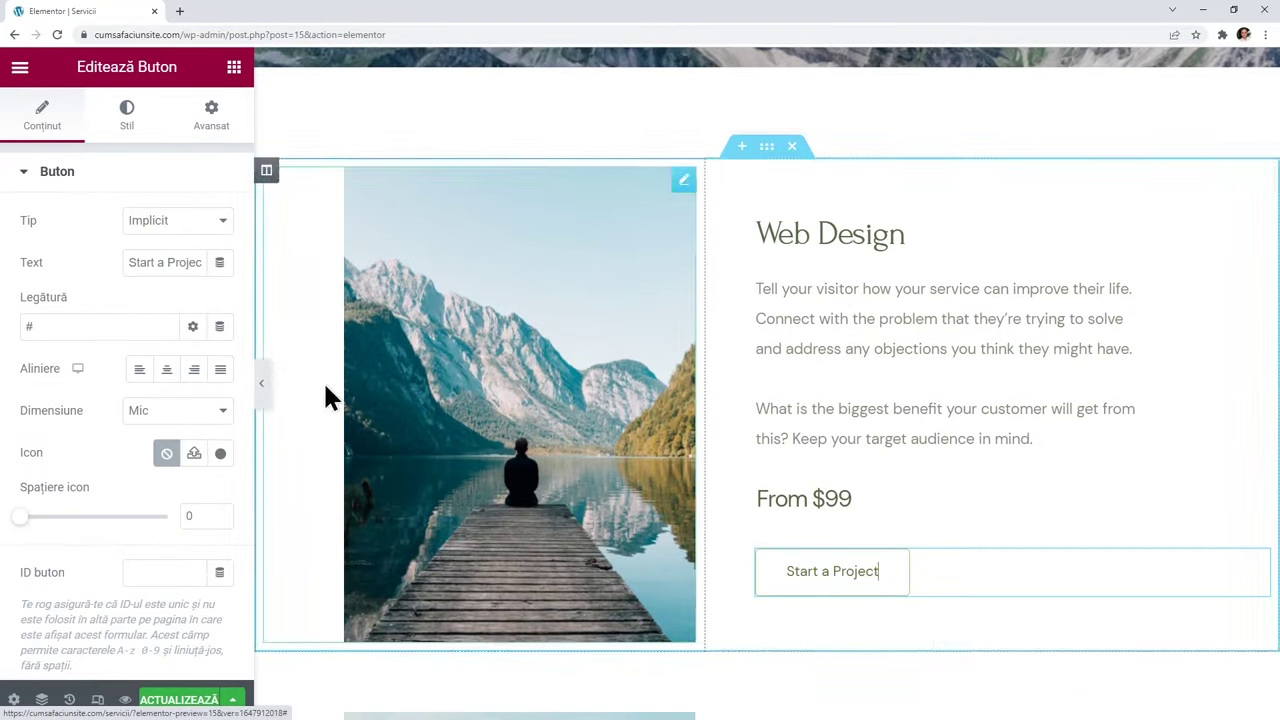
type("Începe un")
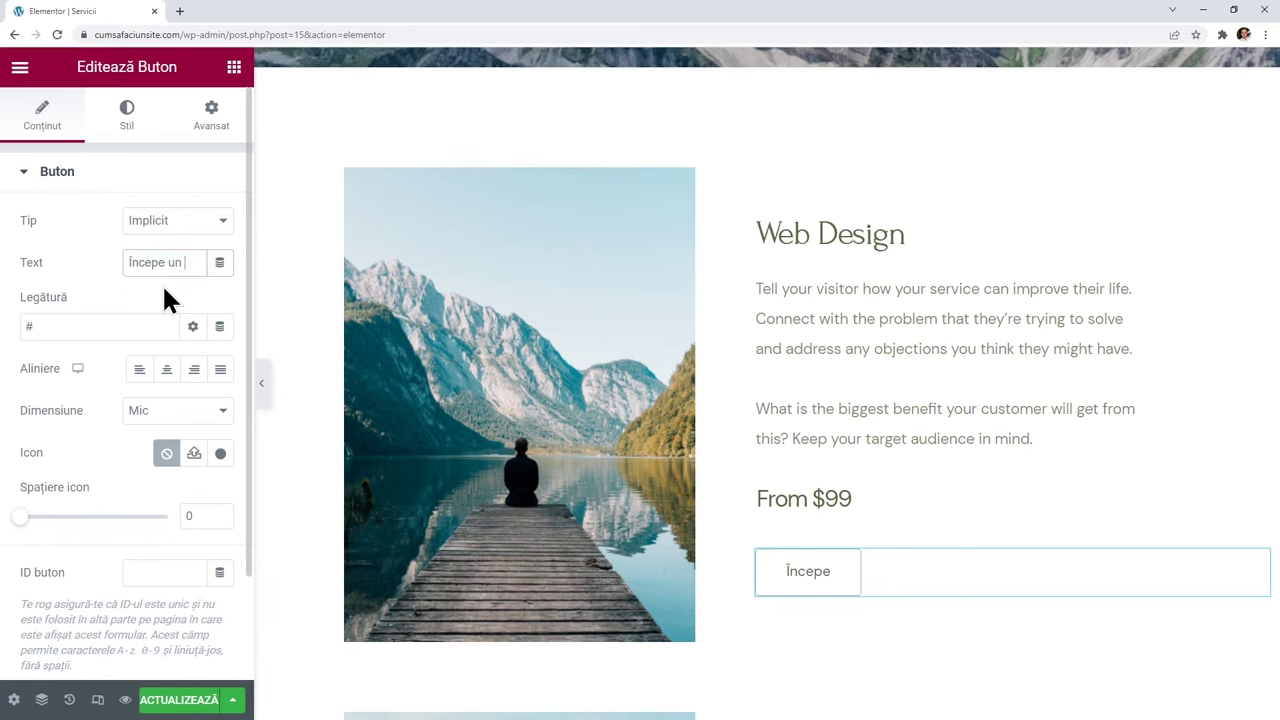
type(" proiect")
left_click_drag(76, 325, 26, 326)
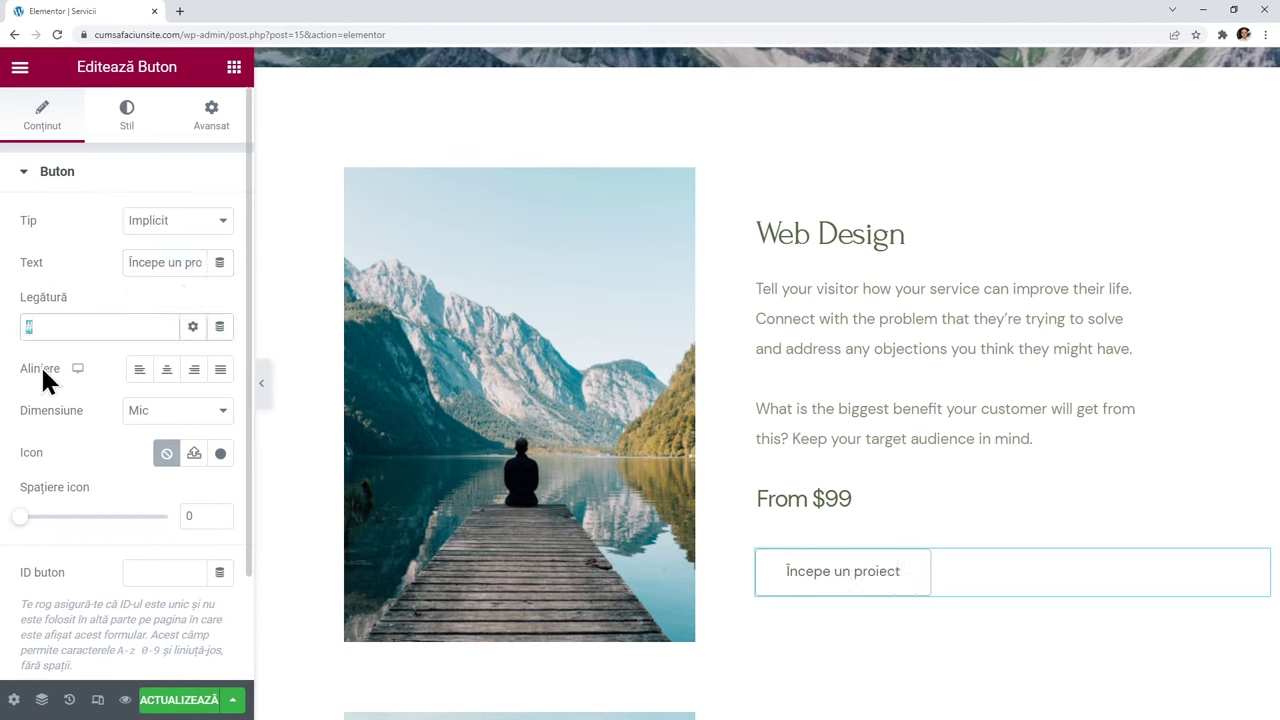
type("contact")
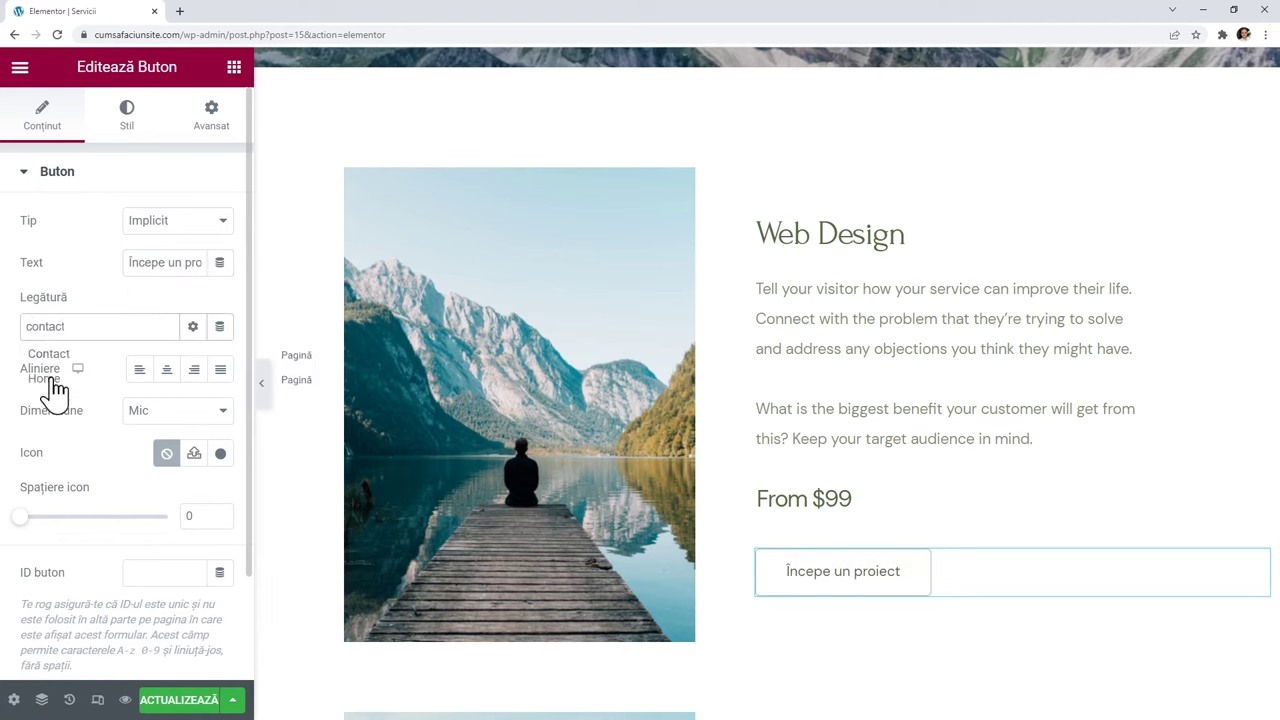
left_click(52, 362)
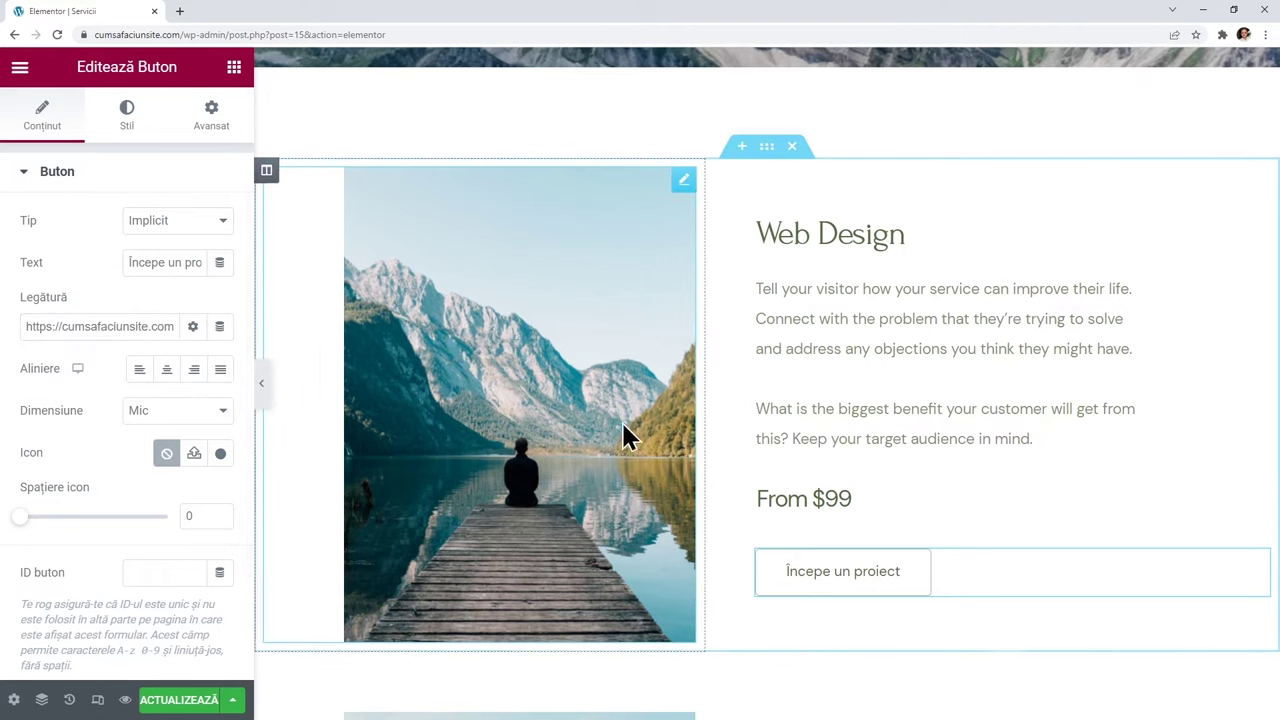
Scroll the preview down past the service blocks to the Why Love Nature badges.
scroll(720, 455, "down", 8)
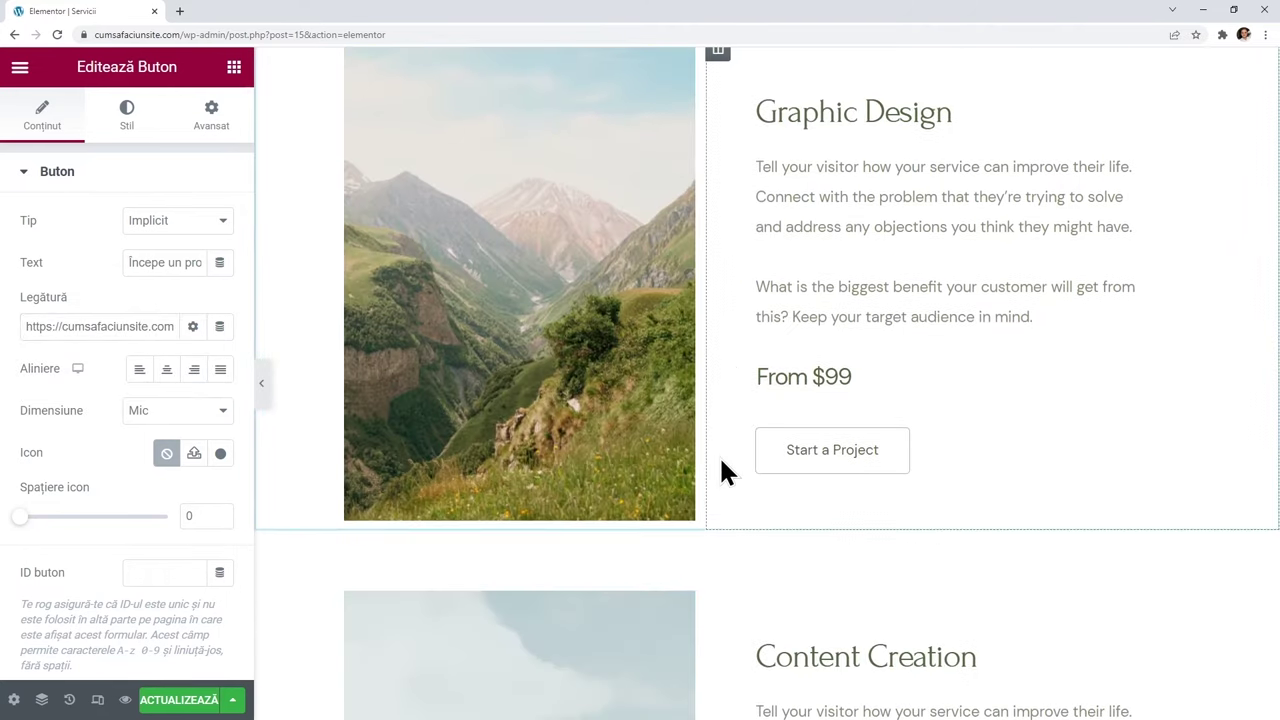
scroll(741, 458, "up", 7)
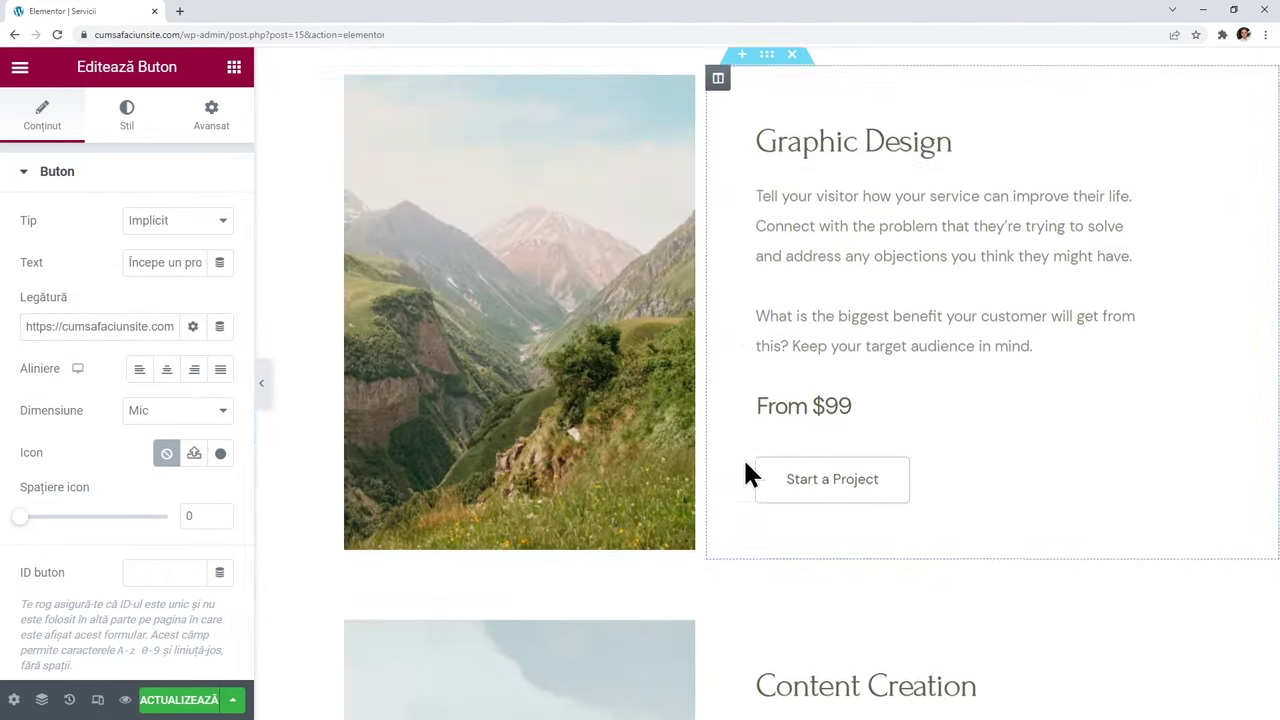
scroll(746, 470, "up", 5)
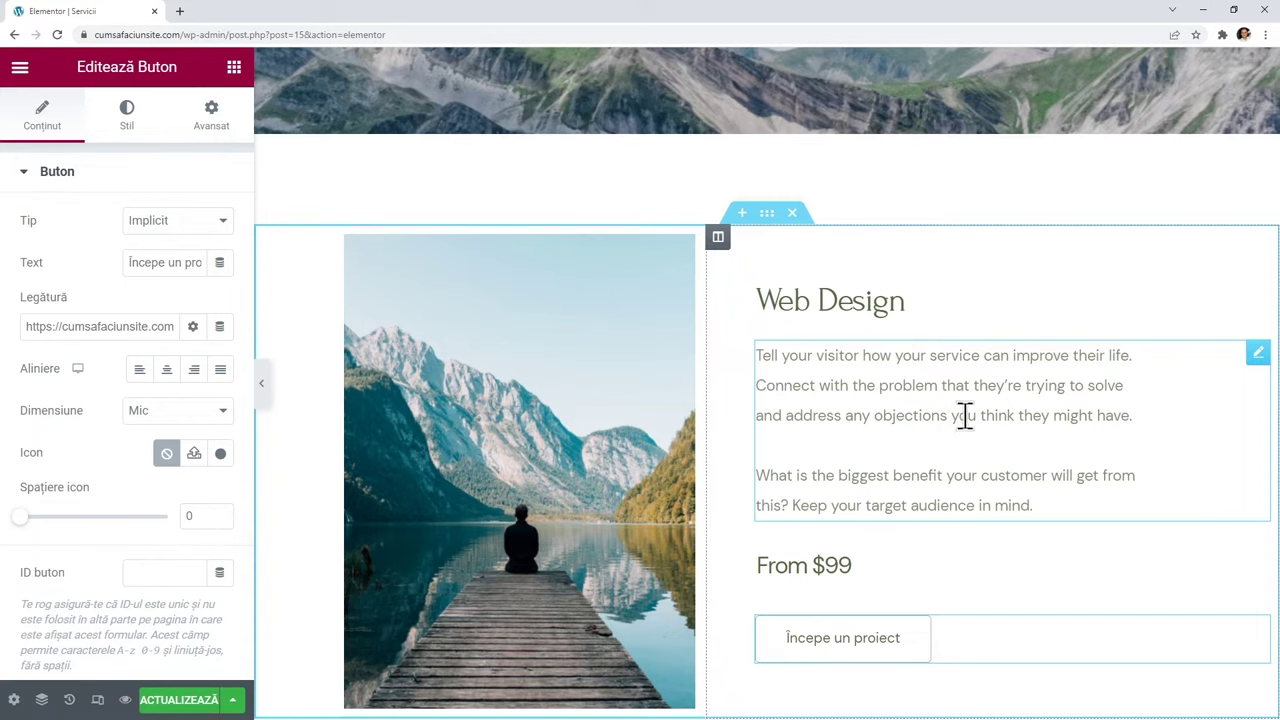
scroll(977, 416, "down", 1)
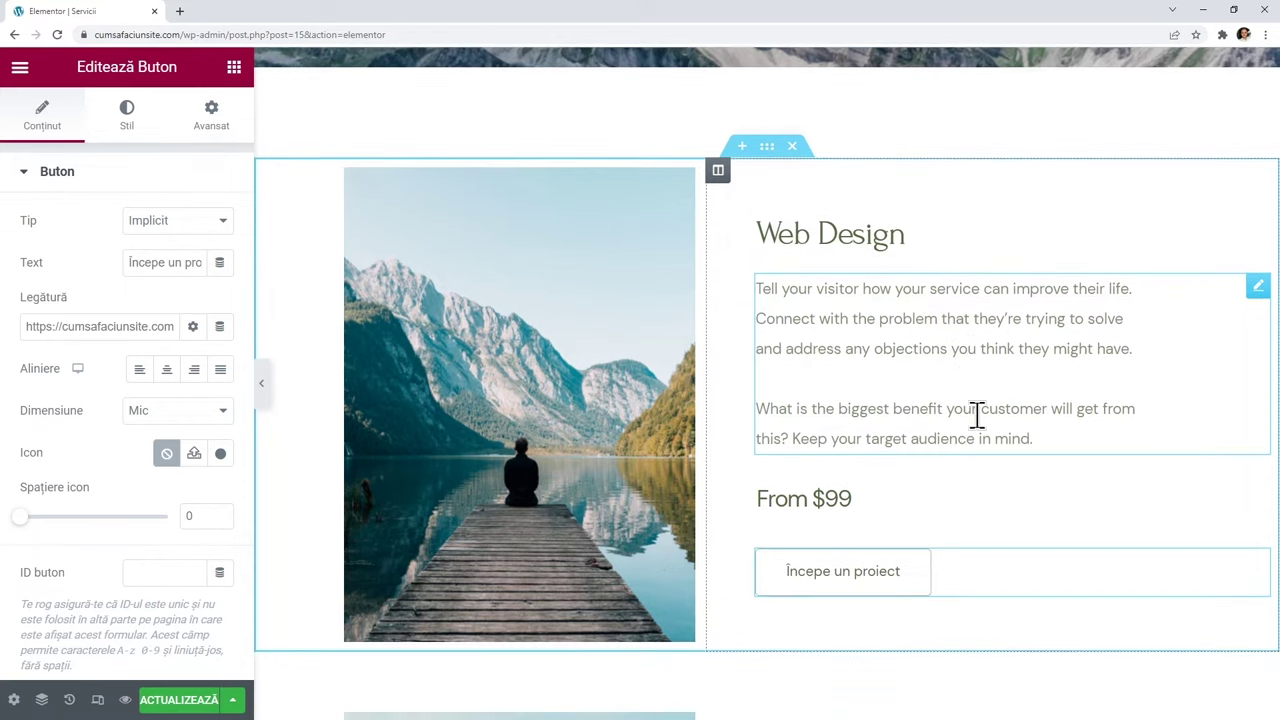
scroll(977, 416, "down", 2)
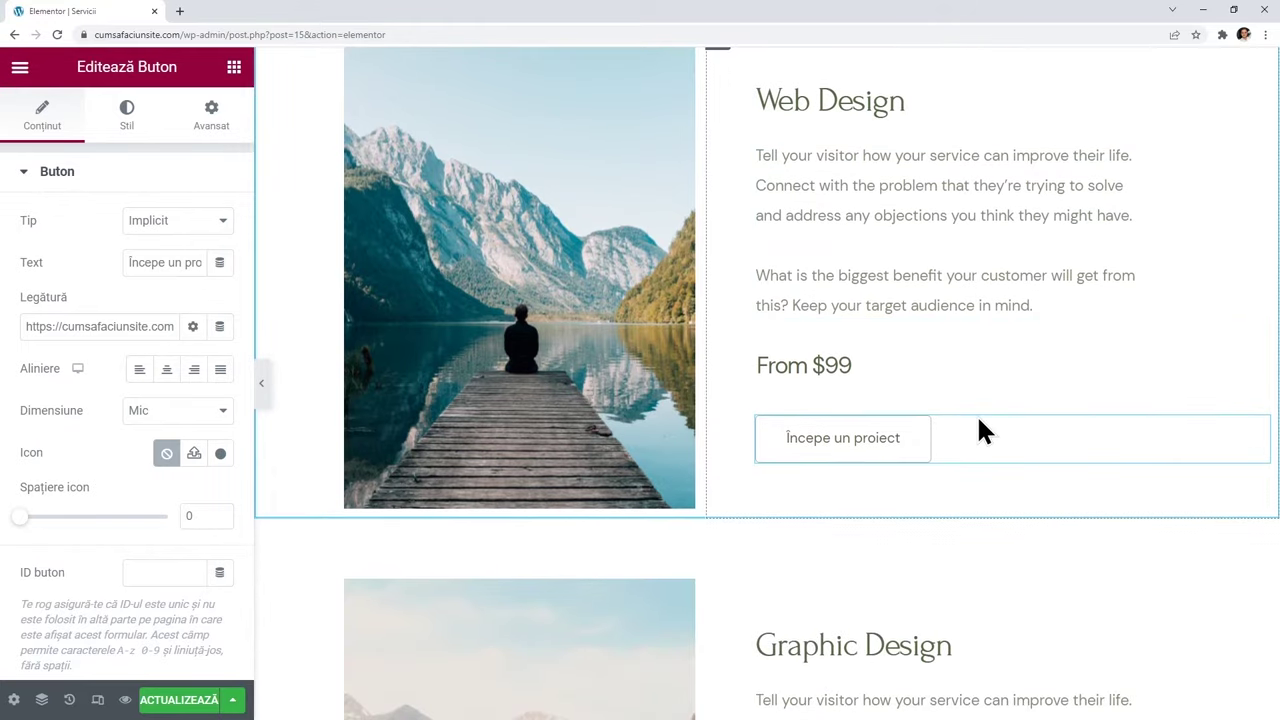
scroll(979, 420, "down", 8)
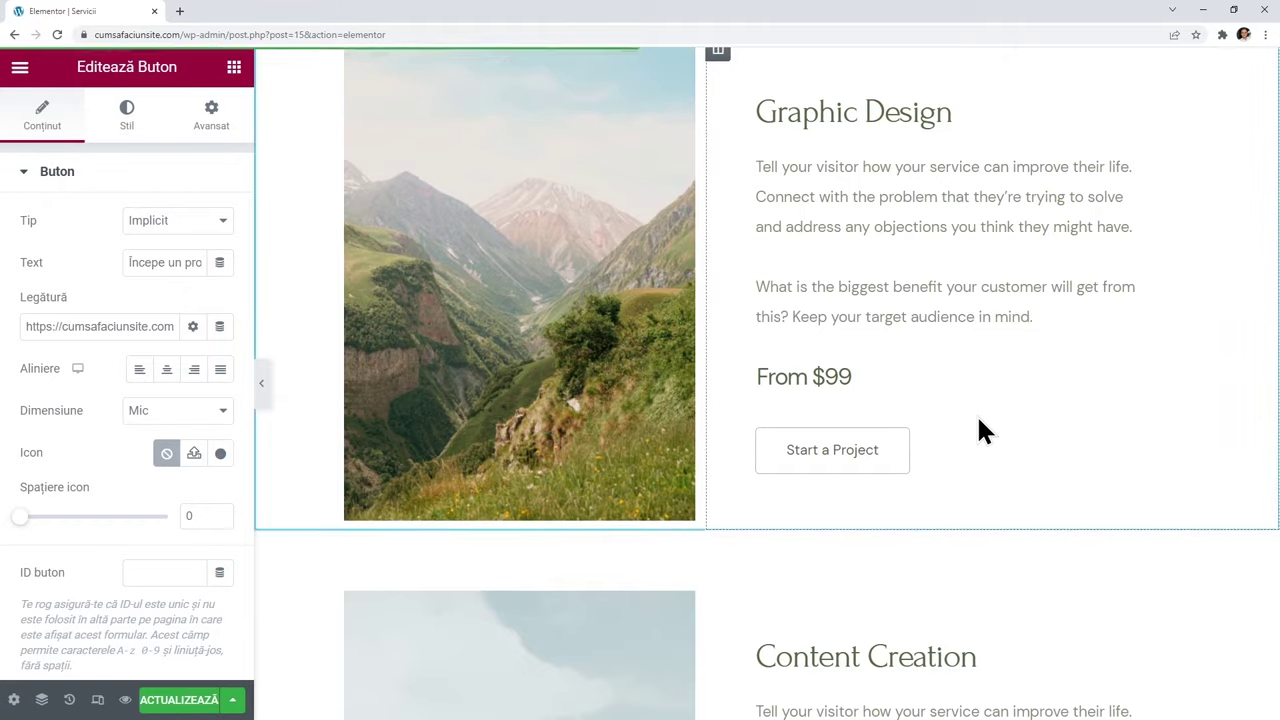
scroll(980, 428, "down", 4)
scroll(979, 420, "down", 6)
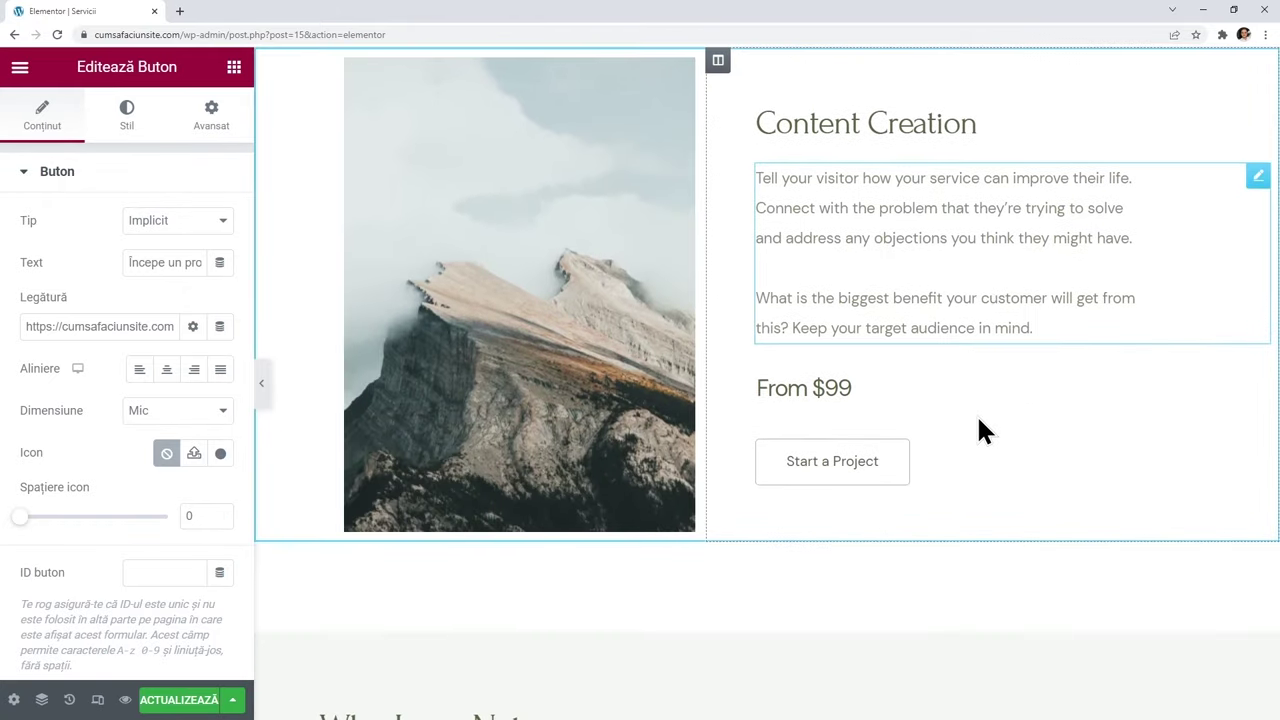
scroll(979, 430, "down", 3)
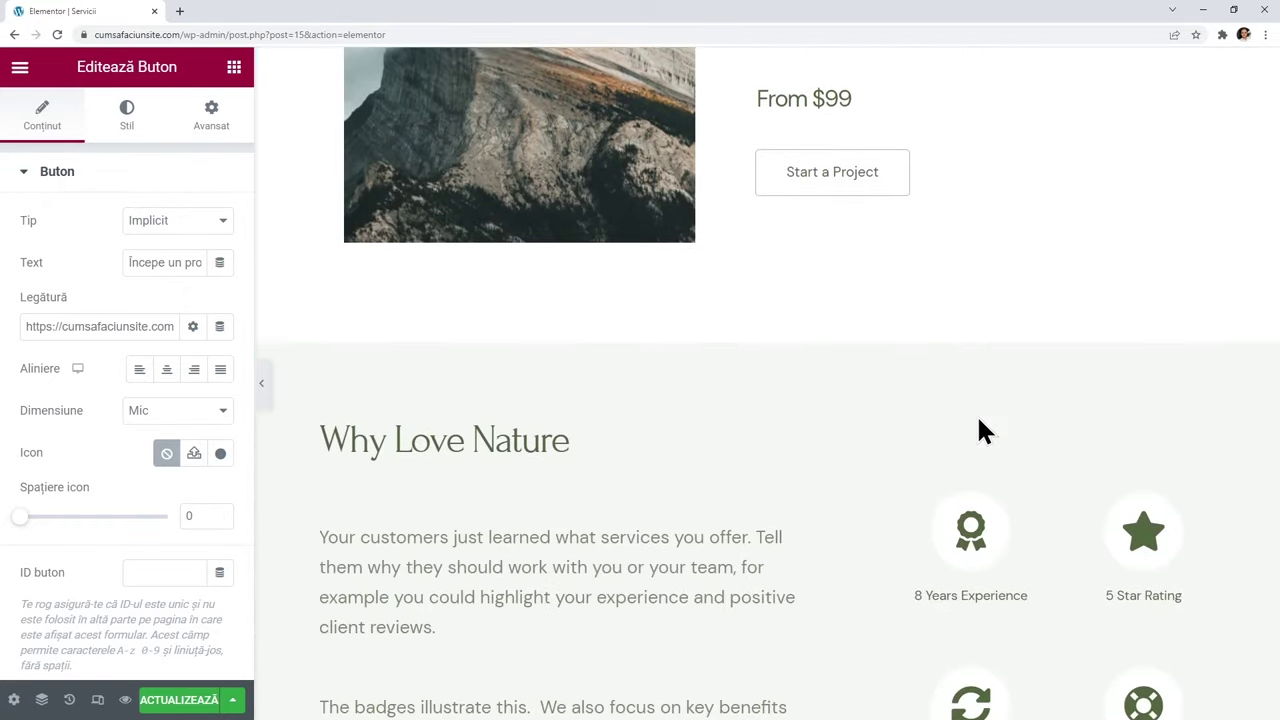
scroll(979, 420, "down", 1)
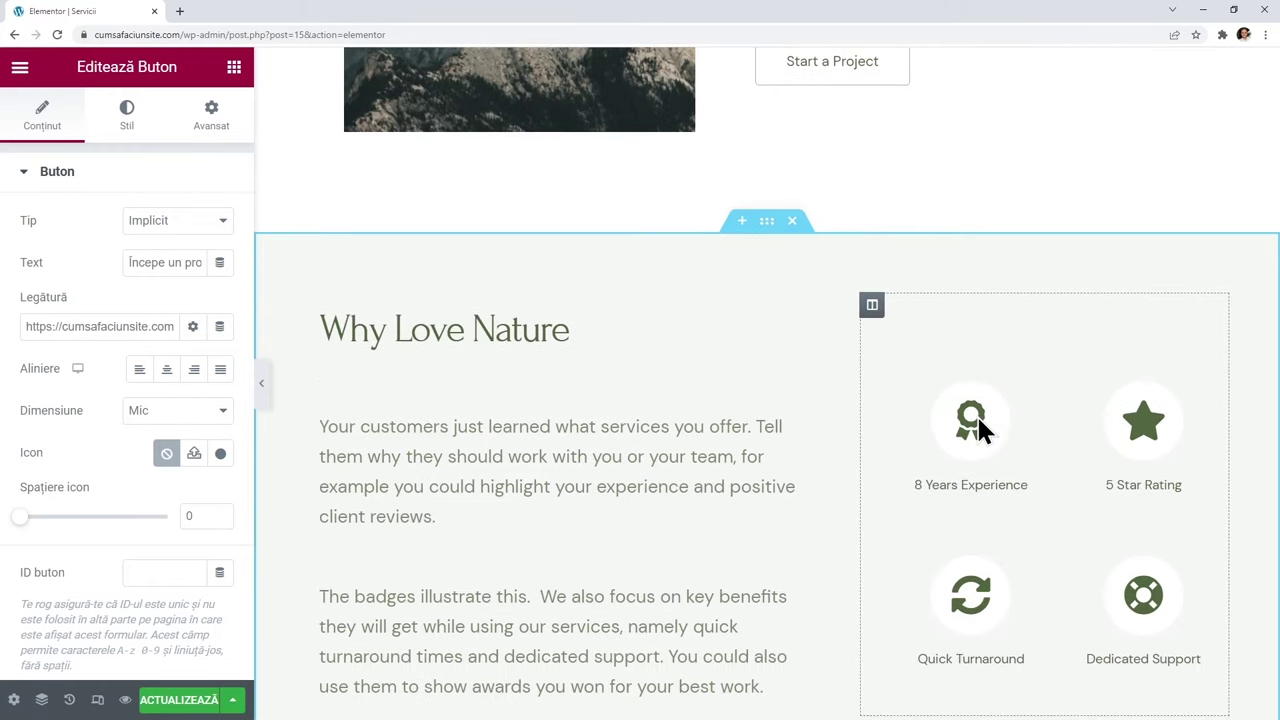
scroll(977, 414, "down", 1)
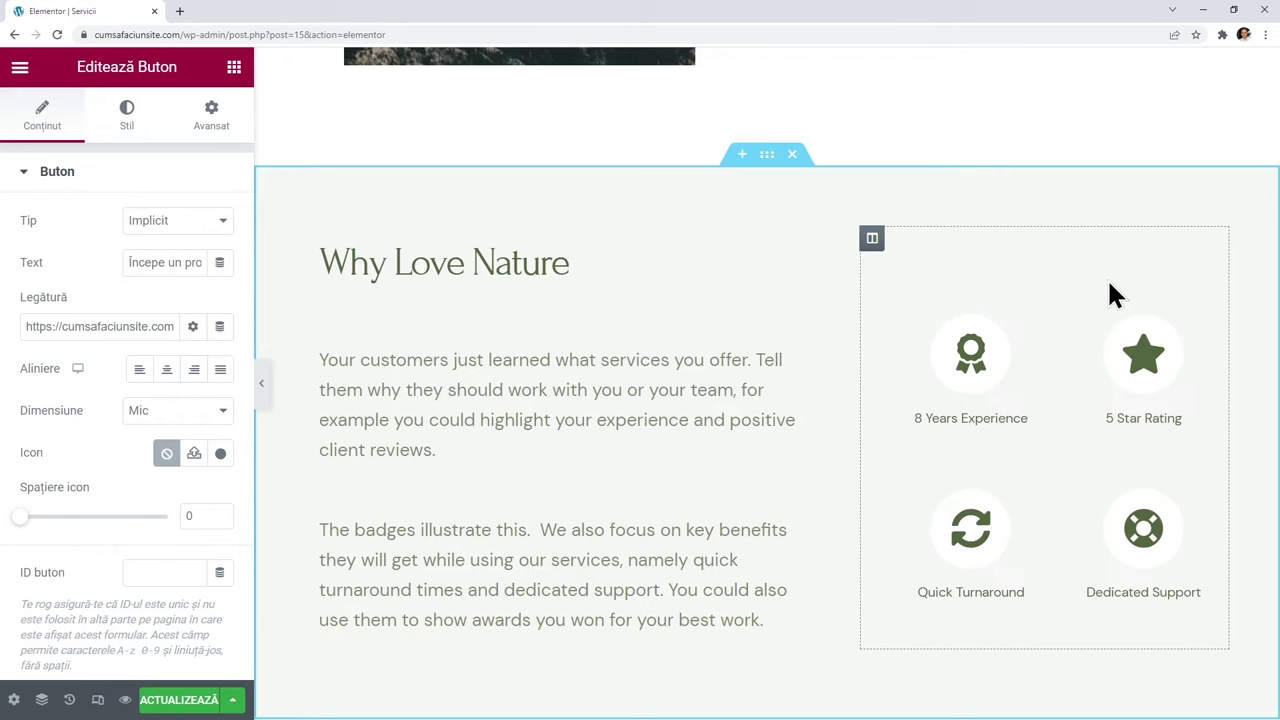
Replace the Dedicated Support badge icon with a hands icon from the icon library.
left_click(1215, 503)
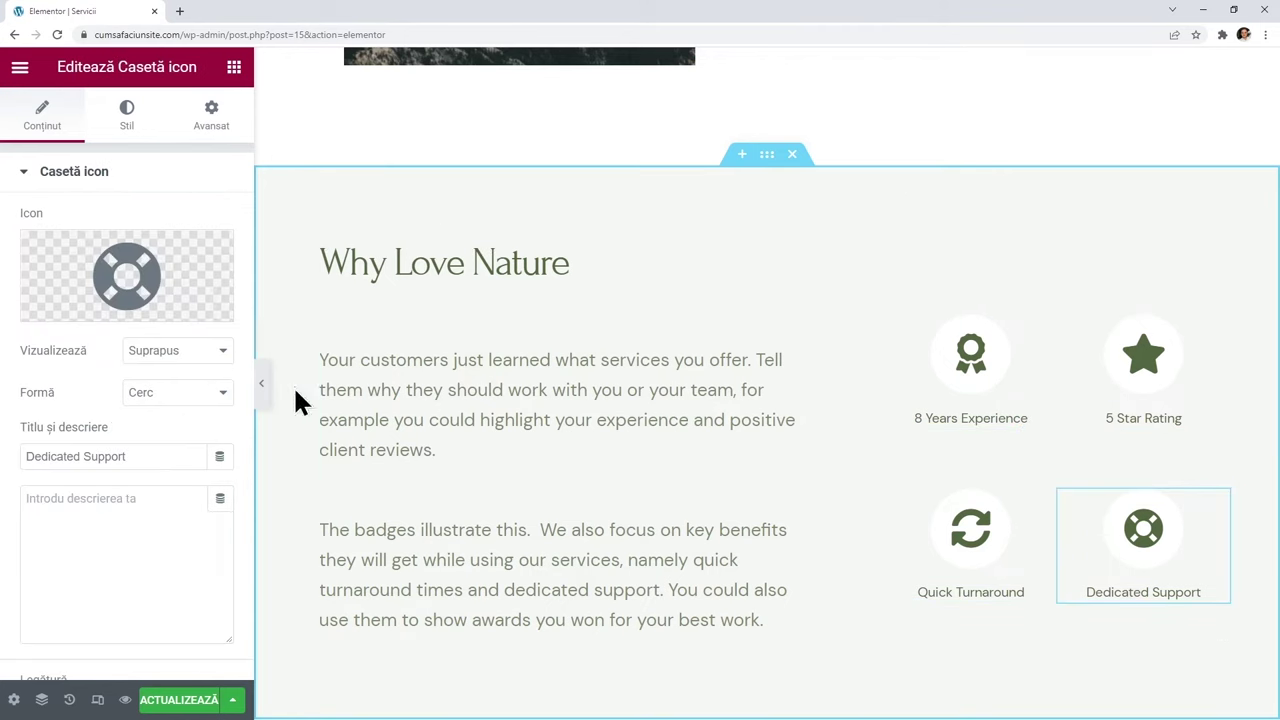
mouse_move(129, 309)
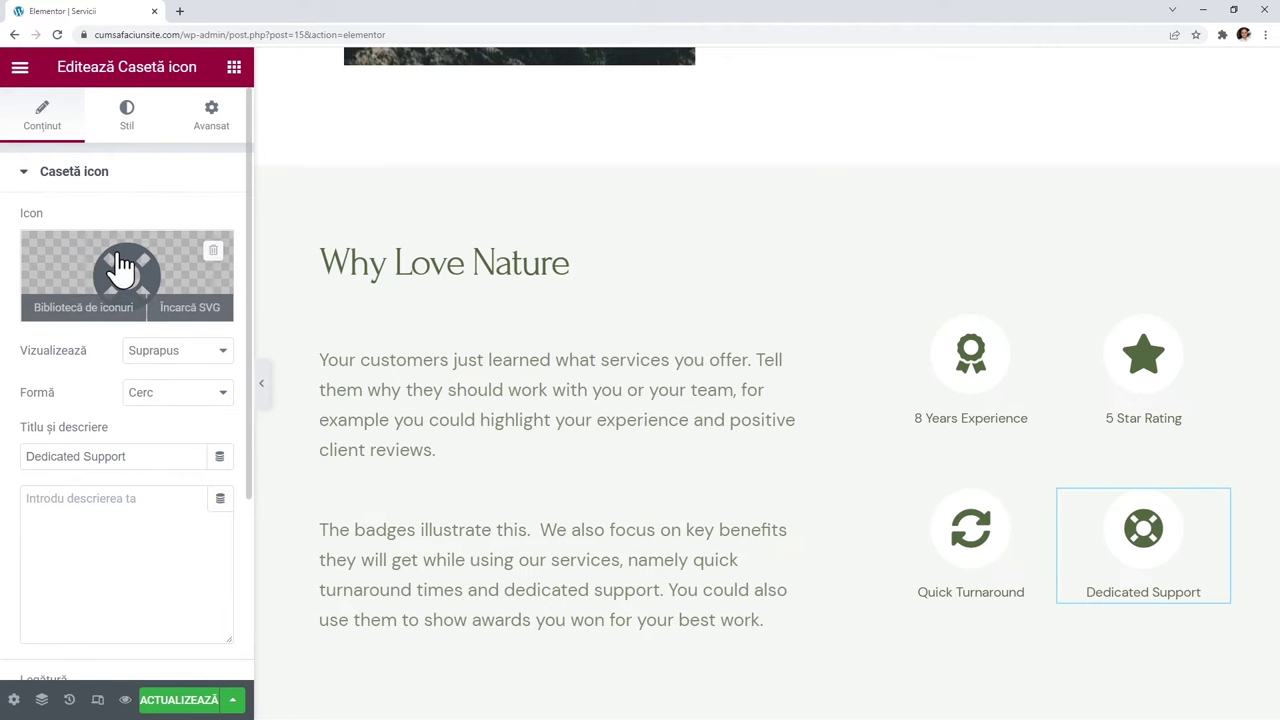
left_click(120, 268)
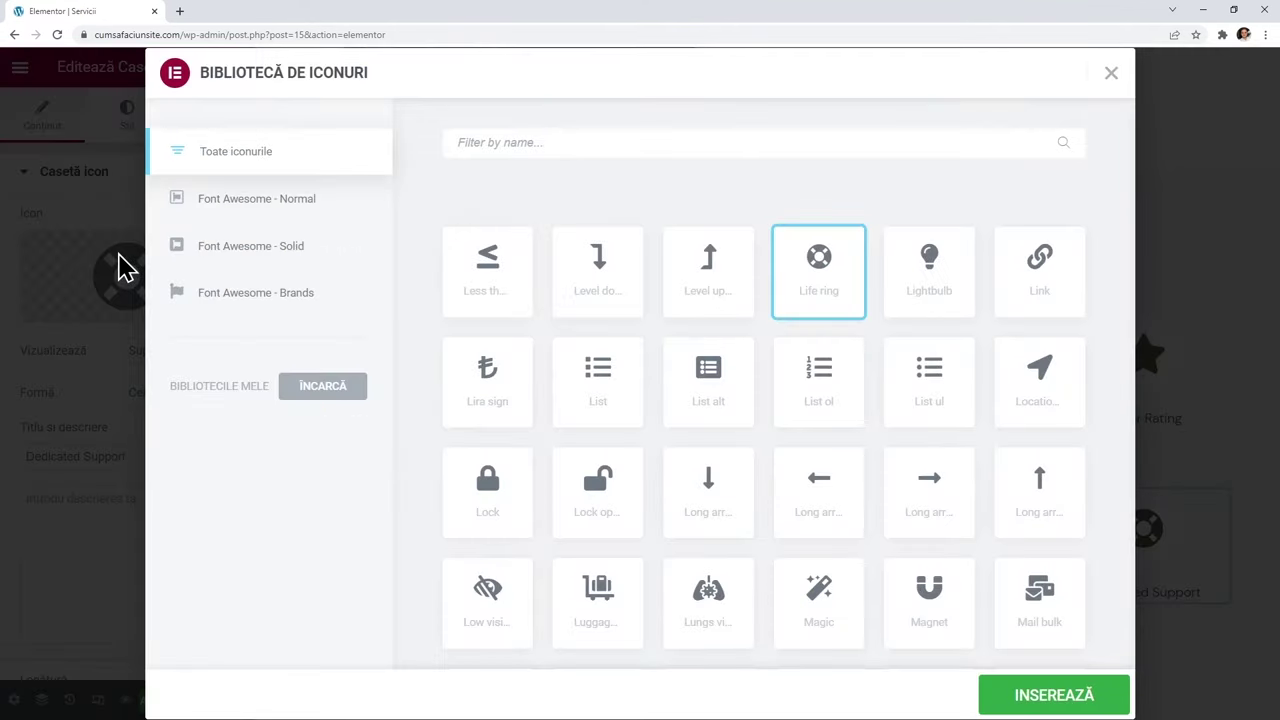
scroll(777, 395, "down", 5)
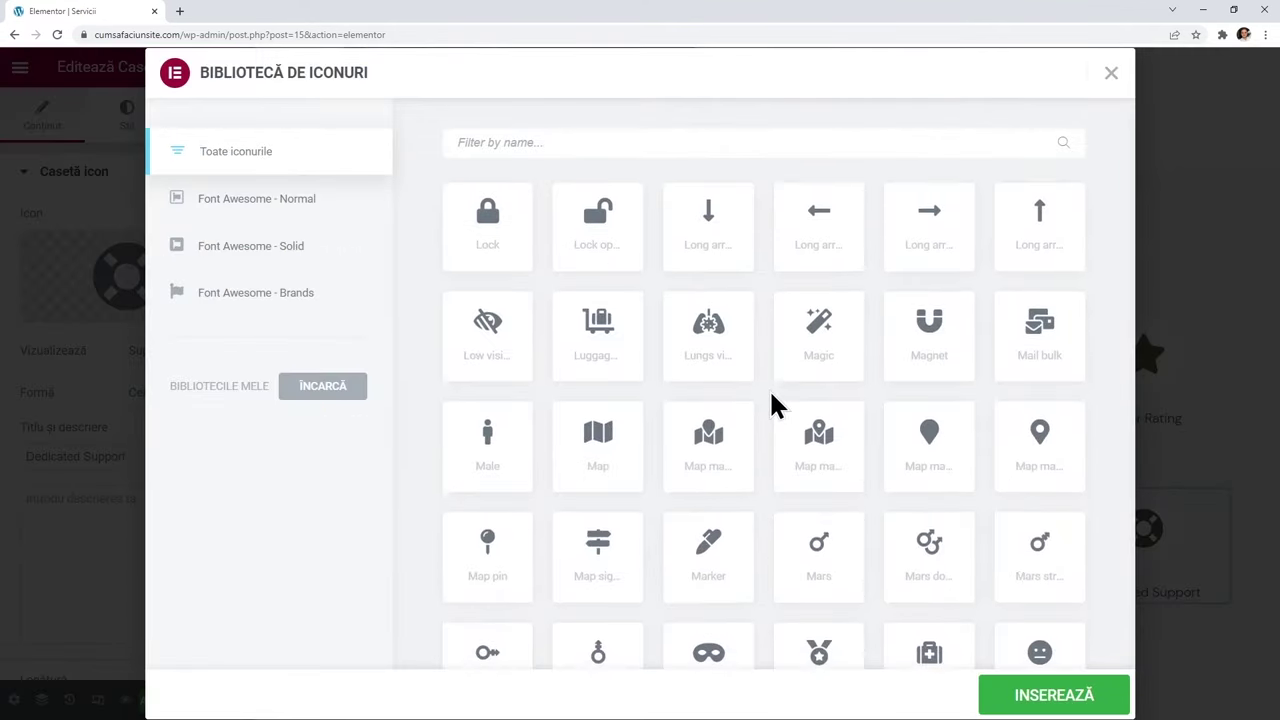
scroll(775, 400, "down", 10)
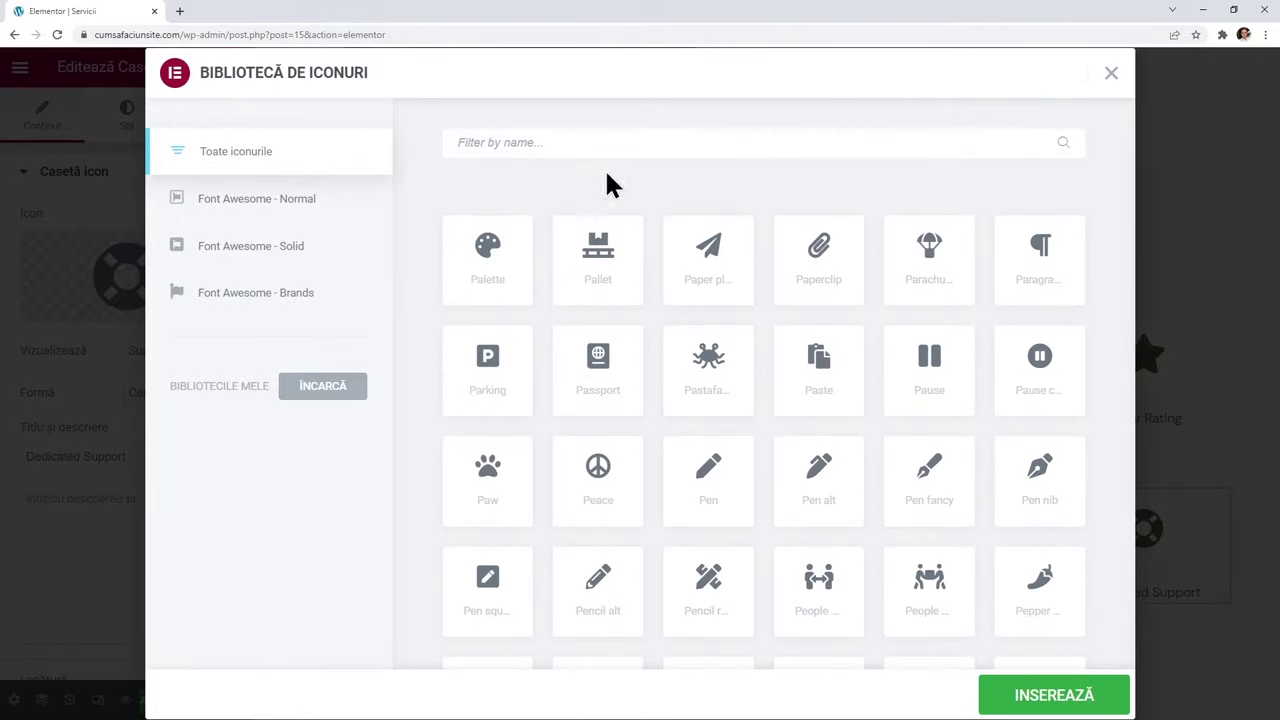
type("hands")
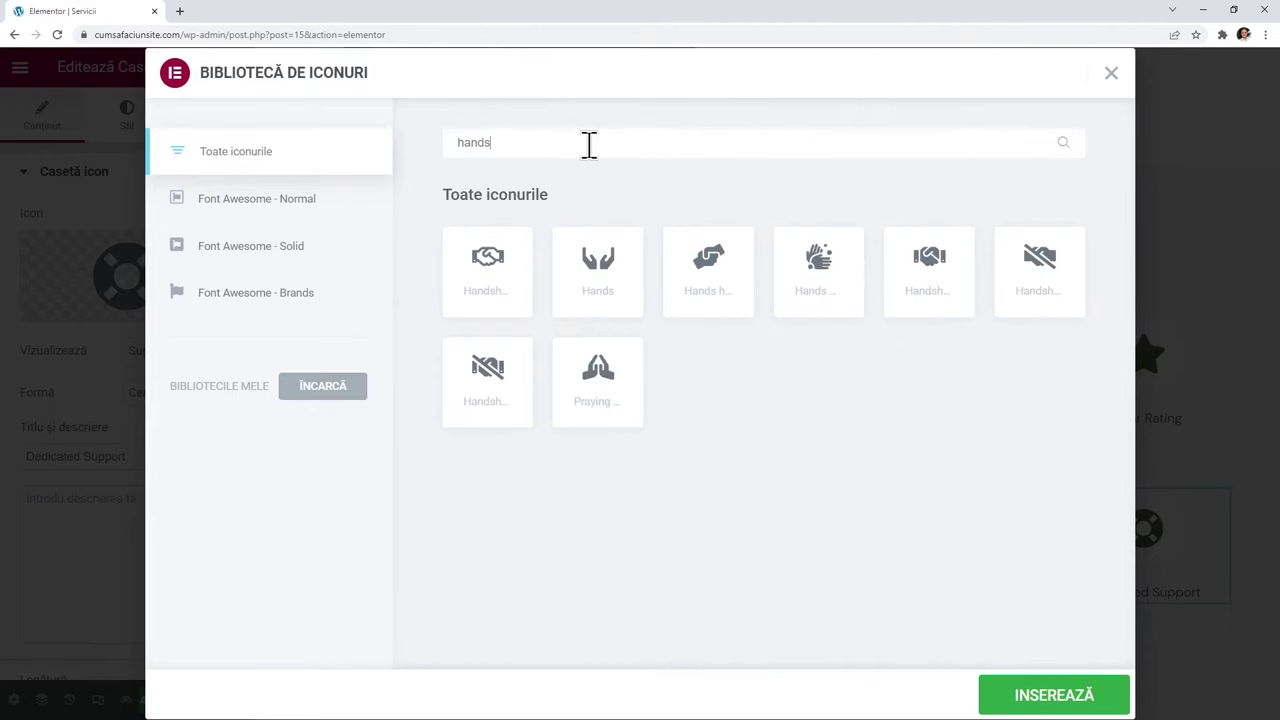
left_click(713, 285)
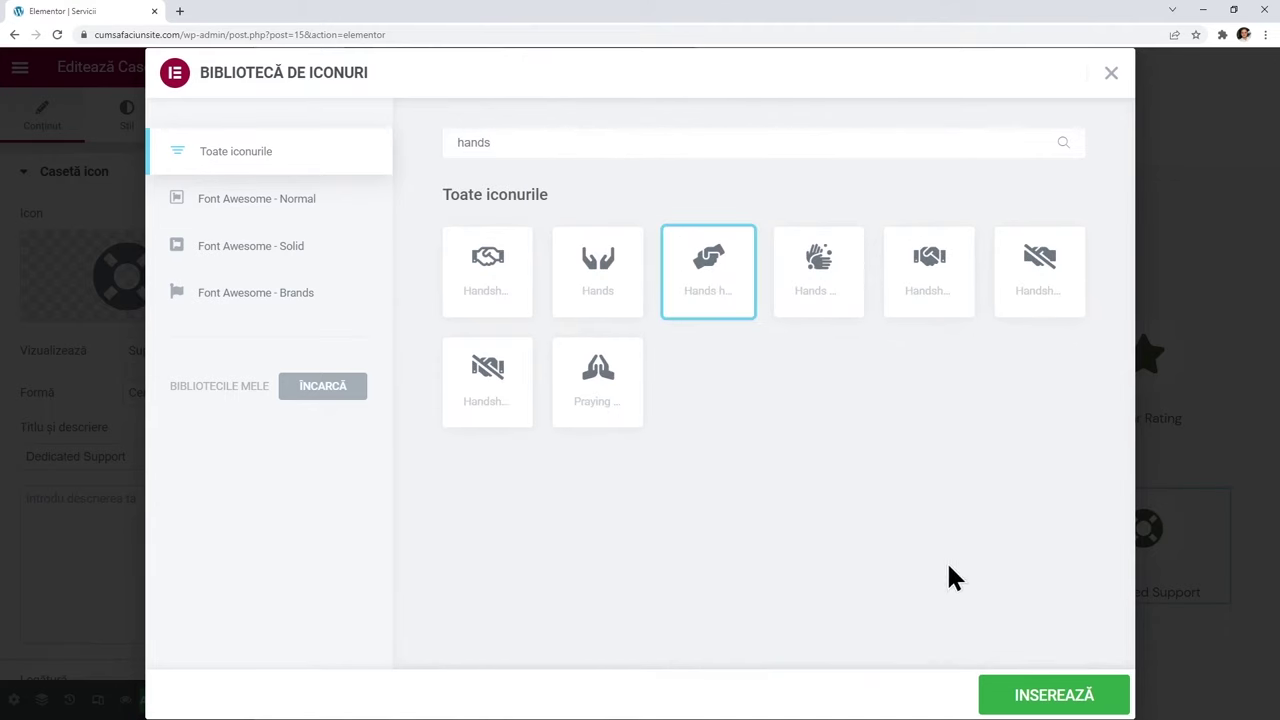
left_click(1032, 698)
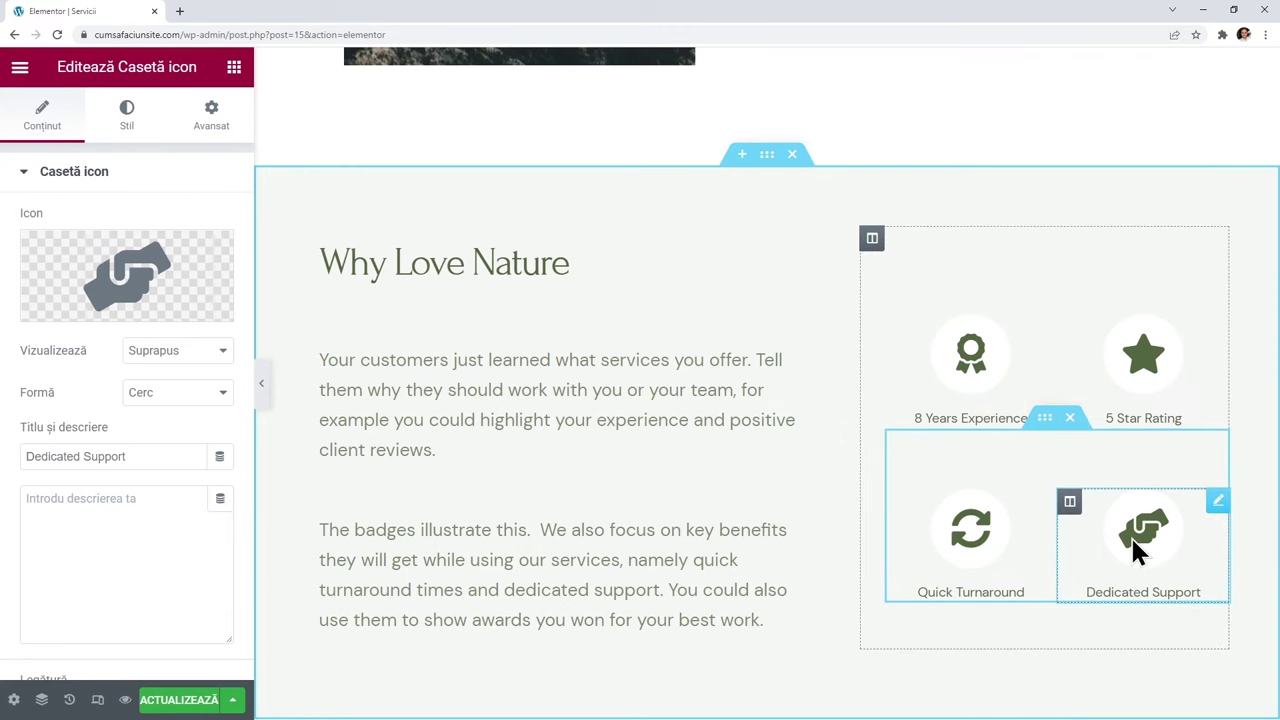
Give the Quick Turnaround badge the solid clock icon.
left_click(980, 537)
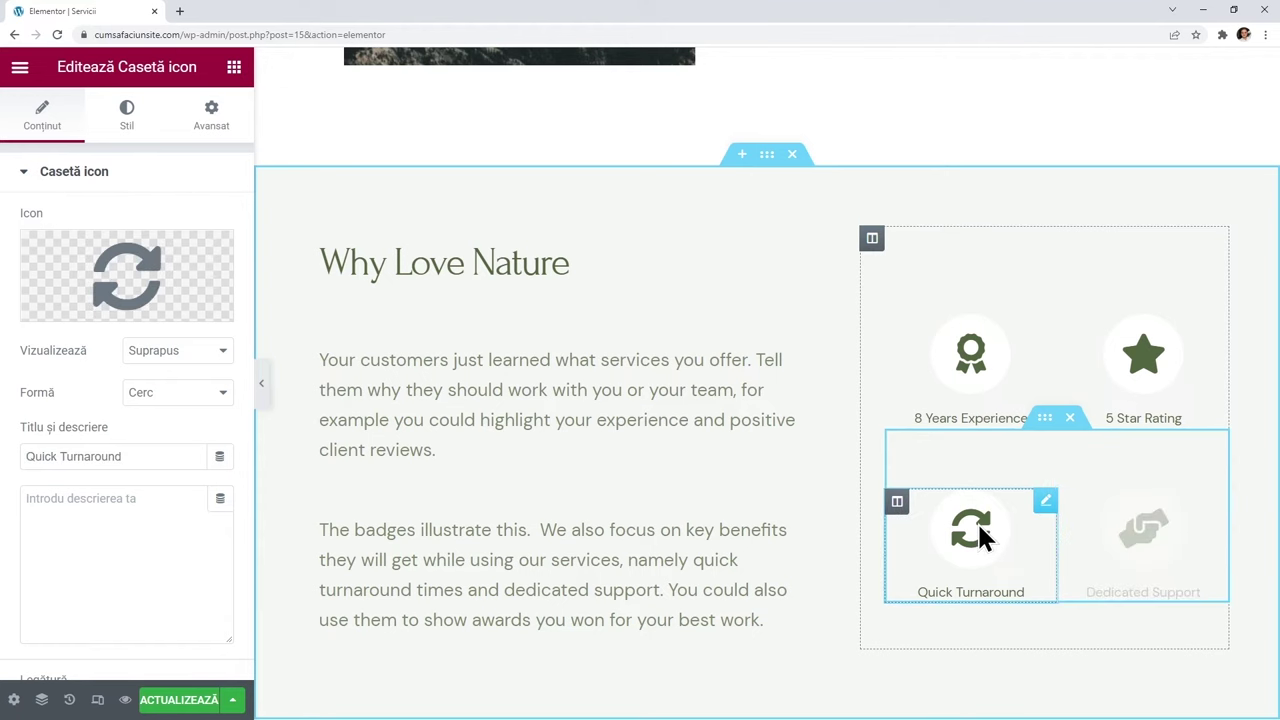
left_click(135, 283)
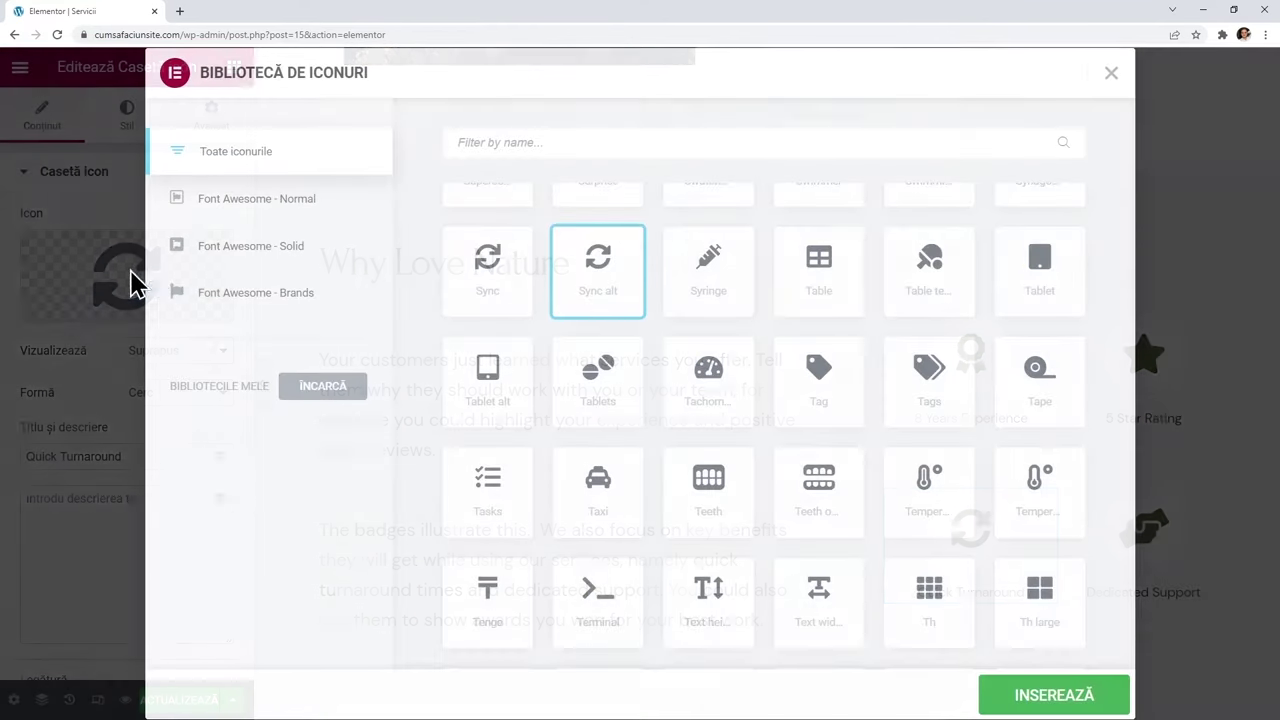
left_click(531, 143)
type("clock")
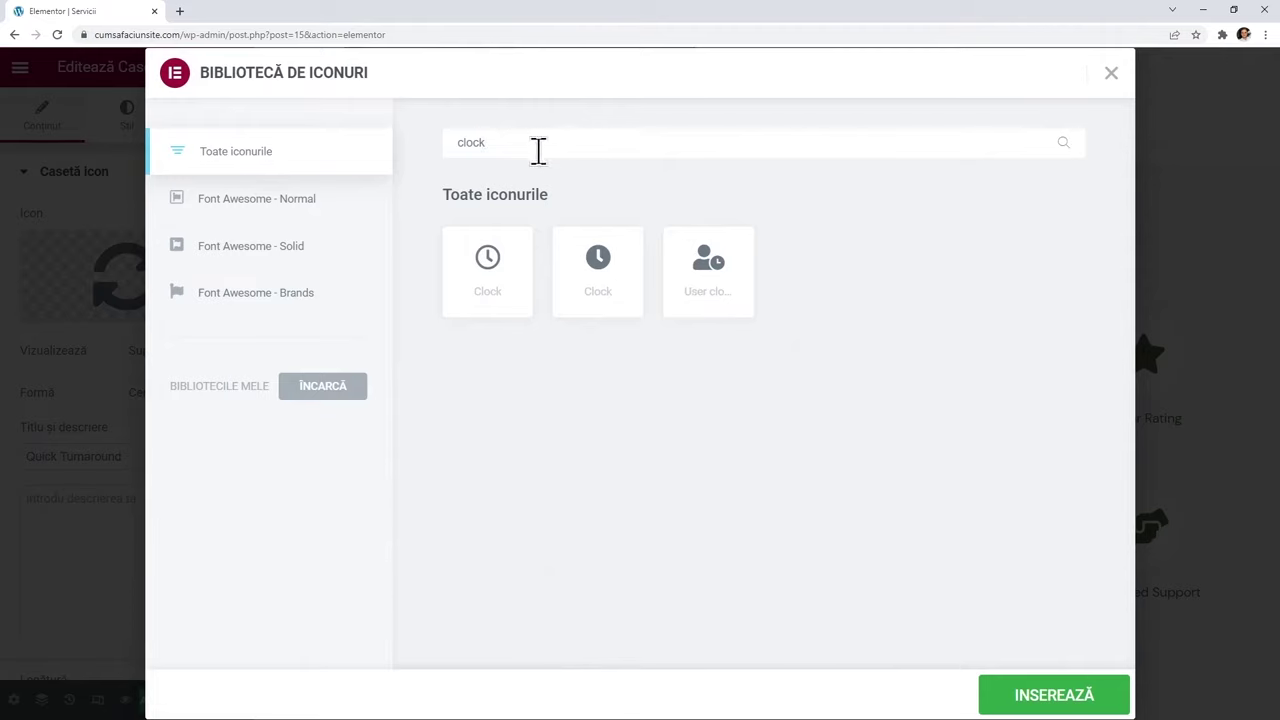
left_click(596, 268)
left_click(1062, 700)
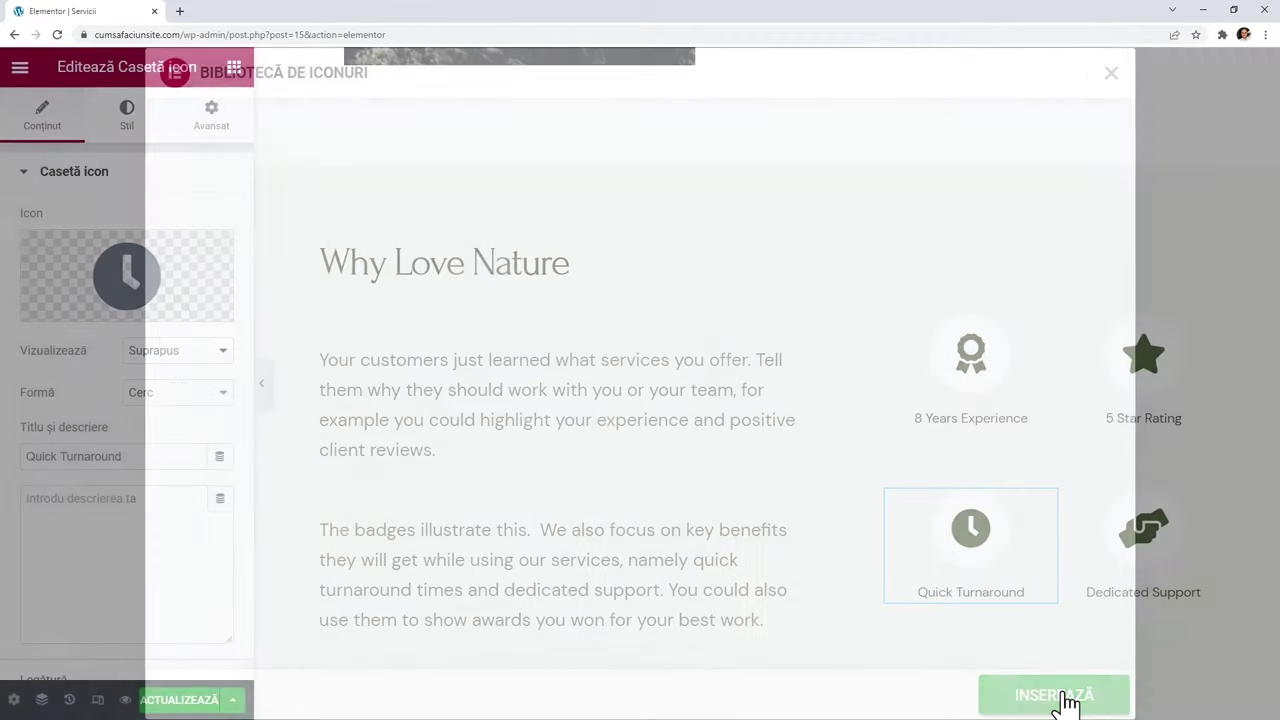
Give the 8 Years Experience badge a graduation cap icon.
left_click(982, 368)
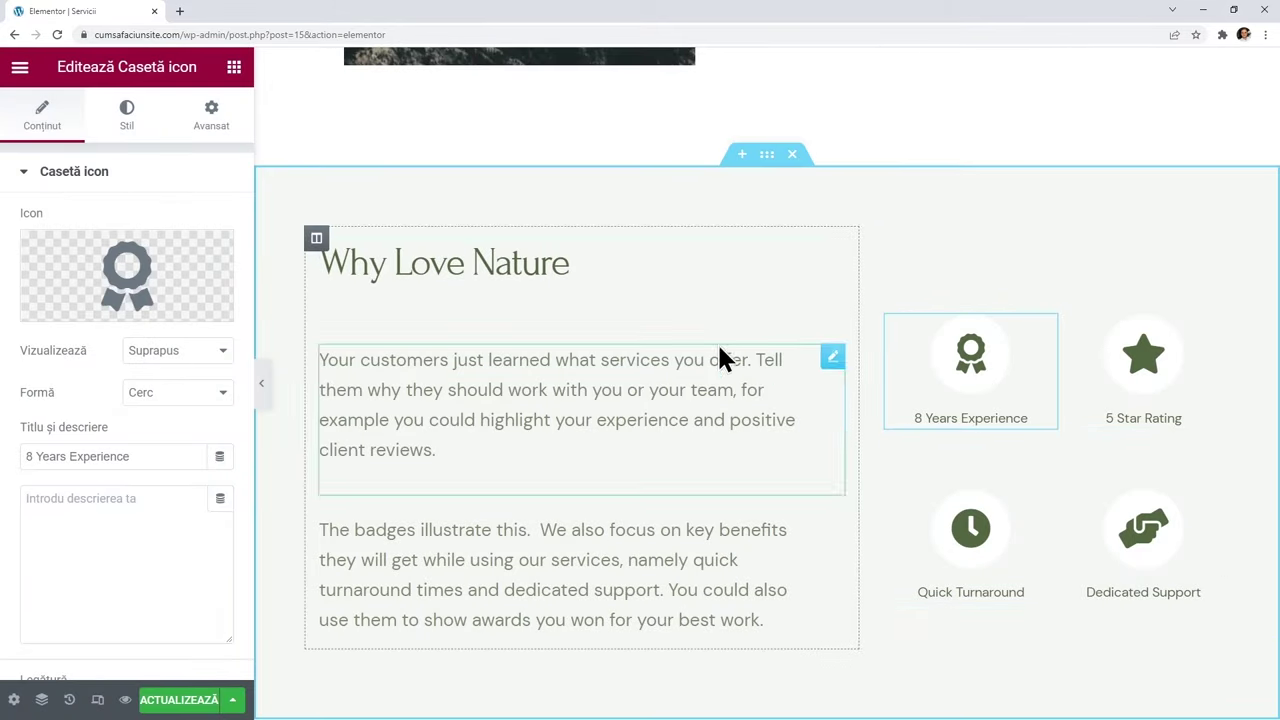
left_click(122, 275)
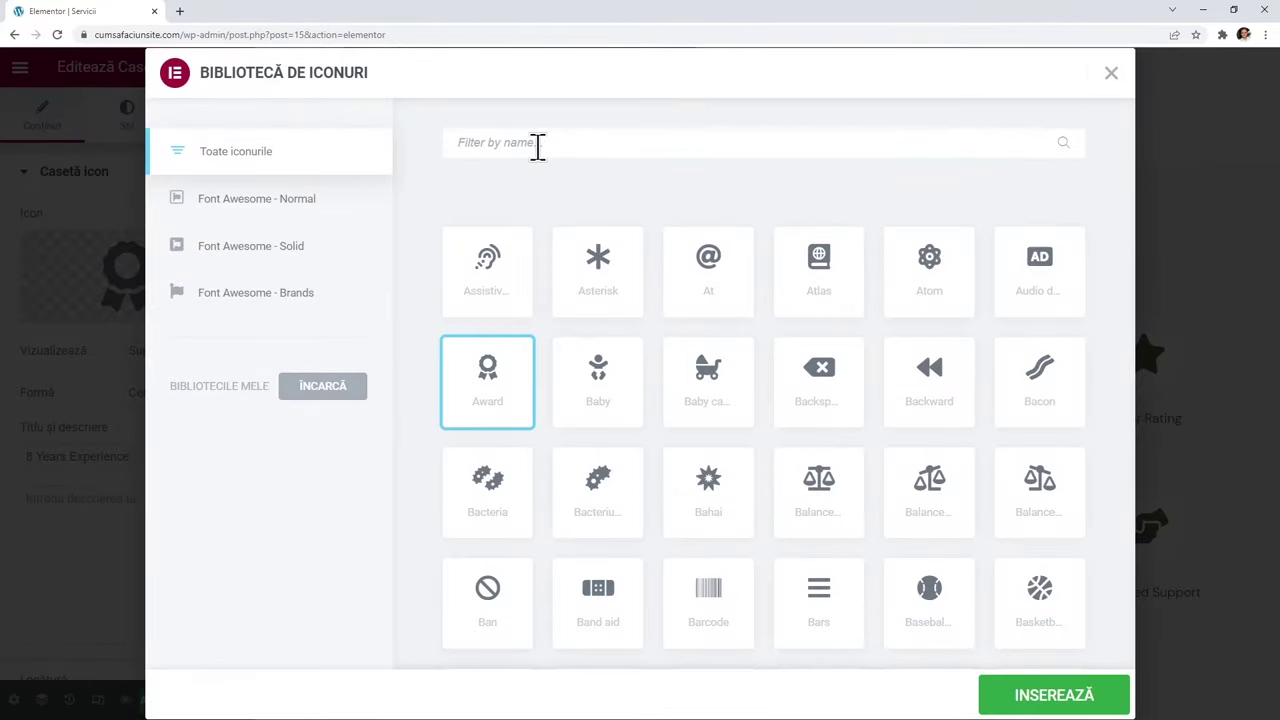
type("graduation cap")
left_click(497, 262)
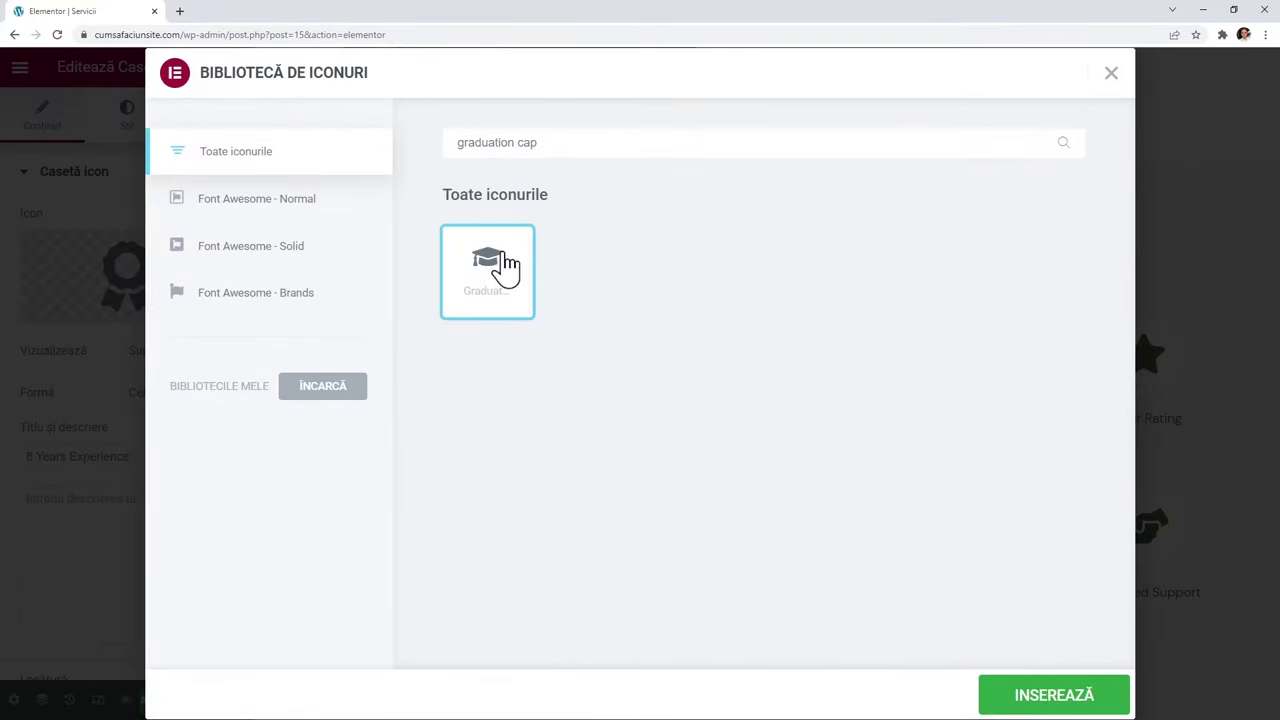
left_click(1026, 690)
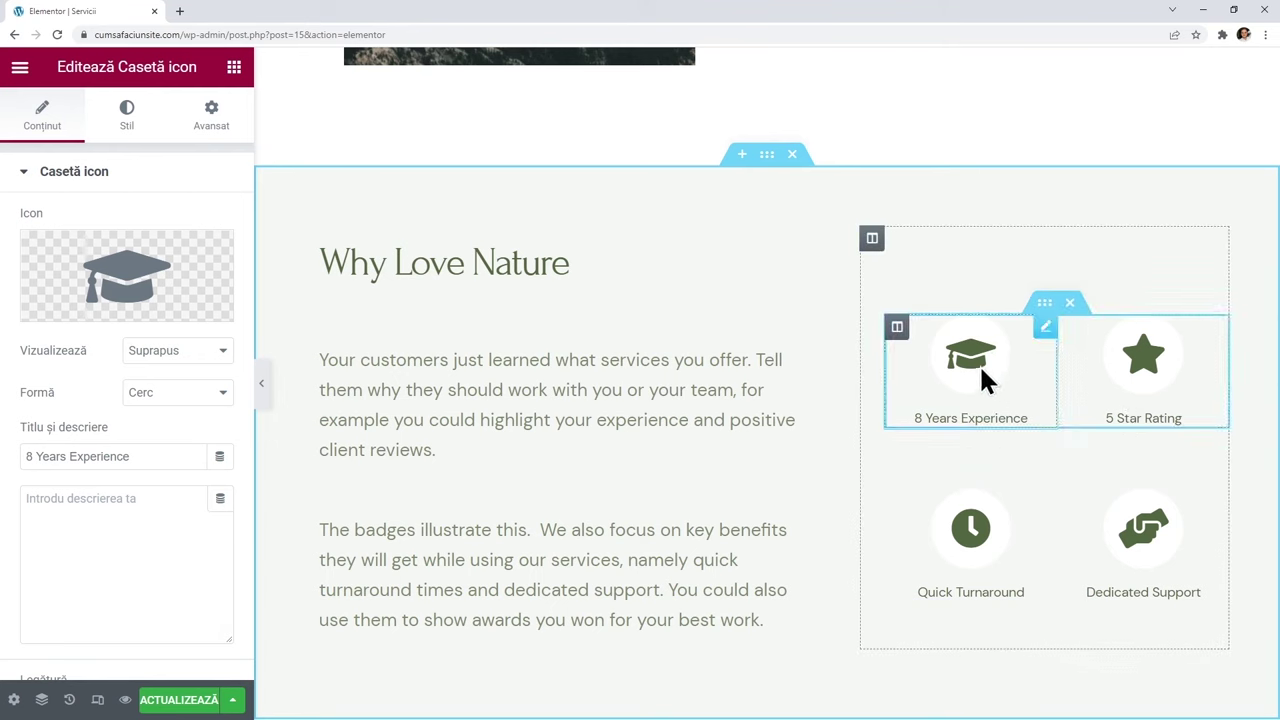
Overwrite the English badge titles with 8 ani experiență, Recenzii de 5 stele, Răspundem rapid, Ajutor personalizat.
left_click_drag(140, 456, 20, 465)
type("8 ani")
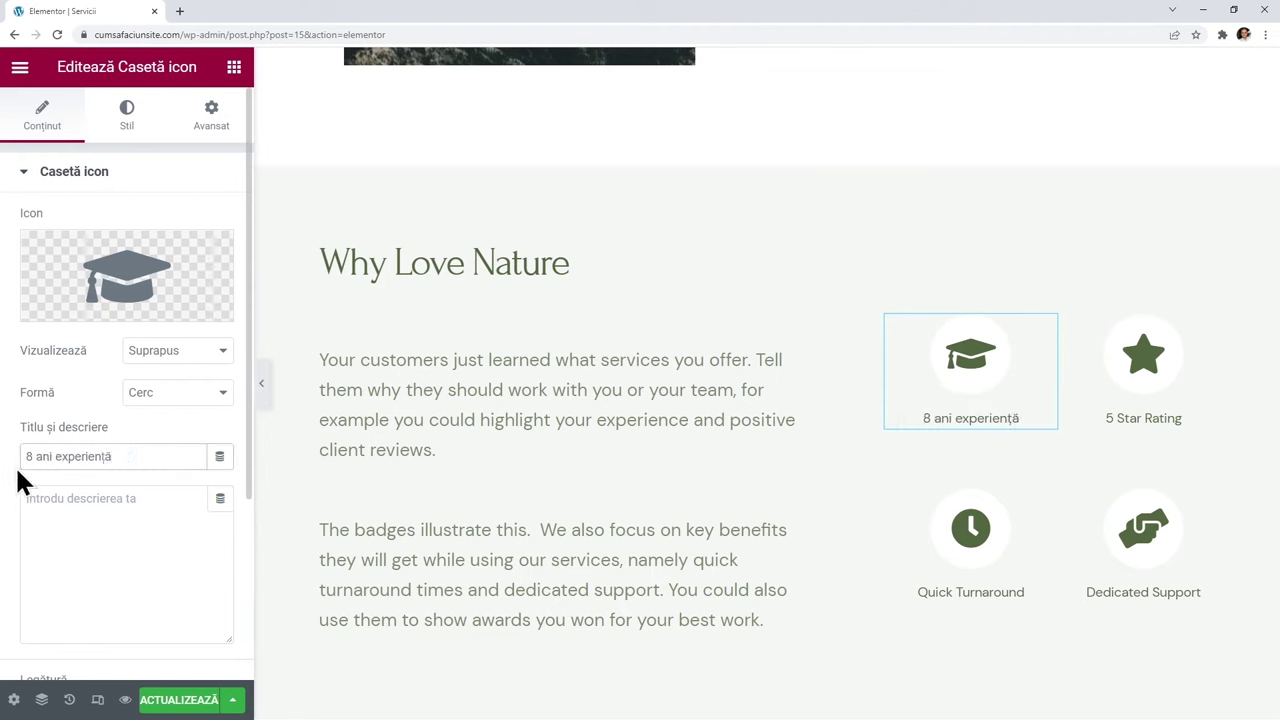
left_click(1146, 383)
left_click_drag(183, 460, 22, 458)
type("Recenzii de 5 stele")
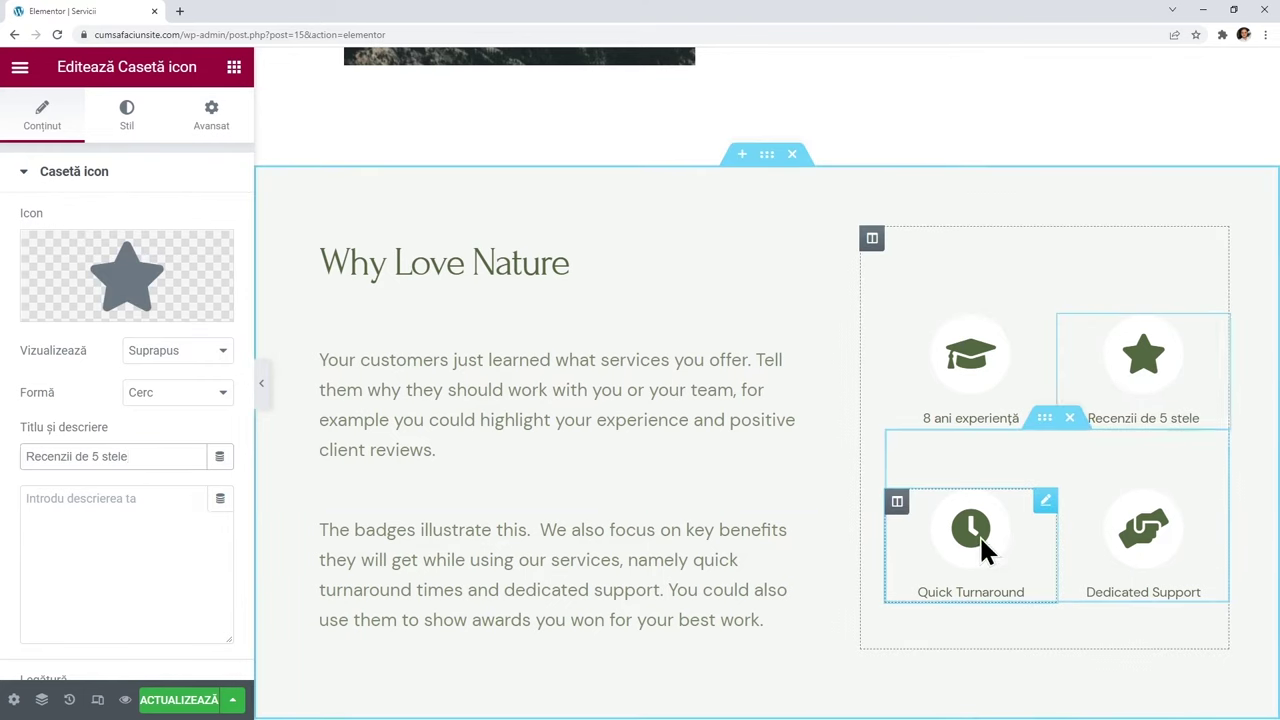
left_click(971, 530)
left_click_drag(165, 456, 45, 452)
type("Răspundem rapid")
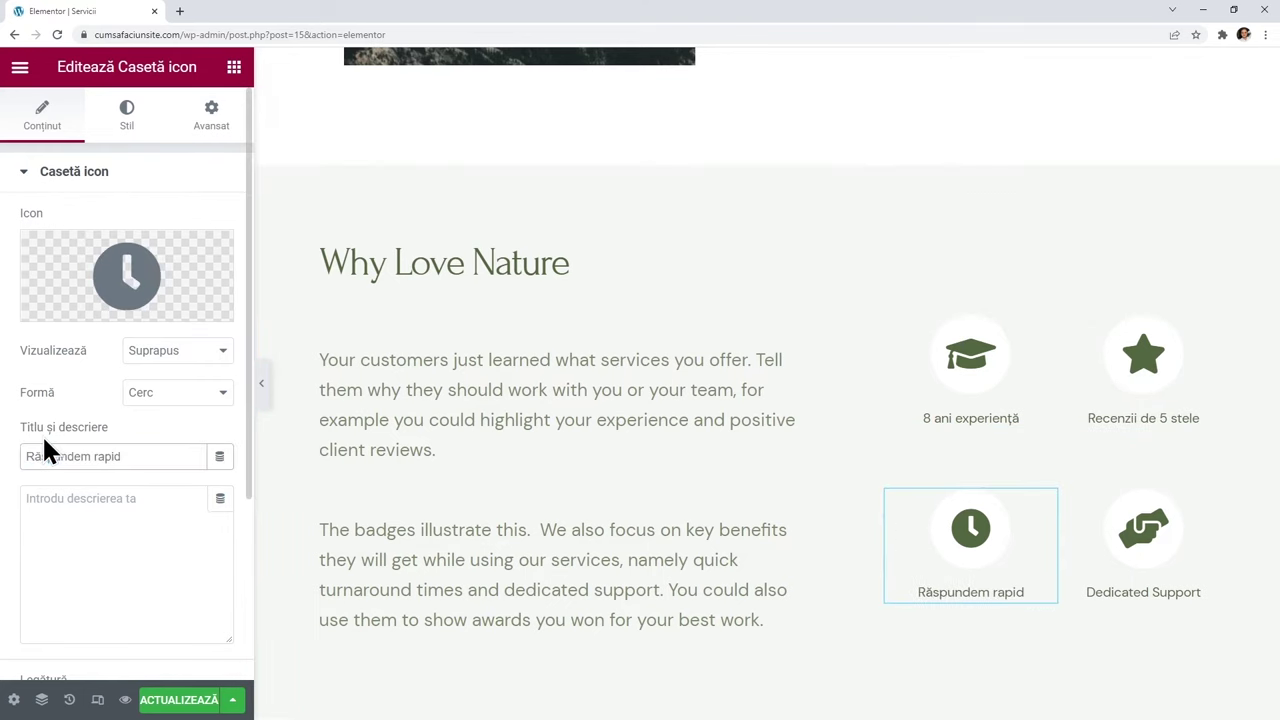
left_click(1143, 535)
left_click_drag(170, 456, 14, 463)
type("Ajutor personalizat")
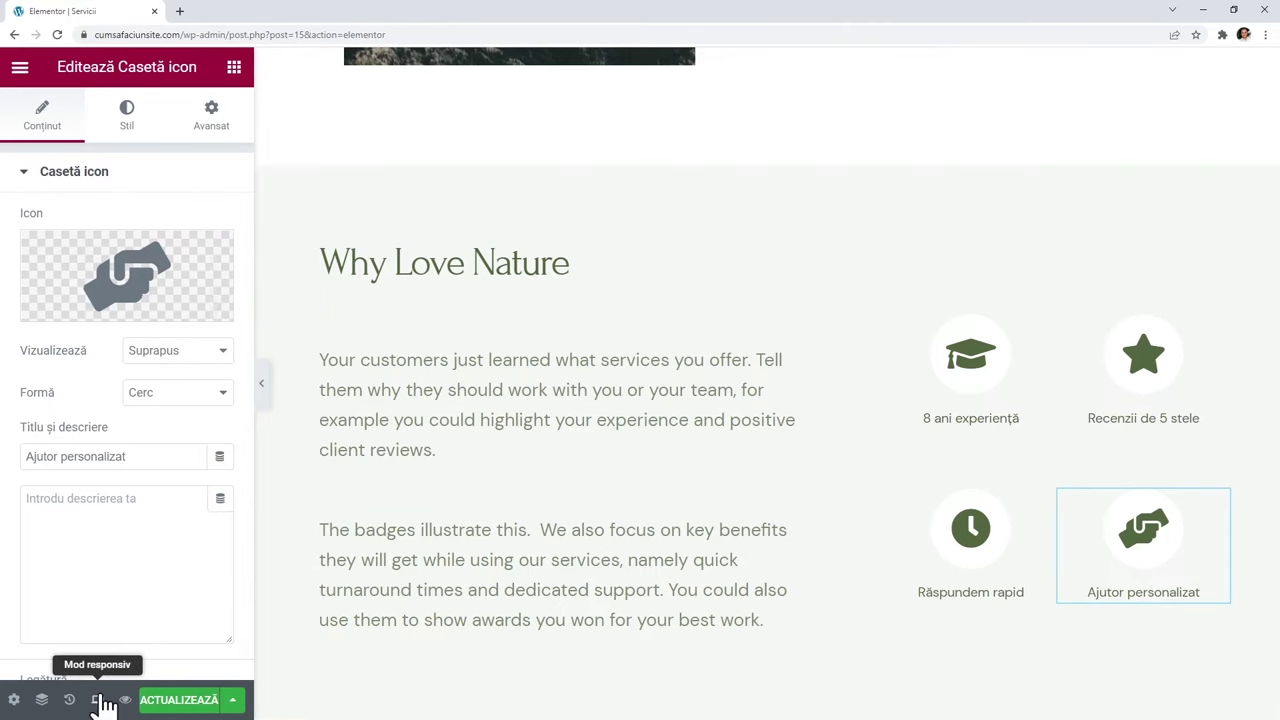
Preview the page at tablet width and select the 'oferte și servicii' hero heading.
left_click(101, 703)
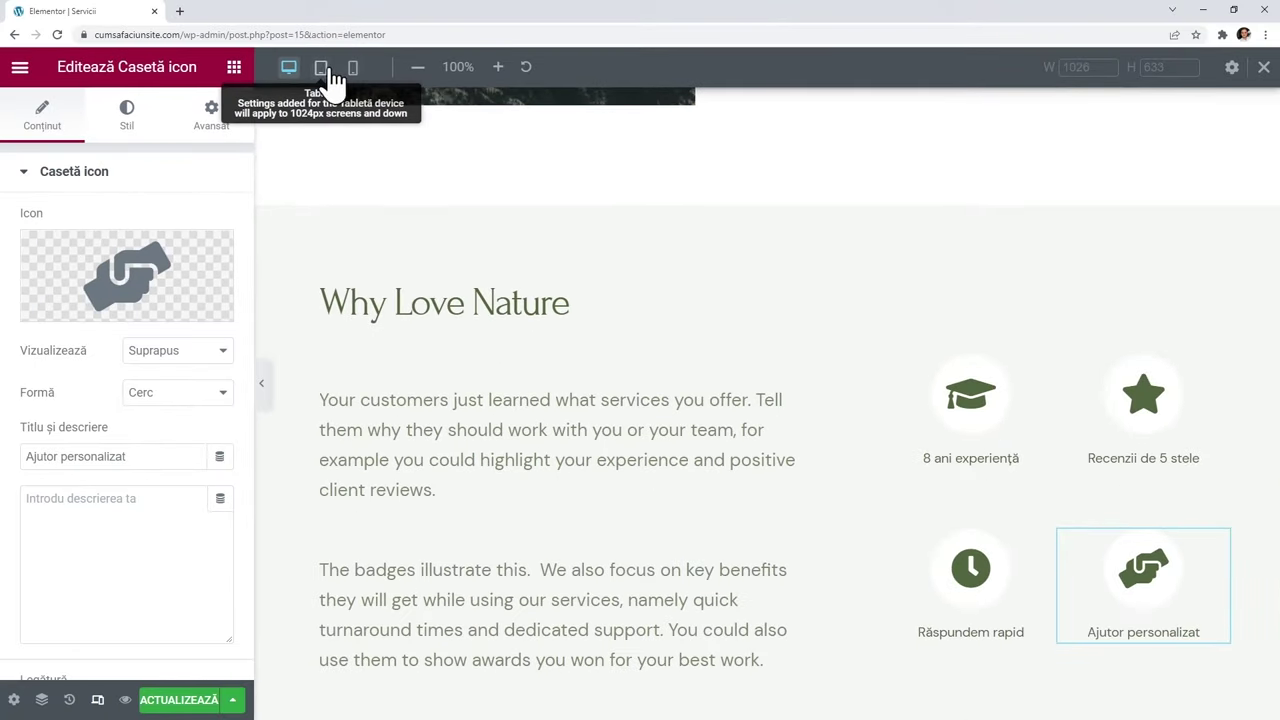
left_click(322, 70)
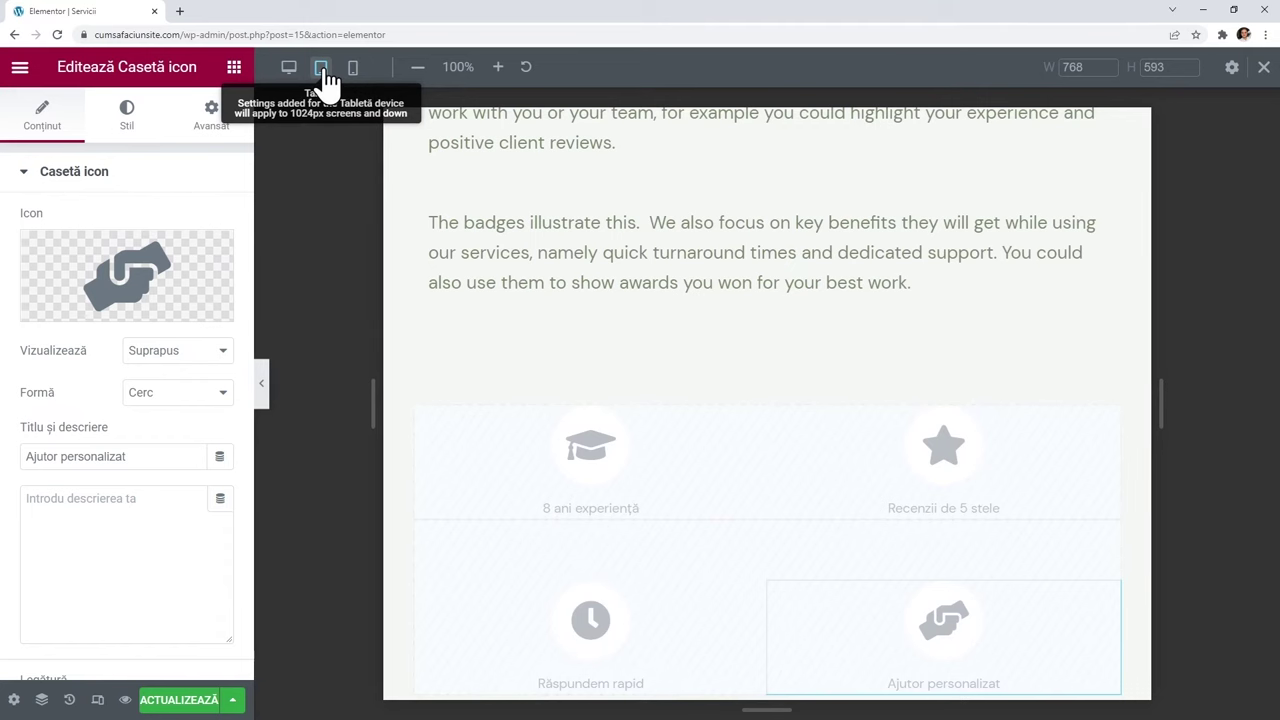
scroll(678, 275, "up", 4)
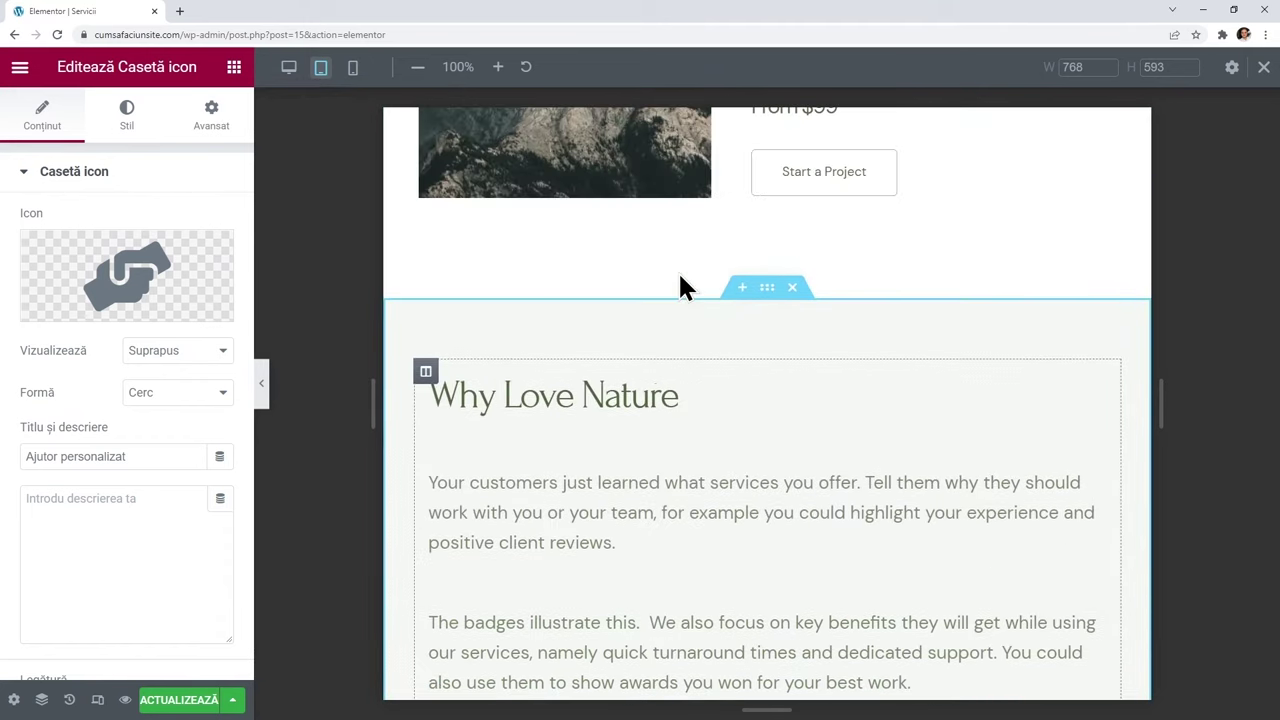
scroll(680, 278, "up", 5)
scroll(680, 280, "up", 6)
scroll(680, 278, "up", 6)
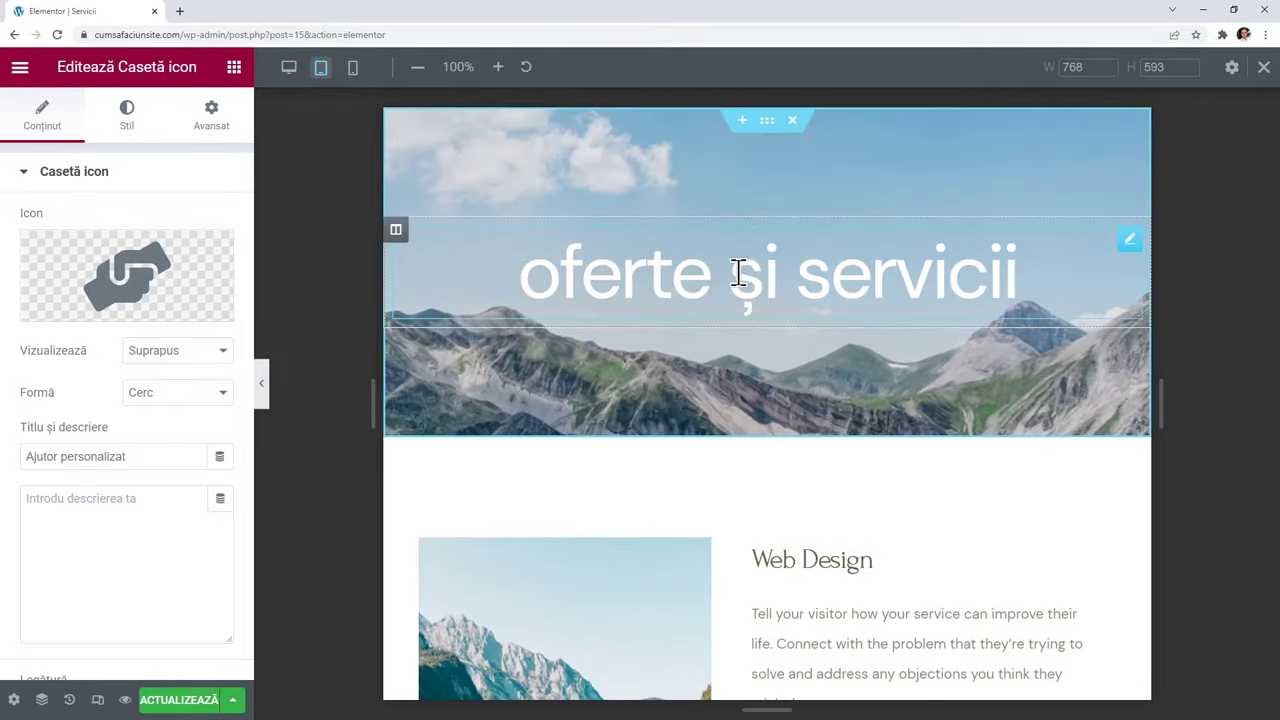
left_click(1012, 263)
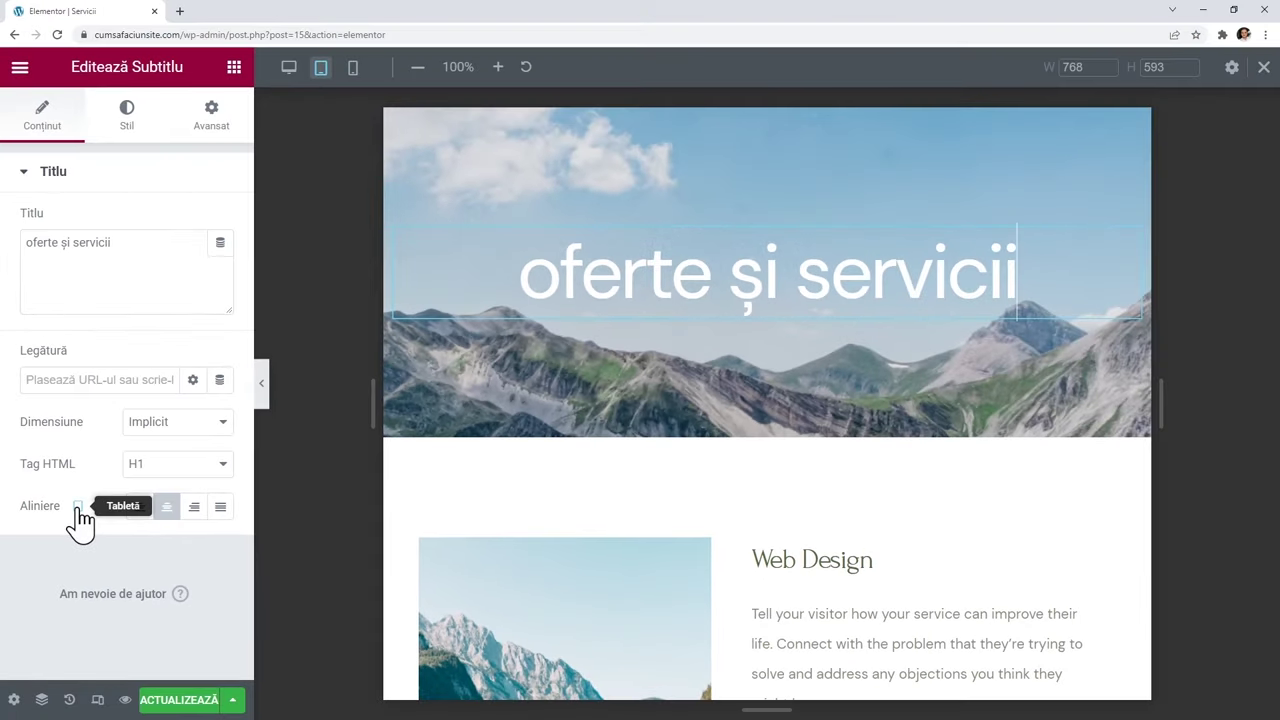
Set the heading's tablet typography size to 45 px.
left_click(131, 137)
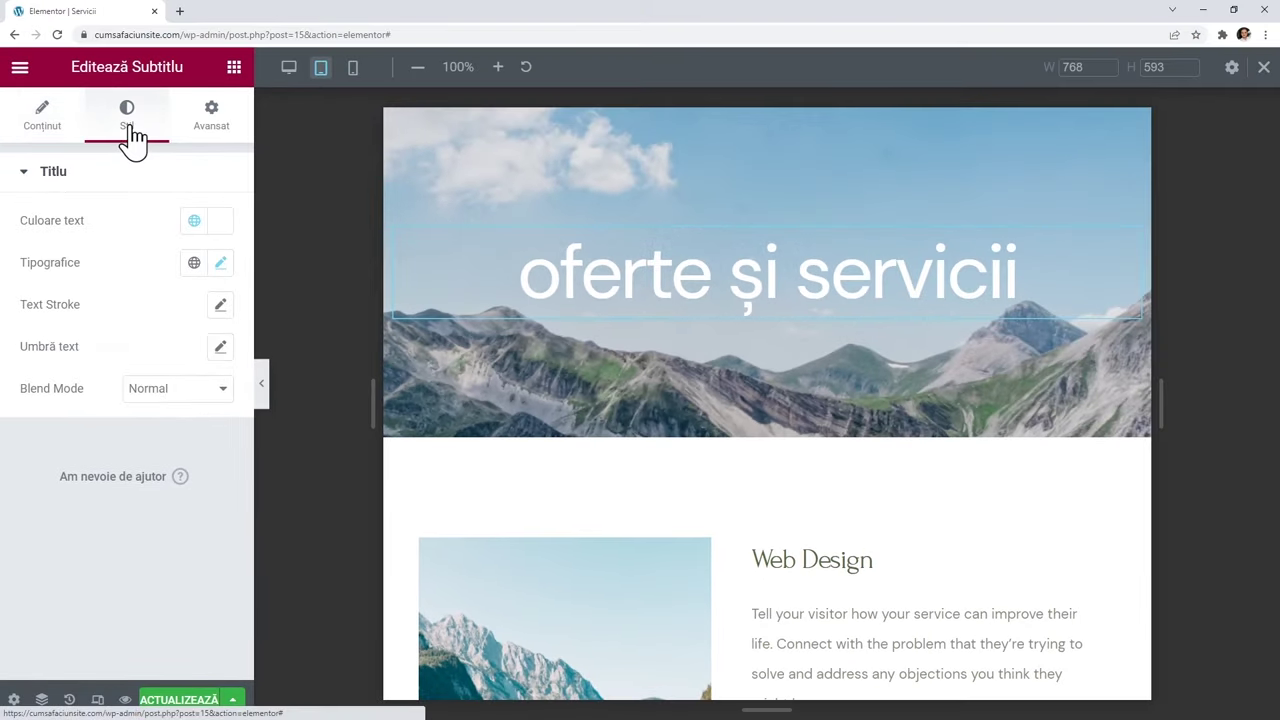
left_click(221, 264)
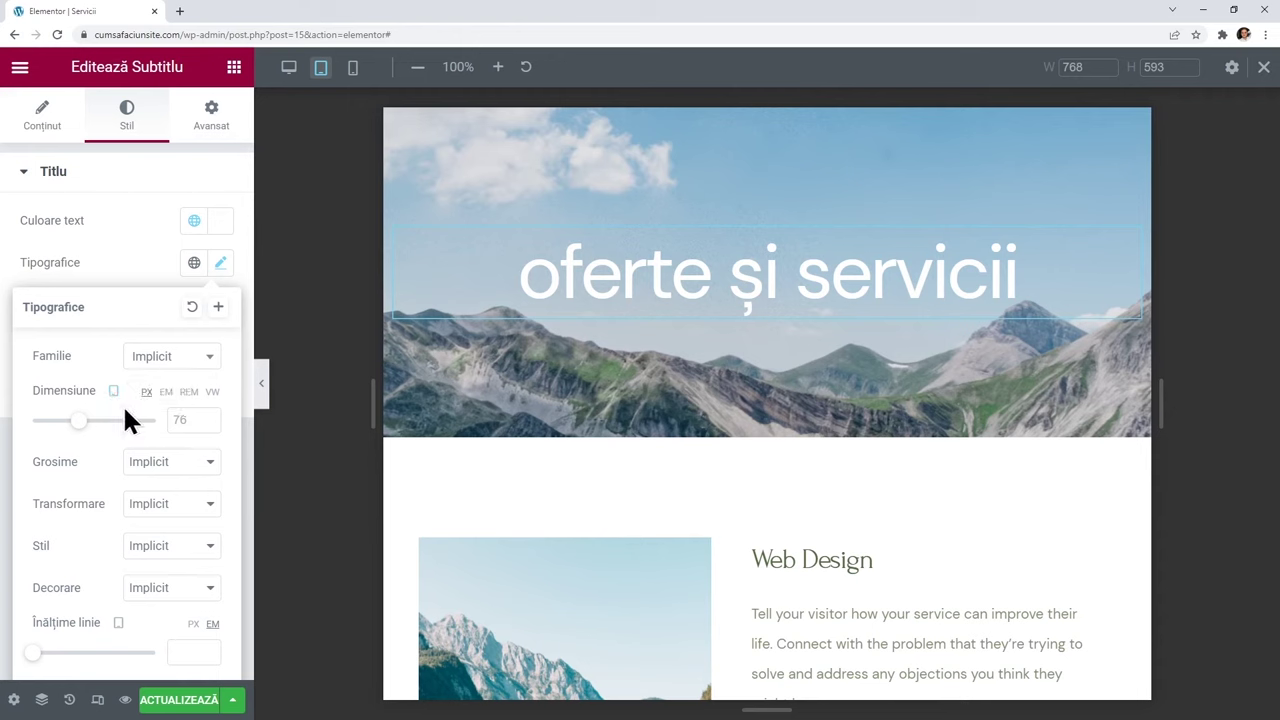
left_click(176, 421)
type("5")
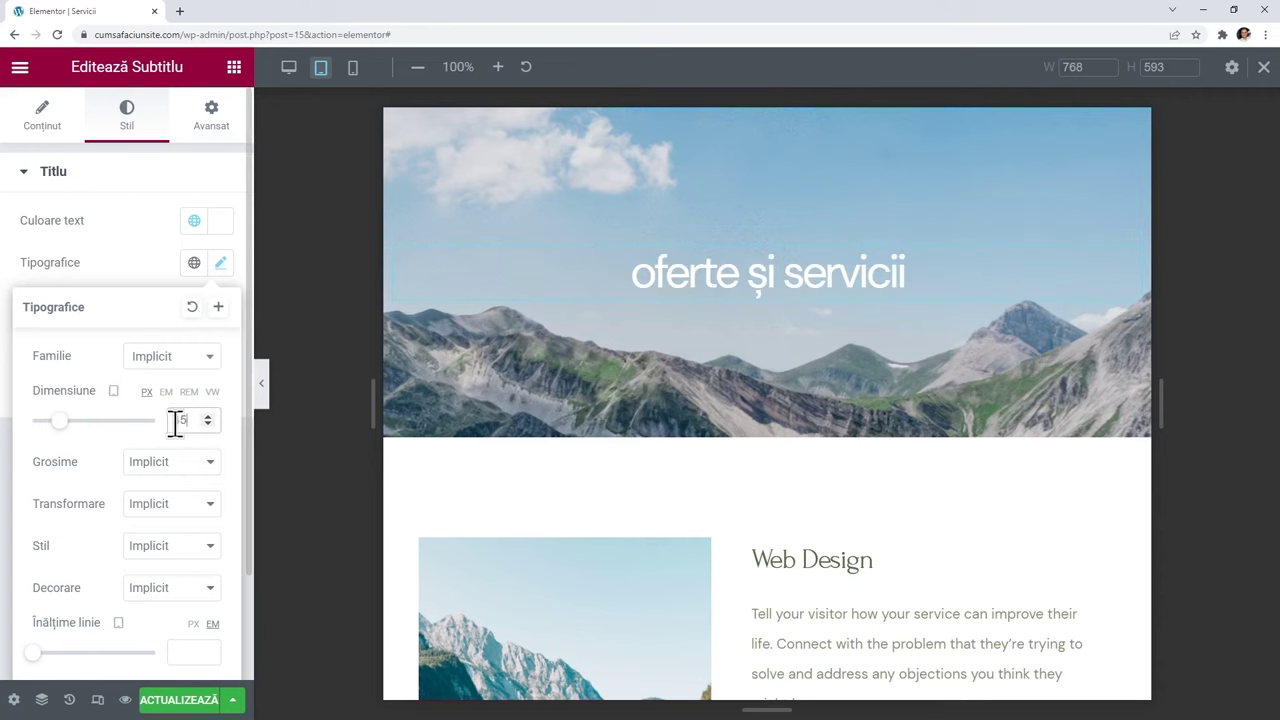
left_click_drag(196, 421, 166, 423)
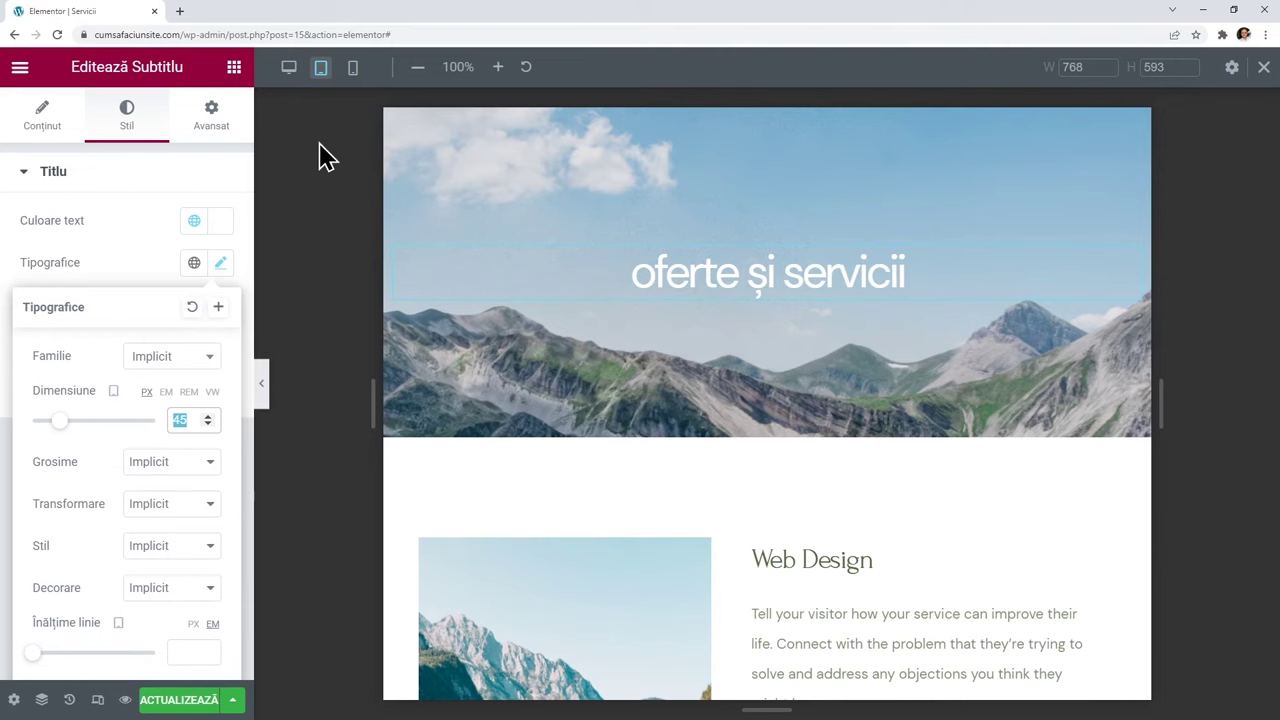
Confirm the mobile size stays 54 px with the Implicit font, then return to tablet view.
left_click(353, 68)
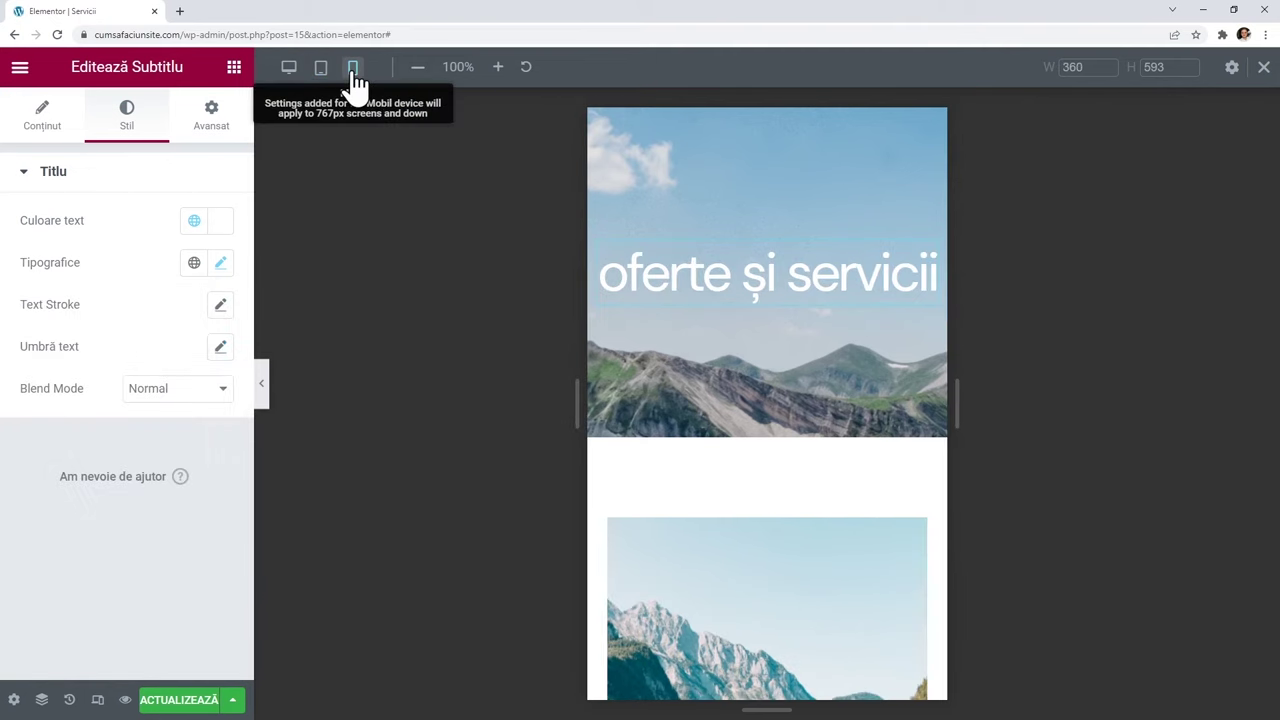
left_click(221, 264)
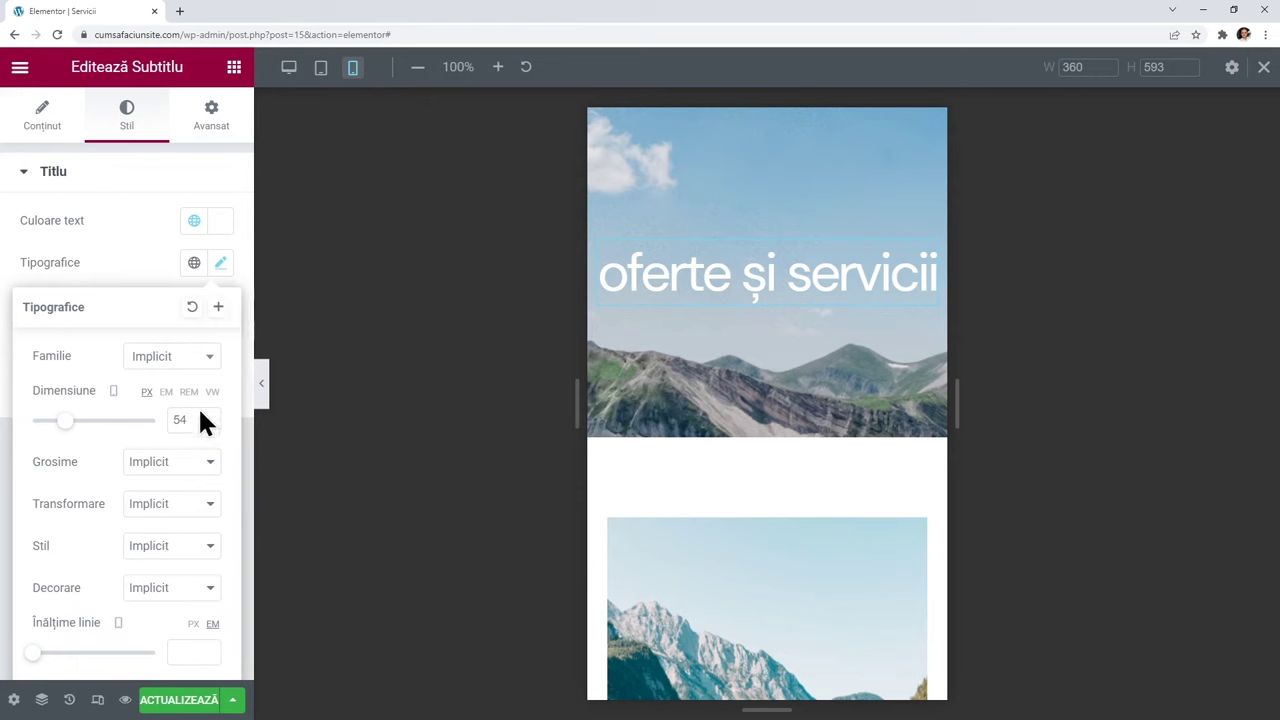
left_click_drag(192, 420, 165, 435)
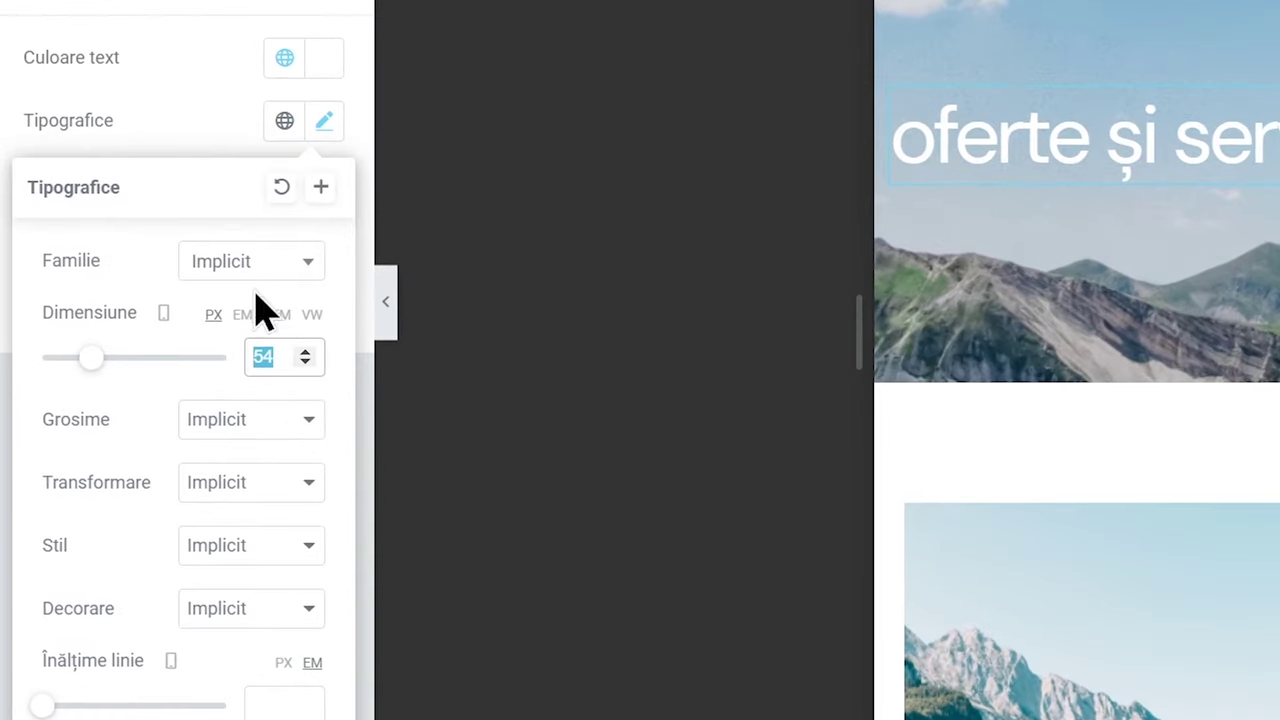
left_click(248, 263)
left_click(248, 263)
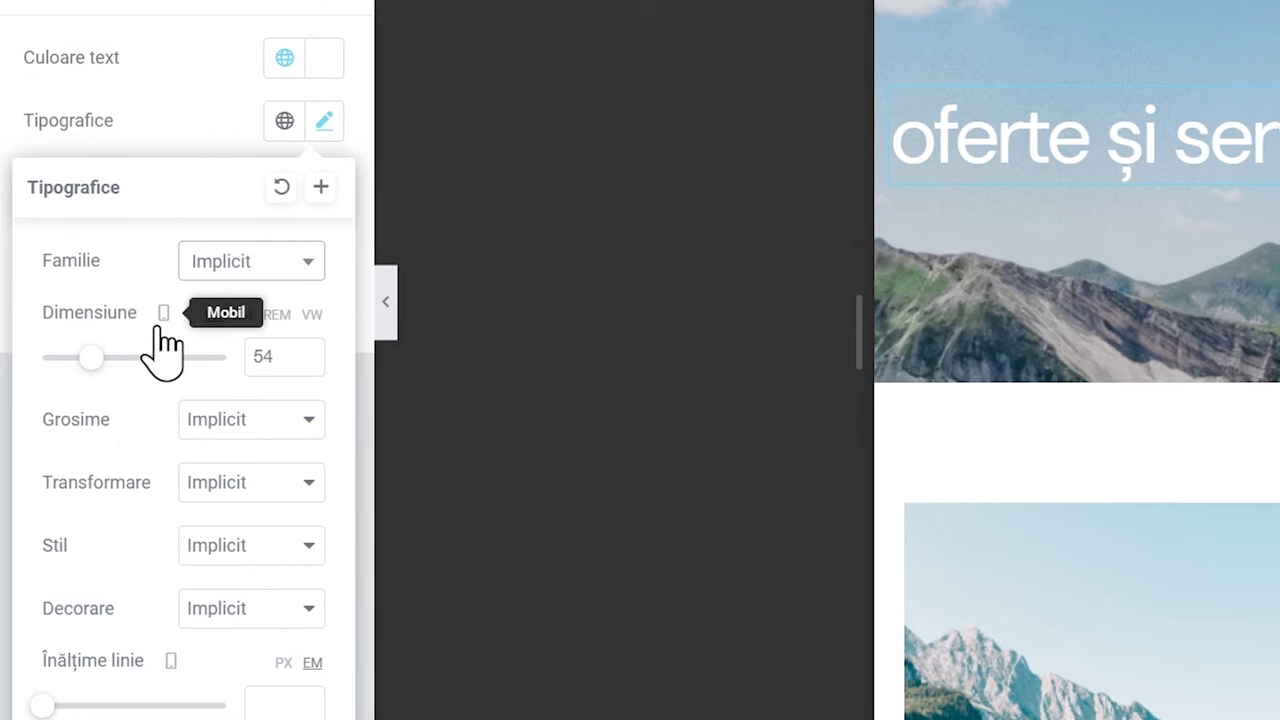
scroll(177, 671, "down", 2)
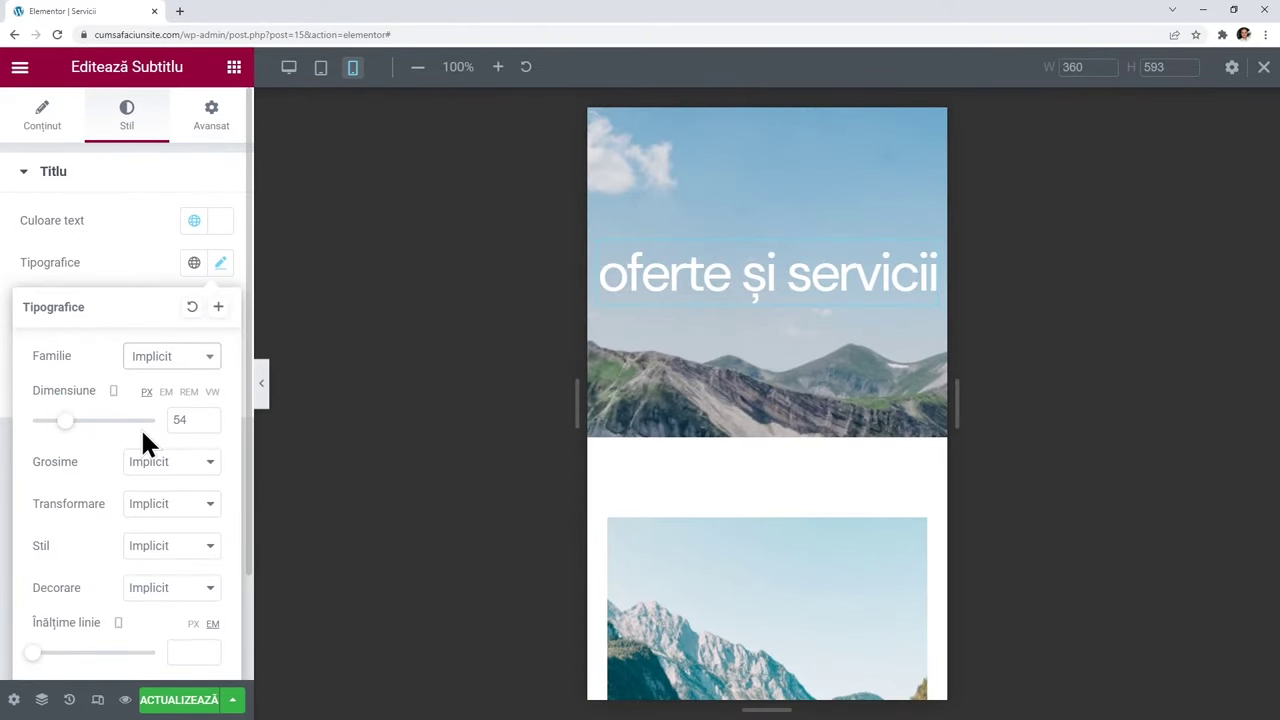
left_click(320, 70)
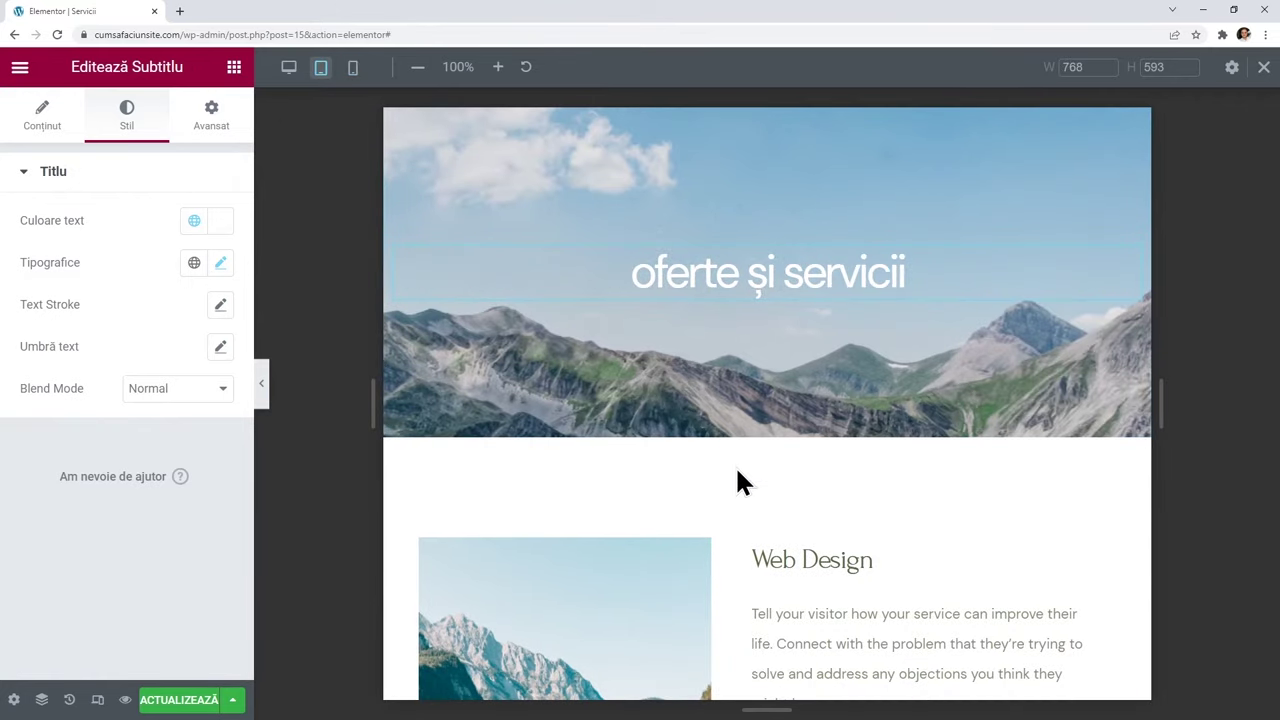
Set the Web Design section's mobile top and bottom margins to 30 px.
left_click(767, 516)
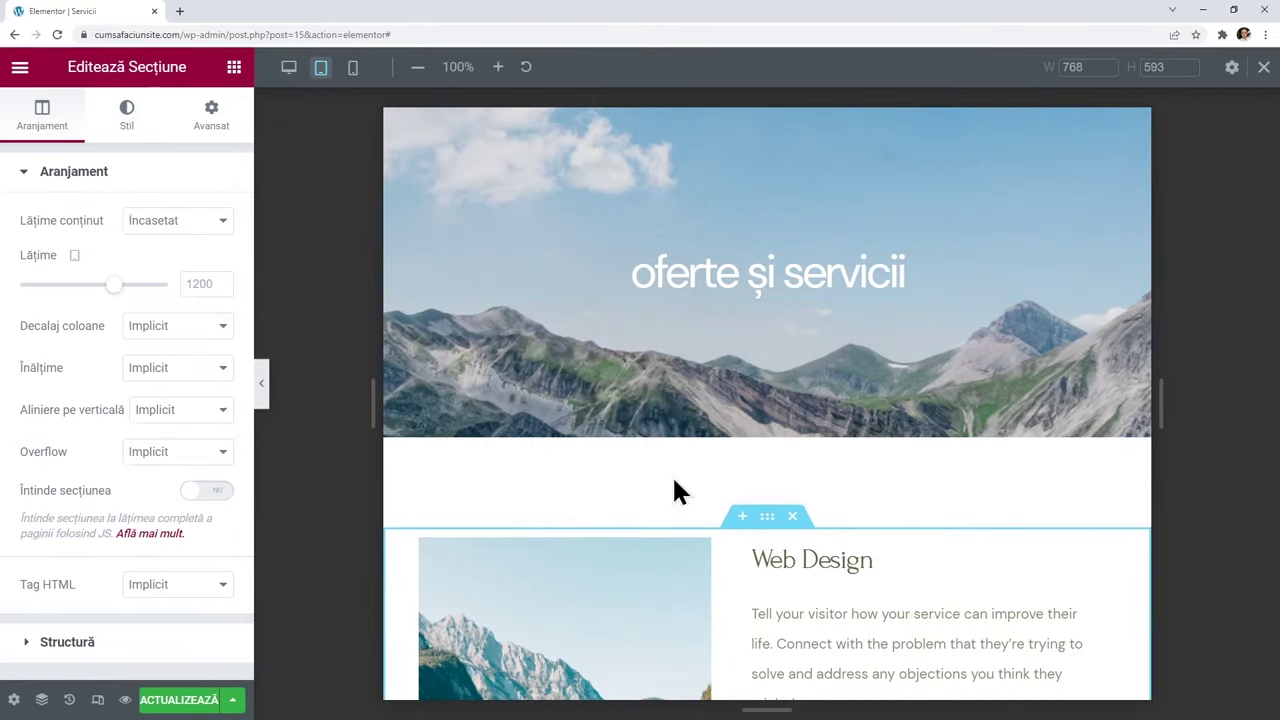
left_click(208, 128)
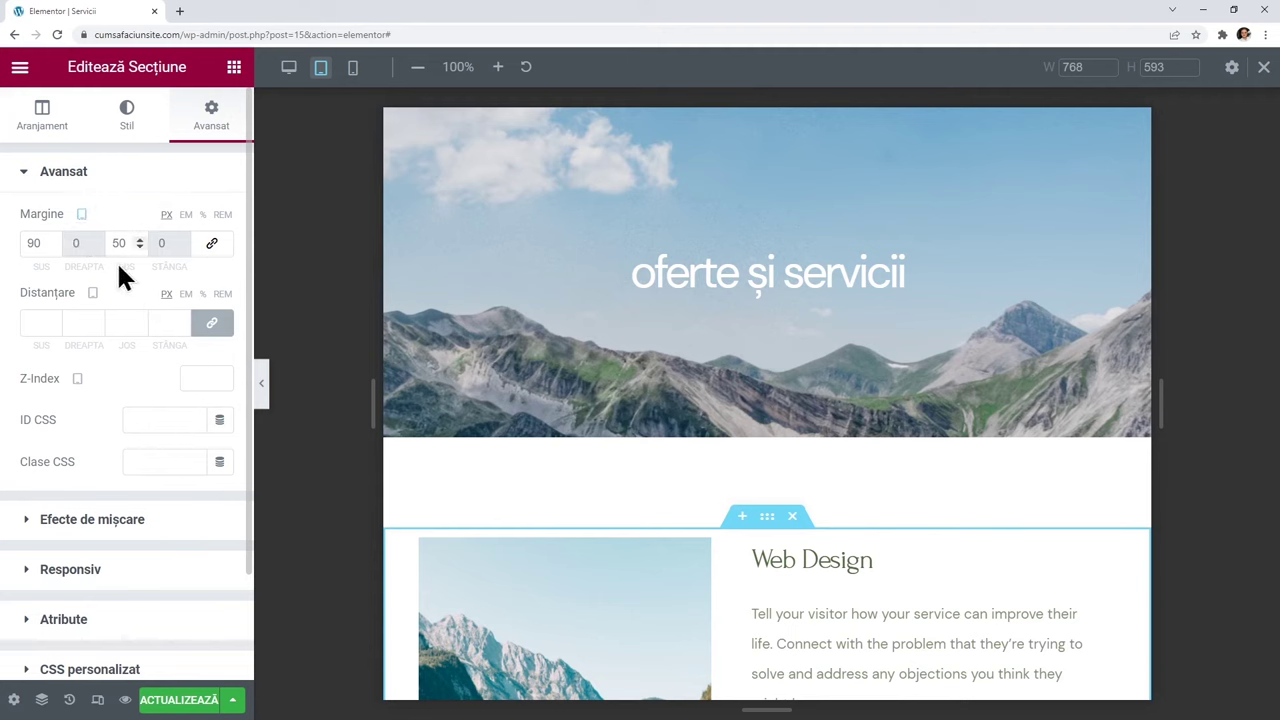
left_click(352, 67)
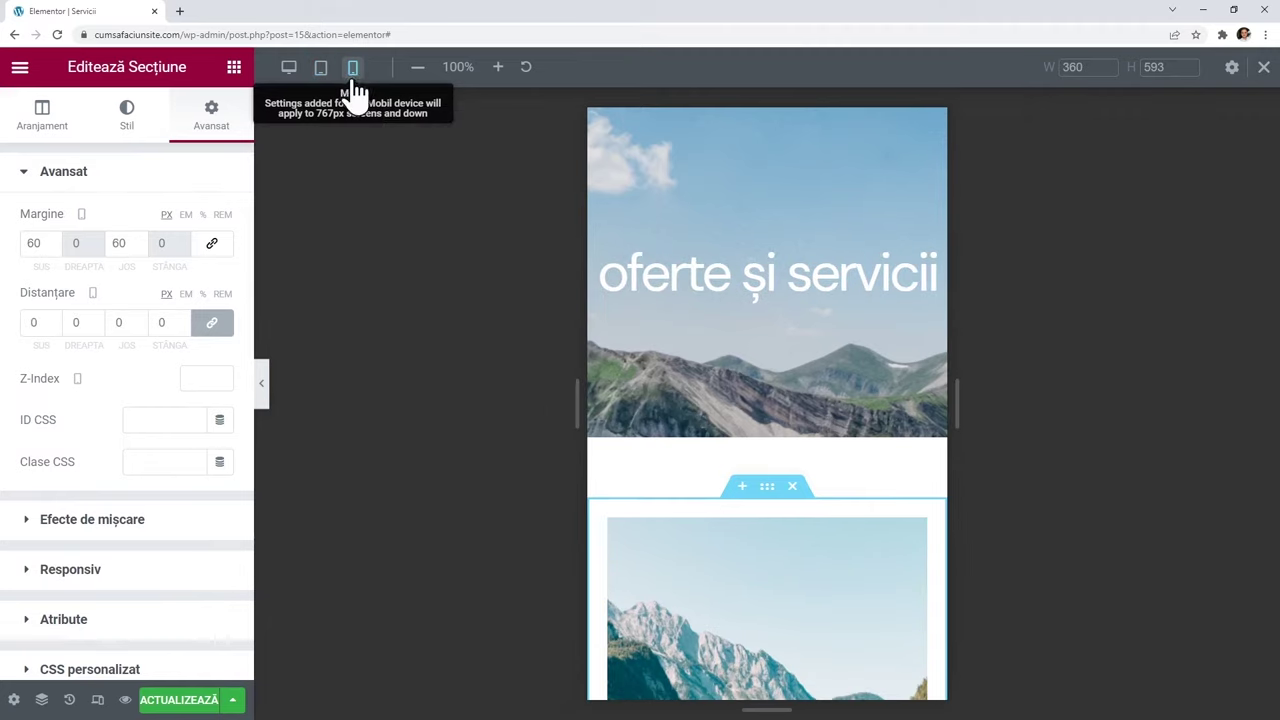
double_click(29, 243)
type("30")
double_click(116, 243)
type("30")
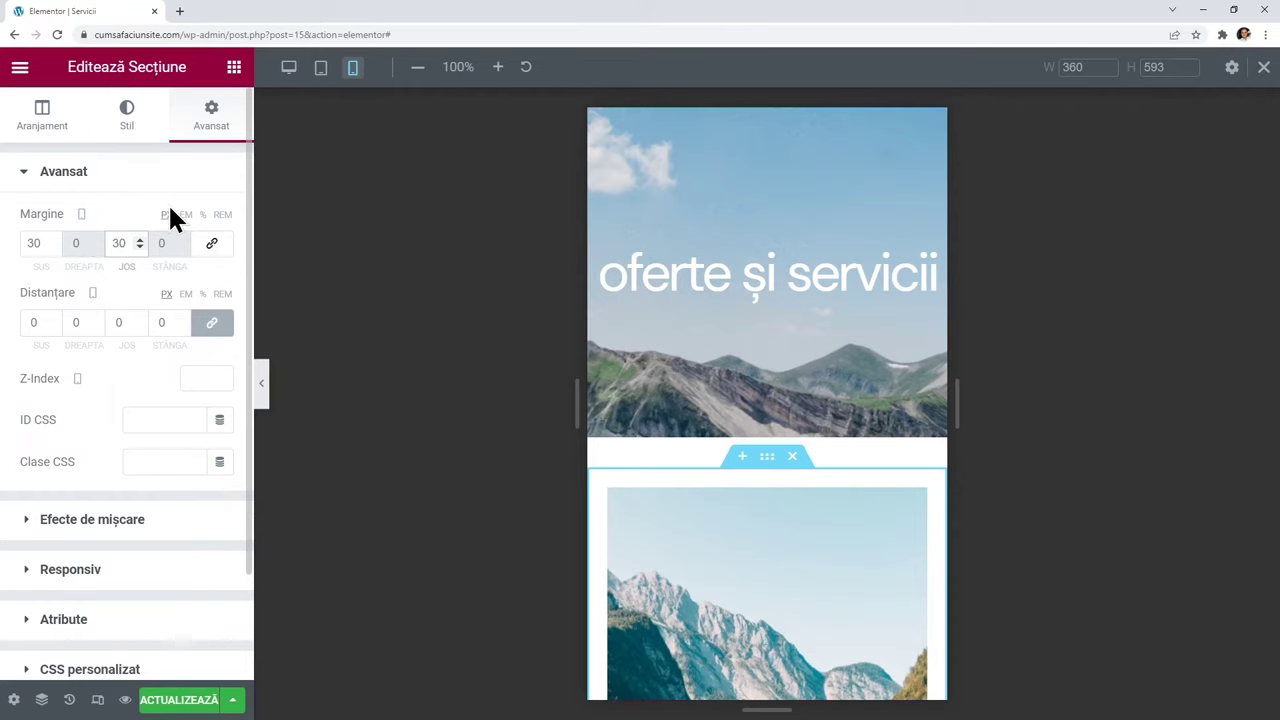
Review the page at desktop and then 768 px tablet width, with badges in two rows.
left_click(289, 67)
scroll(686, 404, "down", 15)
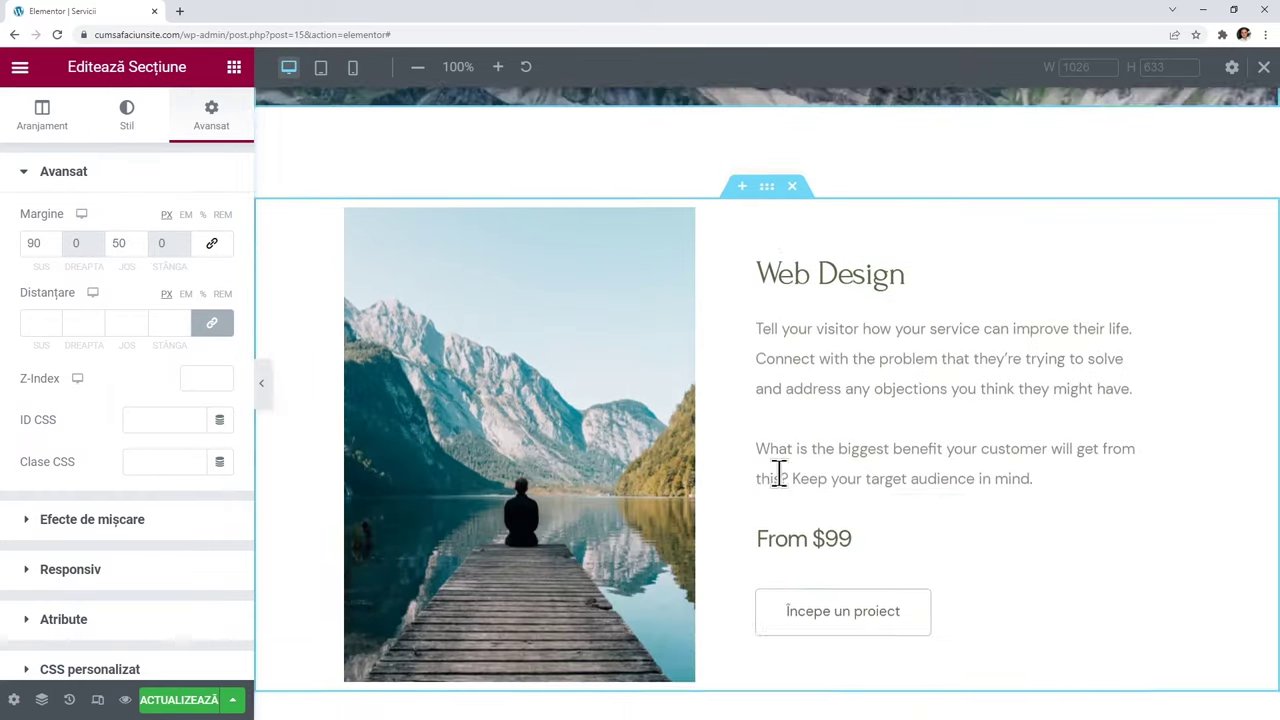
scroll(838, 497, "down", 3)
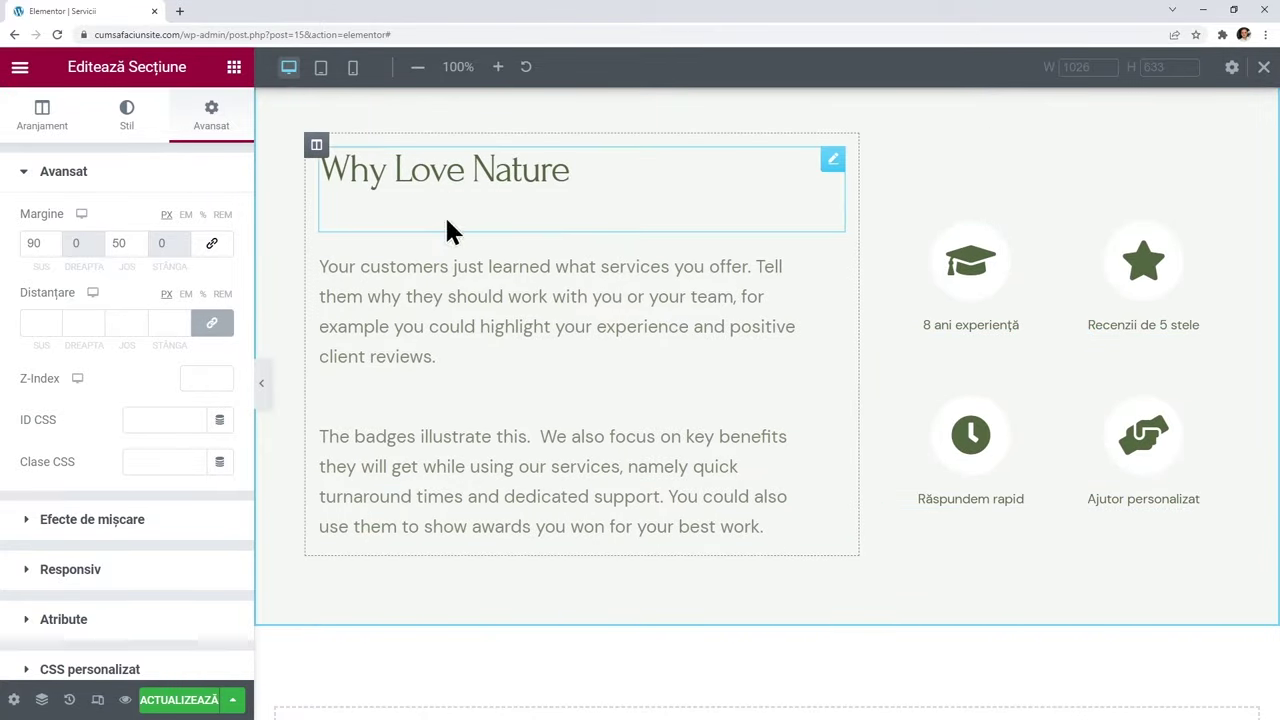
left_click(320, 67)
scroll(890, 520, "down", 15)
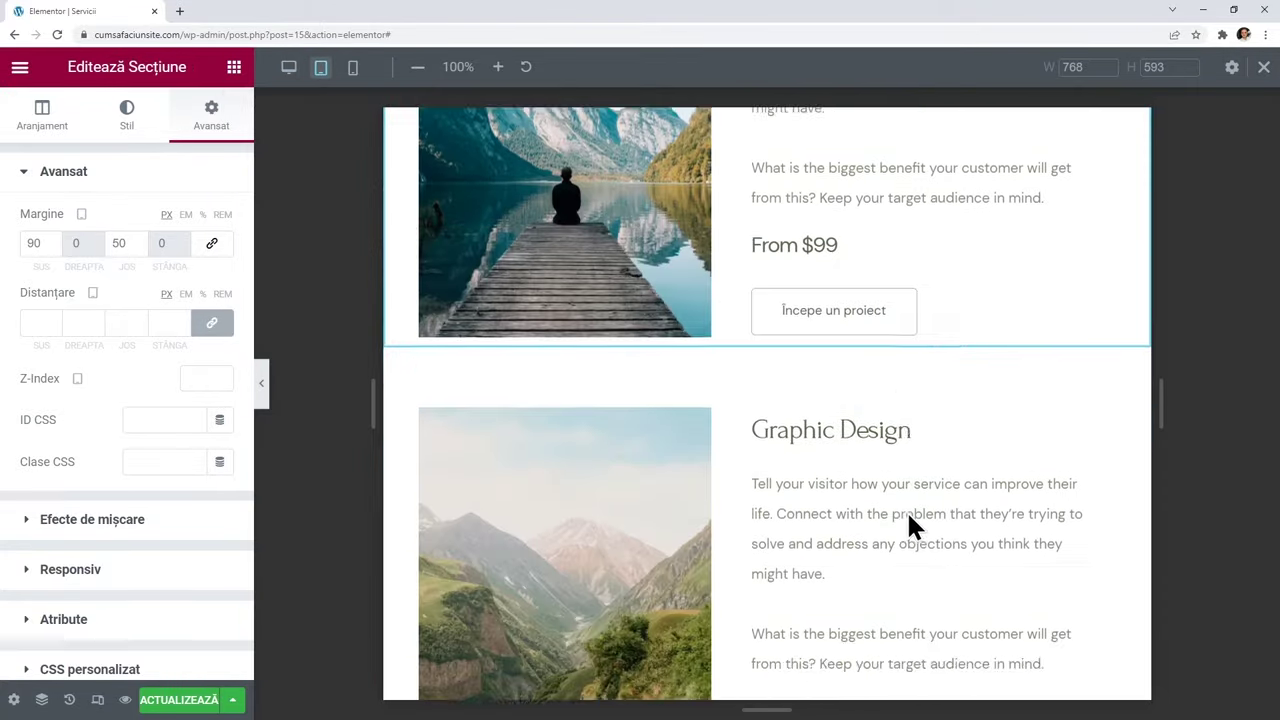
scroll(882, 524, "down", 1)
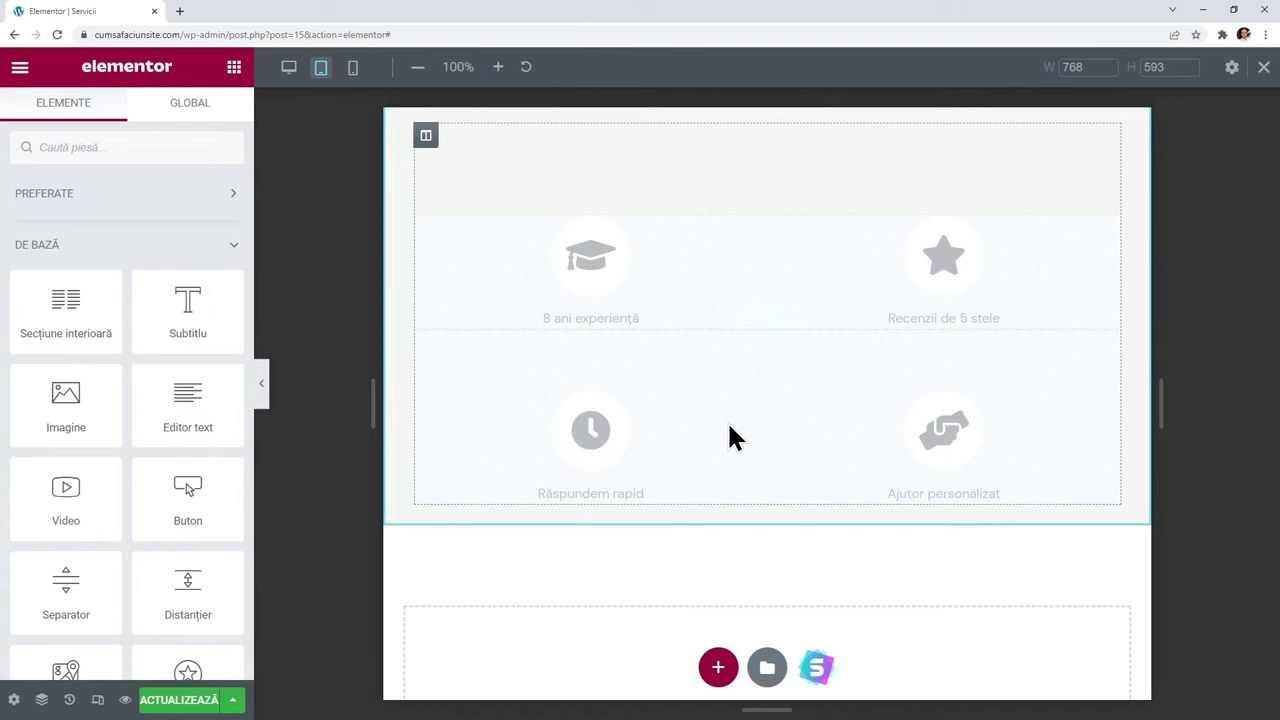
Keep the four-badge inner section hidden on tablet and mobile via Responsive settings, then save the Servicii page.
left_click(762, 223)
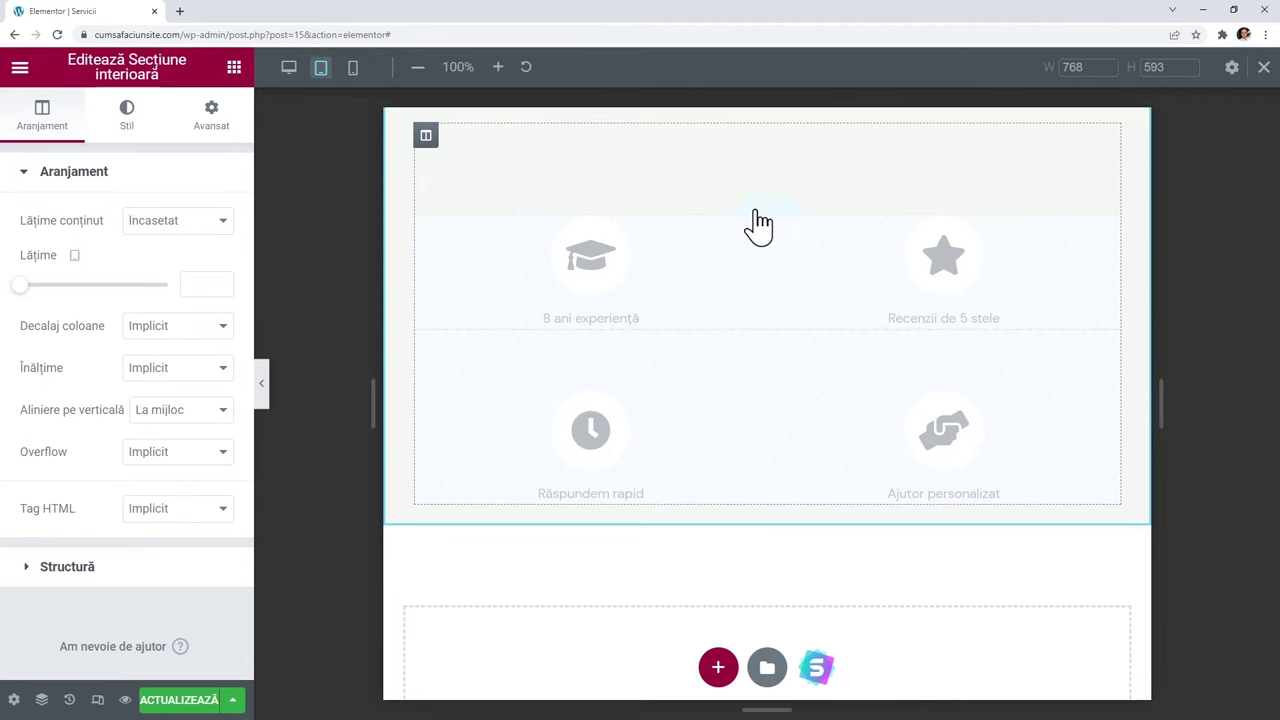
left_click(213, 132)
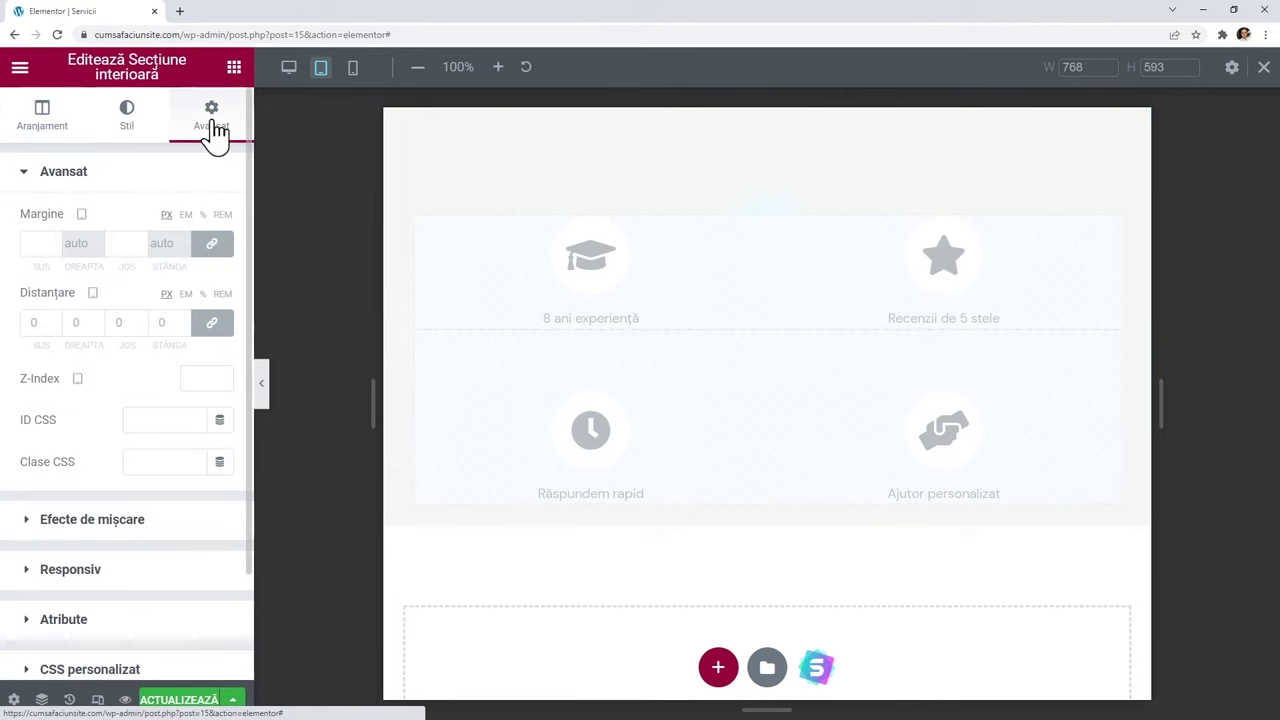
scroll(137, 357, "down", 1)
left_click(88, 468)
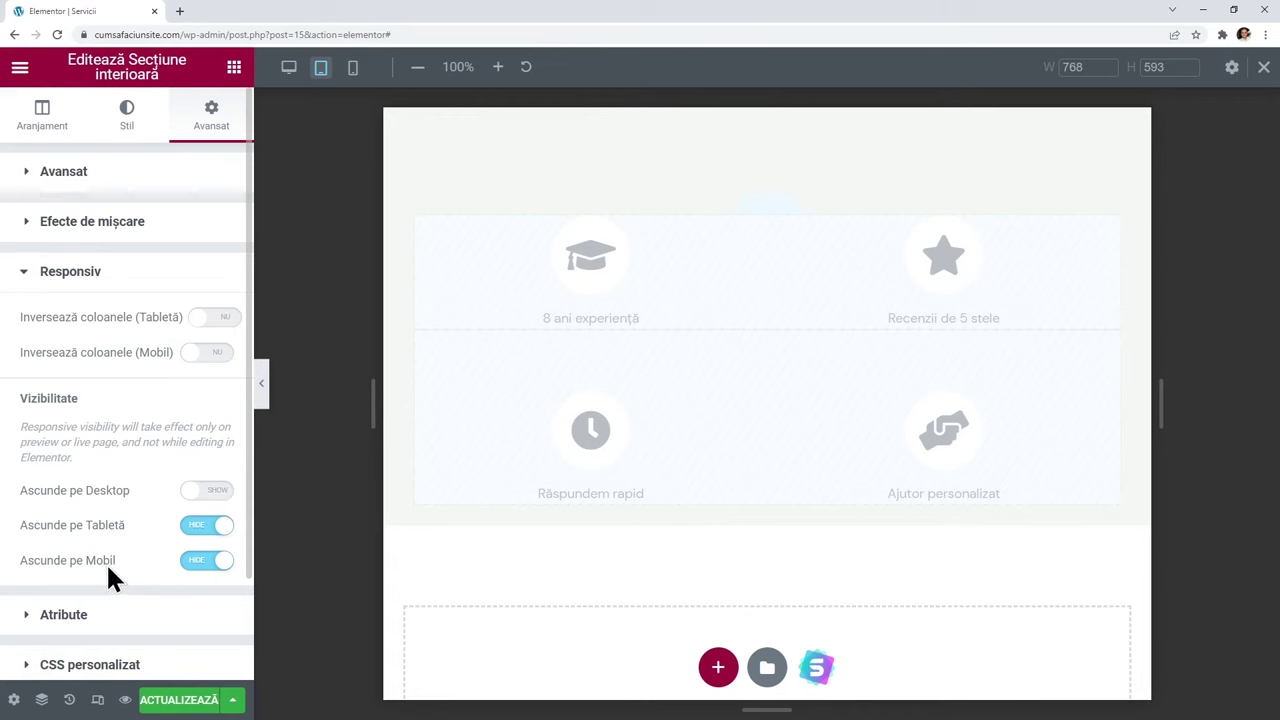
left_click(207, 526)
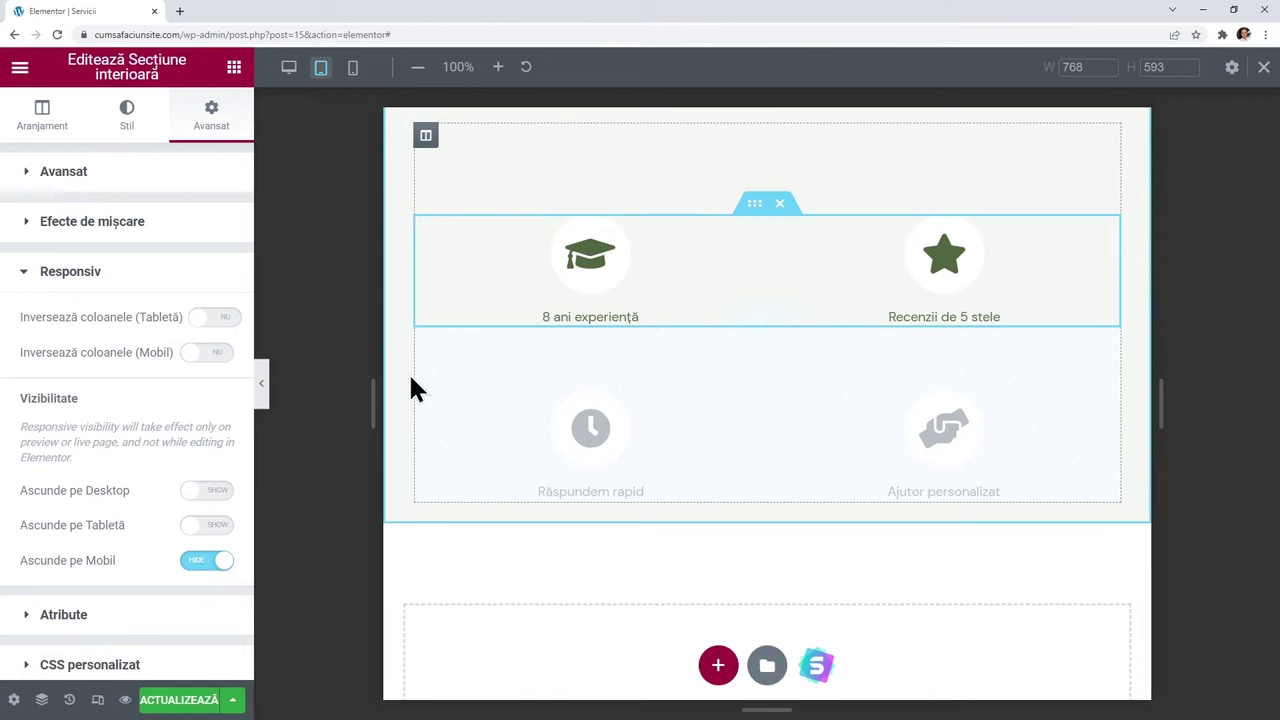
left_click(207, 526)
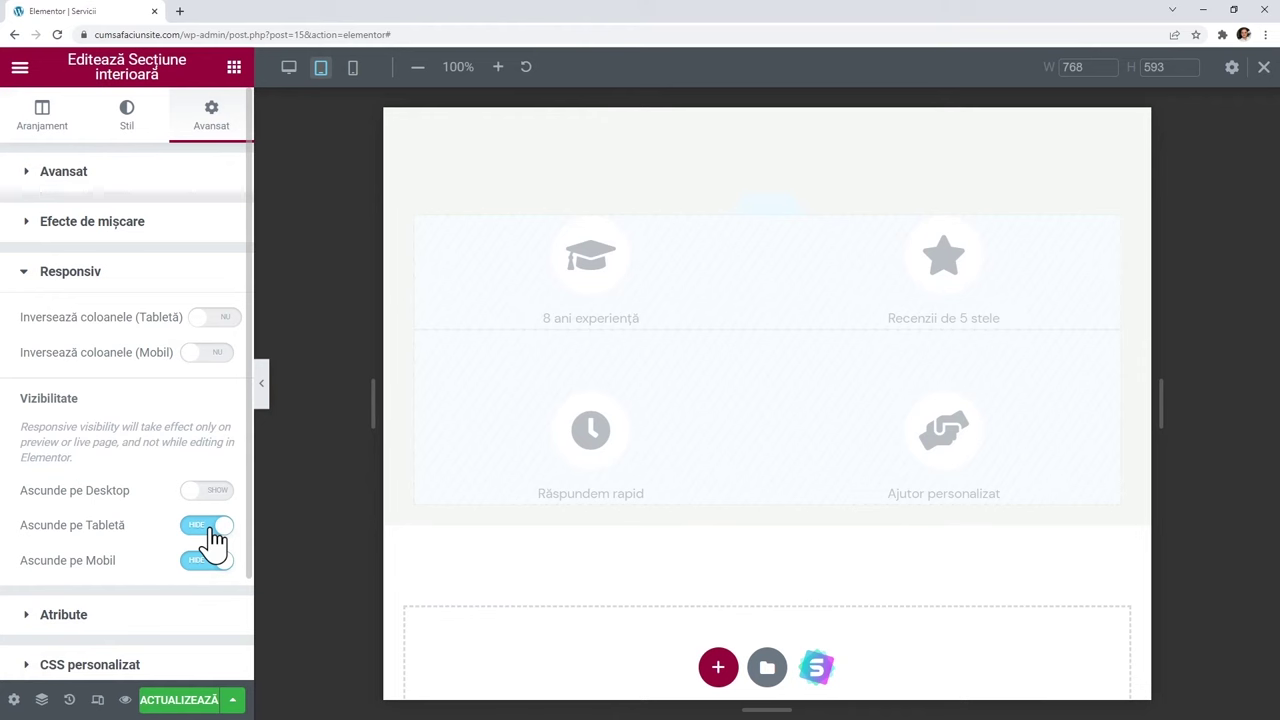
left_click(180, 700)
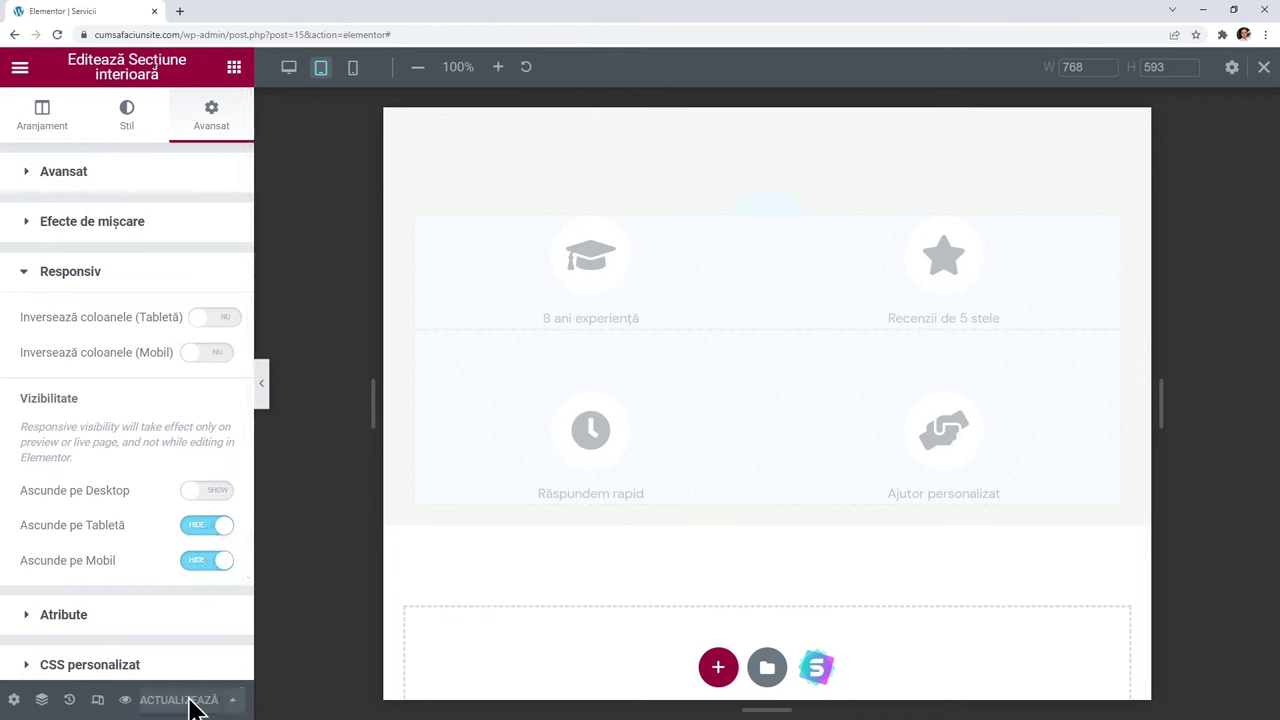
Go back to the wp-admin dashboard, open Pages and launch the Home page in Elementor.
left_click(402, 35)
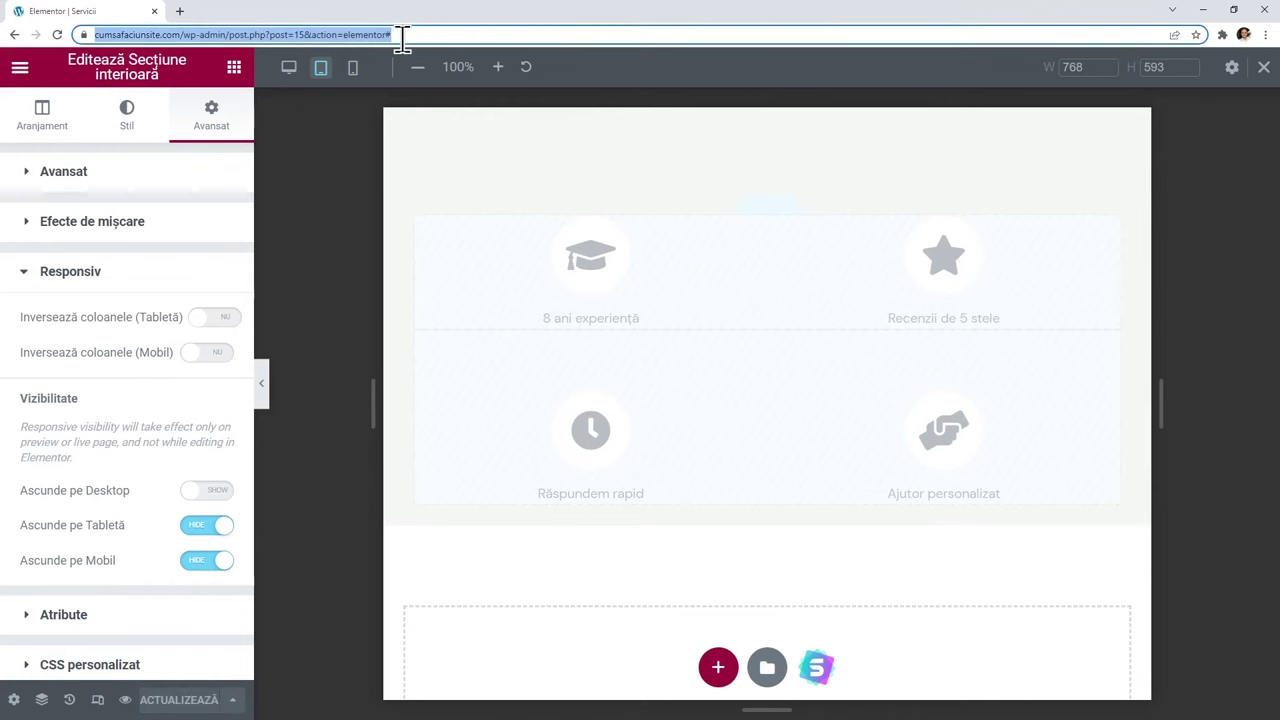
left_click_drag(443, 34, 265, 45)
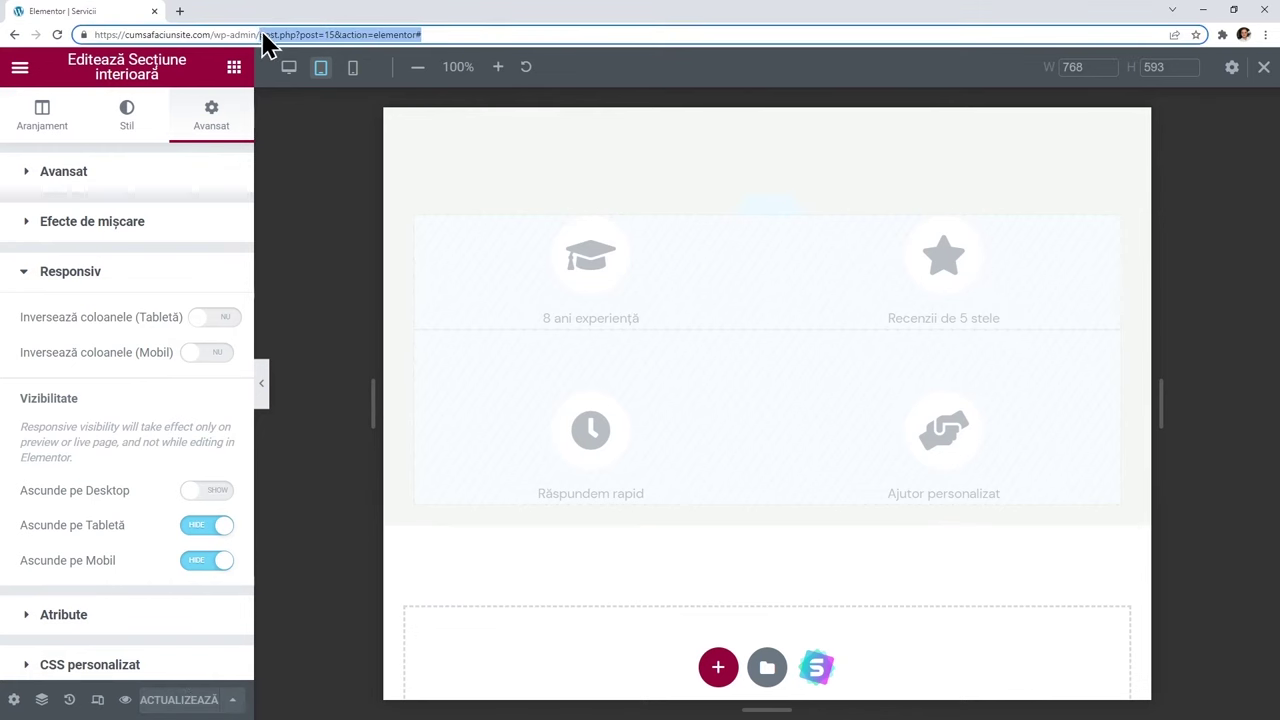
key("BackSpace")
key("Return")
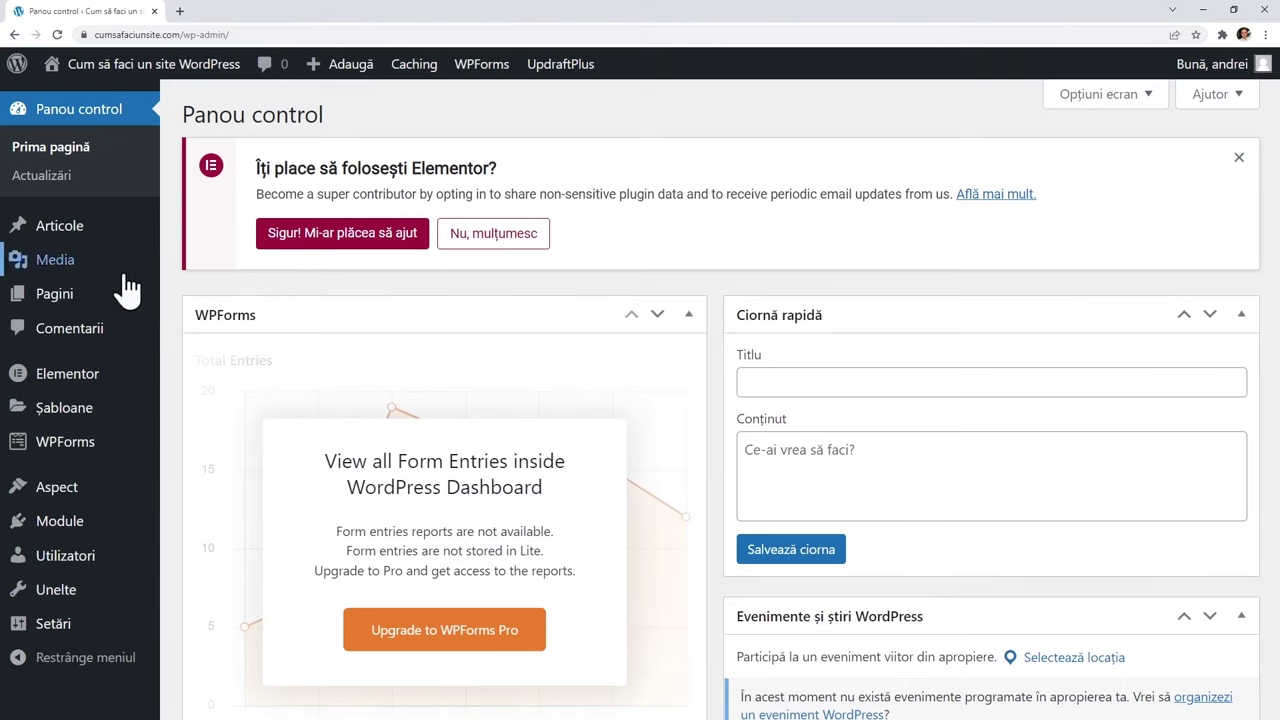
left_click(106, 303)
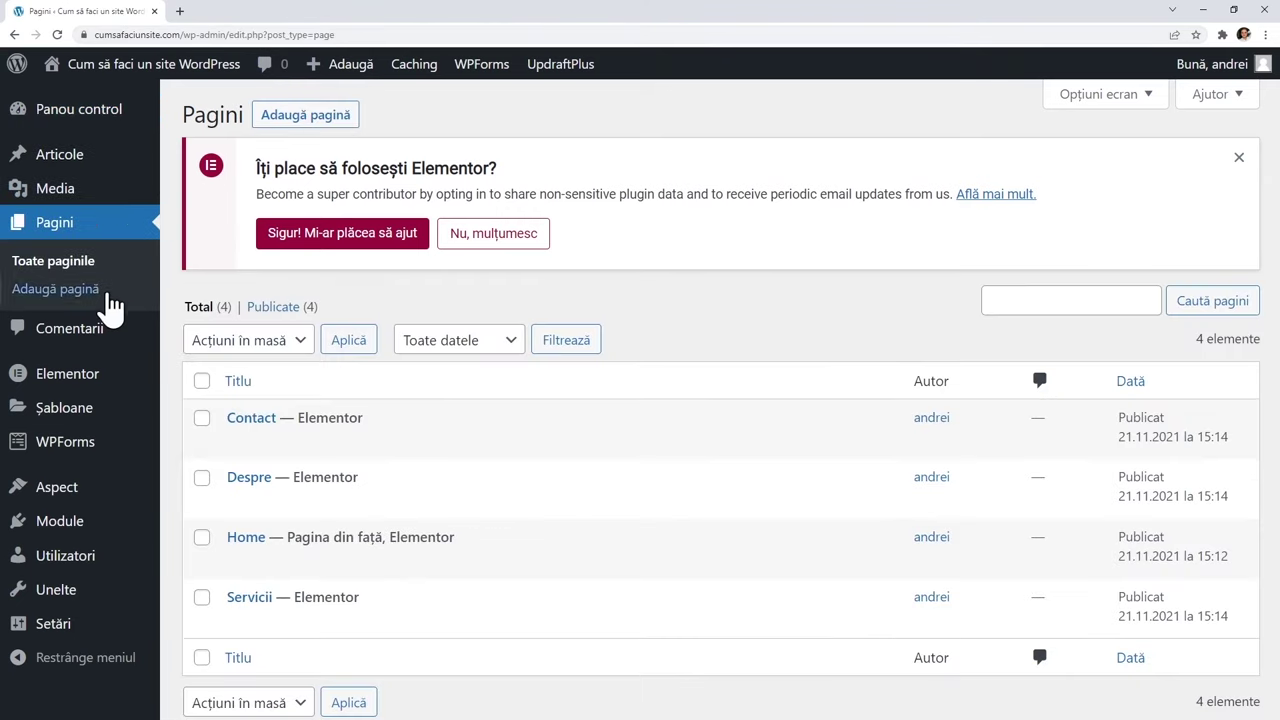
mouse_move(391, 534)
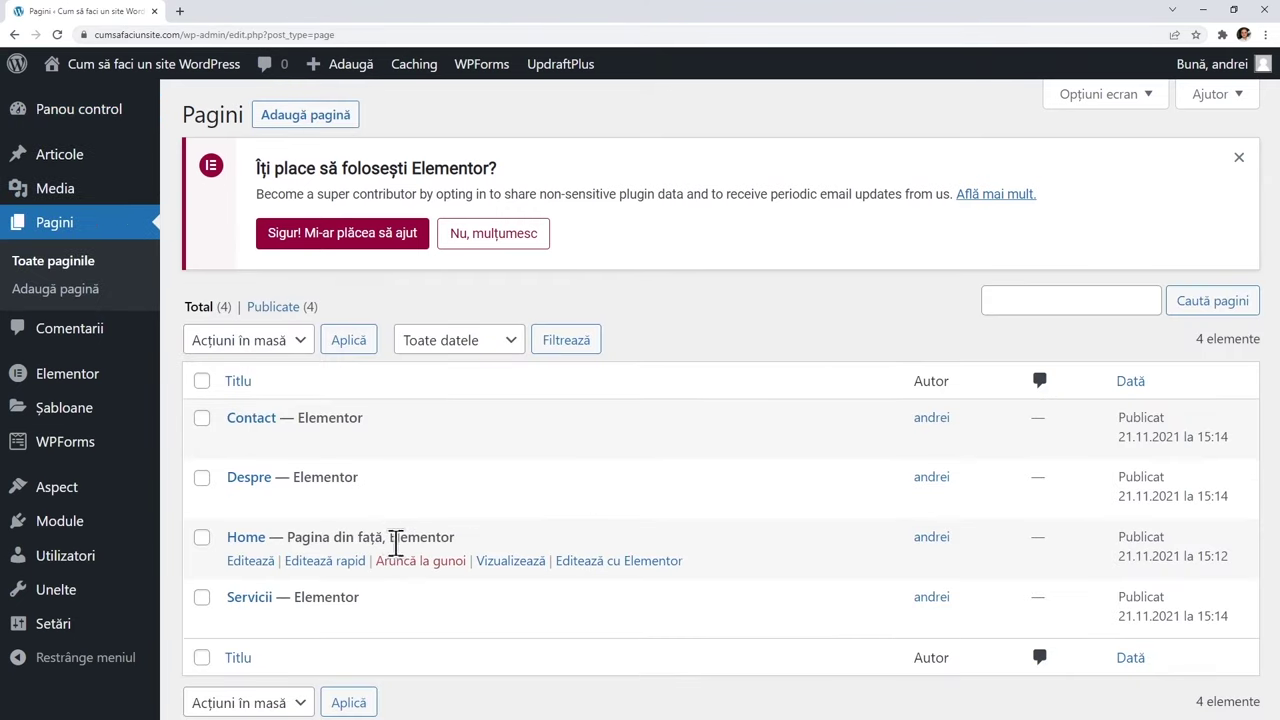
left_click(591, 563)
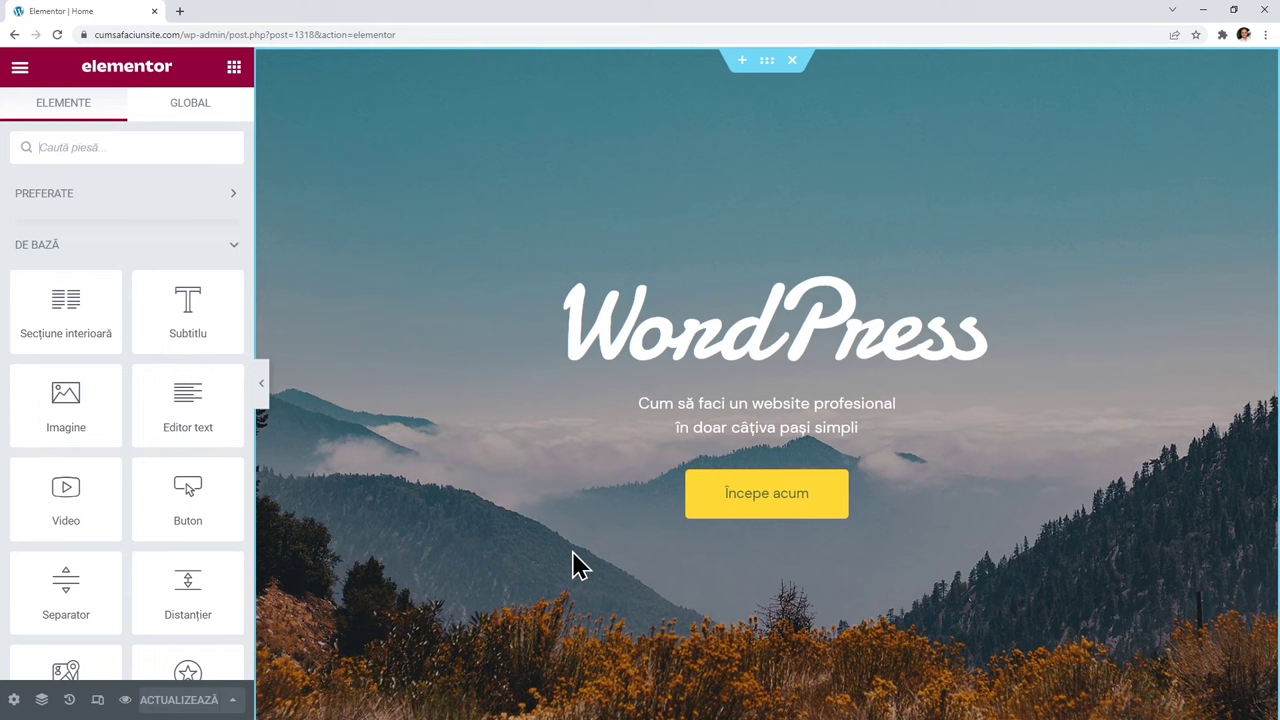
In tablet view, set footer-hero-big as the QUESTIONS section's background image, then return to desktop.
left_click(97, 700)
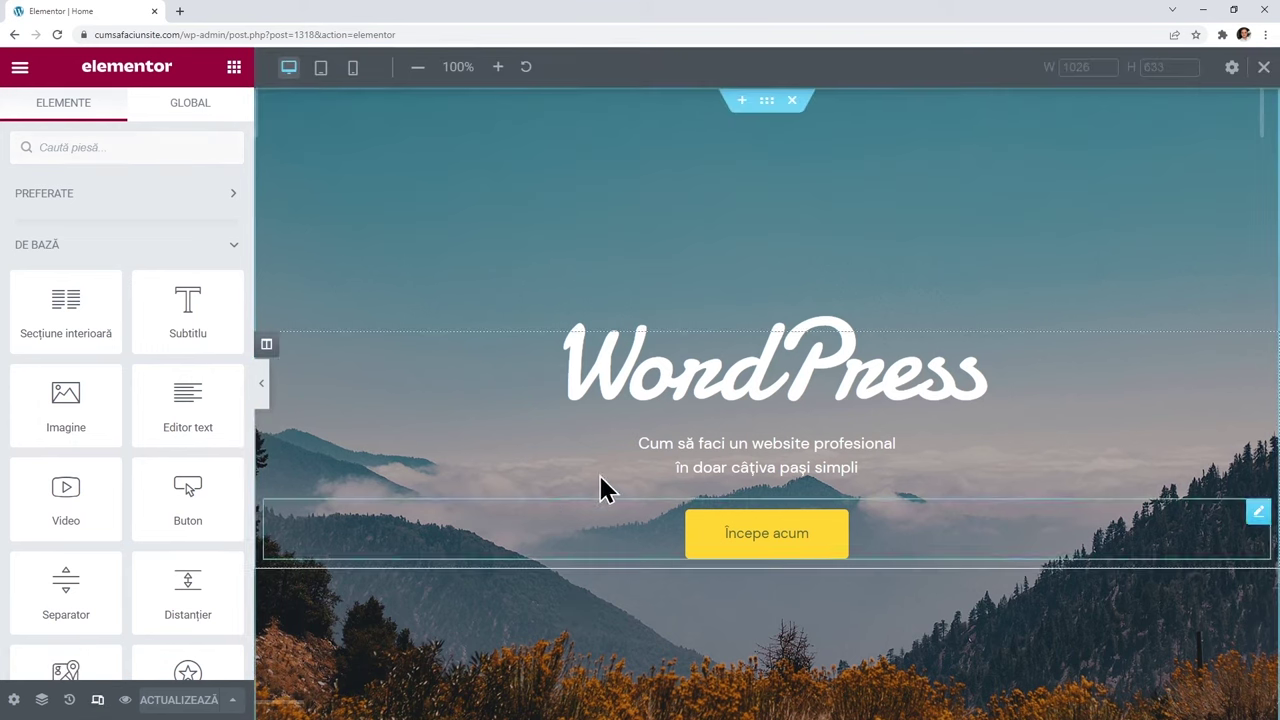
scroll(620, 478, "down", 15)
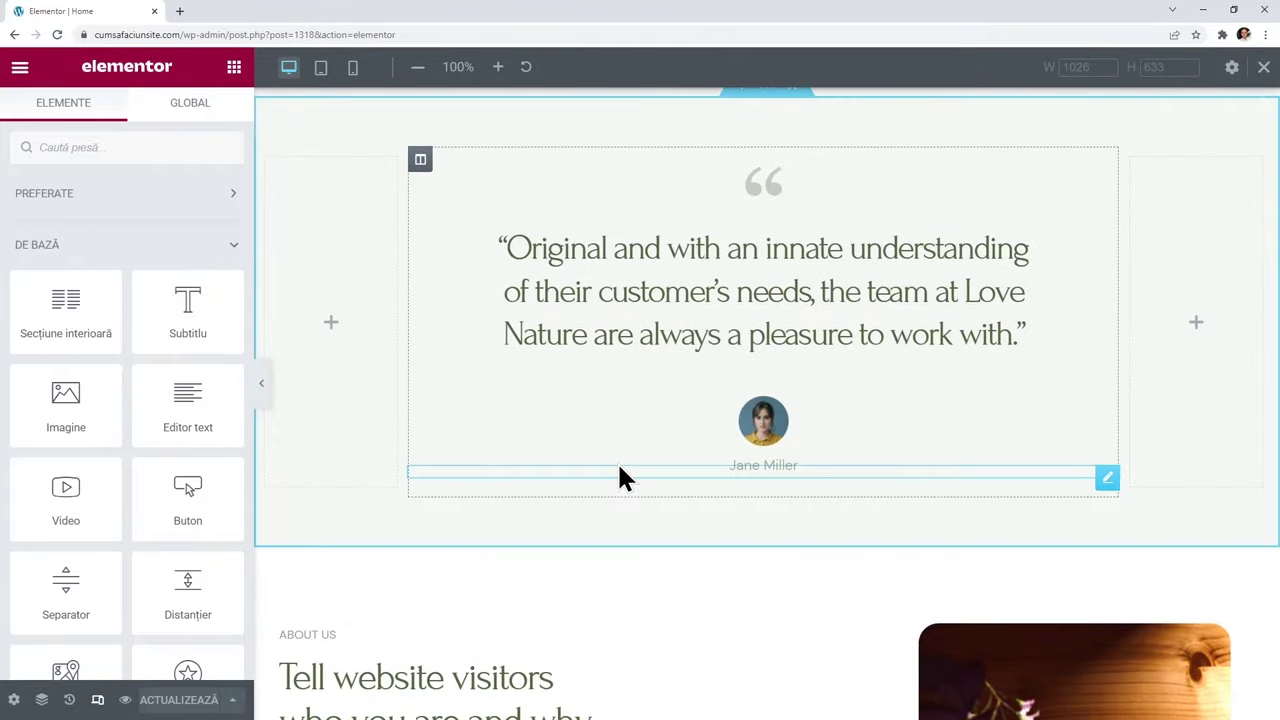
scroll(620, 478, "down", 12)
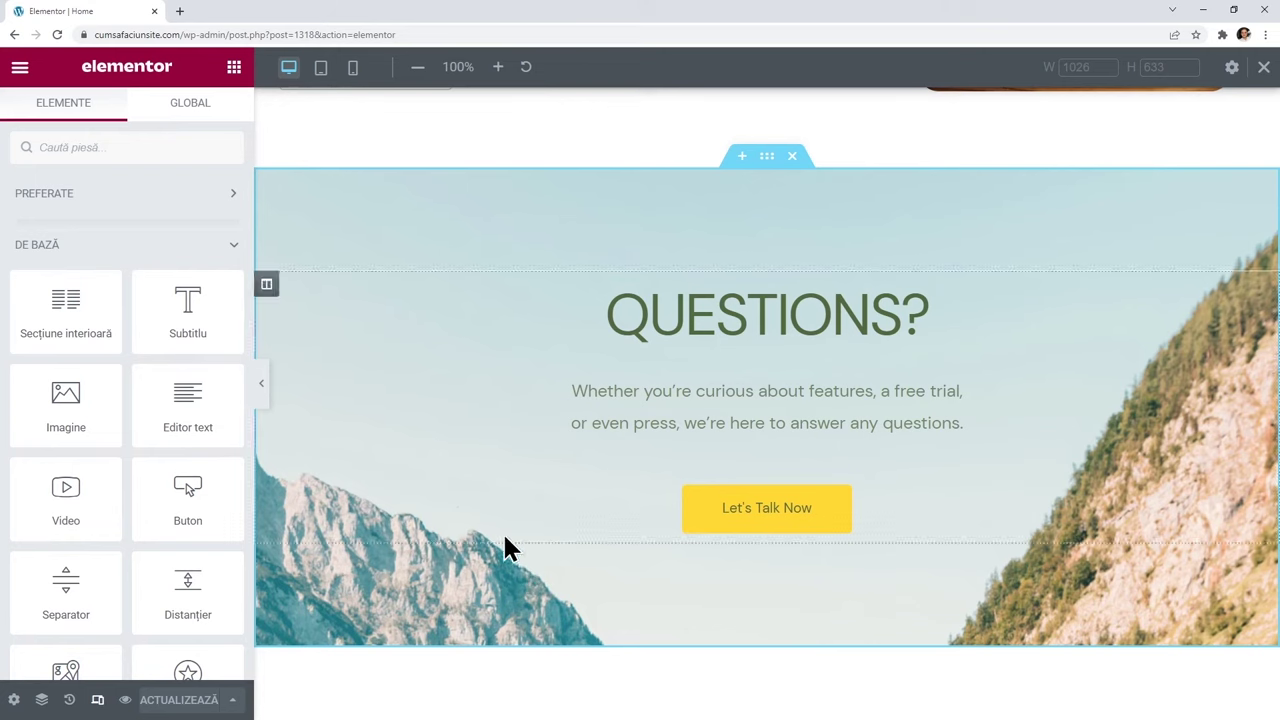
left_click(321, 72)
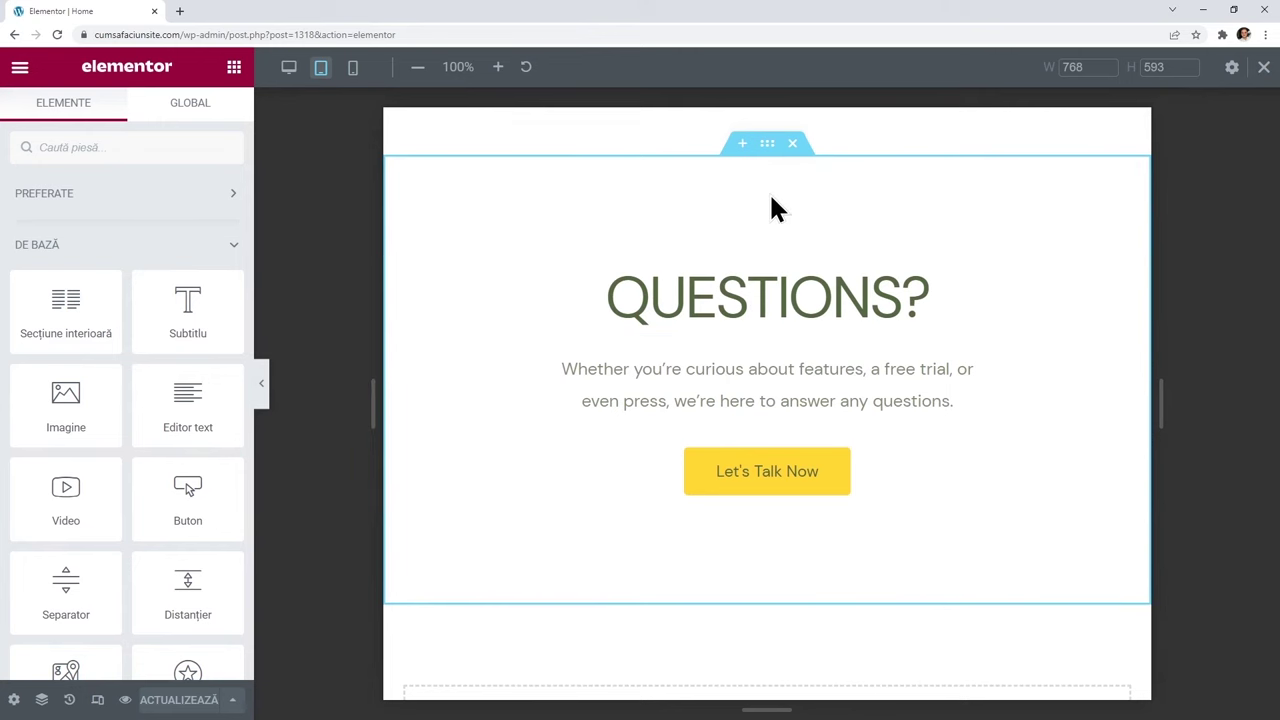
left_click(767, 146)
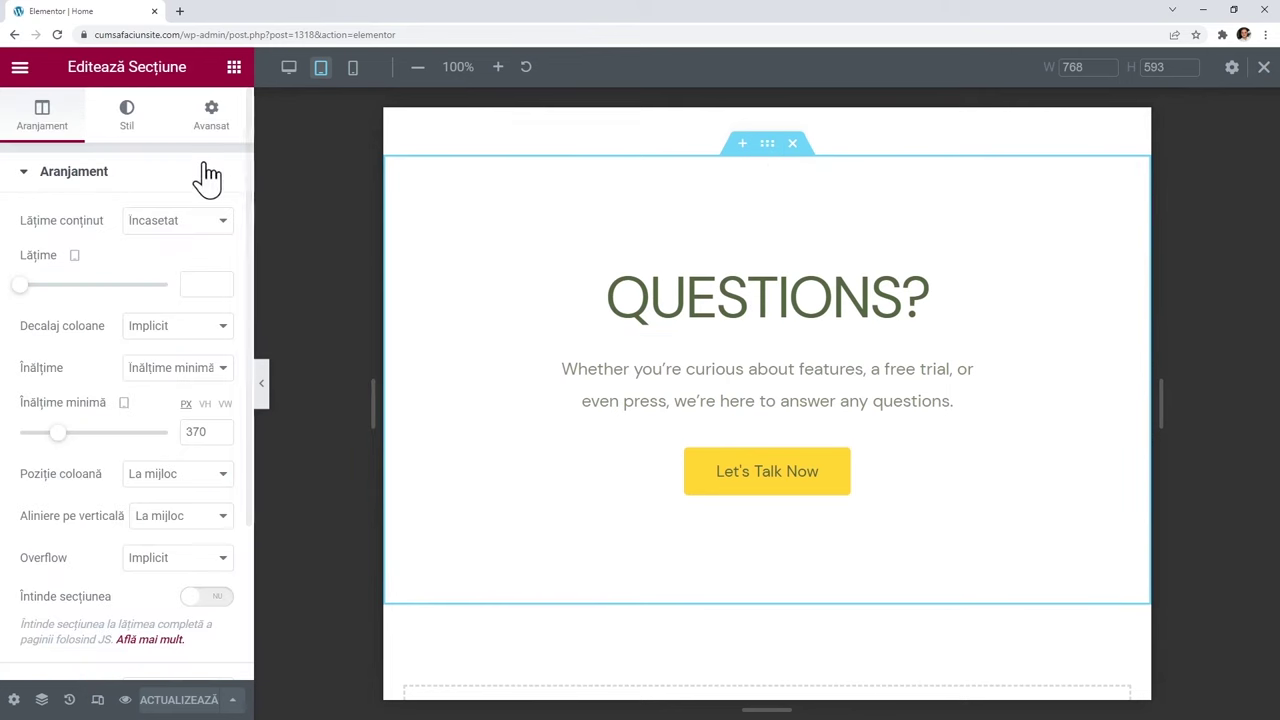
left_click(128, 118)
mouse_move(114, 386)
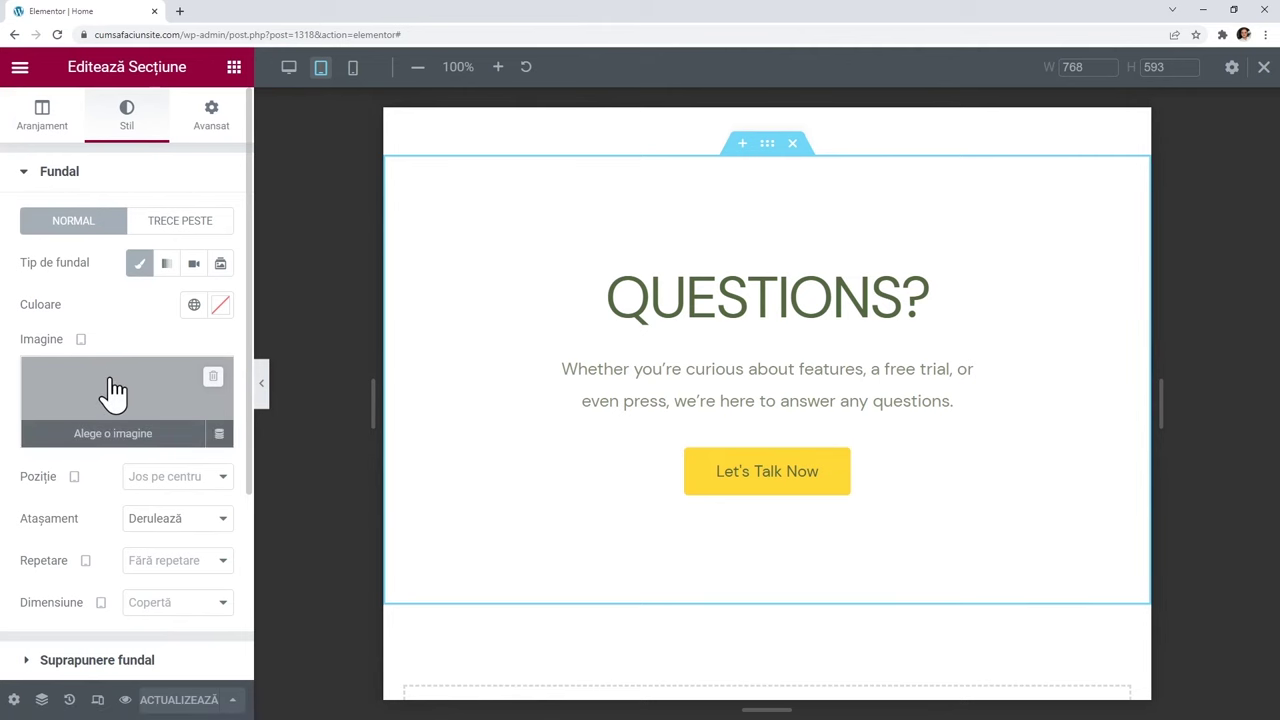
left_click(113, 390)
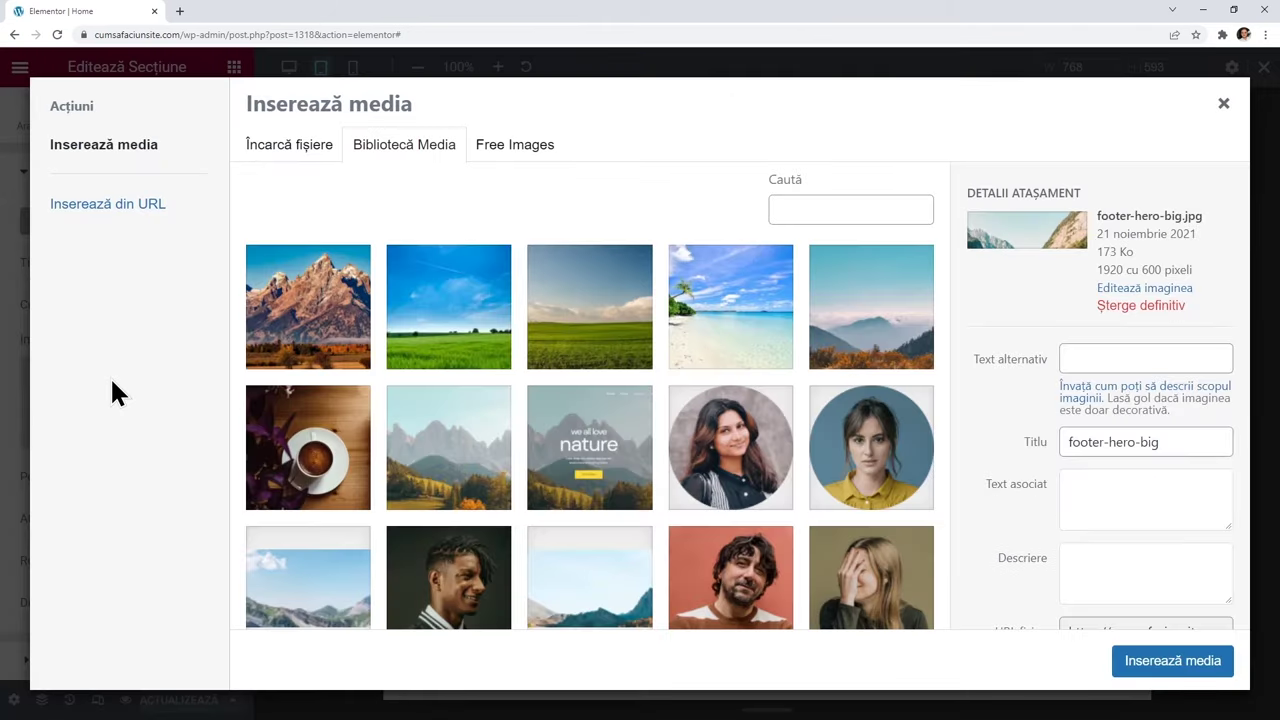
scroll(782, 435, "down", 3)
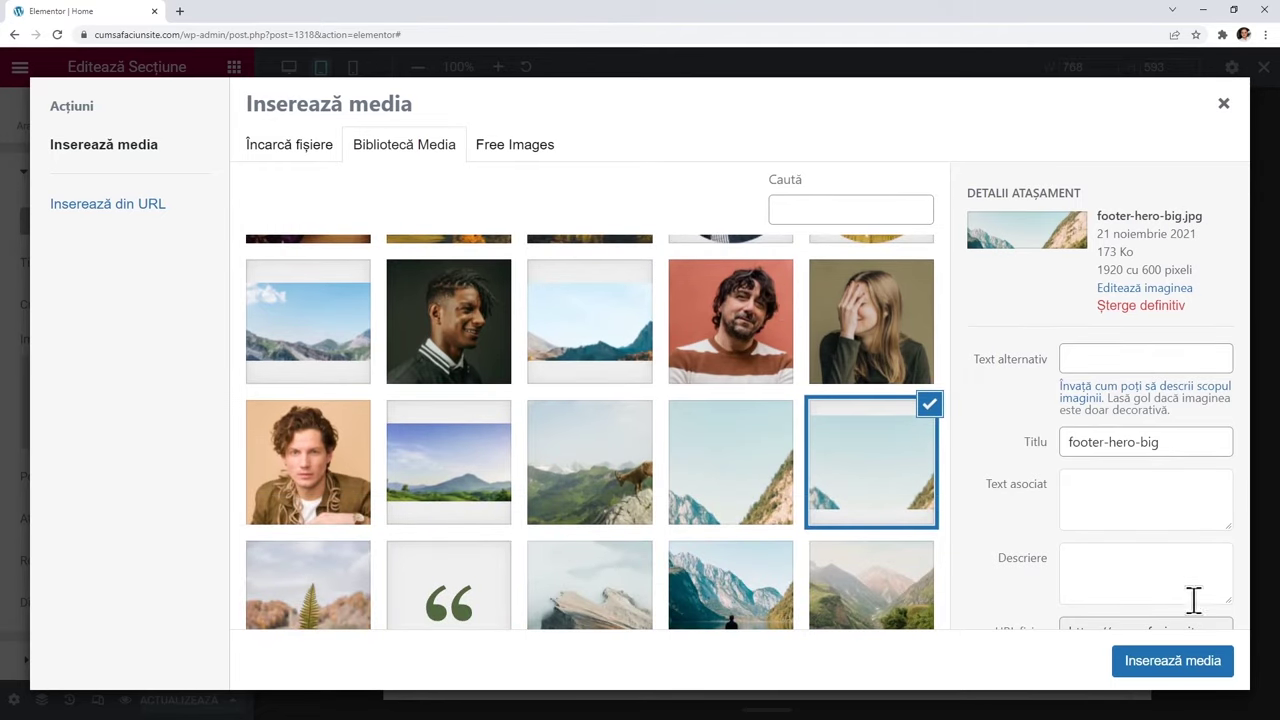
left_click(1196, 668)
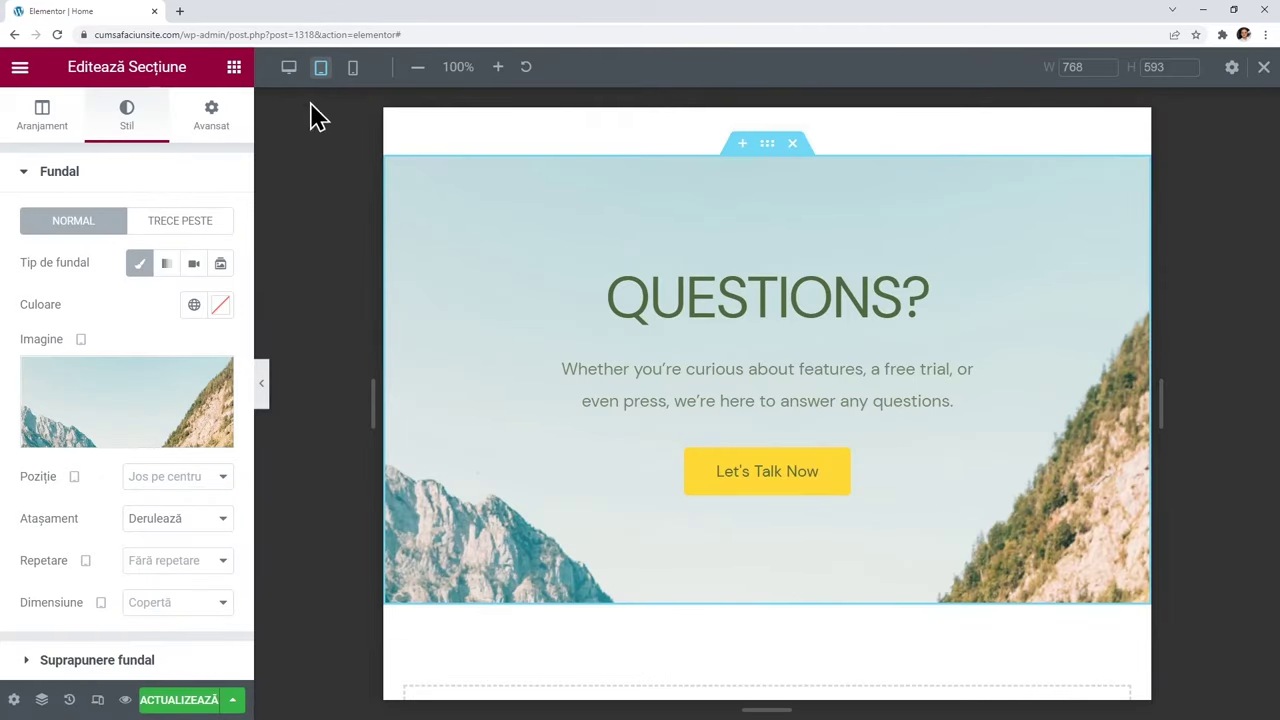
left_click(289, 70)
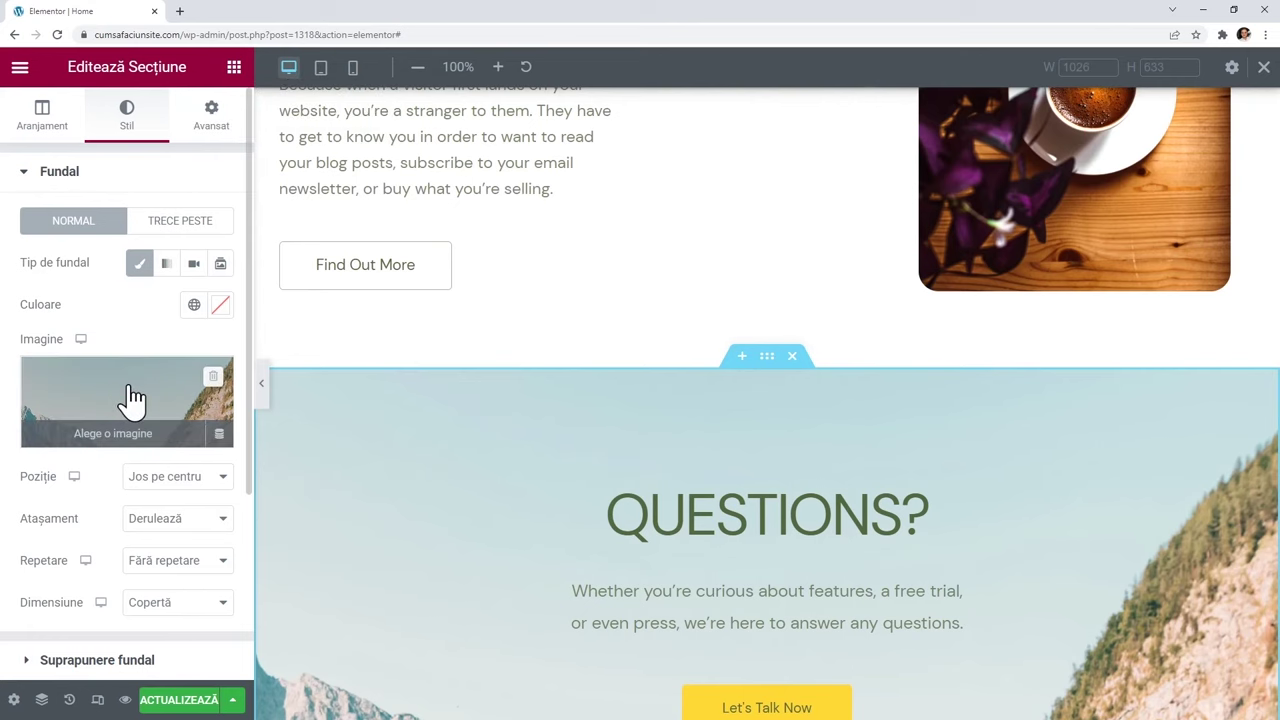
In mobile view, set footer-hero-mobile as the QUESTIONS section's background and save the Home page.
left_click(355, 72)
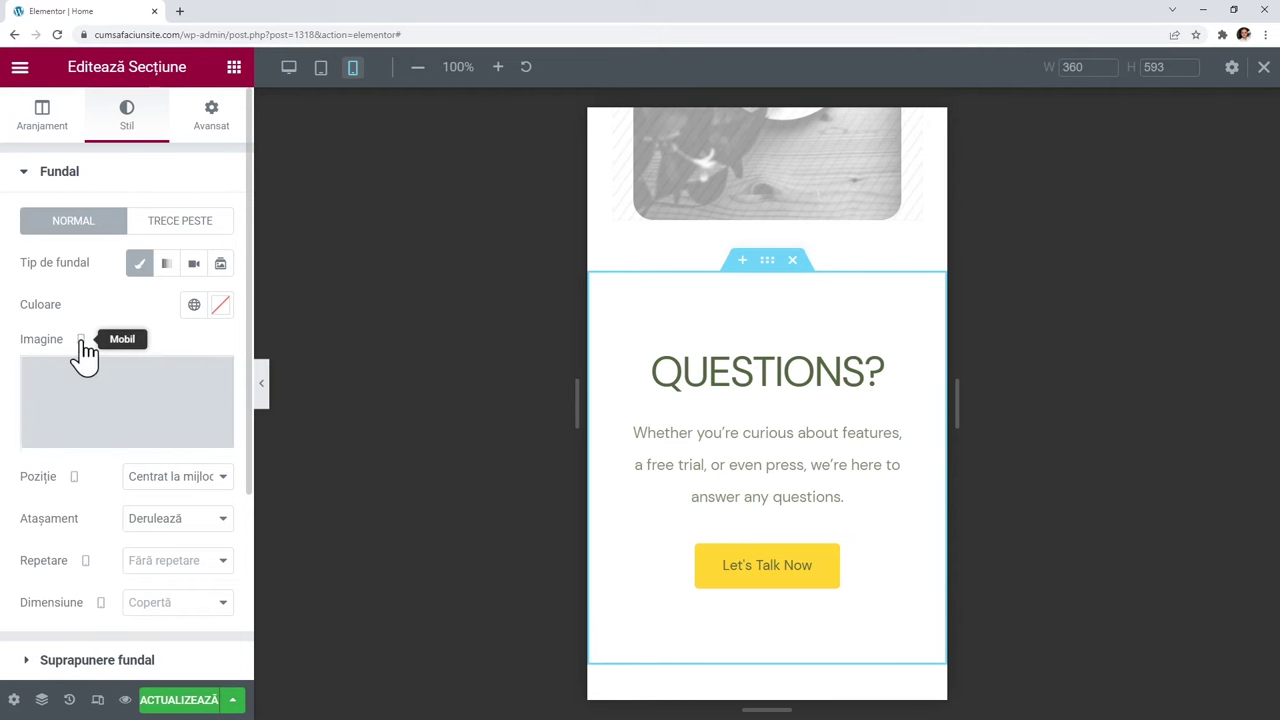
left_click(120, 398)
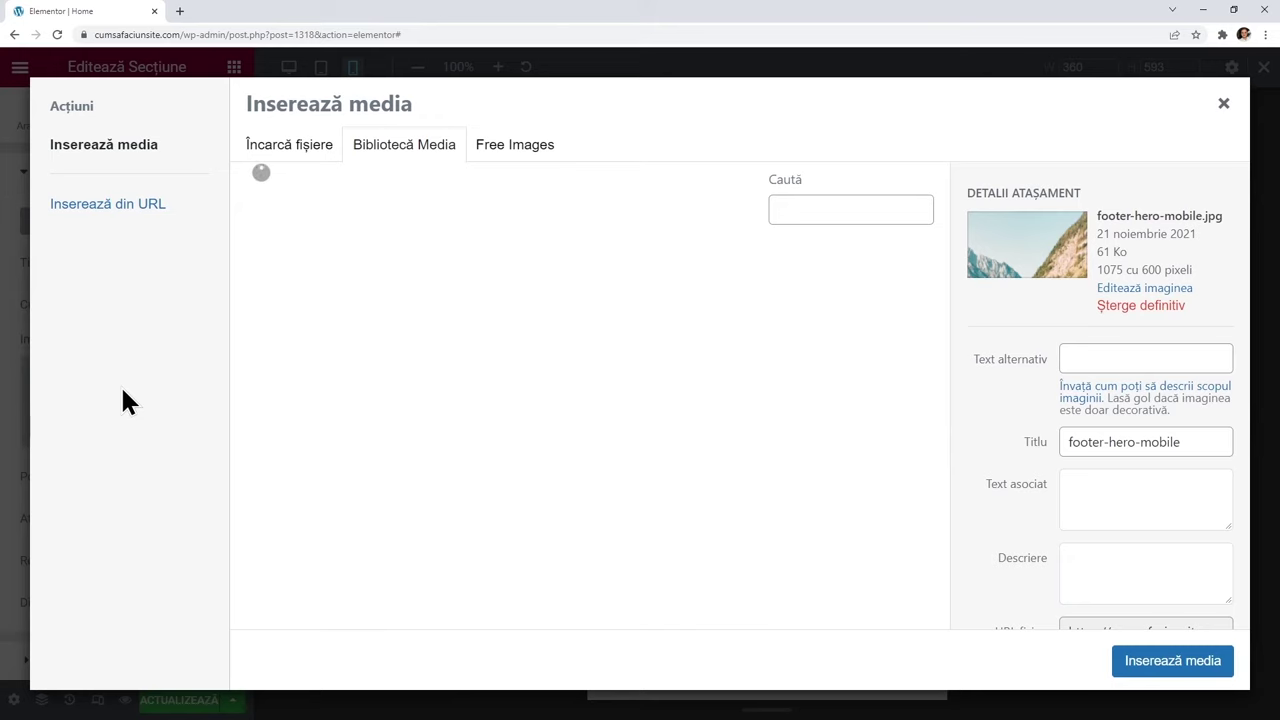
scroll(652, 448, "down", 3)
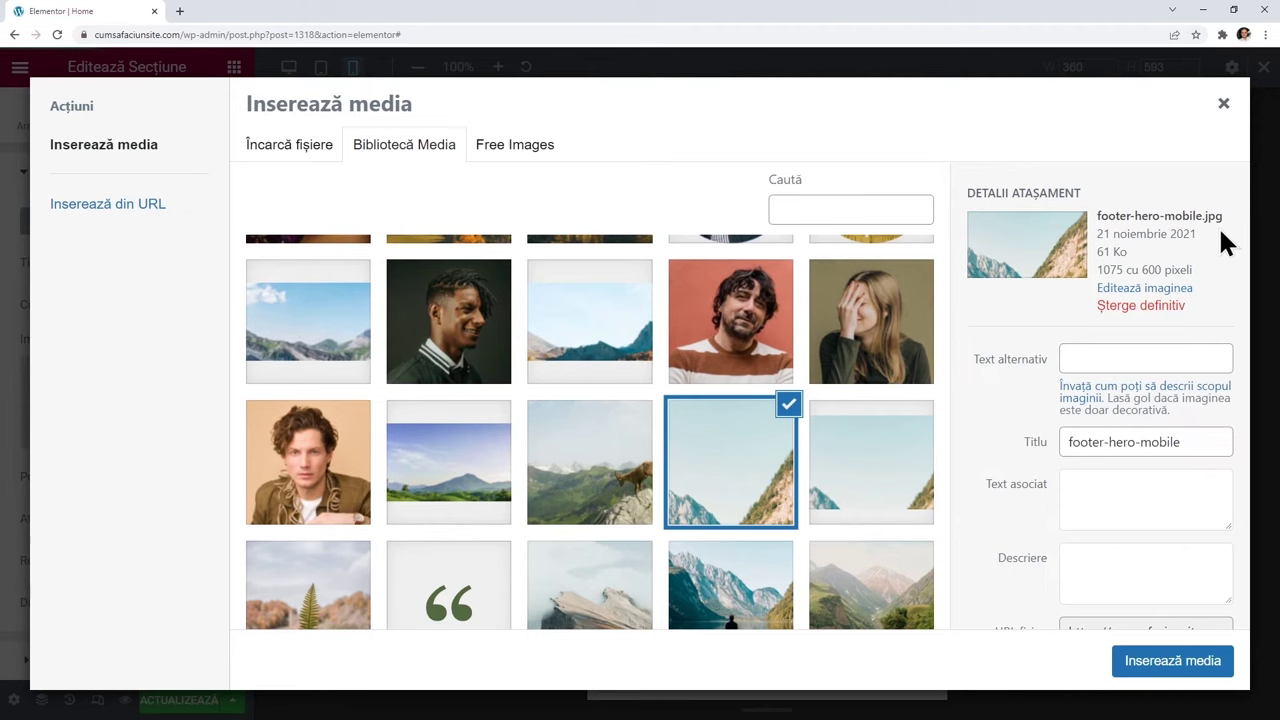
left_click(1186, 664)
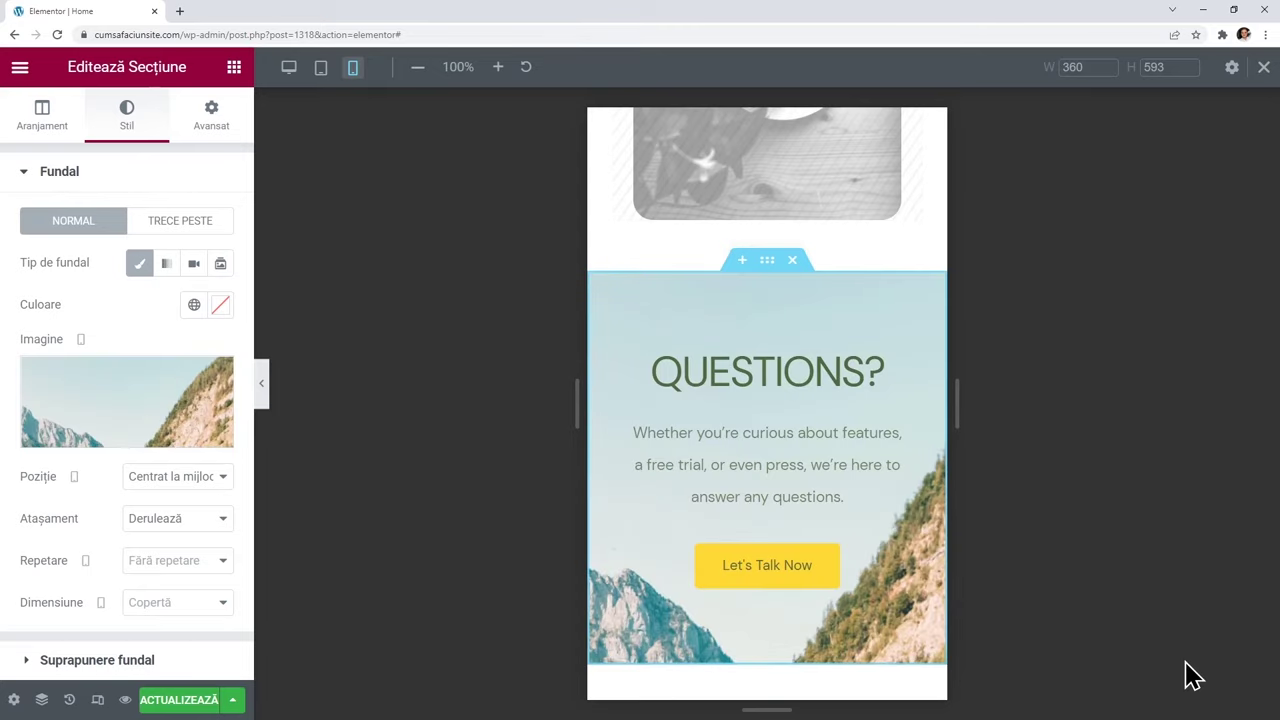
scroll(895, 529, "down", 1)
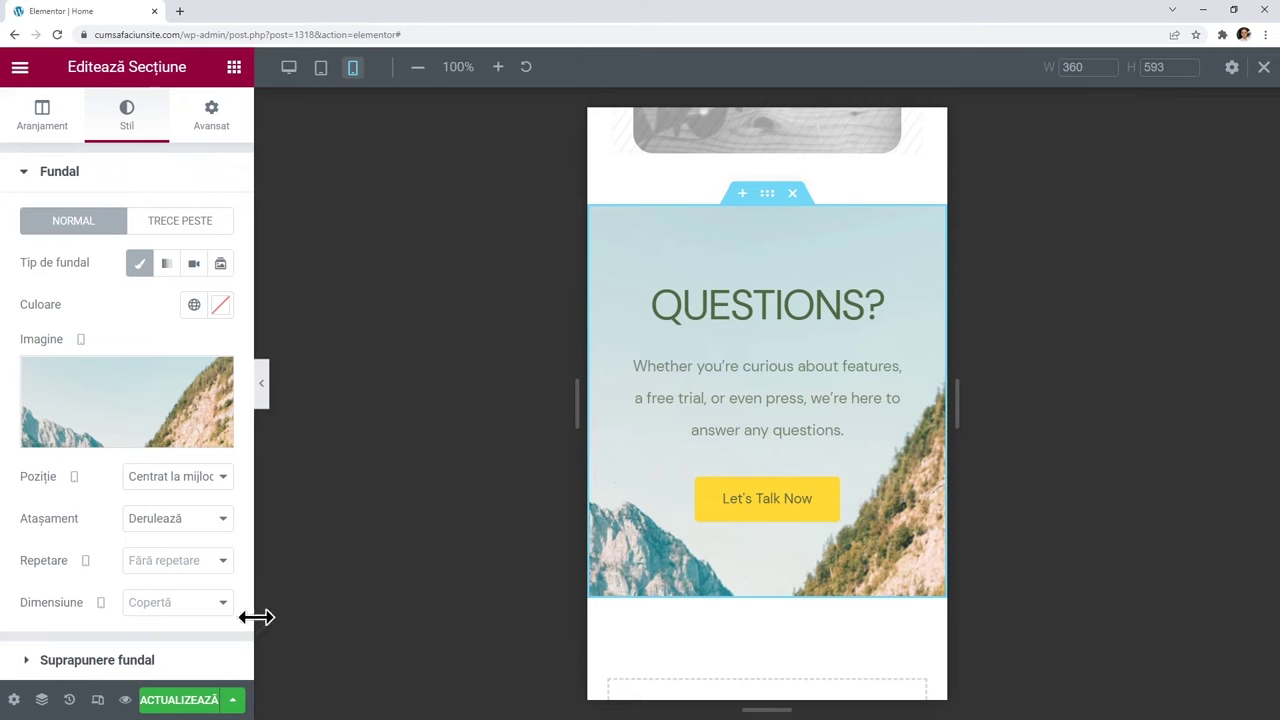
left_click(188, 700)
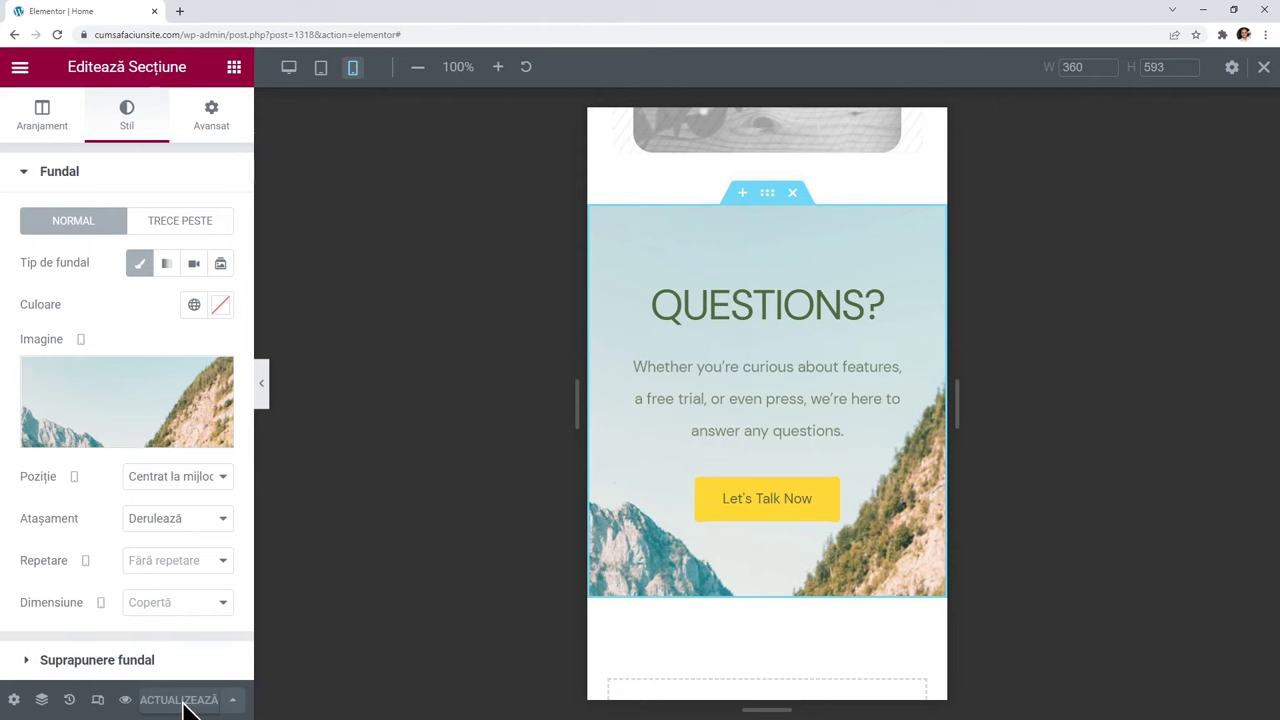
Trim the address to /wp-admin/, open Pages and launch the Contact page in Elementor.
left_click(423, 36)
left_click(432, 36)
left_click_drag(432, 36, 262, 38)
key("BackSpace")
key("Return")
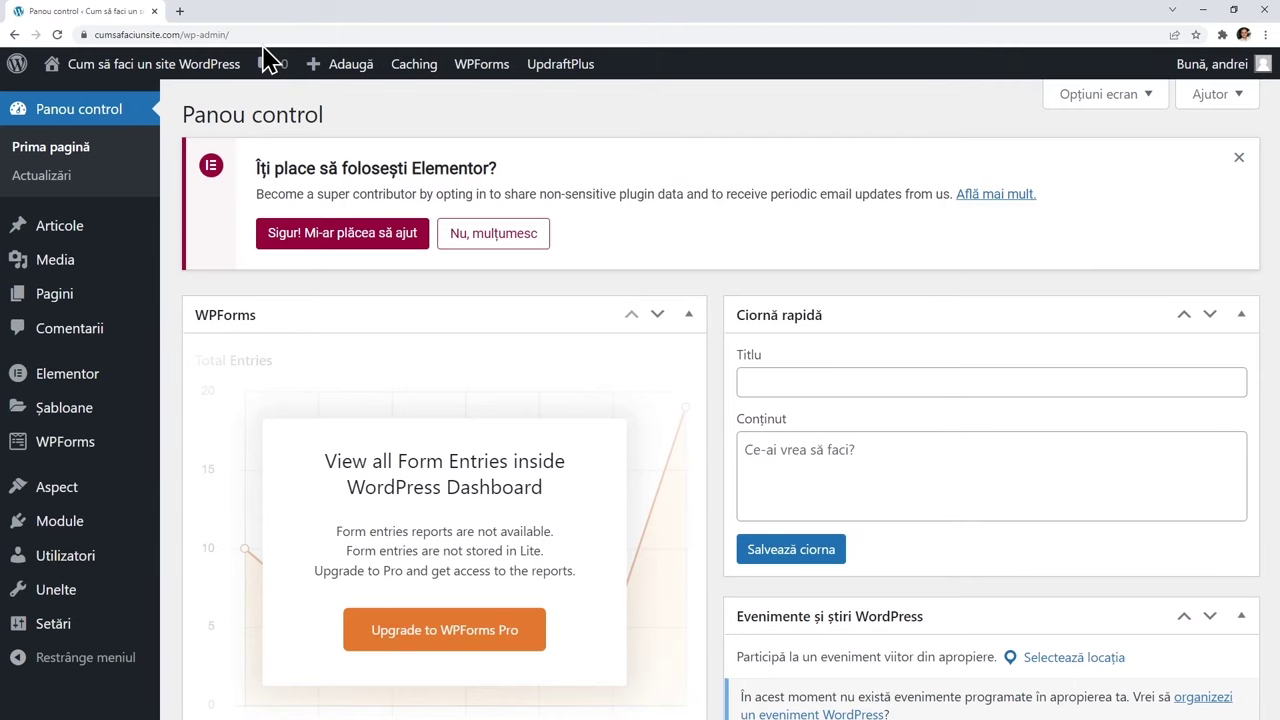
left_click(100, 295)
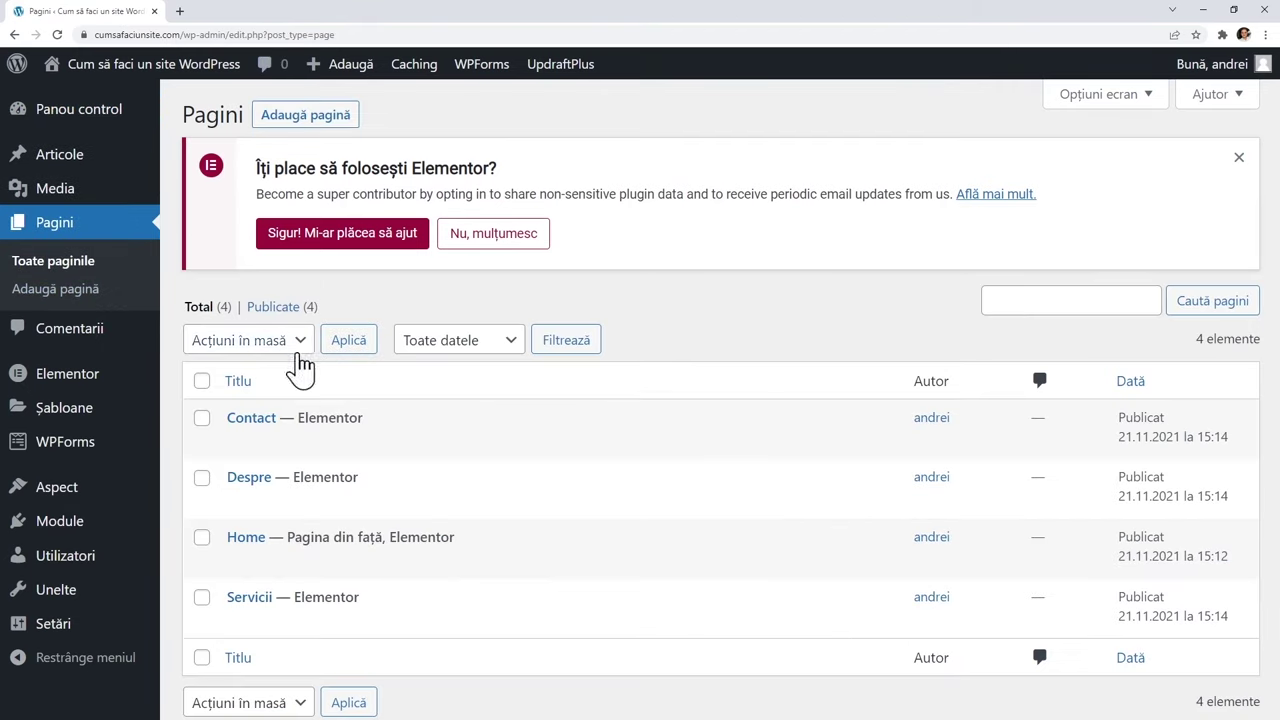
left_click(607, 445)
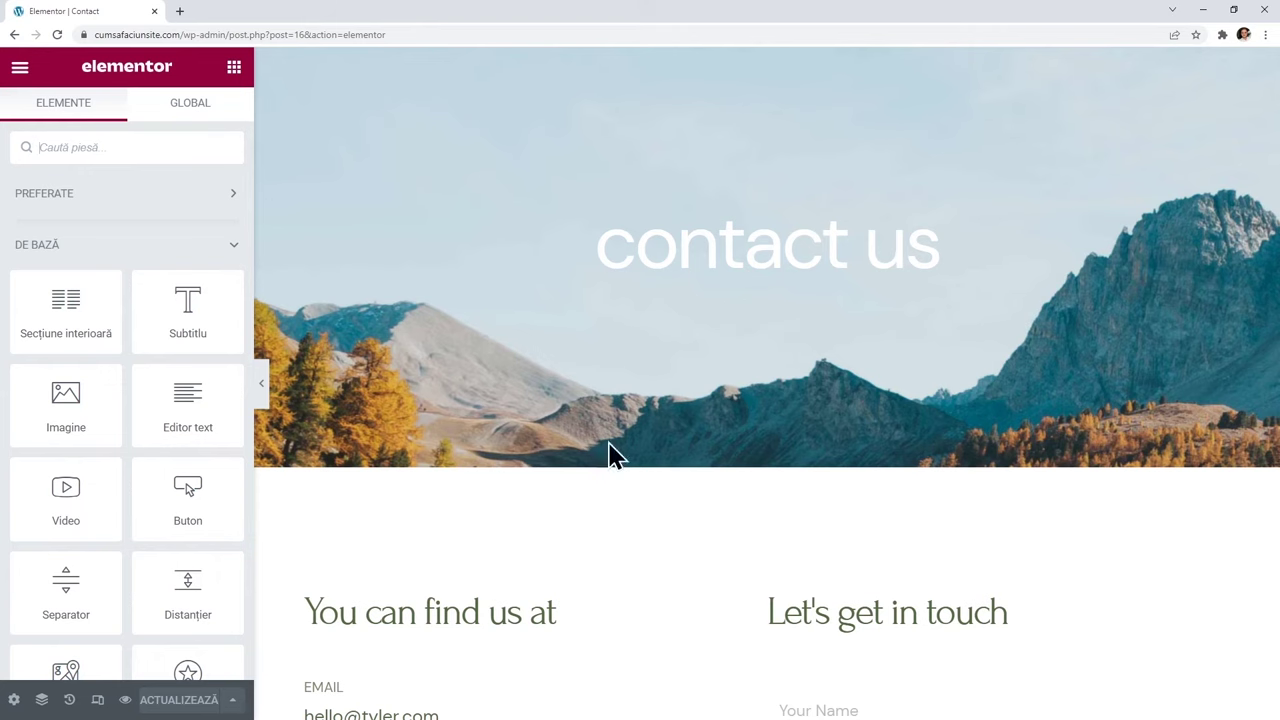
Trim the end of the 'contact us' heading text.
left_click(810, 245)
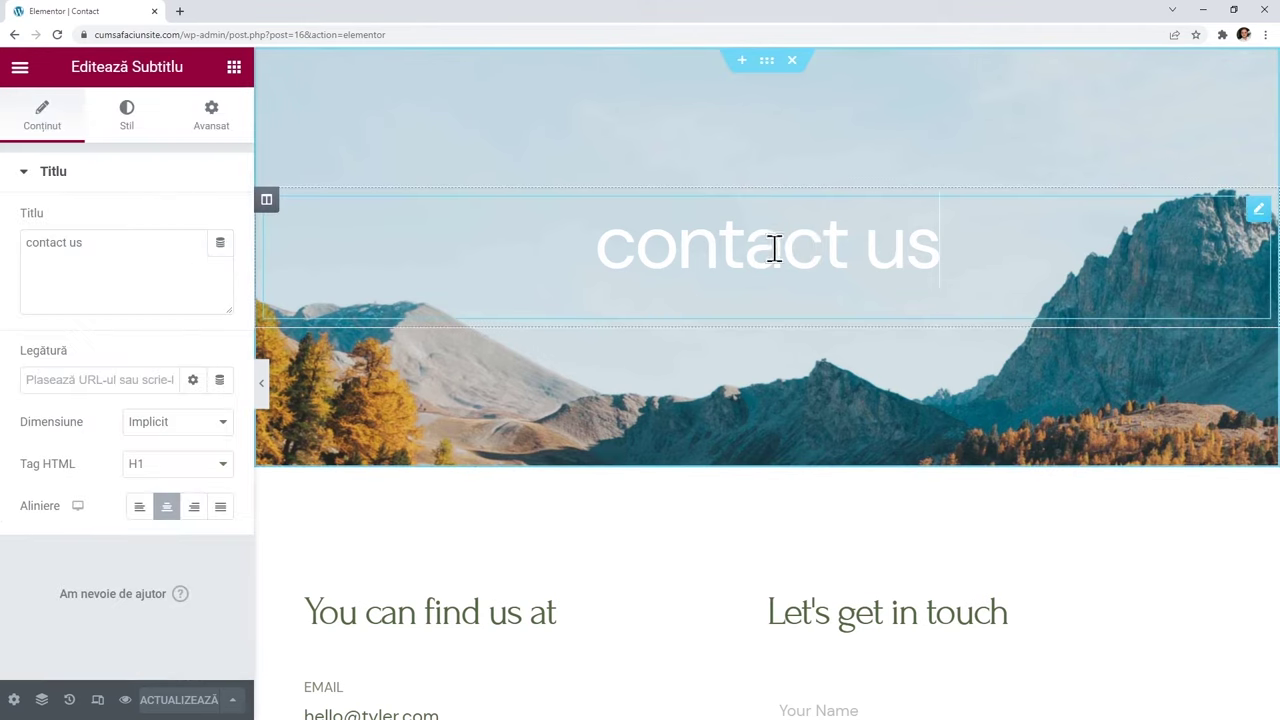
left_click(177, 268)
key("BackSpace")
key("BackSpace")
key("BackSpace")
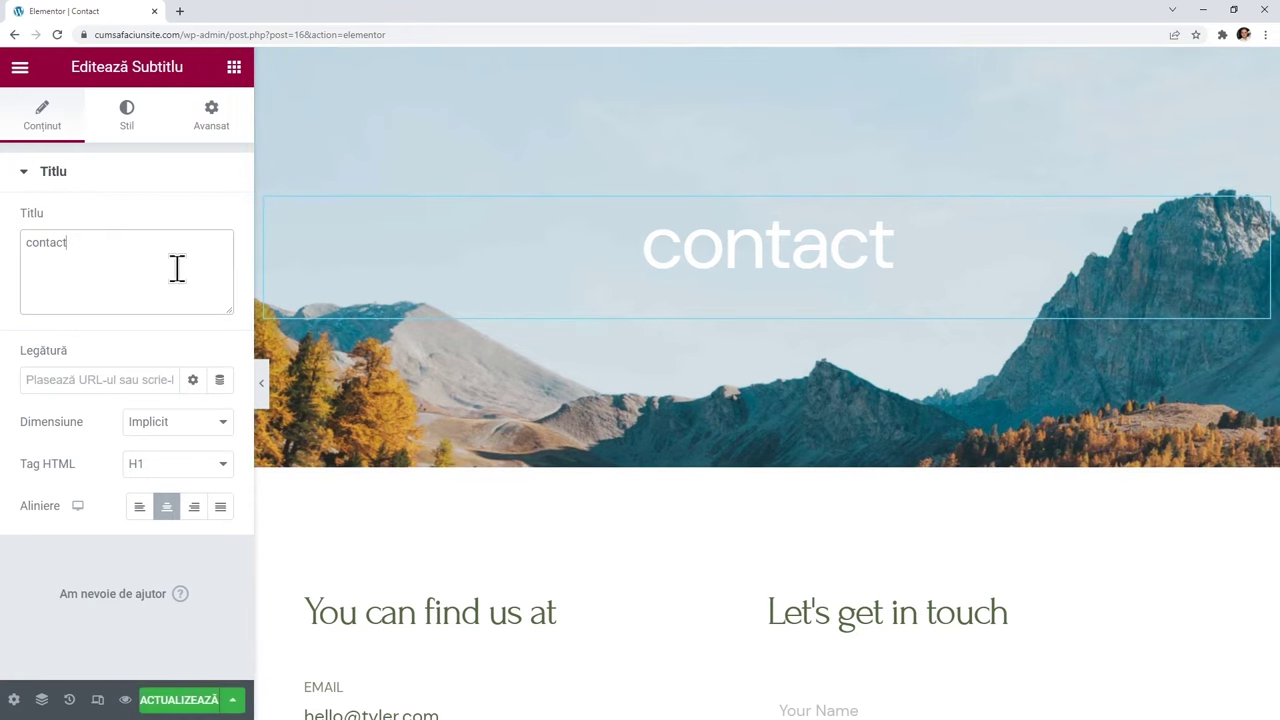
scroll(589, 400, "down", 4)
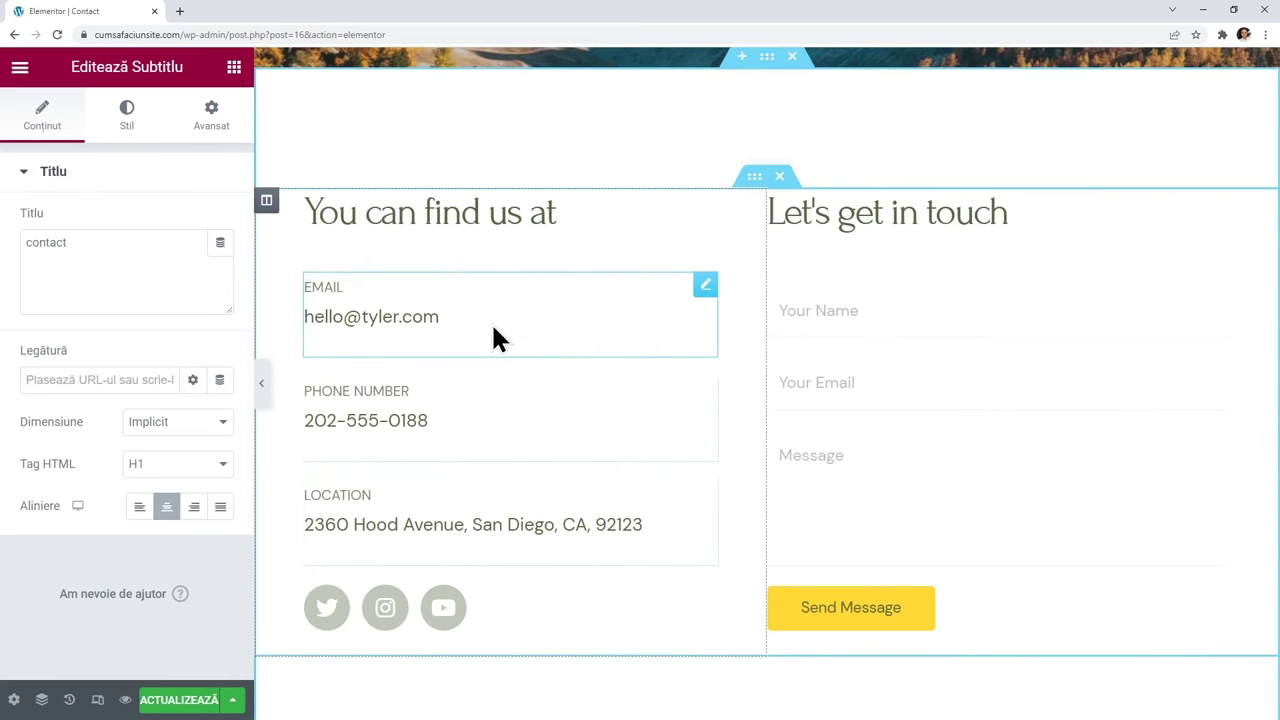
Replace the EMAIL box's sample address with the site's contact e-mail and hyphenate the label.
left_click(508, 312)
left_click_drag(112, 457, 20, 462)
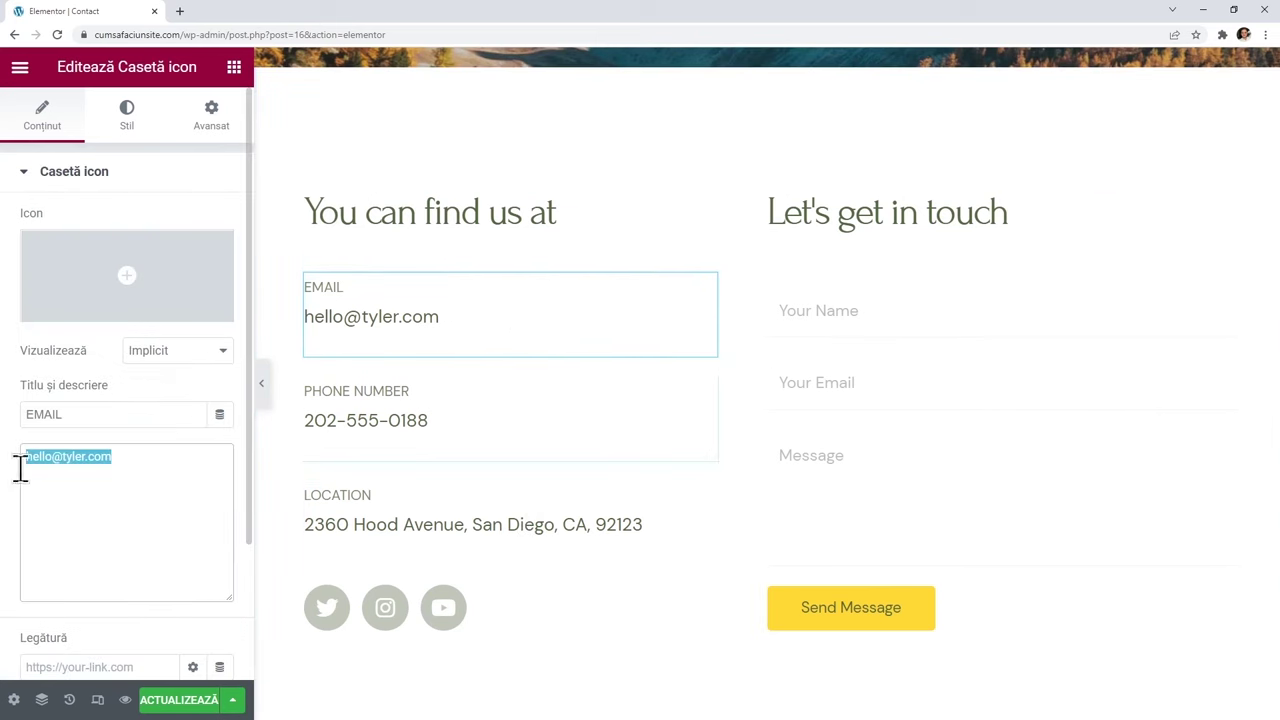
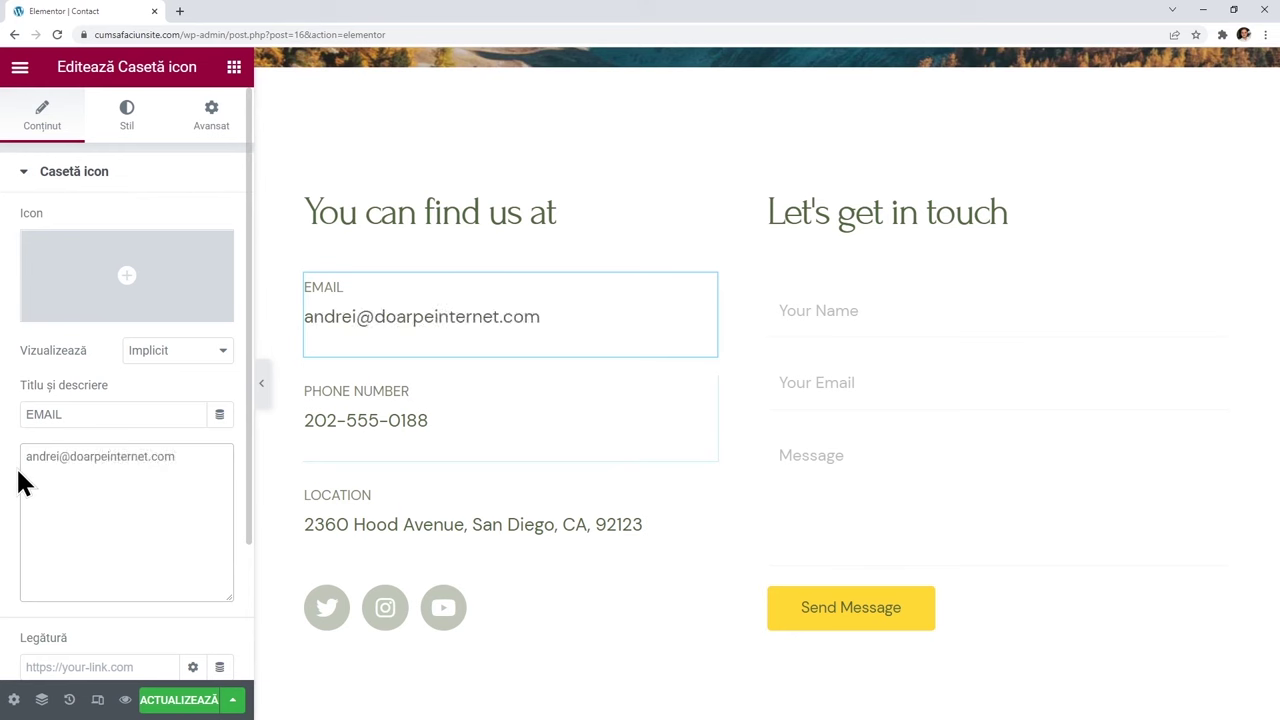
left_click(28, 414)
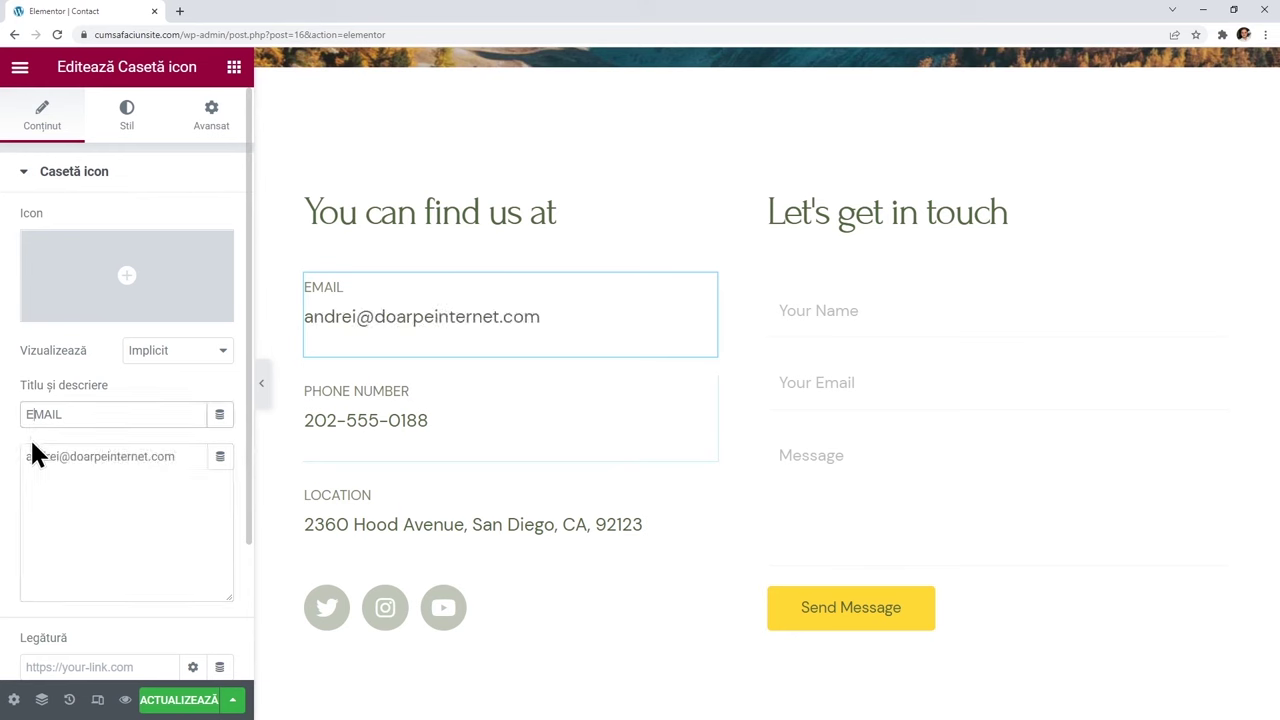
type("-")
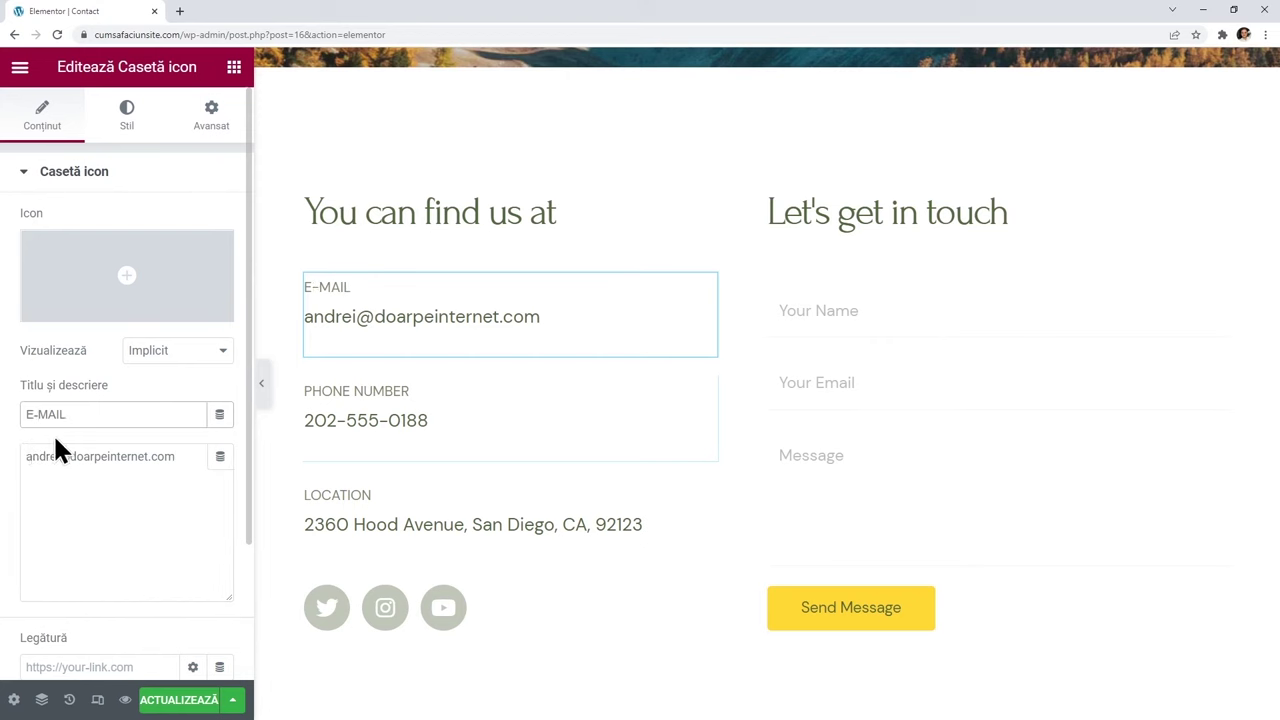
Rename the PHONE NUMBER box to TELEFON and enter the new phone number.
left_click(470, 408)
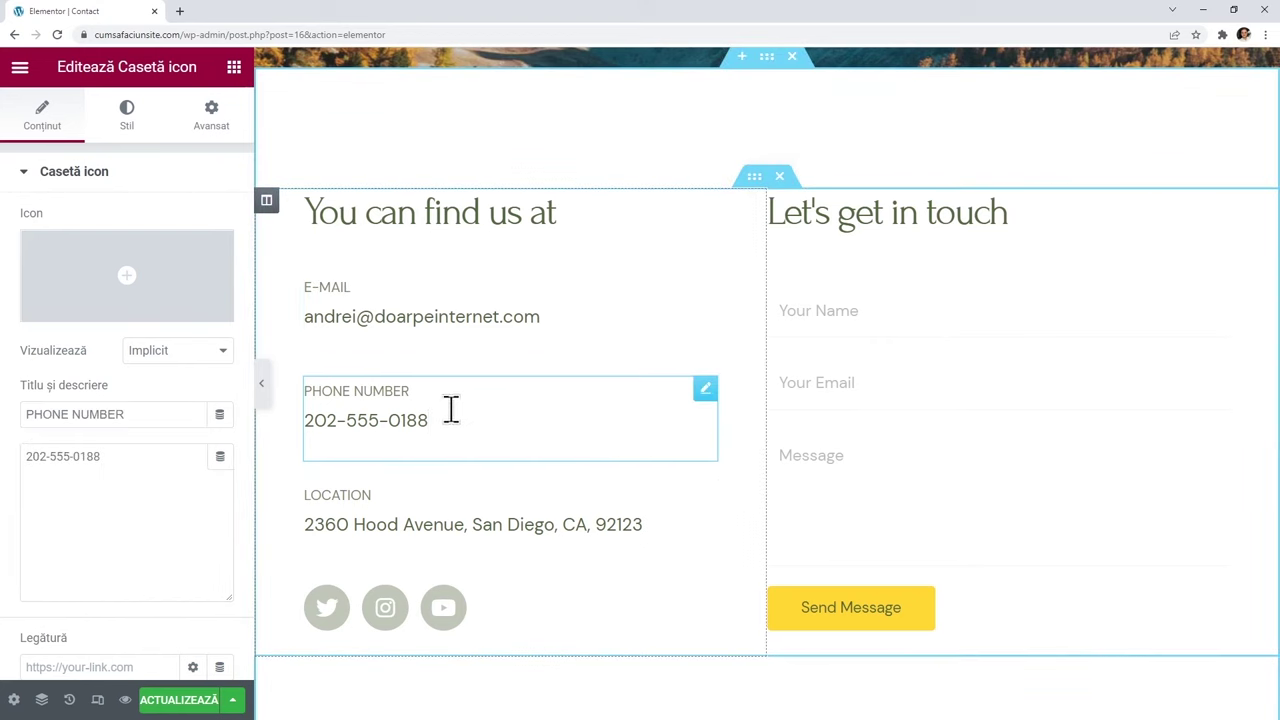
left_click_drag(125, 414, 9, 429)
type("TELEFON")
key("Tab")
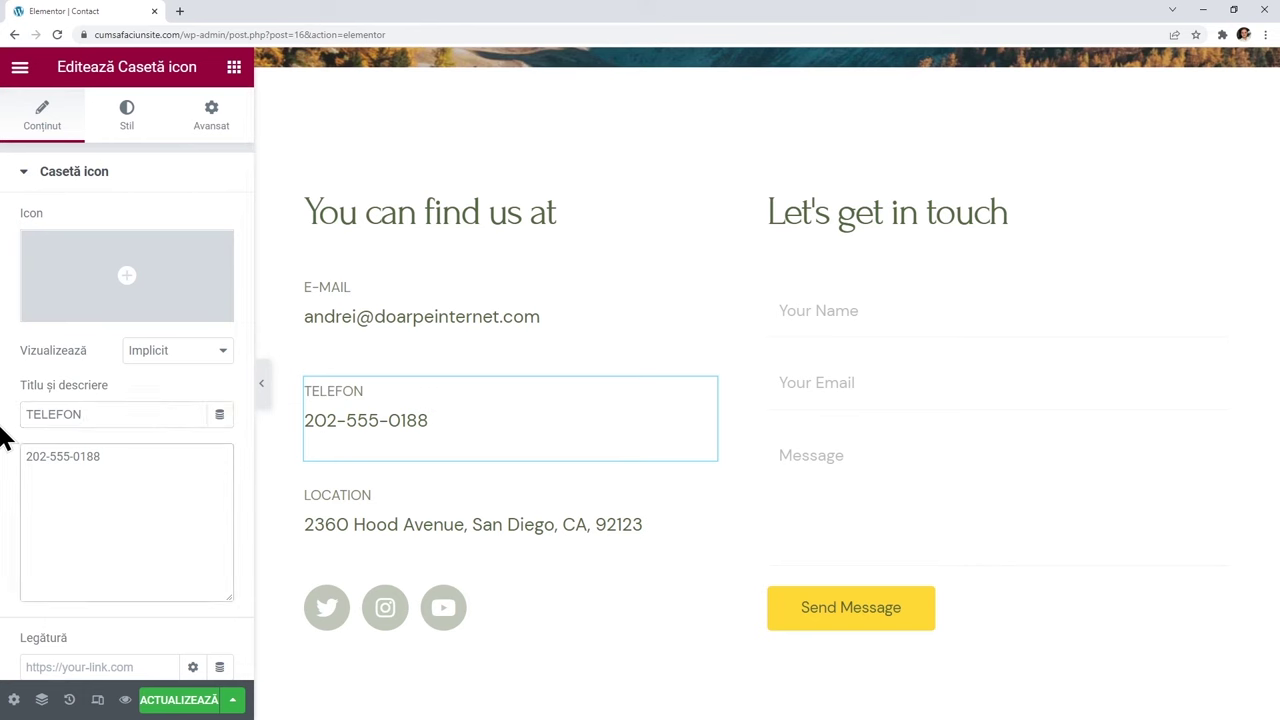
triple_click(103, 458)
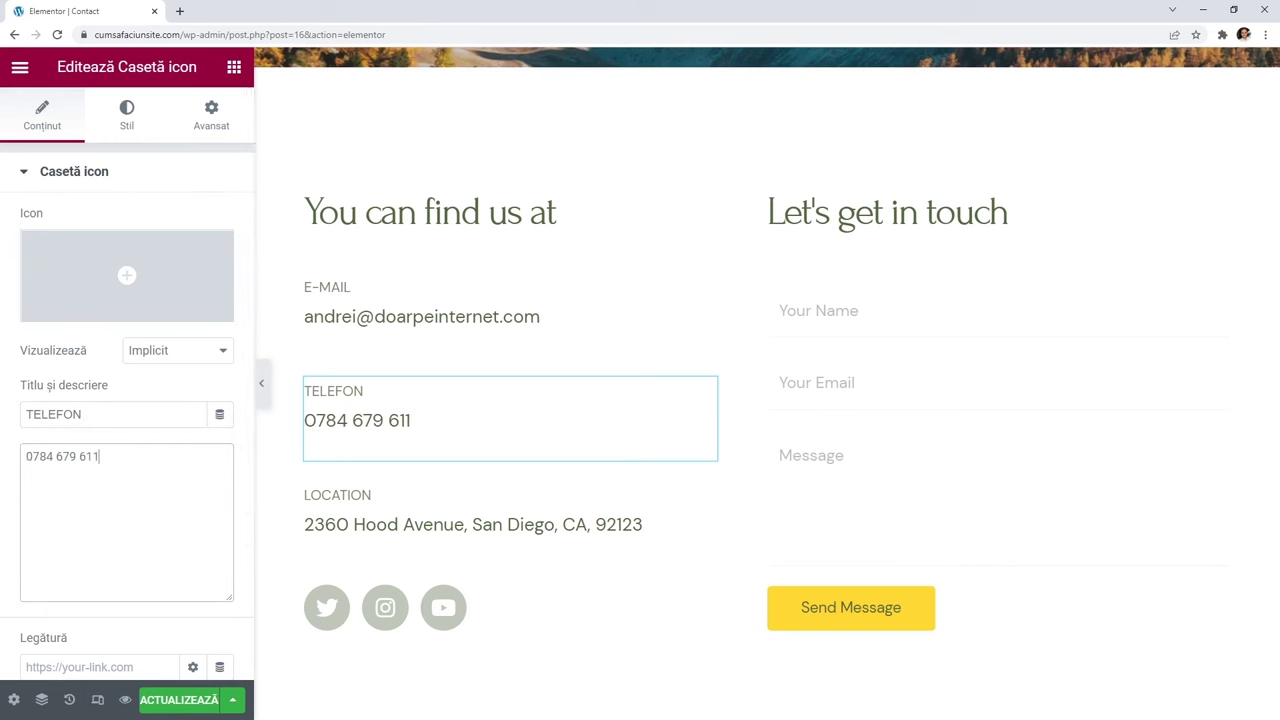
Rename the LOCATION box to LOCAȚIE and paste in the new street address.
left_click(408, 494)
left_click_drag(103, 414, 26, 440)
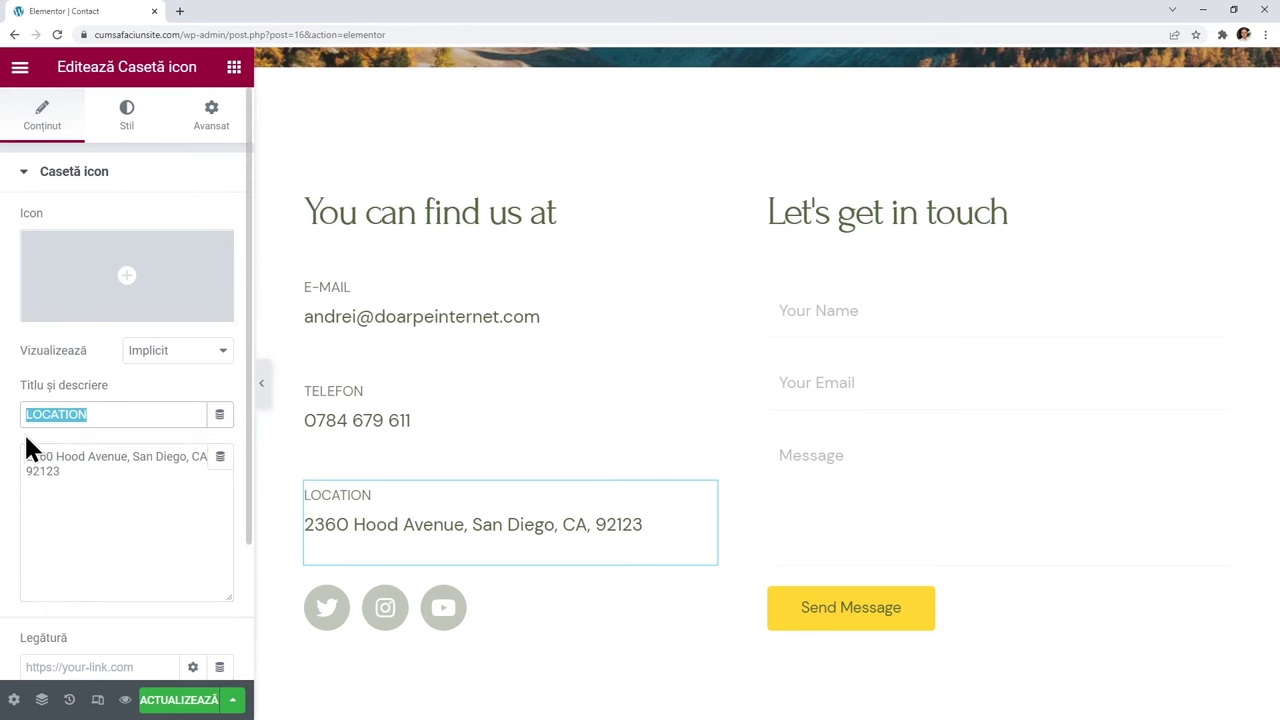
type("LOCAȚIE")
key("Tab")
key("ctrl+a")
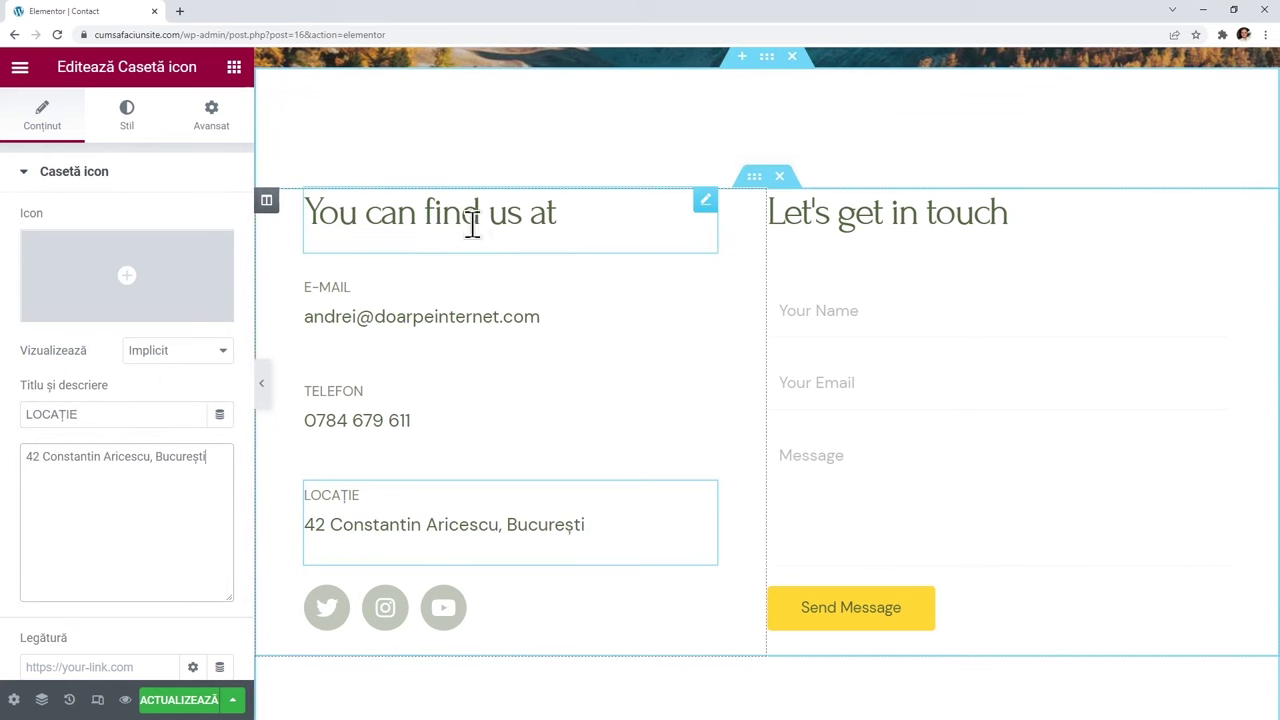
Retitle the two column headings 'Ne găsești aici' and 'Scrie-ne un mesaj'.
left_click(623, 214)
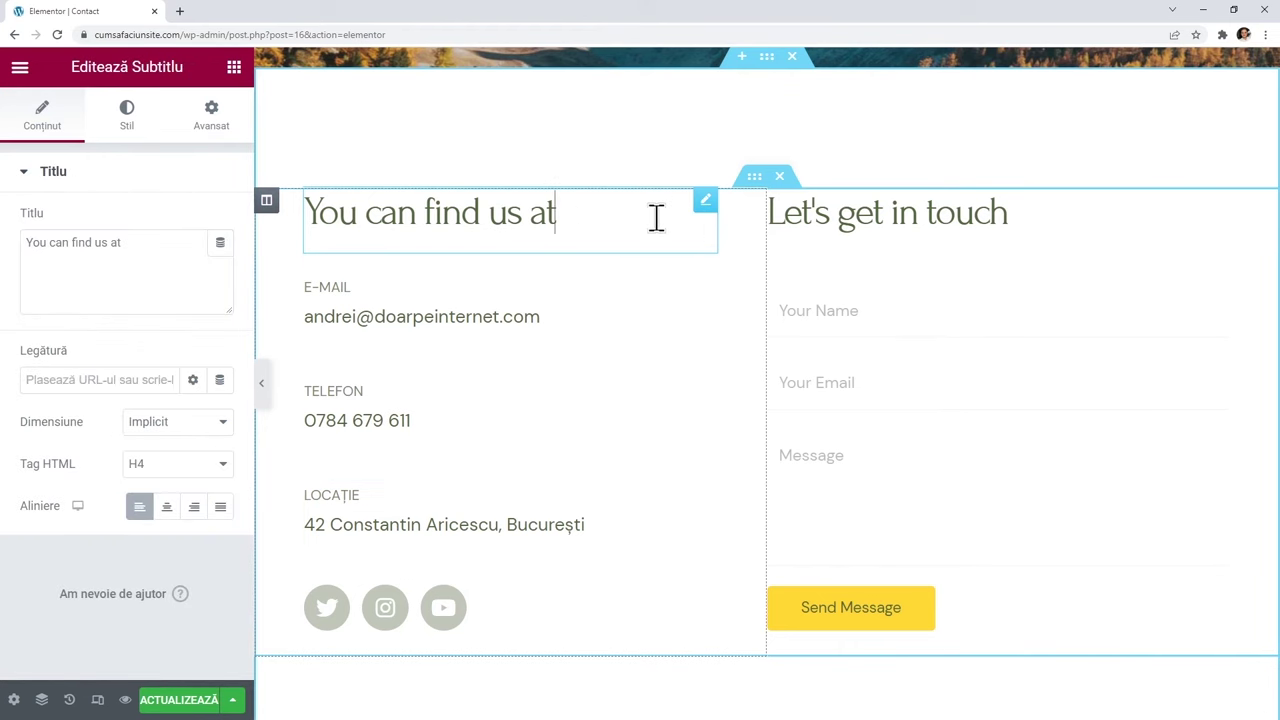
left_click_drag(122, 243, 23, 277)
type("Ne găsești aici")
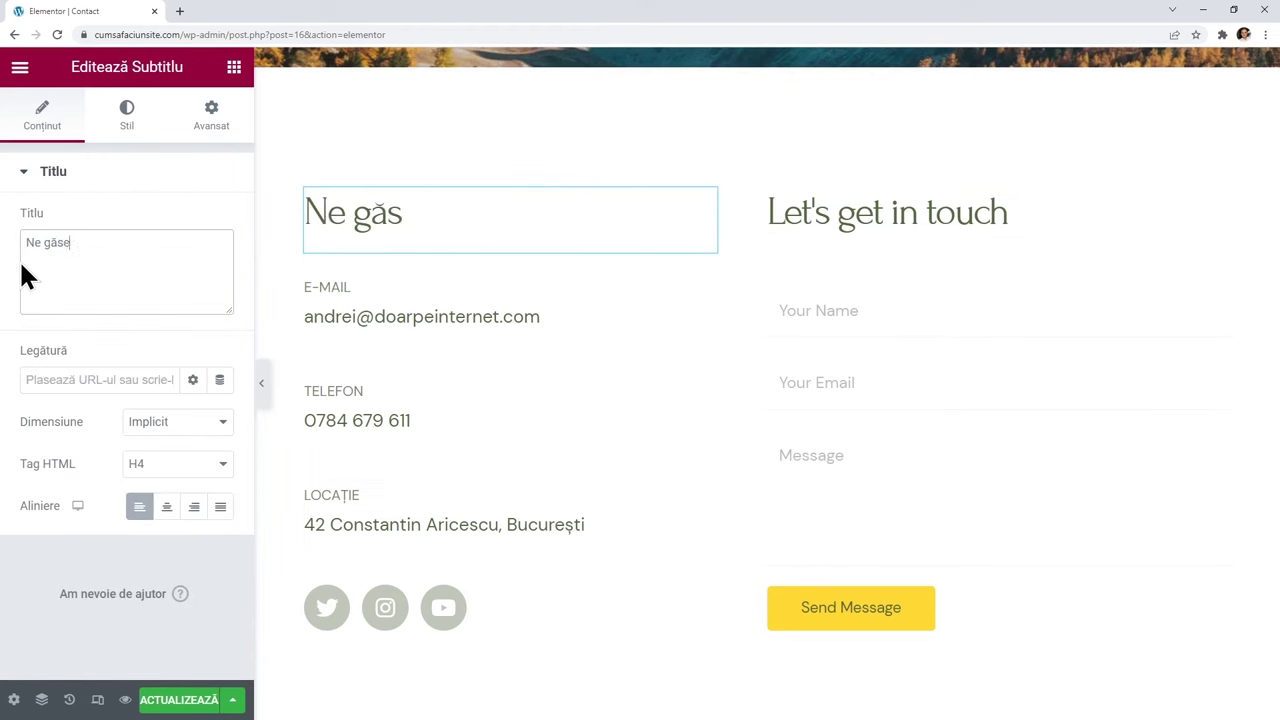
left_click(822, 205)
left_click_drag(206, 263, 20, 251)
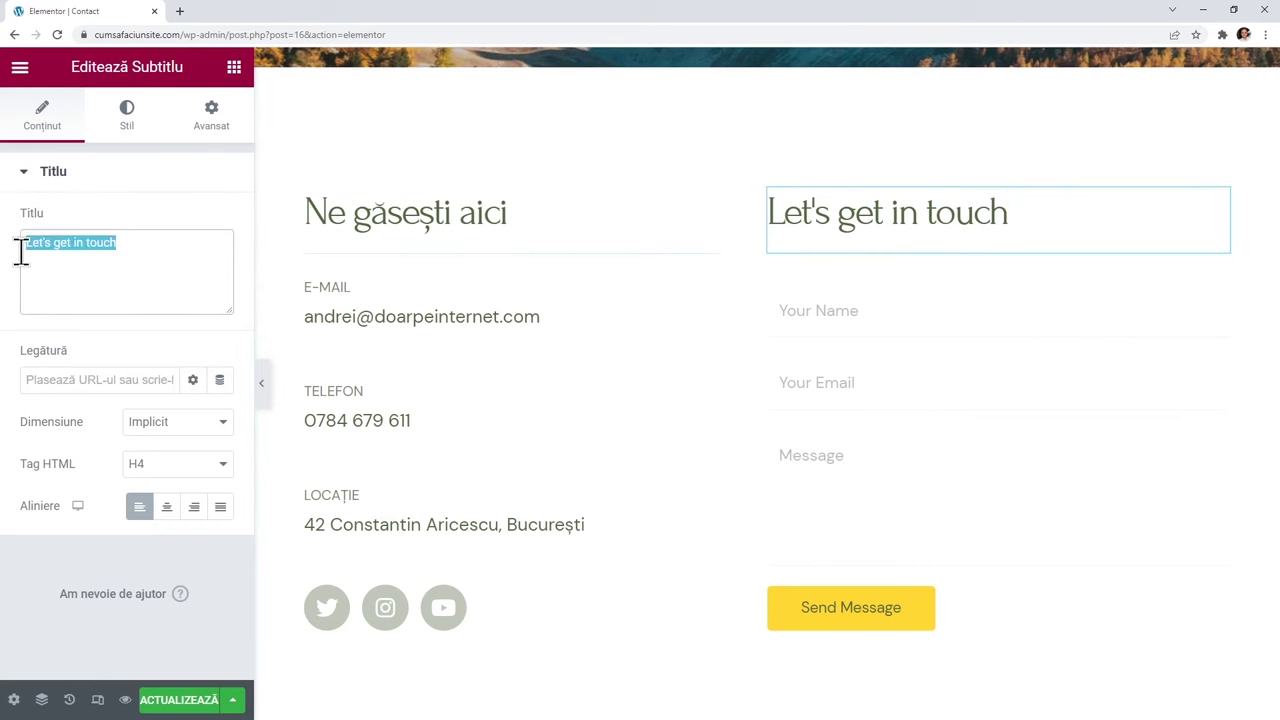
type("Scrie-ne un mesaj")
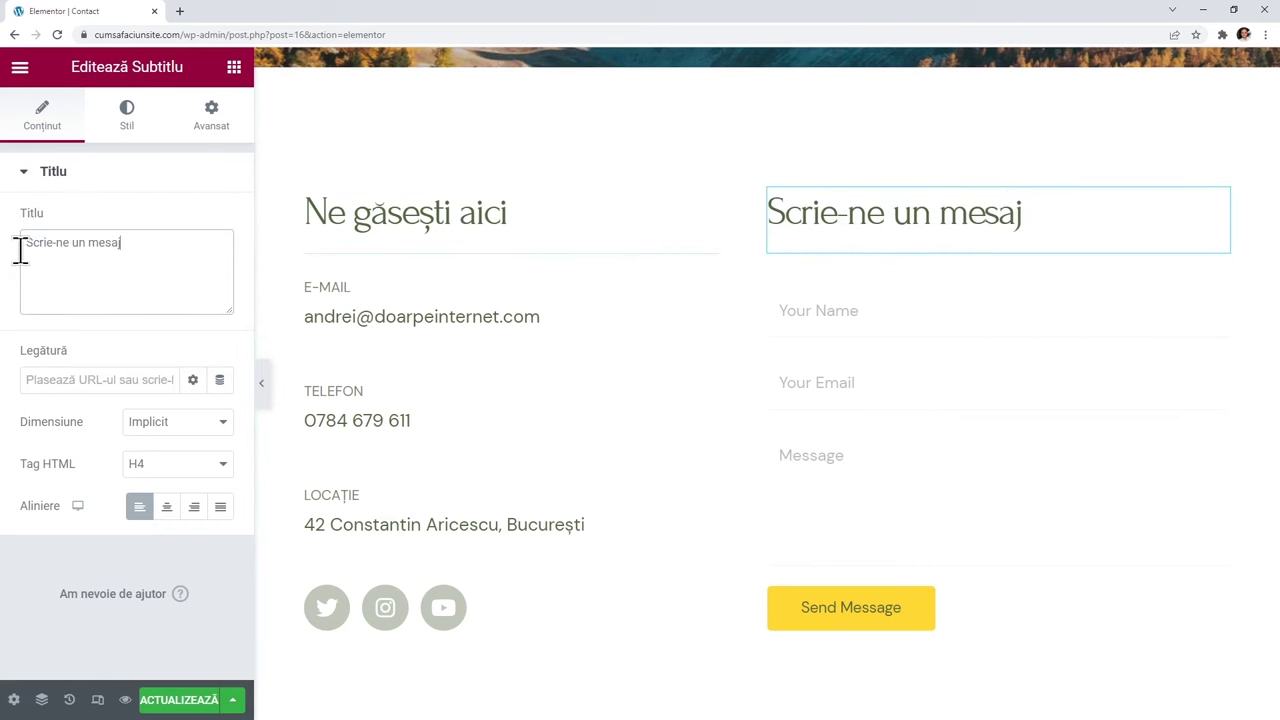
scroll(300, 306, "down", 2)
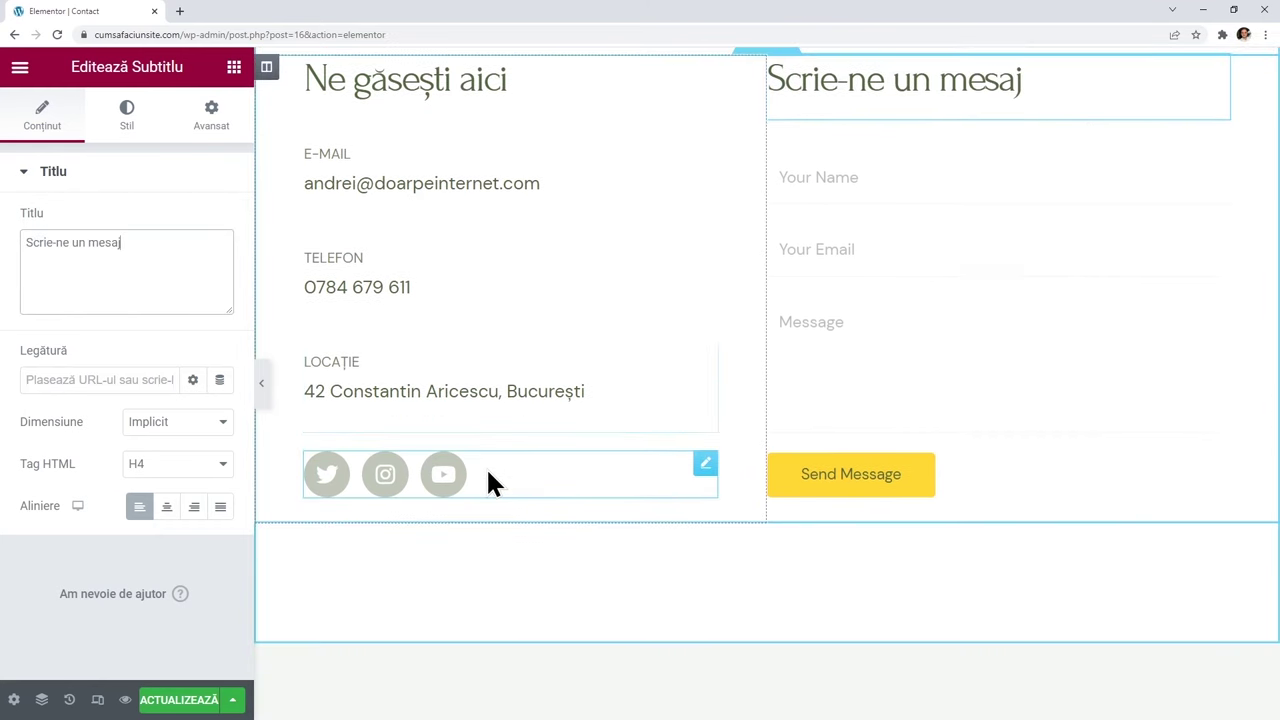
left_click(558, 484)
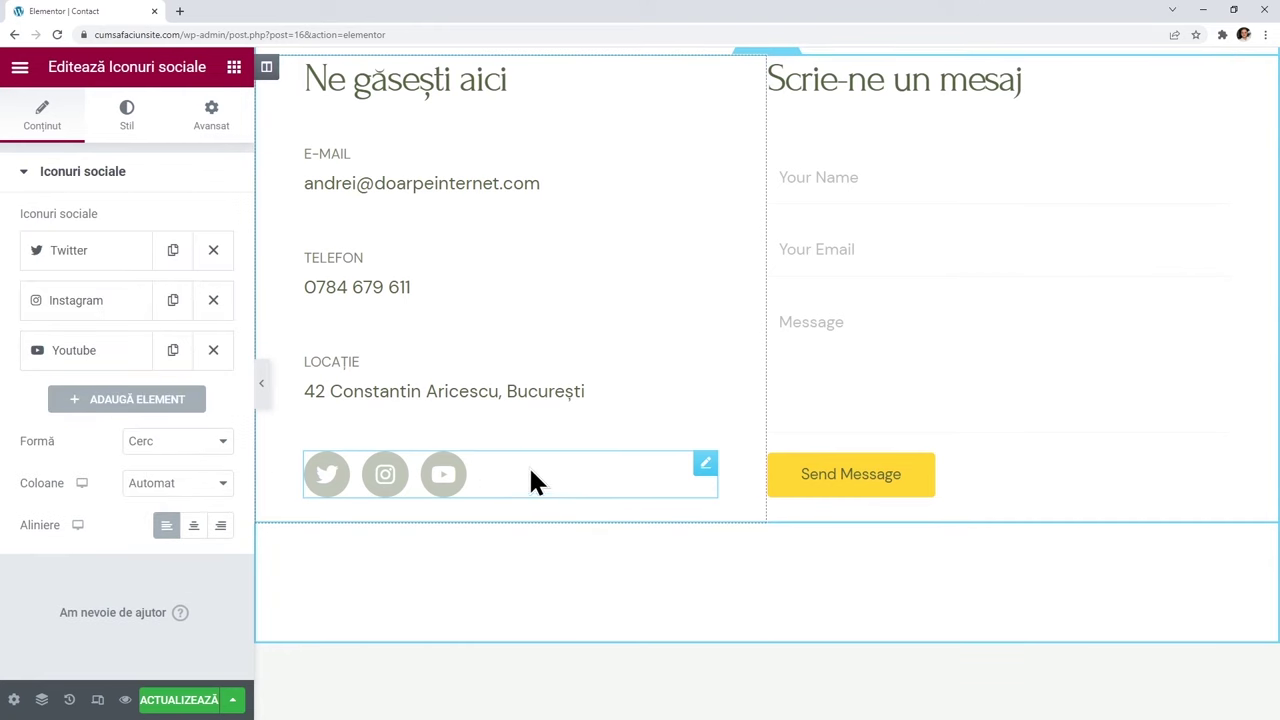
Remove the Twitter icon and add a new item using the Facebook icon from the library.
left_click(117, 262)
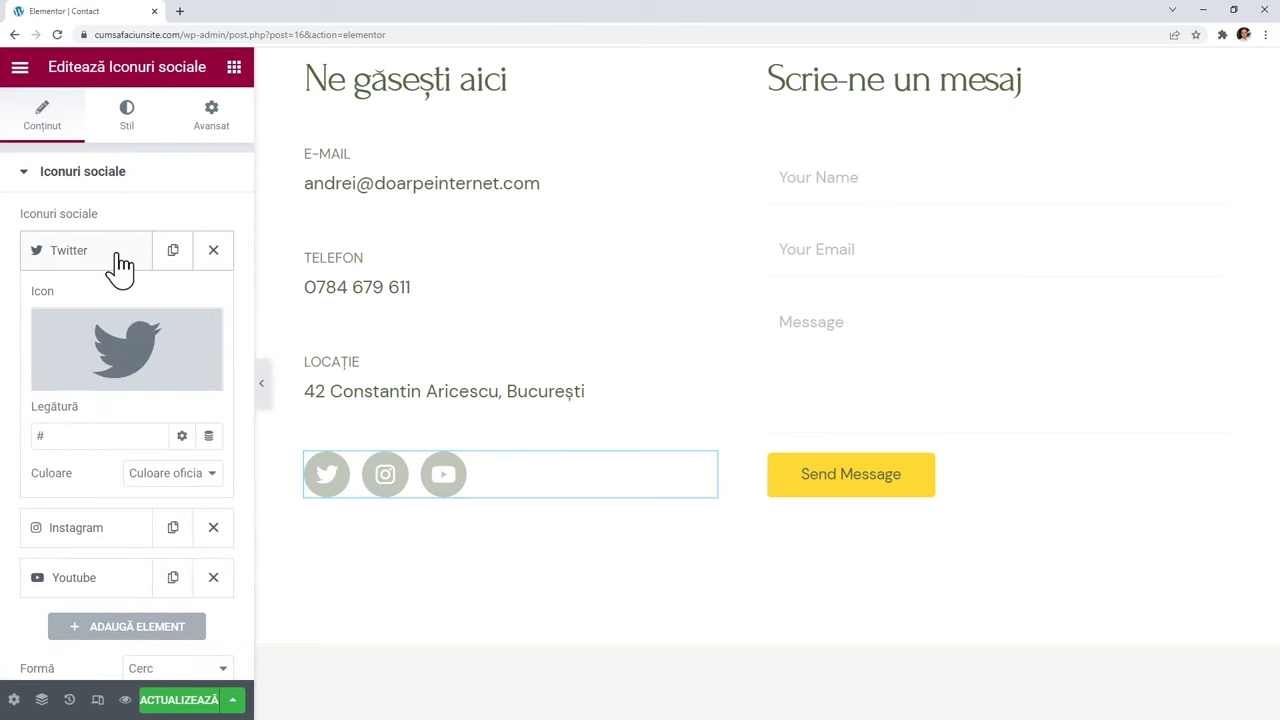
left_click(213, 251)
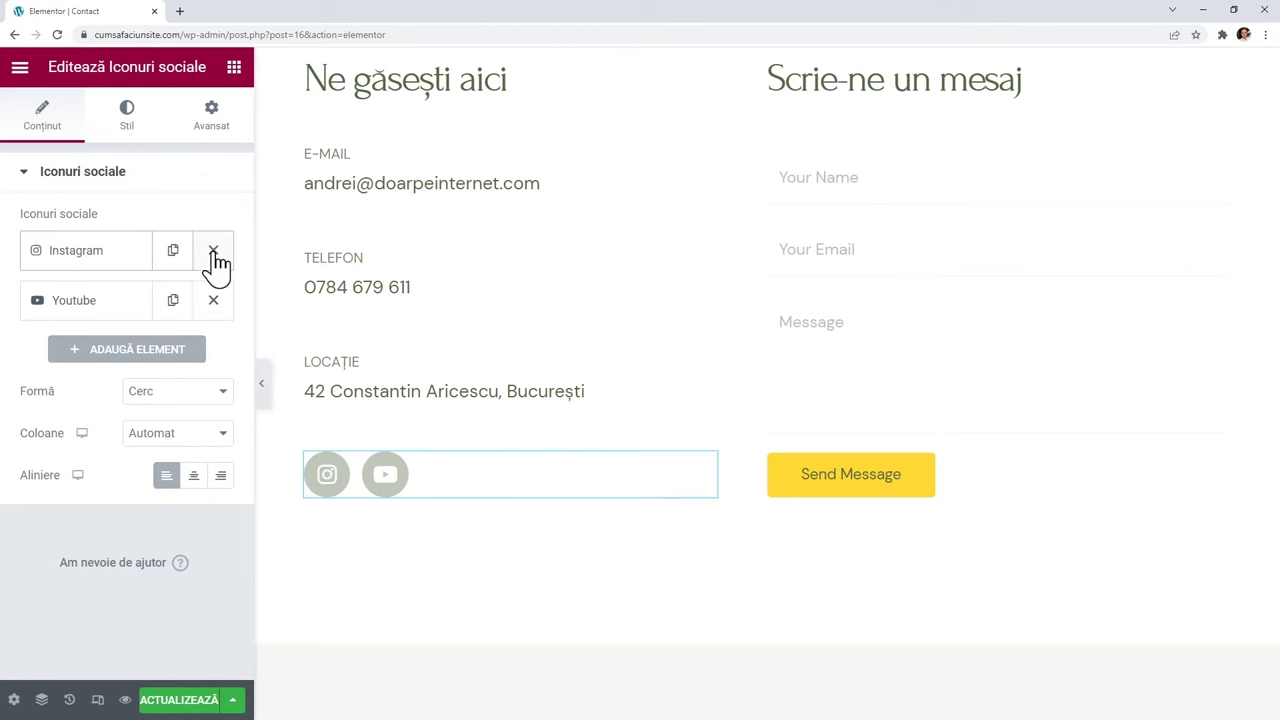
left_click(141, 352)
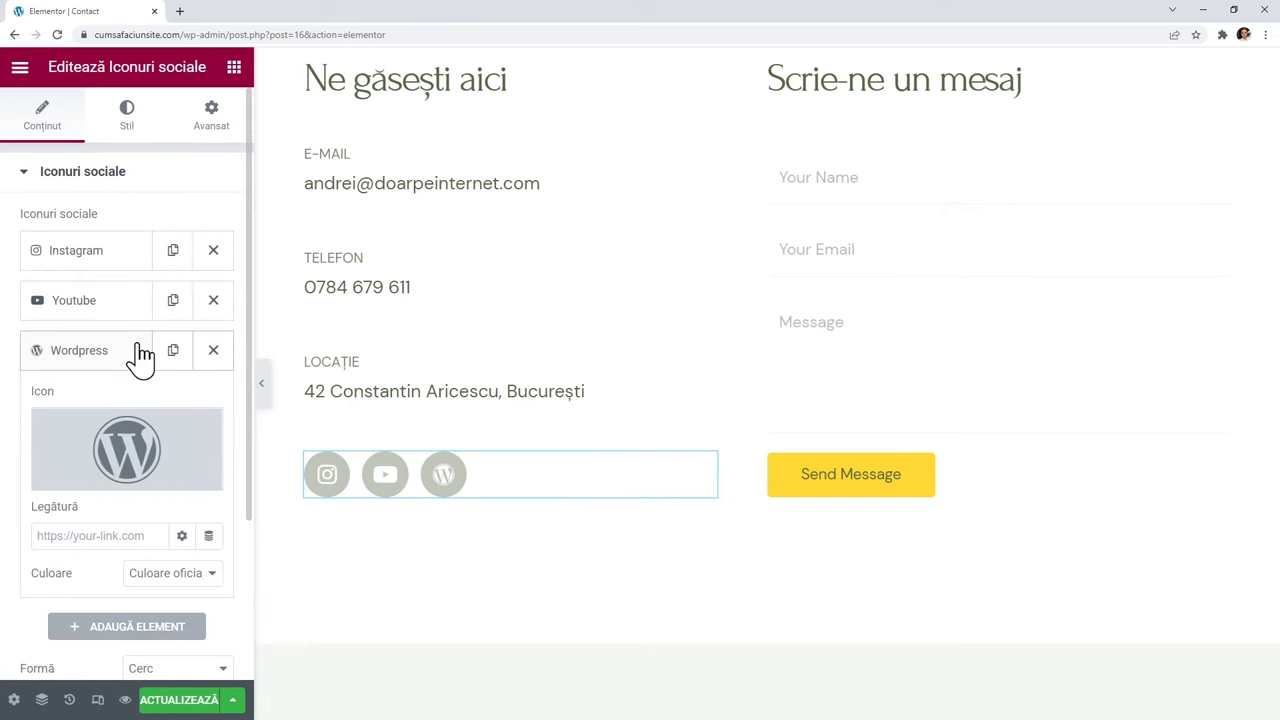
left_click(128, 449)
left_click(503, 145)
type("facebook")
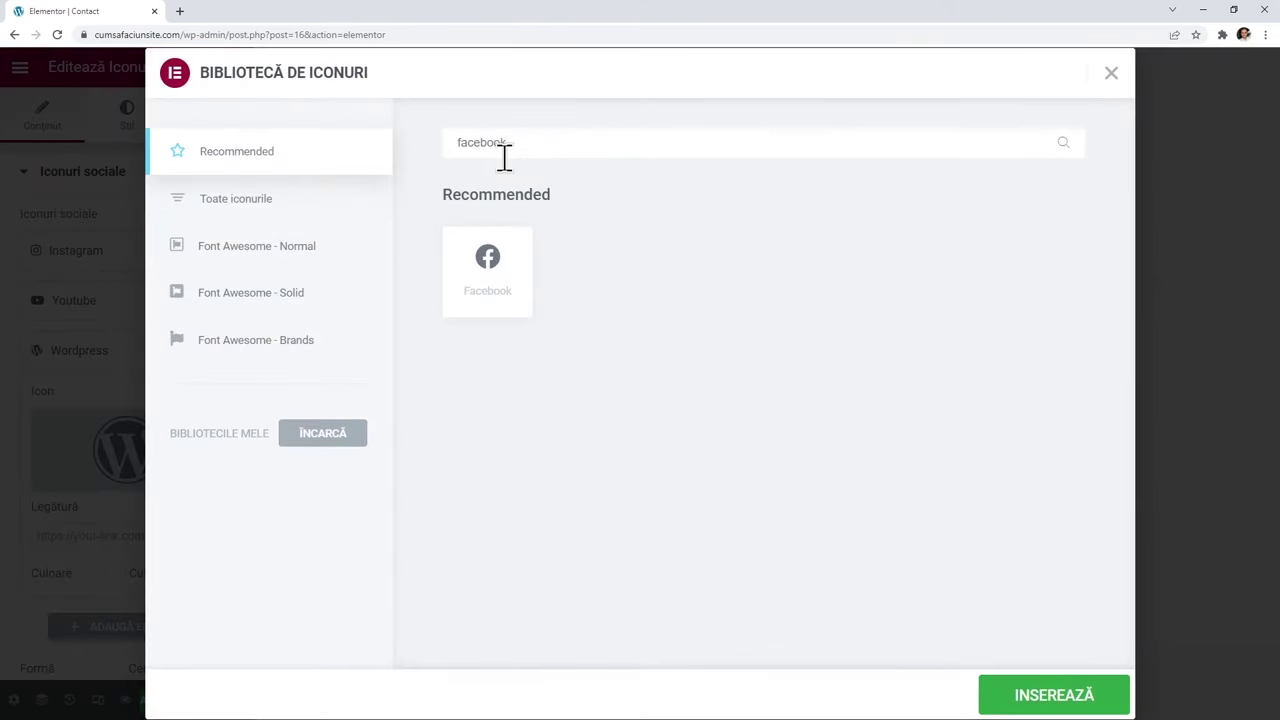
left_click(508, 270)
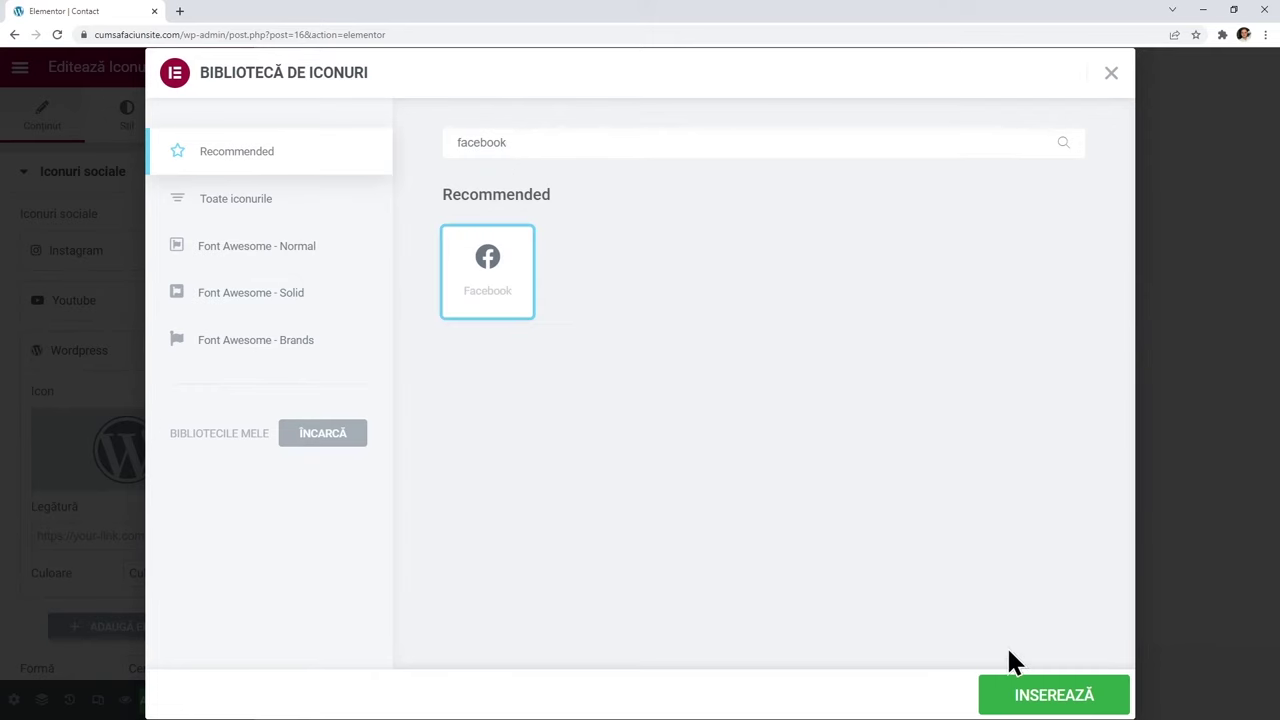
left_click(1013, 697)
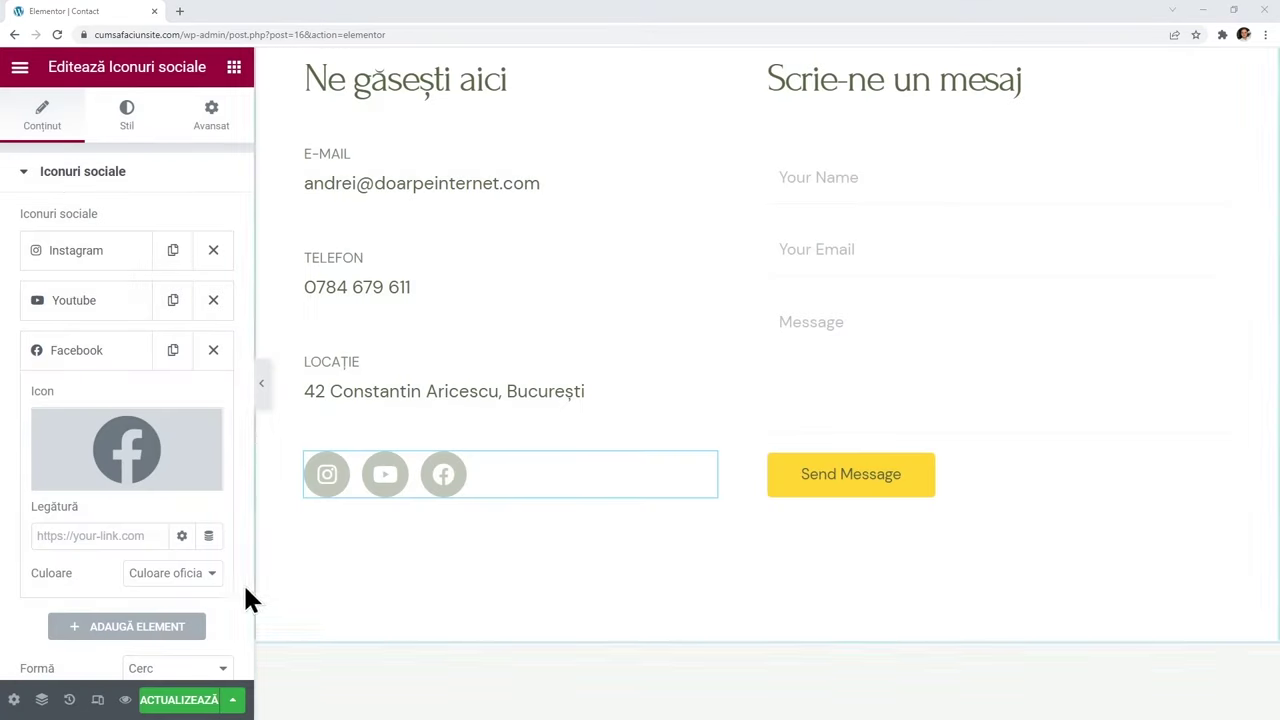
Paste the Facebook page URL as its link and move Facebook first in the row.
left_click(115, 536)
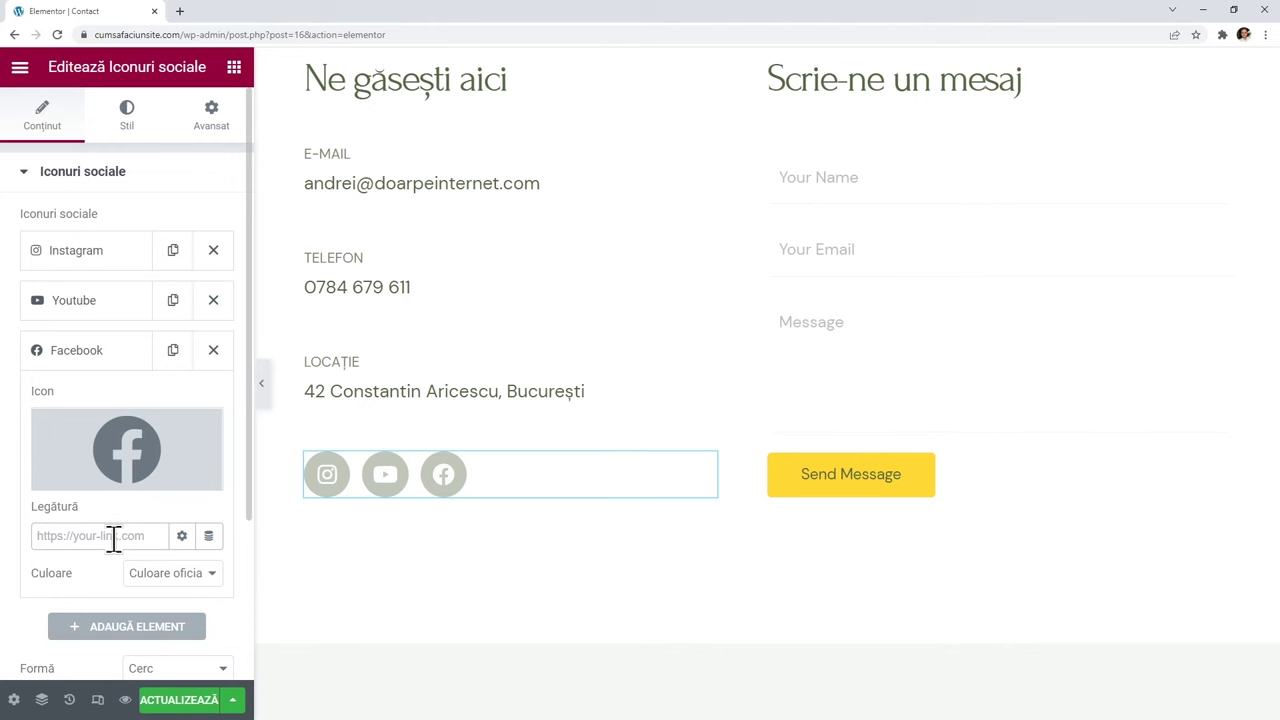
key("ctrl+v")
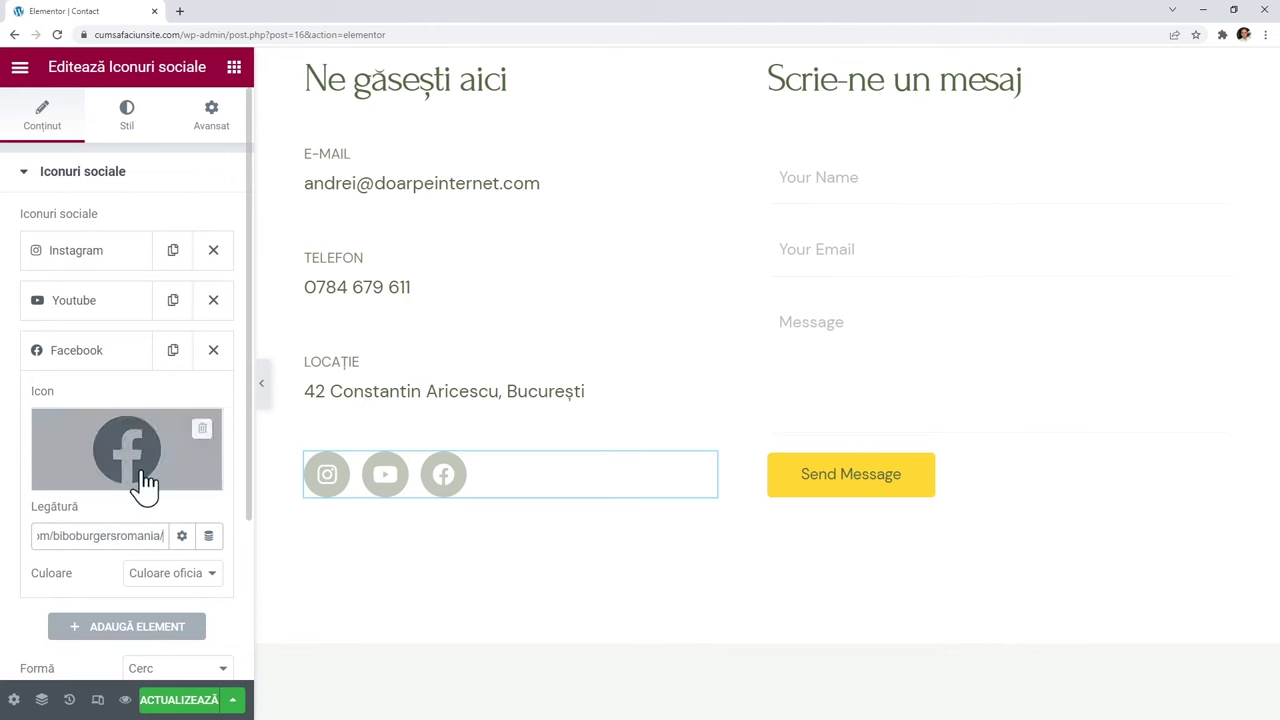
left_click(157, 400)
left_click_drag(108, 365, 113, 224)
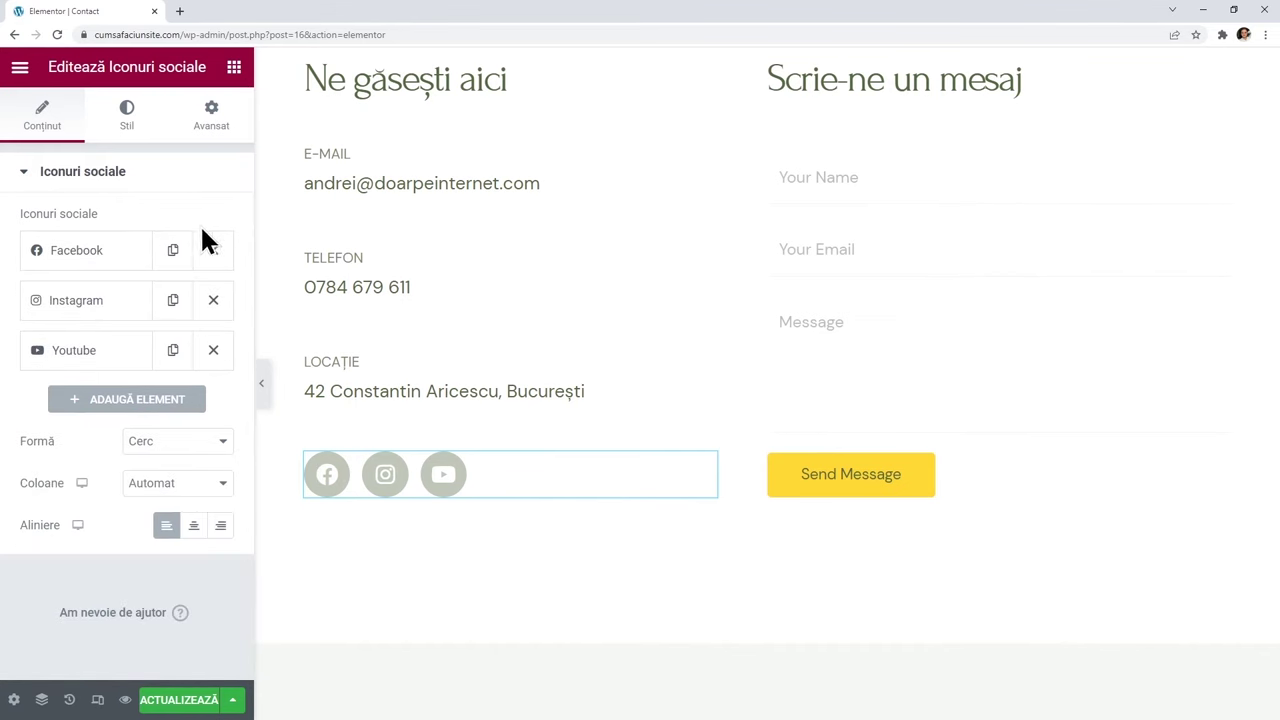
scroll(555, 505, "down", 3)
scroll(562, 518, "down", 1)
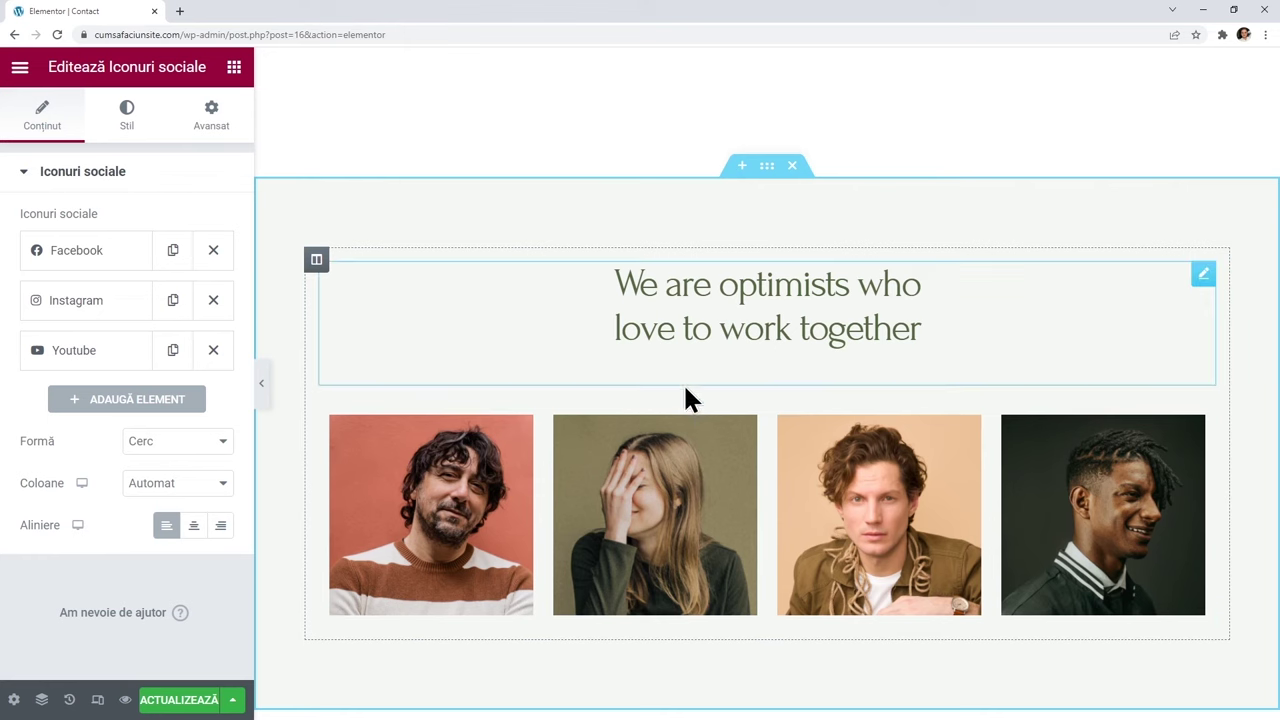
Delete the team photos section and add a single-column section holding a Google Maps widget.
left_click(791, 168)
left_click(723, 438)
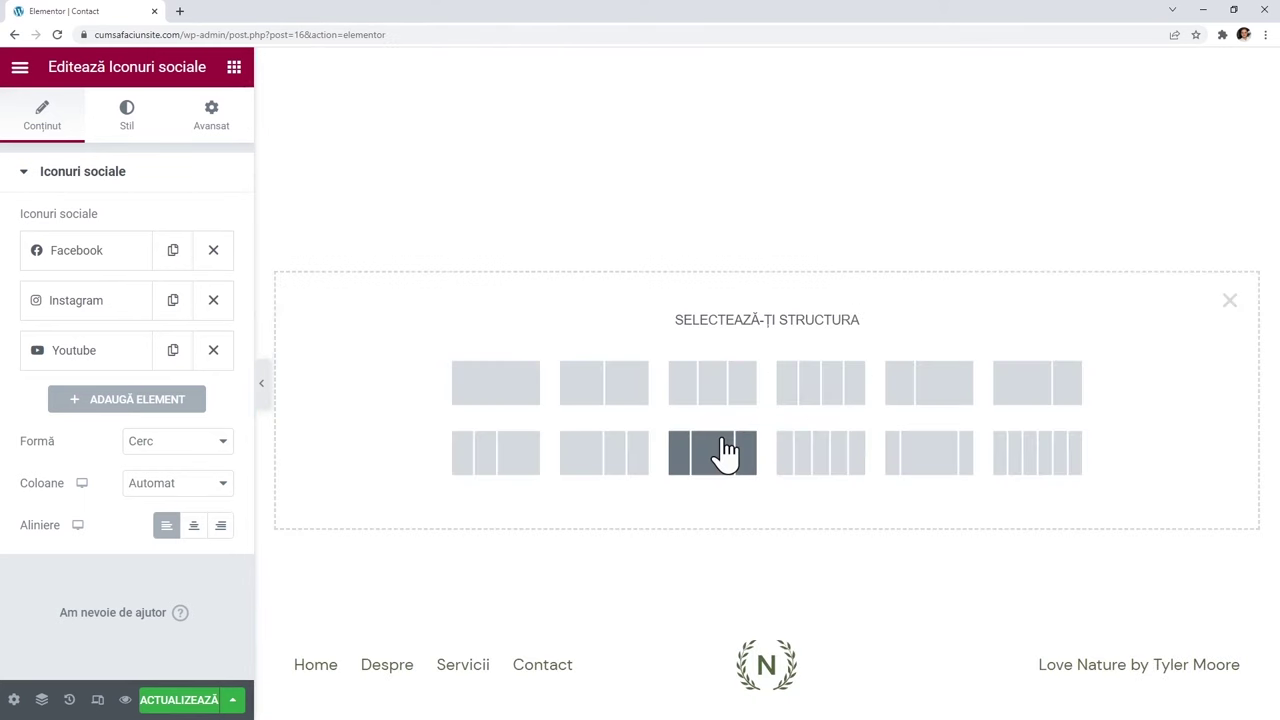
left_click(524, 405)
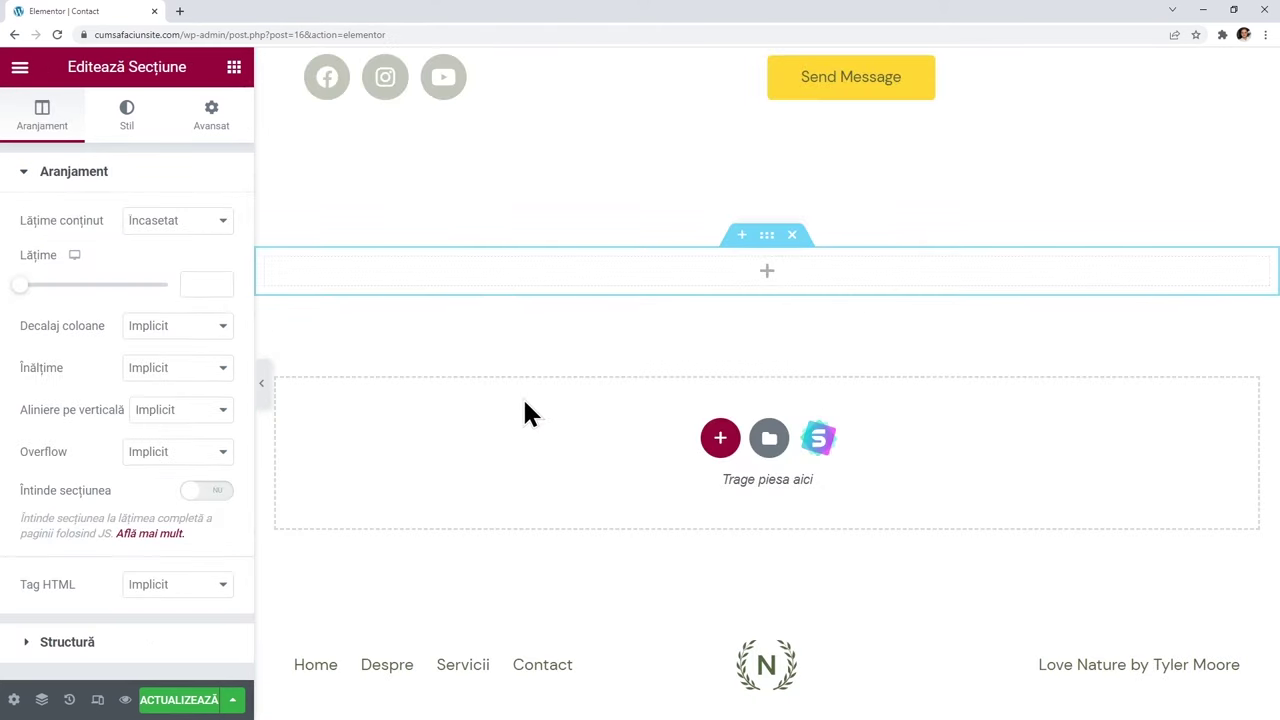
left_click(234, 69)
scroll(143, 451, "down", 2)
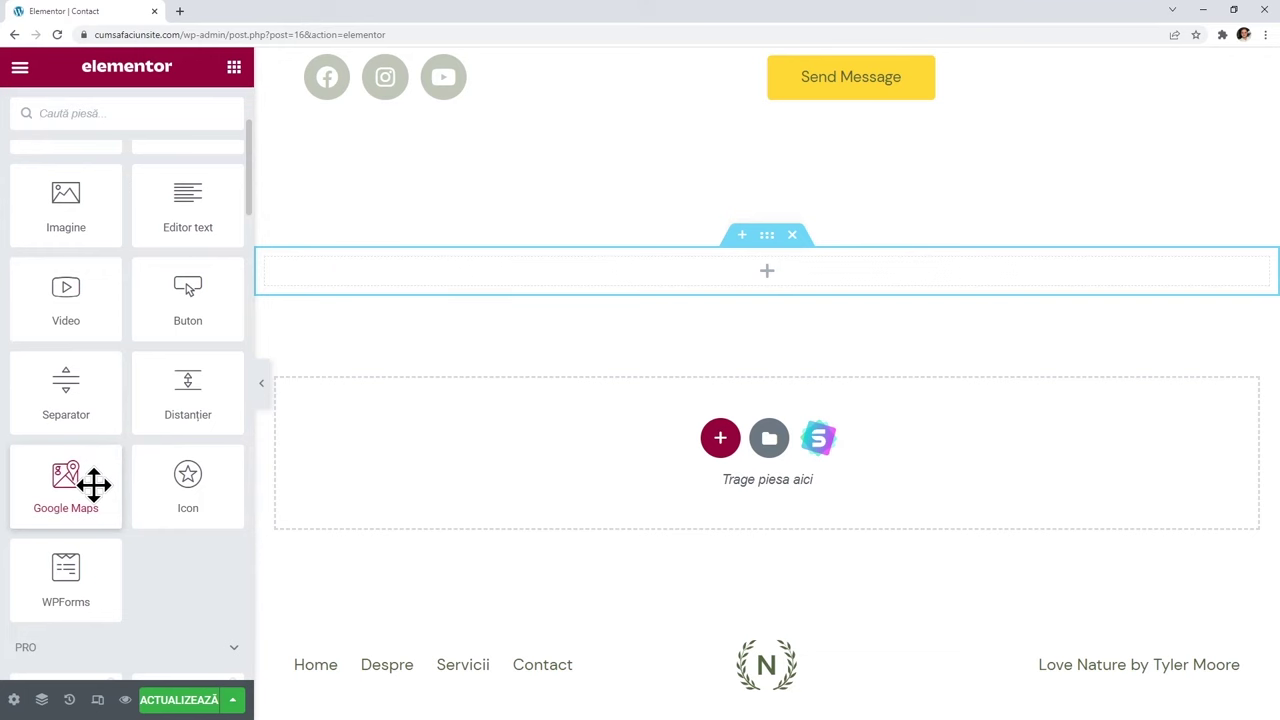
left_click_drag(93, 484, 500, 277)
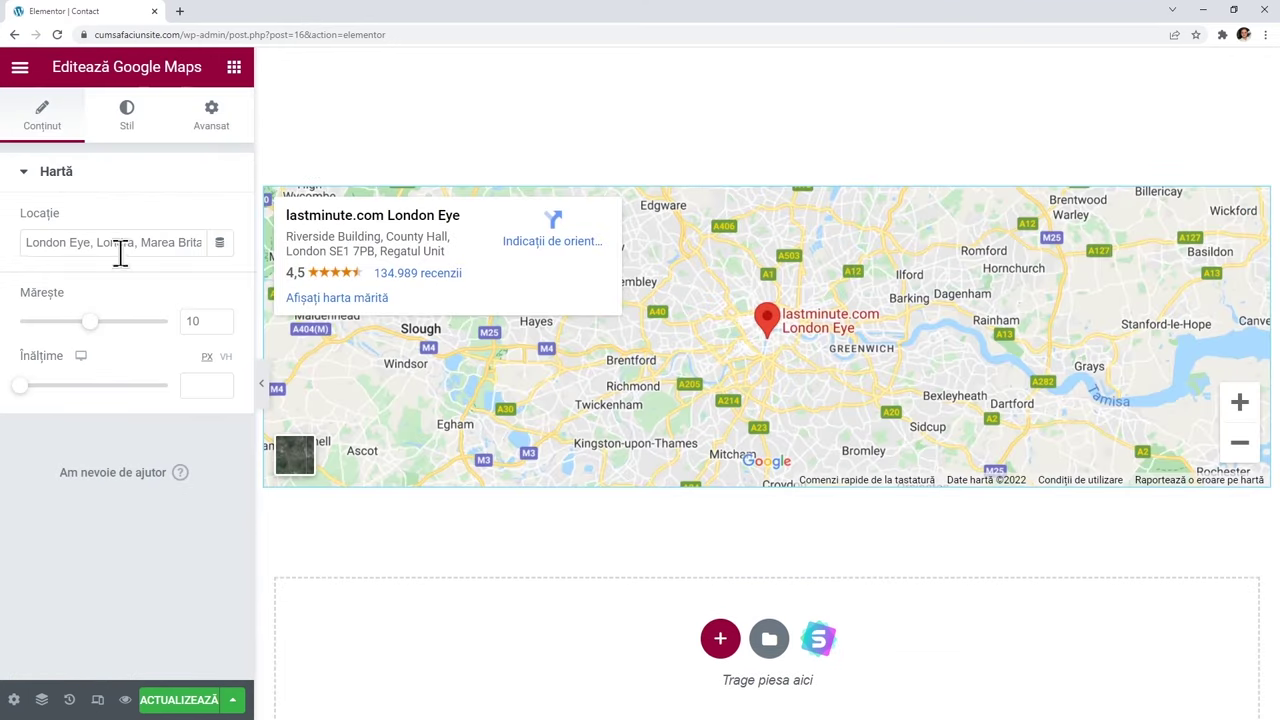
Point the map at the pasted business address with zoom 15 and 420 px height, then preview.
triple_click(97, 244)
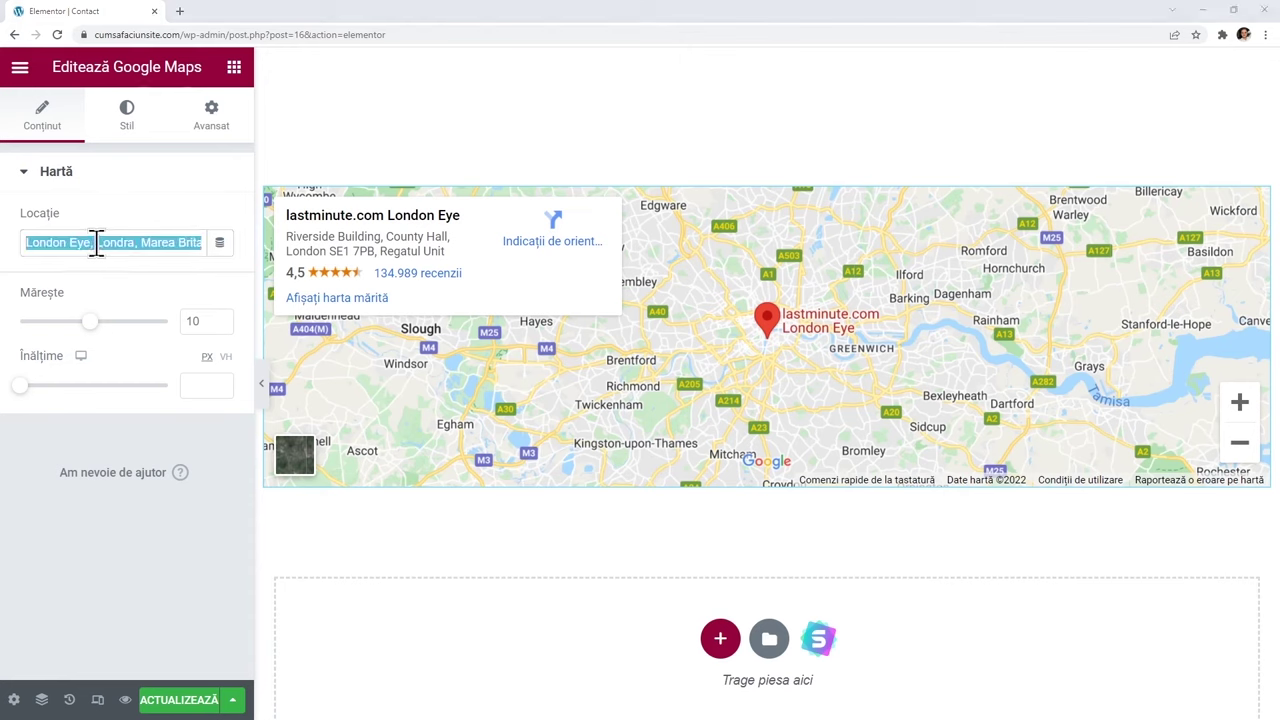
left_click(96, 243)
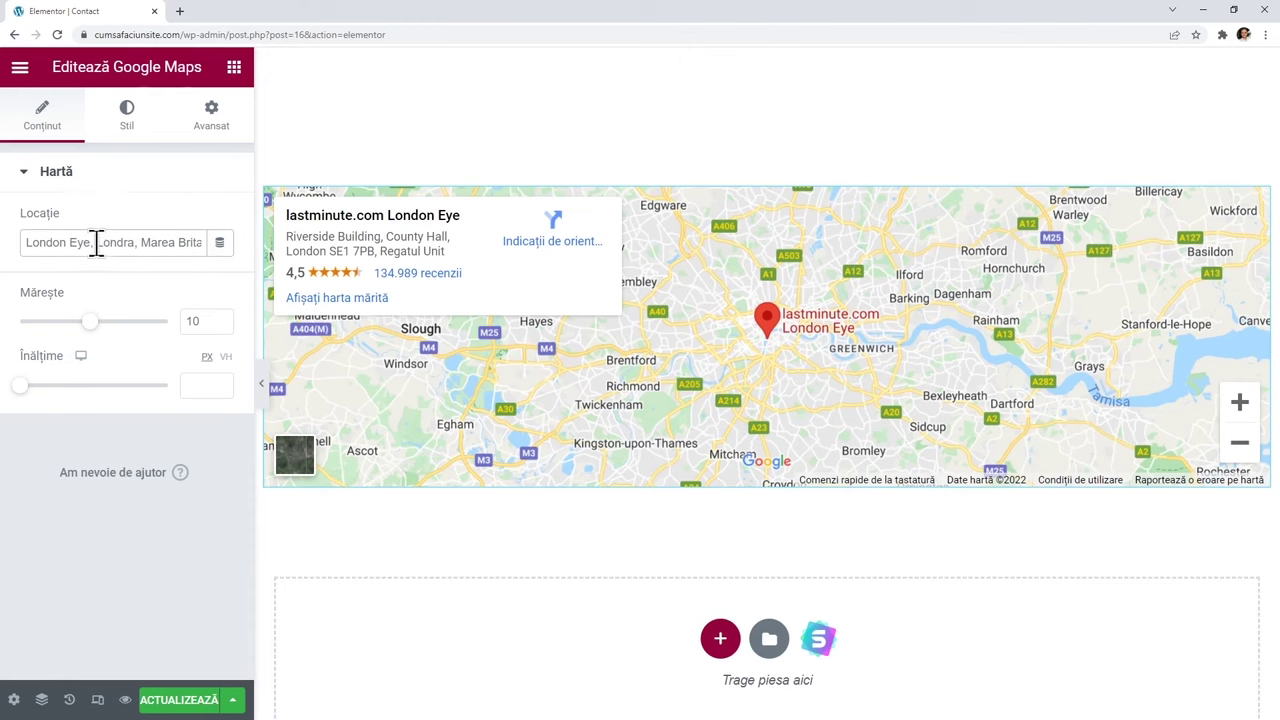
triple_click(96, 243)
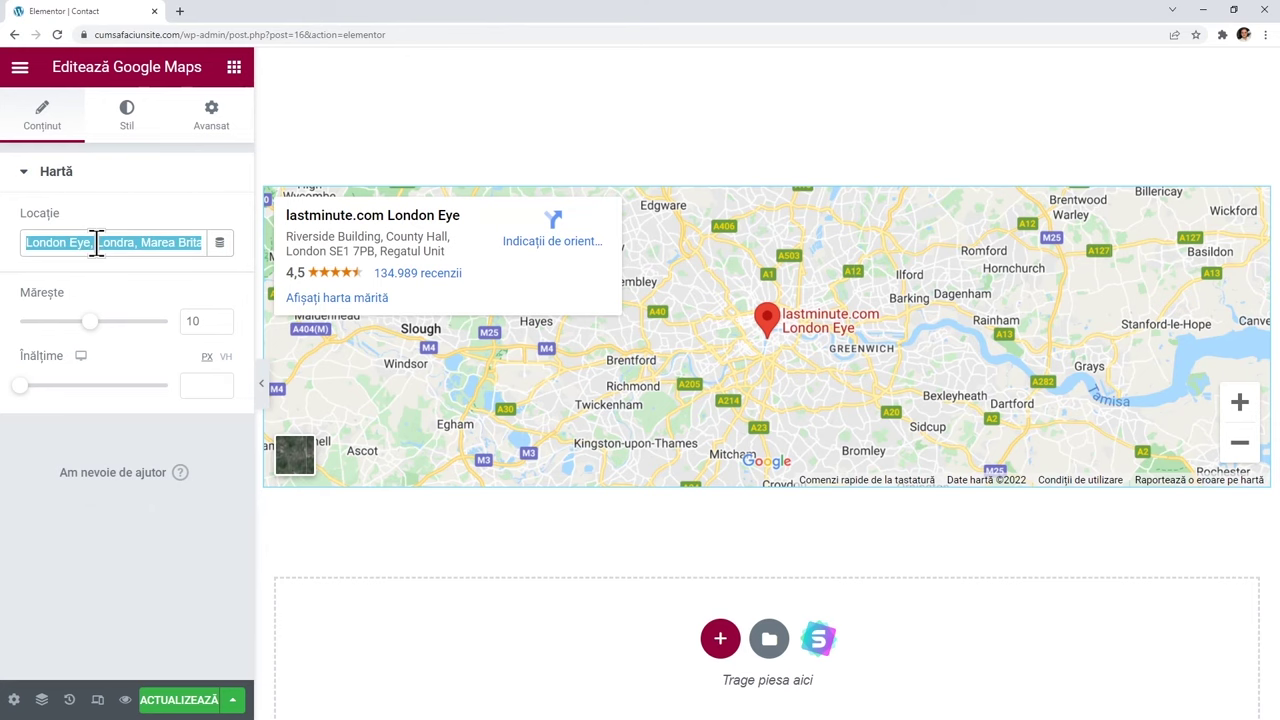
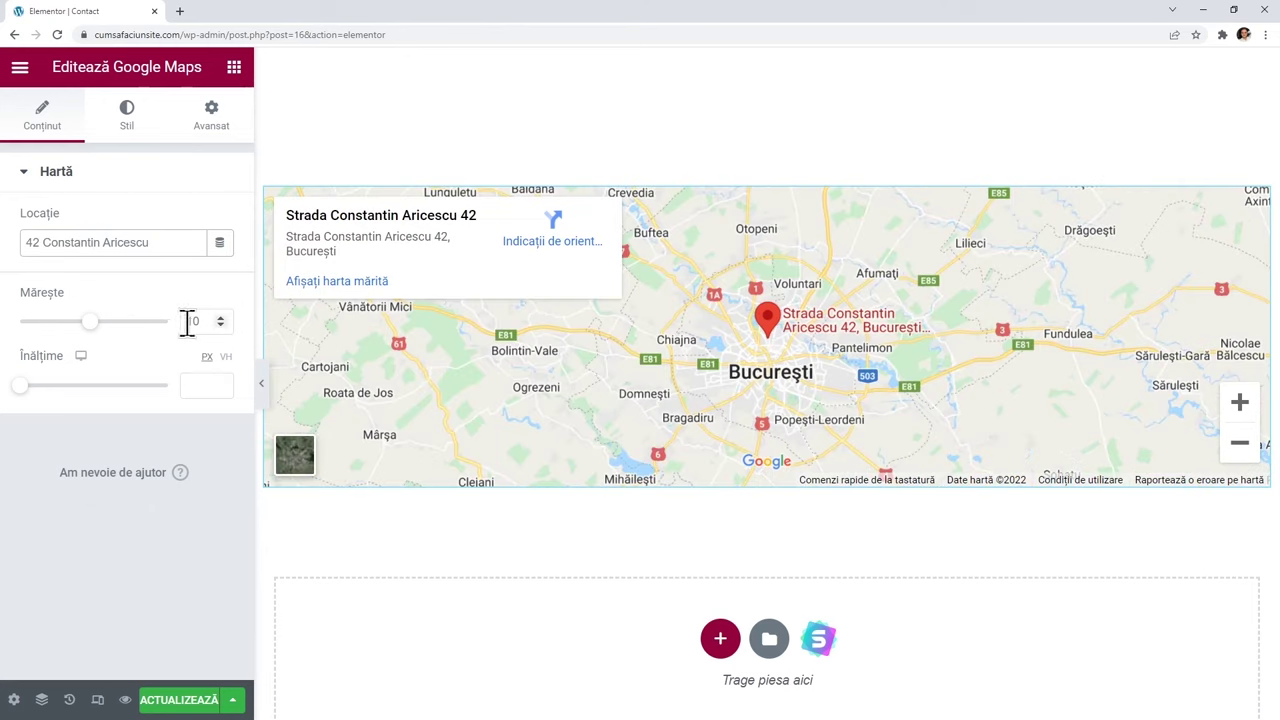
double_click(186, 321)
type("15")
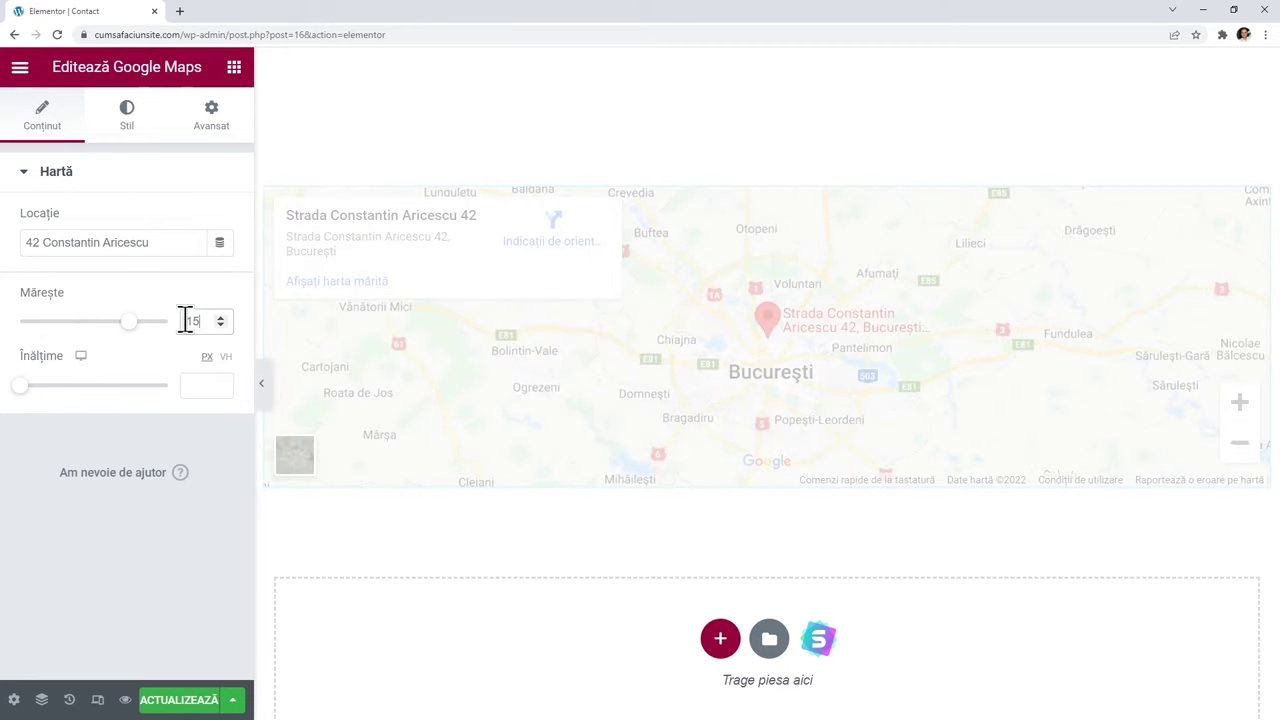
left_click(204, 381)
type("420")
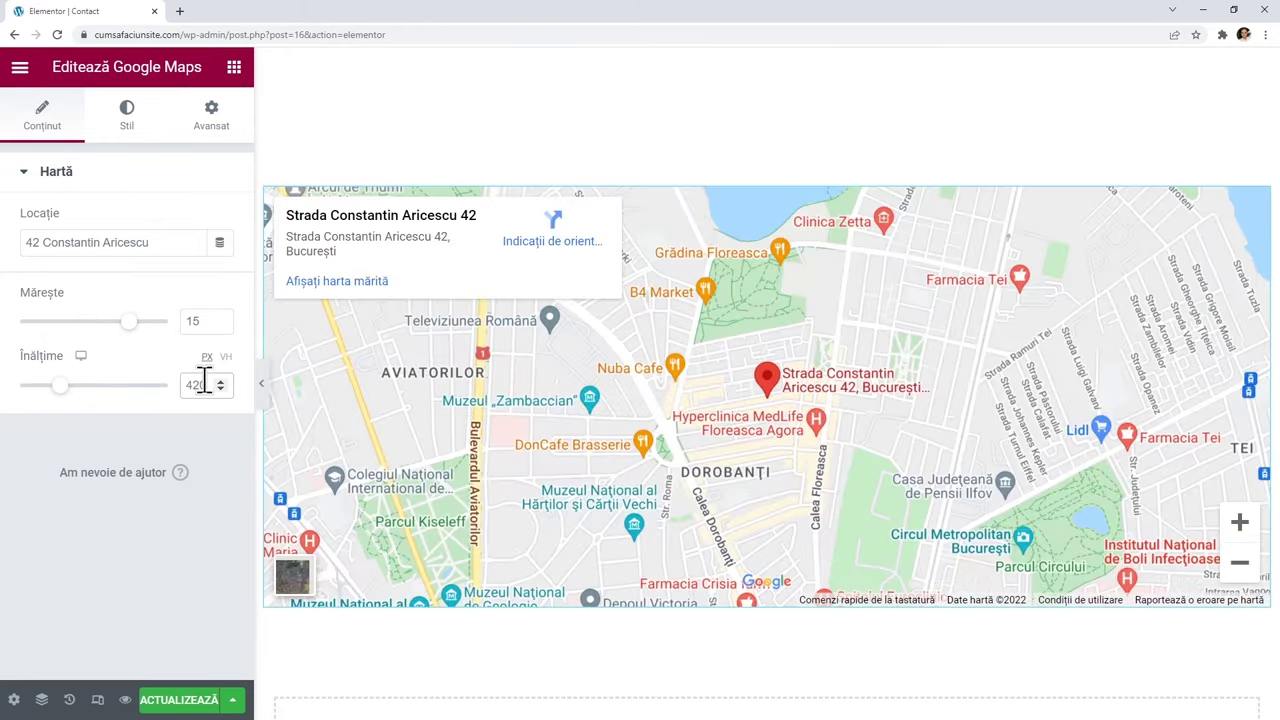
left_click(265, 398)
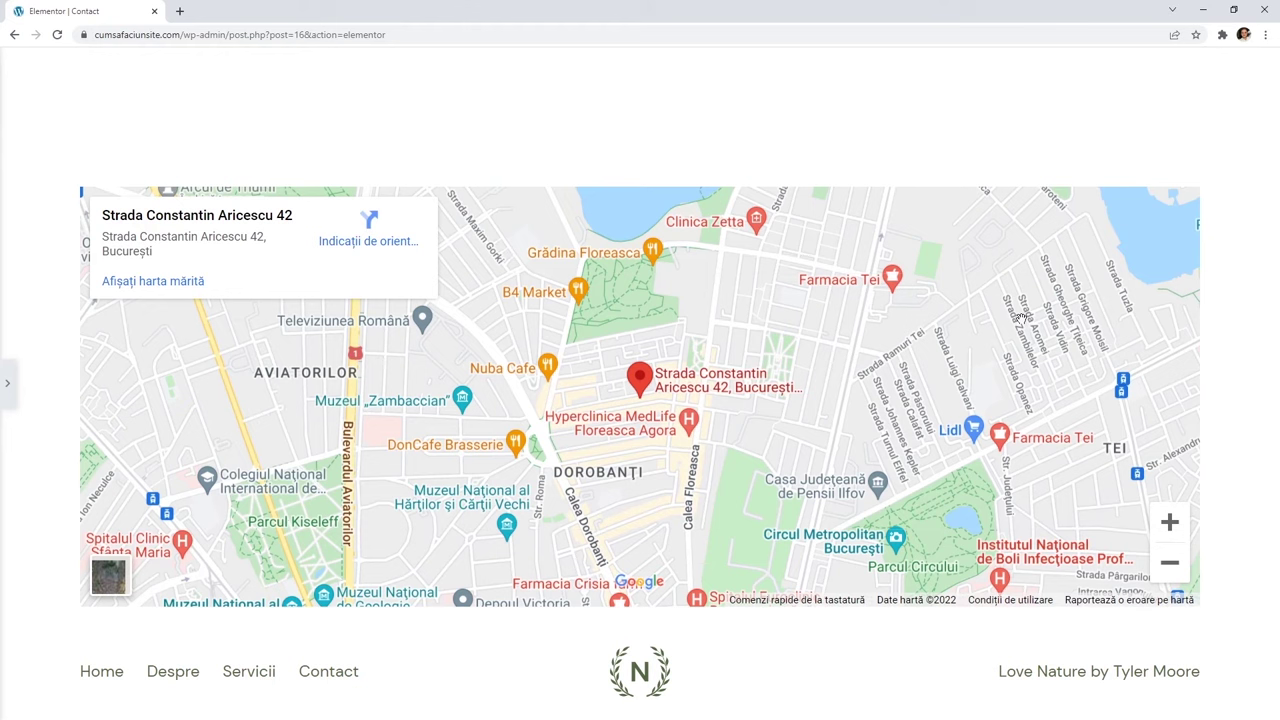
Set the map section's content width to full width and preview it.
left_click(10, 392)
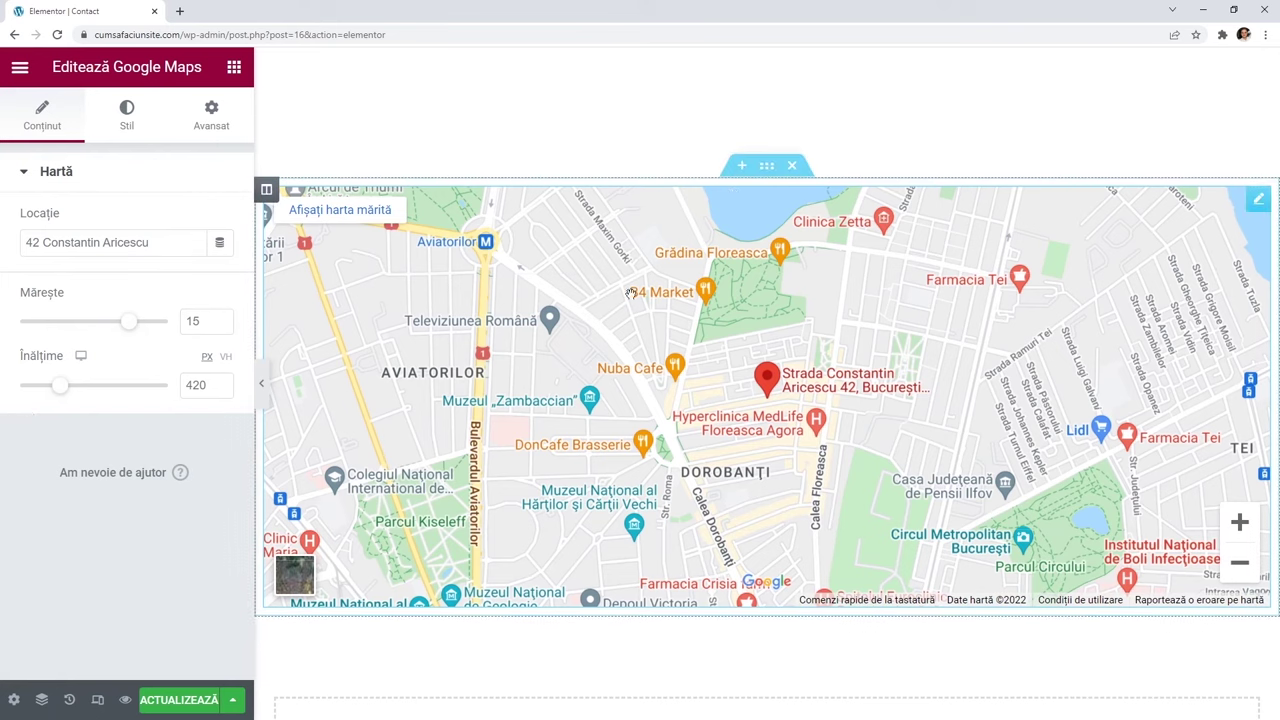
left_click(766, 167)
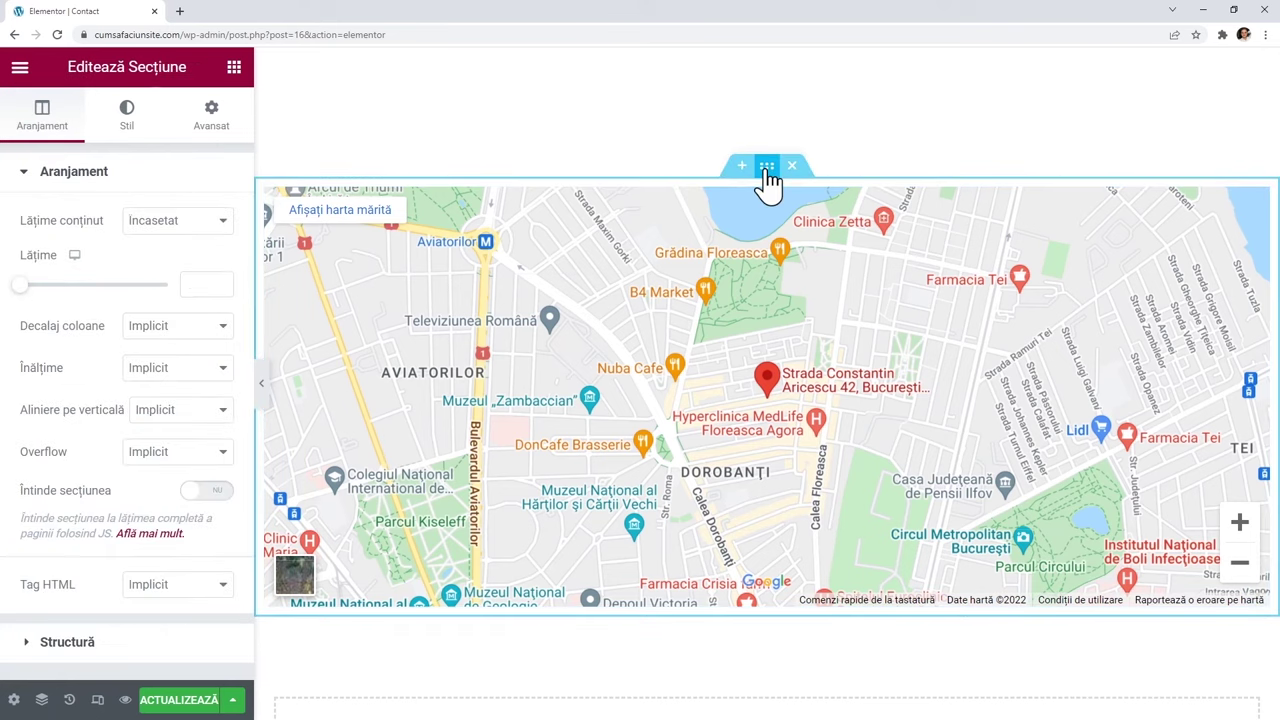
left_click(185, 221)
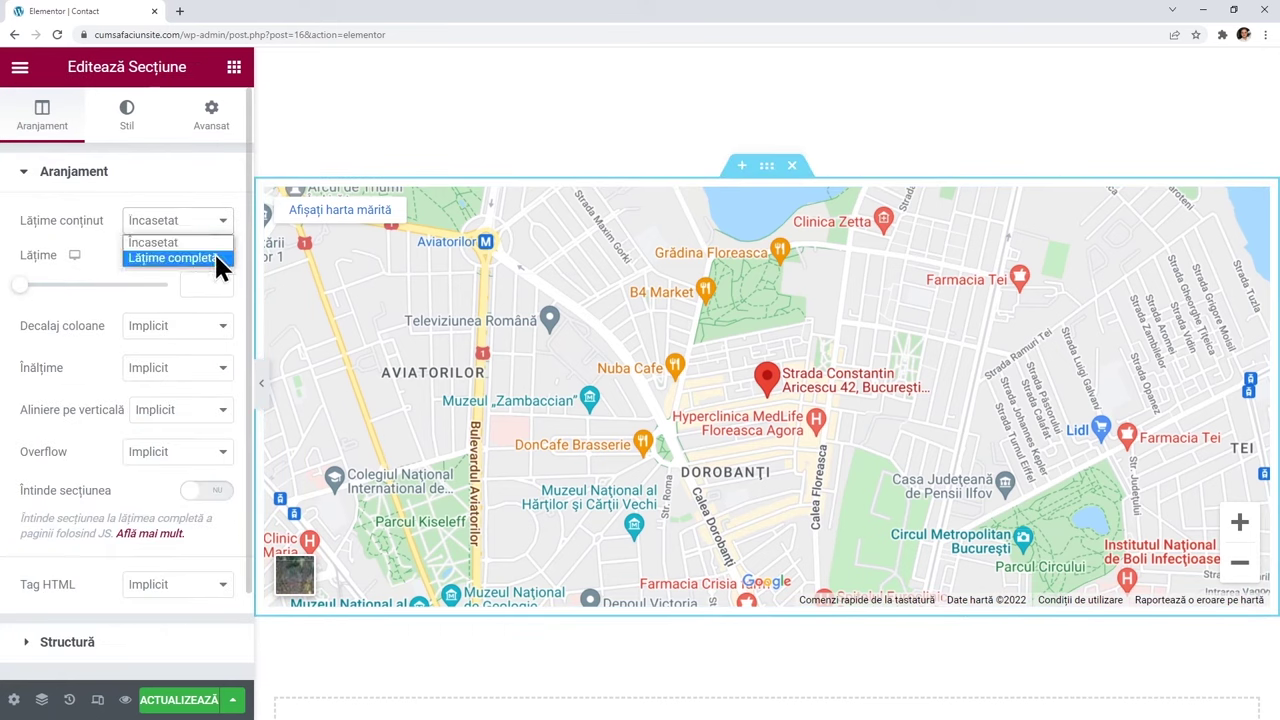
left_click(223, 260)
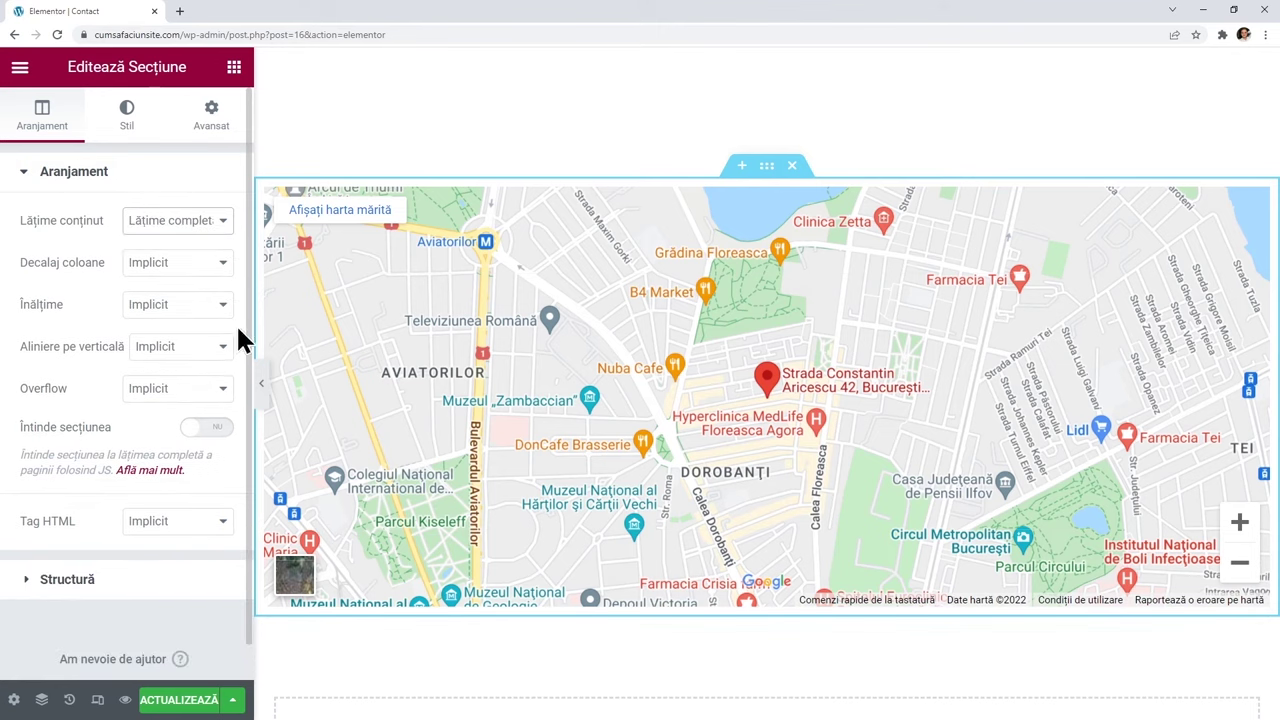
left_click(262, 385)
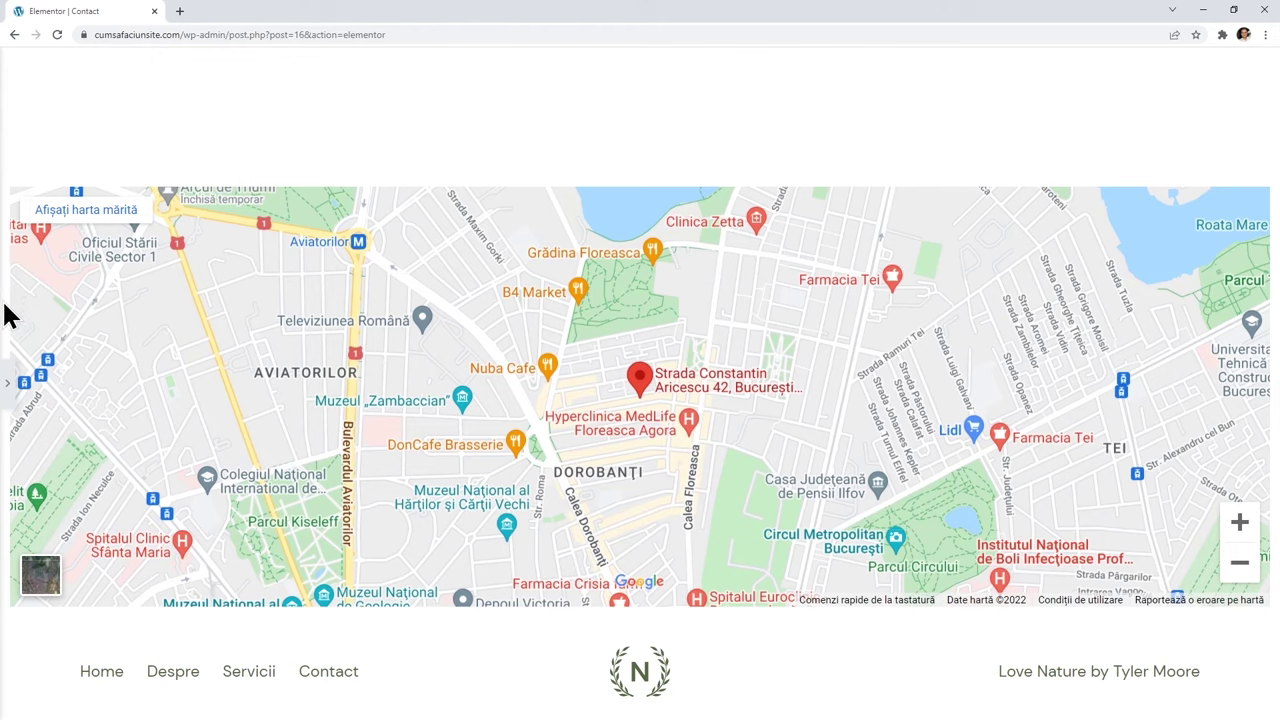
Set margin and padding to 0 on both the map section and its column.
left_click(8, 383)
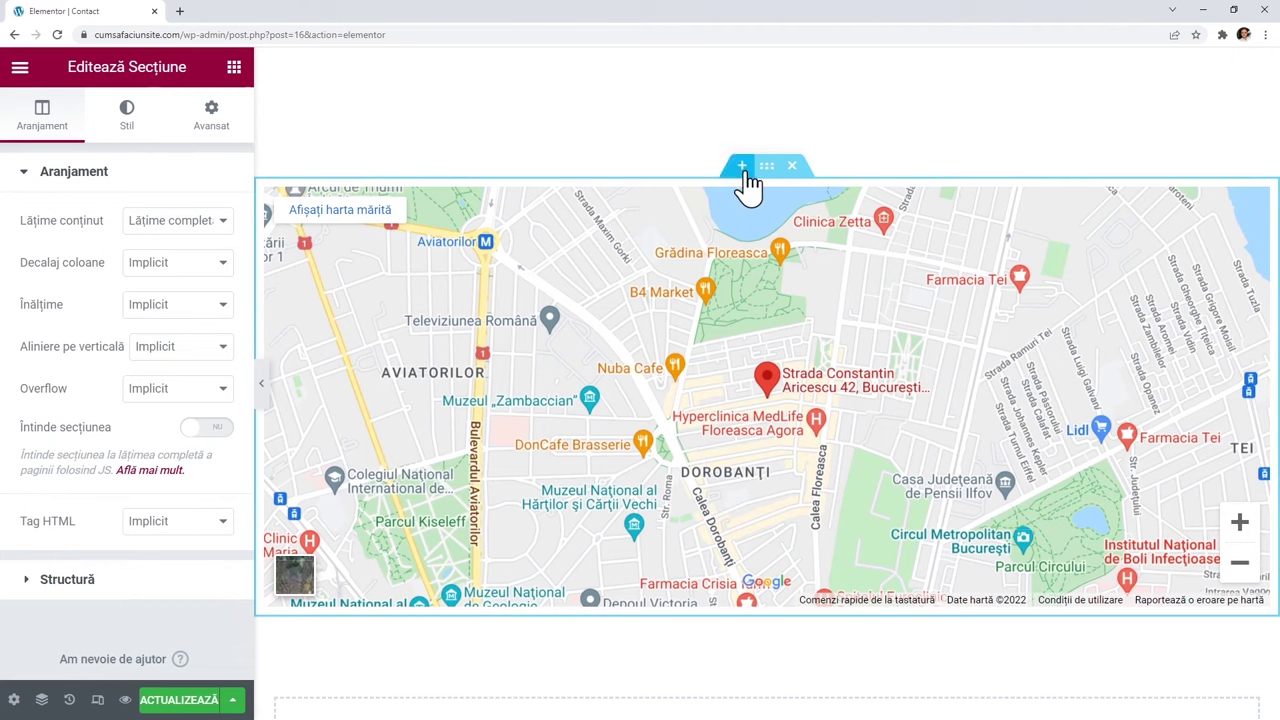
left_click(207, 140)
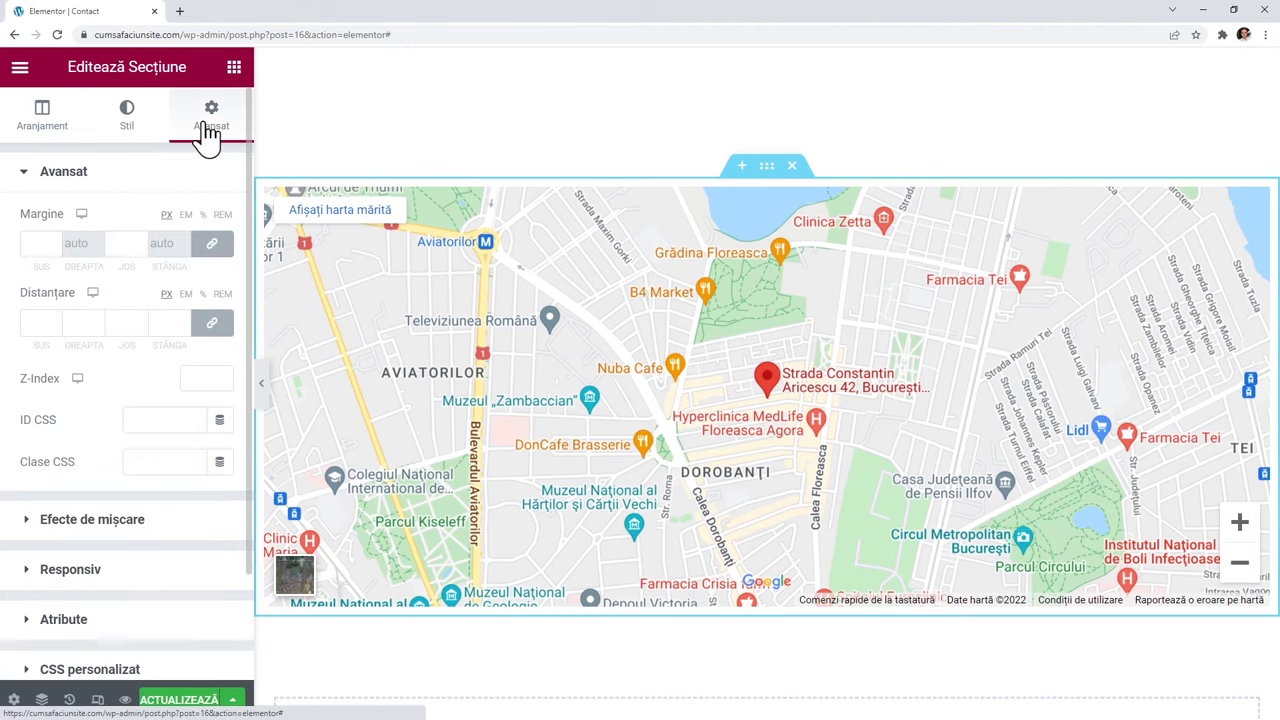
left_click(124, 243)
type("0")
left_click(120, 318)
type("0")
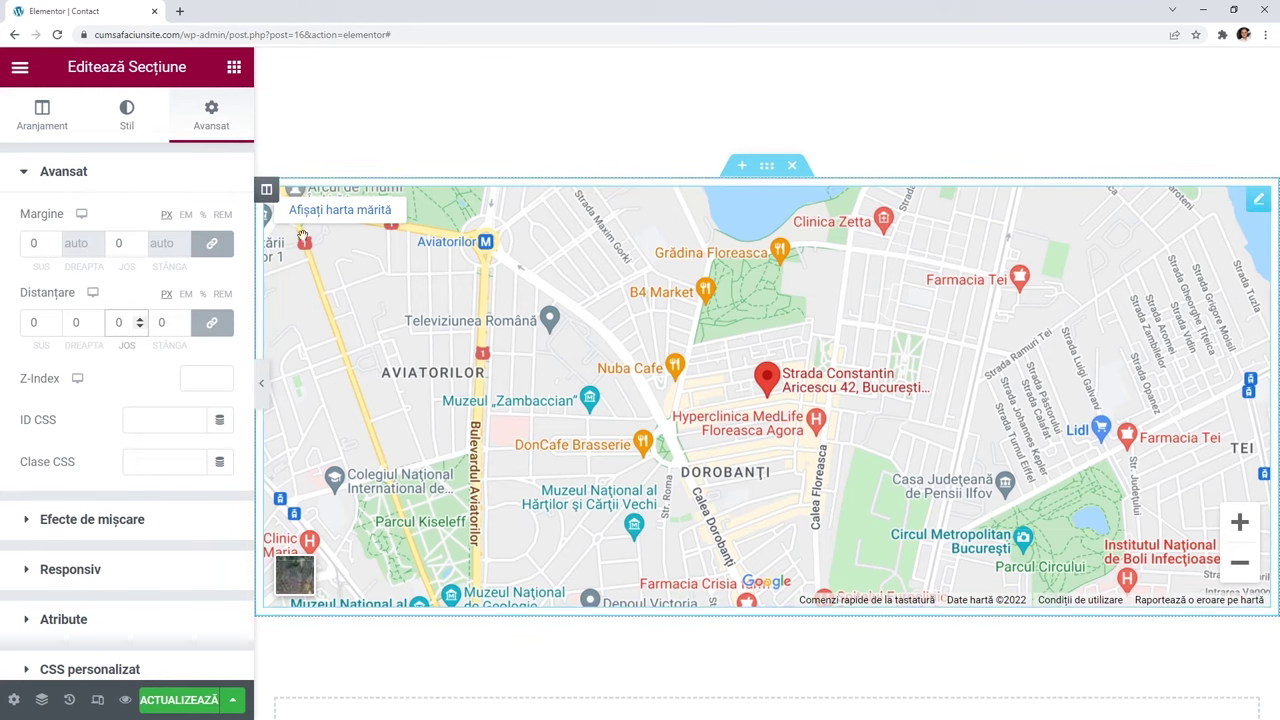
left_click(266, 192)
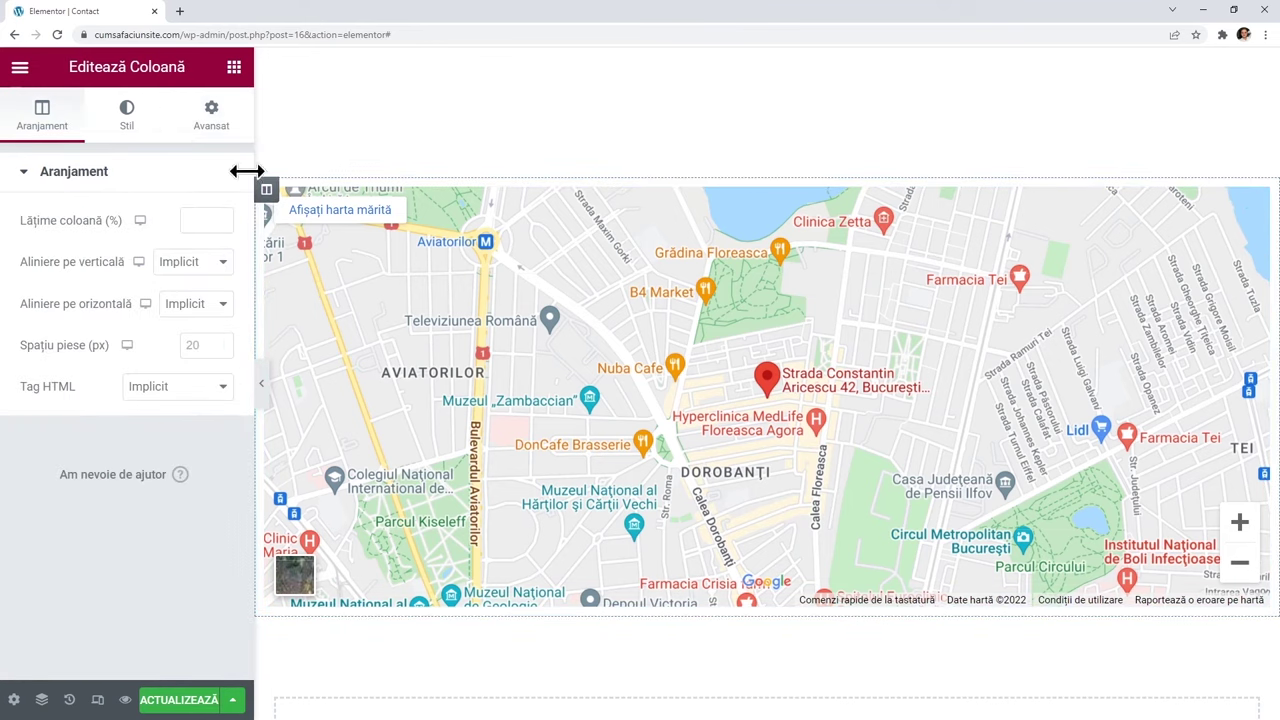
left_click(214, 125)
left_click(170, 243)
type("0")
left_click(167, 320)
type("0")
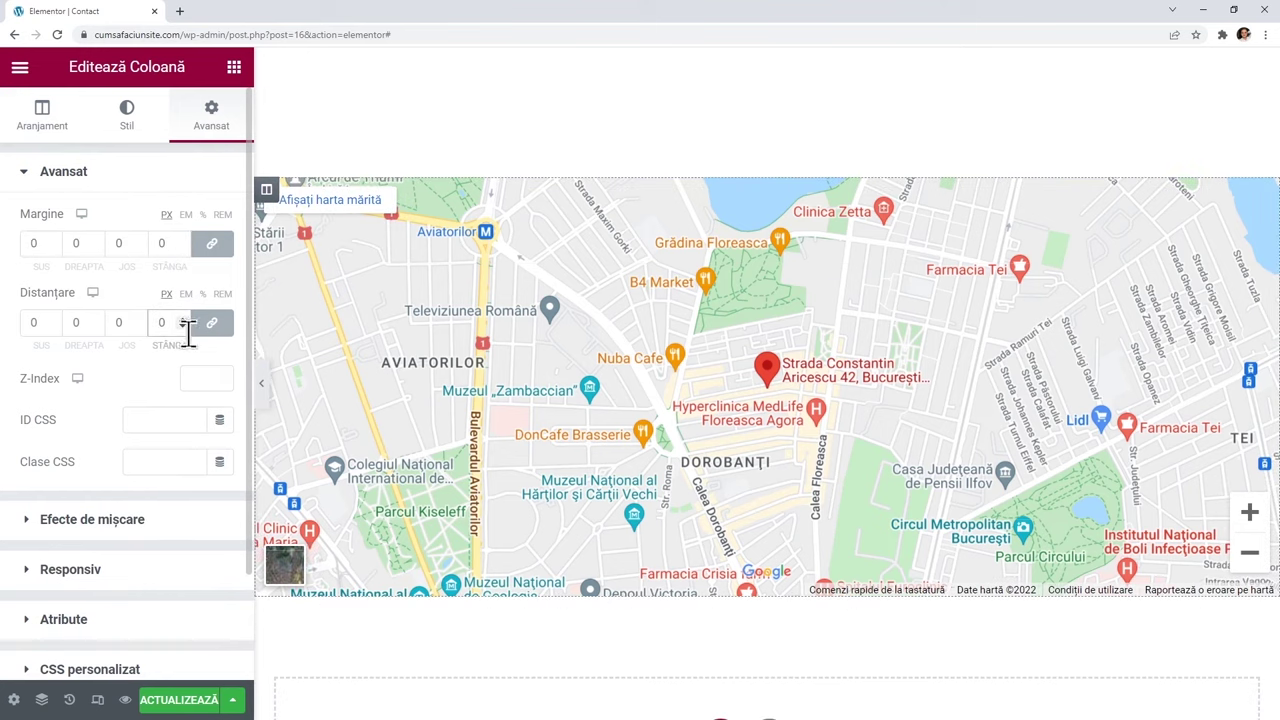
Preview the edge-to-edge map, pan it and scroll the page, then restore the editing panel.
left_click(262, 384)
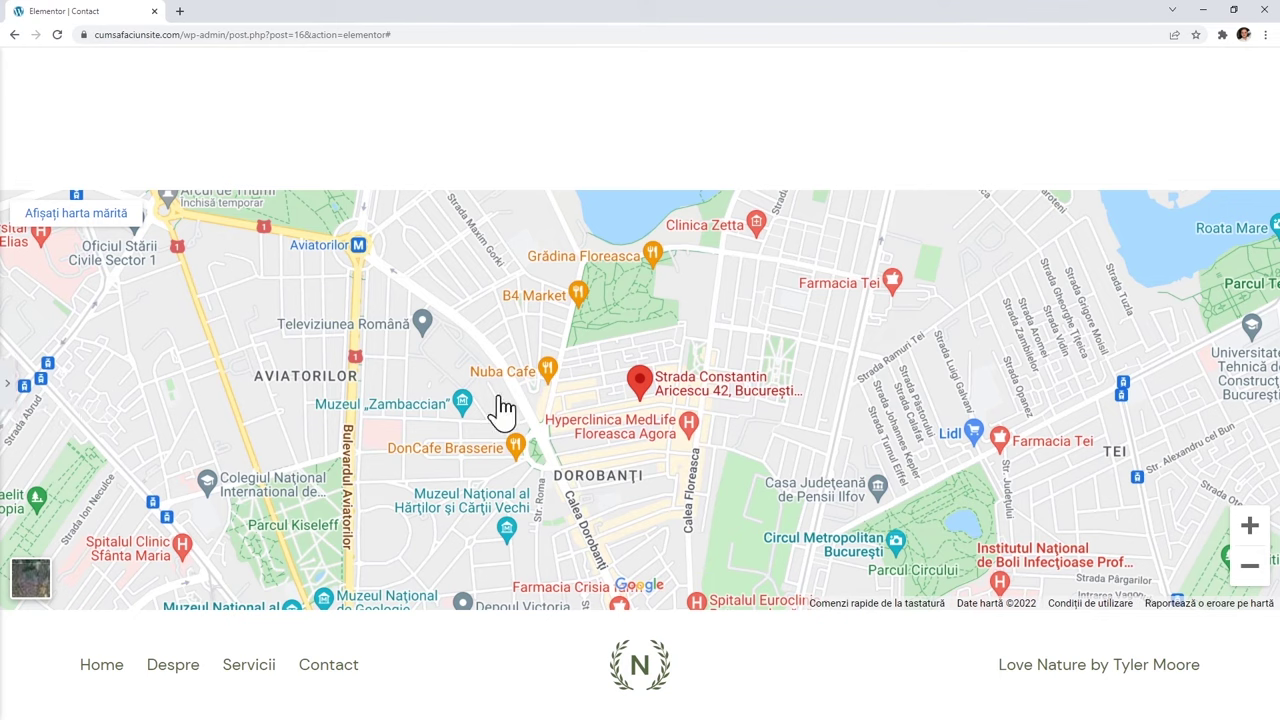
left_click_drag(594, 384, 543, 371)
scroll(540, 372, "up", 2)
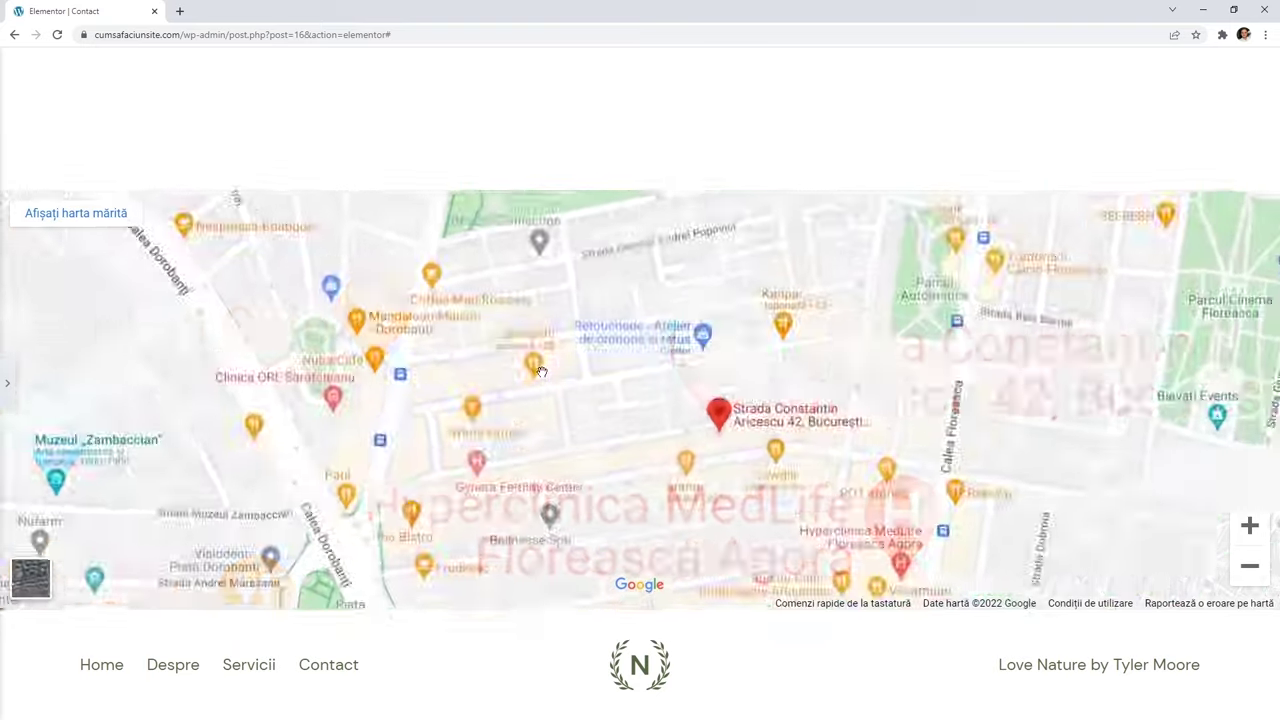
scroll(540, 372, "down", 2)
scroll(540, 372, "up", 5)
scroll(540, 373, "down", 2)
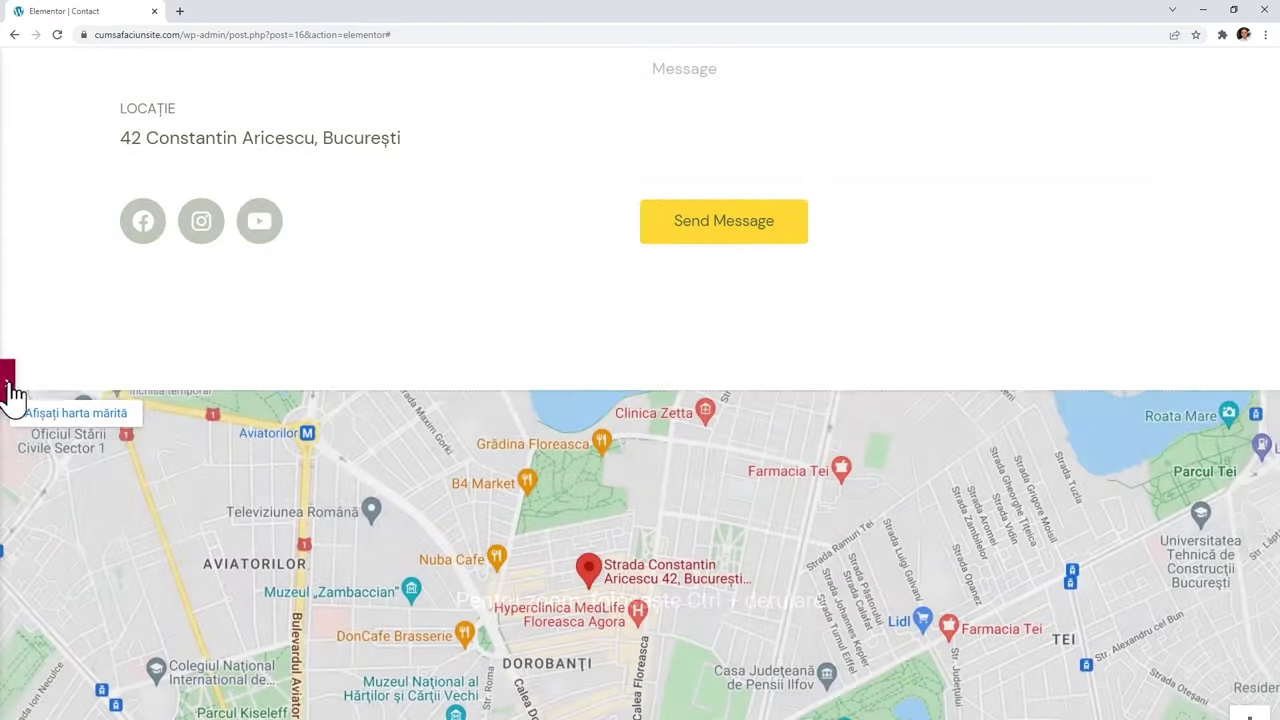
left_click(7, 383)
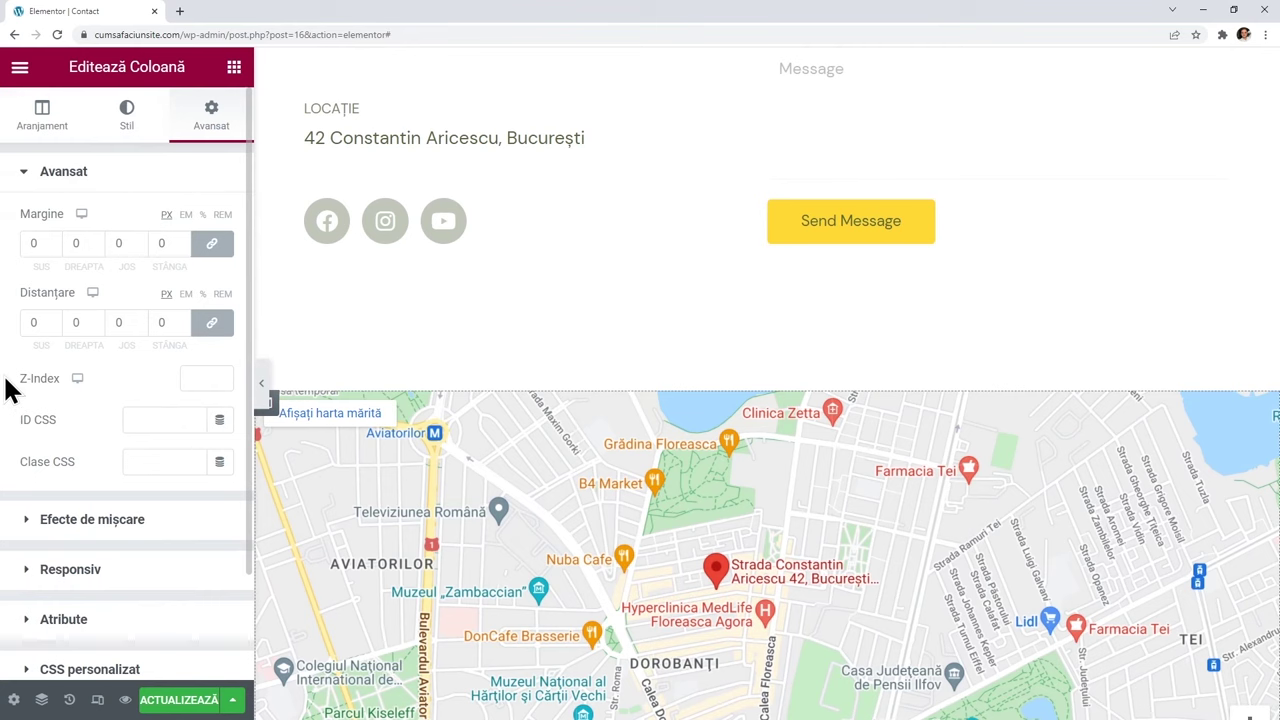
scroll(680, 366, "up", 2)
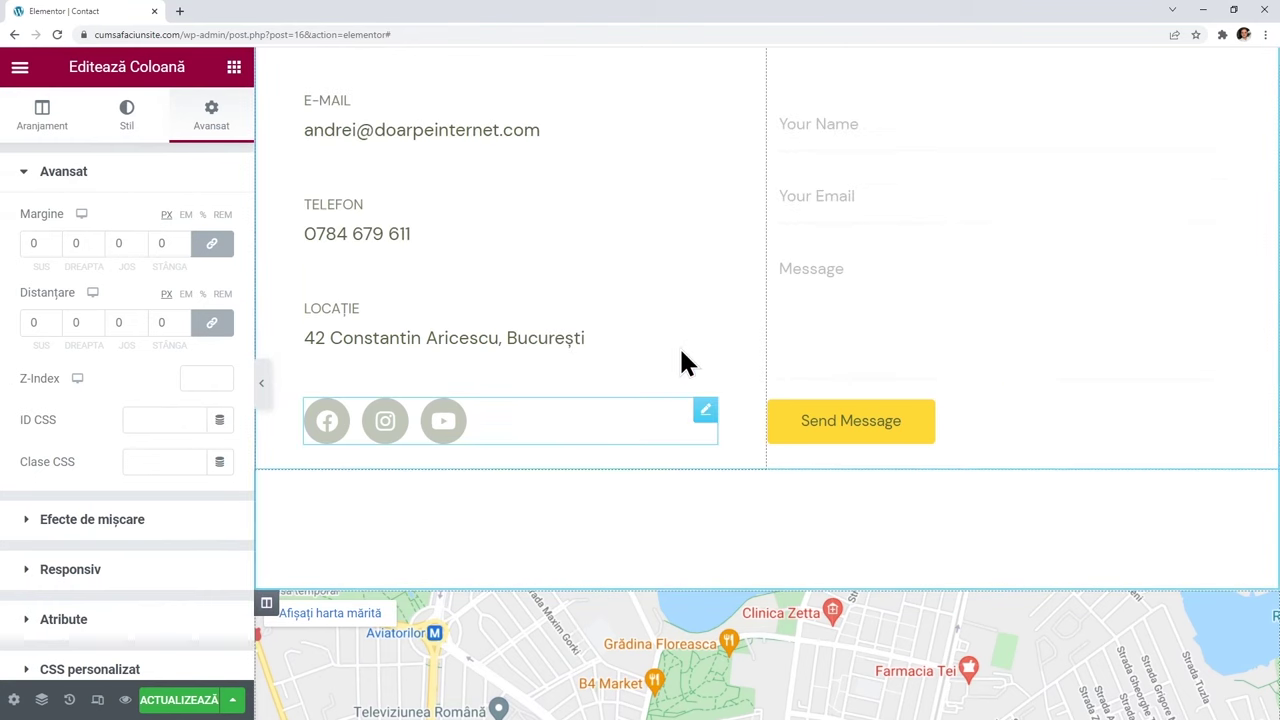
scroll(681, 352, "up", 1)
scroll(684, 340, "up", 1)
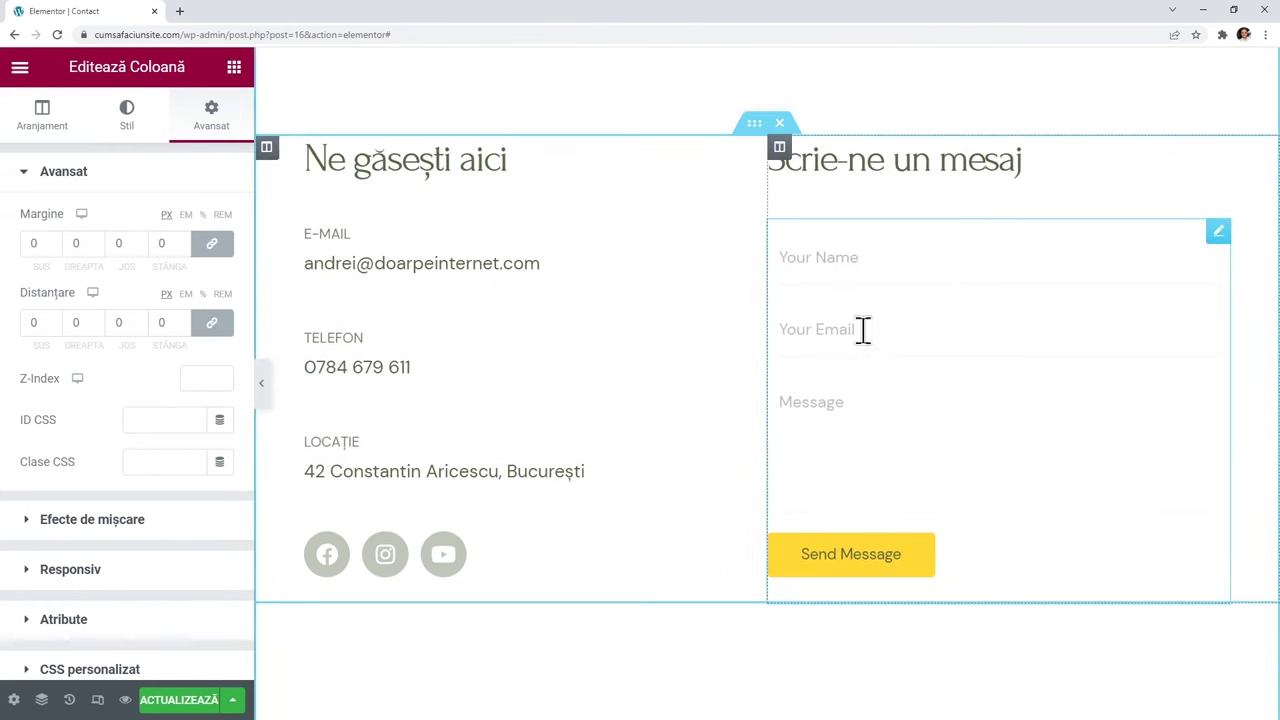
Confirm the form widget keeps [wpforms id="9"], save the Contact page, and open a new browser tab.
left_click(1218, 234)
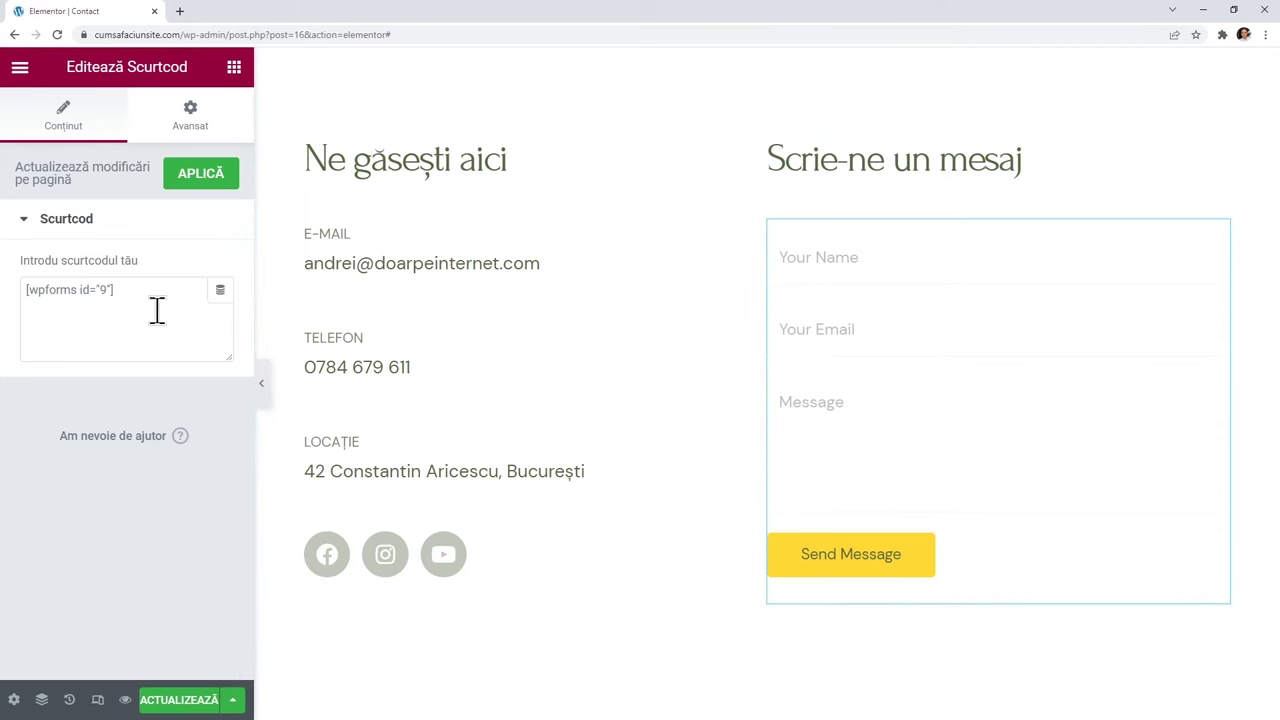
left_click_drag(137, 300, 23, 306)
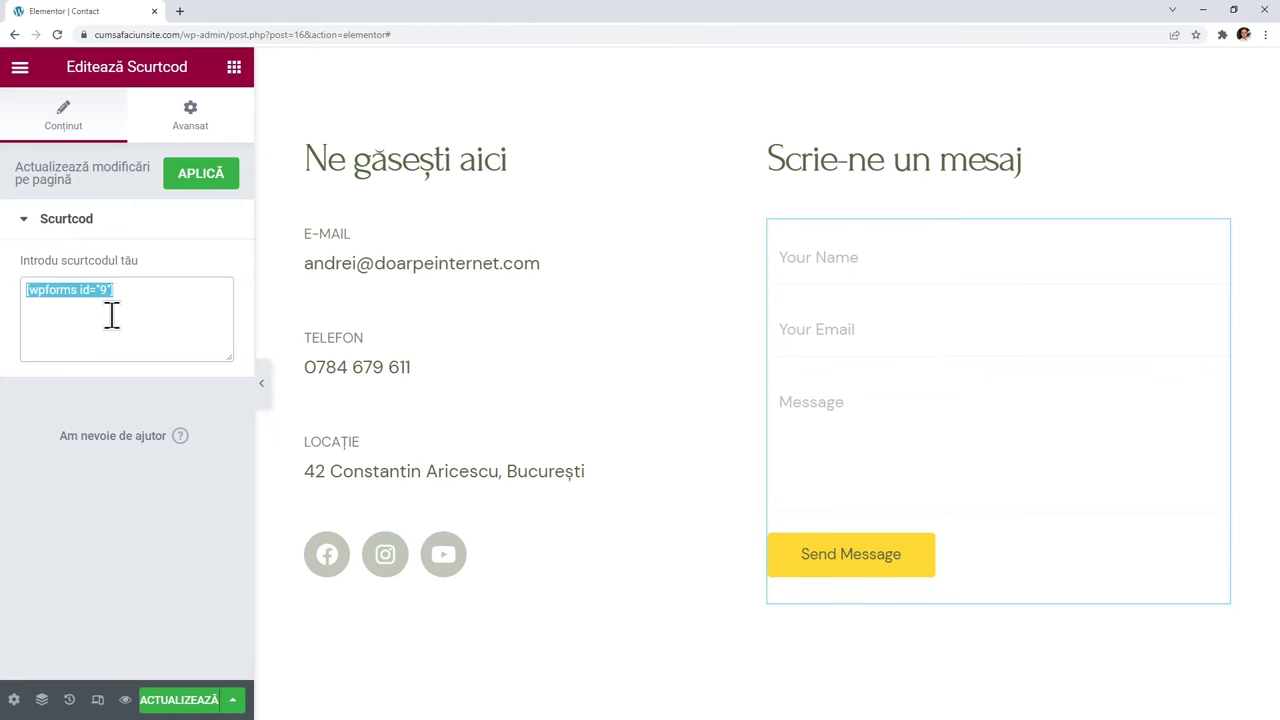
left_click(112, 312)
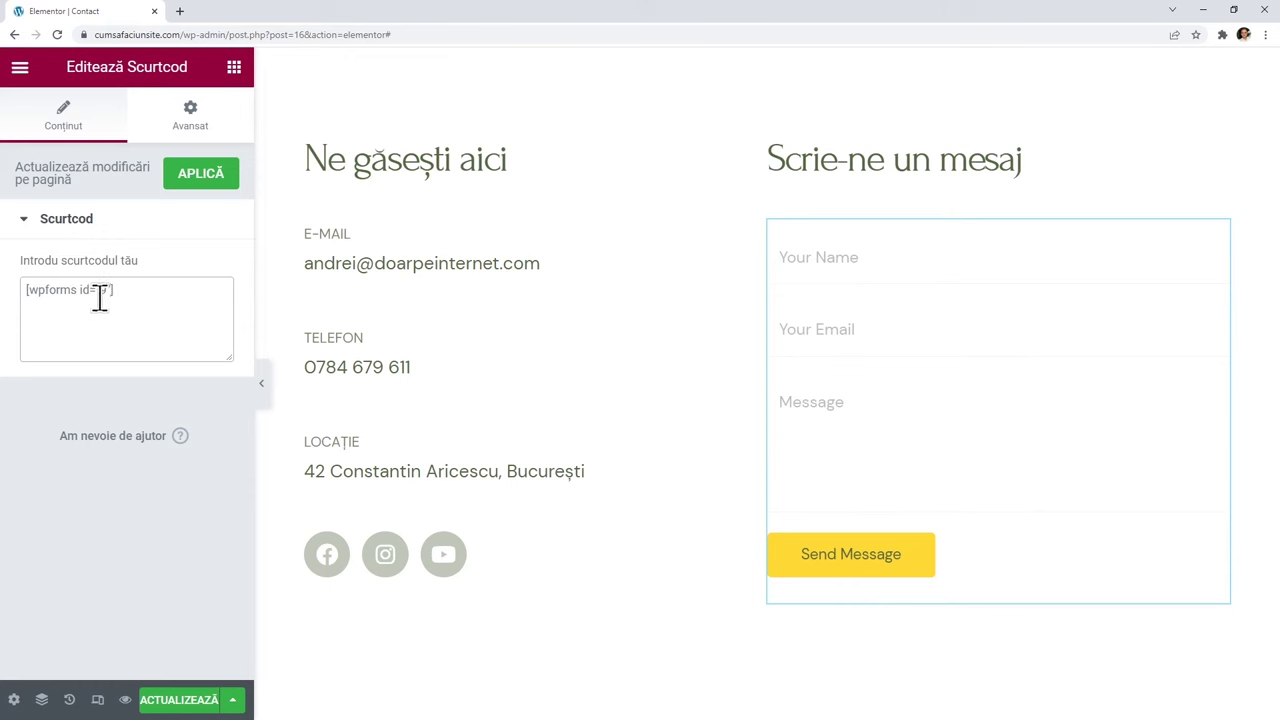
double_click(103, 293)
left_click(180, 700)
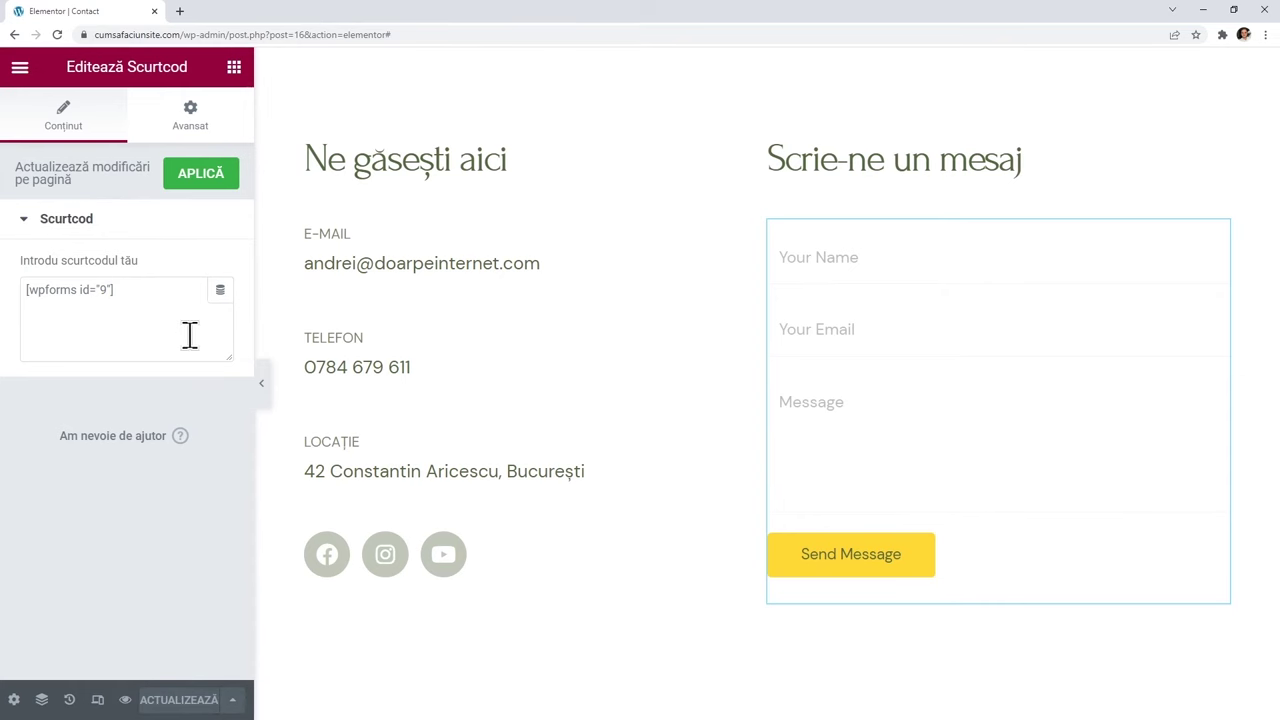
left_click(181, 12)
Load the cumsa site, go to WPForms All Forms, and open the Contact Form (id 9) in the builder.
type("cumsafaciunsite.com")
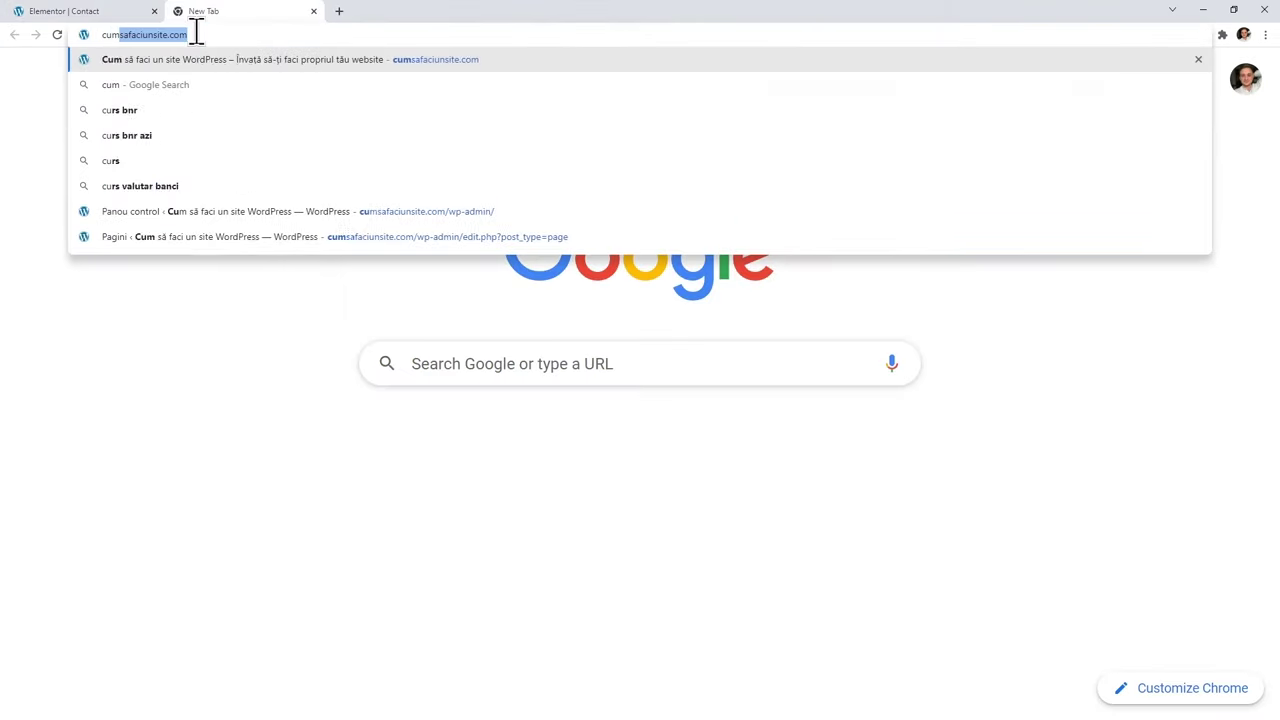
key("Return")
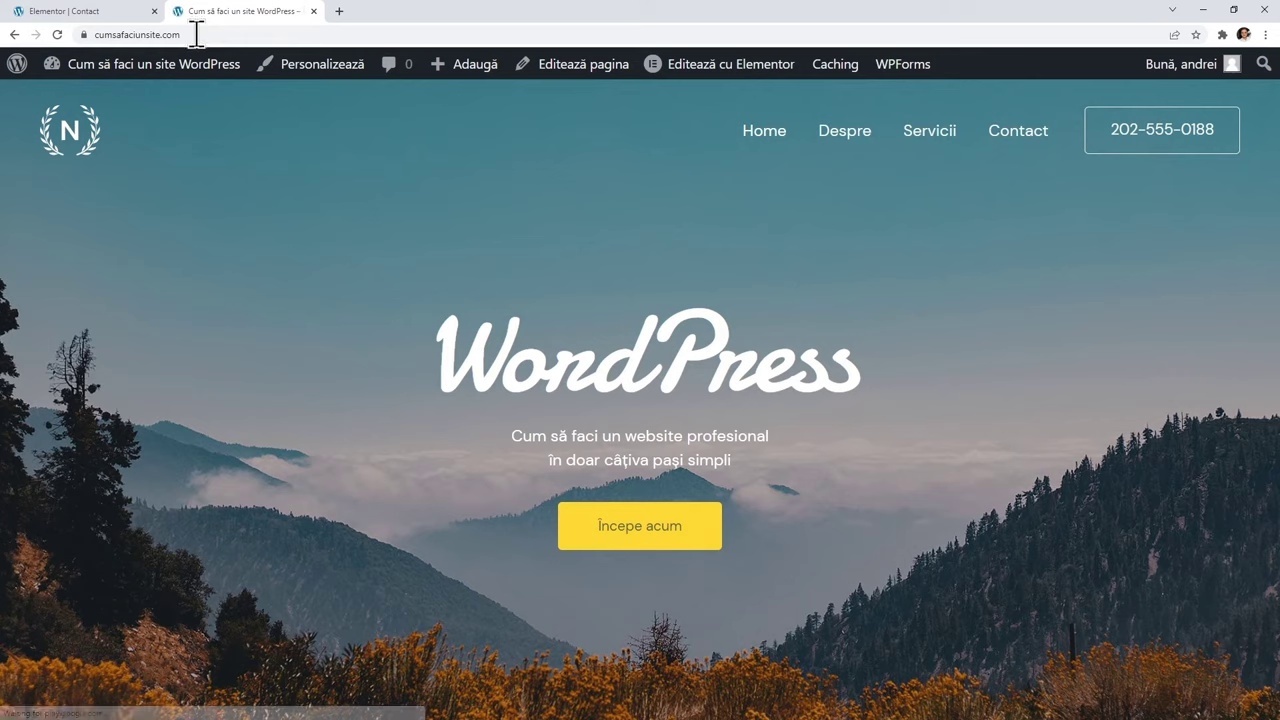
left_click(191, 64)
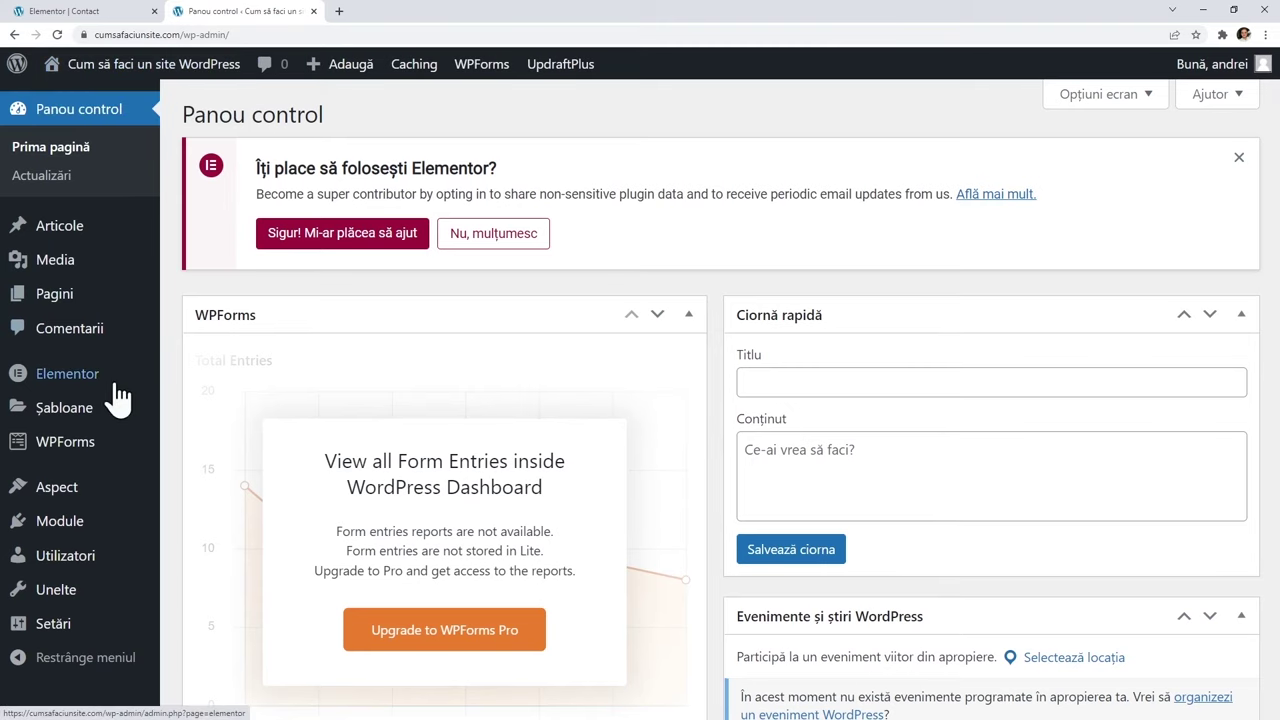
mouse_move(84, 457)
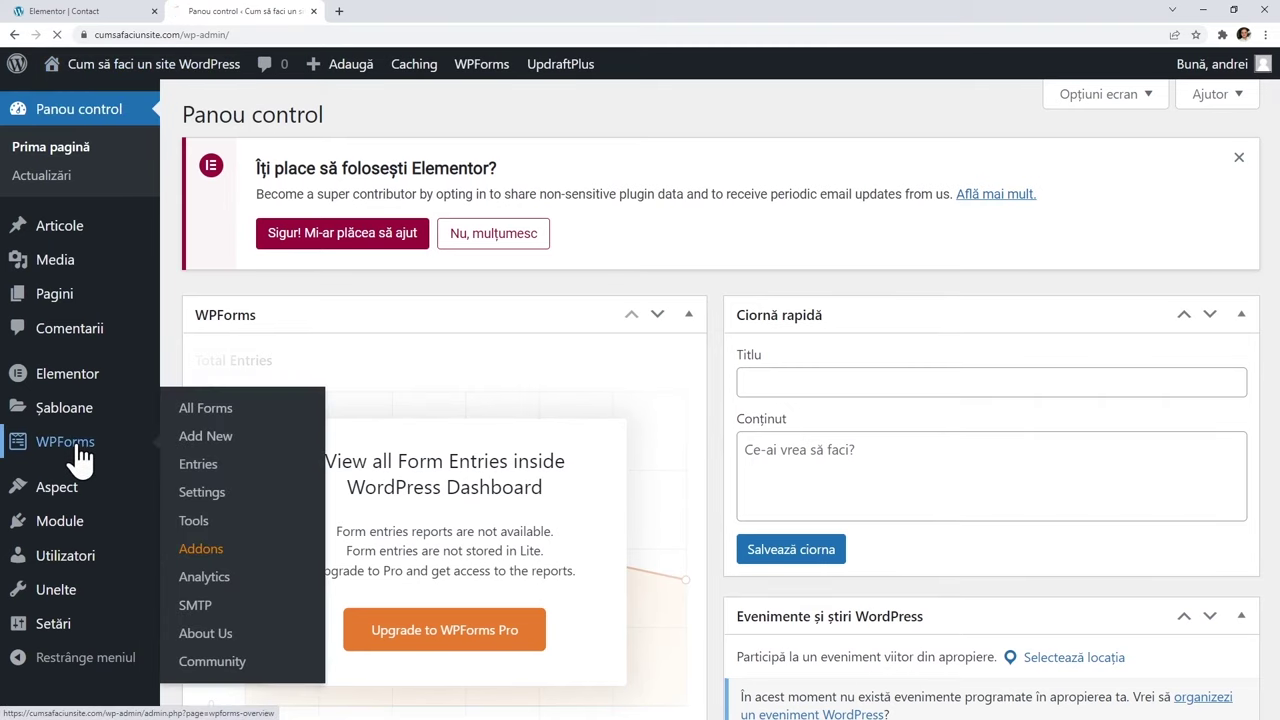
left_click(80, 458)
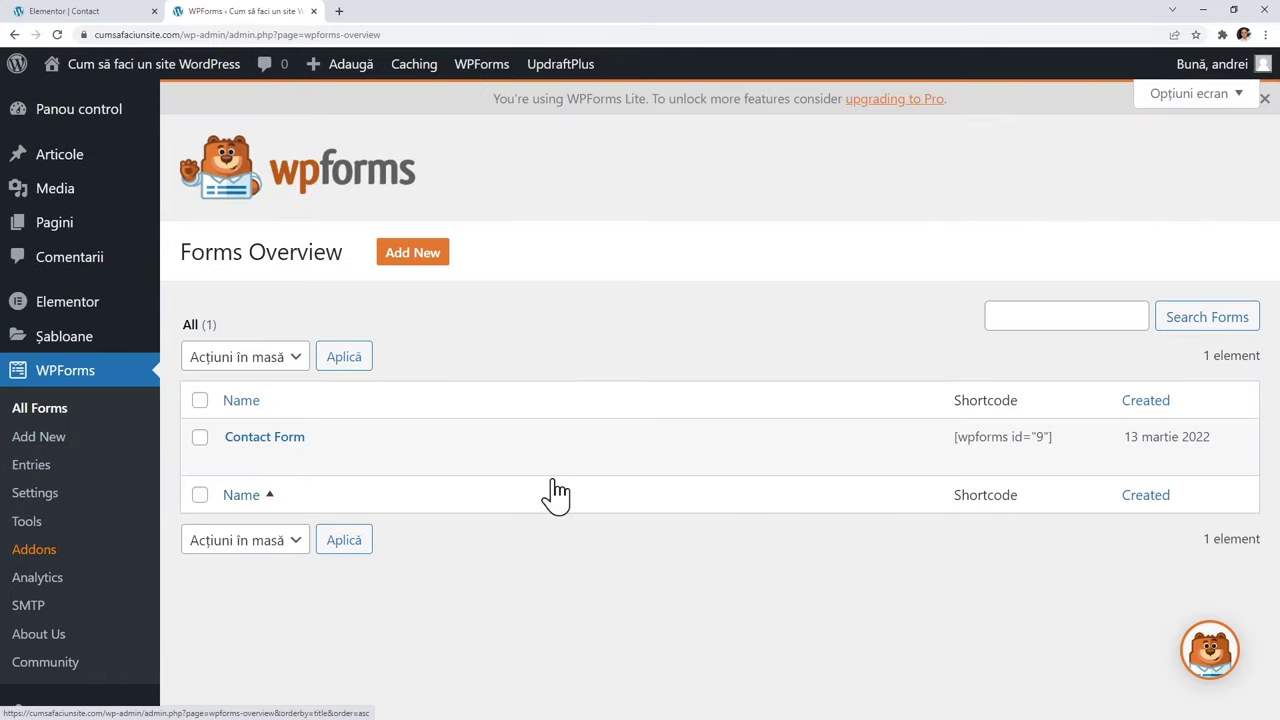
left_click_drag(1056, 437, 955, 438)
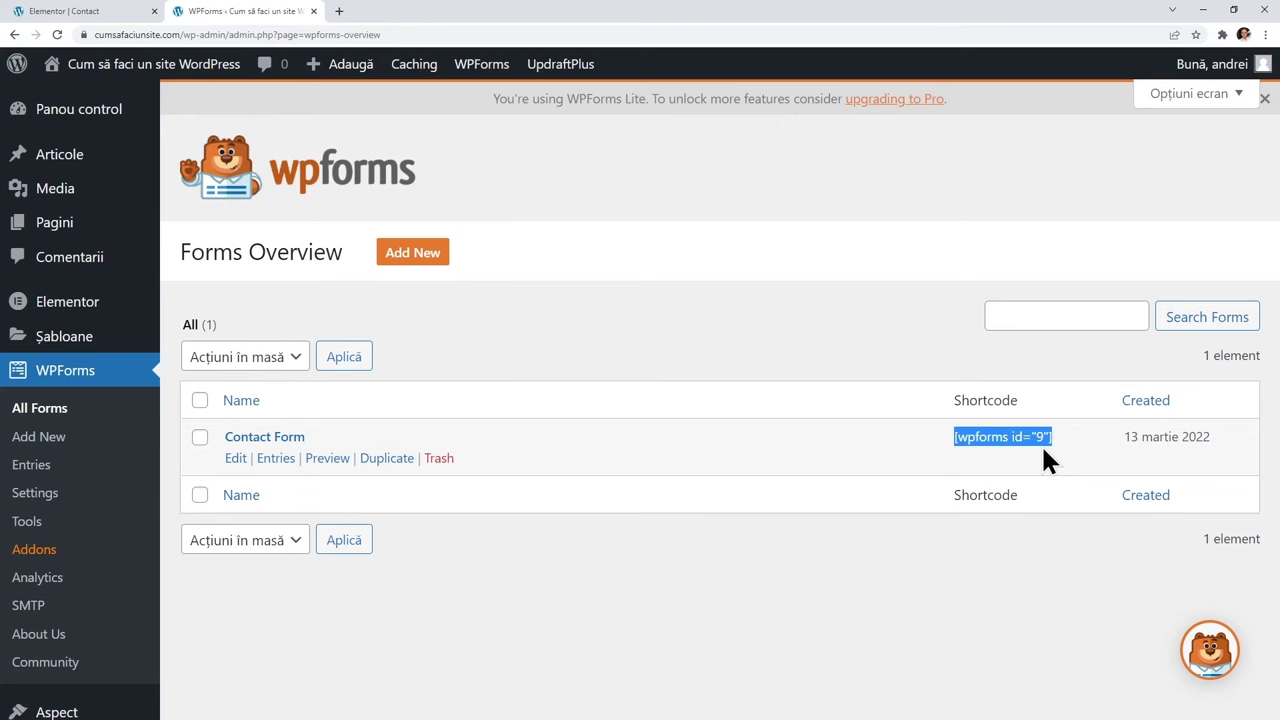
left_click(292, 446)
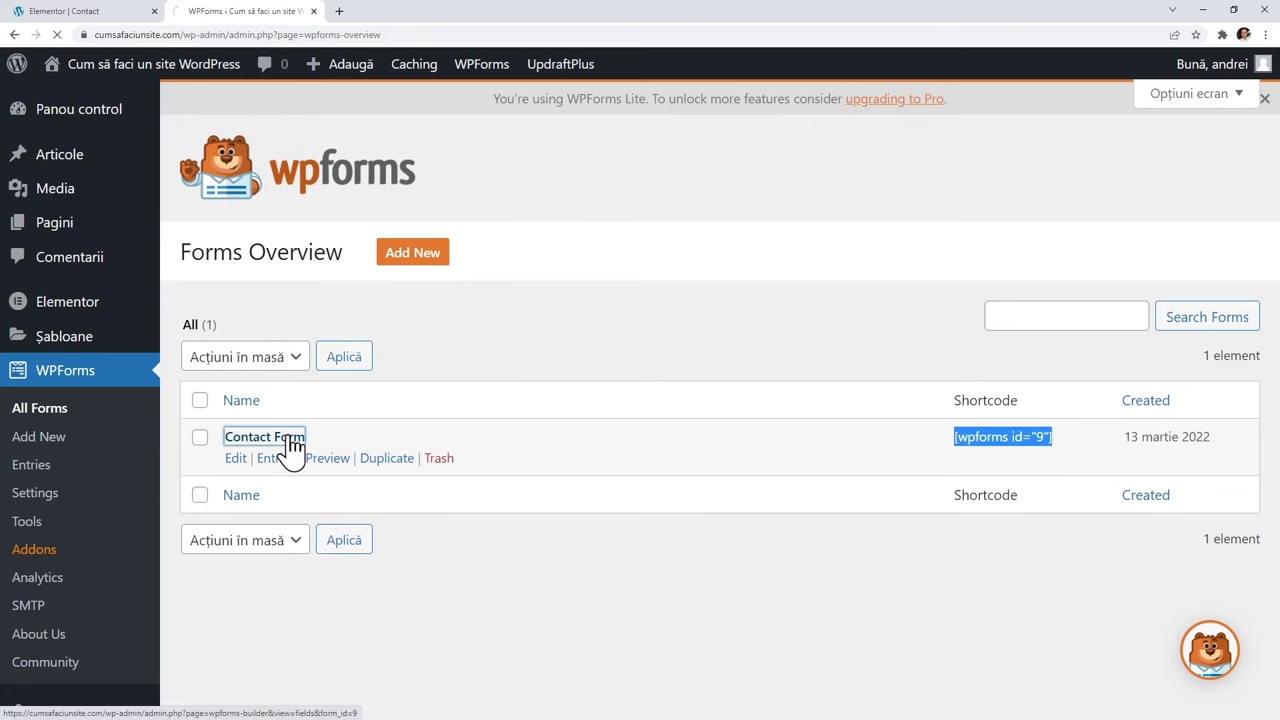
scroll(742, 400, "down", 1)
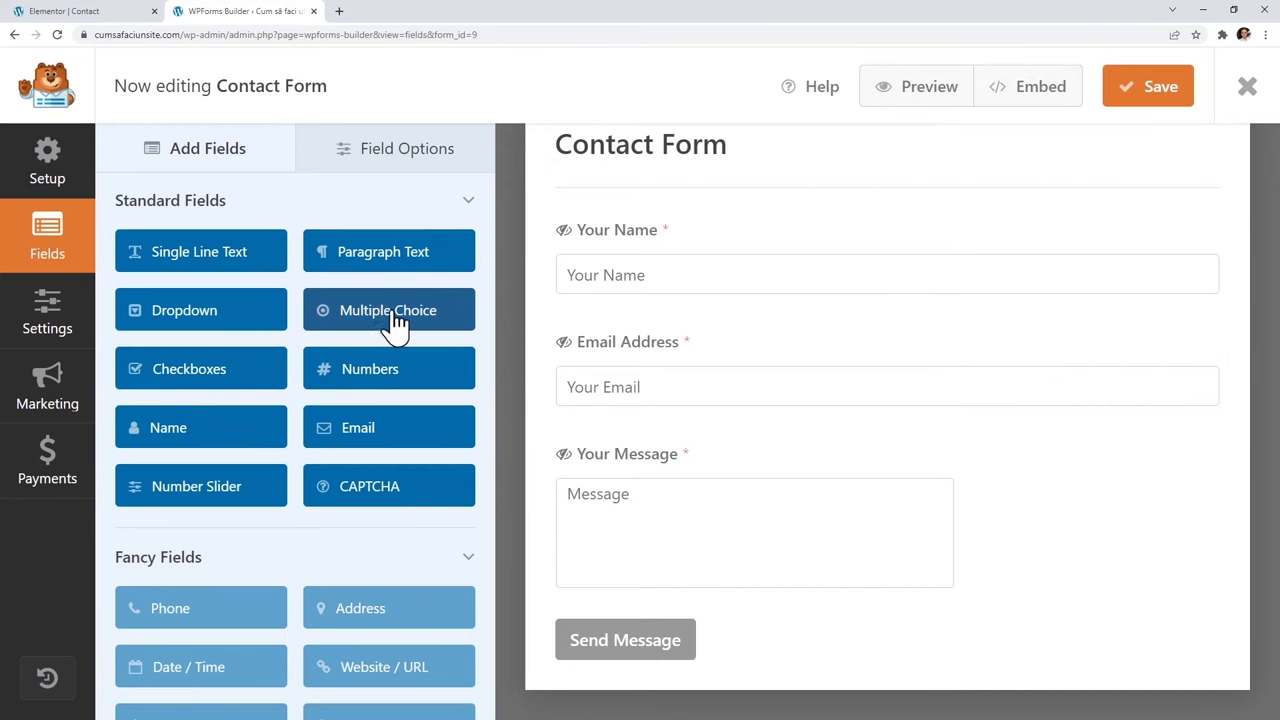
Add a Multiple Choice field above Your Name, then delete it again.
left_click_drag(390, 322, 666, 245)
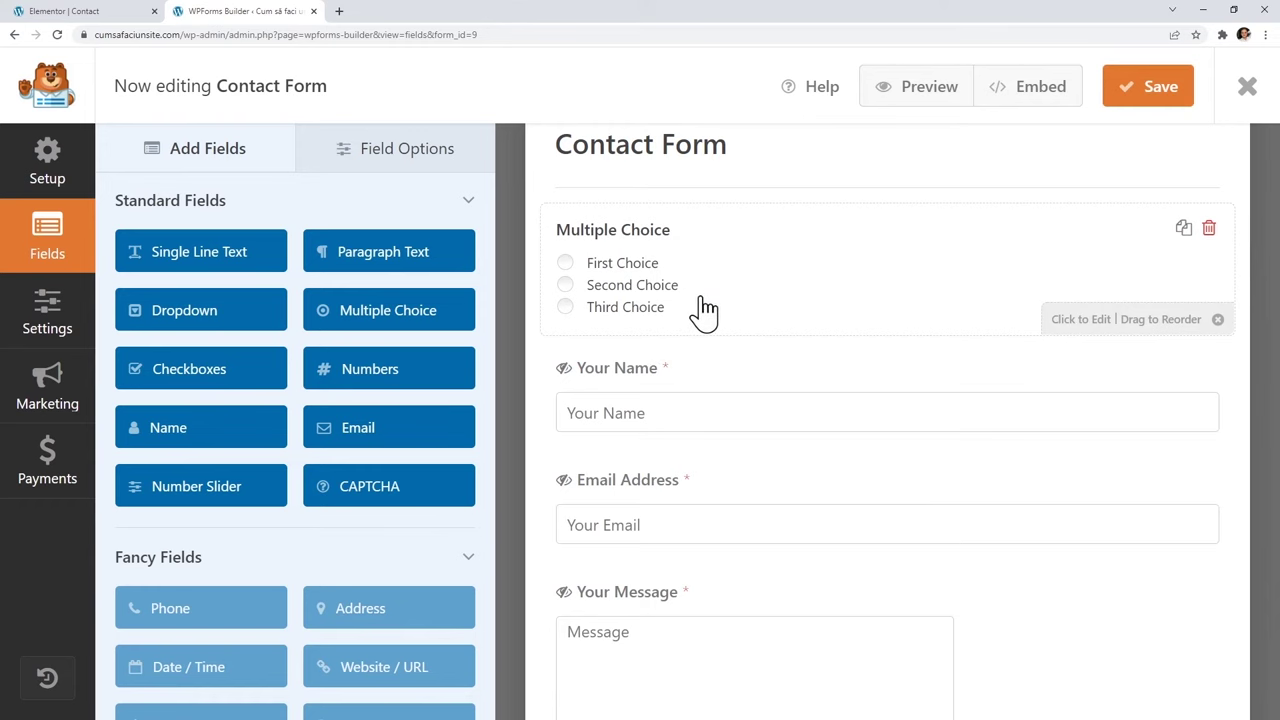
left_click(1210, 228)
left_click(592, 456)
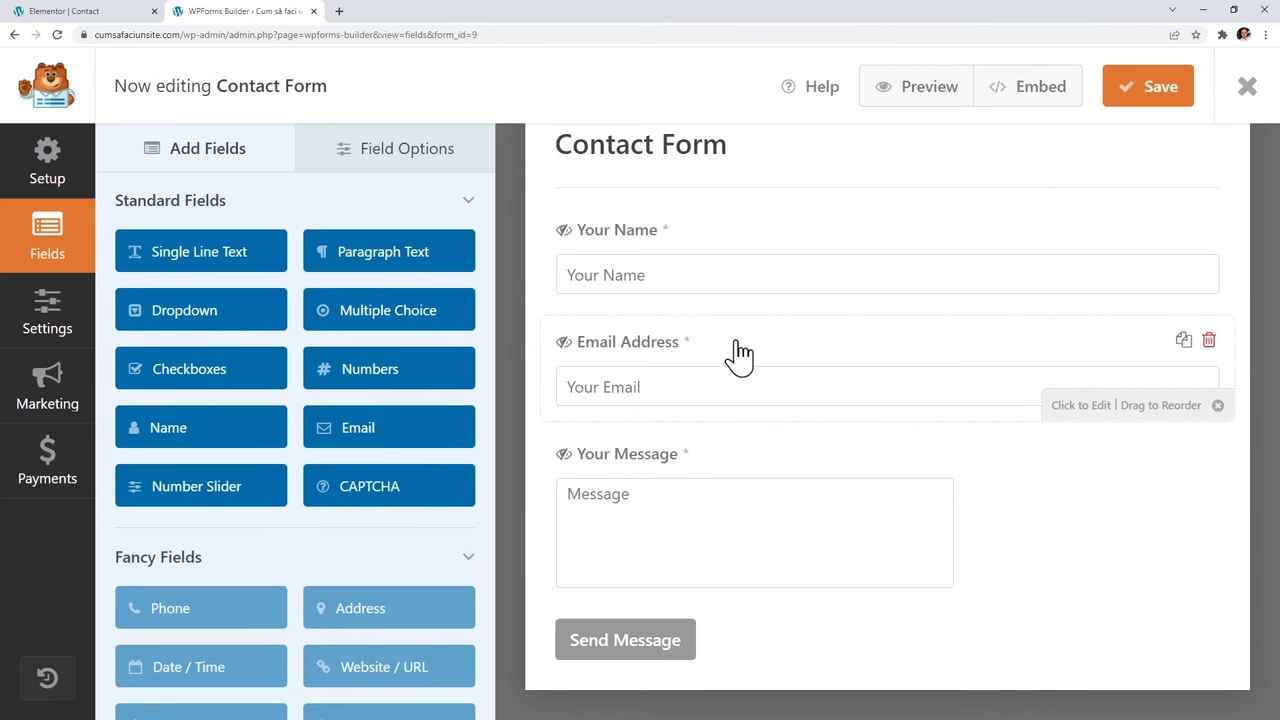
Set the Your Name placeholder to 'Nume' and the Your Message placeholder to 'Mesaj'.
left_click(677, 251)
left_click(240, 214)
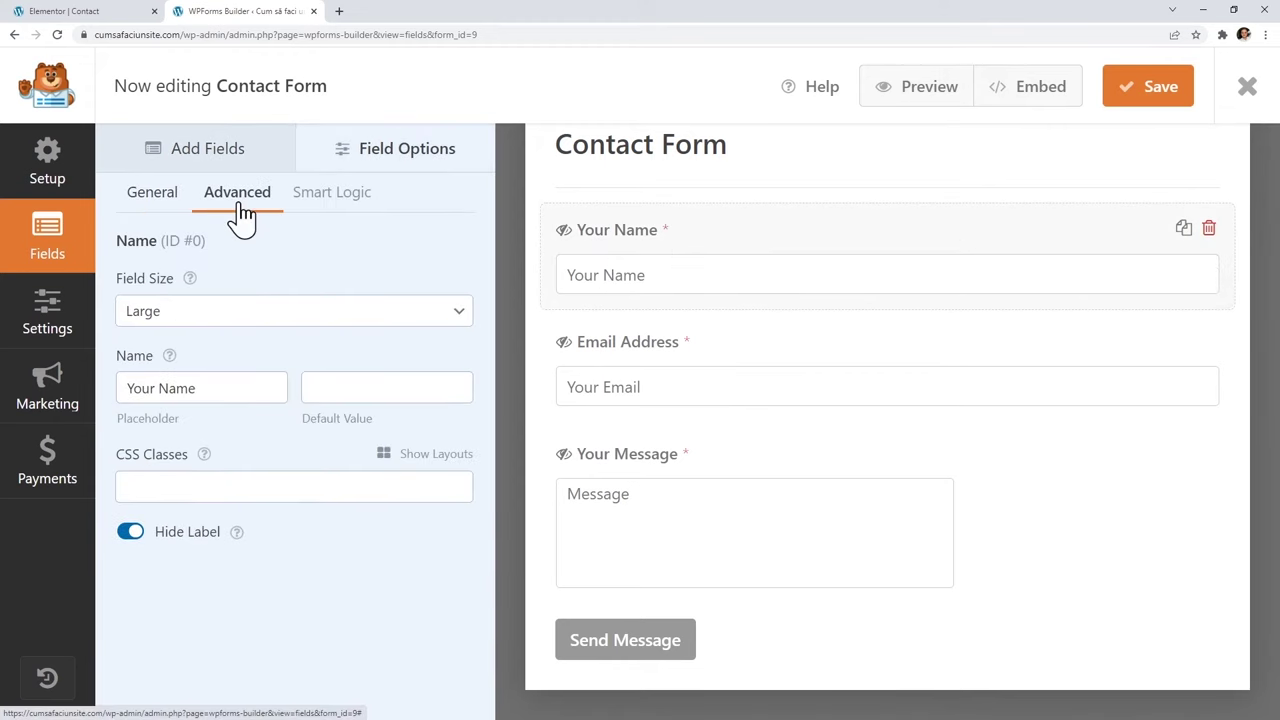
left_click(217, 388)
left_click_drag(217, 388, 116, 390)
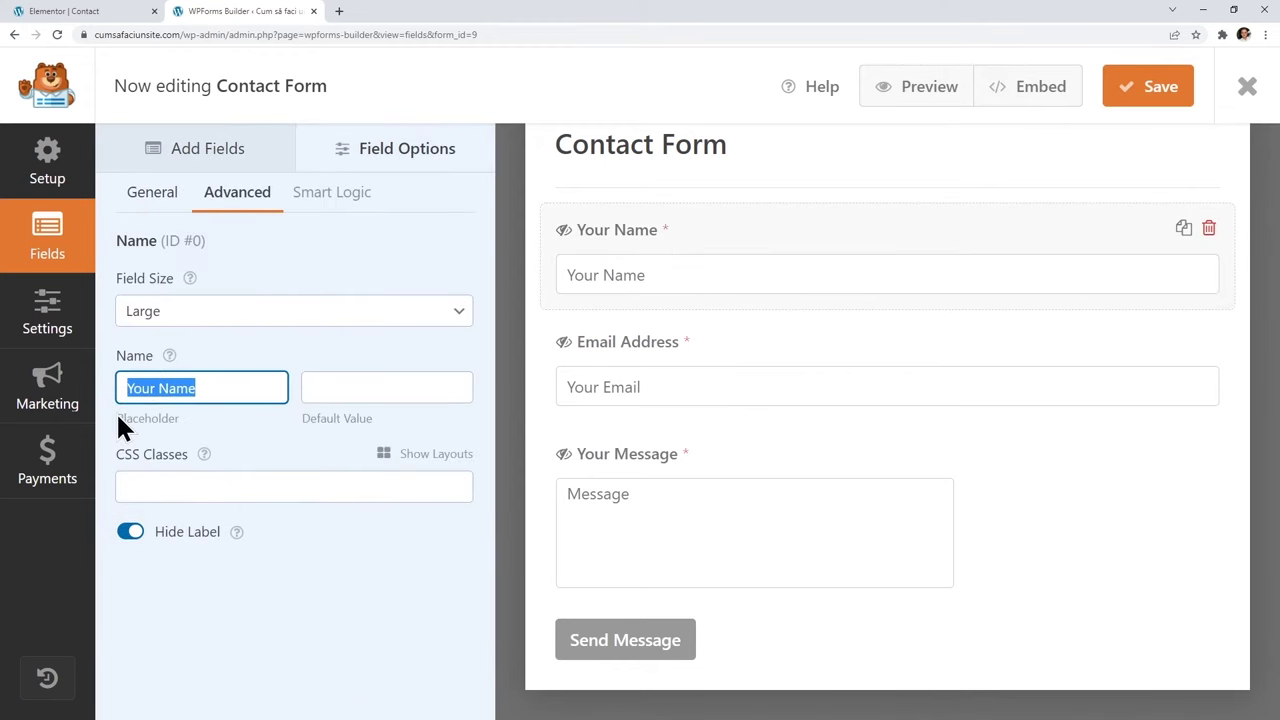
type("Nume")
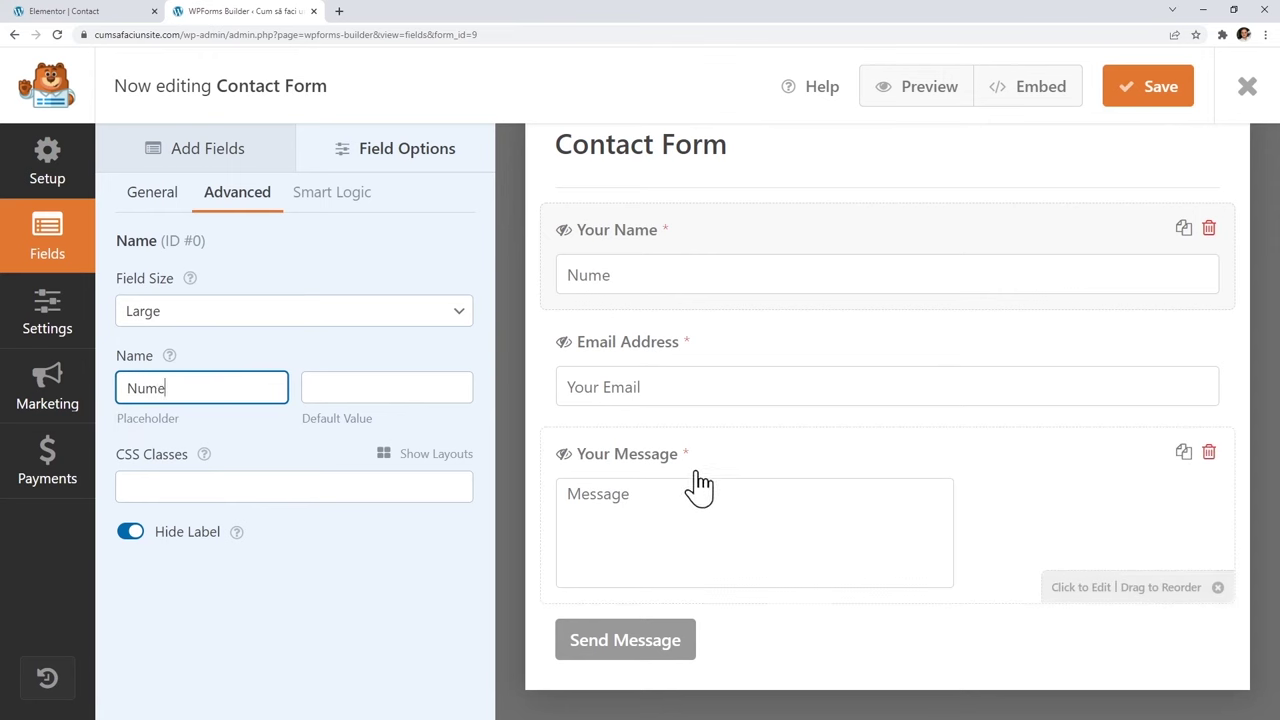
left_click(714, 482)
left_click(237, 193)
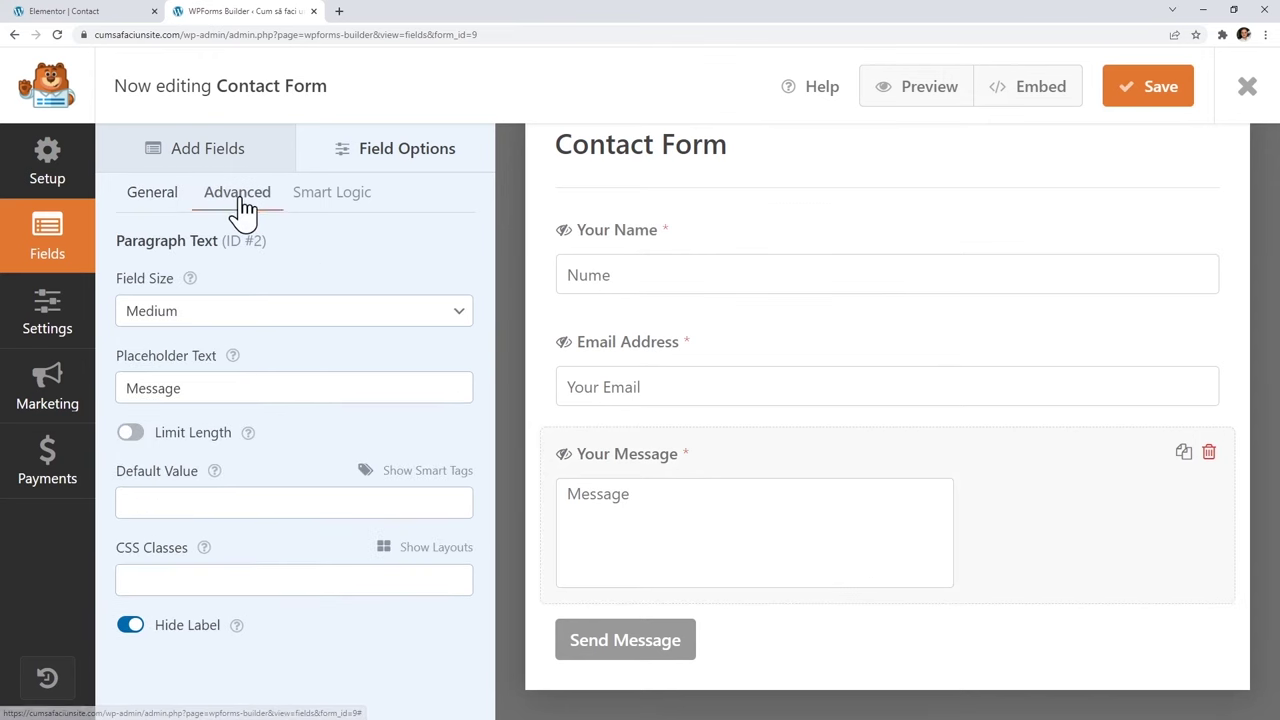
left_click_drag(215, 388, 116, 386)
type("Mesaj")
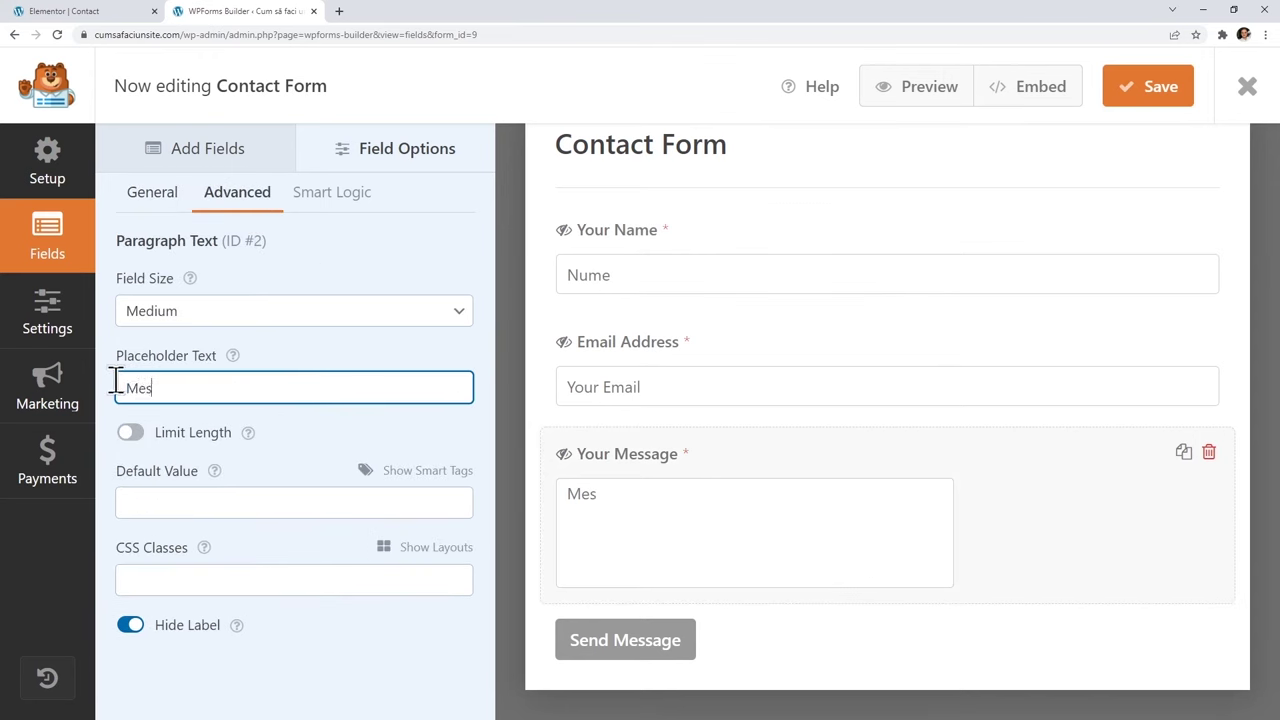
left_click(664, 642)
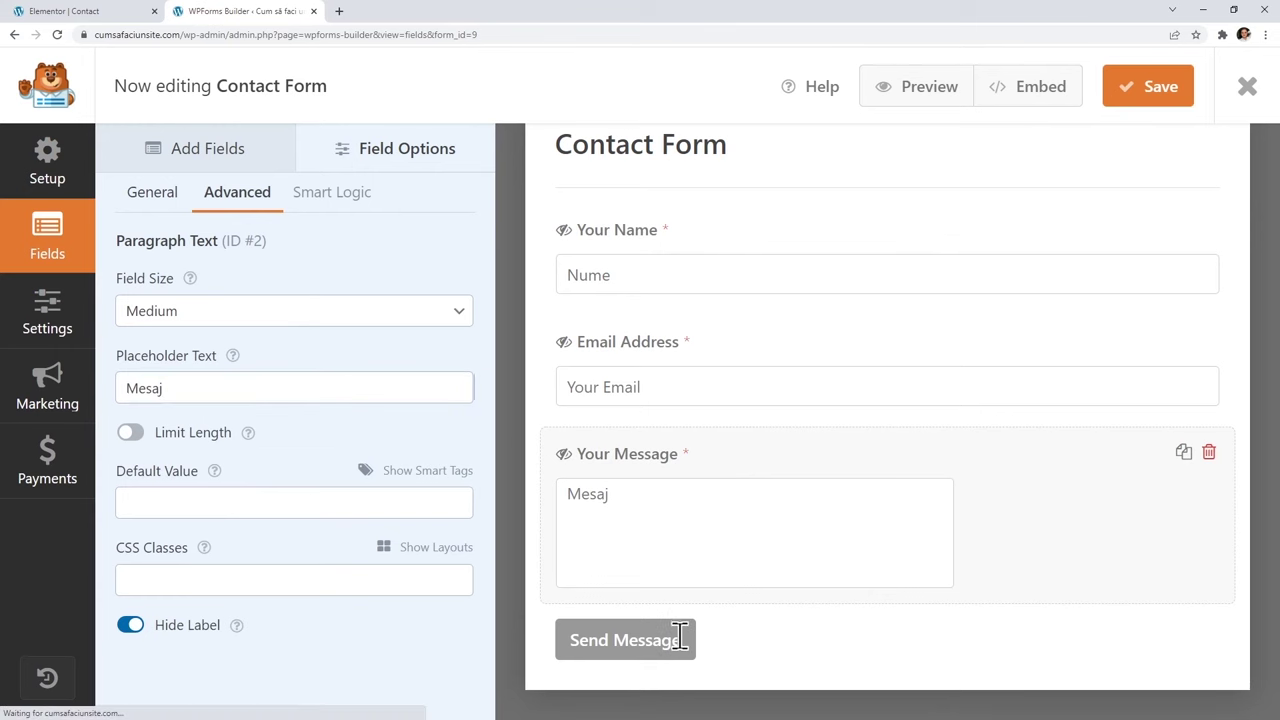
scroll(830, 592, "down", 2)
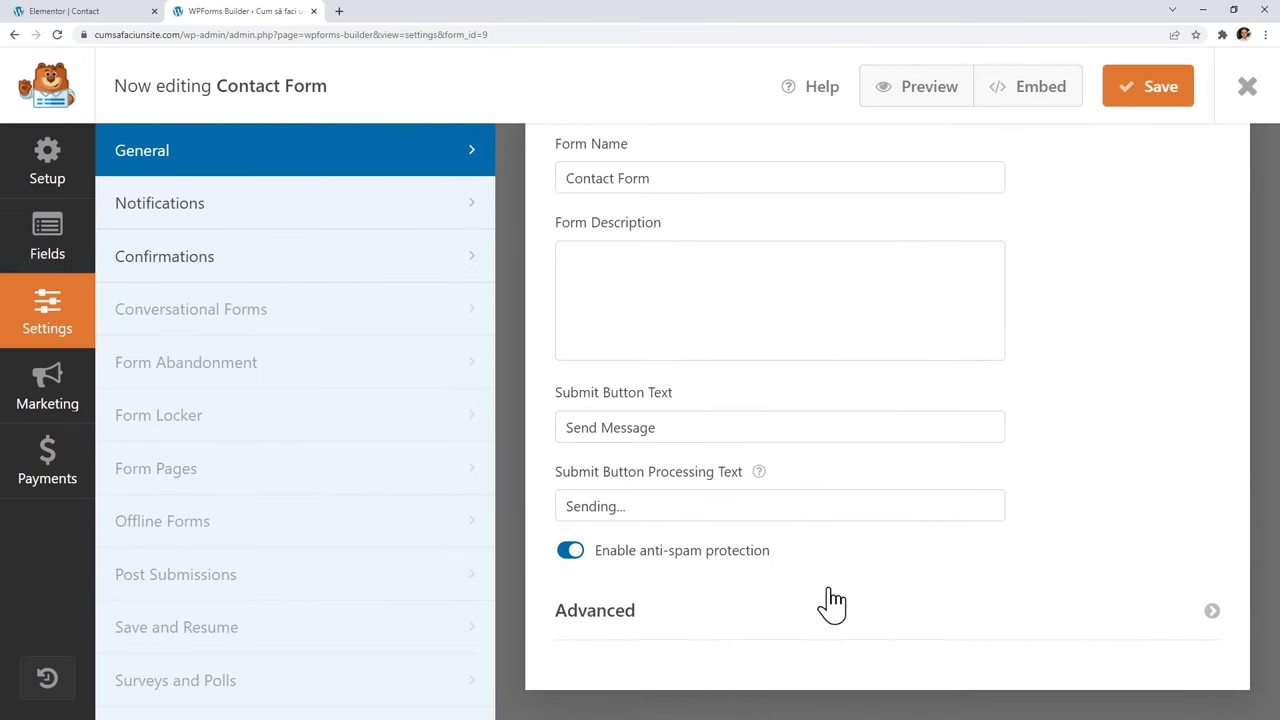
Change the submit button text to 'Trimite mesaj' and the processing text to 'Se trimite...'.
left_click_drag(690, 428, 542, 441)
type("Trimite mesaj")
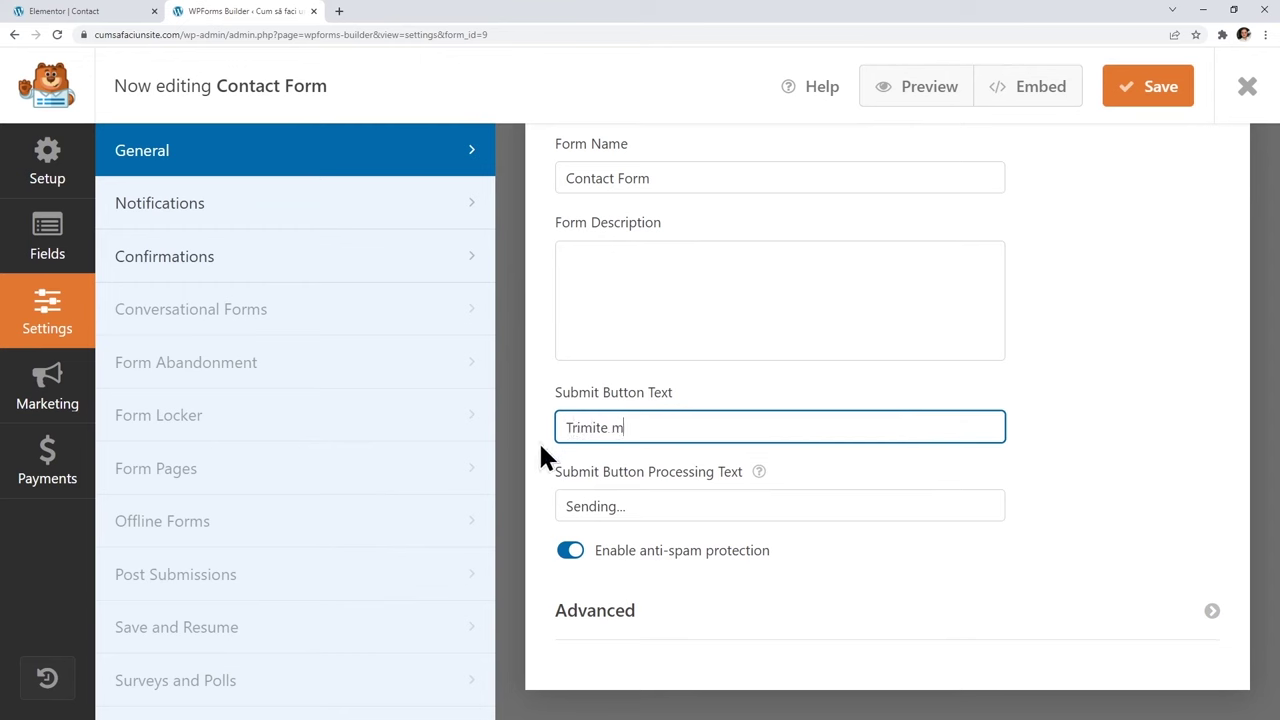
left_click_drag(619, 507, 557, 513)
type("Se trimite")
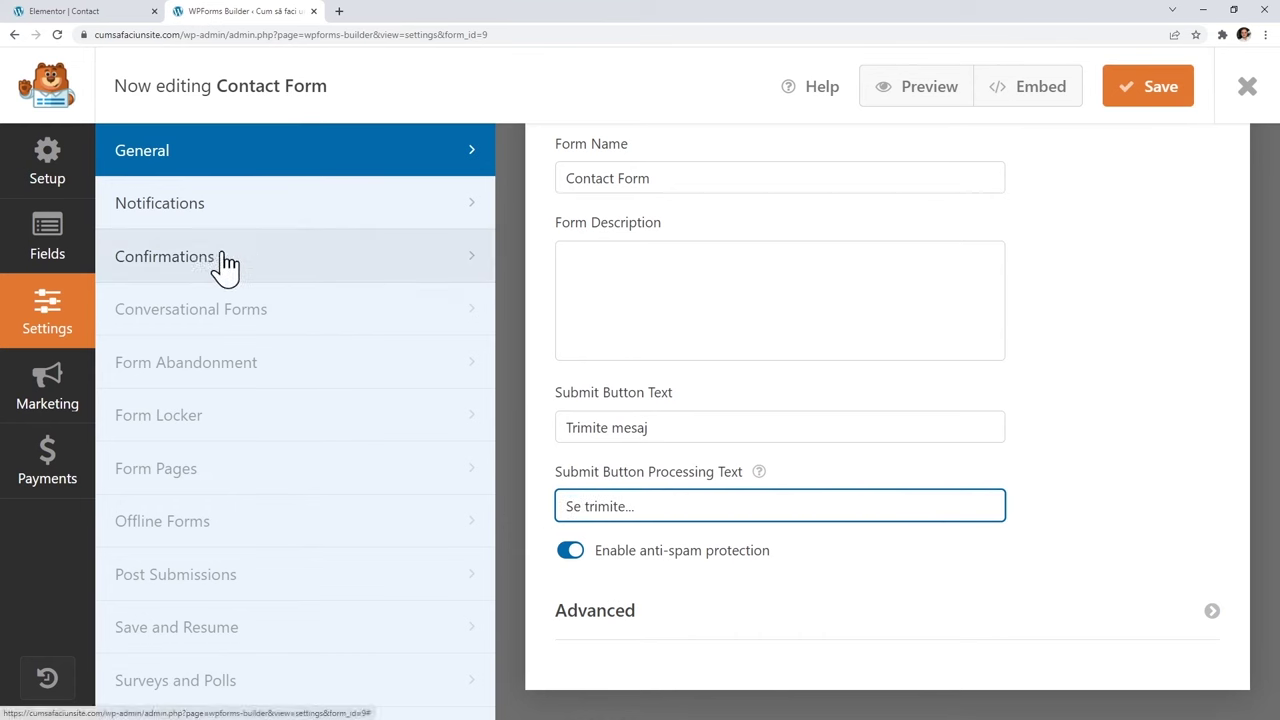
Replace the confirmation with 'Mulțumim pentru mesaj! Îți vom răspunde cât de curând posibil.', save, and close the builder.
left_click(289, 252)
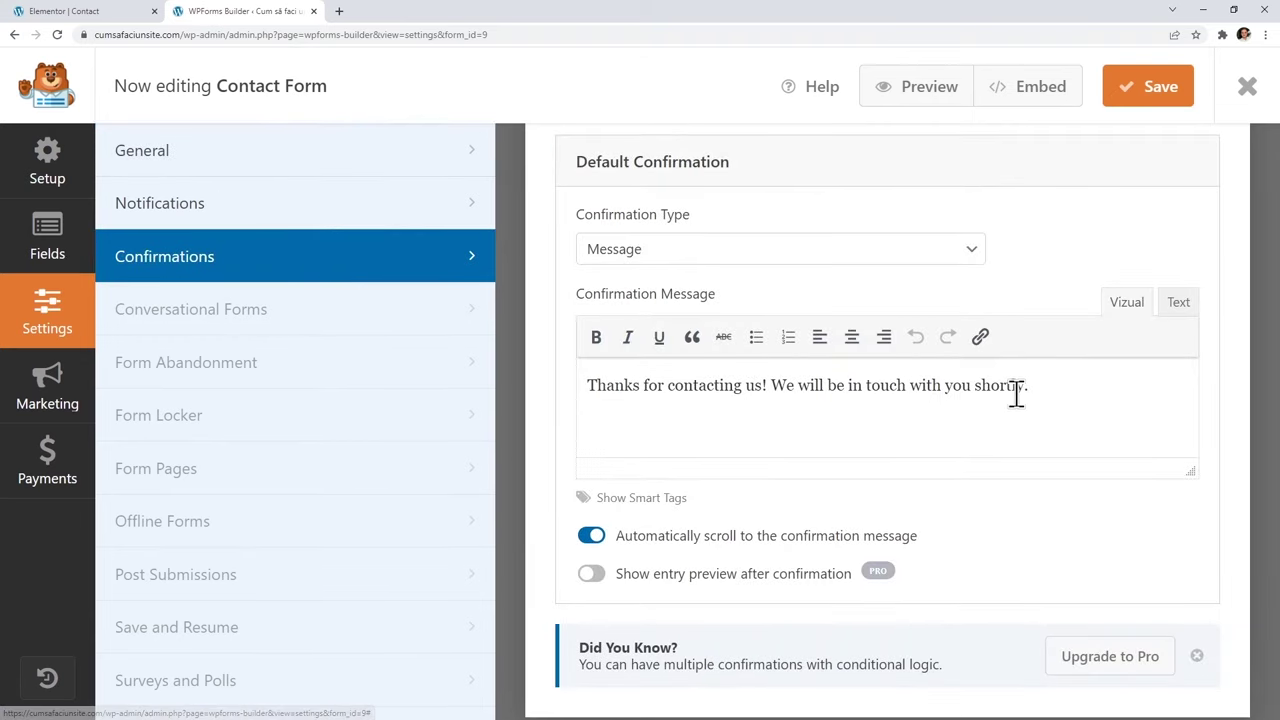
left_click_drag(1030, 388, 577, 389)
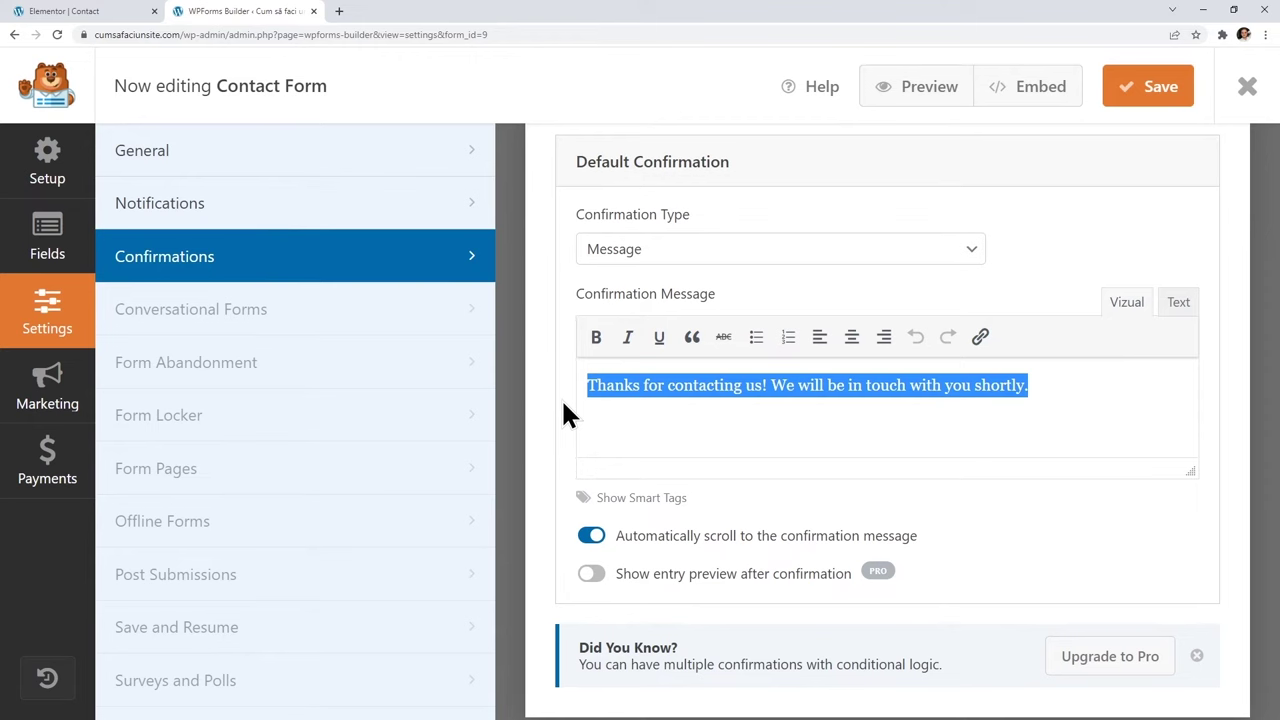
type("Mulțum")
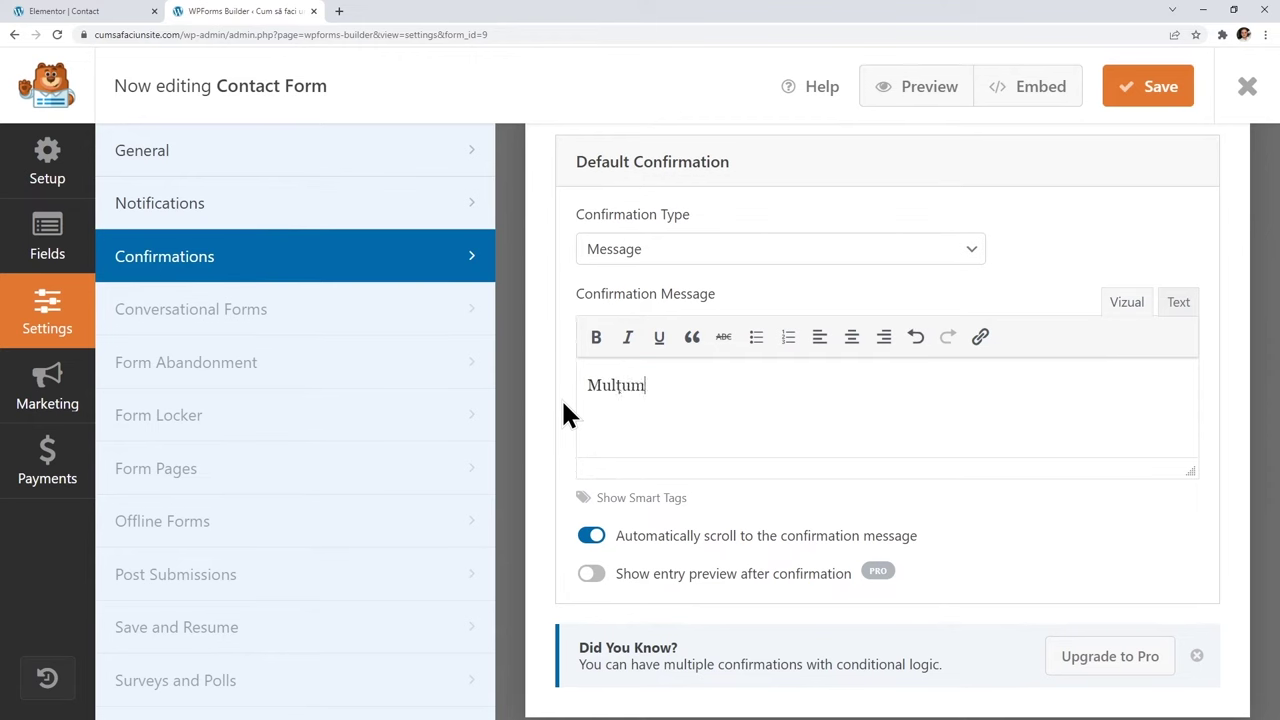
type("im pentru mesaj! Îți vom ră")
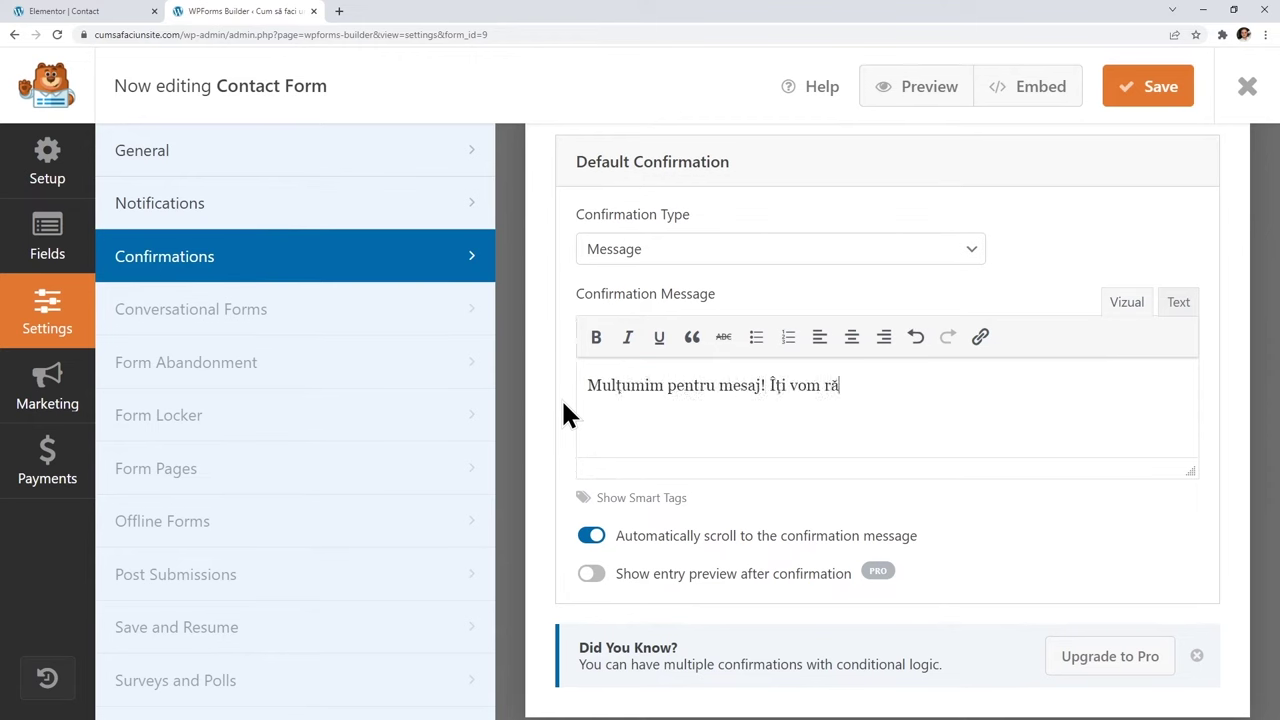
type("spunde cât de curând posibil.")
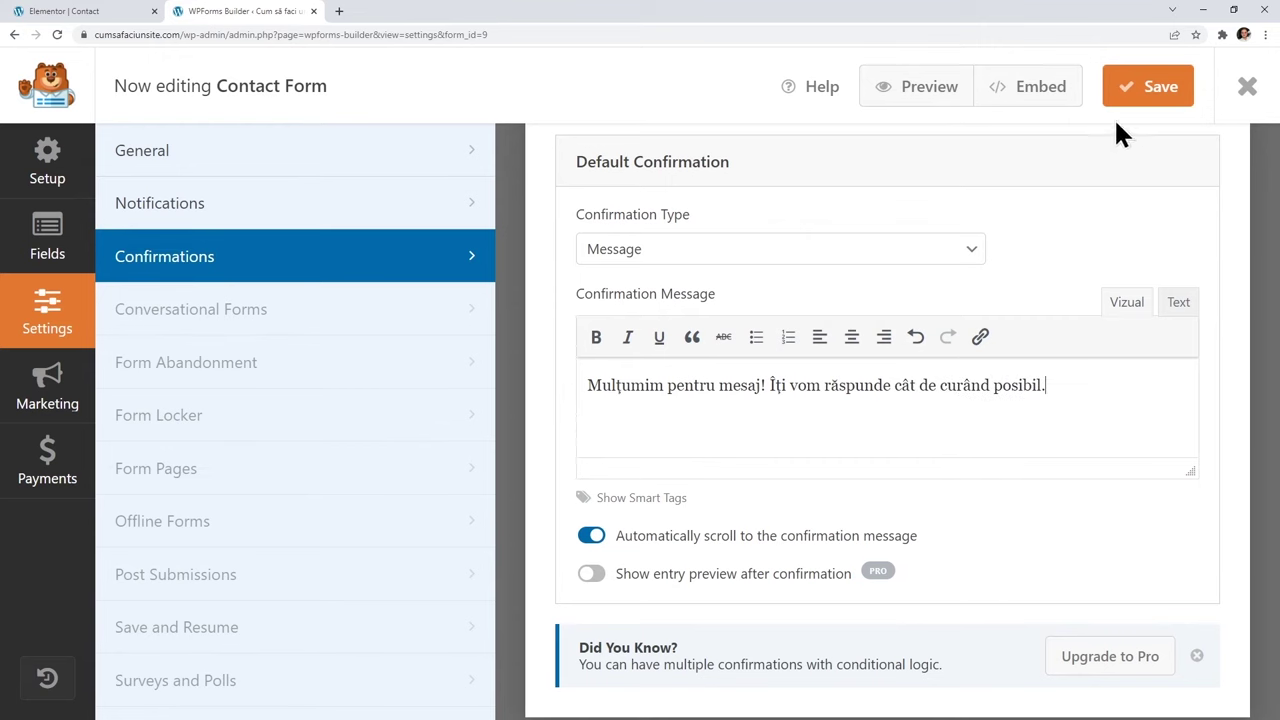
left_click(1147, 96)
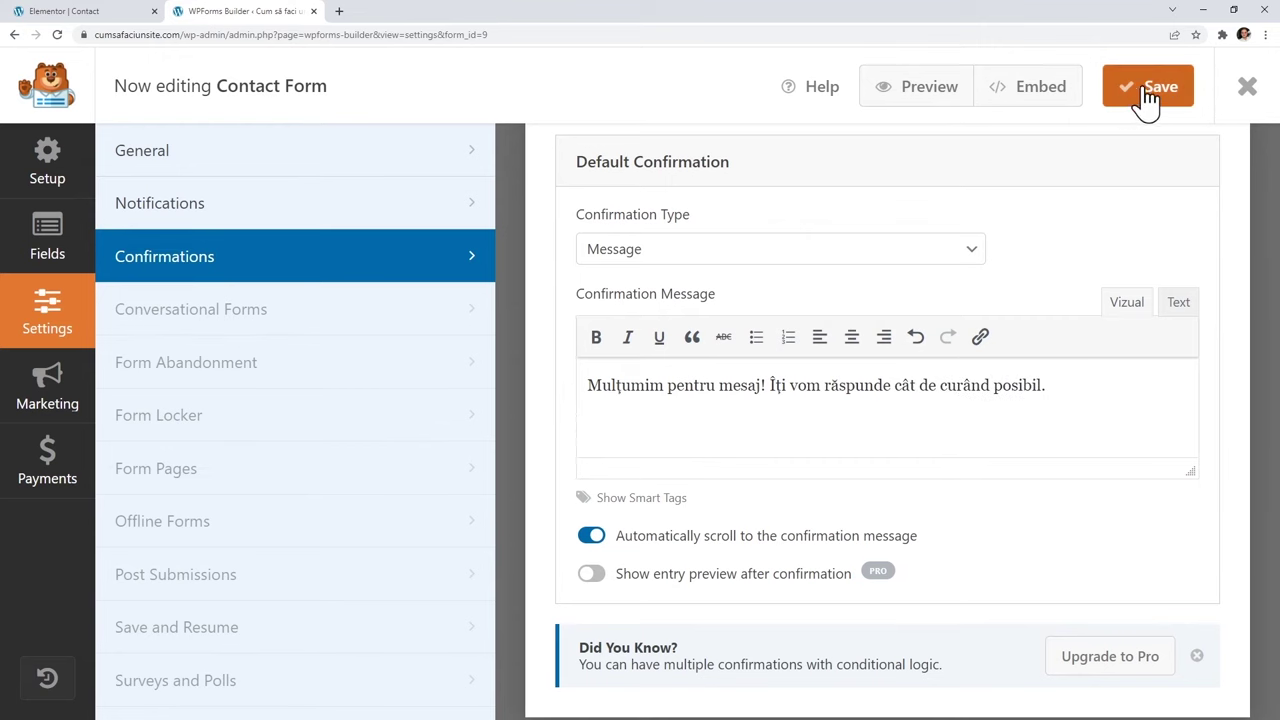
left_click(315, 11)
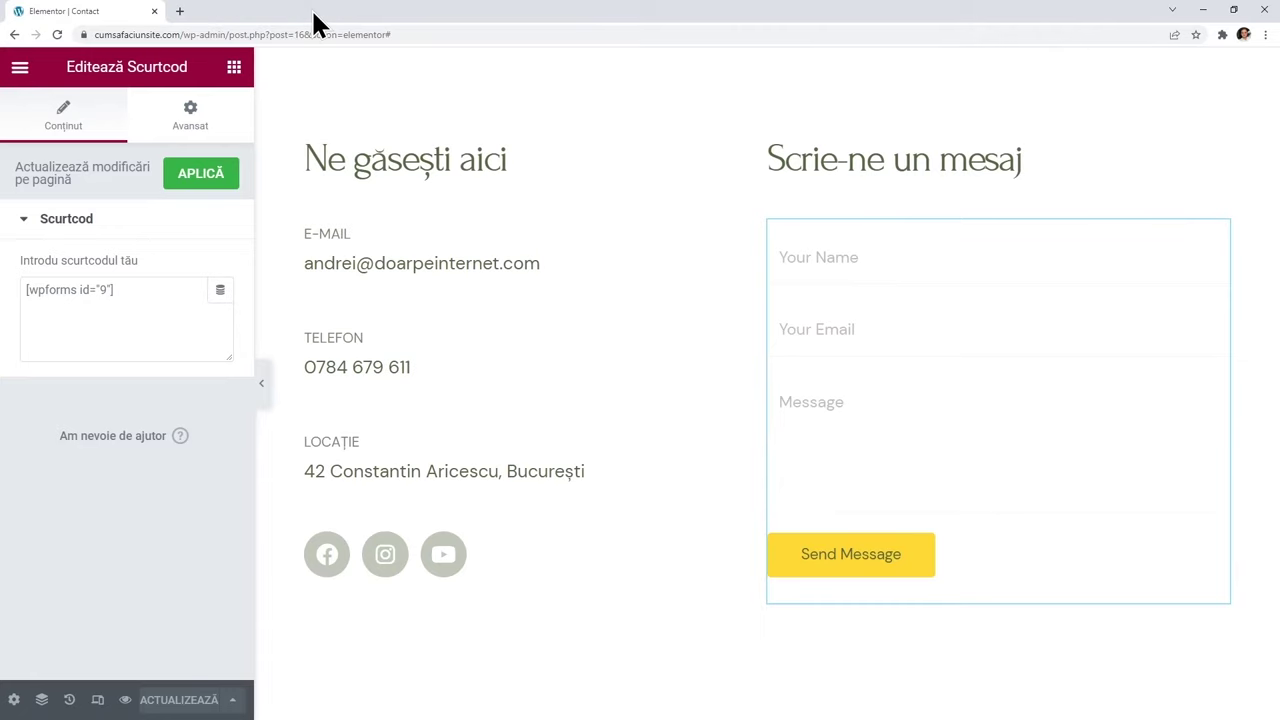
Open the cumsa site in a new tab and go to its Contact page.
left_click(180, 11)
type("cumsafaciunsite.com")
key("Return")
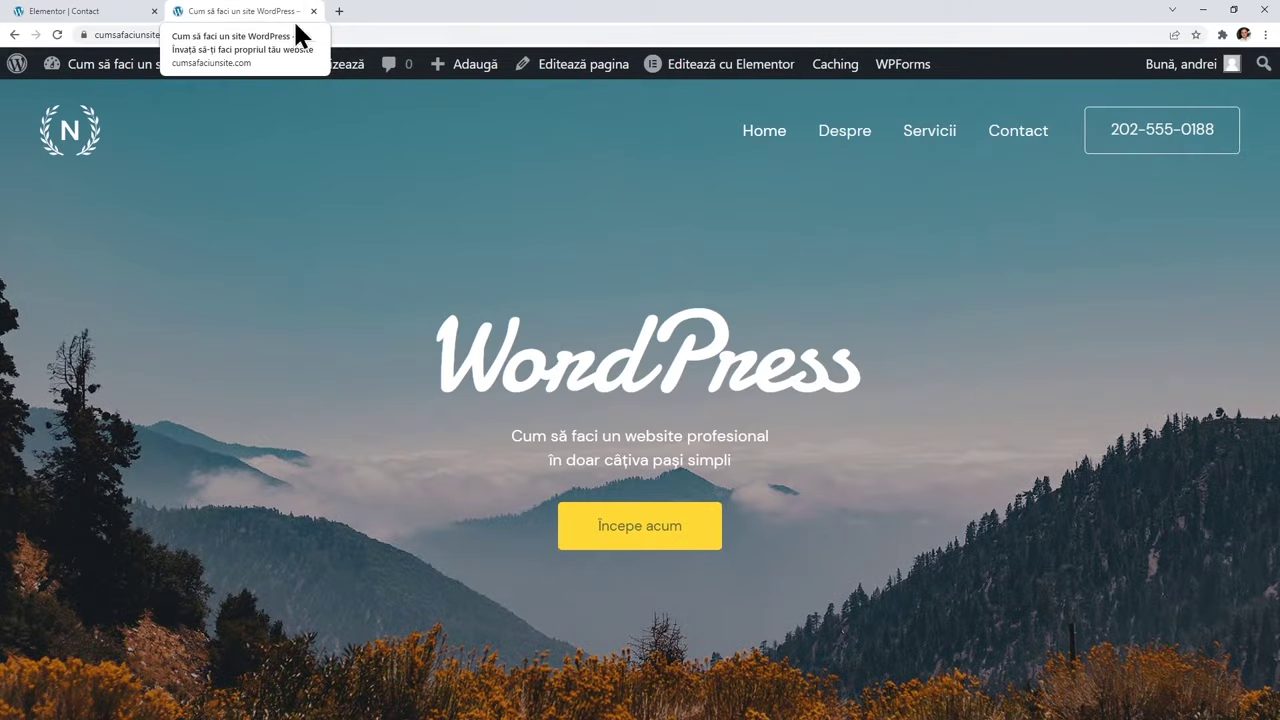
left_click(1006, 135)
scroll(1058, 352, "down", 2)
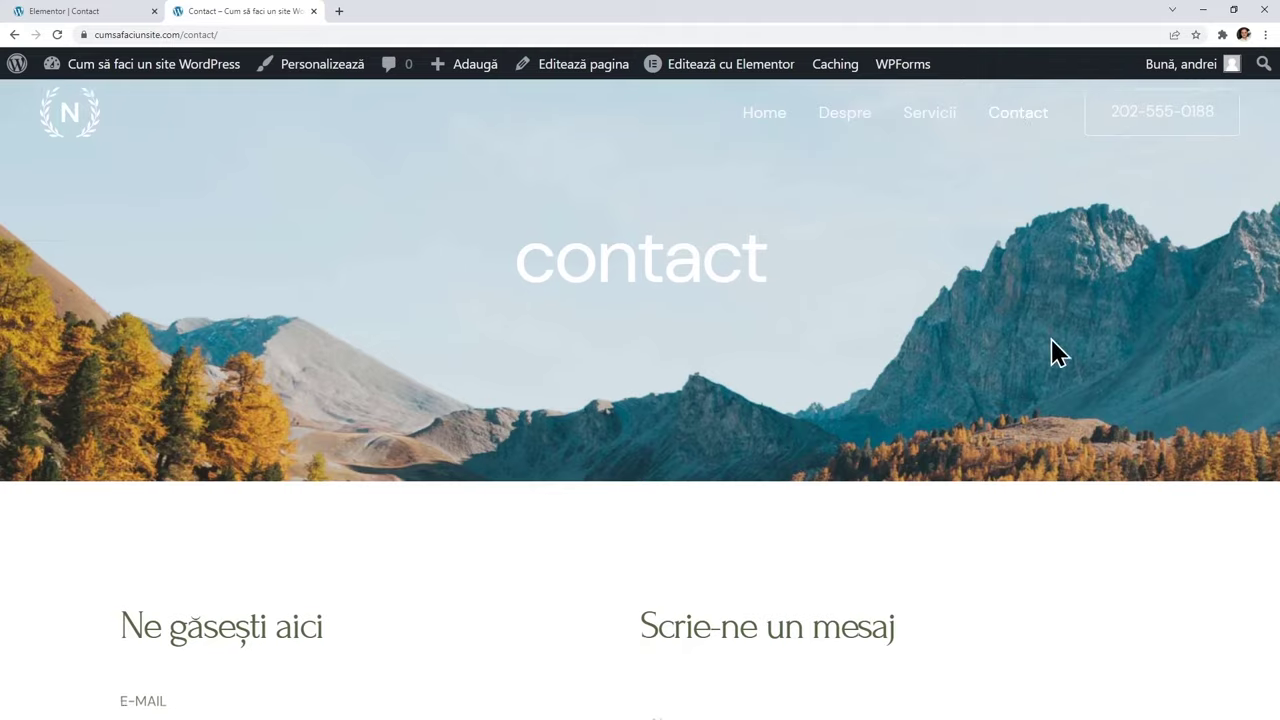
scroll(1050, 360, "down", 6)
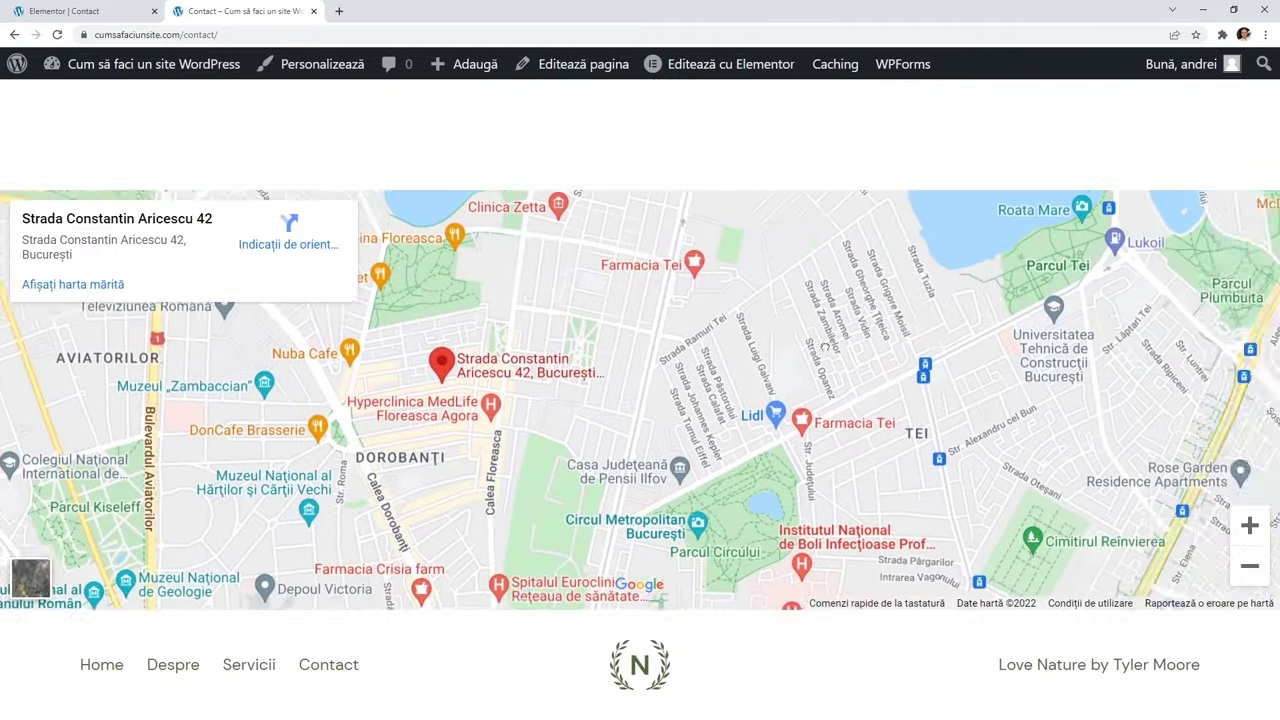
scroll(966, 312, "up", 5)
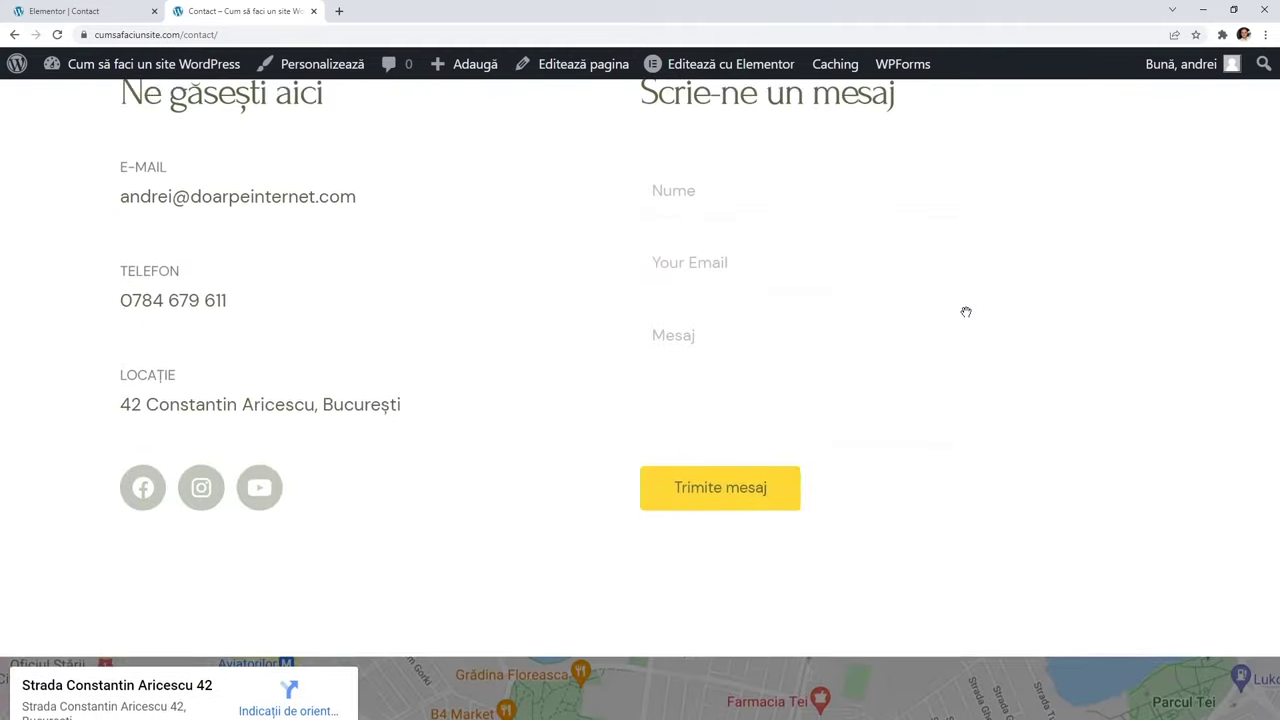
Submit the form with a name, an e-mail address and 'Mesaj de test', then open a new tab to check Gmail.
left_click(949, 263)
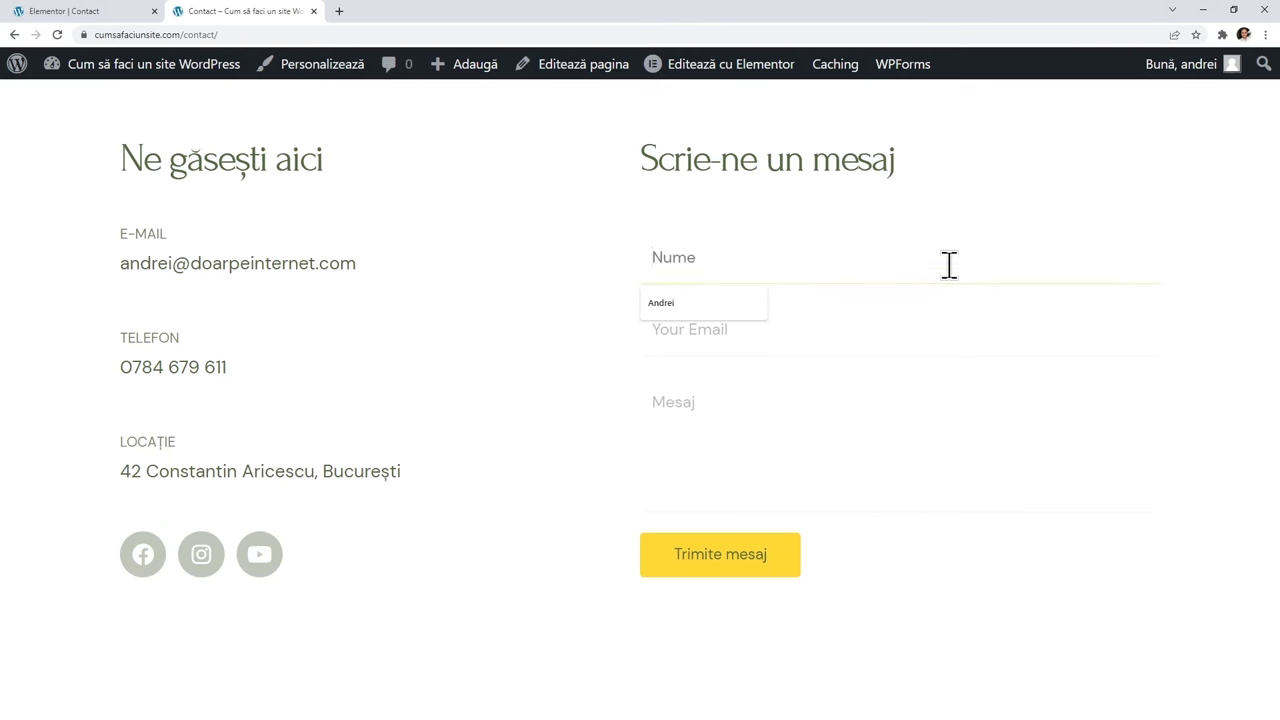
key("Down")
key("Return")
key("Tab")
key("Tab")
type("Mesaj de test")
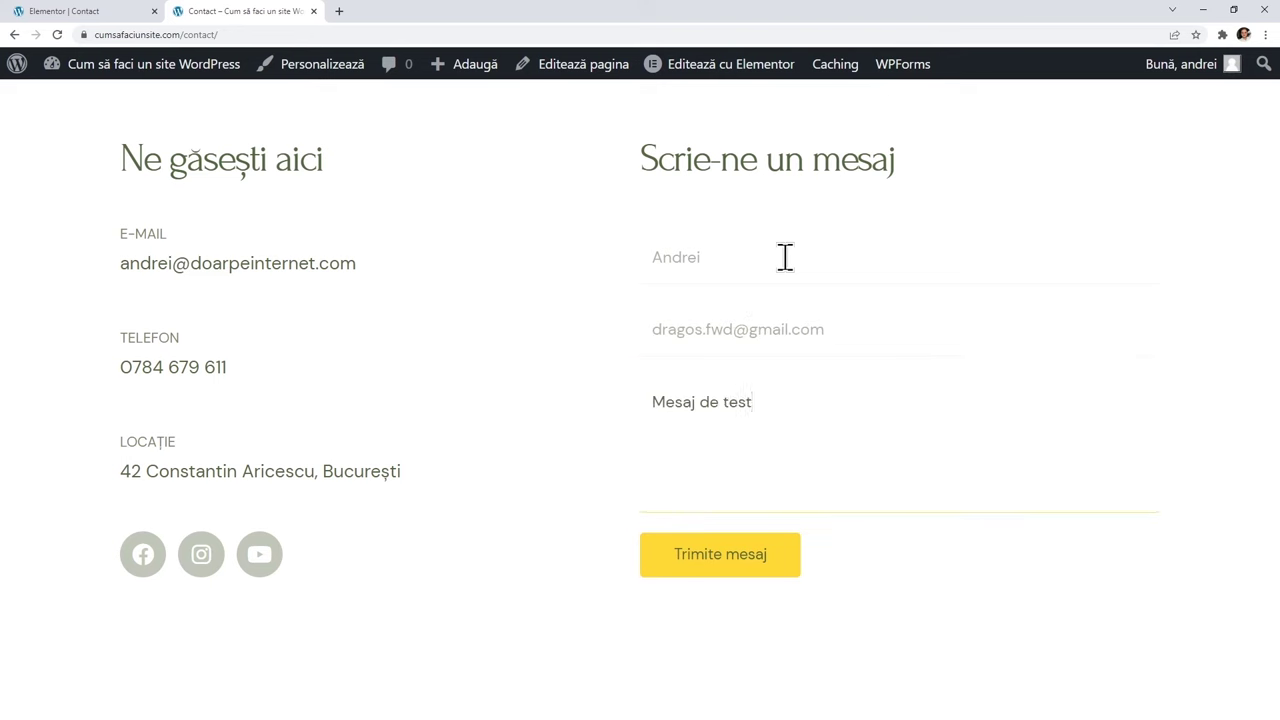
left_click(776, 560)
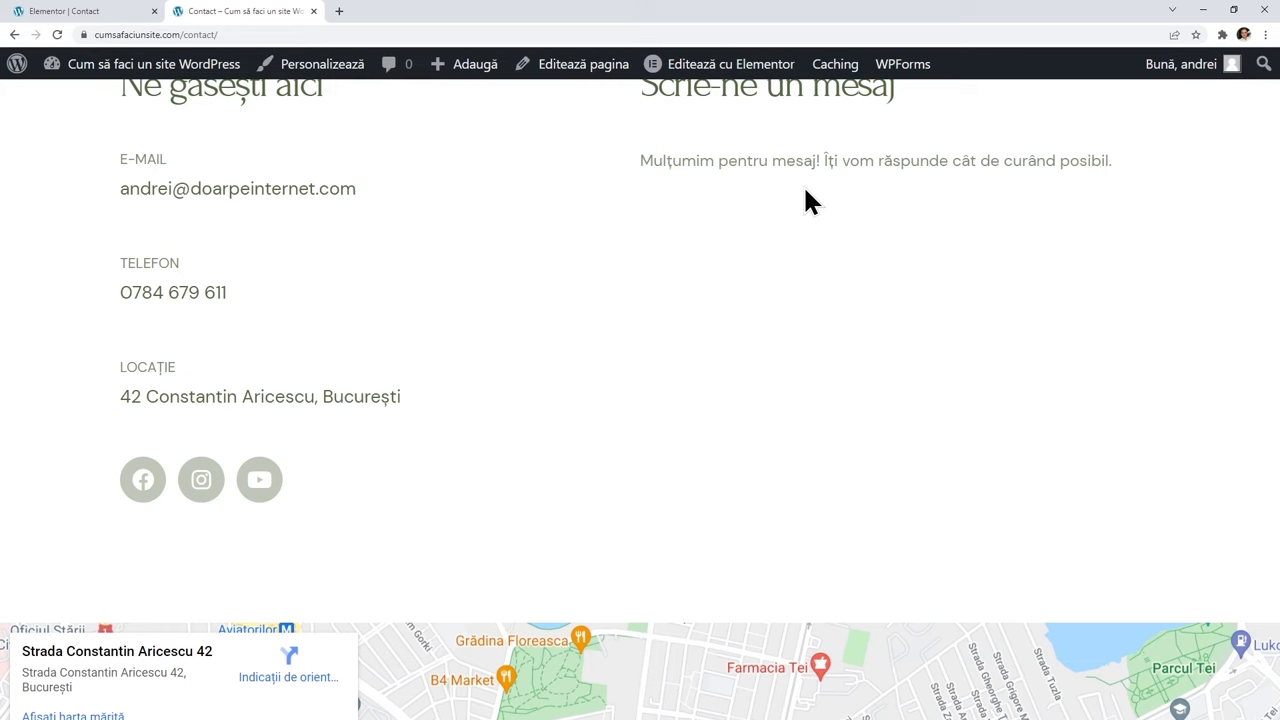
left_click(339, 12)
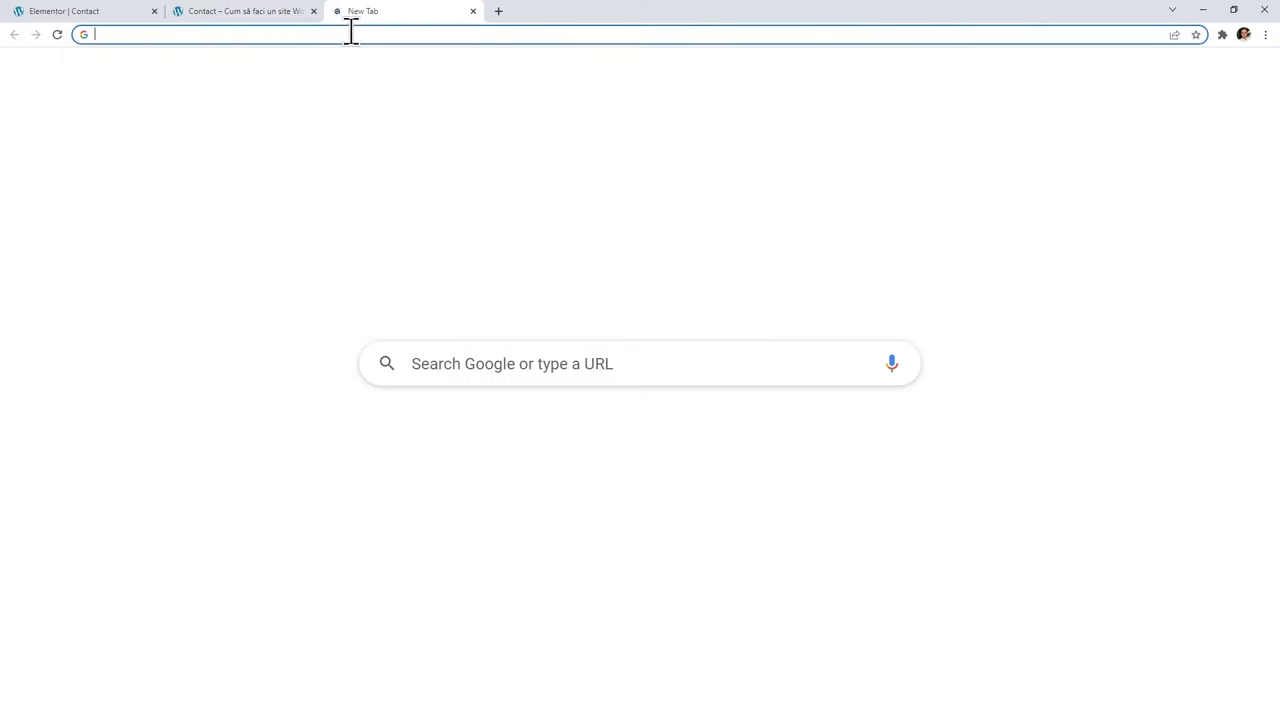
left_click(350, 33)
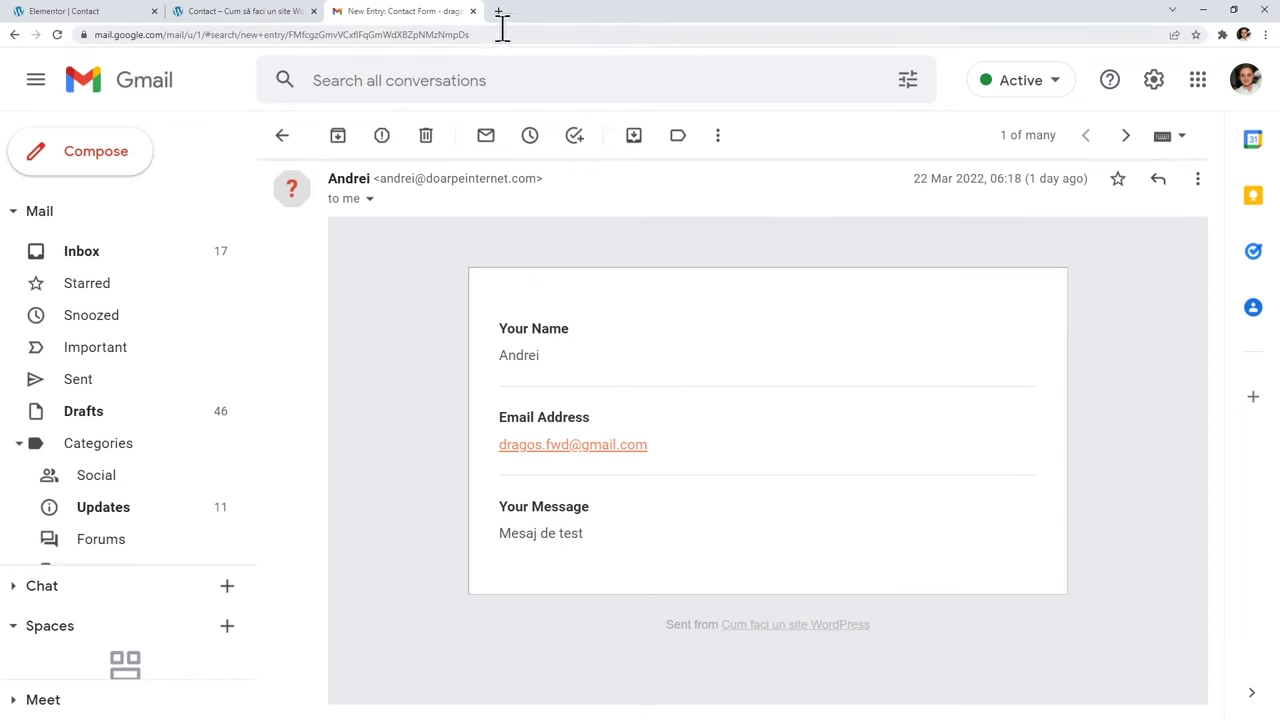
Close the Gmail message tab and scroll the Contact page back to the top.
left_click(474, 11)
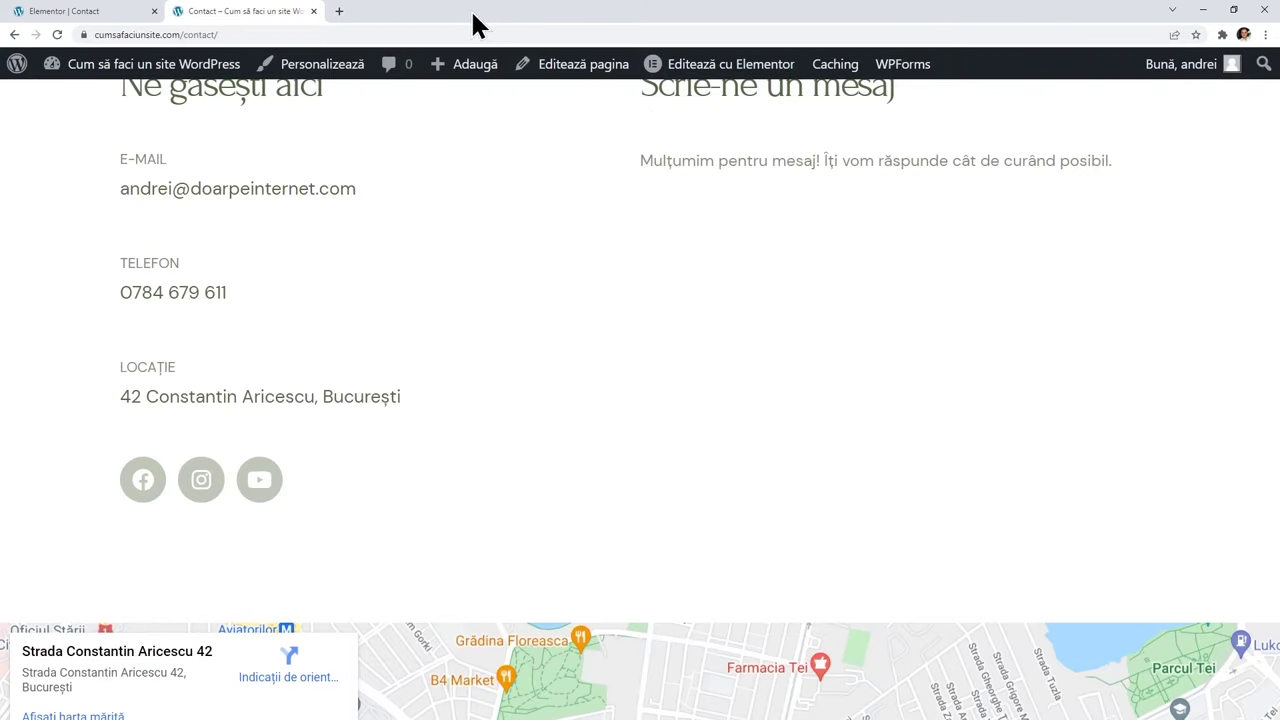
scroll(645, 305, "up", 5)
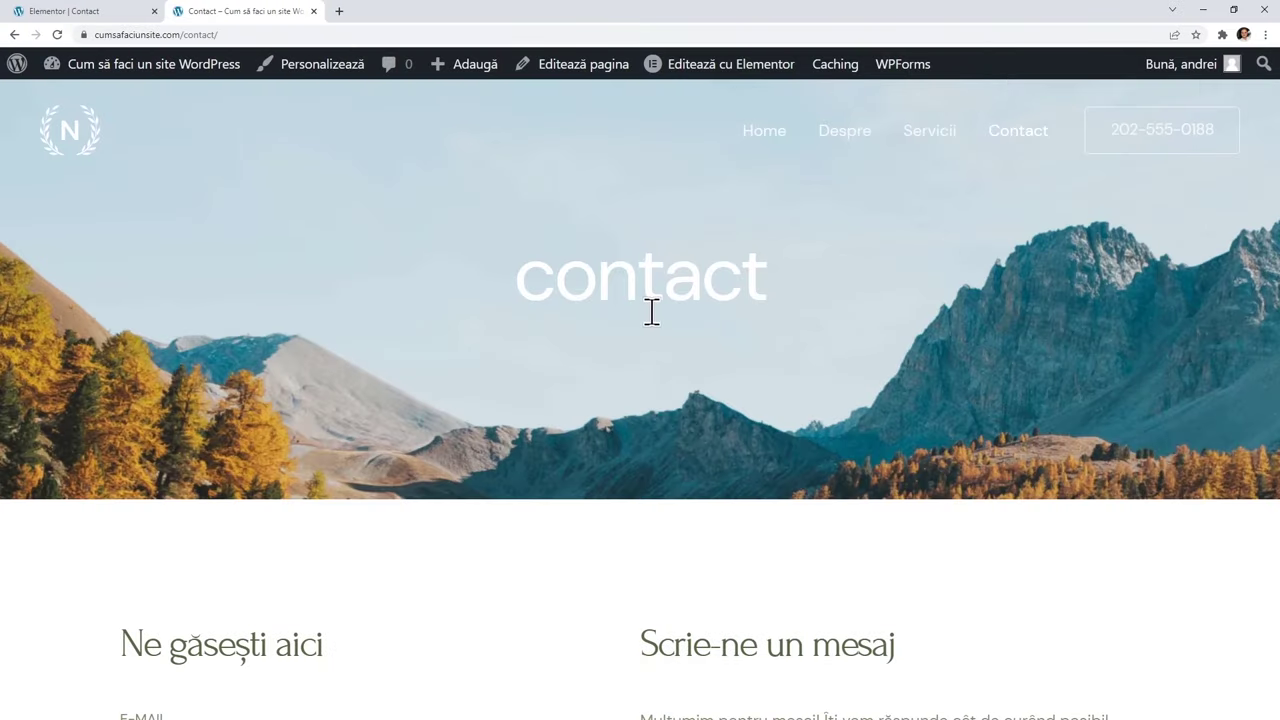
From the dashboard's Pages list, add a new page titled 'Proiecte' and publish it.
left_click(197, 66)
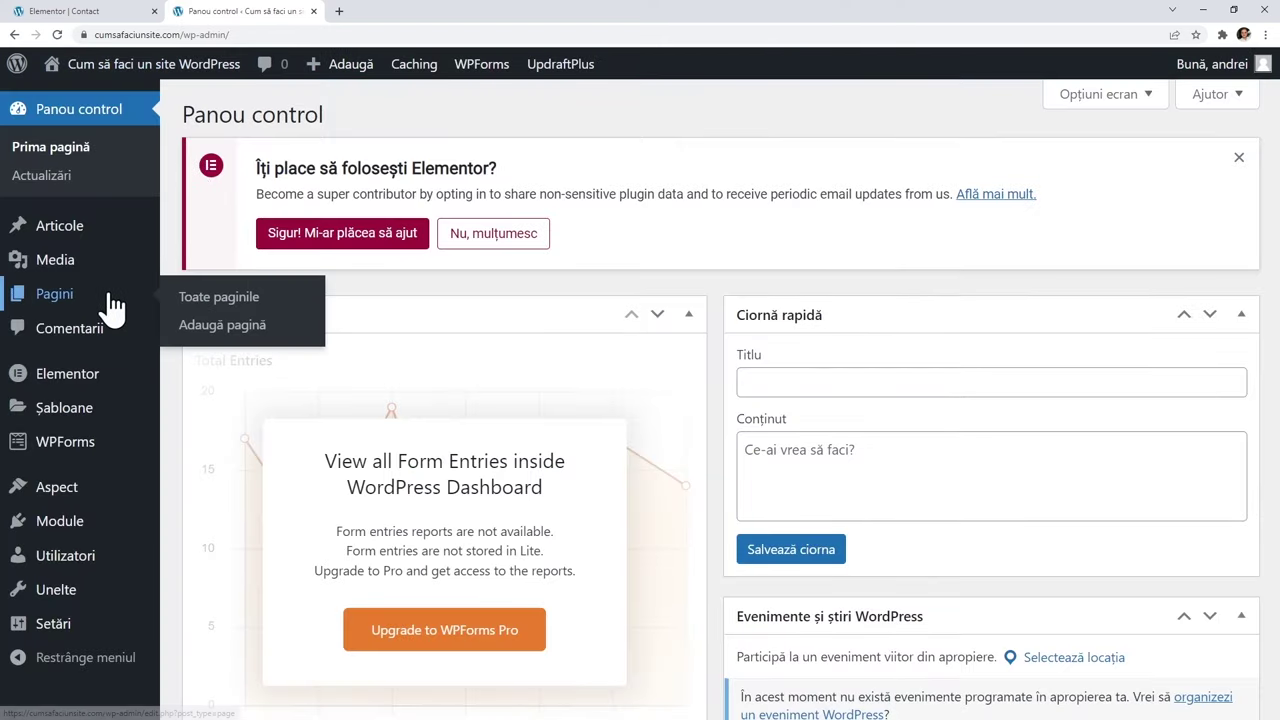
left_click(110, 298)
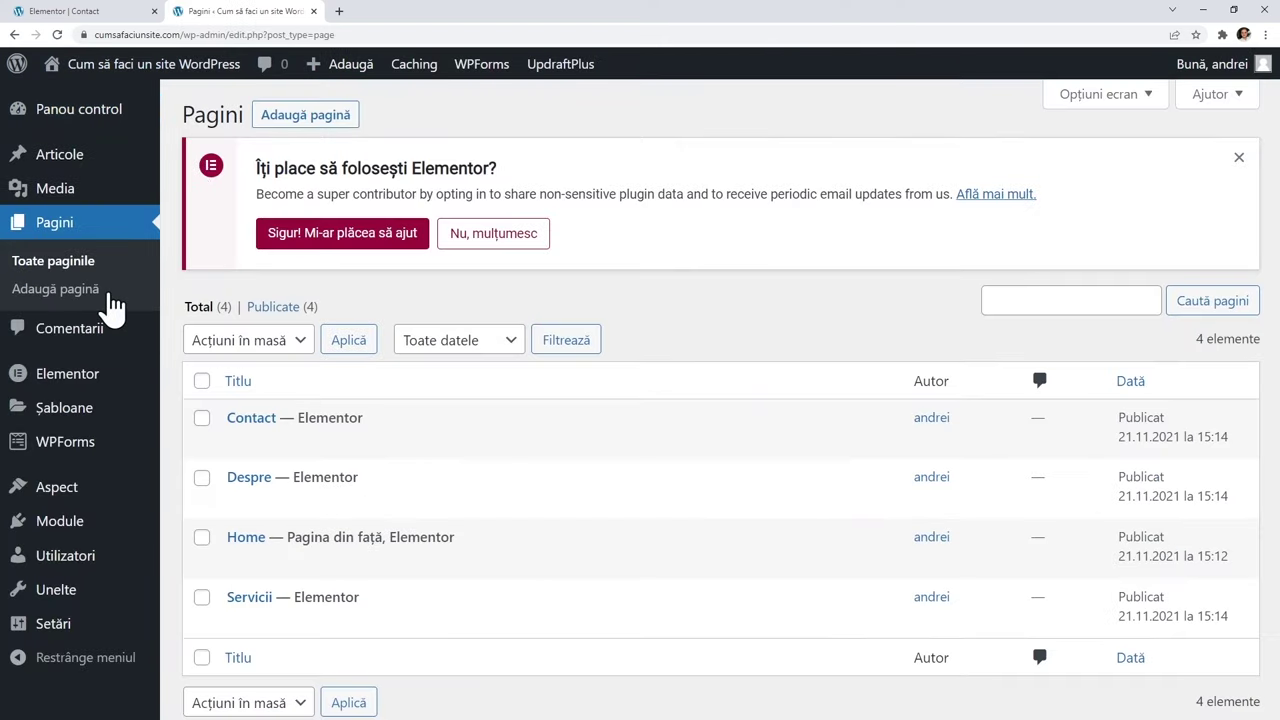
left_click(311, 118)
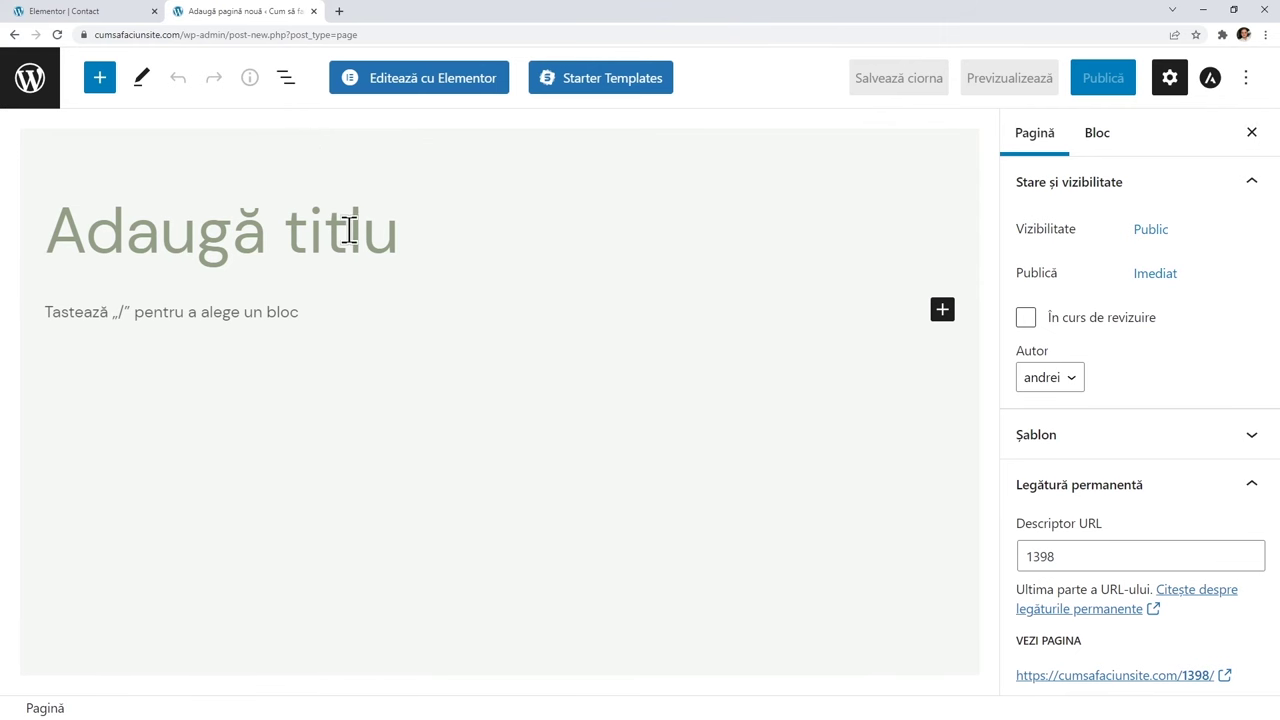
type("Proiecte")
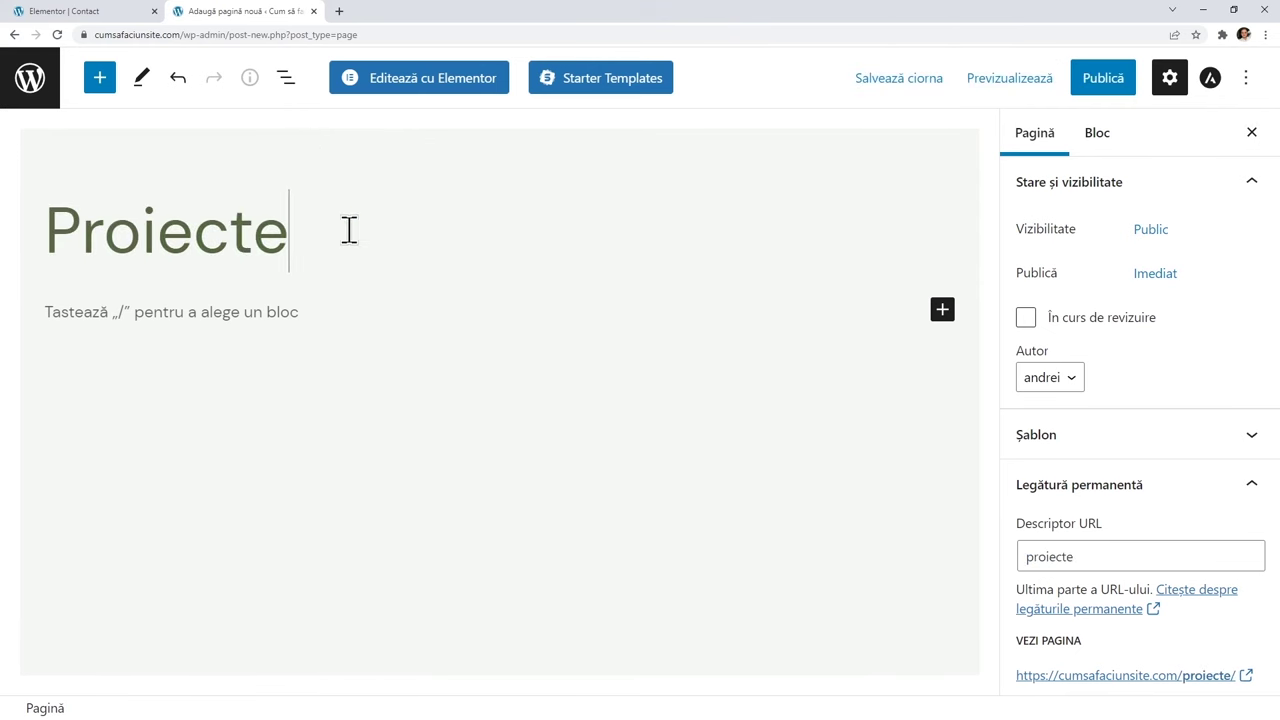
left_click(1106, 90)
left_click(1106, 90)
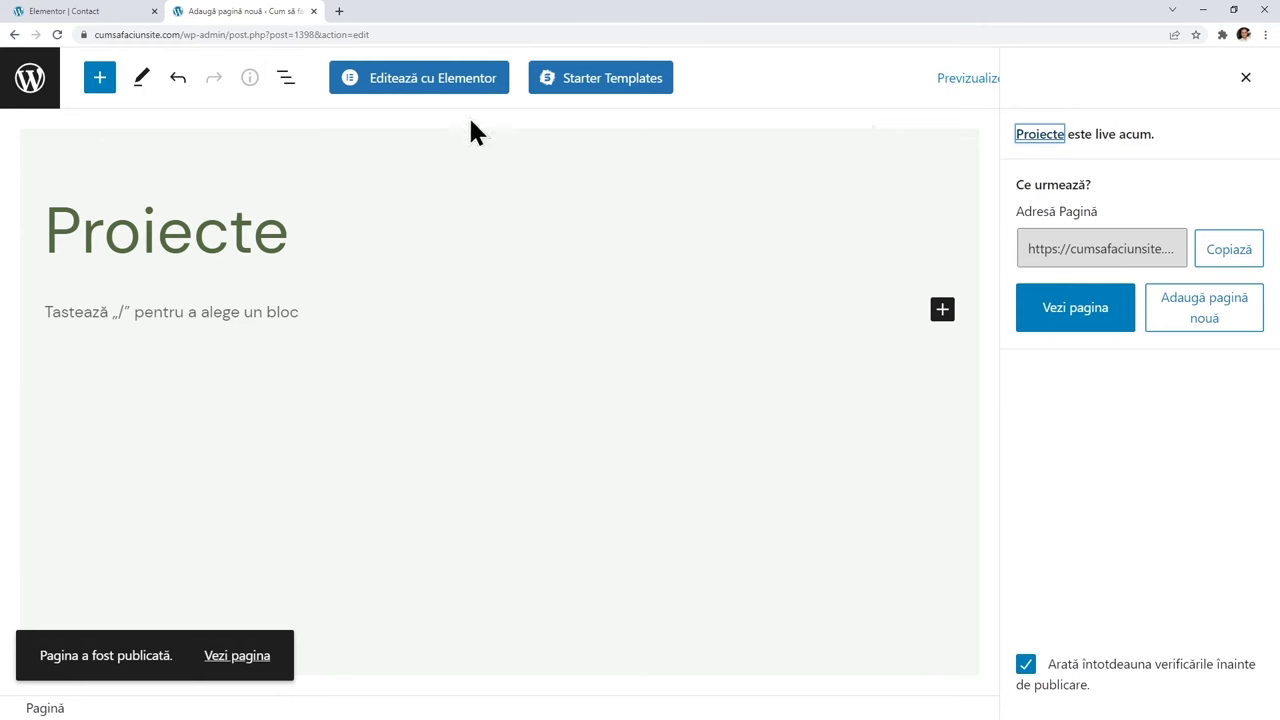
Open the Proiecte page in Elementor and bring up the Starter Templates library.
left_click(420, 92)
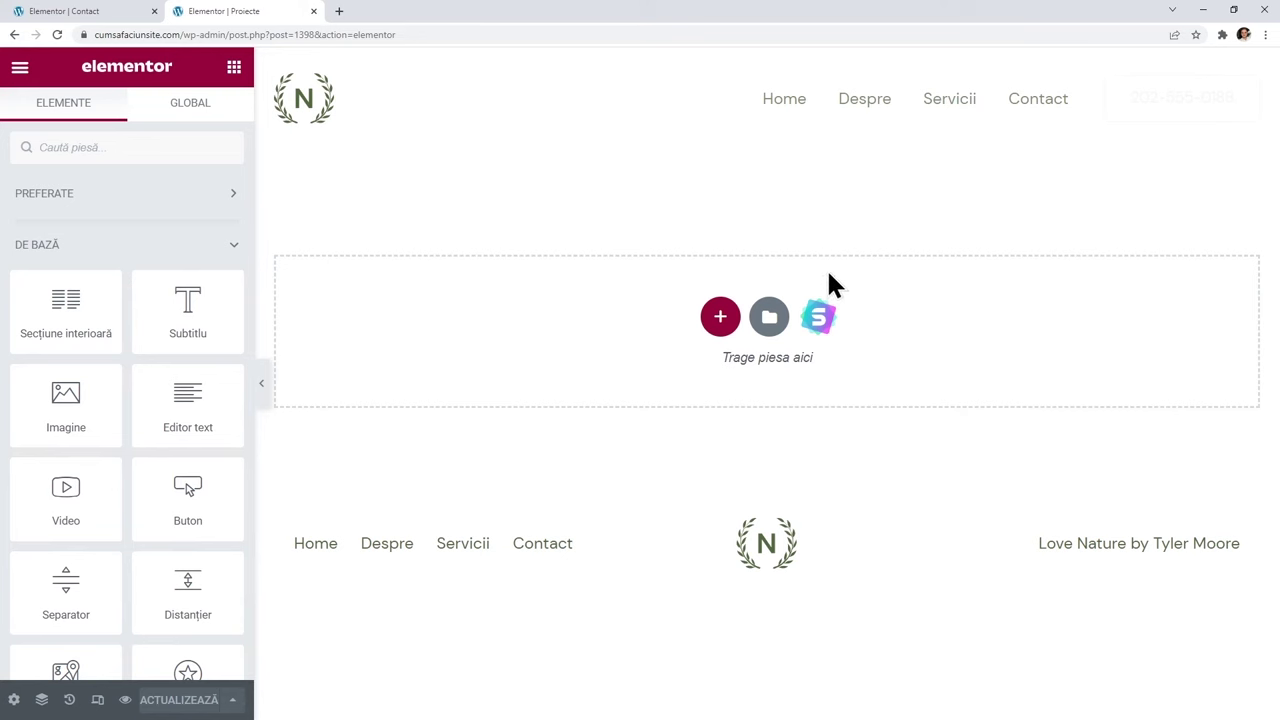
left_click(825, 335)
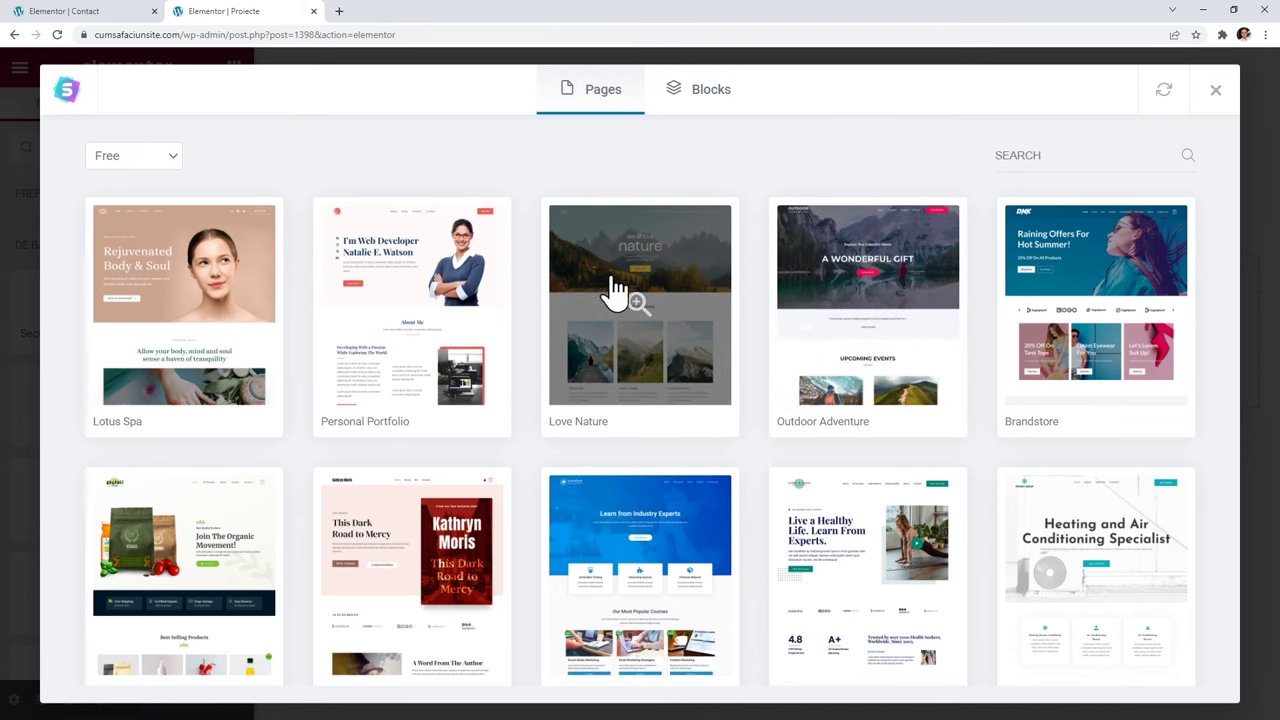
Search the library for 'projects' and import the Outdoor Adventure – Projects template.
left_click(1018, 155)
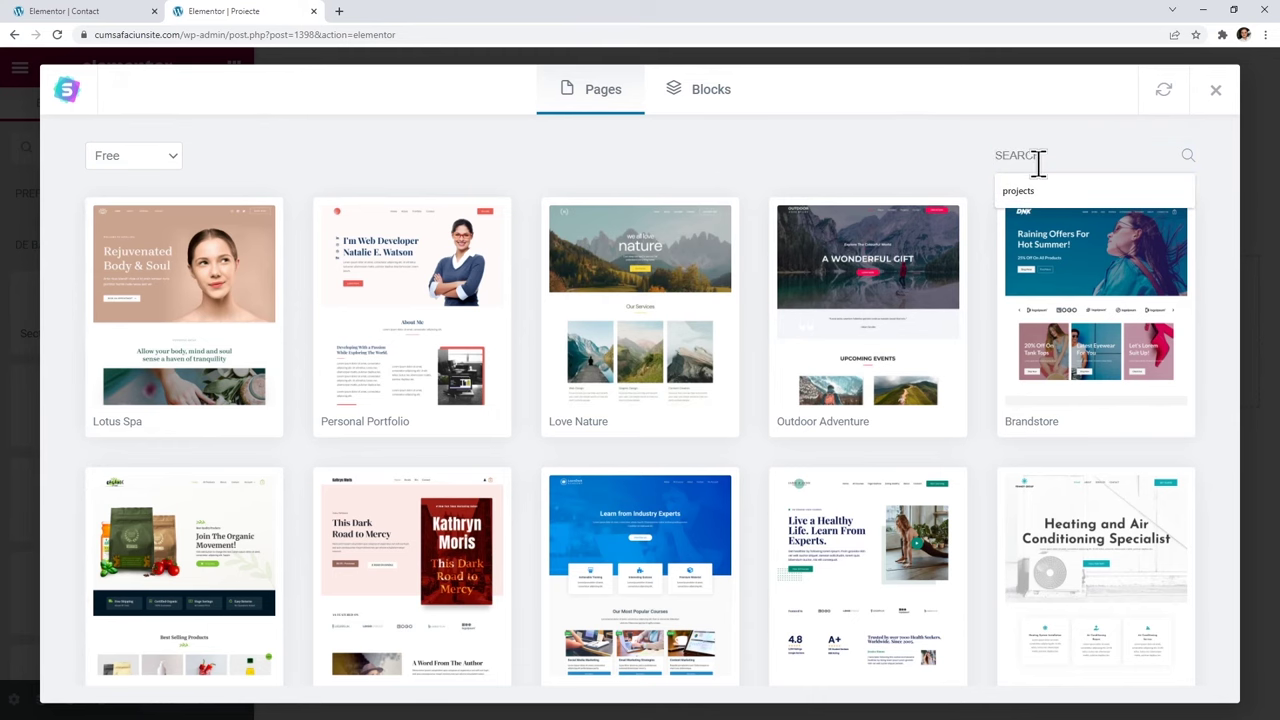
key("Down")
key("Return")
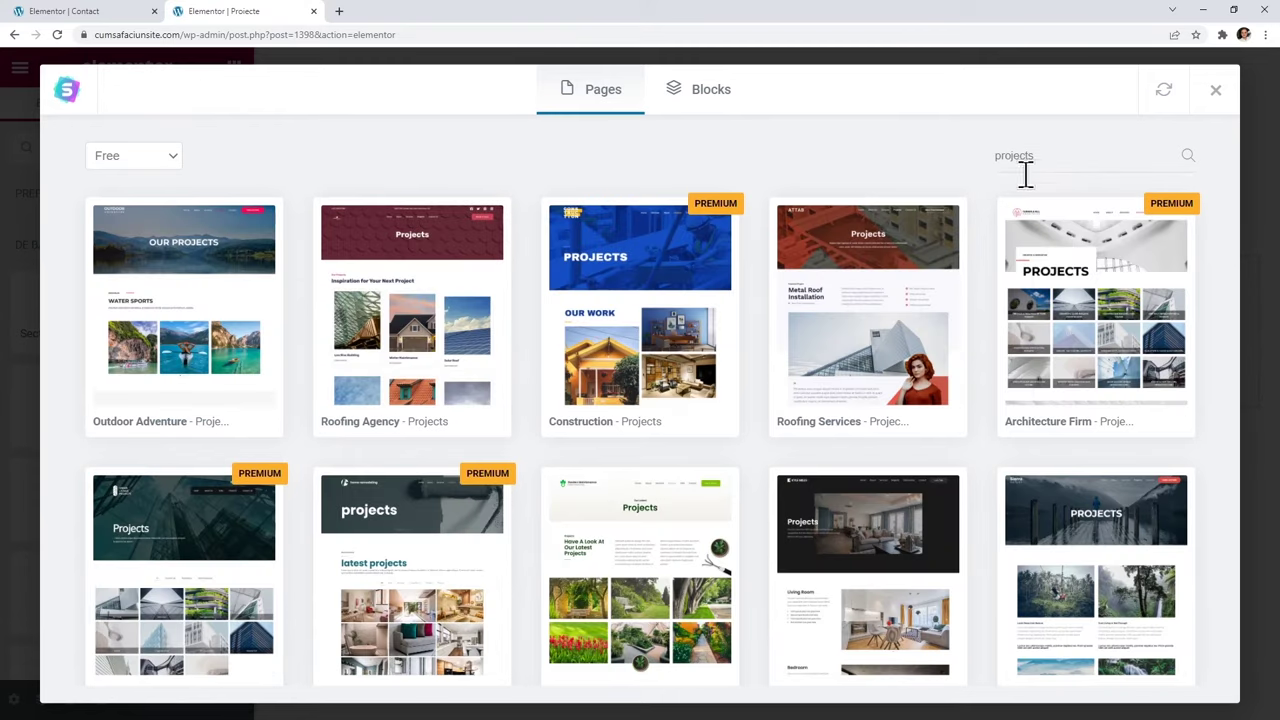
left_click(222, 305)
scroll(556, 260, "down", 12)
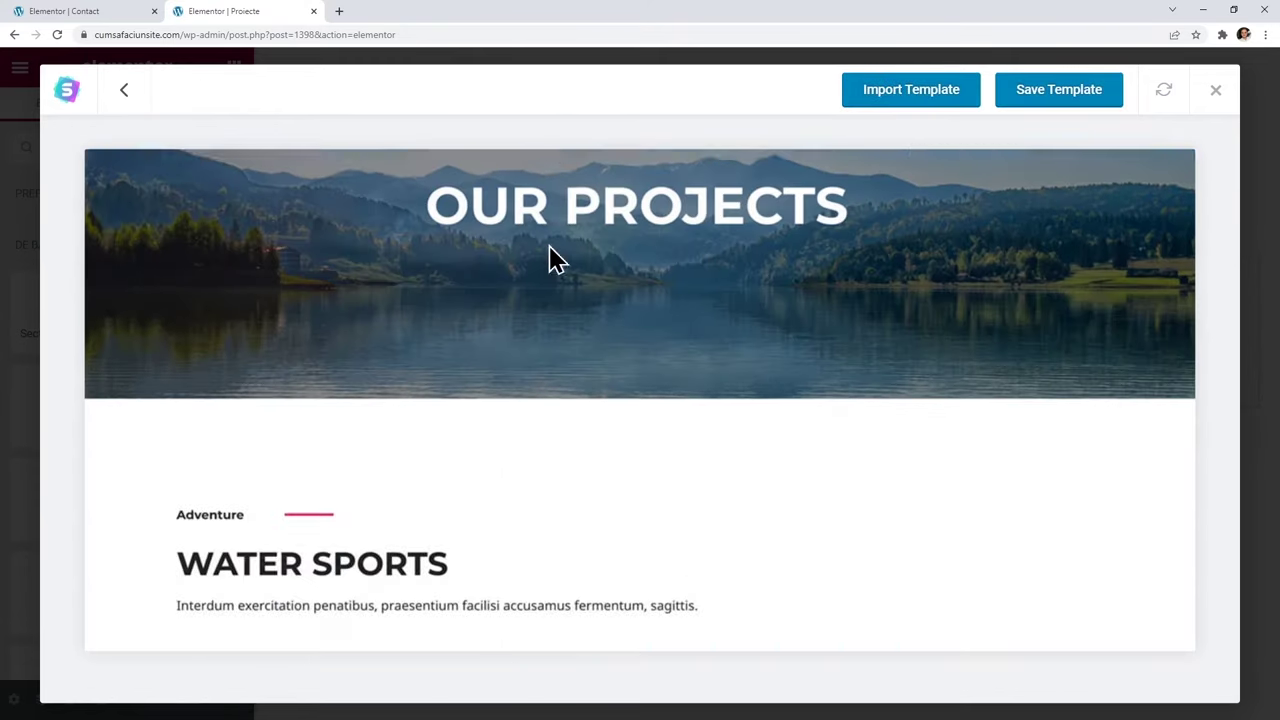
scroll(776, 263, "down", 2)
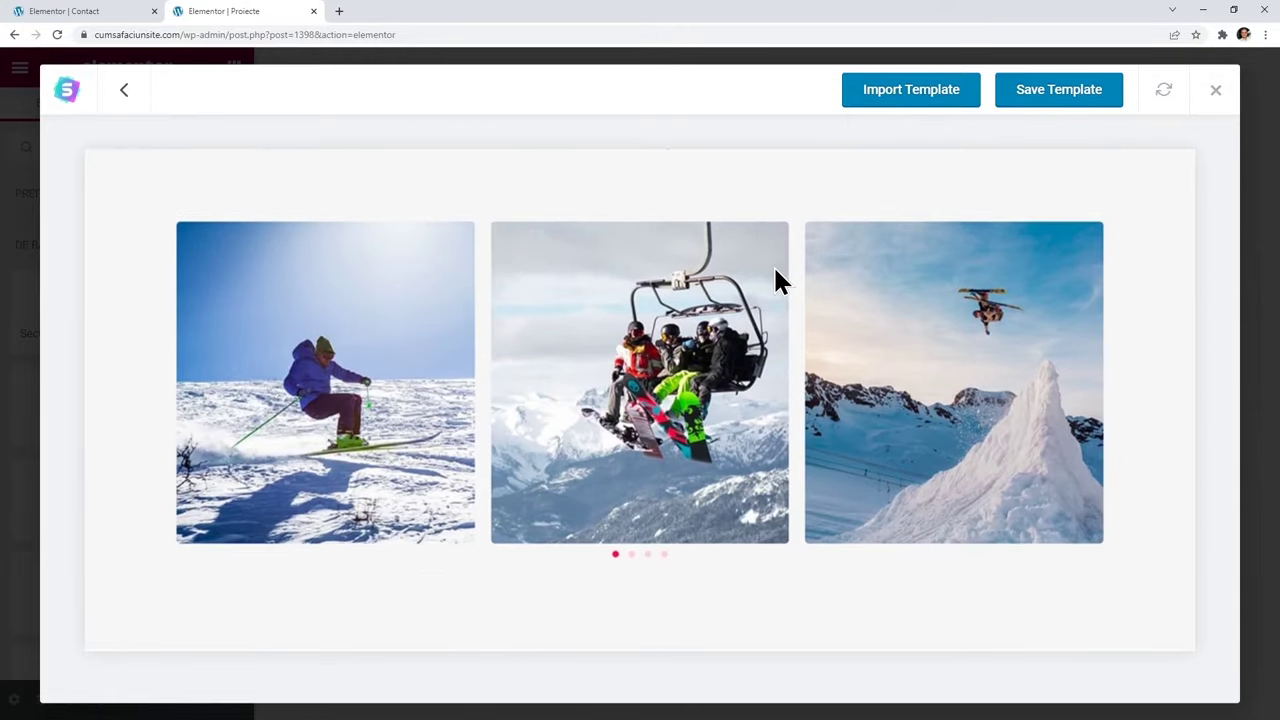
scroll(850, 200, "up", 2)
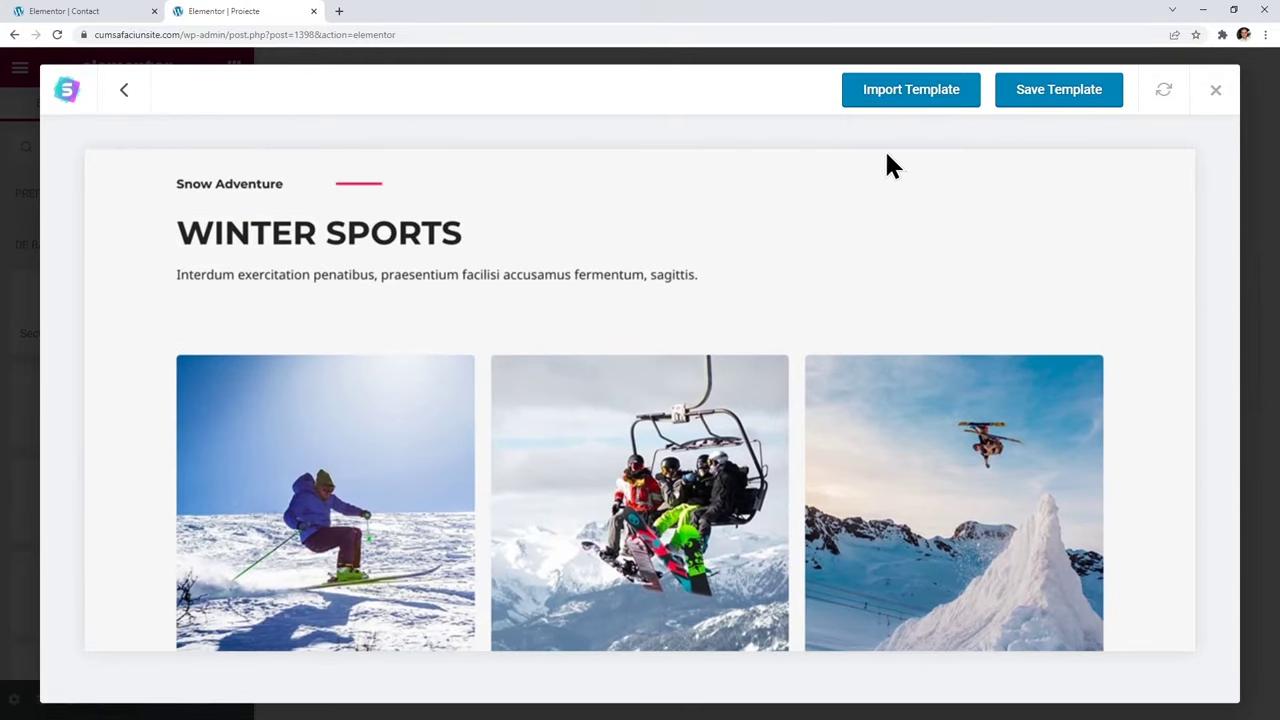
left_click(905, 100)
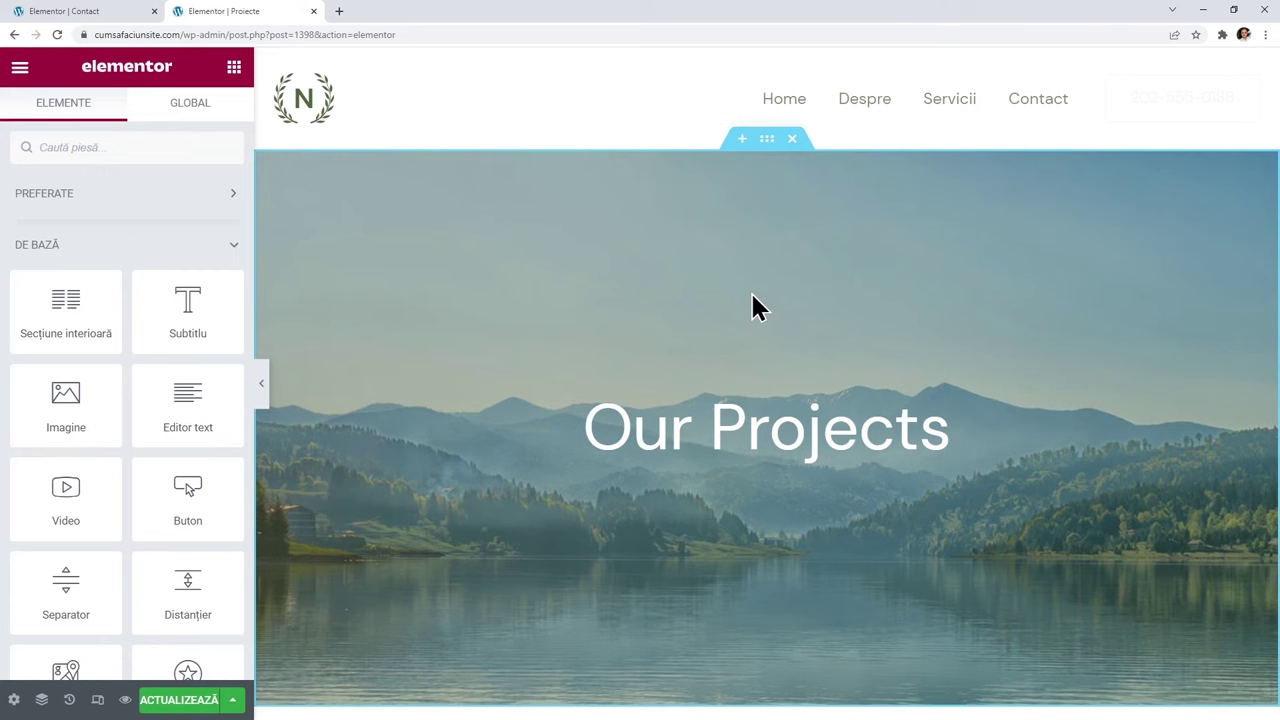
Delete the Winter Sports section, then scroll down to the empty drop area.
scroll(757, 307, "down", 8)
scroll(757, 307, "down", 7)
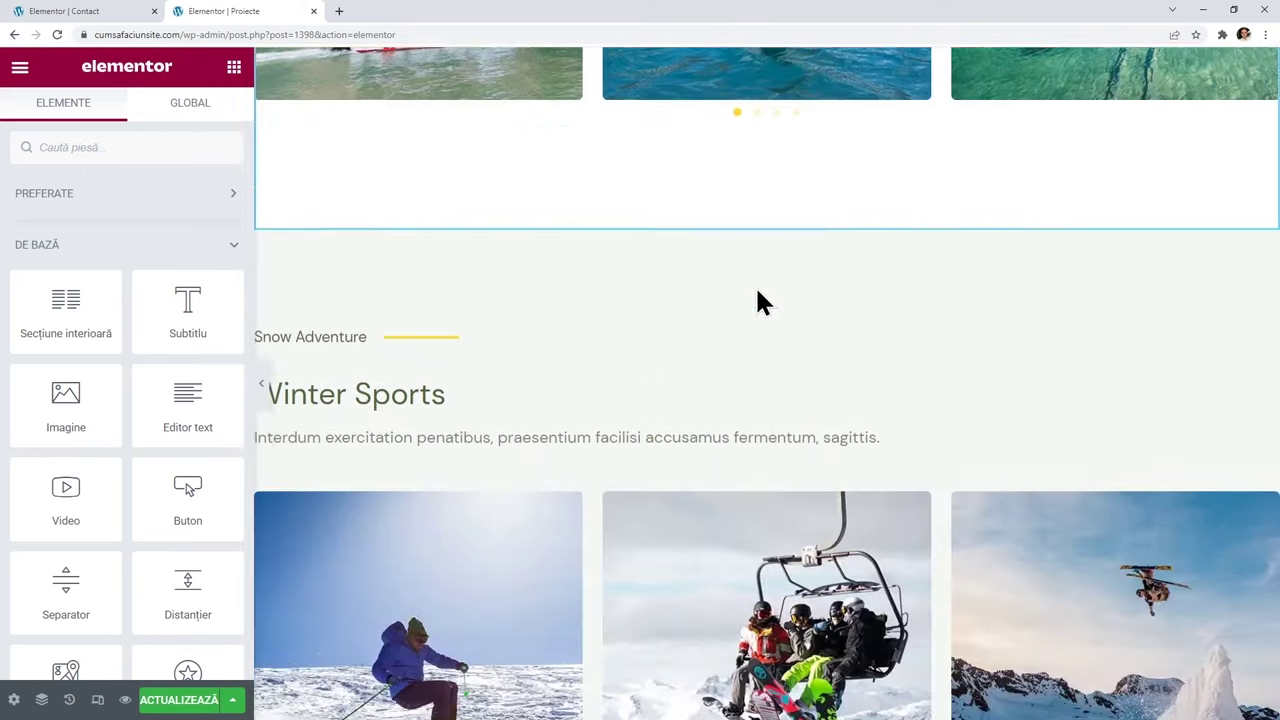
scroll(766, 286, "up", 2)
left_click(791, 110)
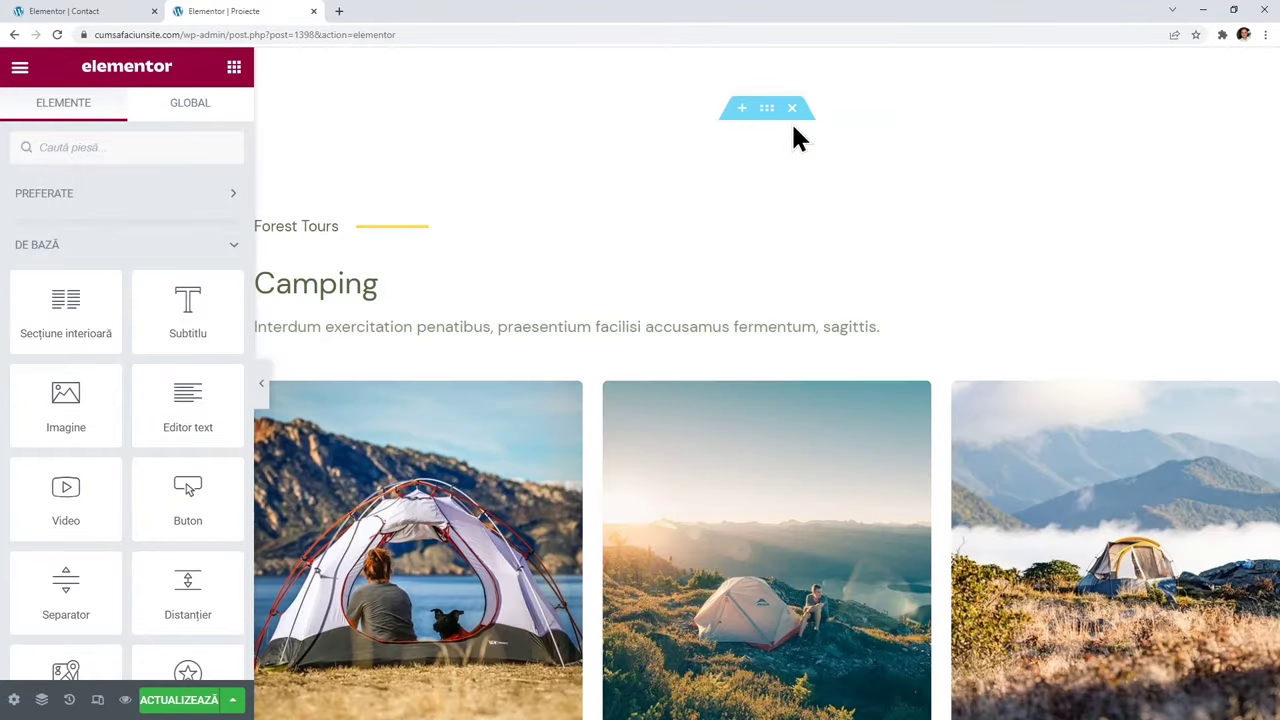
scroll(794, 160, "up", 7)
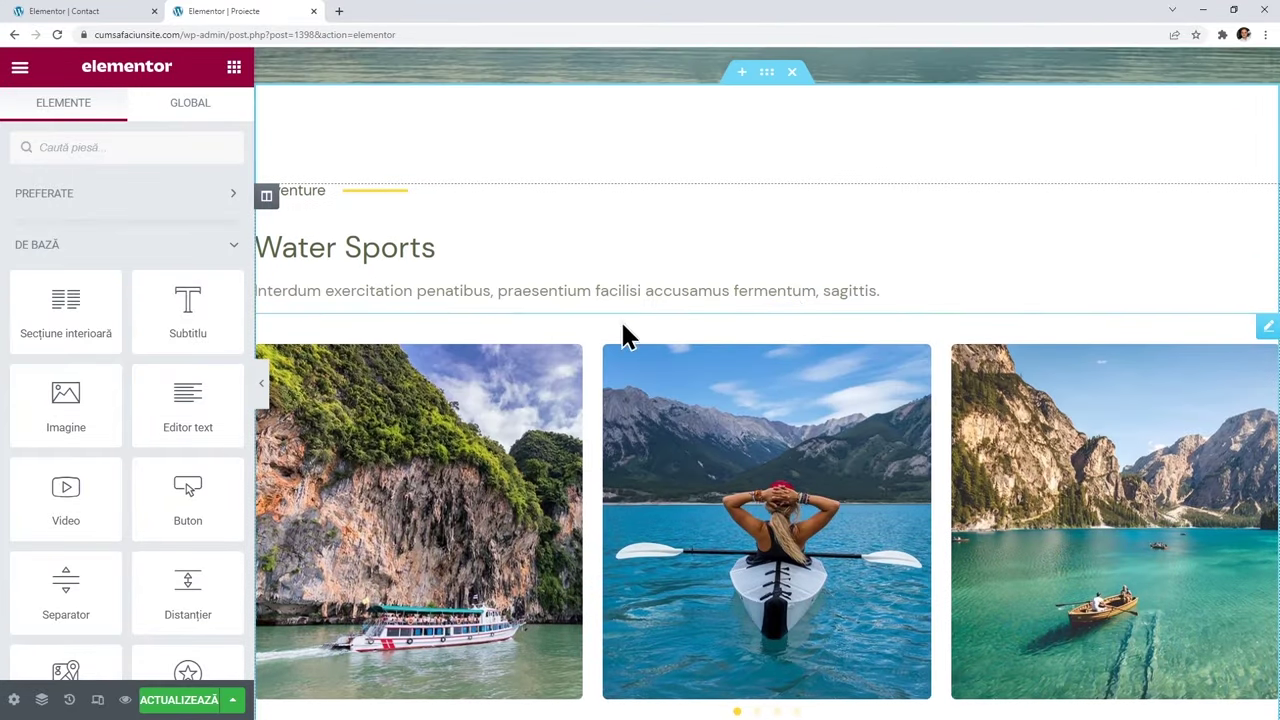
scroll(751, 194, "up", 5)
scroll(752, 197, "down", 3)
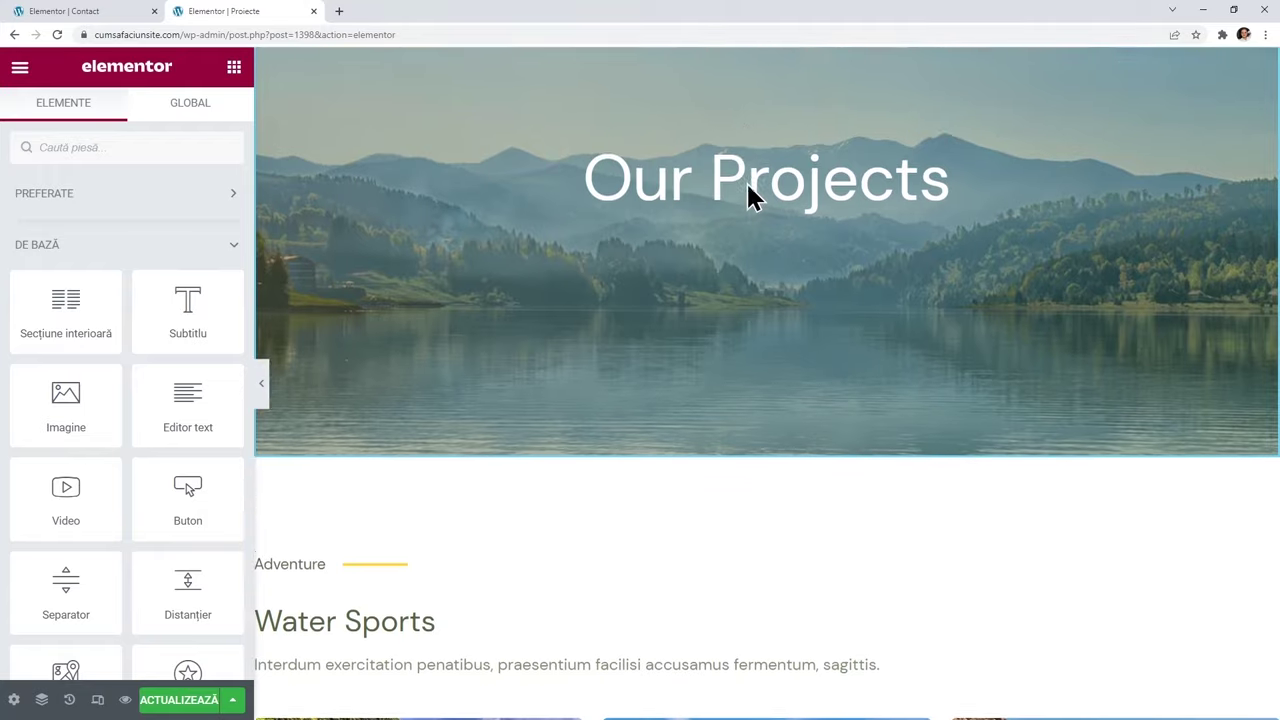
scroll(752, 197, "down", 3)
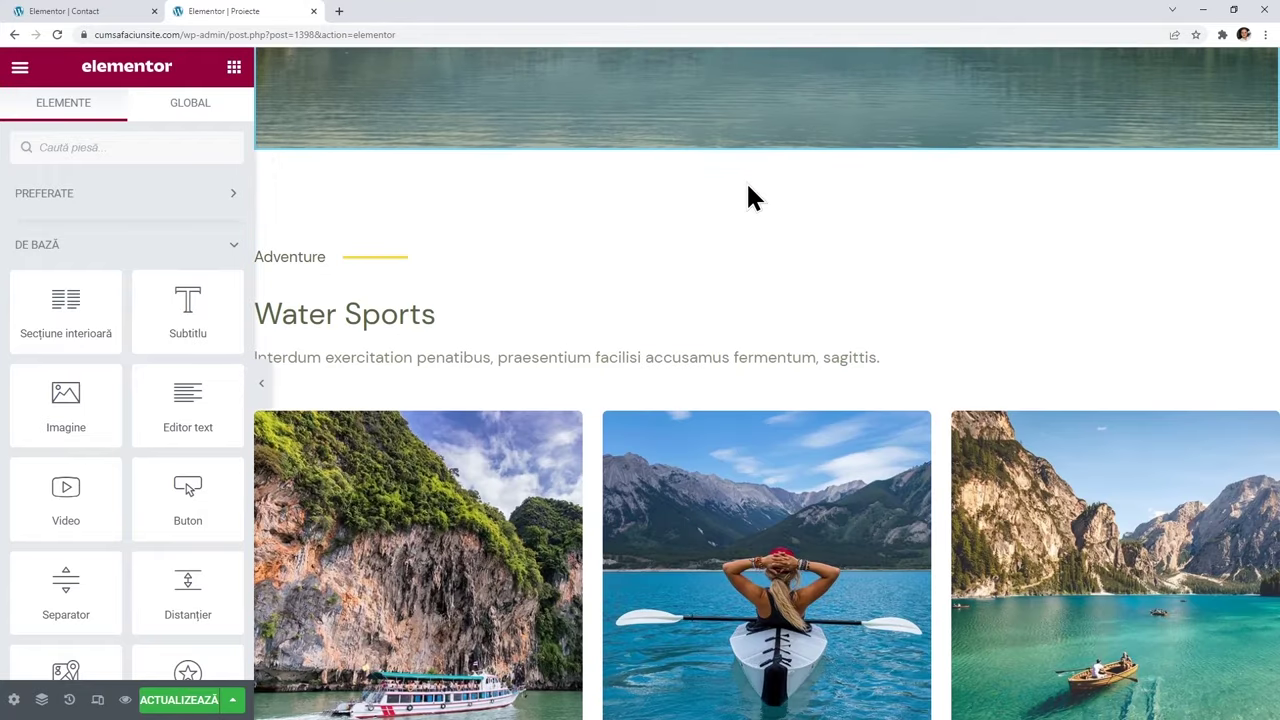
scroll(752, 197, "down", 2)
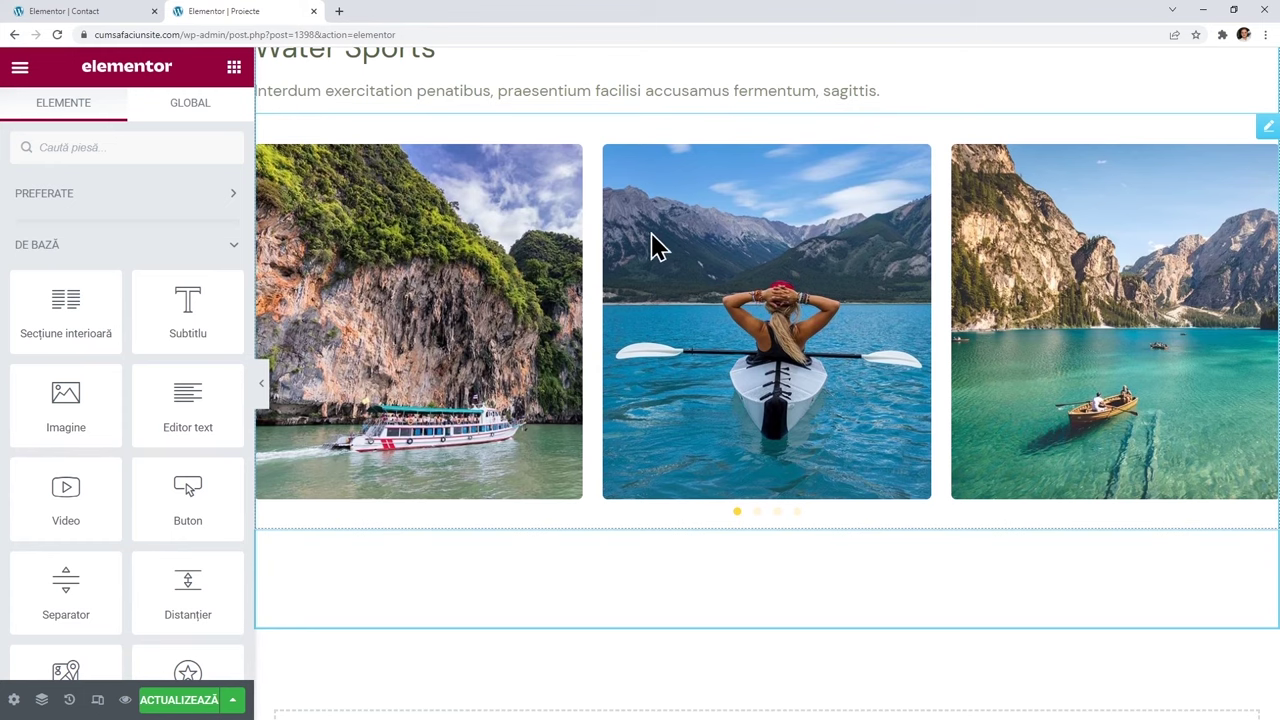
scroll(660, 237, "down", 1)
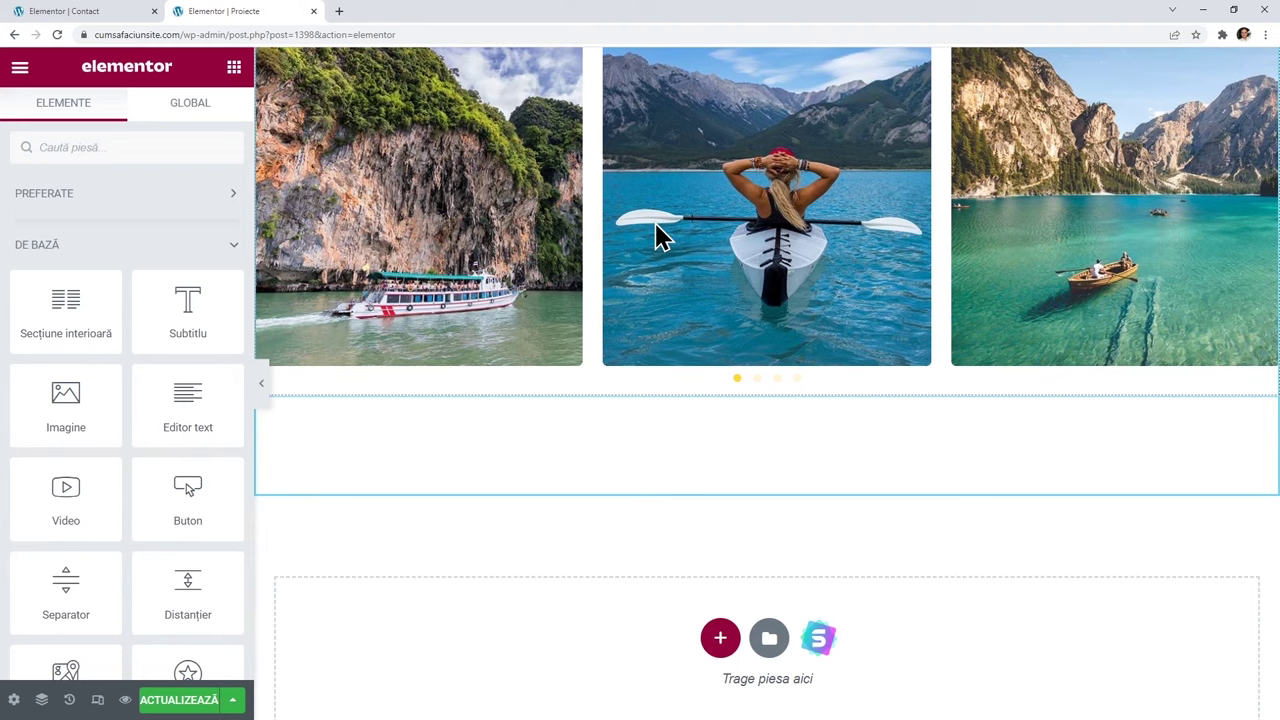
scroll(660, 237, "down", 2)
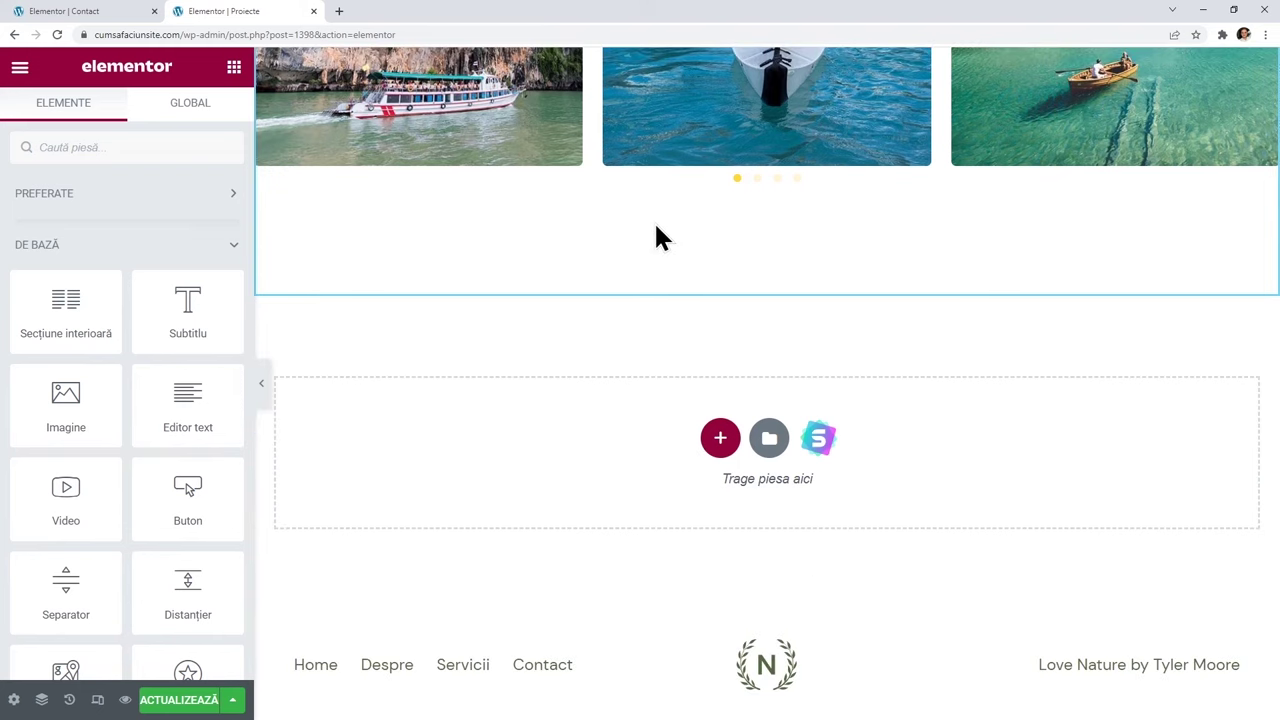
Reopen the template library and browse its Blocks tab.
left_click(818, 440)
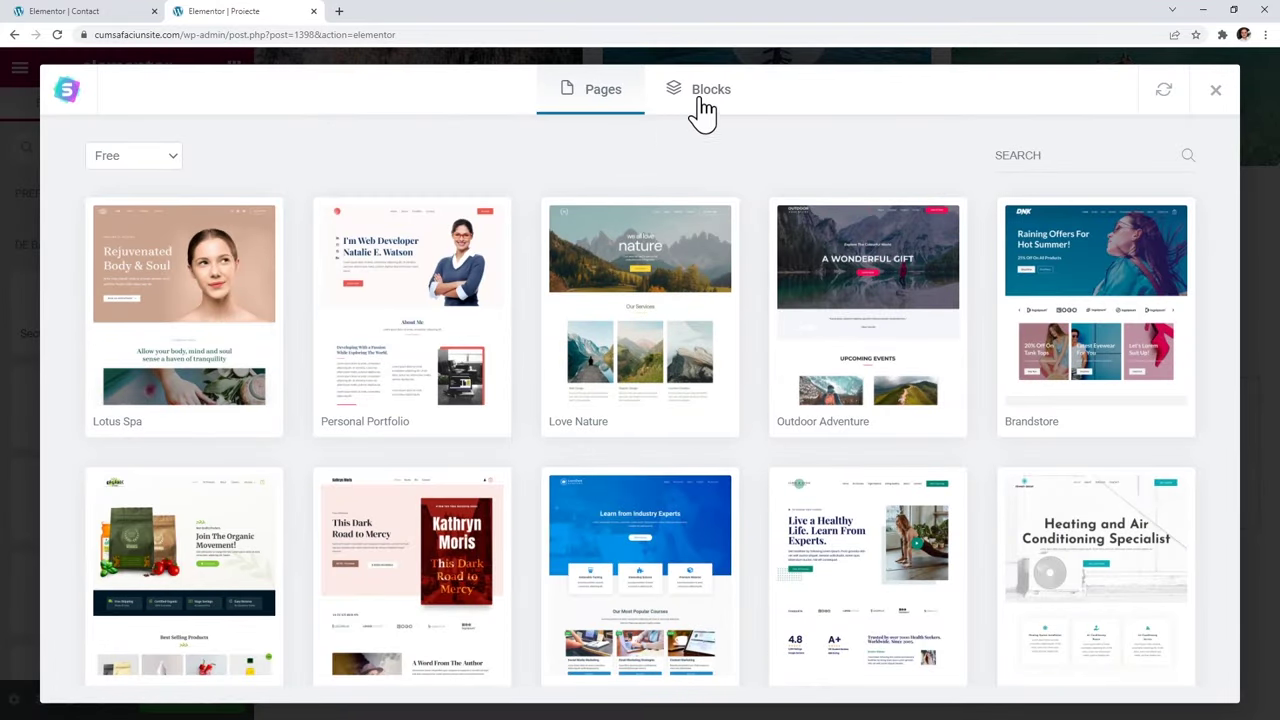
left_click(705, 110)
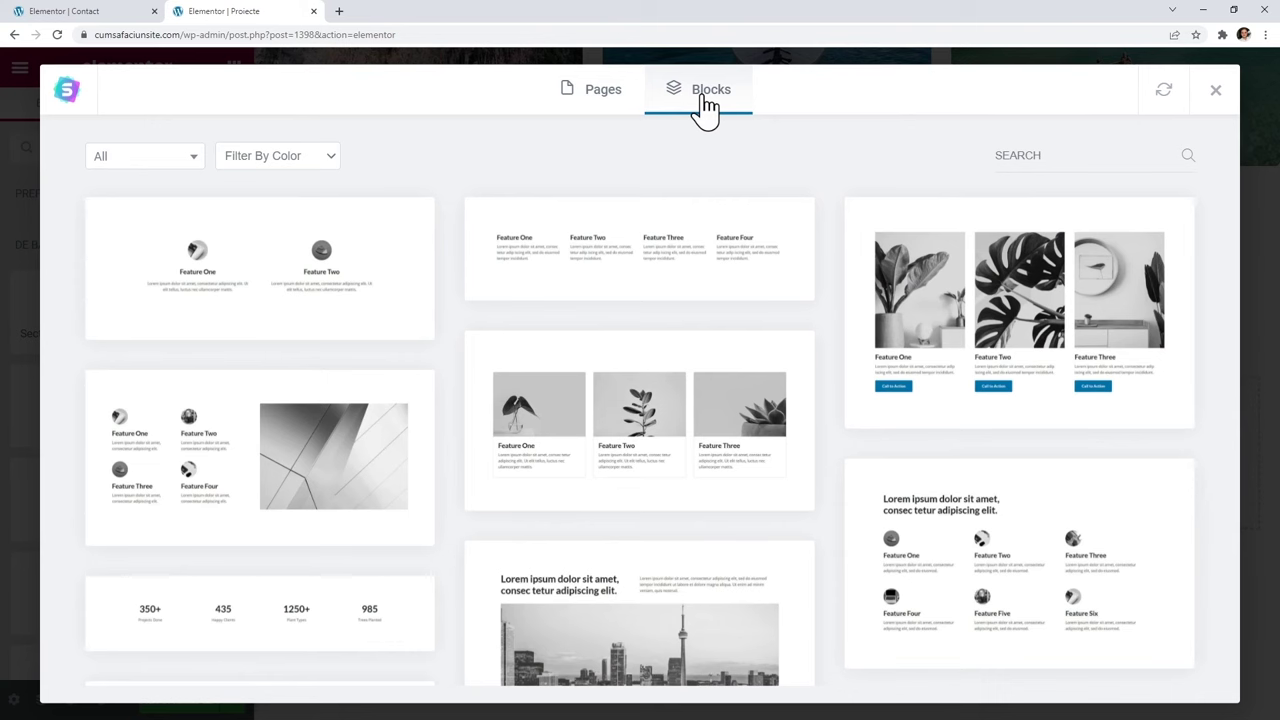
scroll(729, 325, "down", 5)
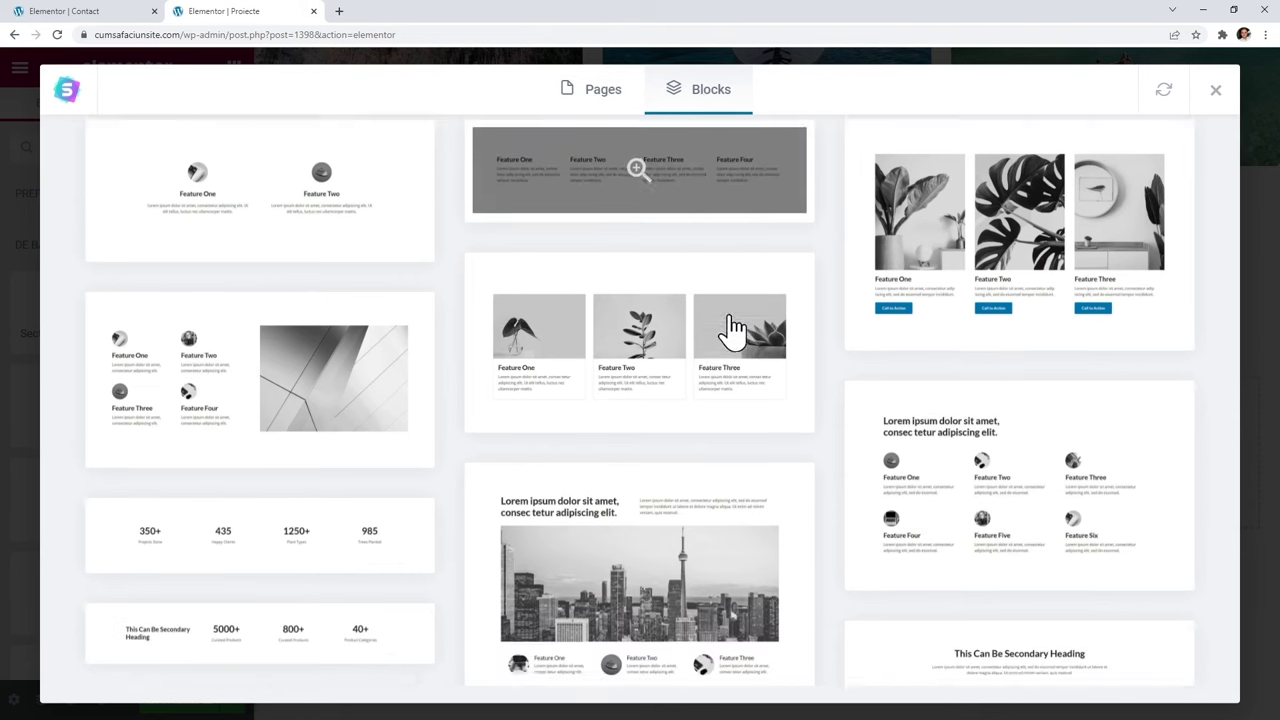
scroll(748, 285, "down", 10)
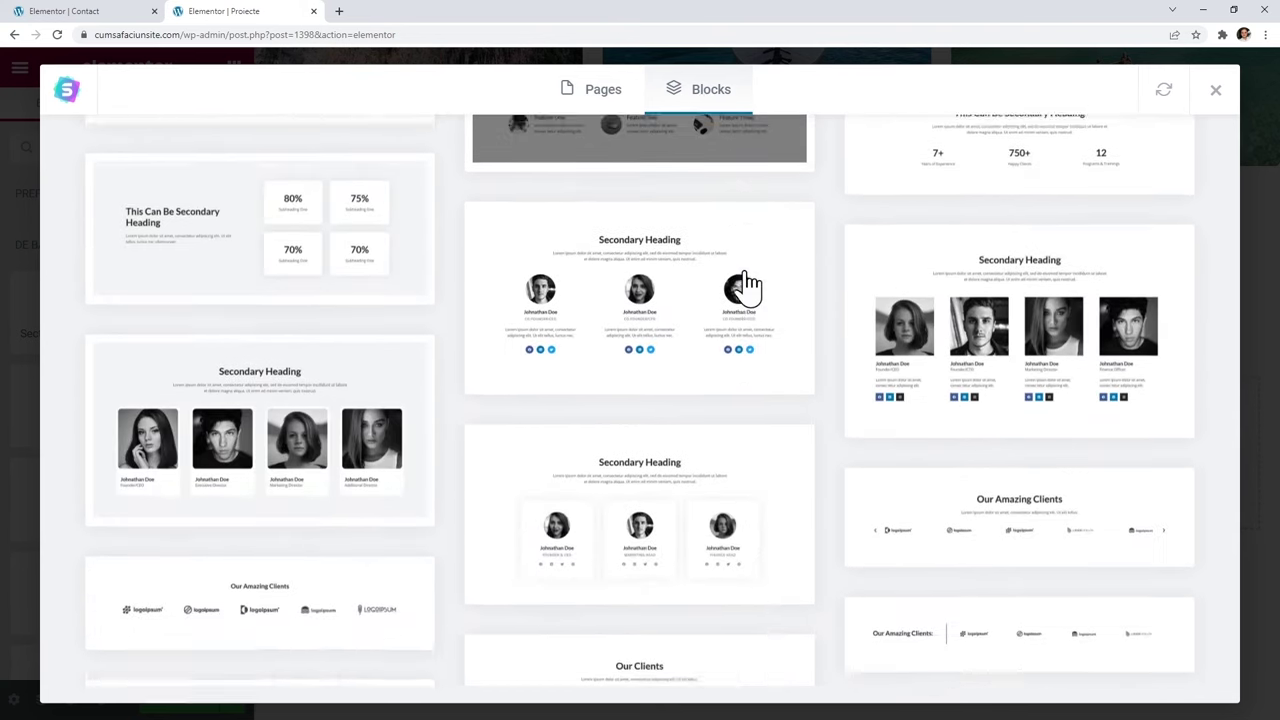
scroll(748, 285, "down", 5)
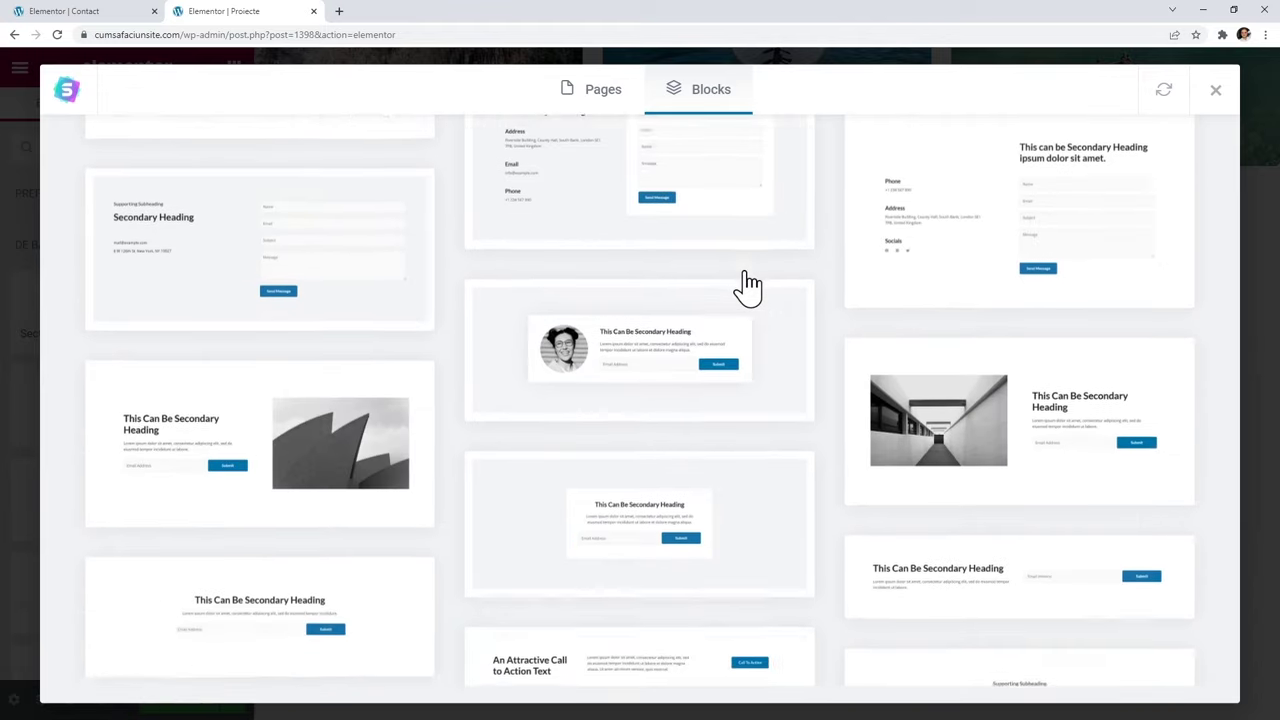
scroll(748, 285, "up", 4)
scroll(748, 285, "up", 15)
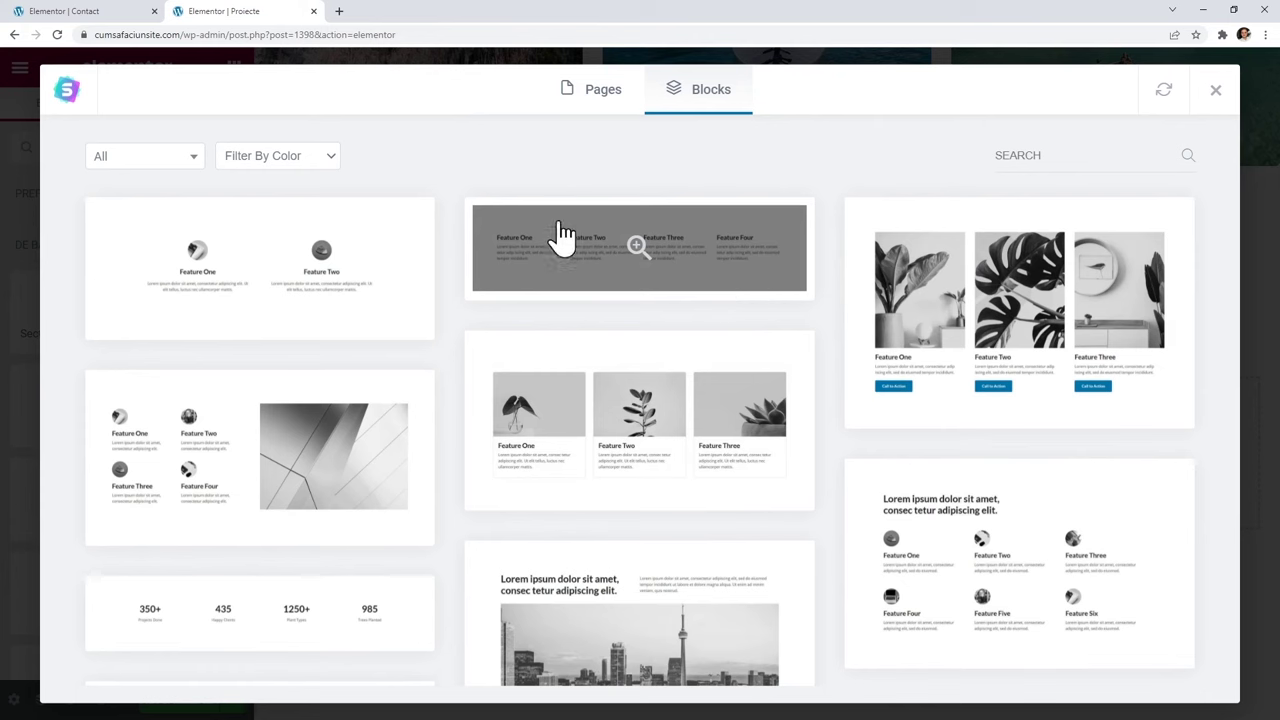
Filter blocks by the Statistics category and import the Numbers Speak block.
left_click(252, 160)
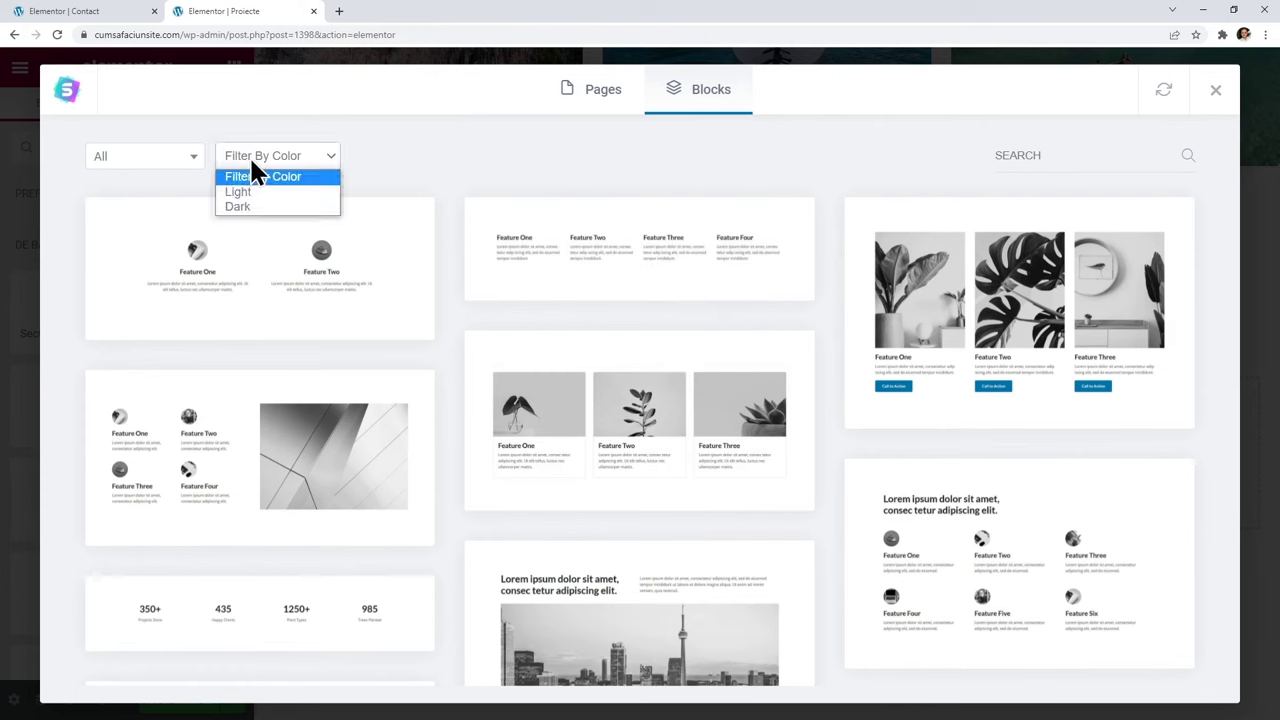
left_click(249, 156)
left_click(178, 160)
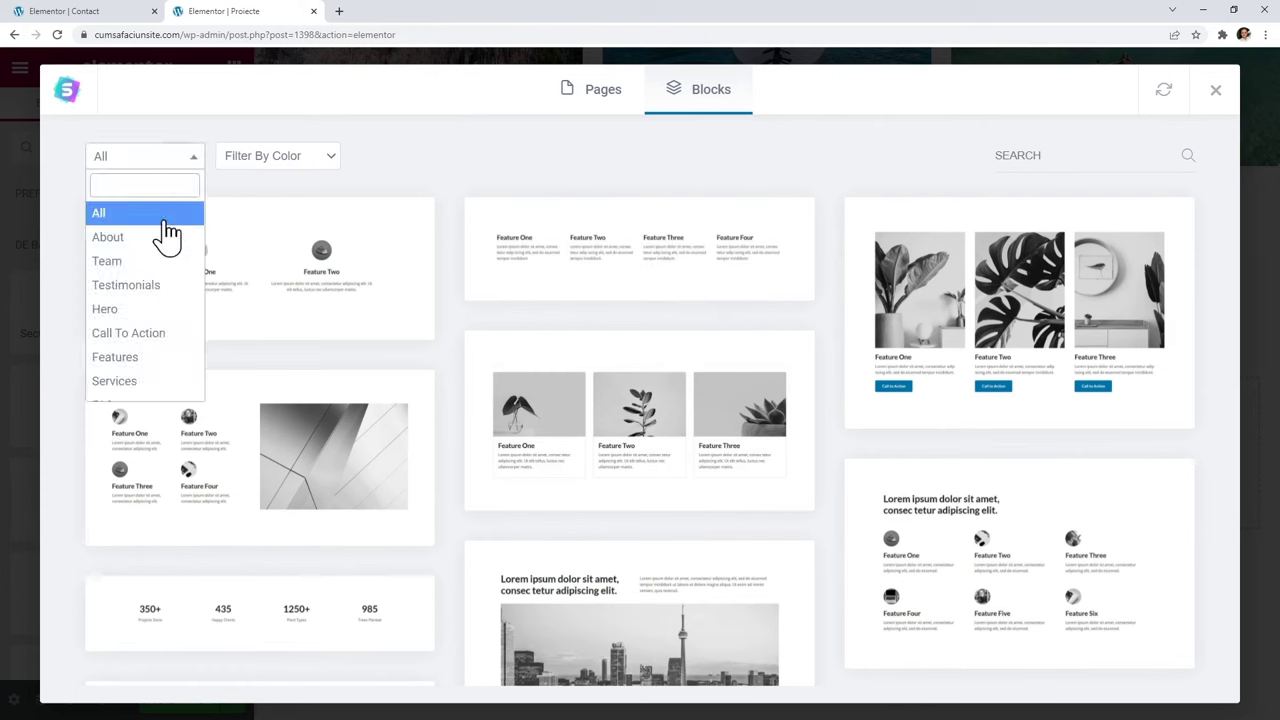
scroll(163, 257, "down", 3)
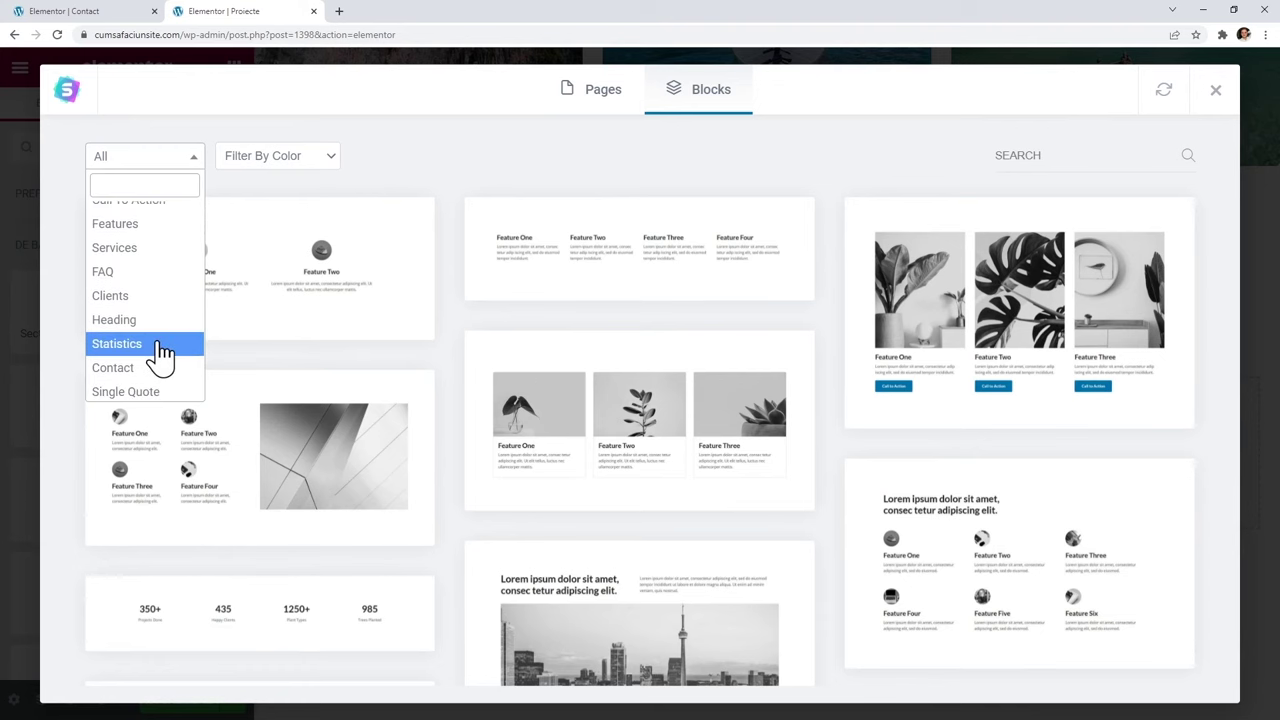
left_click(152, 345)
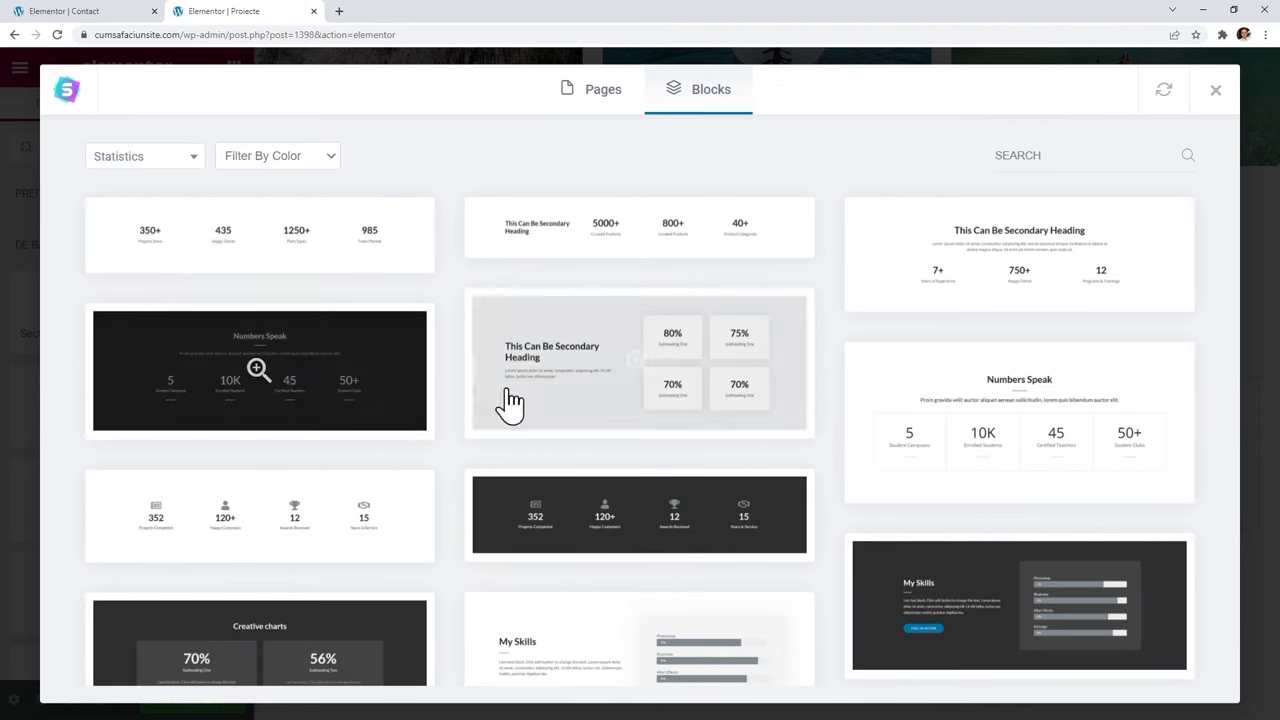
left_click(978, 404)
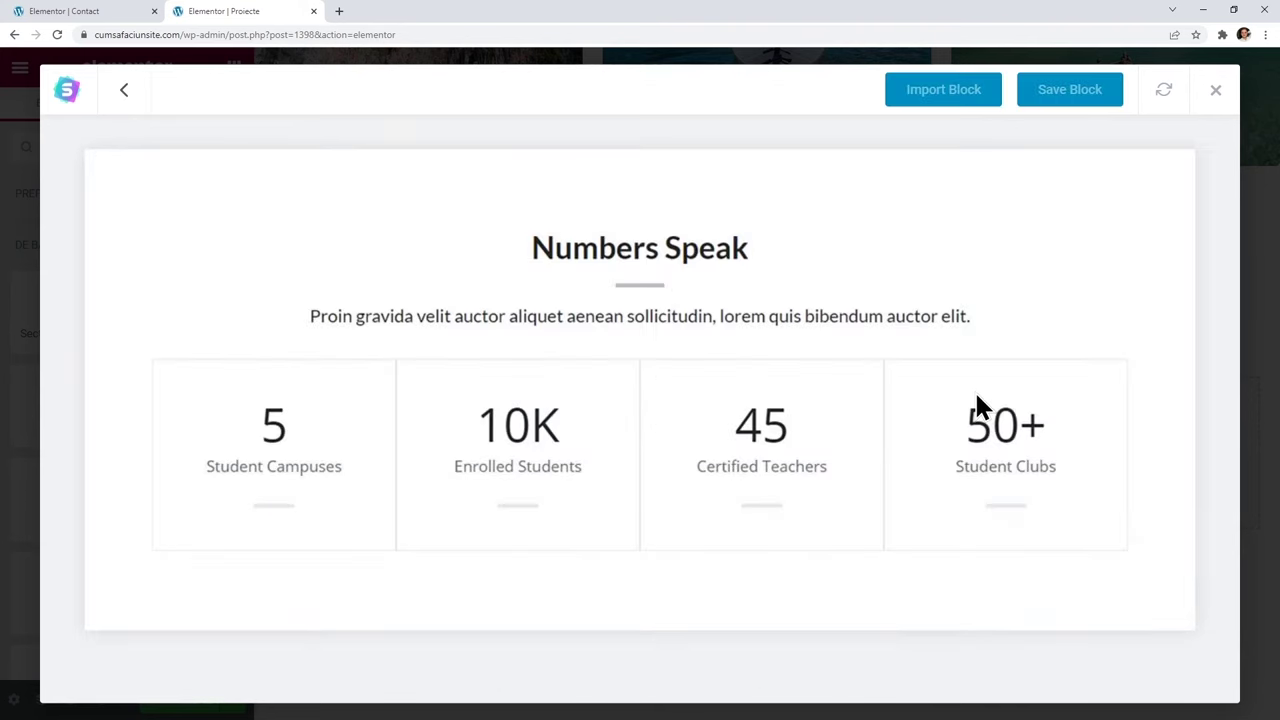
left_click(943, 90)
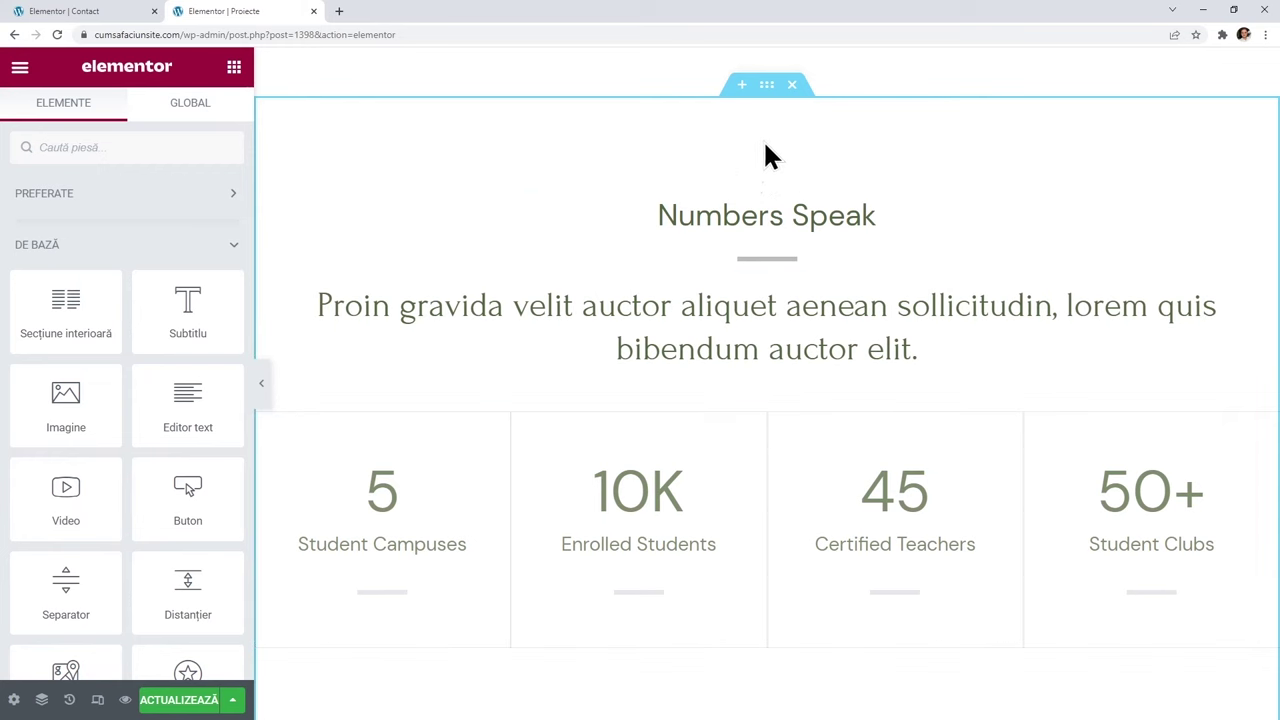
Give the Numbers Speak section a light grey #F0F0F0 background.
left_click(767, 88)
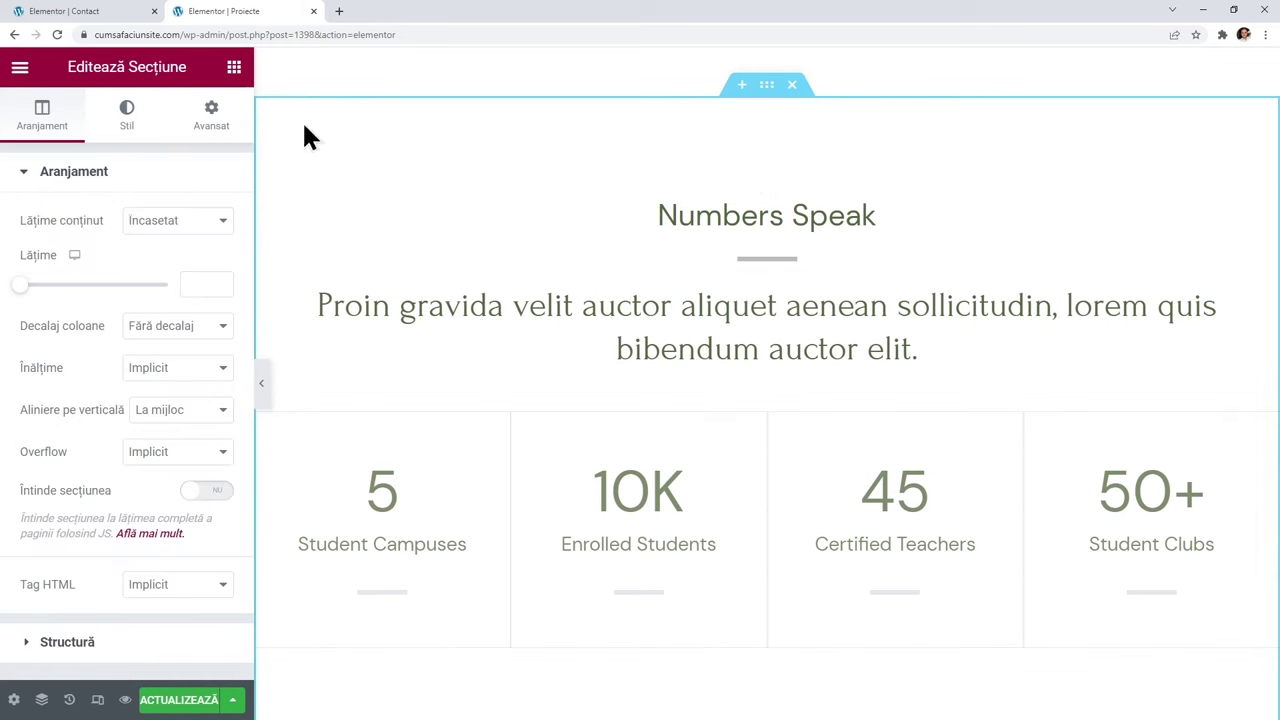
left_click(131, 119)
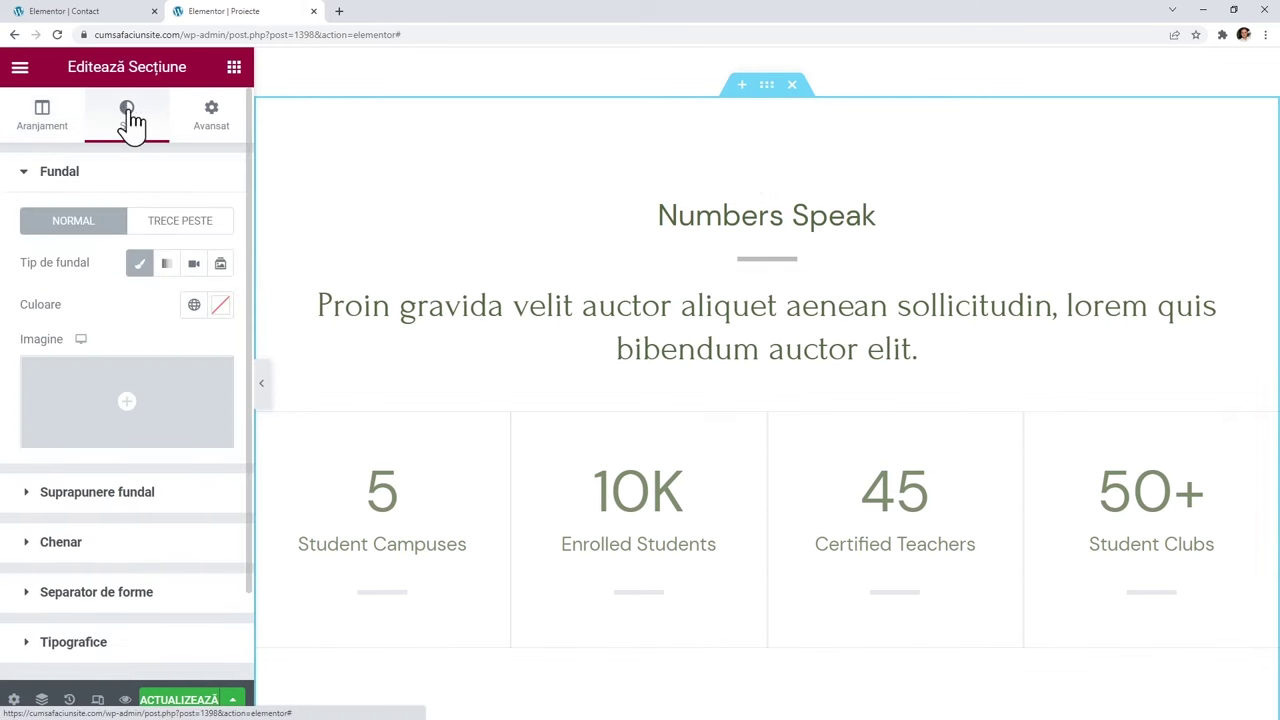
left_click(220, 306)
left_click_drag(141, 391, 110, 402)
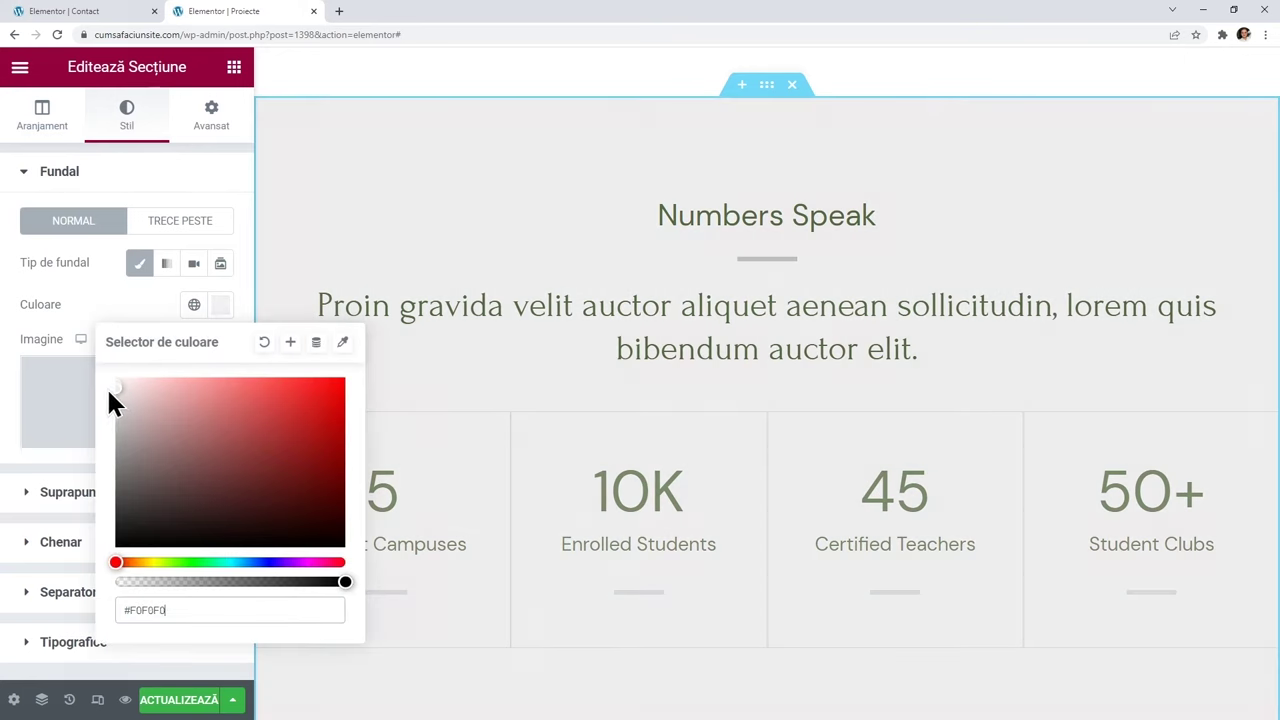
left_click(125, 310)
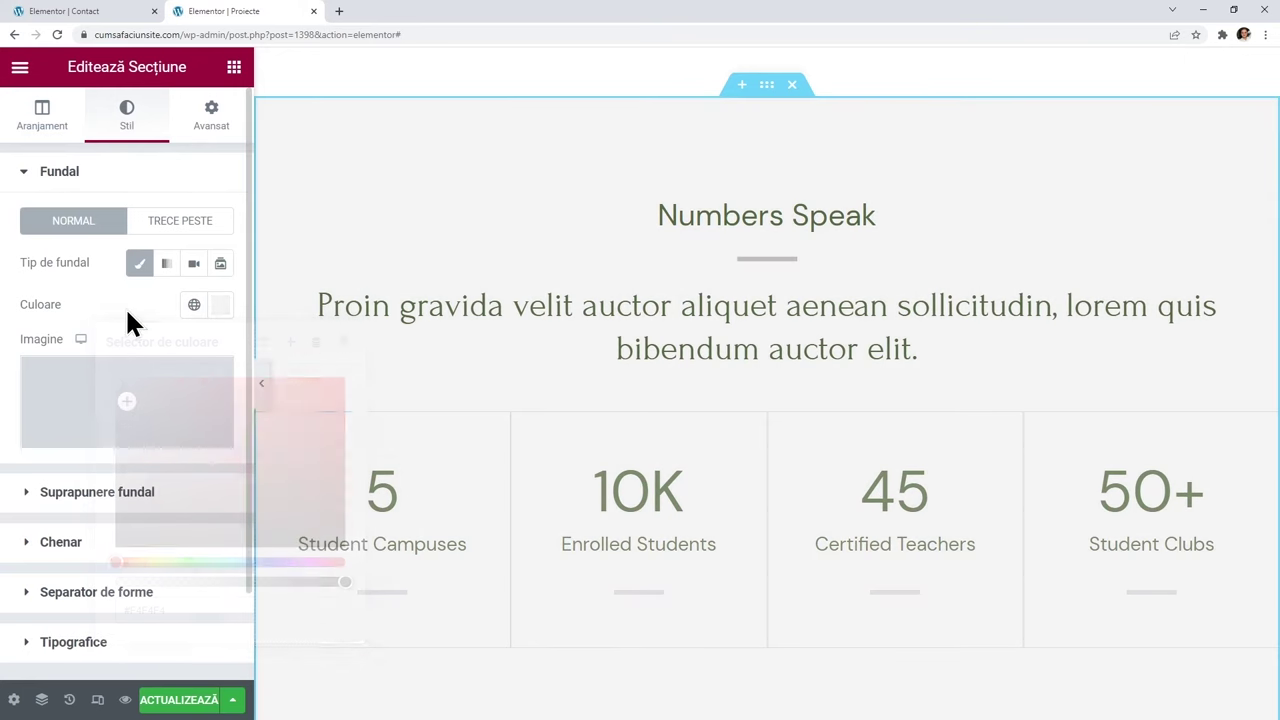
Retitle the heading 'Experiența echipei' and set its typography size to 48 px.
left_click(713, 217)
left_click_drag(105, 243, 34, 238)
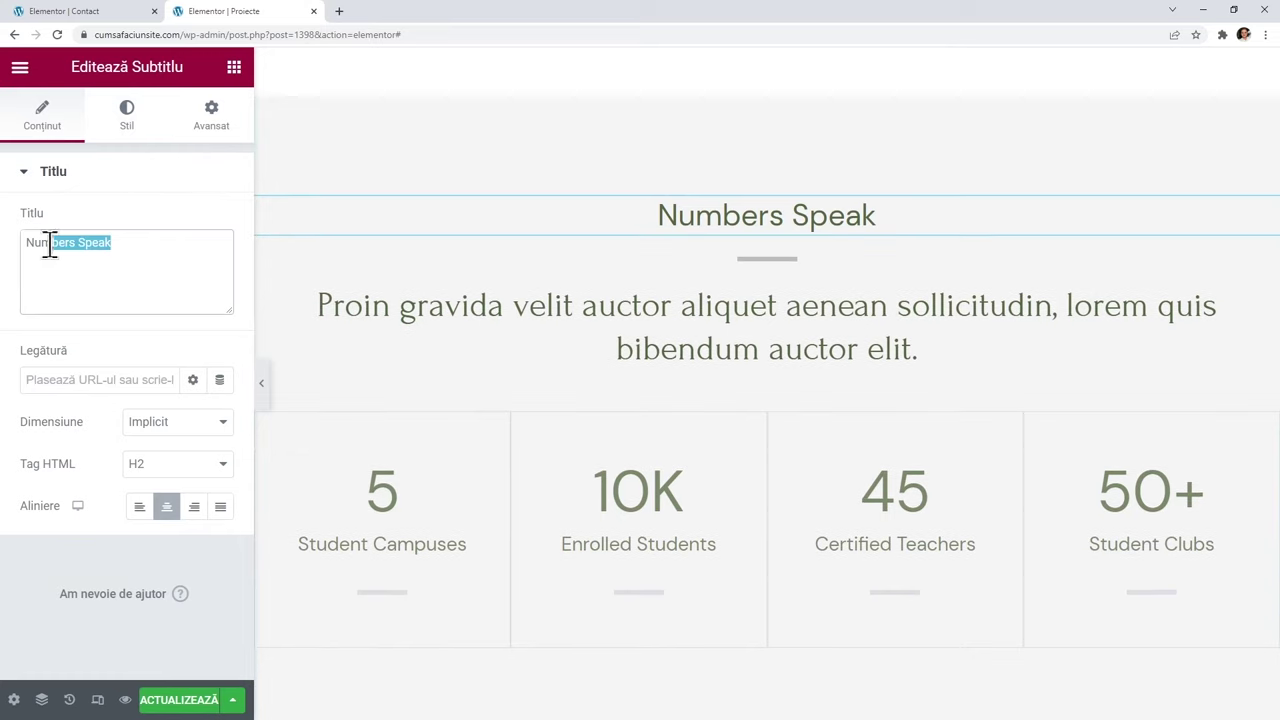
type("Experiența echipei")
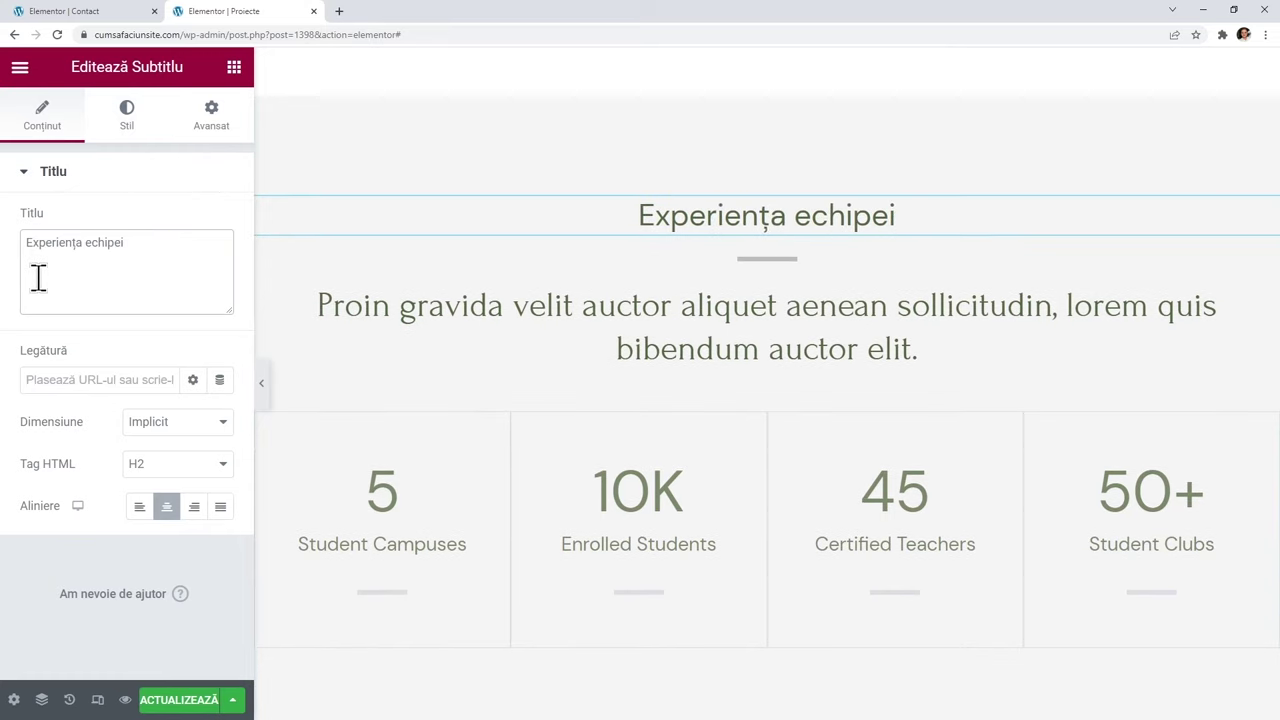
left_click(120, 130)
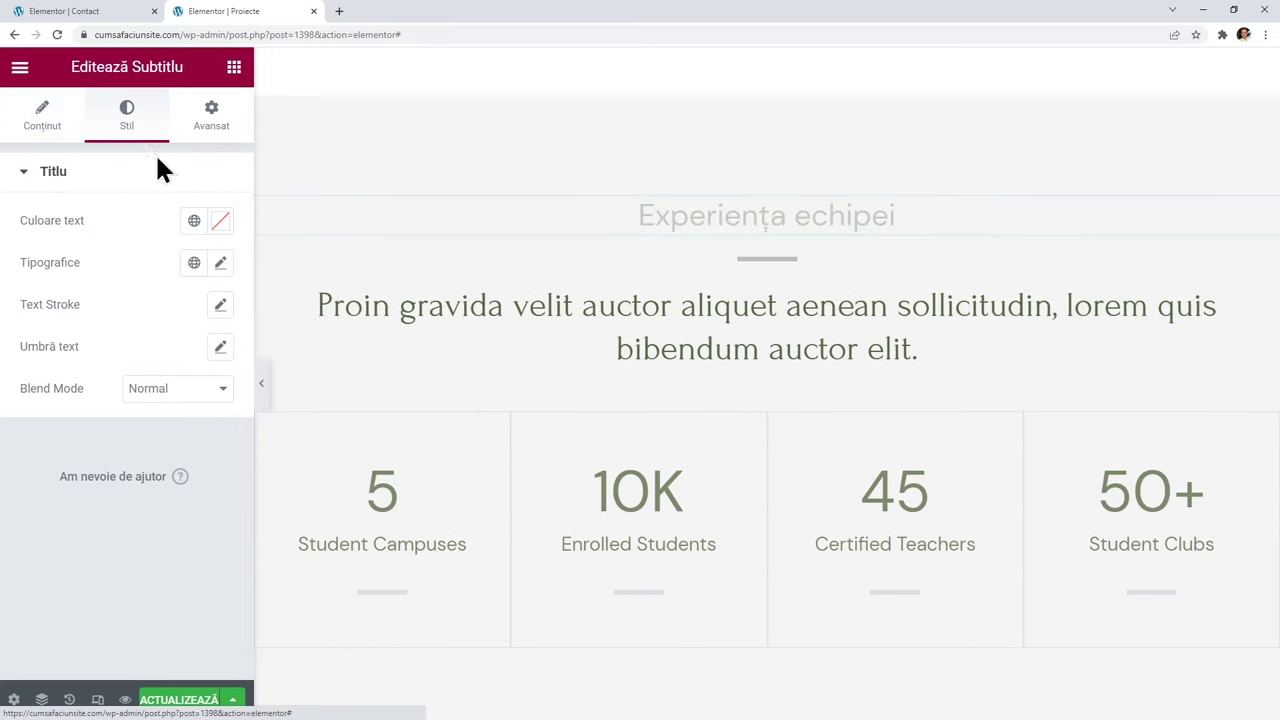
left_click(221, 264)
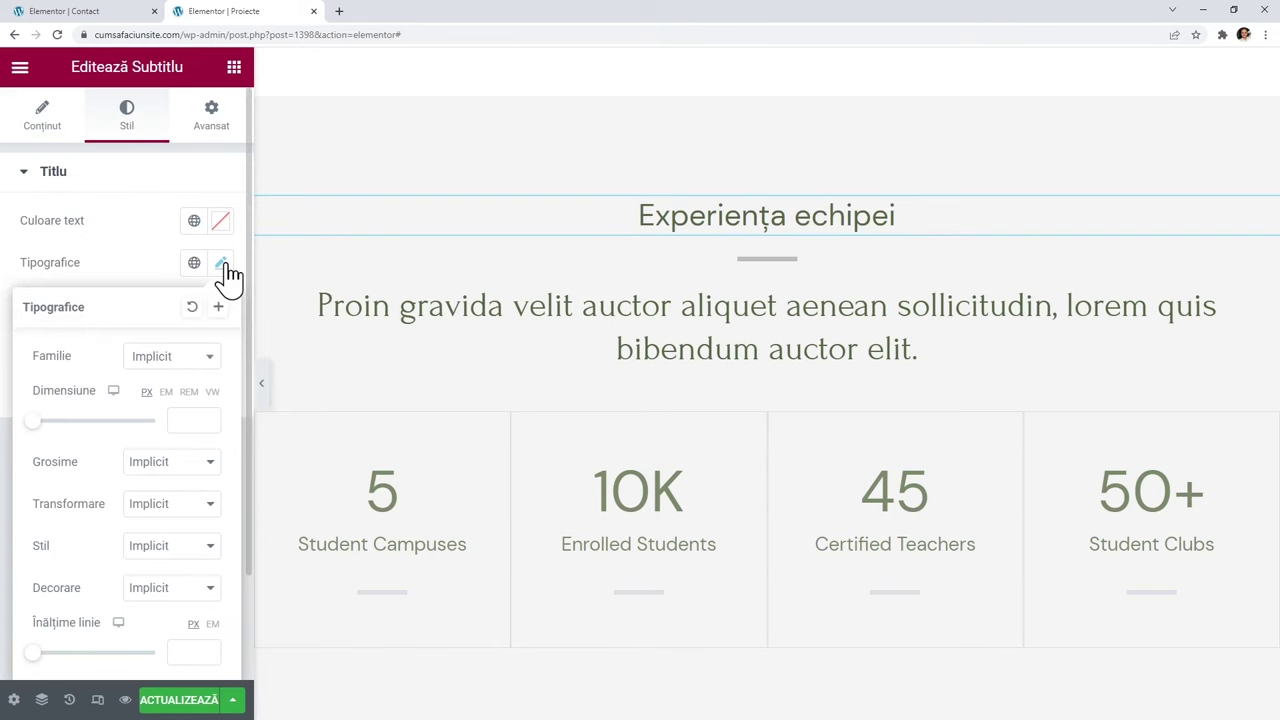
left_click_drag(34, 420, 62, 421)
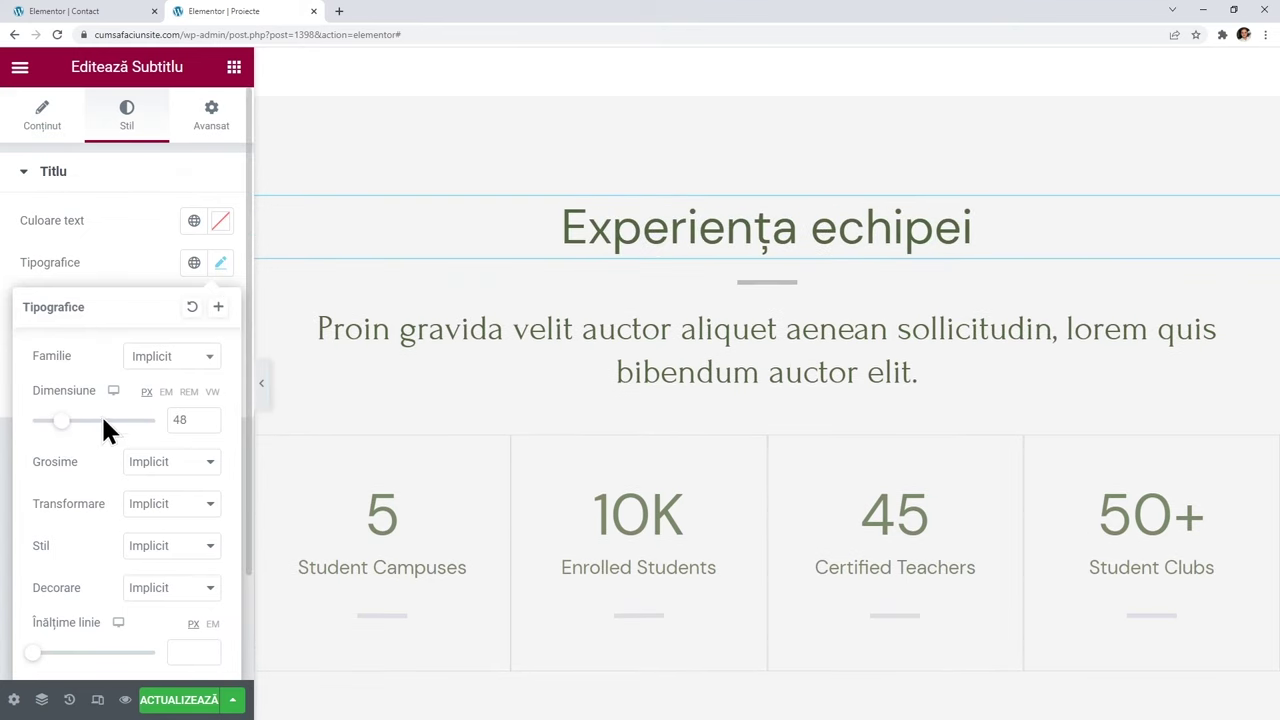
left_click(143, 255)
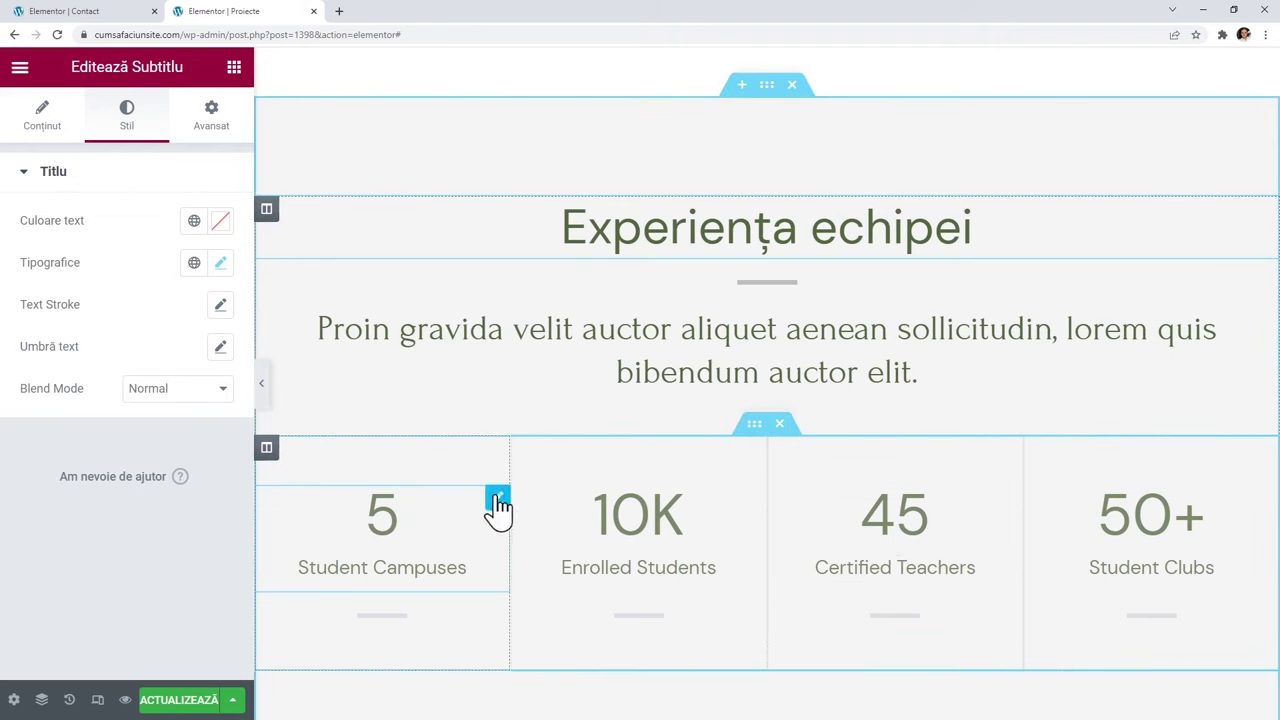
Rename the four counters to Clienți mulțumiți, Vizitatori, Evenimente and Ani de experiență.
left_click(497, 500)
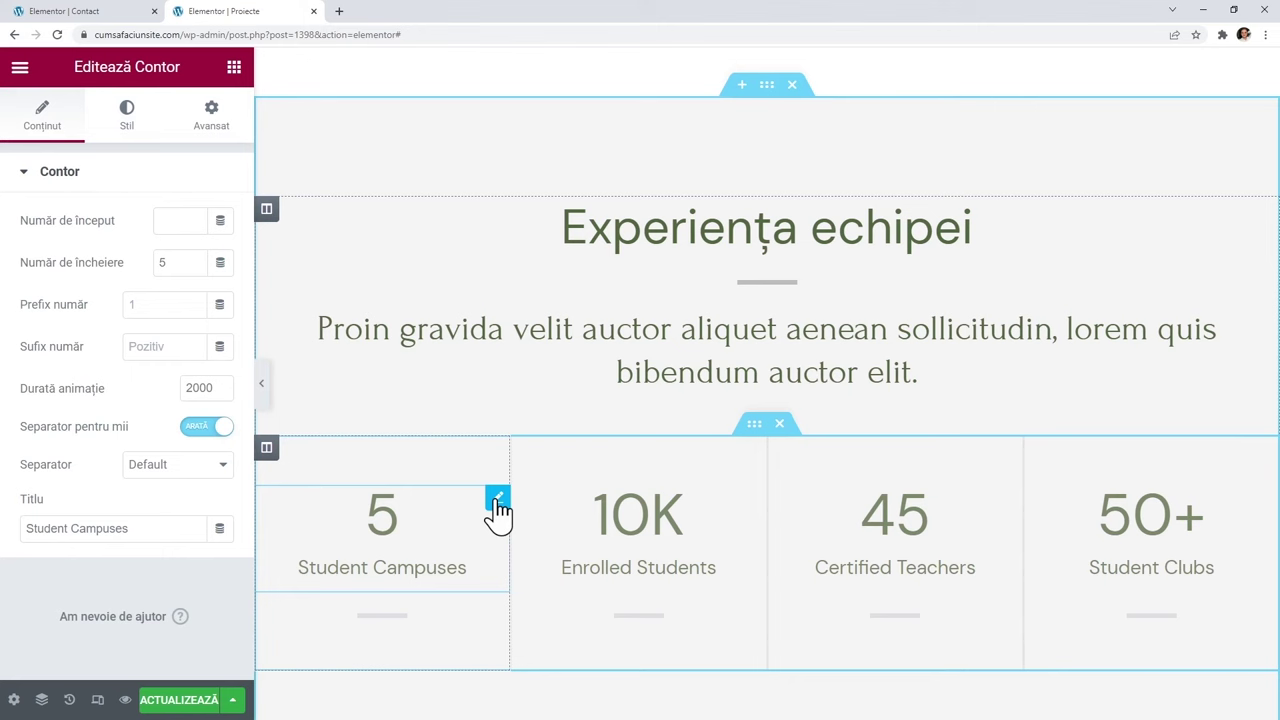
left_click_drag(130, 528, 24, 528)
type("Clien")
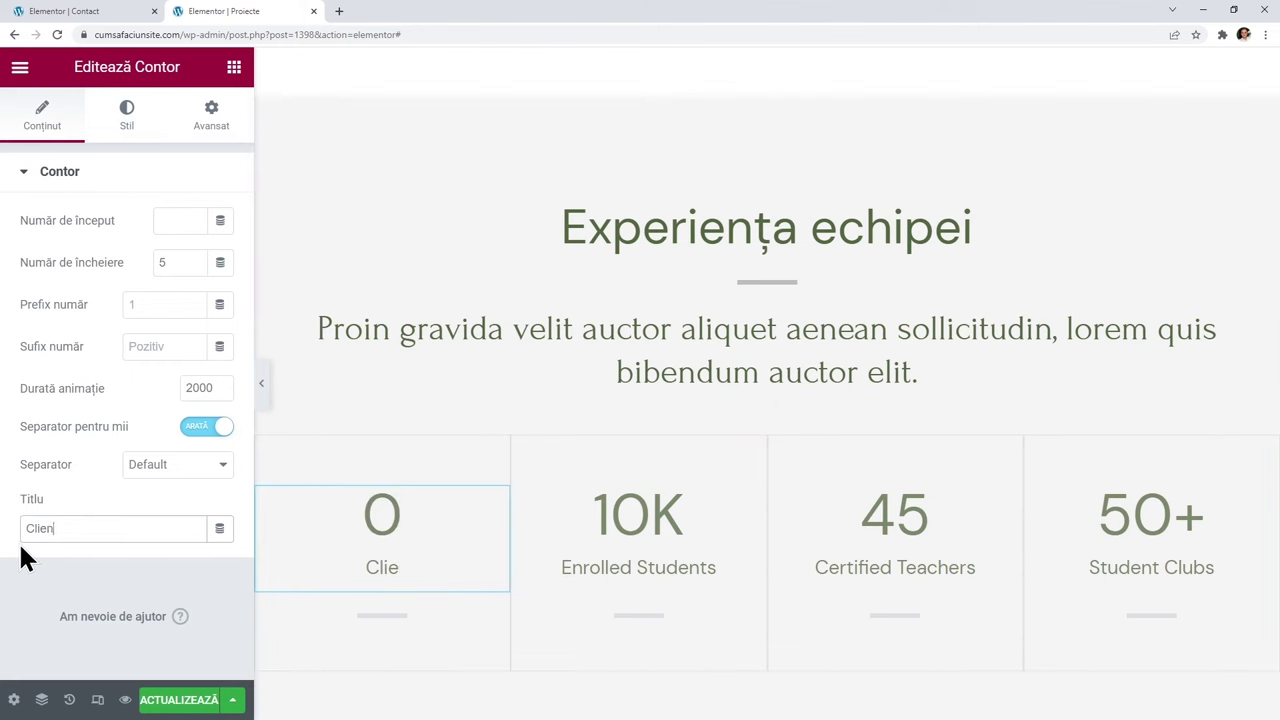
type("ți mulțumiți")
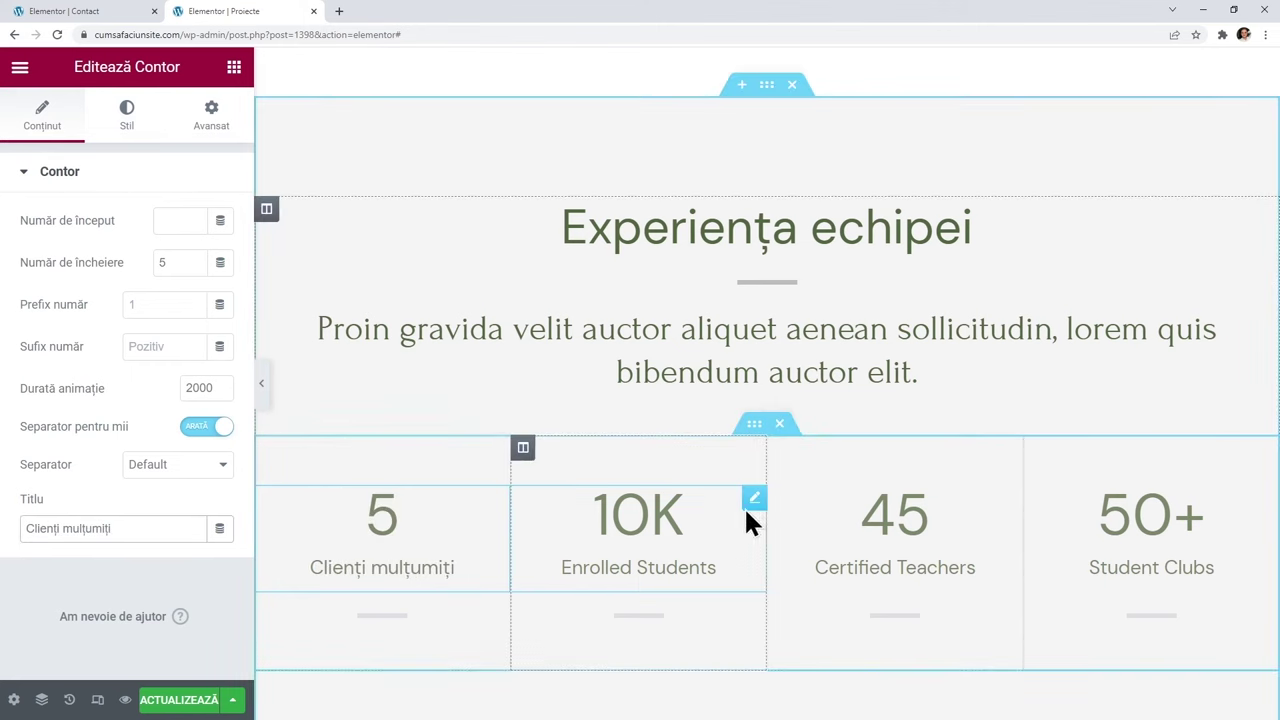
left_click(754, 497)
left_click_drag(130, 528, 24, 521)
type("Vizitatori")
left_click(1009, 497)
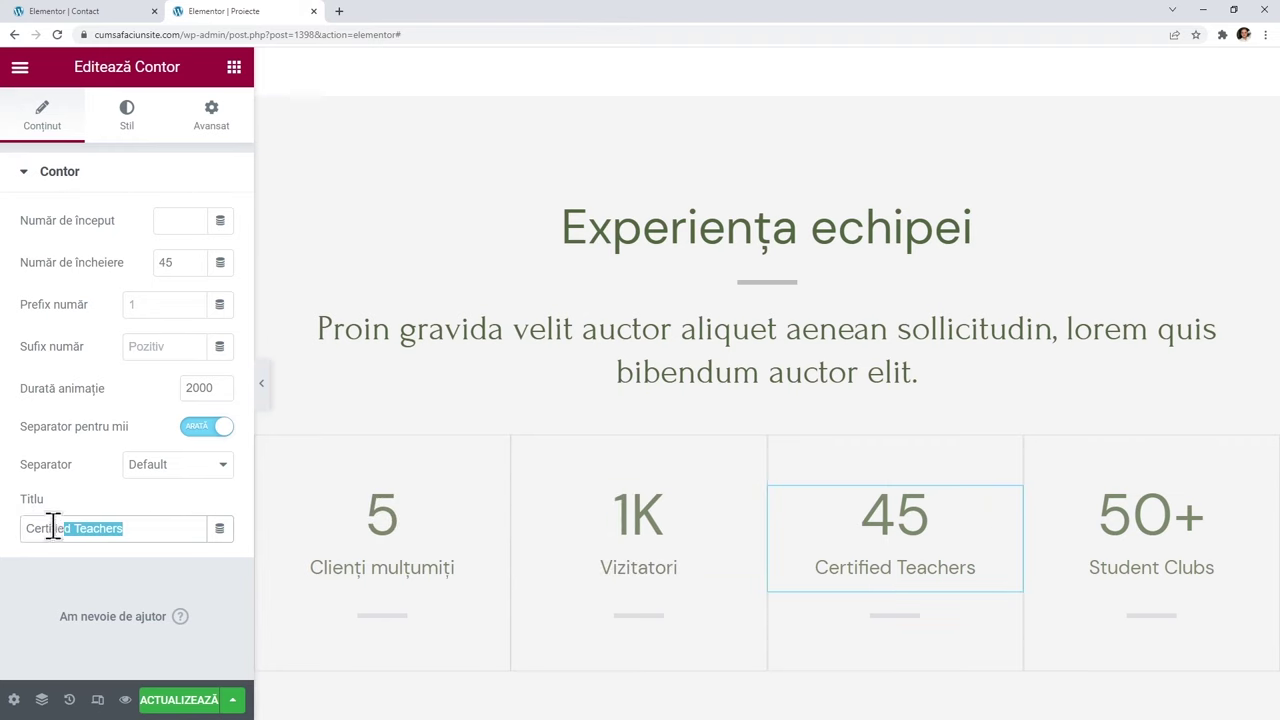
left_click_drag(126, 526, 22, 530)
type("Evenimente")
left_click(1009, 497)
left_click_drag(120, 526, 24, 528)
type("Ani de experiență")
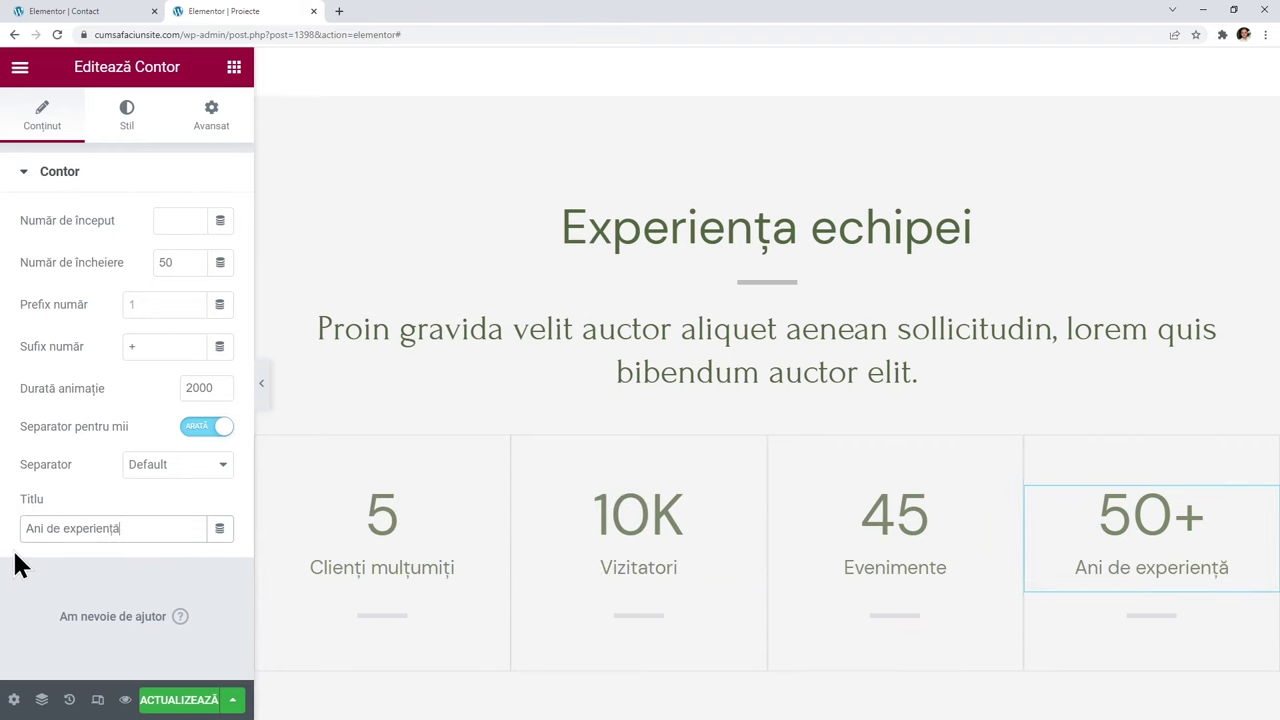
Colour the heading divider with the yellow global Theme Color 1 and save the page.
left_click(774, 282)
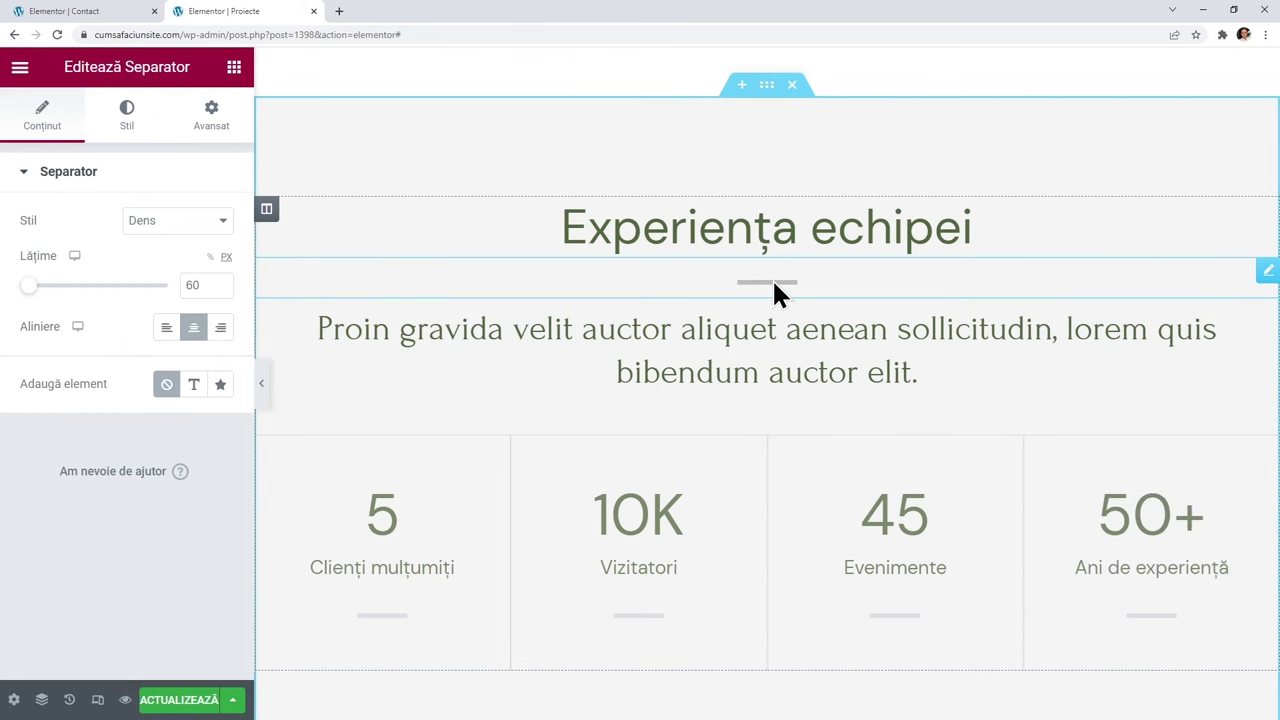
left_click(130, 122)
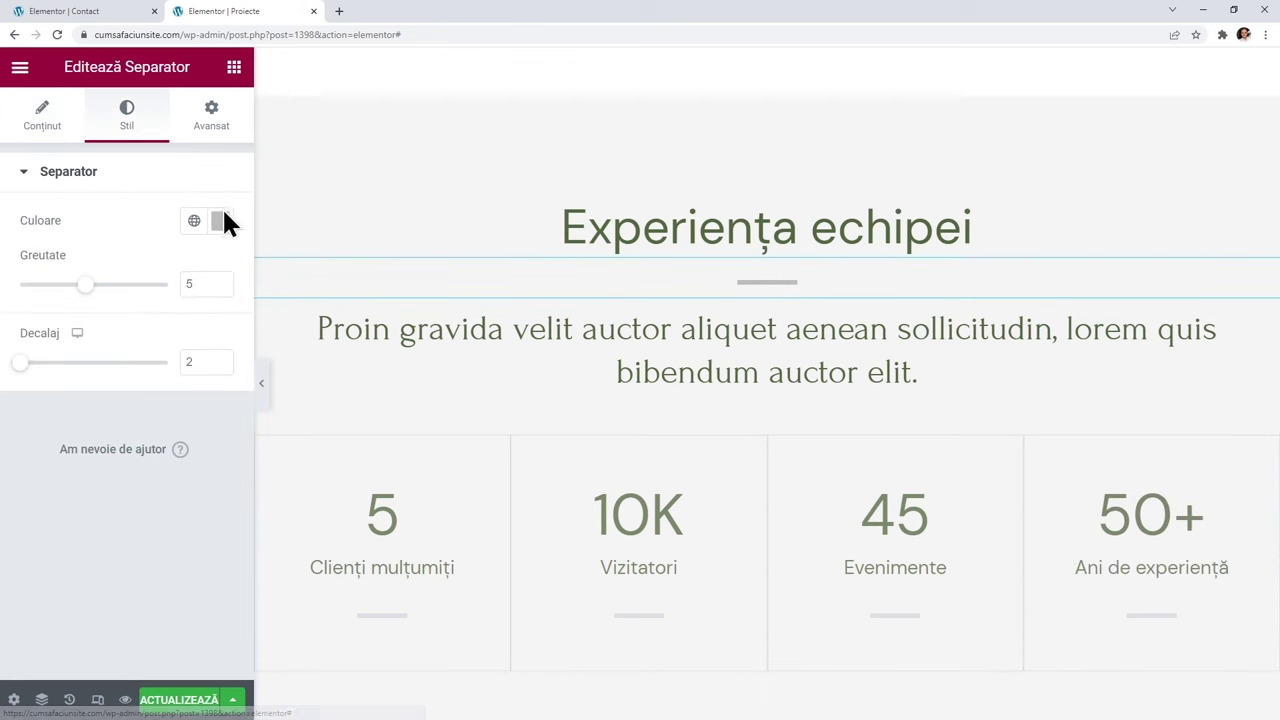
left_click(220, 221)
left_click_drag(223, 337, 338, 350)
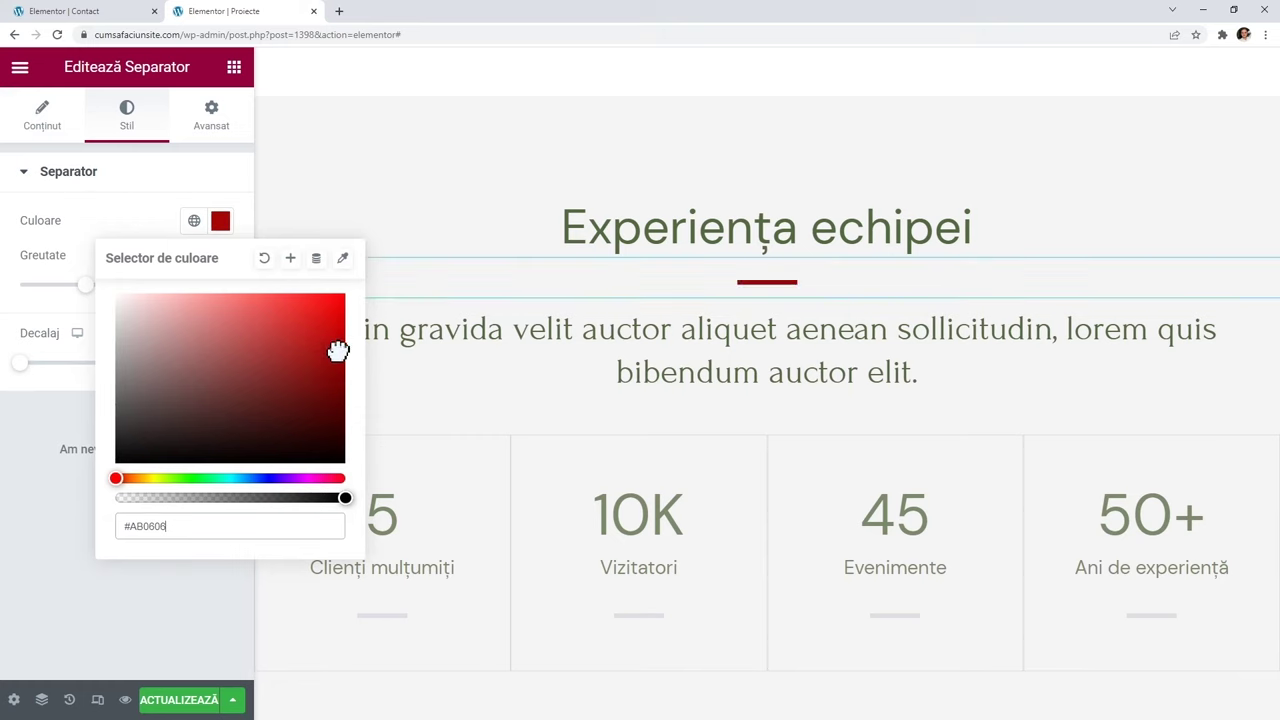
left_click(154, 223)
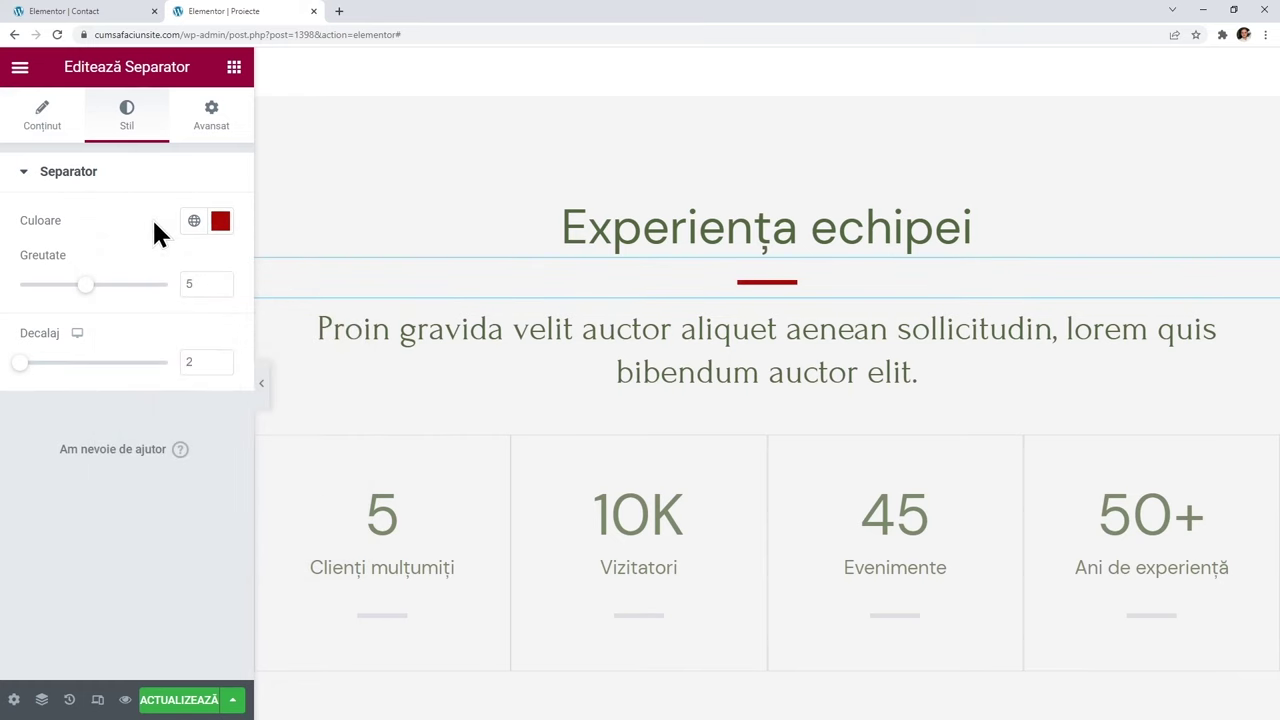
left_click(194, 222)
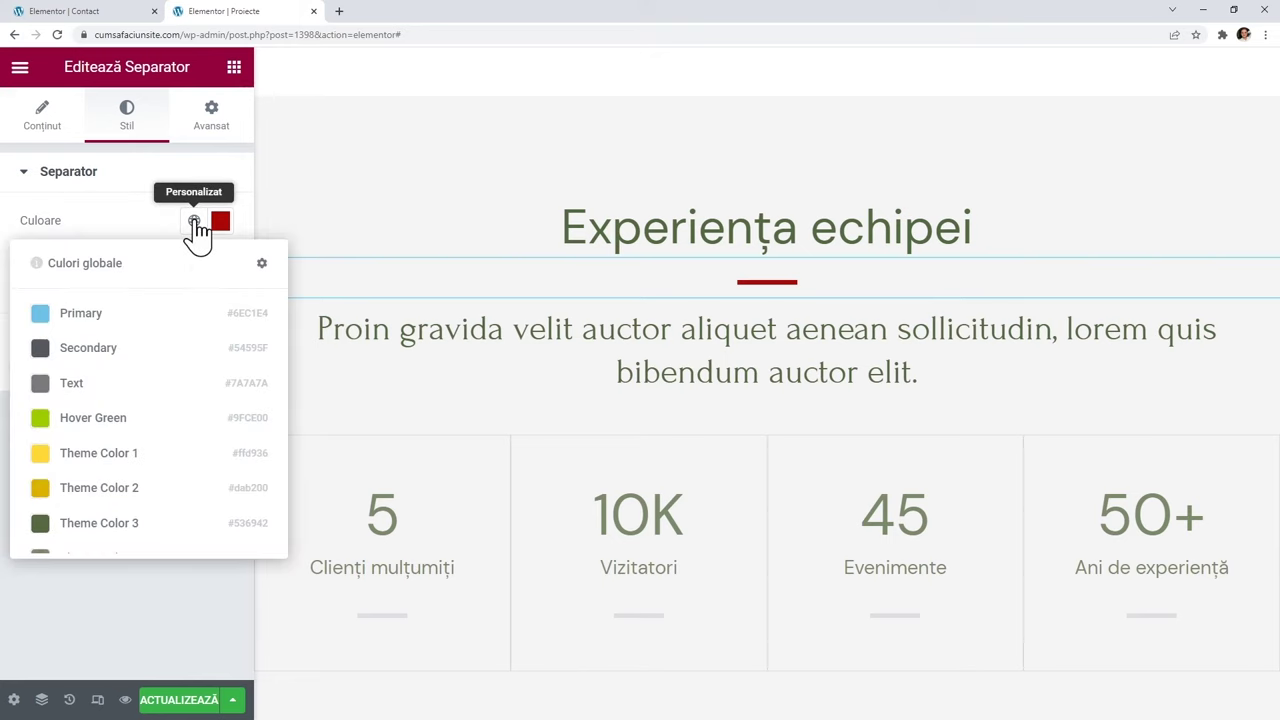
left_click(136, 456)
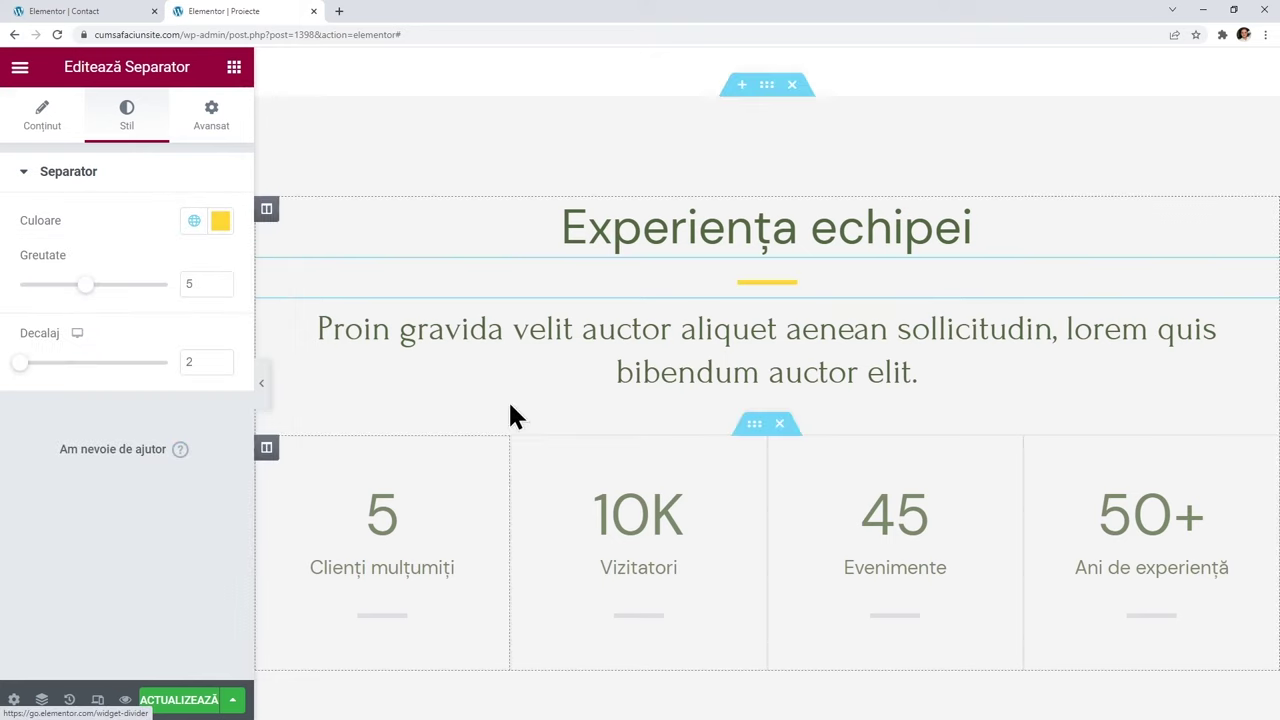
scroll(803, 360, "down", 1)
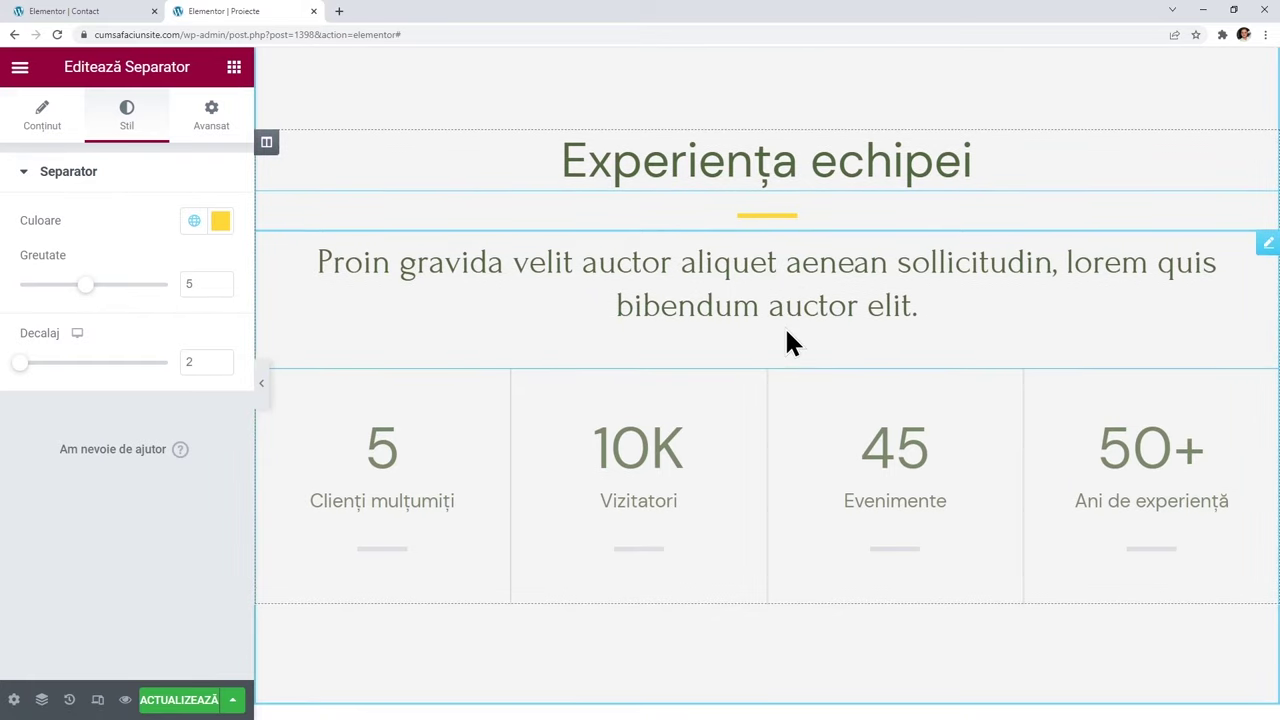
left_click(180, 700)
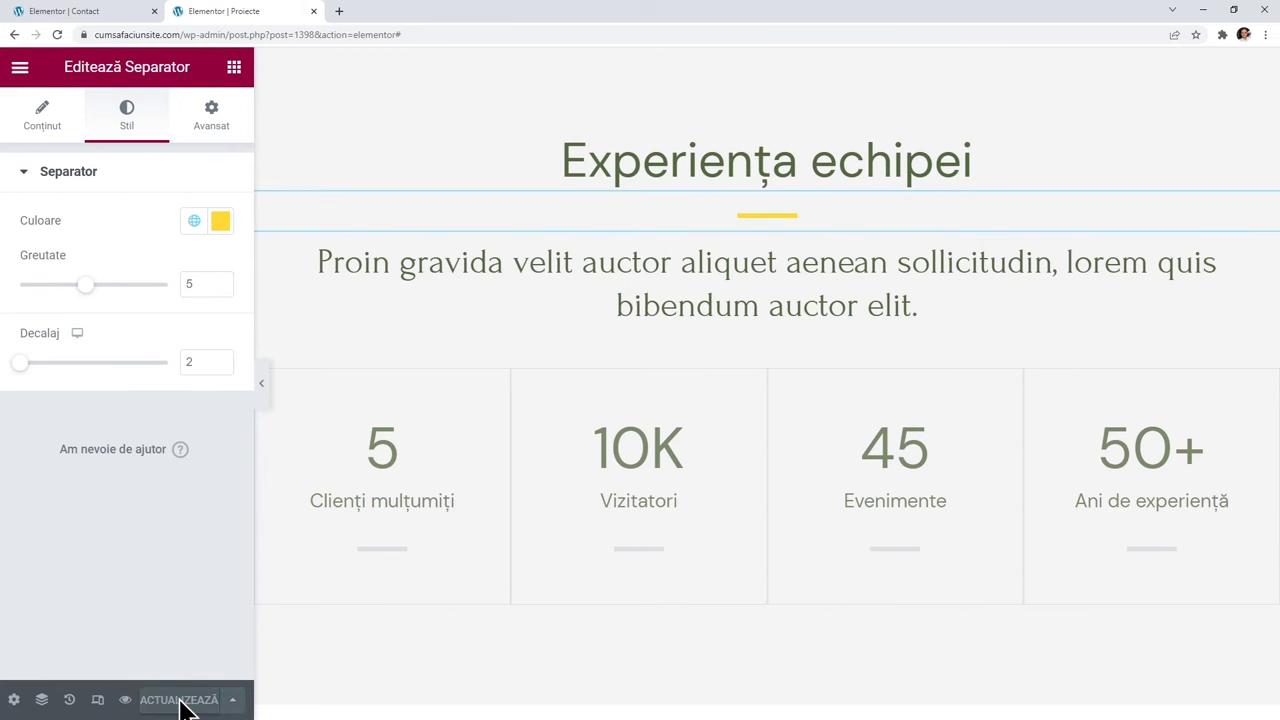
Preview the Proiecte page at tablet width, then return to the desktop preview.
left_click(99, 700)
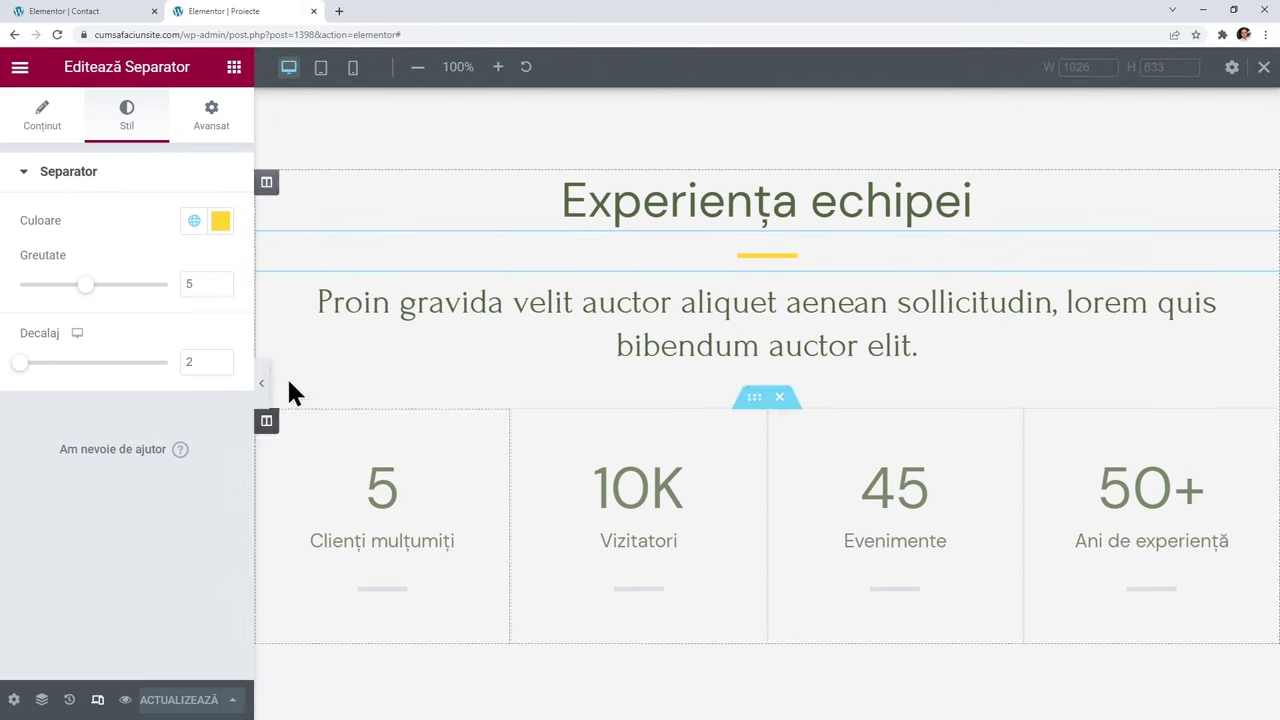
left_click(320, 72)
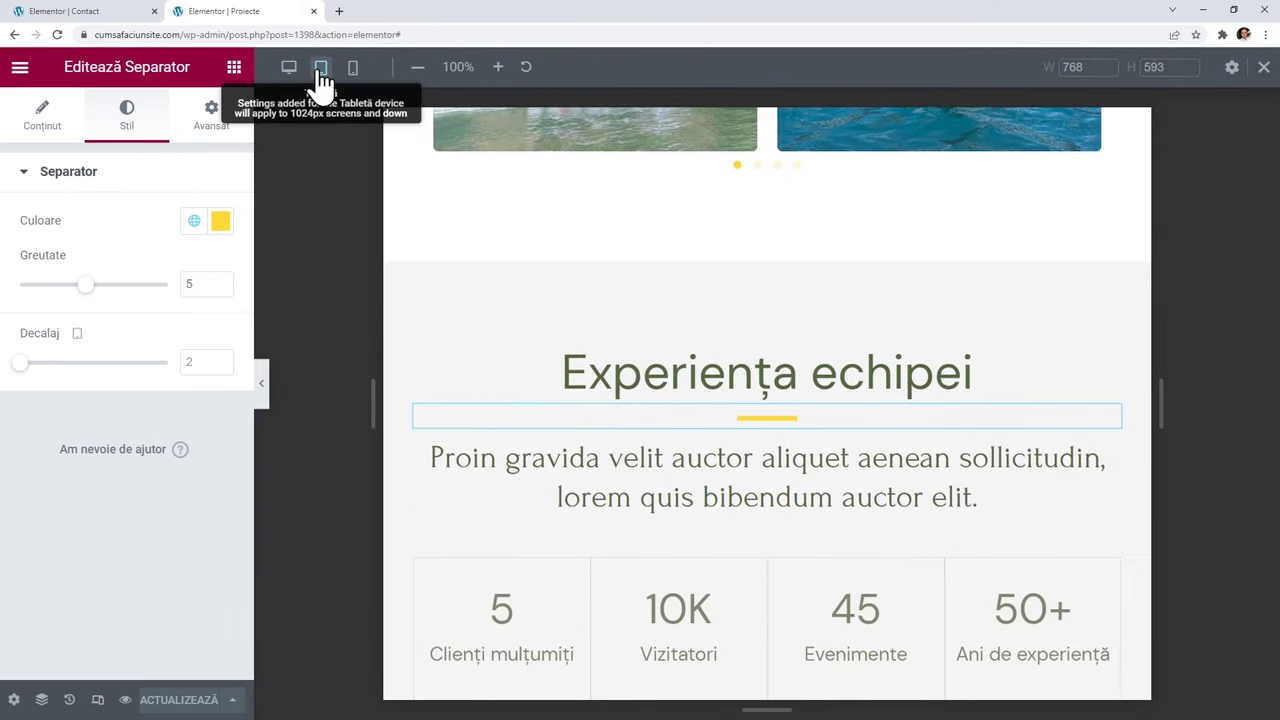
scroll(821, 345, "up", 10)
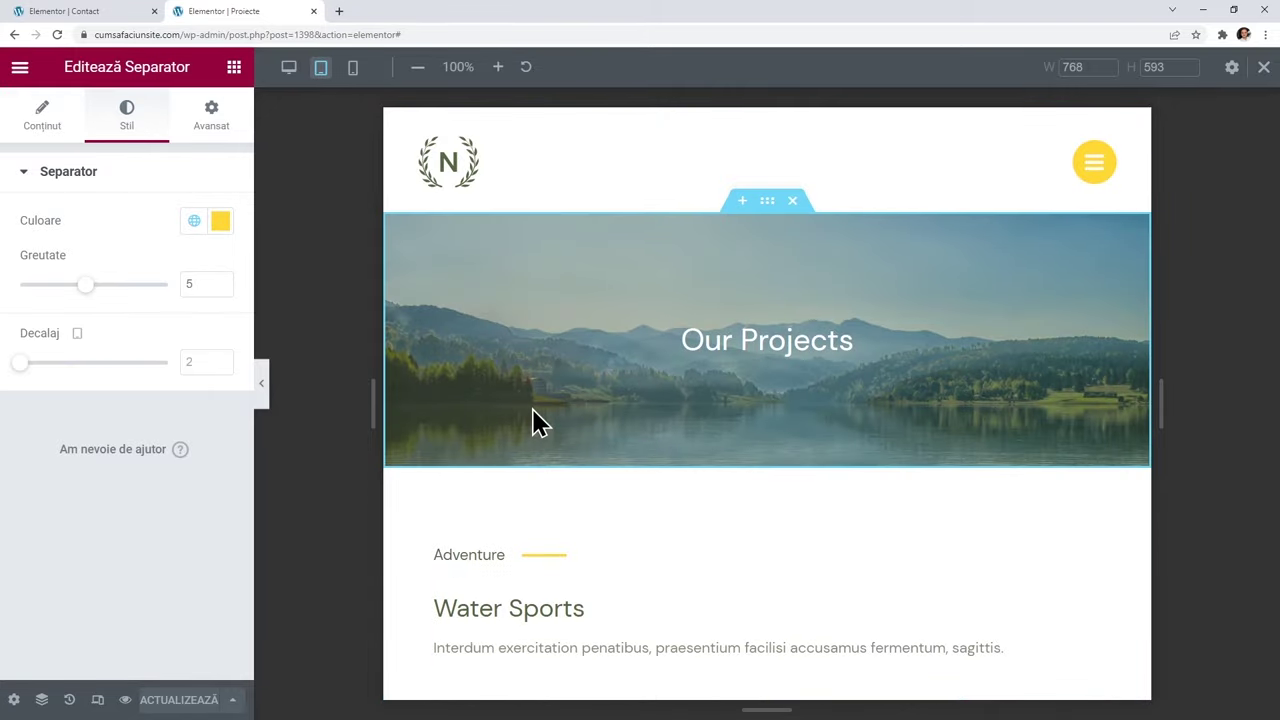
left_click(289, 69)
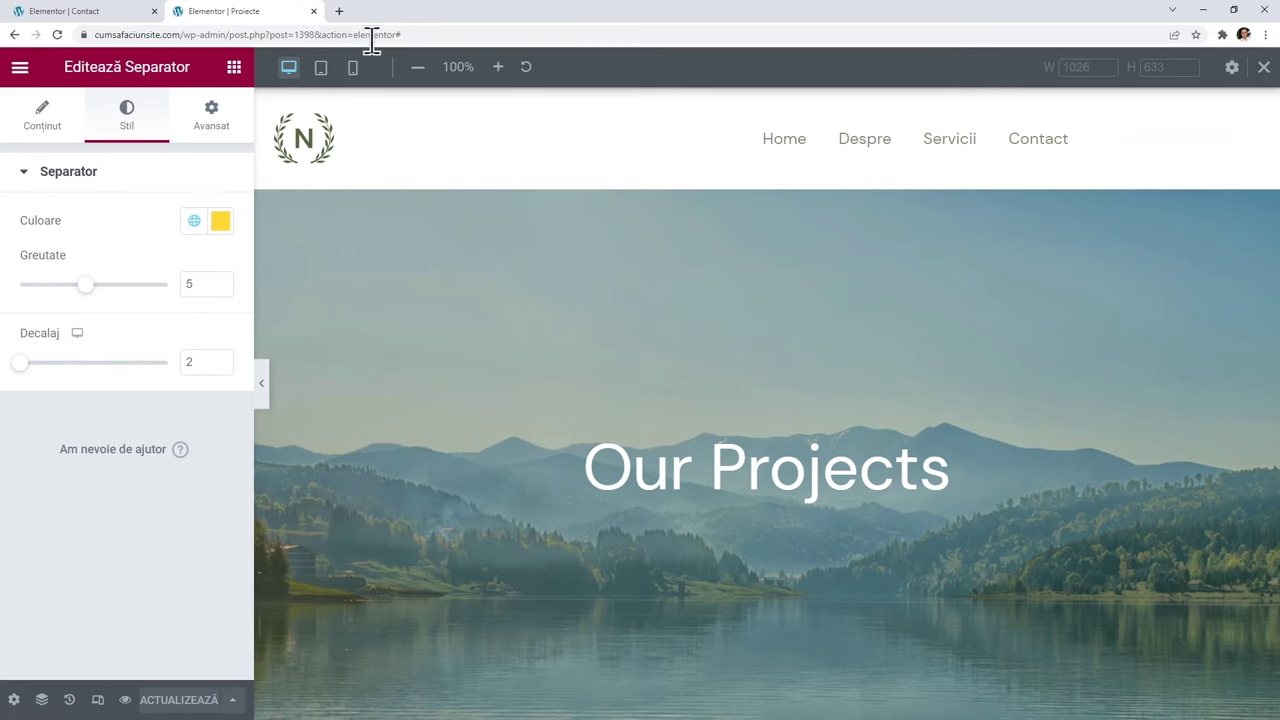
In a new wp-admin tab, set Astra's Transparent Header to Enabled for the Proiecte page.
left_click(341, 13)
type("cumsa")
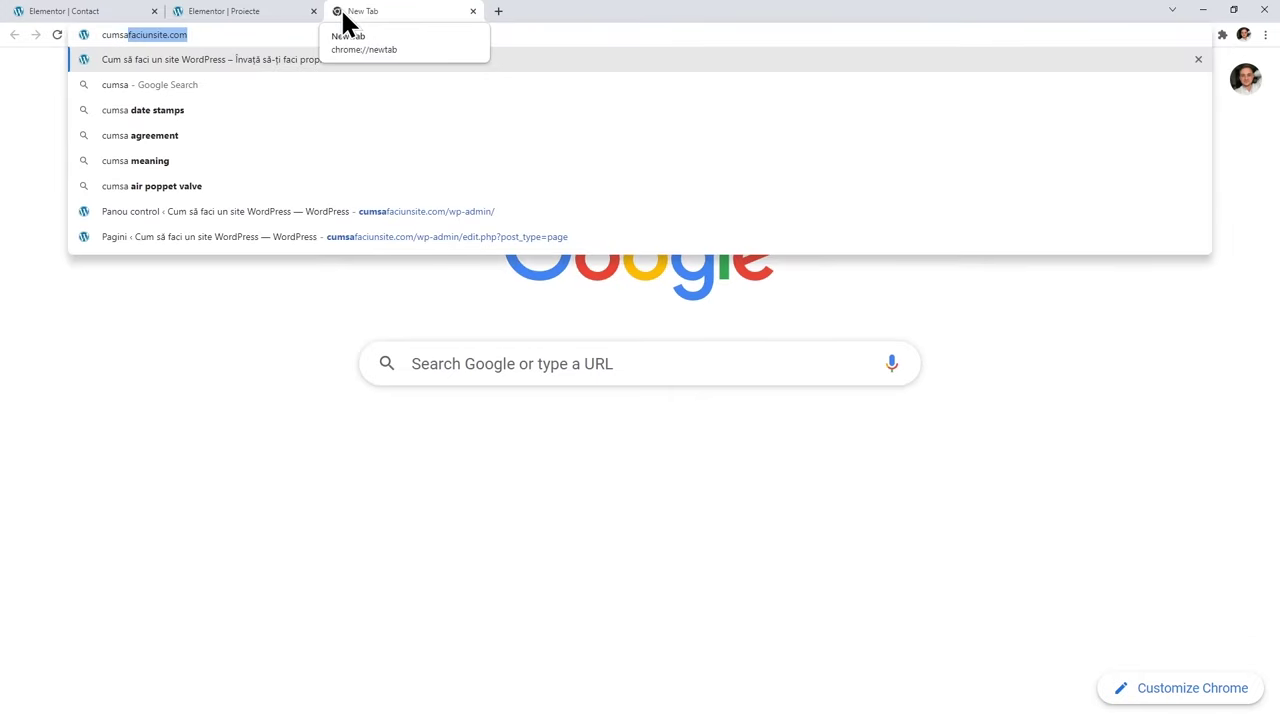
key("Return")
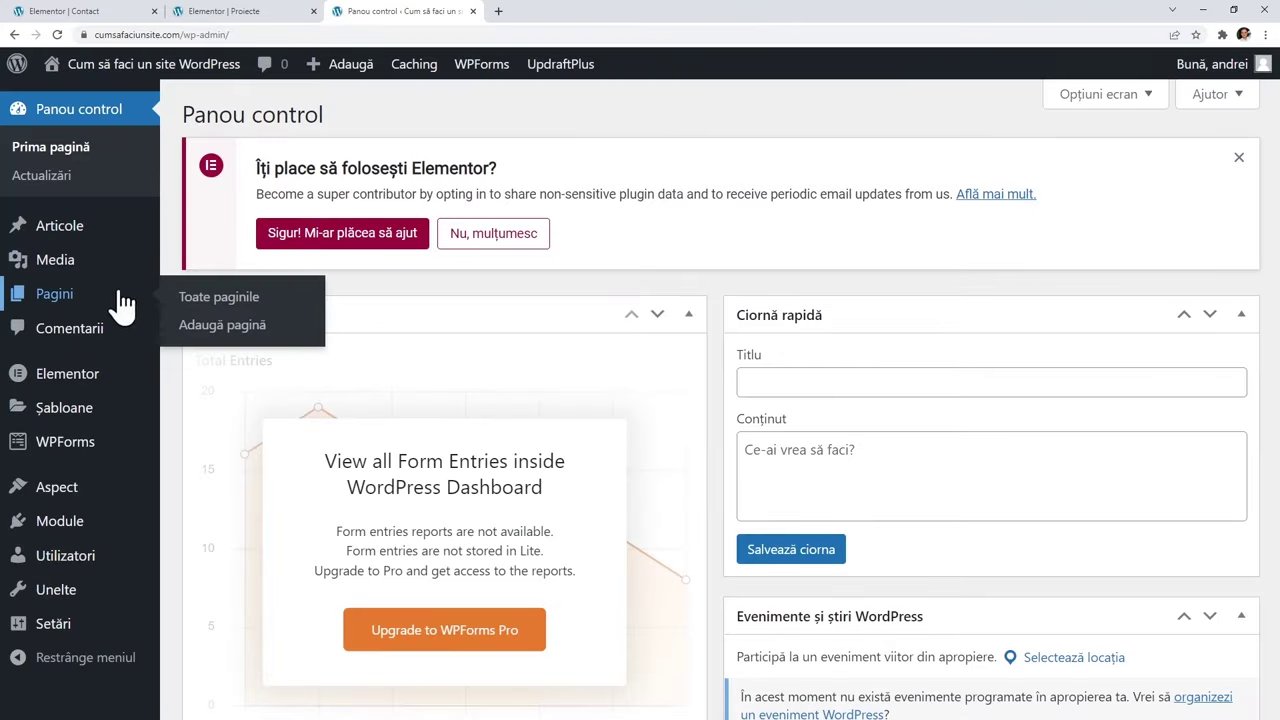
left_click(122, 294)
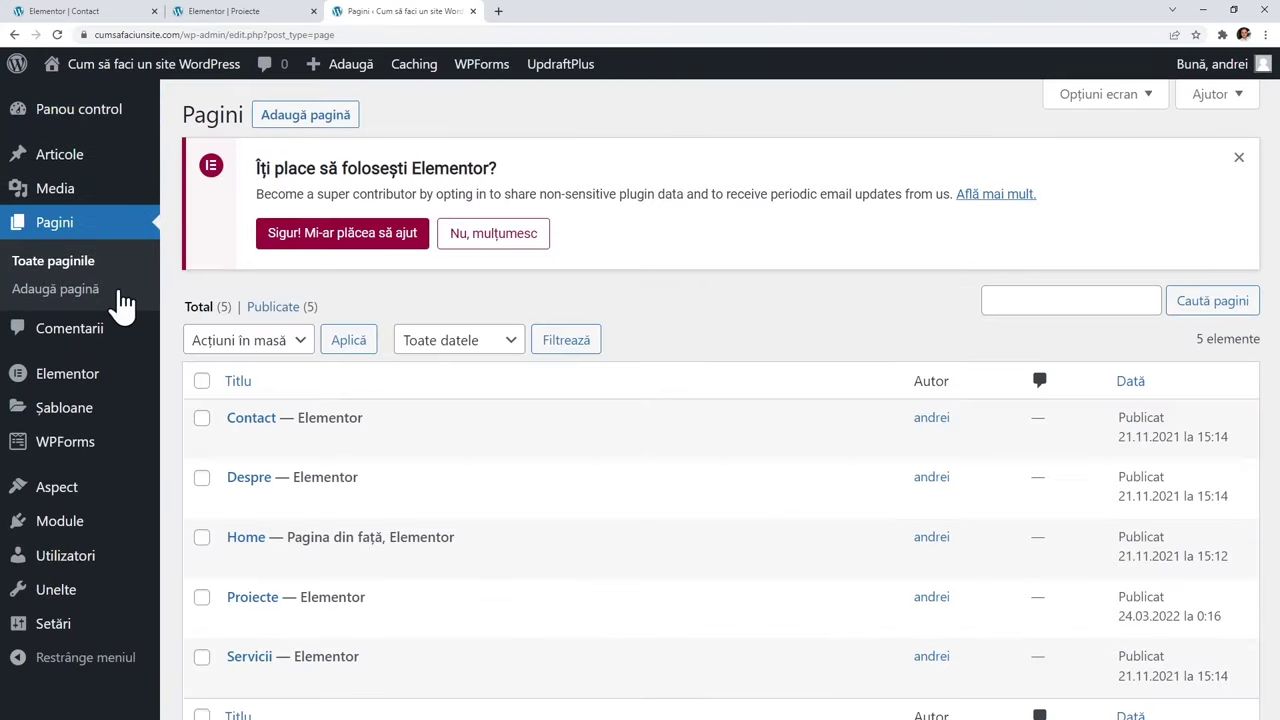
left_click(258, 602)
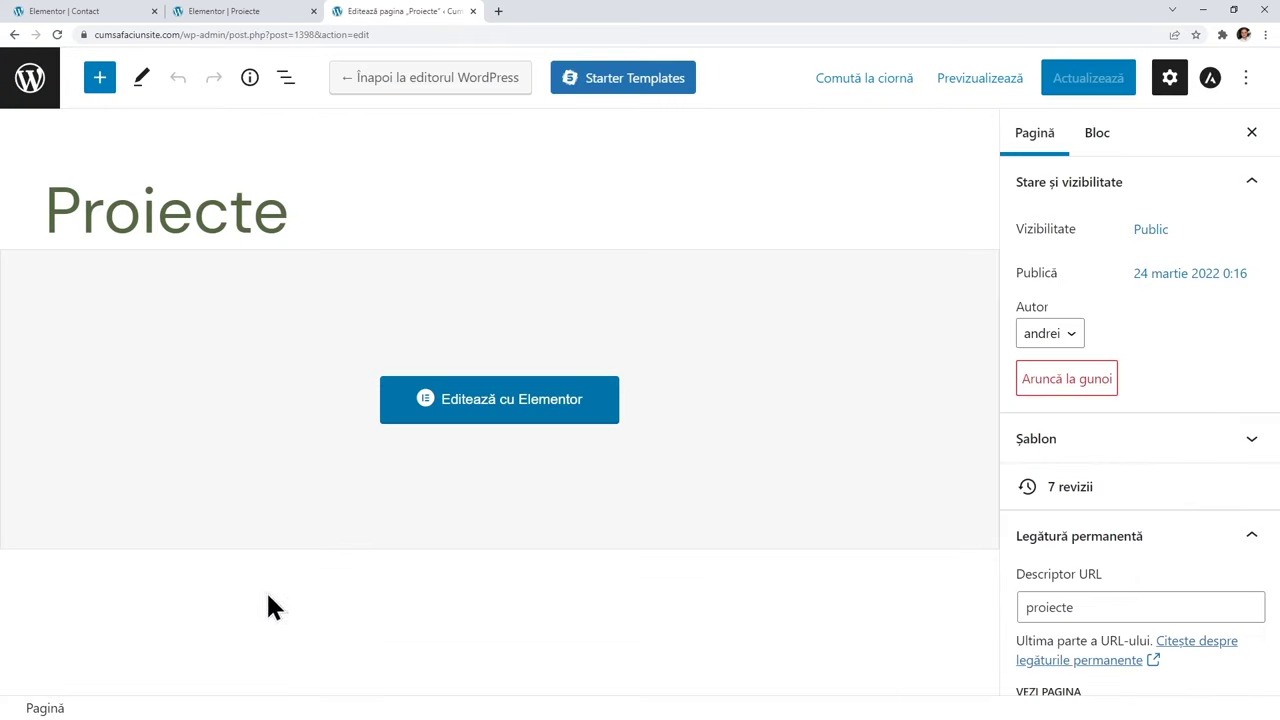
left_click(1212, 80)
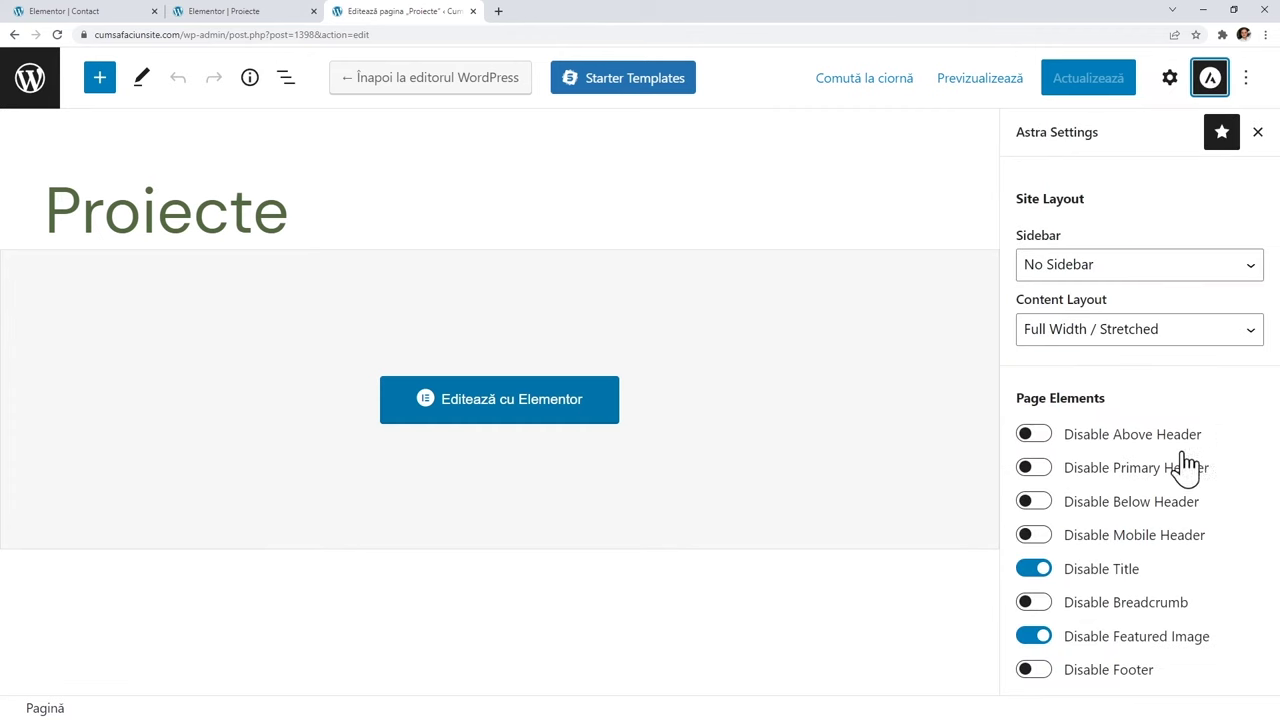
scroll(1185, 460, "down", 2)
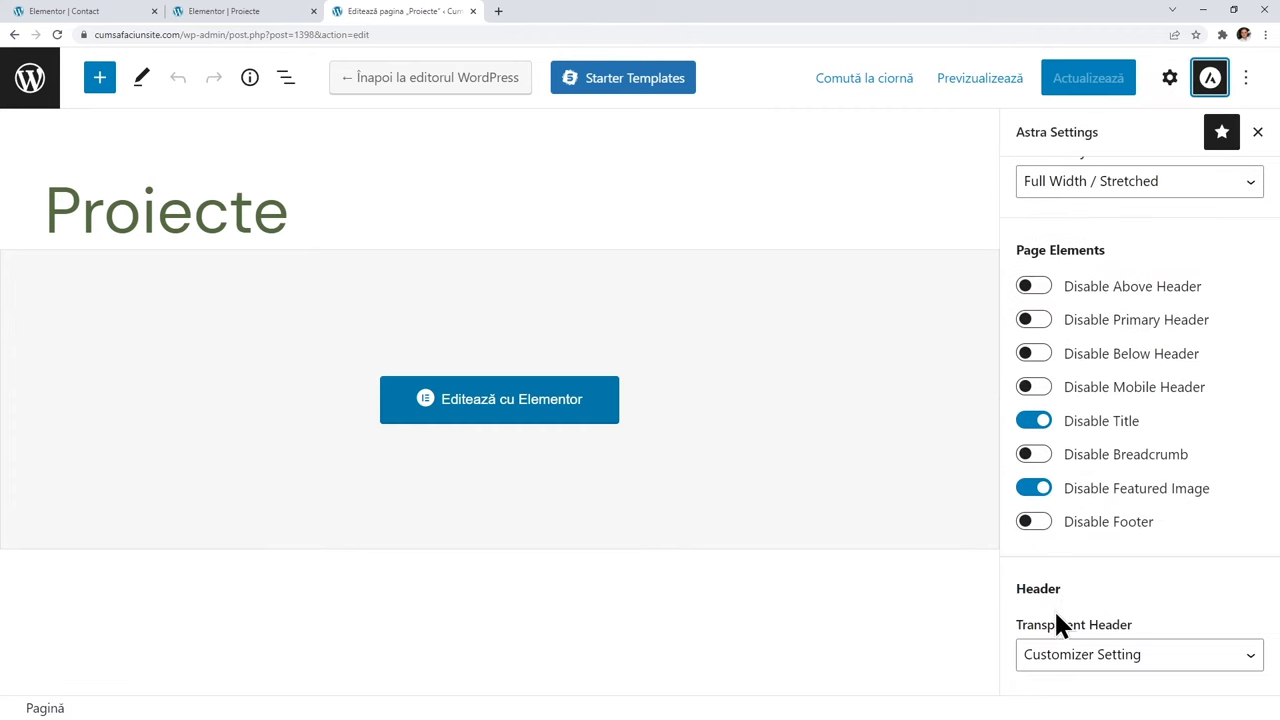
left_click(1114, 660)
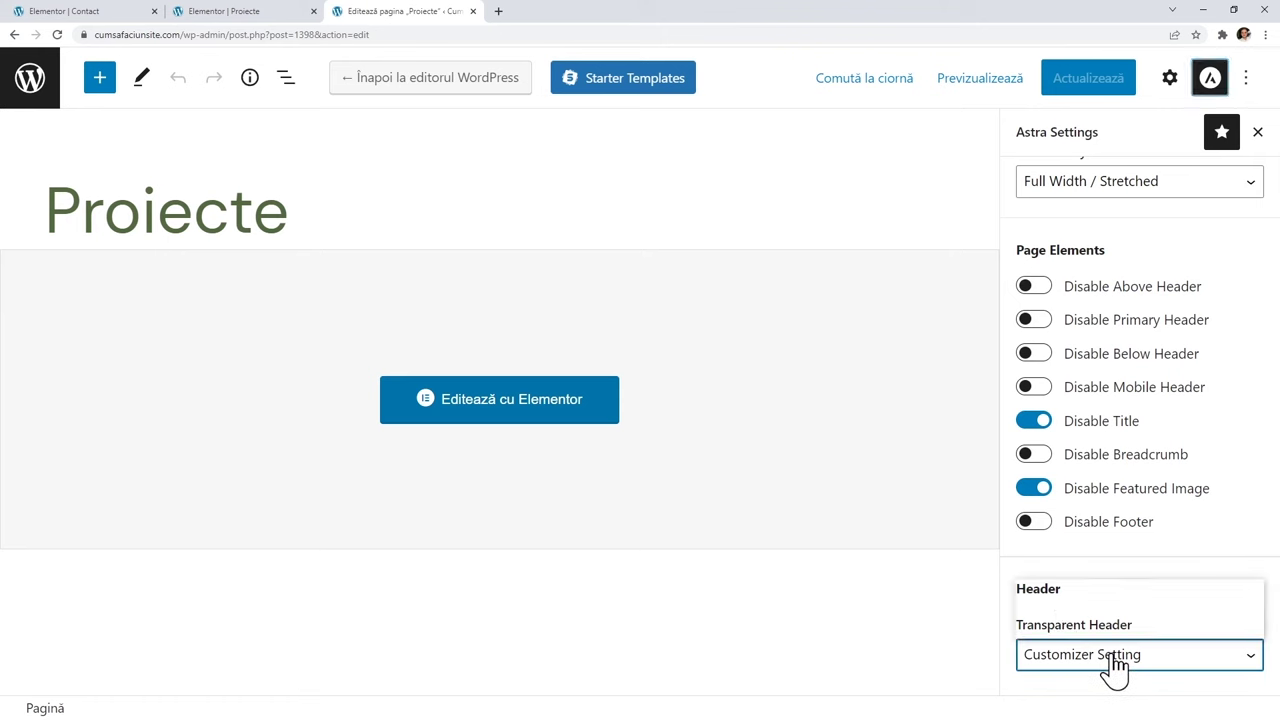
left_click(1090, 611)
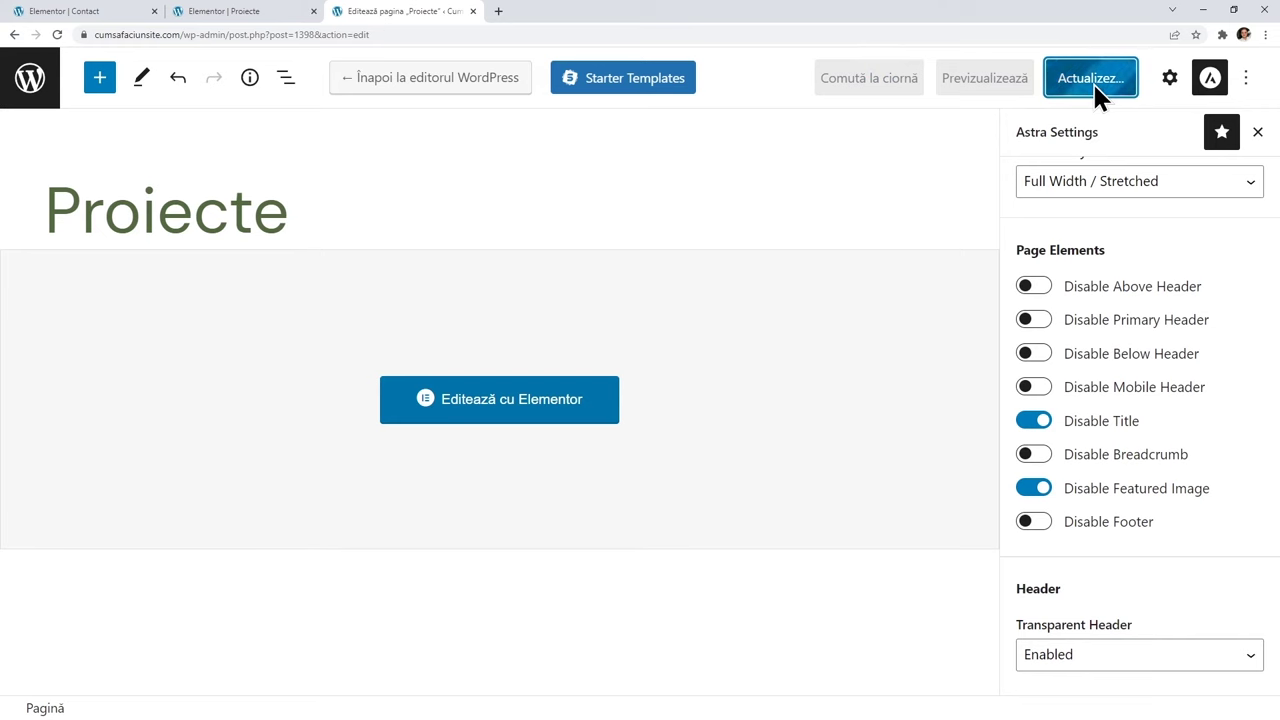
left_click(246, 14)
Reload the Proiecte editor and preview its transparent header over the Our Projects hero, then return to the dashboard.
left_click(57, 34)
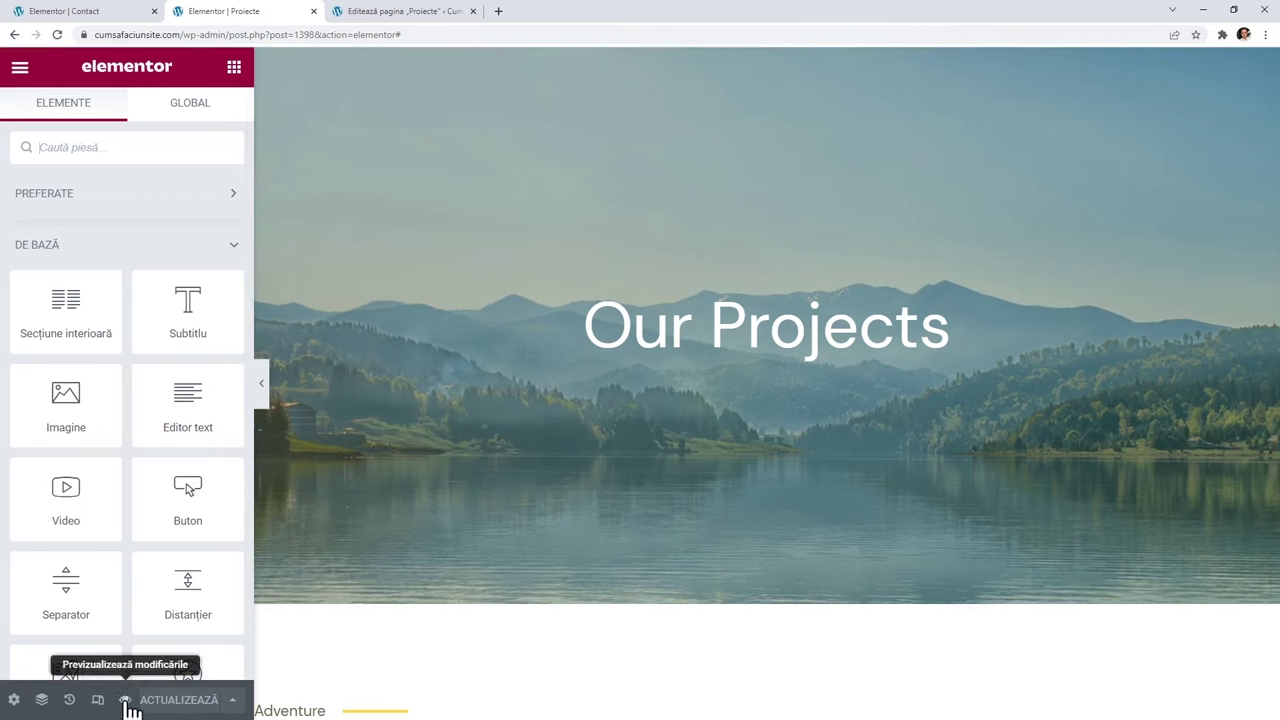
left_click(126, 700)
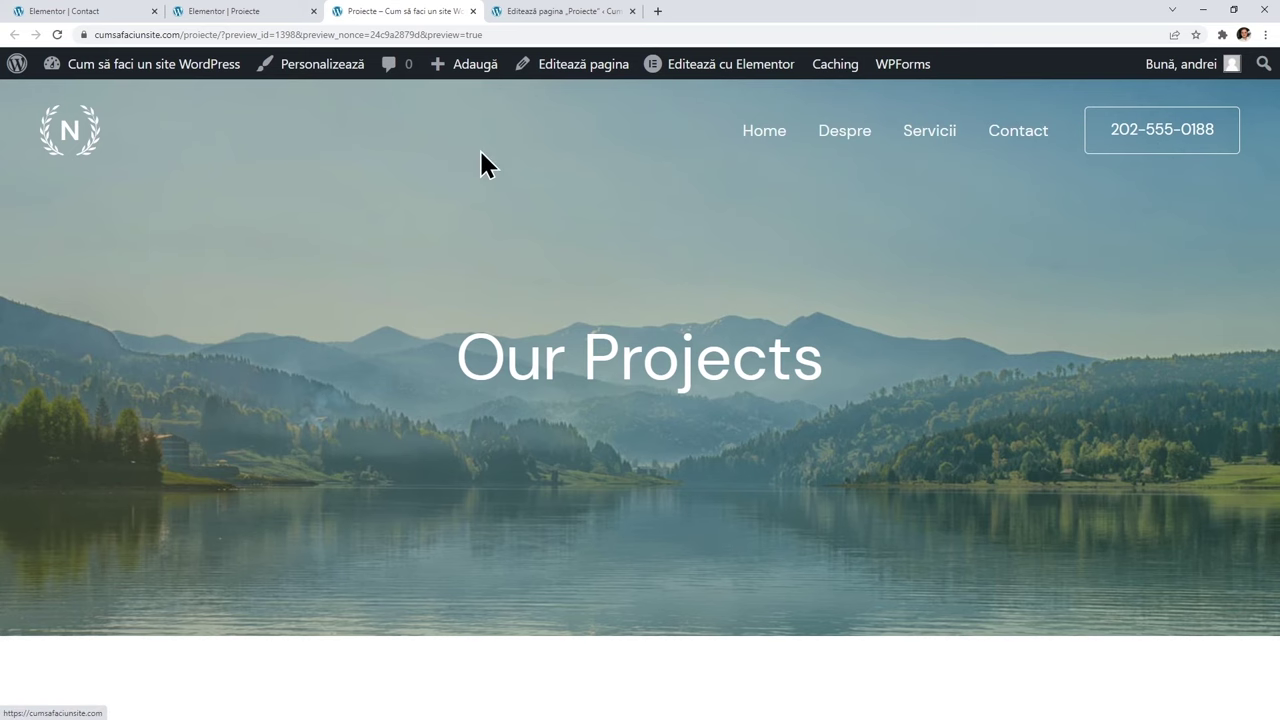
left_click(182, 70)
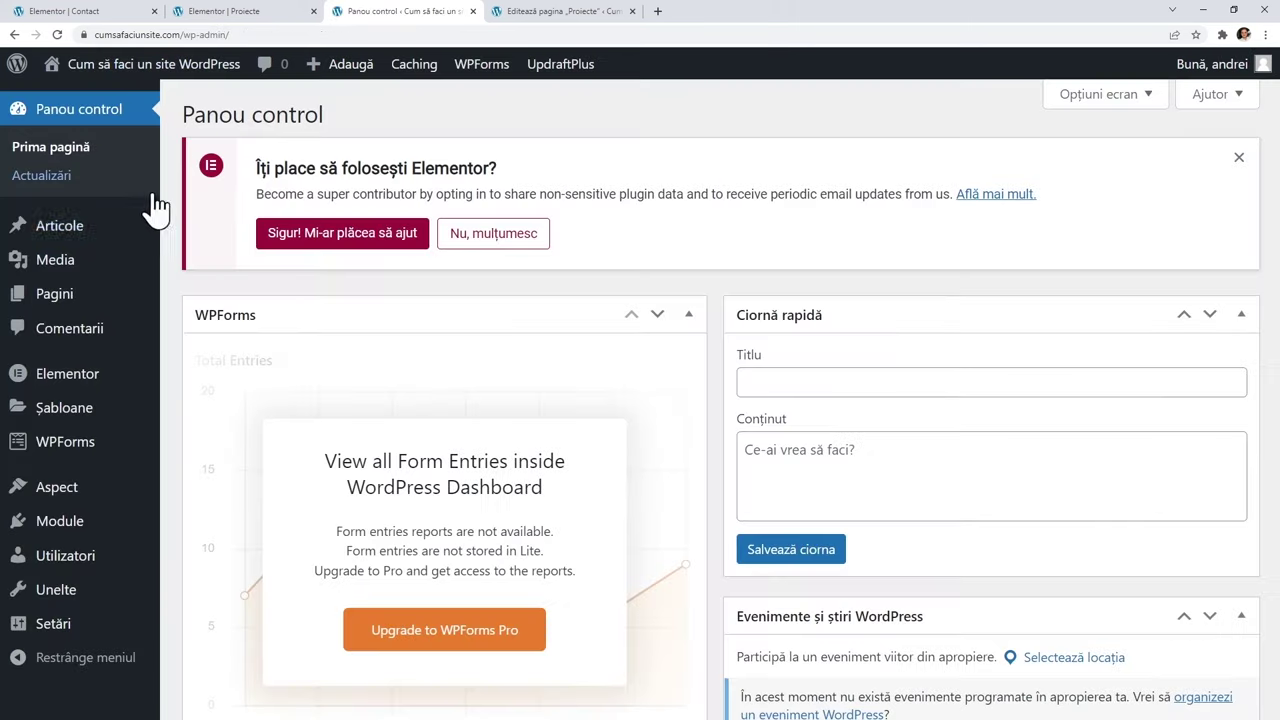
Open the Despre page in Elementor, closing the Proiecte block editor tab and putting Despre first.
left_click(112, 300)
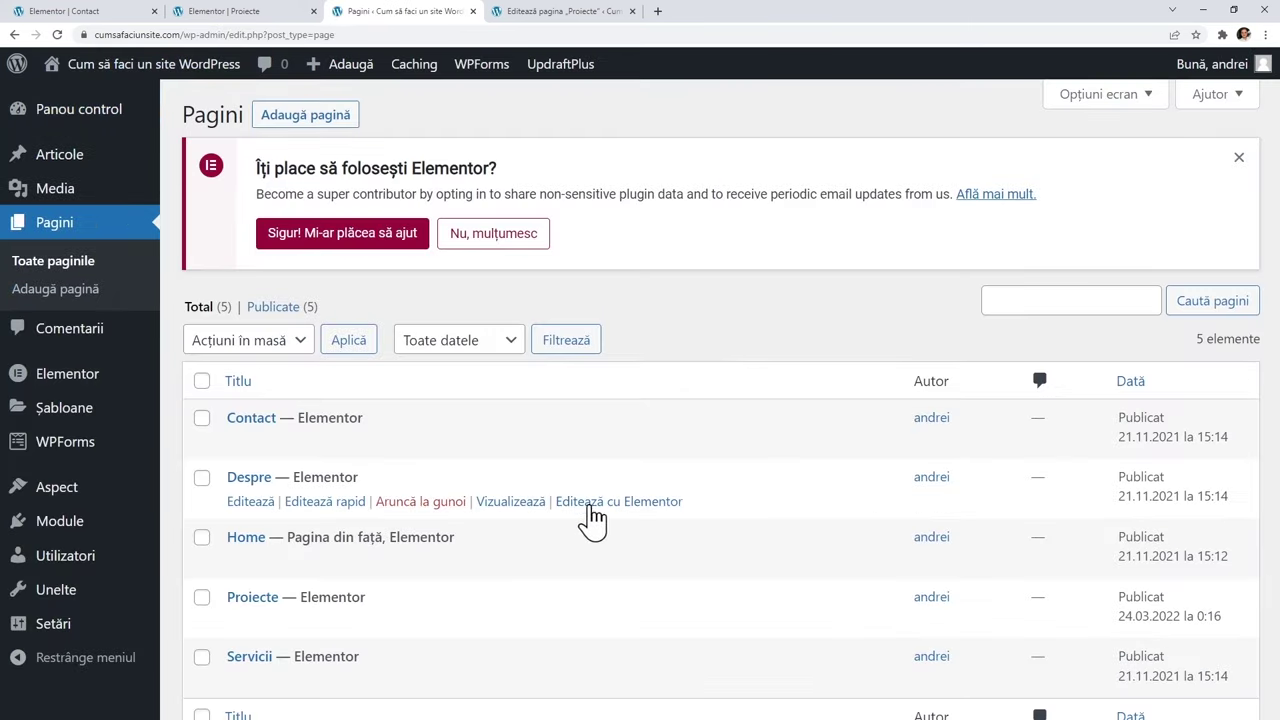
left_click(590, 502)
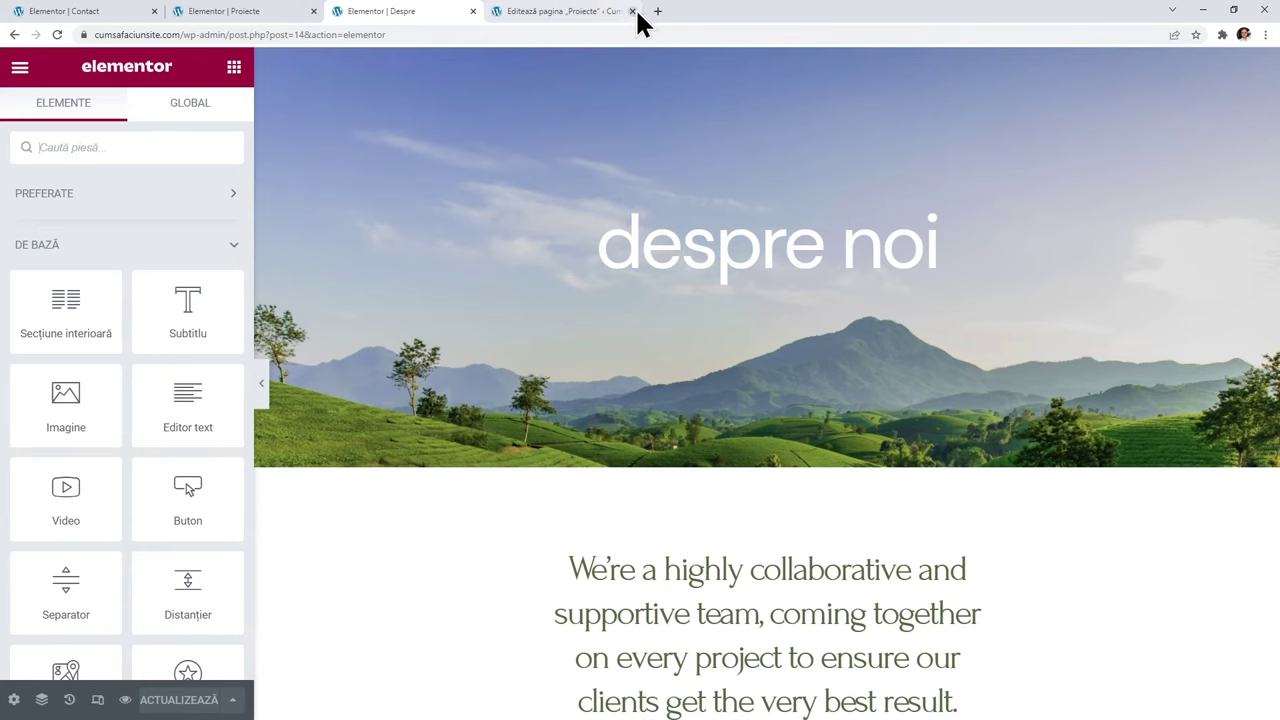
left_click(632, 11)
left_click_drag(440, 12, 85, 15)
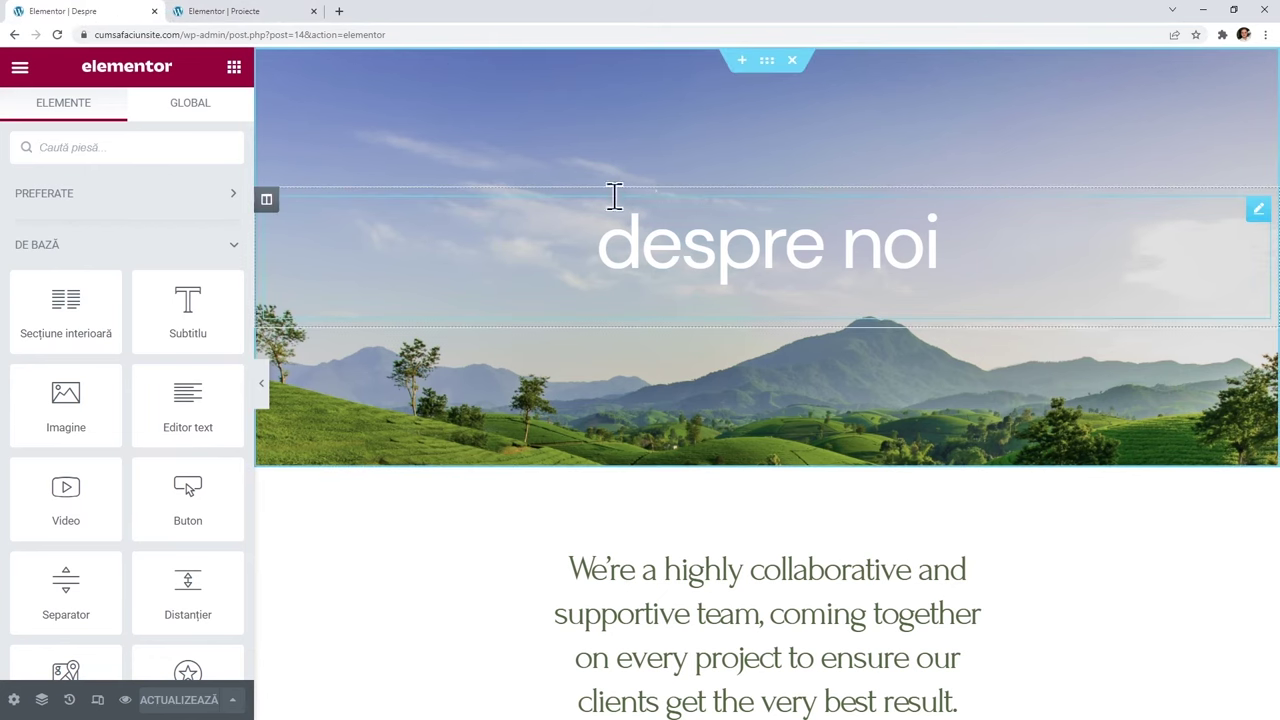
Copy the 'despre noi' hero section and paste it into the empty area at the bottom of Proiecte.
right_click(767, 63)
left_click(820, 155)
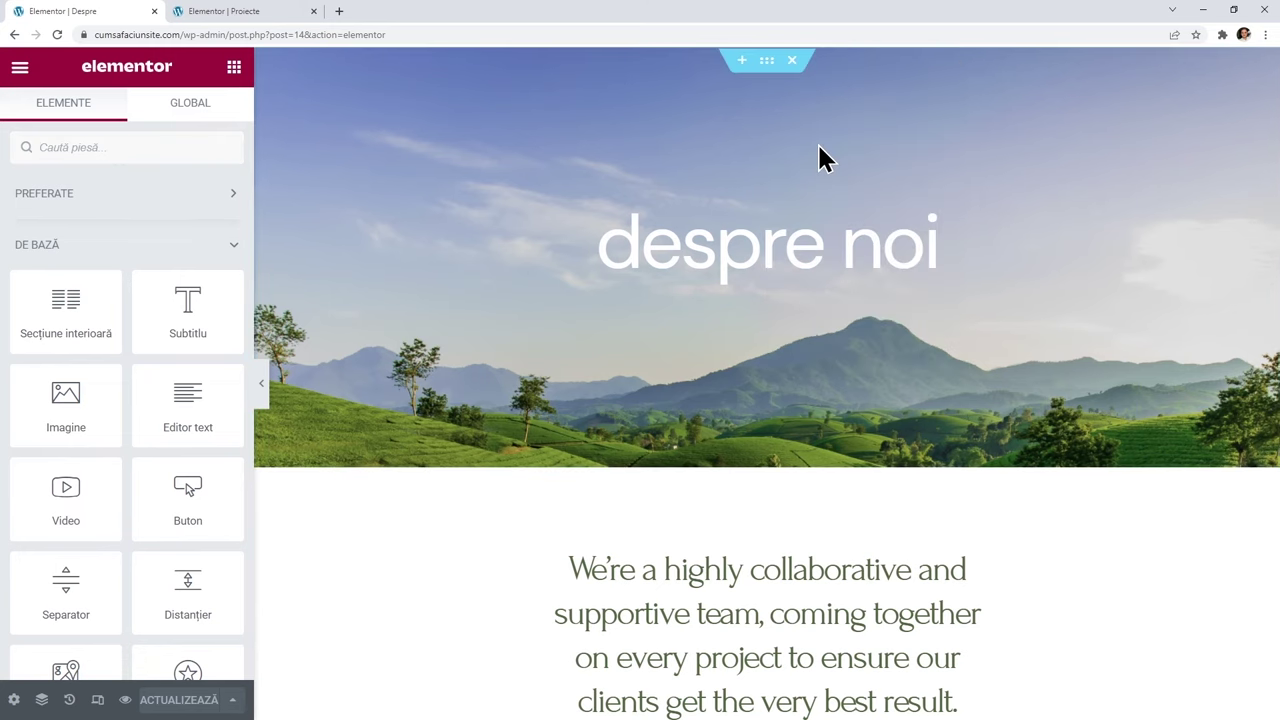
left_click(249, 13)
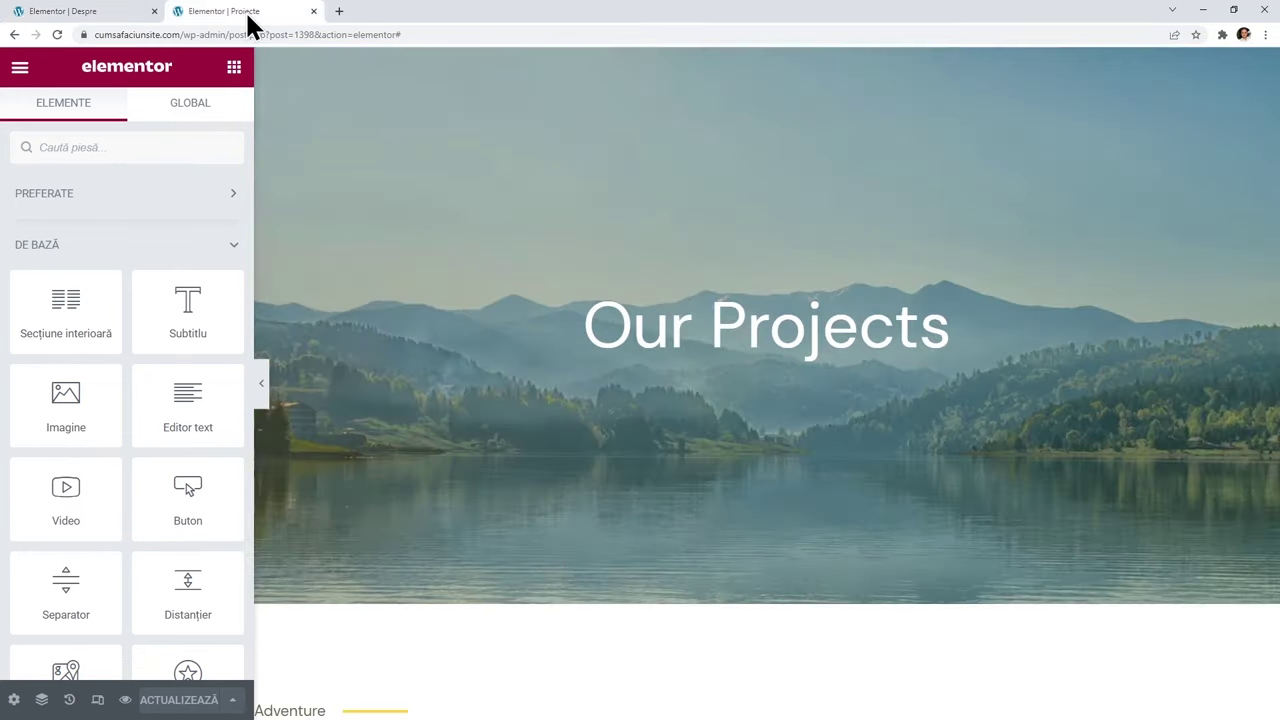
scroll(727, 260, "down", 8)
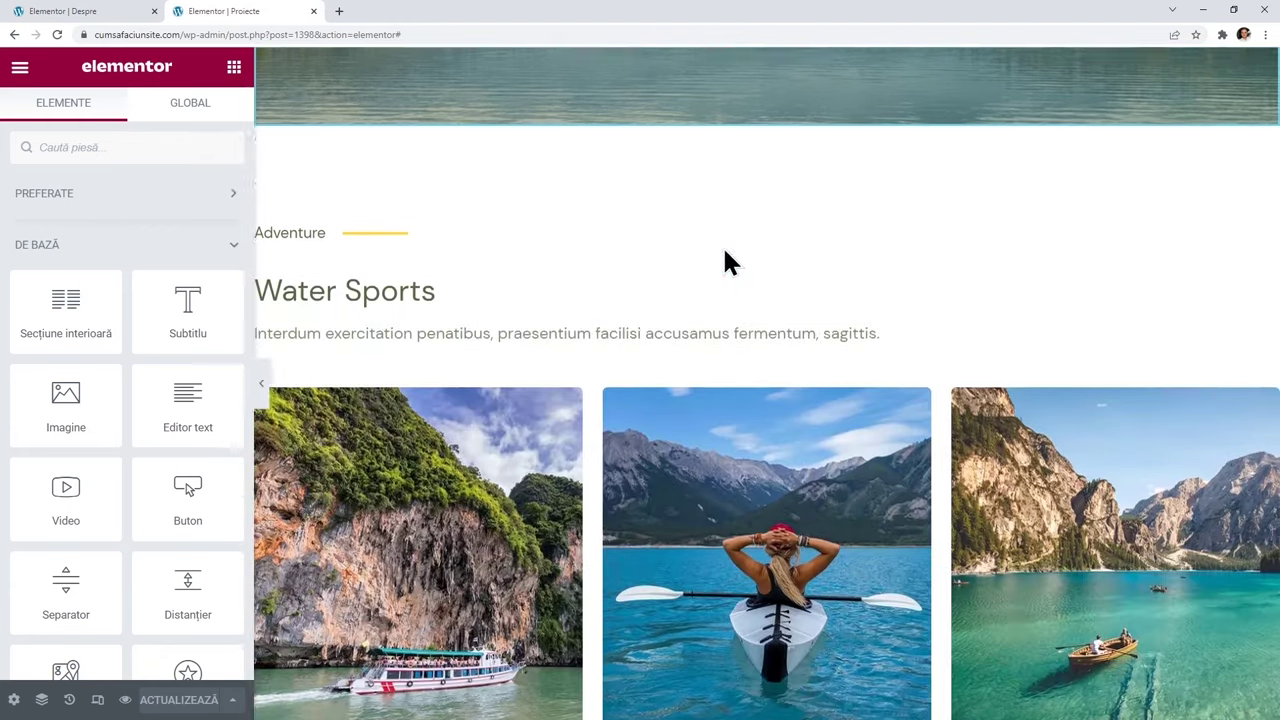
scroll(722, 252, "down", 8)
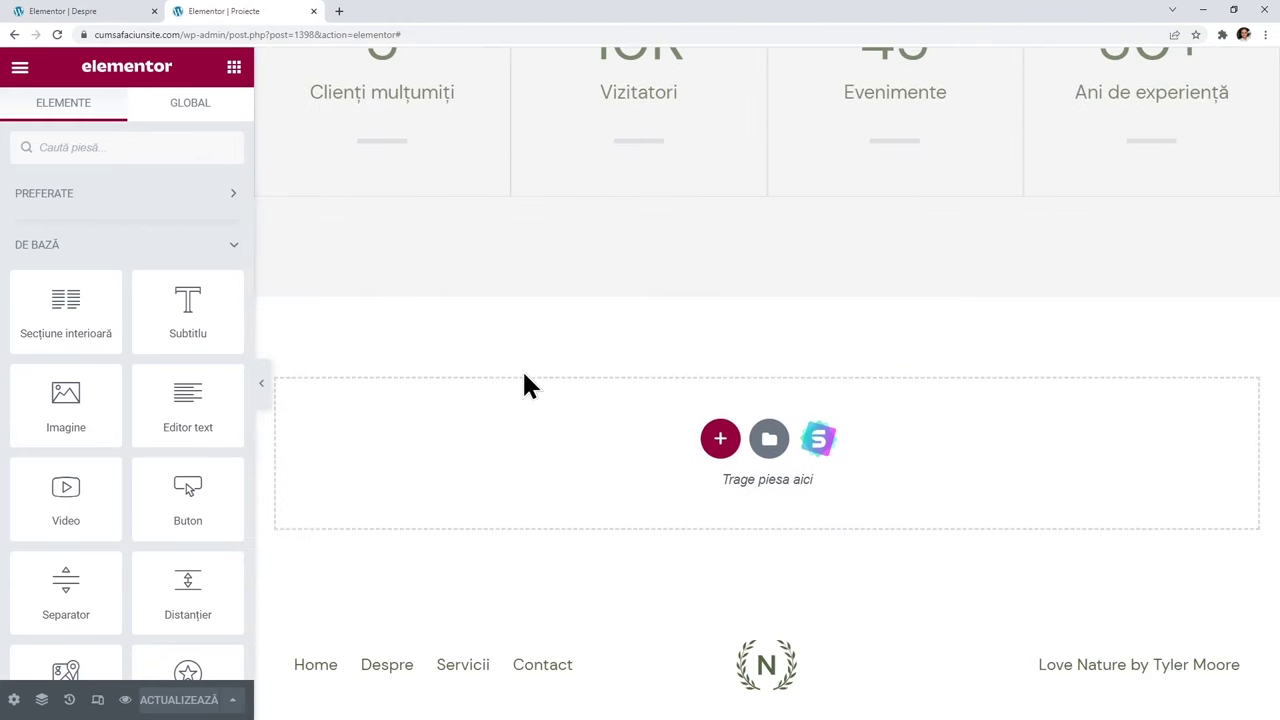
right_click(636, 400)
left_click(660, 415)
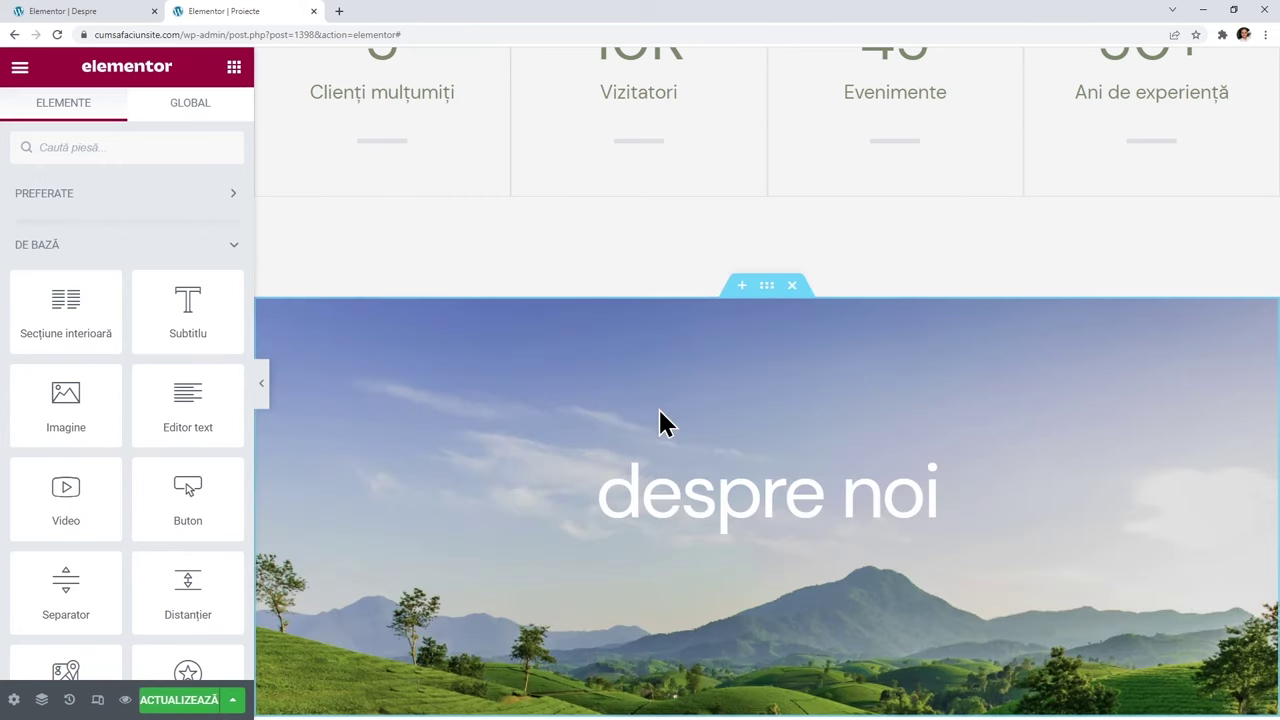
scroll(1010, 415, "down", 1)
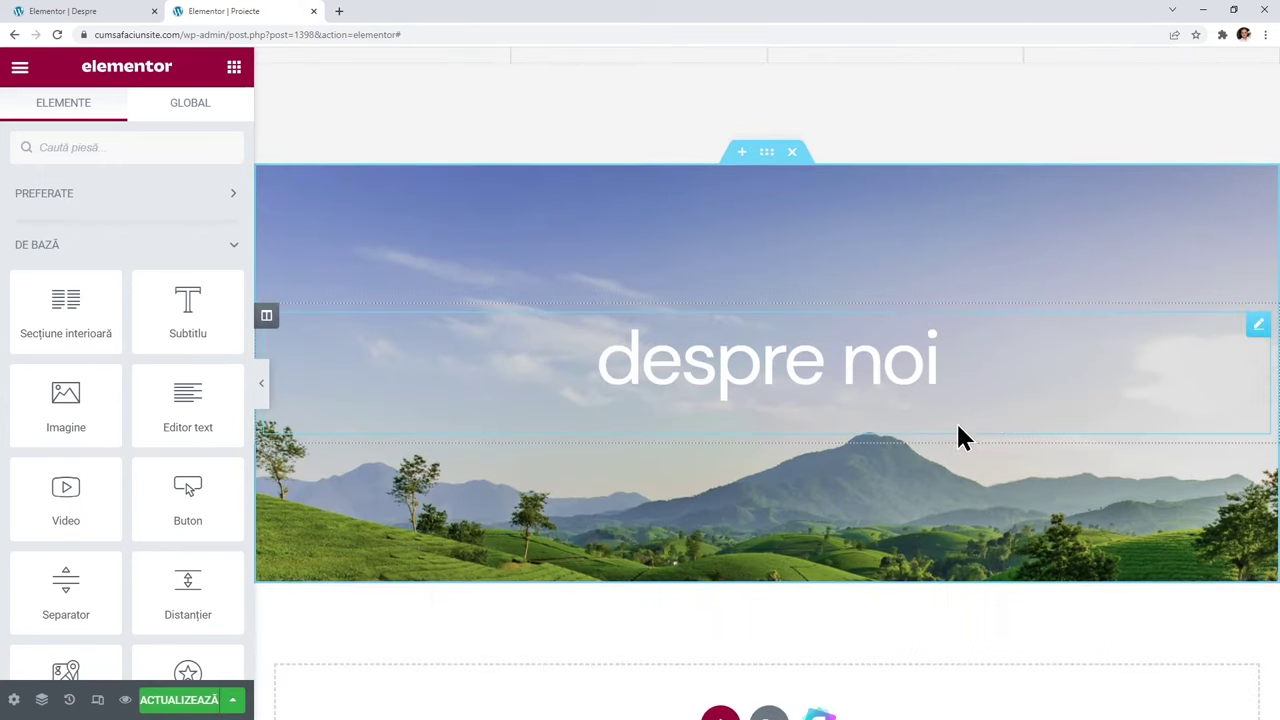
Move the pasted hero to the top of Proiecte and delete the old Our Projects hero.
scroll(800, 260, "up", 1)
left_click_drag(768, 216, 767, 160)
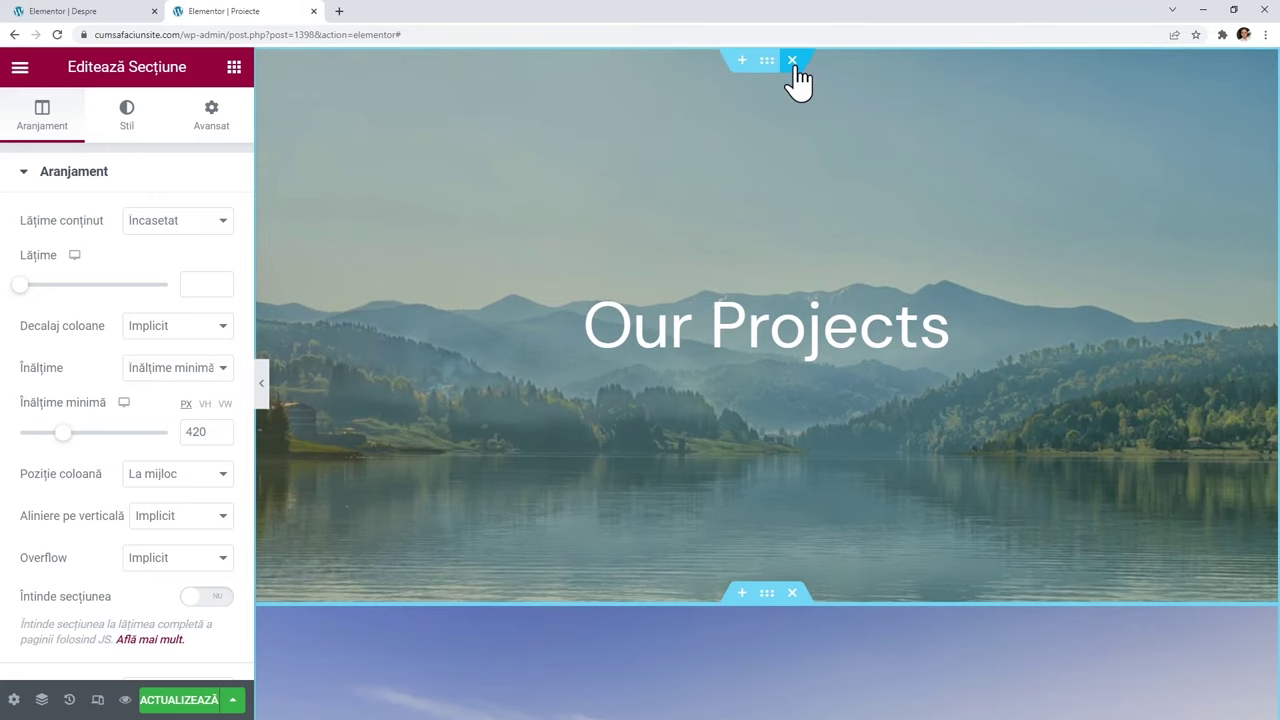
left_click(793, 62)
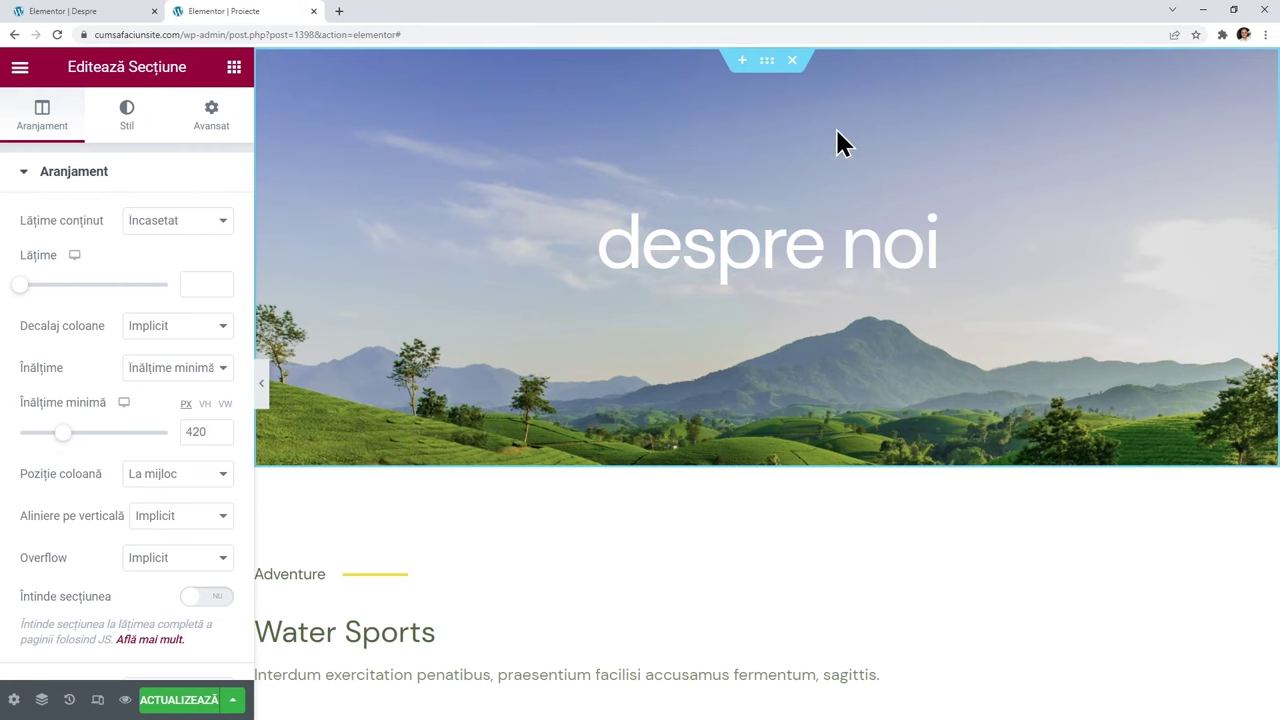
Change the hero heading text to 'proiecte'.
left_click(713, 241)
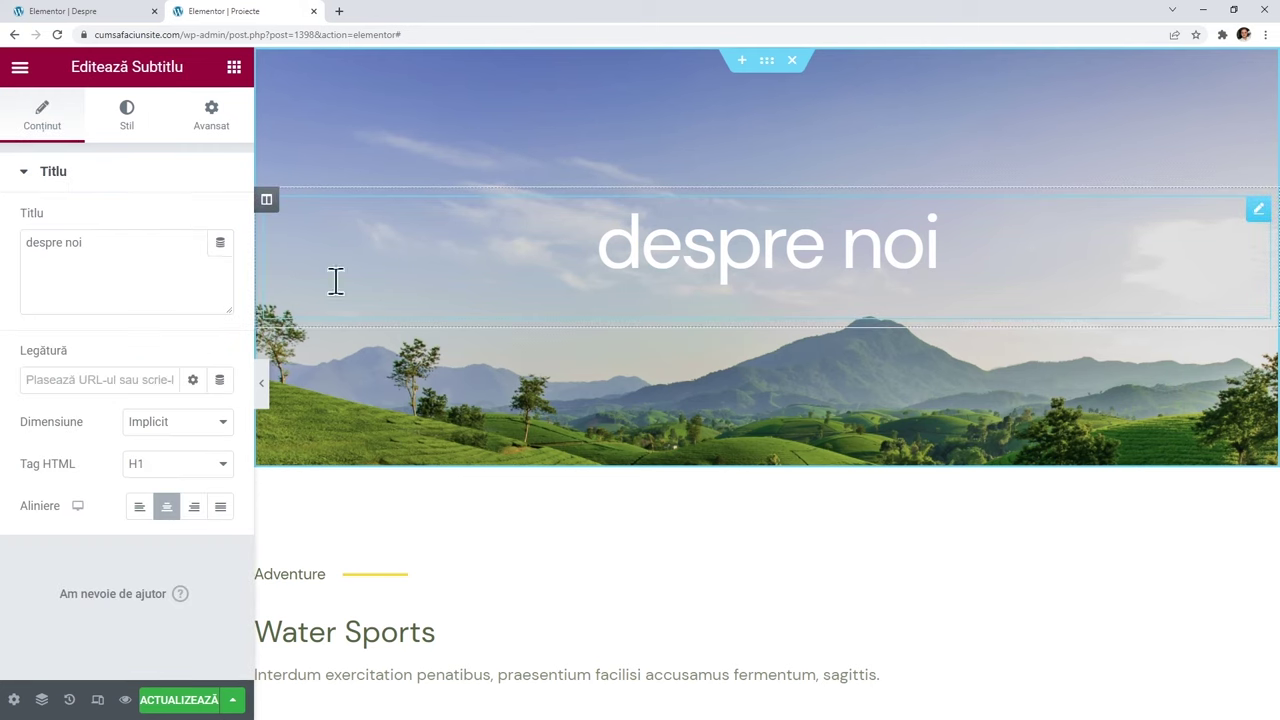
left_click_drag(126, 271, 5, 242)
type("proiecte")
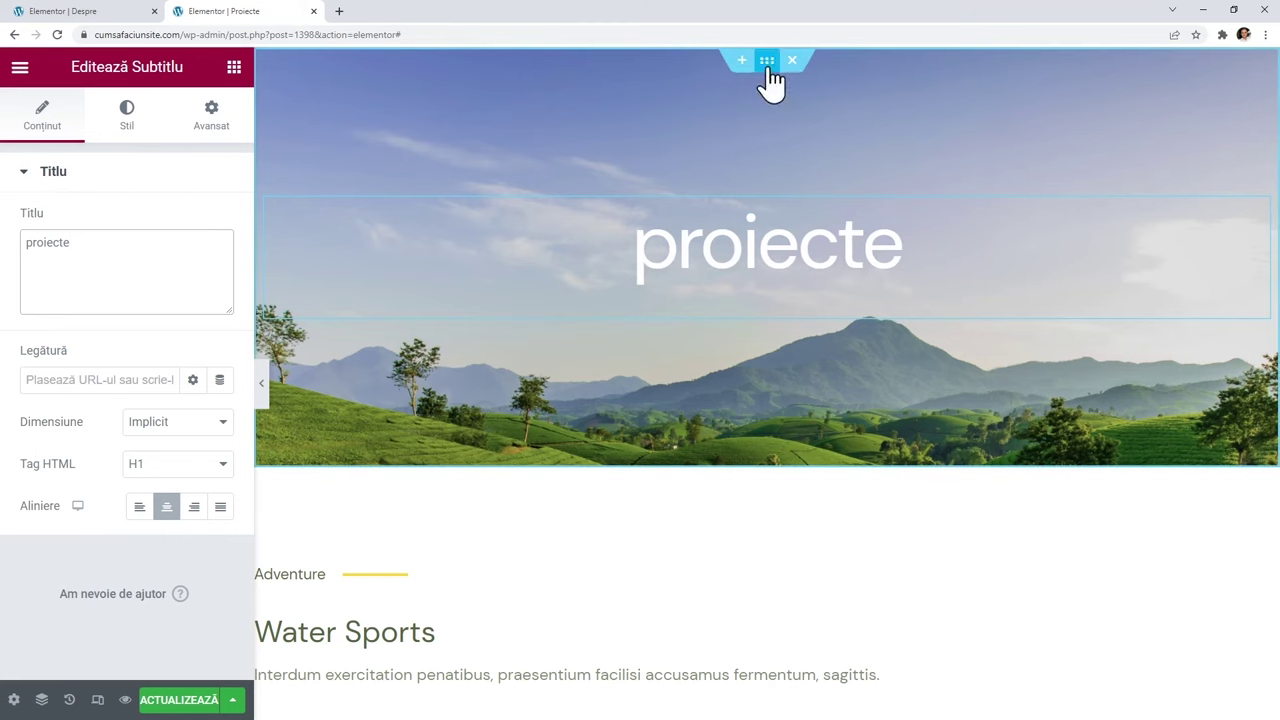
left_click(767, 60)
Upload projects-header.jpg from the Proiecte folder and set it as the hero section's background image.
left_click(135, 125)
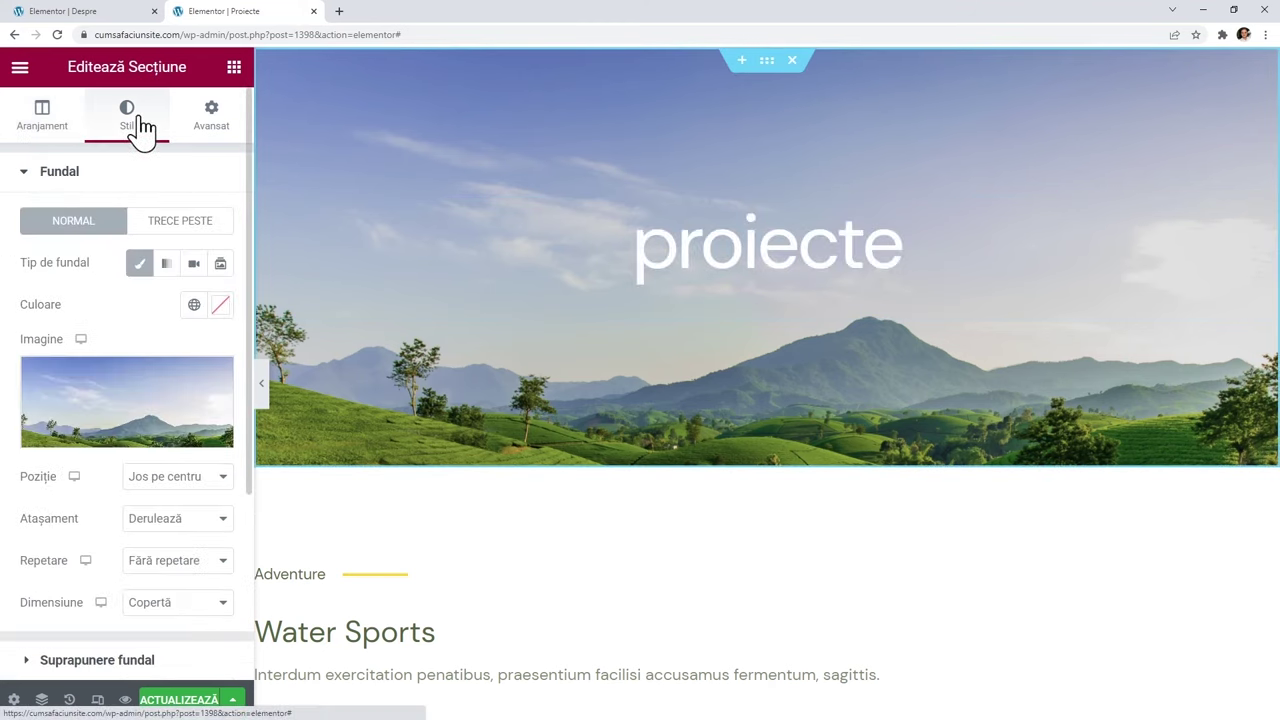
left_click(143, 391)
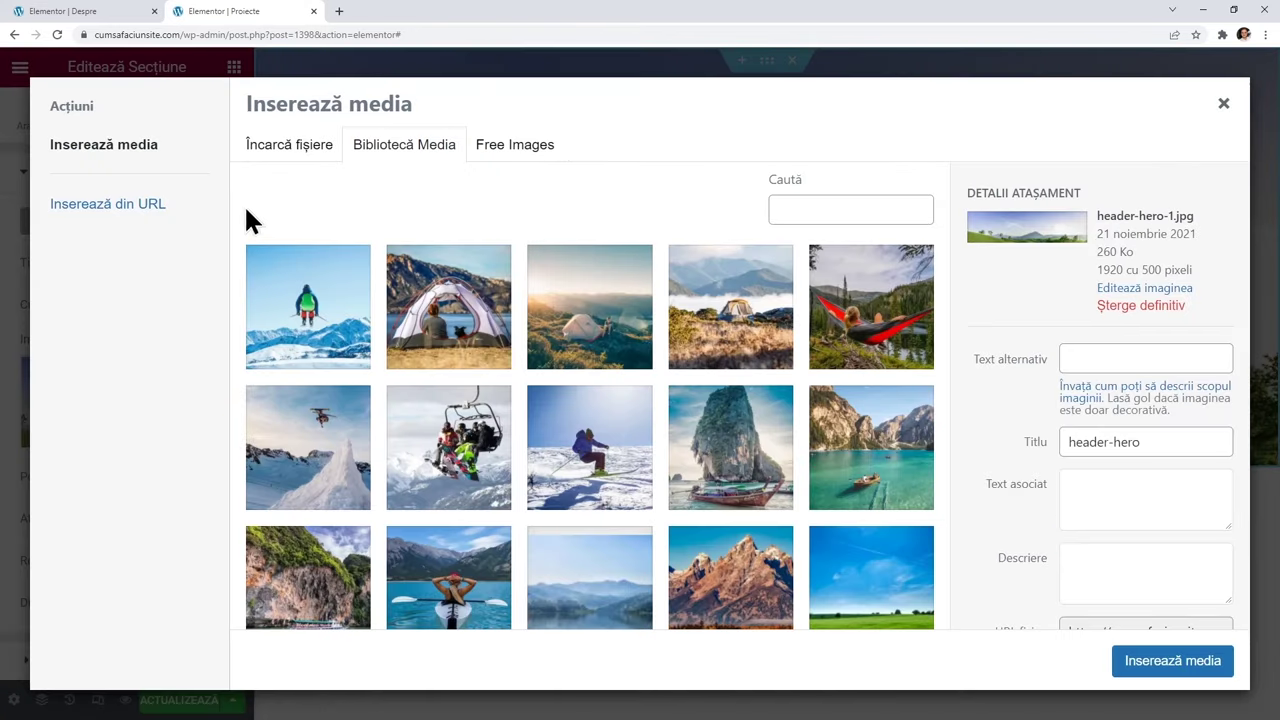
left_click(283, 145)
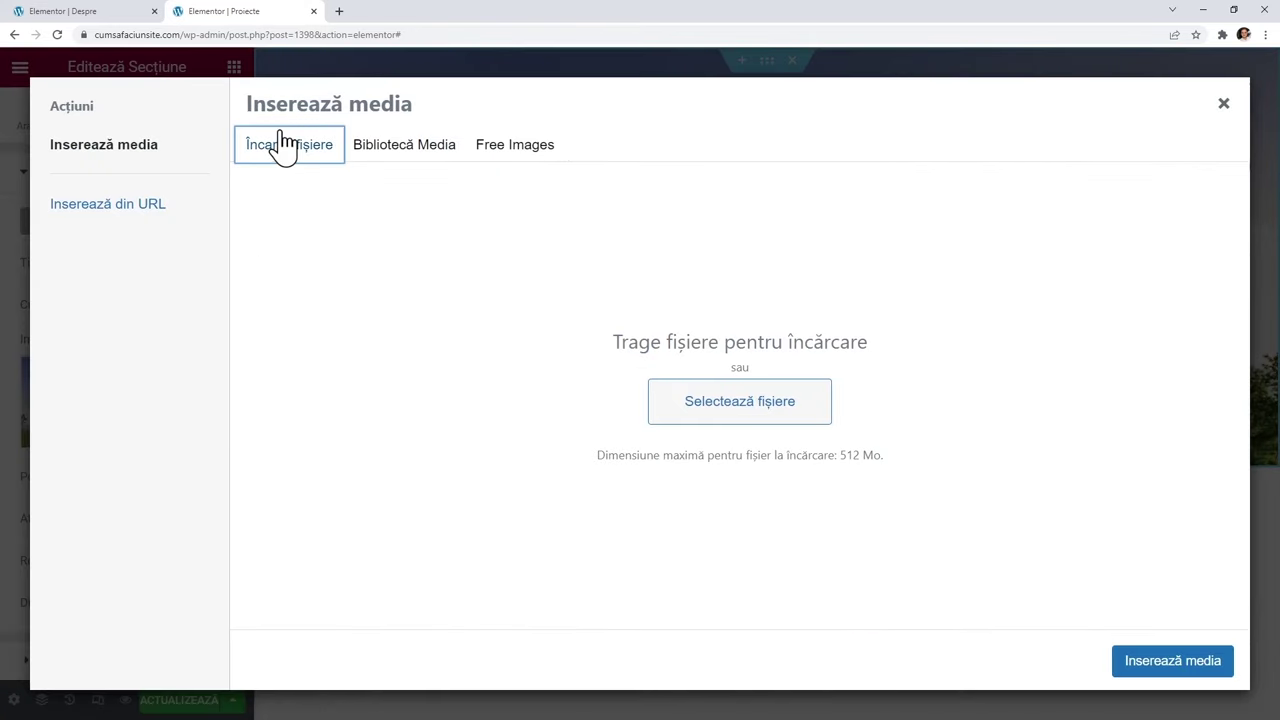
left_click(761, 401)
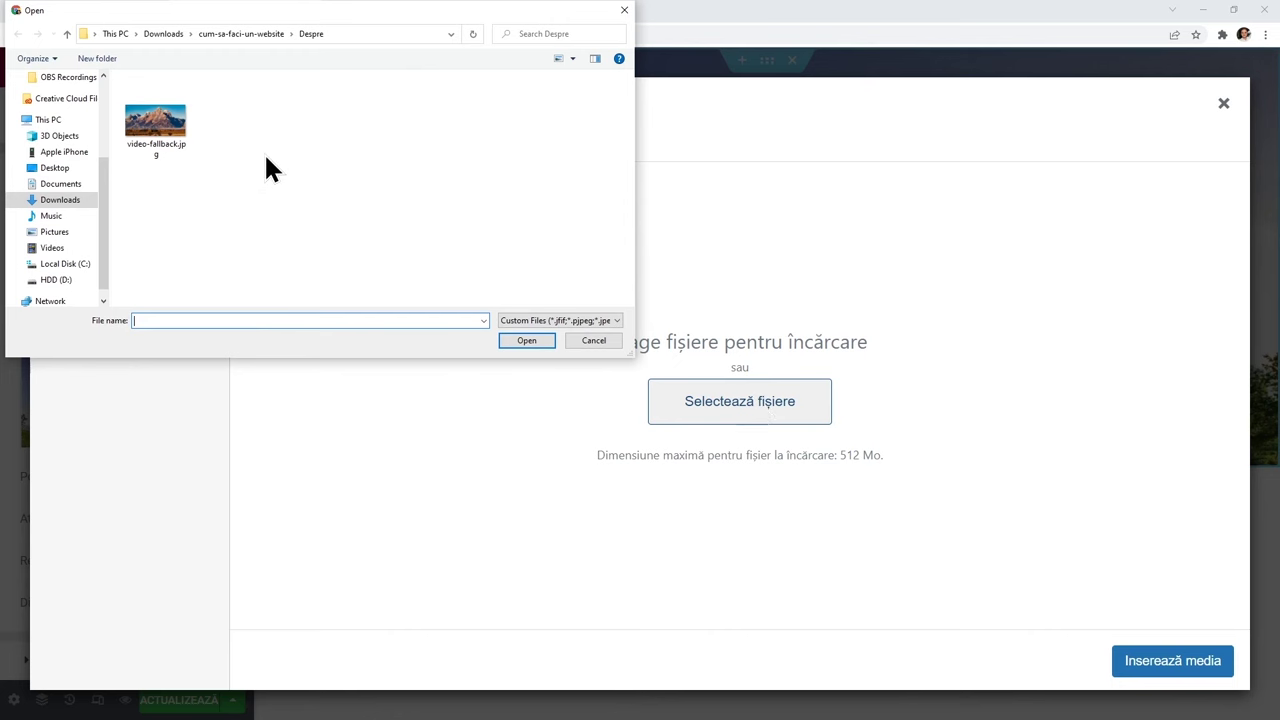
left_click(248, 33)
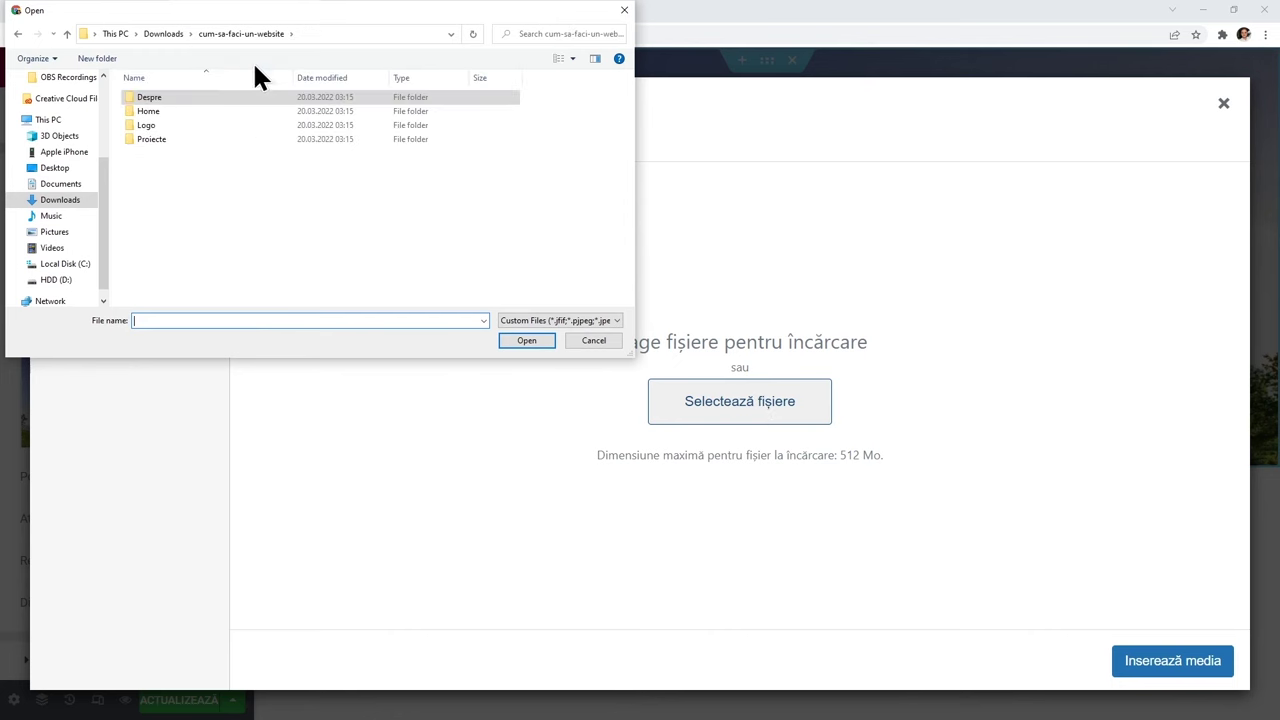
left_click(250, 139)
double_click(250, 139)
left_click(172, 140)
double_click(172, 140)
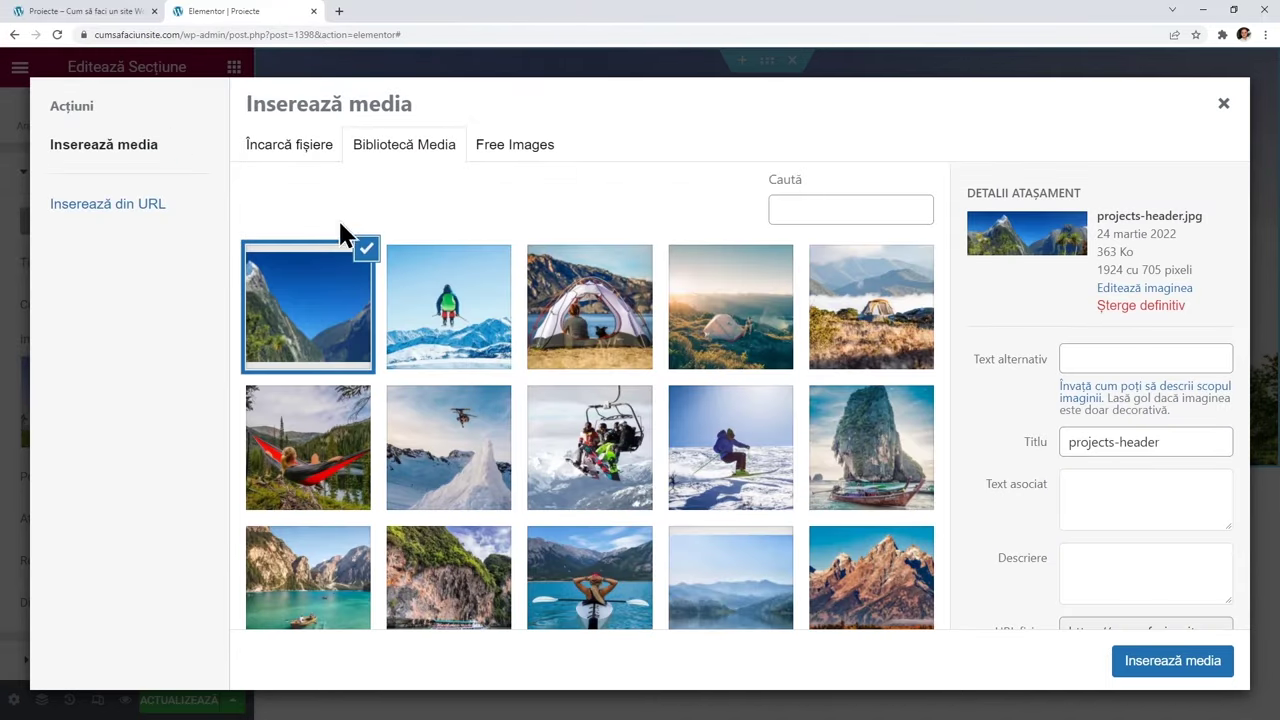
left_click(1150, 672)
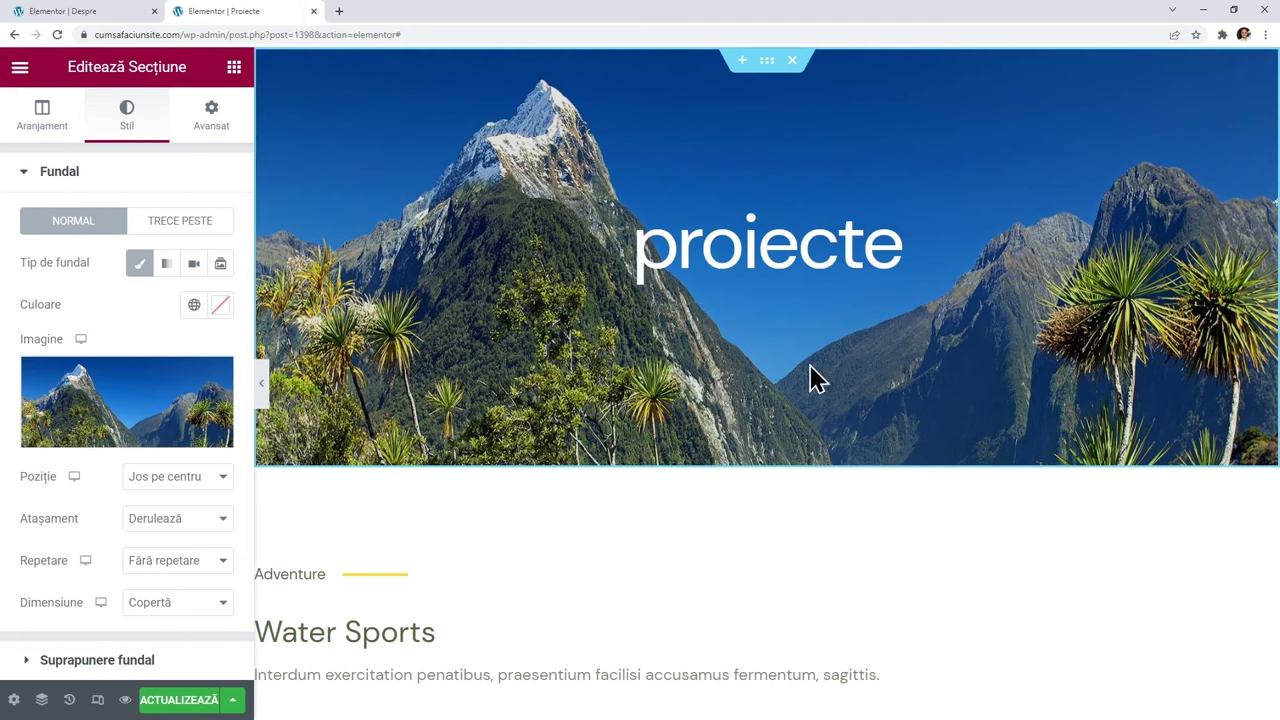
Copy the Love Nature testimonial section on the Despre page.
left_click(93, 13)
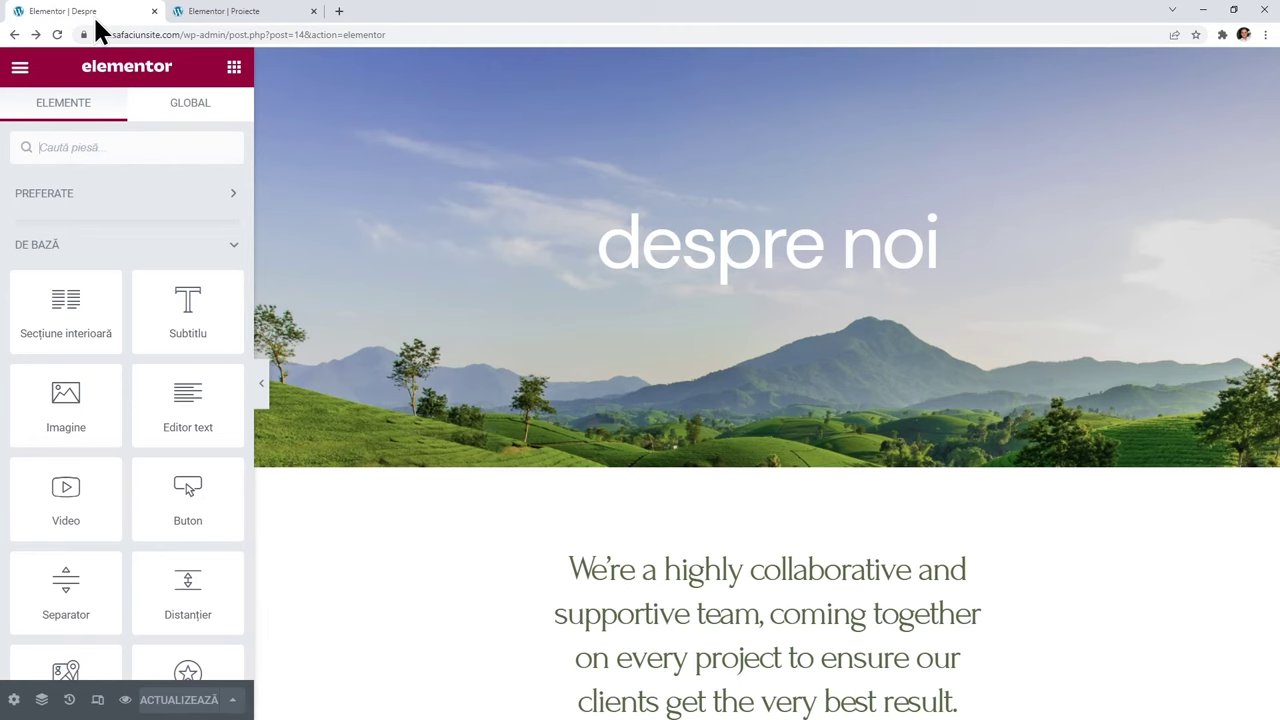
scroll(780, 450, "down", 15)
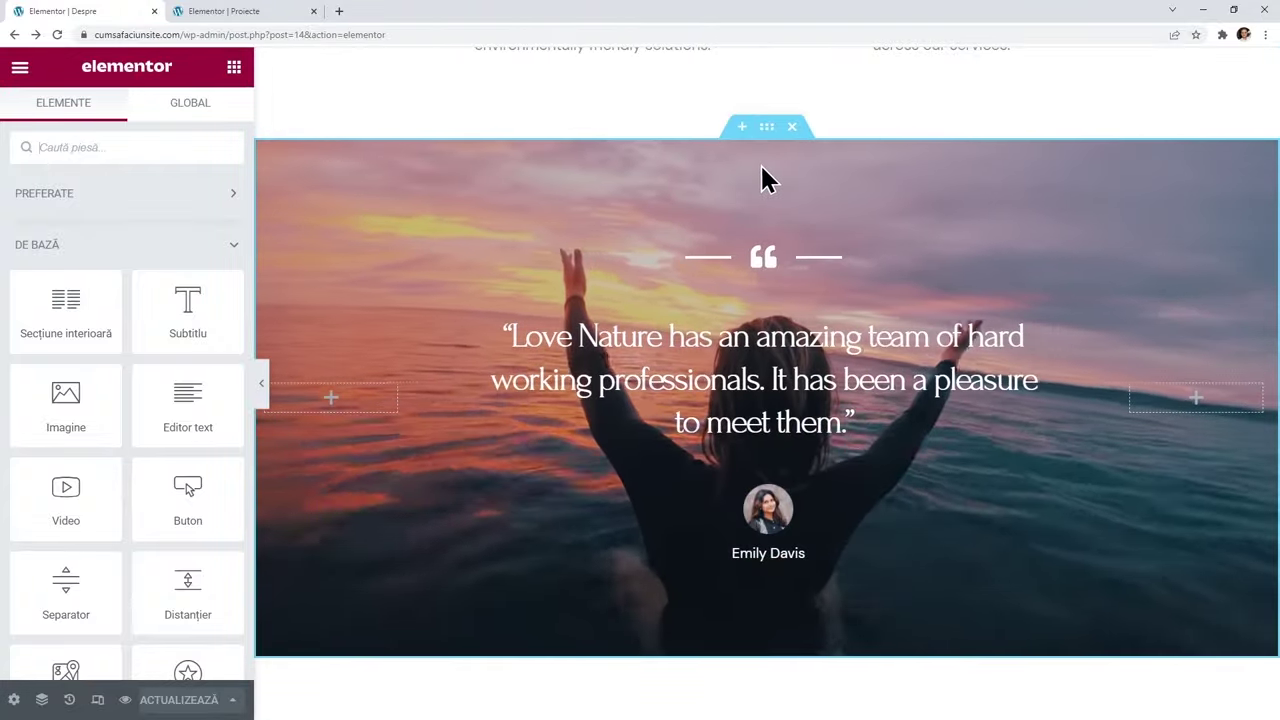
right_click(767, 128)
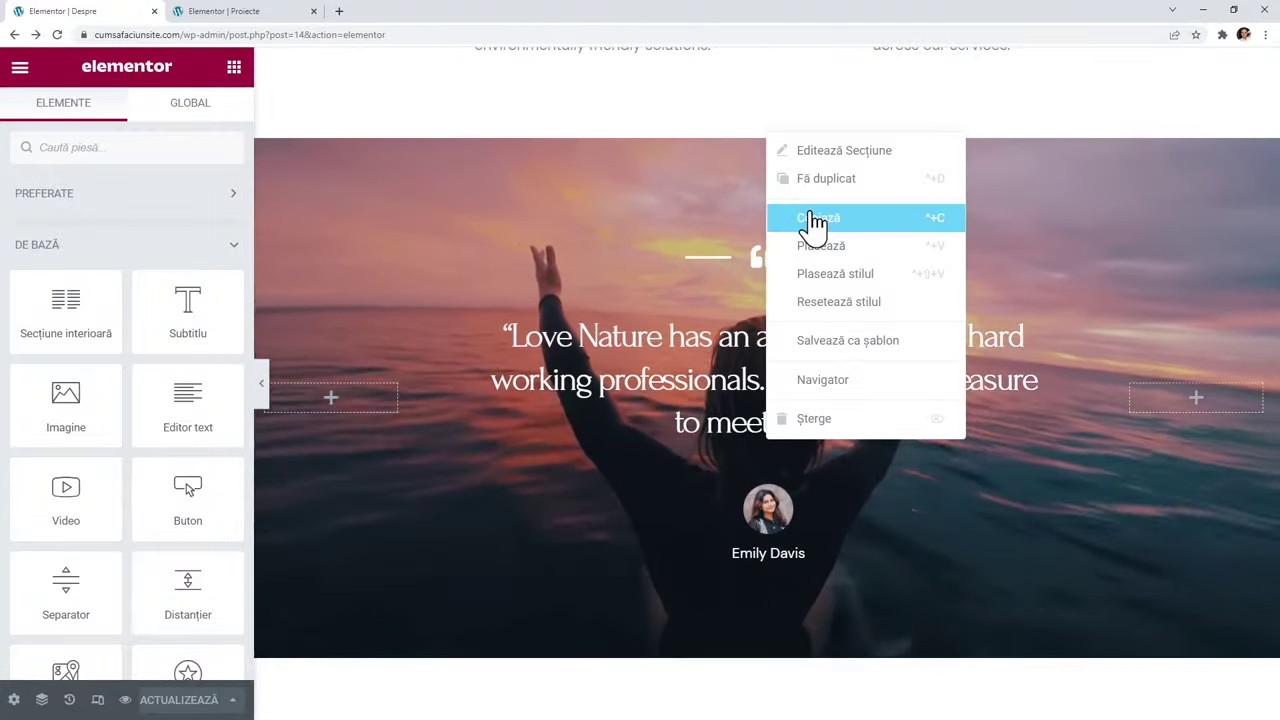
left_click(810, 213)
Paste the testimonial section into the empty area at the bottom of the Proiecte page.
left_click(226, 12)
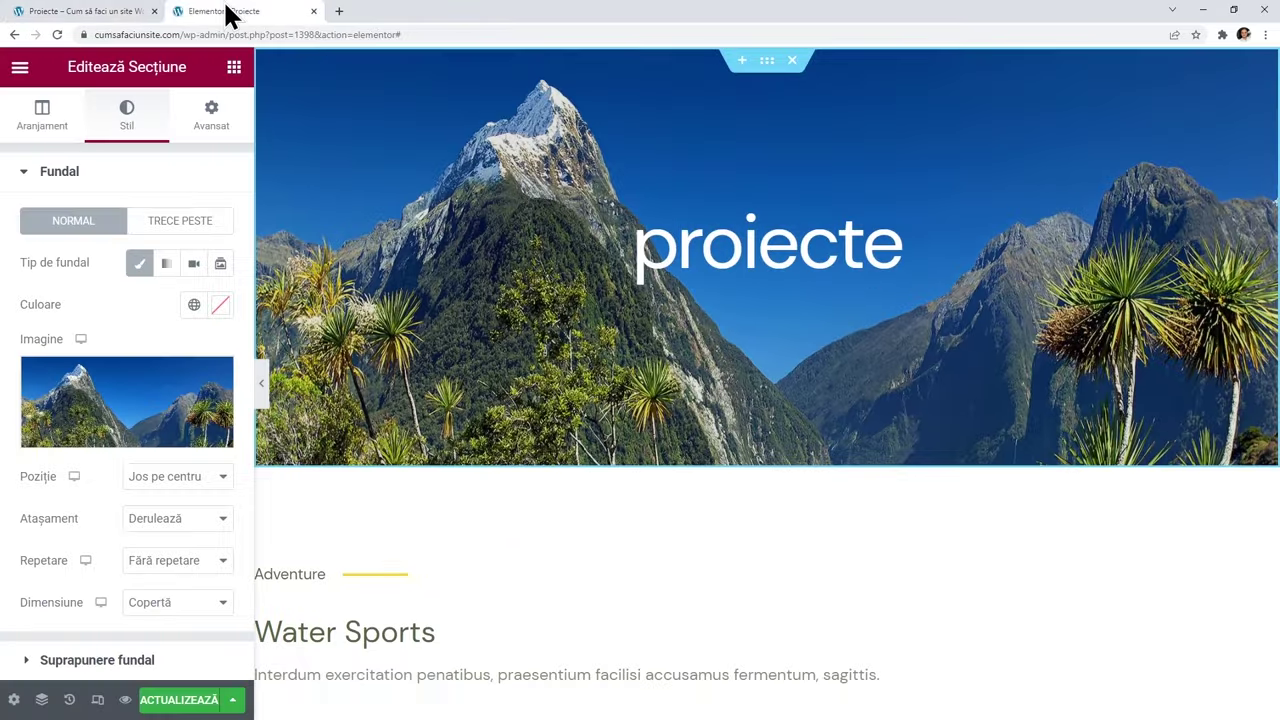
scroll(697, 398, "down", 15)
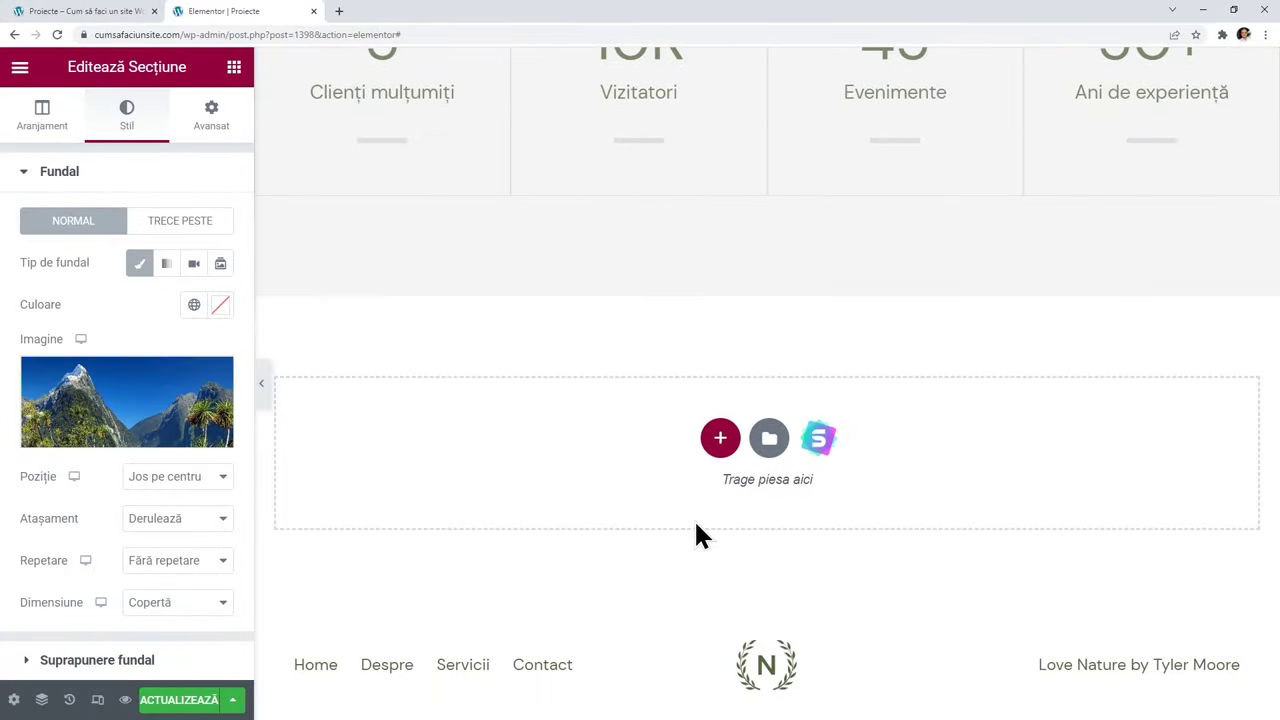
right_click(630, 443)
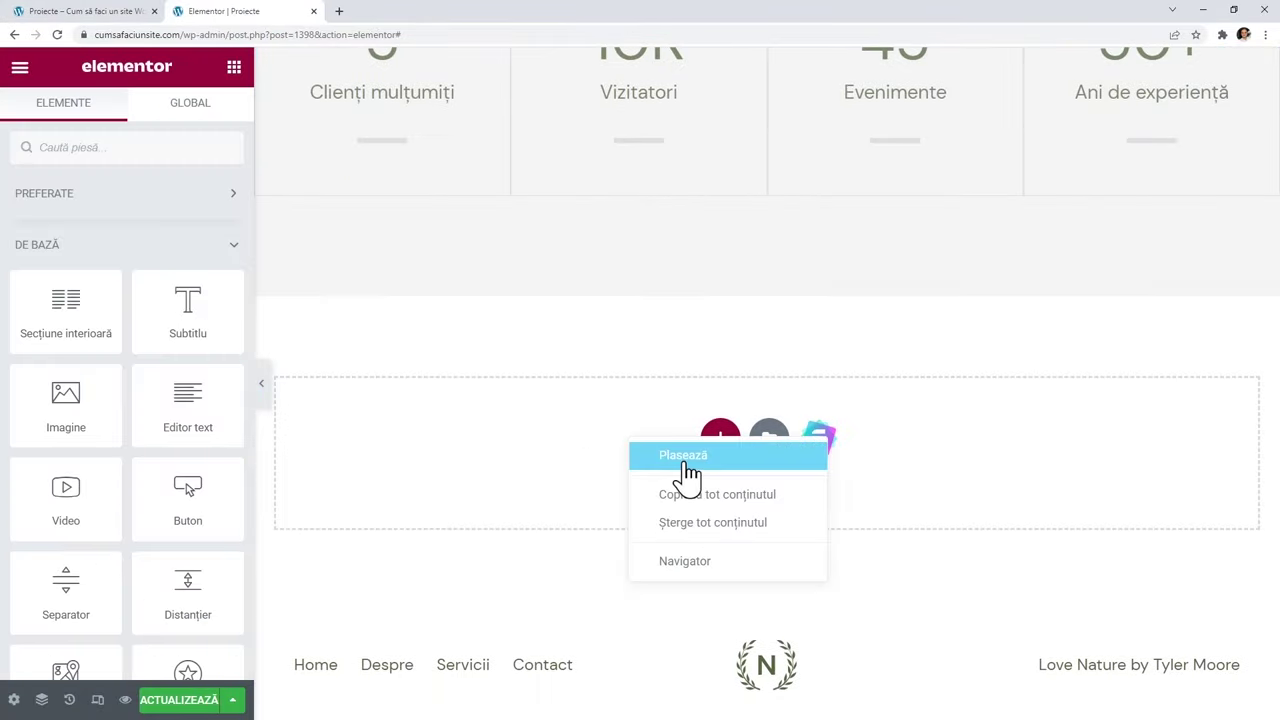
left_click(680, 456)
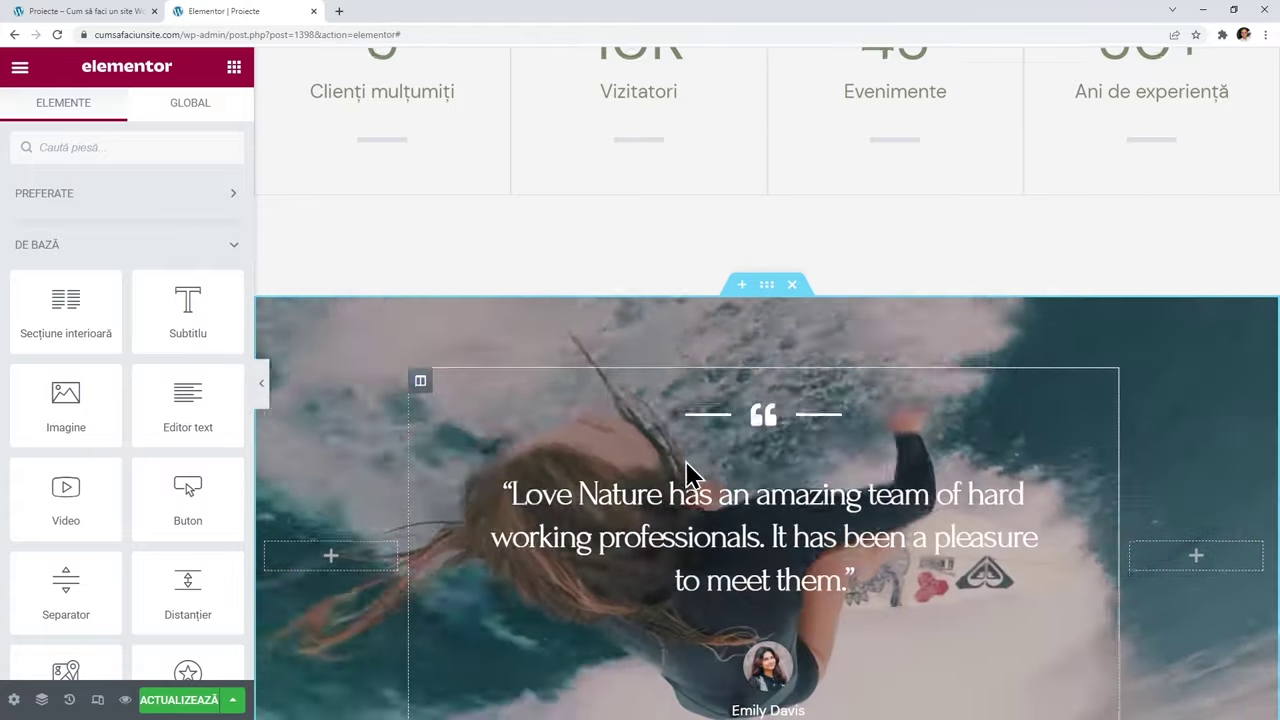
scroll(686, 470, "down", 1)
scroll(685, 458, "up", 3)
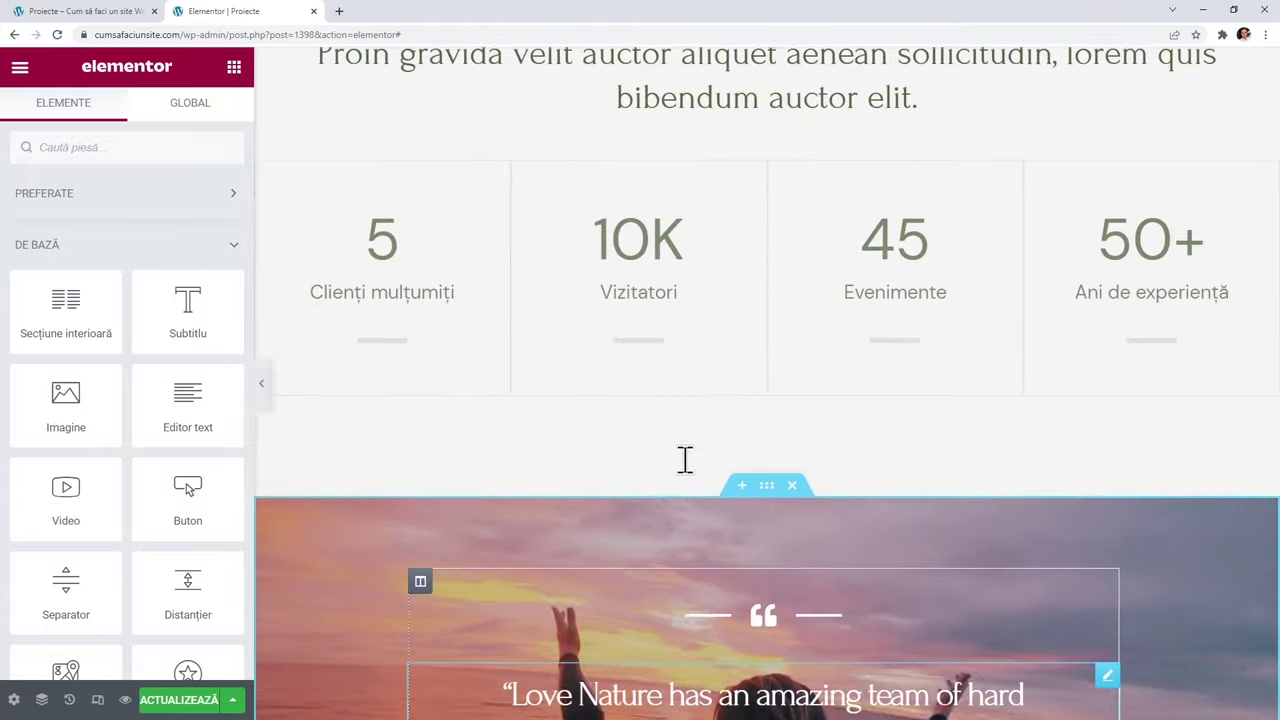
scroll(685, 458, "down", 2)
scroll(685, 458, "up", 4)
scroll(684, 458, "up", 10)
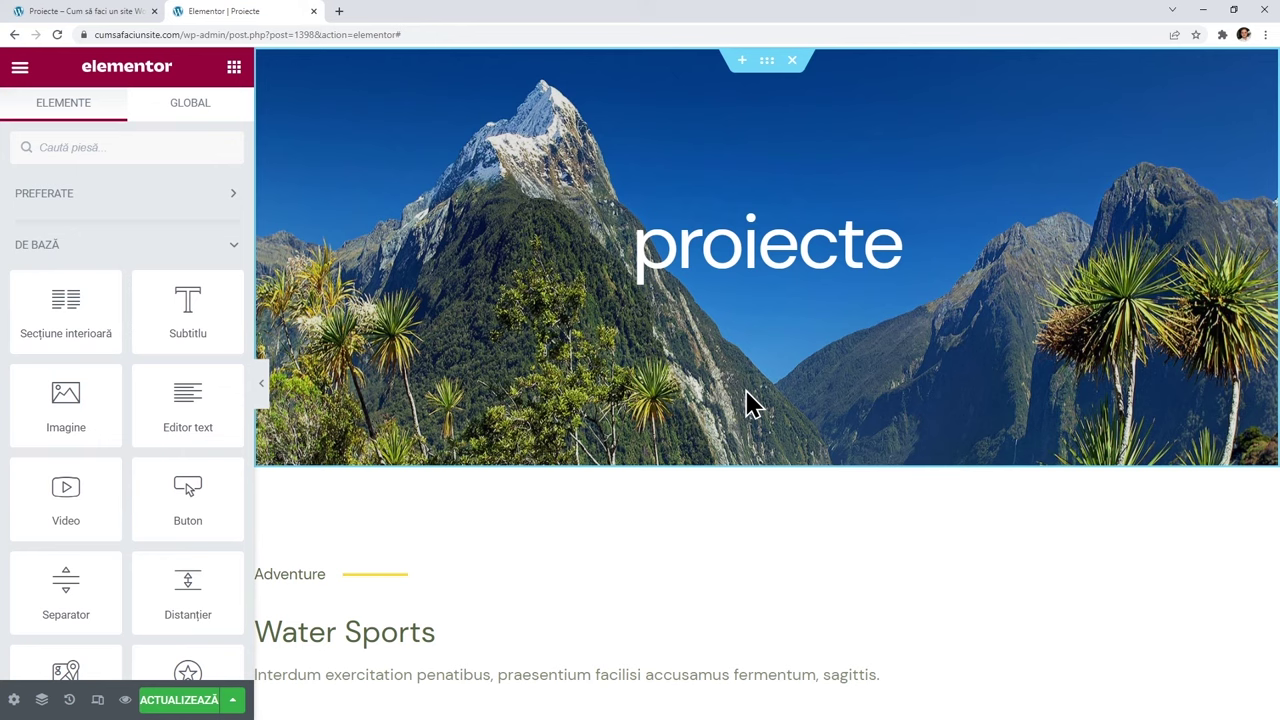
Add a one-column section at the page bottom with subtitle, text and button widgets.
scroll(750, 405, "down", 15)
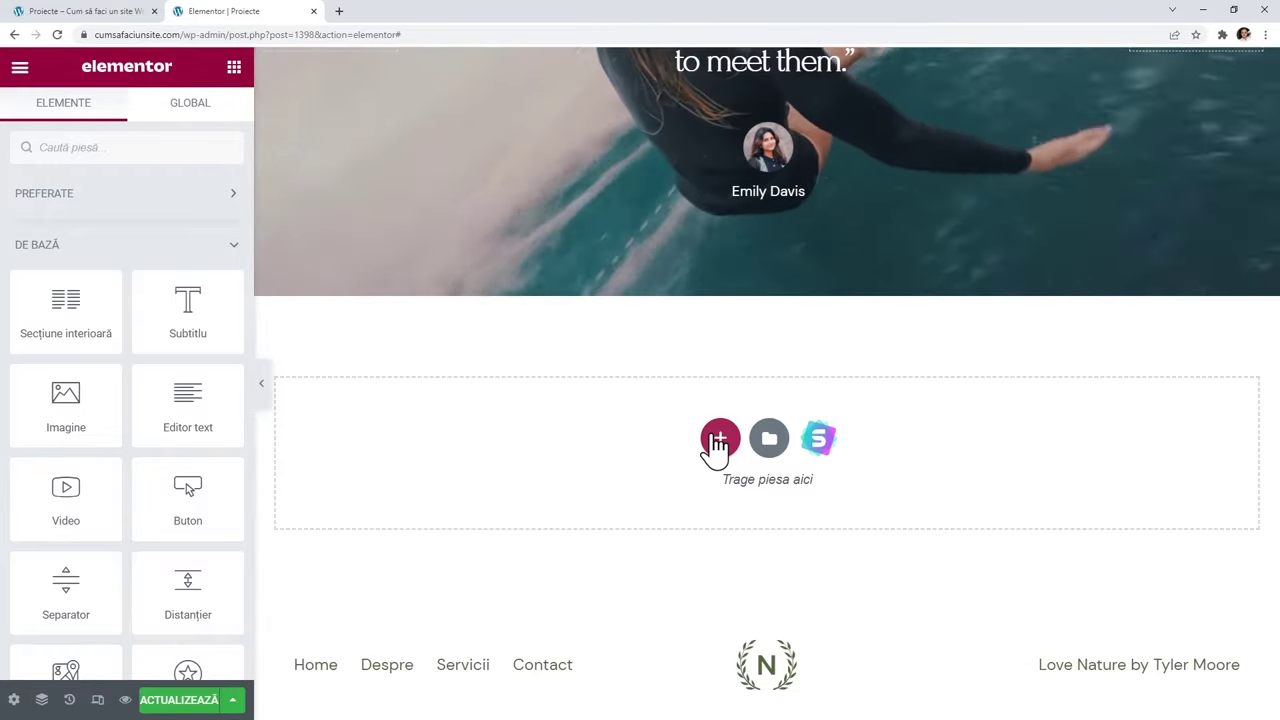
left_click(718, 440)
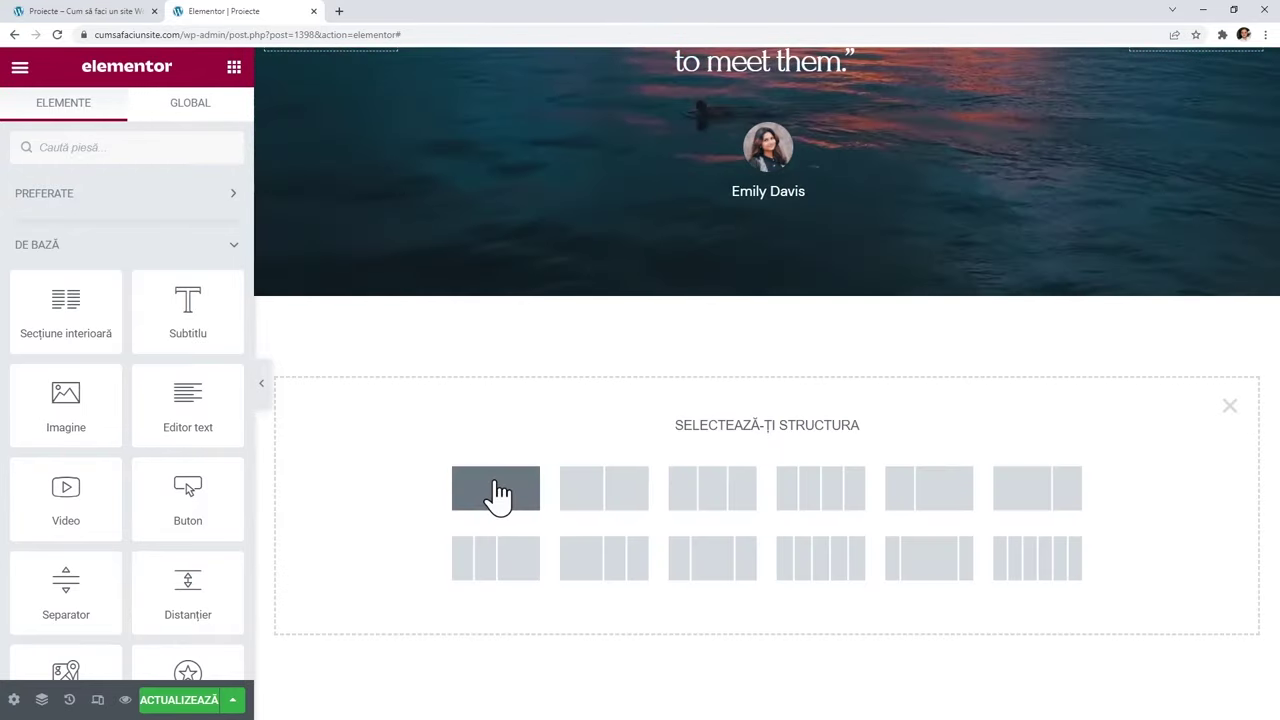
left_click(497, 487)
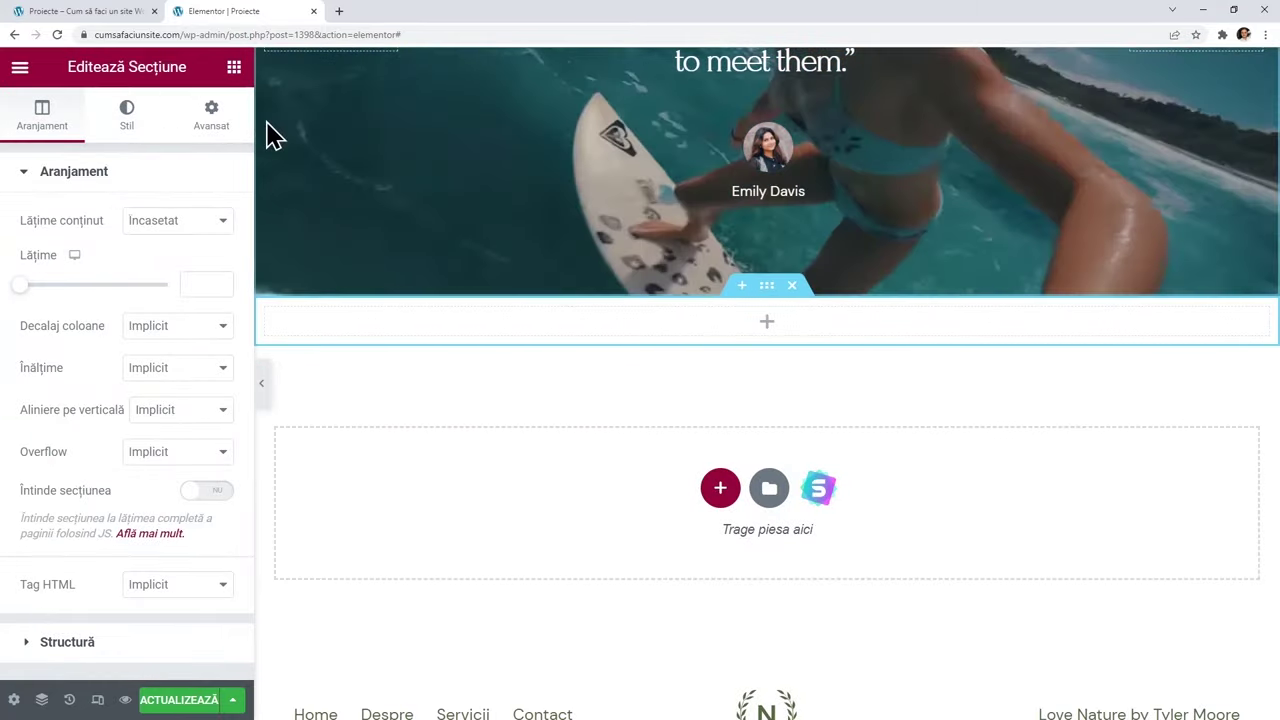
left_click(233, 70)
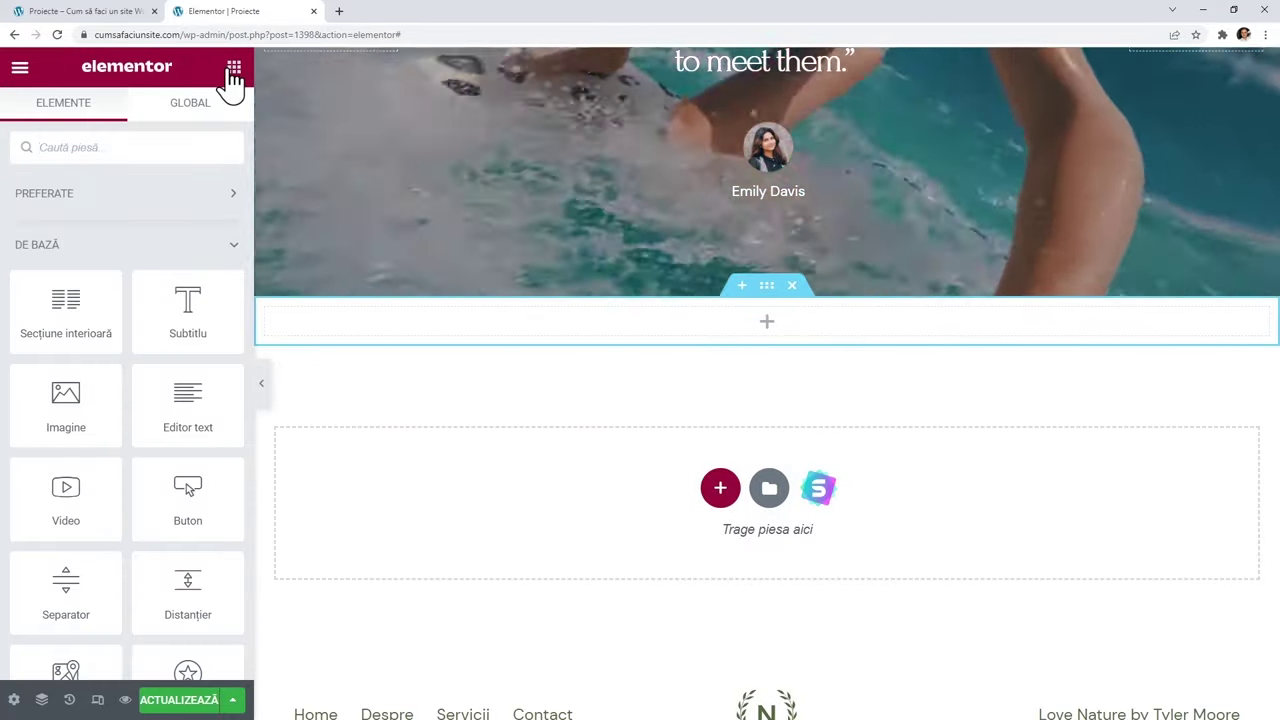
left_click_drag(180, 311, 360, 338)
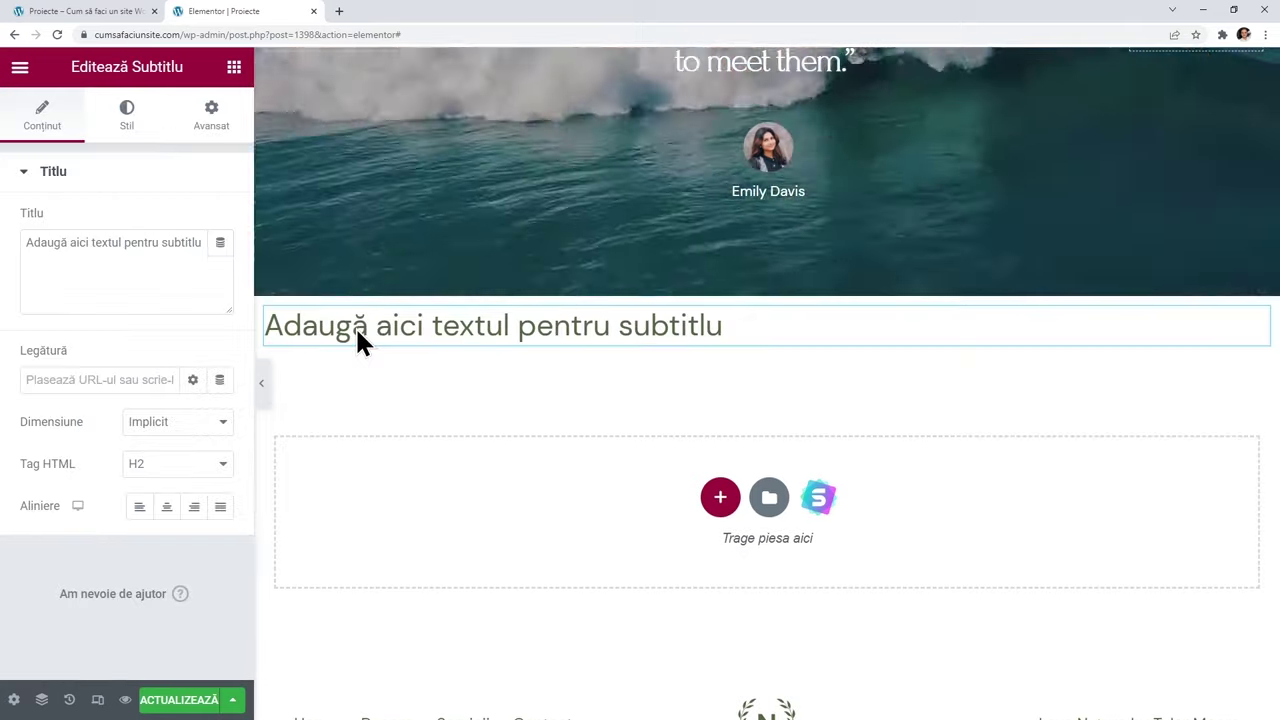
left_click(234, 68)
left_click_drag(188, 400, 370, 375)
left_click(235, 68)
left_click_drag(145, 515, 398, 388)
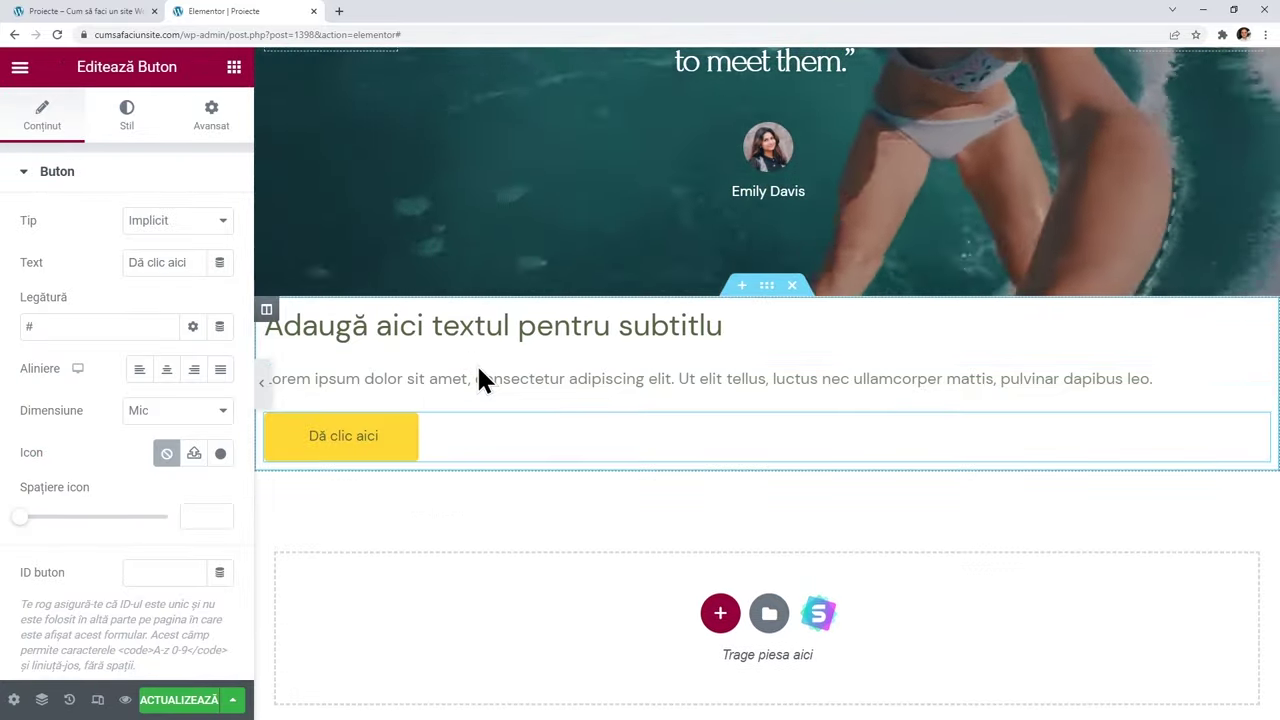
Centre the subtitle heading, the Lorem ipsum paragraph and the yellow button.
left_click(420, 327)
left_click(168, 507)
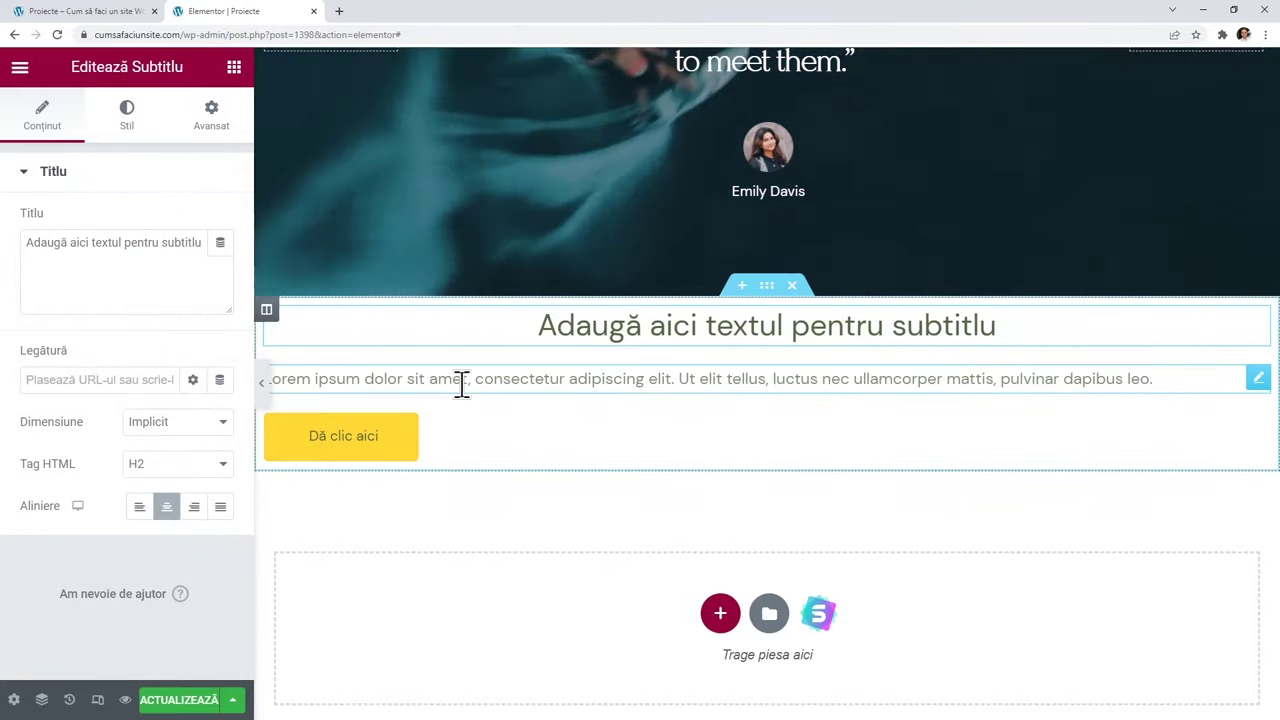
left_click(460, 380)
left_click(127, 116)
left_click(167, 221)
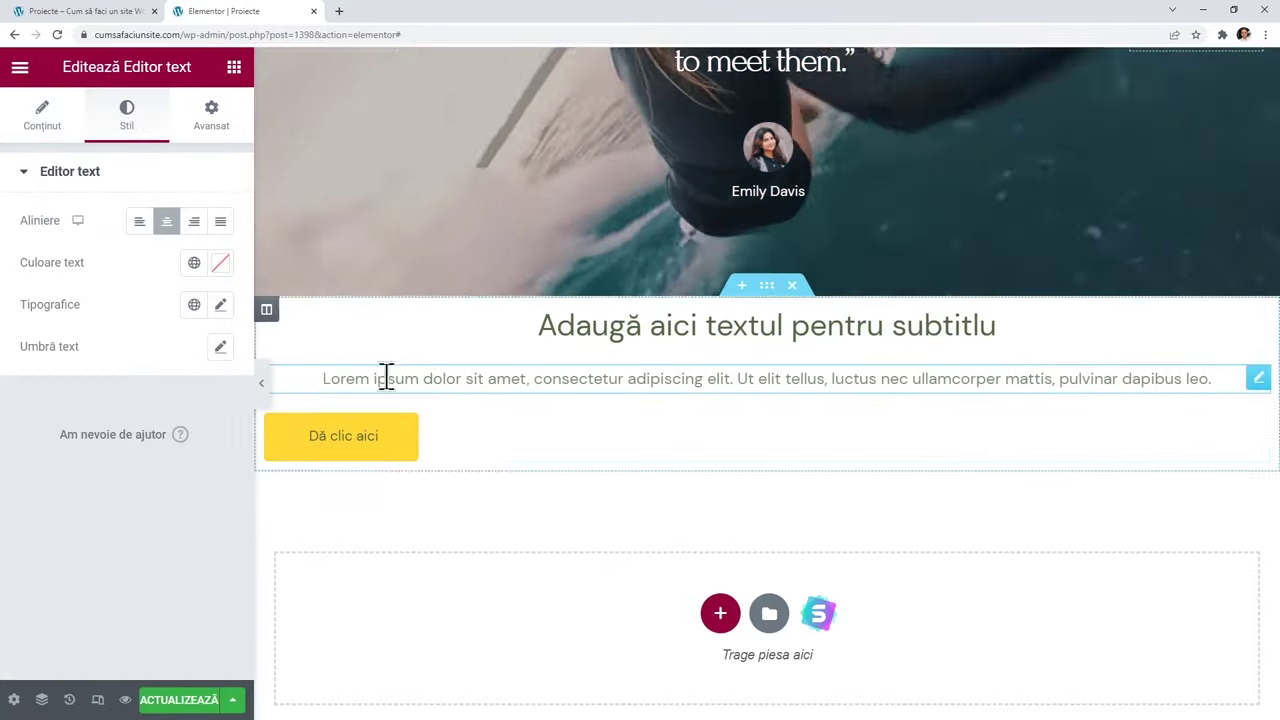
left_click(437, 437)
left_click(167, 370)
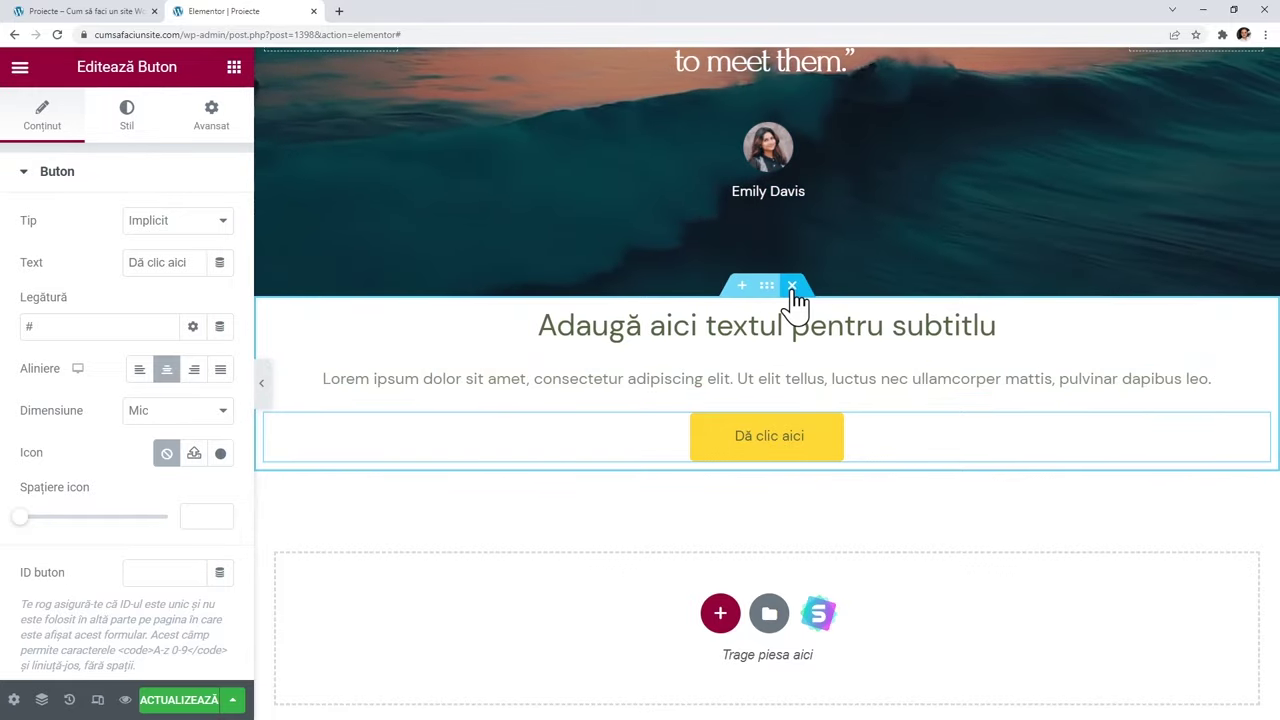
Delete the trial section again and save the Proiecte page with ACTUALIZEAZĂ.
left_click(792, 287)
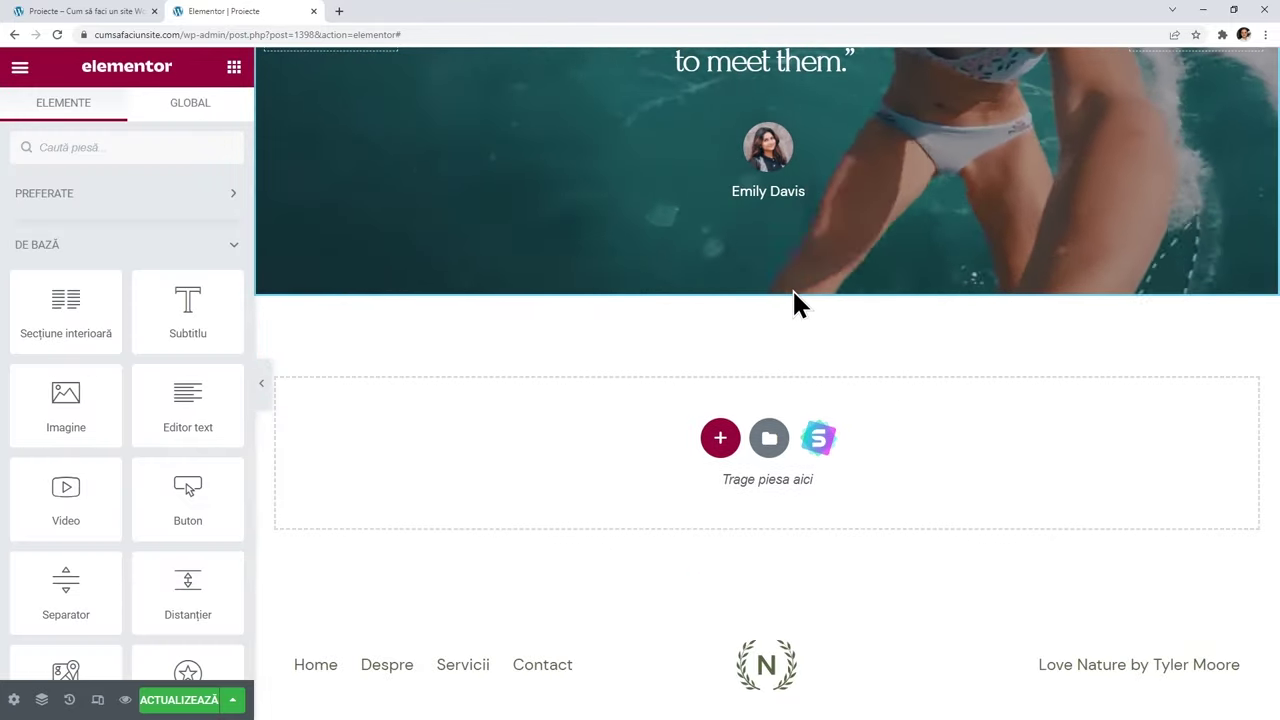
scroll(795, 302, "up", 3)
scroll(795, 302, "up", 3)
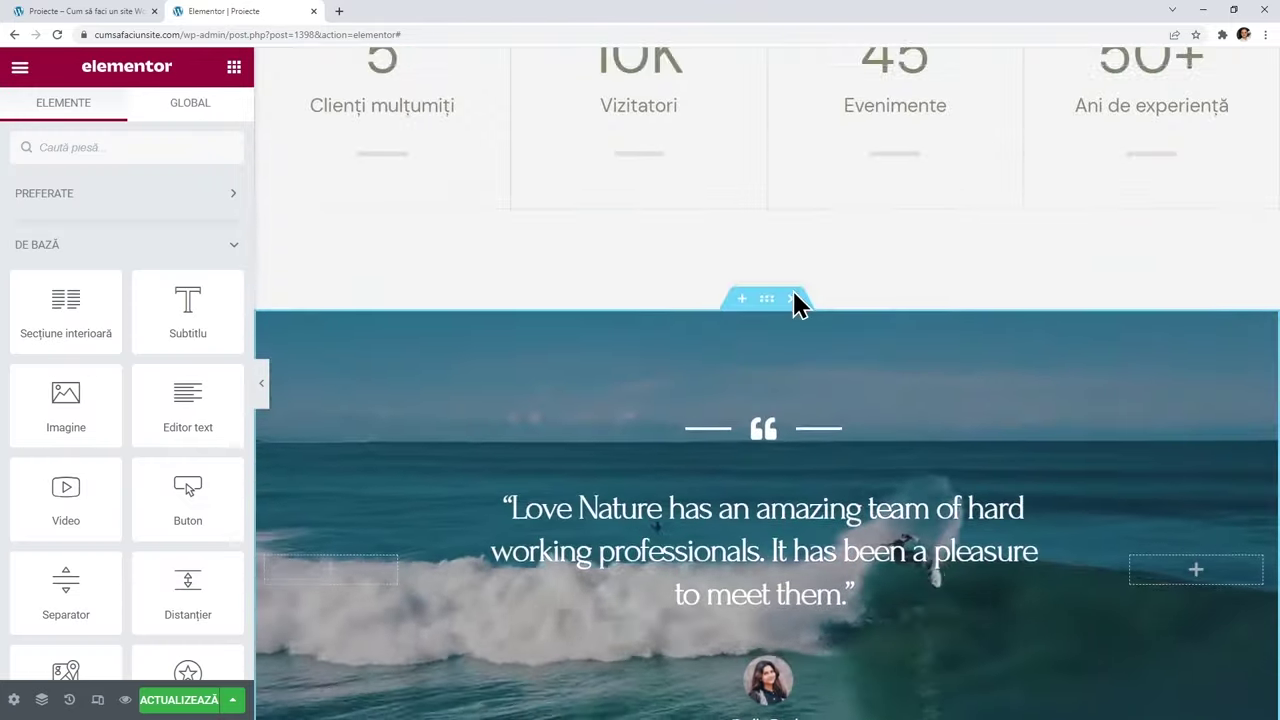
left_click(178, 702)
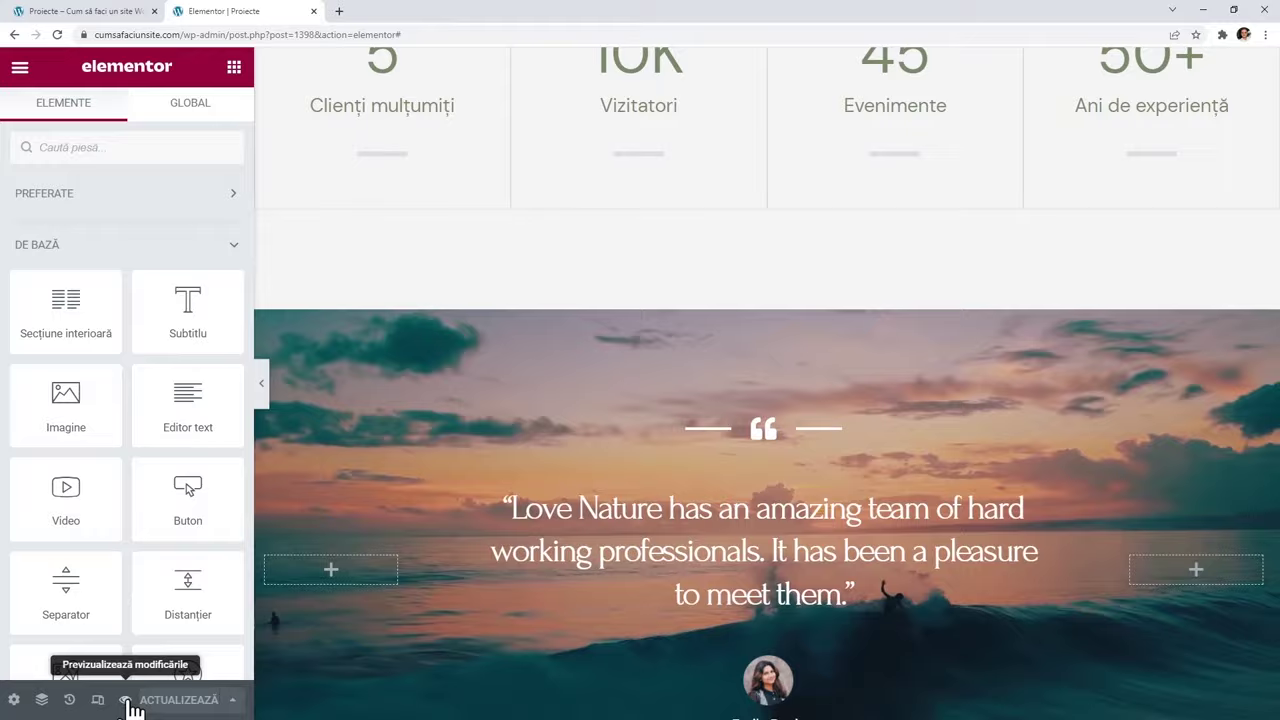
Preview the Proiecte page on the site, scrolling down to the testimonial and back to the top.
left_click(126, 700)
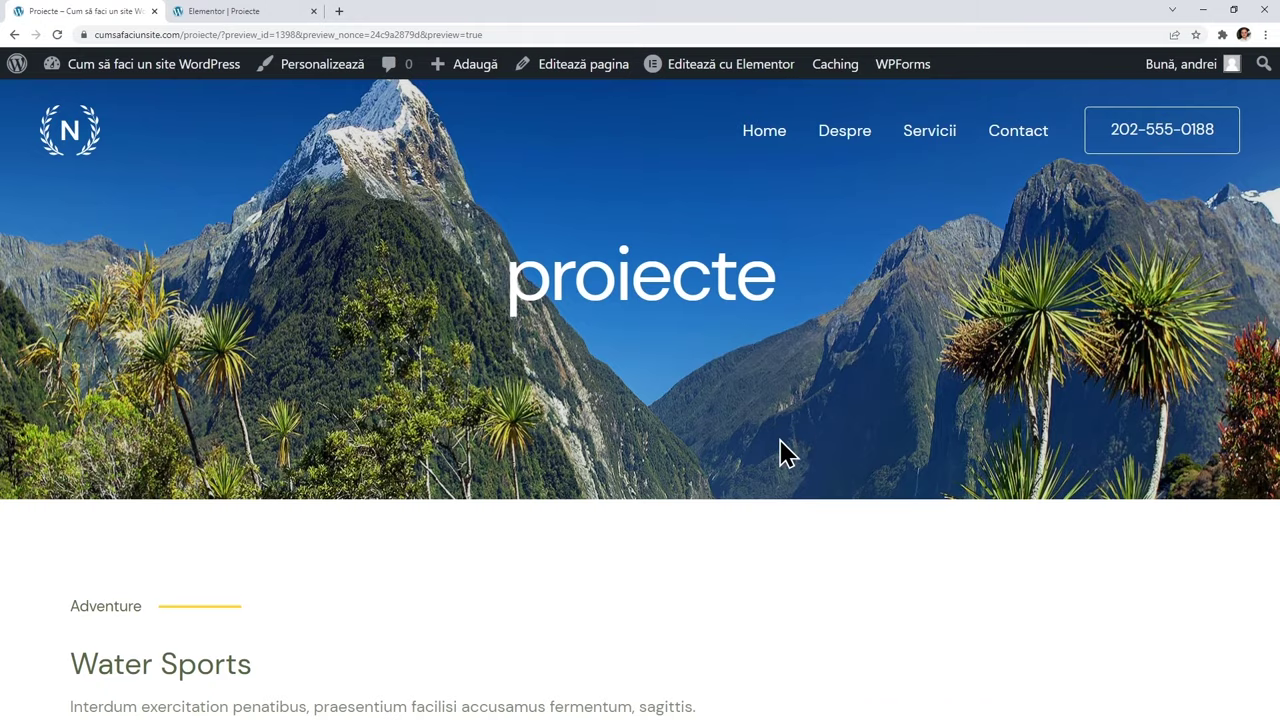
scroll(783, 443, "down", 4)
scroll(783, 443, "down", 12)
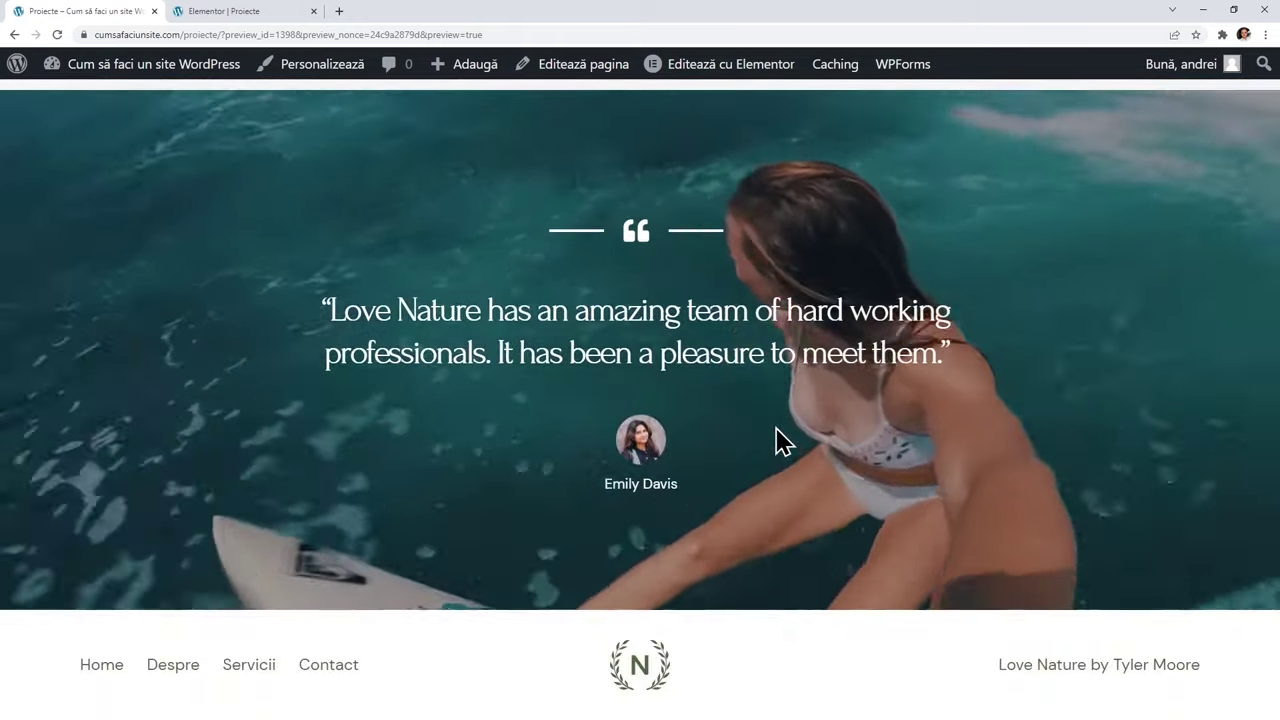
scroll(783, 443, "up", 12)
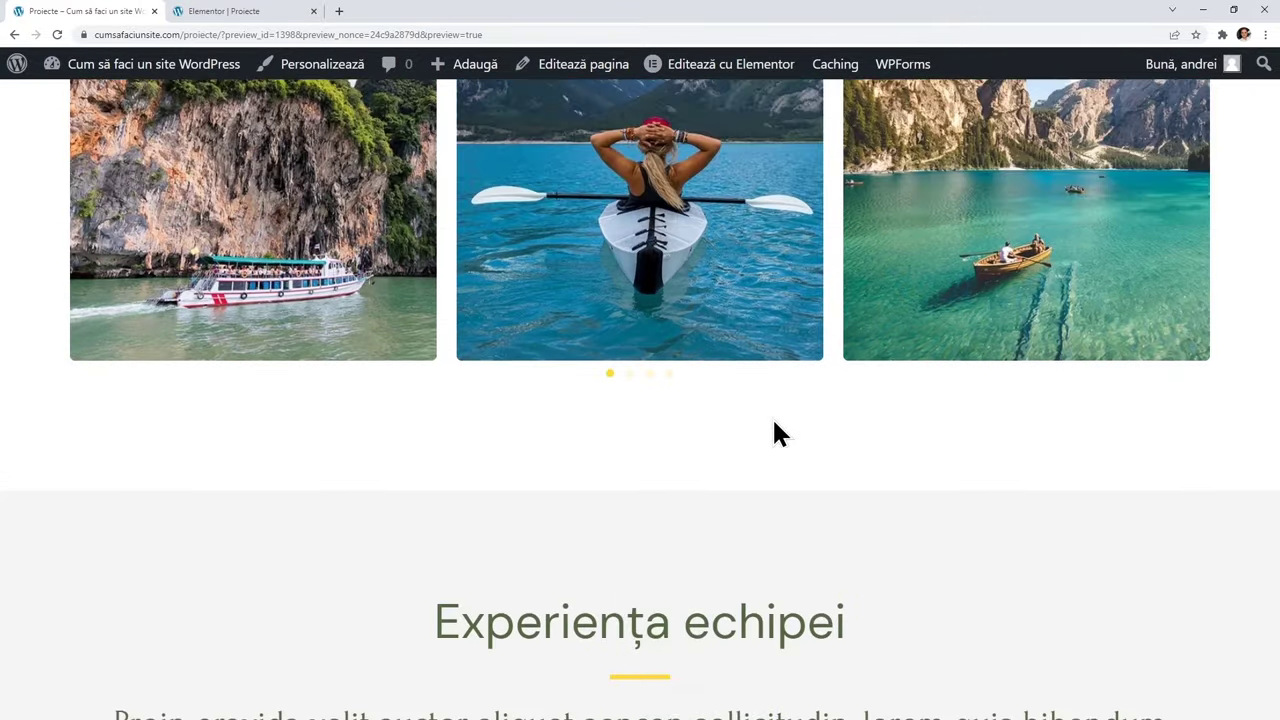
scroll(780, 435, "up", 7)
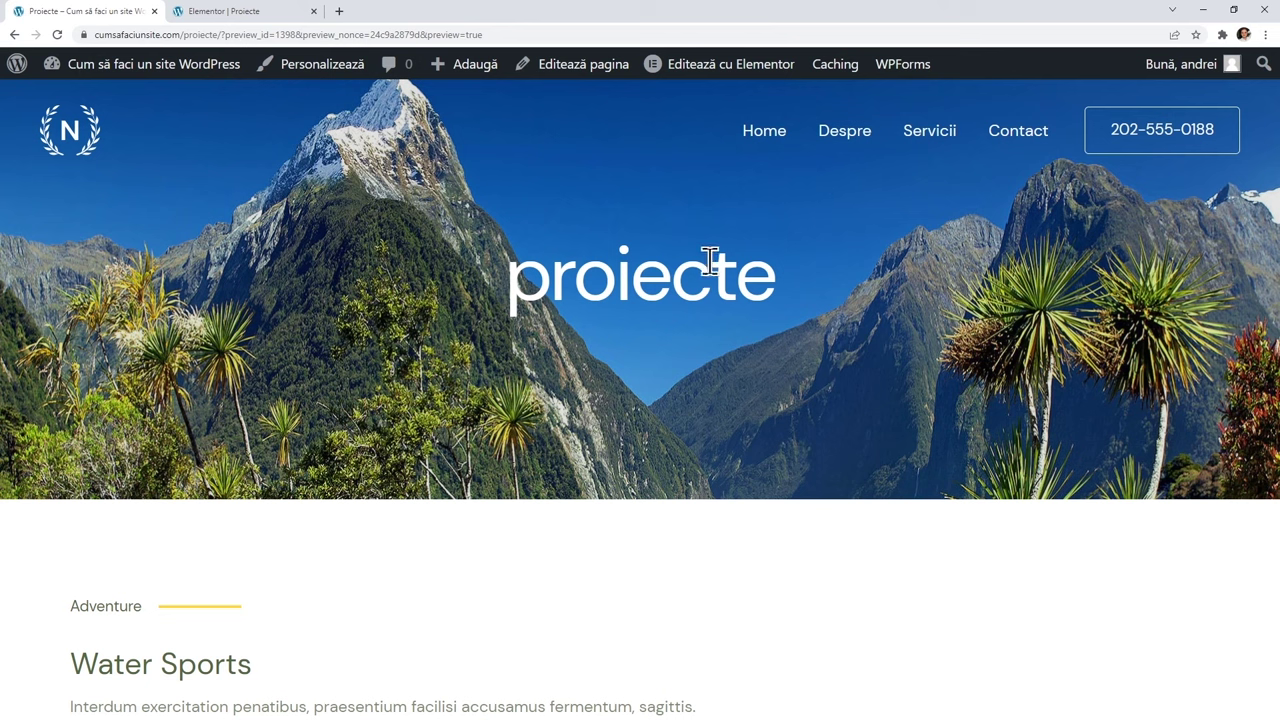
Go from the dashboard to the navigation Menus management page.
left_click(156, 78)
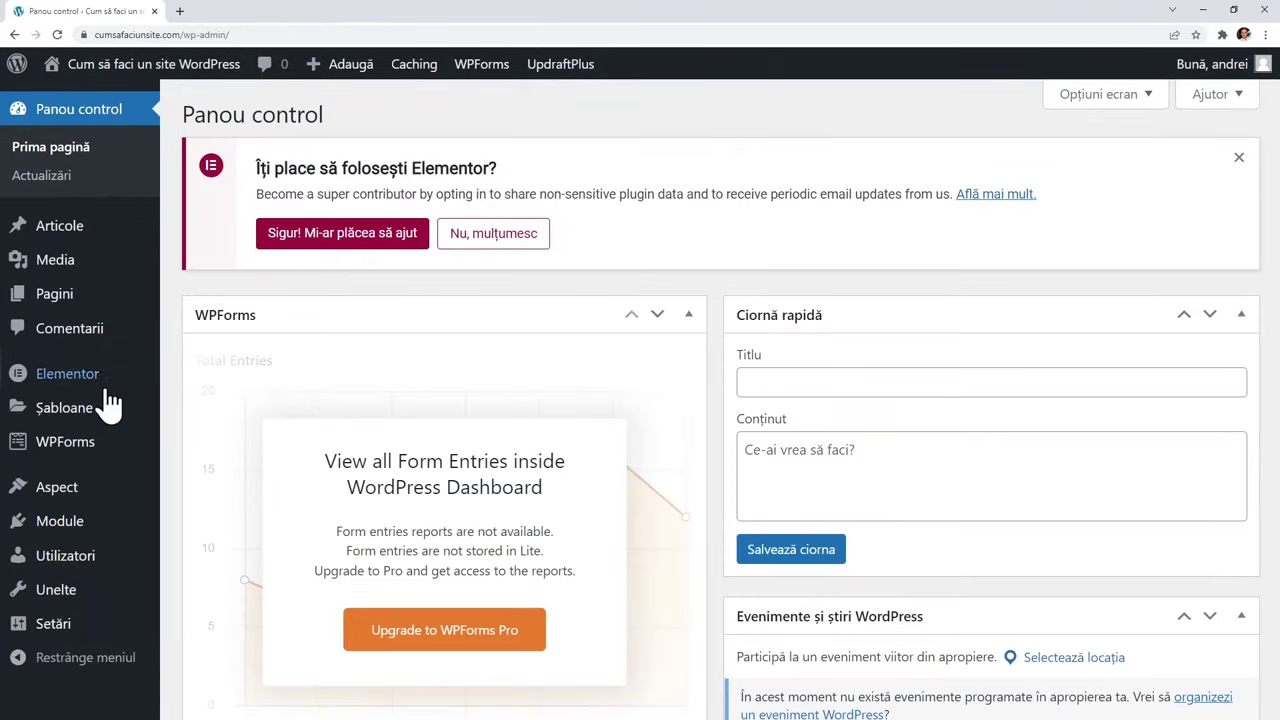
mouse_move(97, 497)
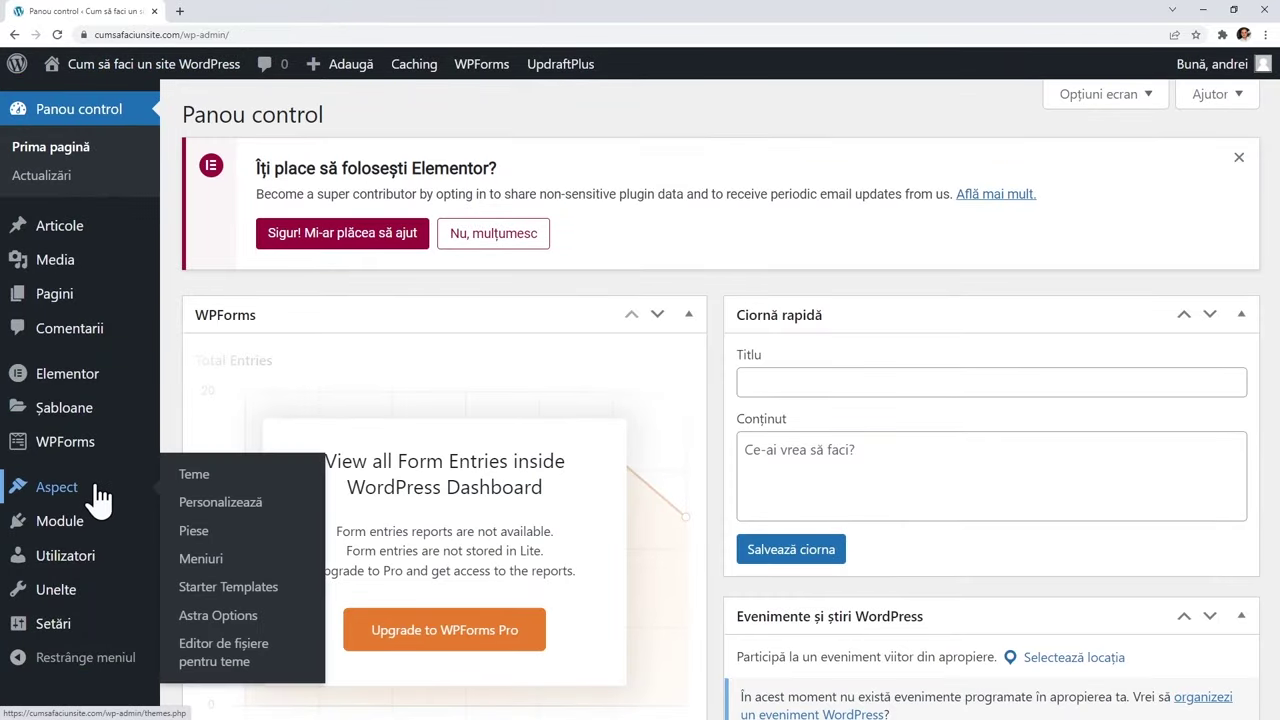
left_click(203, 559)
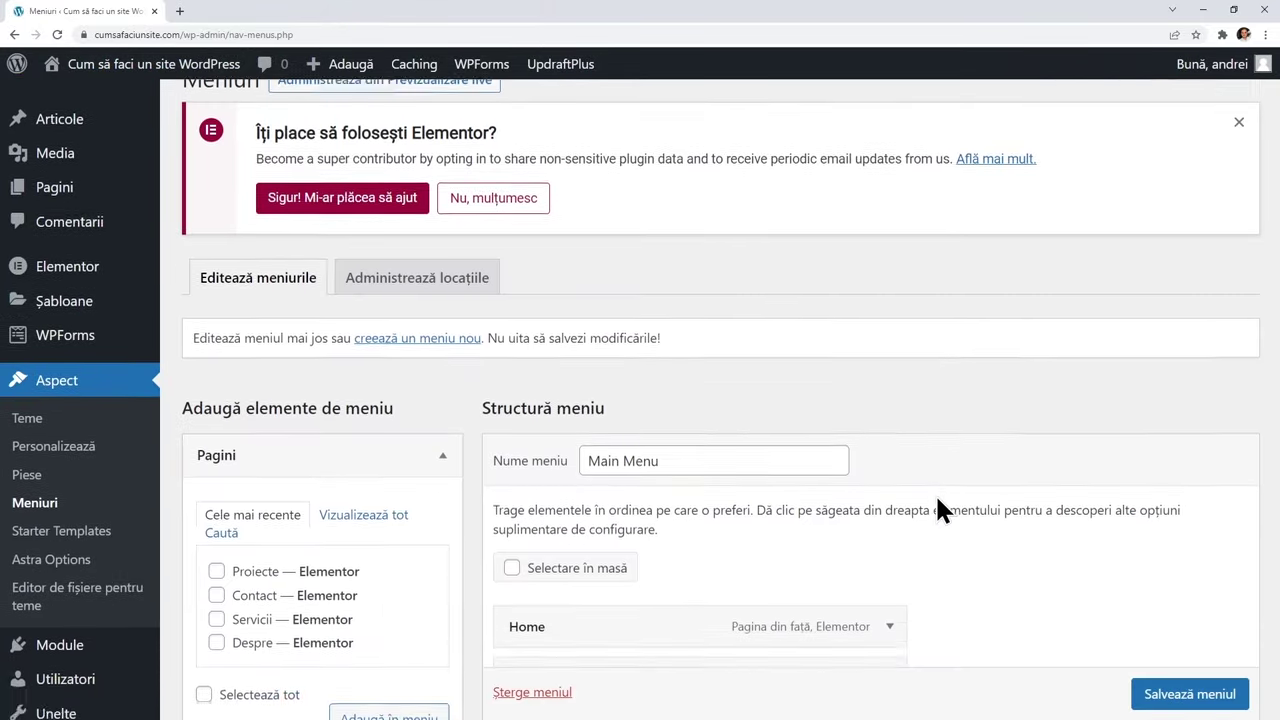
scroll(935, 493, "down", 3)
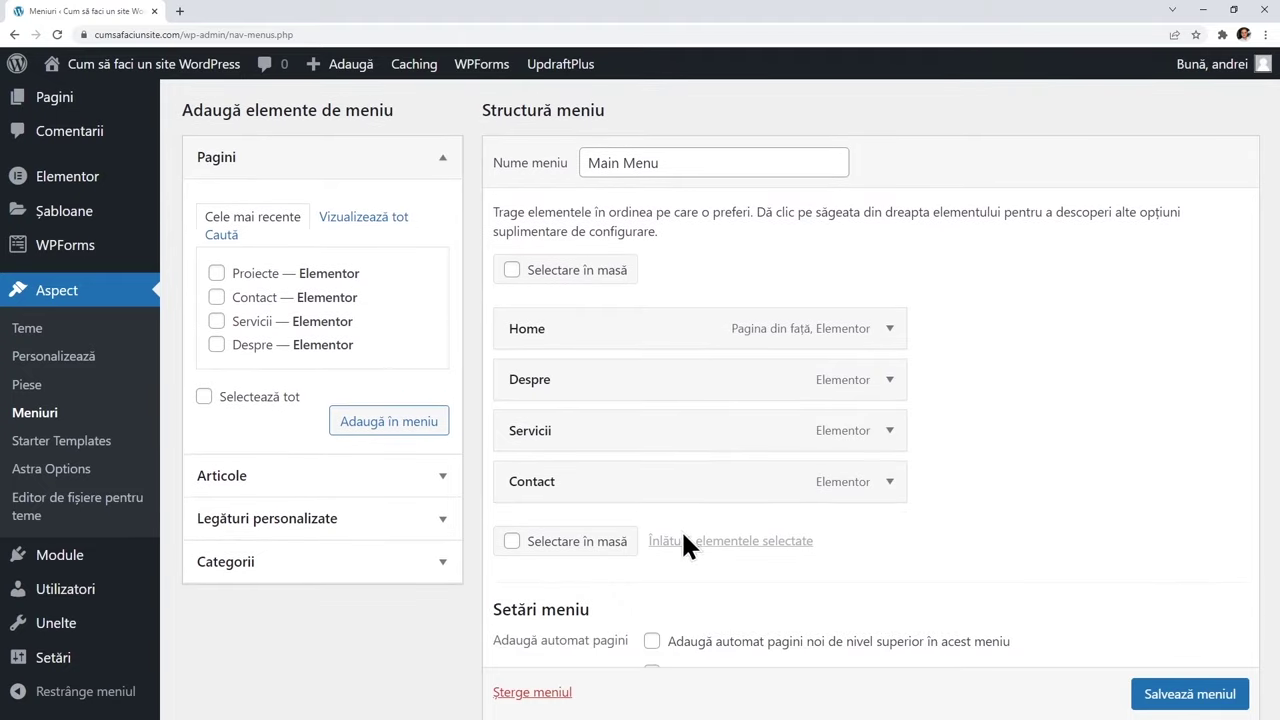
Try relabelling the Home menu item as 'Acasă' and 'HOME', finally keeping 'Home'.
left_click(889, 330)
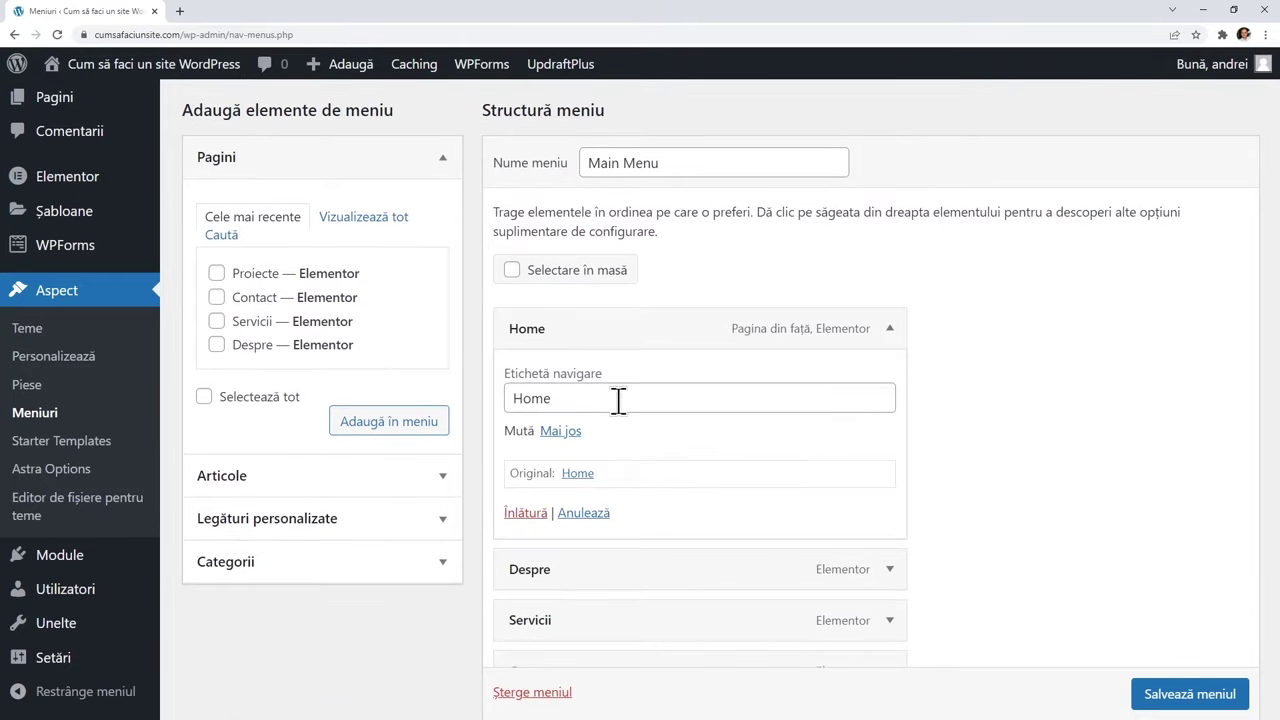
left_click_drag(592, 398, 484, 428)
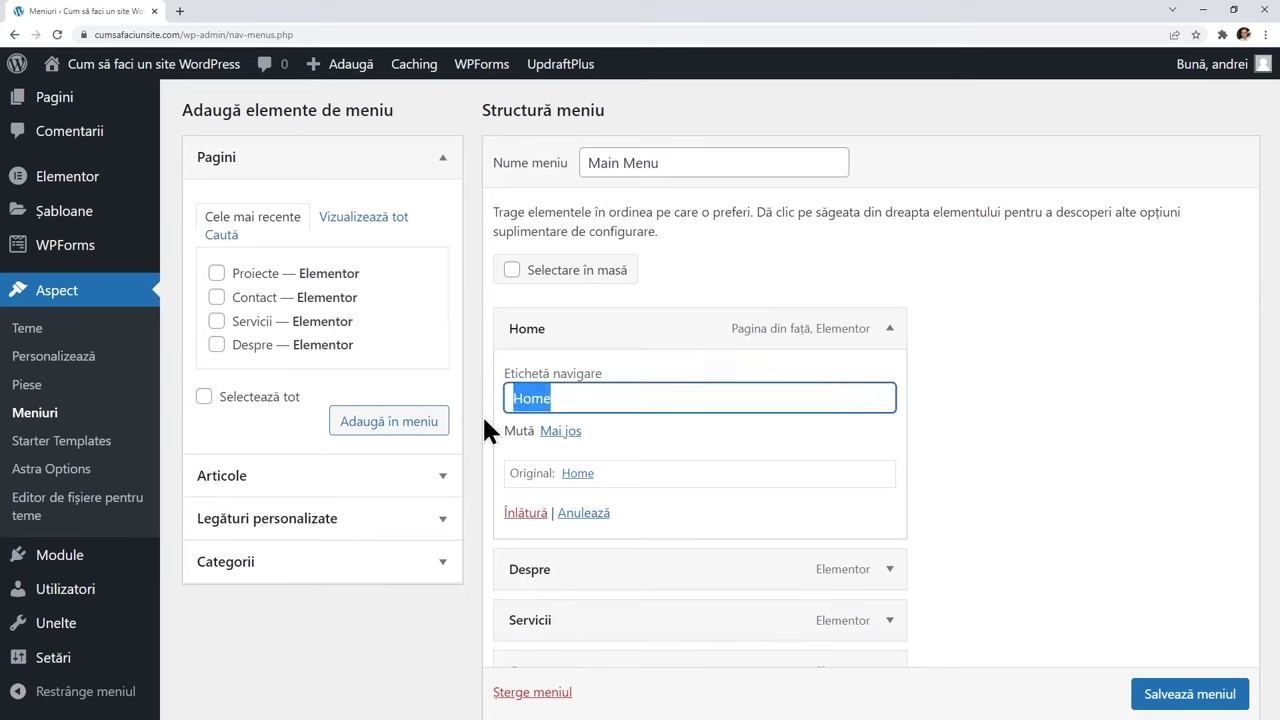
type("Acasă")
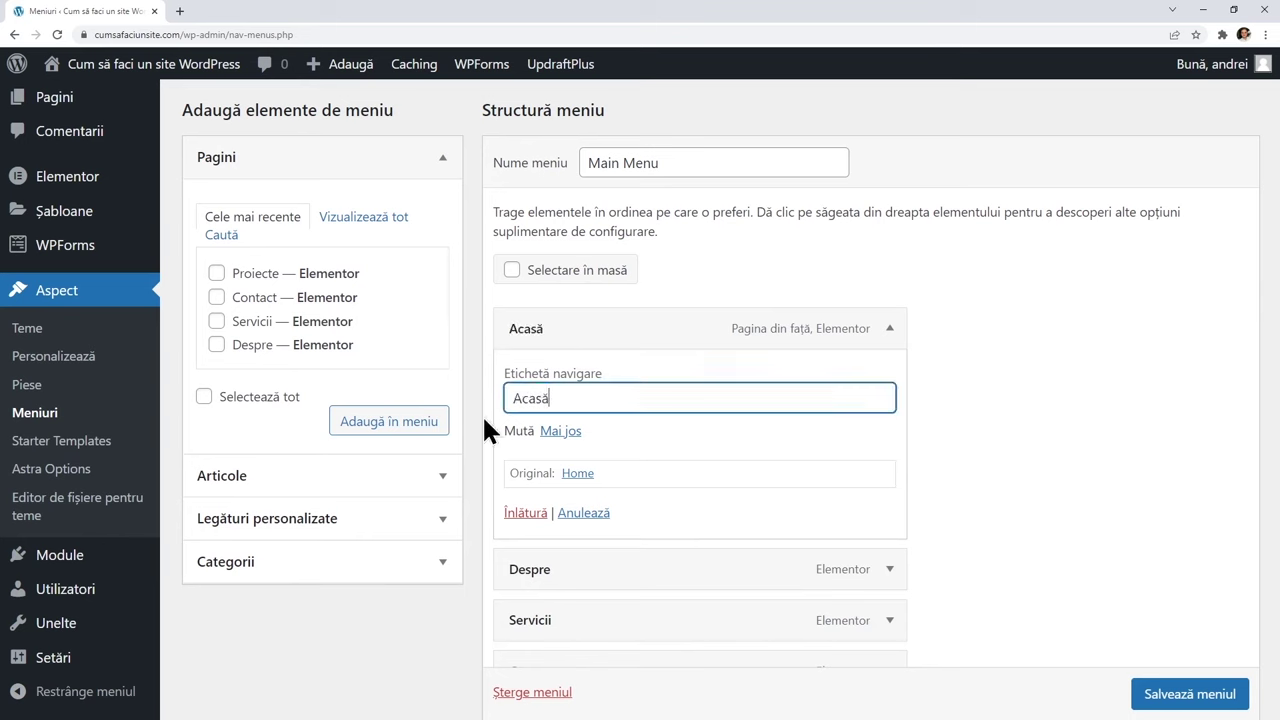
key("ctrl+a")
type("HOME")
key("ctrl+a")
type("Home")
left_click(482, 414)
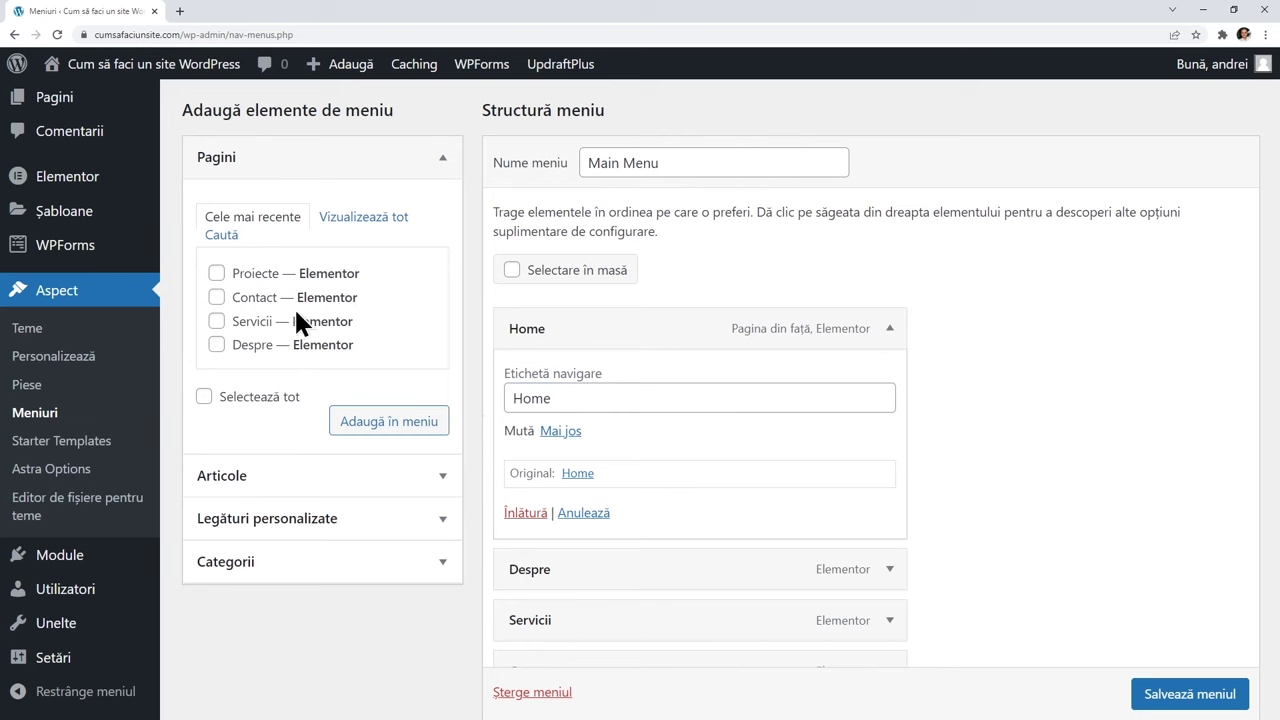
Add the Proiecte page to Main Menu, move it just above Contact, and save the menu.
left_click(246, 276)
left_click(395, 425)
scroll(953, 461, "down", 2)
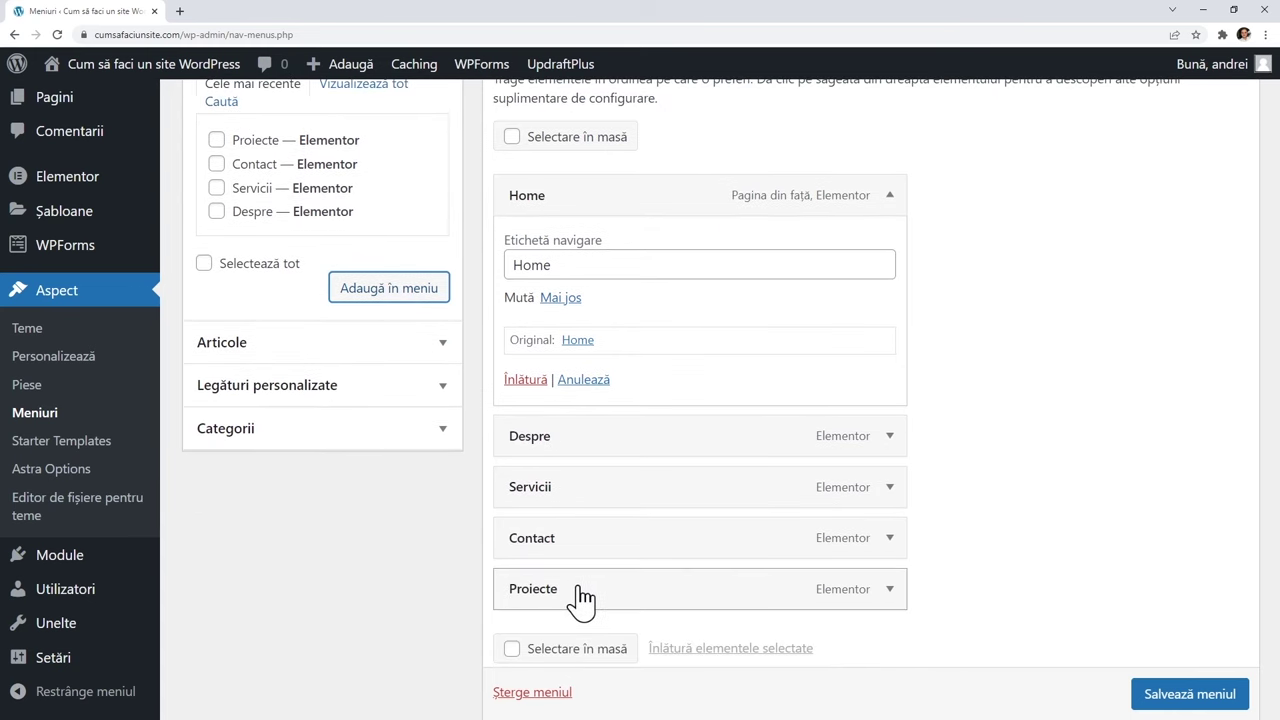
left_click_drag(580, 597, 583, 551)
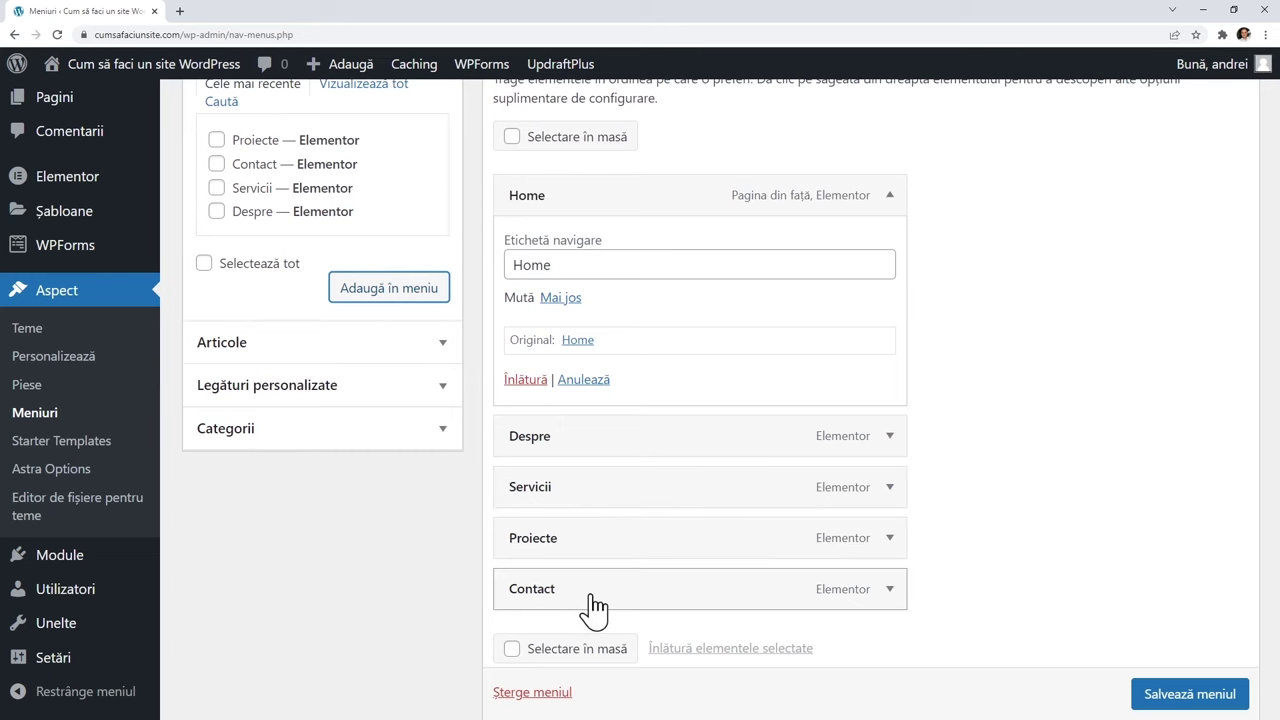
scroll(1100, 660, "down", 1)
left_click(1185, 694)
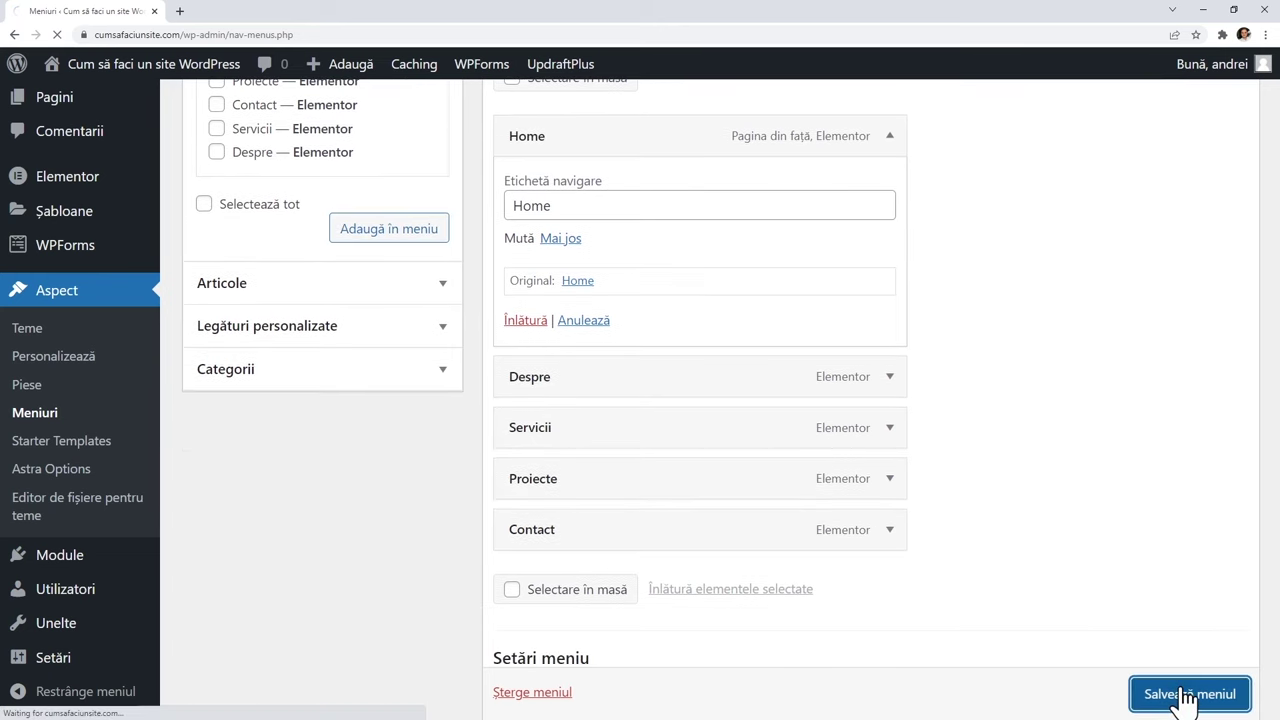
Load cumsafaciunsite.com in a new browser tab.
left_click(181, 11)
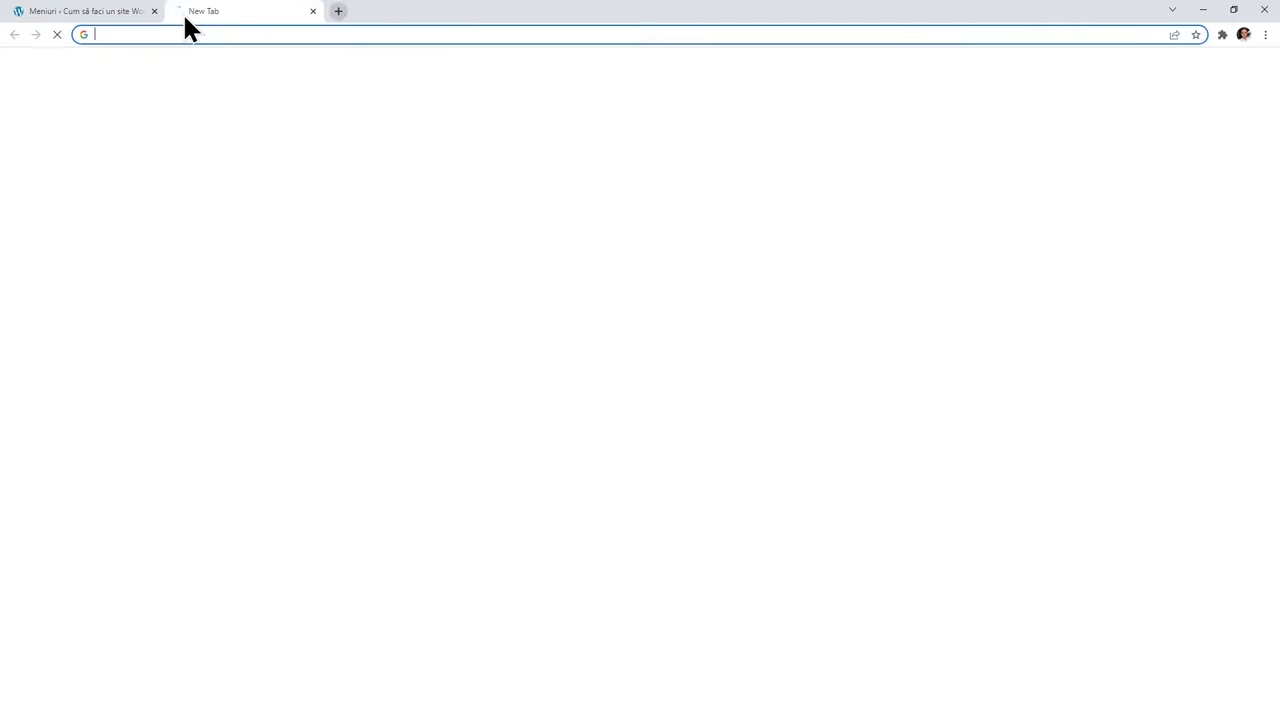
type("cumsa")
key("Return")
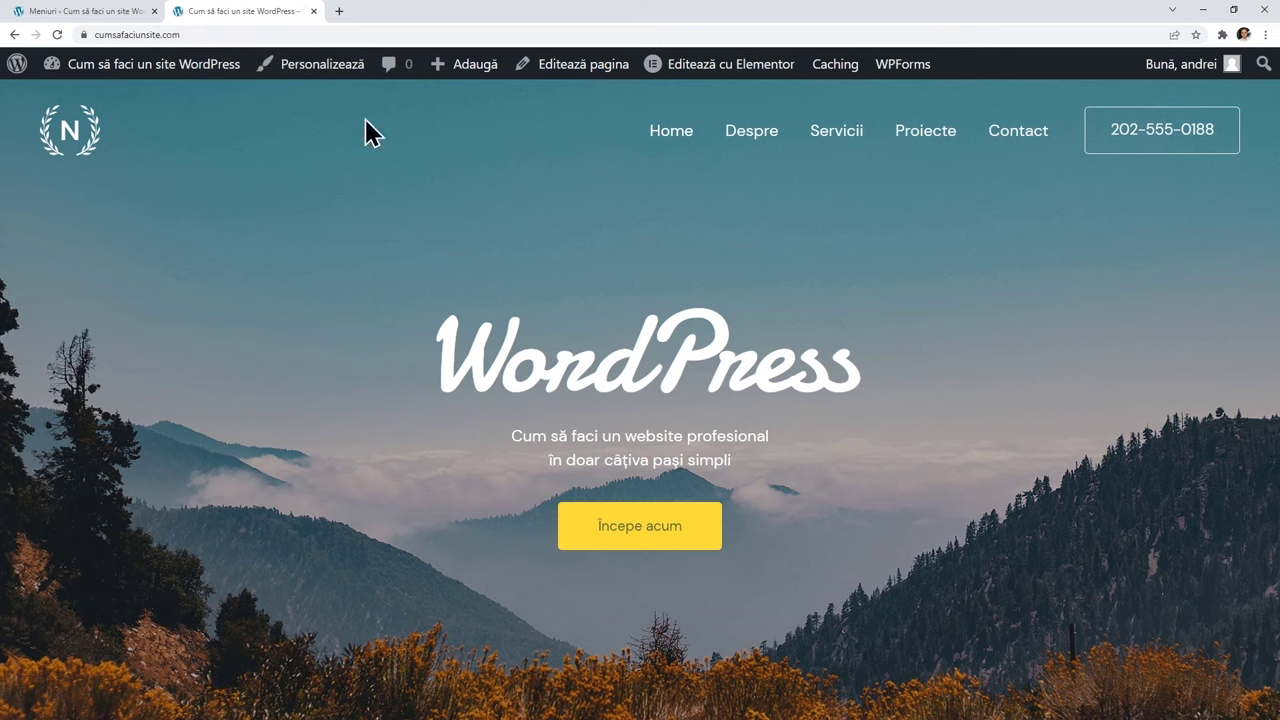
Visit the Proiecte page from the header menu, then return home via the footer Home link.
left_click(926, 131)
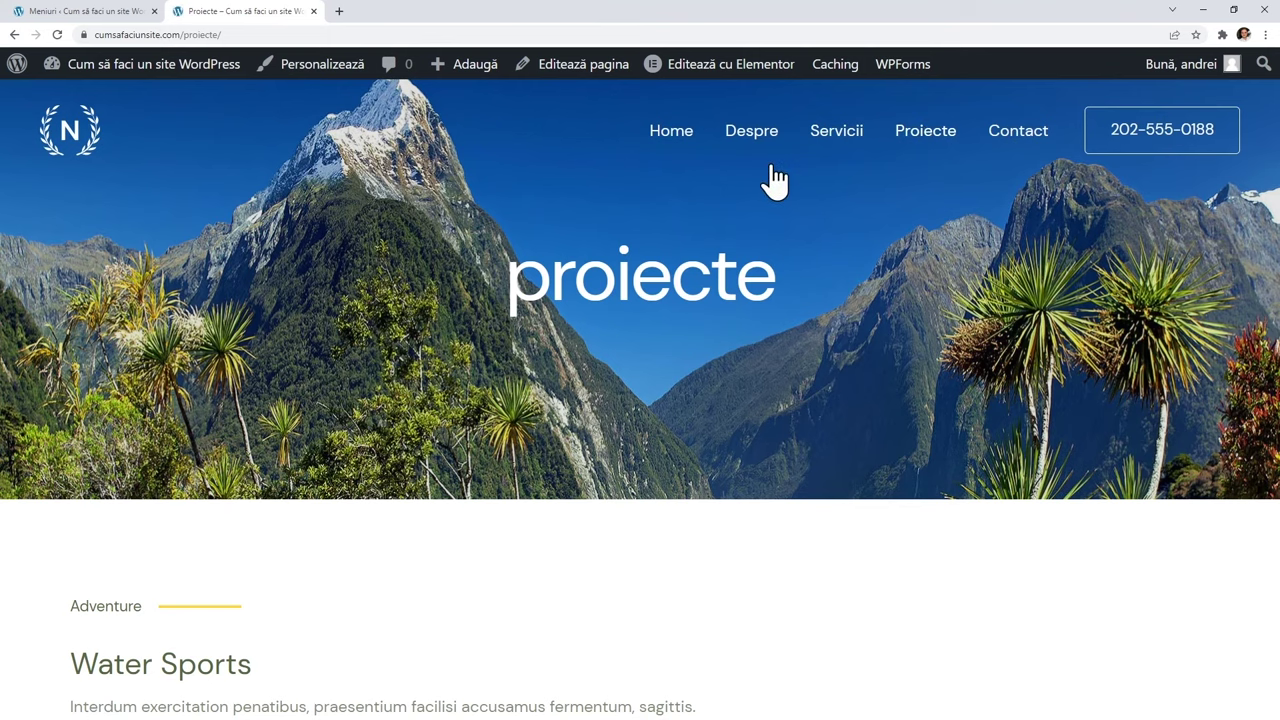
scroll(777, 197, "down", 15)
scroll(458, 313, "down", 5)
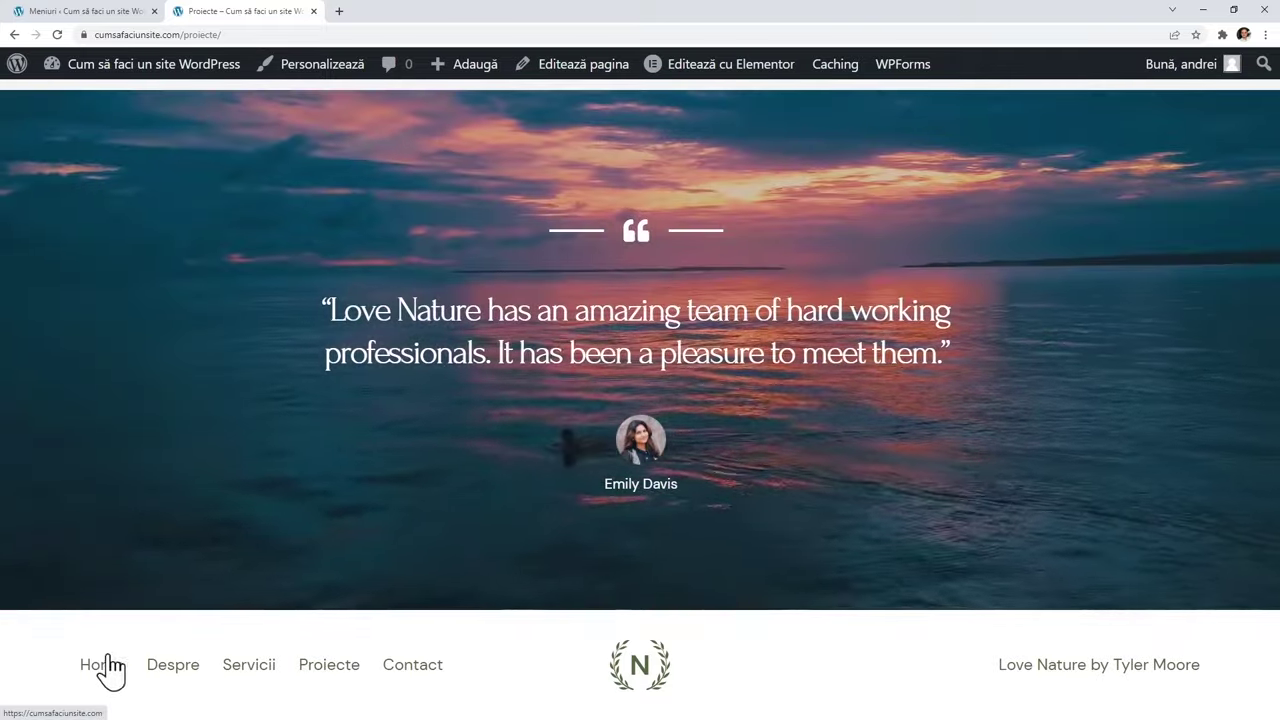
left_click(105, 665)
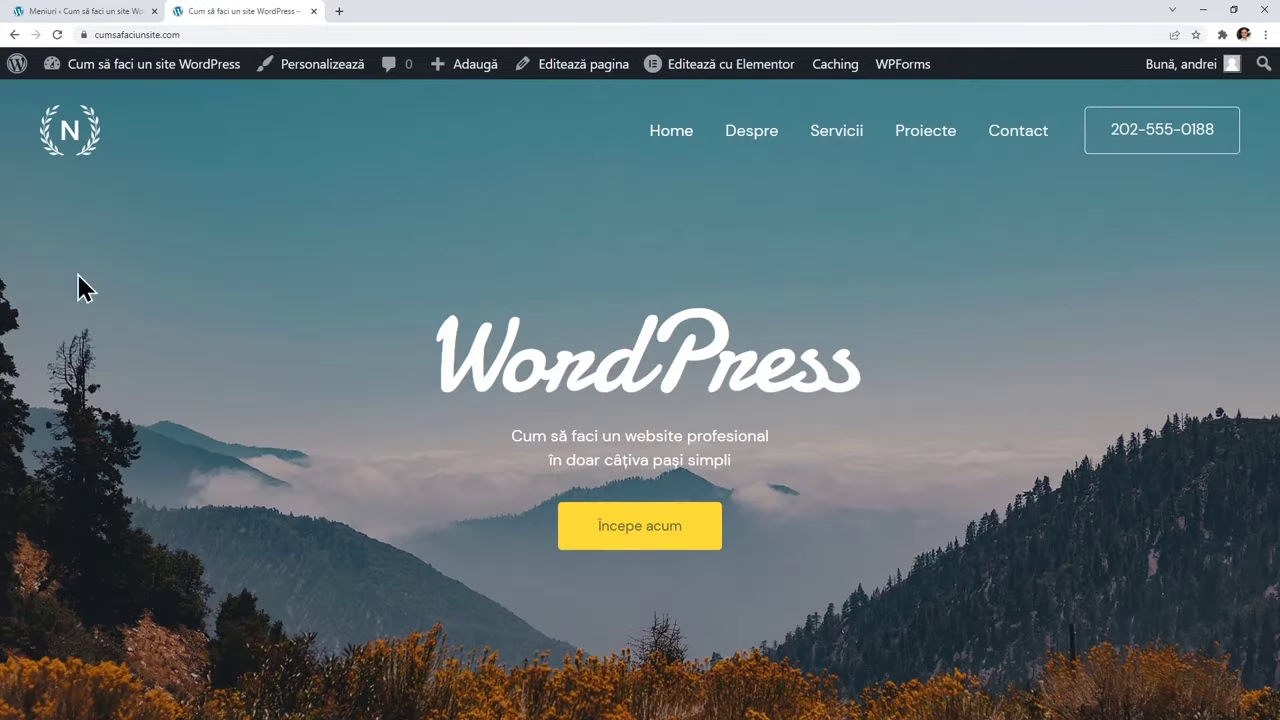
Nest Proiecte as a sub-item under Servicii, save Main Menu, and check the live site header.
left_click(78, 11)
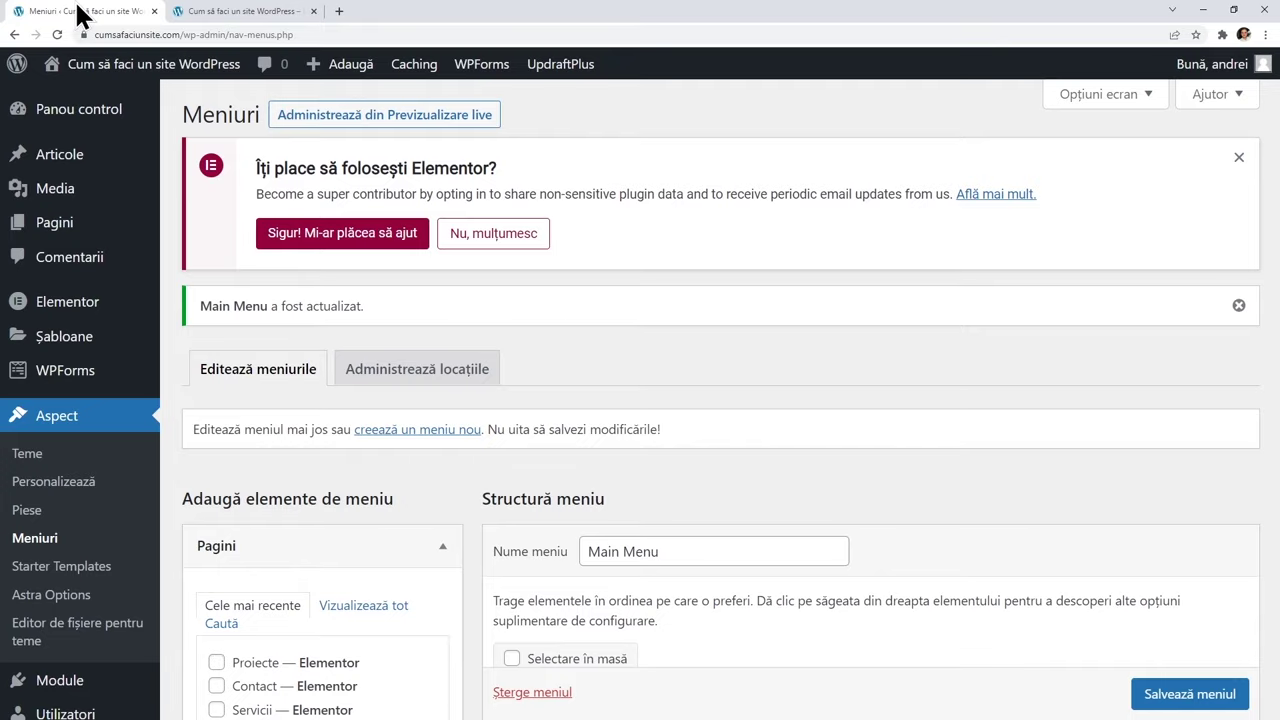
scroll(869, 415, "down", 5)
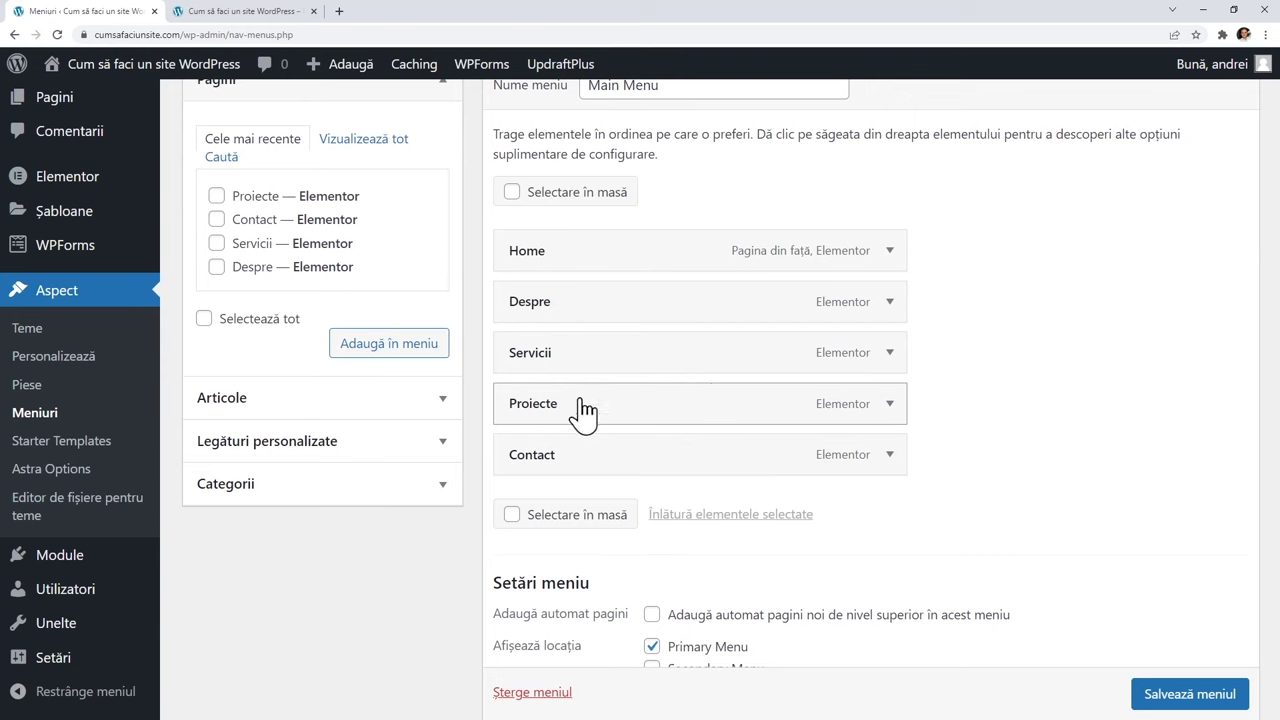
left_click_drag(585, 410, 620, 410)
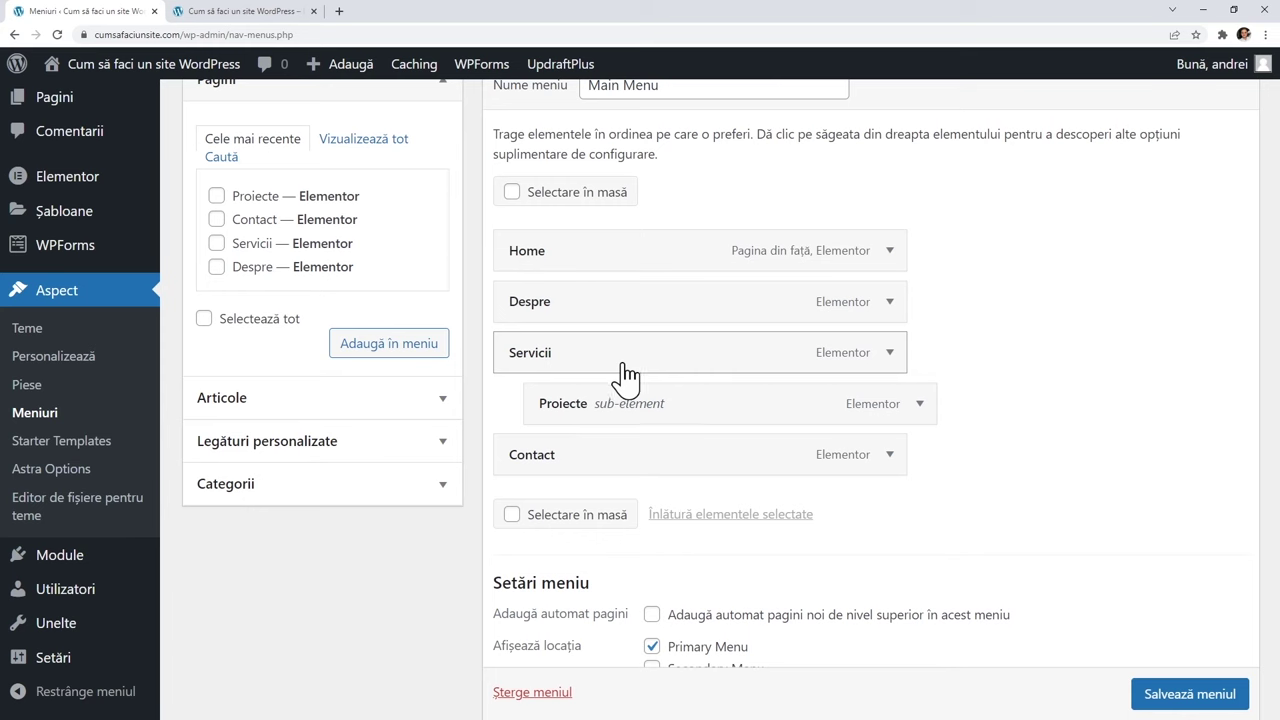
left_click(1158, 698)
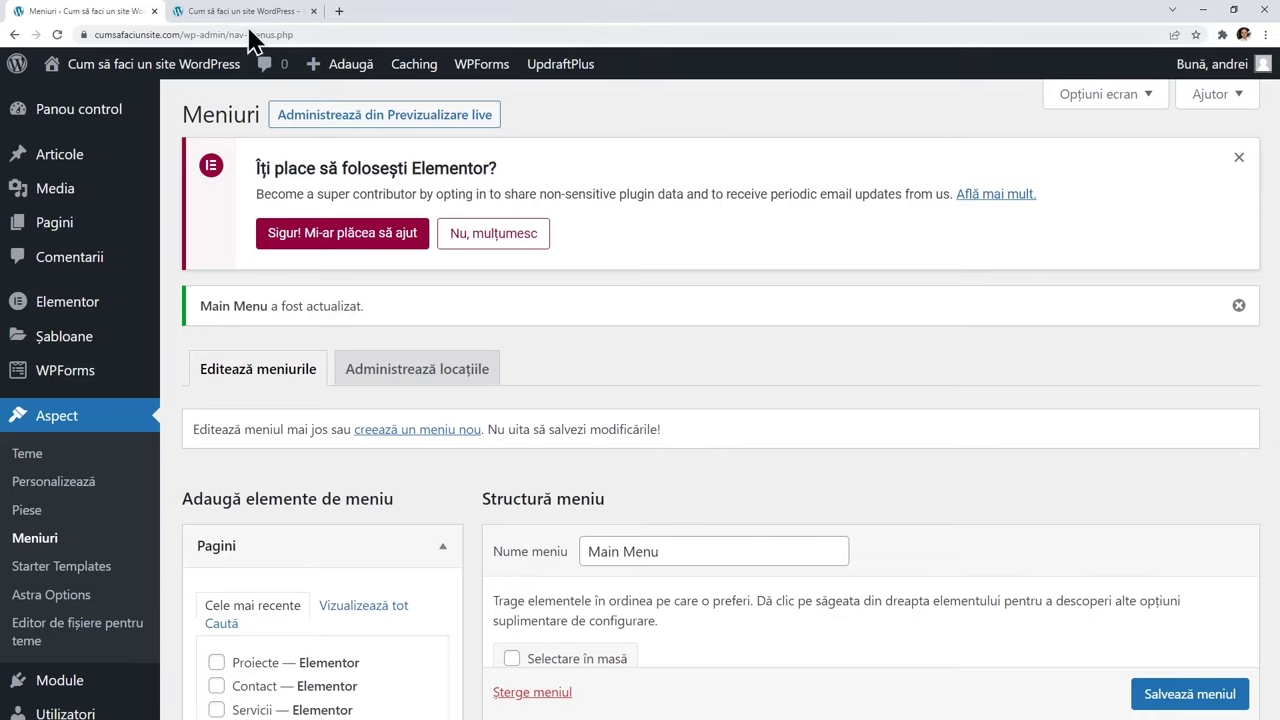
left_click(243, 11)
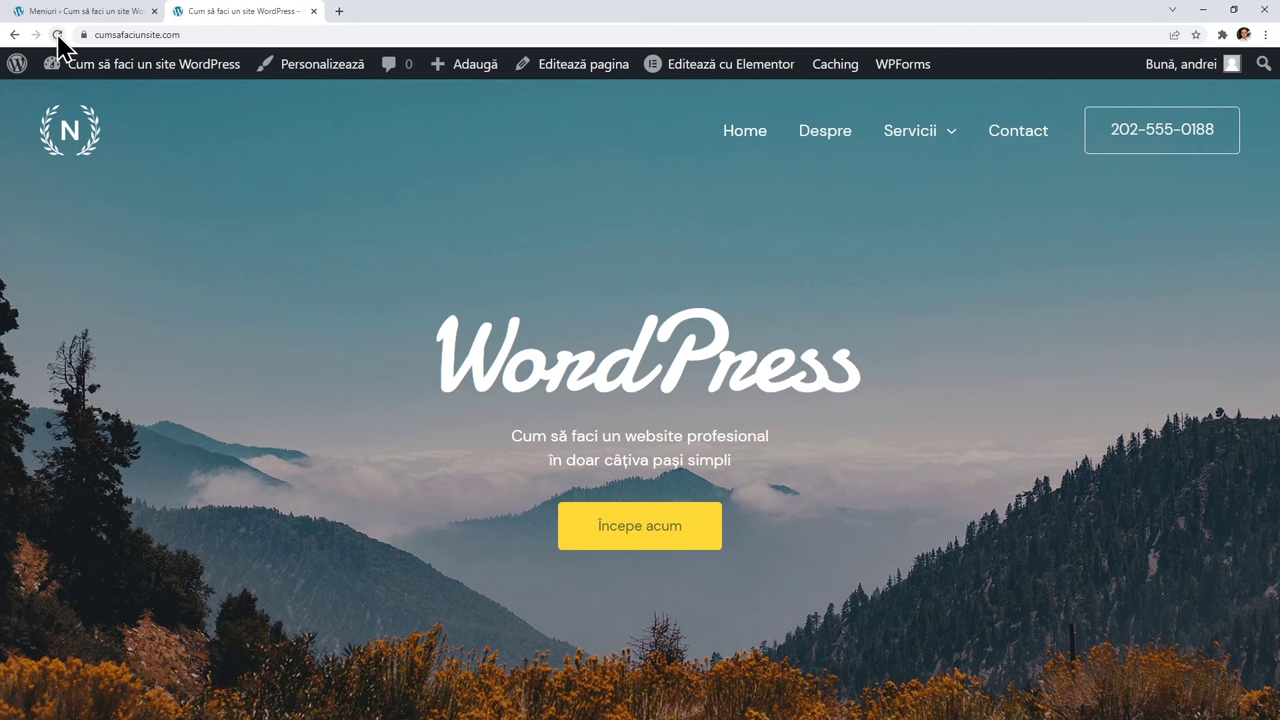
Open Proiecte from the Servicii header dropdown, then go back to the Home page.
mouse_move(943, 162)
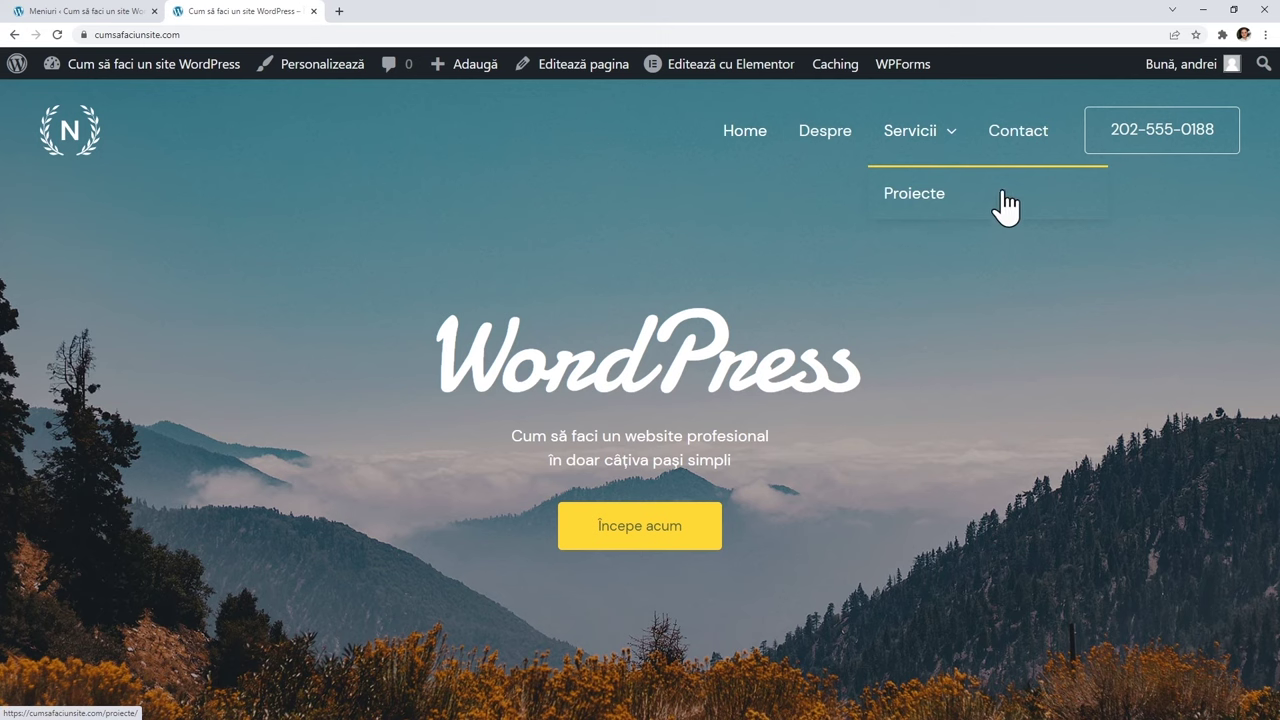
left_click(1005, 205)
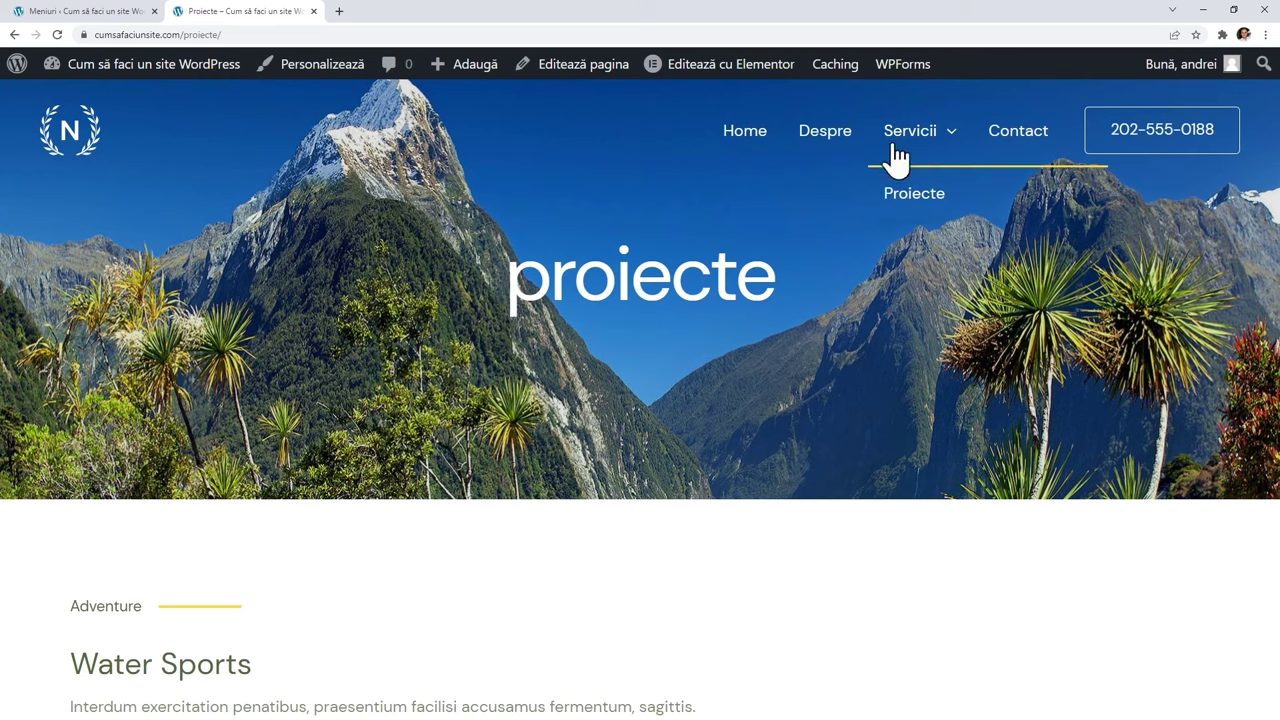
left_click(746, 143)
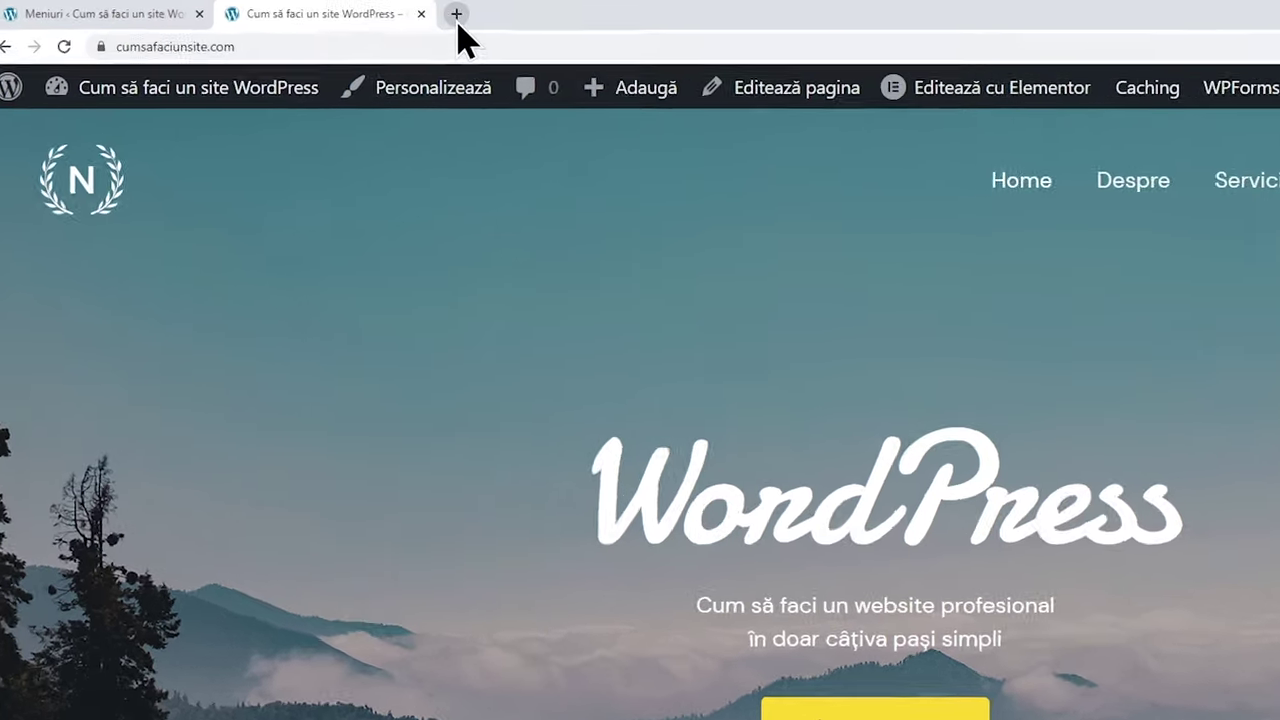
Load logomakr.com in a new tab and start a blank new design in its editor.
left_click(457, 18)
type("logomakr.co")
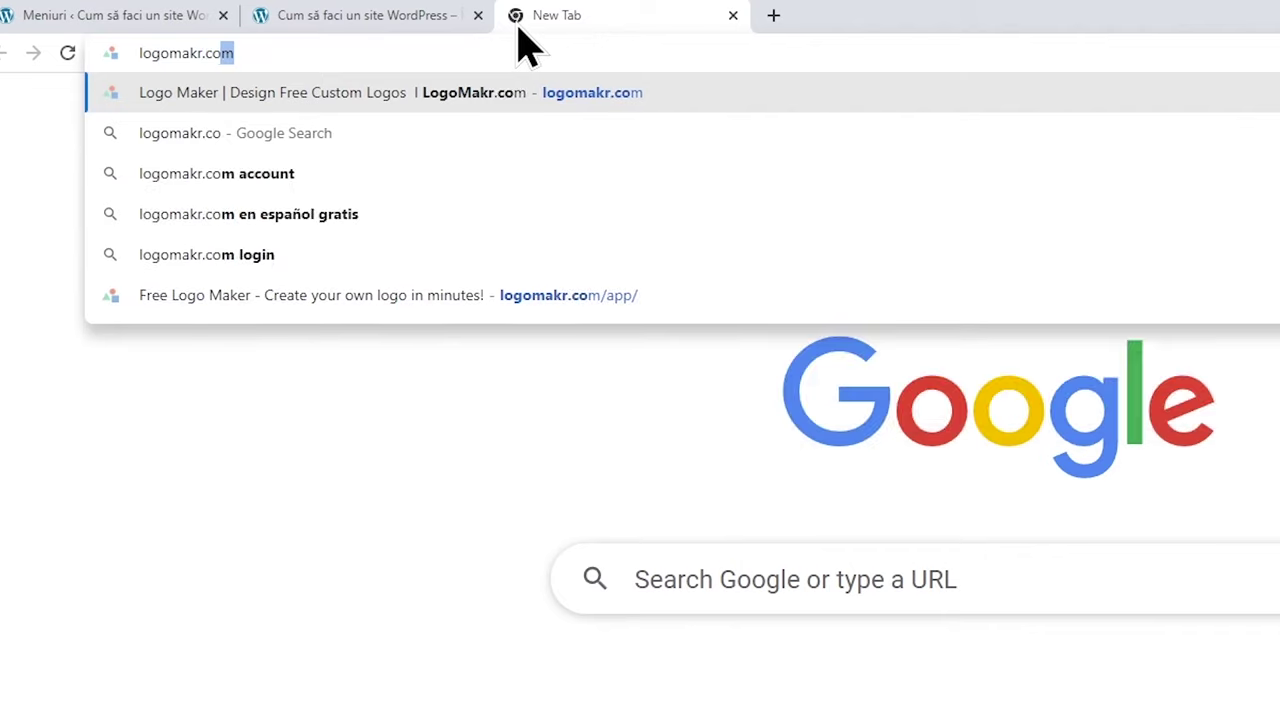
key("Return")
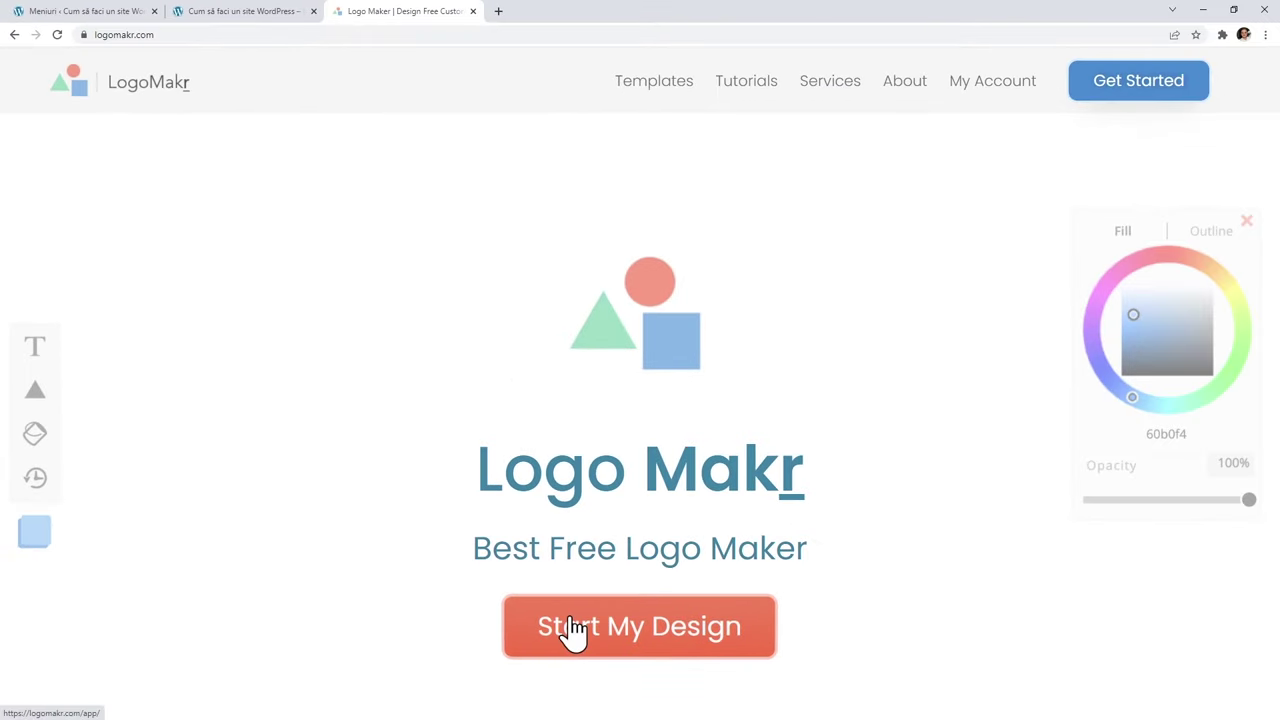
left_click(573, 630)
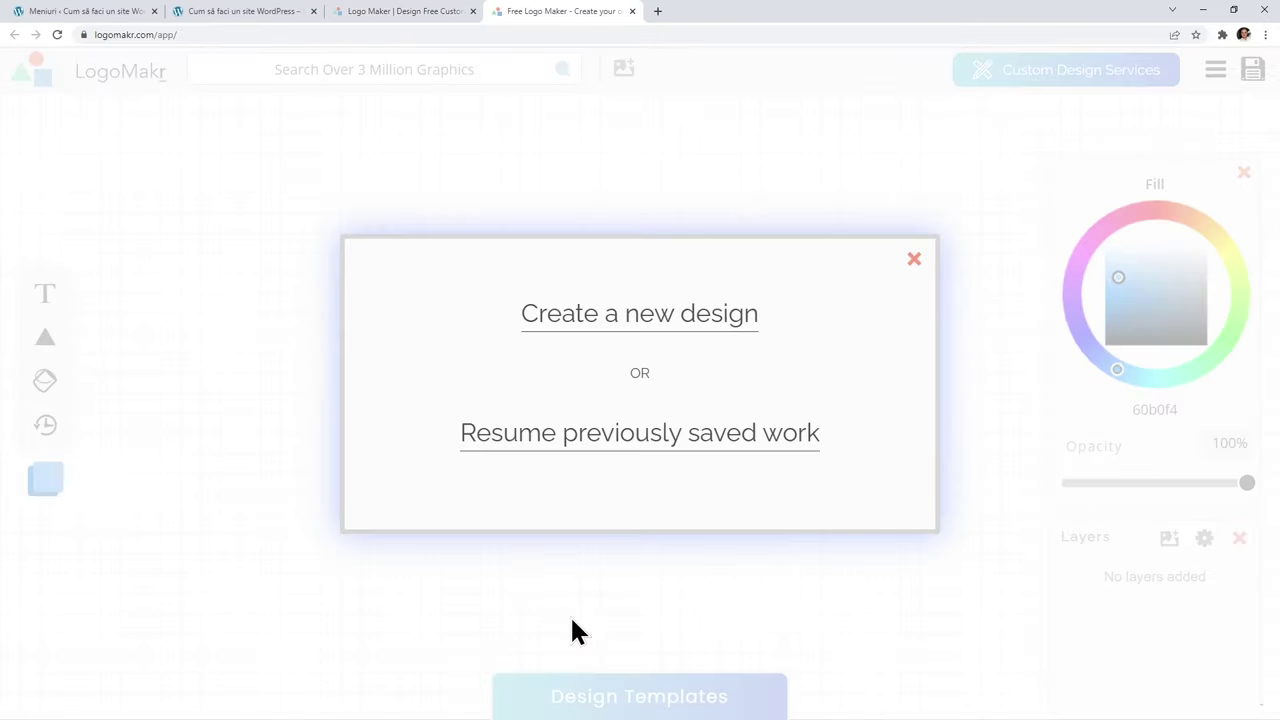
left_click(593, 314)
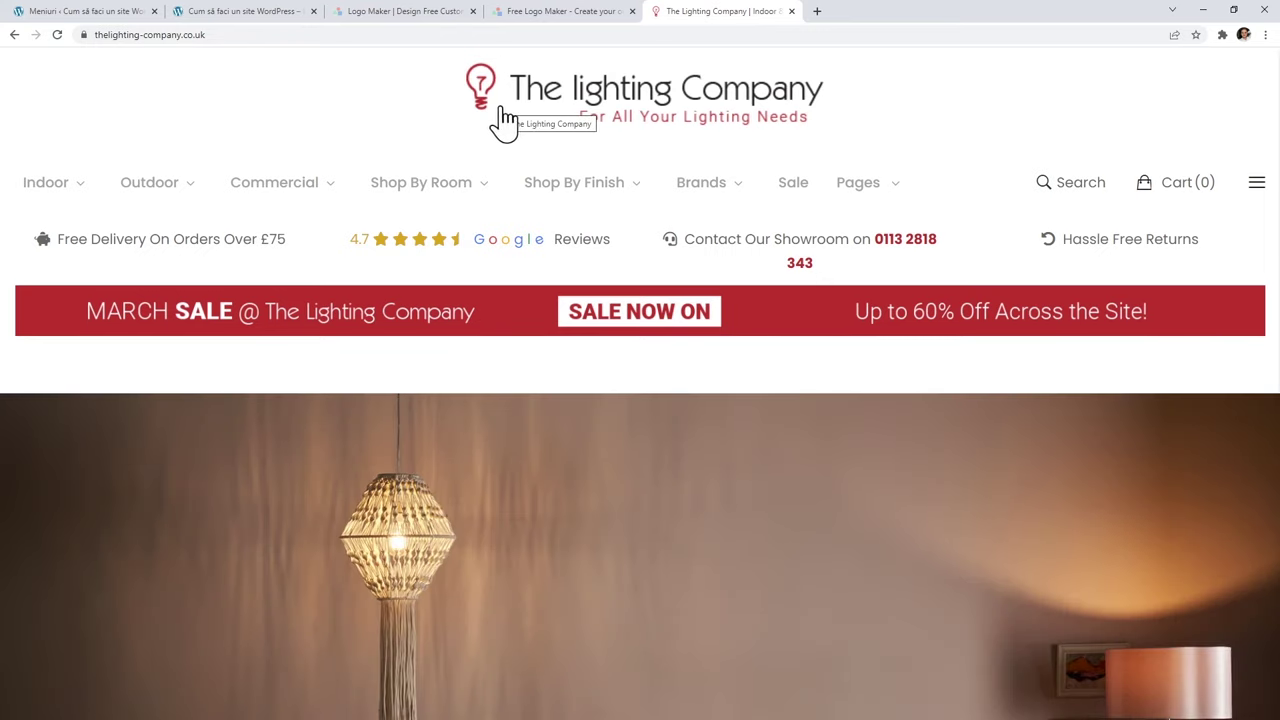
left_click(558, 14)
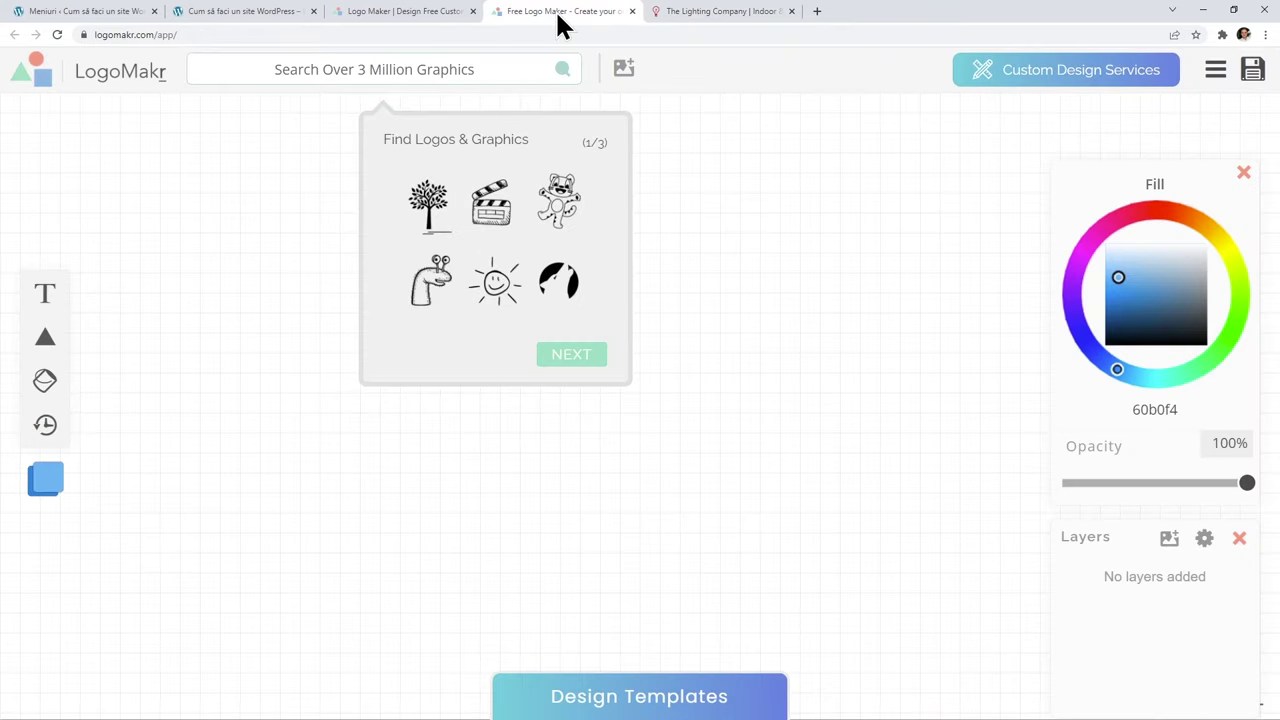
Search the clipart for lightbulb and add the lightbulb icon to the canvas.
left_click(426, 68)
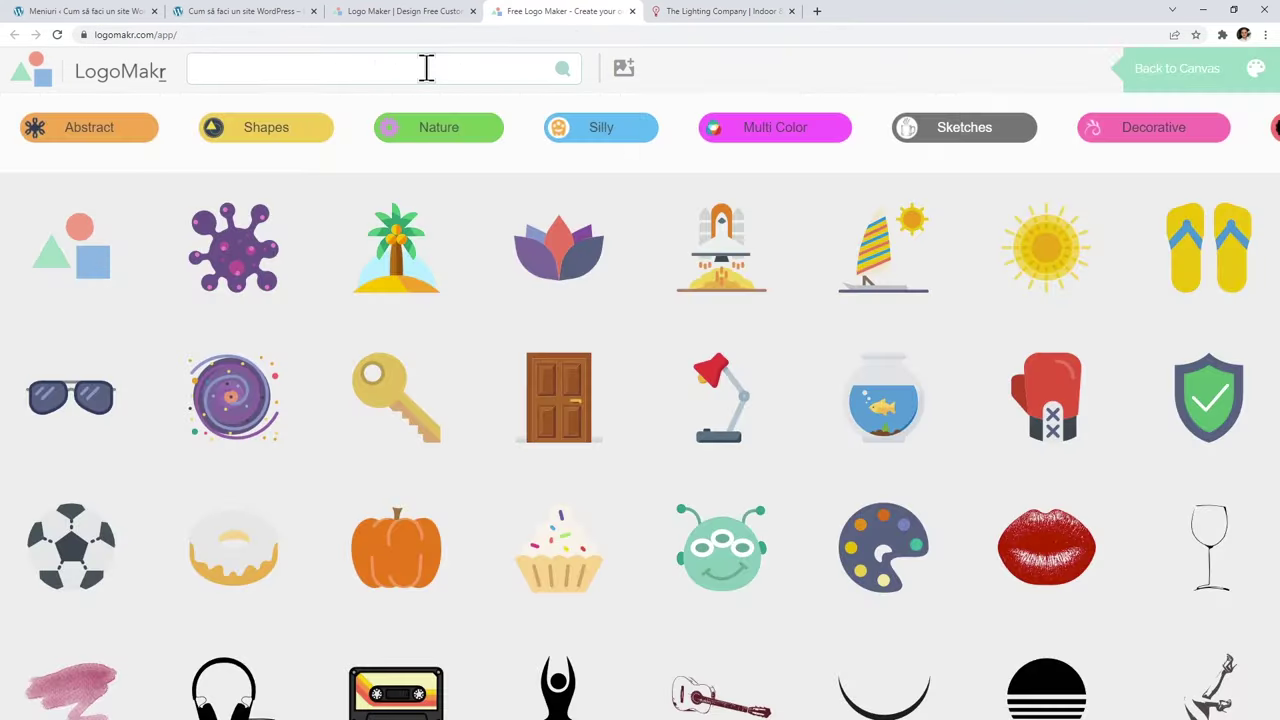
key("Return")
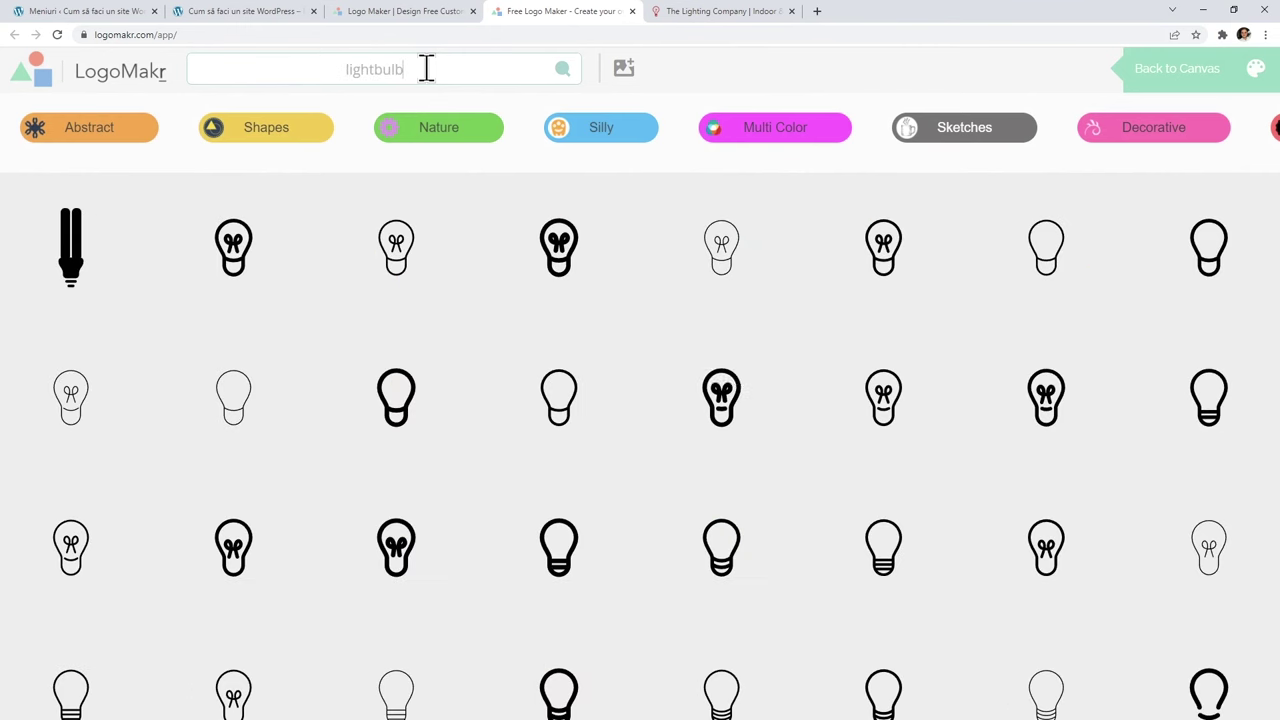
scroll(823, 417, "down", 2)
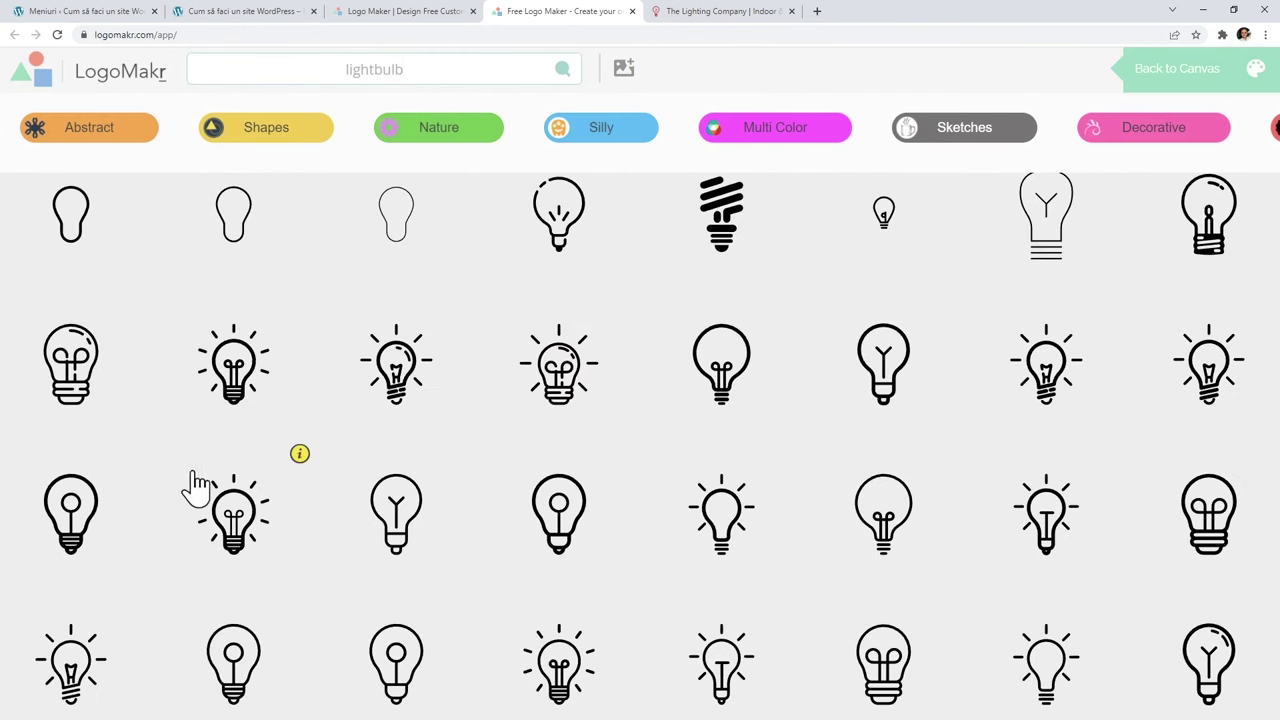
left_click(96, 512)
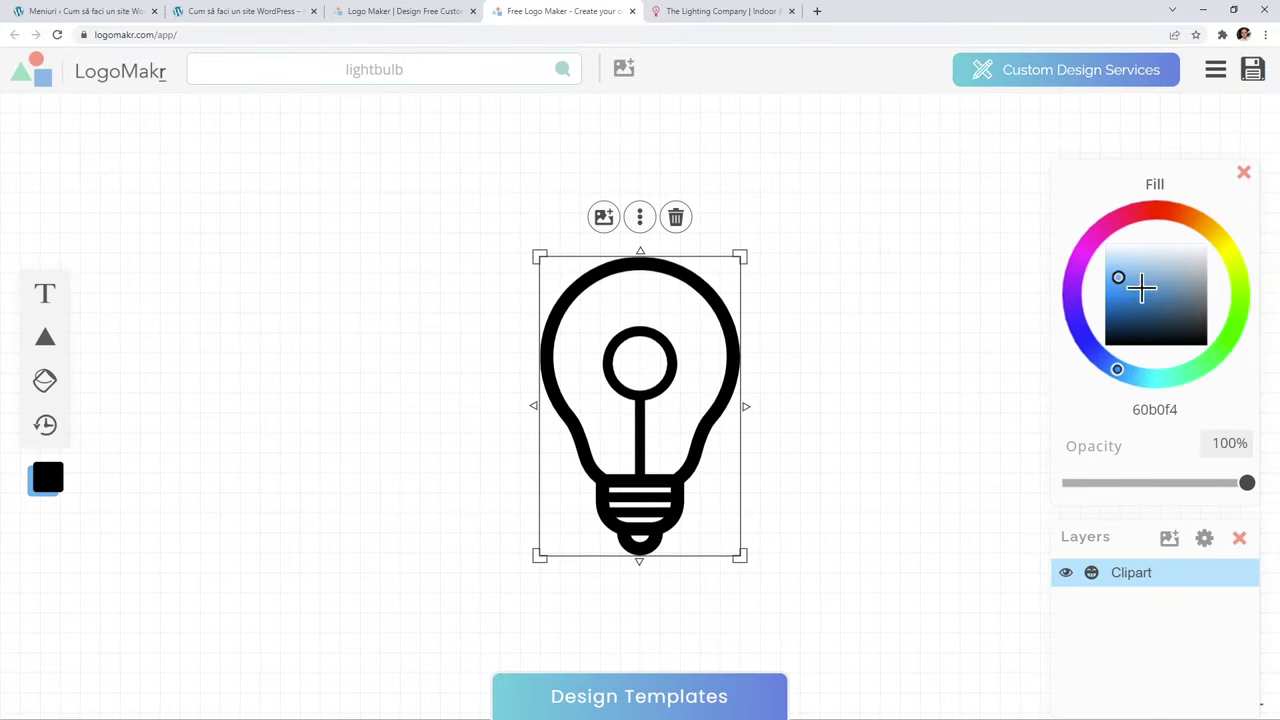
Recolour the bulb dark red d21400, shrink it to about 65 by 97 px and move it left.
left_click_drag(1143, 280, 1141, 290)
left_click(1152, 212)
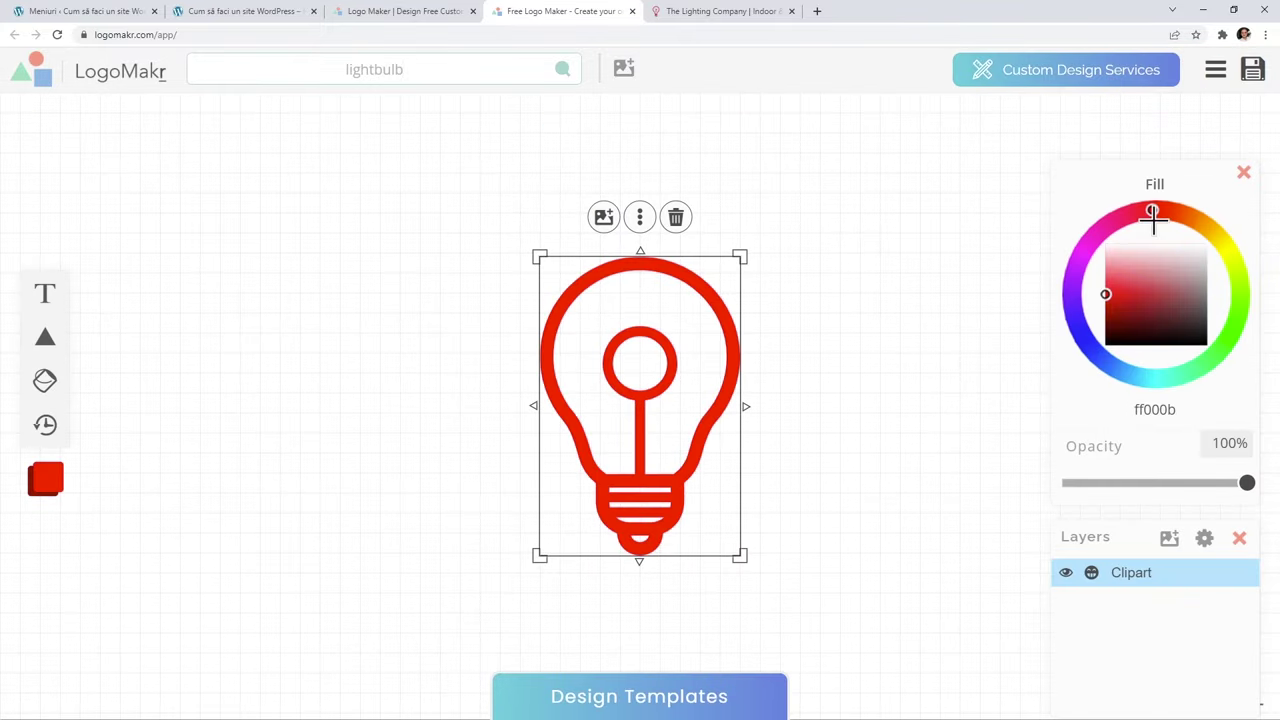
key("Left")
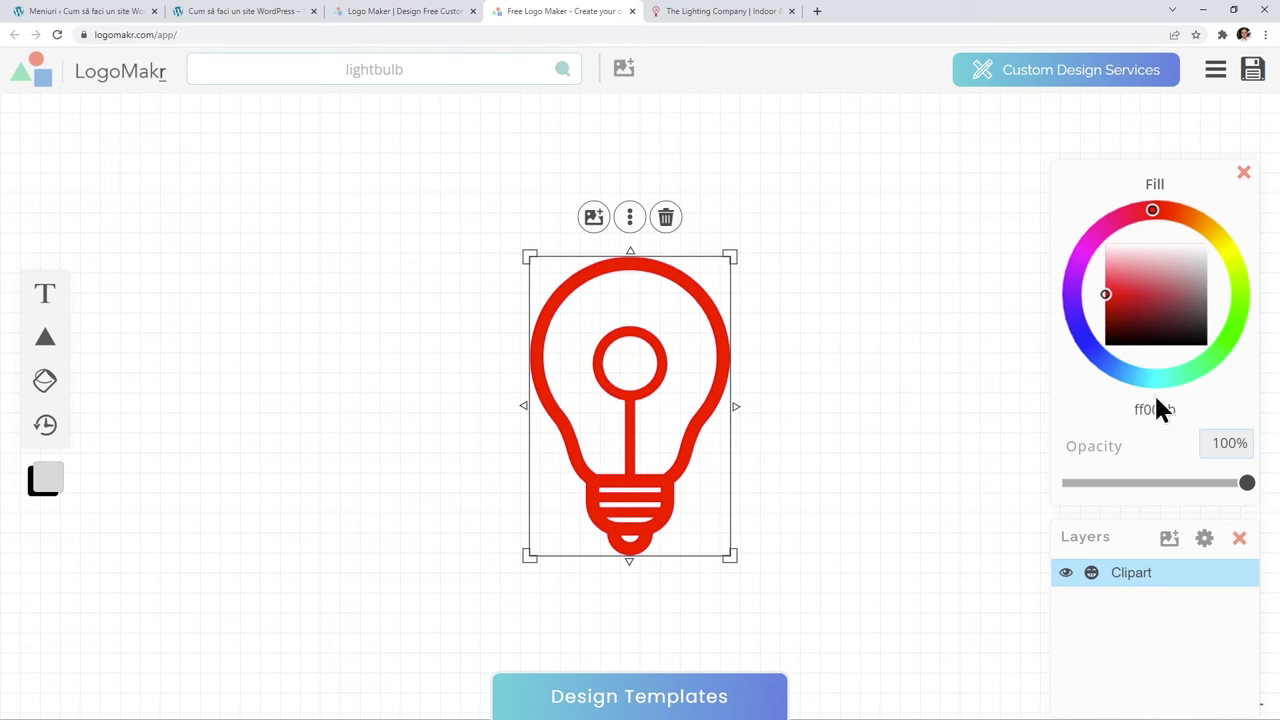
left_click_drag(1173, 410, 1111, 425)
type("d21400")
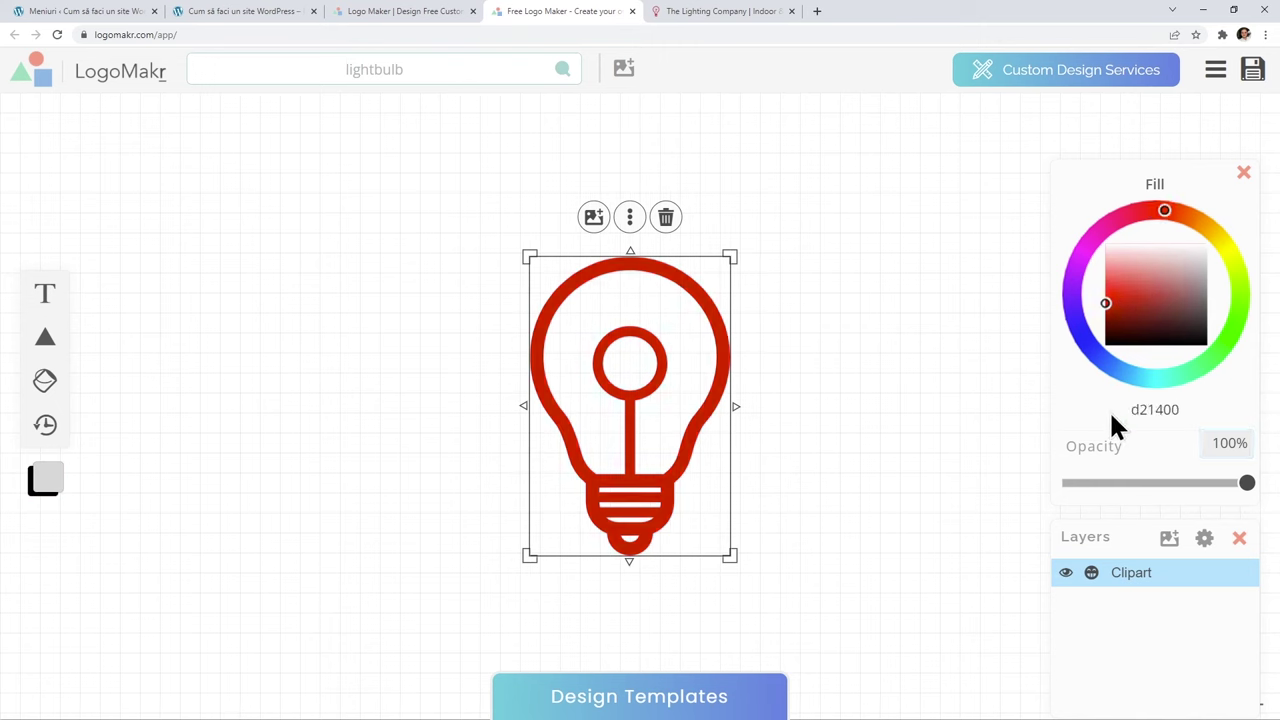
left_click_drag(730, 555, 595, 353)
left_click_drag(551, 294, 408, 364)
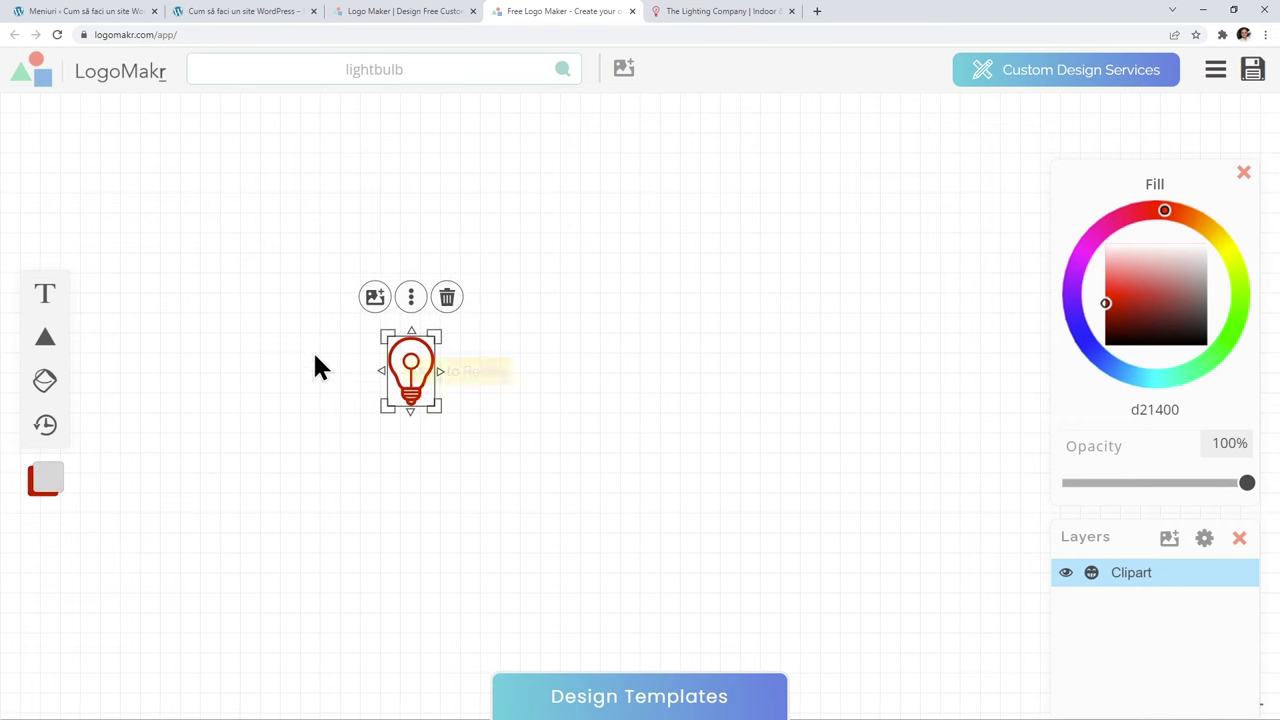
Place black Lora text 'The lighting Company' beside the bulb, then view the lighting website tab.
left_click(47, 303)
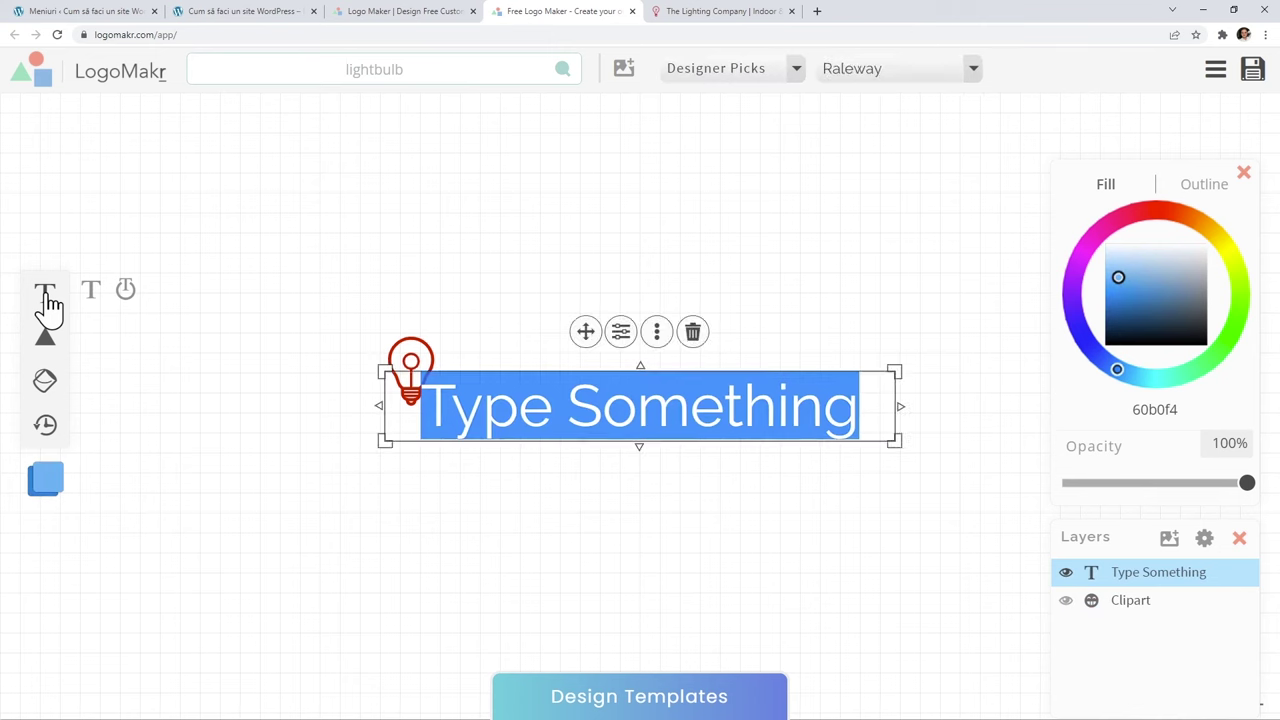
type("The lighting Company")
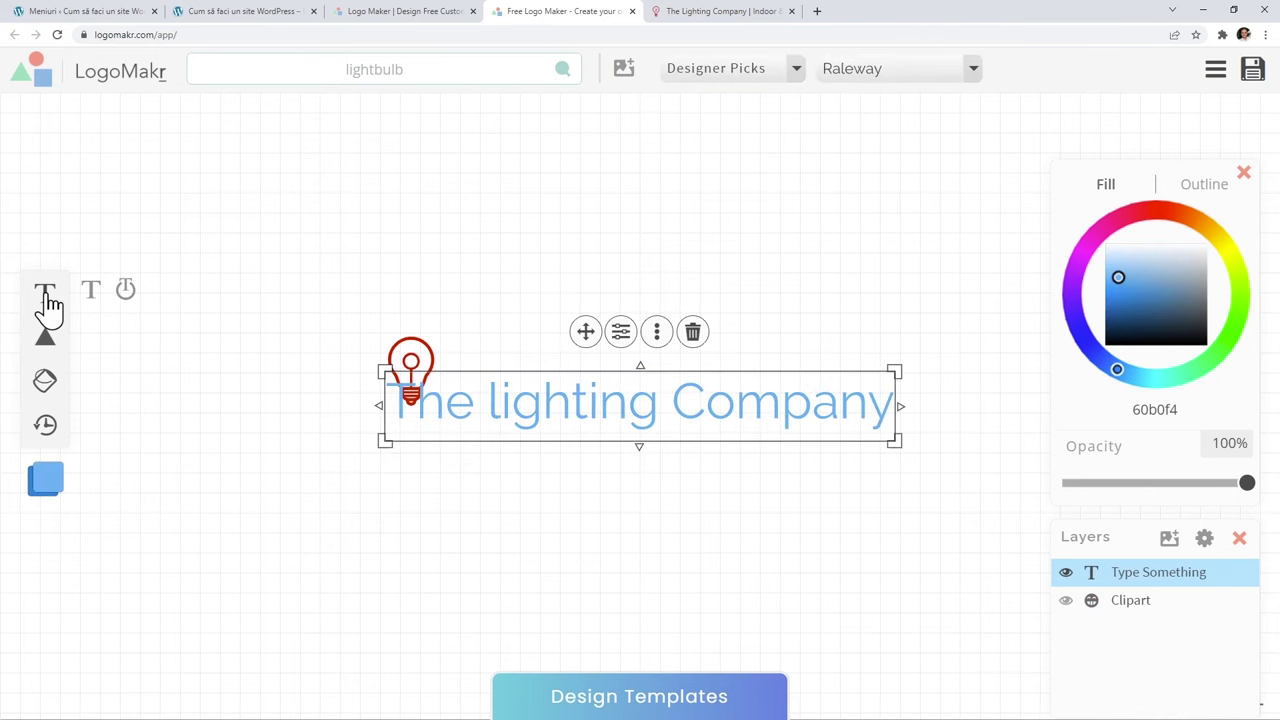
left_click(950, 75)
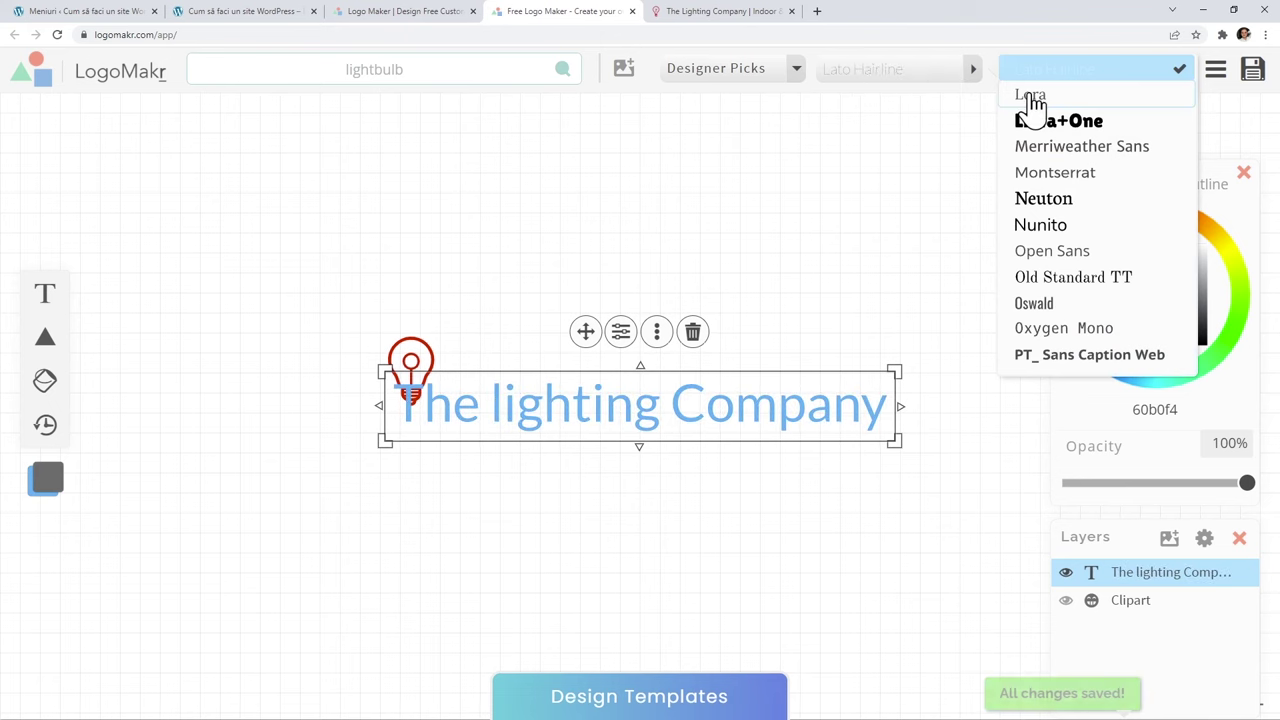
left_click(1028, 98)
left_click_drag(894, 441, 856, 431)
left_click_drag(585, 386, 645, 370)
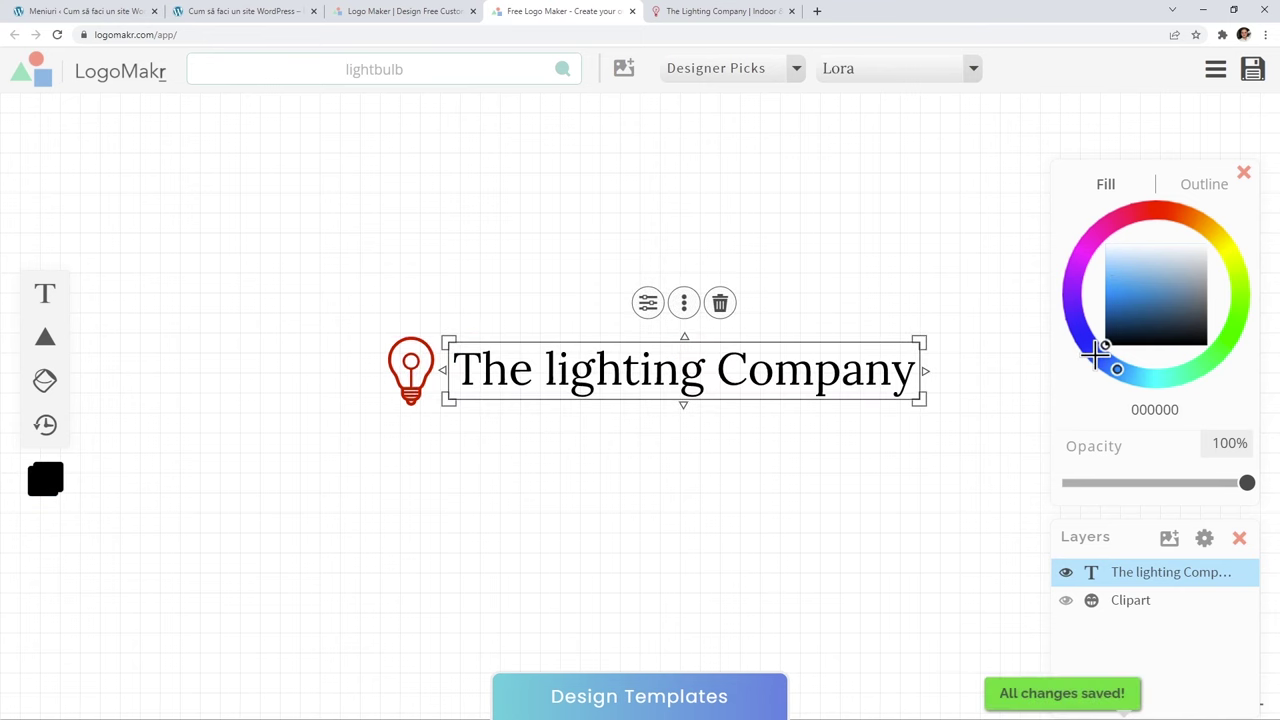
left_click(628, 258)
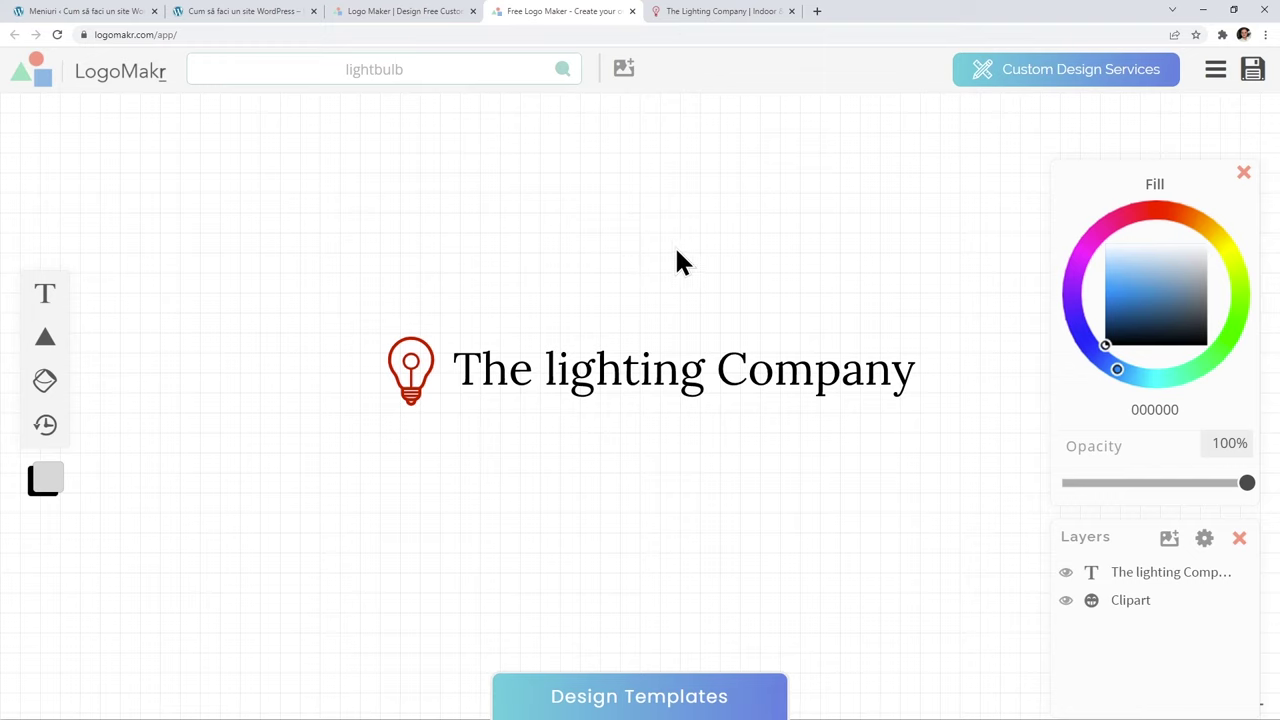
left_click(703, 14)
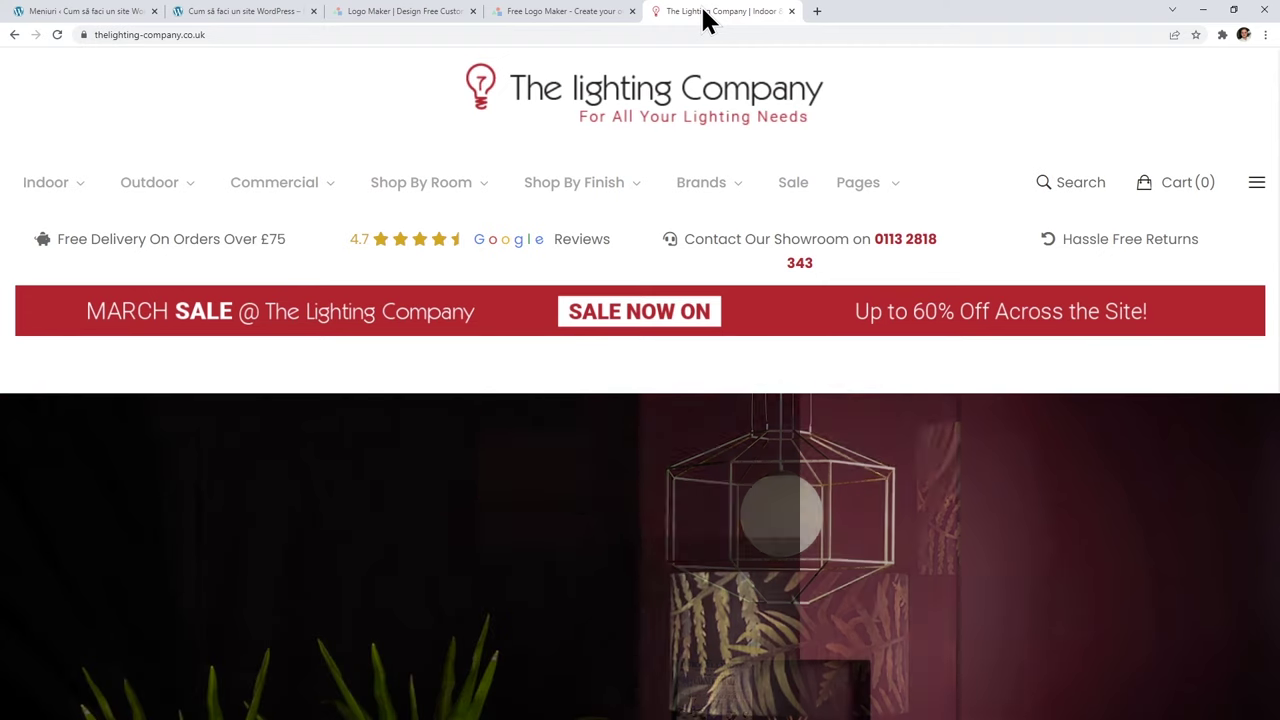
Close the Lighting Company and apple.com tabs so only the LogoMakr editor remains.
left_click(578, 14)
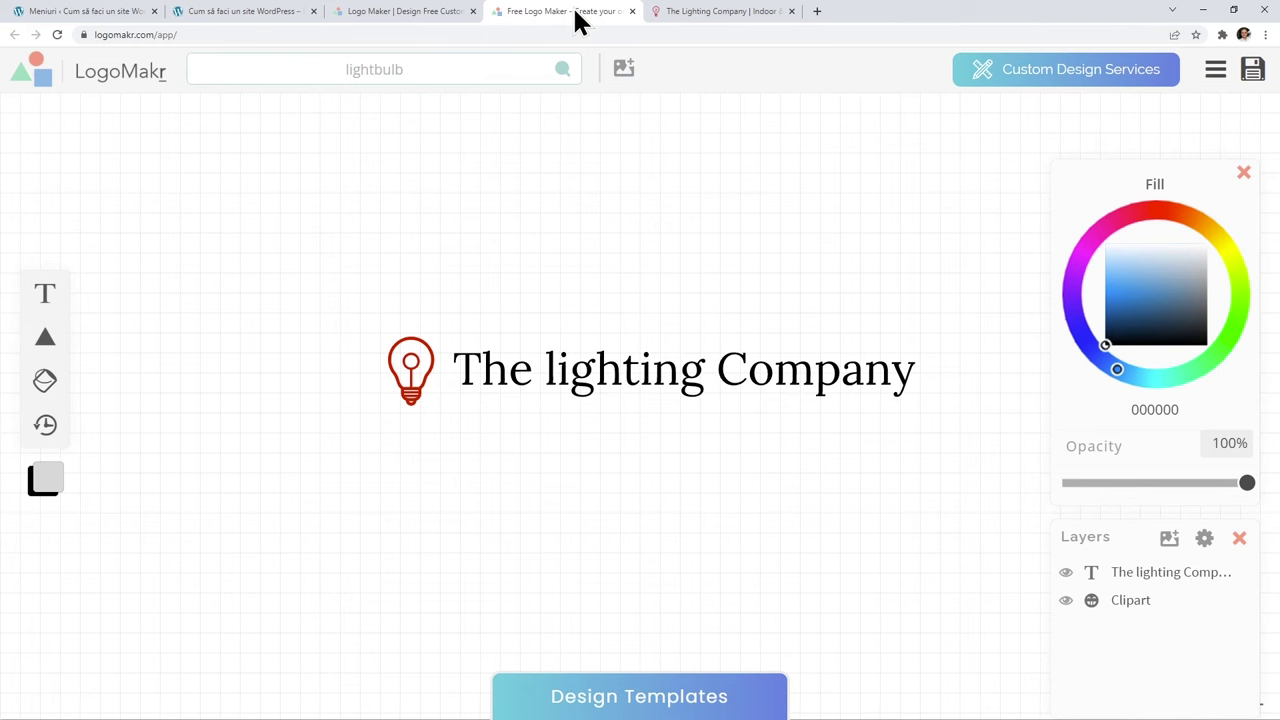
left_click(819, 12)
type("apple")
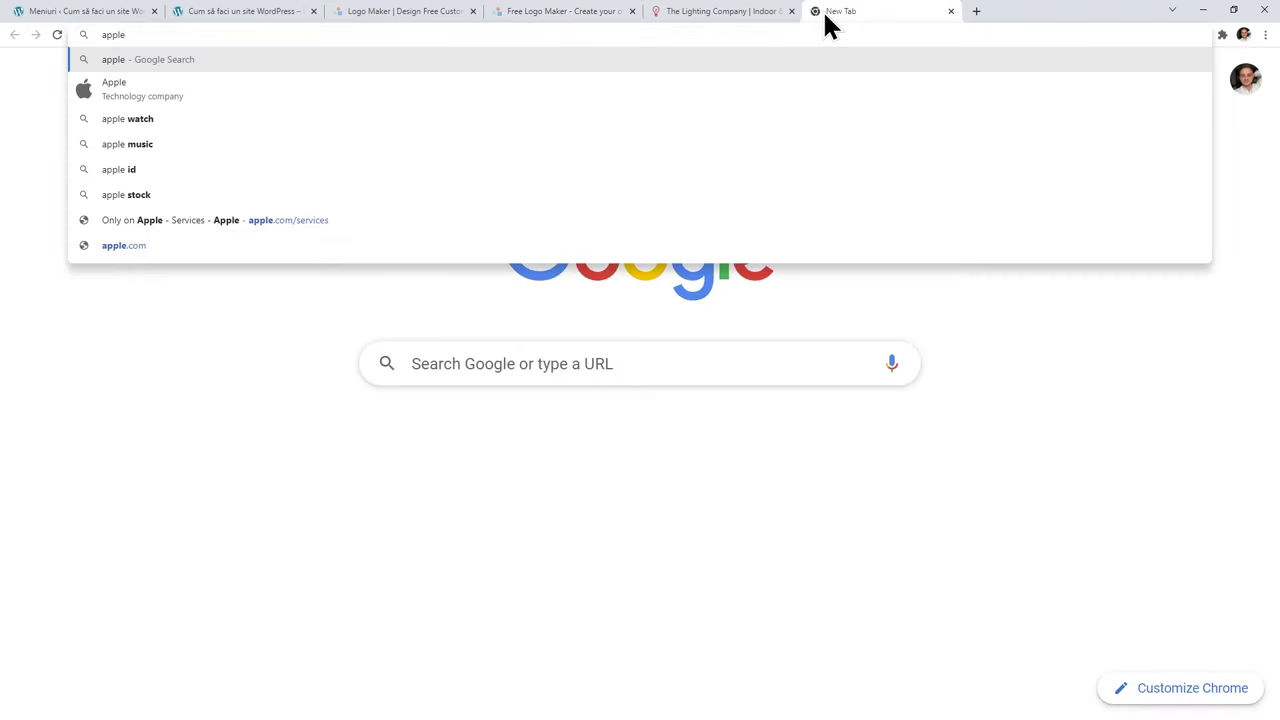
type(".com")
key("Return")
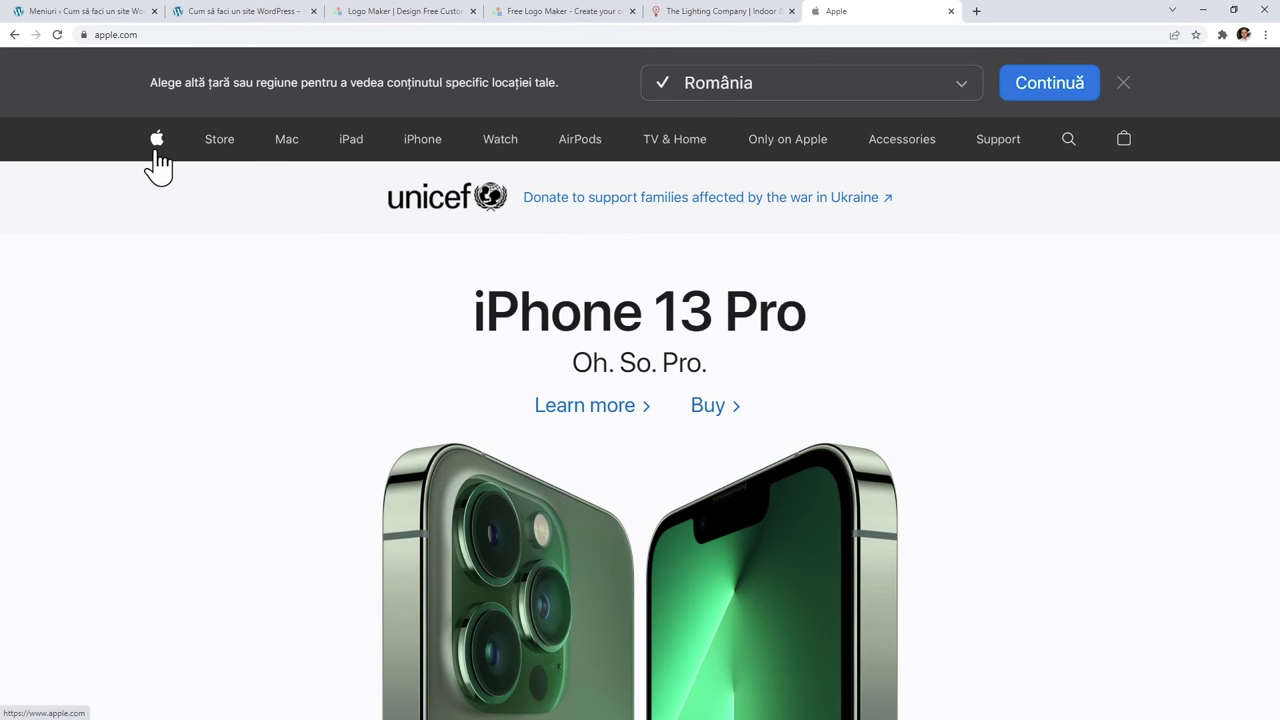
left_click(792, 11)
left_click(792, 11)
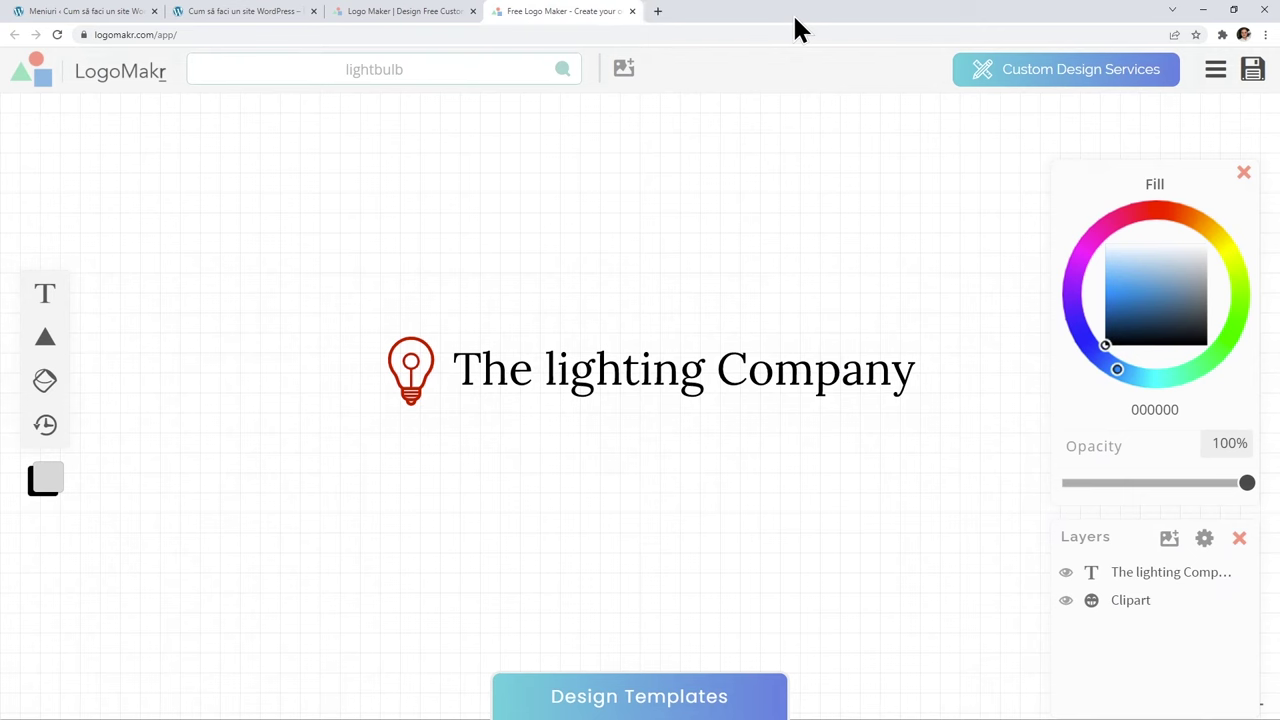
Delete the lightbulb-and-text logo and clear the lightbulb clipart search.
left_click_drag(328, 292, 617, 432)
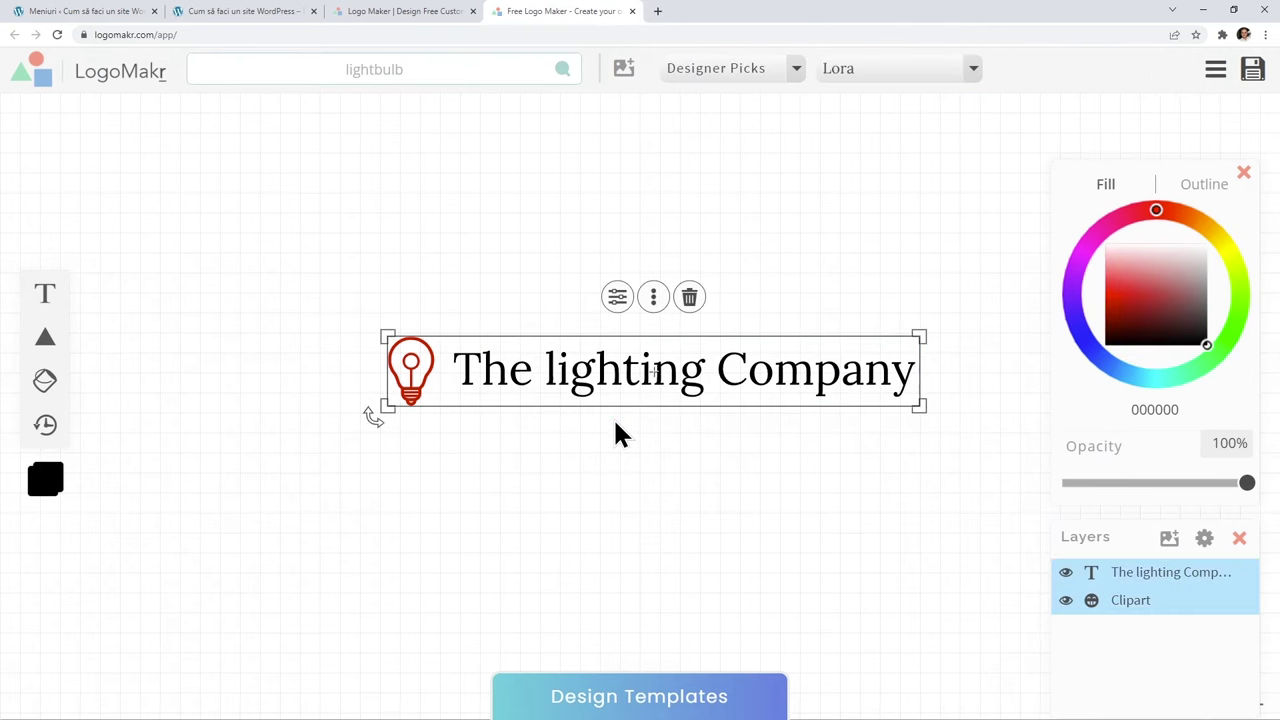
key("Delete")
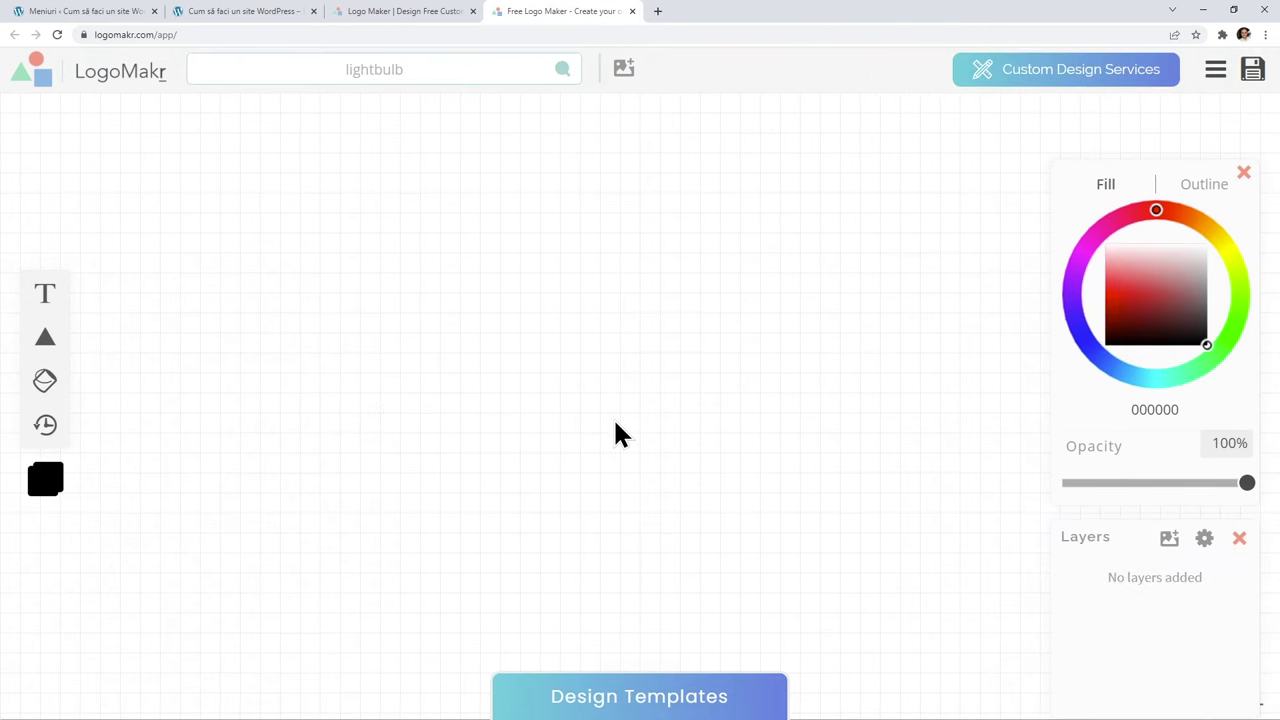
left_click(429, 69)
left_click_drag(429, 69, 336, 69)
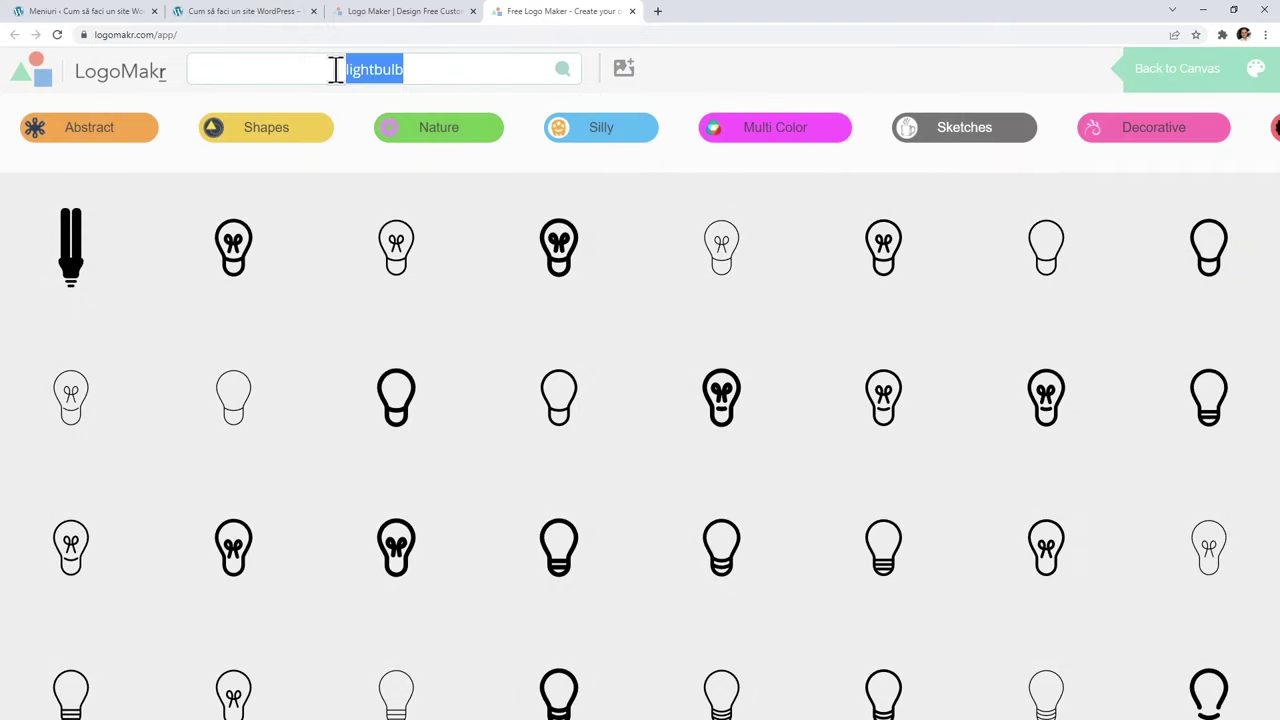
key("BackSpace")
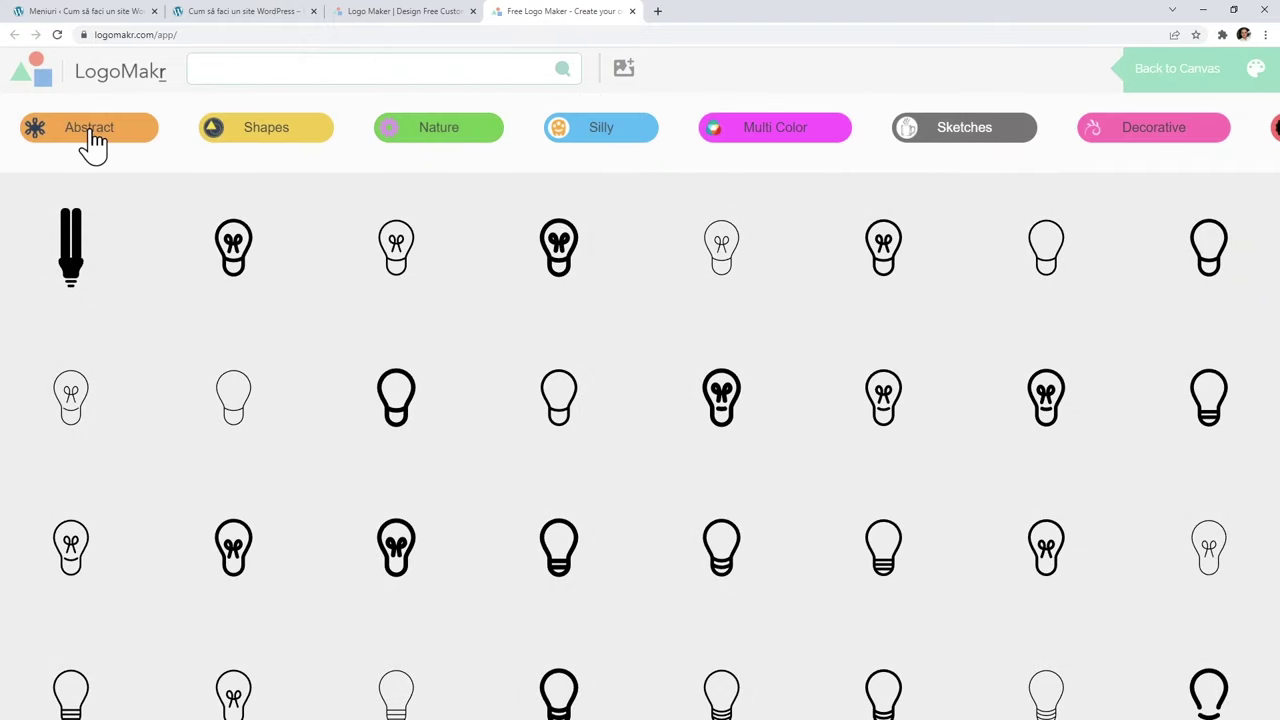
Add the solid flower-ring shape from the Abstract category, enlarged to about 236x249 px.
left_click(93, 140)
scroll(349, 334, "down", 10)
scroll(352, 338, "down", 10)
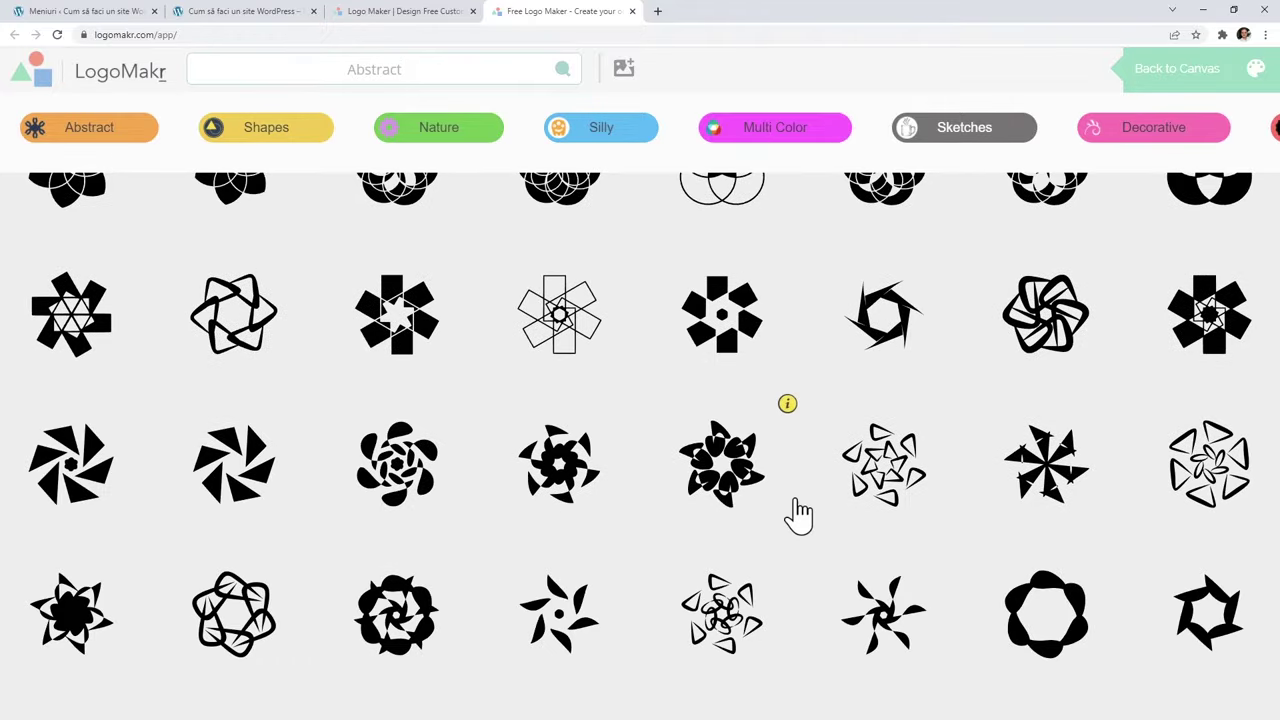
left_click(1048, 620)
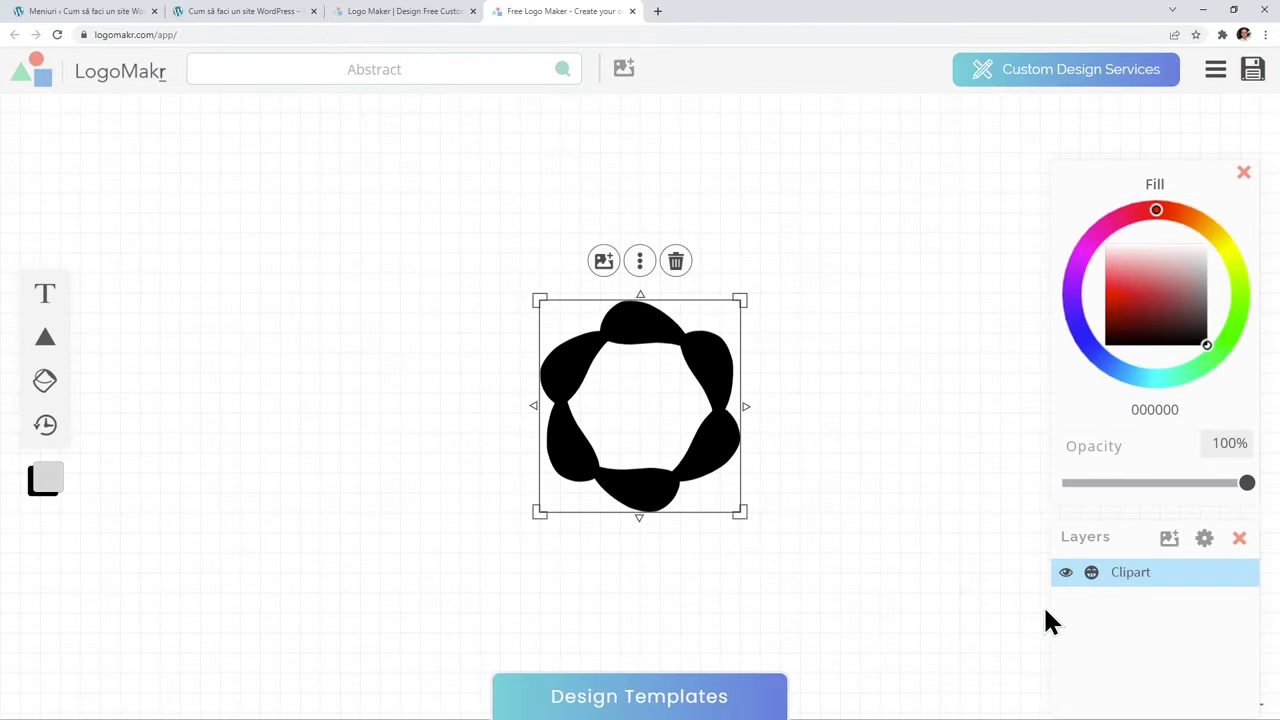
left_click_drag(744, 514, 813, 566)
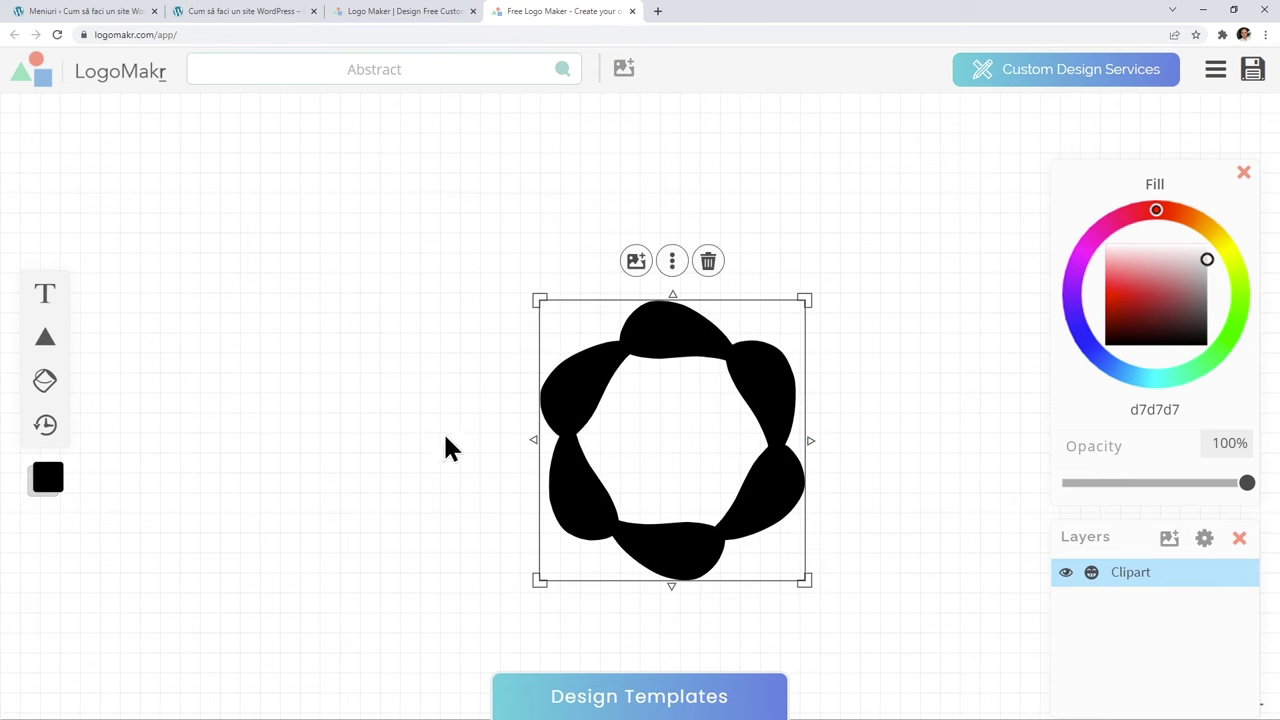
Add a letter S in the Roboto font and enlarge it.
left_click(50, 305)
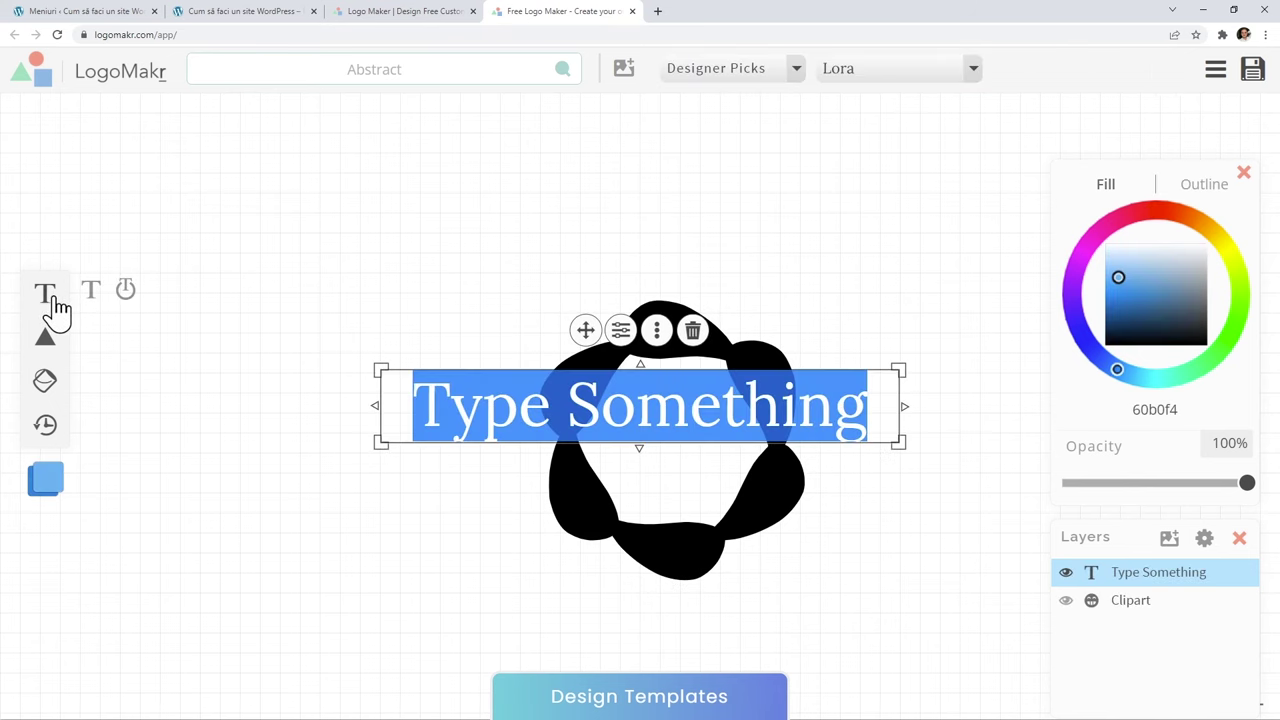
type("S")
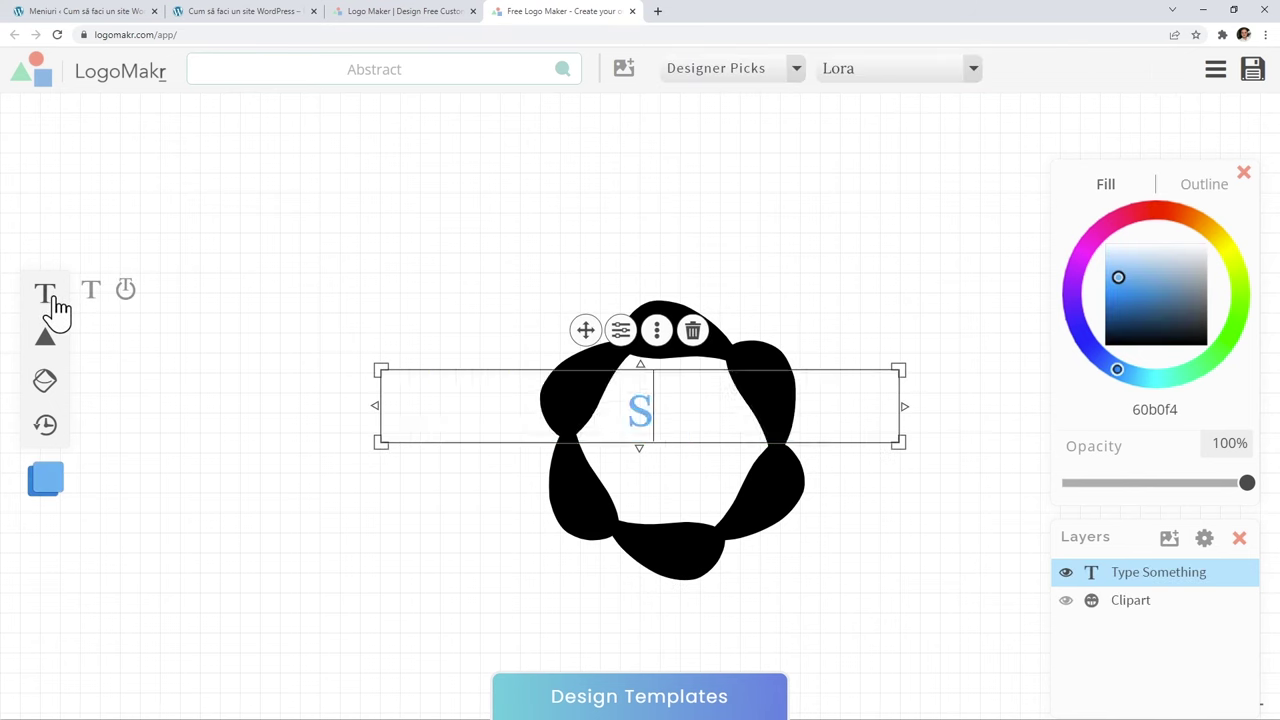
left_click(955, 72)
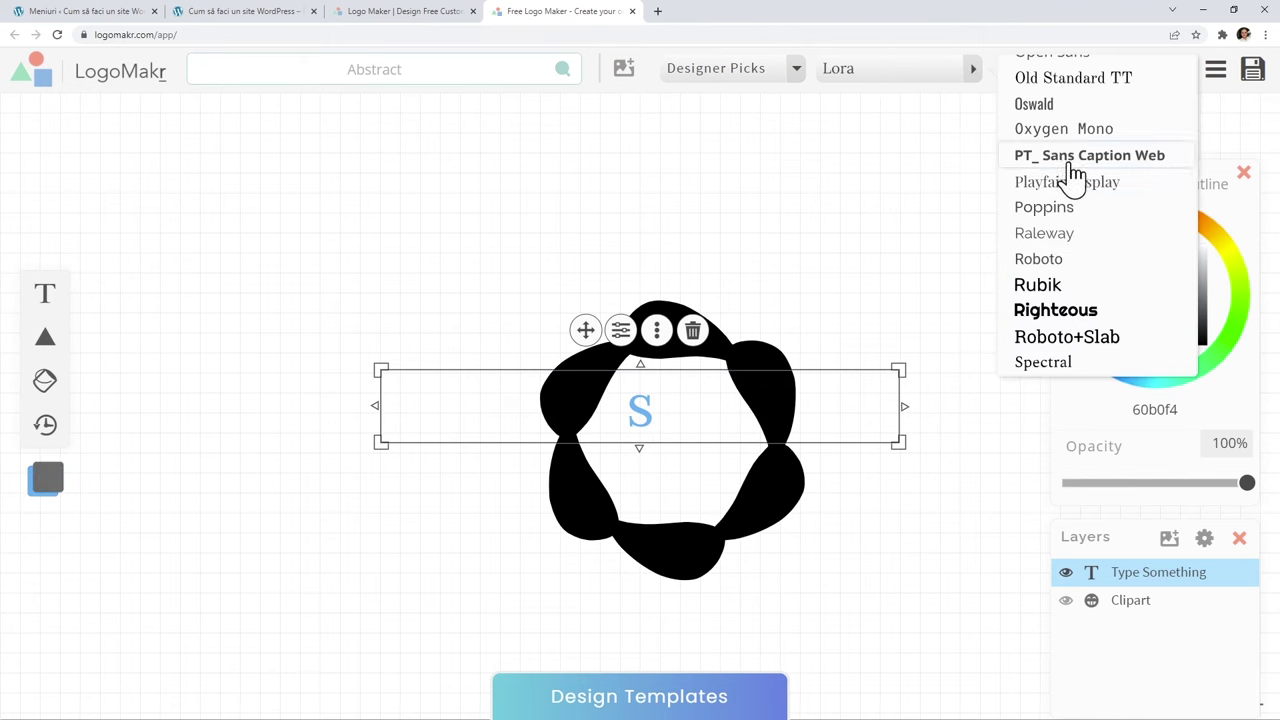
left_click(1088, 262)
left_click(656, 331)
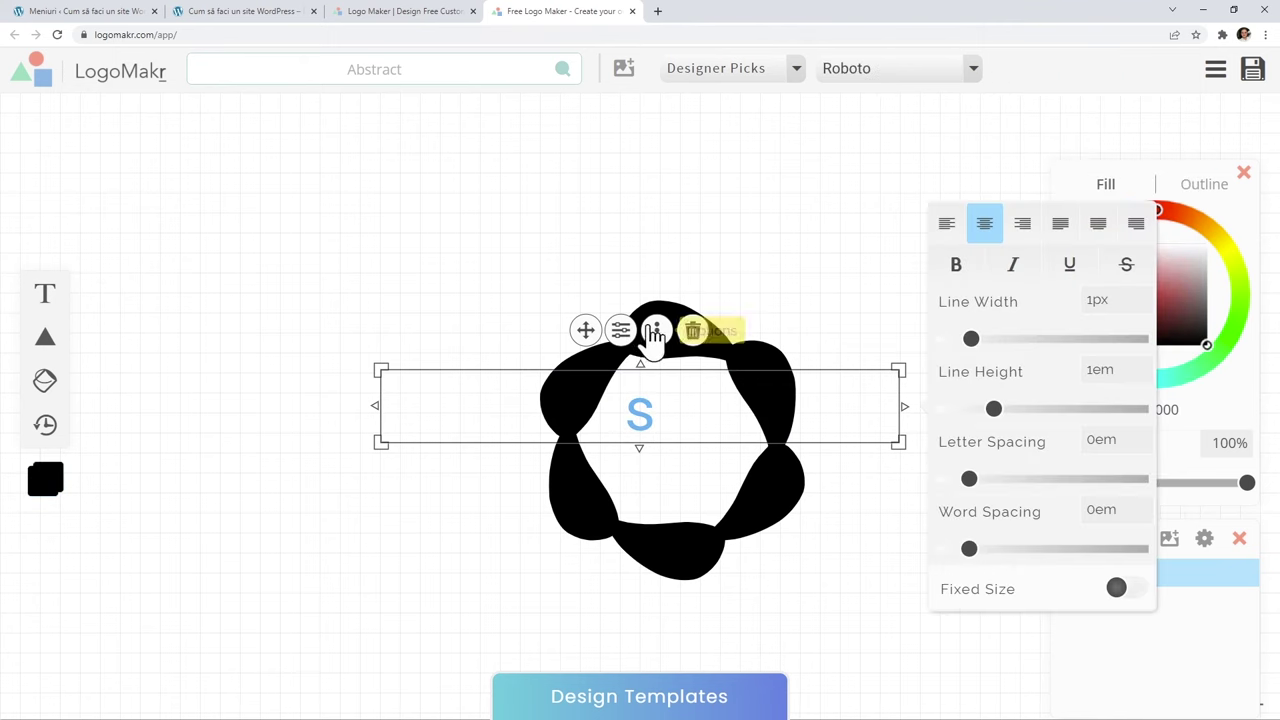
left_click_drag(898, 441, 697, 655)
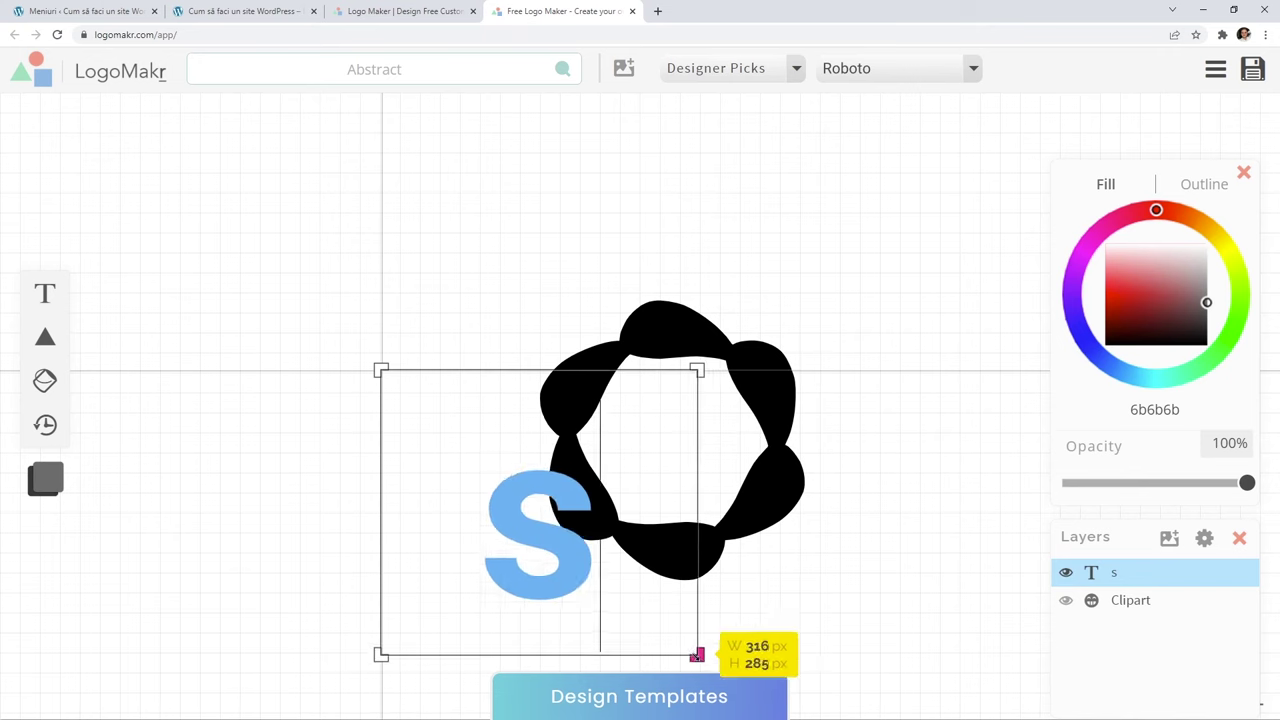
Centre the S inside the flower ring and fill both layers white ffffff.
left_click_drag(591, 551, 700, 457)
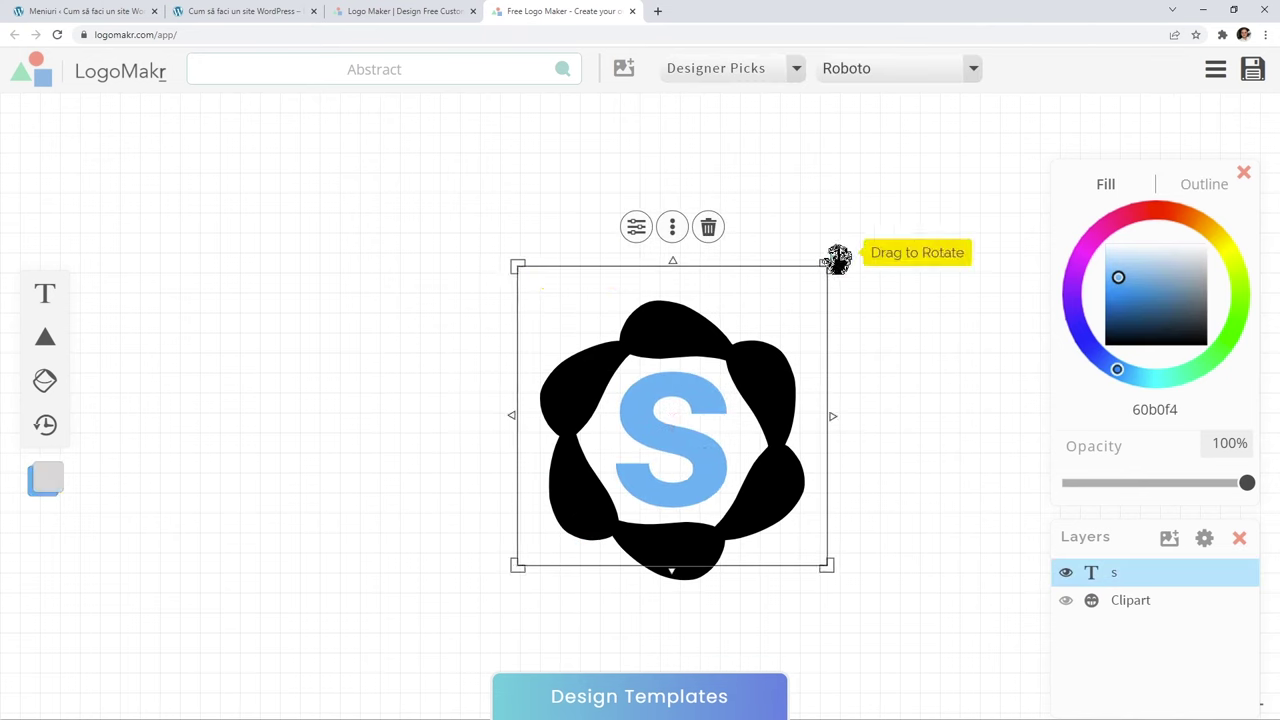
left_click_drag(829, 263, 781, 336)
left_click_drag(715, 443, 722, 428)
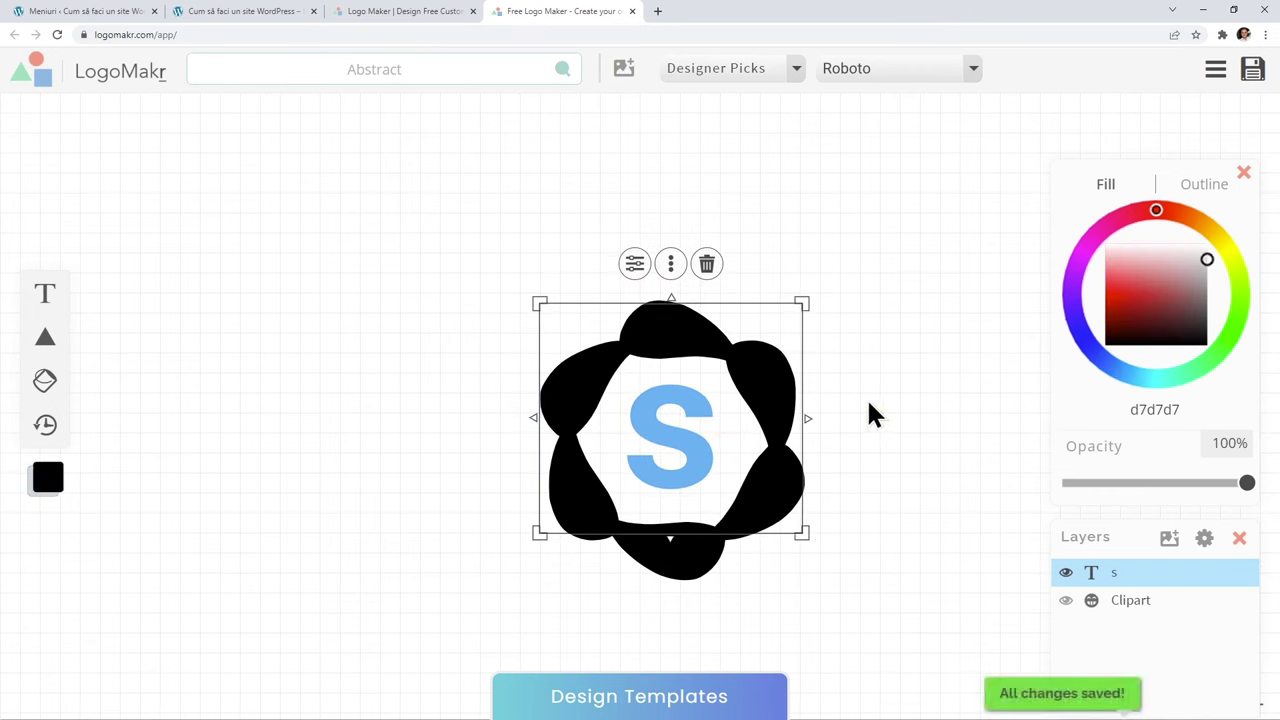
key("Down")
key("Down")
key("Right")
key("Right")
key("Down")
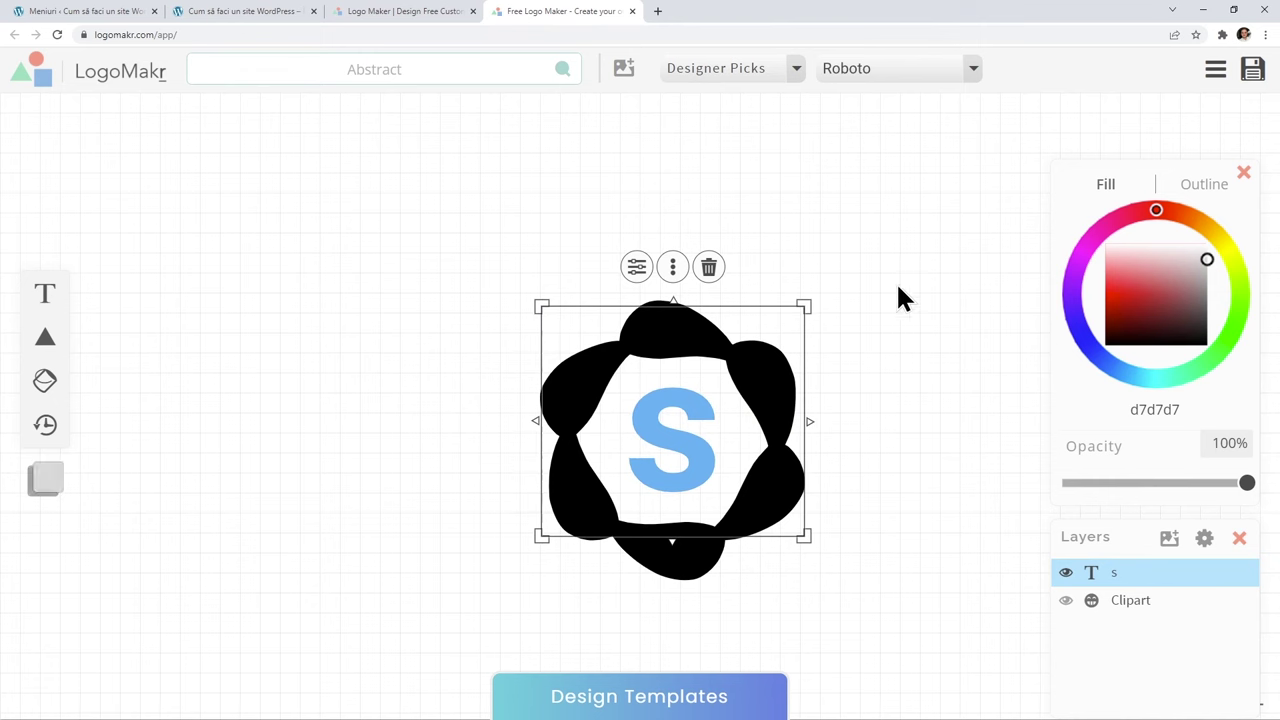
left_click_drag(852, 289, 543, 545)
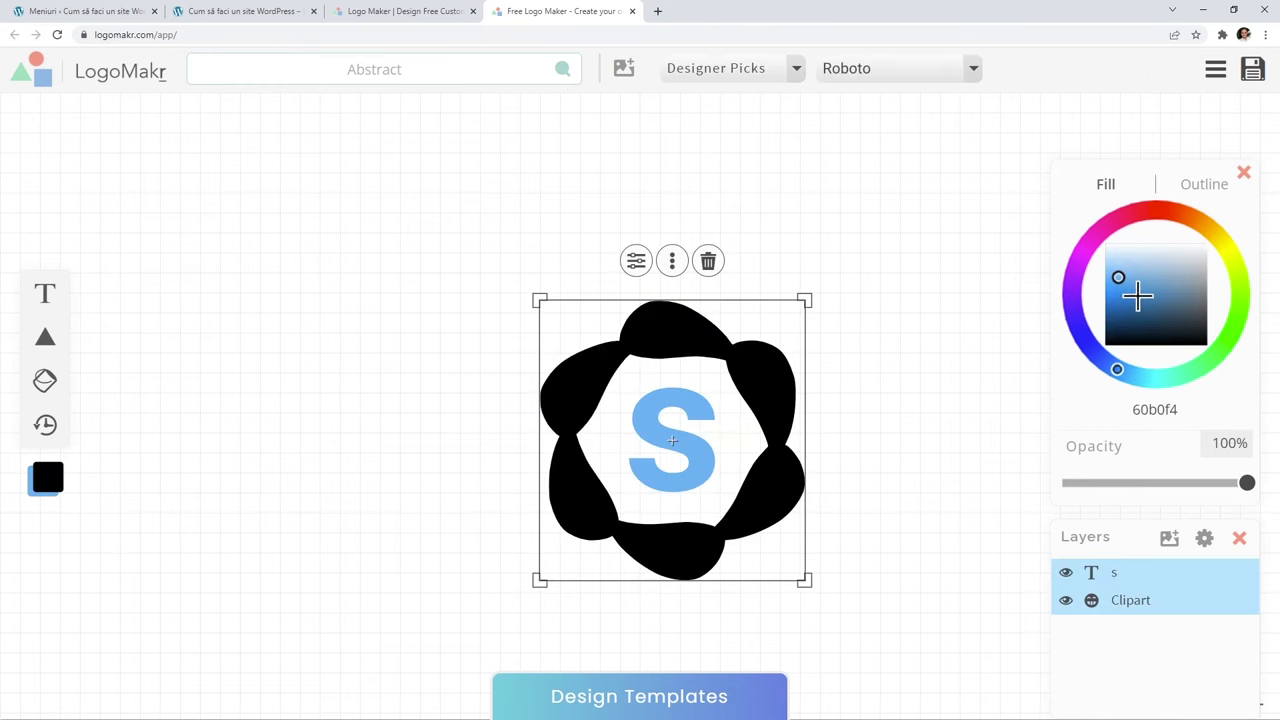
left_click_drag(1131, 294, 1220, 236)
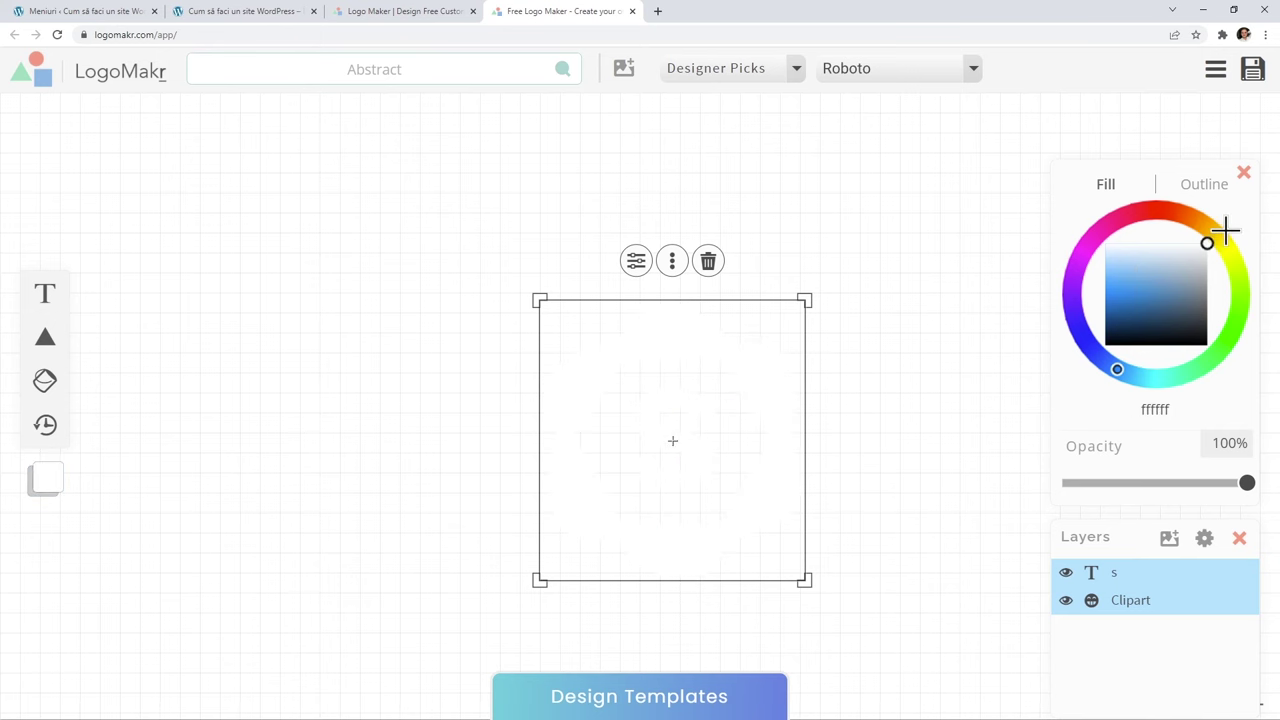
Download the white logo as a free low-resolution PNG named logo-alb.png.
left_click(1253, 80)
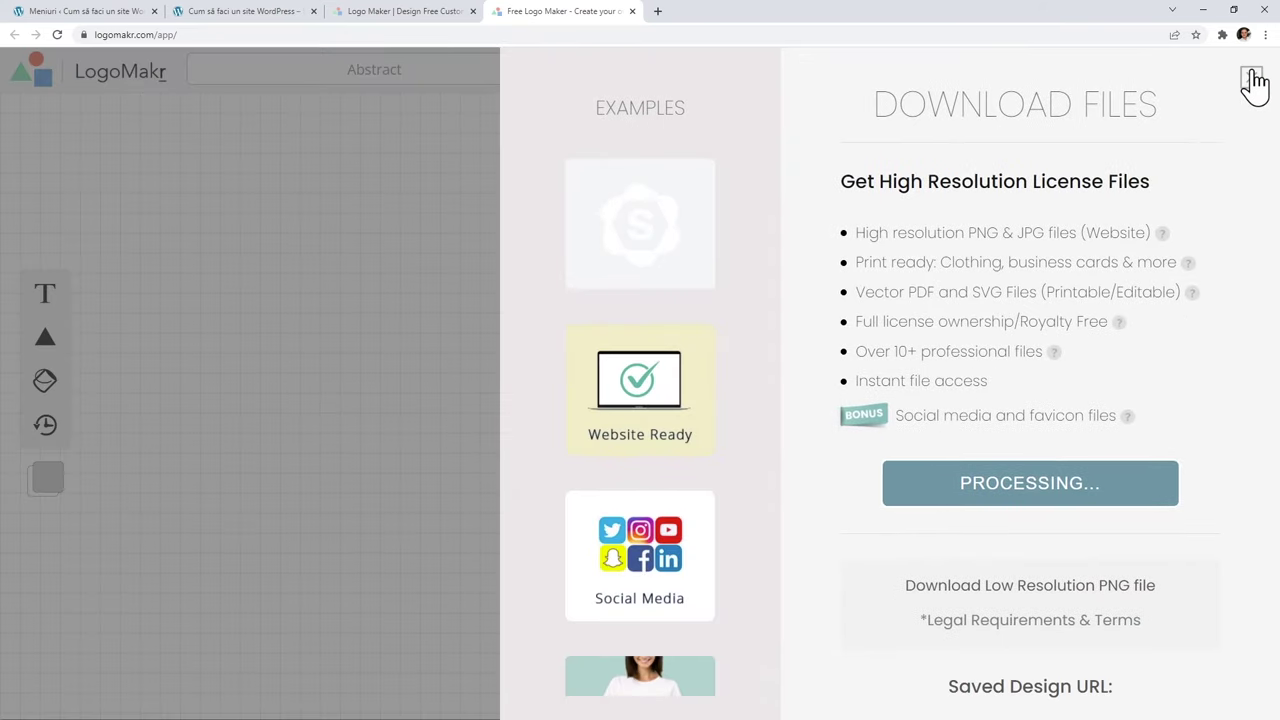
left_click(990, 600)
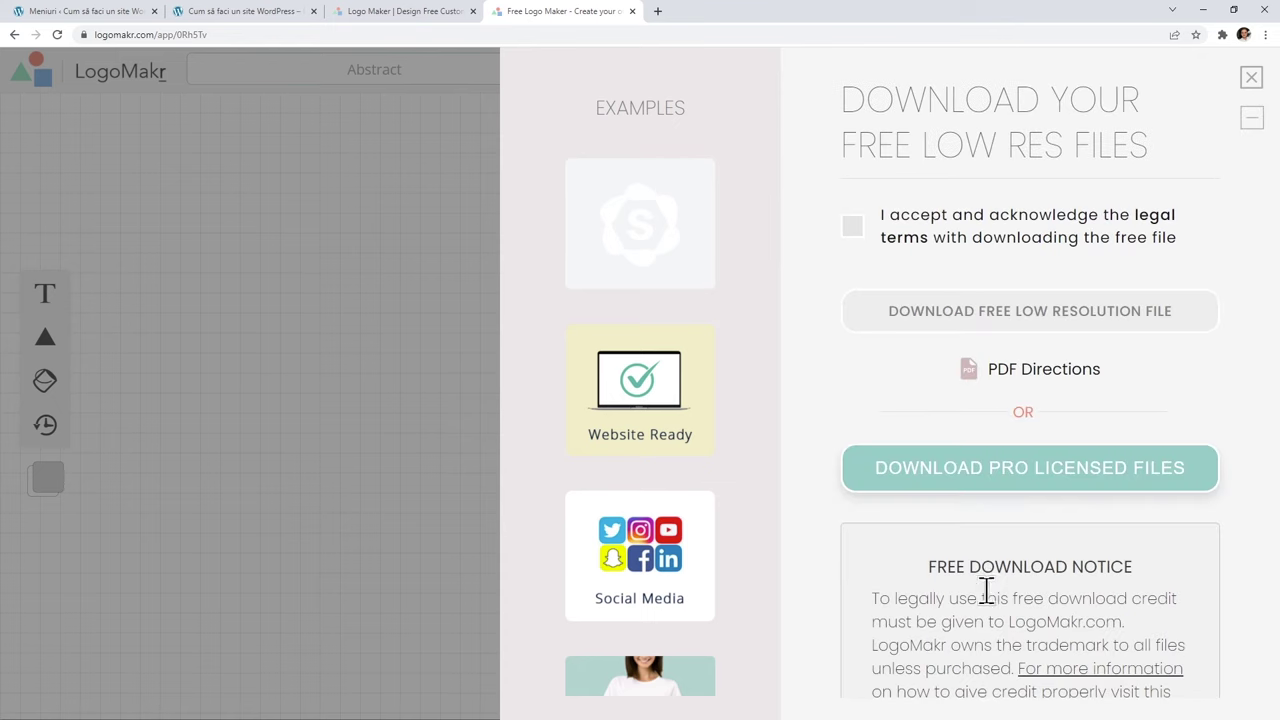
left_click(960, 243)
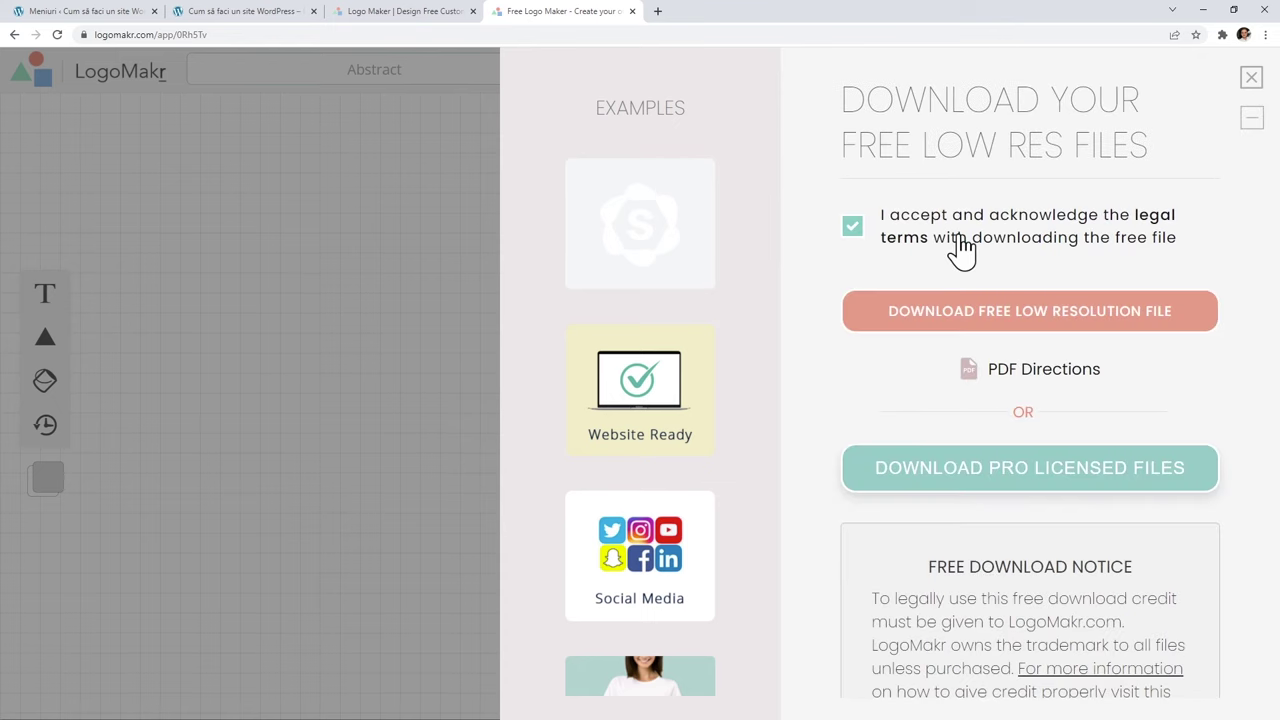
left_click(971, 318)
left_click(221, 291)
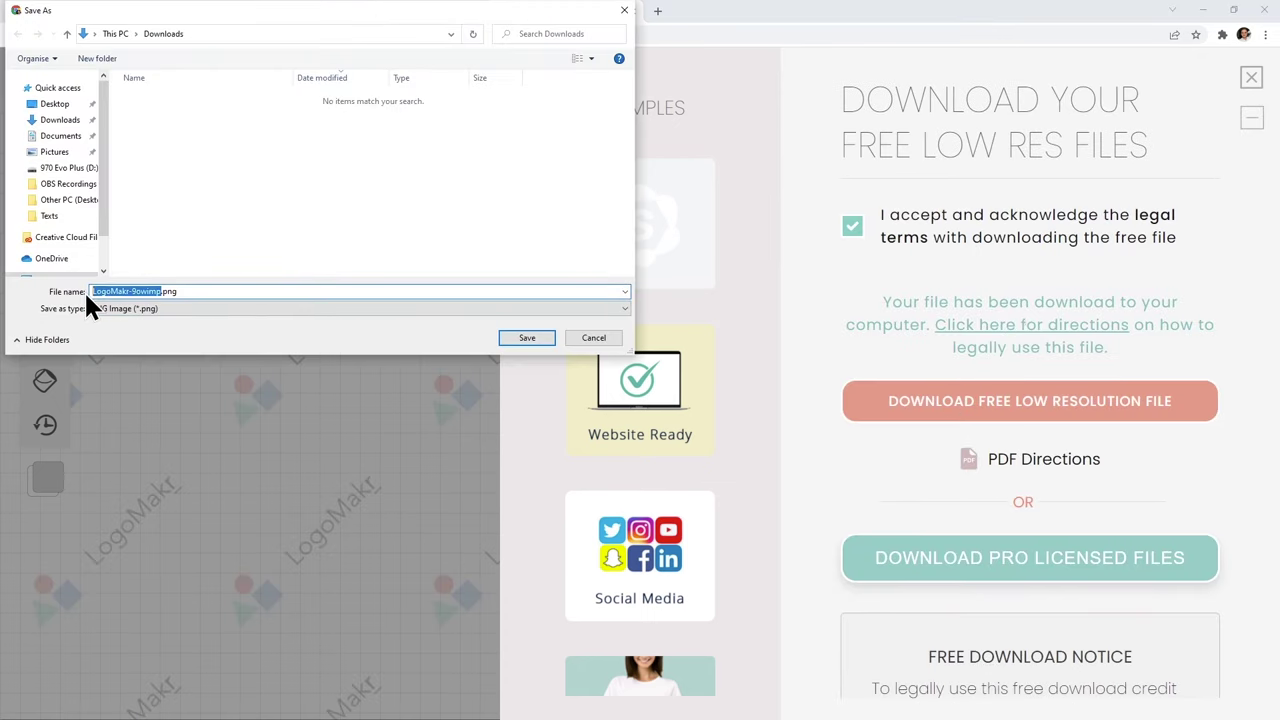
left_click(524, 338)
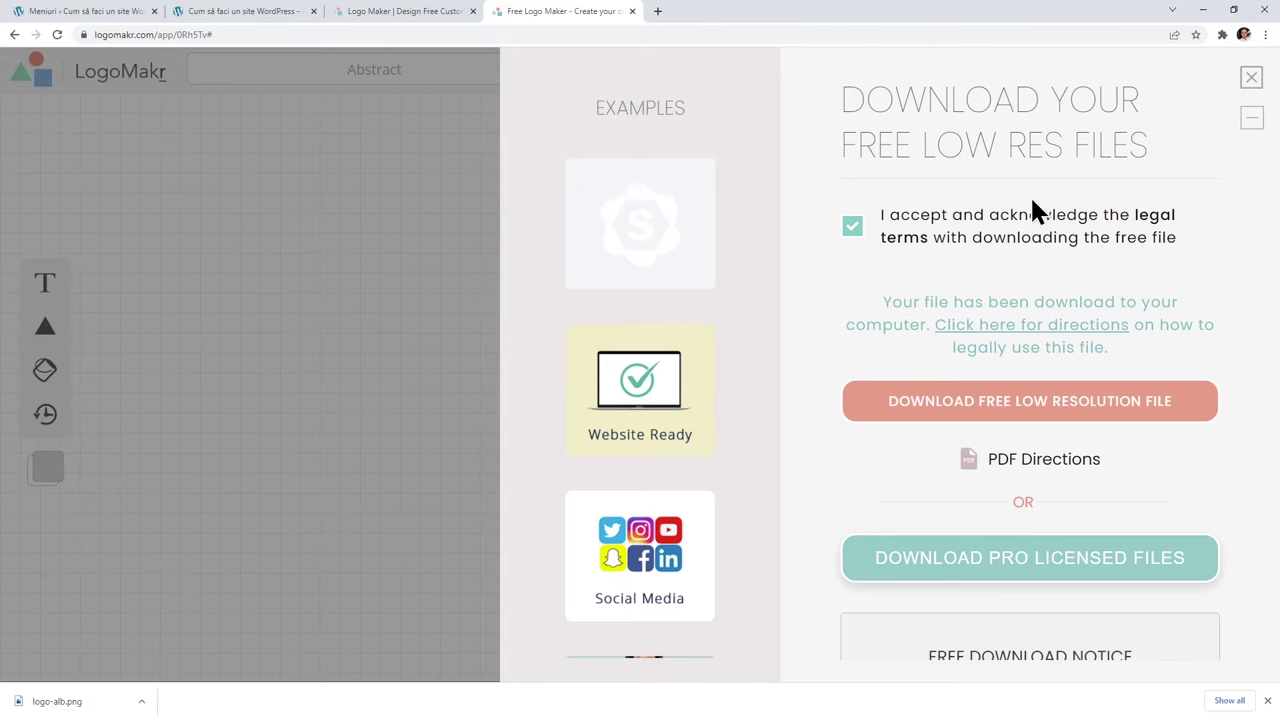
left_click(1250, 79)
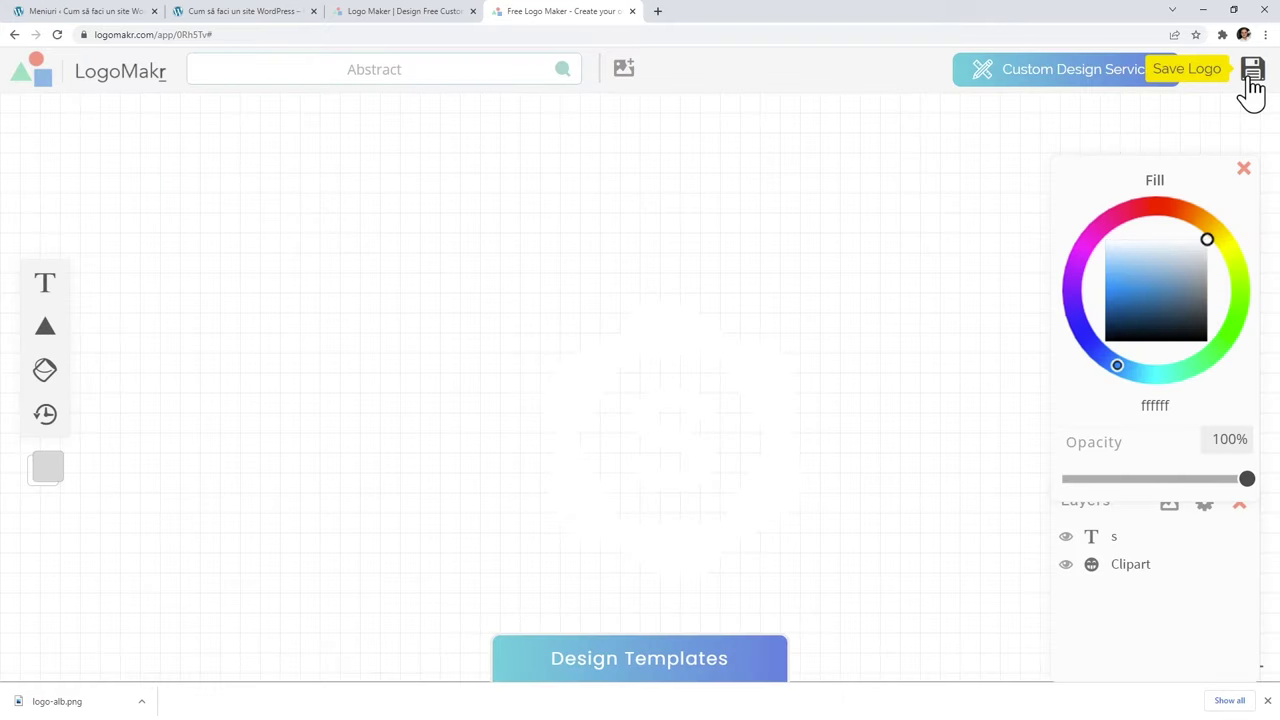
Fill both the S and flower ring olive green 536942 and move the logo up-left.
left_click_drag(831, 287, 579, 514)
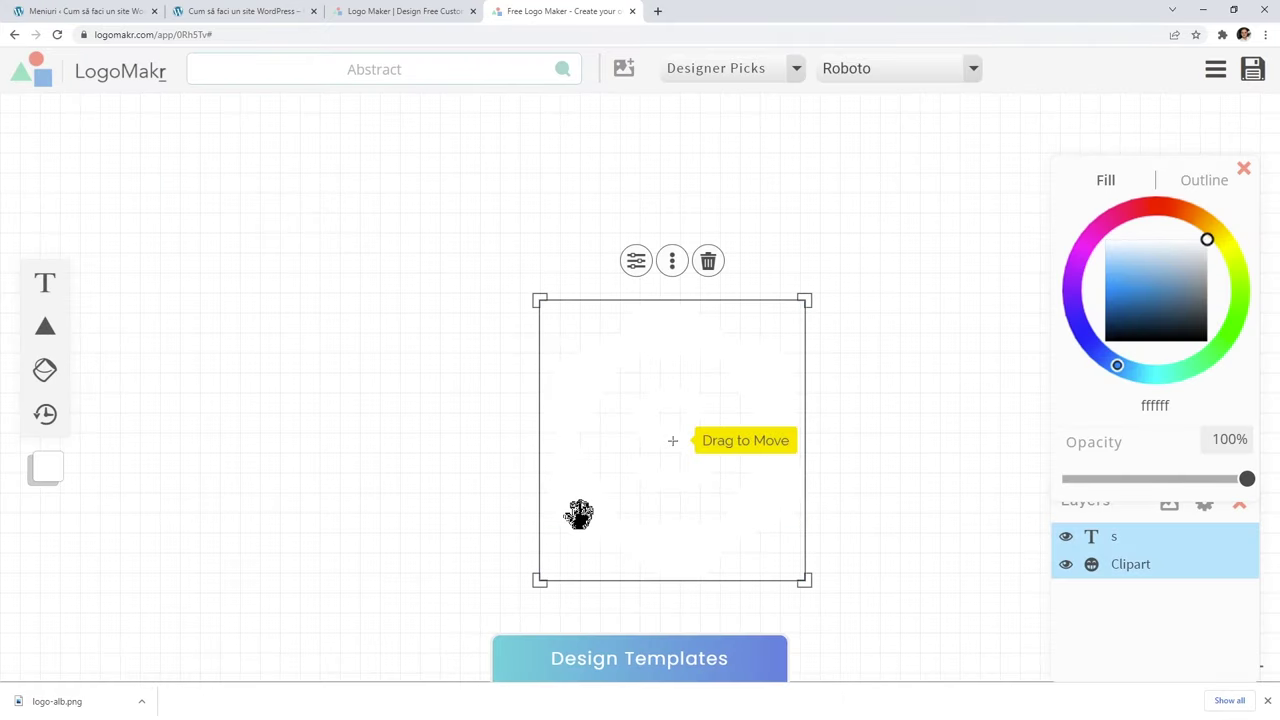
left_click(1224, 337)
left_click_drag(1183, 405, 1129, 443)
type("536942")
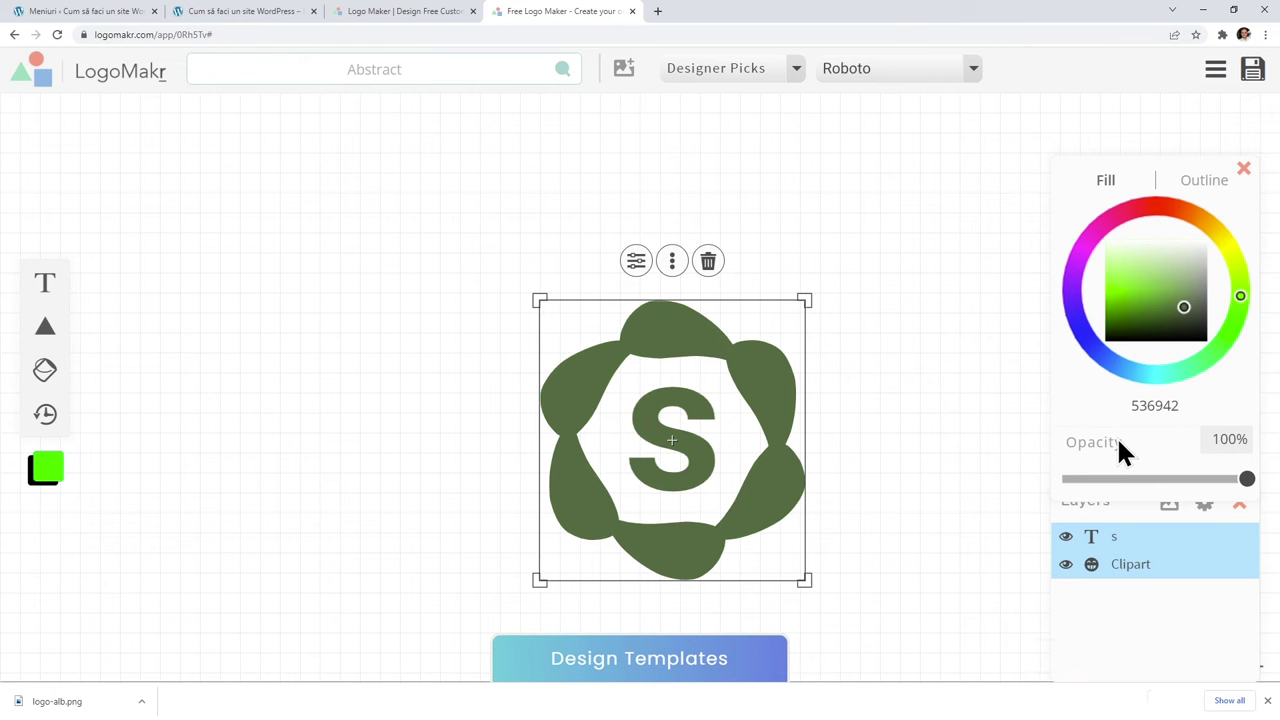
left_click_drag(751, 420, 722, 336)
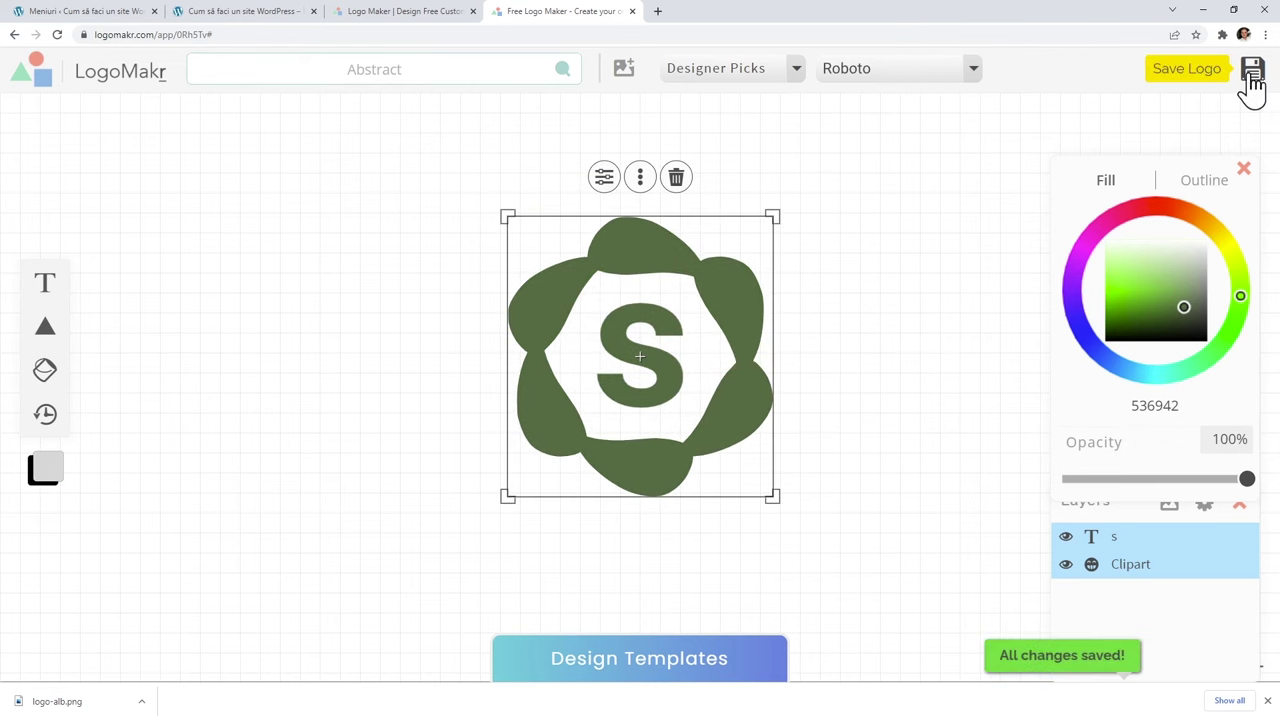
Accept the terms and download the green logo as a free low-resolution PNG named logo-verde.png.
left_click(1252, 78)
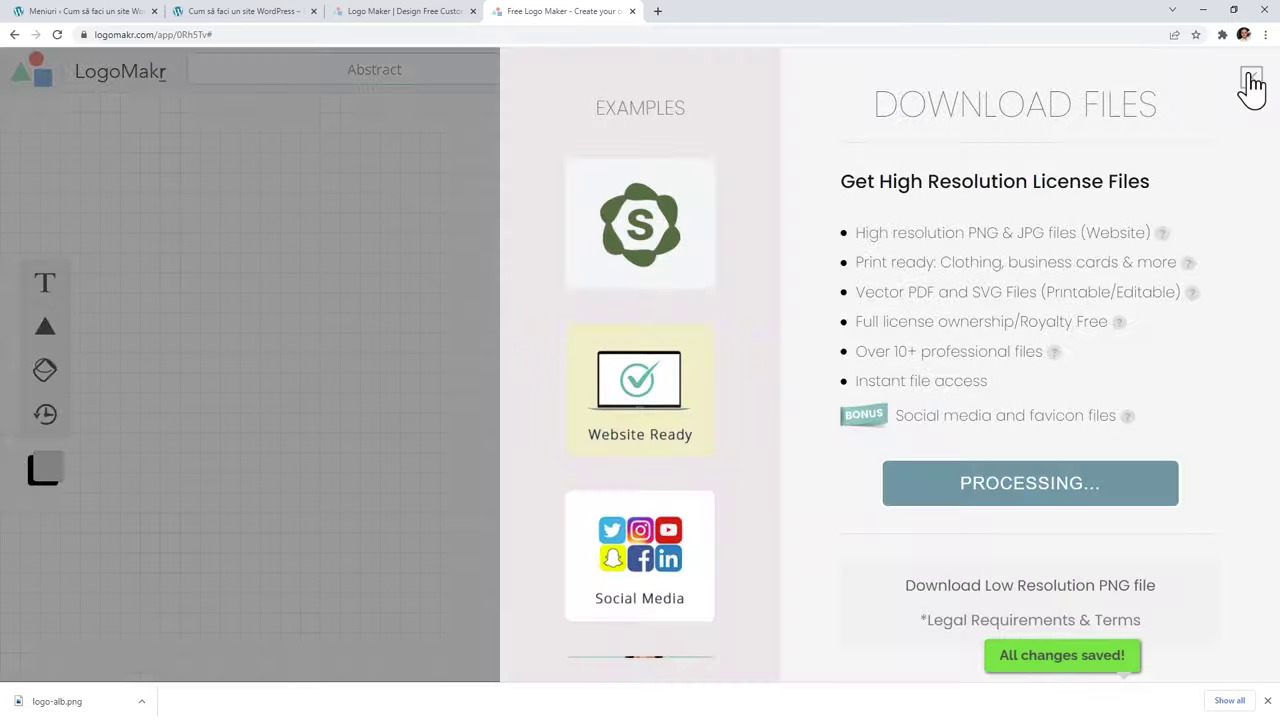
left_click(1038, 596)
left_click(987, 242)
left_click(994, 305)
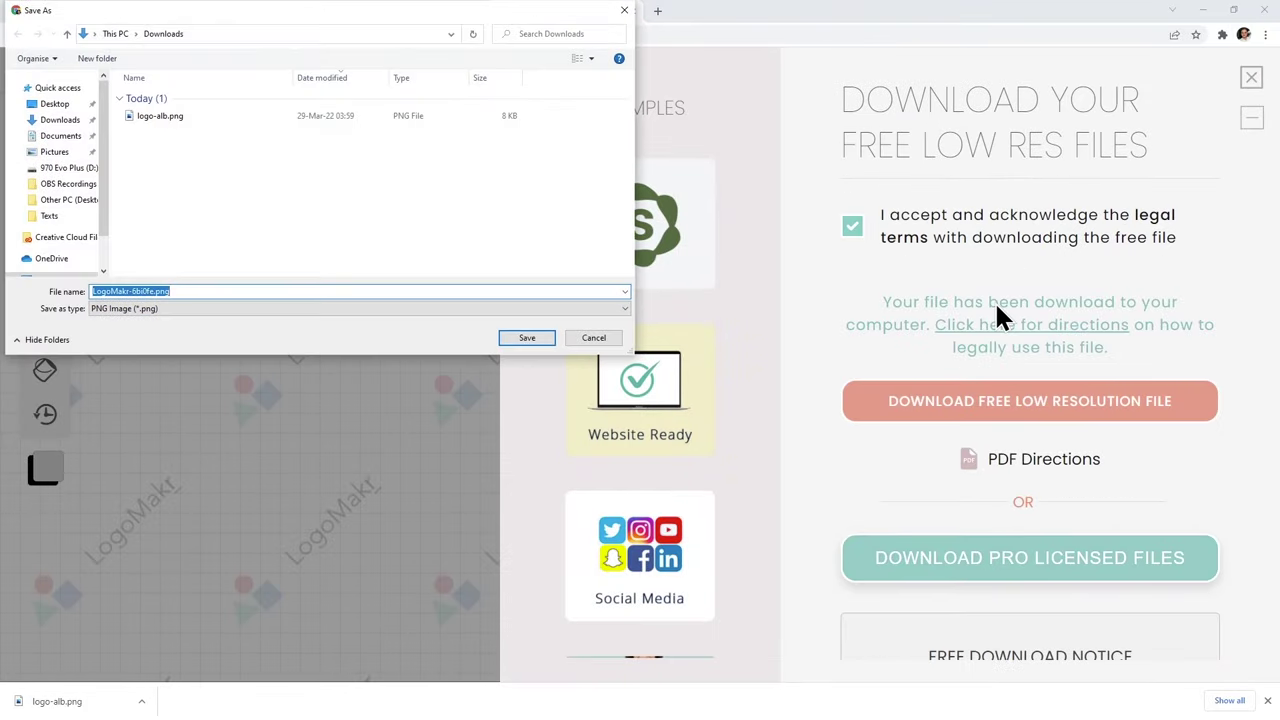
type("logo-verde")
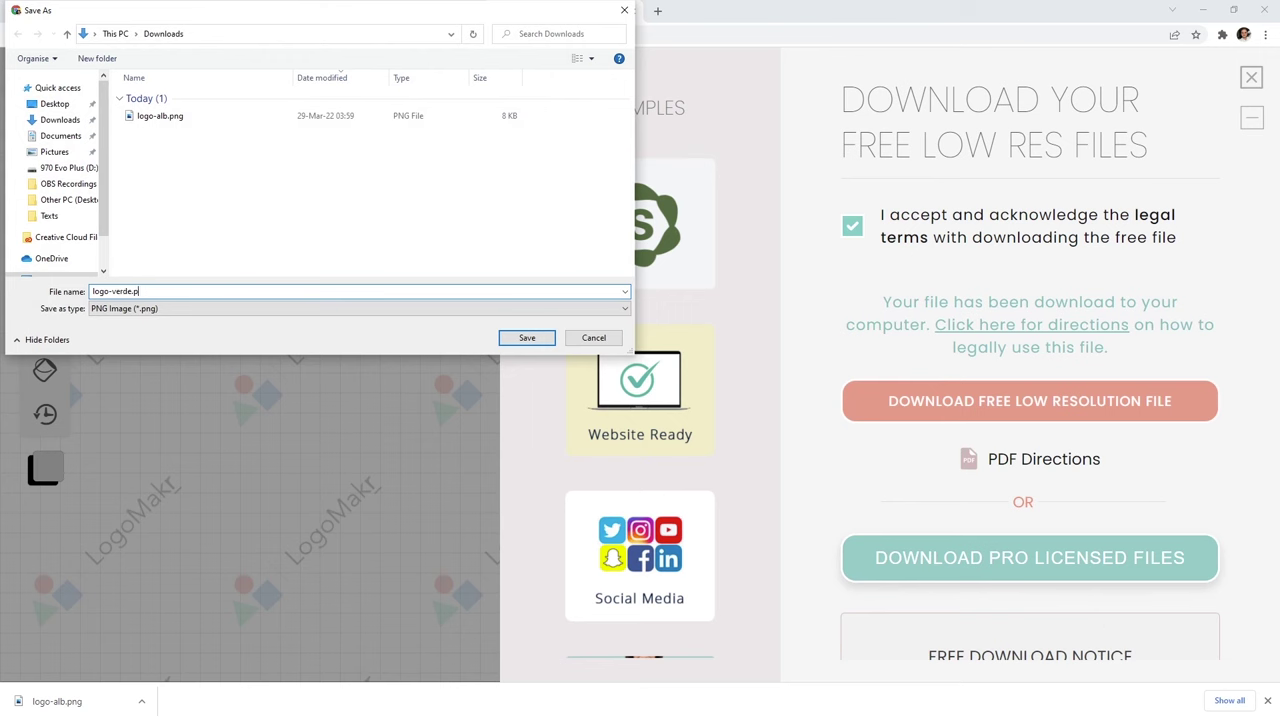
left_click(541, 345)
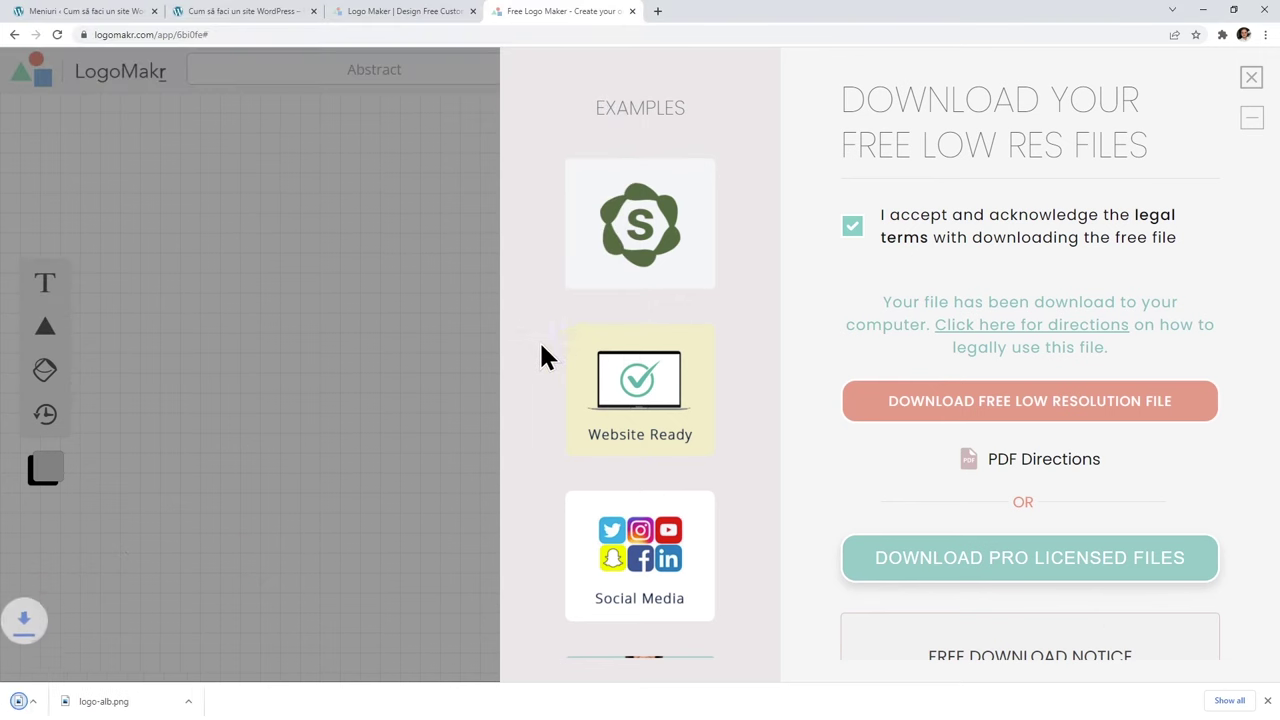
left_click(1251, 78)
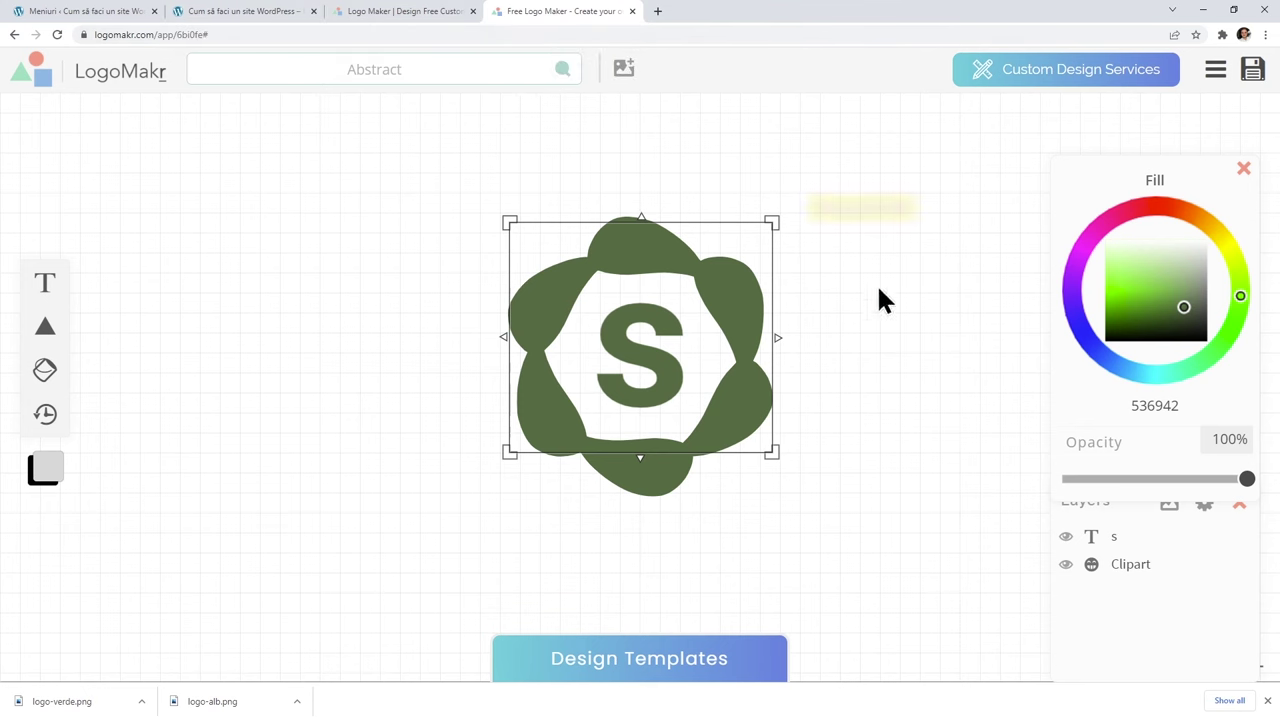
Delete the S text layer from the logo, leaving only the flower.
left_click(1147, 548)
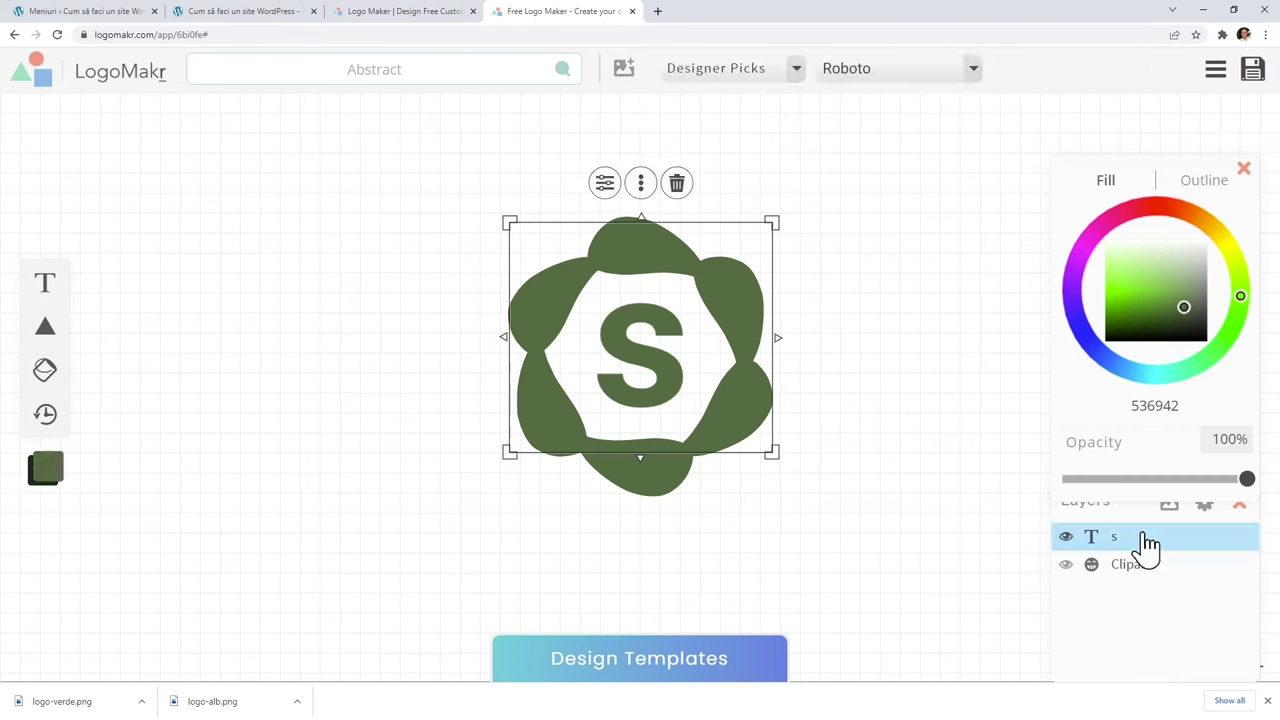
key("Delete")
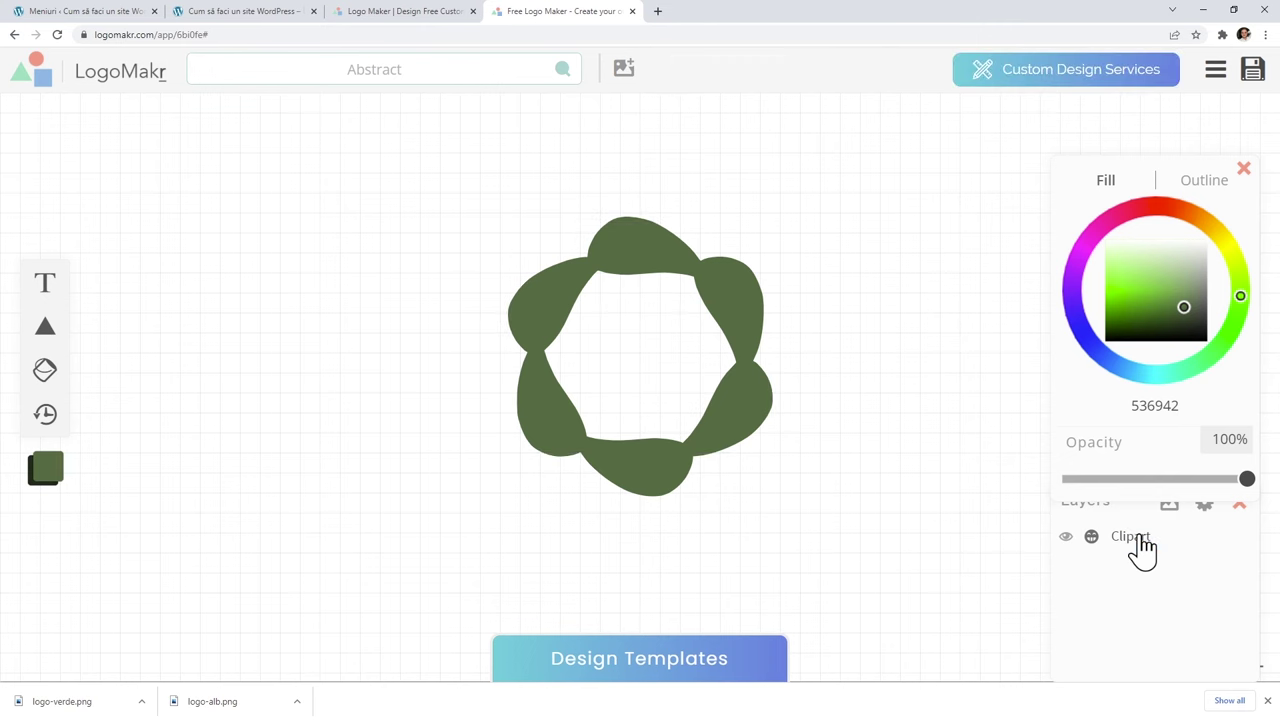
left_click(1267, 700)
left_click_drag(1124, 543, 933, 530)
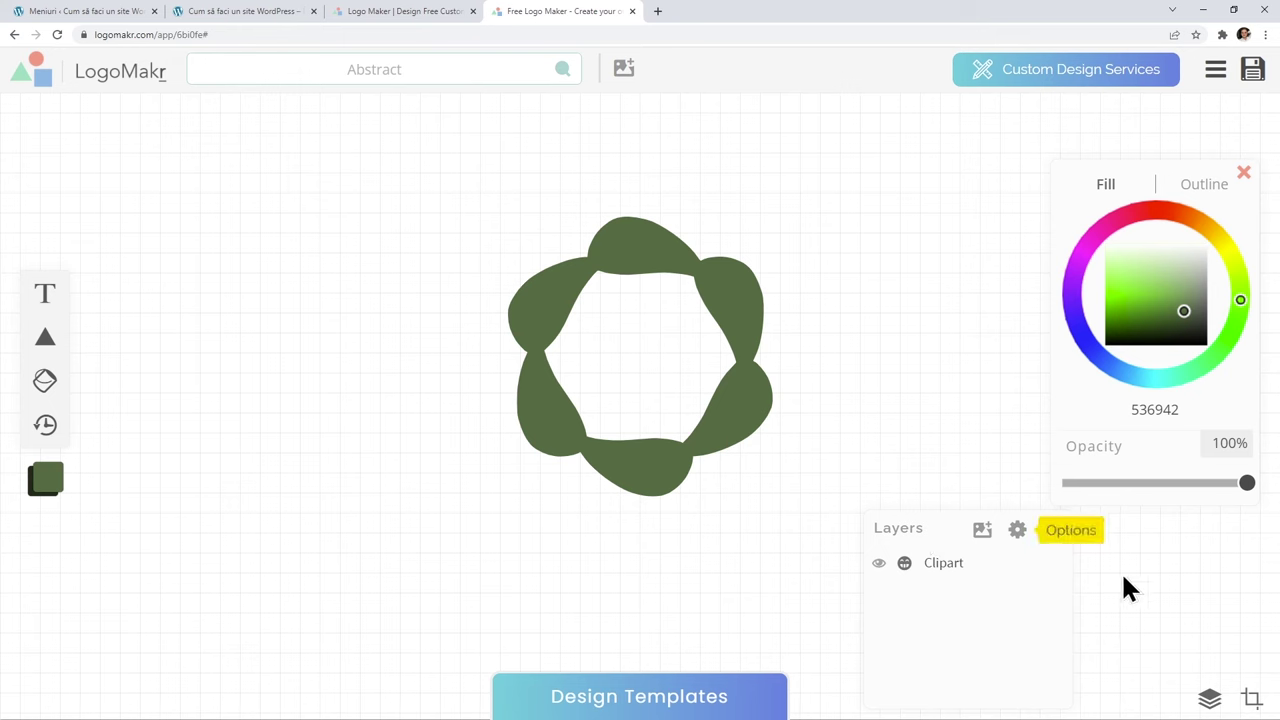
Crop the canvas larger and enlarge the flower to about 303 by 320 px.
left_click(1251, 699)
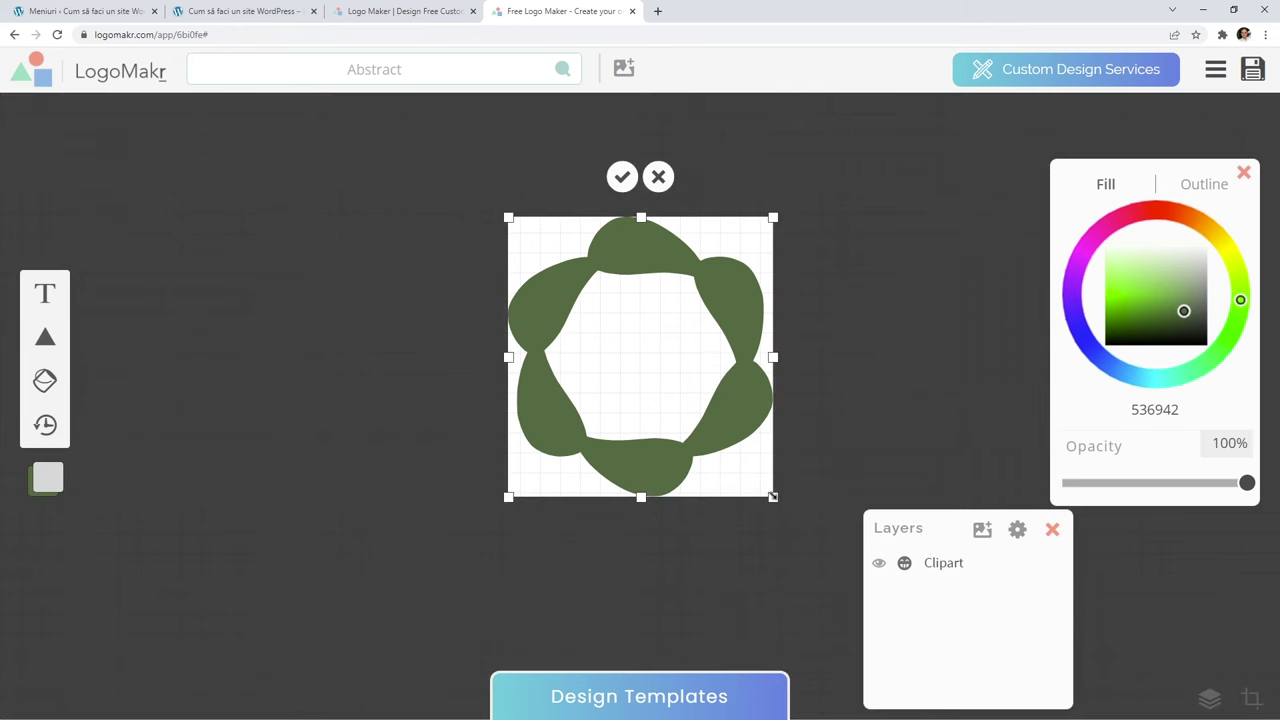
left_click_drag(772, 496, 830, 541)
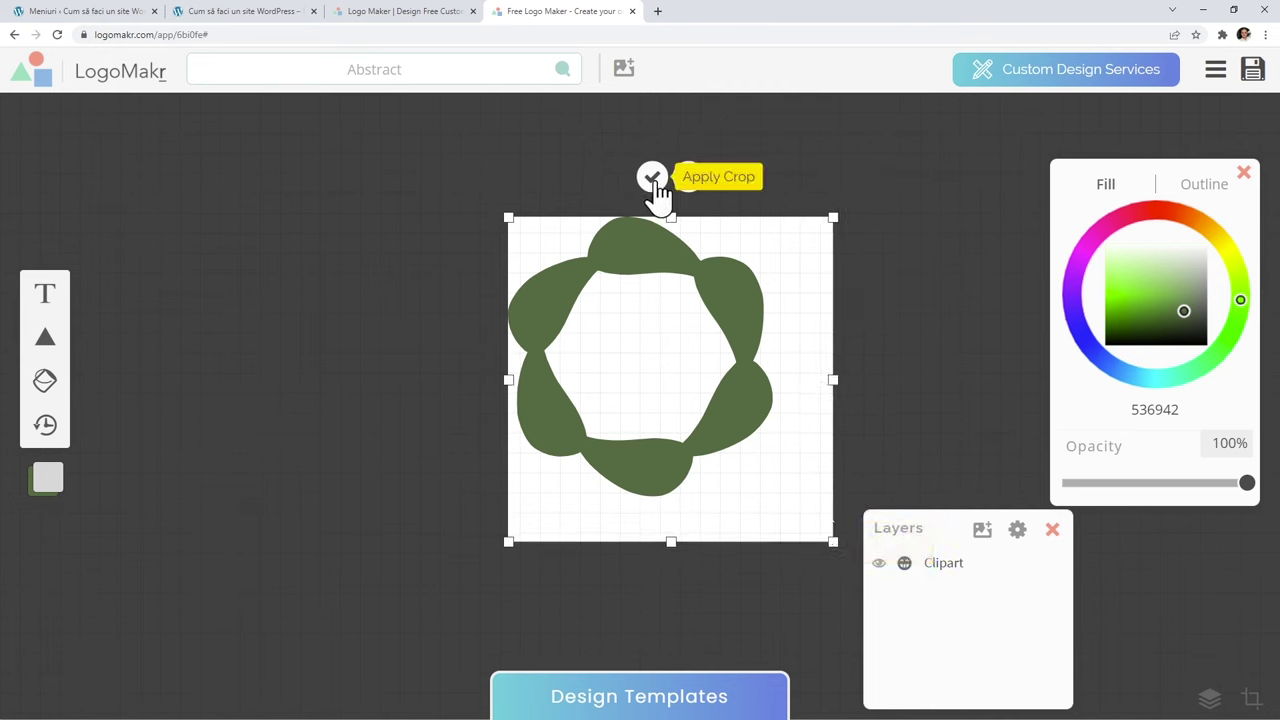
left_click(652, 177)
left_click(680, 349)
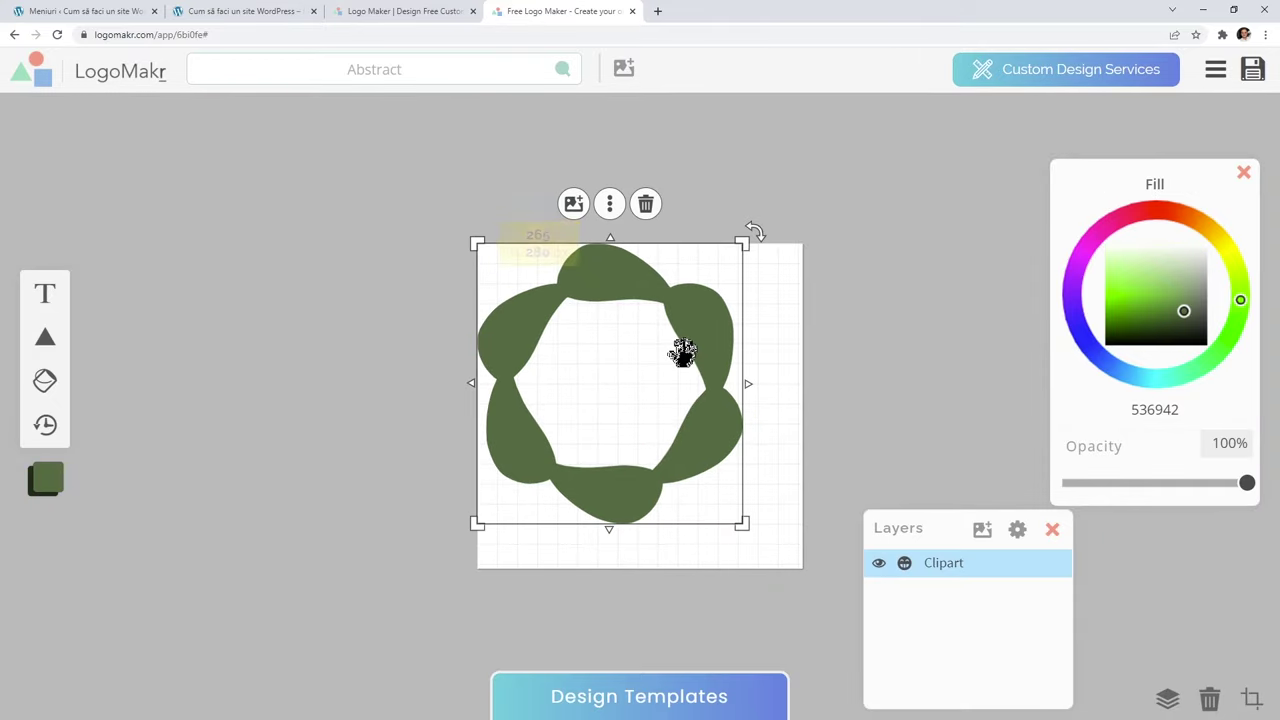
left_click_drag(743, 523, 785, 549)
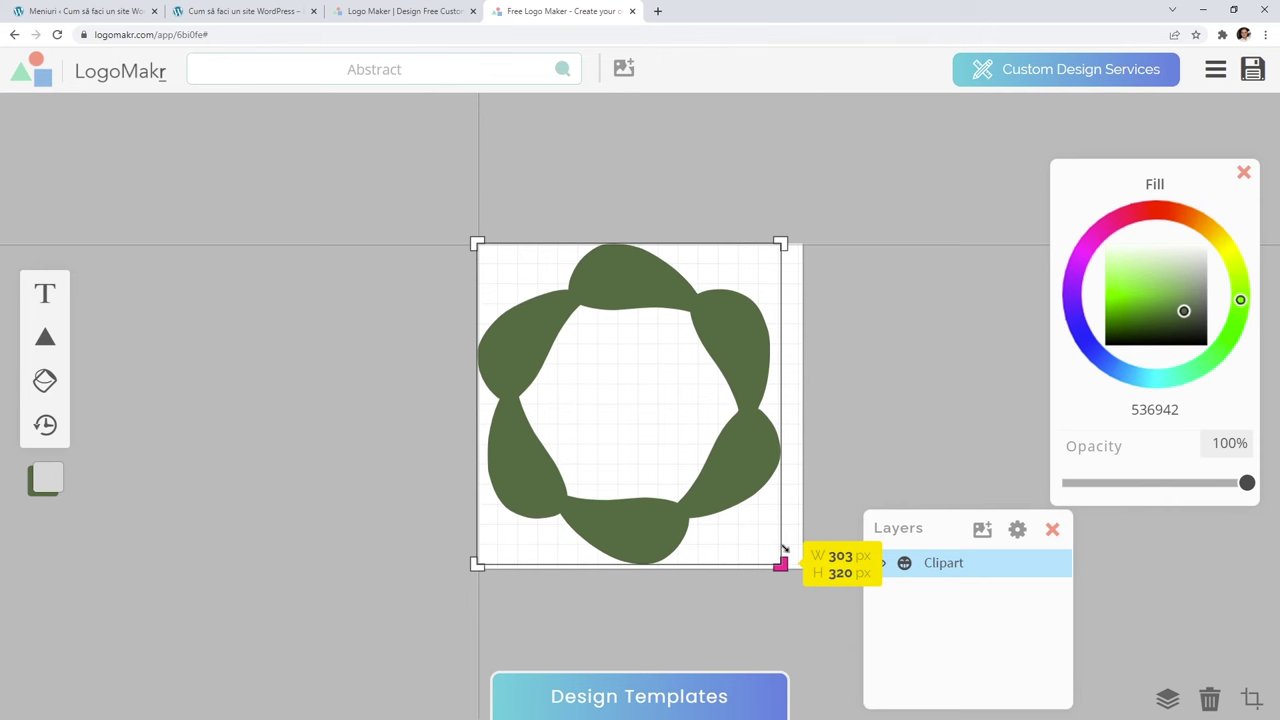
left_click_drag(785, 548, 794, 558)
left_click(940, 258)
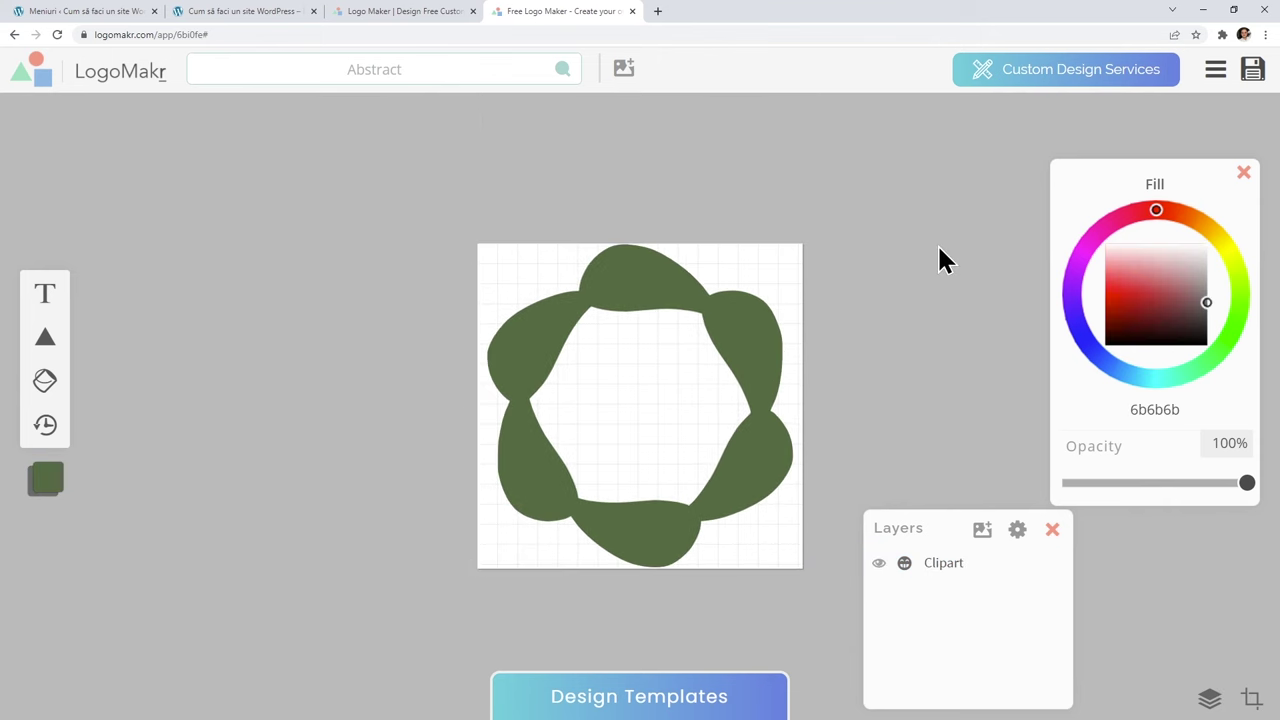
Download the free low-resolution PNG as simplu.png, then close the LogoMakr tabs.
left_click(1252, 70)
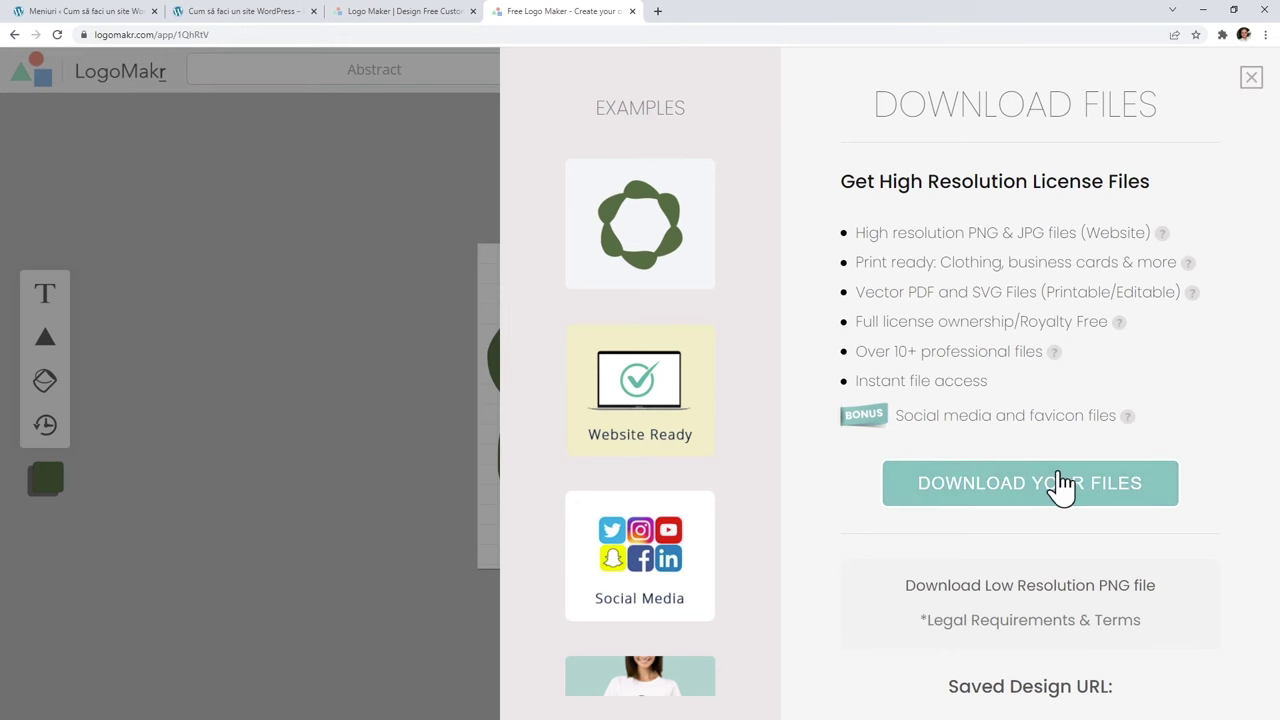
left_click(1004, 586)
left_click(1004, 245)
left_click(1006, 308)
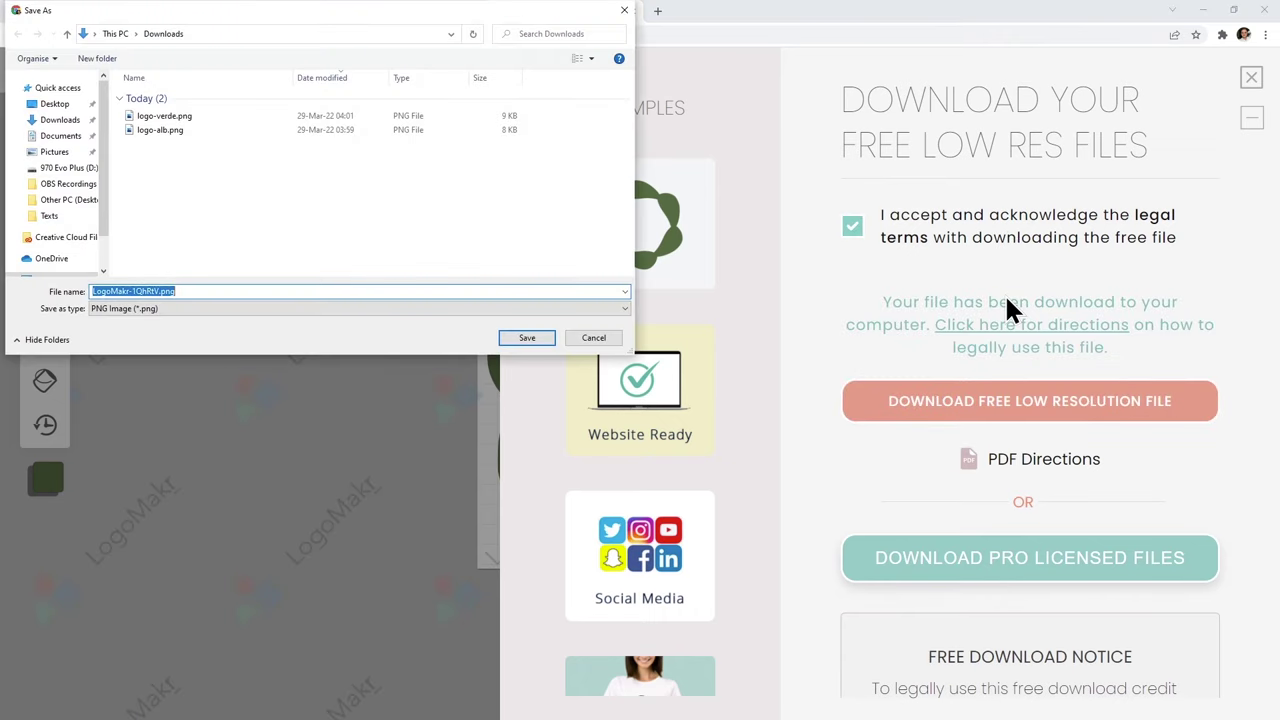
type("simplu")
key("Return")
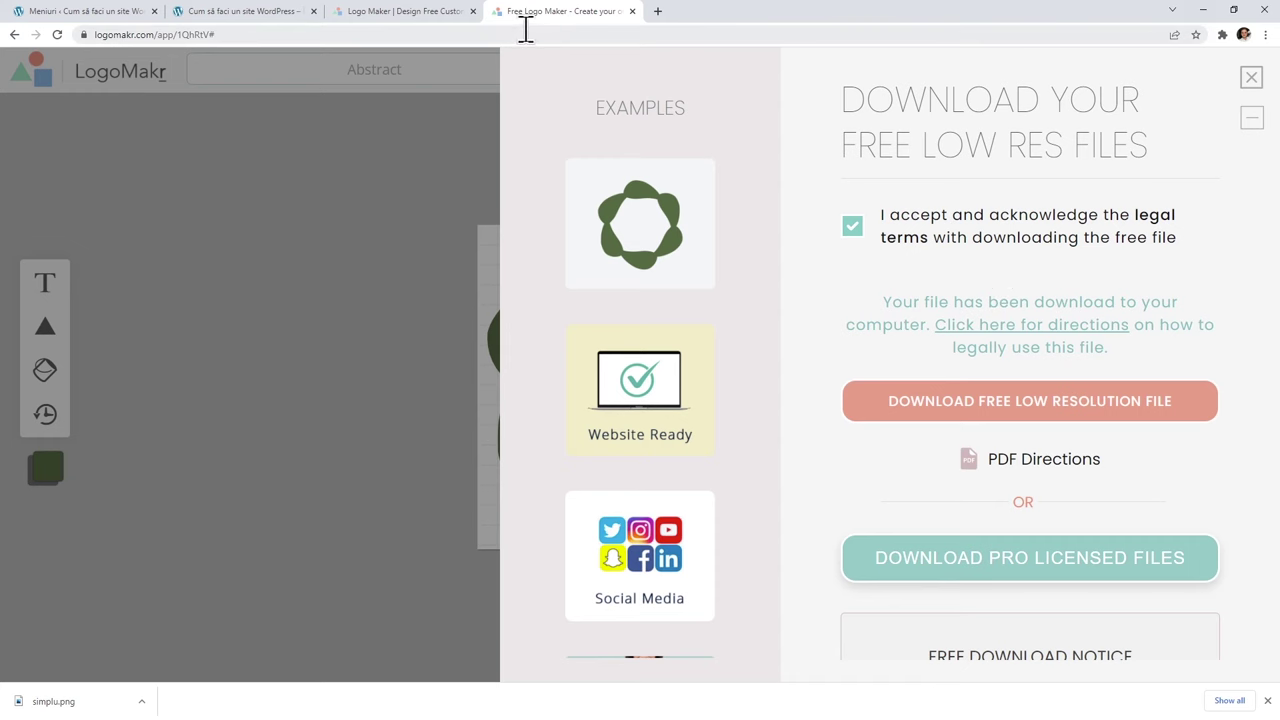
left_click(473, 11)
left_click(473, 11)
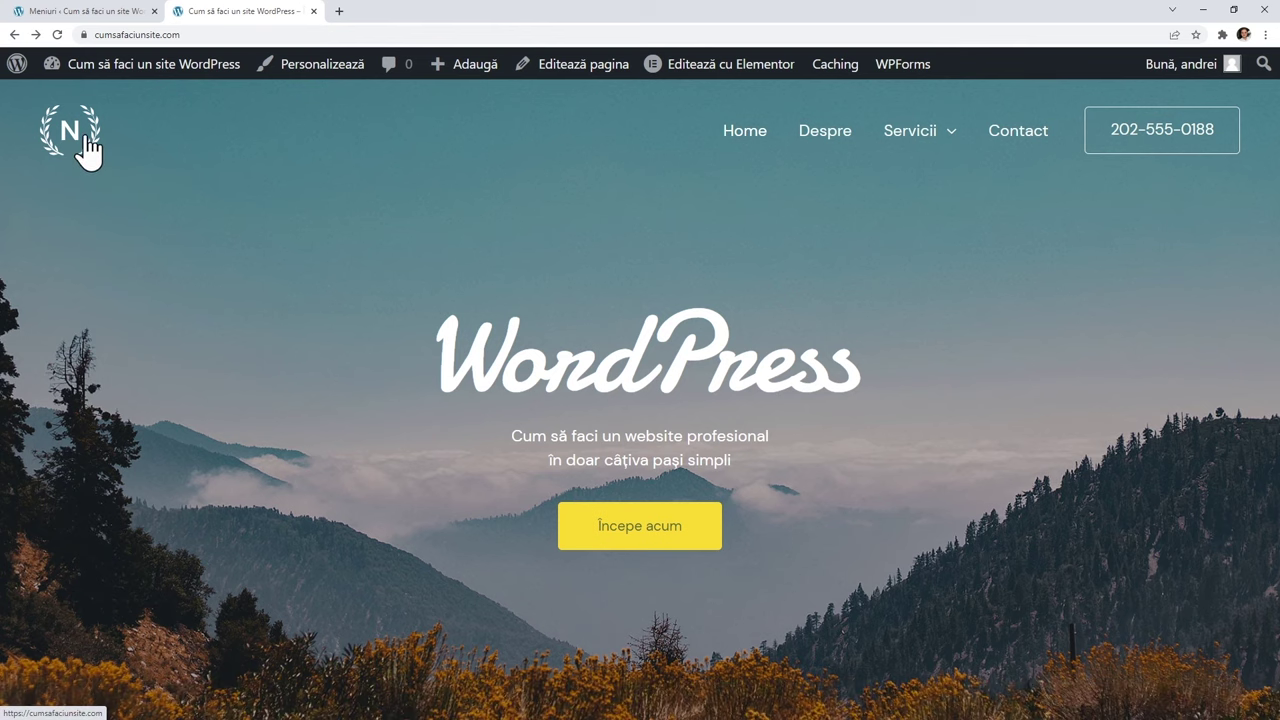
From the dashboard, open the Customizer's Header Builder and its Transparent Header settings.
left_click(129, 78)
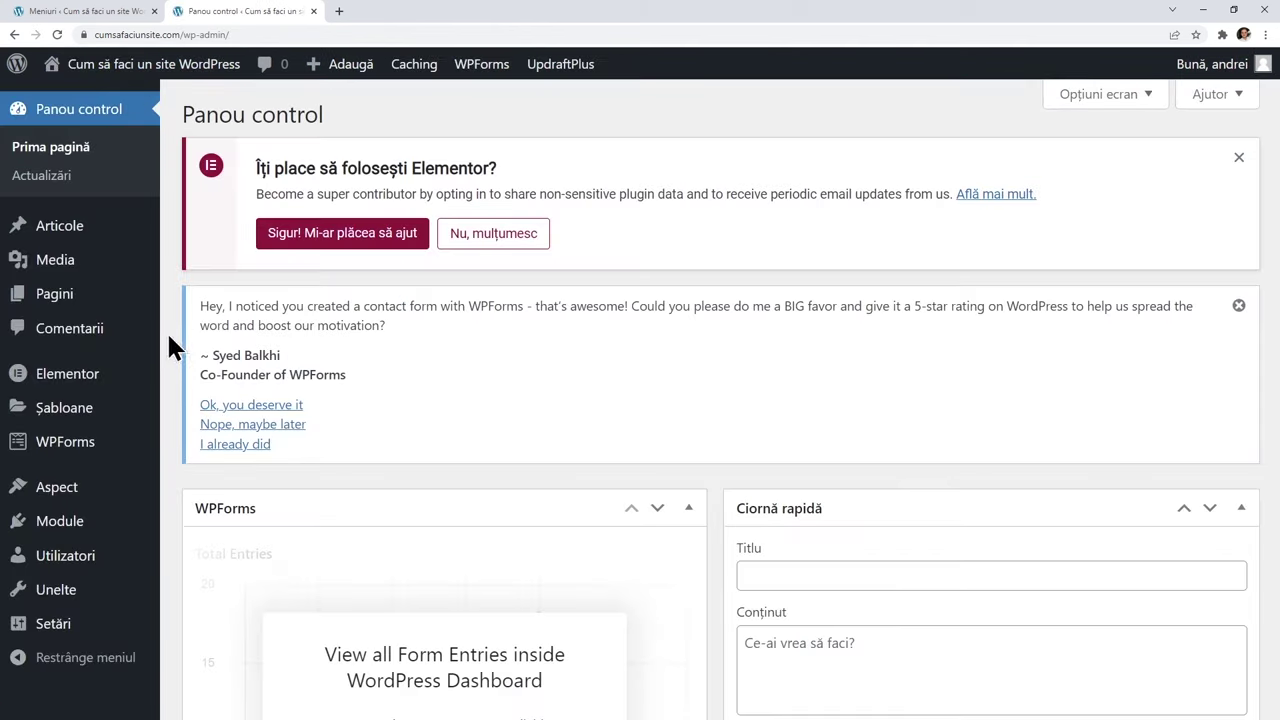
mouse_move(96, 500)
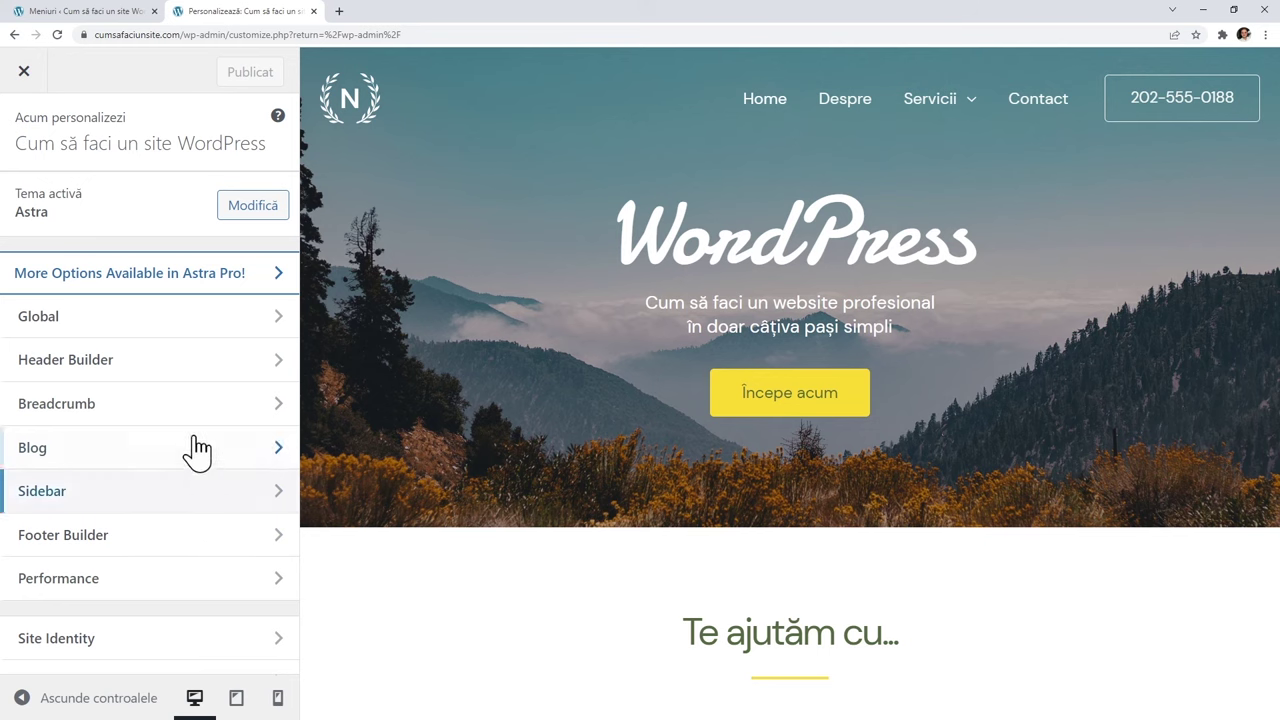
left_click(126, 362)
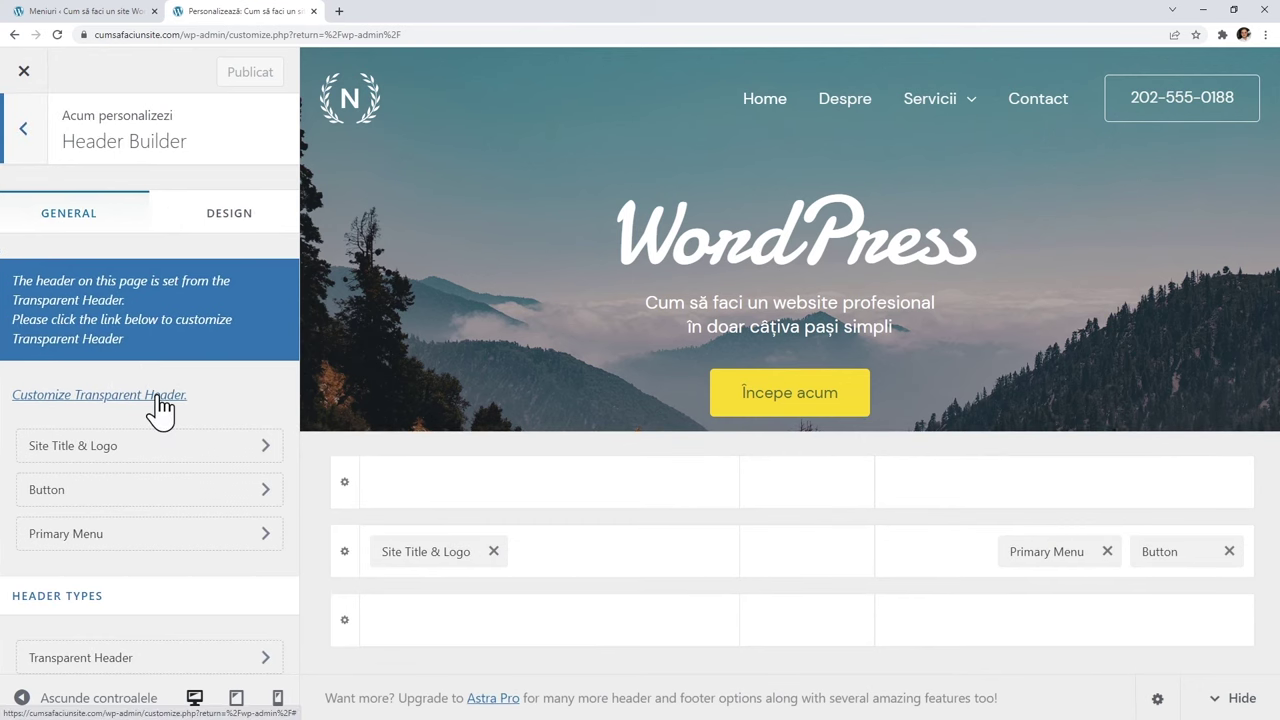
left_click(160, 396)
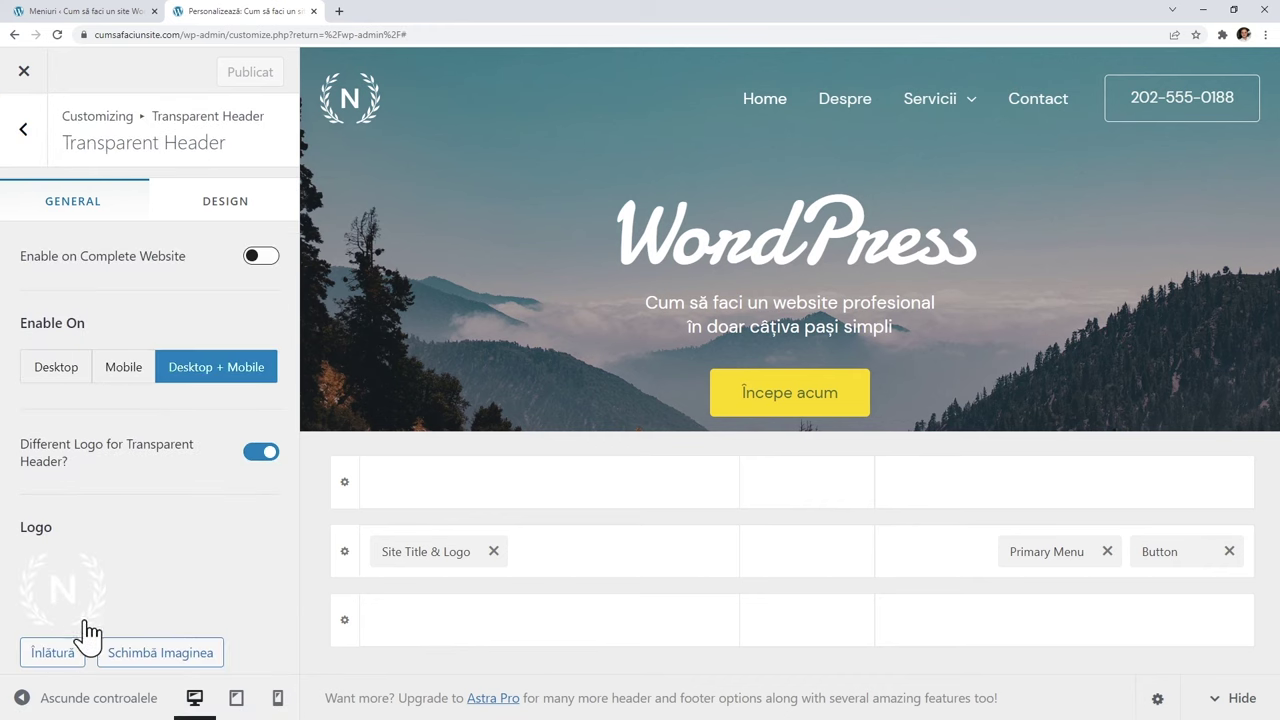
Upload logo-alb.png and use it as the transparent header's separate logo.
left_click(133, 655)
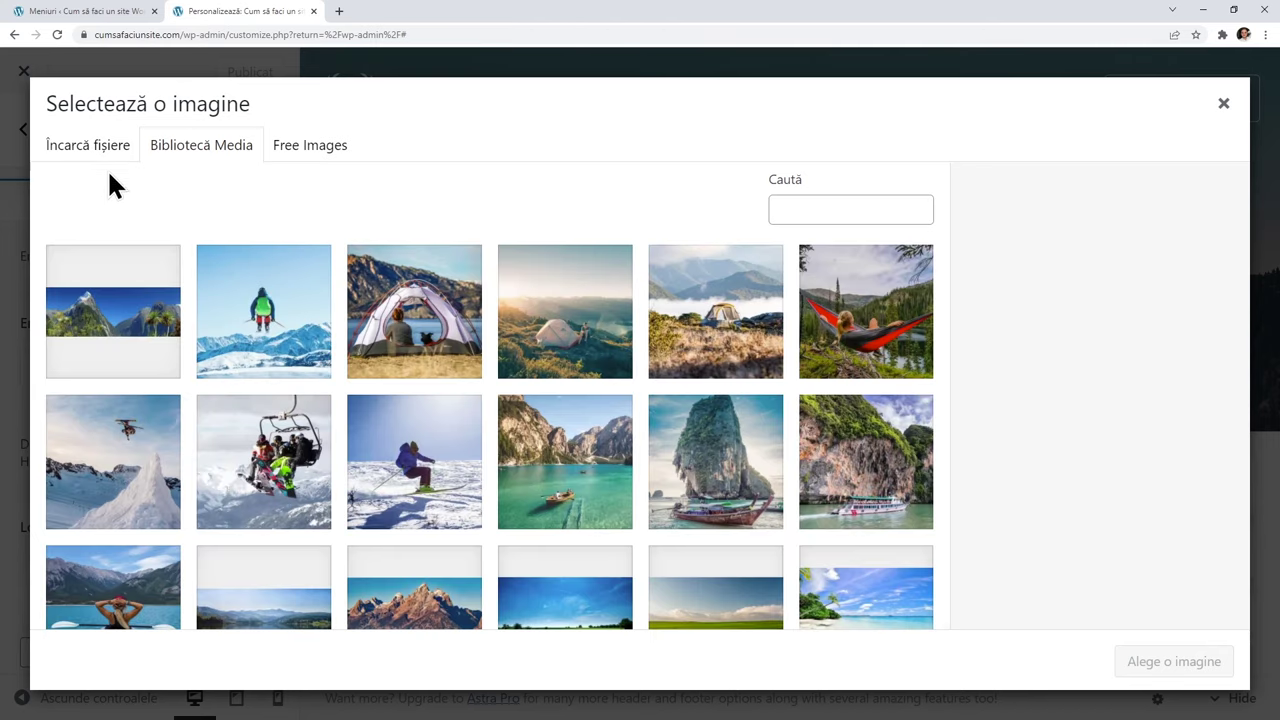
left_click(88, 150)
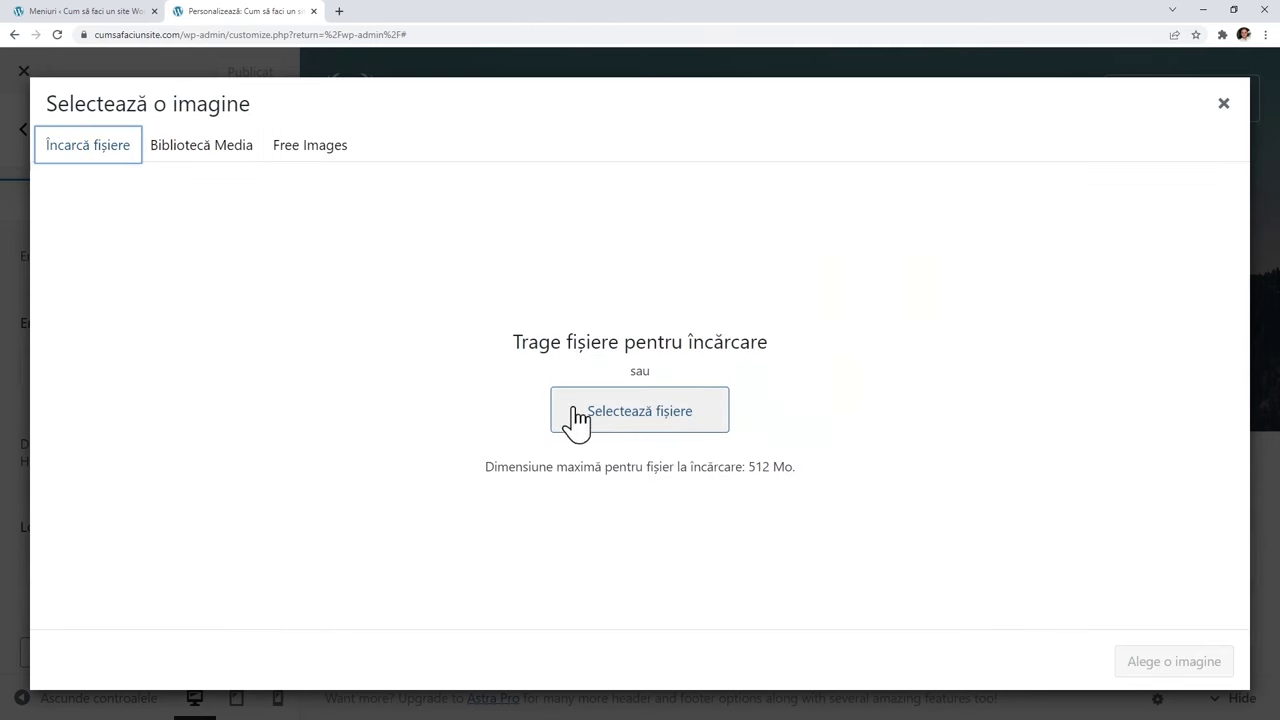
left_click(603, 418)
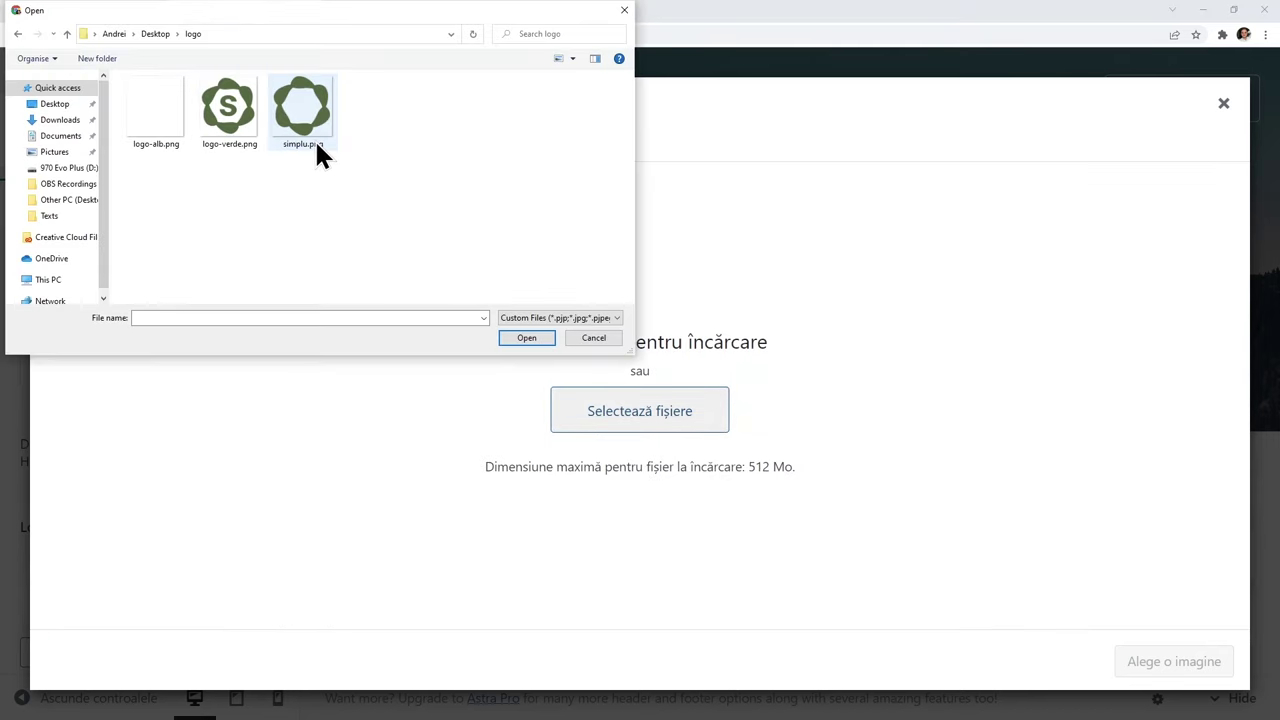
double_click(160, 127)
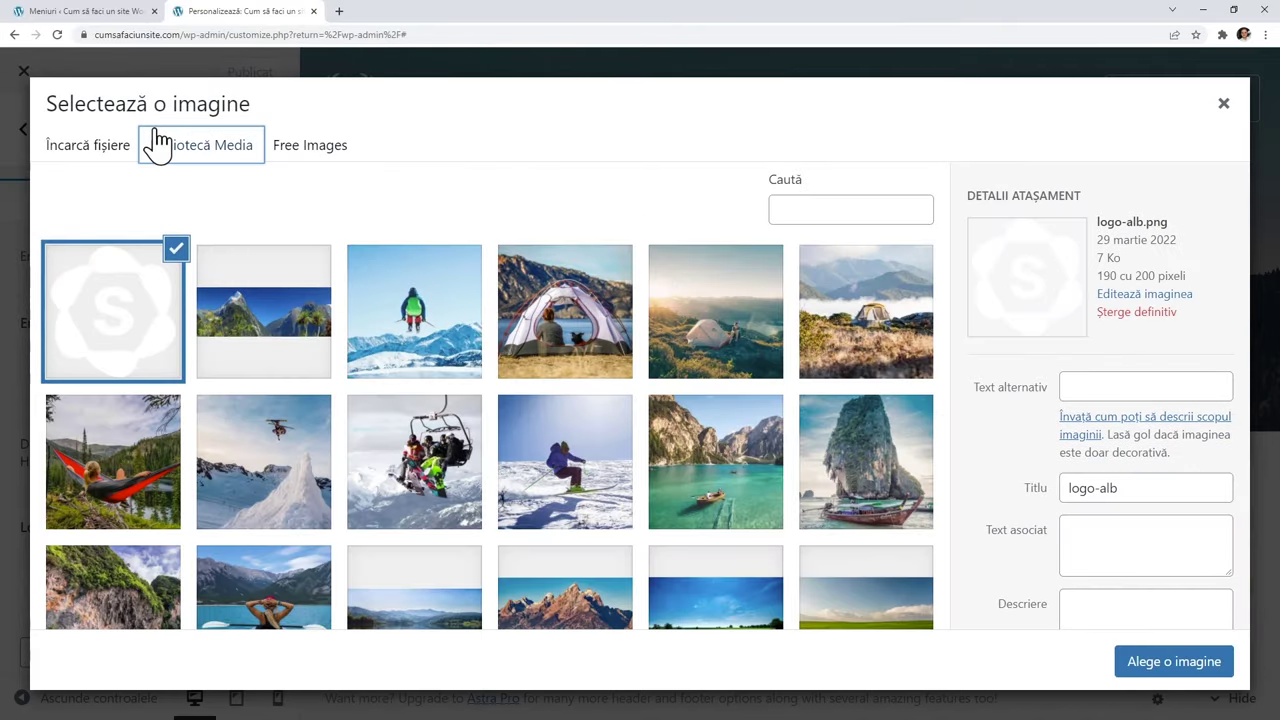
left_click(1141, 672)
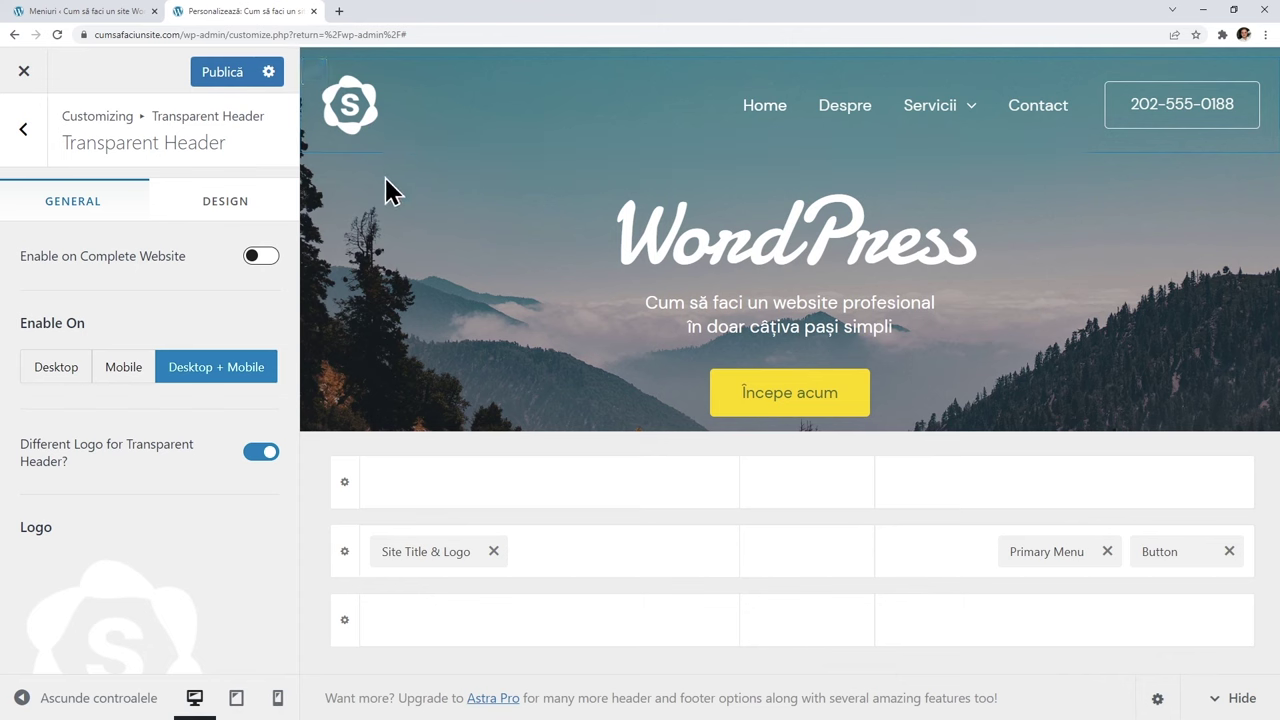
Set the transparent header's desktop logo width to 60 px.
scroll(194, 491, "down", 2)
scroll(197, 494, "down", 1)
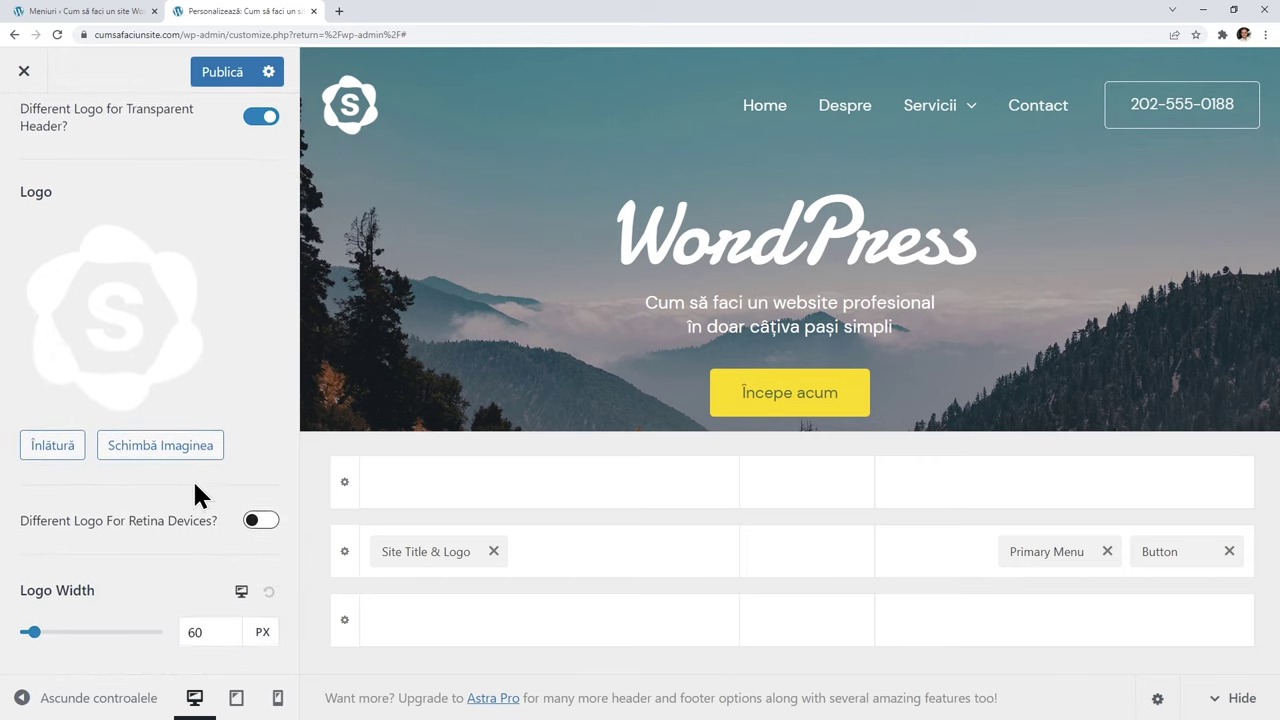
left_click_drag(34, 630, 43, 631)
double_click(180, 630)
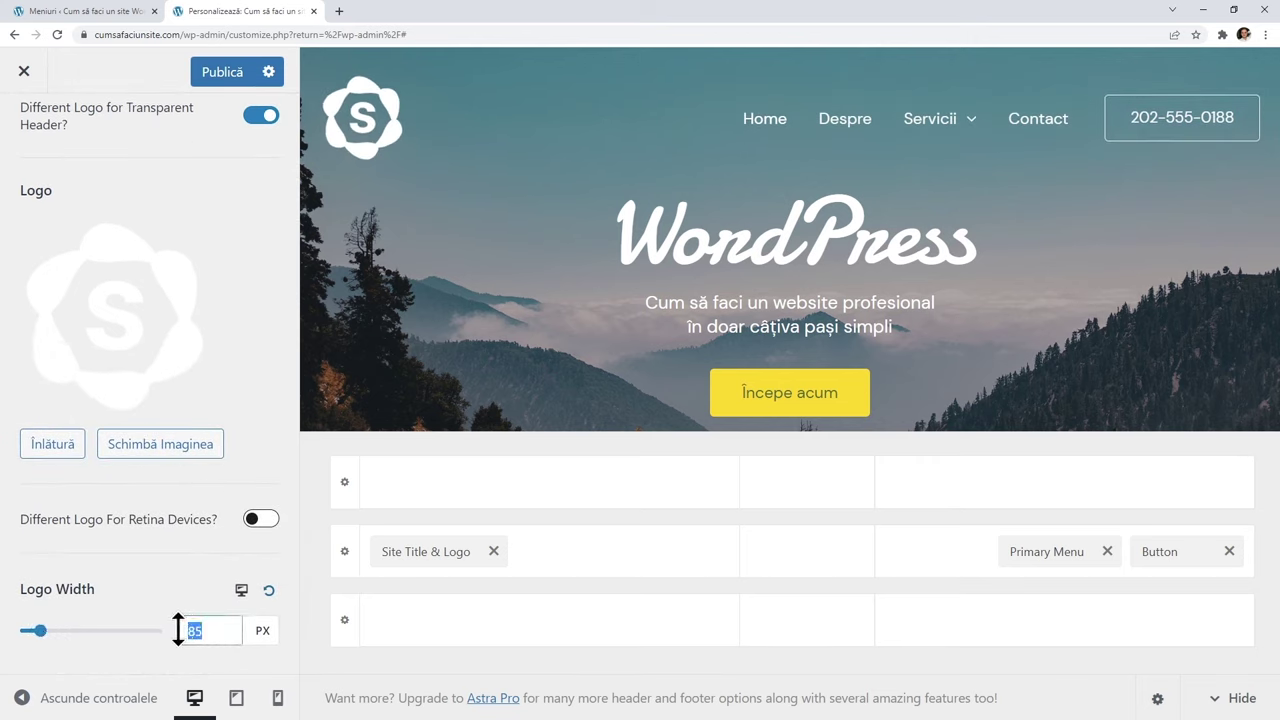
type("60")
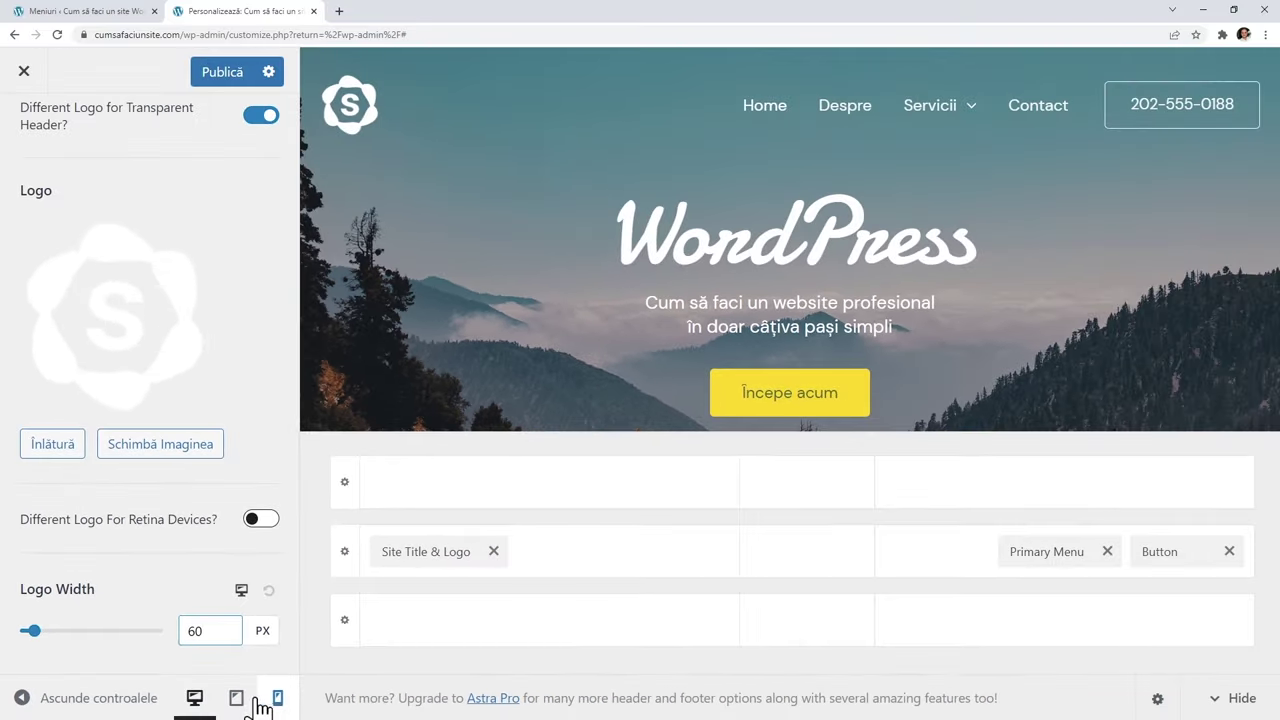
Set the logo width to 55 px on tablet and 45 px on mobile, then return to desktop preview.
left_click(259, 697)
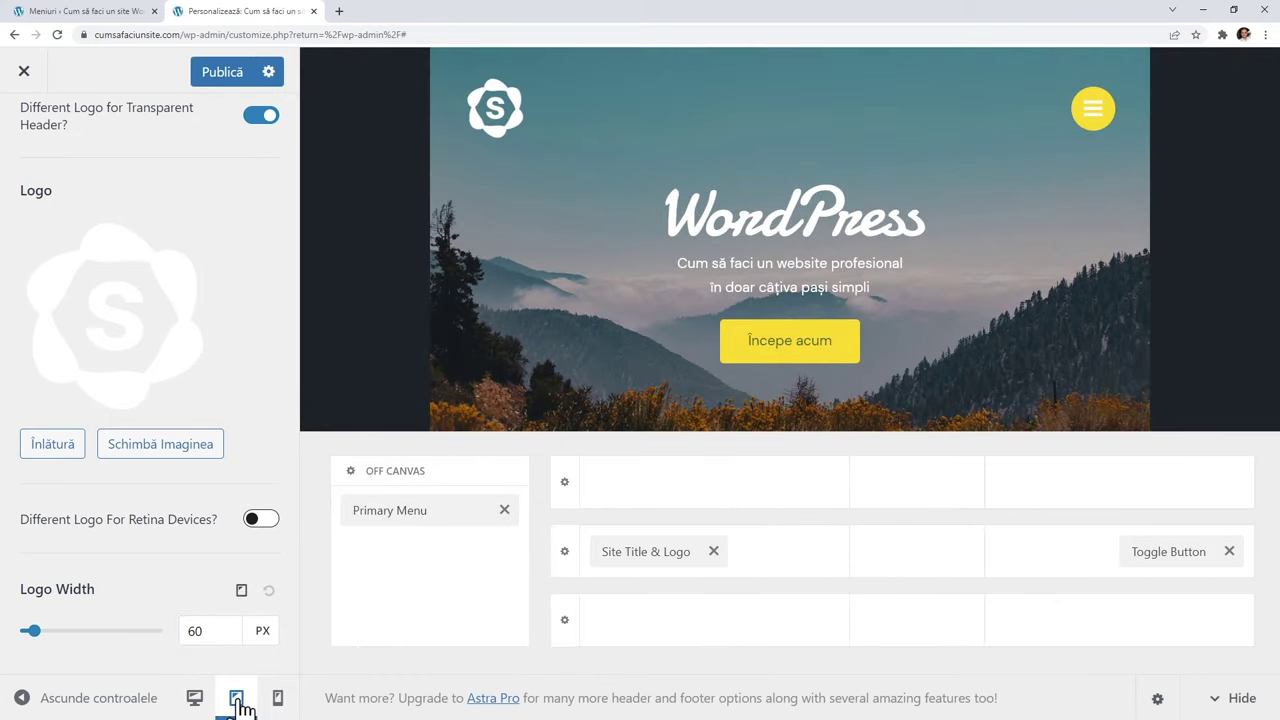
left_click_drag(206, 631, 182, 630)
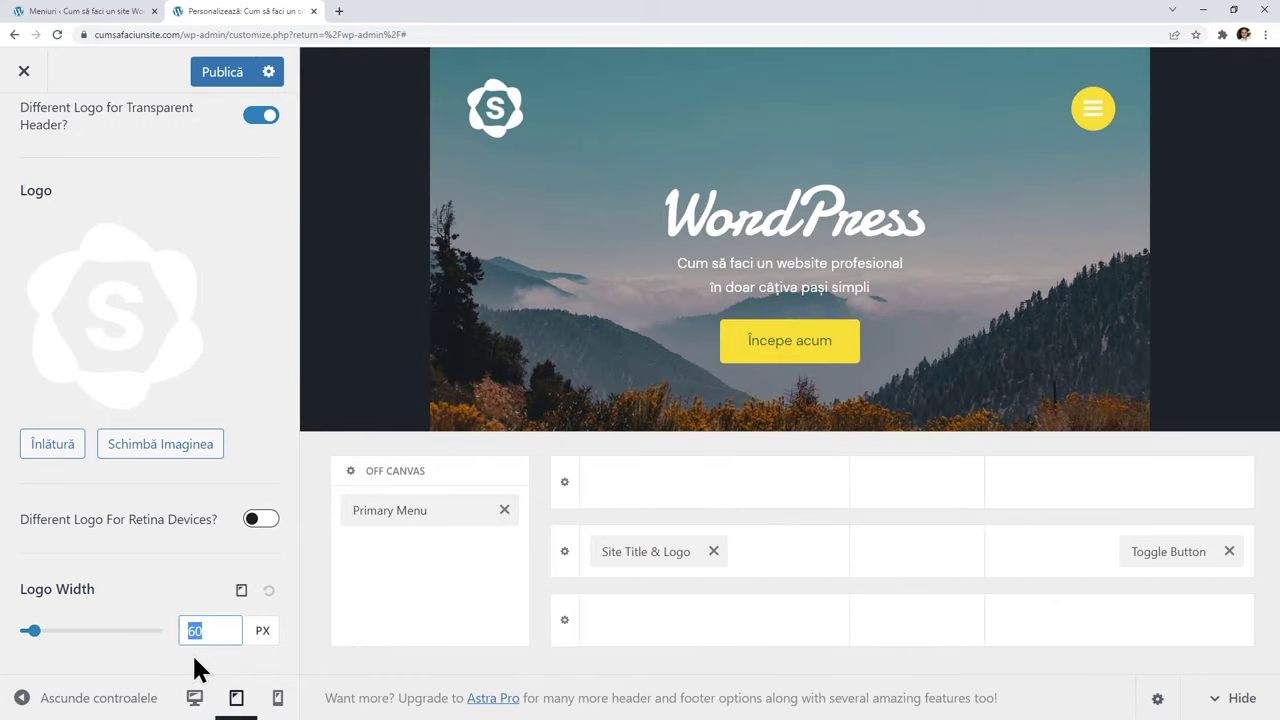
type("55")
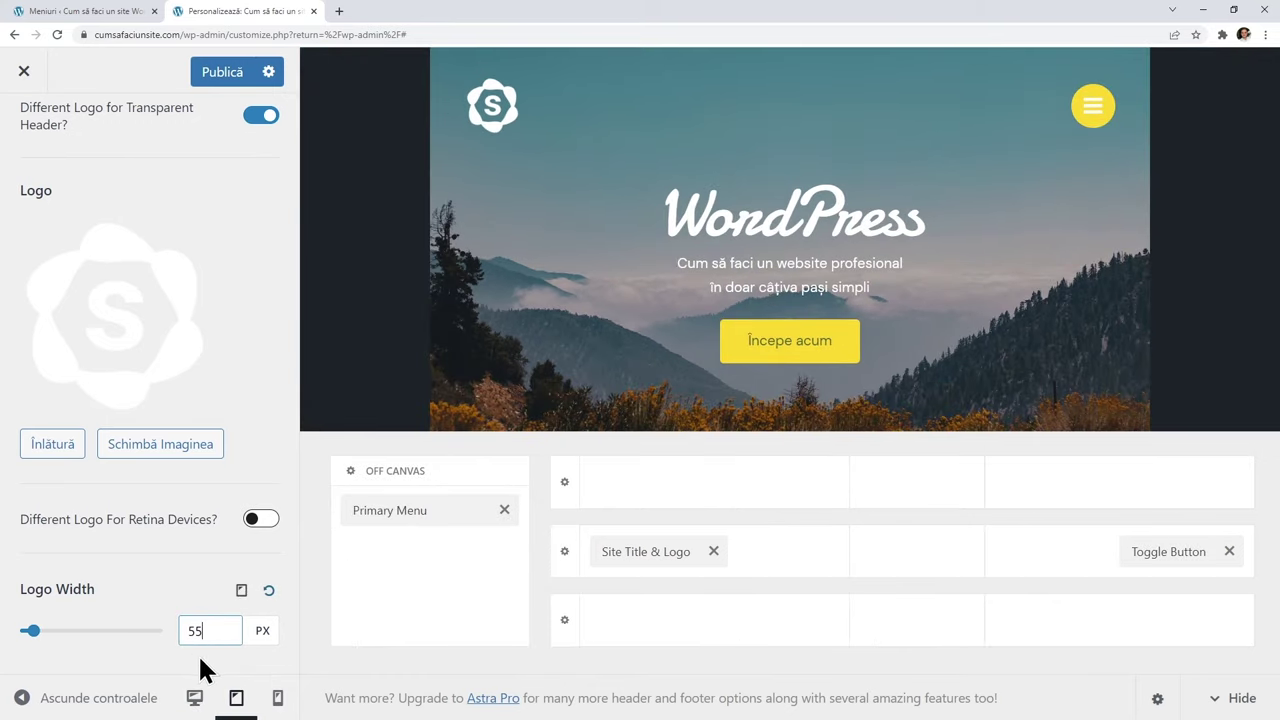
left_click(277, 697)
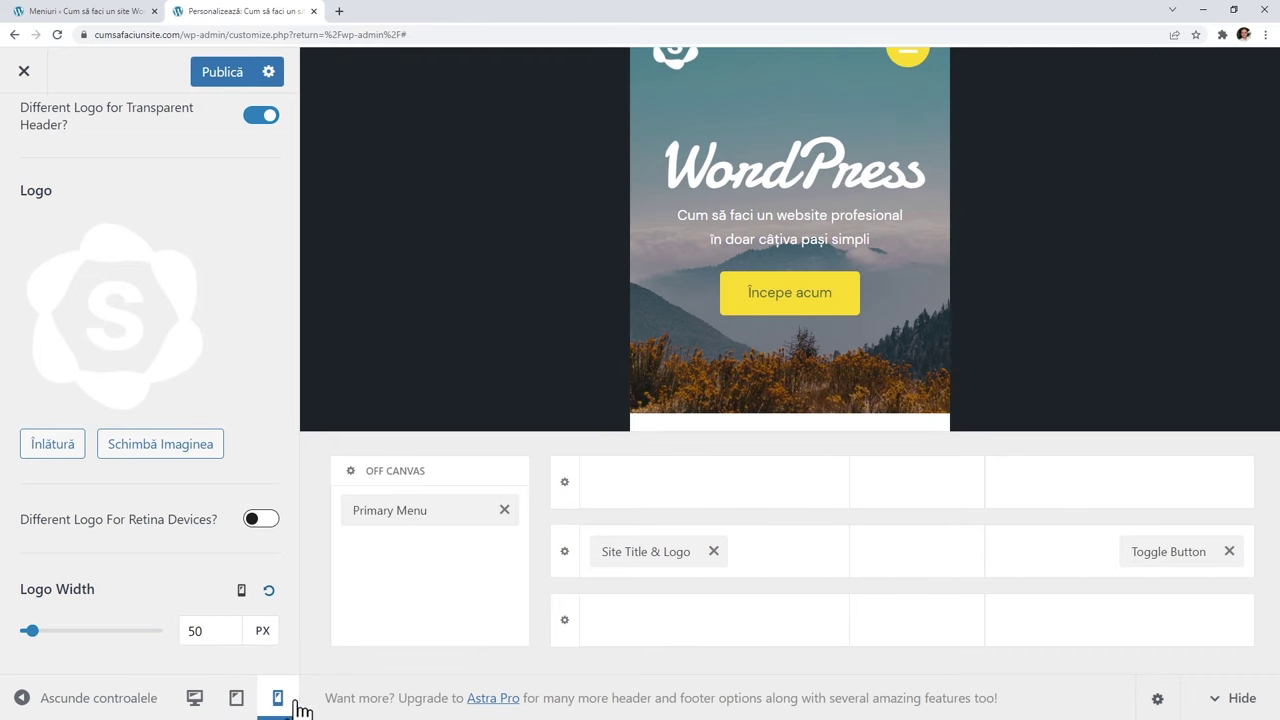
left_click(1245, 705)
left_click_drag(206, 631, 186, 630)
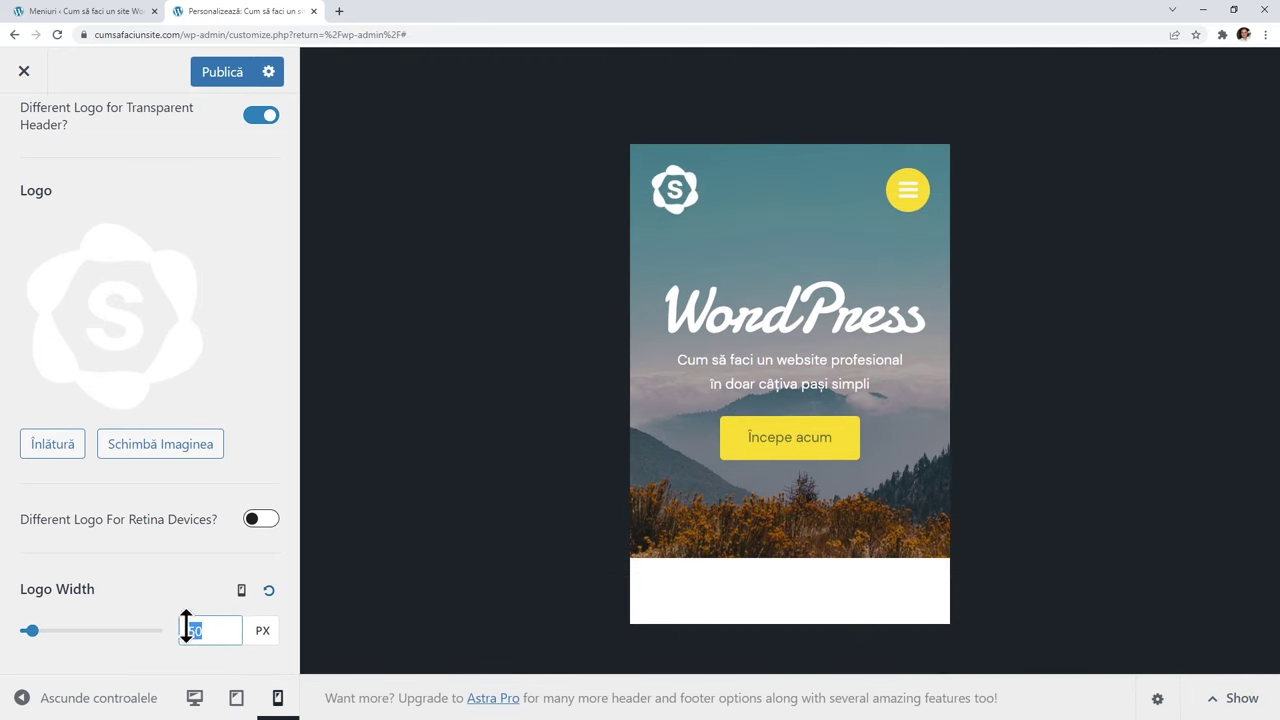
type("45")
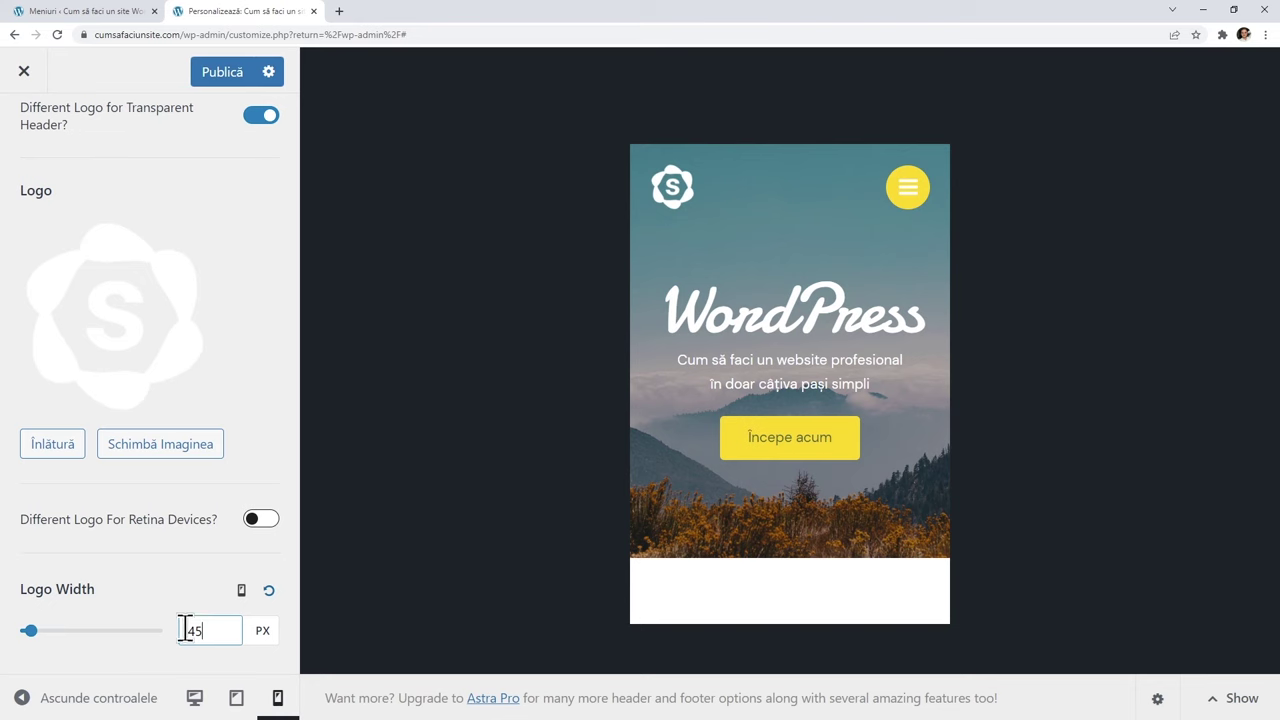
left_click(236, 697)
left_click(195, 697)
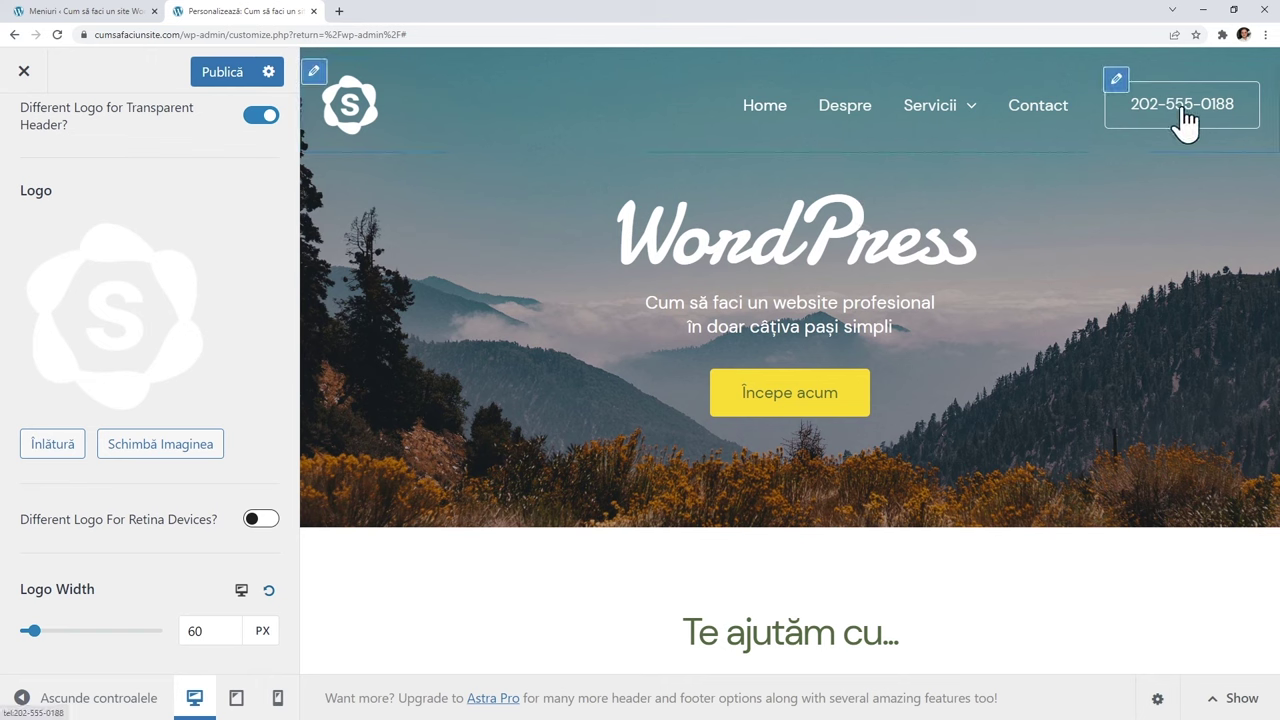
On the Design tab, set the transparent header's Menu Color Text/Link to white.
scroll(174, 235, "up", 4)
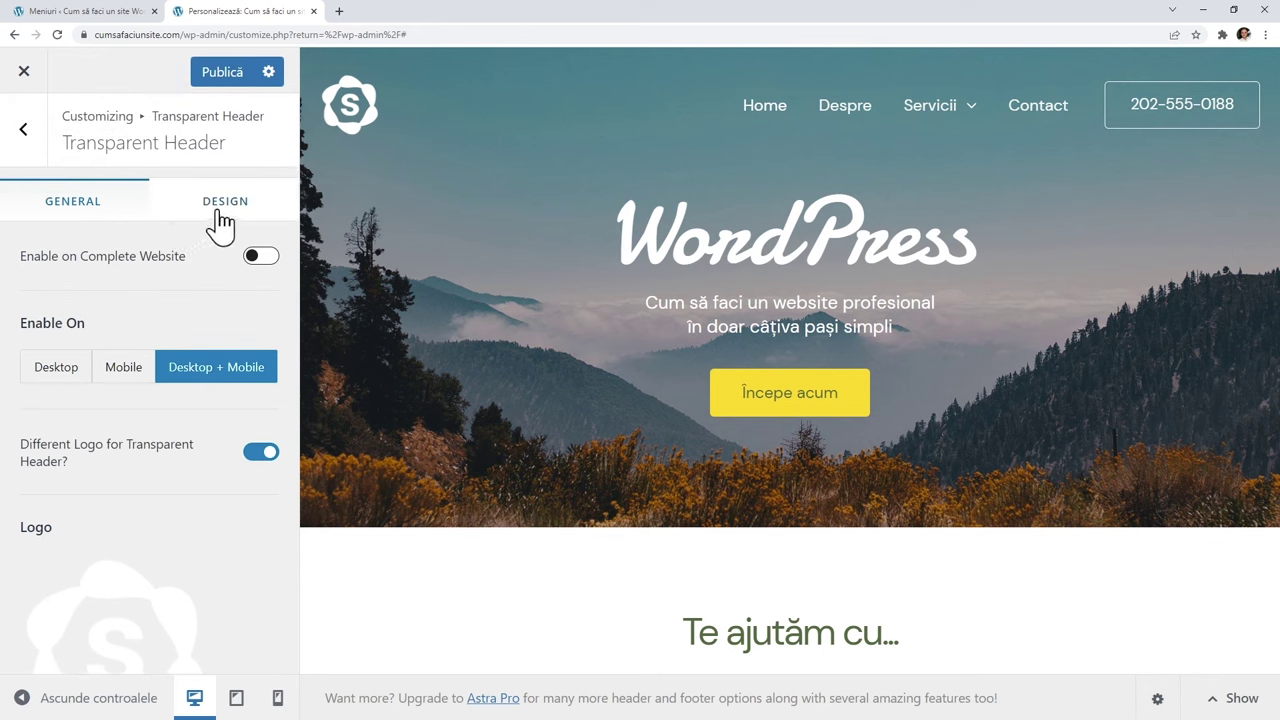
left_click(229, 208)
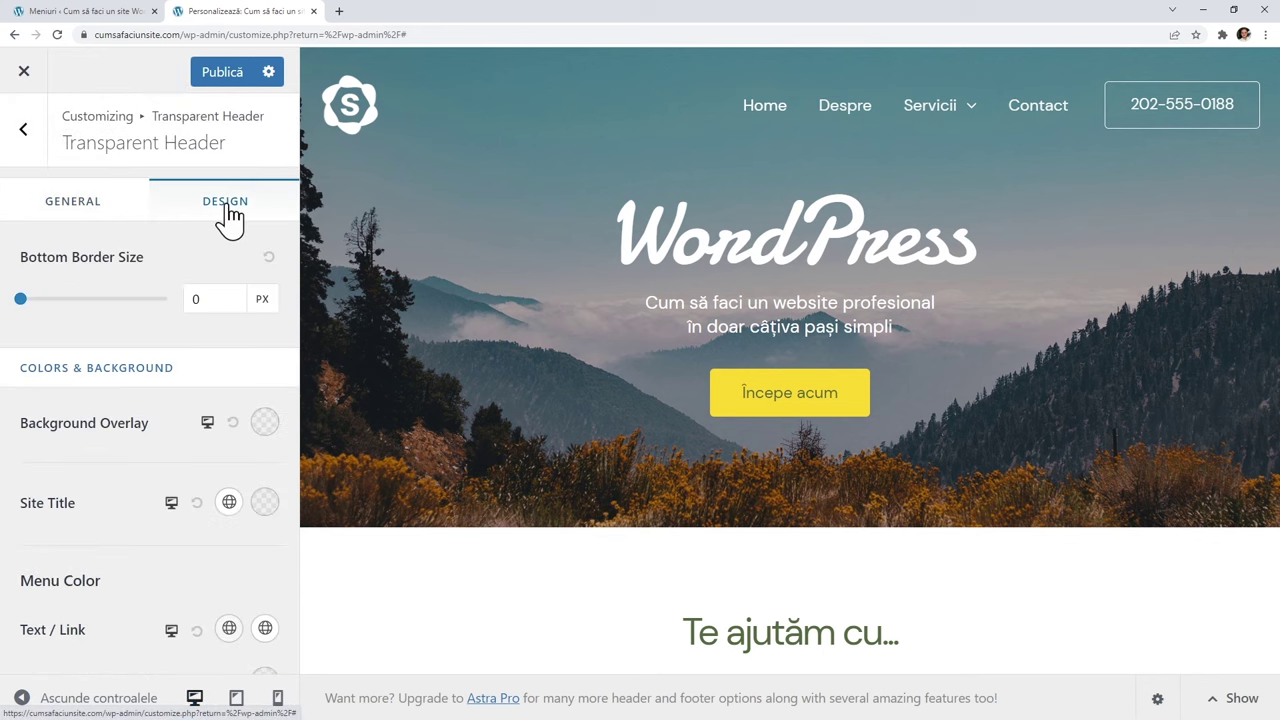
scroll(228, 215, "down", 3)
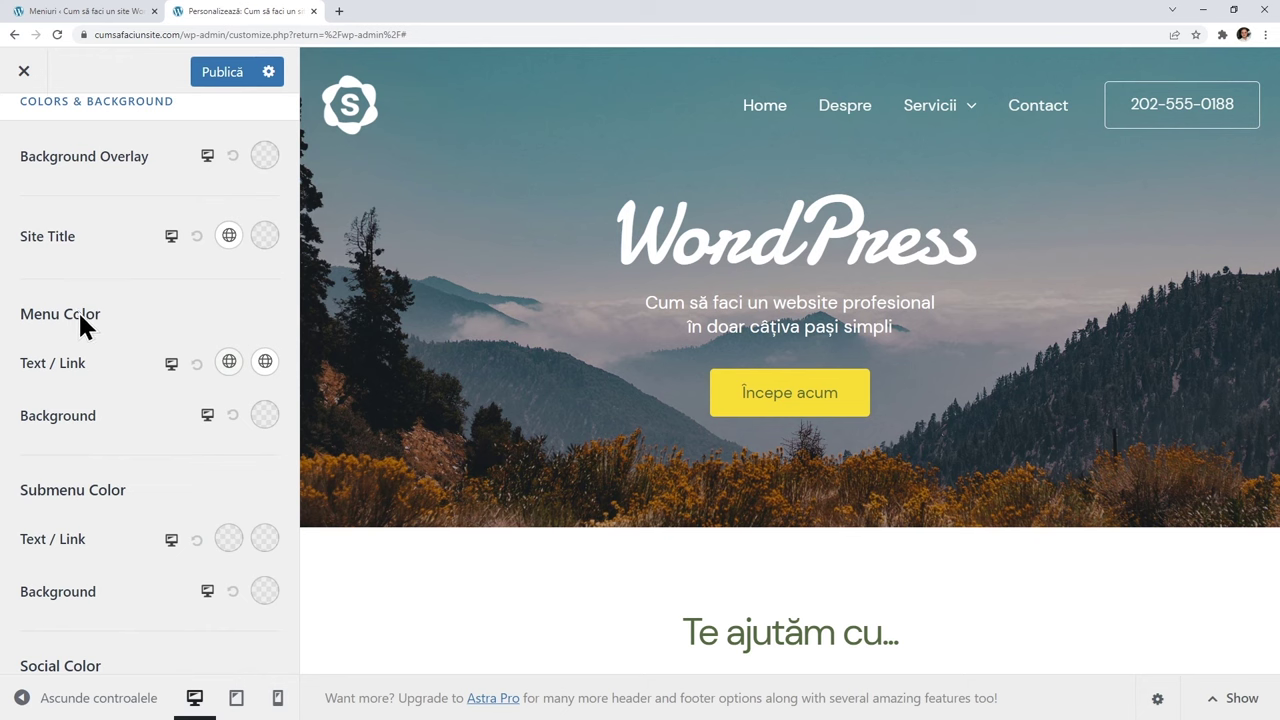
left_click(229, 361)
left_click(211, 457)
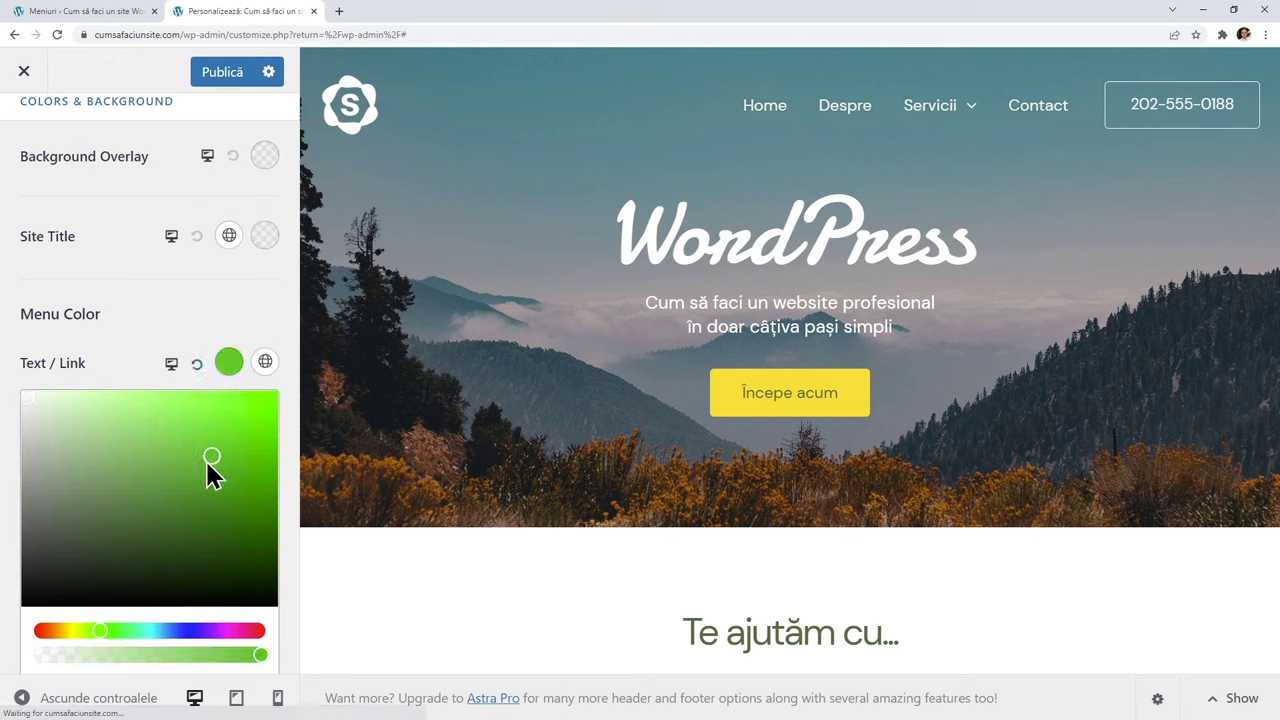
left_click_drag(211, 457, 249, 422)
left_click(237, 630)
left_click(257, 514)
left_click_drag(257, 514, 216, 420)
left_click(258, 630)
left_click_drag(260, 575, 14, 400)
left_click(112, 342)
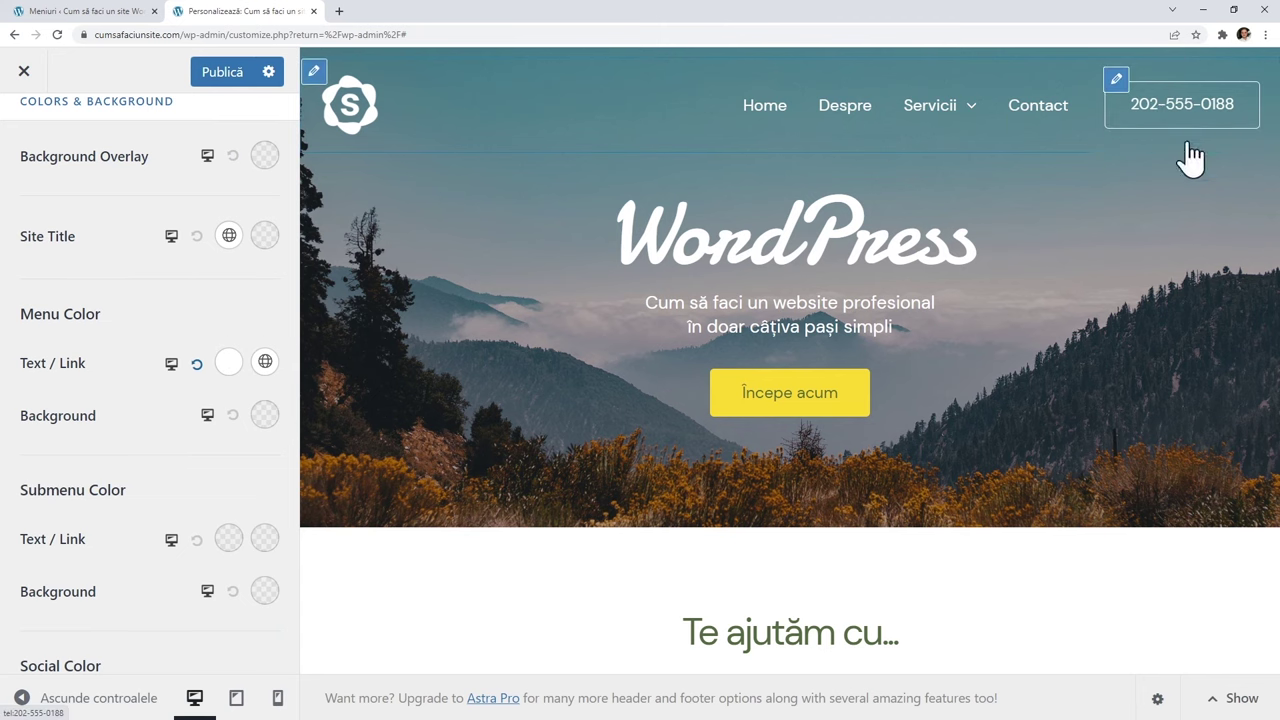
left_click(1238, 699)
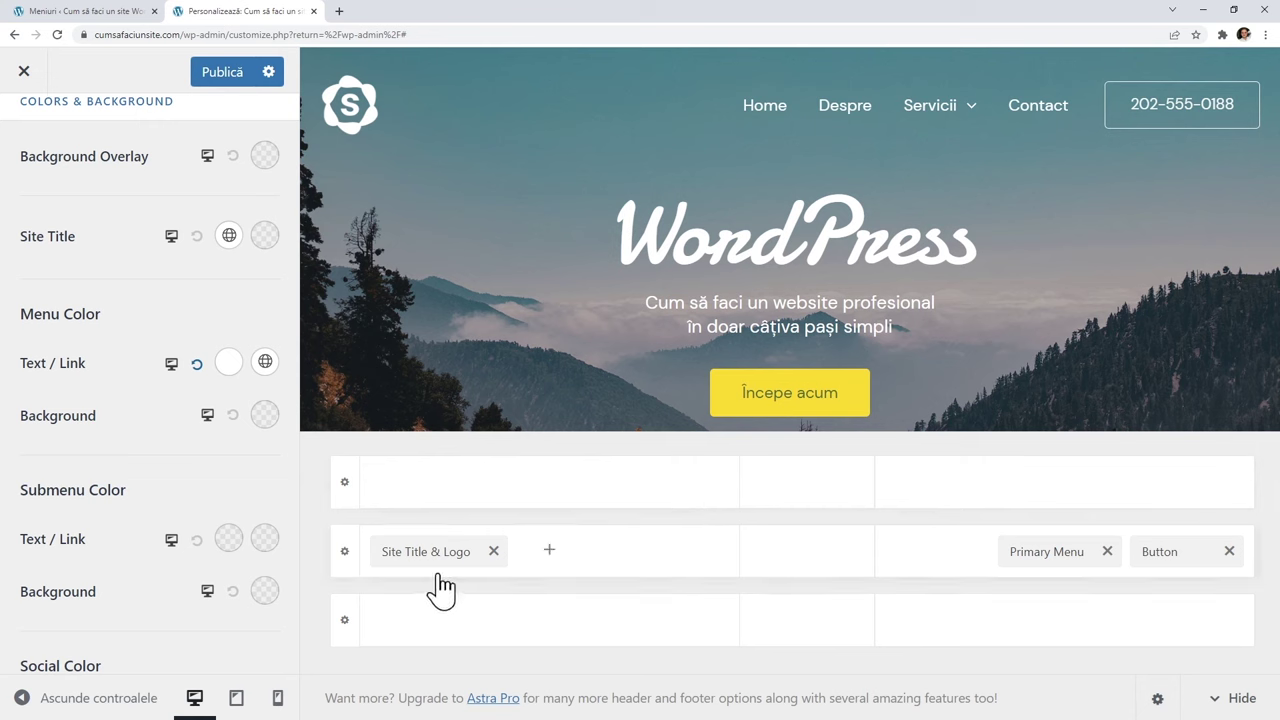
left_click(1170, 551)
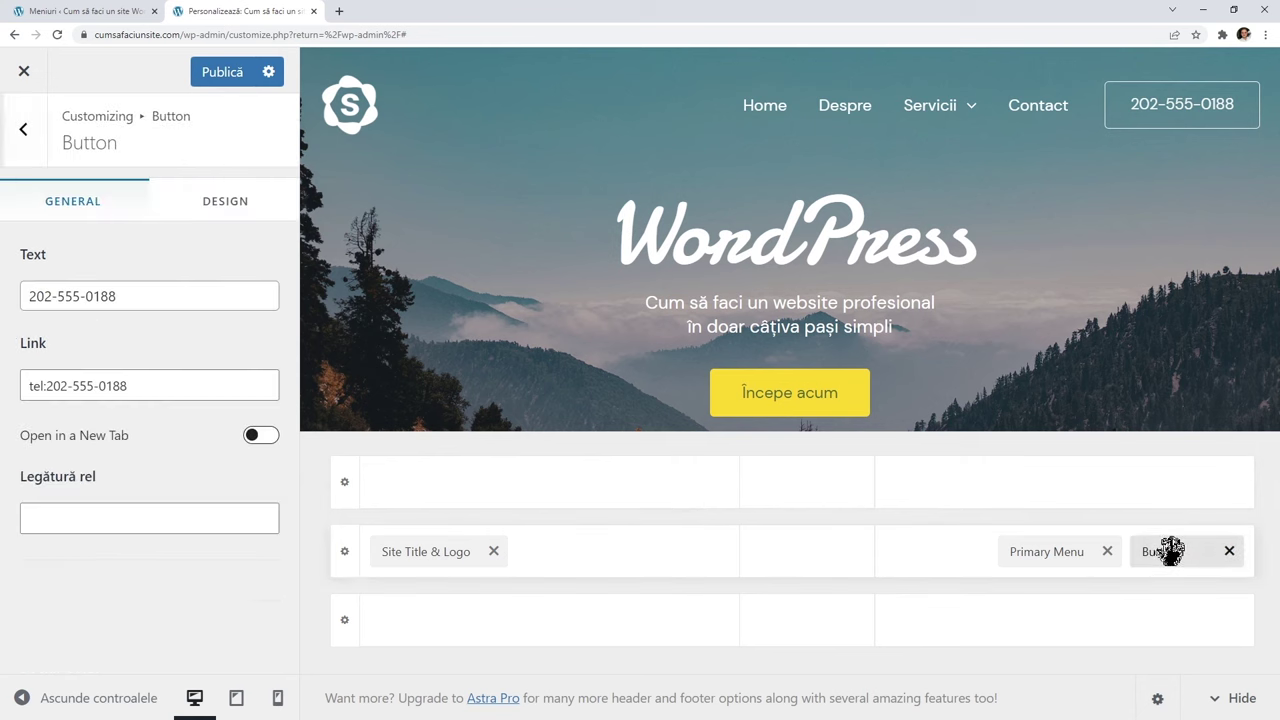
left_click(162, 294)
left_click_drag(162, 294, 20, 291)
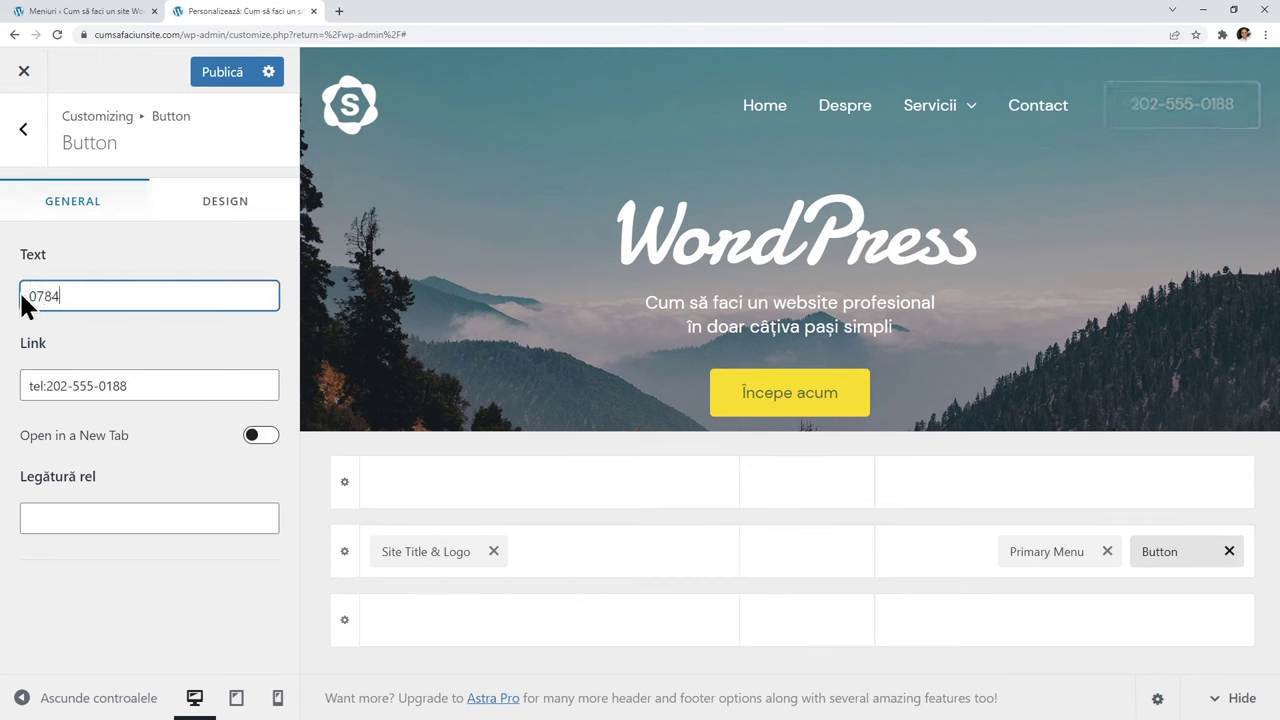
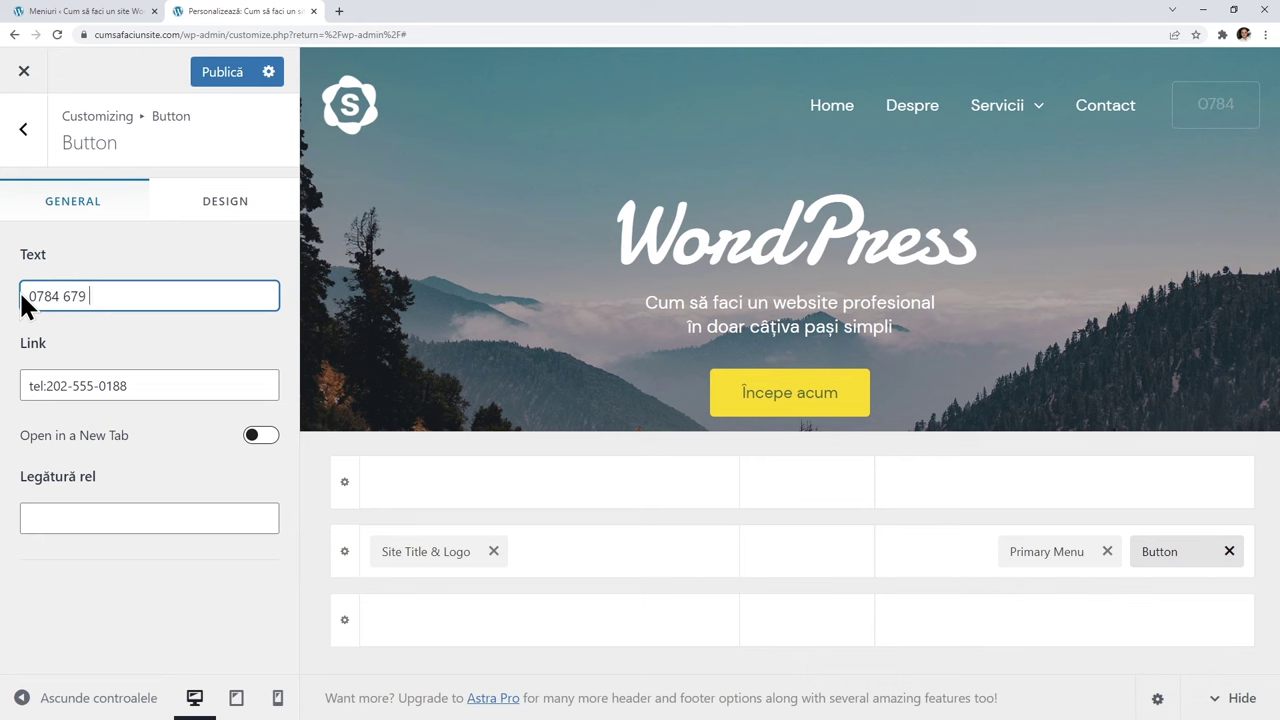
left_click(73, 363)
left_click_drag(137, 385, 20, 392)
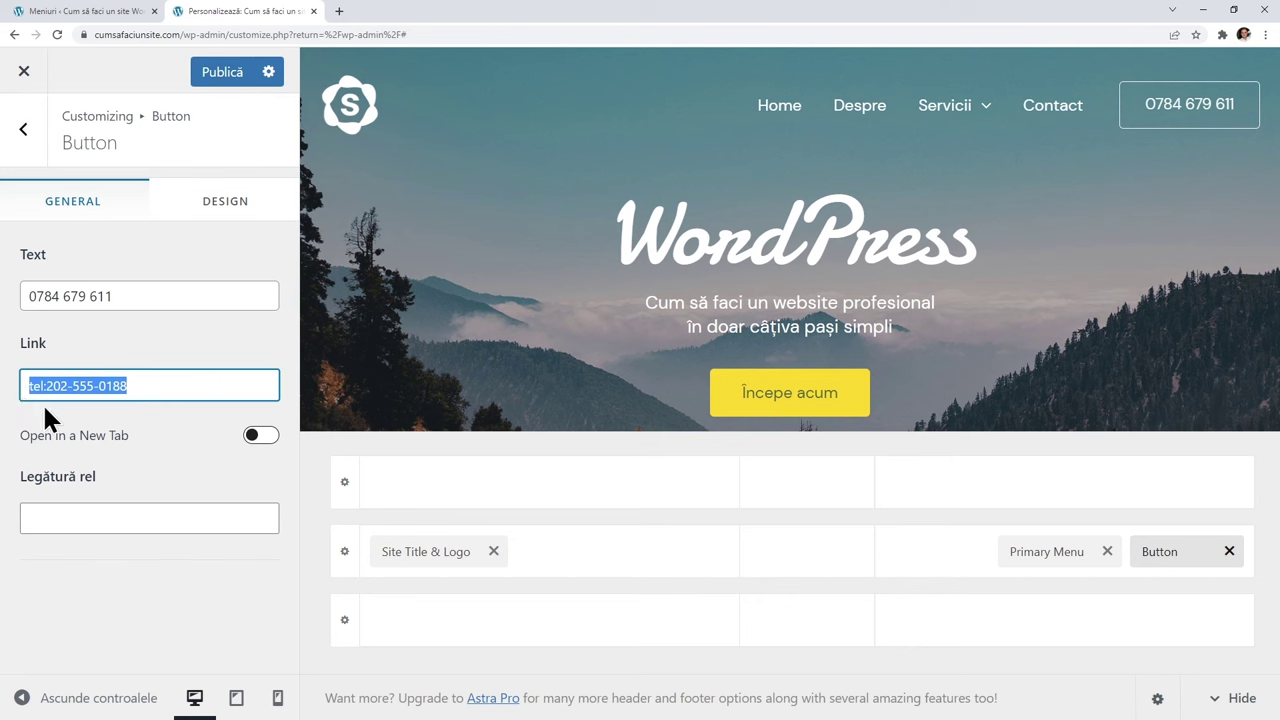
type("cumsafaciunsite.com/contact")
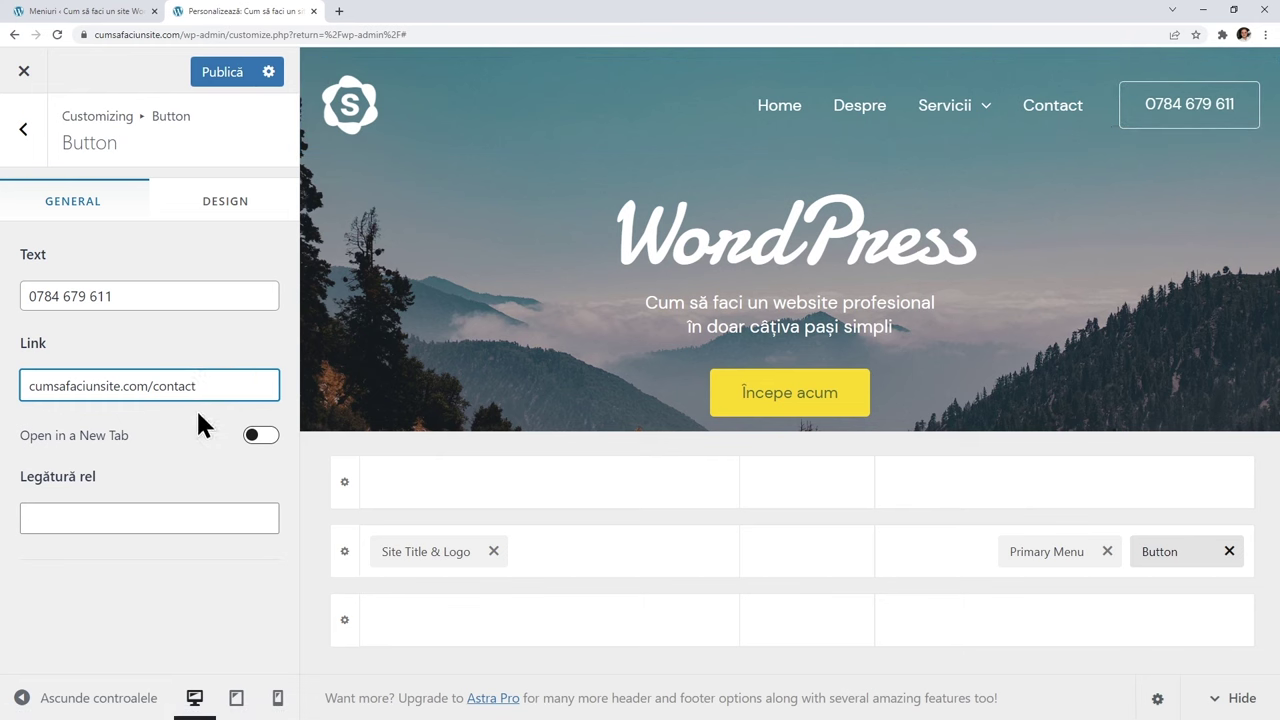
Set the header button's text colour to white on its Design tab.
left_click(236, 204)
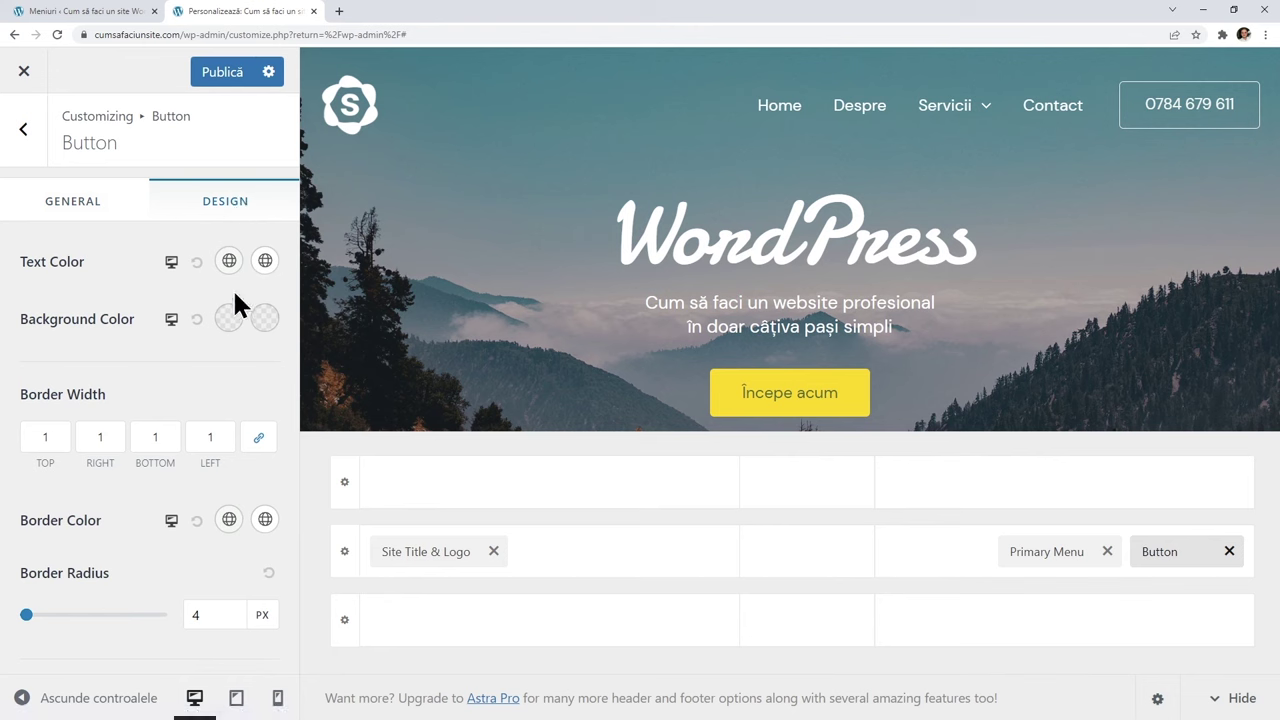
left_click(229, 262)
left_click_drag(213, 315, 3, 286)
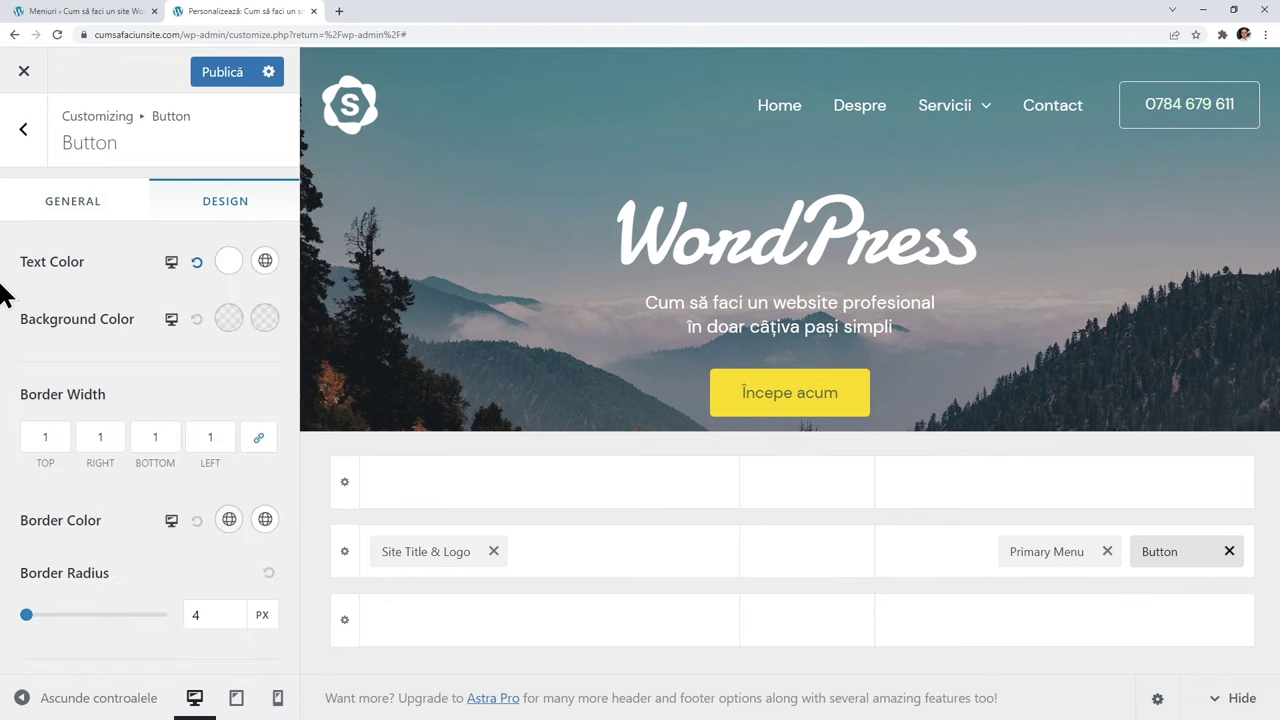
scroll(146, 295, "down", 3)
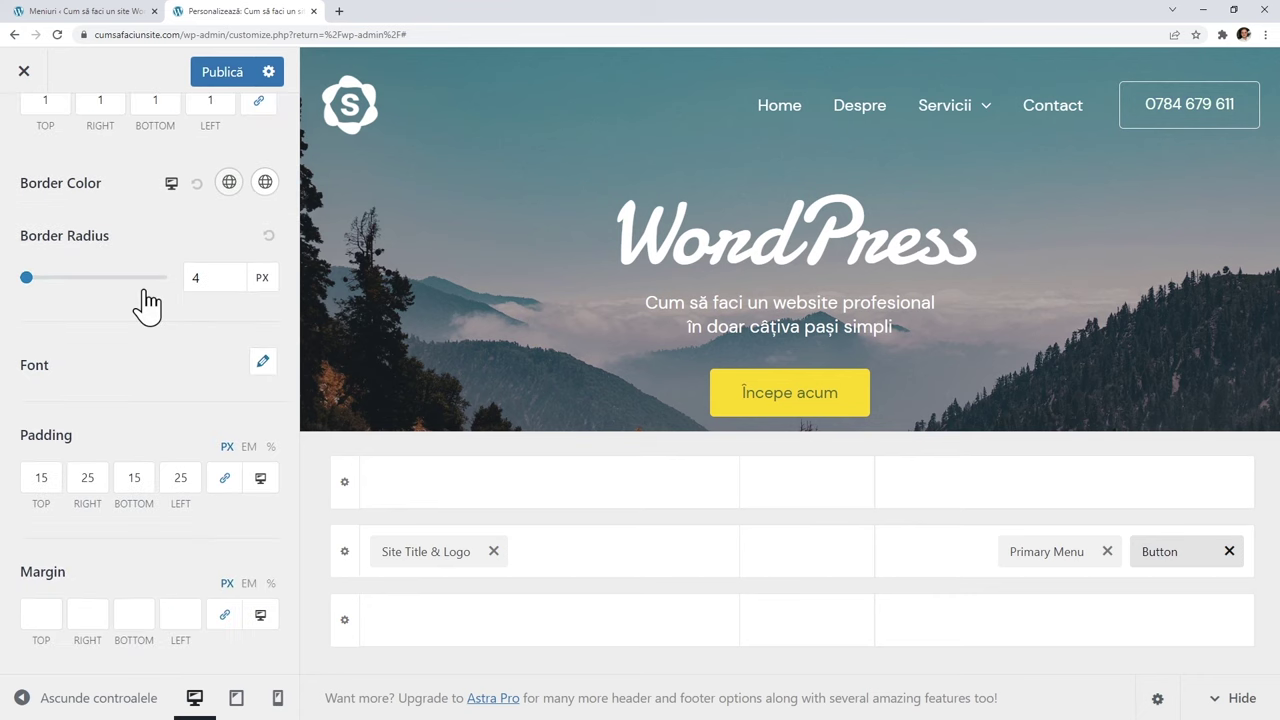
scroll(146, 305, "up", 3)
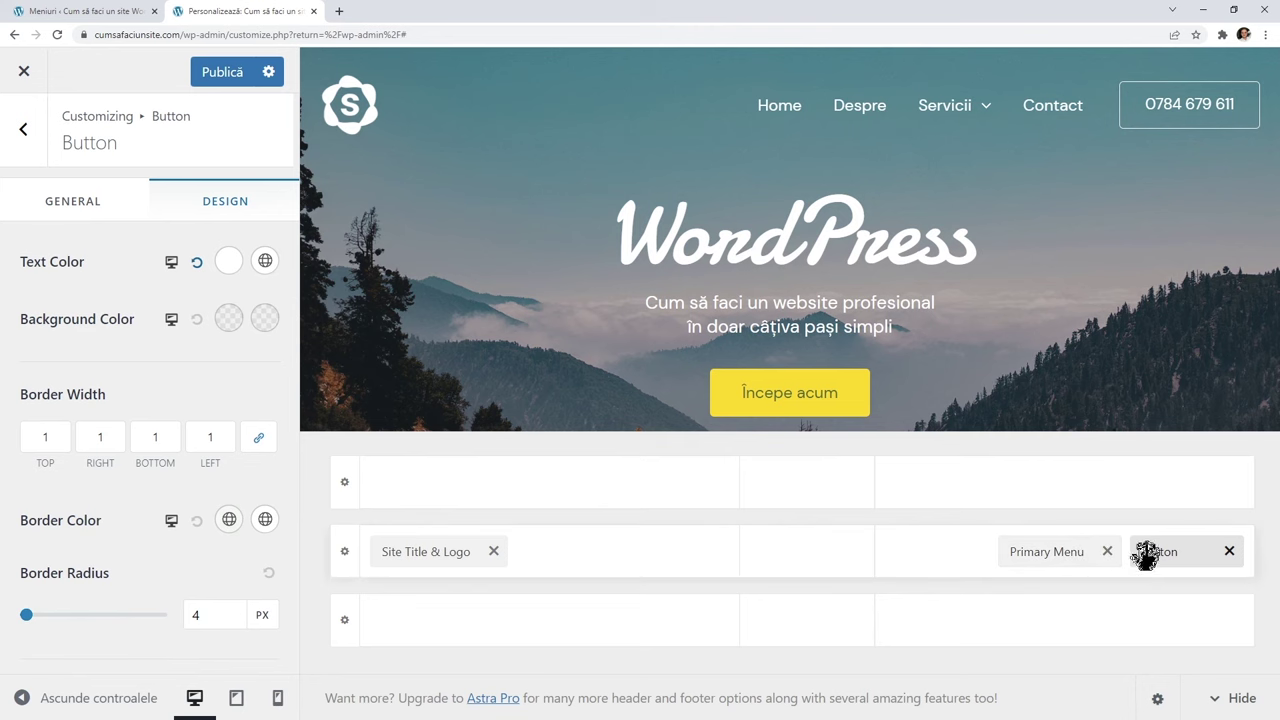
left_click_drag(1146, 556, 970, 568)
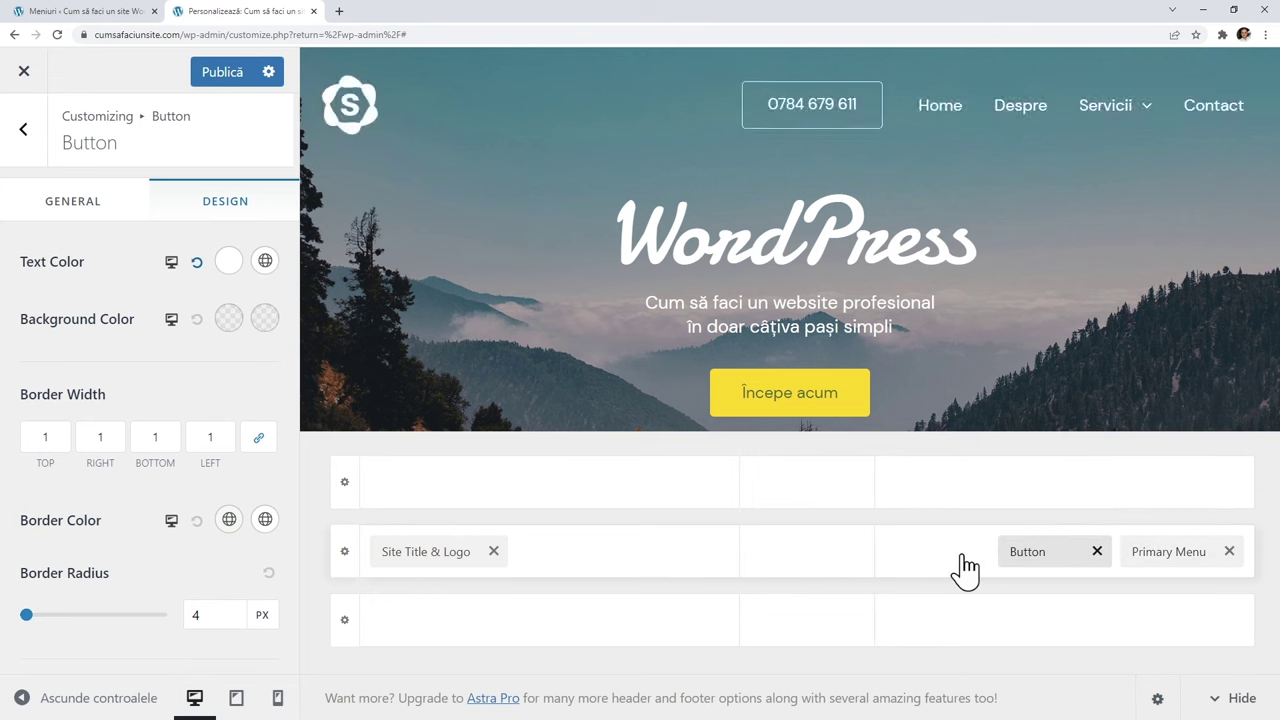
left_click_drag(504, 562, 1185, 555)
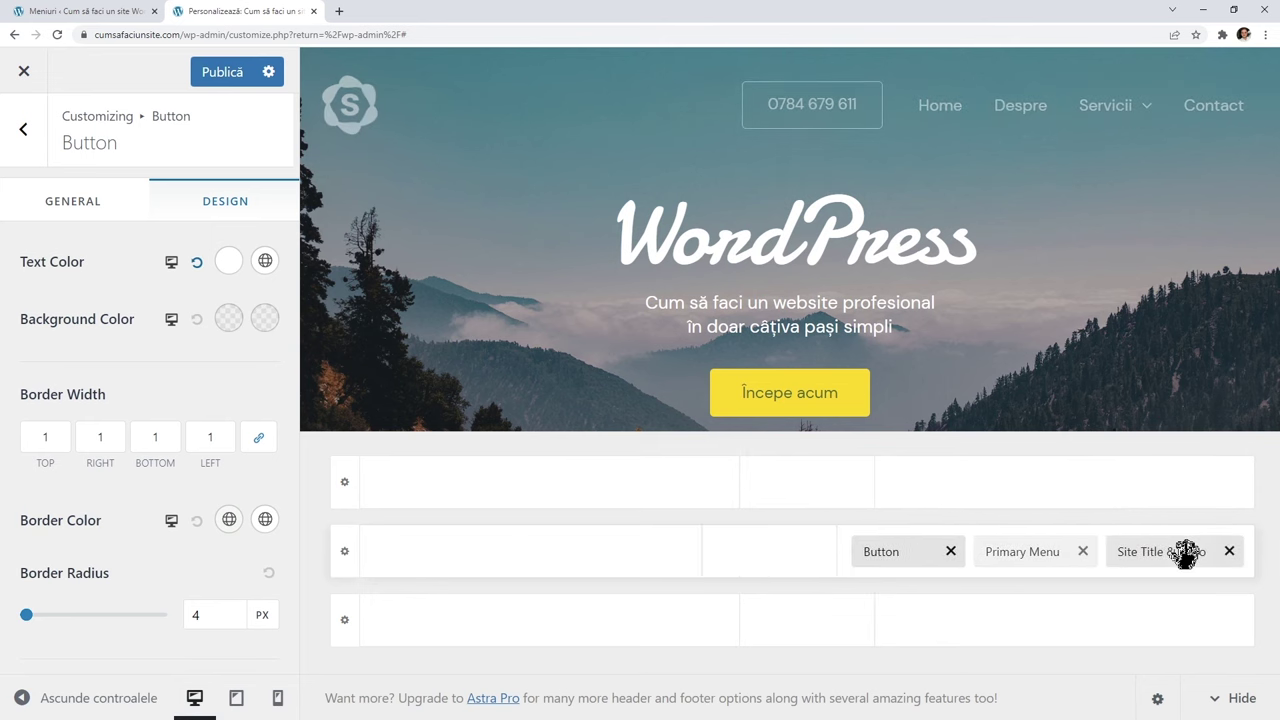
left_click_drag(890, 550, 515, 562)
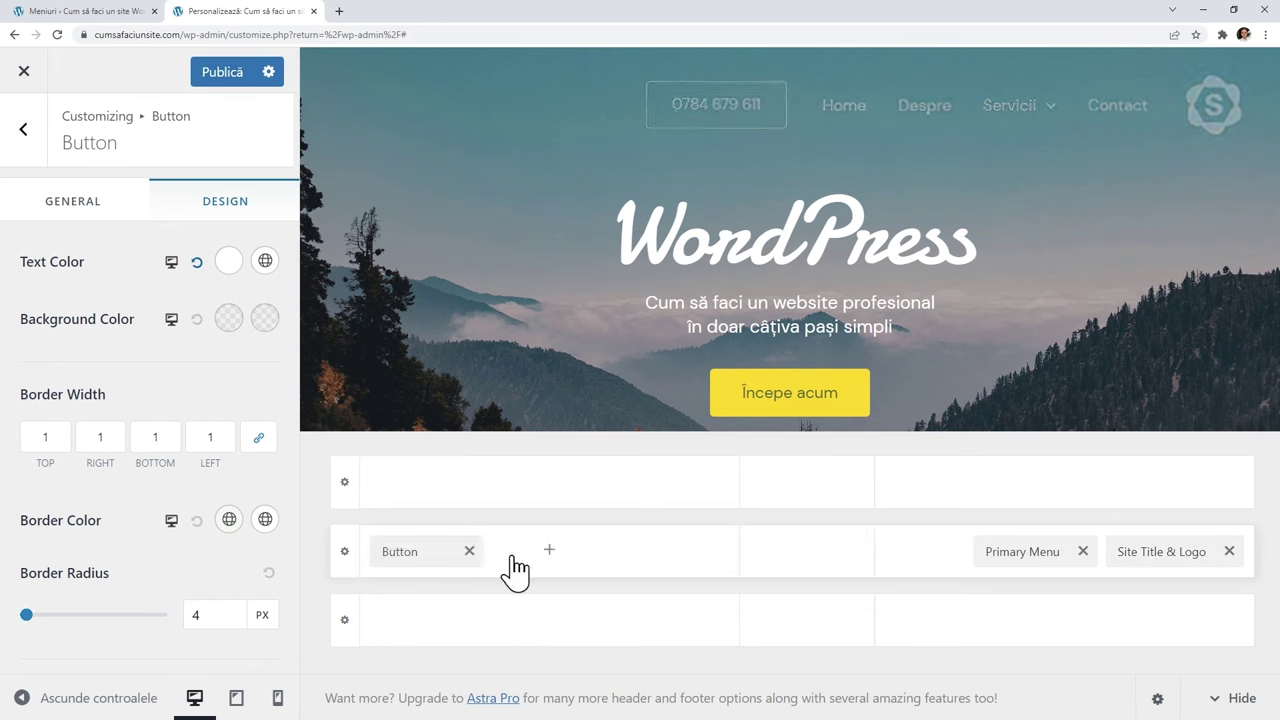
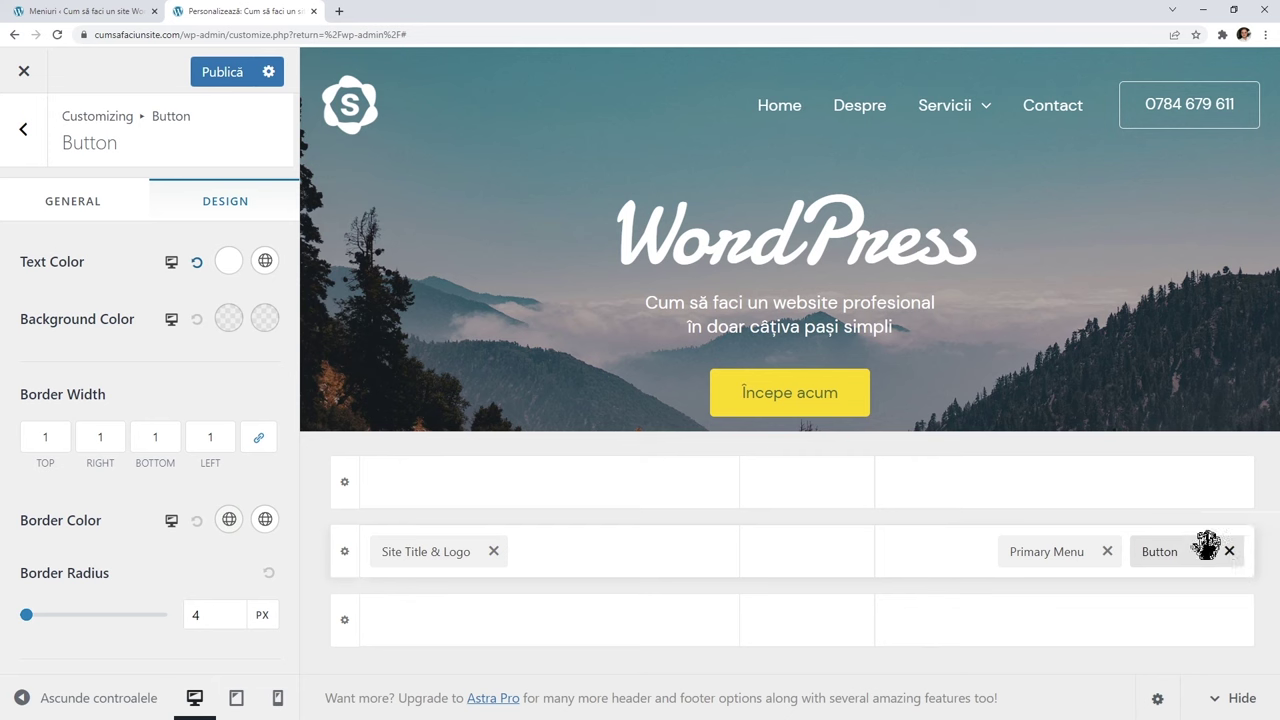
Publish the header changes, then return to the customizer via Aspect > Personalizează.
left_click(220, 72)
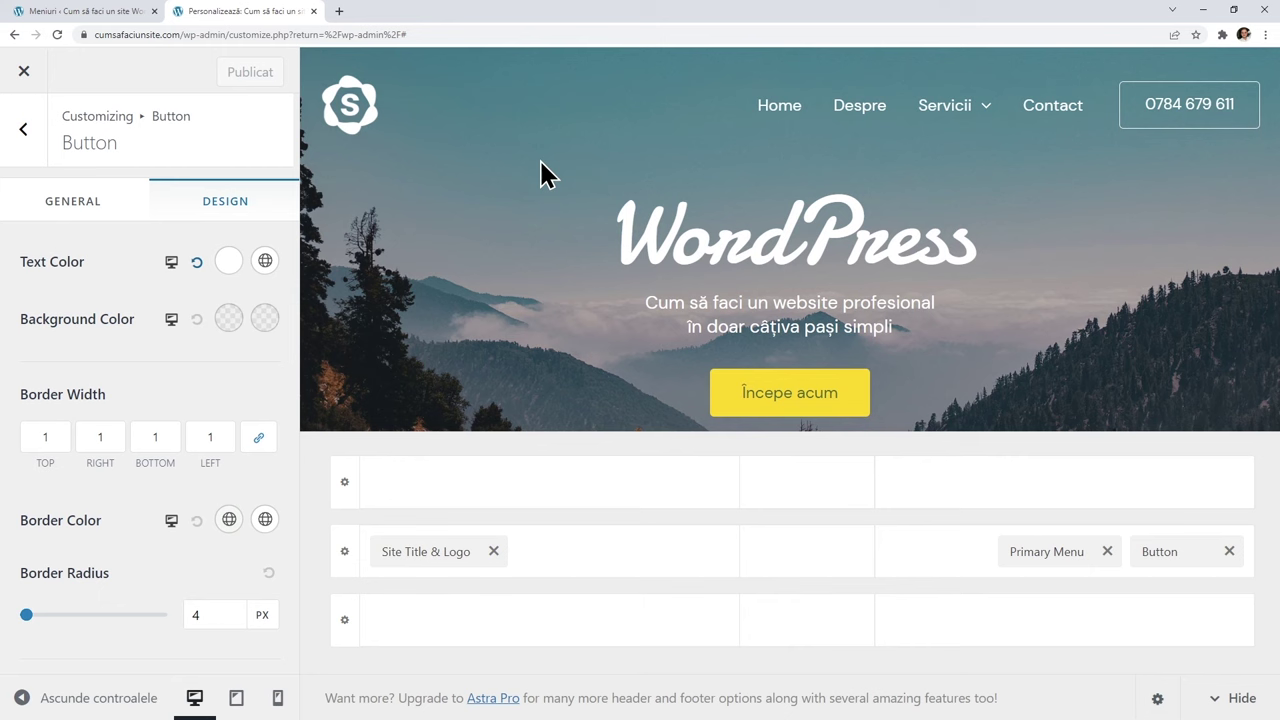
left_click(27, 76)
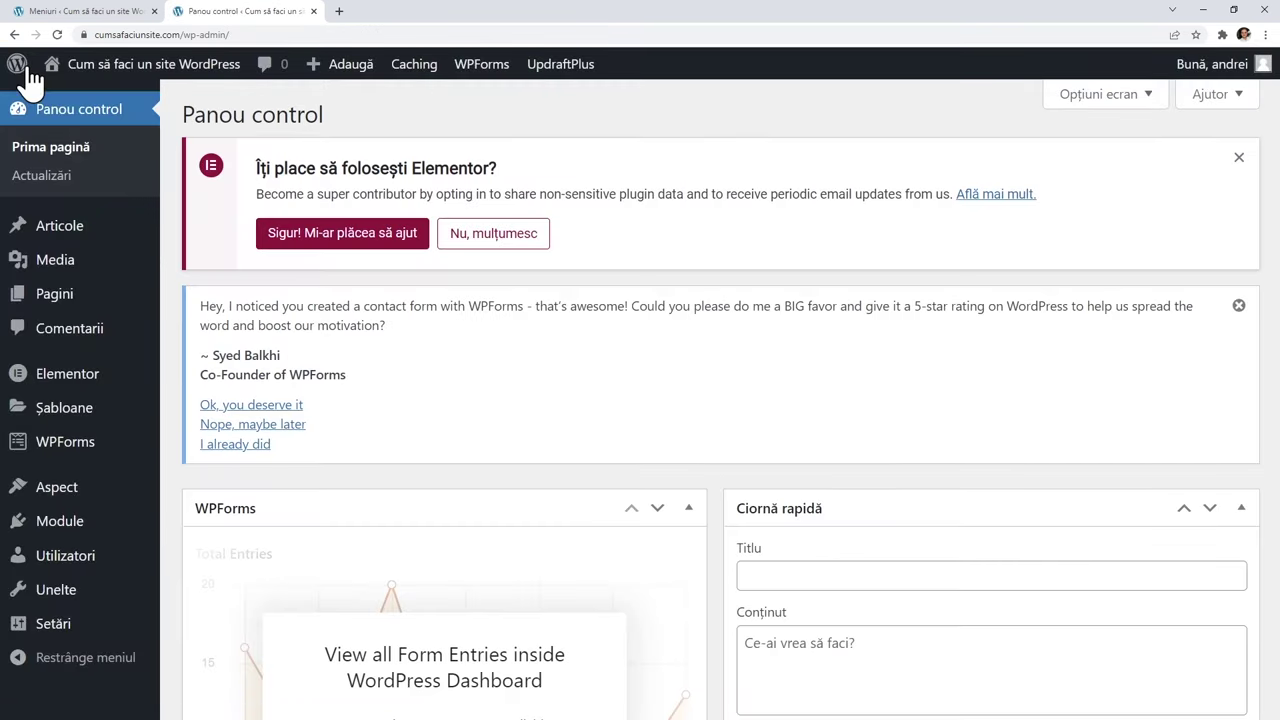
mouse_move(75, 490)
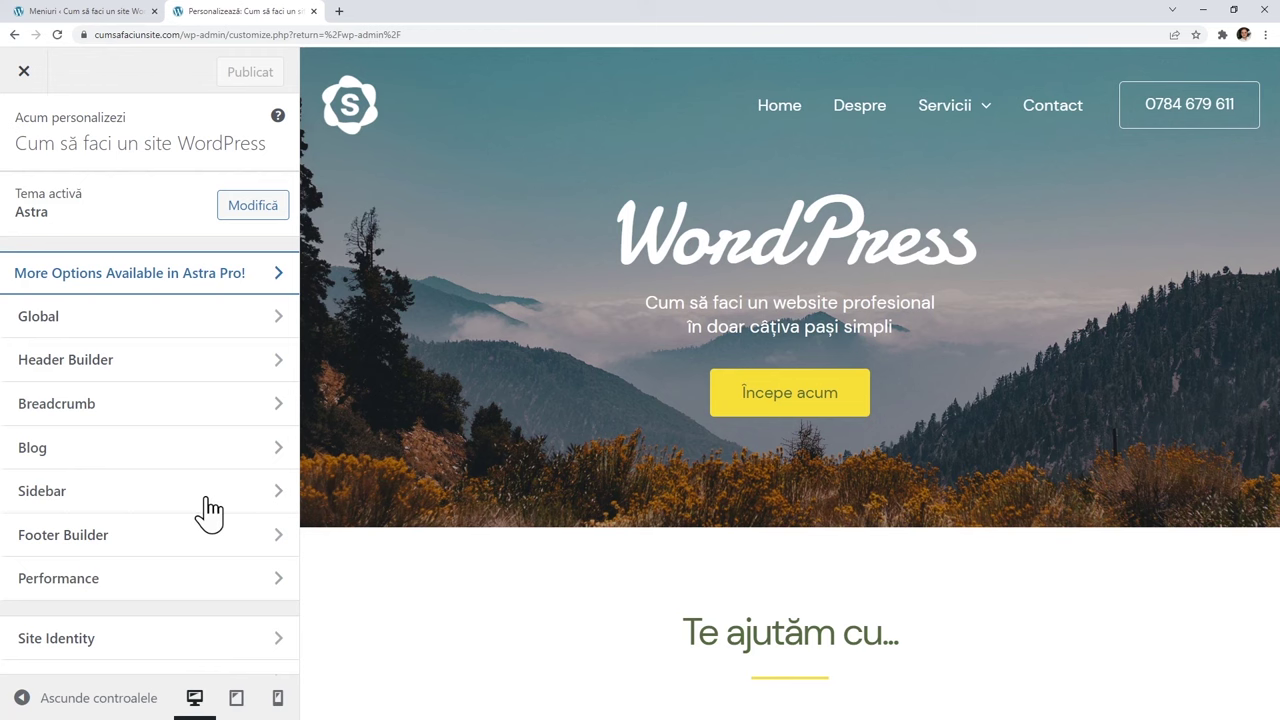
In Footer Menu settings, try a bright green link colour, then reset it to dark green.
left_click(158, 536)
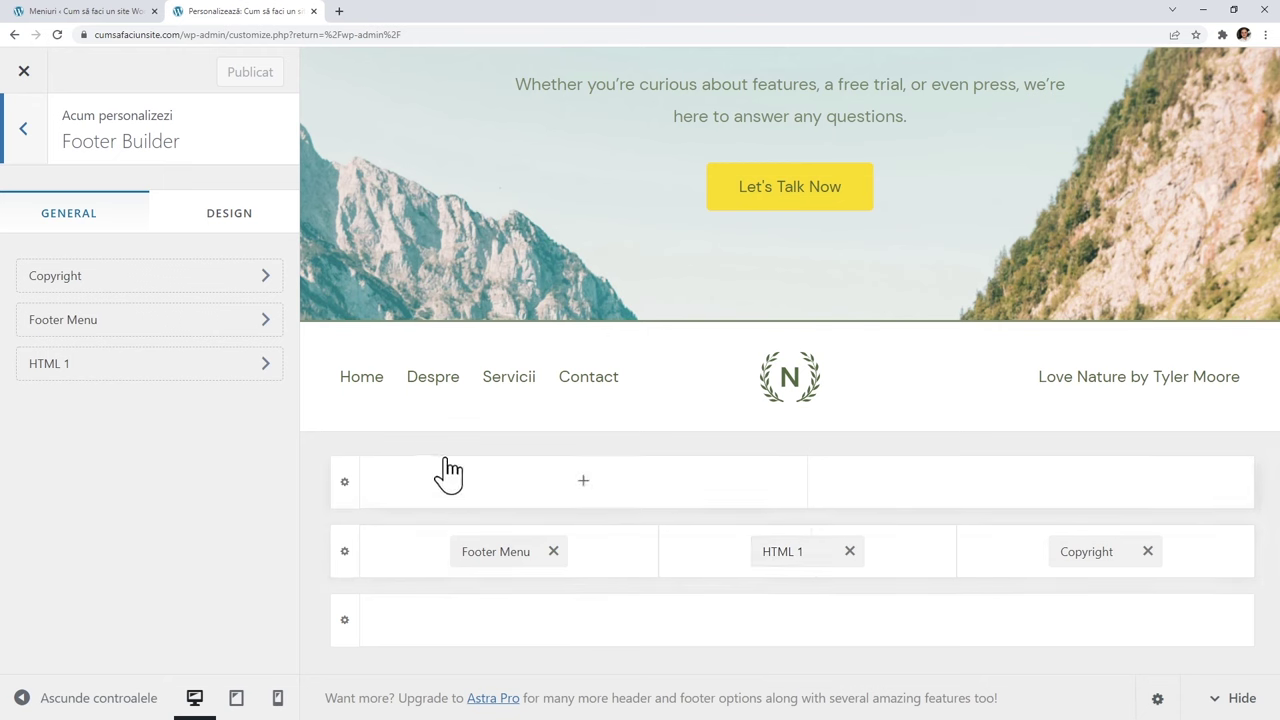
left_click(496, 552)
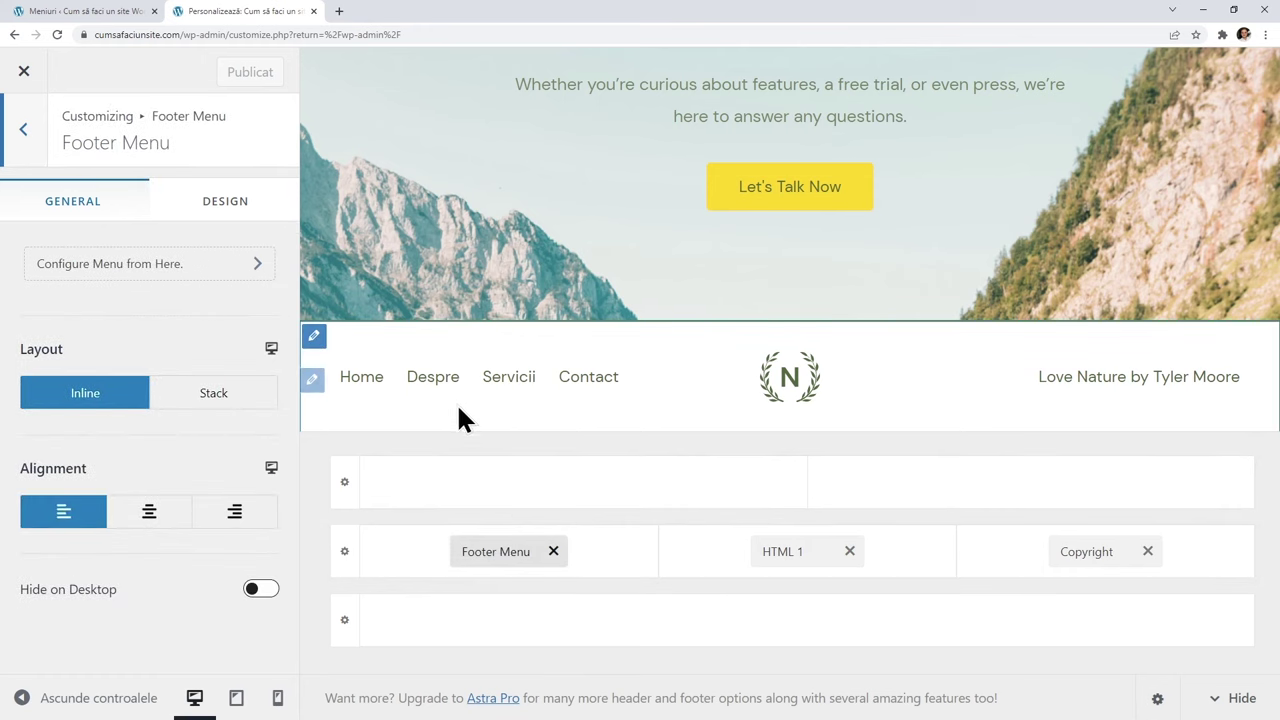
left_click(212, 218)
left_click(193, 264)
left_click_drag(222, 368, 283, 280)
left_click(285, 281)
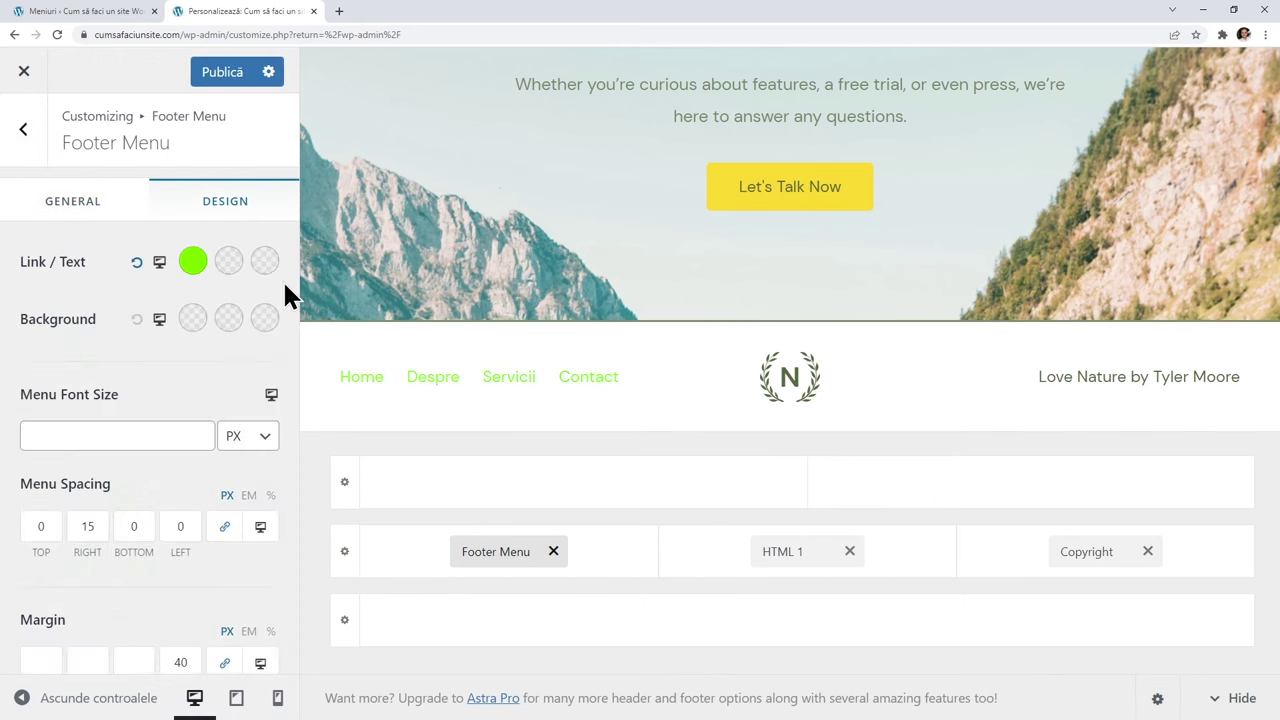
left_click(135, 263)
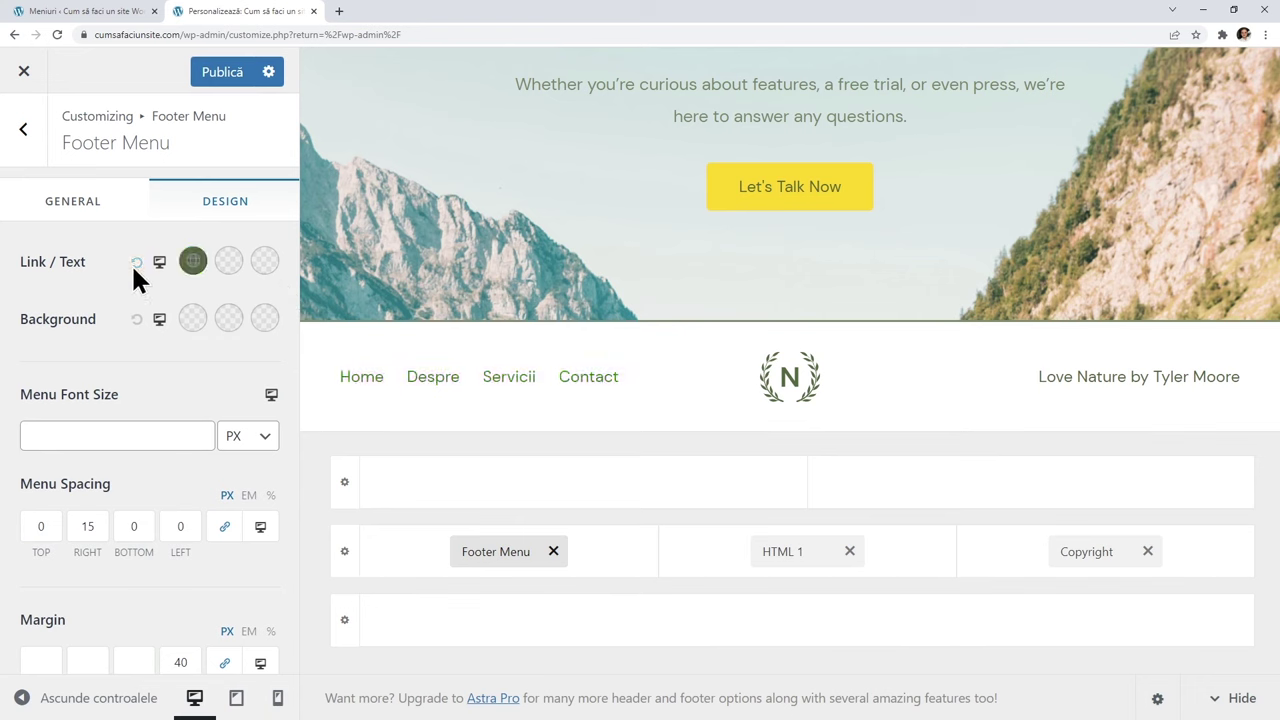
Try centre and right alignment for the footer menu links, then restore left alignment.
left_click(74, 202)
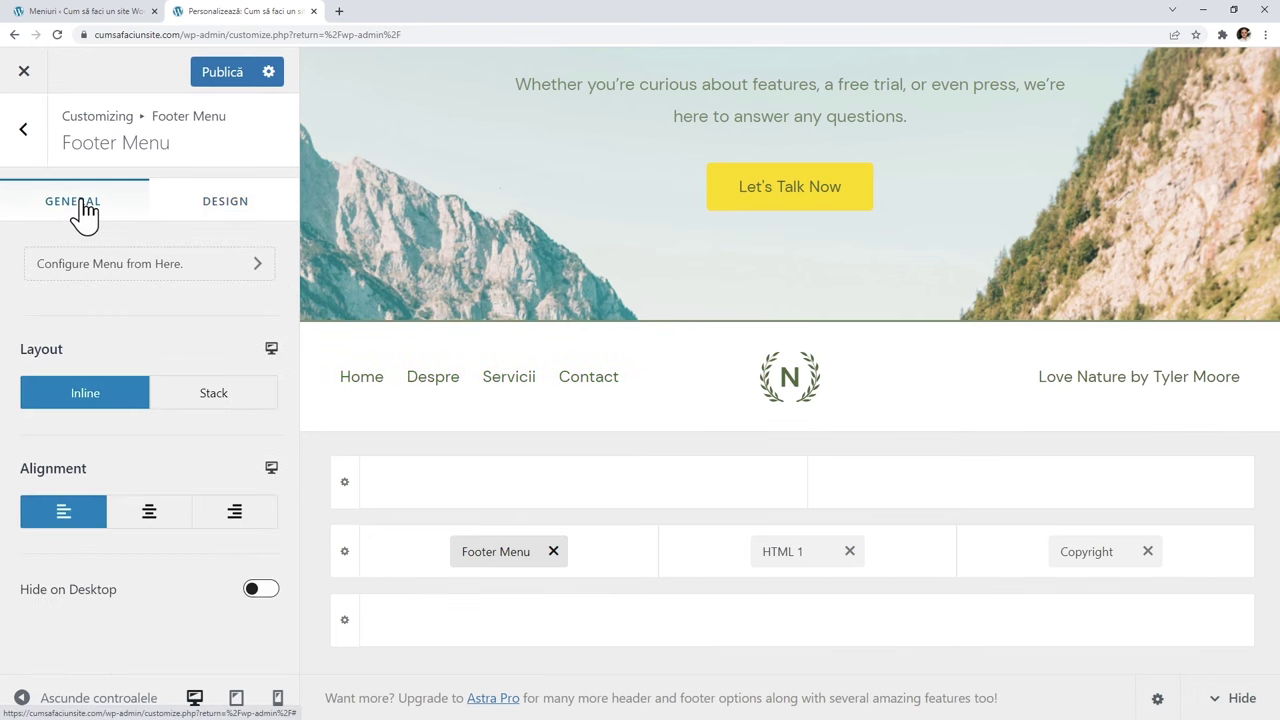
left_click(150, 514)
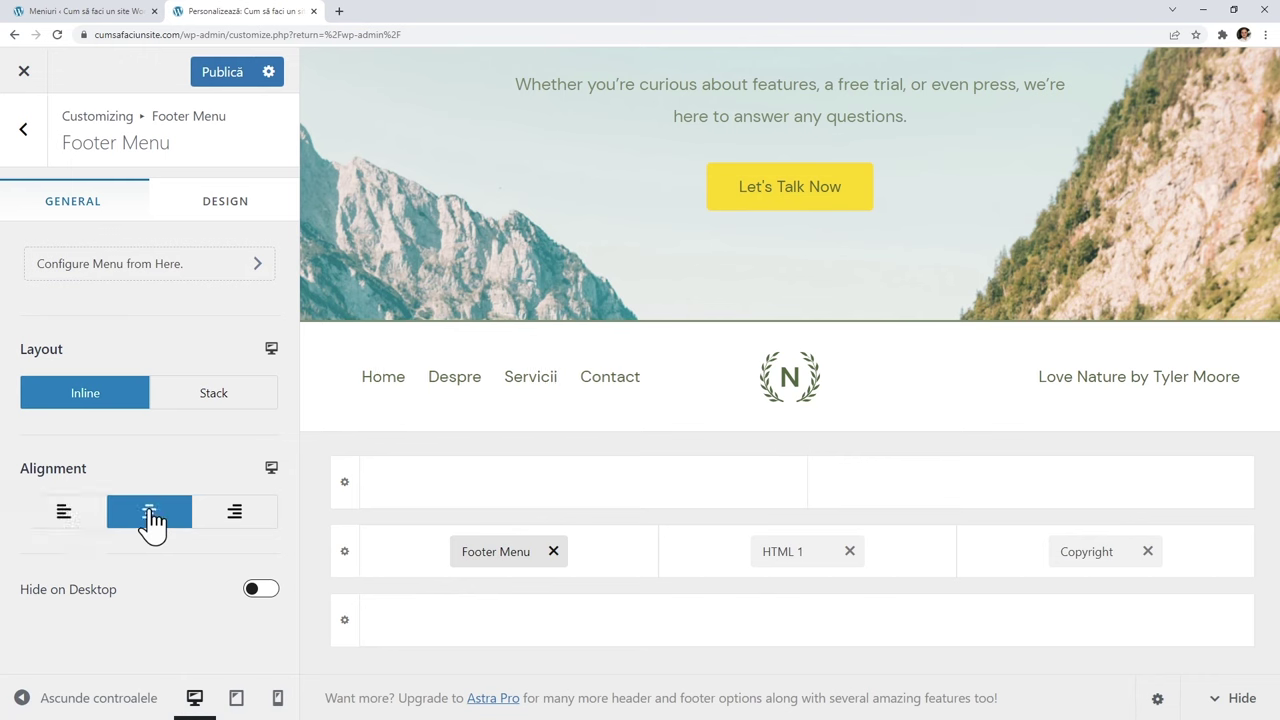
left_click(229, 518)
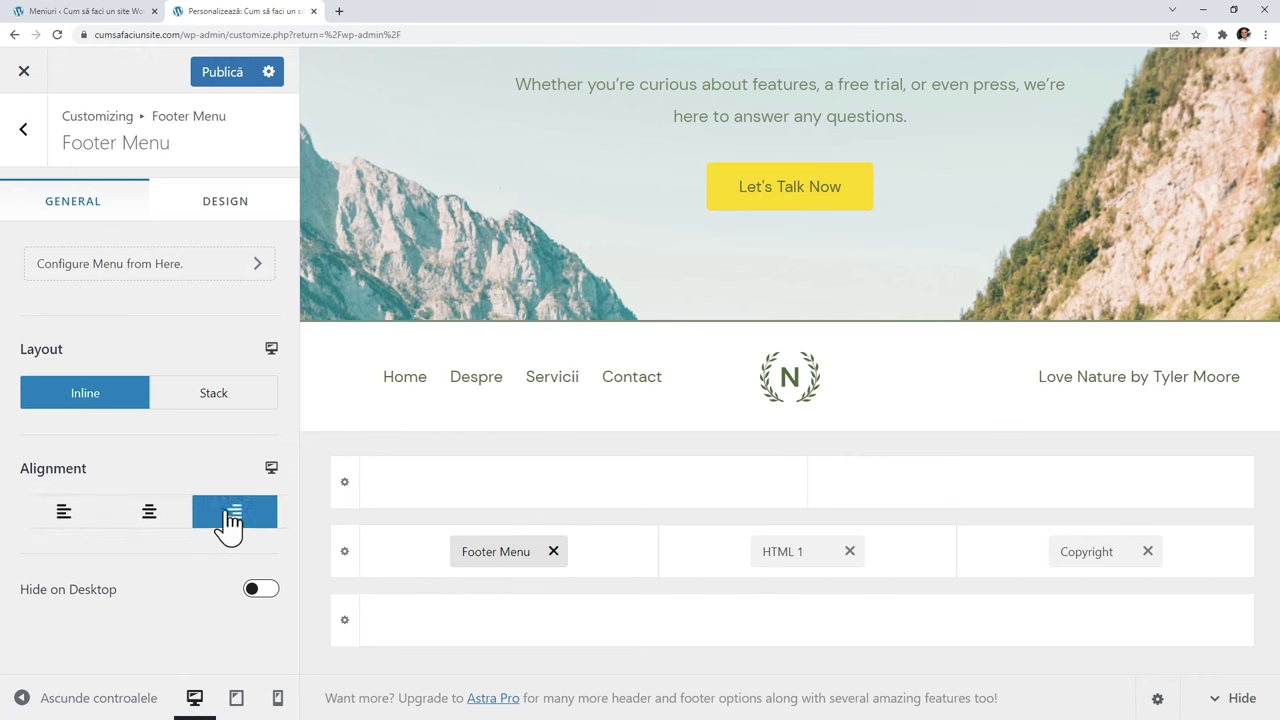
left_click(62, 516)
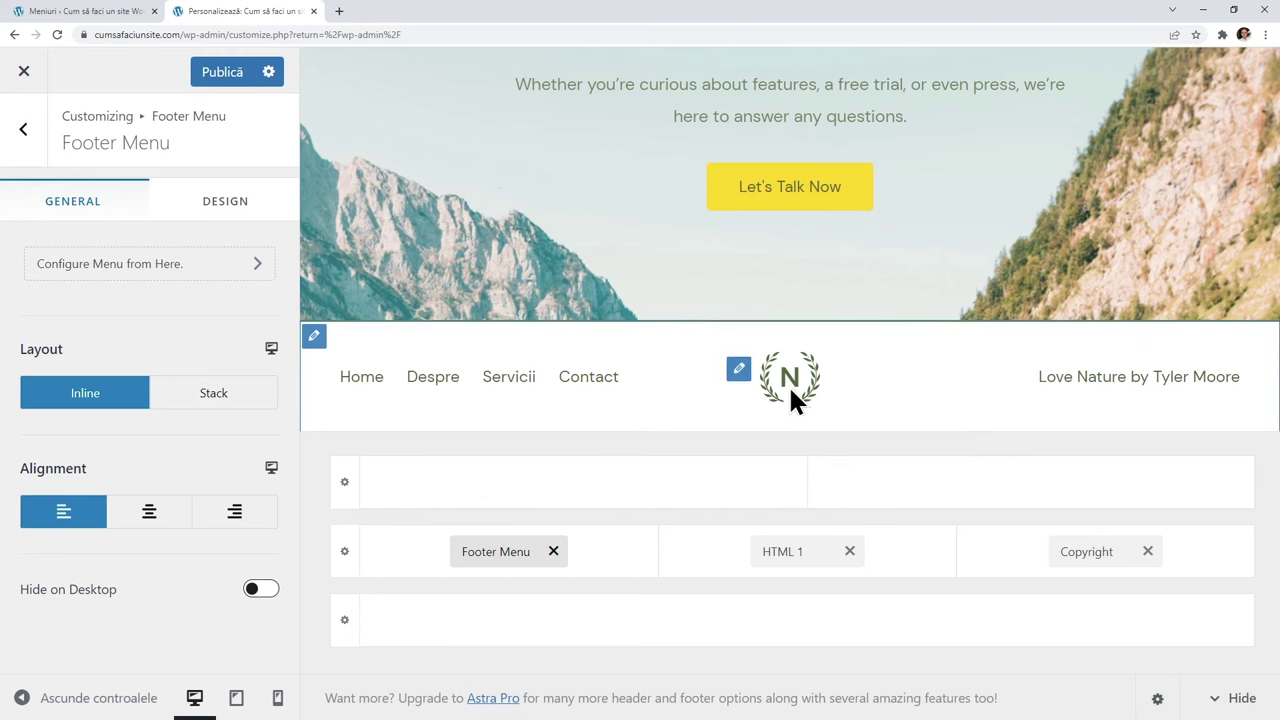
In the HTML 1 footer block, upload logo-verde.png as the replacement for the N logo.
left_click(788, 561)
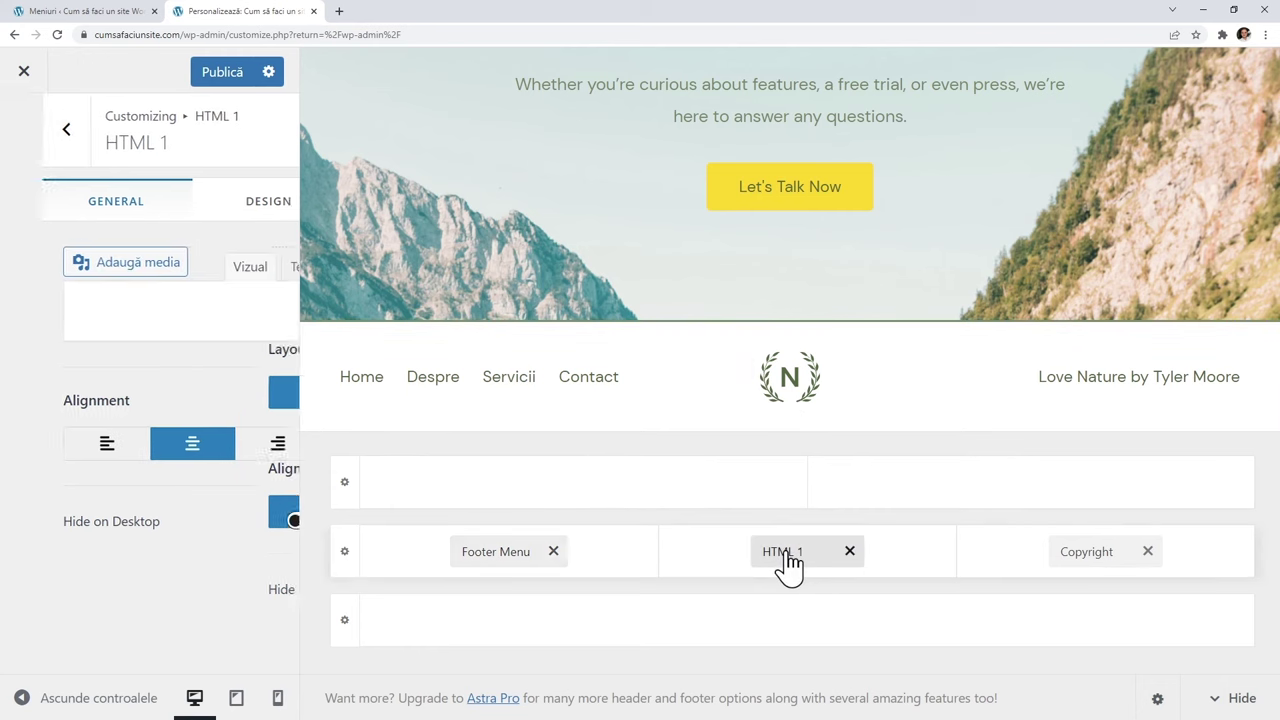
left_click(66, 503)
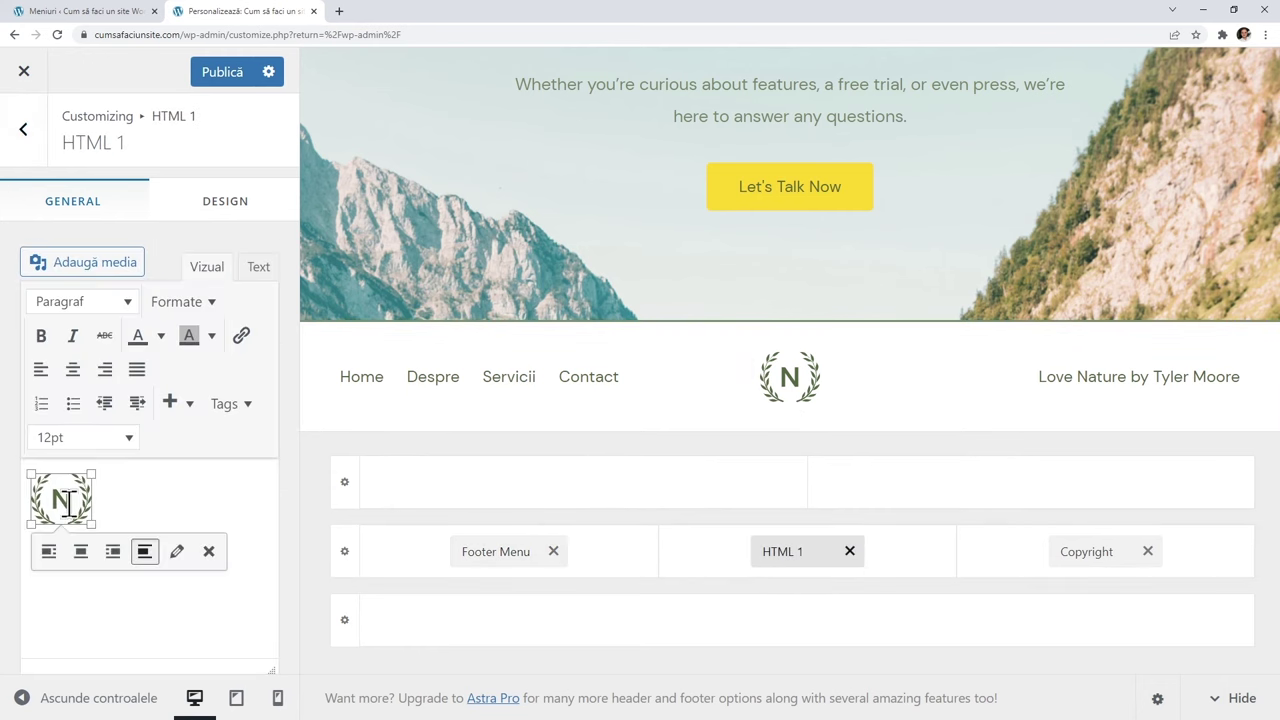
left_click(184, 559)
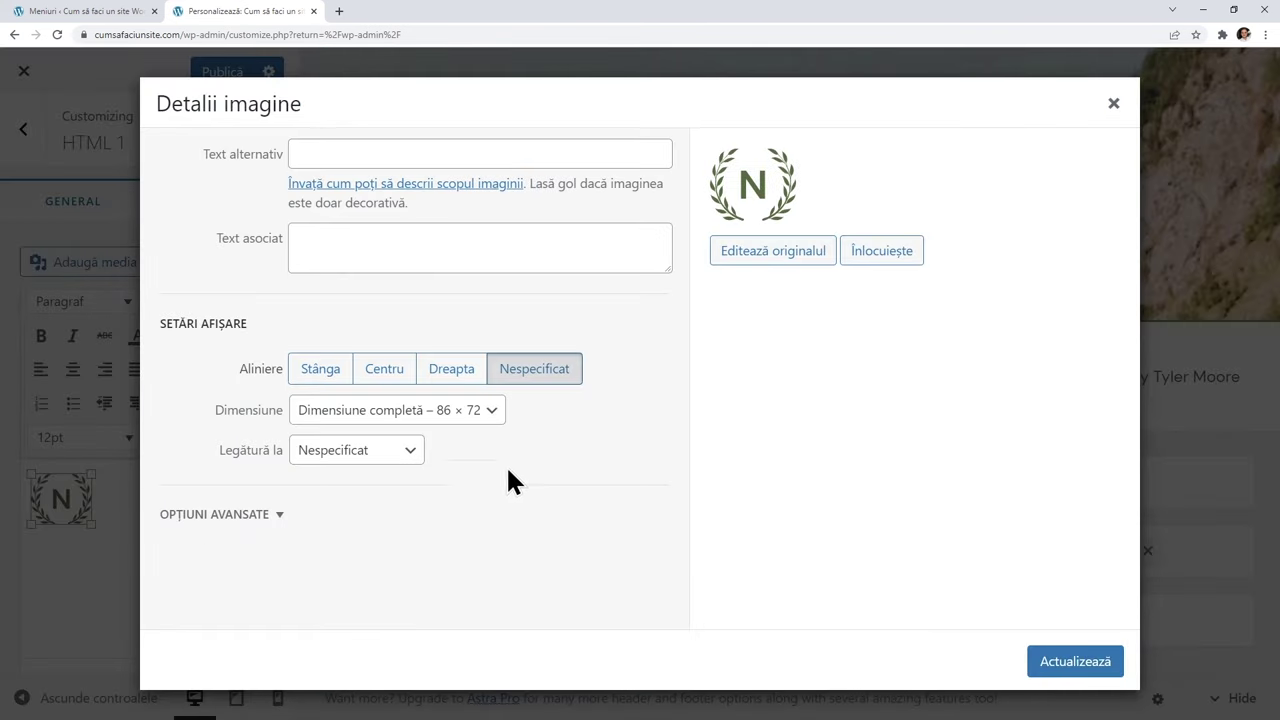
left_click(868, 255)
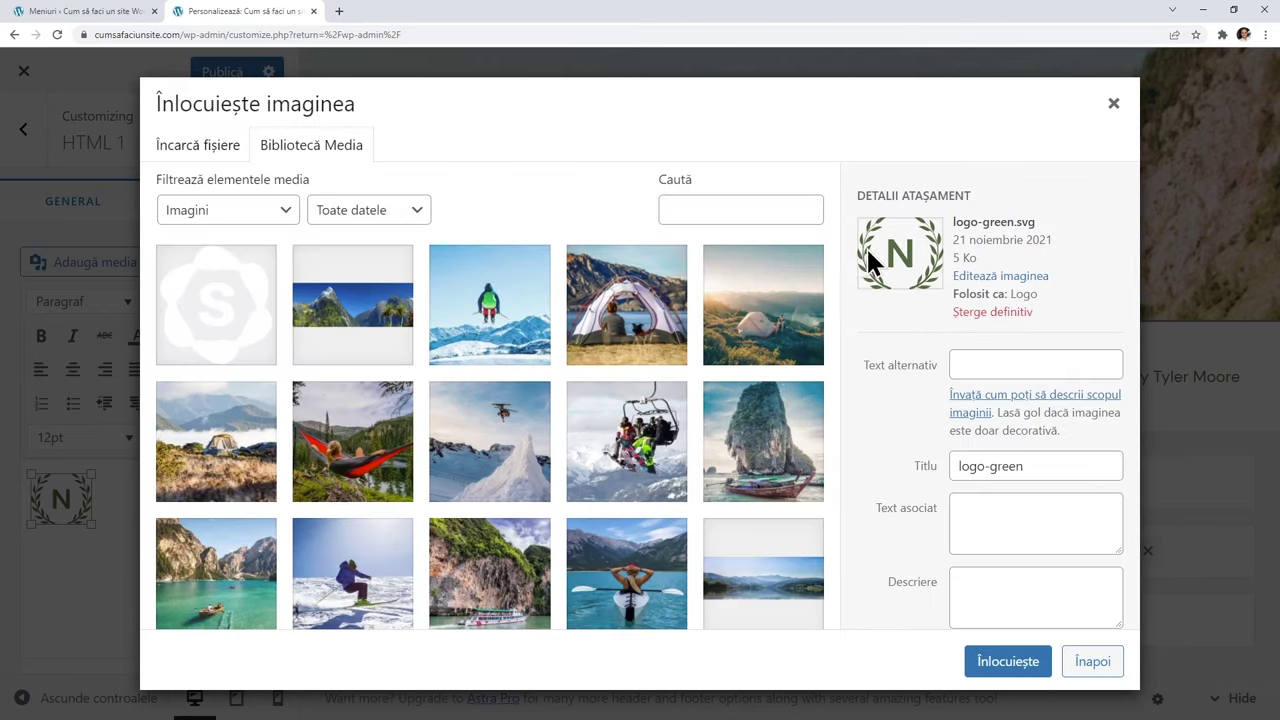
left_click(212, 167)
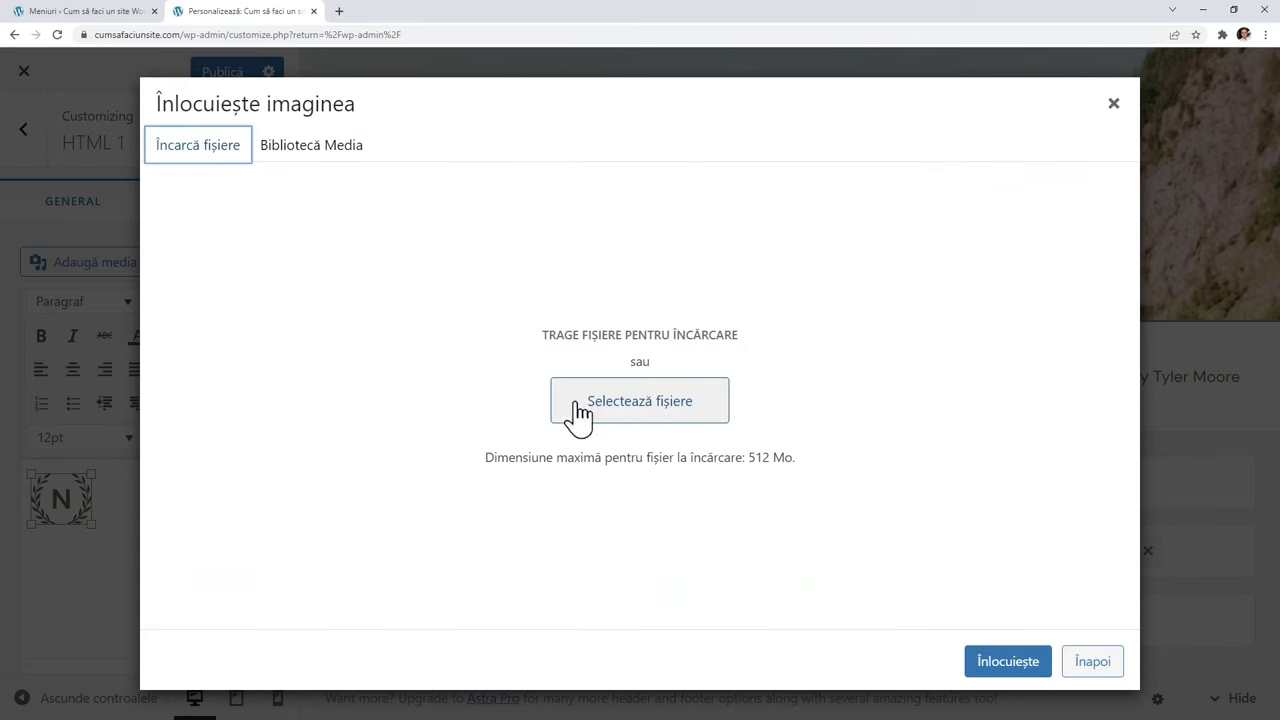
left_click(618, 416)
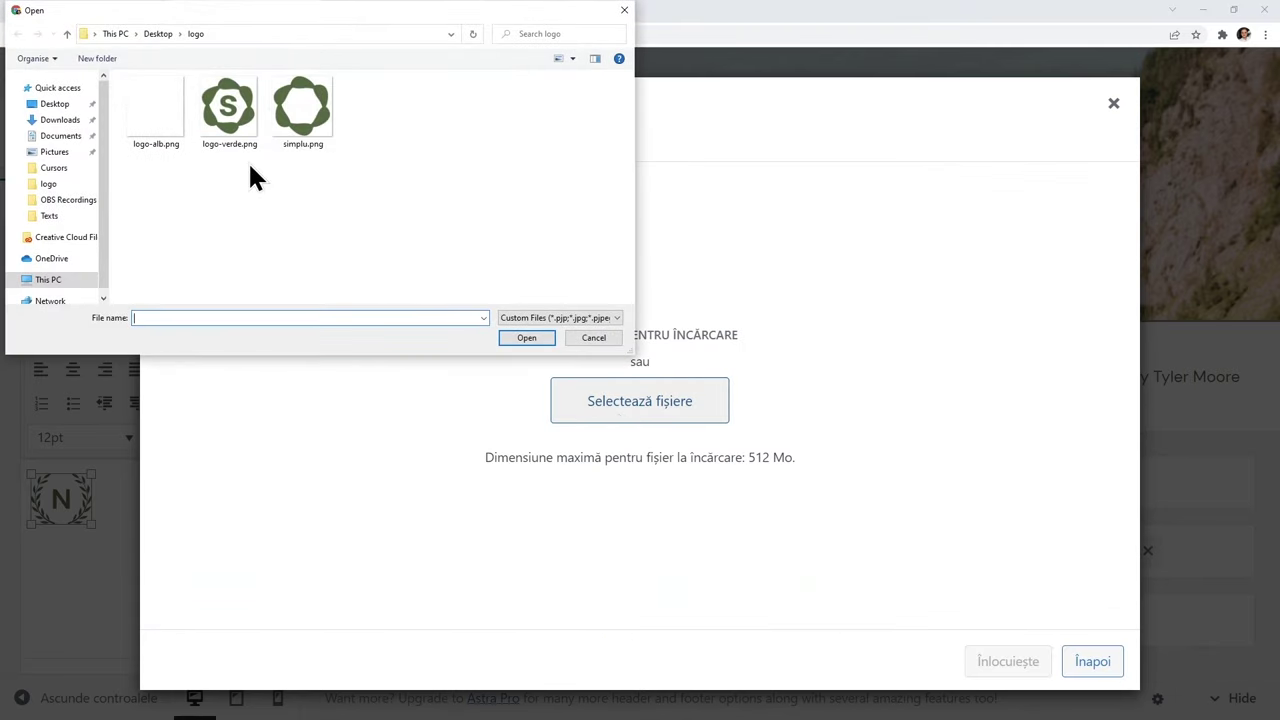
double_click(223, 130)
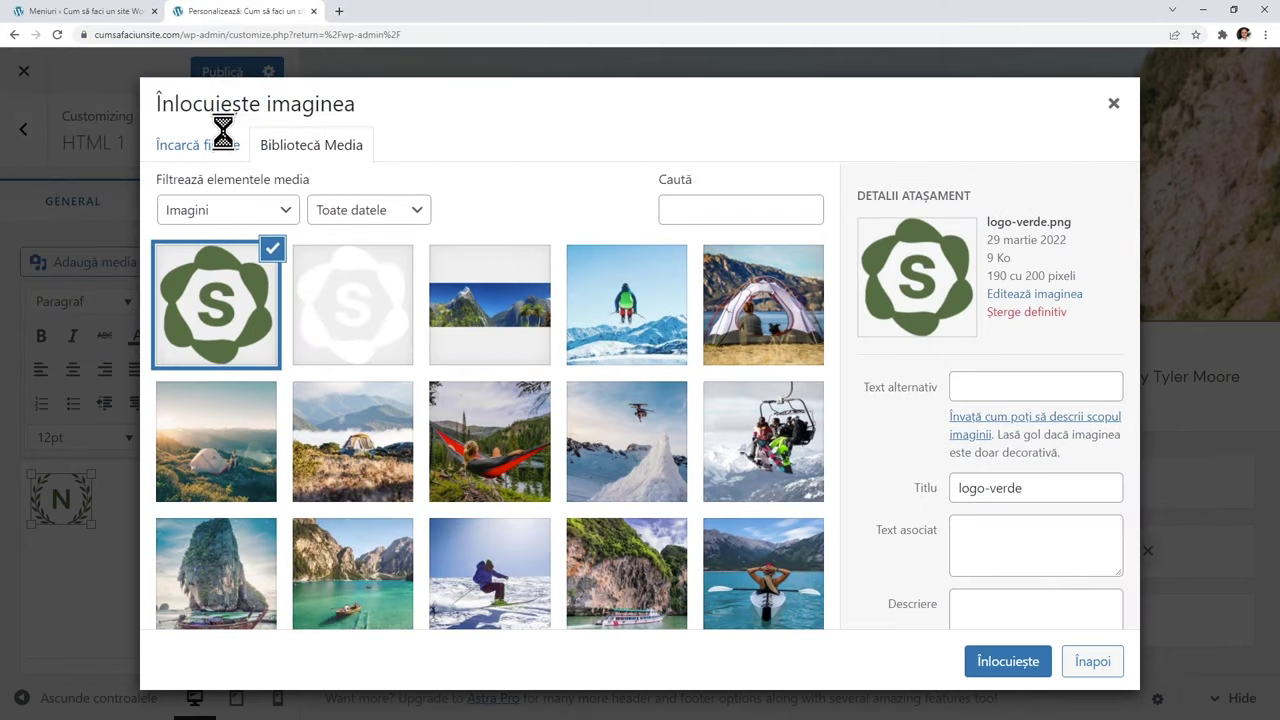
Swap in the green S logo, centre it and give it a custom width of 60 px.
left_click(988, 664)
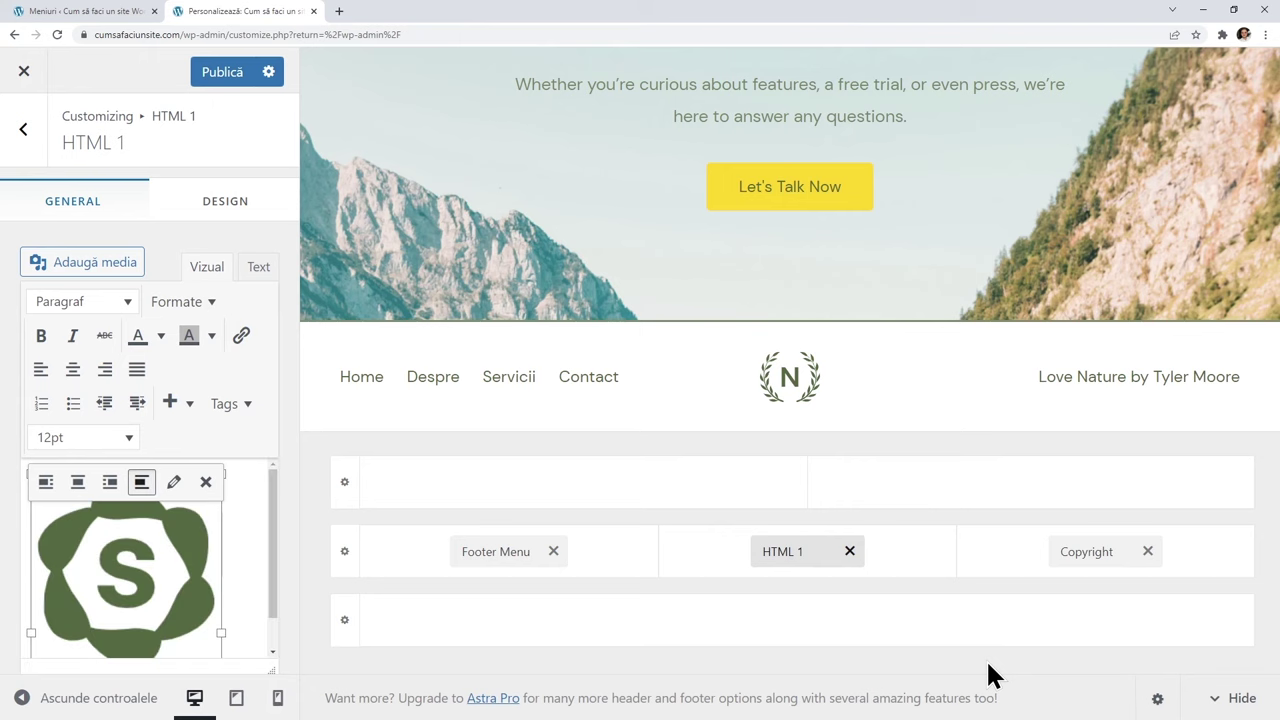
scroll(914, 283, "down", 1)
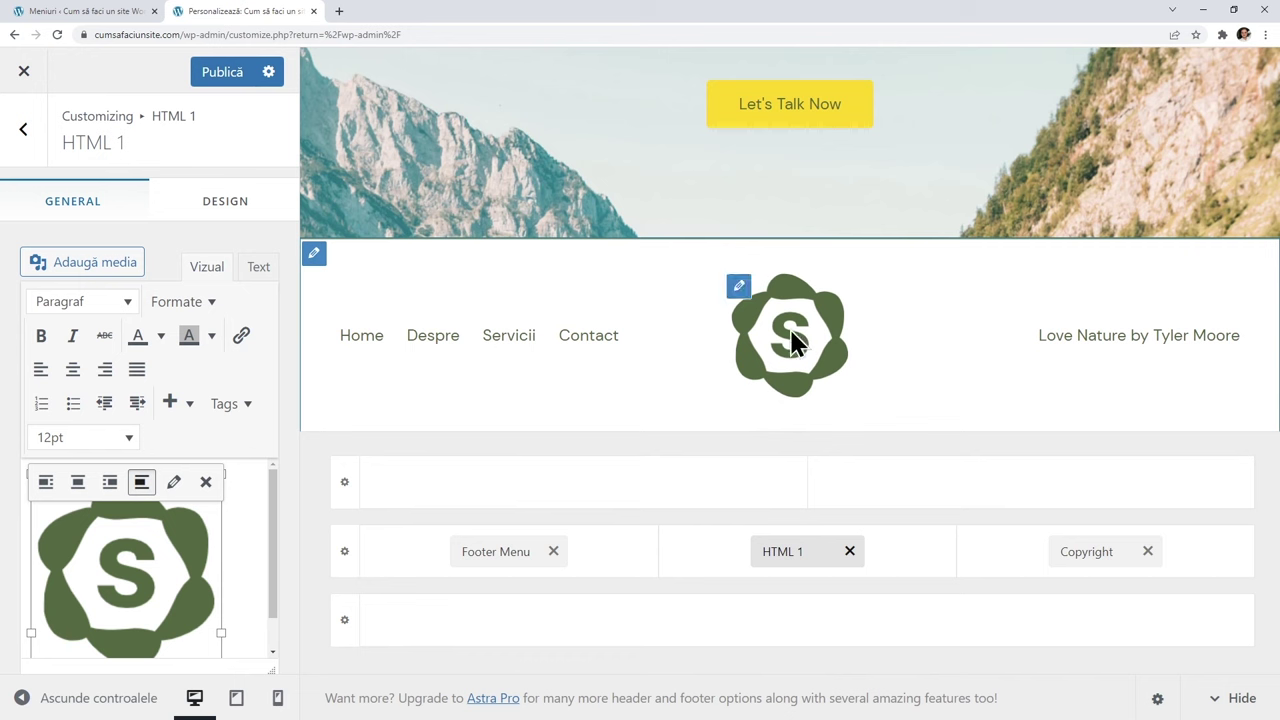
left_click(173, 483)
left_click(384, 372)
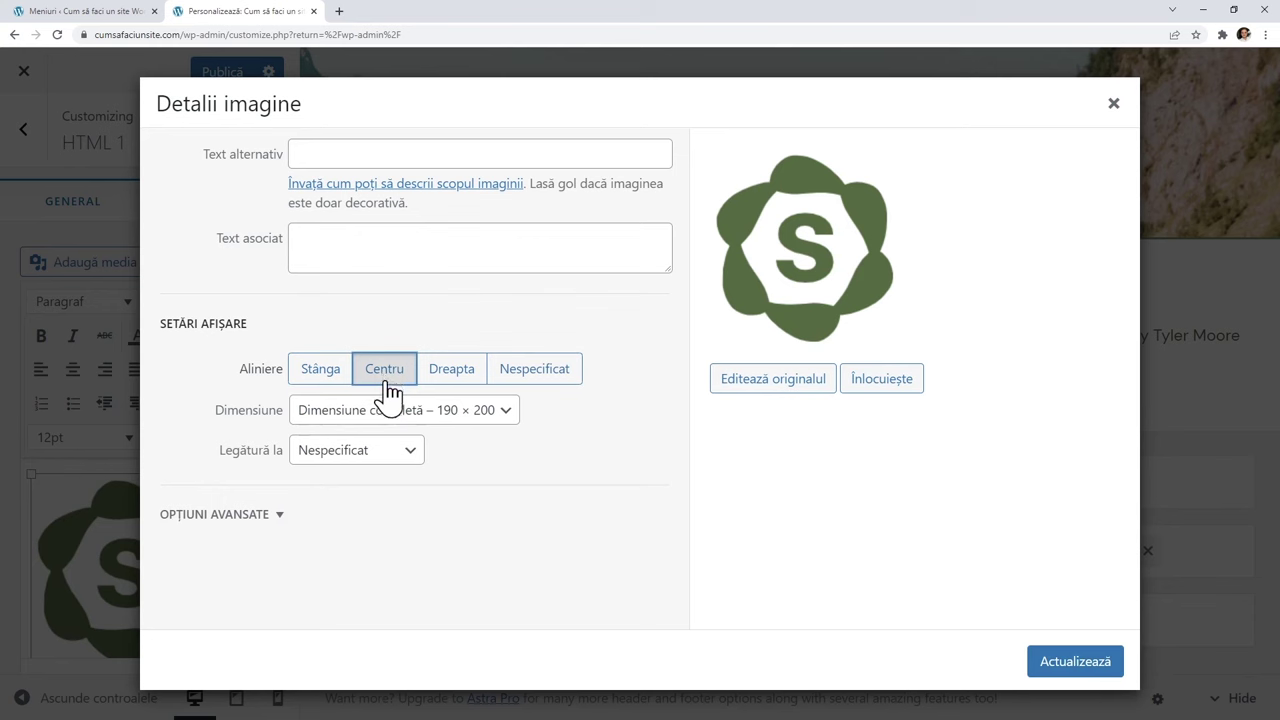
left_click(390, 412)
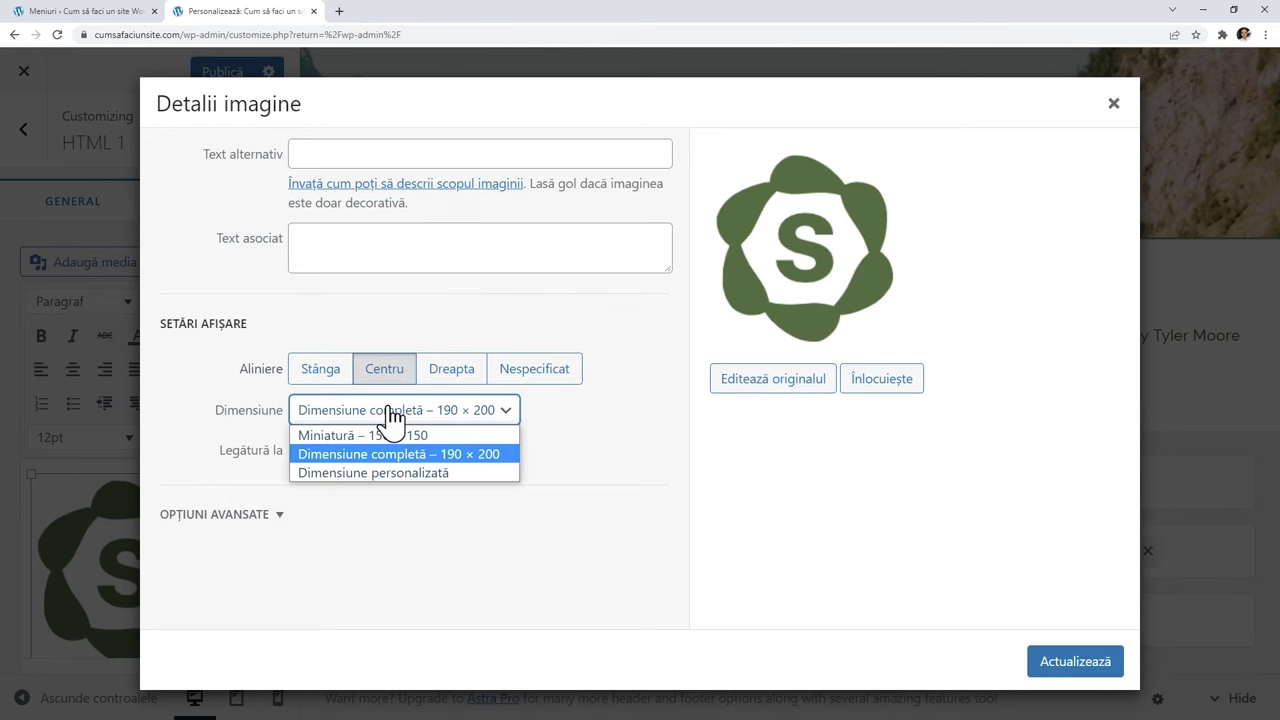
left_click(385, 472)
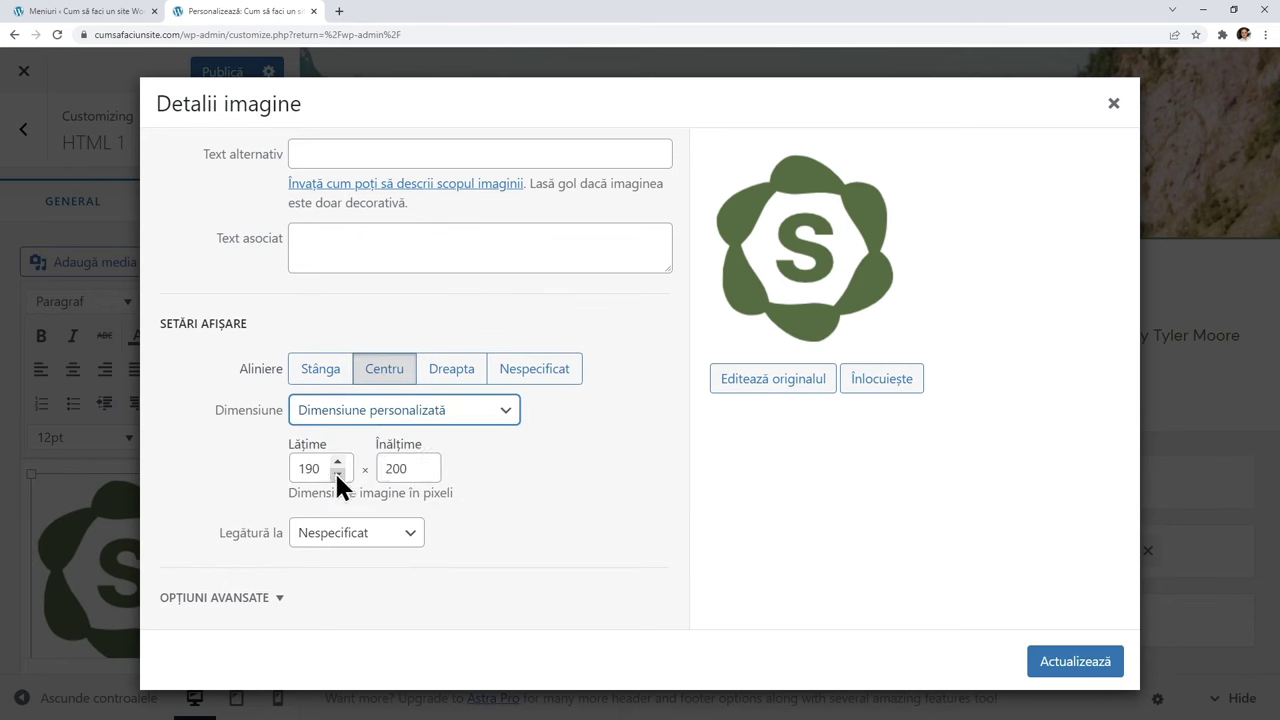
left_click_drag(330, 469, 292, 482)
type("60")
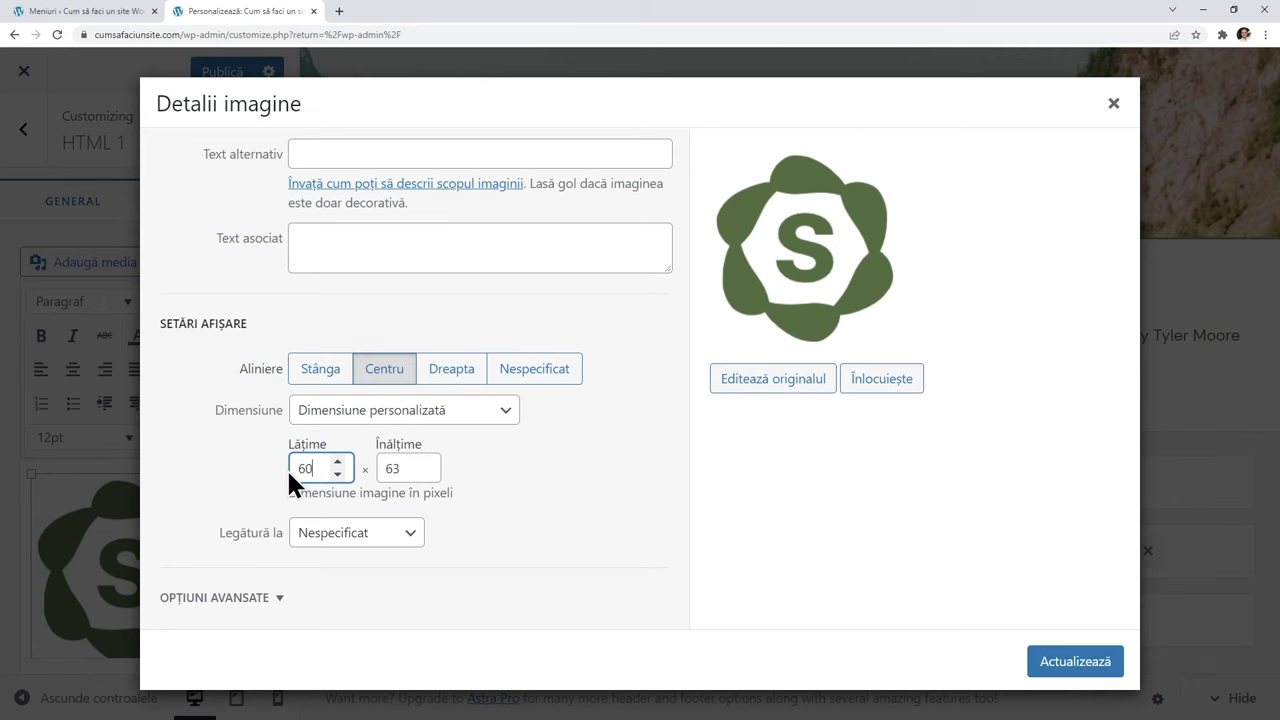
left_click(330, 537)
left_click(343, 586)
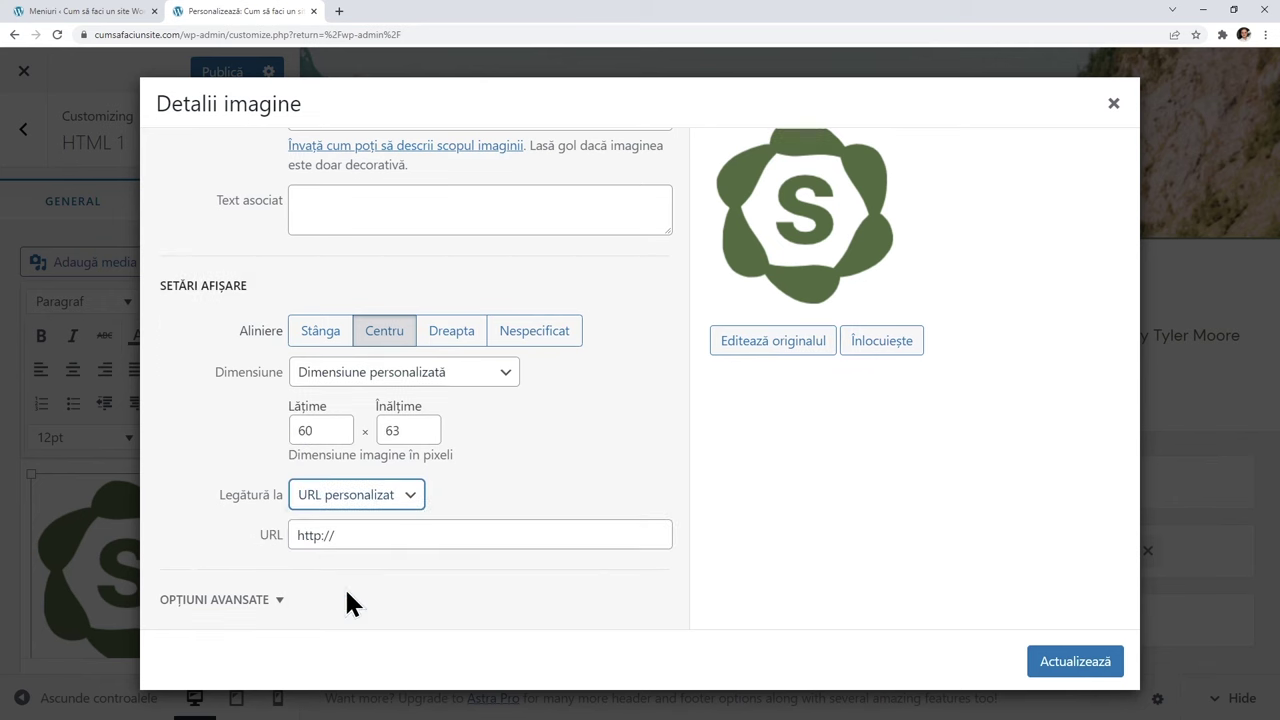
left_click_drag(346, 535, 285, 532)
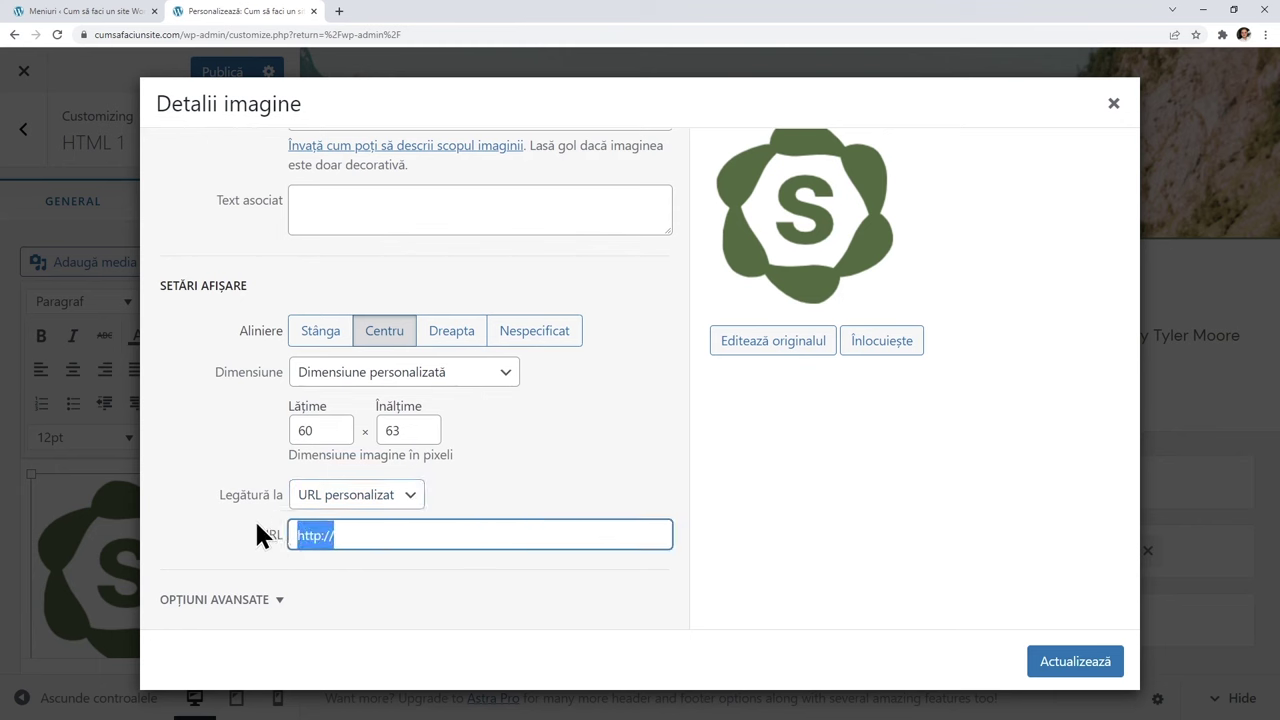
type("http://cumsafaciunsite.com/")
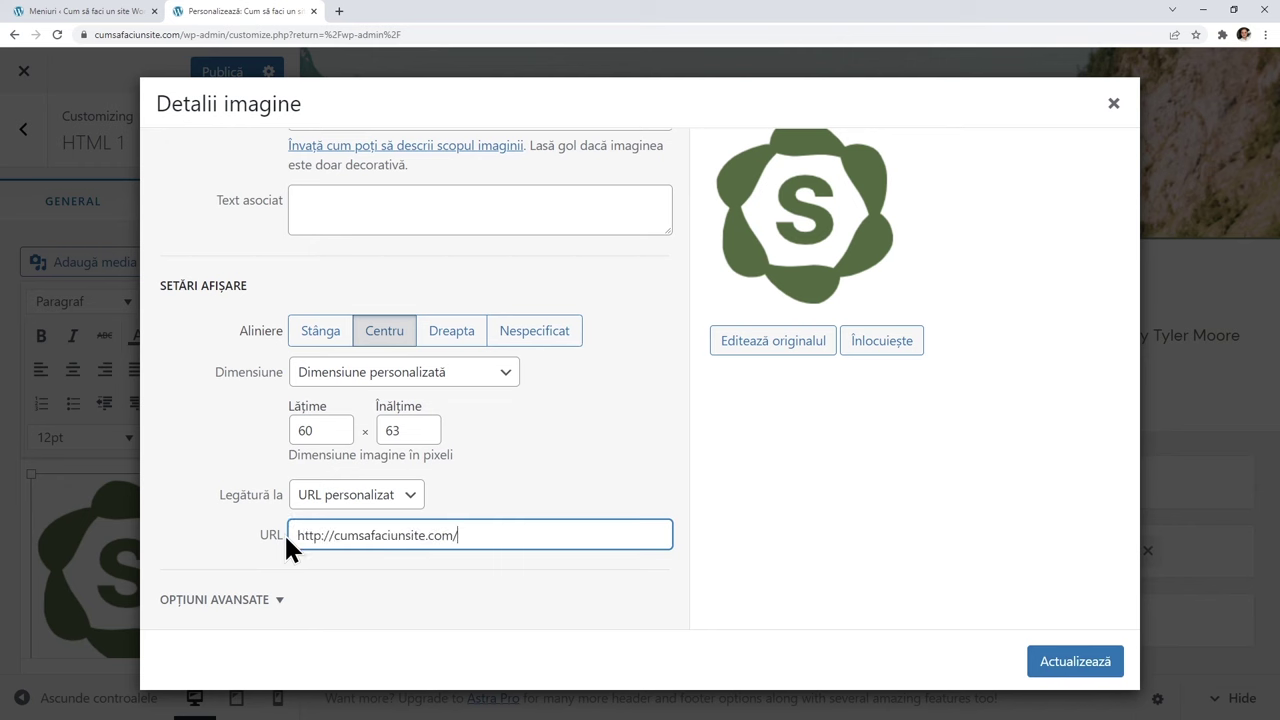
left_click(447, 560)
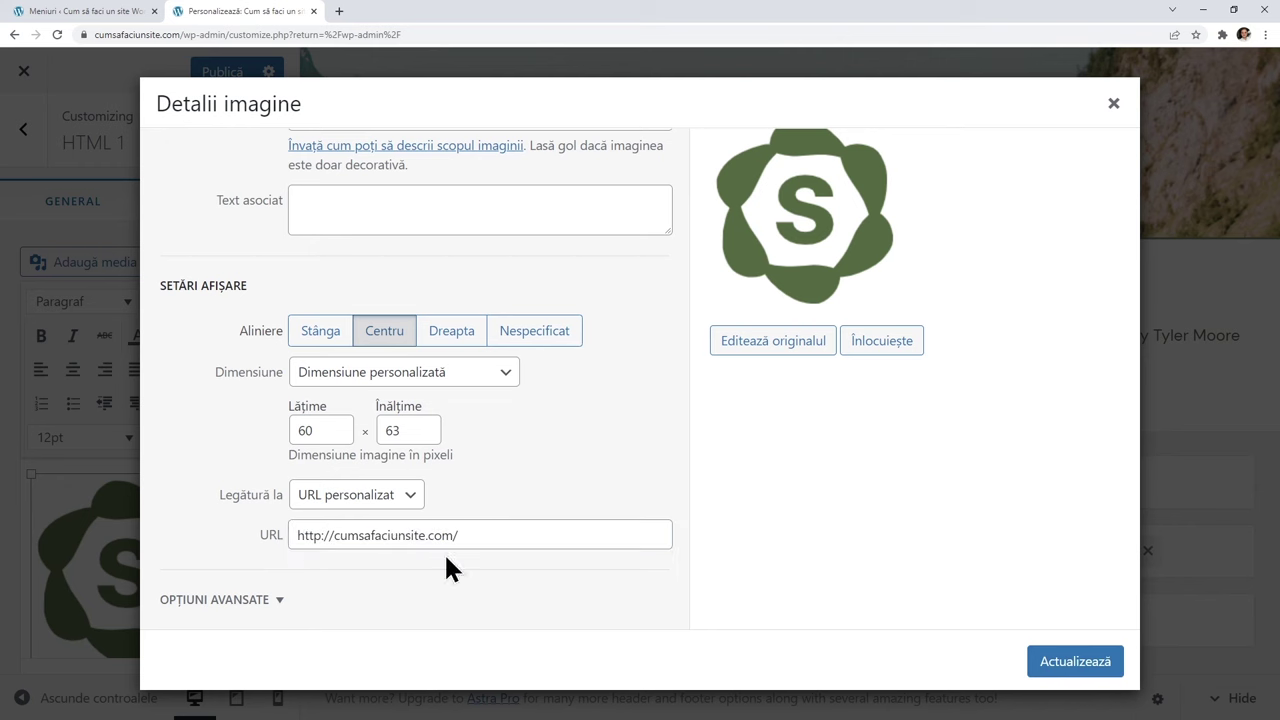
left_click(1055, 665)
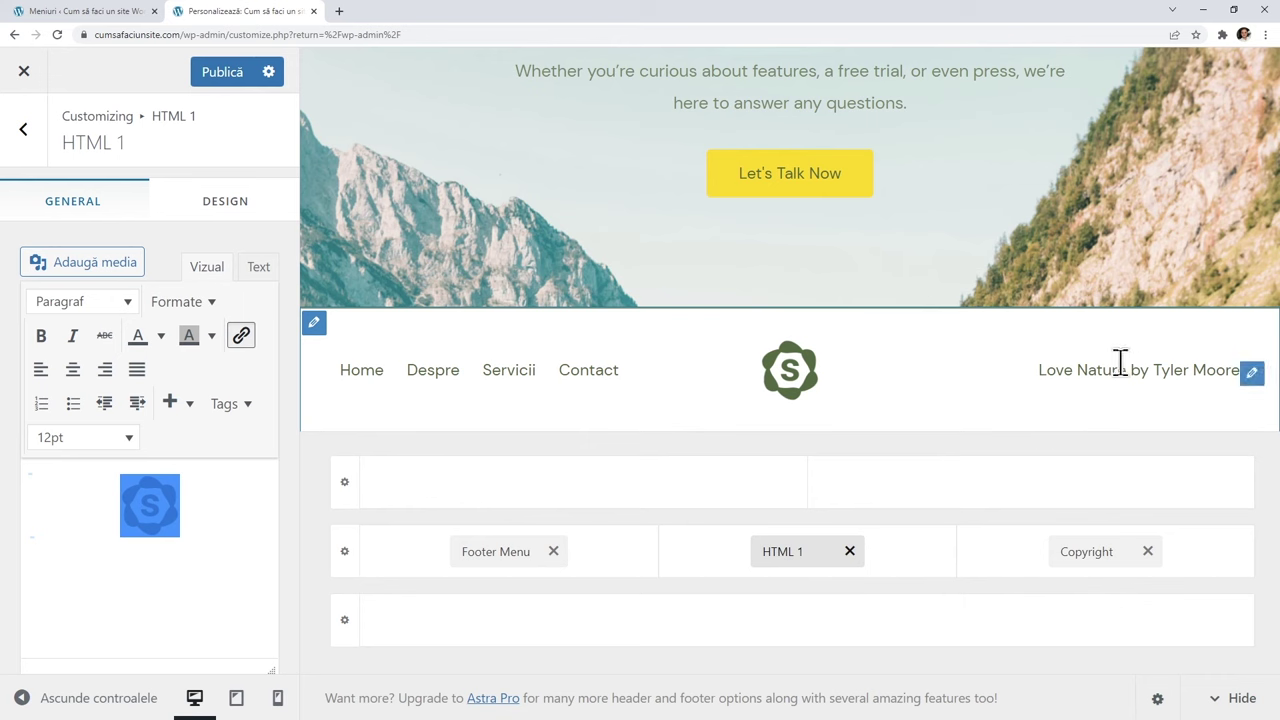
left_click(1088, 558)
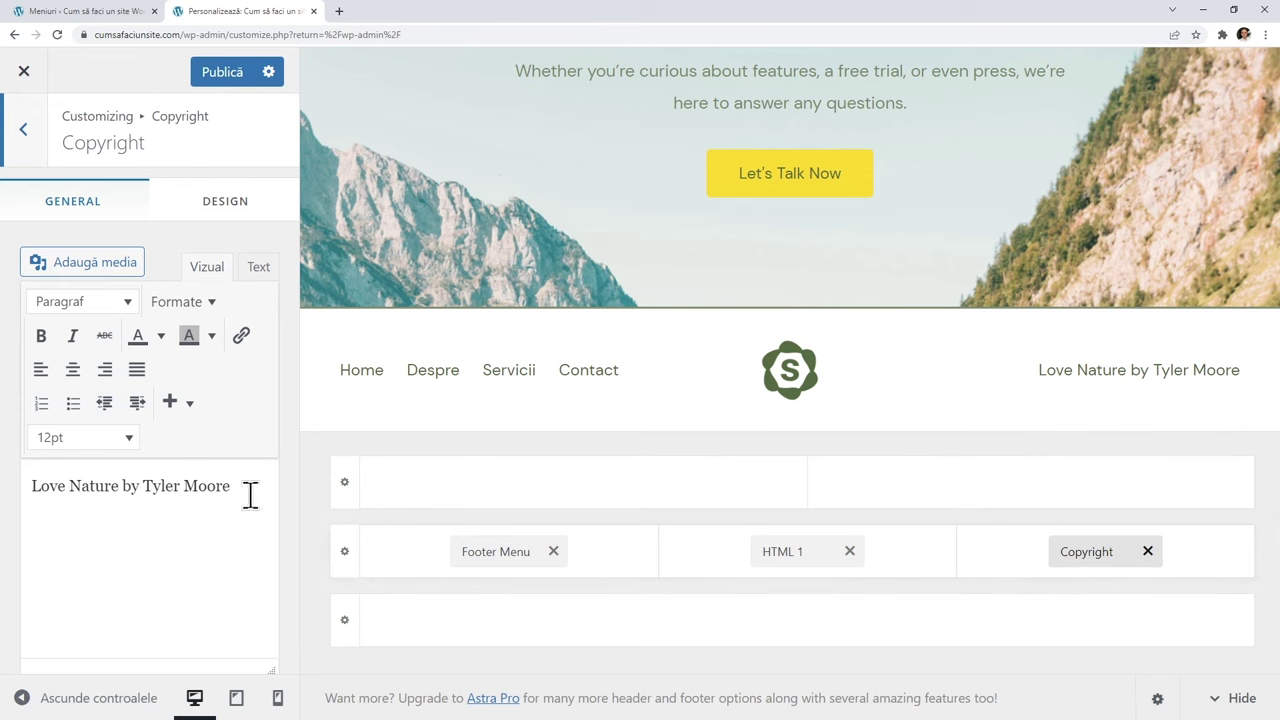
left_click_drag(240, 488, 30, 487)
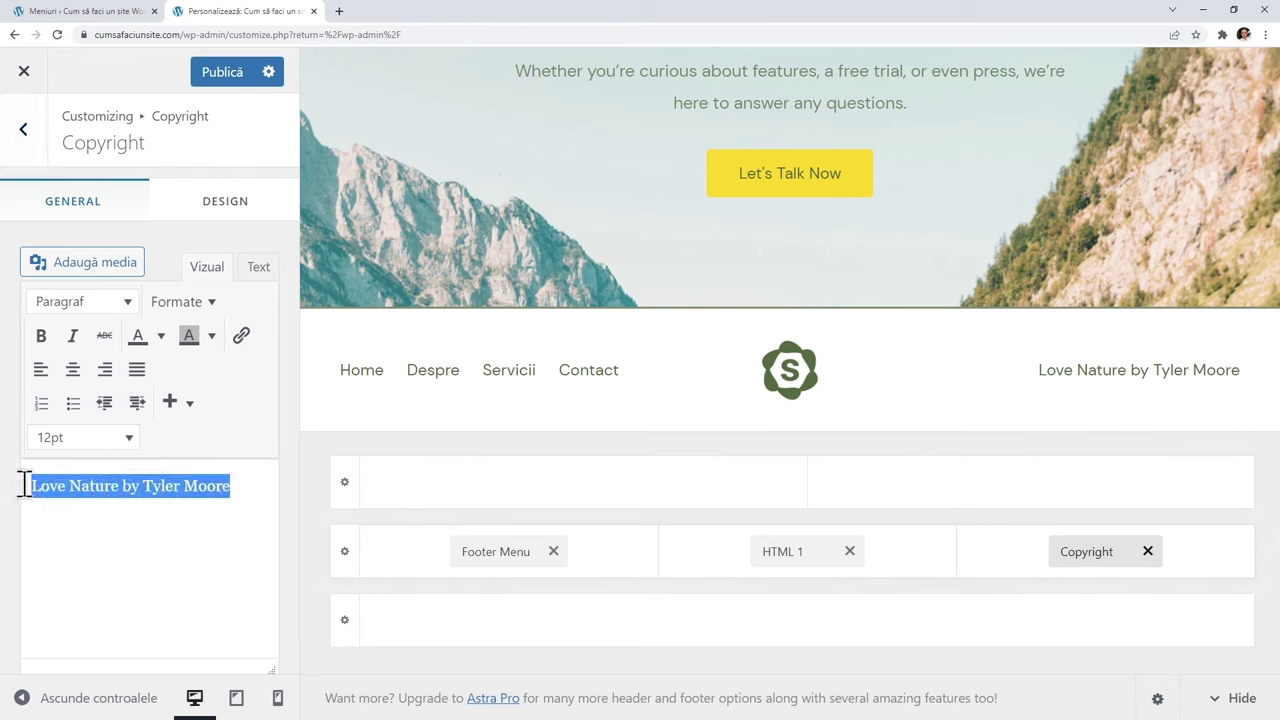
type("crează un website | Do")
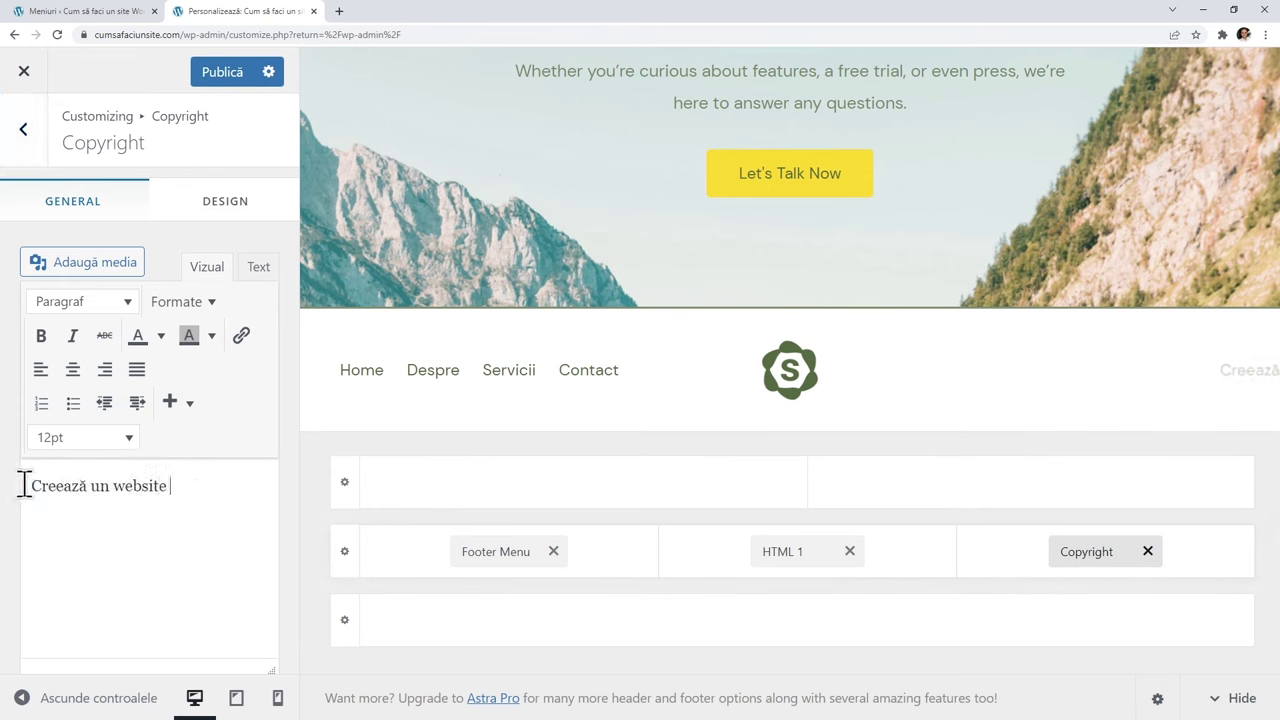
type("ar pe Internet")
left_click_drag(91, 510, 181, 490)
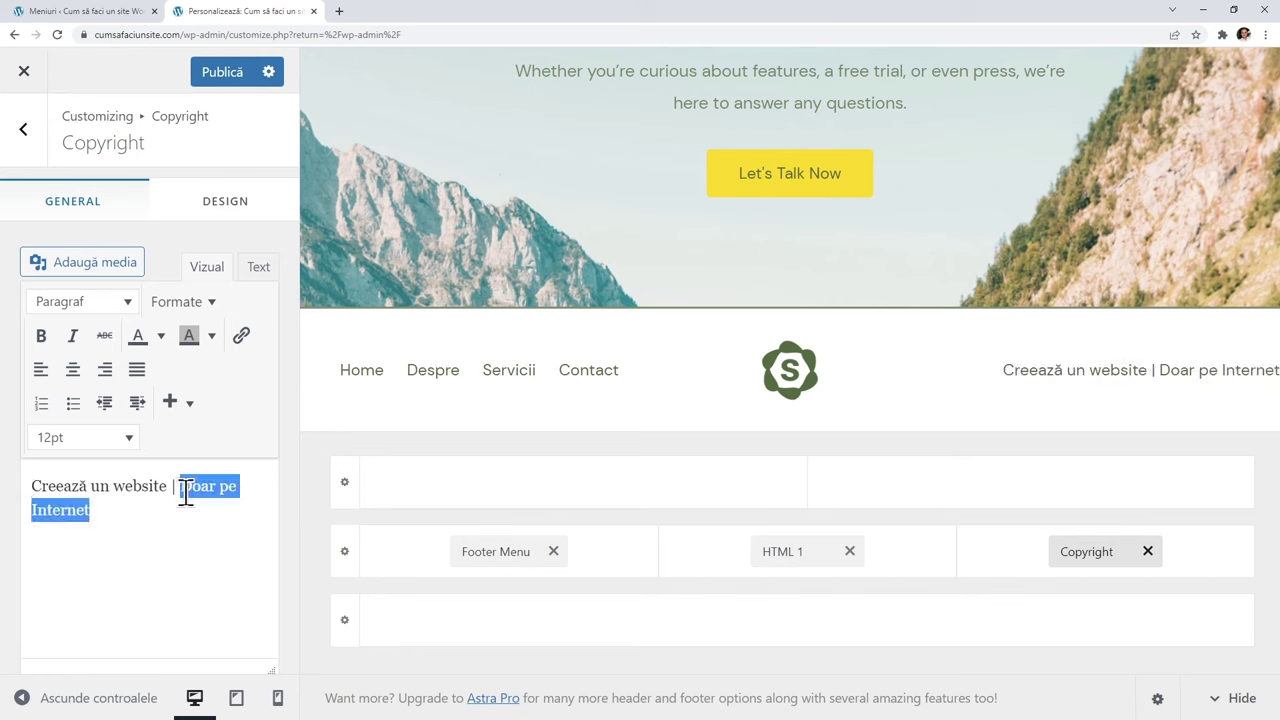
left_click(241, 337)
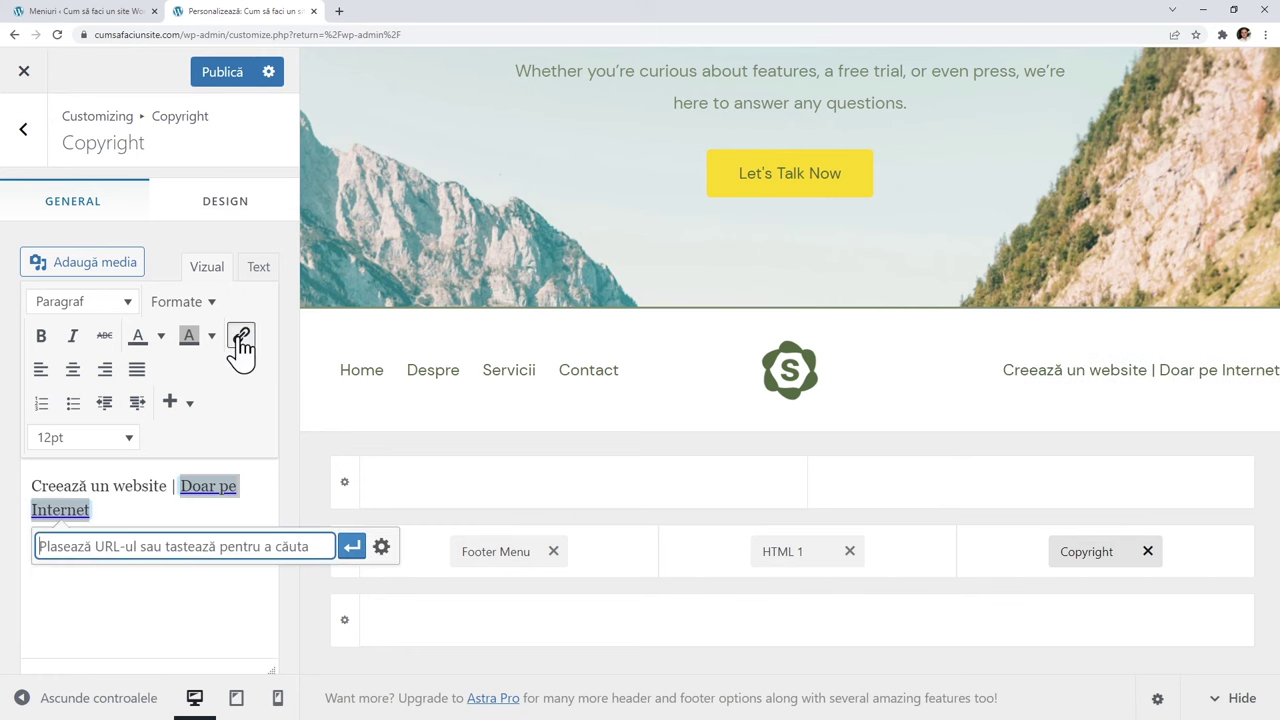
type("https://doarpeinternet.com")
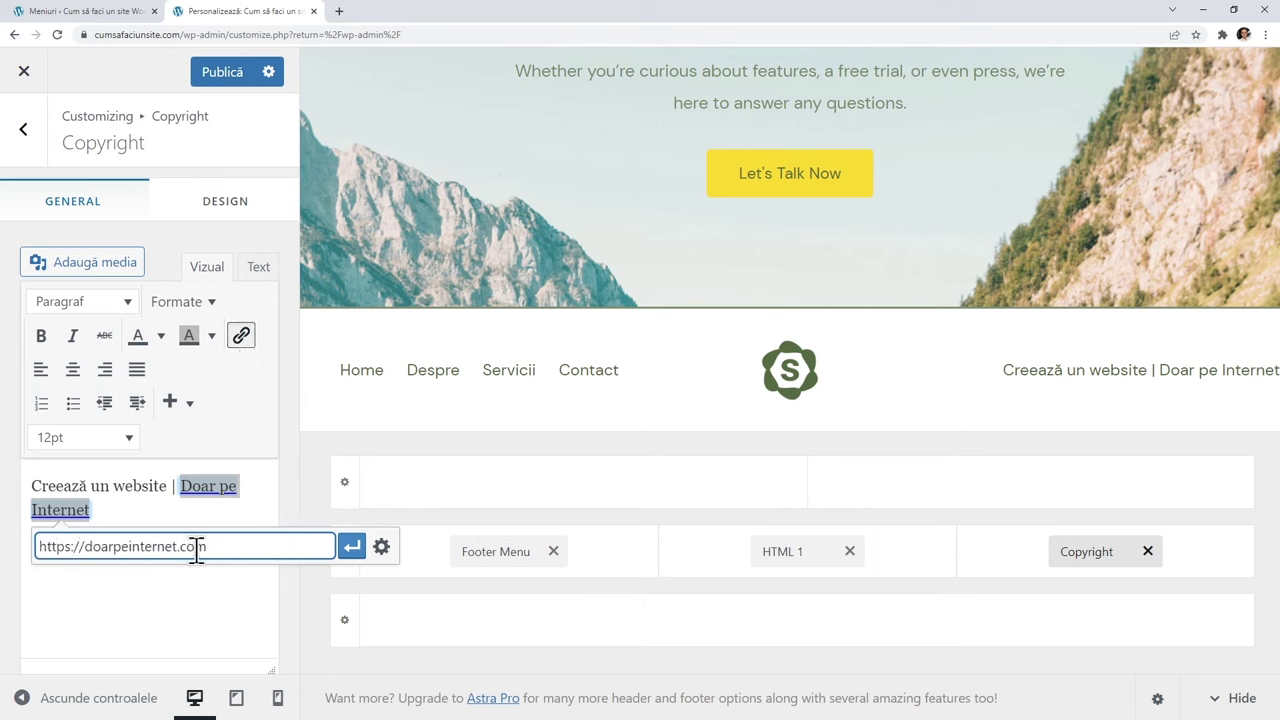
left_click(351, 547)
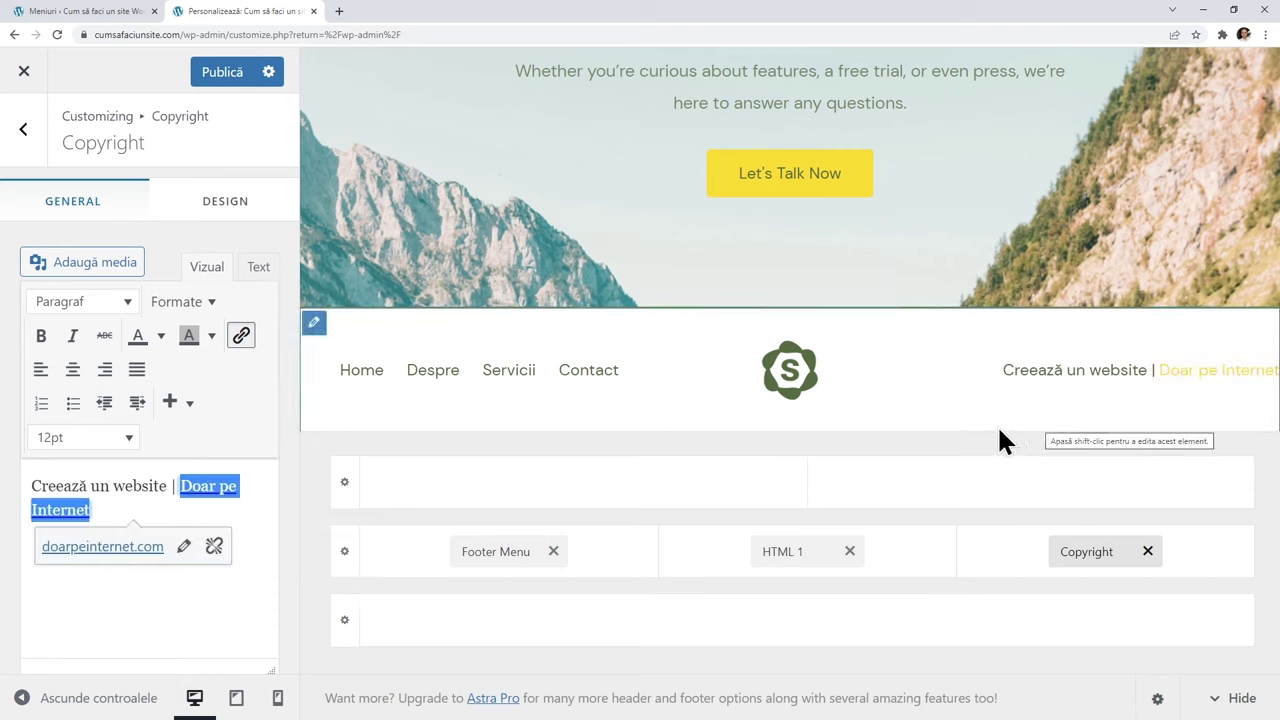
Check the footer at tablet and mobile widths, return to desktop preview, and publish.
left_click(236, 699)
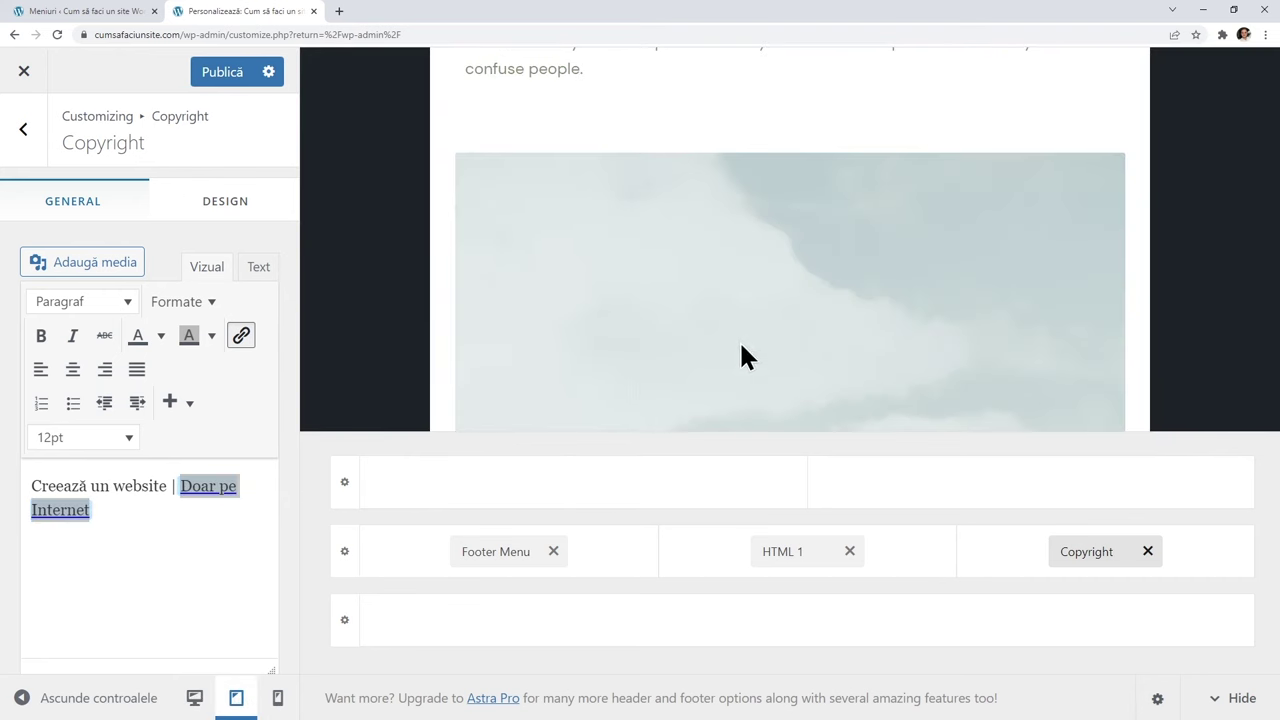
scroll(743, 357, "down", 10)
left_click(280, 702)
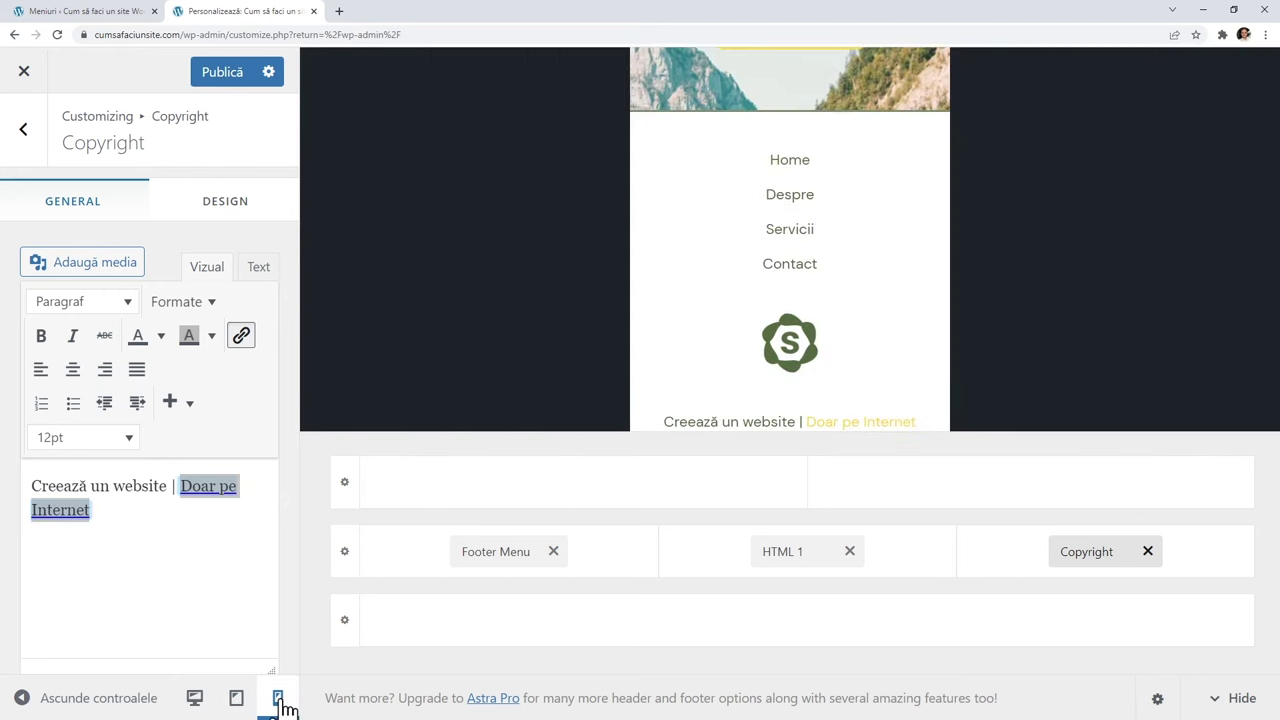
left_click(1238, 702)
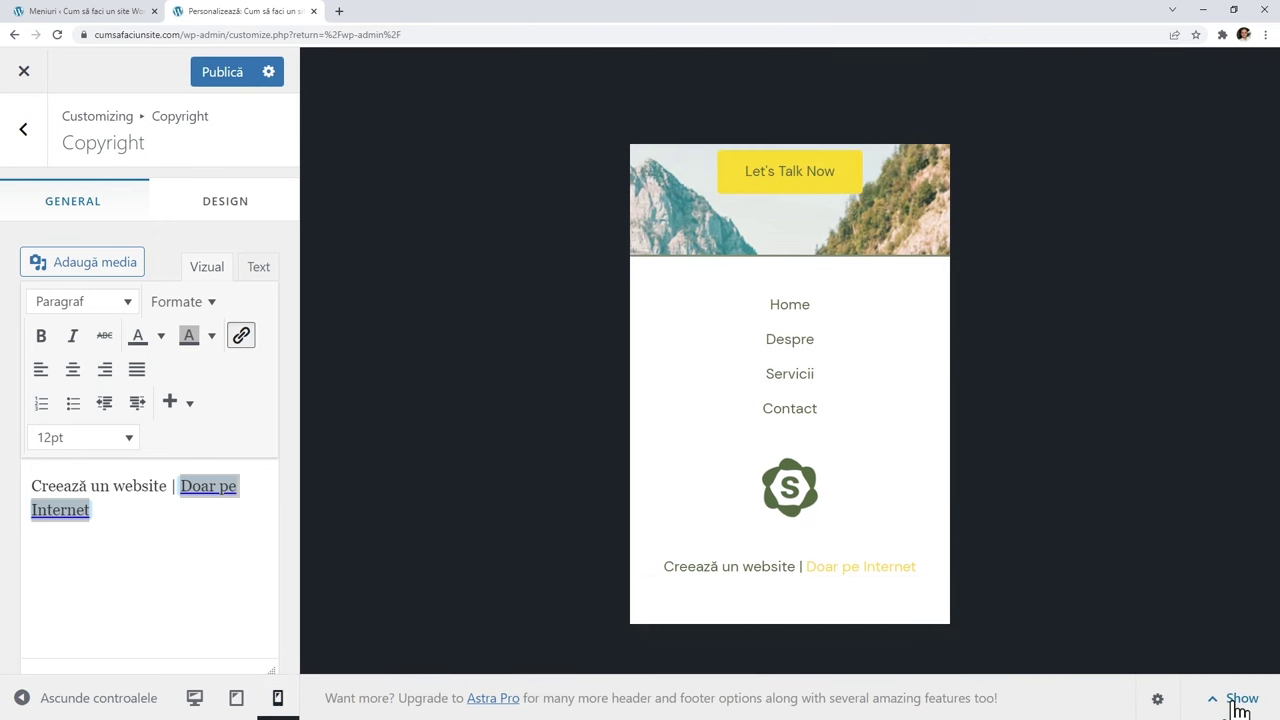
left_click(236, 699)
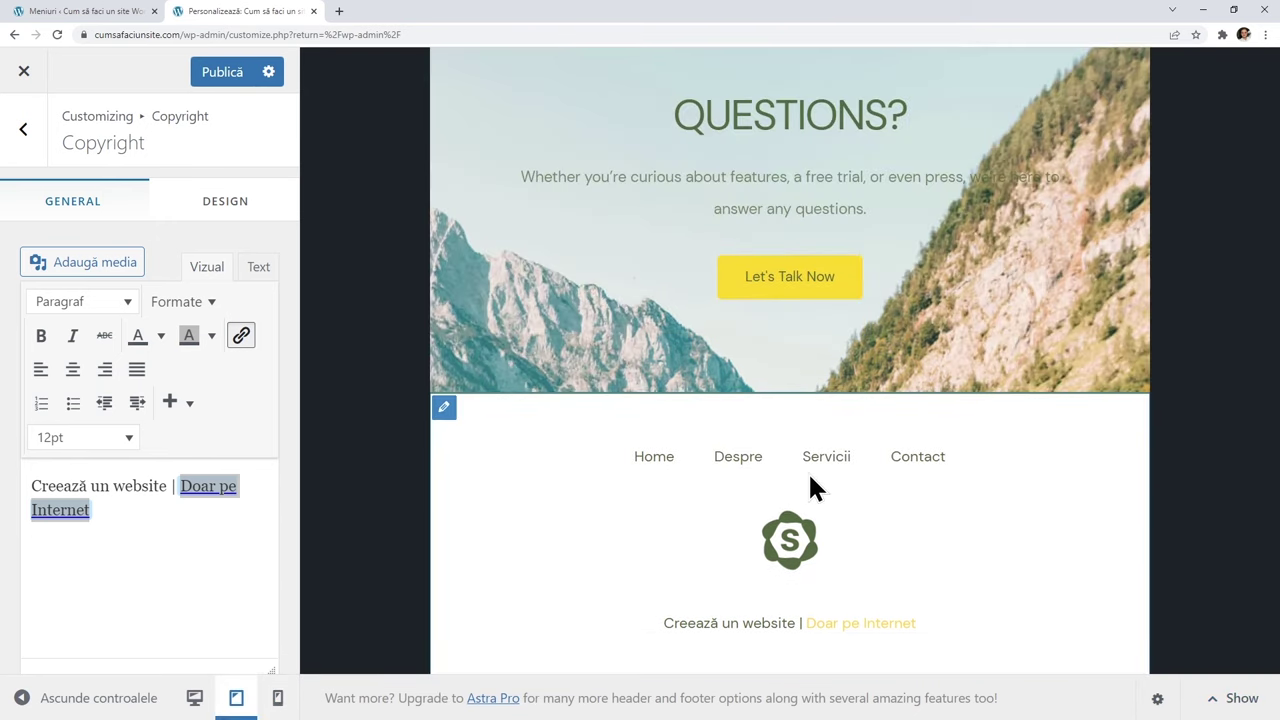
left_click(194, 698)
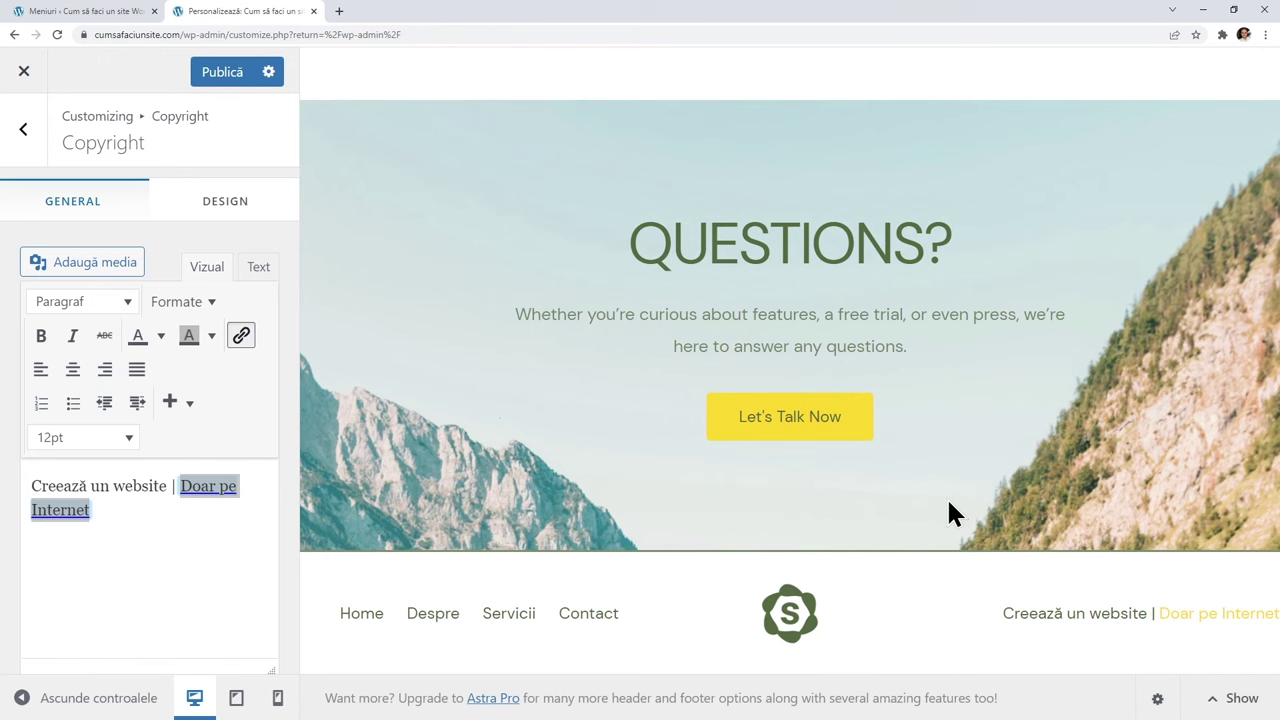
left_click(217, 80)
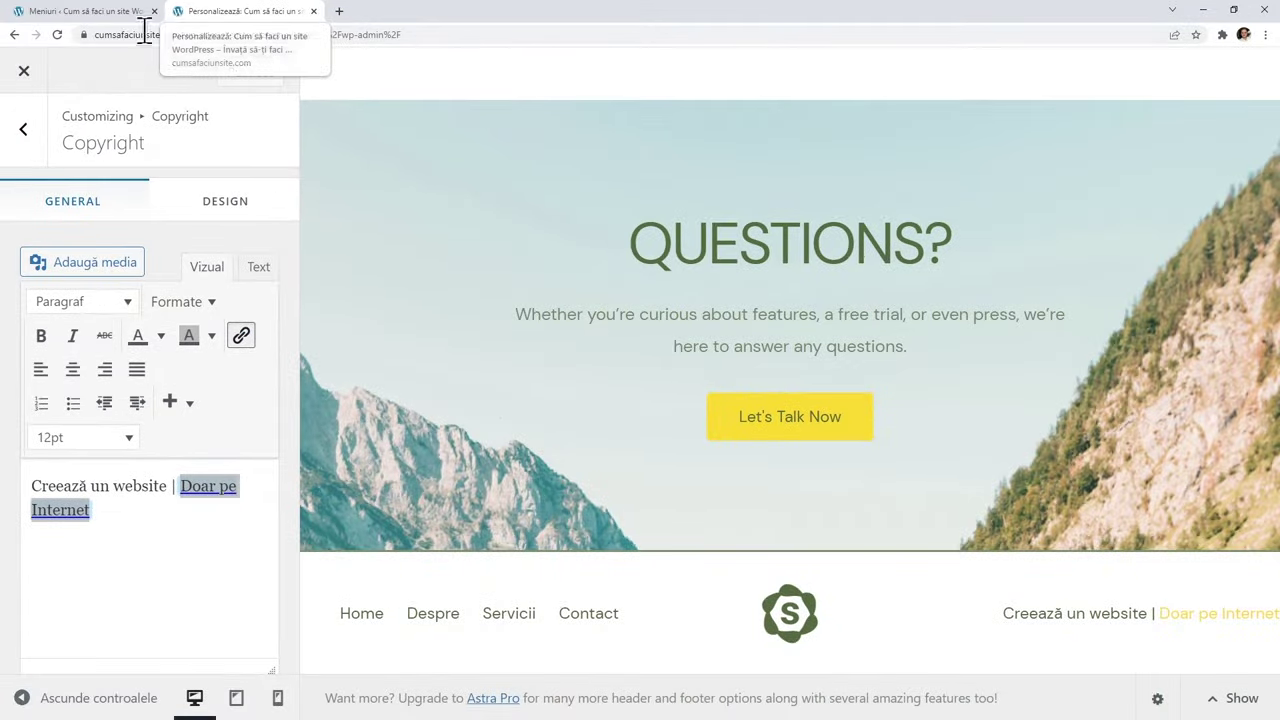
Close and reopen the customizer, going to the Site Identity section.
left_click(25, 72)
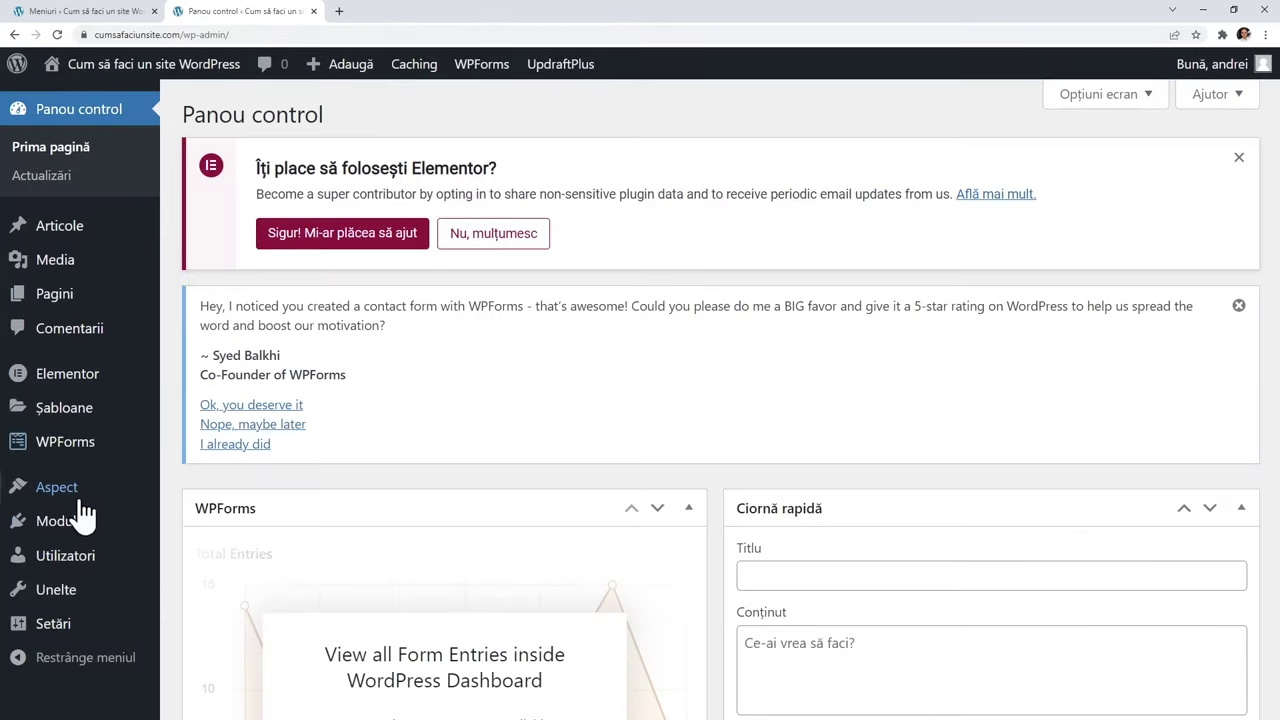
mouse_move(88, 497)
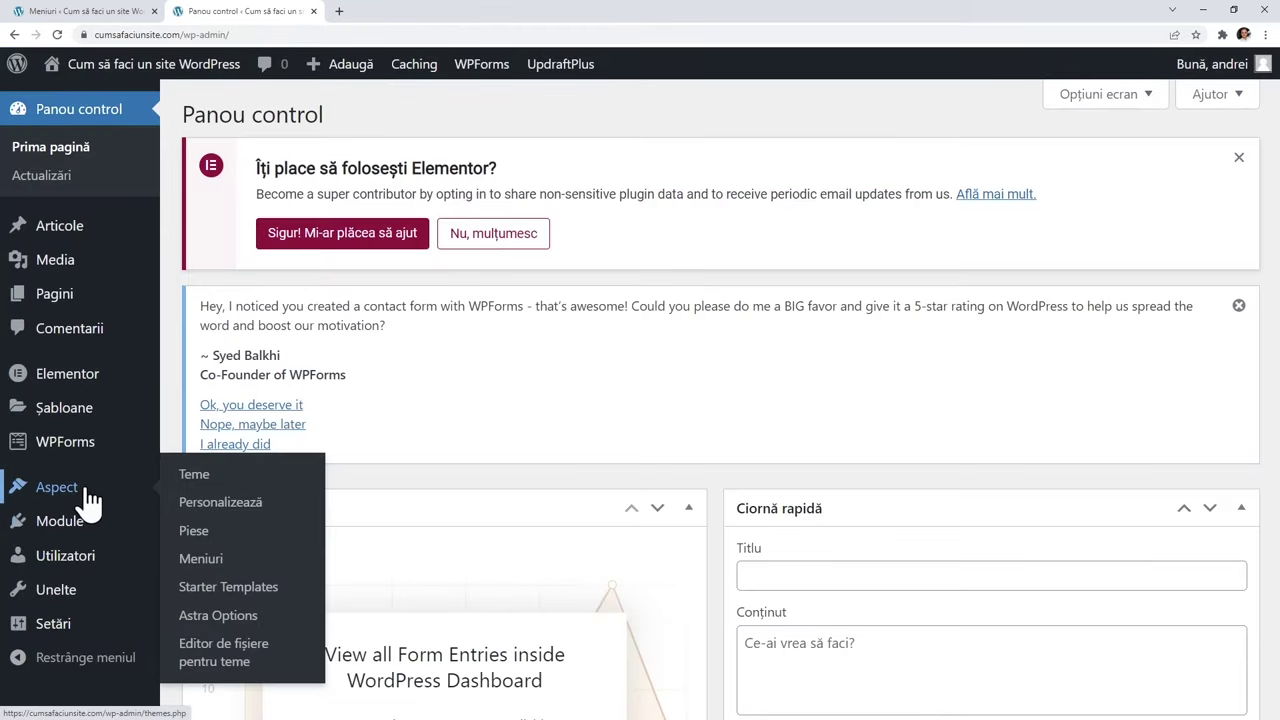
left_click(194, 505)
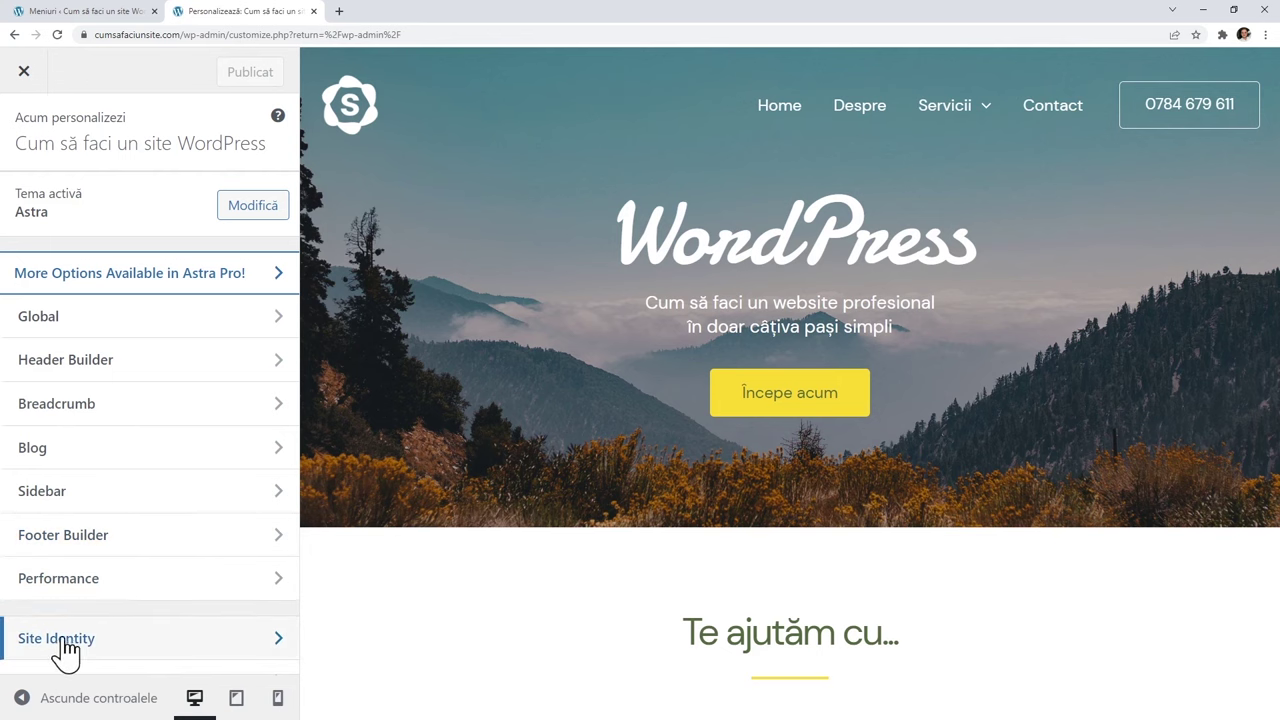
left_click(123, 648)
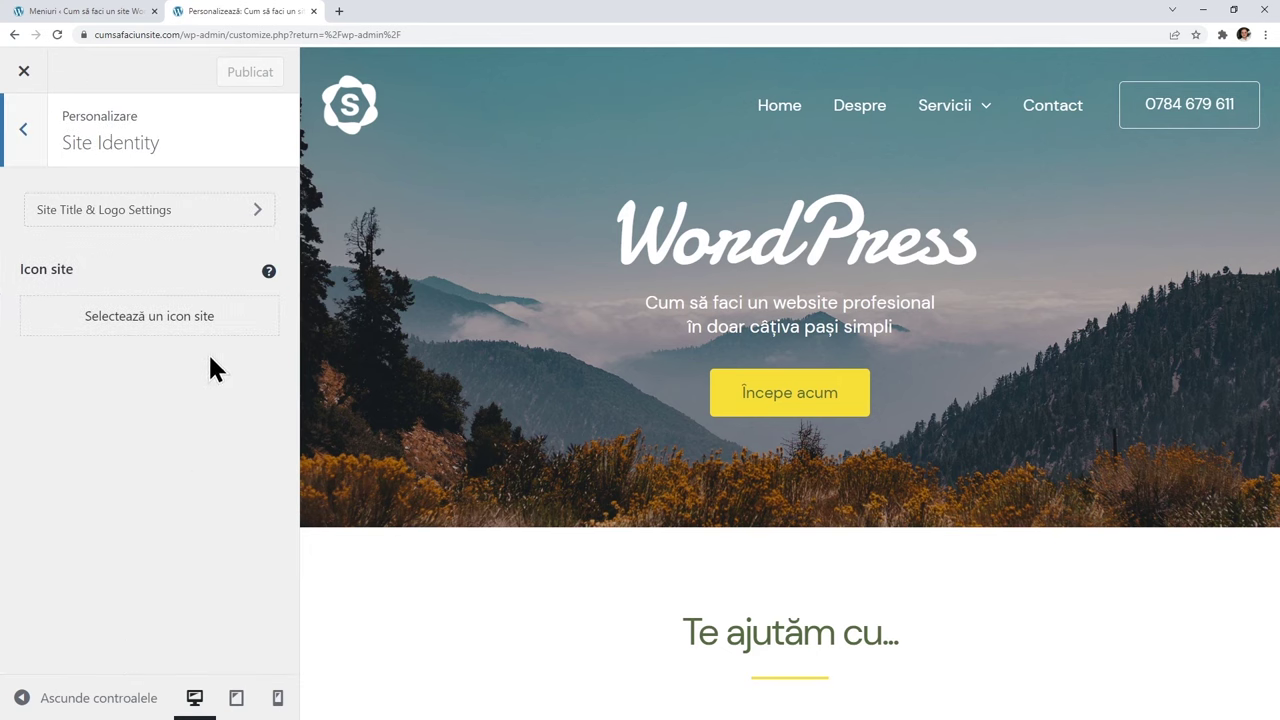
Upload simplu.png and set it uncropped as the site icon, then close the customizer tab.
left_click(206, 319)
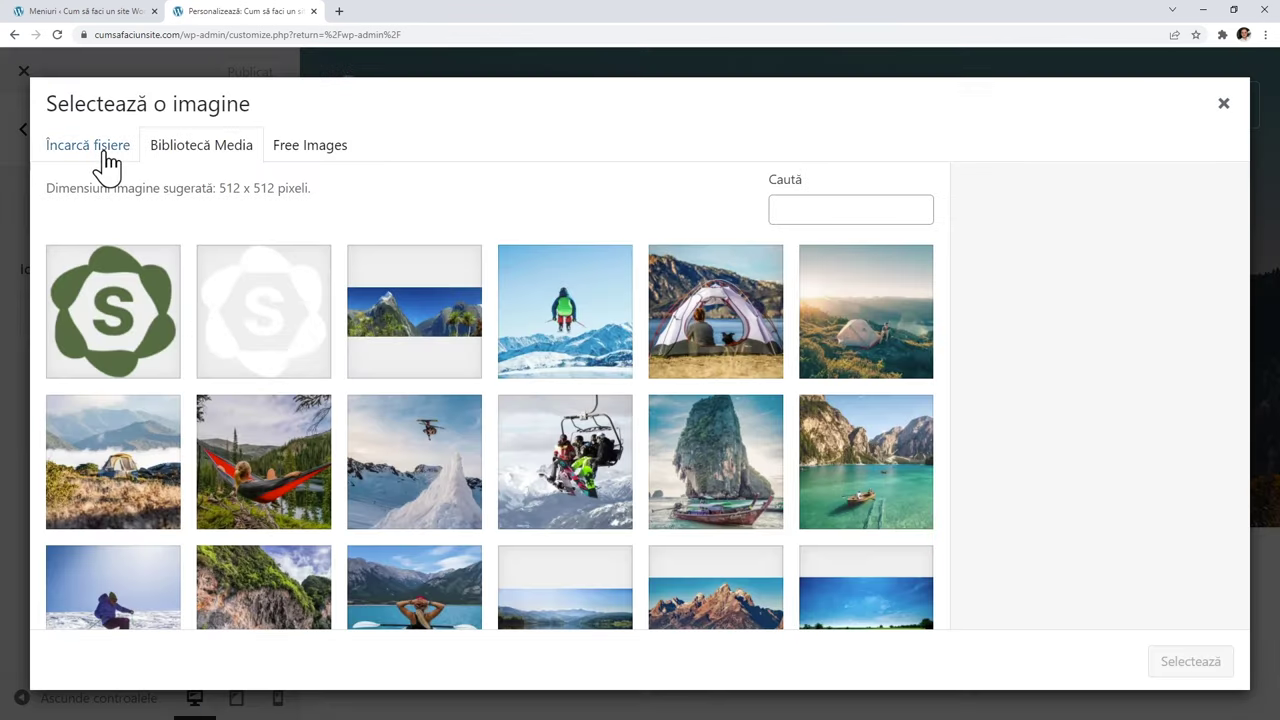
left_click(105, 152)
left_click(634, 412)
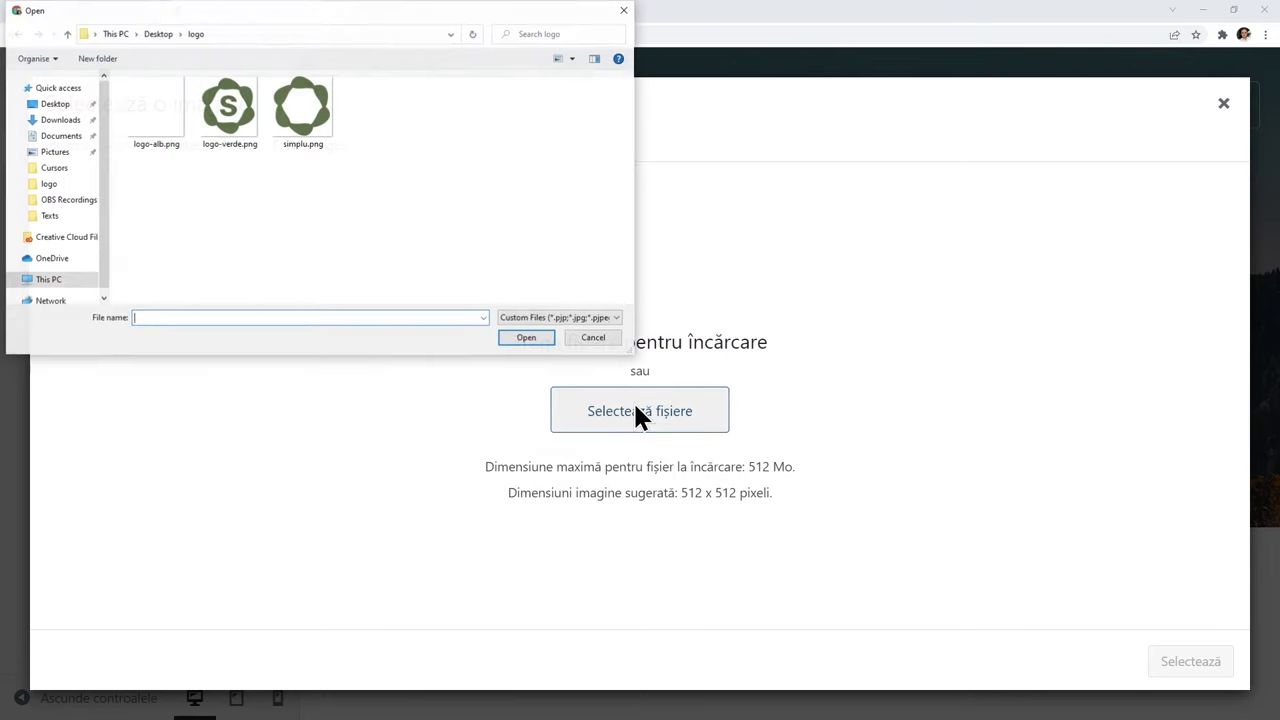
left_click(312, 137)
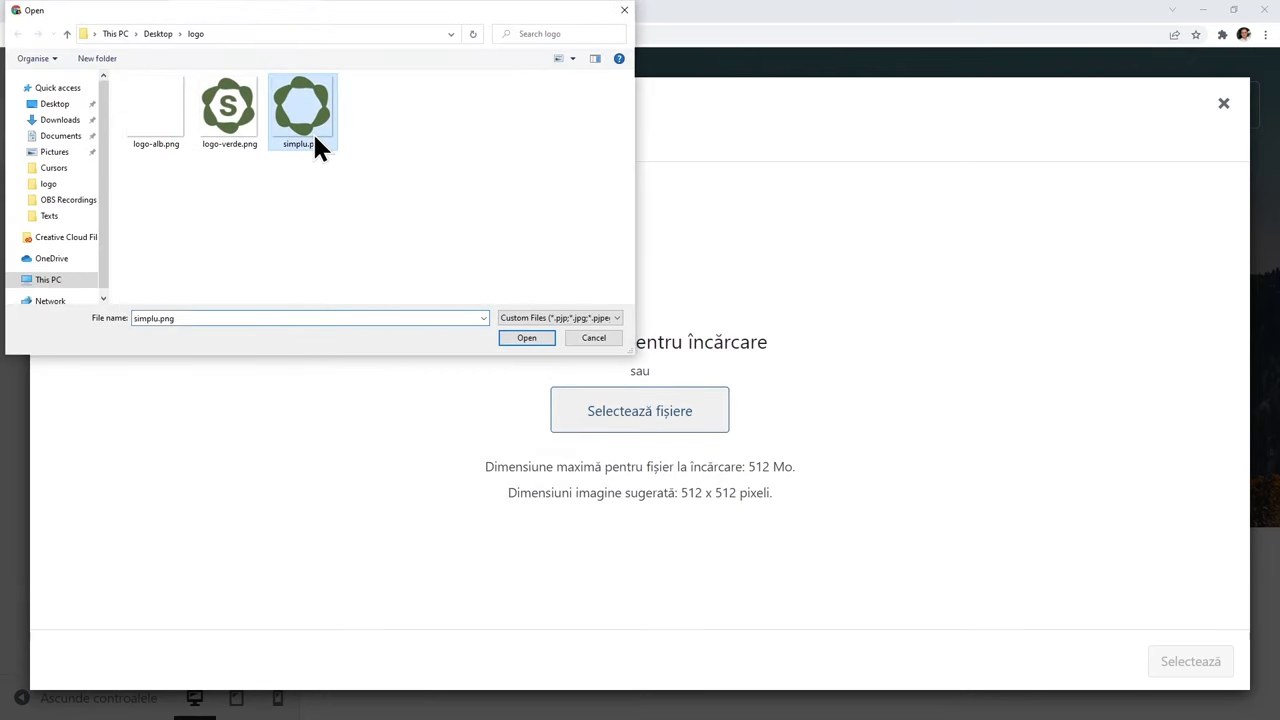
left_click(526, 337)
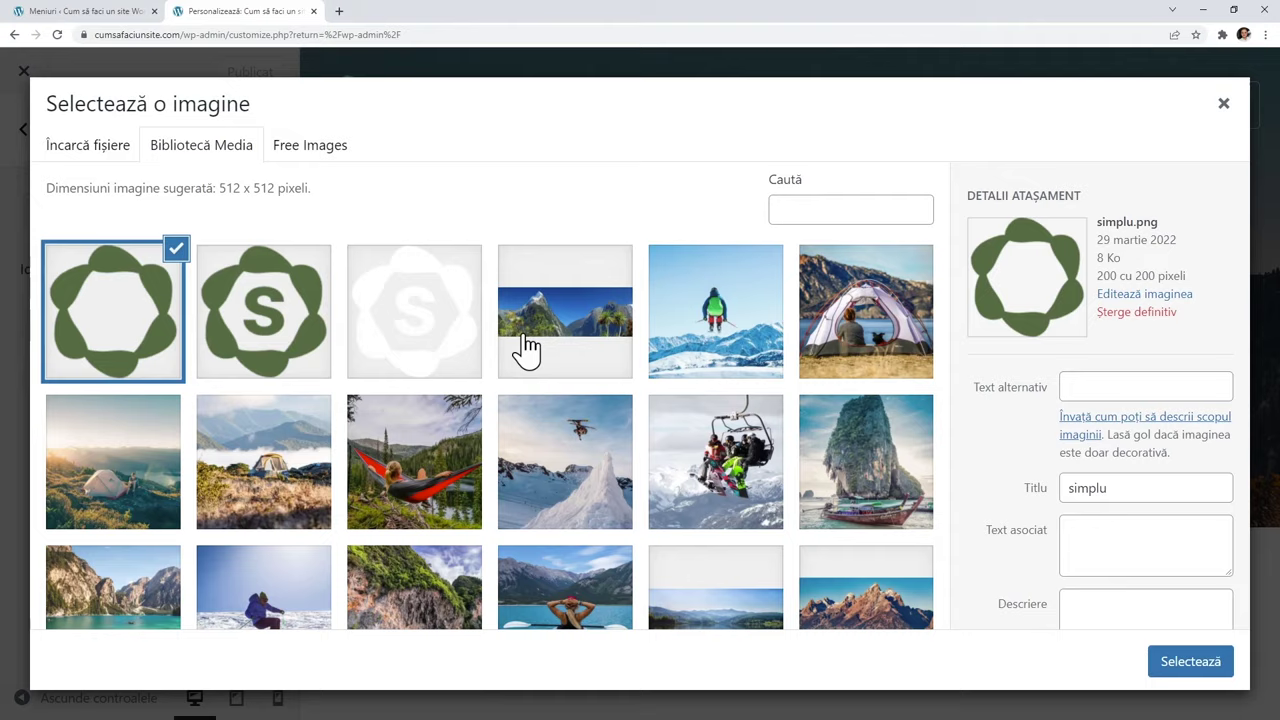
left_click(1188, 672)
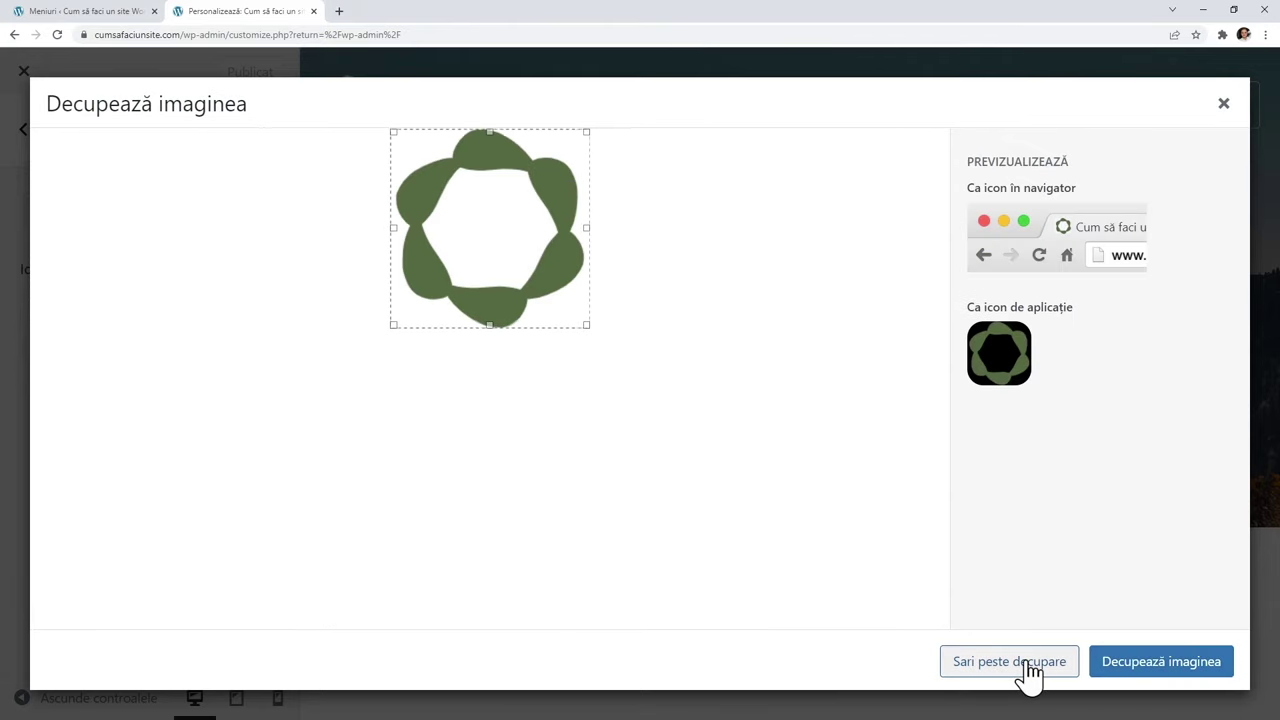
left_click(1035, 674)
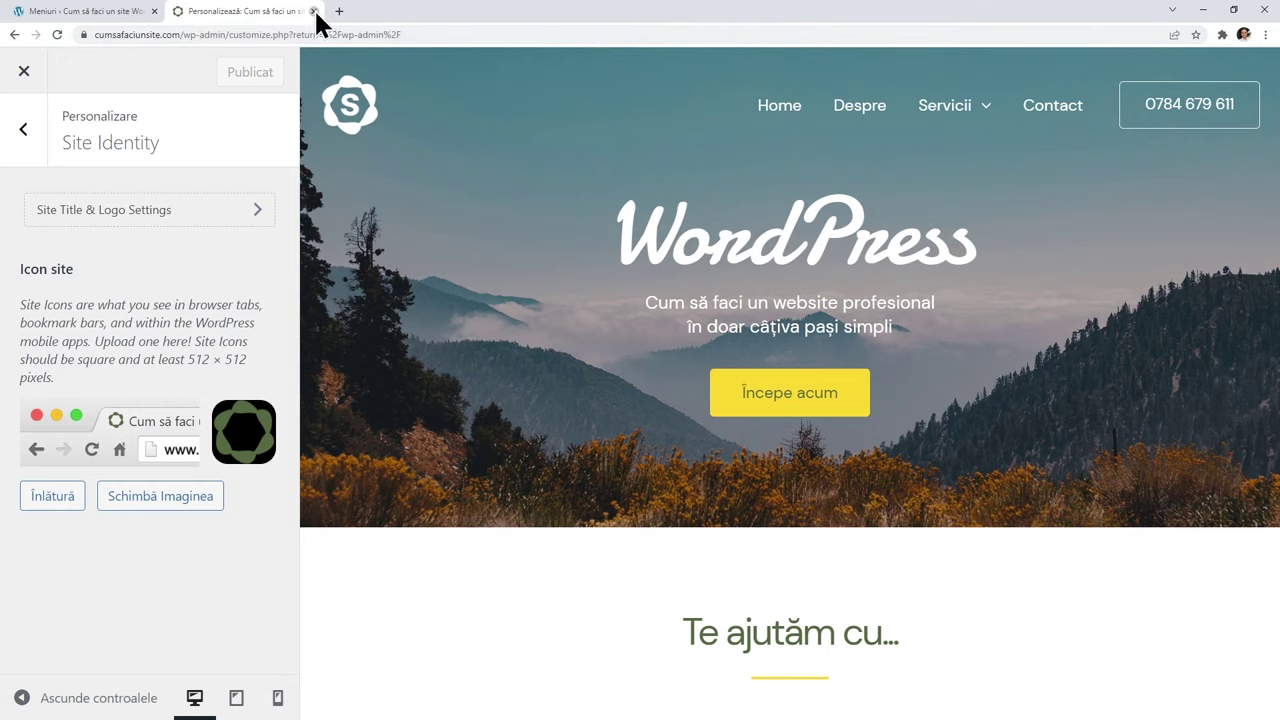
left_click(313, 11)
Visit the live site and log out of WordPress via Dezautentificare.
left_click(171, 66)
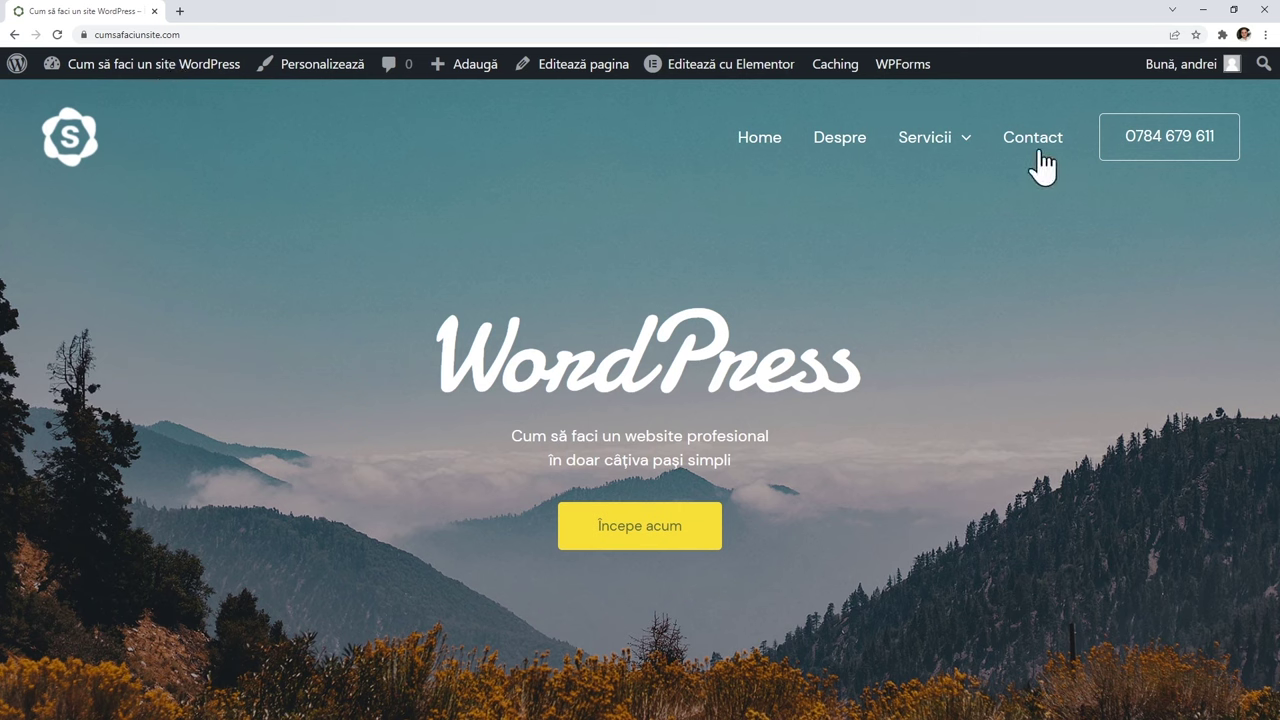
mouse_move(1170, 68)
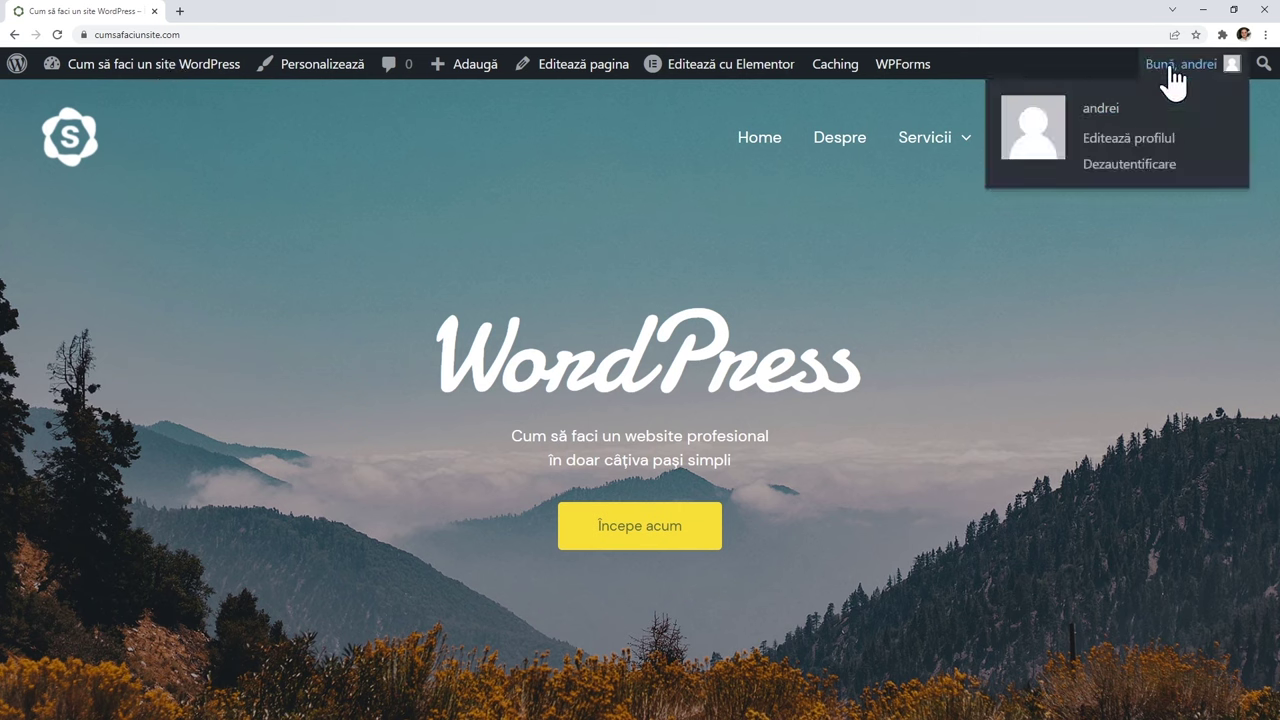
left_click(1126, 166)
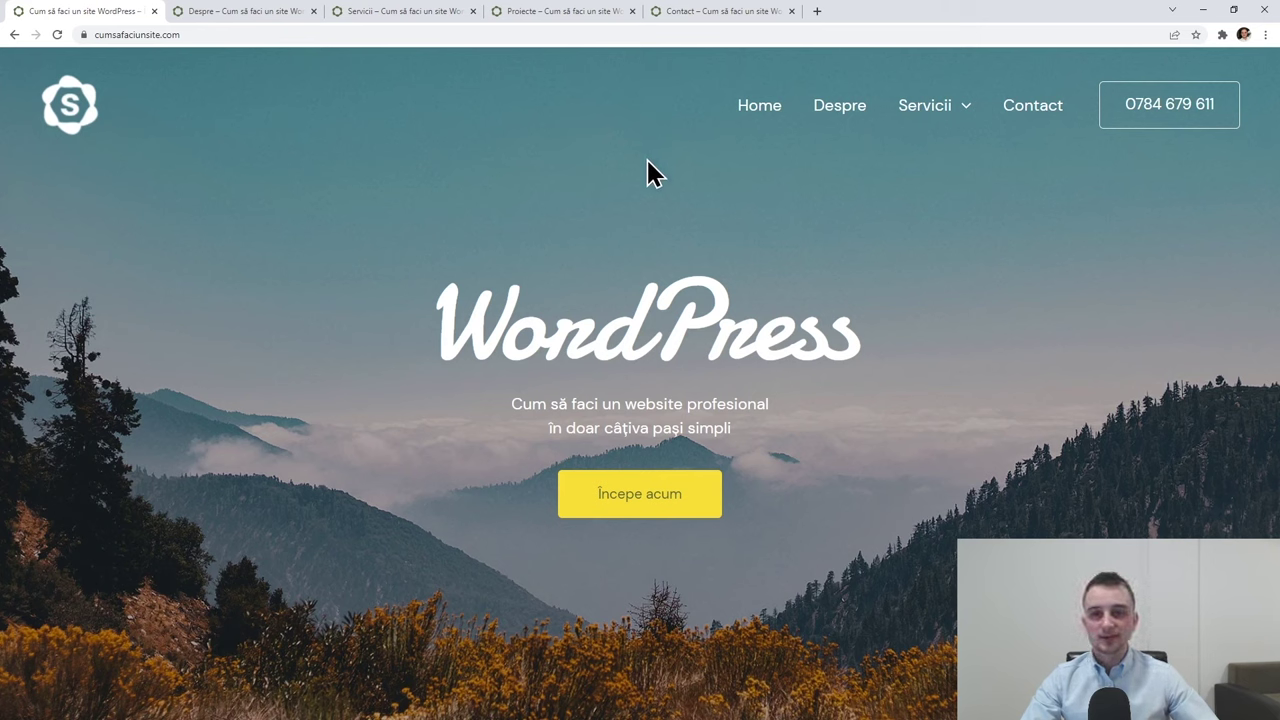
Cycle through the Despre, Servicii, Proiecte and Contact page tabs, ending on Contact.
key("ctrl+Tab")
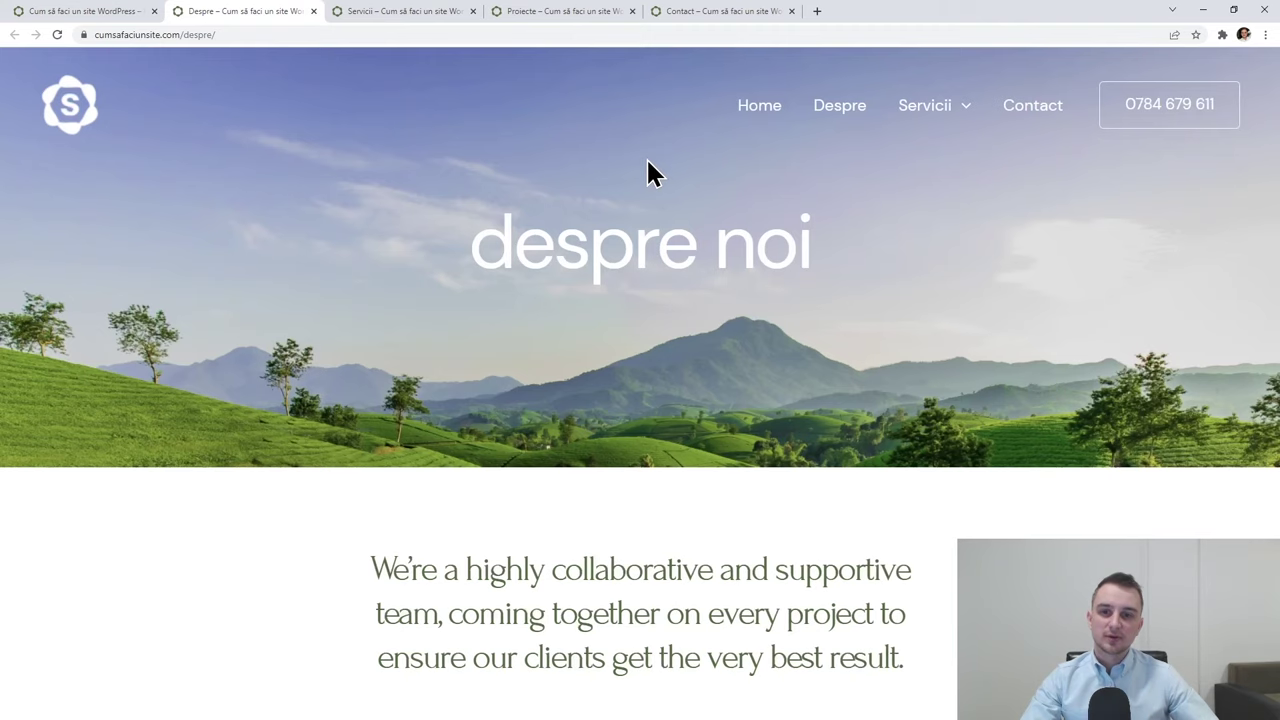
key("ctrl+Tab")
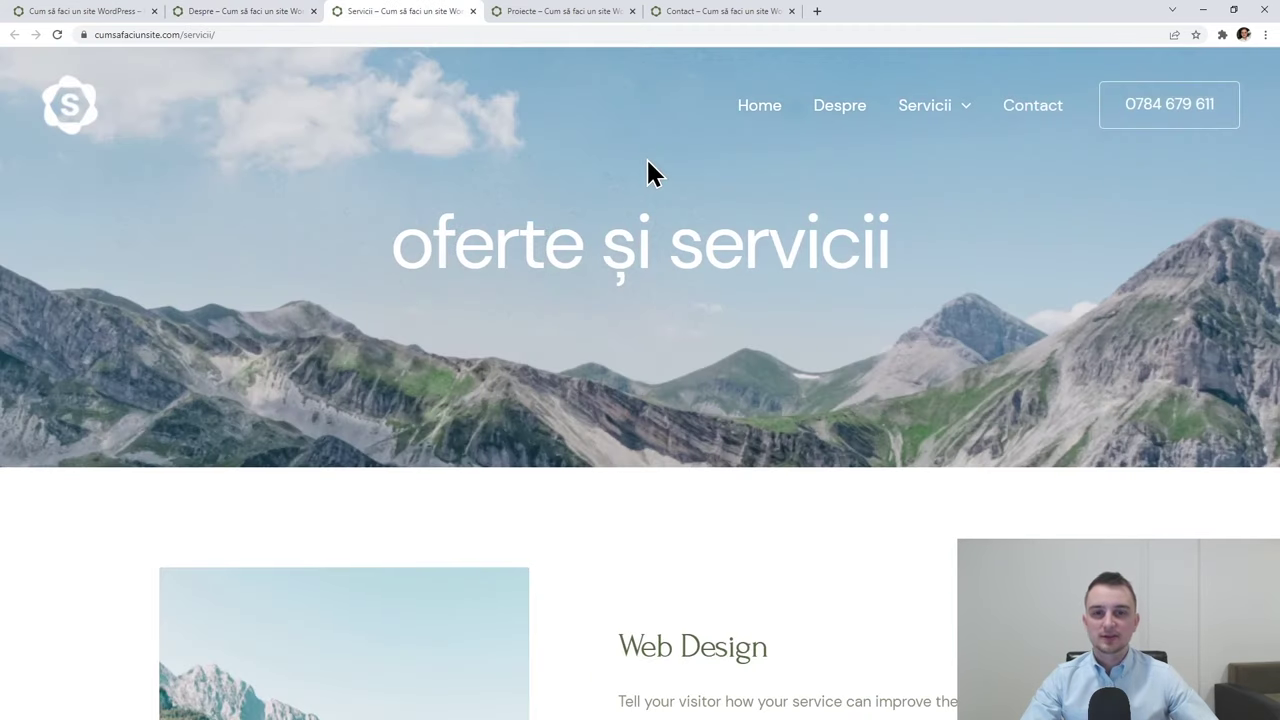
key("ctrl+Tab")
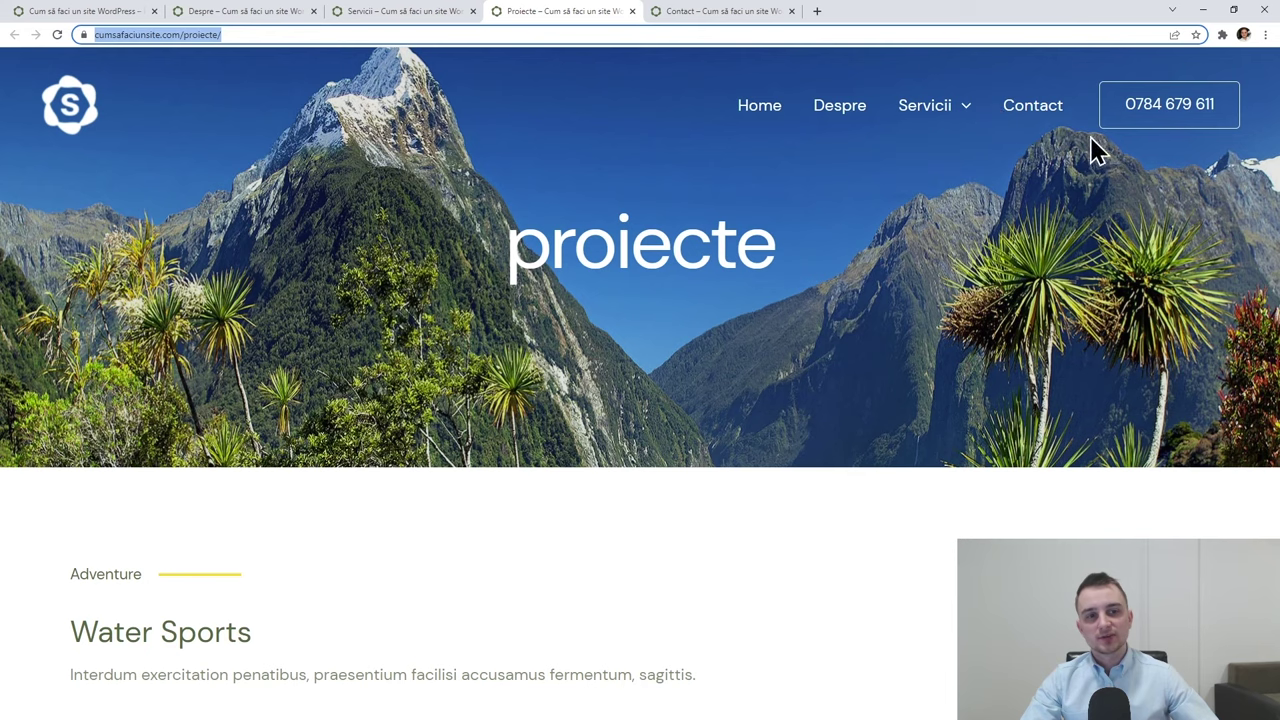
key("ctrl+Tab")
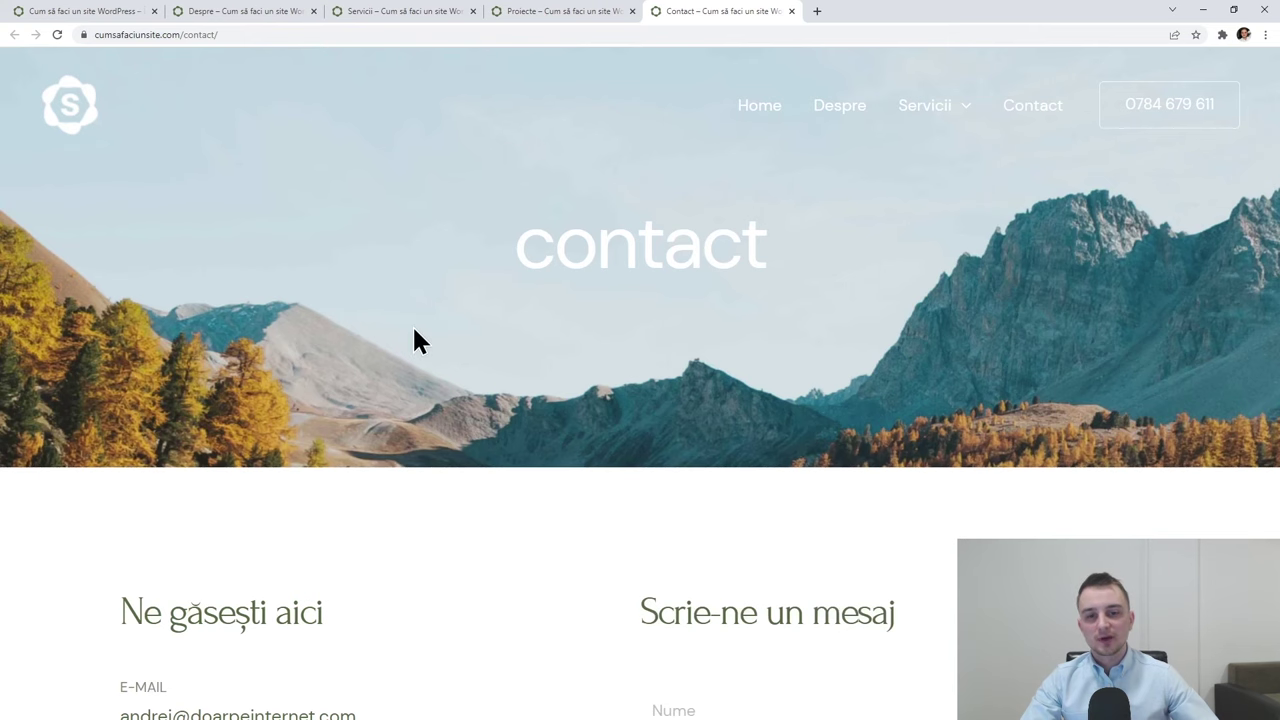